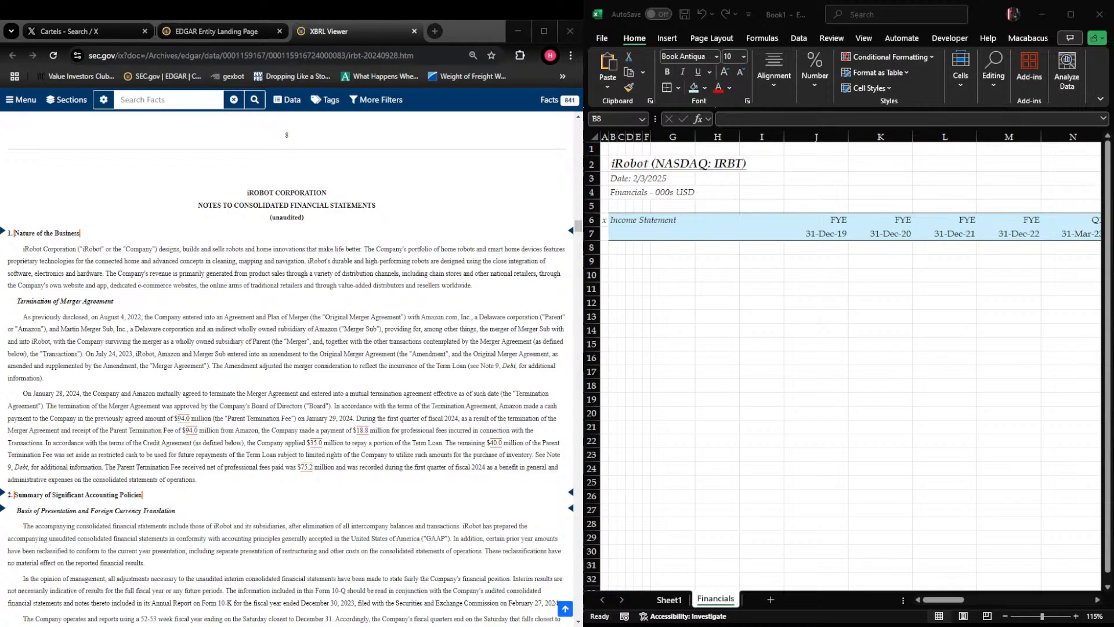
{"action": "key", "text": "alt+Tab"}
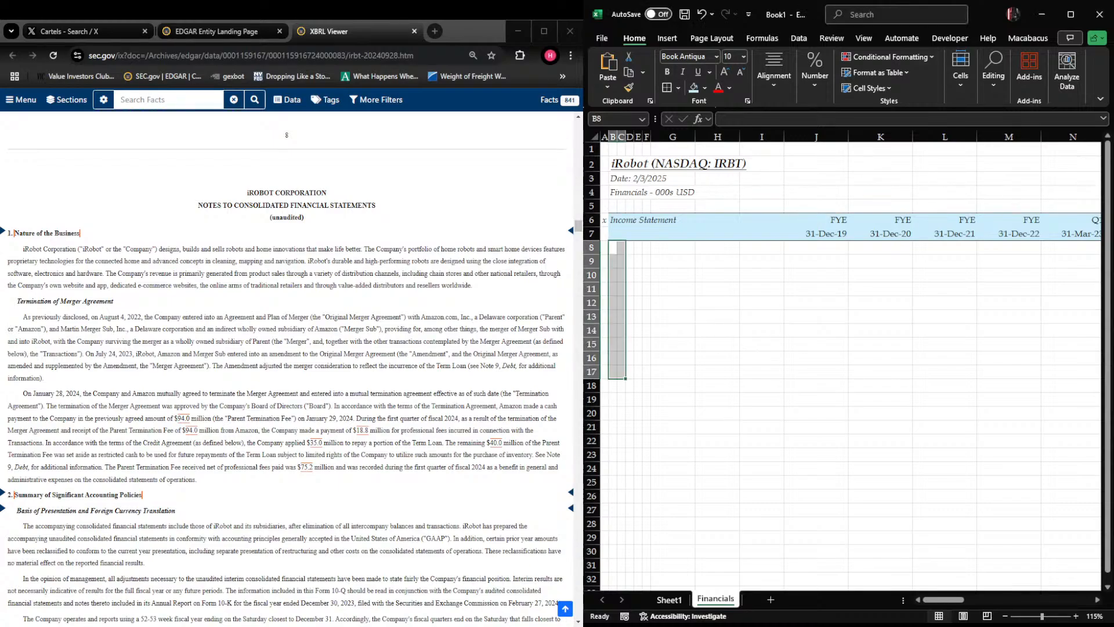
{"action": "key", "text": "alt+Tab"}
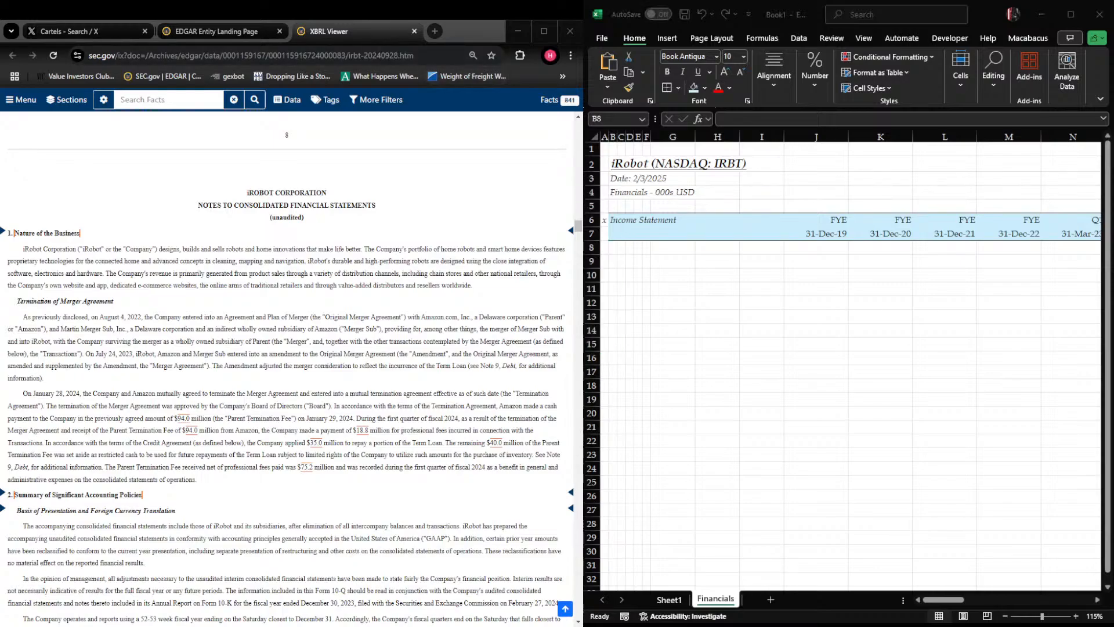
{"action": "key", "text": "alt+Tab"}
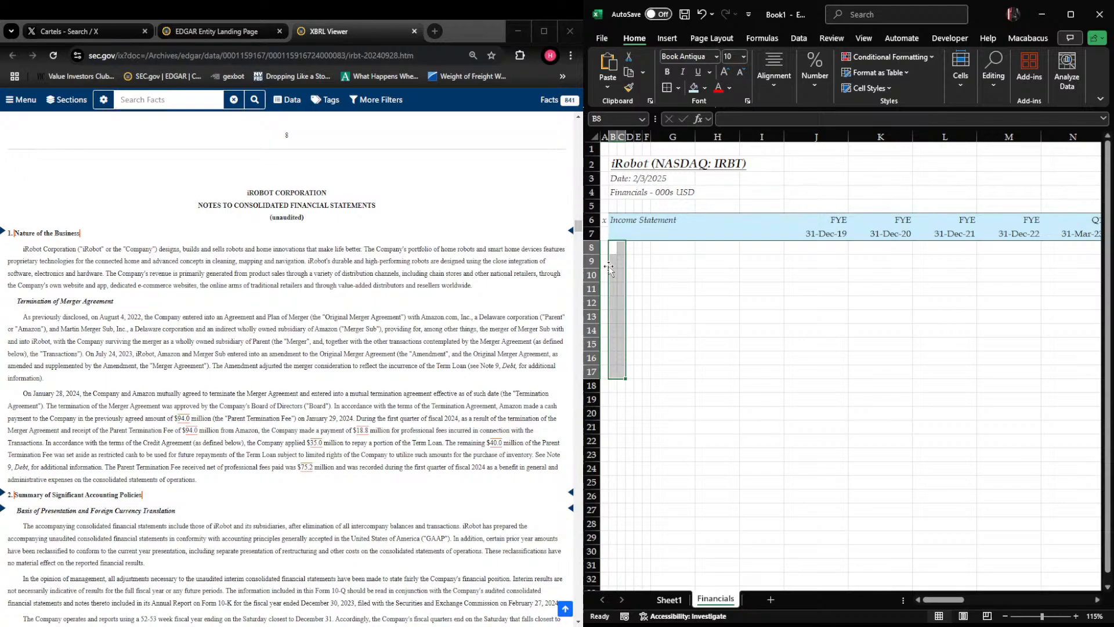
Enter "Revenue" in cell B8 as the first line item under the Income Statement header
{"action": "key", "text": "Up"}
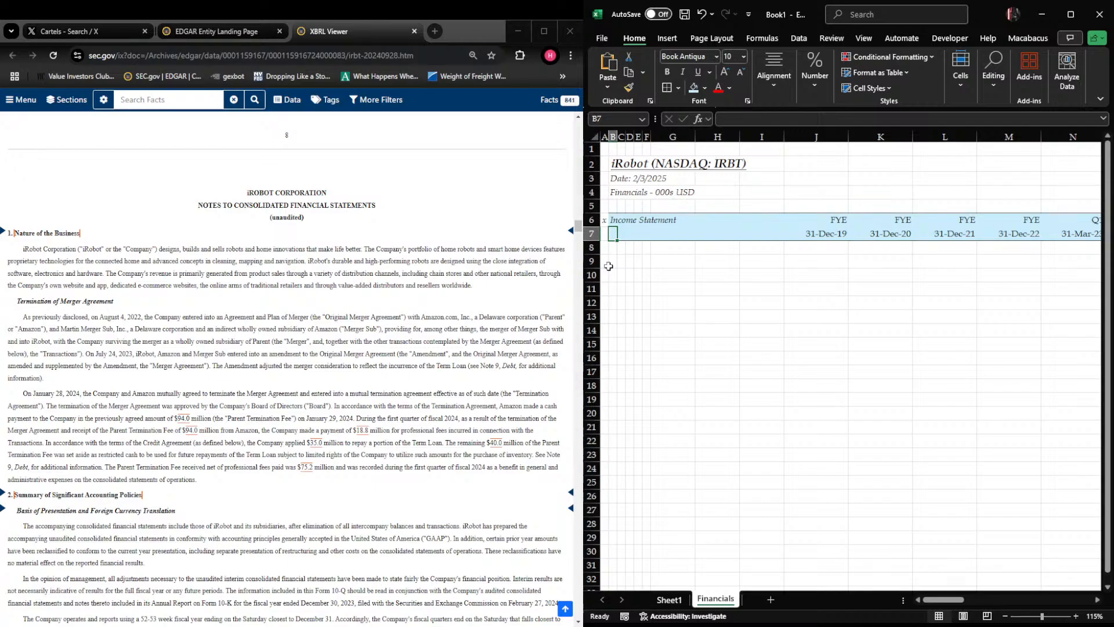
{"action": "key", "text": "Down"}
{"action": "type", "text": "Revenue"}
{"action": "key", "text": "Return"}
{"action": "key", "text": "Right"}
Go back to the index of the 10-Q for the quarter ended September 28, 2024
{"action": "scroll", "coordinate": [551, 228], "scroll_direction": "up", "scroll_amount": 4}
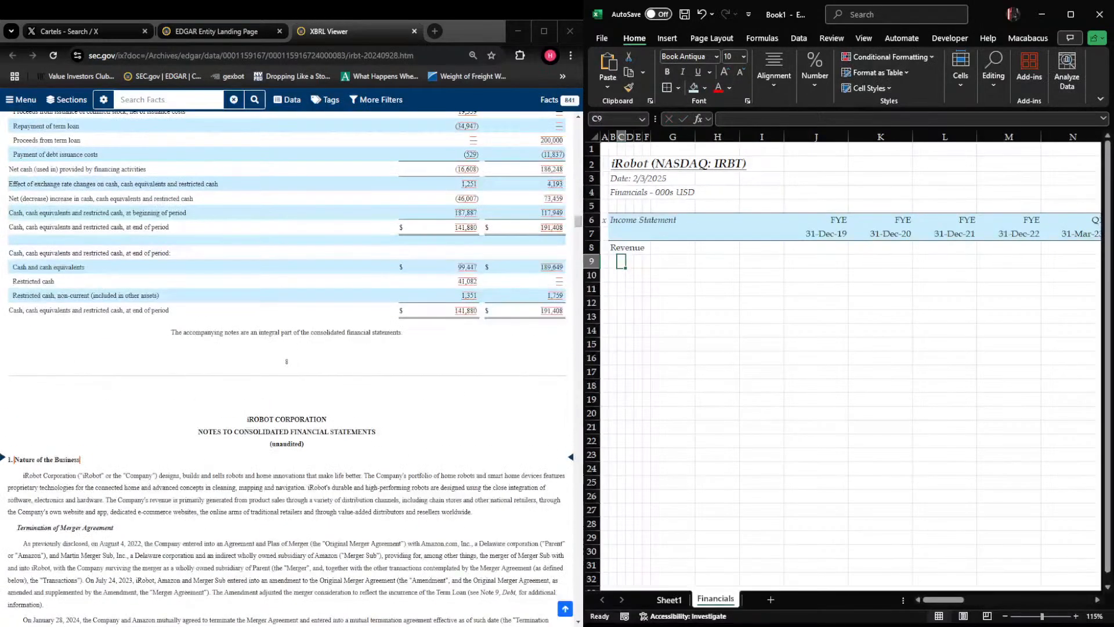
{"action": "left_click_drag", "start_coordinate": [577, 221], "coordinate": [560, 126]}
{"action": "scroll", "coordinate": [253, 254], "scroll_direction": "down", "scroll_amount": 7}
{"action": "scroll", "coordinate": [251, 254], "scroll_direction": "down", "scroll_amount": 5}
{"action": "scroll", "coordinate": [197, 269], "scroll_direction": "up", "scroll_amount": 3}
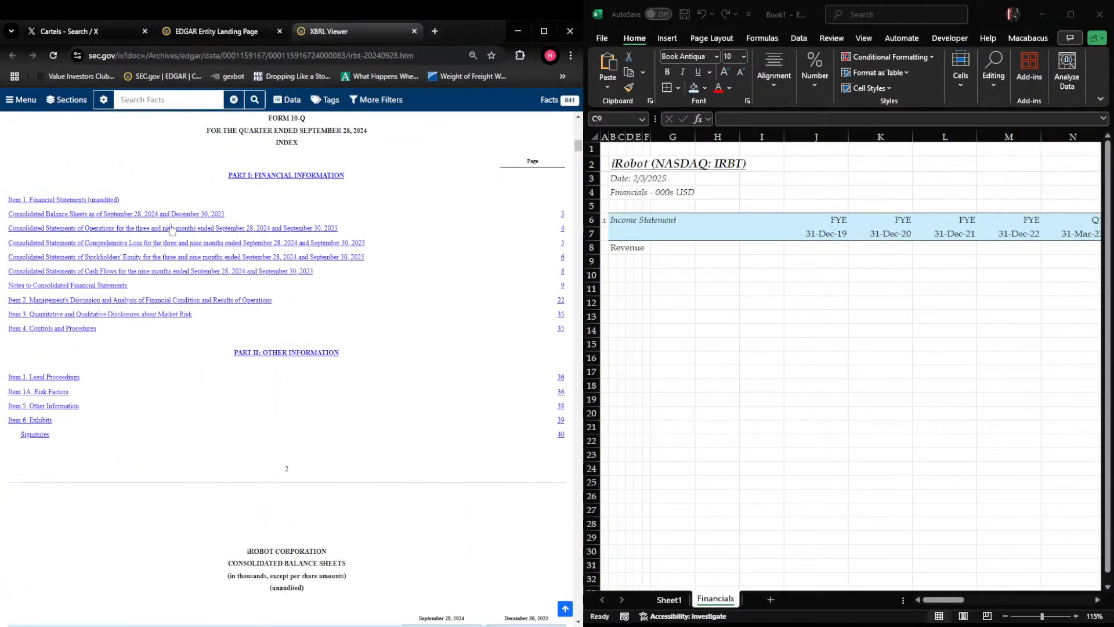
Open iRobot's 10-K annual report with reporting date 2019-12-28 from the EDGAR filings list
{"action": "left_click", "coordinate": [217, 31]}
{"action": "scroll", "coordinate": [321, 301], "scroll_direction": "down", "scroll_amount": 5}
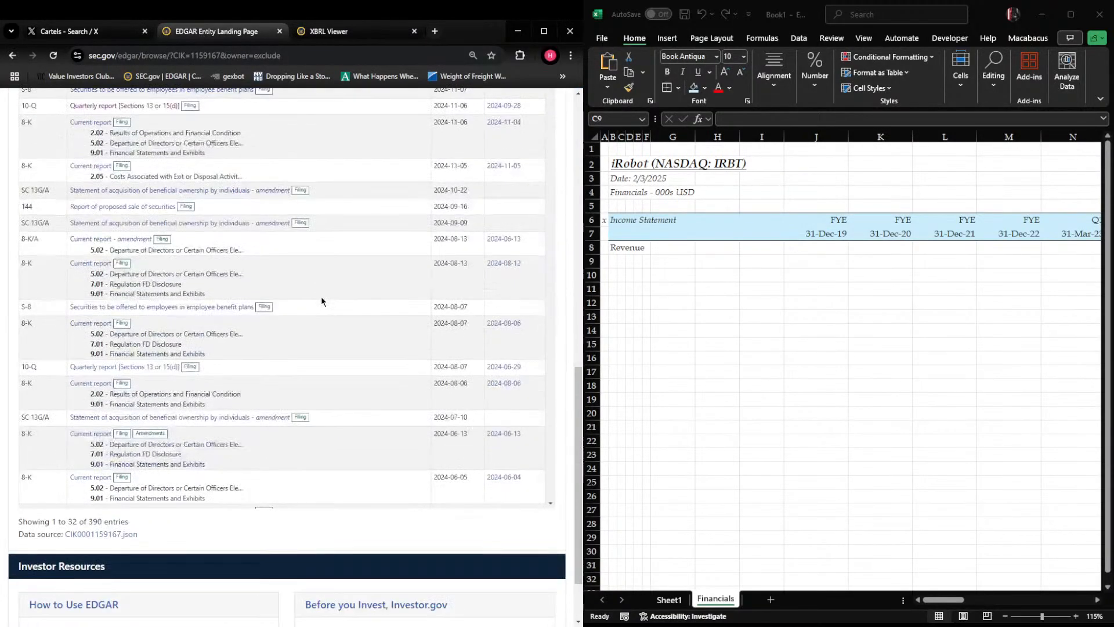
{"action": "scroll", "coordinate": [322, 296], "scroll_direction": "up", "scroll_amount": 8}
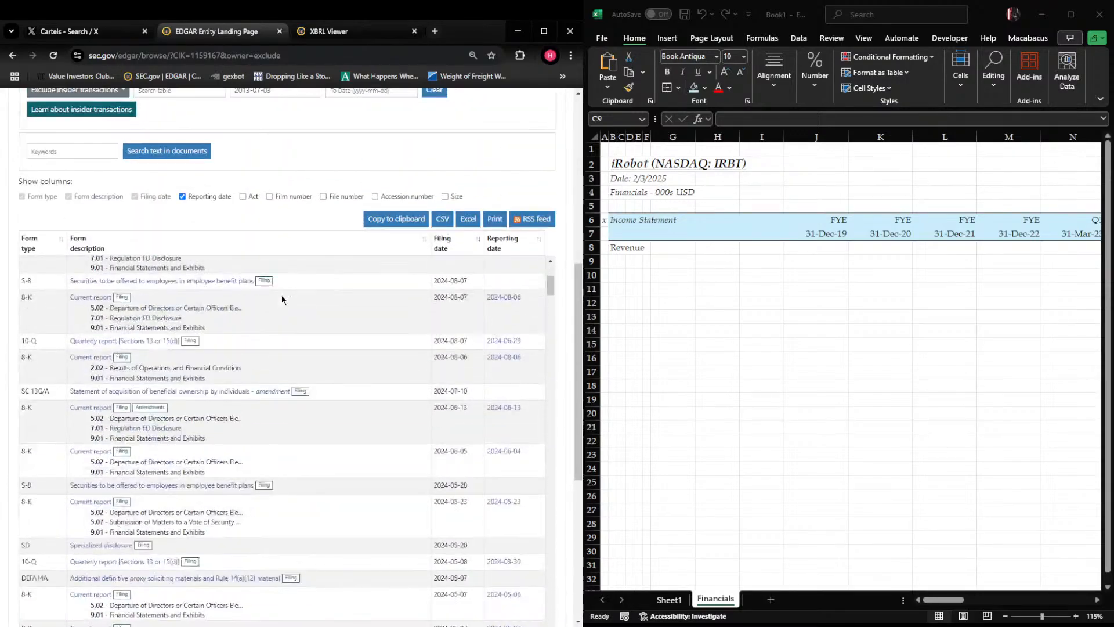
{"action": "scroll", "coordinate": [281, 299], "scroll_direction": "down", "scroll_amount": 15}
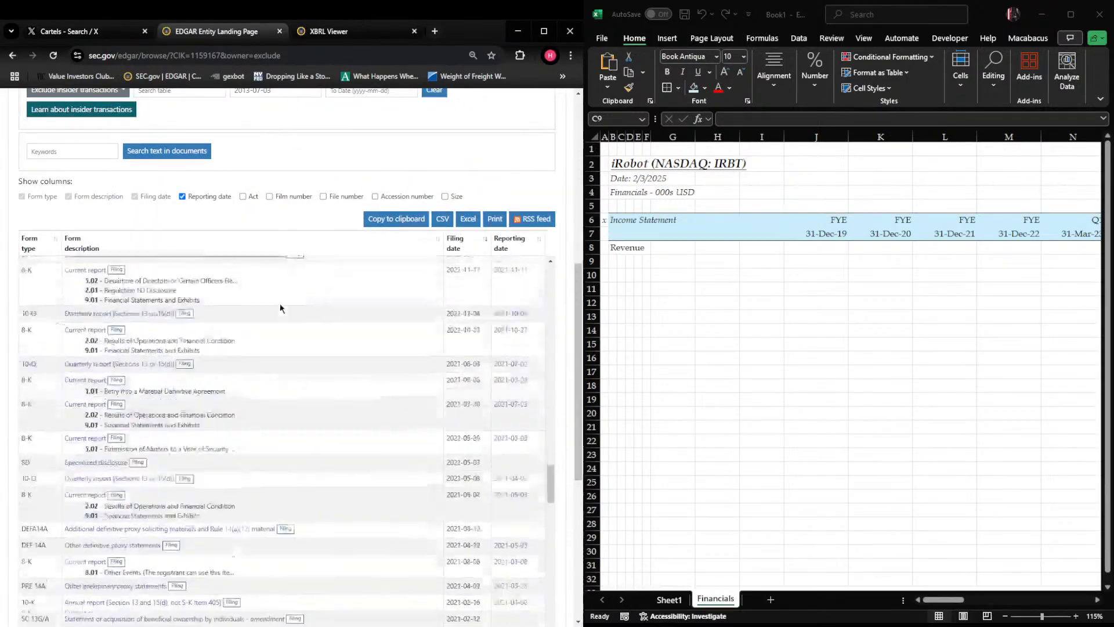
{"action": "scroll", "coordinate": [279, 304], "scroll_direction": "down", "scroll_amount": 15}
{"action": "scroll", "coordinate": [127, 376], "scroll_direction": "up", "scroll_amount": 10}
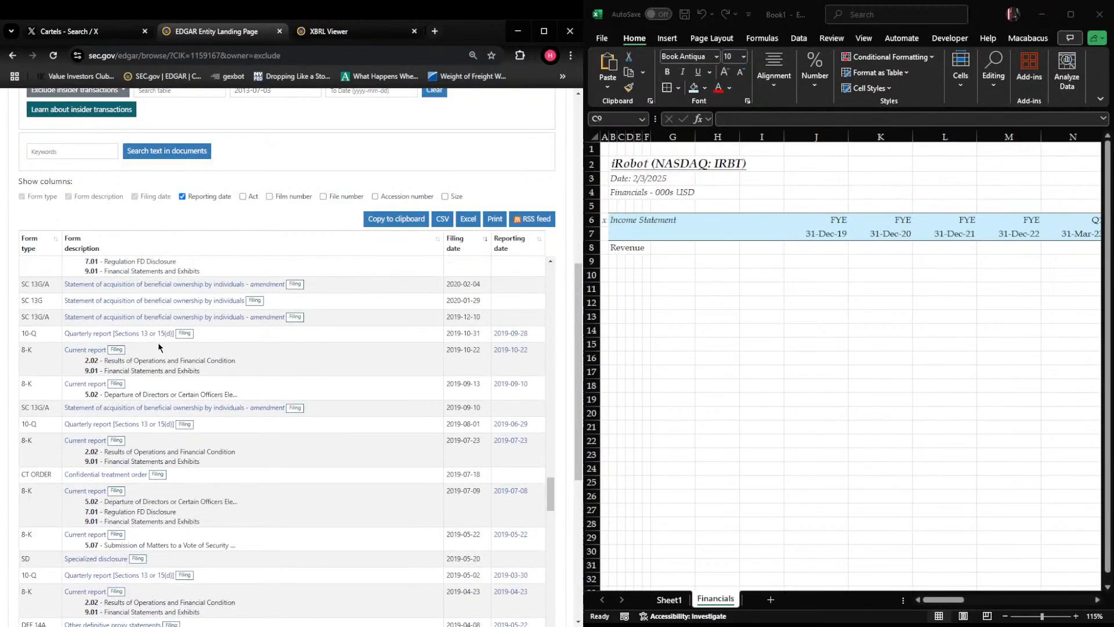
{"action": "scroll", "coordinate": [160, 347], "scroll_direction": "up", "scroll_amount": 5}
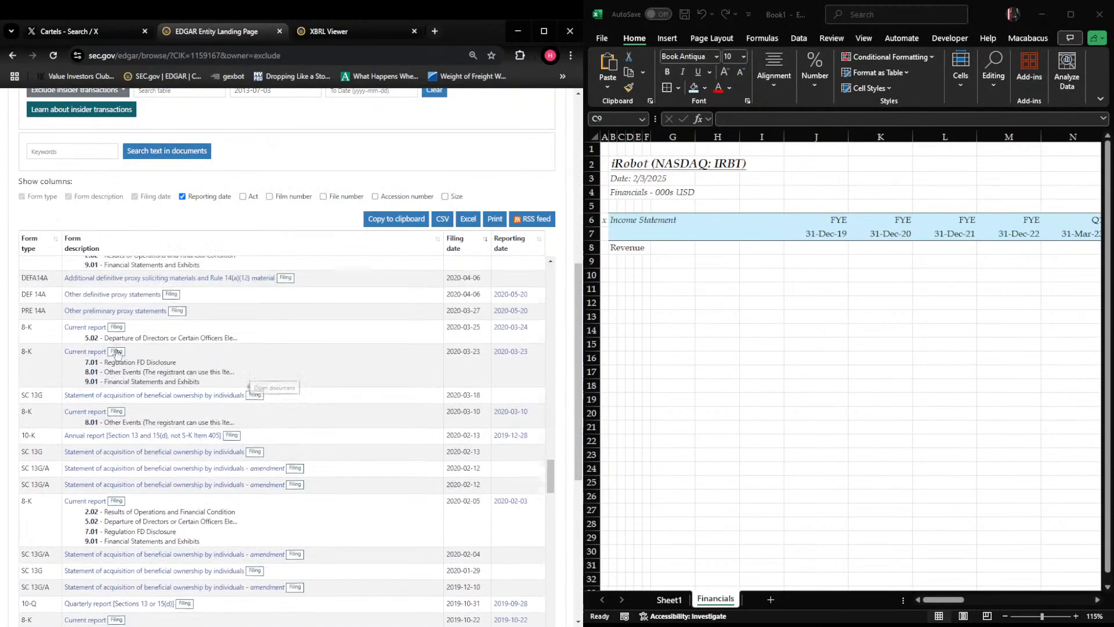
{"action": "scroll", "coordinate": [116, 352], "scroll_direction": "up", "scroll_amount": 3}
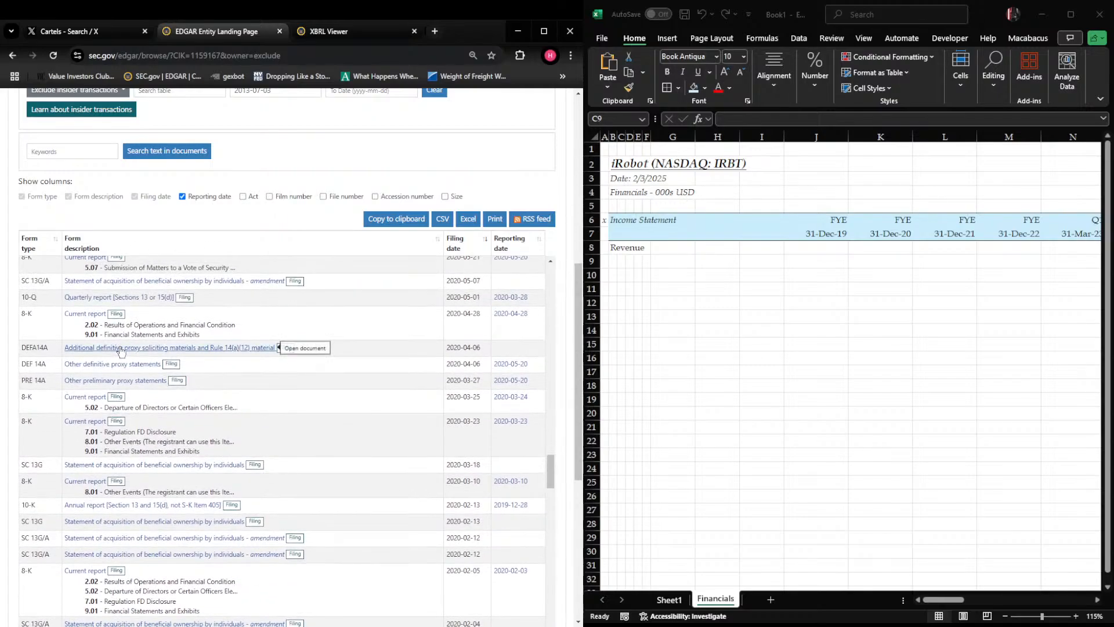
{"action": "left_click", "coordinate": [94, 509]}
Place the EDGAR filings page ahead of the 2019 10-K in the browser and close the September 2024 10-Q
{"action": "left_click_drag", "start_coordinate": [279, 38], "coordinate": [224, 43]}
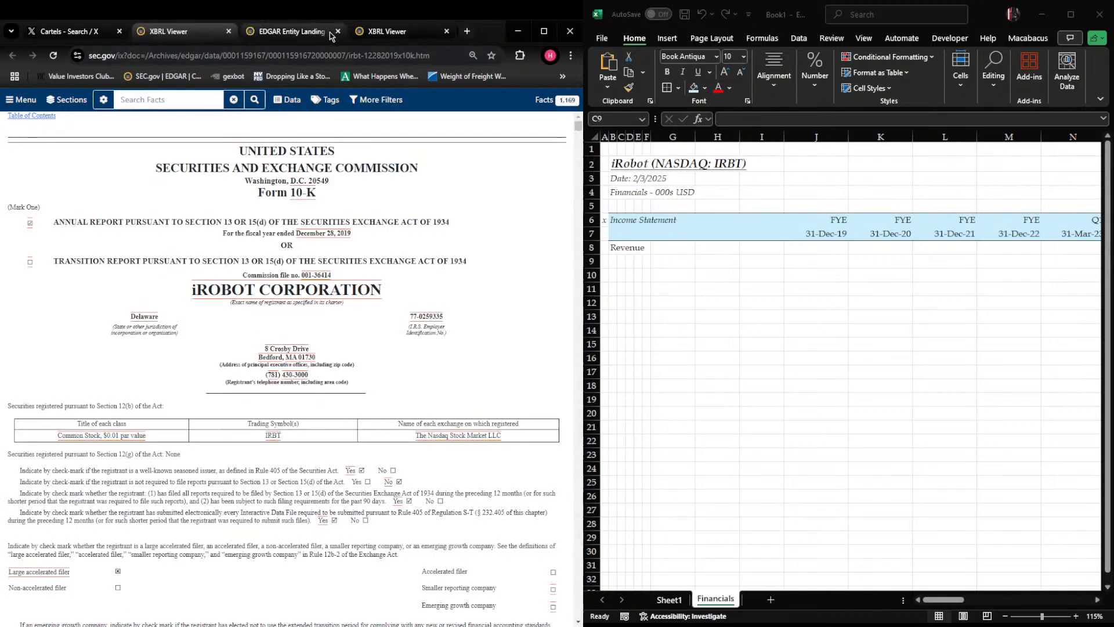
{"action": "left_click", "coordinate": [331, 36]}
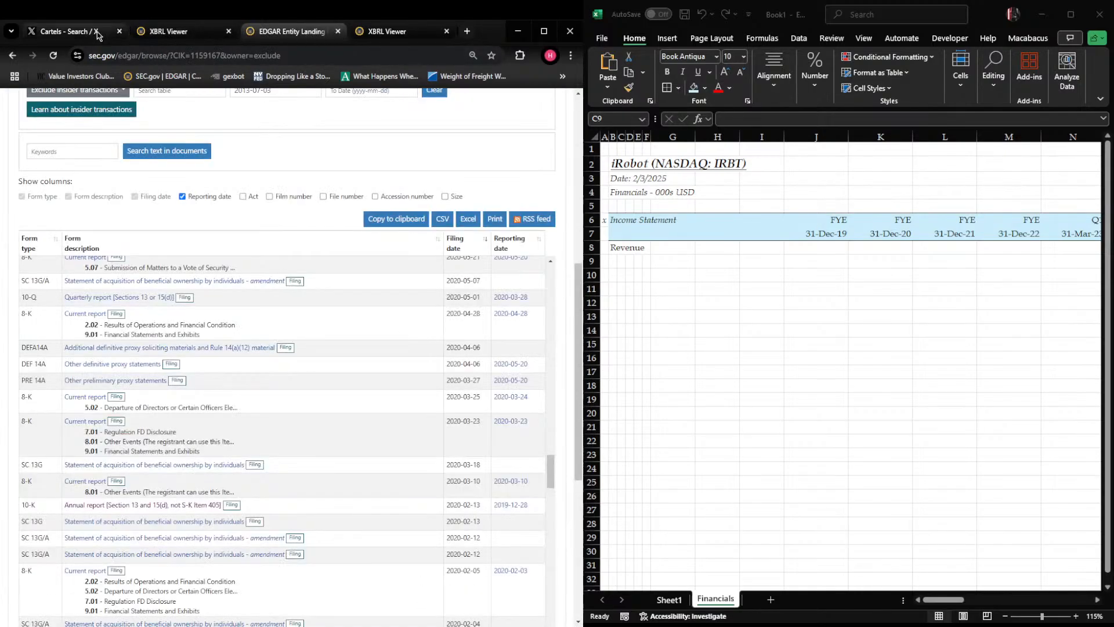
{"action": "left_click_drag", "start_coordinate": [287, 32], "coordinate": [177, 32]}
{"action": "left_click", "coordinate": [397, 32]}
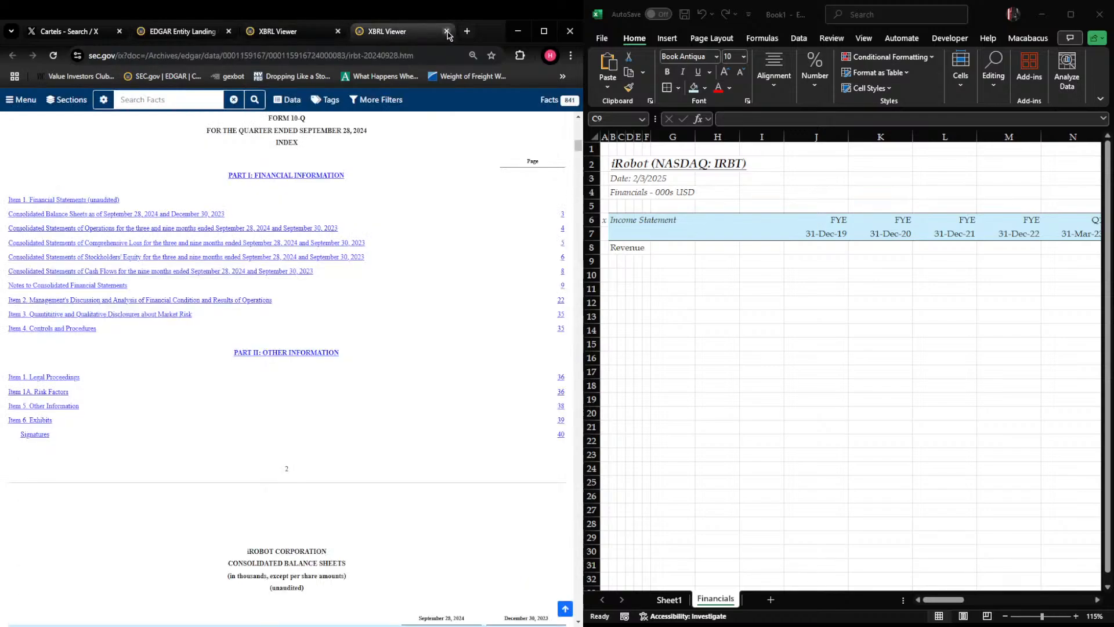
{"action": "left_click", "coordinate": [446, 32]}
Go to Item 6, Selected Financial Data, from the 2019 10-K's table of contents
{"action": "scroll", "coordinate": [143, 383], "scroll_direction": "down", "scroll_amount": 10}
{"action": "scroll", "coordinate": [142, 383], "scroll_direction": "down", "scroll_amount": 3}
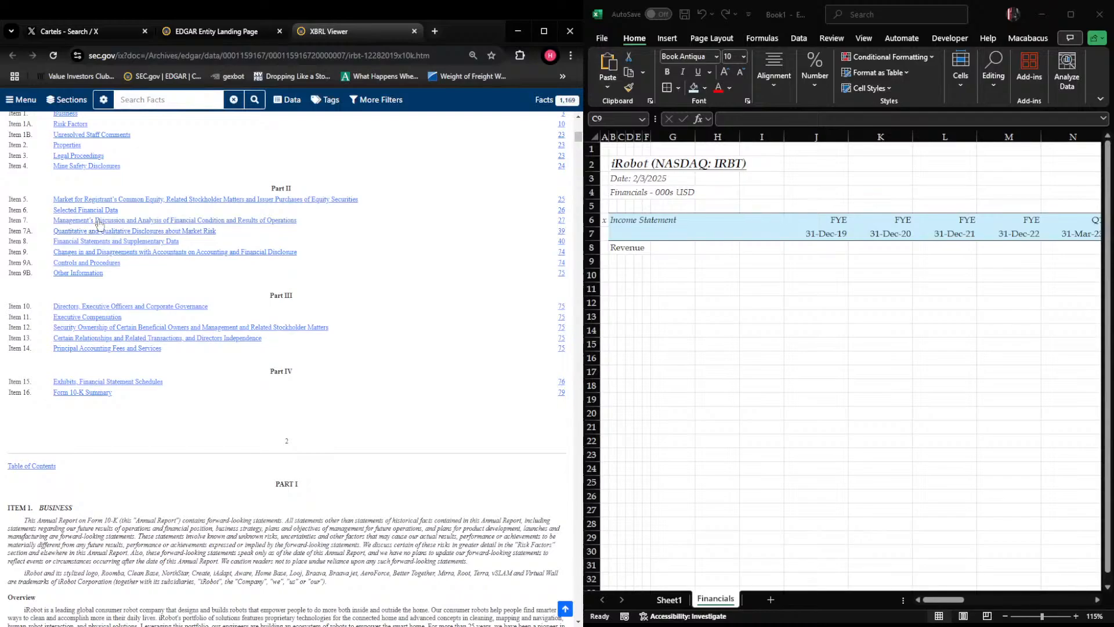
{"action": "left_click", "coordinate": [96, 210]}
In the Excel sheet, enter "Less: Cost of Goods Sold" in C9 and "Gross Profit" in B10
{"action": "left_click", "coordinate": [853, 301]}
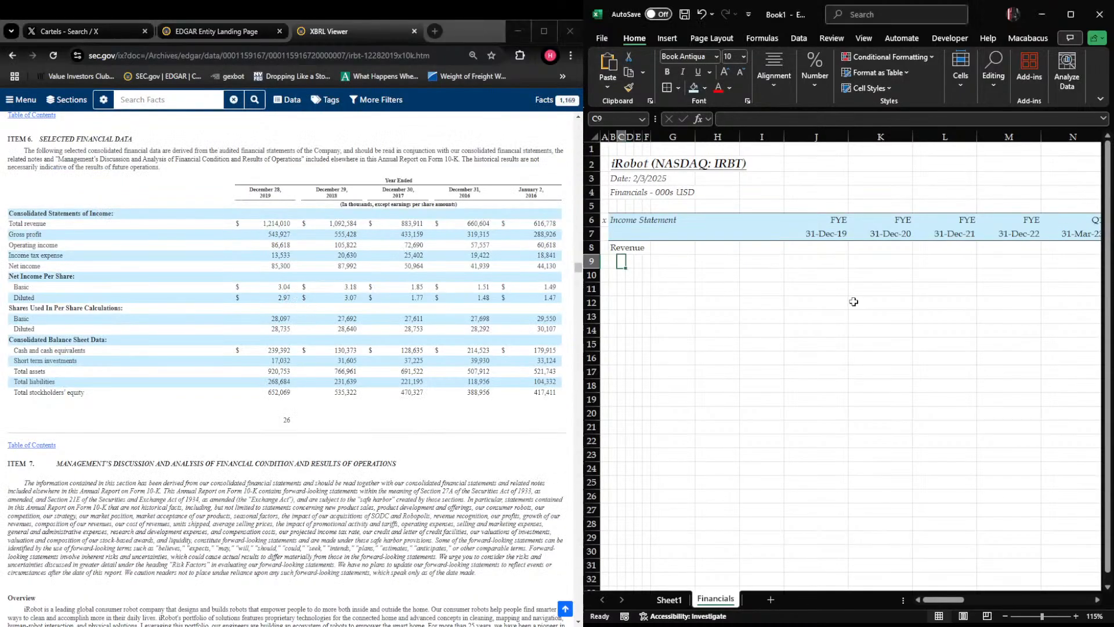
{"action": "type", "text": "Less: Co"}
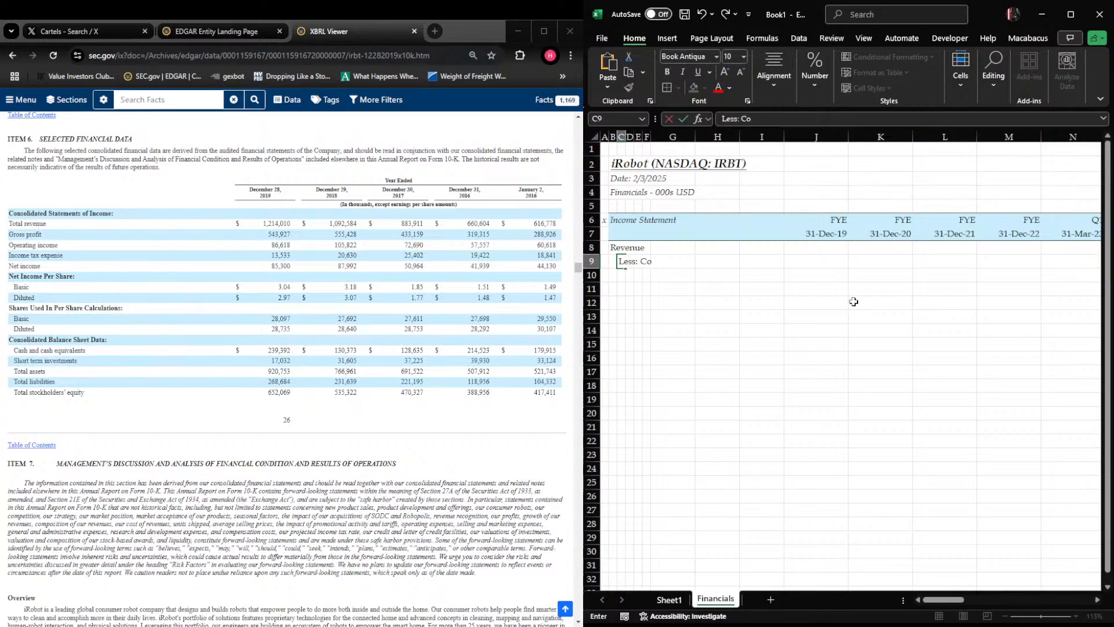
{"action": "type", "text": "st of Goods Sold"}
{"action": "key", "text": "Return"}
{"action": "key", "text": "Left"}
{"action": "type", "text": "Gross Profit"}
{"action": "key", "text": "Return"}
{"action": "key", "text": "Right"}
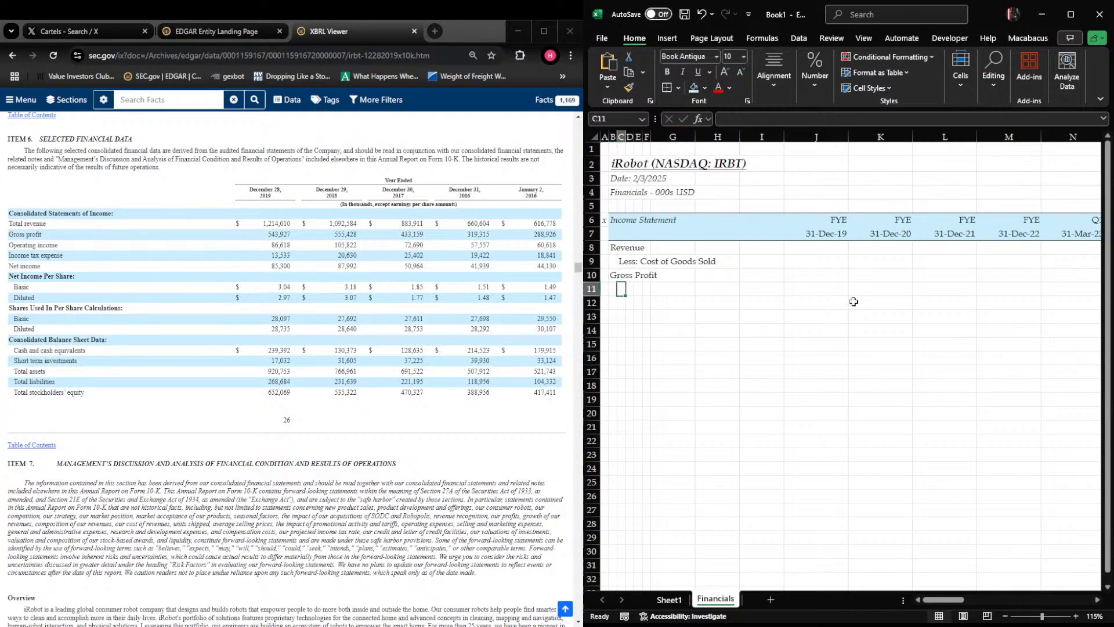
Enter "Less: Research and Development" in cell C11, checking the 10-K's selected financial data
{"action": "type", "text": "Less:"}
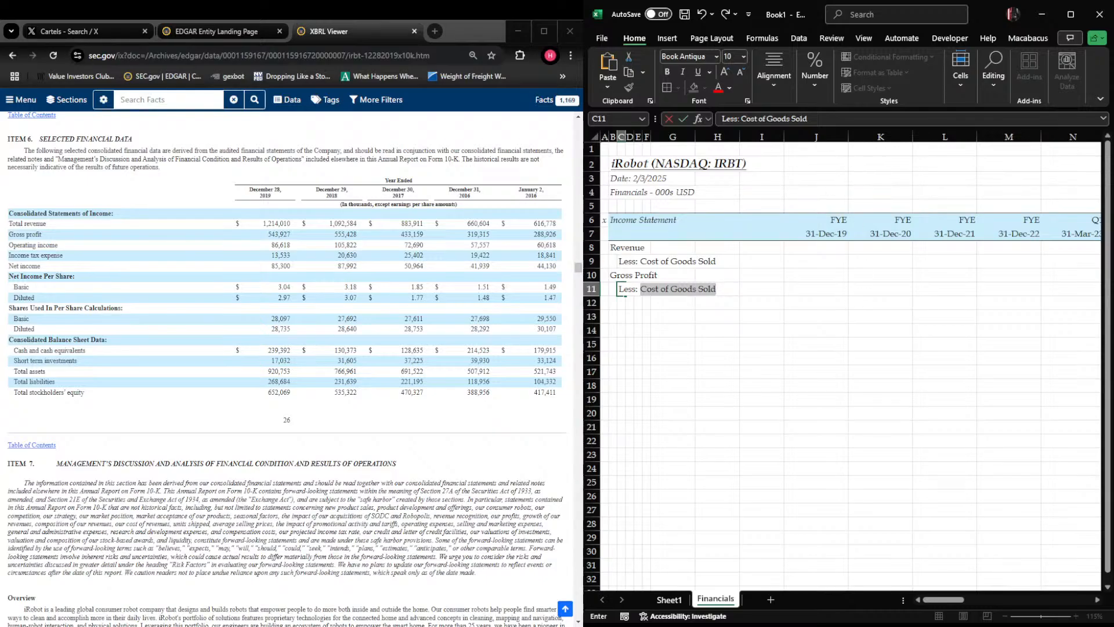
{"action": "scroll", "coordinate": [286, 367], "scroll_direction": "up", "scroll_amount": 3}
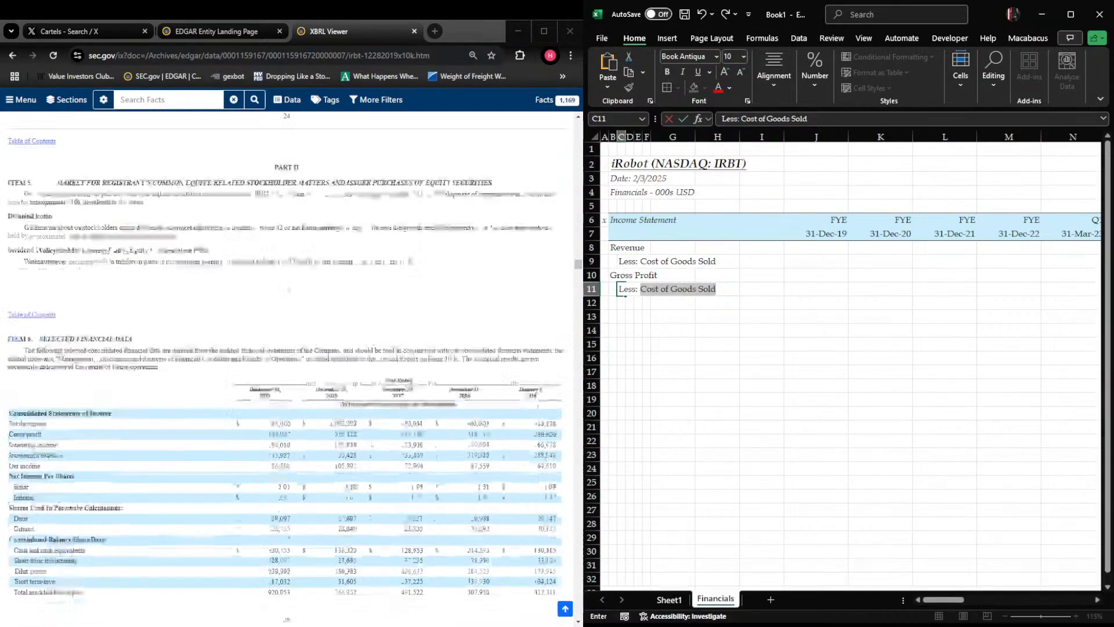
{"action": "scroll", "coordinate": [286, 366], "scroll_direction": "down", "scroll_amount": 15}
{"action": "scroll", "coordinate": [286, 367], "scroll_direction": "up", "scroll_amount": 15}
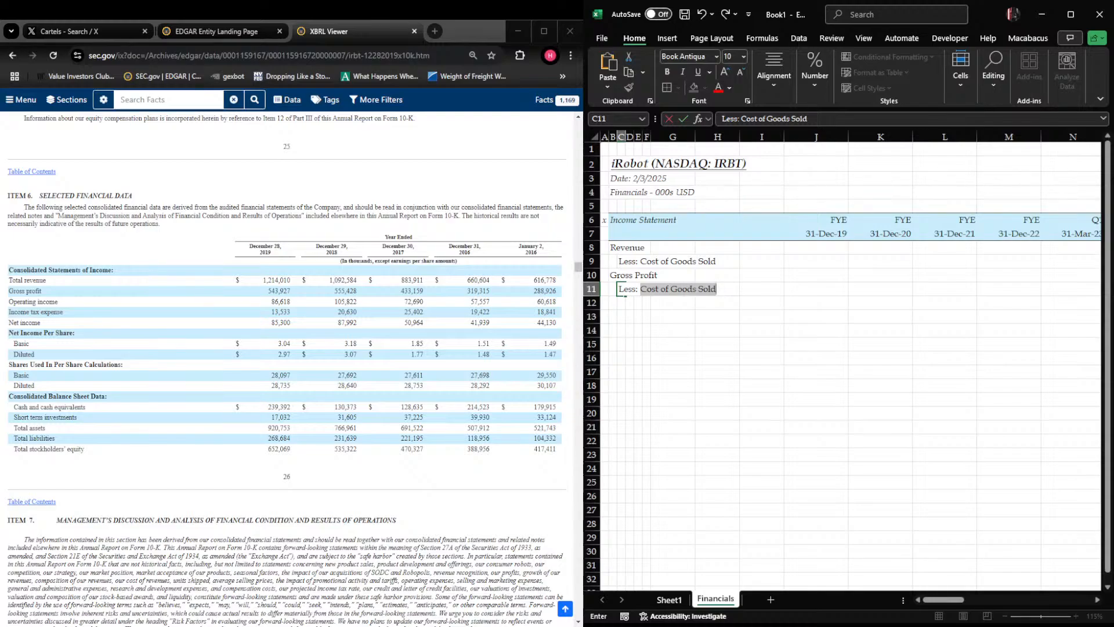
{"action": "type", "text": "Research and Development"}
{"action": "key", "text": "Return"}
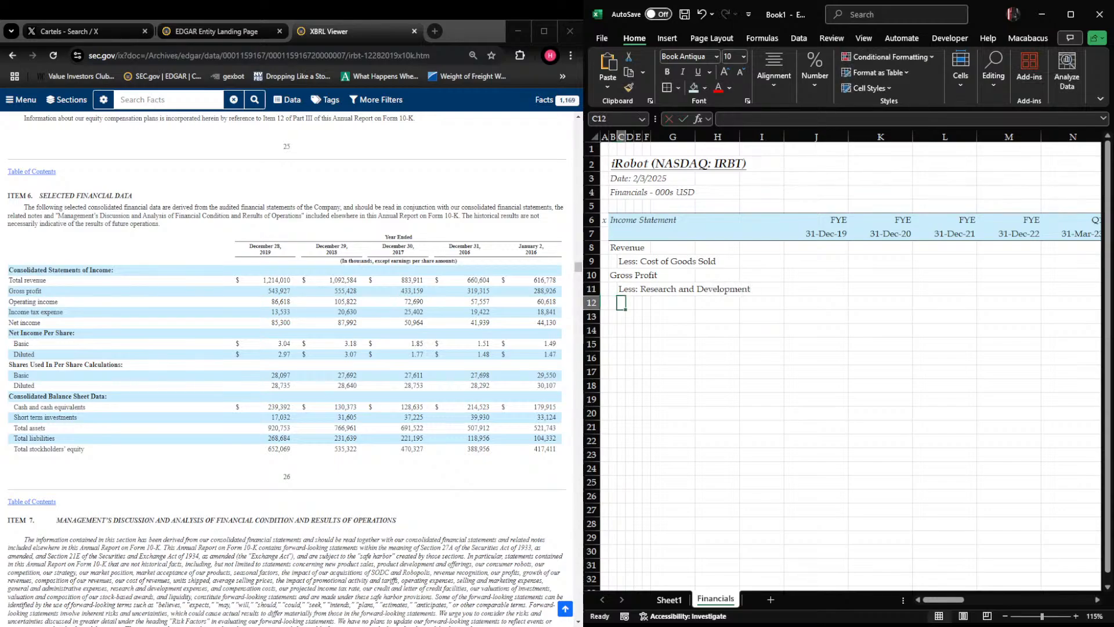
Enter "Less: Selling and Marketing" in cell C12
{"action": "type", "text": "Less:"}
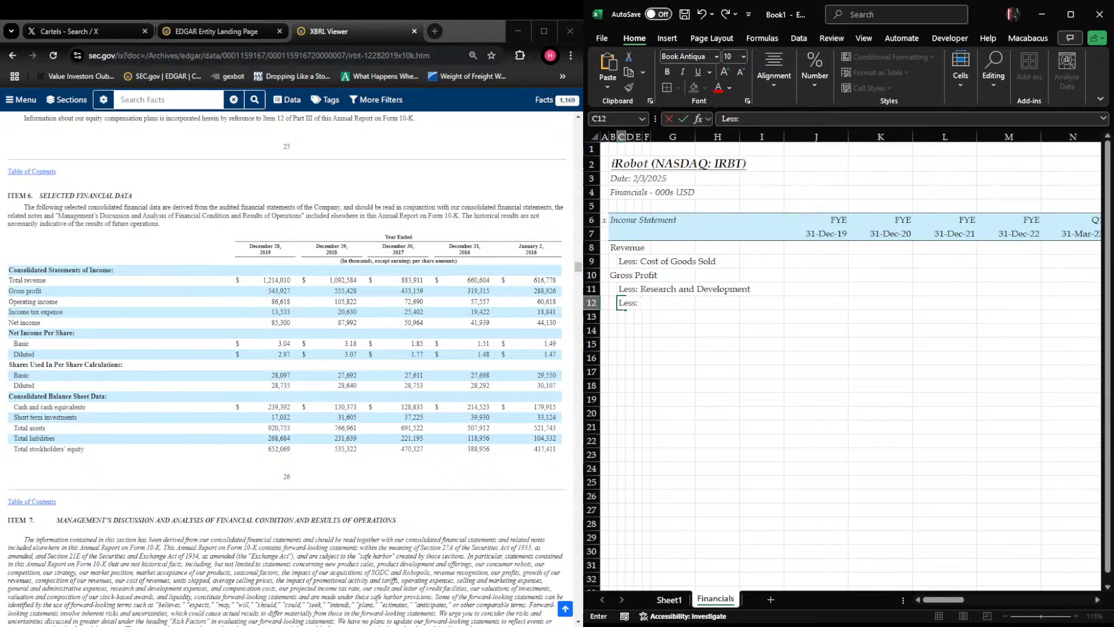
{"action": "type", "text": "Selling and Marketing"}
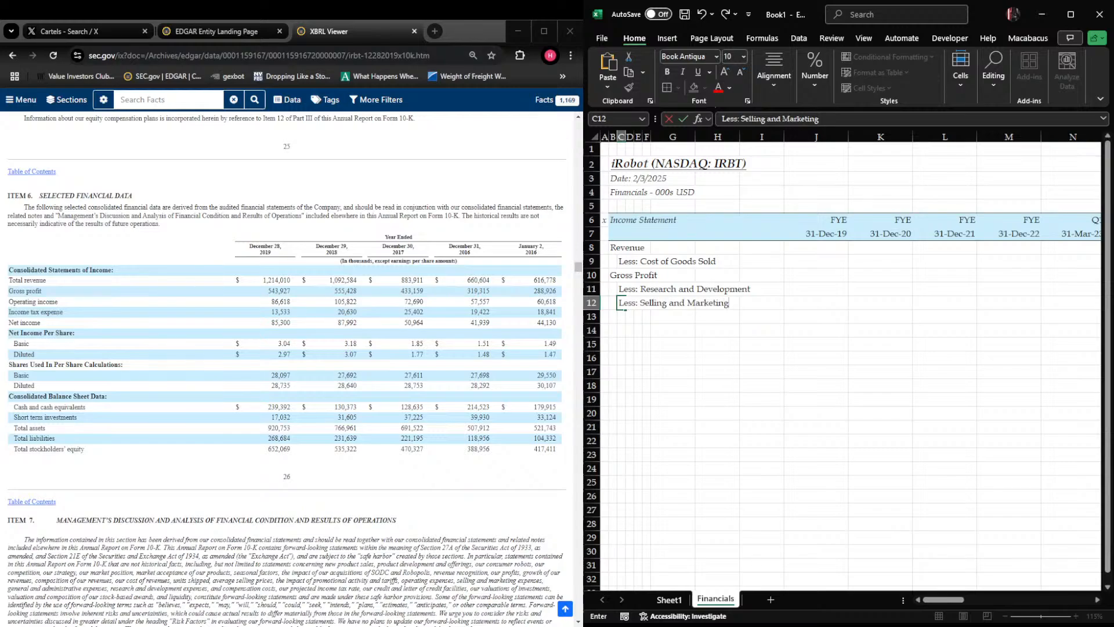
{"action": "key", "text": "Return"}
Enter "Less: General and Administrative" in cell C13, leaving B13 empty
{"action": "key", "text": "Left"}
{"action": "type", "text": "L"}
{"action": "key", "text": "Right"}
{"action": "key", "text": "Left"}
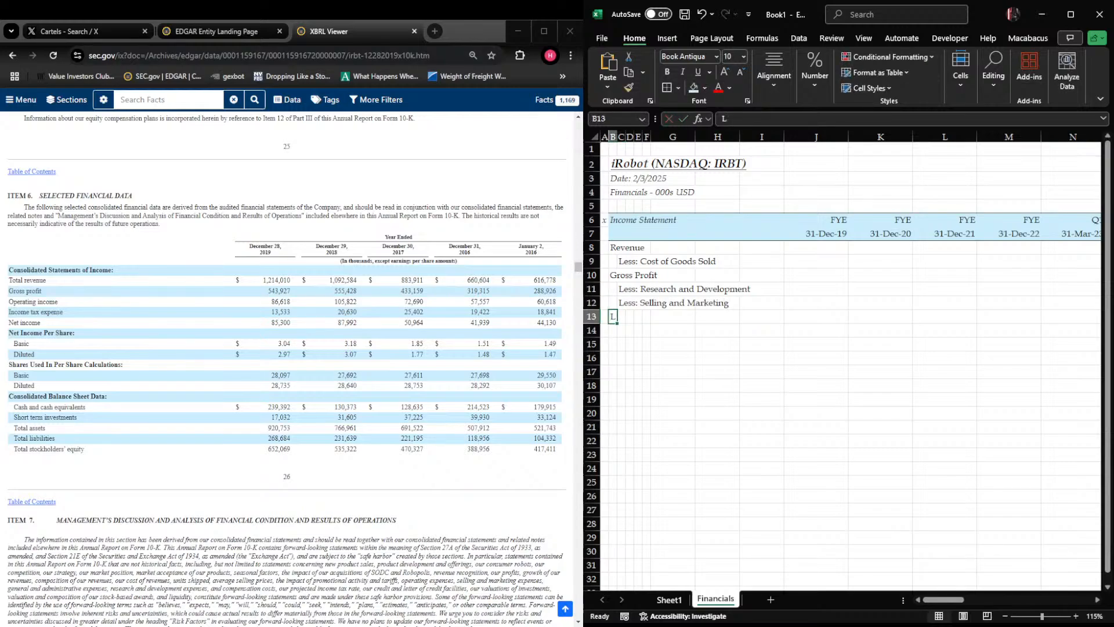
{"action": "key", "text": "Right"}
{"action": "key", "text": "End"}
{"action": "type", "text": "Les"}
{"action": "key", "text": "BackSpace"}
{"action": "type", "text": "s"}
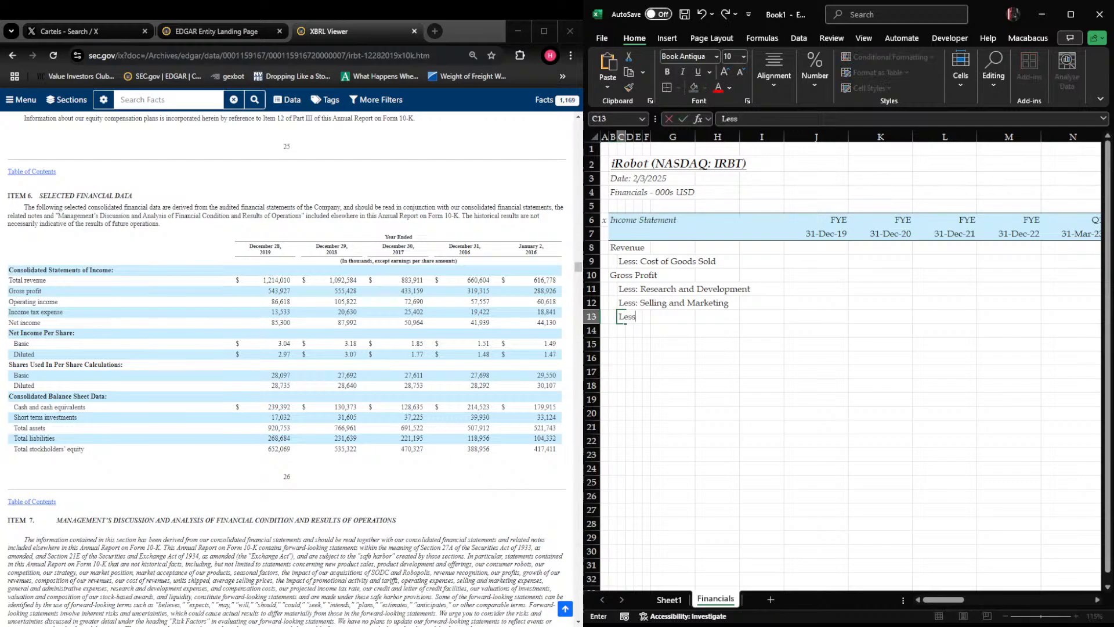
{"action": "type", "text": ": General and Administrative"}
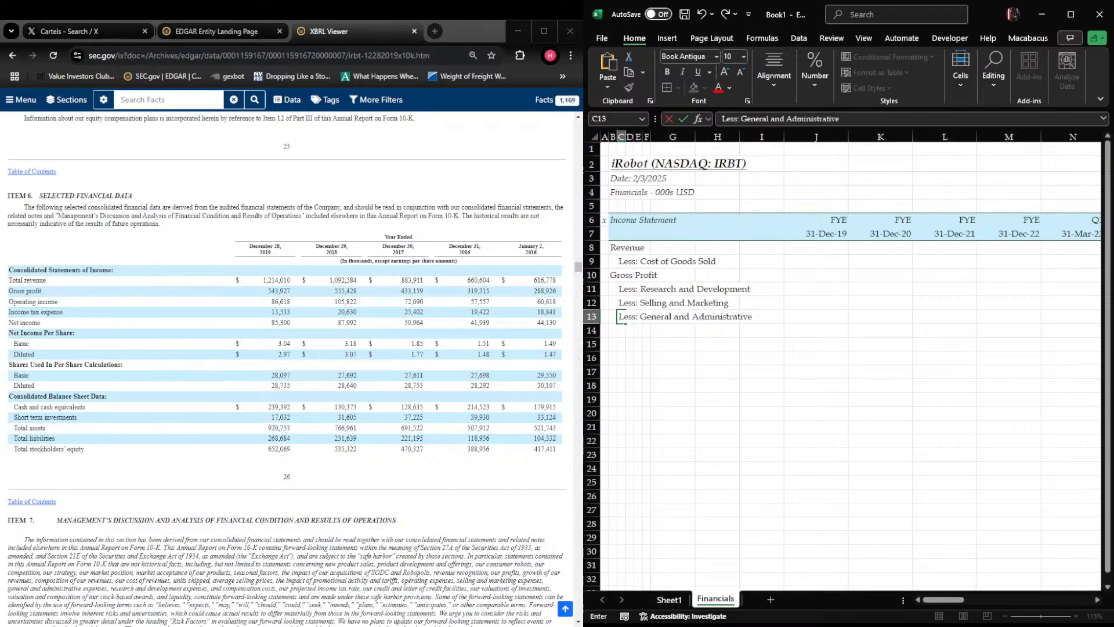
{"action": "key", "text": "Return"}
Enter "Less: Restructuring Expenses" in cell C14 as the last operating expense line
{"action": "type", "text": "L"}
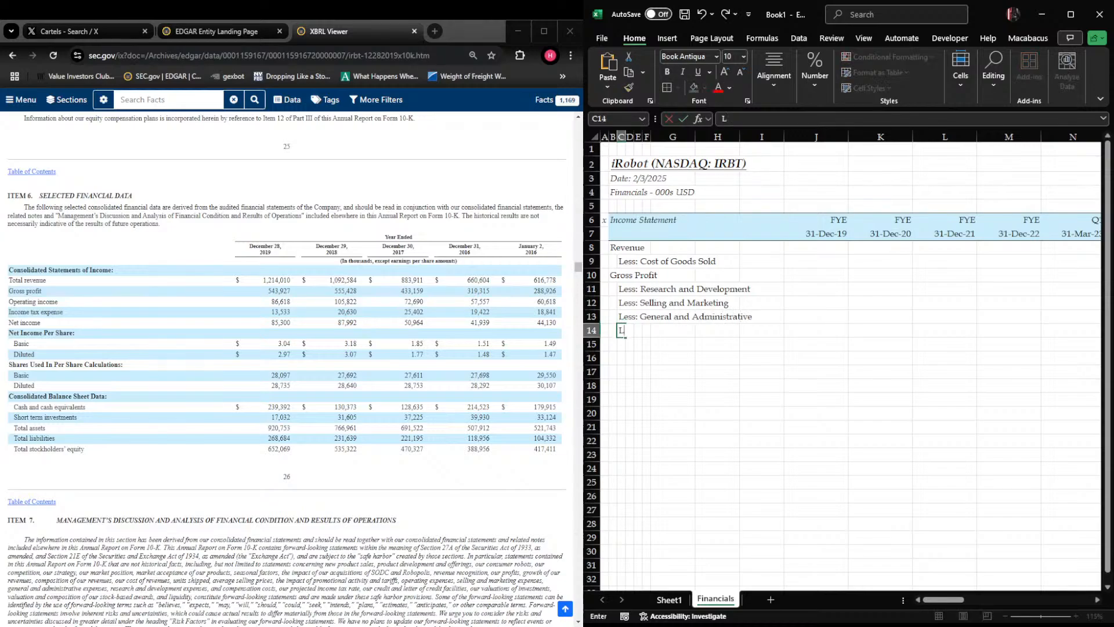
{"action": "type", "text": "ess: R"}
{"action": "key", "text": "BackSpace"}
{"action": "type", "text": "estructuring Expenses"}
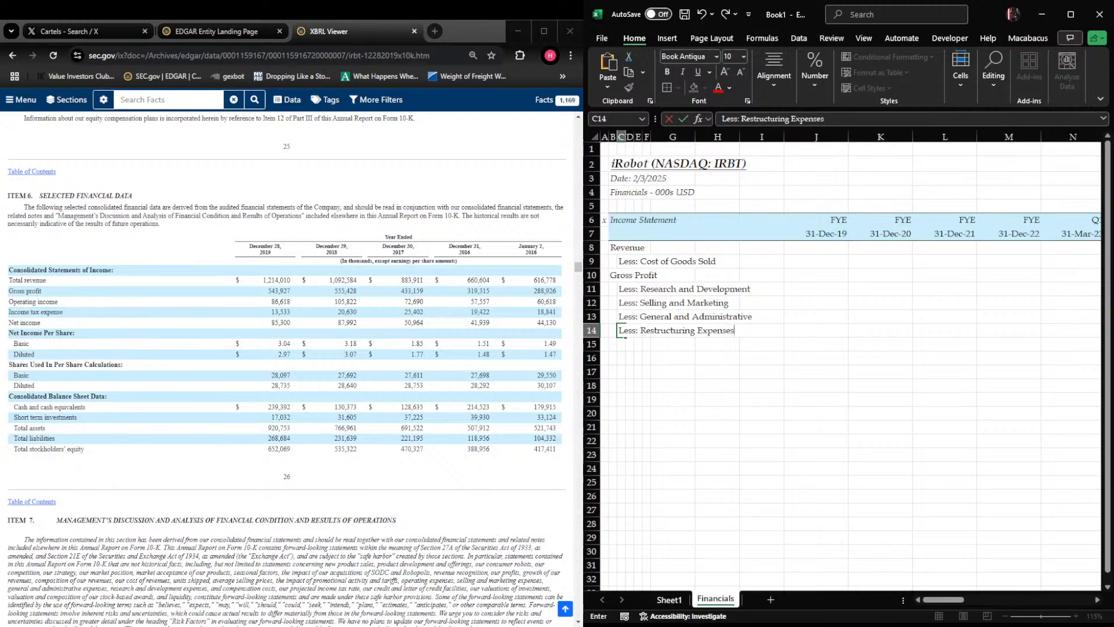
{"action": "key", "text": "Return"}
Enter the subtotal label "Operating Income (EBIT)" in cell B15
{"action": "type", "text": "Less:"}
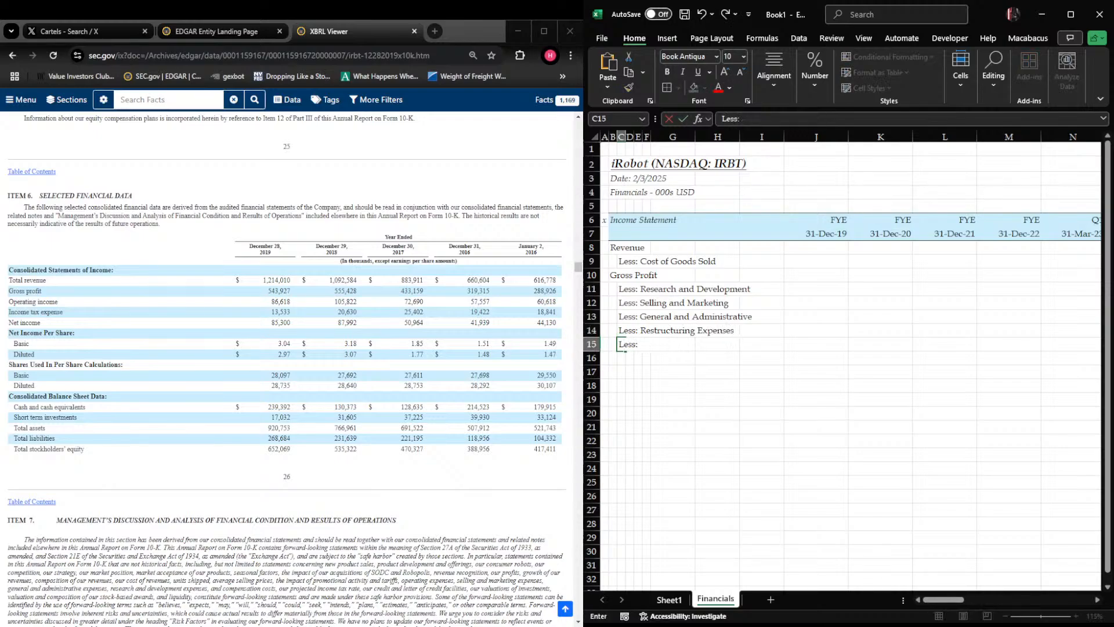
{"action": "key", "text": "Escape"}
{"action": "key", "text": "Left"}
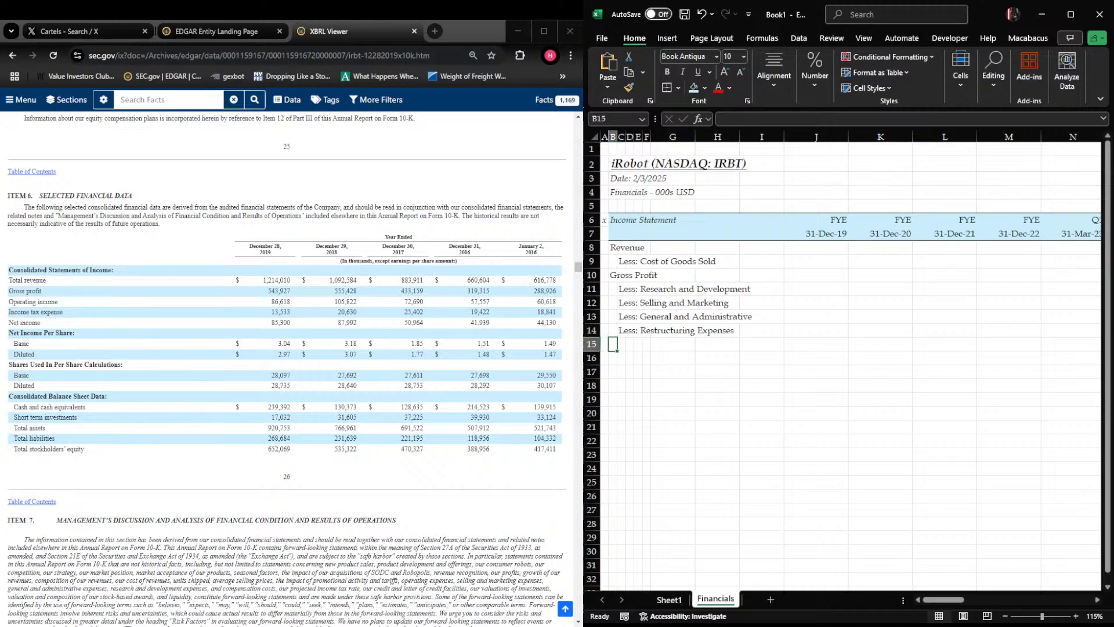
{"action": "type", "text": "Operating In"}
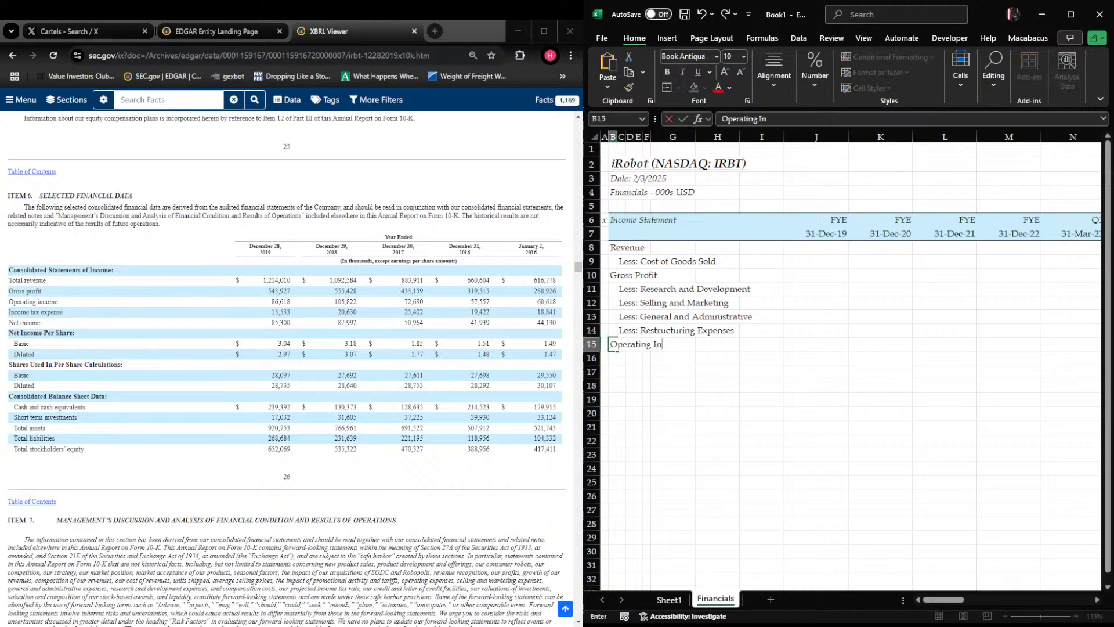
{"action": "type", "text": "come (EBIT)"}
{"action": "key", "text": "Return"}
Enter "Less: Other Expense" in cell C16 below the operating income line
{"action": "key", "text": "Right"}
{"action": "type", "text": "Less:"}
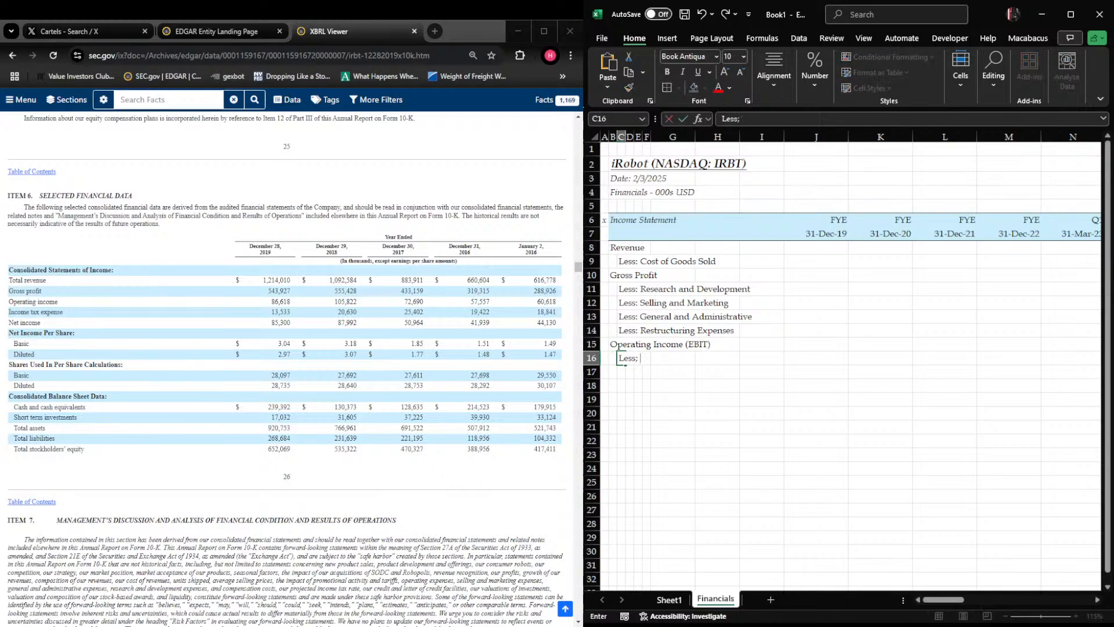
{"action": "type", "text": " Other Expense"}
{"action": "key", "text": "Return"}
{"action": "key", "text": "Left"}
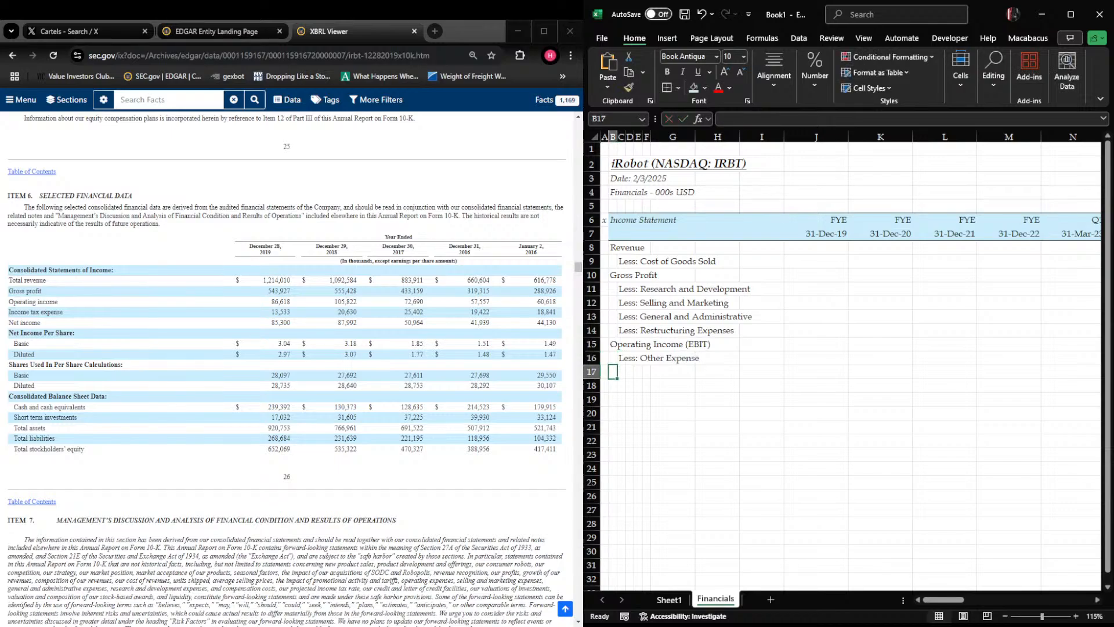
Enter the label "Pretax Income" in cell B17 and "Less: Taxes" in cell C18
{"action": "type", "text": "Prea"}
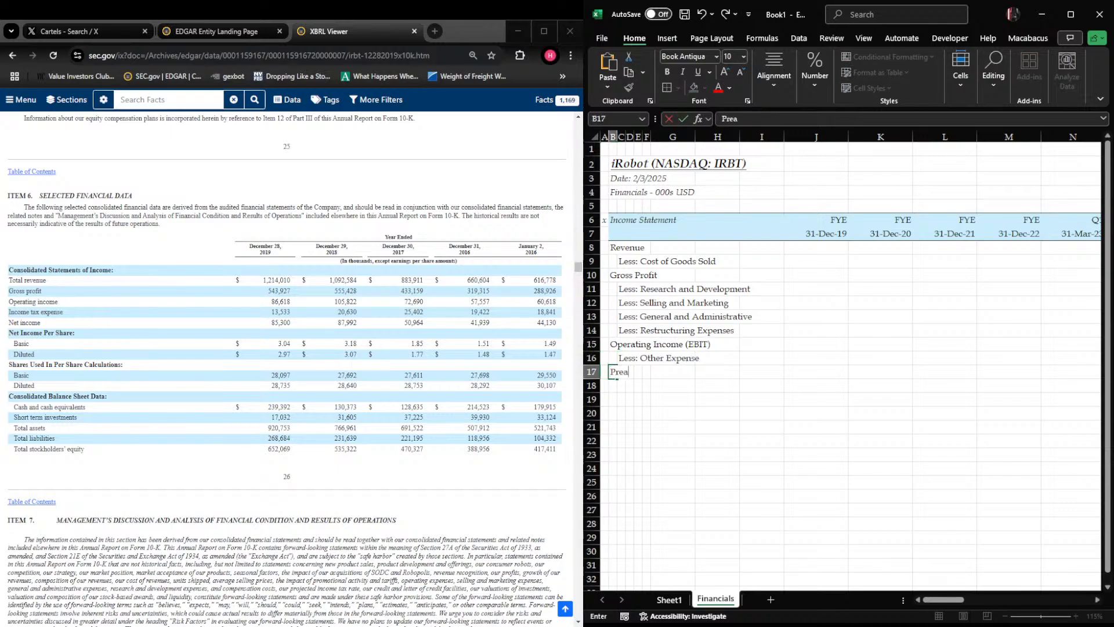
{"action": "key", "text": "BackSpace"}
{"action": "type", "text": "tax Income"}
{"action": "key", "text": "Return"}
{"action": "key", "text": "Right"}
{"action": "type", "text": "Le"}
{"action": "type", "text": "Taxes"}
{"action": "key", "text": "Return"}
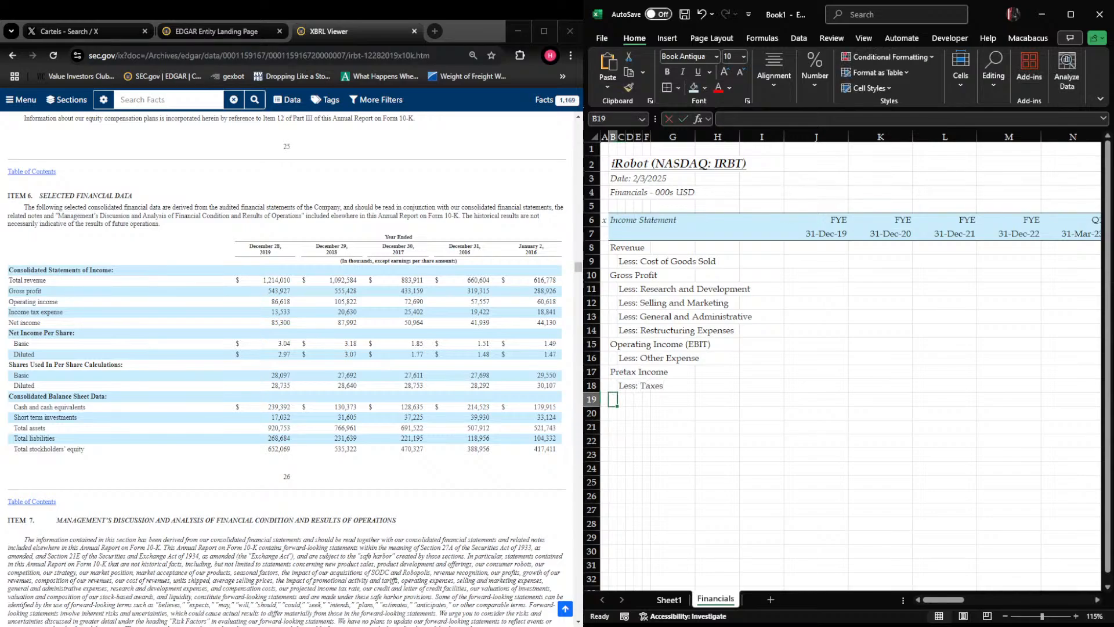
Enter the label "Net Income" in cell B19 and "Div by: Shares Outstanding" in cell C20
{"action": "type", "text": "Net Income"}
{"action": "key", "text": "Return"}
{"action": "key", "text": "Right"}
{"action": "type", "text": "Div b"}
{"action": "type", "text": "y: Sharou"}
{"action": "type", "text": " OUtstanding"}
{"action": "key", "text": "Return"}
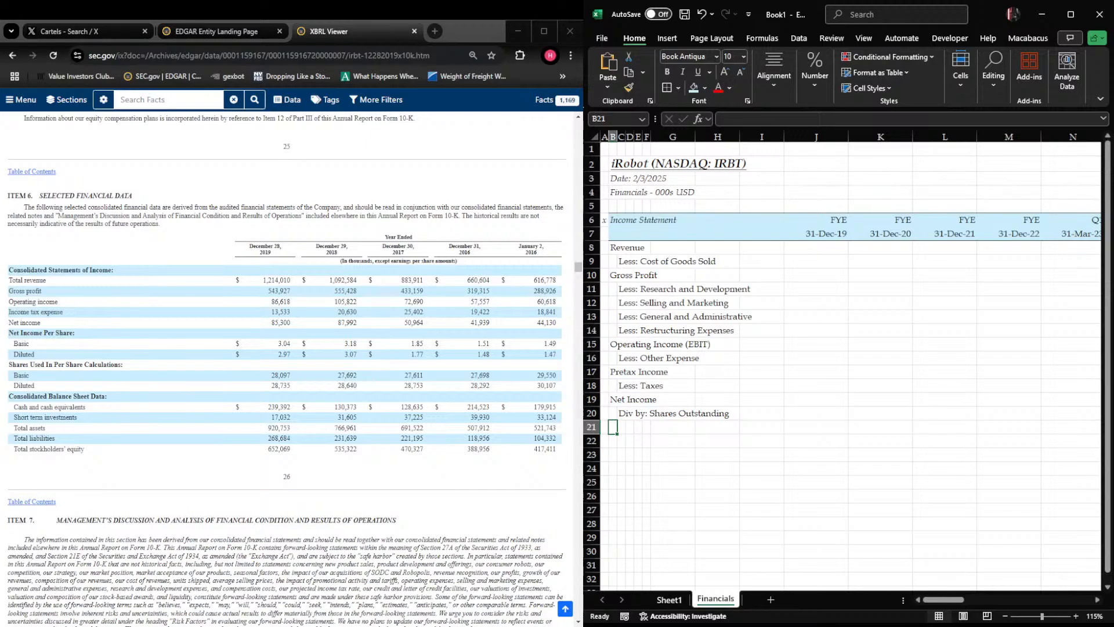
Enter the label "Earnings Per Share ($)" in cell B21
{"action": "type", "text": "Earnigns"}
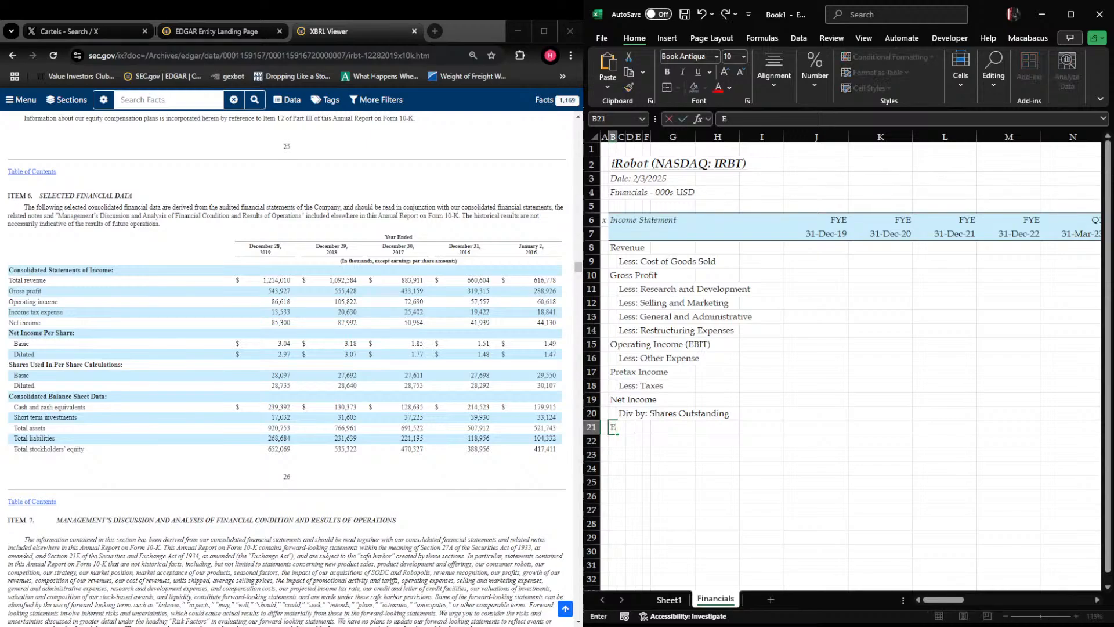
{"action": "key", "text": "BackSpace"}
{"action": "key", "text": "BackSpace"}
{"action": "key", "text": "BackSpace"}
{"action": "type", "text": "ings Per Sha"}
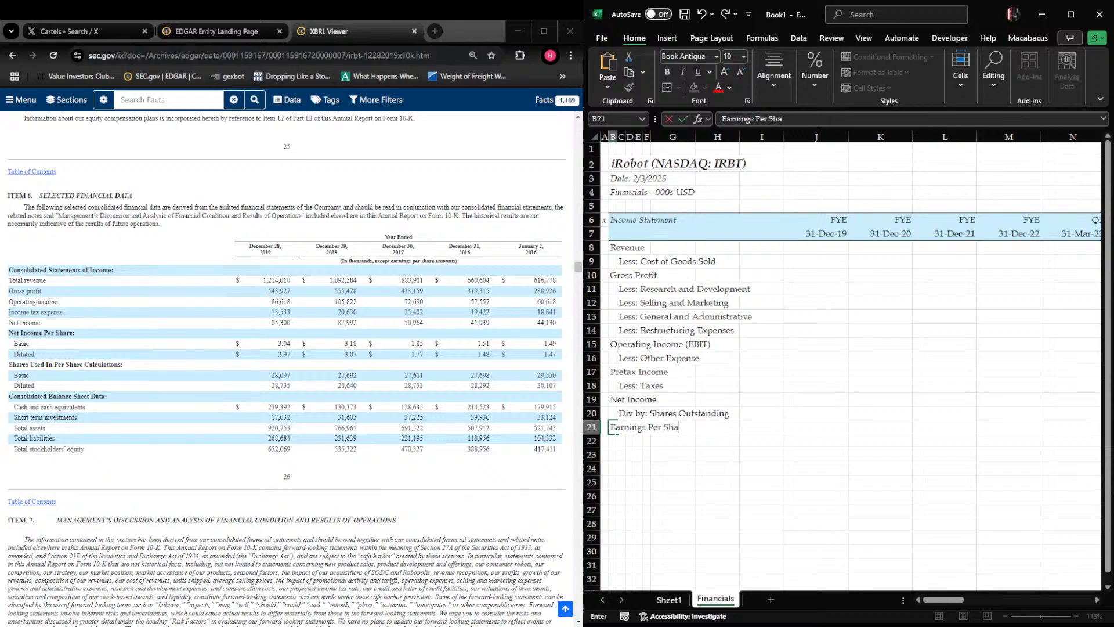
{"action": "type", "text": "re ($)"}
{"action": "key", "text": "Return"}
Enter the label "EBITDA" in cell B23, leaving row 22 empty, and make it bold and underlined
{"action": "key", "text": "Up"}
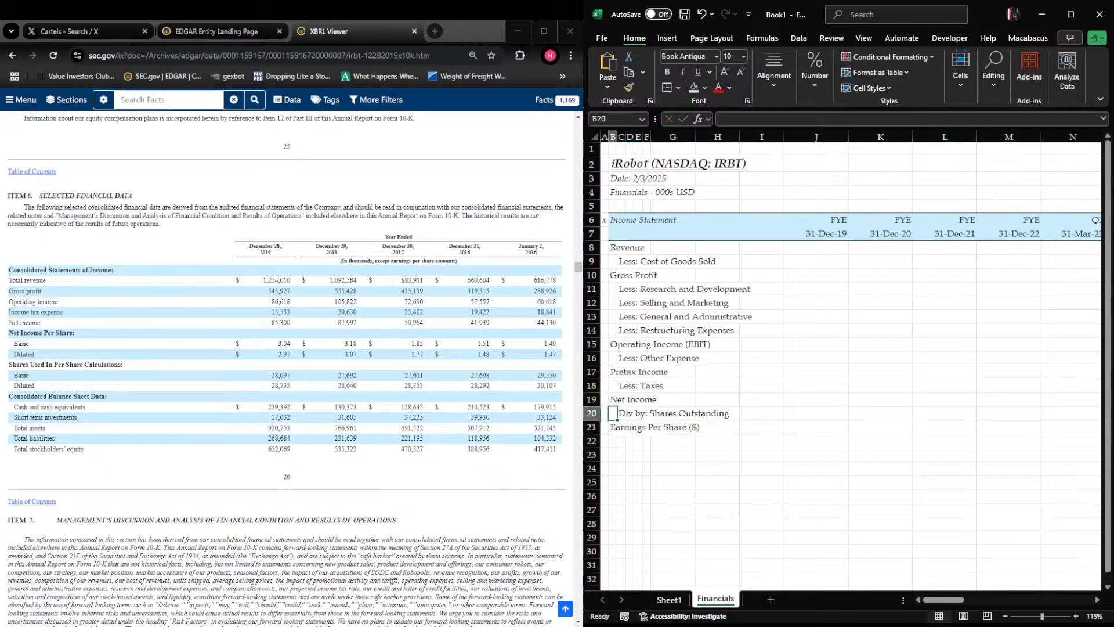
{"action": "key", "text": "Up"}
{"action": "key", "text": "Right"}
{"action": "key", "text": "Left"}
{"action": "key", "text": "Down"}
{"action": "key", "text": "Down"}
{"action": "key", "text": "Right"}
{"action": "key", "text": "Left"}
{"action": "key", "text": "Down"}
{"action": "key", "text": "Right"}
{"action": "key", "text": "Left"}
{"action": "type", "text": "EBITDA"}
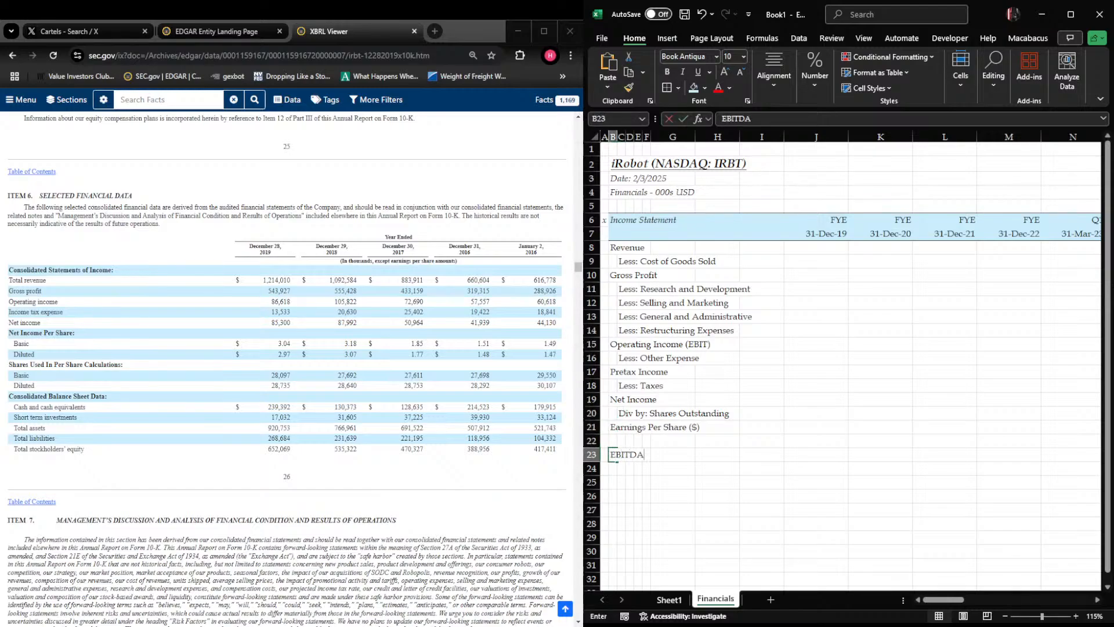
{"action": "key", "text": "ctrl+b"}
{"action": "key", "text": "ctrl+u"}
Add a bottom border to the Shares Outstanding row 20 from column B through column Q
{"action": "key", "text": "Up"}
{"action": "key", "text": "Up"}
{"action": "key", "text": "Up"}
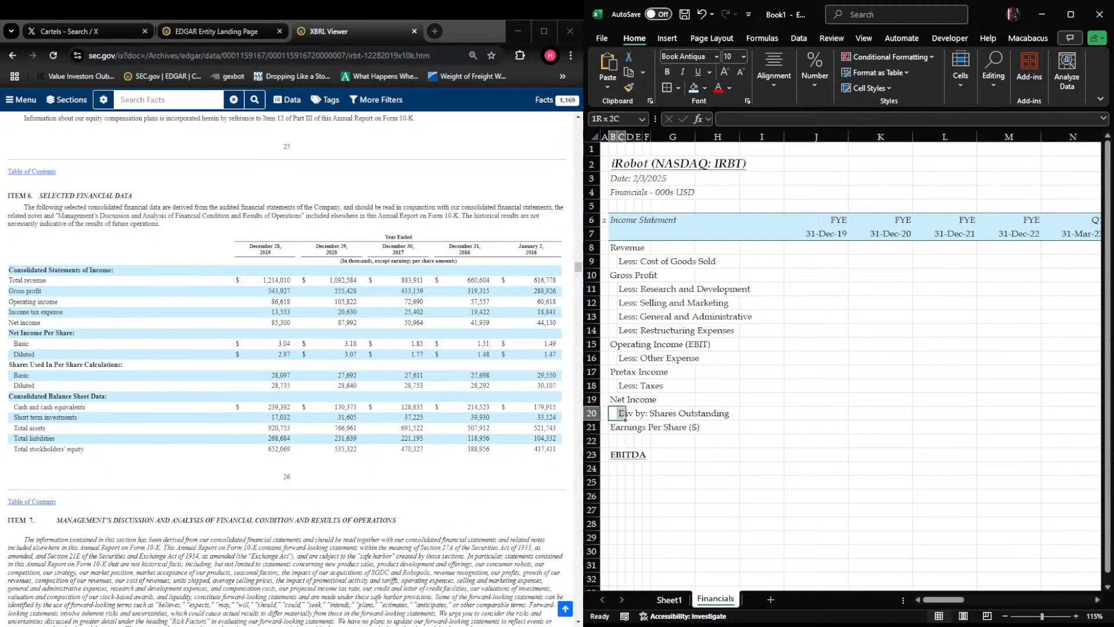
{"action": "key", "text": "shift+Right"}
{"action": "key", "text": "shift+Right"}
{"action": "key", "text": "shift+Right"}
{"action": "key", "text": "shift+Right"}
{"action": "key", "text": "shift+Right"}
{"action": "key", "text": "shift+Right"}
{"action": "key", "text": "shift+Right"}
{"action": "key", "text": "shift+Right"}
{"action": "key", "text": "shift+Right"}
{"action": "key", "text": "shift+Right"}
{"action": "key", "text": "shift+Right"}
{"action": "key", "text": "shift+Right"}
{"action": "key", "text": "shift+Right"}
{"action": "key", "text": "shift+Right"}
{"action": "key", "text": "shift+Right"}
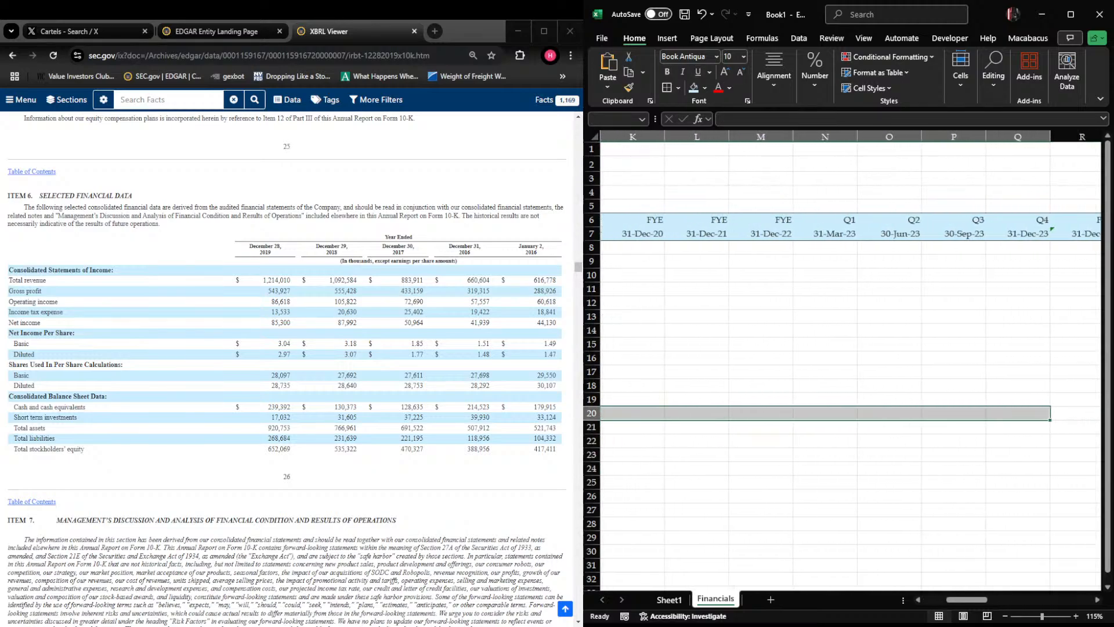
{"action": "key", "text": "ctrl+alt+shift+Down"}
Add a bottom border to the Less: Taxes row 18 from column B through column Q
{"action": "key", "text": "Left"}
{"action": "key", "text": "Up"}
{"action": "key", "text": "Up"}
{"action": "key", "text": "shift+Right"}
{"action": "key", "text": "shift+Right"}
{"action": "key", "text": "shift+Right"}
{"action": "key", "text": "shift+Right"}
{"action": "key", "text": "shift+Right"}
{"action": "key", "text": "shift+Right"}
{"action": "key", "text": "shift+Right"}
{"action": "key", "text": "shift+Right"}
{"action": "key", "text": "shift+Right"}
{"action": "key", "text": "shift+Right"}
{"action": "key", "text": "shift+Right"}
{"action": "key", "text": "shift+Right"}
{"action": "key", "text": "shift+Right"}
{"action": "key", "text": "shift+Right"}
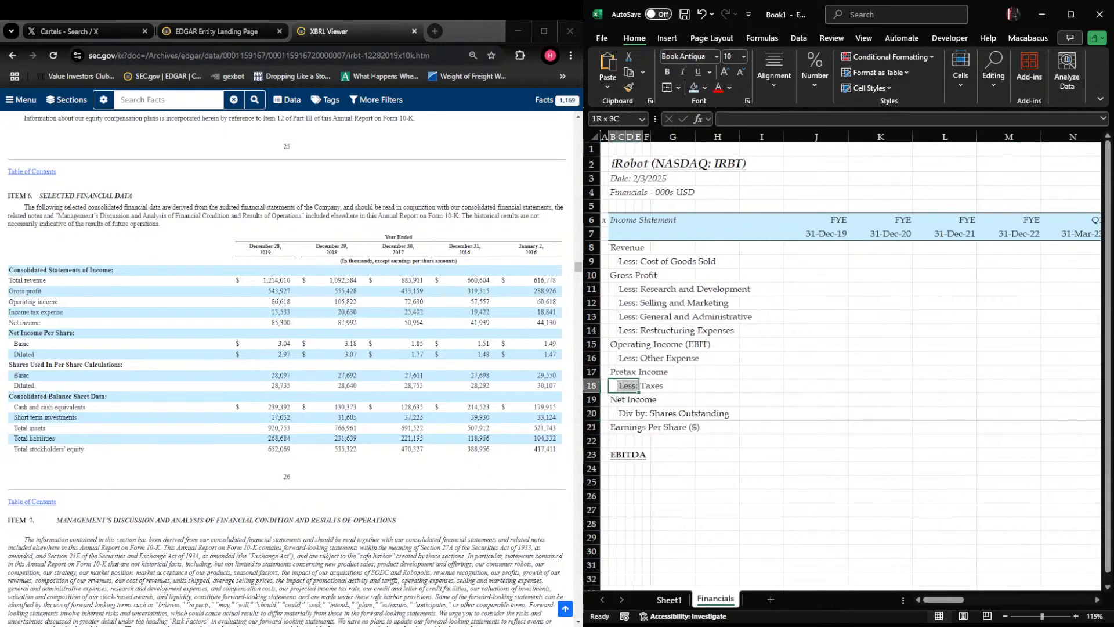
{"action": "key", "text": "shift+Right"}
{"action": "key", "text": "ctrl+alt+shift+Down"}
Add a bottom border to the Less: Other Expense row 16 from column B through column Q
{"action": "key", "text": "Left"}
{"action": "key", "text": "Right"}
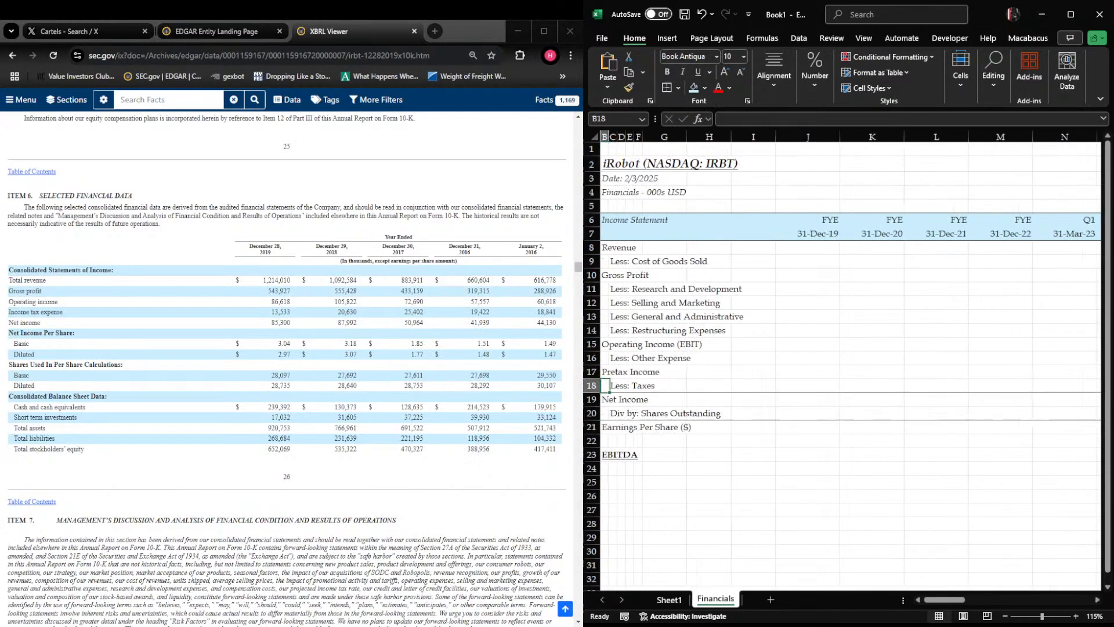
{"action": "key", "text": "Up"}
{"action": "key", "text": "Up"}
{"action": "key", "text": "shift+Right"}
{"action": "key", "text": "shift+Right"}
{"action": "key", "text": "shift+Right"}
{"action": "key", "text": "shift+Right"}
{"action": "key", "text": "shift+Right"}
{"action": "key", "text": "shift+Right"}
{"action": "key", "text": "shift+Right"}
{"action": "key", "text": "shift+Right"}
{"action": "key", "text": "shift+Right"}
{"action": "key", "text": "shift+Right"}
{"action": "key", "text": "shift+Right"}
{"action": "key", "text": "shift+Right"}
{"action": "key", "text": "shift+Right"}
{"action": "key", "text": "shift+Right"}
{"action": "key", "text": "shift+Right"}
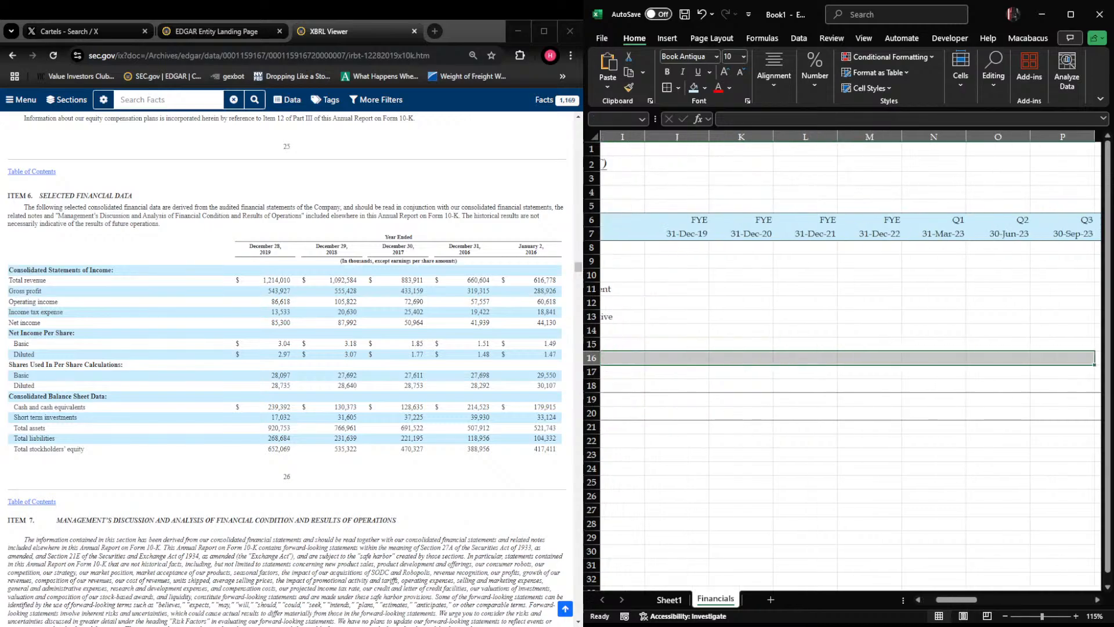
{"action": "key", "text": "ctrl+alt+shift+Down"}
Add a bottom border to the Less: Restructuring Expenses row 14 from column B through column Q
{"action": "key", "text": "Right"}
{"action": "key", "text": "Up"}
{"action": "key", "text": "Up"}
{"action": "key", "text": "Left"}
{"action": "key", "text": "shift+Right"}
{"action": "key", "text": "shift+Right"}
{"action": "key", "text": "shift+Right"}
{"action": "key", "text": "shift+Right"}
{"action": "key", "text": "shift+Right"}
{"action": "key", "text": "shift+Right"}
{"action": "key", "text": "shift+Right"}
{"action": "key", "text": "shift+Right"}
{"action": "key", "text": "shift+Right"}
{"action": "key", "text": "shift+Right"}
{"action": "key", "text": "shift+Right"}
{"action": "key", "text": "shift+Right"}
{"action": "key", "text": "shift+Right"}
{"action": "key", "text": "shift+Right"}
{"action": "key", "text": "shift+Right"}
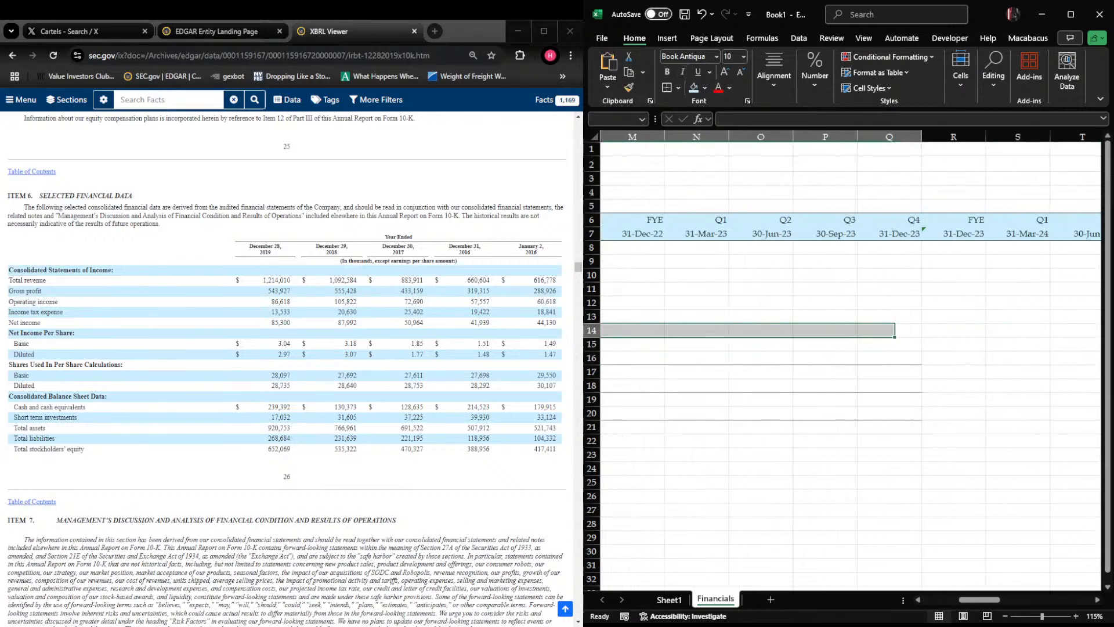
{"action": "key", "text": "ctrl+alt+shift+Down"}
Add a bottom border to the Less: Cost of Goods Sold row 9 from column B through column Q
{"action": "key", "text": "Right"}
{"action": "key", "text": "Up"}
{"action": "key", "text": "Up"}
{"action": "key", "text": "Up"}
{"action": "key", "text": "Up"}
{"action": "key", "text": "Up"}
{"action": "key", "text": "Left"}
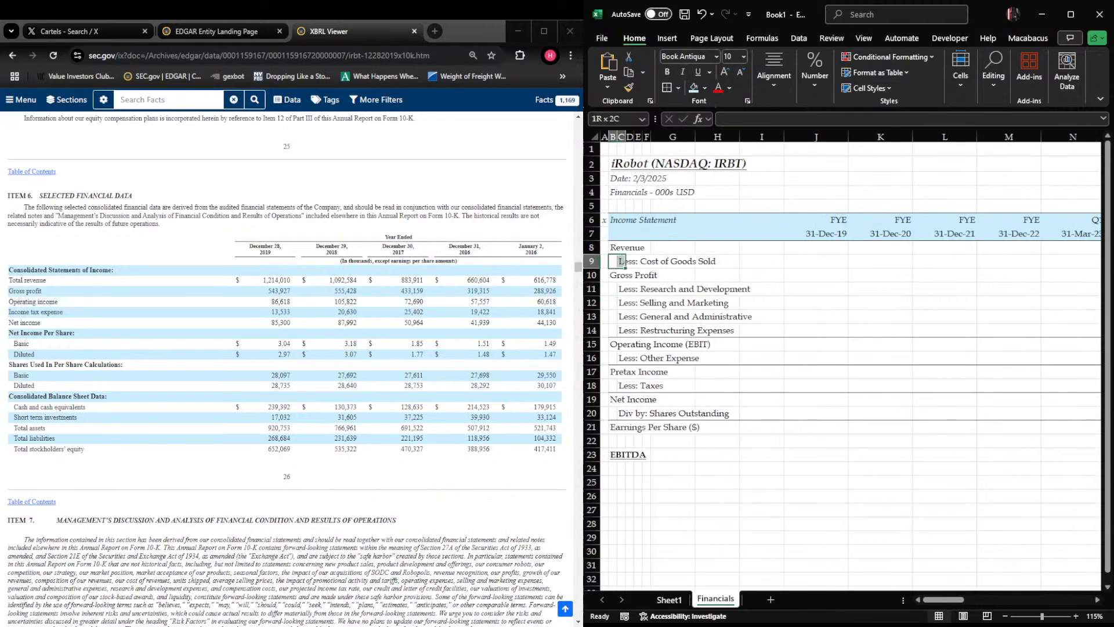
{"action": "key", "text": "shift+Right"}
{"action": "key", "text": "shift+Right"}
{"action": "key", "text": "shift+Right"}
{"action": "key", "text": "shift+Right"}
{"action": "key", "text": "shift+Right"}
{"action": "key", "text": "shift+Right"}
{"action": "key", "text": "shift+Right"}
{"action": "key", "text": "shift+Right"}
{"action": "key", "text": "shift+Right"}
{"action": "key", "text": "shift+Right"}
{"action": "key", "text": "shift+Right"}
{"action": "key", "text": "shift+Right"}
{"action": "key", "text": "shift+Right"}
{"action": "key", "text": "shift+Right"}
{"action": "key", "text": "shift+Right"}
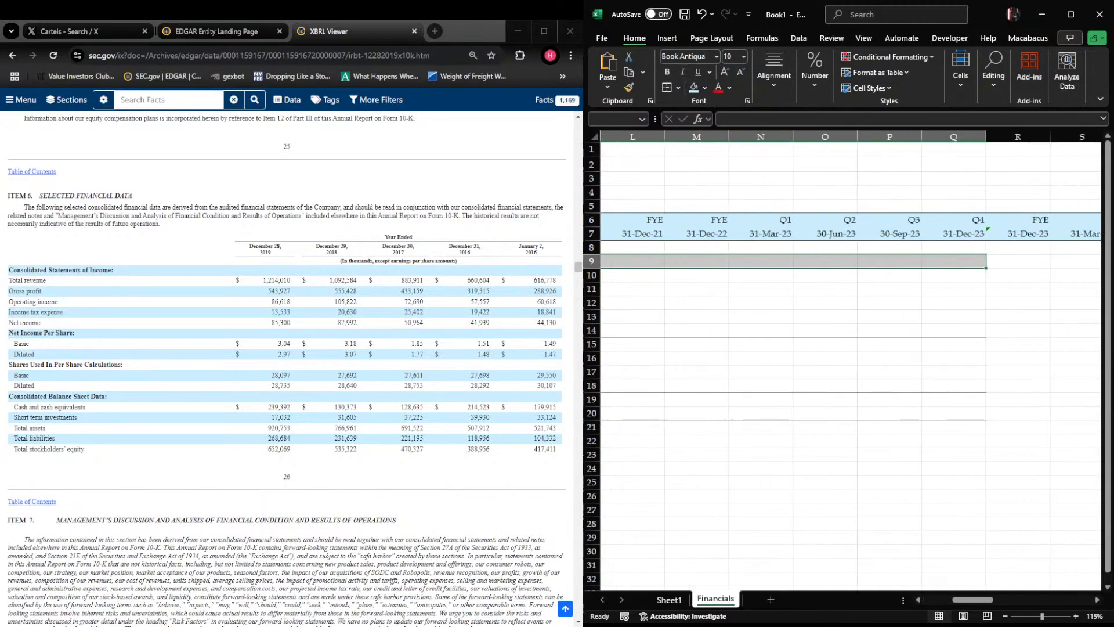
{"action": "key", "text": "ctrl+alt+shift+Down"}
Make the entire Revenue row 8 and Gross Profit row 10 bold
{"action": "key", "text": "Home"}
{"action": "key", "text": "Right"}
{"action": "key", "text": "Right"}
{"action": "key", "text": "Up"}
{"action": "key", "text": "shift+space"}
{"action": "key", "text": "Left"}
{"action": "key", "text": "shift+space"}
{"action": "key", "text": "ctrl+b"}
{"action": "key", "text": "Right"}
{"action": "key", "text": "Left"}
{"action": "key", "text": "Up"}
{"action": "key", "text": "Down"}
{"action": "key", "text": "Down"}
{"action": "key", "text": "Down"}
{"action": "key", "text": "shift+space"}
{"action": "key", "text": "ctrl+b"}
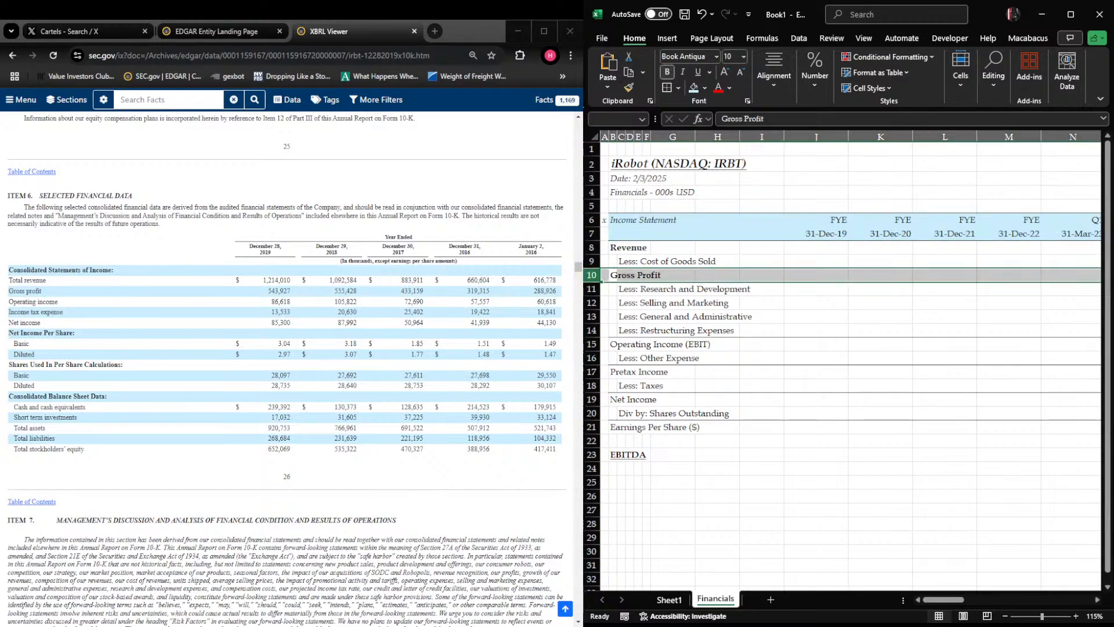
Find the 2019 total revenue in the 10-K's selected financial data and enter 1214010 in cell J8
{"action": "key", "text": "Up"}
{"action": "key", "text": "Up"}
{"action": "key", "text": "Up"}
{"action": "key", "text": "Right"}
{"action": "key", "text": "Right"}
{"action": "key", "text": "Right"}
{"action": "key", "text": "Right"}
{"action": "key", "text": "Right"}
{"action": "key", "text": "Right"}
{"action": "key", "text": "Right"}
{"action": "key", "text": "Right"}
{"action": "key", "text": "Down"}
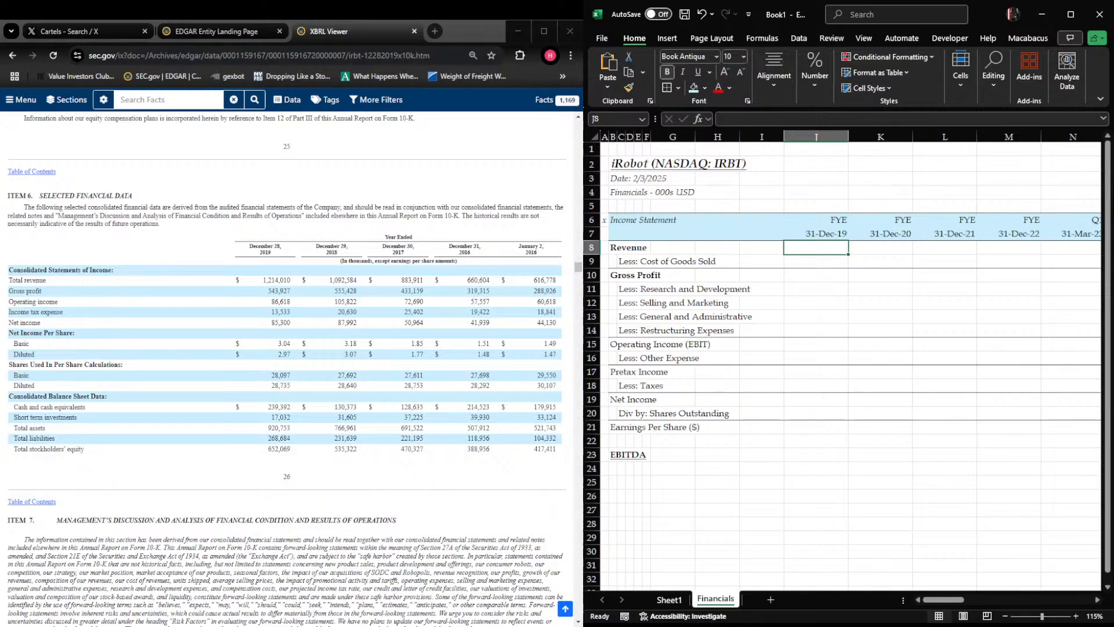
{"action": "scroll", "coordinate": [287, 360], "scroll_direction": "up", "scroll_amount": 1}
{"action": "scroll", "coordinate": [287, 359], "scroll_direction": "up", "scroll_amount": 5}
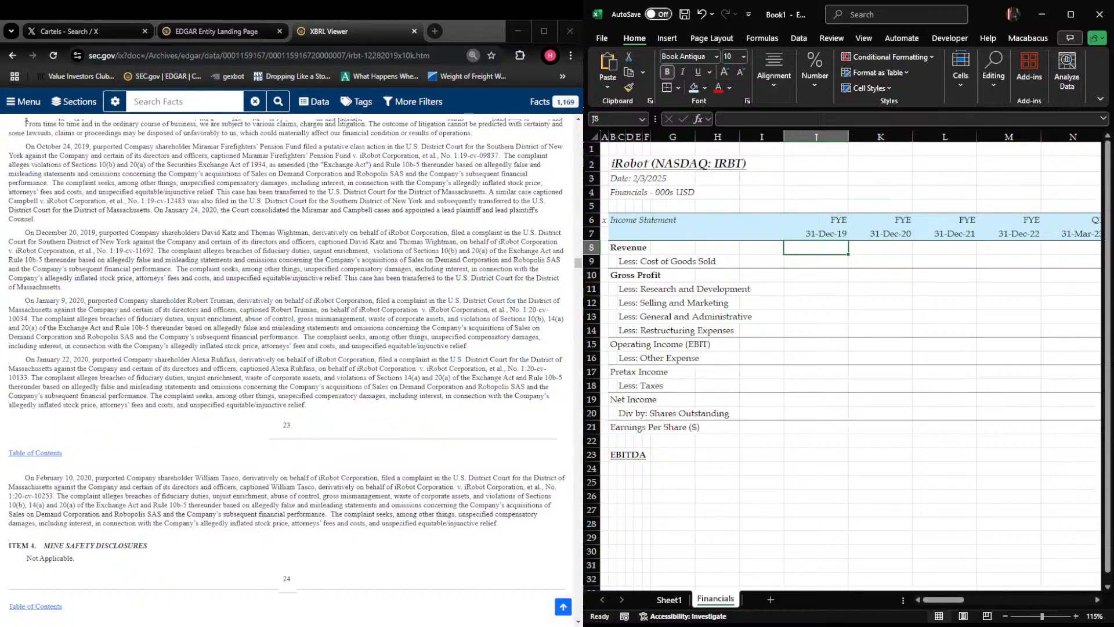
{"action": "scroll", "coordinate": [286, 359], "scroll_direction": "up", "scroll_amount": 10}
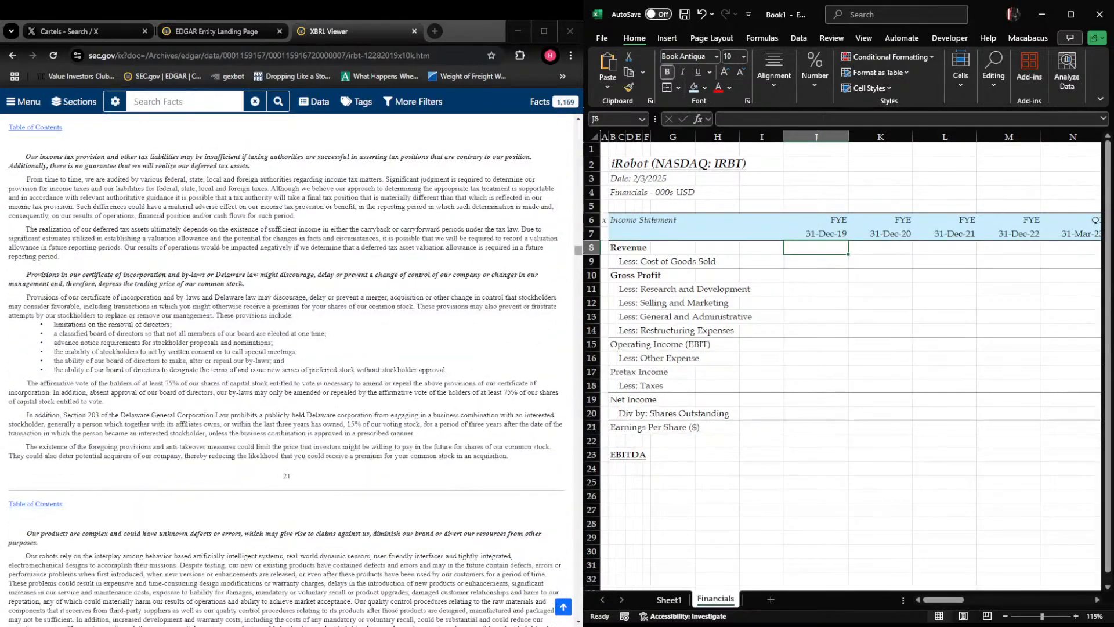
{"action": "left_click_drag", "start_coordinate": [577, 254], "coordinate": [572, 273]}
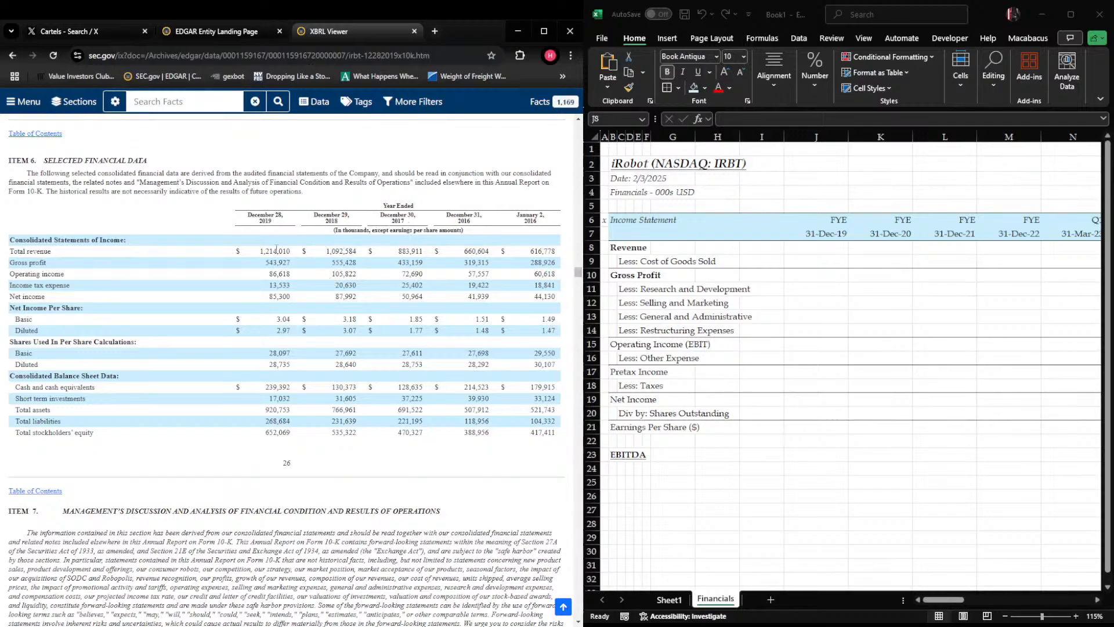
{"action": "left_click", "coordinate": [816, 247]}
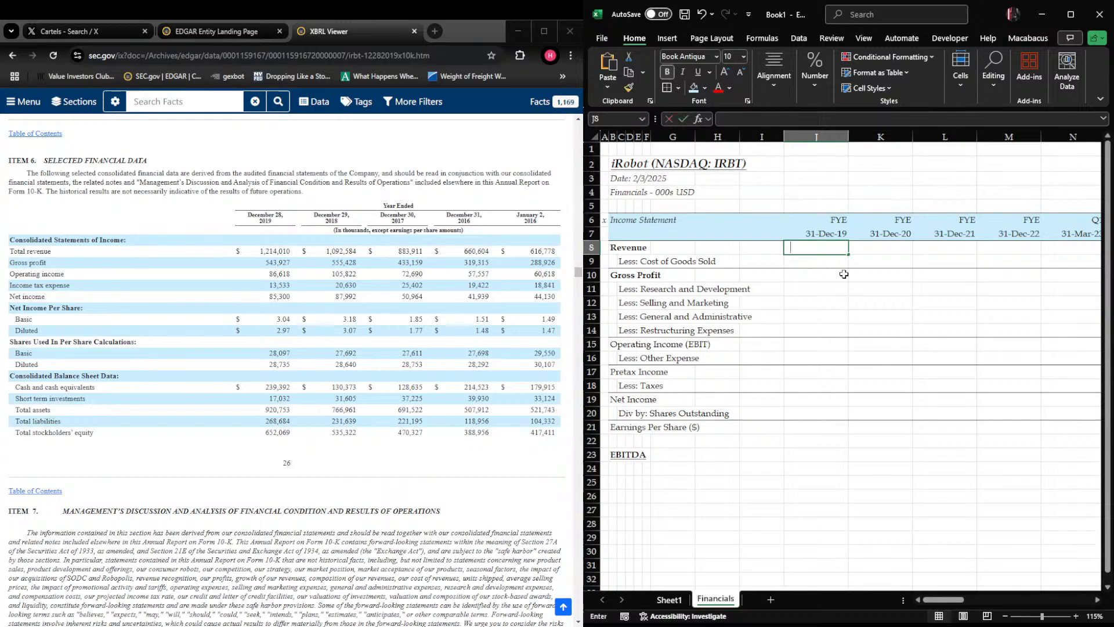
{"action": "type", "text": "1214010"}
{"action": "key", "text": "Return"}
Format the value area from J8 across the period columns and down the sheet with thousands separators and no decimals
{"action": "key", "text": "Up"}
{"action": "key", "text": "shift+Right"}
{"action": "key", "text": "shift+Right"}
{"action": "key", "text": "shift+Right"}
{"action": "key", "text": "shift+Right"}
{"action": "key", "text": "shift+Right"}
{"action": "key", "text": "shift+Right"}
{"action": "key", "text": "shift+Right"}
{"action": "key", "text": "shift+Right"}
{"action": "key", "text": "shift+Right"}
{"action": "key", "text": "shift+Right"}
{"action": "key", "text": "shift+Right"}
{"action": "key", "text": "shift+Right"}
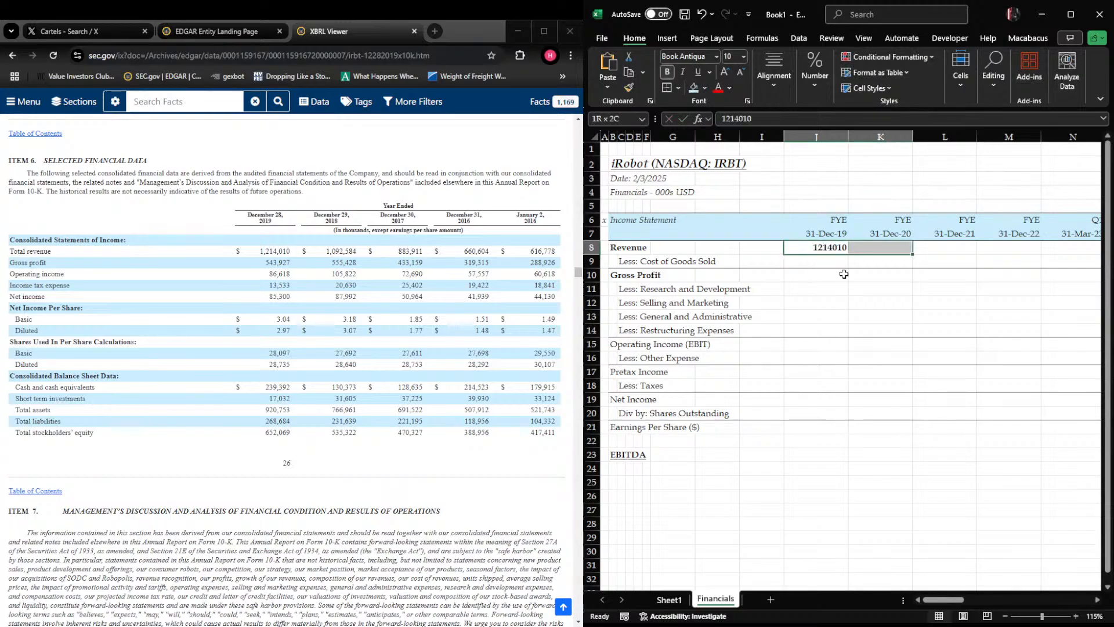
{"action": "key", "text": "shift+Page_Down"}
{"action": "key", "text": "shift+Page_Down"}
{"action": "key", "text": "shift+Page_Down"}
{"action": "key", "text": "shift+Page_Down"}
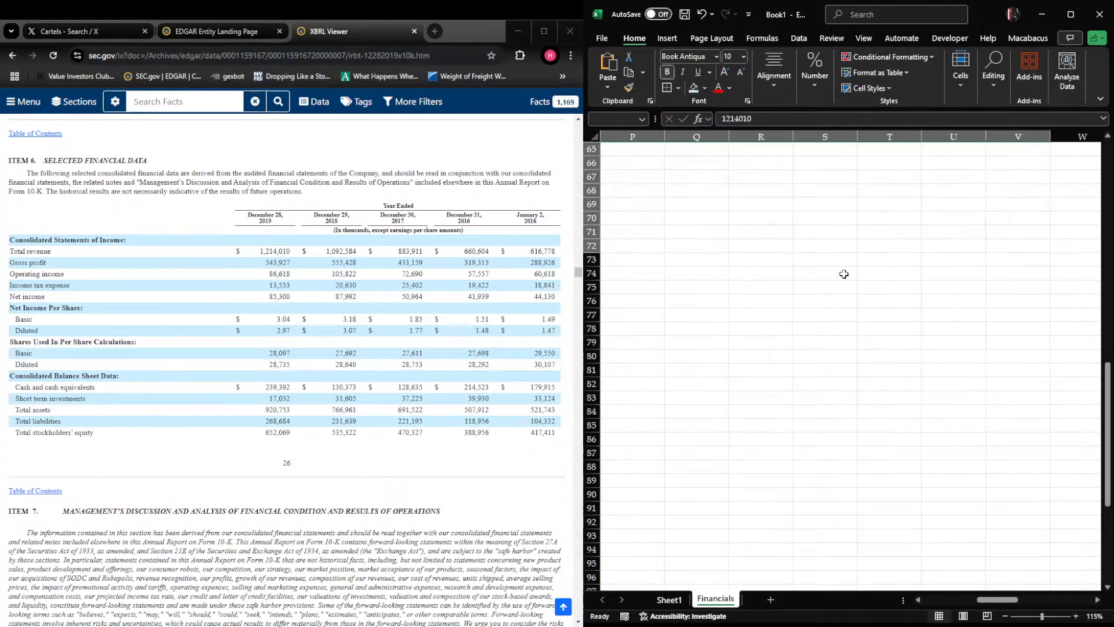
{"action": "key", "text": "ctrl+1"}
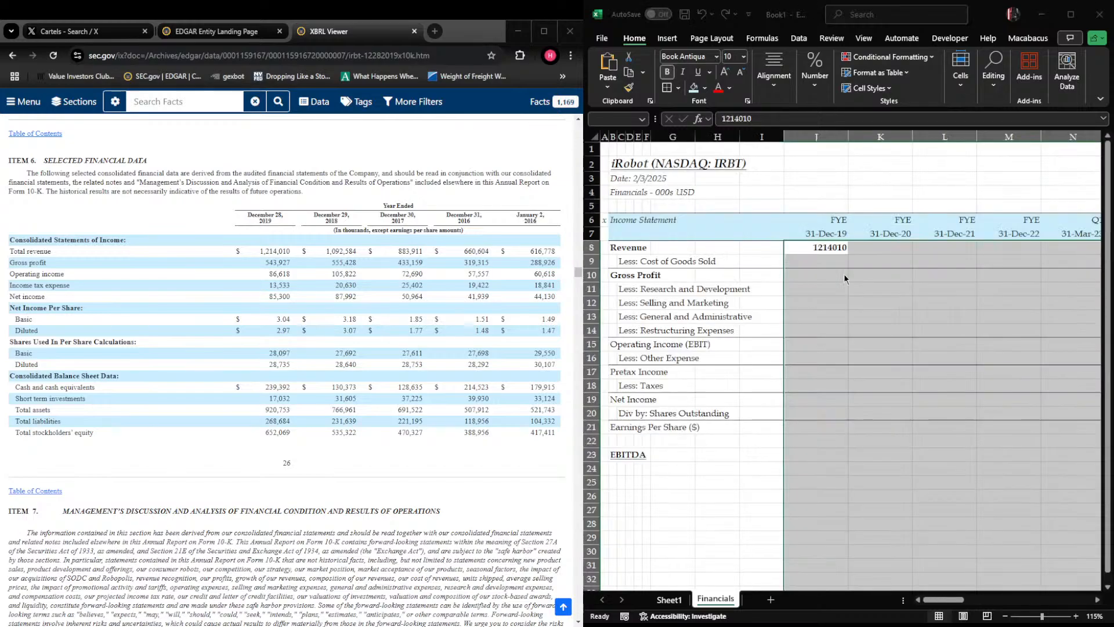
{"action": "key", "text": "Return"}
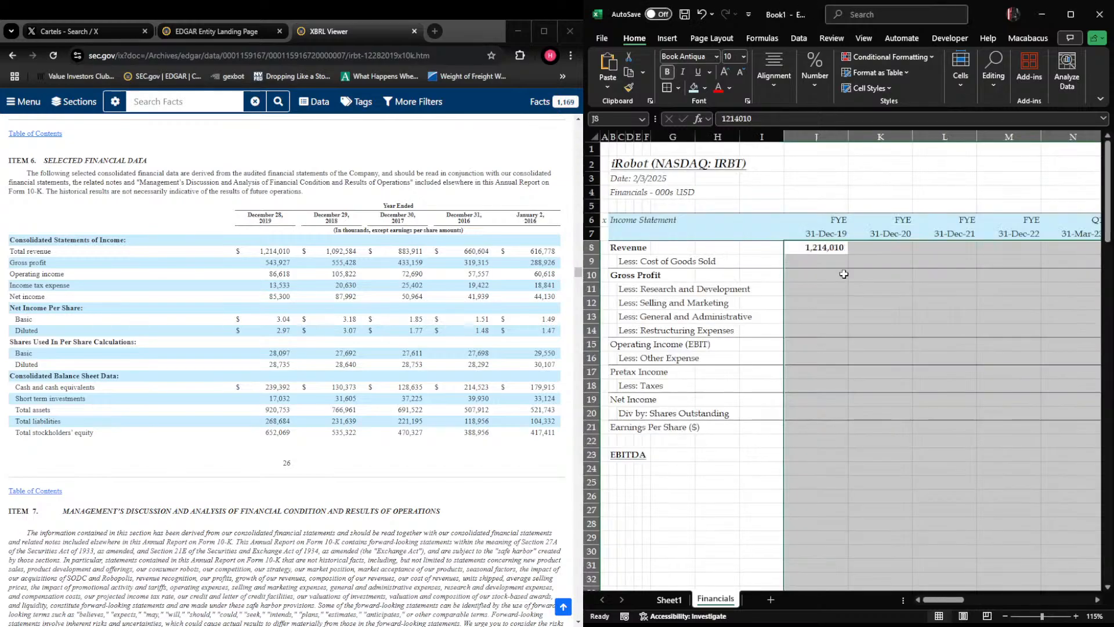
{"action": "key", "text": "shift+BackSpace"}
{"action": "key", "text": "shift+space"}
{"action": "key", "text": "Down"}
{"action": "key", "text": "shift+space"}
{"action": "key", "text": "shift+BackSpace"}
{"action": "type", "text": "-"}
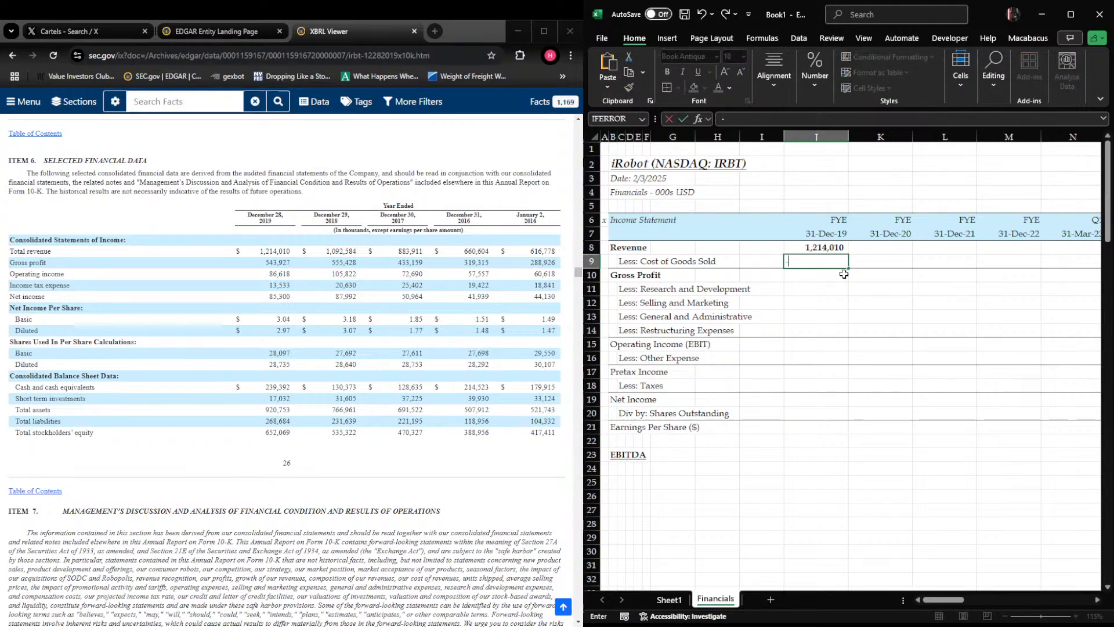
{"action": "key", "text": "Escape"}
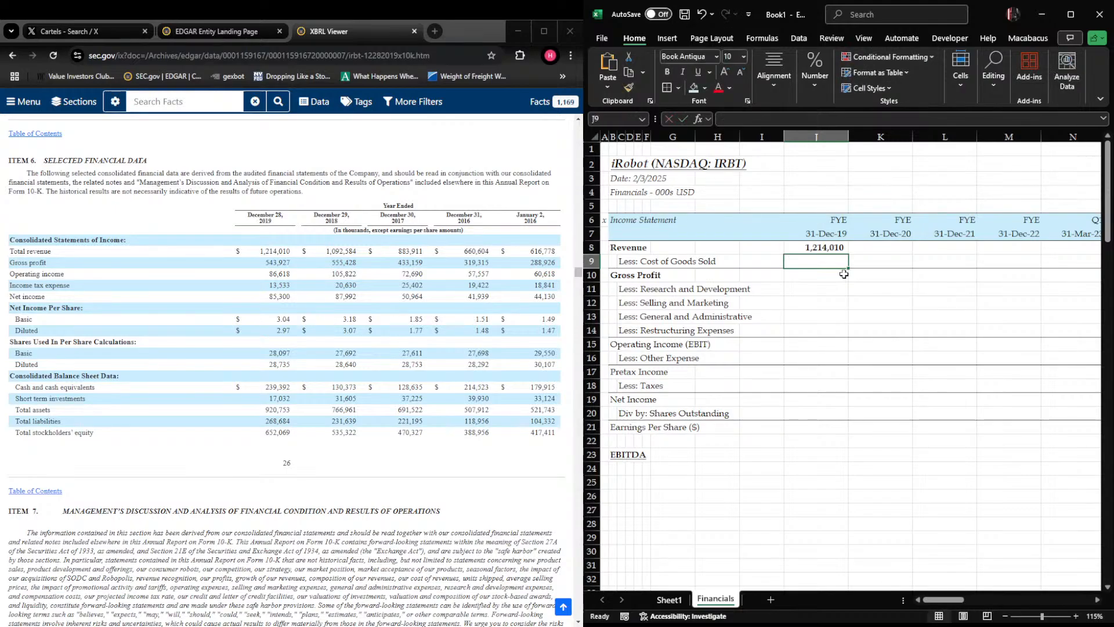
Enter the 2019 gross profit of 543927 from the filing in cell J10
{"action": "left_click", "coordinate": [844, 274]}
{"action": "type", "text": "5"}
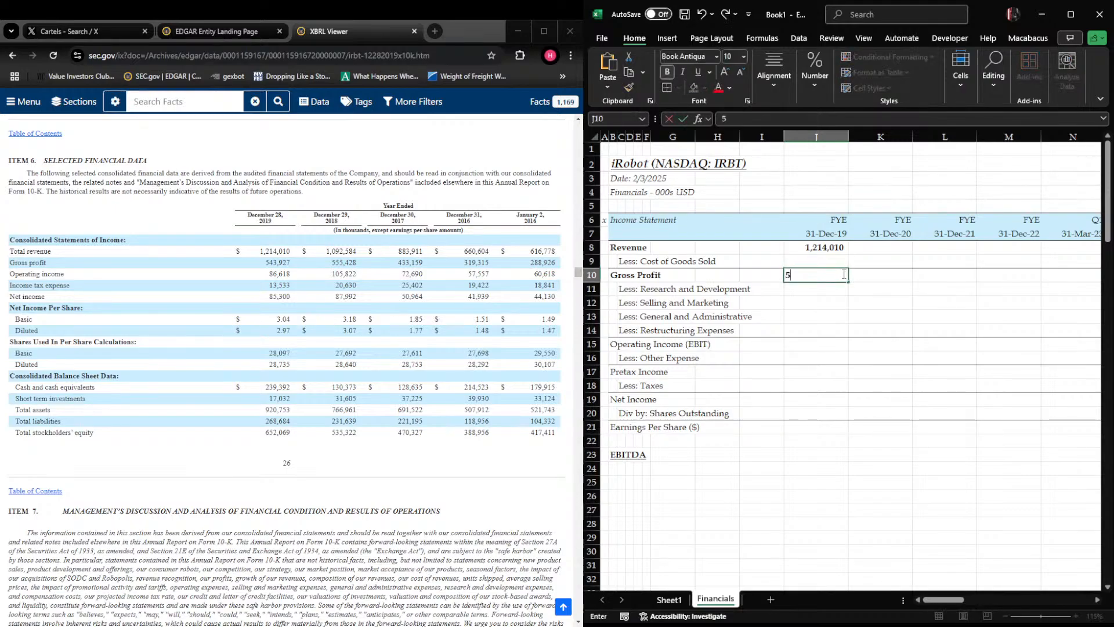
{"action": "type", "text": "43,927"}
{"action": "key", "text": "Return"}
Calculate the 2019 cost of goods sold in J9 as gross profit minus revenue with the formula =+J10-J8
{"action": "key", "text": "Up"}
{"action": "key", "text": "Up"}
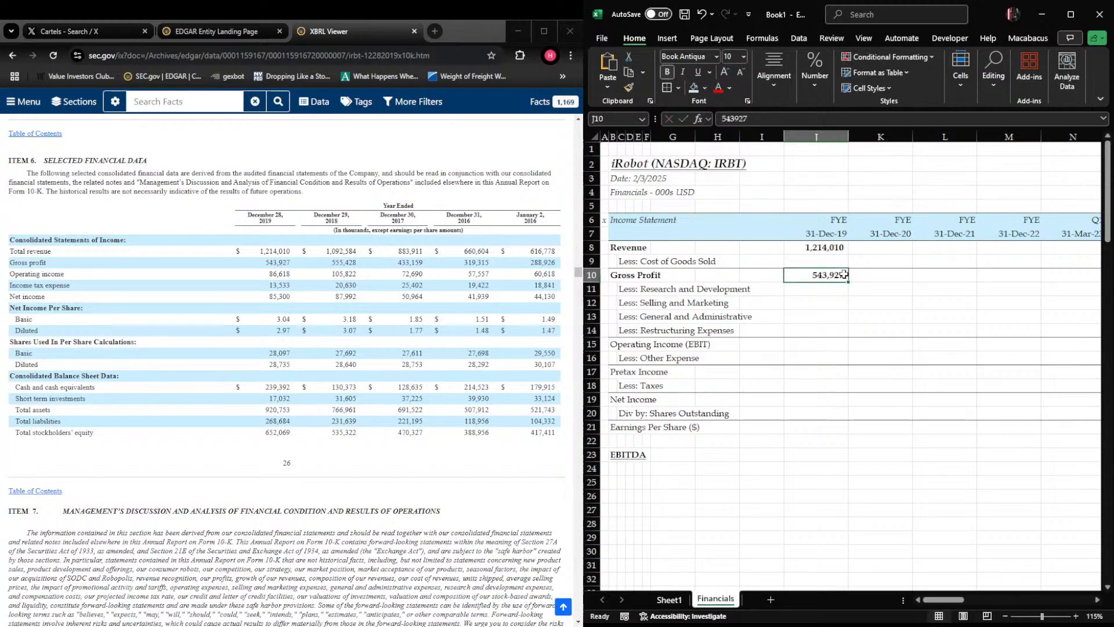
{"action": "type", "text": "+"}
{"action": "key", "text": "Down"}
{"action": "type", "text": "-"}
{"action": "key", "text": "Up"}
{"action": "key", "text": "Up"}
{"action": "key", "text": "Down"}
{"action": "key", "text": "Return"}
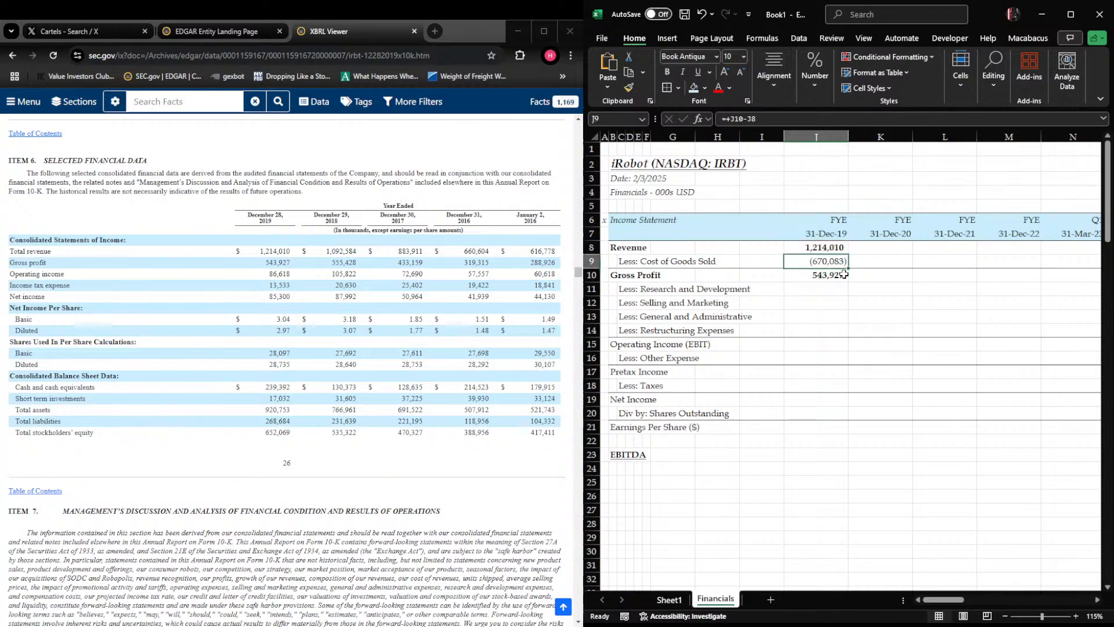
Enter the 2019 operating income of 86618 from the filing in cell J15
{"action": "key", "text": "Down"}
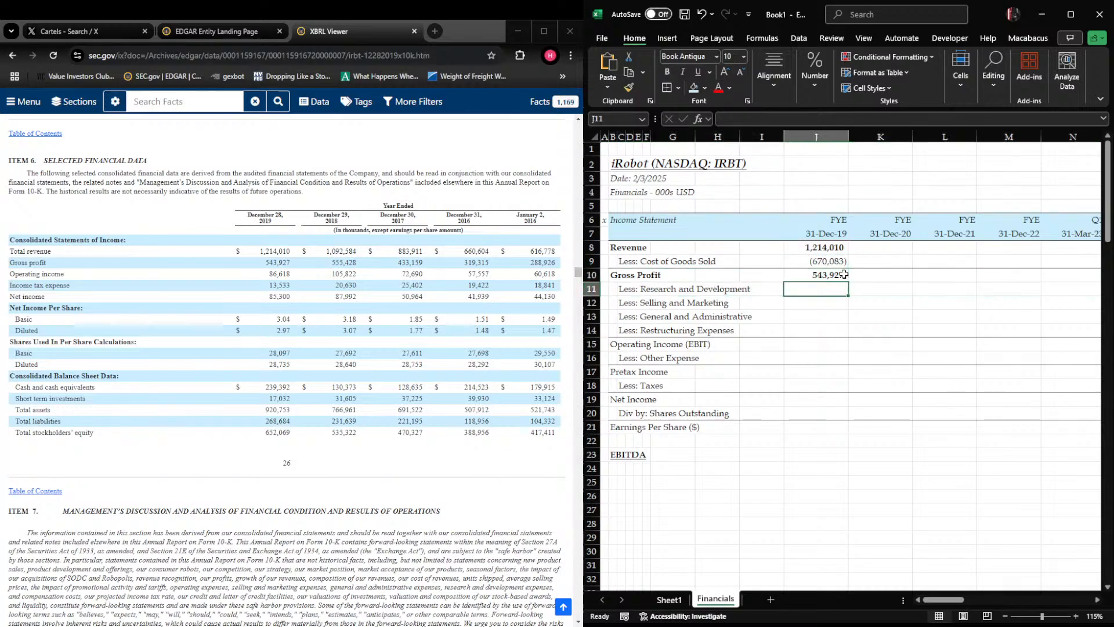
{"action": "key", "text": "Down"}
{"action": "key", "text": "Down"}
{"action": "key", "text": "Down"}
{"action": "key", "text": "Down"}
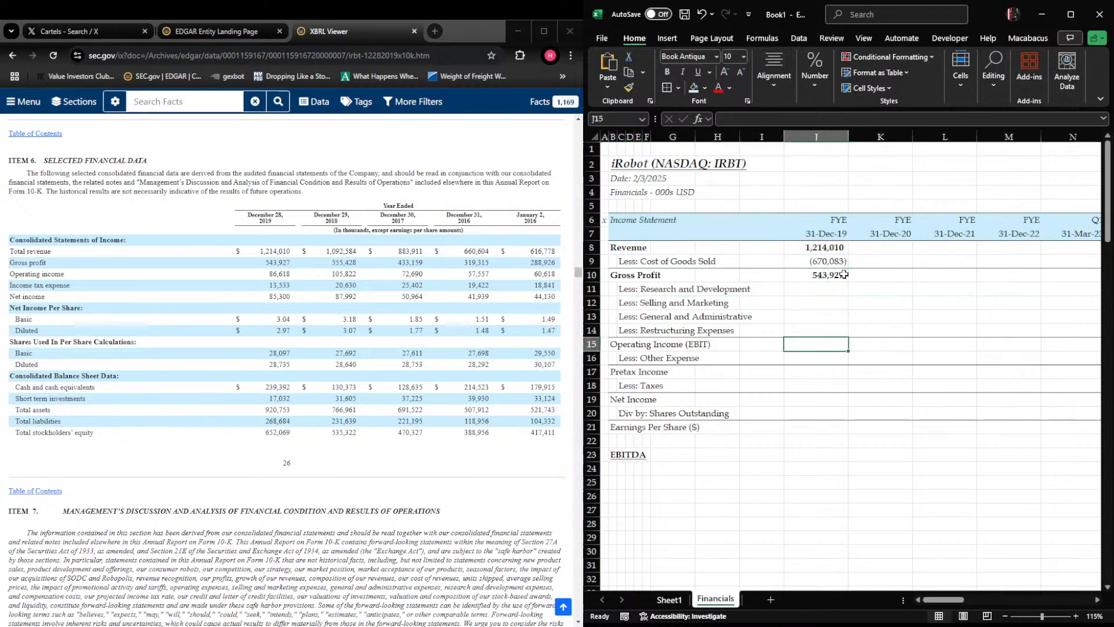
{"action": "type", "text": "86618"}
{"action": "key", "text": "Return"}
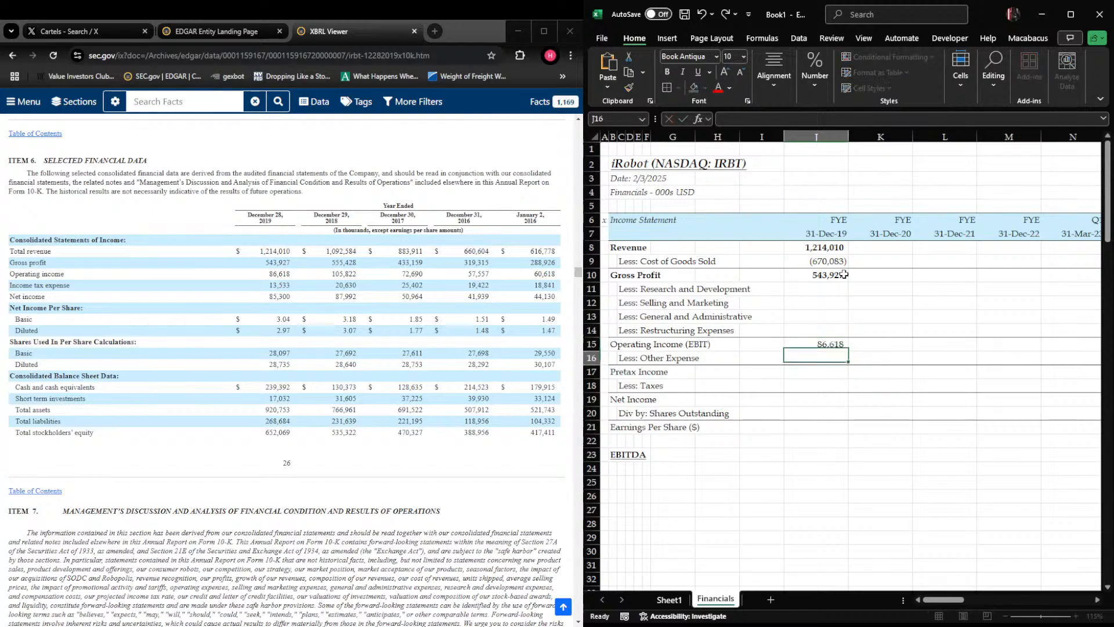
Change the font color of the operating income value in J15 to blue
{"action": "key", "text": "Up"}
{"action": "key", "text": "Up"}
{"action": "key", "text": "Up"}
{"action": "key", "text": "Down"}
{"action": "key", "text": "Down"}
{"action": "key", "text": "Down"}
{"action": "key", "text": "Up"}
{"action": "key", "text": "ctrl+semicolon"}
Enter the 2019 net income of 85,300 from the filing in cell J19
{"action": "key", "text": "Down"}
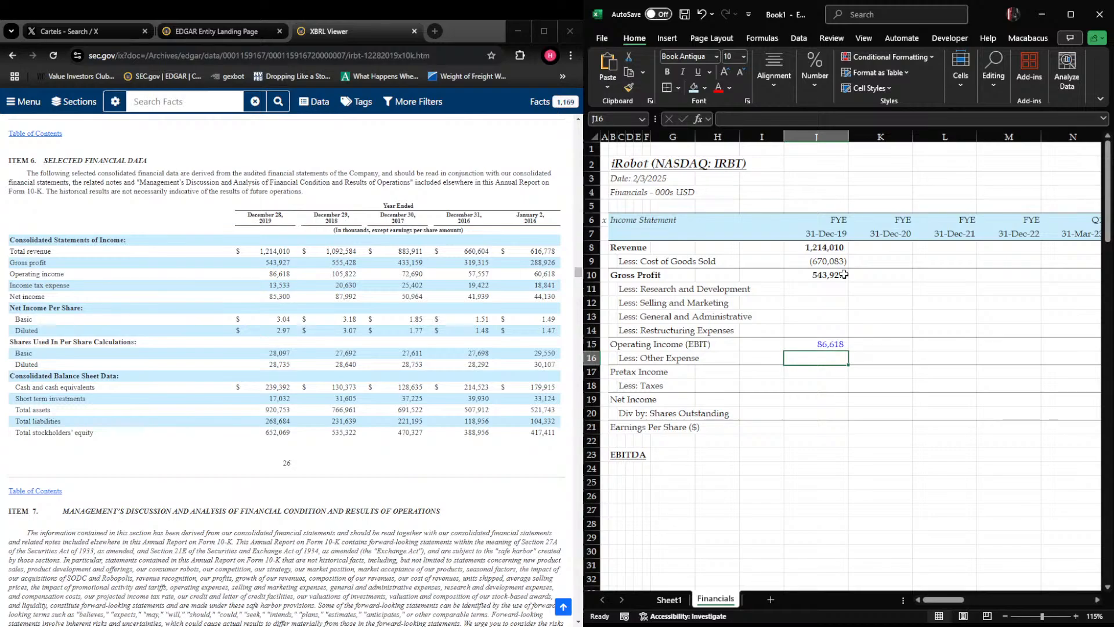
{"action": "key", "text": "Down"}
{"action": "key", "text": "Down"}
{"action": "key", "text": "Down"}
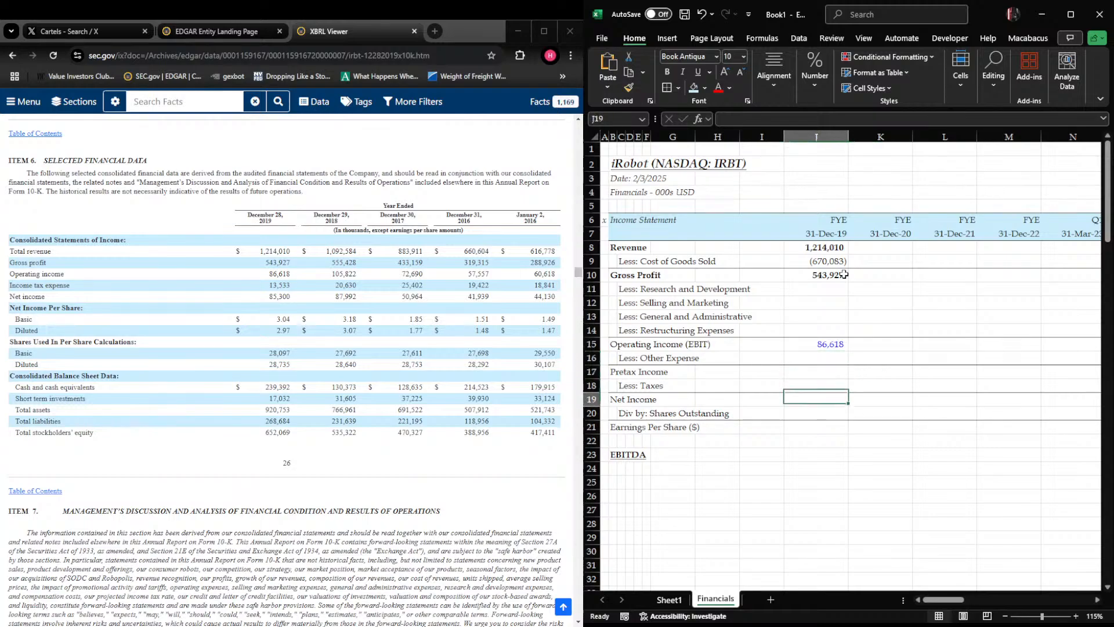
{"action": "type", "text": "85,300"}
{"action": "key", "text": "Return"}
{"action": "key", "text": "Right"}
{"action": "key", "text": "Left"}
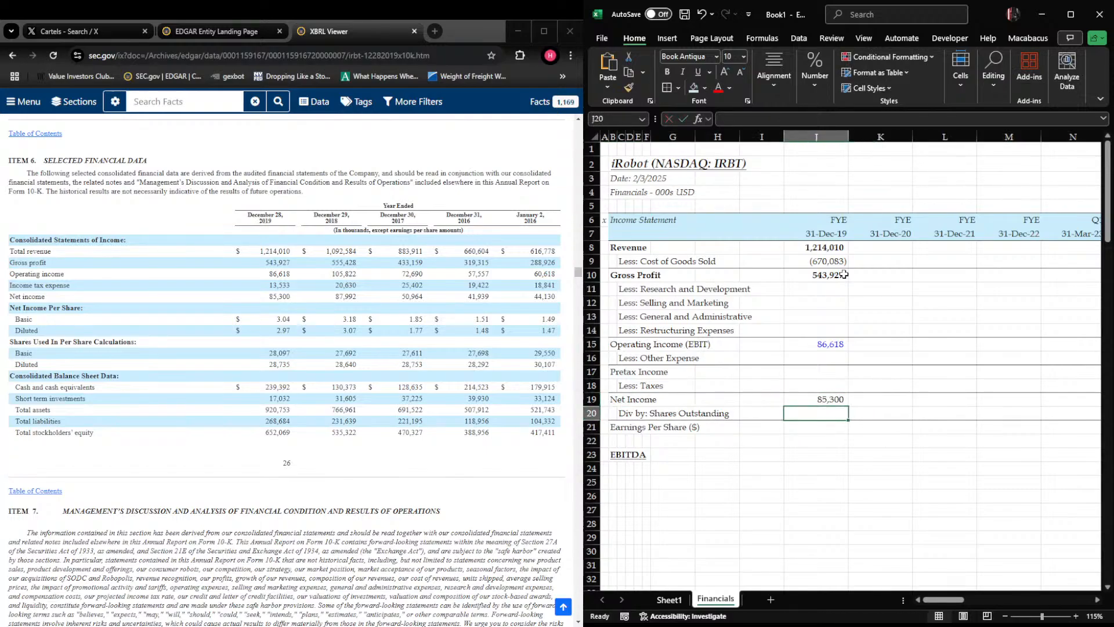
Enter the 2019 diluted share count of 28,735 from the filing in cell J20
{"action": "type", "text": "28,735"}
{"action": "key", "text": "Return"}
Change the shares label in C20 to "Div by: Diluted Shares Outstanding"
{"action": "key", "text": "Up"}
{"action": "key", "text": "ctrl+Left"}
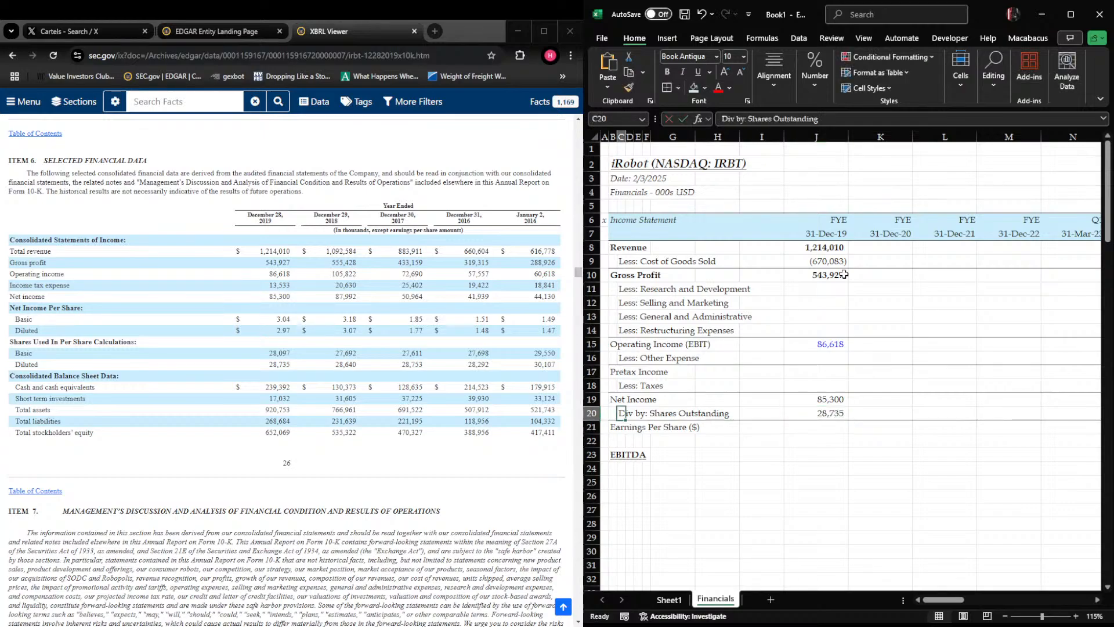
{"action": "key", "text": "F2"}
{"action": "key", "text": "ctrl+Left"}
{"action": "key", "text": "ctrl+Left"}
{"action": "type", "text": "Diluit"}
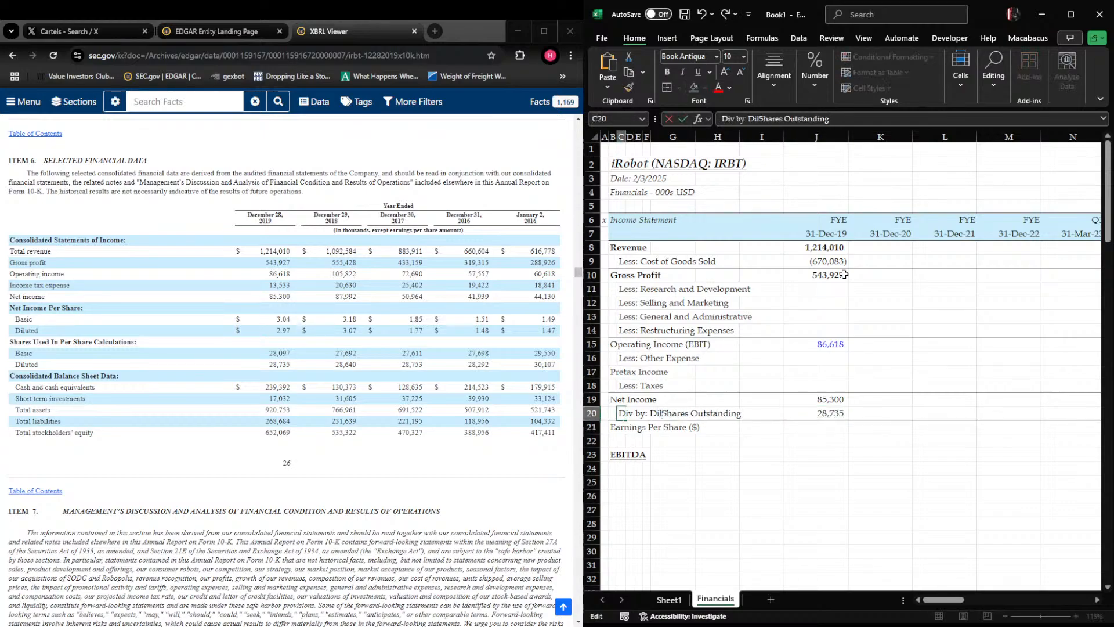
{"action": "key", "text": "BackSpace"}
{"action": "key", "text": "BackSpace"}
{"action": "type", "text": "ted"}
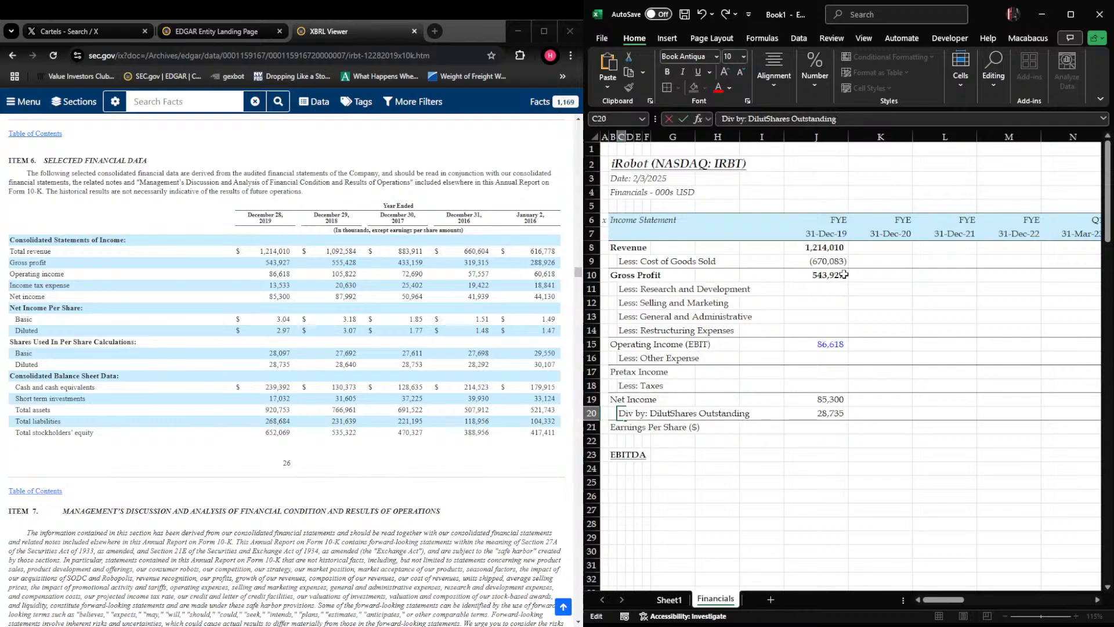
{"action": "key", "text": "Return"}
Calculate the 2019 earnings per share in J21 as net income divided by diluted shares with the formula +J19/J20
{"action": "key", "text": "Right"}
{"action": "key", "text": "Right"}
{"action": "key", "text": "Right"}
{"action": "key", "text": "Right"}
{"action": "key", "text": "Right"}
{"action": "key", "text": "Right"}
{"action": "key", "text": "Right"}
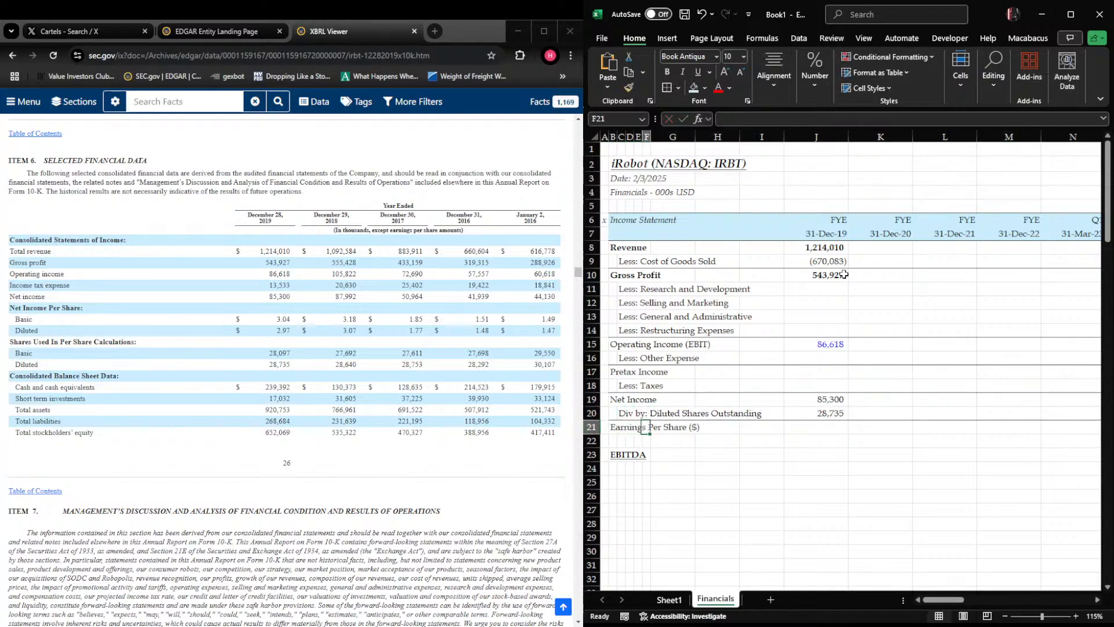
{"action": "type", "text": "+"}
{"action": "key", "text": "Up"}
{"action": "key", "text": "Up"}
{"action": "type", "text": "/"}
{"action": "key", "text": "Up"}
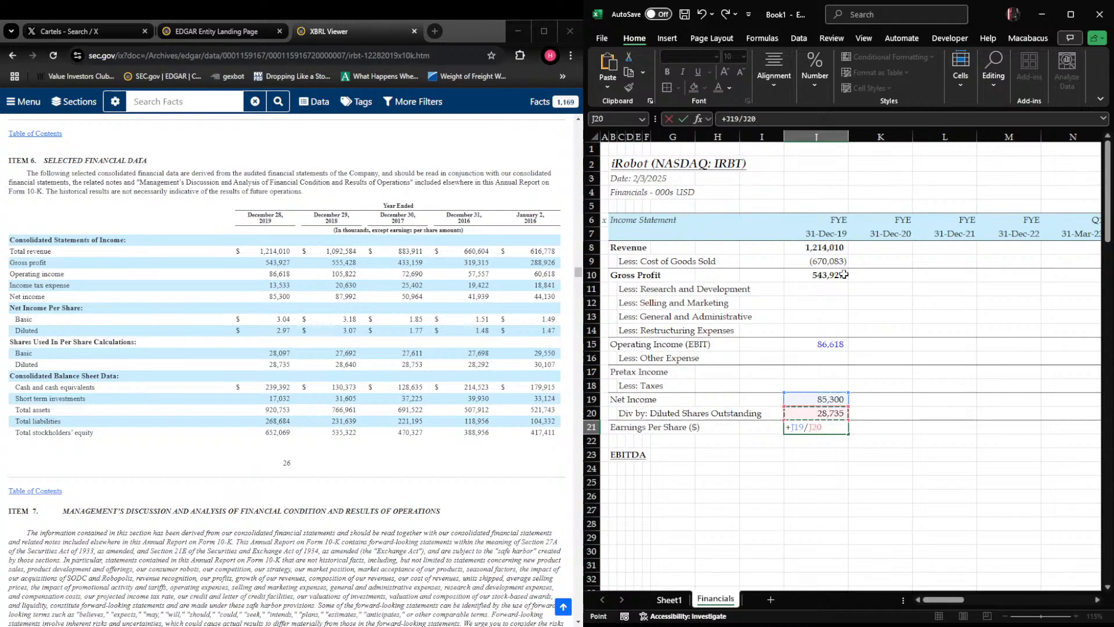
{"action": "key", "text": "Return"}
Format the earnings per share cells across row 21, starting at J21, as dollar currency with two decimals
{"action": "key", "text": "Up"}
{"action": "key", "text": "shift+Right"}
{"action": "key", "text": "shift+Right"}
{"action": "key", "text": "shift+Right"}
{"action": "key", "text": "shift+Right"}
{"action": "key", "text": "shift+Right"}
{"action": "key", "text": "shift+Right"}
{"action": "key", "text": "ctrl+1"}
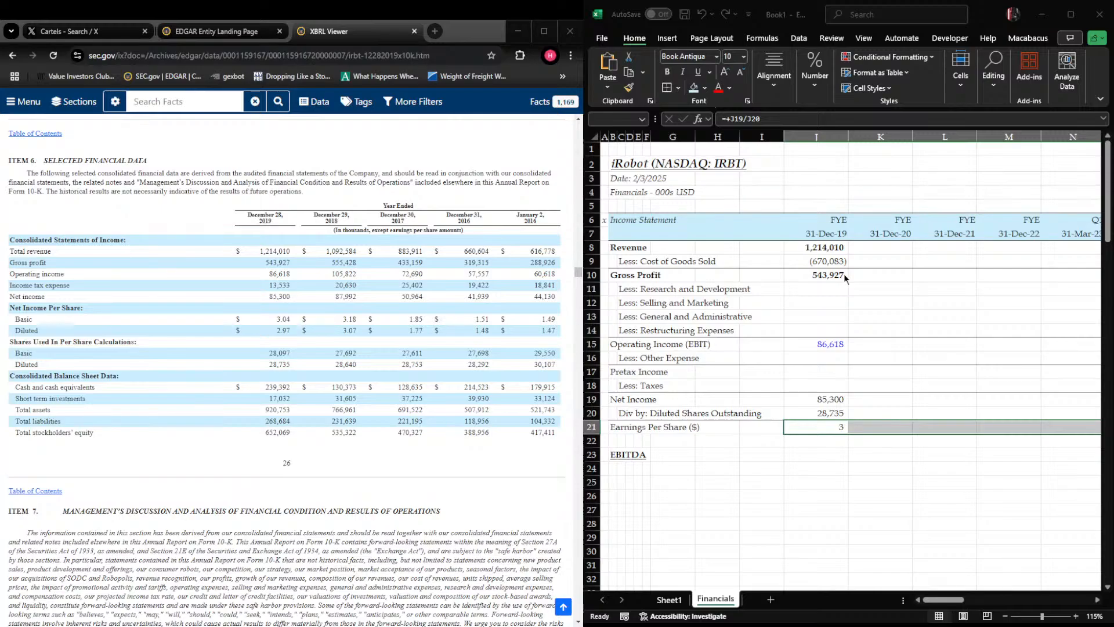
{"action": "key", "text": "Return"}
{"action": "key", "text": "shift+BackSpace"}
{"action": "key", "text": "Right"}
{"action": "key", "text": "Left"}
{"action": "key", "text": "ctrl+space"}
{"action": "key", "text": "shift+BackSpace"}
Search the 10-K filing for "RESEARCH and devel" and go through the matches to find the 2019 research and development expense
{"action": "key", "text": "Up"}
{"action": "key", "text": "Up"}
{"action": "key", "text": "Up"}
{"action": "key", "text": "Up"}
{"action": "key", "text": "Up"}
{"action": "key", "text": "Up"}
{"action": "key", "text": "Up"}
{"action": "key", "text": "Up"}
{"action": "key", "text": "Up"}
{"action": "key", "text": "Up"}
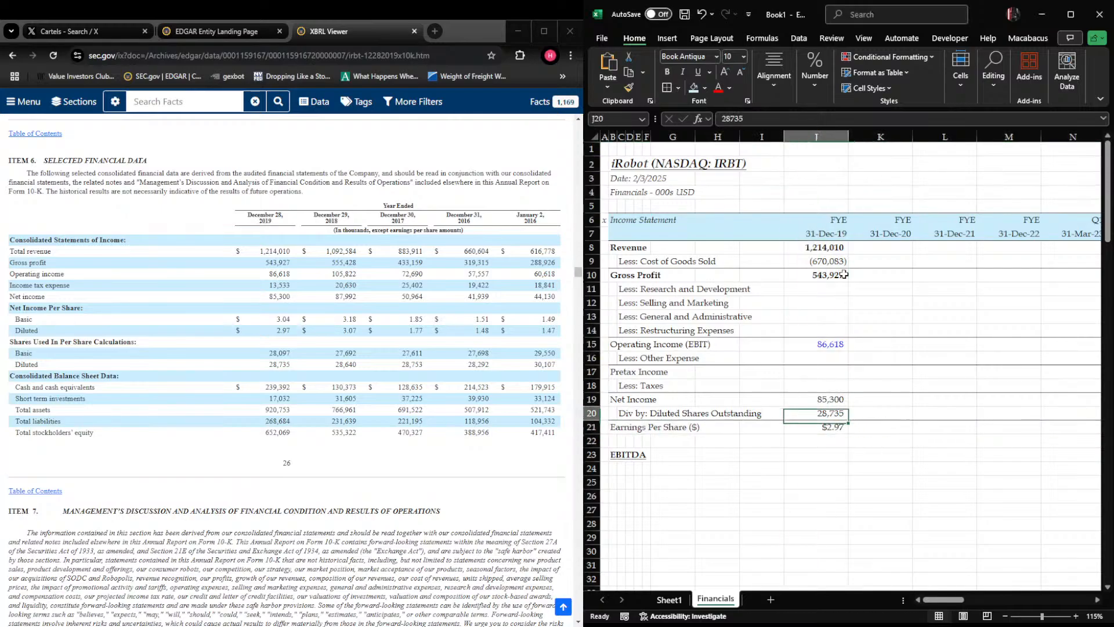
{"action": "key", "text": "Down"}
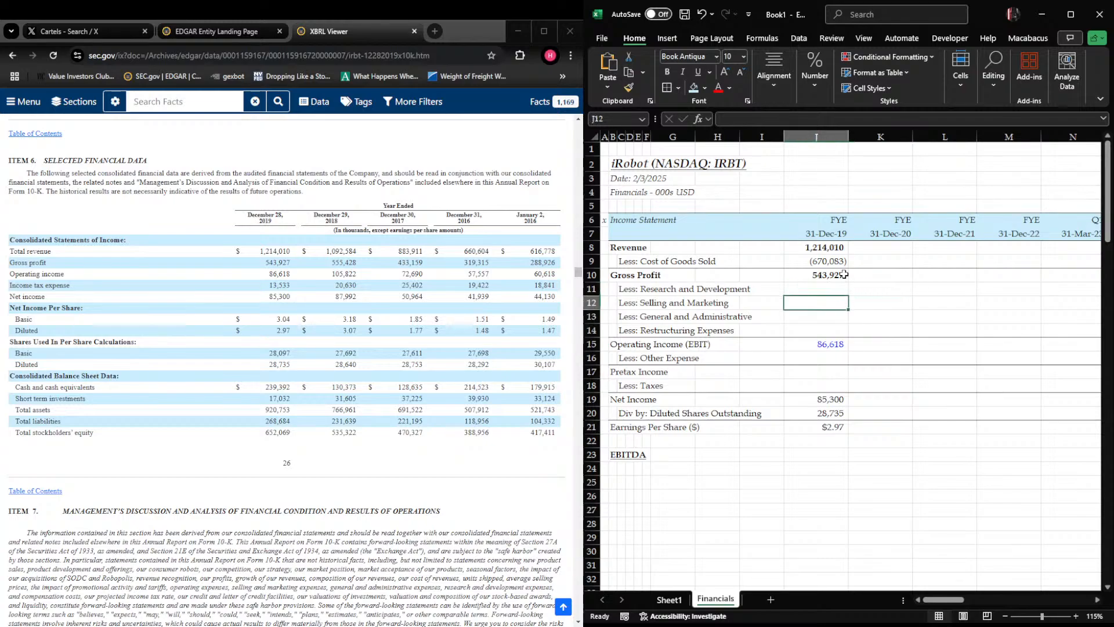
{"action": "left_click", "coordinate": [281, 155]}
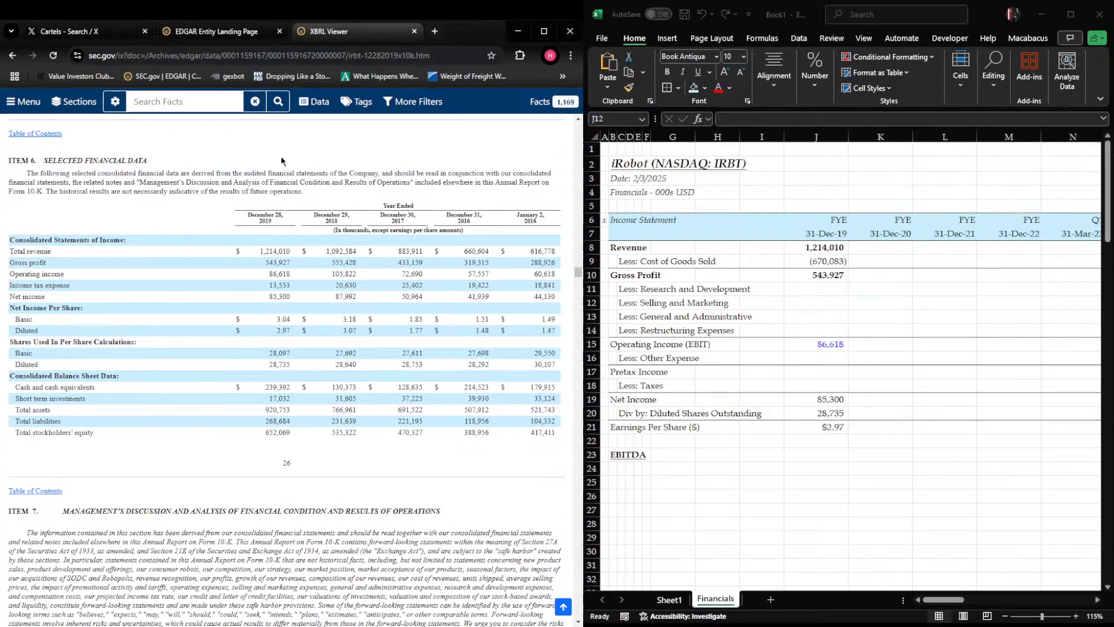
{"action": "key", "text": "ctrl+f"}
{"action": "type", "text": "RESEARCH and devel"}
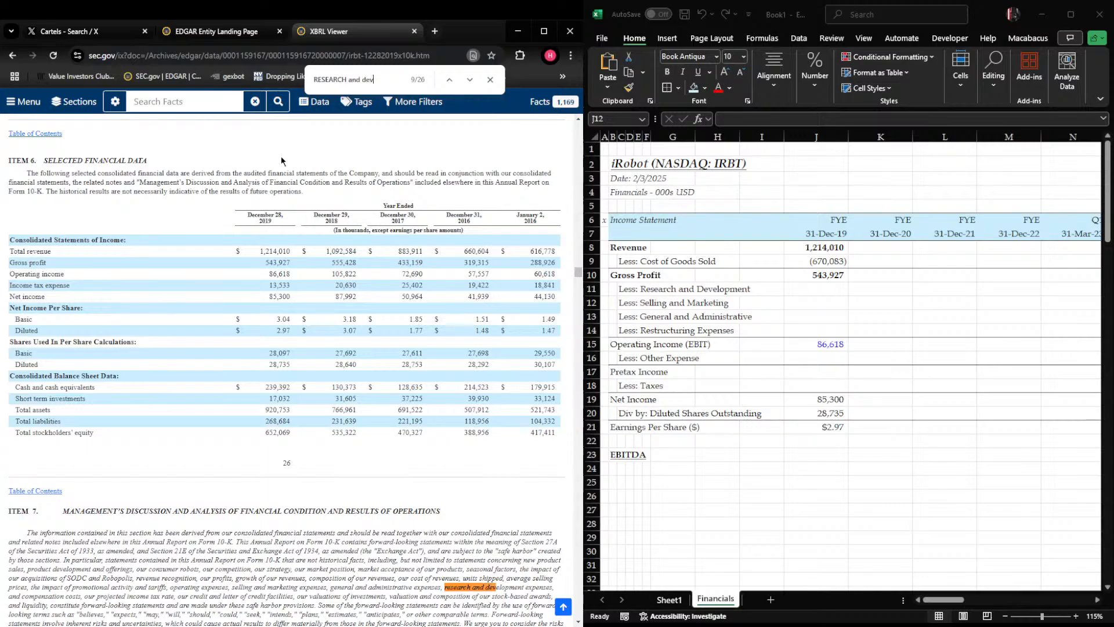
{"action": "key", "text": "Return"}
{"action": "key", "text": "Return"}
{"action": "key", "text": "Return"}
{"action": "key", "text": "Return"}
{"action": "key", "text": "Return"}
{"action": "key", "text": "Return"}
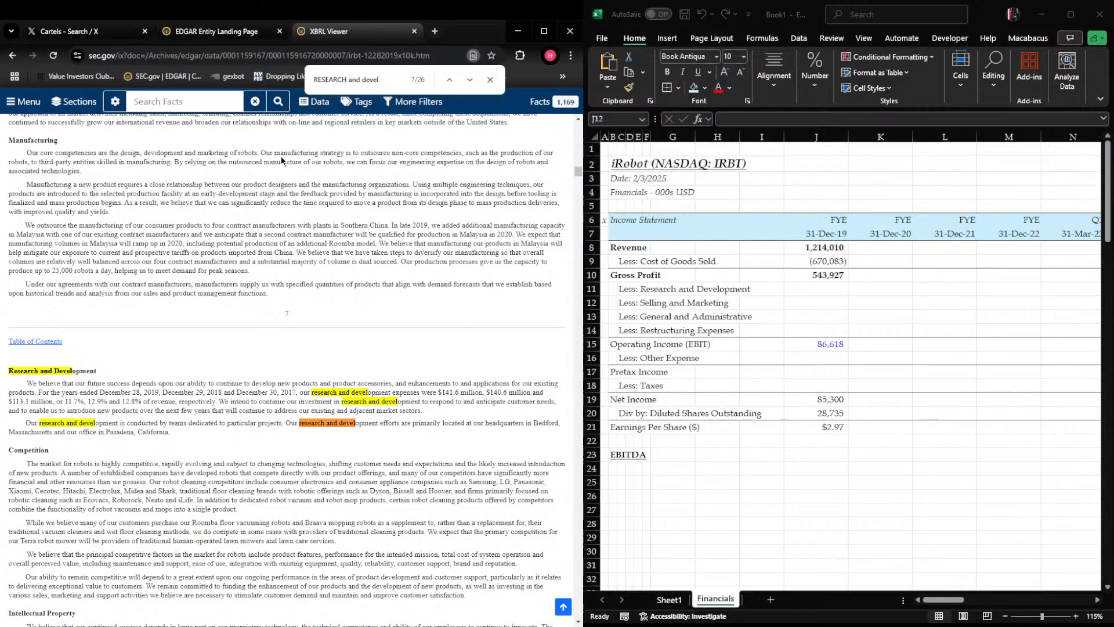
Enter the 2019 research and development expense as -141600 in cell J11
{"action": "key", "text": "alt+Tab"}
{"action": "key", "text": "Up"}
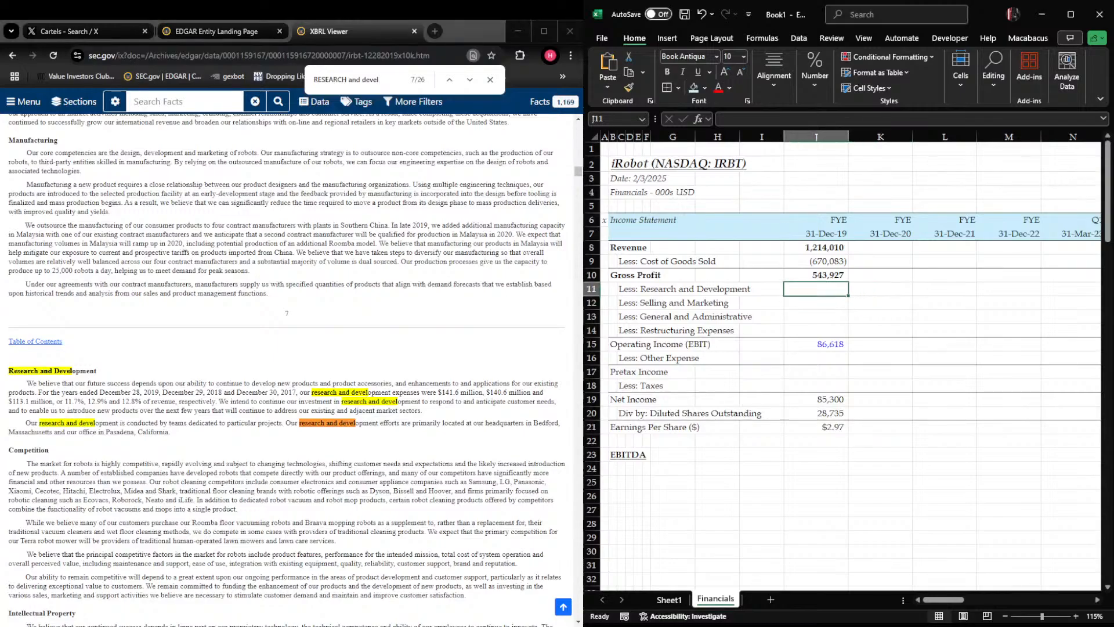
{"action": "type", "text": "-2"}
{"action": "key", "text": "BackSpace"}
{"action": "type", "text": "141600"}
{"action": "key", "text": "Return"}
{"action": "key", "text": "Up"}
{"action": "key", "text": "Down"}
Search the 10-K filing for "selling and ma" and go to the Overview of Results of Operations table
{"action": "key", "text": "alt+Tab"}
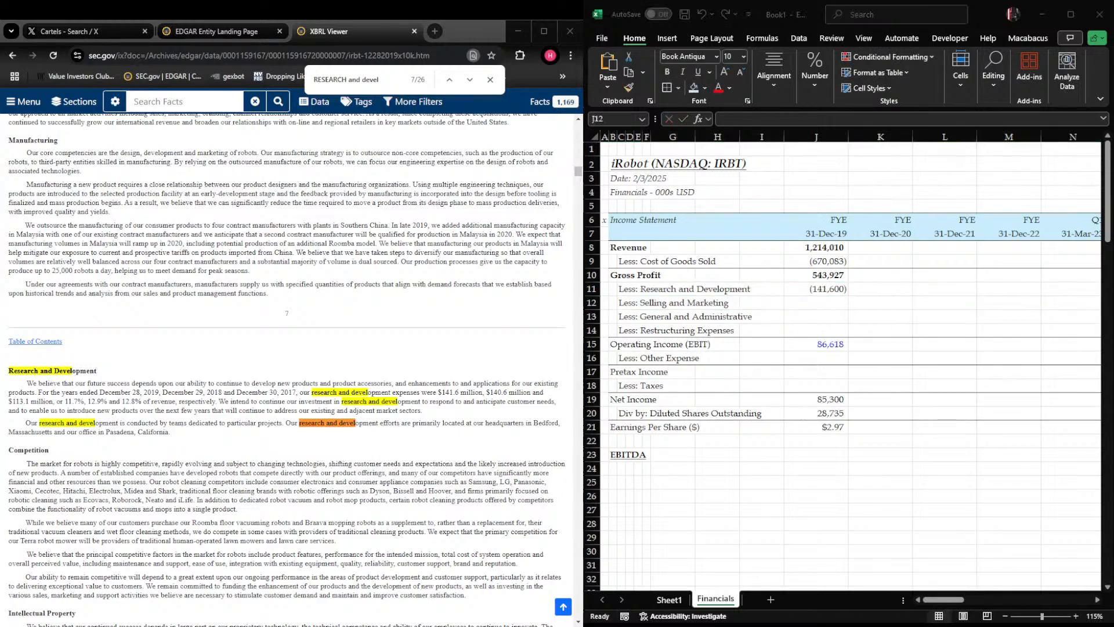
{"action": "key", "text": "ctrl+f"}
{"action": "type", "text": "se"}
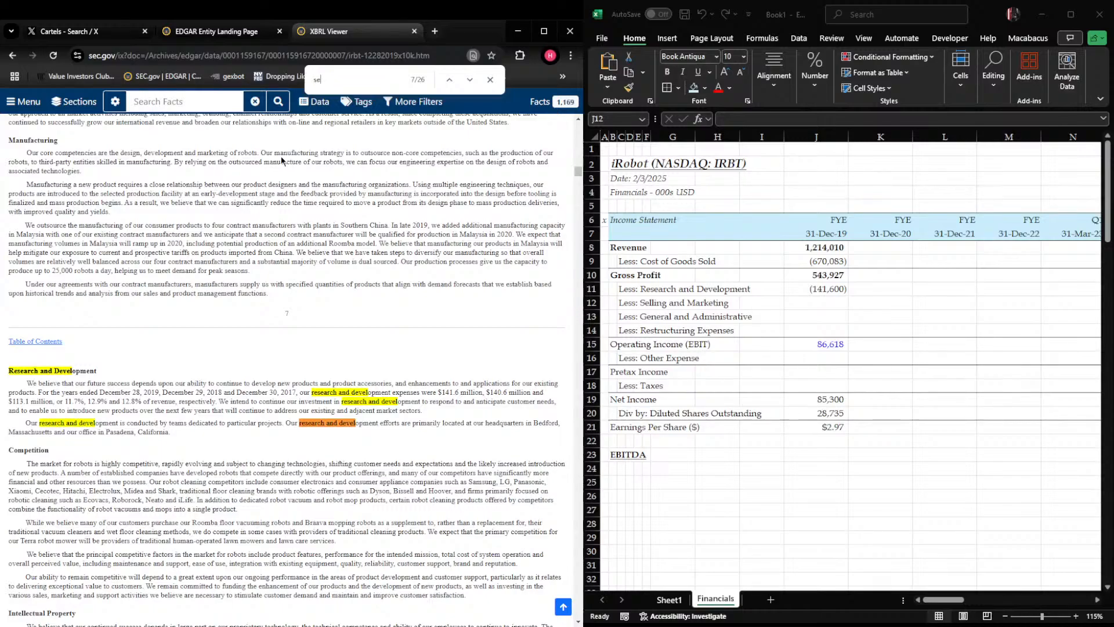
{"action": "type", "text": "lling an dm"}
{"action": "key", "text": "BackSpace"}
{"action": "key", "text": "BackSpace"}
{"action": "type", "text": "d ma"}
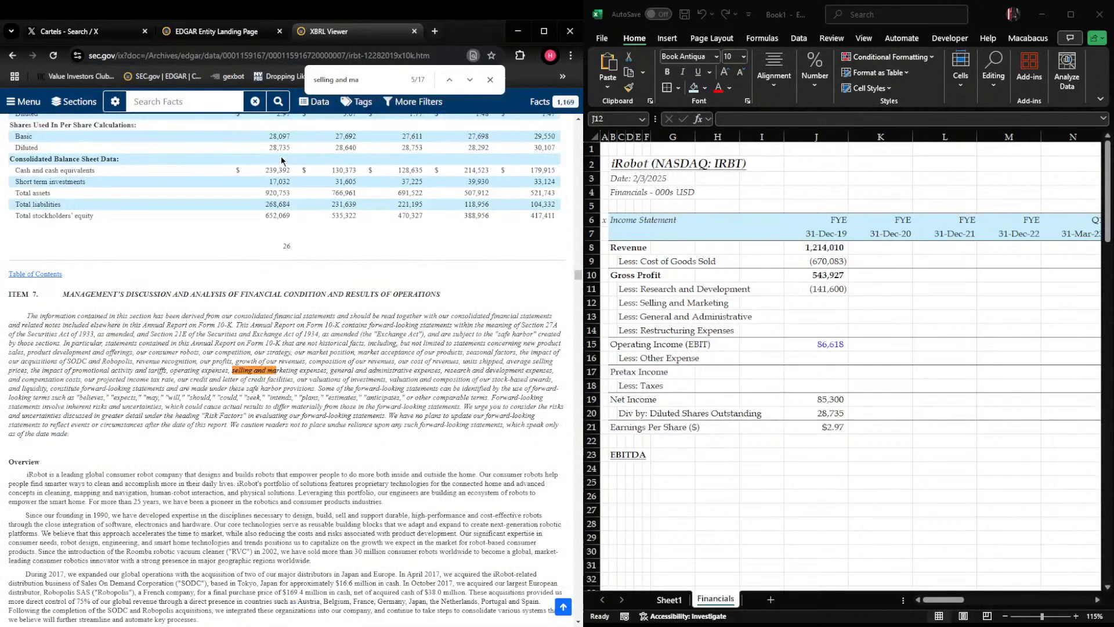
{"action": "key", "text": "Return"}
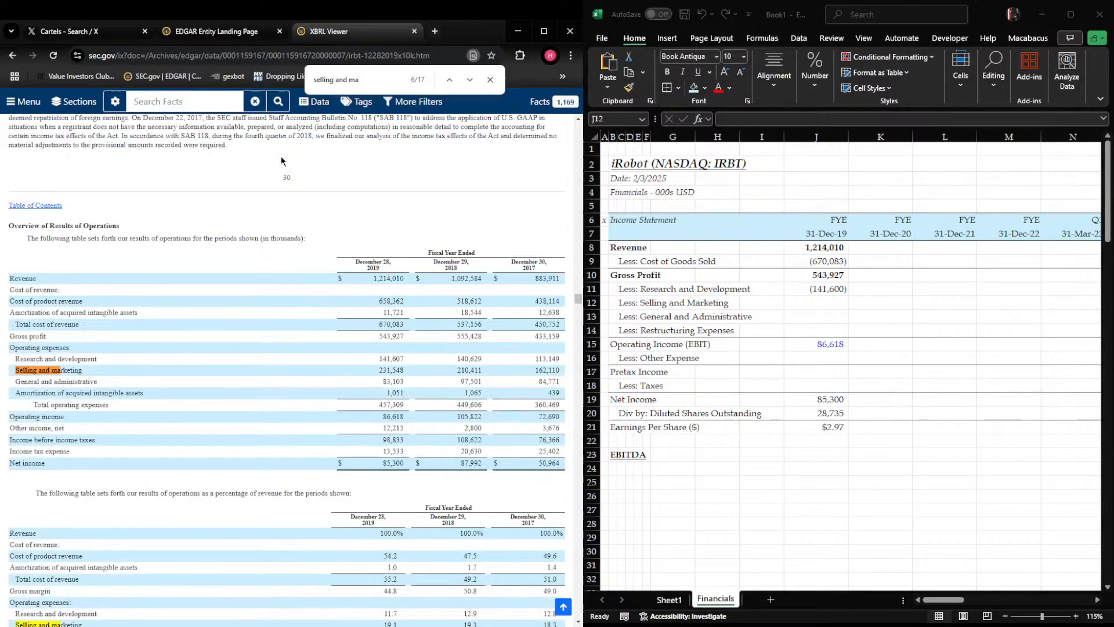
Clear the 2019 cost of goods sold, gross profit, and research and development values in J9:J11
{"action": "left_click", "coordinate": [816, 303]}
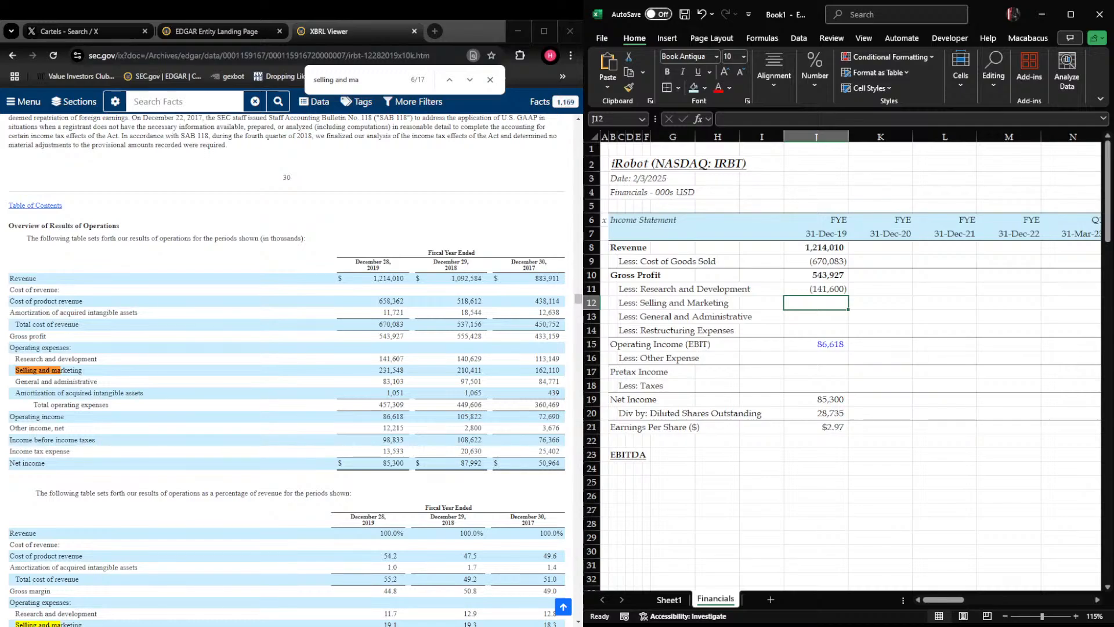
{"action": "key", "text": "Up"}
{"action": "key", "text": "Up"}
{"action": "key", "text": "Up"}
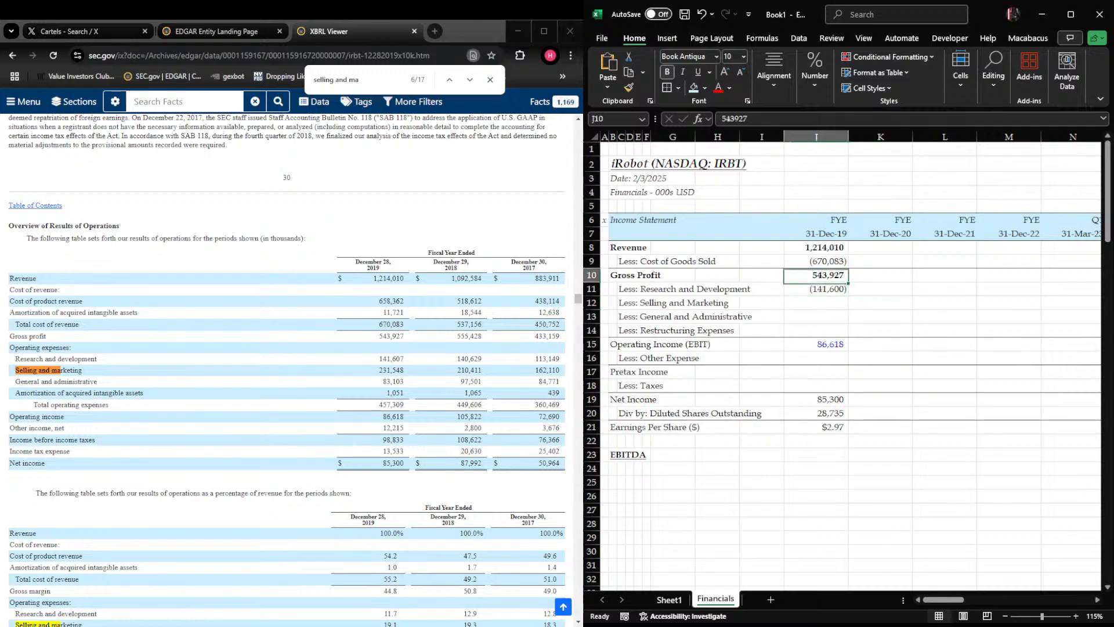
{"action": "key", "text": "shift+Down"}
{"action": "key", "text": "shift+Down"}
{"action": "key", "text": "Delete"}
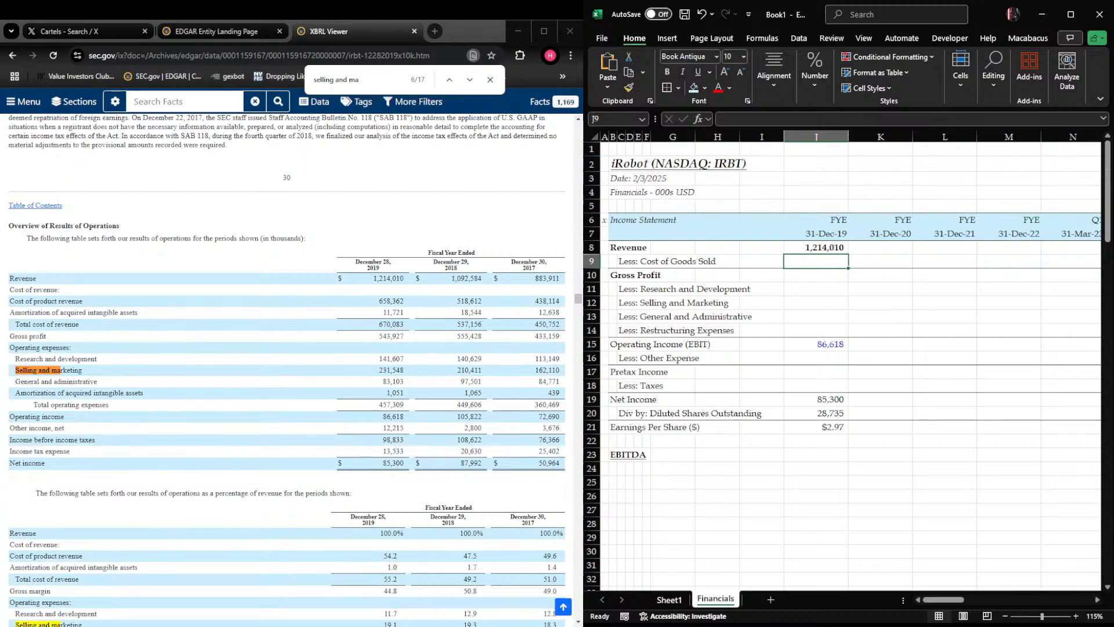
{"action": "type", "text": "-658"}
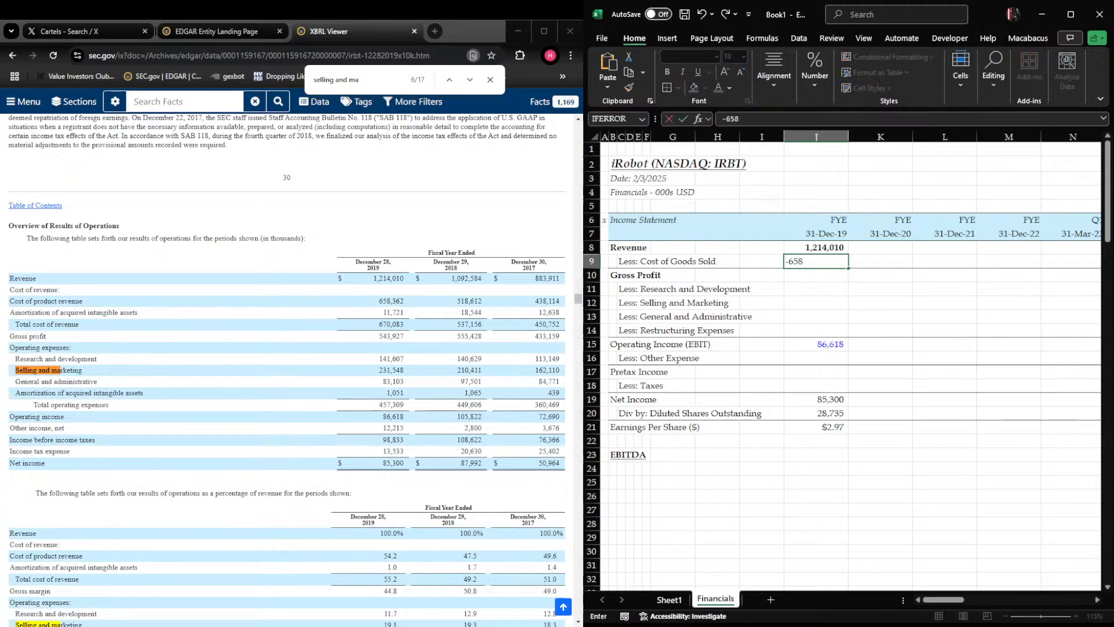
{"action": "type", "text": "362-11721"}
{"action": "key", "text": "Return"}
Calculate the 2019 gross profit in J10 as the sum of revenue and cost of goods sold in J8:J9
{"action": "type", "text": "+sum("}
{"action": "key", "text": "Up"}
{"action": "key", "text": "shift+Up"}
{"action": "key", "text": "Return"}
Enter the 2019 research and development, selling and marketing, and general and administrative expenses in J11:J13 as -141607, -231548 and -83103
{"action": "key", "text": "Up"}
{"action": "key", "text": "Right"}
{"action": "key", "text": "Down"}
{"action": "type", "text": "-141607"}
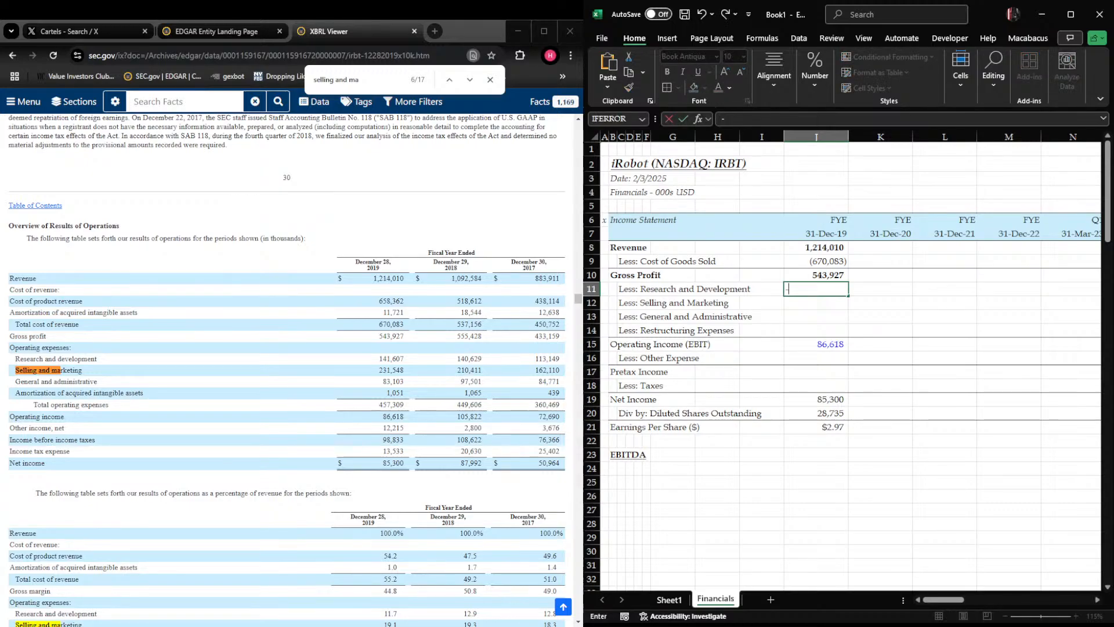
{"action": "key", "text": "Return"}
{"action": "type", "text": "-"}
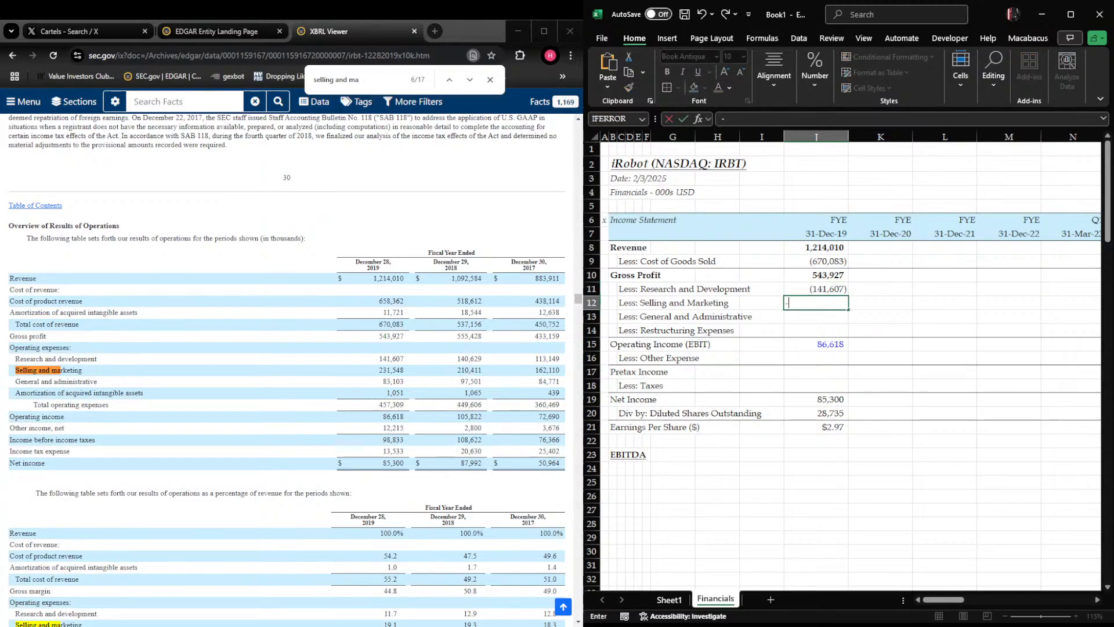
{"action": "type", "text": "231548"}
{"action": "key", "text": "Return"}
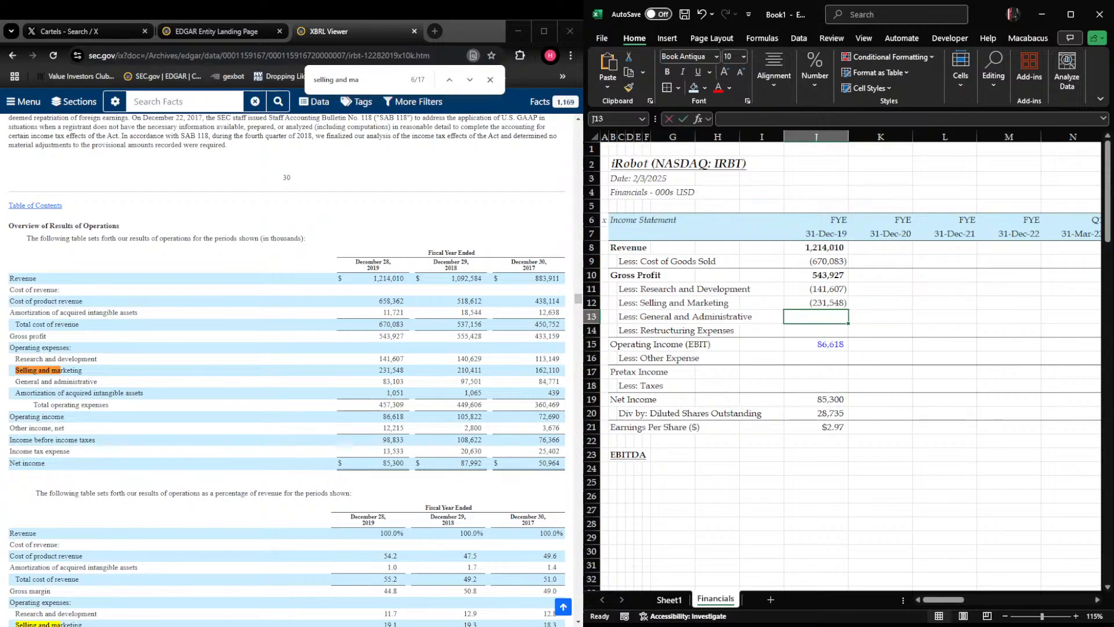
{"action": "type", "text": "-83103"}
{"action": "key", "text": "Return"}
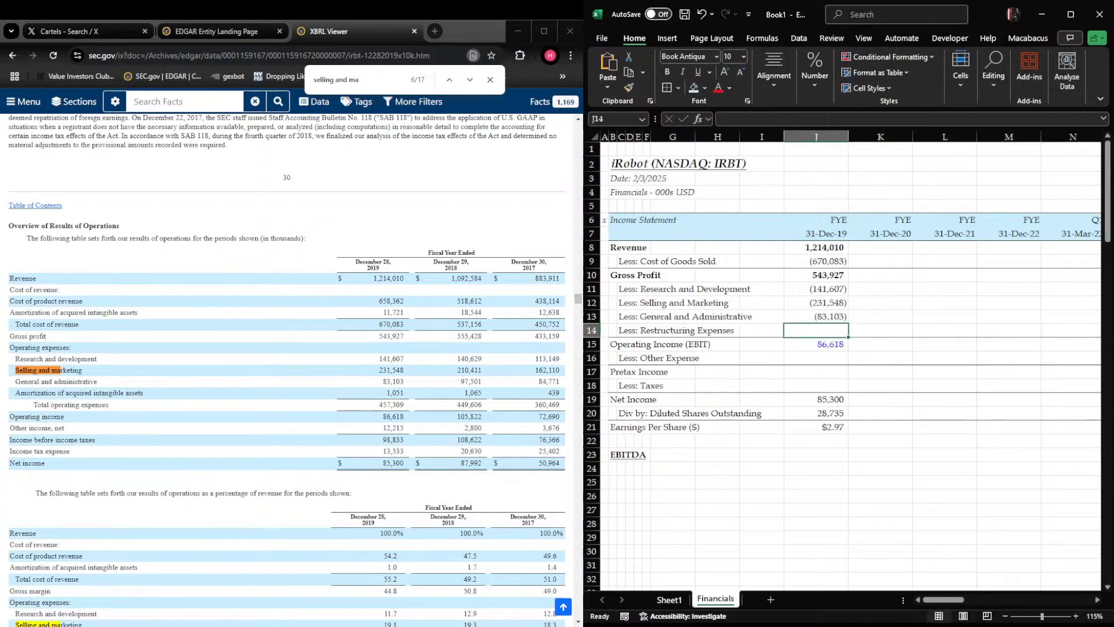
Insert a row above Restructuring Expenses and label it "Less: Amortization of Acquired Intangible Assets" in C14
{"action": "key", "text": "shift+space"}
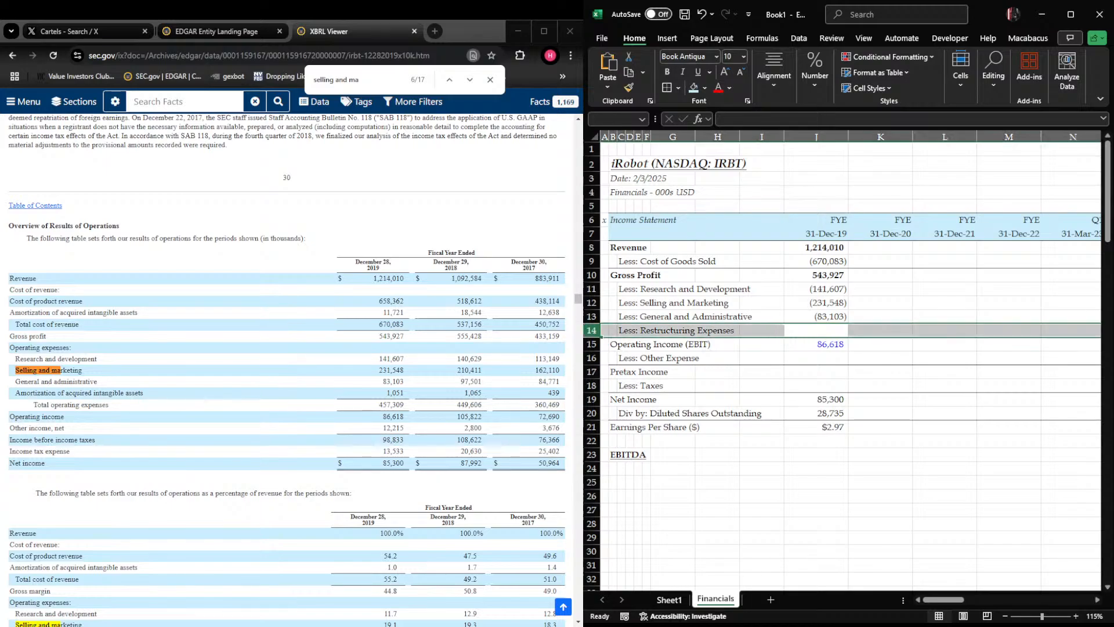
{"action": "key", "text": "ctrl+plus"}
{"action": "key", "text": "Home"}
{"action": "key", "text": "Right"}
{"action": "key", "text": "Right"}
{"action": "type", "text": "Less: "}
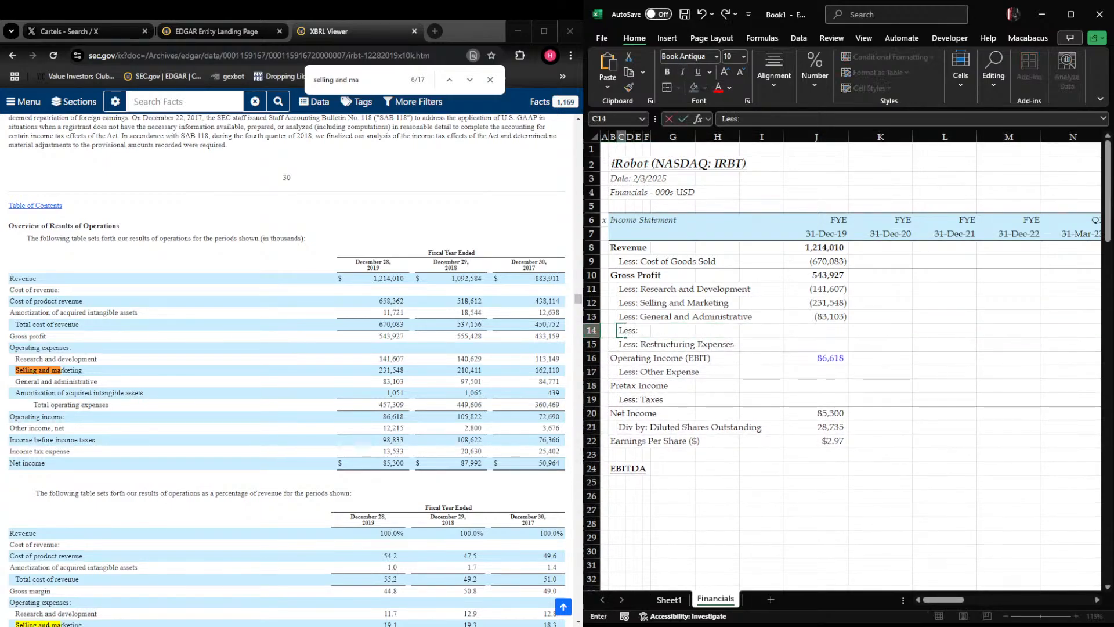
{"action": "type", "text": "Amortization"}
{"action": "key", "text": "BackSpace"}
{"action": "type", "text": "on of Acqui"}
{"action": "type", "text": "Intangible Ass"}
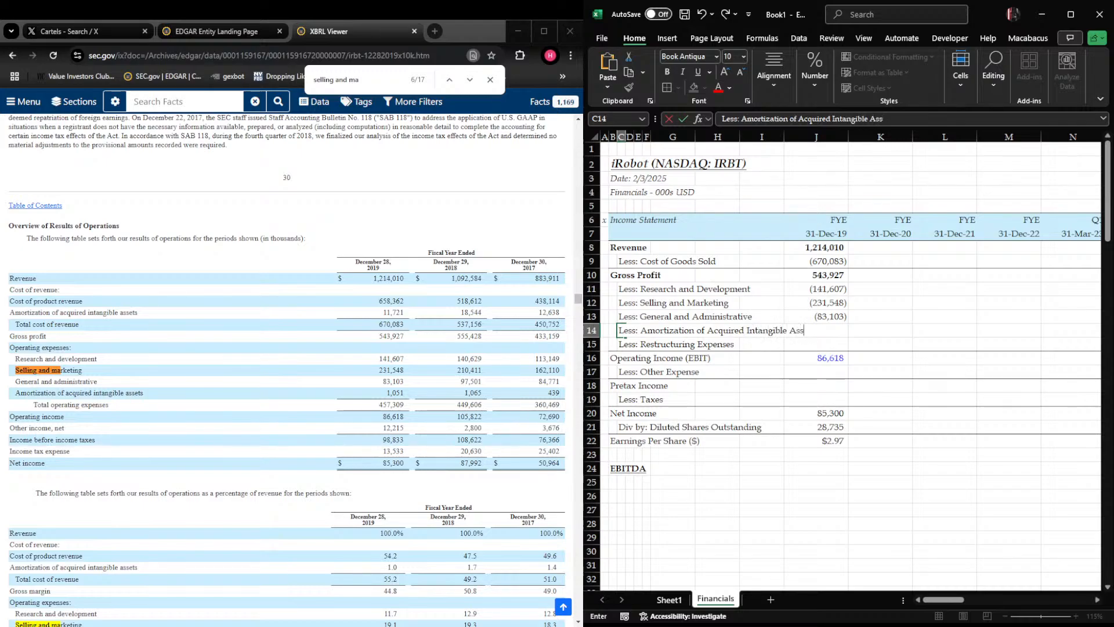
{"action": "type", "text": "ets"}
Enter the 2019 amortization of acquired intangible assets as -1051 in cell J14
{"action": "key", "text": "Right"}
{"action": "key", "text": "Right"}
{"action": "key", "text": "Right"}
{"action": "key", "text": "Right"}
{"action": "key", "text": "Right"}
{"action": "key", "text": "Right"}
{"action": "key", "text": "Right"}
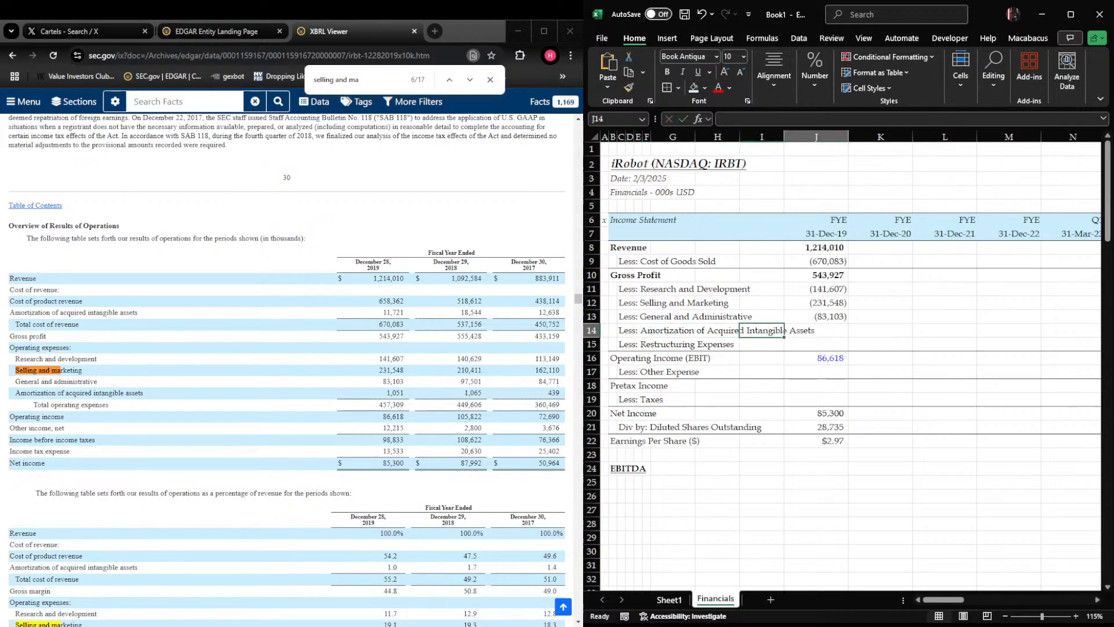
{"action": "type", "text": "-1051"}
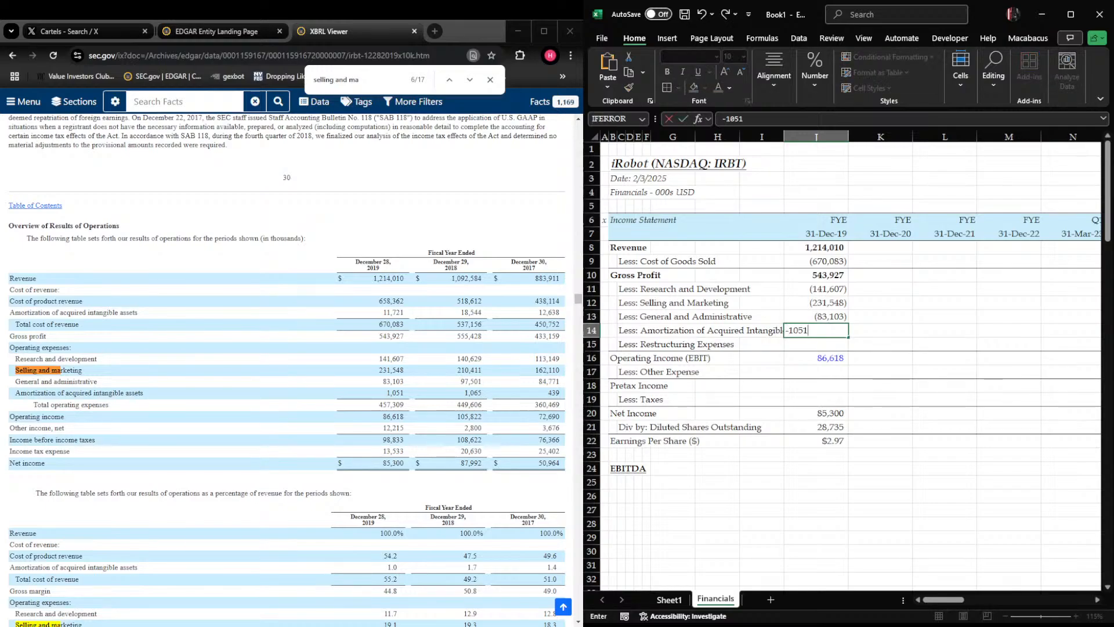
{"action": "key", "text": "Return"}
Enter 0 for the 2019 restructuring expenses in cell J15
{"action": "key", "text": "ctrl+Left"}
{"action": "key", "text": "Up"}
{"action": "key", "text": "Right"}
Change the font color of the operating income value in J16 to black
{"action": "key", "text": "Right"}
{"action": "key", "text": "Right"}
{"action": "key", "text": "Right"}
{"action": "key", "text": "Right"}
{"action": "key", "text": "Right"}
{"action": "key", "text": "Right"}
{"action": "key", "text": "Down"}
{"action": "type", "text": "0"}
{"action": "key", "text": "Return"}
Replace the 2019 operating income in J16 with a SUM of gross profit through restructuring expenses, J10:J15
{"action": "type", "text": "+SUM("}
{"action": "key", "text": "Up"}
{"action": "key", "text": "ctrl+shift+Up"}
{"action": "key", "text": "shift+Down"}
{"action": "key", "text": "shift+Down"}
{"action": "key", "text": "shift+Down"}
{"action": "key", "text": "shift+Down"}
{"action": "key", "text": "Return"}
{"action": "key", "text": "Up"}
{"action": "key", "text": "Right"}
{"action": "key", "text": "Down"}
{"action": "key", "text": "Left"}
{"action": "key", "text": "Up"}
{"action": "key", "text": "Right"}
{"action": "key", "text": "Down"}
{"action": "key", "text": "Left"}
{"action": "key", "text": "shift+space"}
{"action": "key", "text": "shift+BackSpace"}
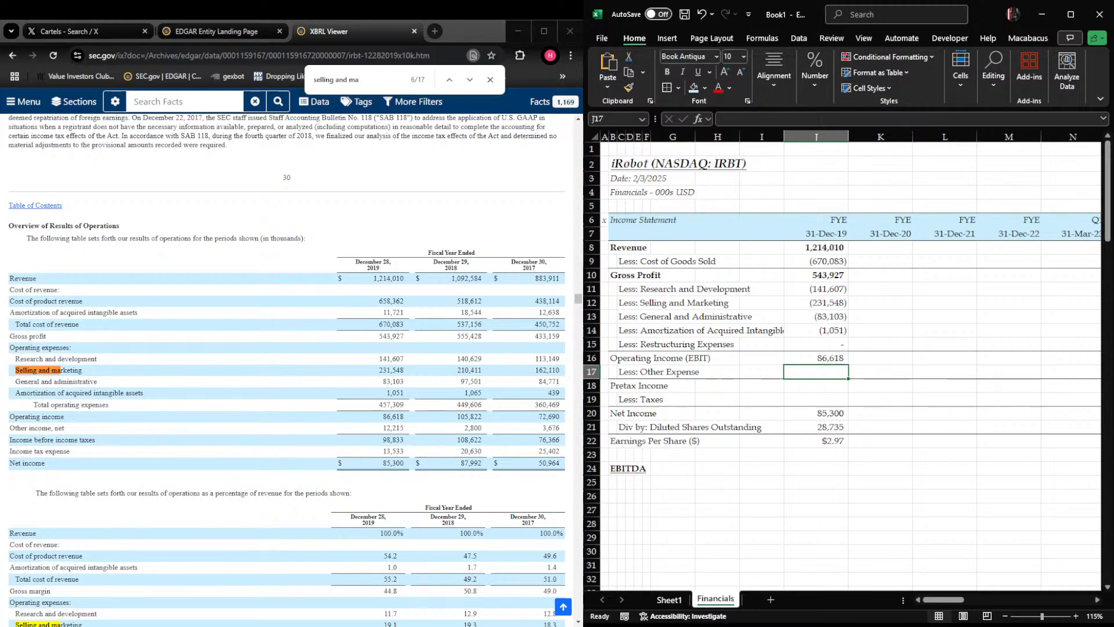
Change the other expense label in C17 to "Less: Other (expense) Income"
{"action": "type", "text": "-"}
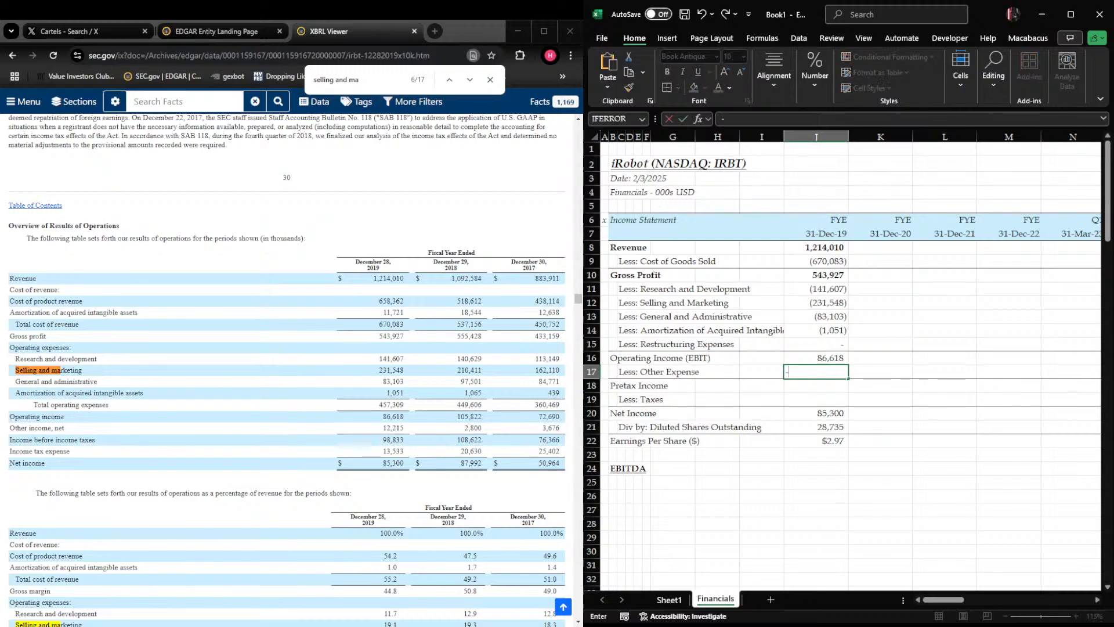
{"action": "key", "text": "Escape"}
{"action": "key", "text": "ctrl+Left"}
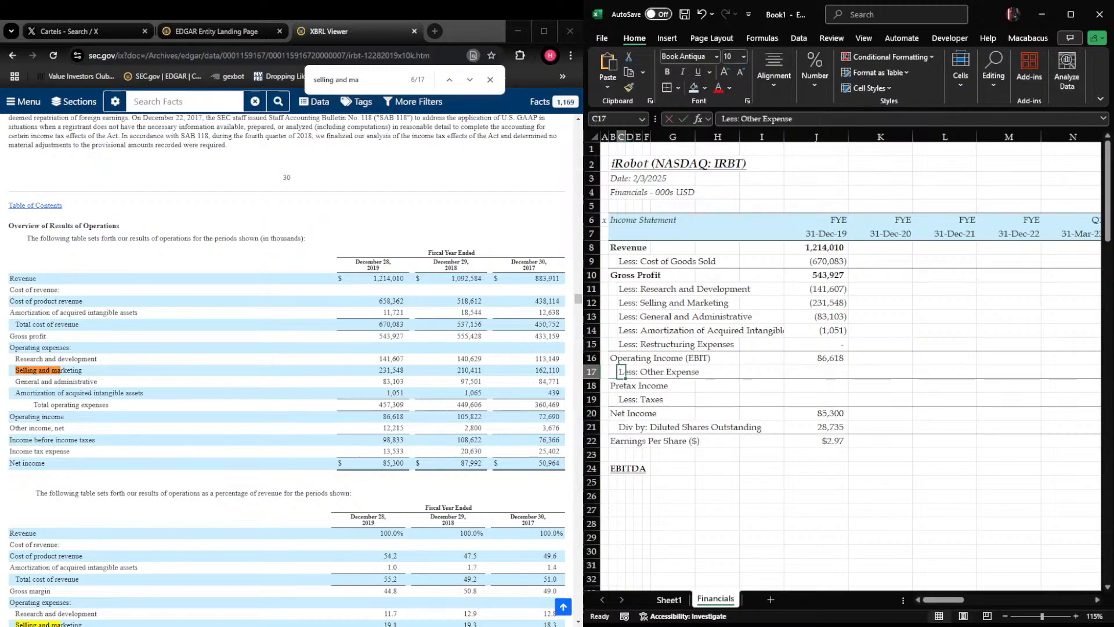
{"action": "key", "text": "F2"}
{"action": "key", "text": "BackSpace"}
{"action": "key", "text": "BackSpace"}
{"action": "key", "text": "BackSpace"}
{"action": "key", "text": "BackSpace"}
{"action": "key", "text": "BackSpace"}
{"action": "key", "text": "BackSpace"}
{"action": "key", "text": "BackSpace"}
{"action": "key", "text": "BackSpace"}
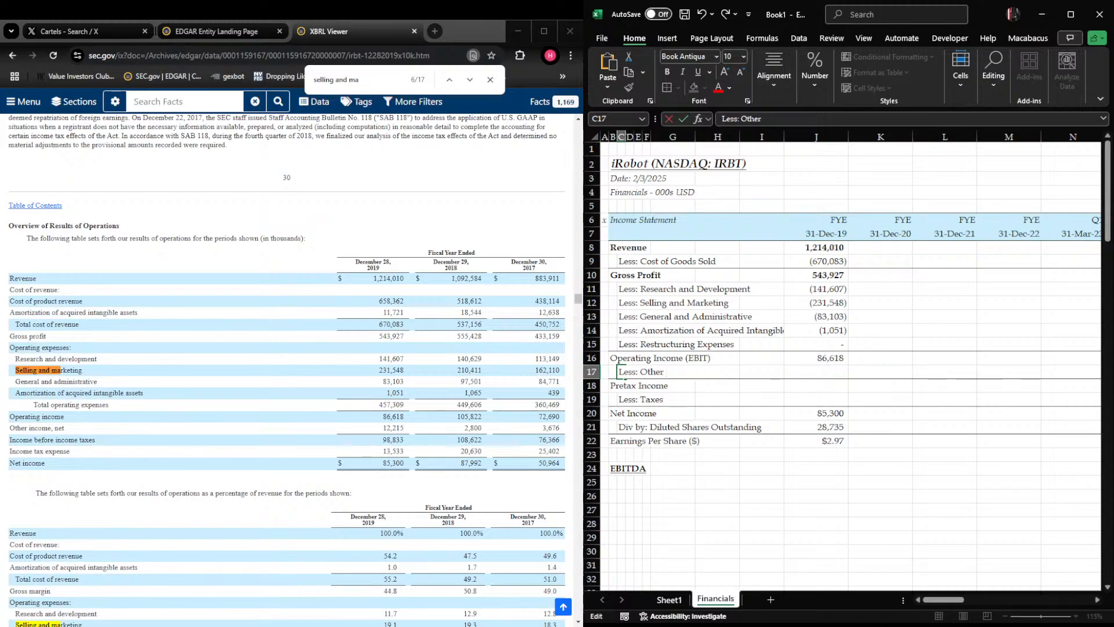
{"action": "type", "text": "(expense) Incom"}
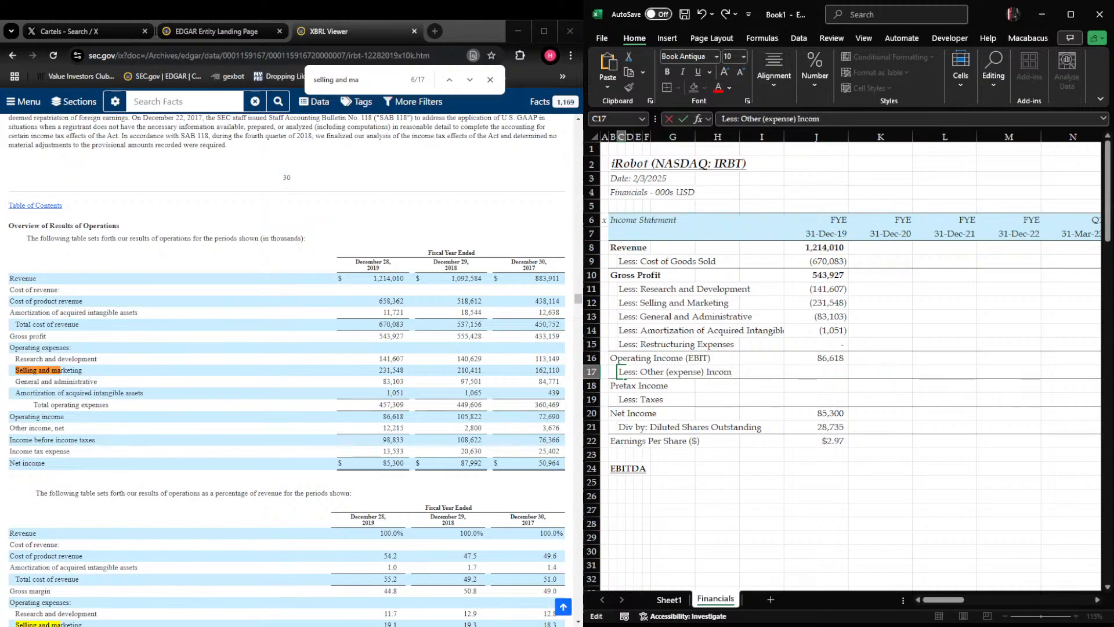
Enter the 2019 other income as 12215 in cell J17
{"action": "key", "text": "Right"}
{"action": "key", "text": "Right"}
{"action": "key", "text": "Right"}
{"action": "key", "text": "Right"}
{"action": "key", "text": "Right"}
{"action": "key", "text": "Right"}
{"action": "key", "text": "Right"}
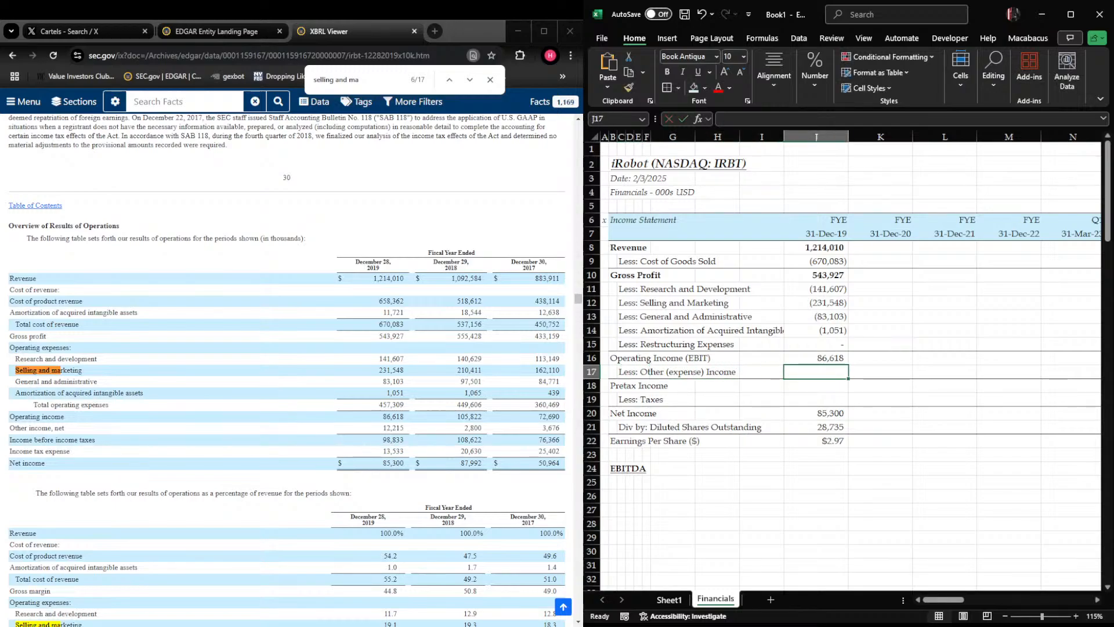
{"action": "type", "text": "12215"}
Calculate the 2019 pretax income in J18 with a SUM of operating income and other income, J16:J17
{"action": "left_click", "coordinate": [636, 385]}
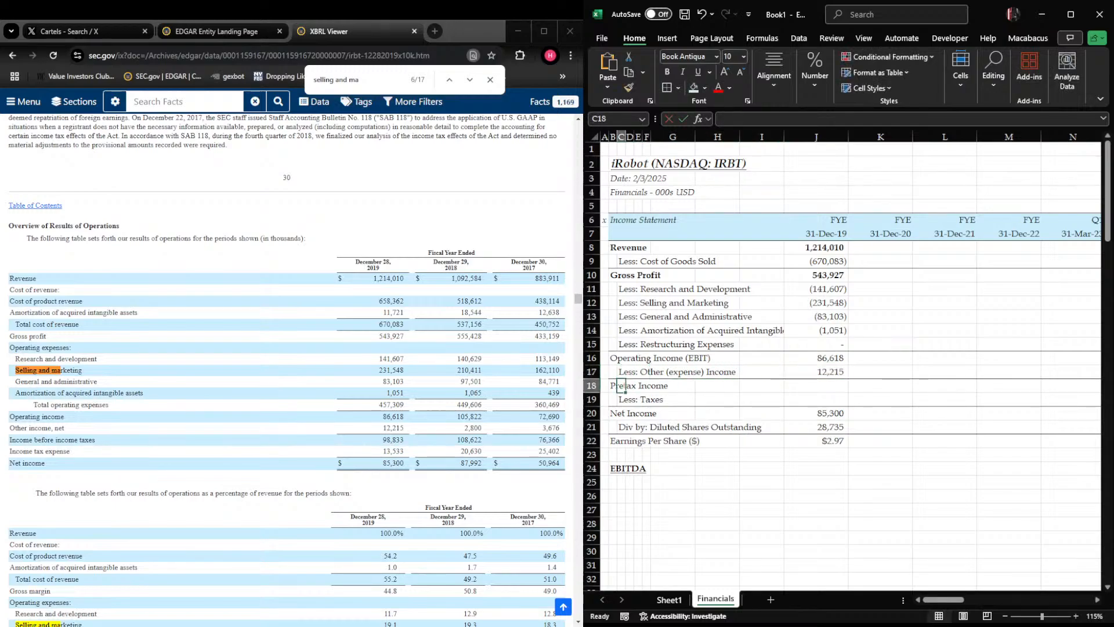
{"action": "key", "text": "Right"}
{"action": "key", "text": "Right"}
{"action": "key", "text": "Right"}
{"action": "key", "text": "Right"}
{"action": "key", "text": "Right"}
{"action": "type", "text": "+"}
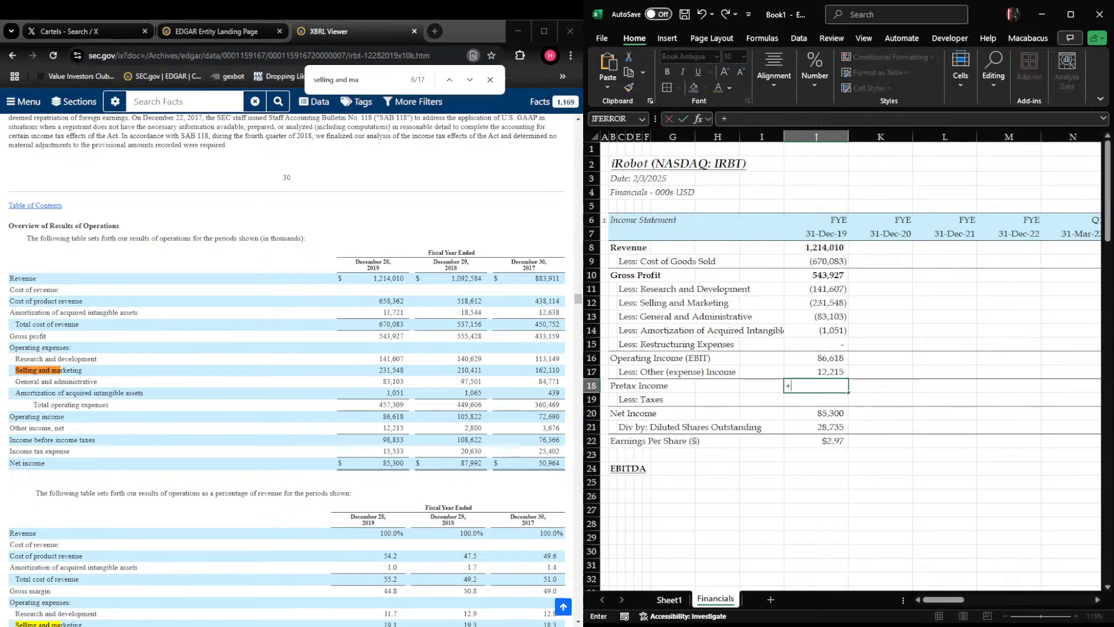
{"action": "type", "text": "sum"}
{"action": "key", "text": "Tab"}
{"action": "key", "text": "Up"}
{"action": "key", "text": "shift+Up"}
{"action": "key", "text": "Return"}
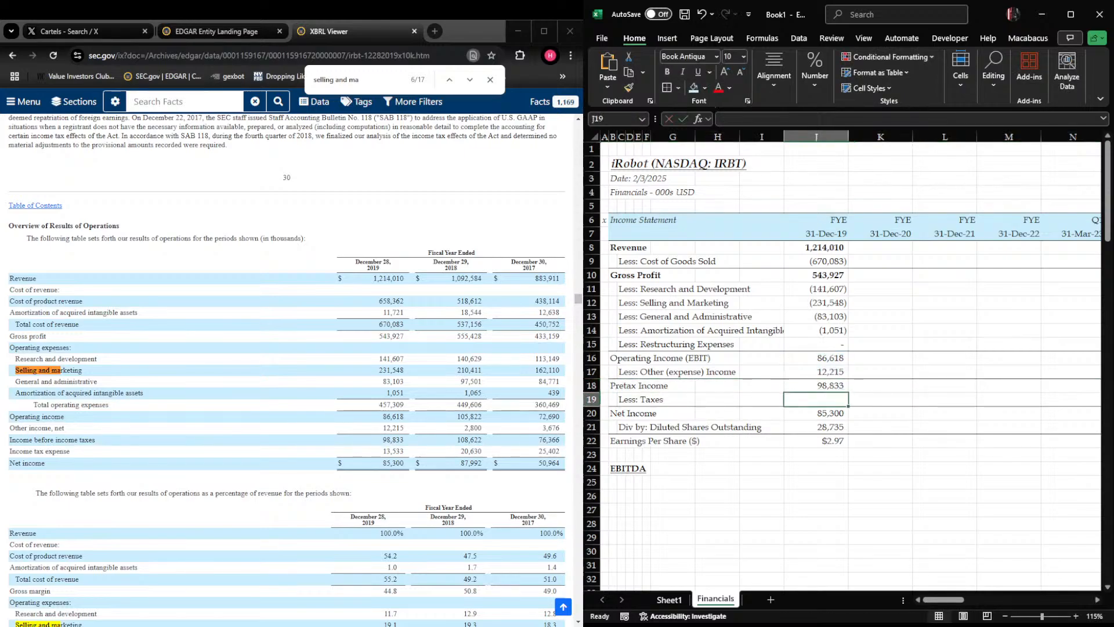
Enter the 2019 income taxes as -13533 in cell J19
{"action": "type", "text": "-"}
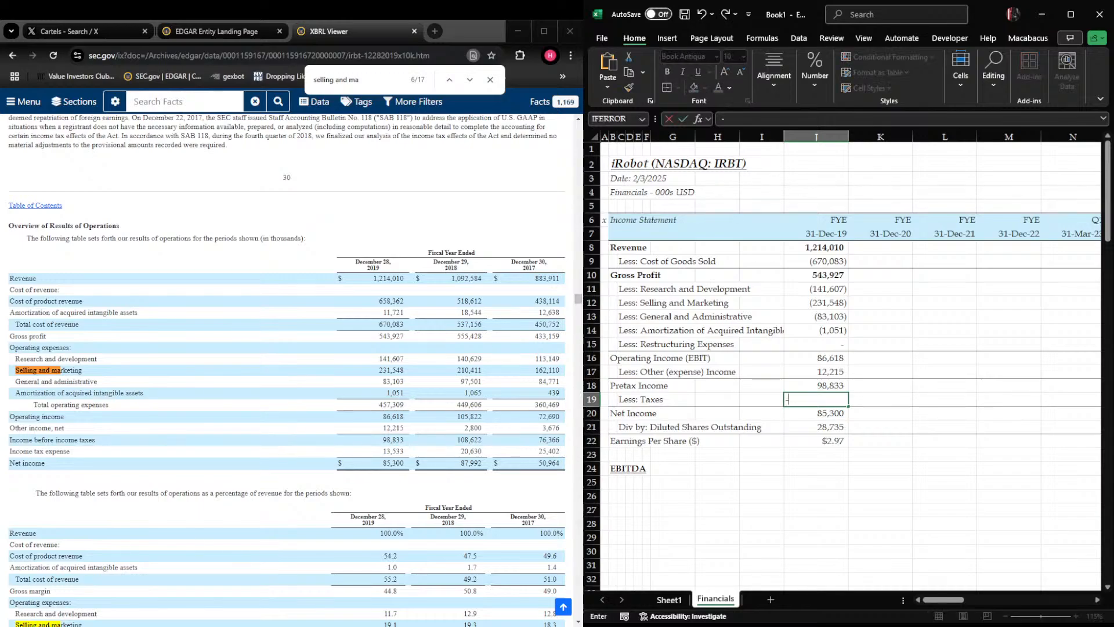
{"action": "type", "text": "13533"}
{"action": "key", "text": "Return"}
Replace the 2019 net income in J20 with a SUM of pretax income and taxes, J18:J19
{"action": "type", "text": "=SUBSTITUTE("}
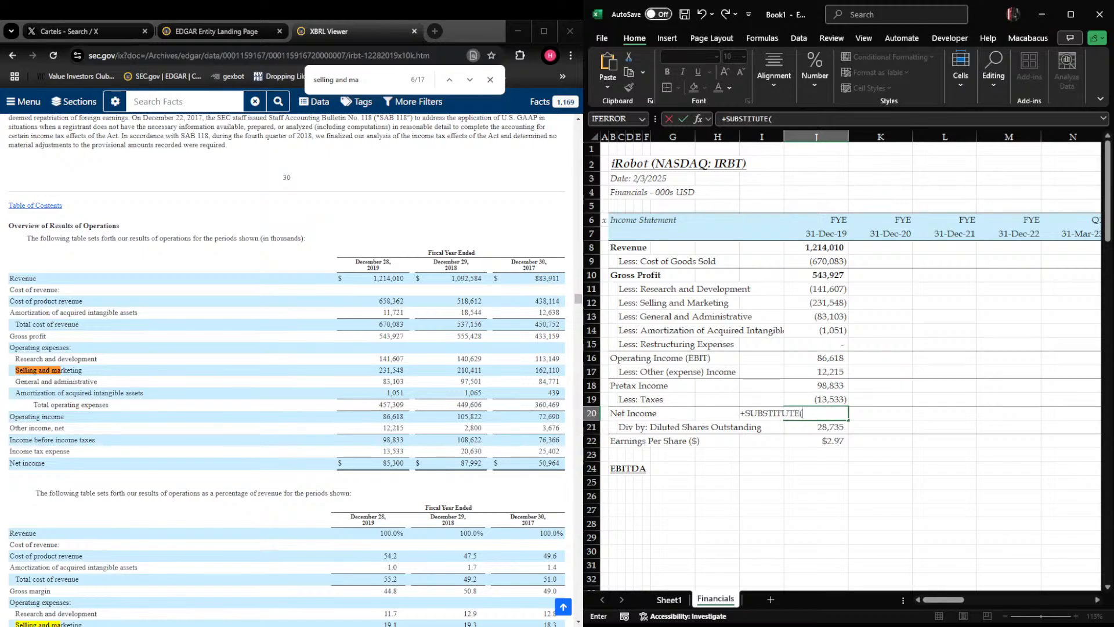
{"action": "key", "text": "Escape"}
{"action": "type", "text": "+sum("}
{"action": "key", "text": "Up"}
{"action": "key", "text": "shift+Up"}
{"action": "key", "text": "ctrl+Return"}
{"action": "key", "text": "Down"}
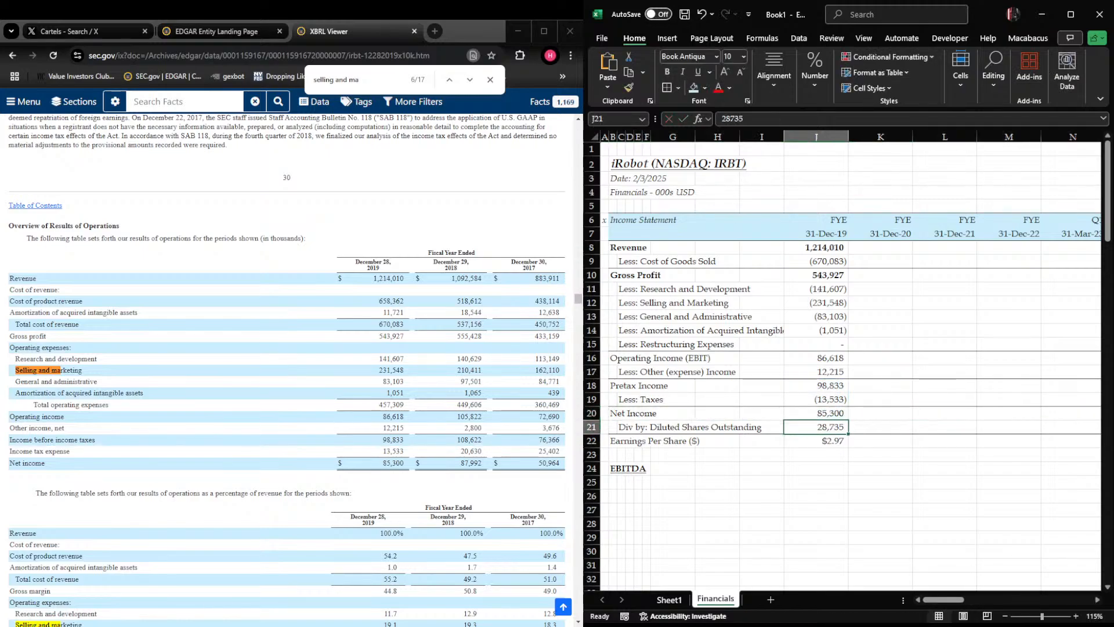
{"action": "key", "text": "Down"}
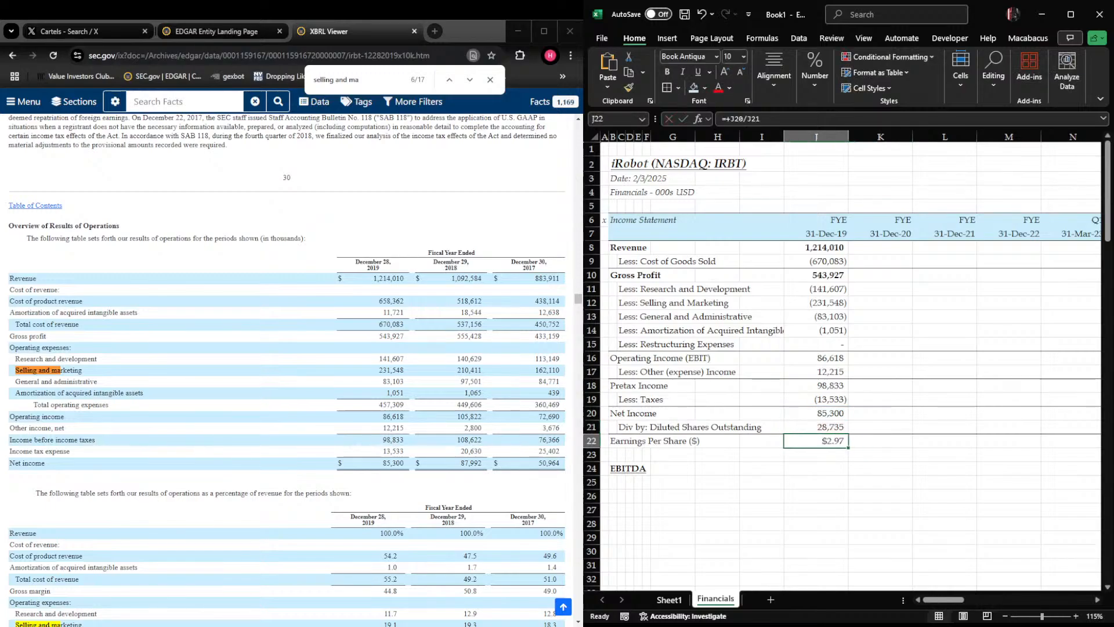
Under the EBITDA heading, add the labels "EBIT" in B25 and "Add: Depreciation and Amortization" in C26
{"action": "key", "text": "Left"}
{"action": "key", "text": "Left"}
{"action": "key", "text": "Left"}
{"action": "key", "text": "Left"}
{"action": "key", "text": "Left"}
{"action": "key", "text": "Left"}
{"action": "key", "text": "Left"}
{"action": "key", "text": "Down"}
{"action": "key", "text": "Down"}
{"action": "key", "text": "Down"}
{"action": "key", "text": "Down"}
{"action": "key", "text": "Up"}
{"action": "key", "text": "Left"}
{"action": "type", "text": "EBIT"}
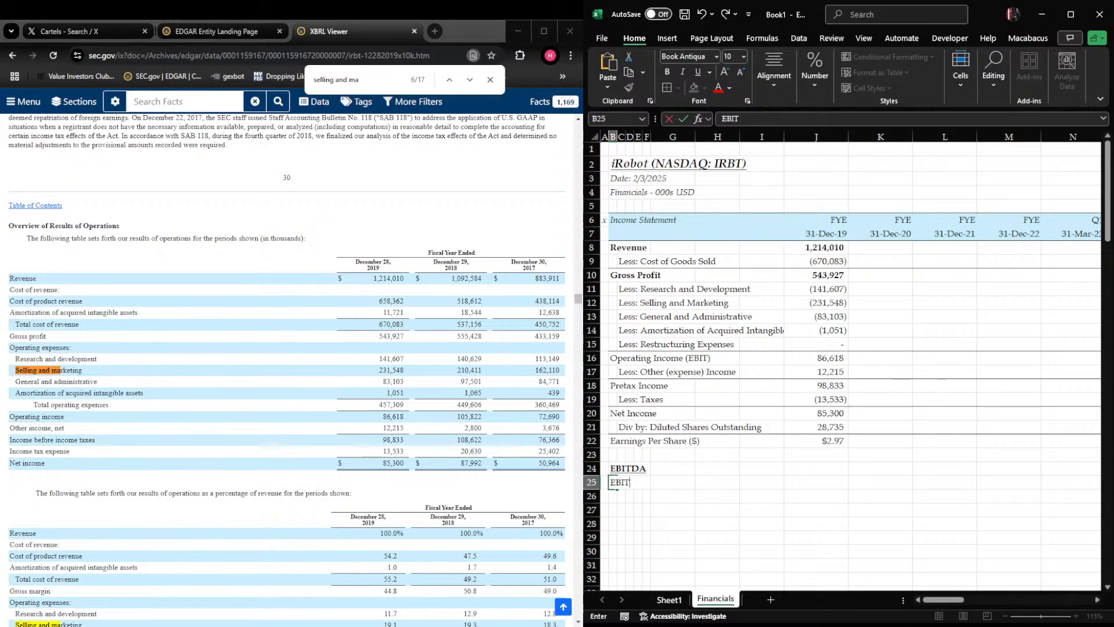
{"action": "key", "text": "Right"}
{"action": "key", "text": "Down"}
{"action": "type", "text": "Ad"}
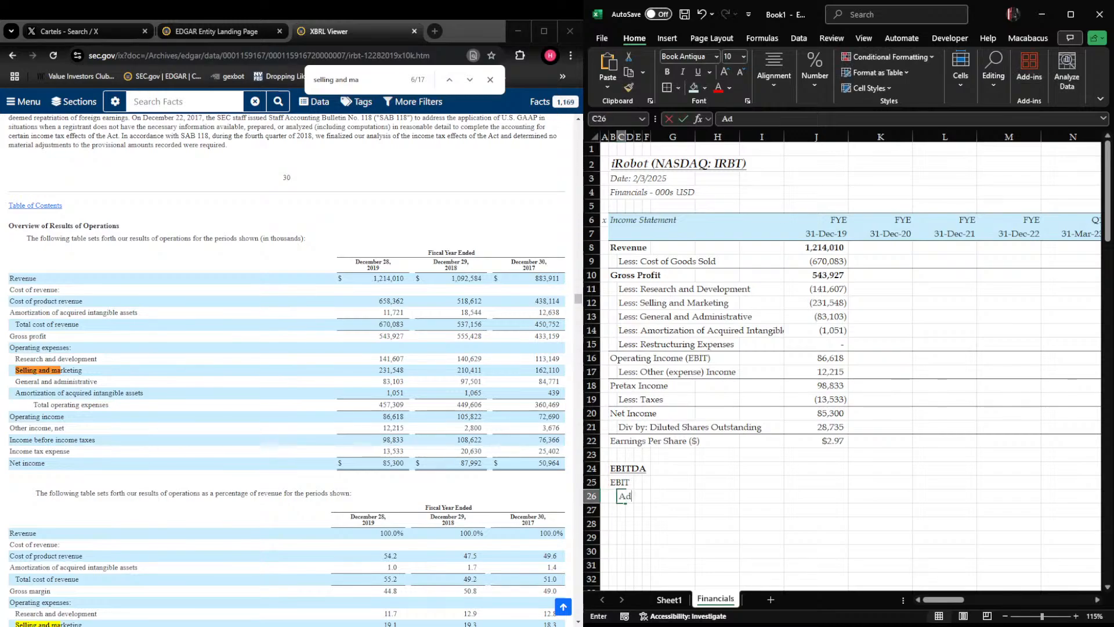
{"action": "type", "text": "d: Depreciation and Amortization"}
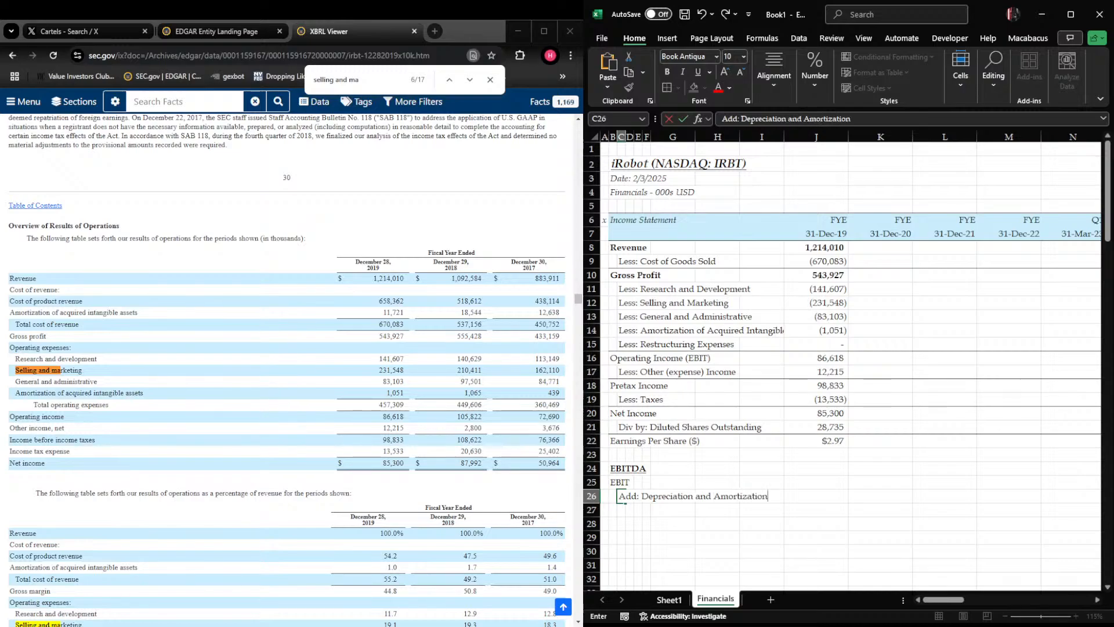
Enter the label "EBITDA" in B27 and make row 27 bold
{"action": "key", "text": "Return"}
{"action": "key", "text": "Left"}
{"action": "type", "text": "EBITD"}
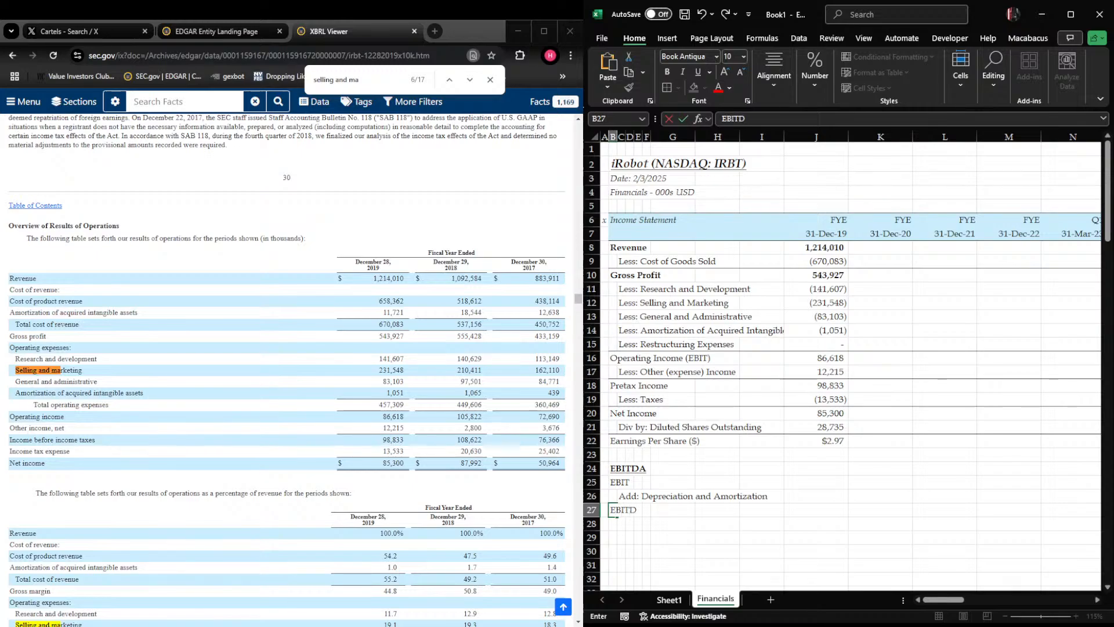
{"action": "type", "text": "A"}
{"action": "key", "text": "Return"}
{"action": "key", "text": "Up"}
{"action": "key", "text": "shift+space"}
{"action": "key", "text": "ctrl+b"}
Add a bottom border beneath the depreciation and amortization row 26, from column B through column L
{"action": "key", "text": "Up"}
{"action": "key", "text": "shift+Right"}
{"action": "key", "text": "shift+Right"}
{"action": "key", "text": "shift+Right"}
{"action": "key", "text": "shift+Right"}
{"action": "key", "text": "shift+Right"}
{"action": "key", "text": "shift+Right"}
{"action": "key", "text": "shift+Right"}
{"action": "key", "text": "shift+Right"}
{"action": "key", "text": "shift+Right"}
{"action": "key", "text": "shift+Right"}
{"action": "key", "text": "ctrl+alt+shift+Down"}
Enter the label "Add: Stock Based Compensation" in C28 below EBITDA
{"action": "key", "text": "Down"}
{"action": "key", "text": "Right"}
{"action": "key", "text": "Down"}
{"action": "type", "text": "Add: "}
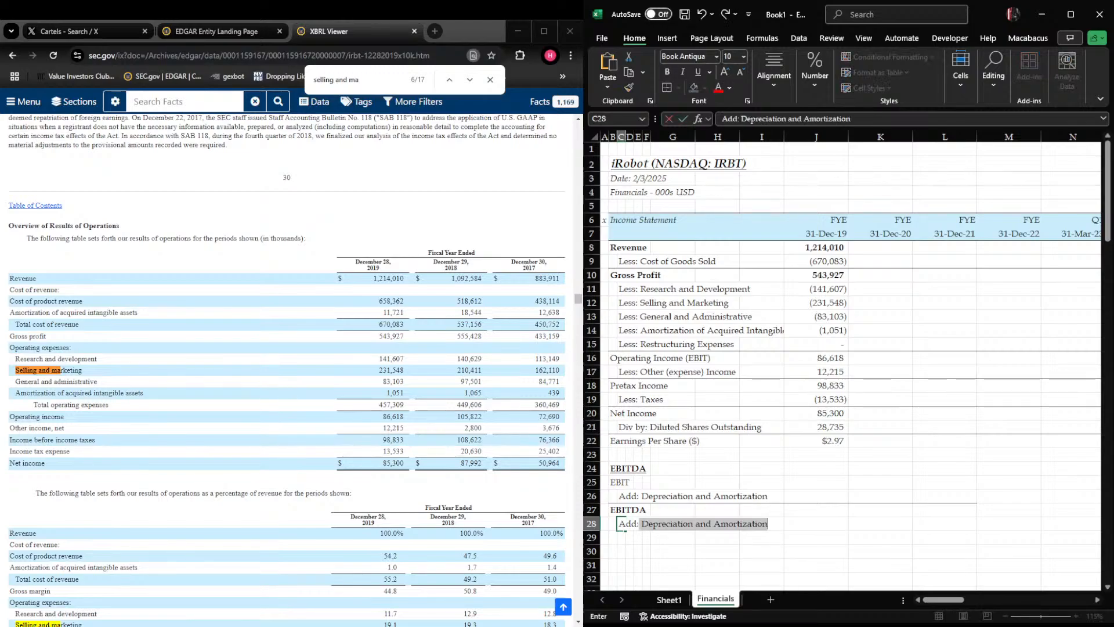
{"action": "type", "text": "Share"}
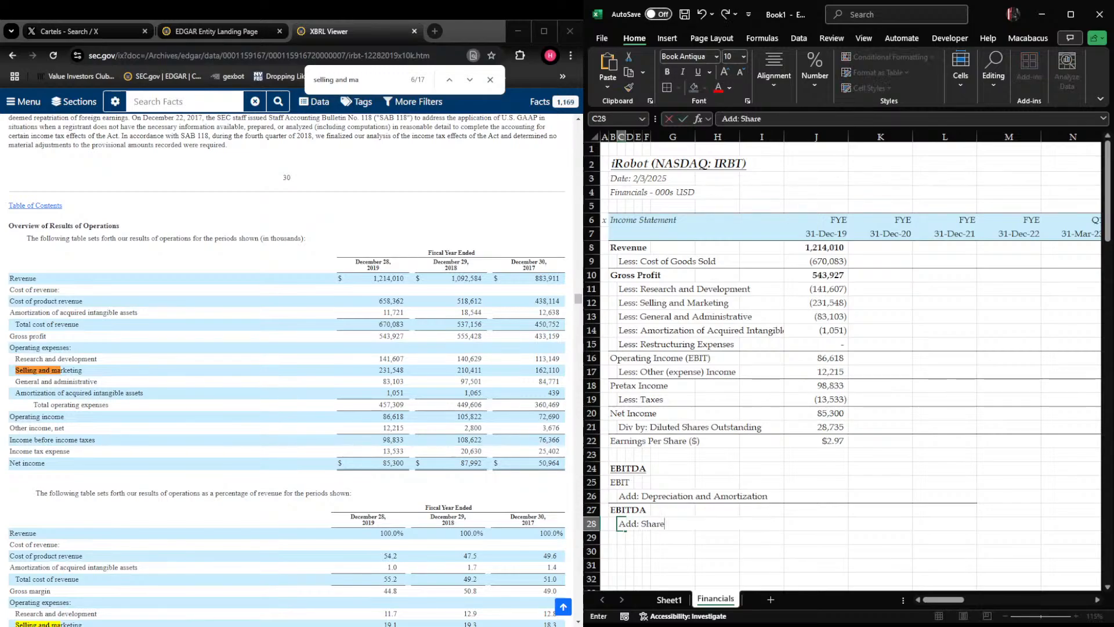
{"action": "type", "text": "r"}
{"action": "key", "text": "BackSpace"}
{"action": "key", "text": "BackSpace"}
{"action": "key", "text": "BackSpace"}
{"action": "type", "text": "tock Based Compensation"}
Enter the label "Add: Restructuring Expenses" in C29
{"action": "key", "text": "Return"}
{"action": "type", "text": "Add: b"}
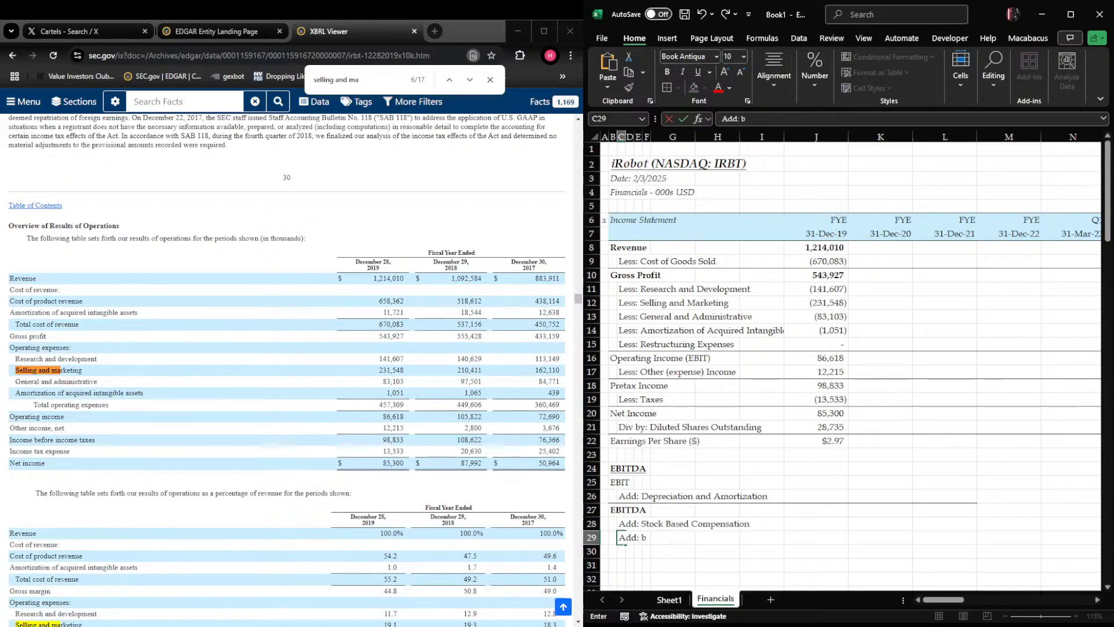
{"action": "key", "text": "BackSpace"}
{"action": "type", "text": "Restructuring"}
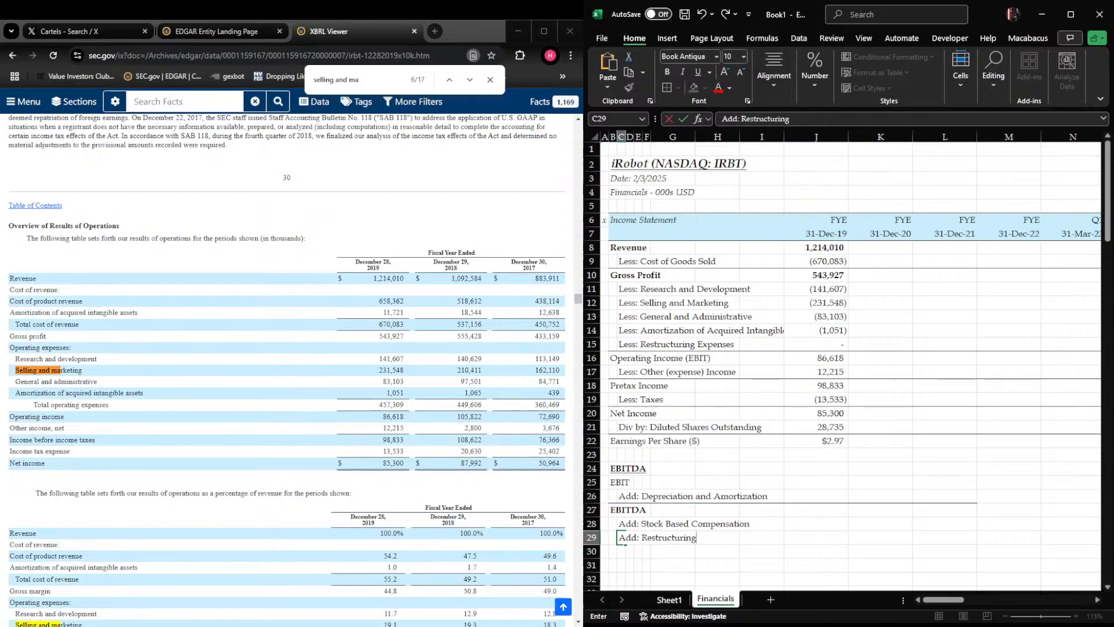
{"action": "type", "text": " Expe"}
Enter the label "Adj. EBITDA" in B30 and make row 30 bold
{"action": "key", "text": "Return"}
{"action": "key", "text": "Left"}
{"action": "type", "text": "Ads"}
{"action": "type", "text": ". EBITDA"}
{"action": "key", "text": "Return"}
{"action": "key", "text": "Up"}
{"action": "key", "text": "shift+space"}
{"action": "key", "text": "ctrl+b"}
Add a bottom border beneath the restructuring expenses row 29, from column B through column L
{"action": "key", "text": "Right"}
{"action": "key", "text": "Up"}
{"action": "key", "text": "Left"}
{"action": "key", "text": "shift+Right"}
{"action": "key", "text": "shift+Right"}
{"action": "key", "text": "shift+Right"}
{"action": "key", "text": "shift+Right"}
{"action": "key", "text": "shift+Right"}
{"action": "key", "text": "shift+Right"}
{"action": "key", "text": "shift+Right"}
{"action": "key", "text": "shift+Right"}
{"action": "key", "text": "shift+Right"}
{"action": "key", "text": "shift+Right"}
{"action": "key", "text": "shift+Right"}
{"action": "key", "text": "alt+h"}
{"action": "key", "text": "b"}
{"action": "key", "text": "o"}
{"action": "key", "text": "Down"}
{"action": "key", "text": "Down"}
{"action": "key", "text": "Down"}
{"action": "key", "text": "Down"}
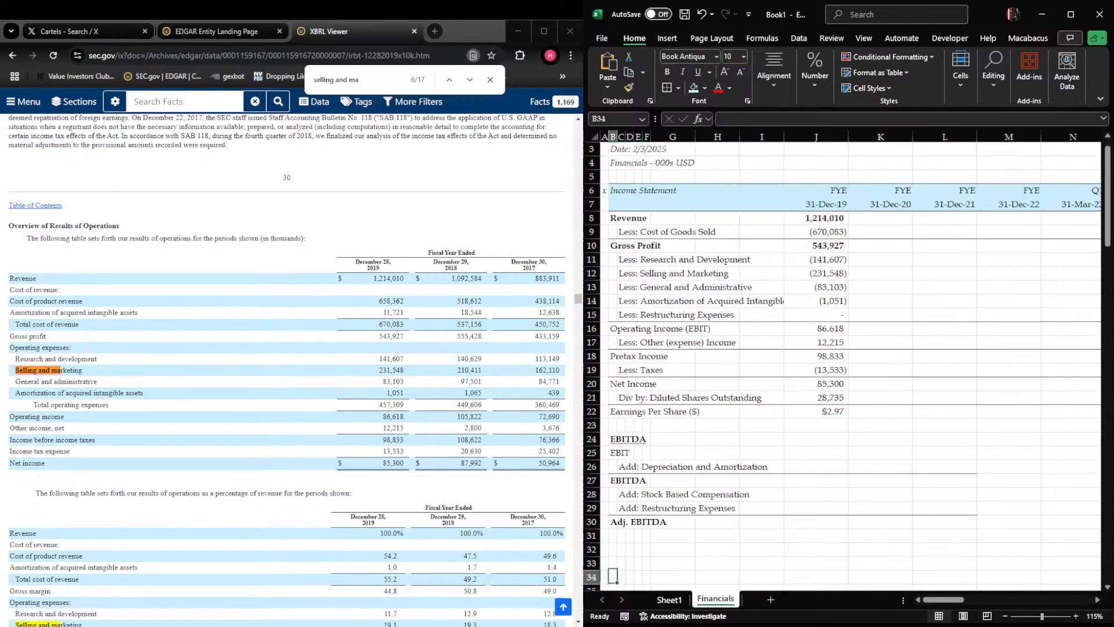
Enter the heading "Margins/Growth Rates" in B32 and format it italic and underlined
{"action": "key", "text": "Up"}
{"action": "key", "text": "Up"}
{"action": "key", "text": "Up"}
{"action": "key", "text": "Up"}
{"action": "key", "text": "Up"}
{"action": "key", "text": "Up"}
{"action": "key", "text": "Up"}
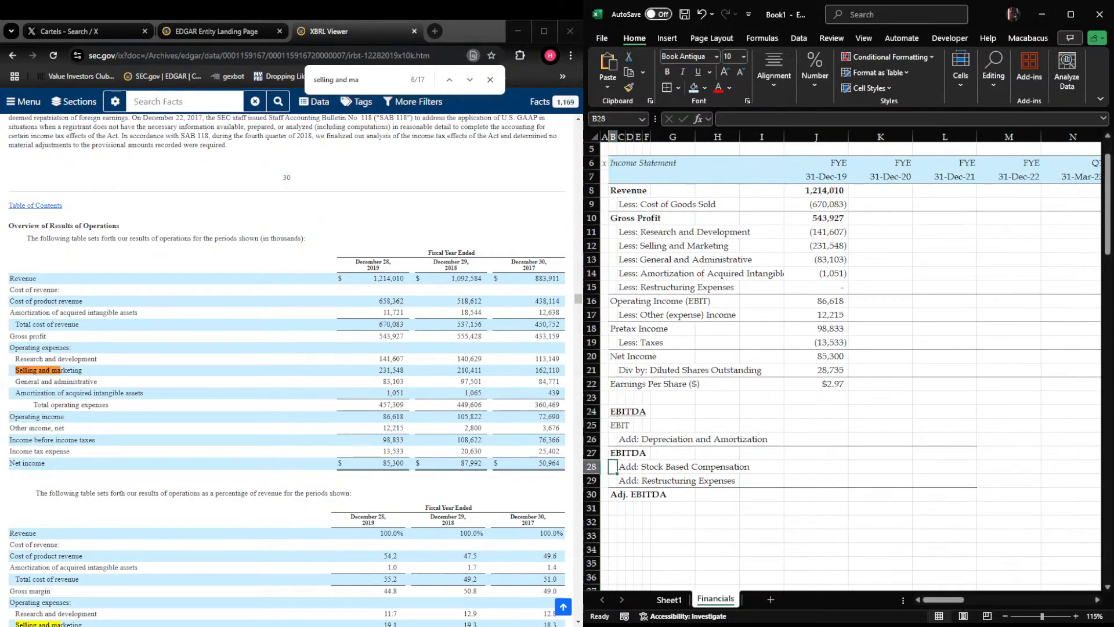
{"action": "key", "text": "Down"}
{"action": "key", "text": "Down"}
{"action": "key", "text": "Down"}
{"action": "key", "text": "Down"}
{"action": "key", "text": "Down"}
{"action": "key", "text": "Down"}
{"action": "type", "text": "G"}
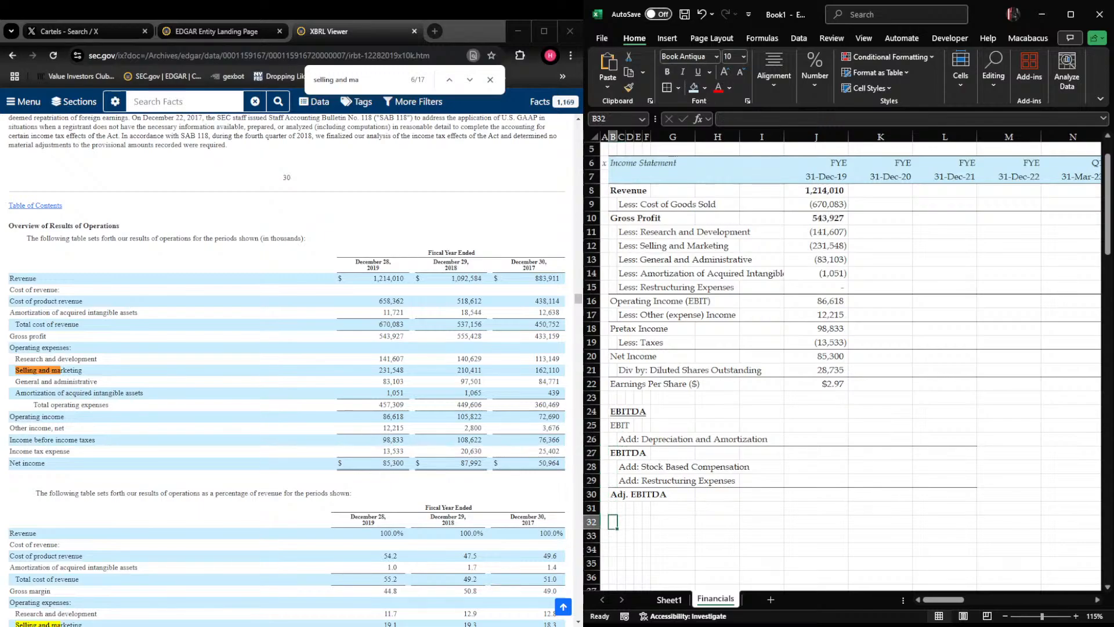
{"action": "key", "text": "BackSpace"}
{"action": "type", "text": "Ma"}
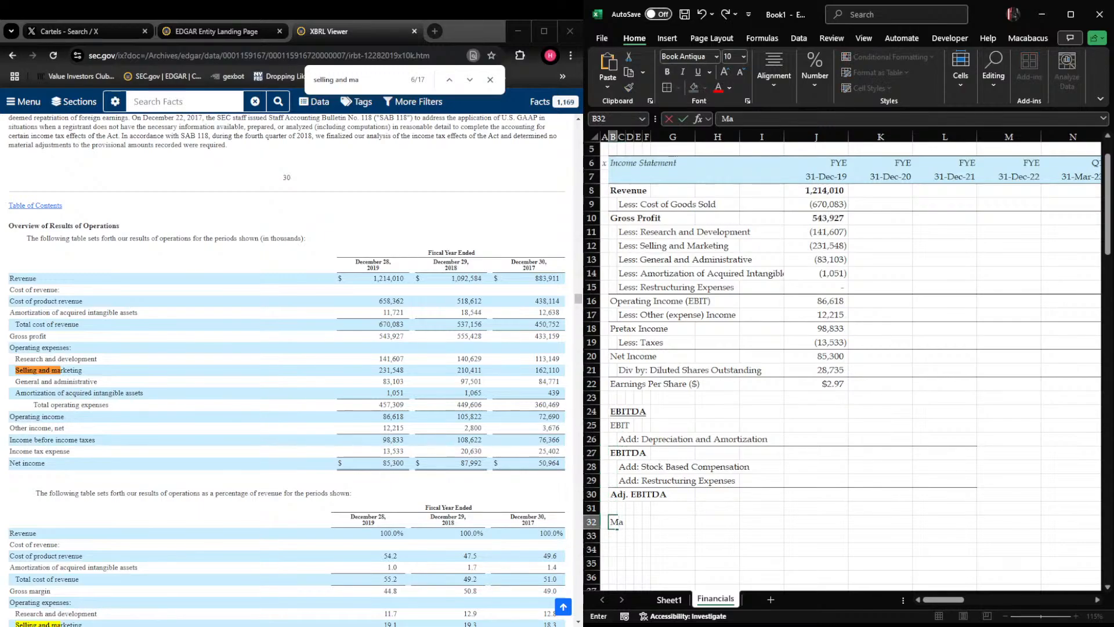
{"action": "type", "text": "rgins/Growth Ra"}
{"action": "key", "text": "Up"}
{"action": "key", "text": "Down"}
{"action": "key", "text": "Down"}
{"action": "key", "text": "Up"}
{"action": "key", "text": "ctrl+i"}
{"action": "key", "text": "ctrl+u"}
Enter the label "Revenue Growth (YoY %)" in B33
{"action": "key", "text": "Down"}
{"action": "type", "text": "Revenue Gowth"}
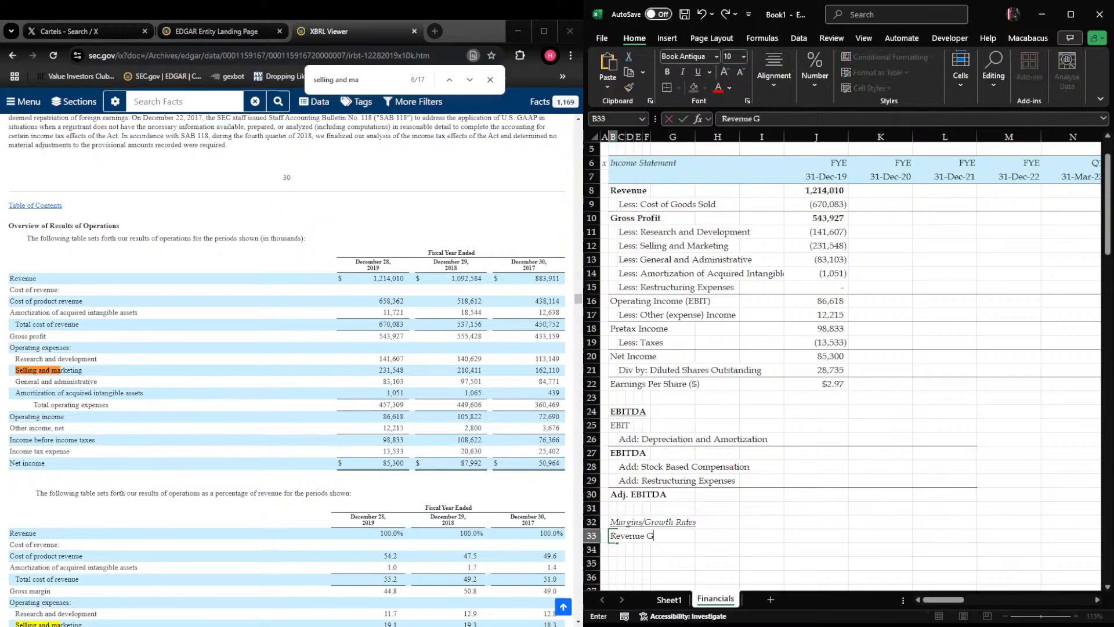
{"action": "key", "text": "BackSpace"}
{"action": "key", "text": "BackSpace"}
{"action": "key", "text": "BackSpace"}
{"action": "key", "text": "BackSpace"}
{"action": "type", "text": "rowth (YoY %)"}
Add the labels "Gross Margin (%)" in B34 and "EBITDA Margin (%)" in B35
{"action": "key", "text": "Return"}
{"action": "type", "text": "G"}
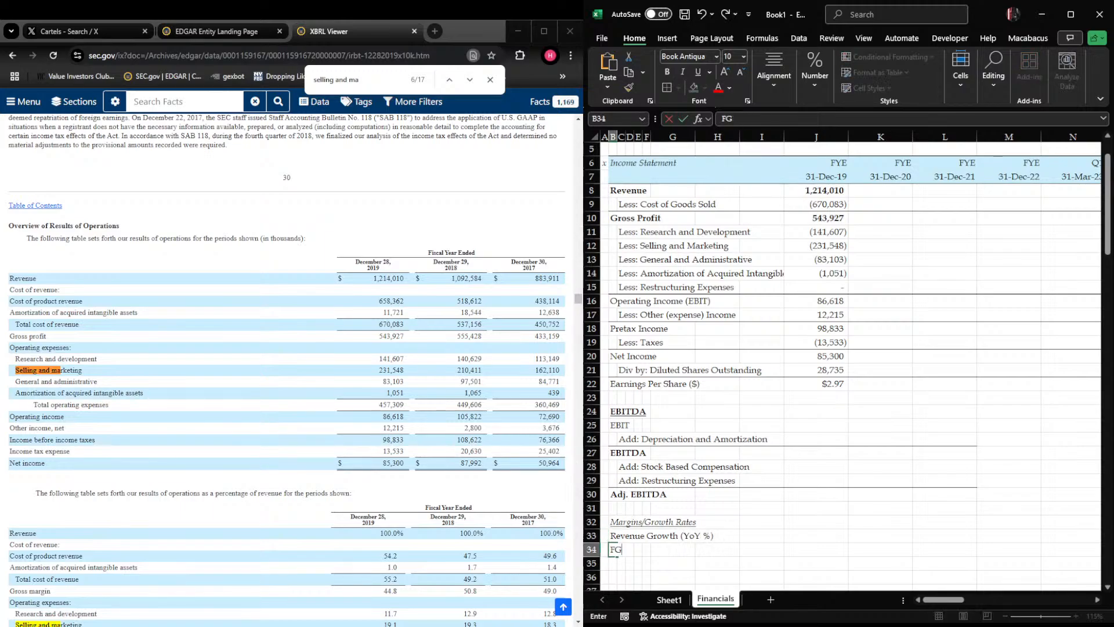
{"action": "type", "text": "ross Margin (%)"}
{"action": "key", "text": "Return"}
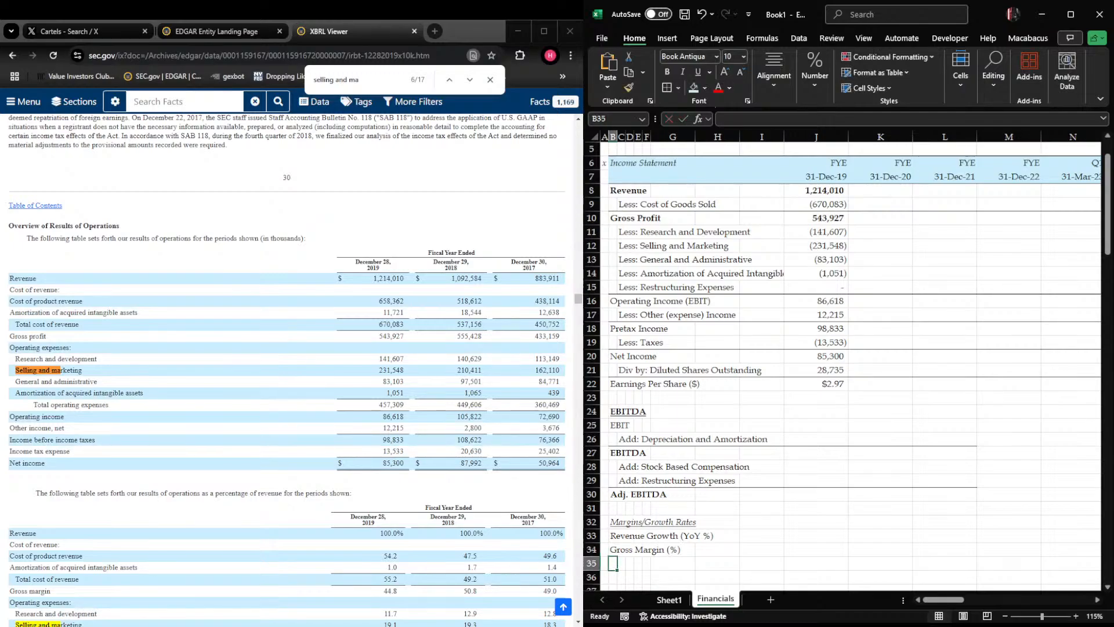
{"action": "type", "text": "EBITDA"}
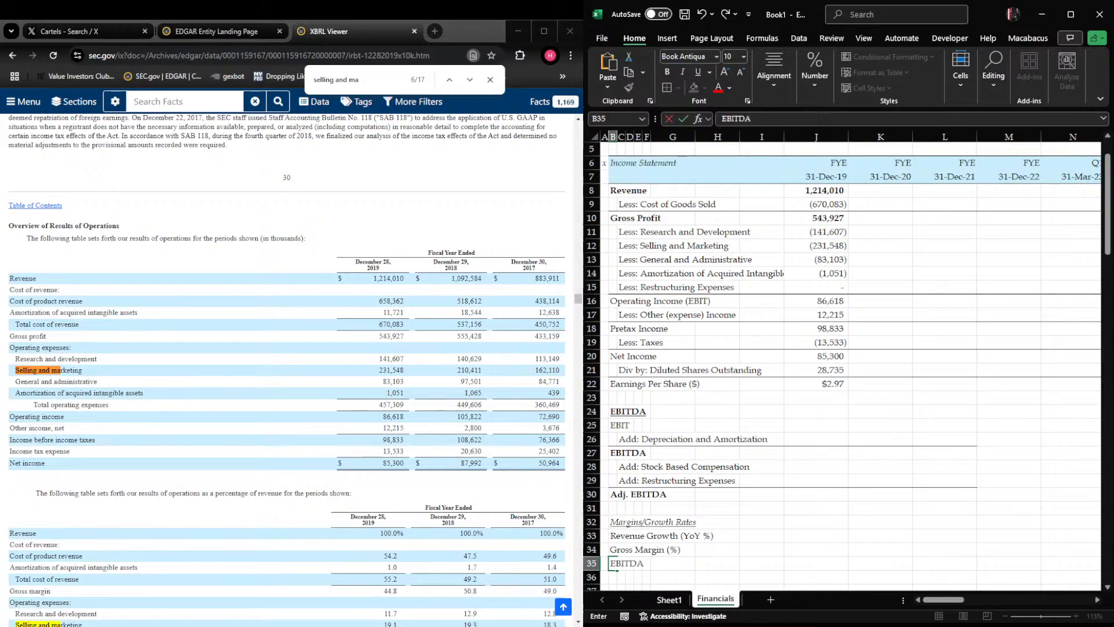
{"action": "type", "text": " Margin (%)"}
{"action": "key", "text": "Tab"}
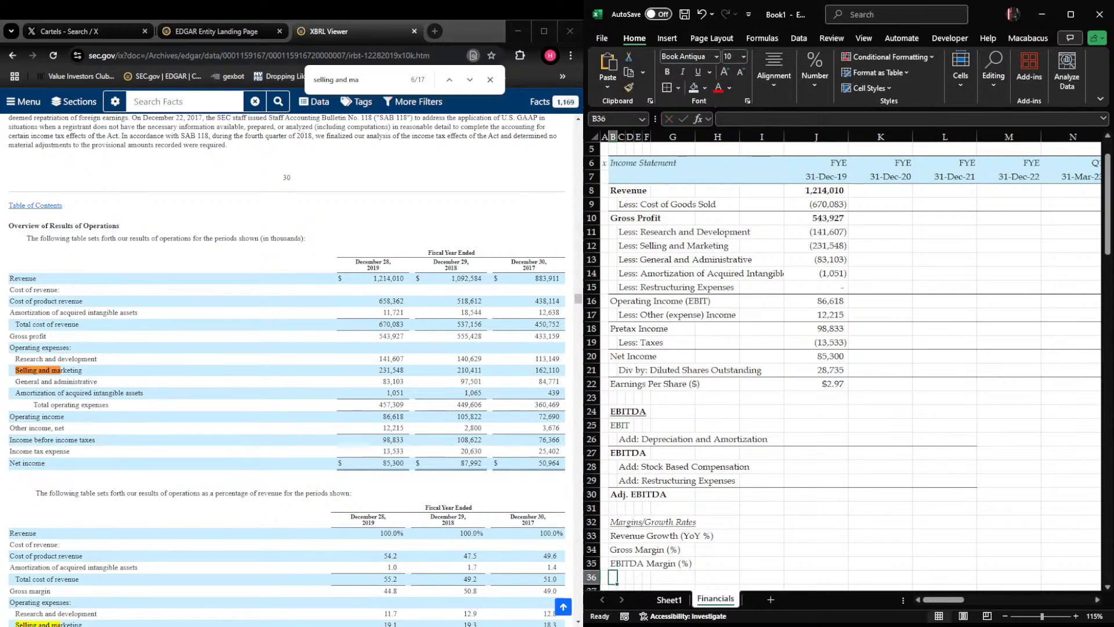
Enter the label "OpEx as a % of Revenue" in B36
{"action": "key", "text": "Left"}
{"action": "key", "text": "Down"}
{"action": "key", "text": "Down"}
{"action": "key", "text": "Down"}
{"action": "key", "text": "Down"}
{"action": "key", "text": "Down"}
{"action": "key", "text": "Down"}
{"action": "key", "text": "Down"}
{"action": "key", "text": "Up"}
{"action": "key", "text": "Up"}
{"action": "key", "text": "Up"}
{"action": "key", "text": "Up"}
{"action": "key", "text": "Up"}
{"action": "key", "text": "Up"}
{"action": "type", "text": "OpEx as a % of Revenue"}
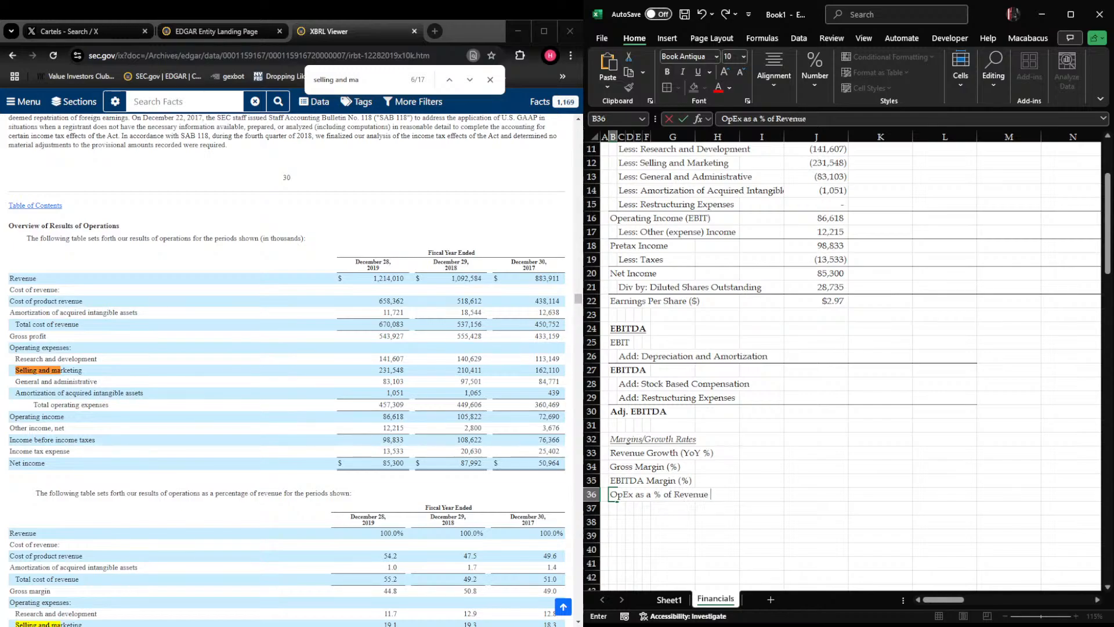
{"action": "key", "text": "ctrl+Return"}
{"action": "key", "text": "shift+space"}
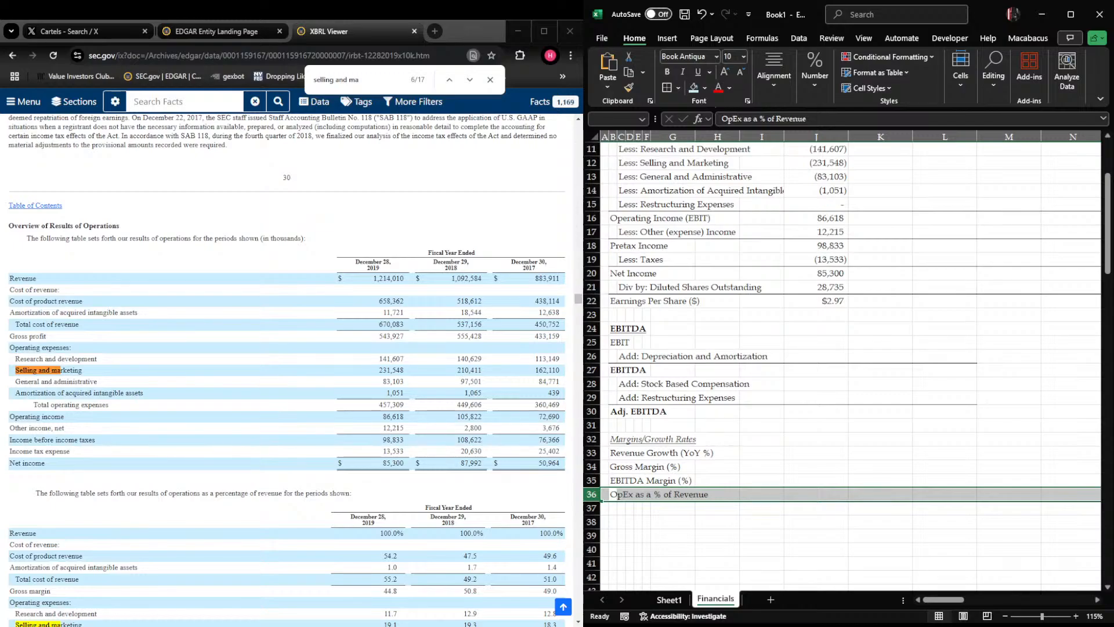
{"action": "key", "text": "Right"}
{"action": "key", "text": "Left"}
{"action": "key", "text": "shift+space"}
{"action": "key", "text": "Right"}
{"action": "key", "text": "Left"}
{"action": "key", "text": "shift+space"}
{"action": "key", "text": "Right"}
{"action": "key", "text": "Left"}
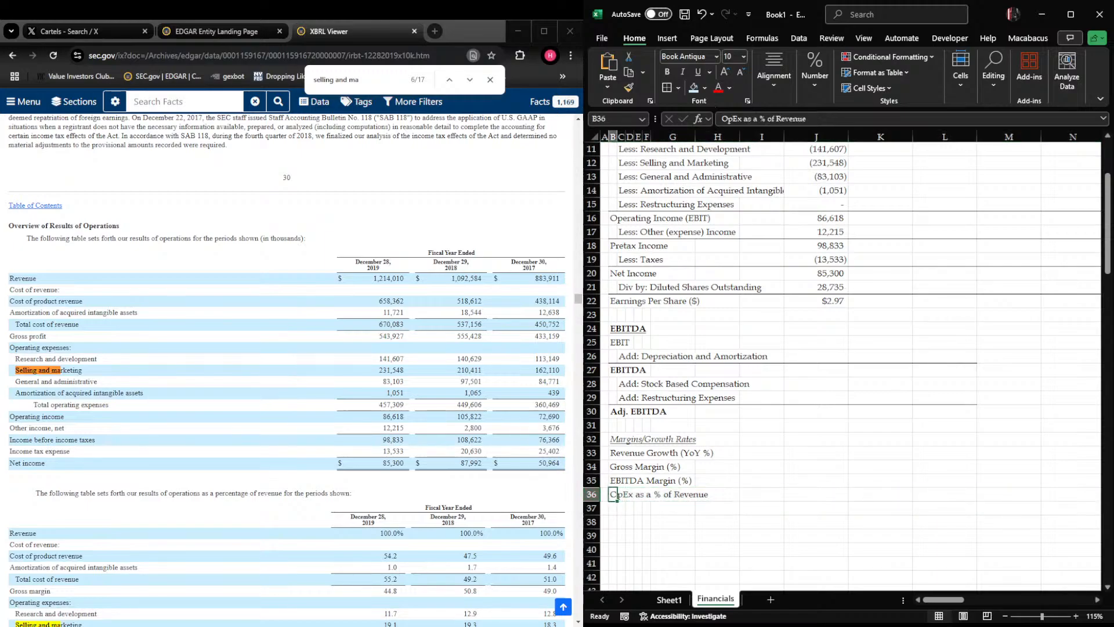
{"action": "left_click", "coordinate": [663, 165]}
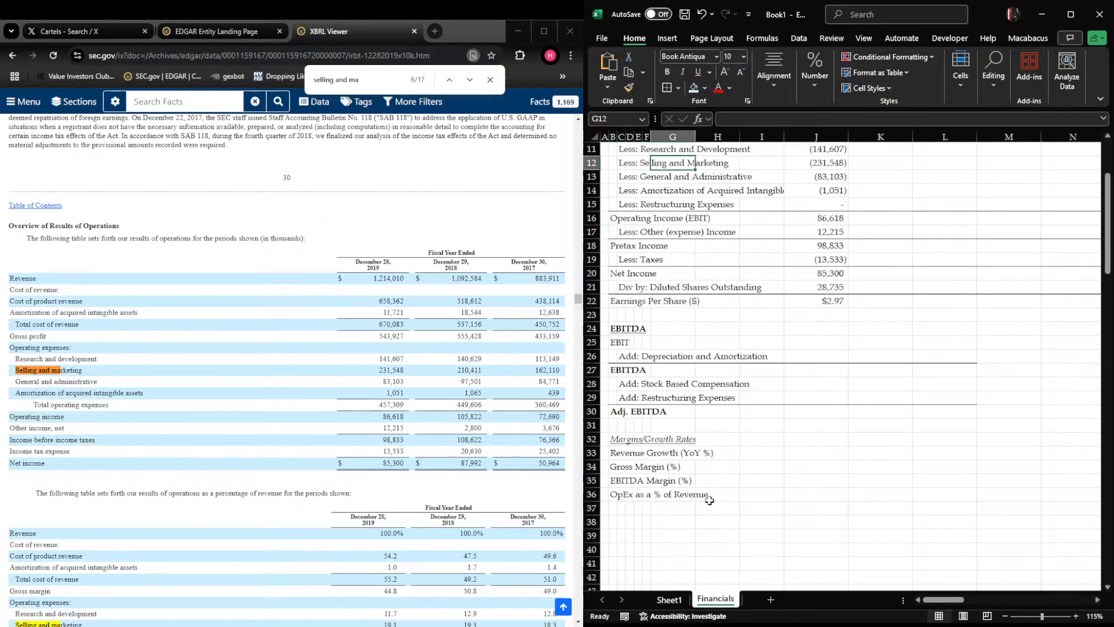
{"action": "left_click", "coordinate": [620, 494]}
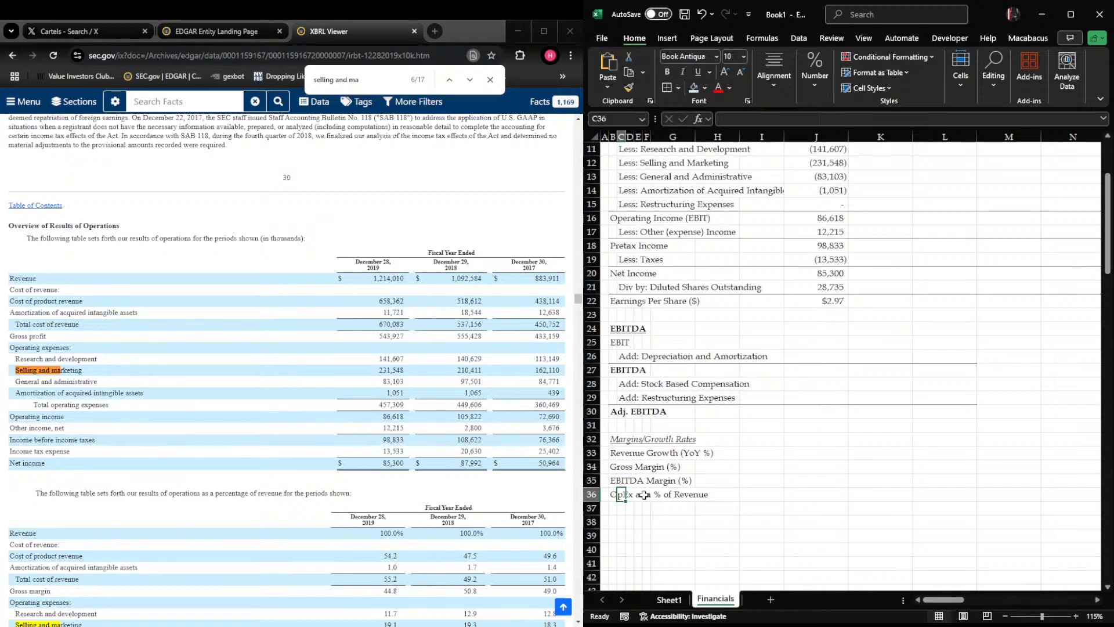
{"action": "key", "text": "Left"}
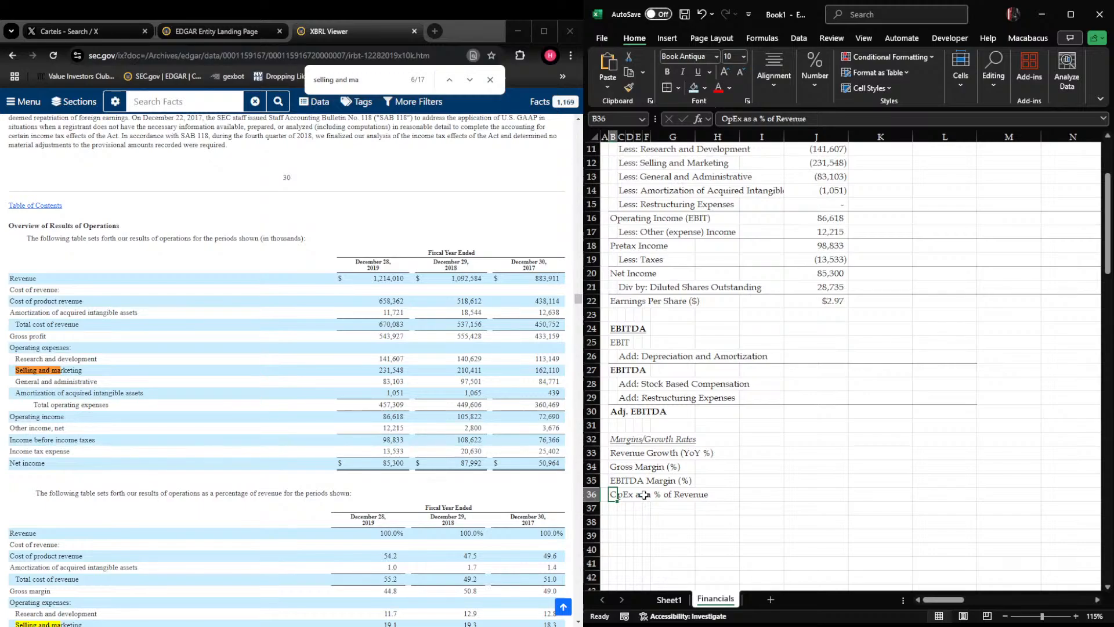
Shade the margin and growth rate rows light grey across B33:R36
{"action": "key", "text": "Up"}
{"action": "key", "text": "Up"}
{"action": "key", "text": "Up"}
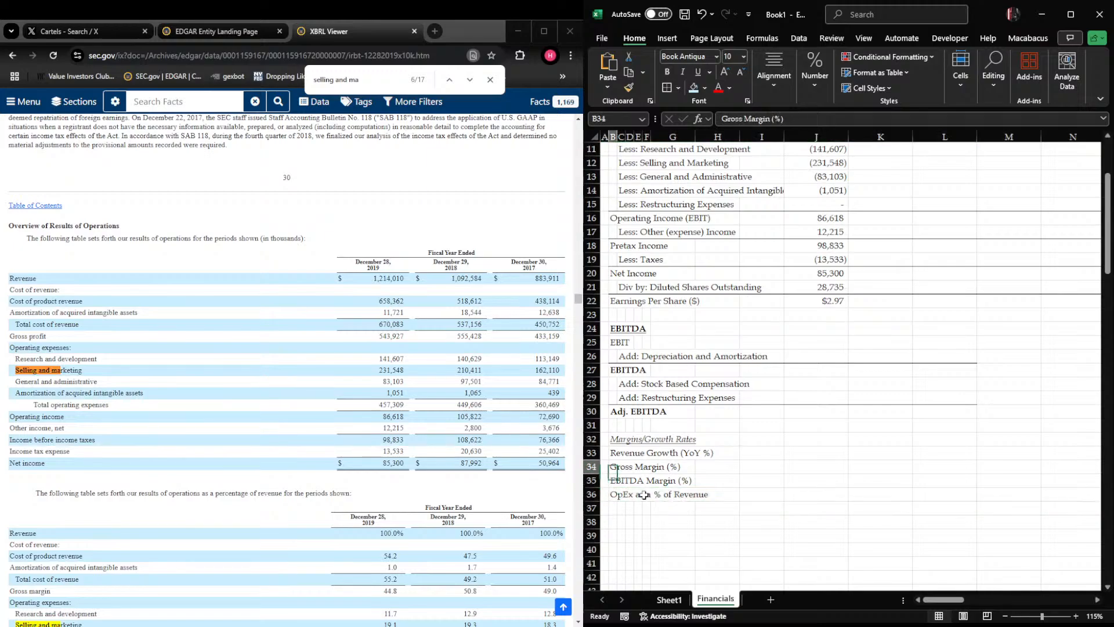
{"action": "key", "text": "Right"}
{"action": "key", "text": "Right"}
{"action": "key", "text": "Right"}
{"action": "key", "text": "Right"}
{"action": "key", "text": "Left"}
{"action": "key", "text": "Left"}
{"action": "key", "text": "Left"}
{"action": "key", "text": "Left"}
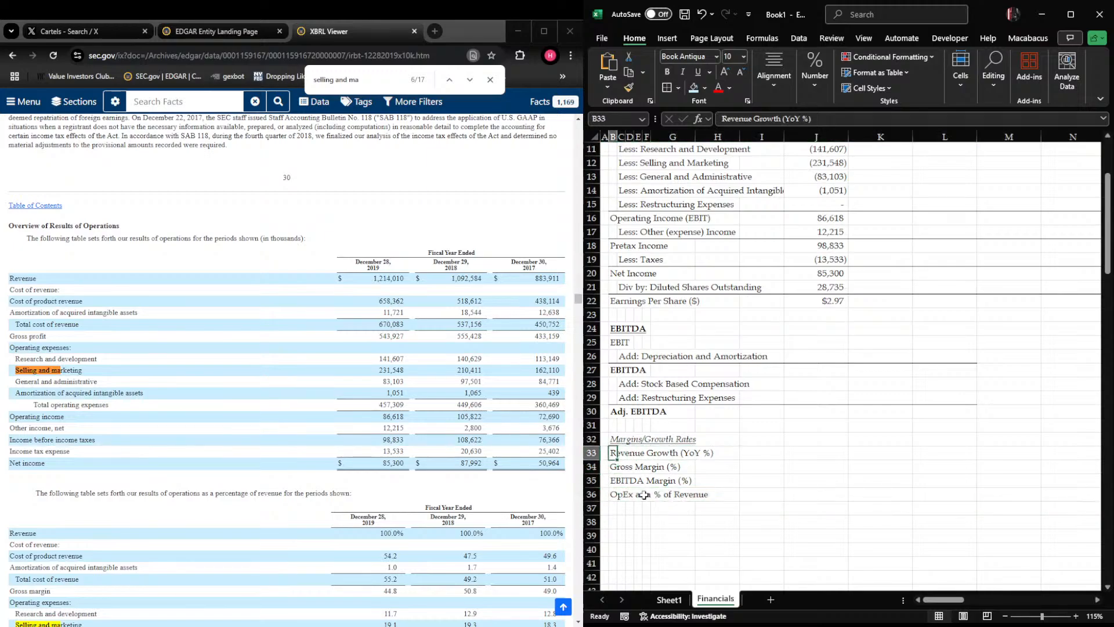
{"action": "key", "text": "shift+Down"}
{"action": "key", "text": "shift+Down"}
{"action": "key", "text": "shift+Down"}
{"action": "key", "text": "shift+Right"}
{"action": "key", "text": "shift+Right"}
{"action": "key", "text": "shift+Right"}
{"action": "key", "text": "shift+Right"}
{"action": "key", "text": "shift+Right"}
{"action": "key", "text": "shift+Right"}
{"action": "key", "text": "shift+Right"}
{"action": "key", "text": "shift+Right"}
{"action": "key", "text": "shift+Right"}
{"action": "key", "text": "shift+Right"}
{"action": "key", "text": "shift+Right"}
{"action": "key", "text": "shift+Right"}
{"action": "key", "text": "shift+Right"}
{"action": "key", "text": "shift+Right"}
{"action": "key", "text": "shift+Right"}
{"action": "key", "text": "shift+Right"}
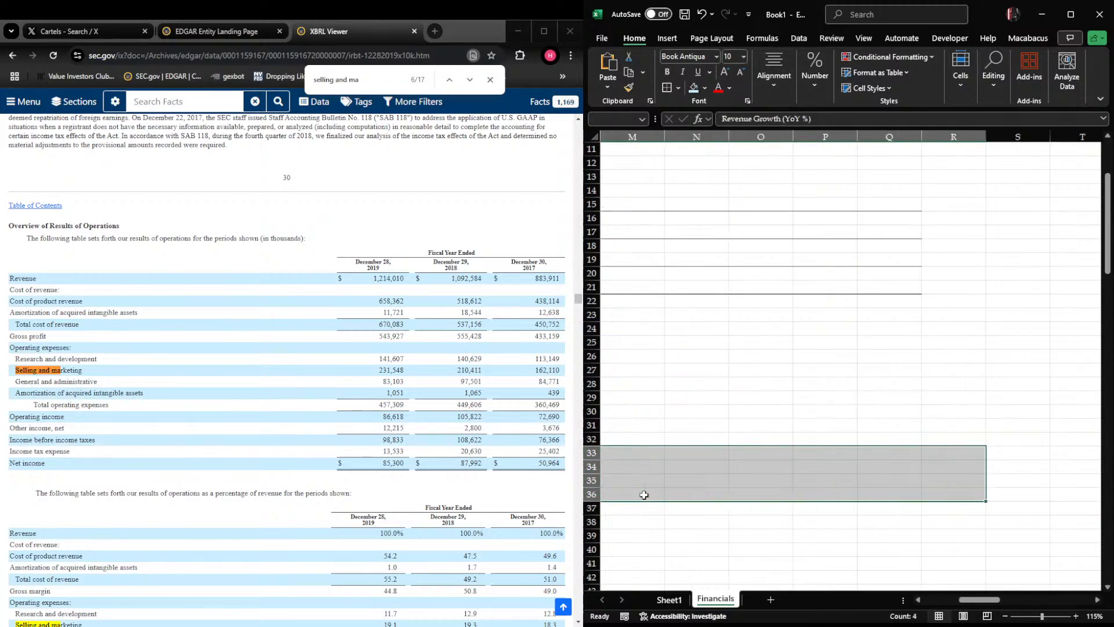
{"action": "key", "text": "h"}
{"action": "key", "text": "h"}
{"action": "key", "text": "Right"}
{"action": "key", "text": "Right"}
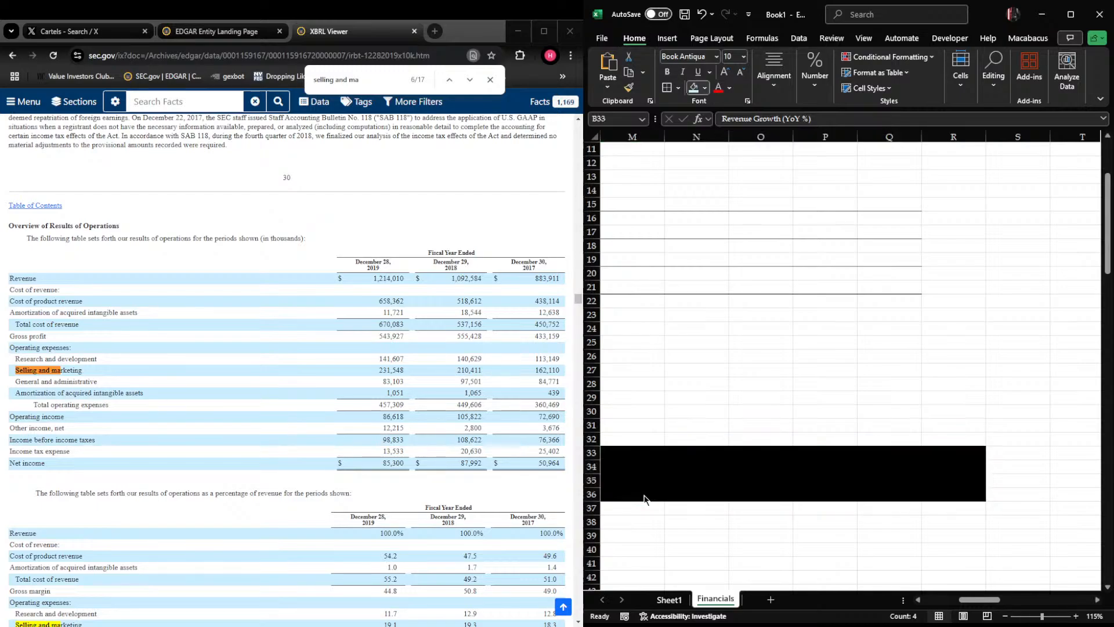
{"action": "key", "text": "Return"}
{"action": "key", "text": "Right"}
Add dotted borders above row 33 and below row 36 of the shaded margin block
{"action": "key", "text": "h"}
{"action": "key", "text": "b"}
{"action": "key", "text": "p"}
{"action": "key", "text": "alt+h"}
{"action": "key", "text": "b"}
{"action": "key", "text": "o"}
{"action": "key", "text": "alt+h"}
{"action": "key", "text": "b"}
{"action": "key", "text": "o"}
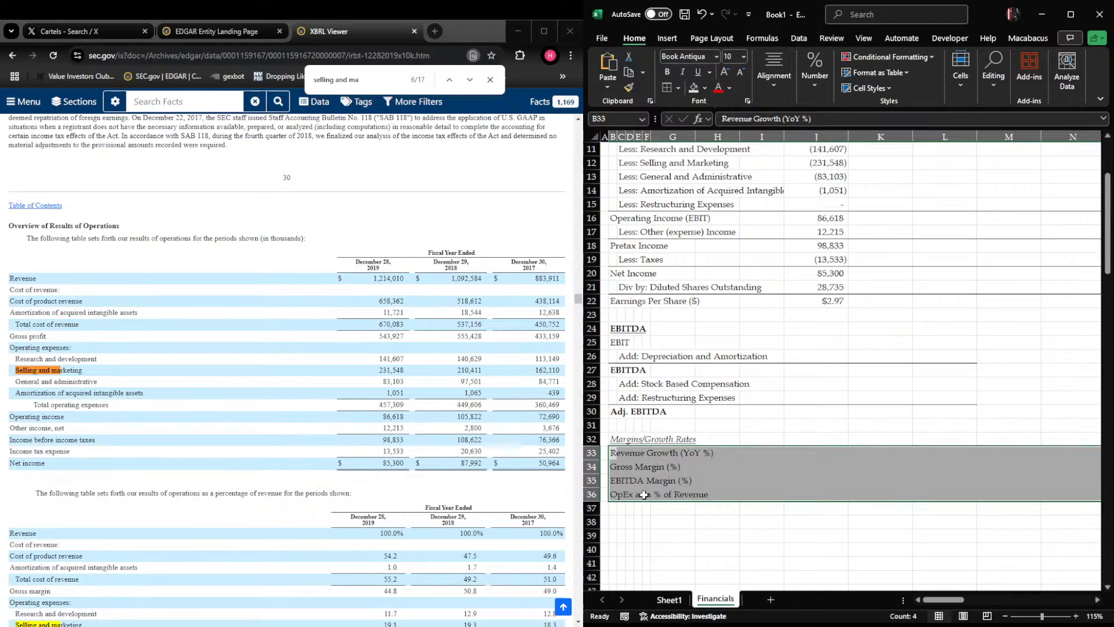
Italicize the whole shaded margin and growth block in rows 33 to 36
{"action": "key", "text": "shift+BackSpace"}
{"action": "key", "text": "Right"}
{"action": "key", "text": "shift+Down"}
{"action": "key", "text": "shift+Down"}
{"action": "key", "text": "shift+Down"}
{"action": "key", "text": "shift+Right"}
{"action": "key", "text": "shift+Right"}
{"action": "key", "text": "shift+Right"}
{"action": "key", "text": "shift+Right"}
{"action": "key", "text": "shift+Right"}
{"action": "key", "text": "shift+Right"}
{"action": "key", "text": "shift+Right"}
{"action": "key", "text": "shift+Right"}
{"action": "key", "text": "shift+Right"}
{"action": "key", "text": "shift+Right"}
{"action": "key", "text": "shift+Right"}
{"action": "key", "text": "shift+Right"}
{"action": "key", "text": "shift+Right"}
{"action": "key", "text": "shift+Right"}
{"action": "key", "text": "shift+Right"}
{"action": "key", "text": "shift+Right"}
{"action": "key", "text": "shift+Right"}
{"action": "key", "text": "shift+Right"}
{"action": "key", "text": "shift+Left"}
{"action": "key", "text": "shift+Right"}
{"action": "key", "text": "ctrl+i"}
{"action": "key", "text": "shift+BackSpace"}
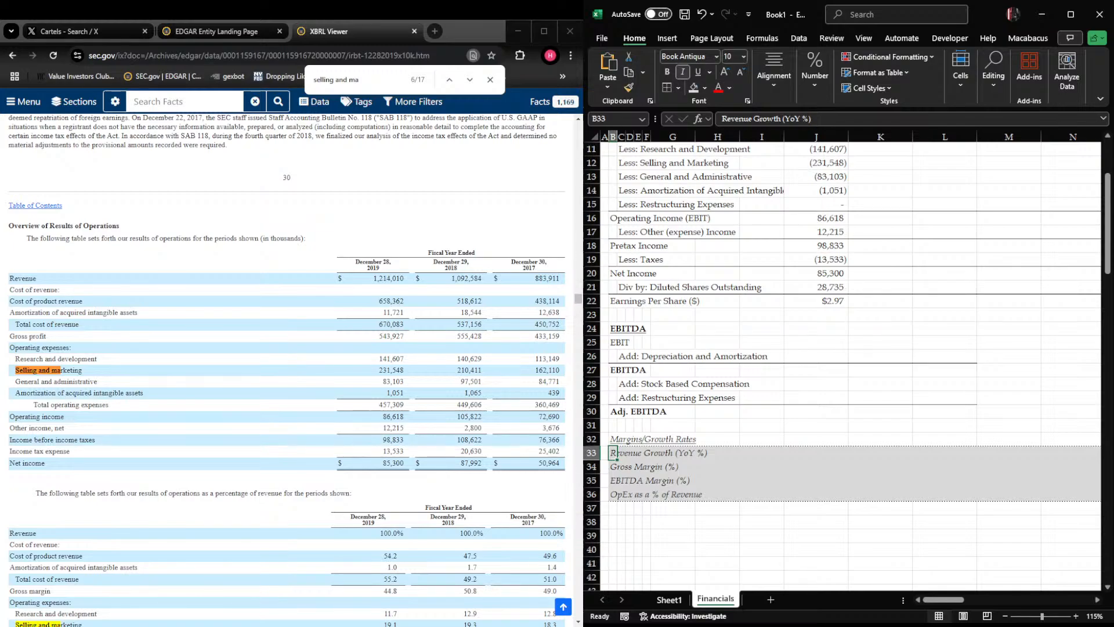
Link the fiscal 2019 EBIT in J25 to Operating Income (EBIT) in the income statement
{"action": "key", "text": "Right"}
{"action": "key", "text": "Right"}
{"action": "key", "text": "Right"}
{"action": "key", "text": "Right"}
{"action": "key", "text": "Right"}
{"action": "key", "text": "Right"}
{"action": "key", "text": "Right"}
{"action": "key", "text": "Right"}
{"action": "key", "text": "Left"}
{"action": "key", "text": "Left"}
{"action": "key", "text": "Left"}
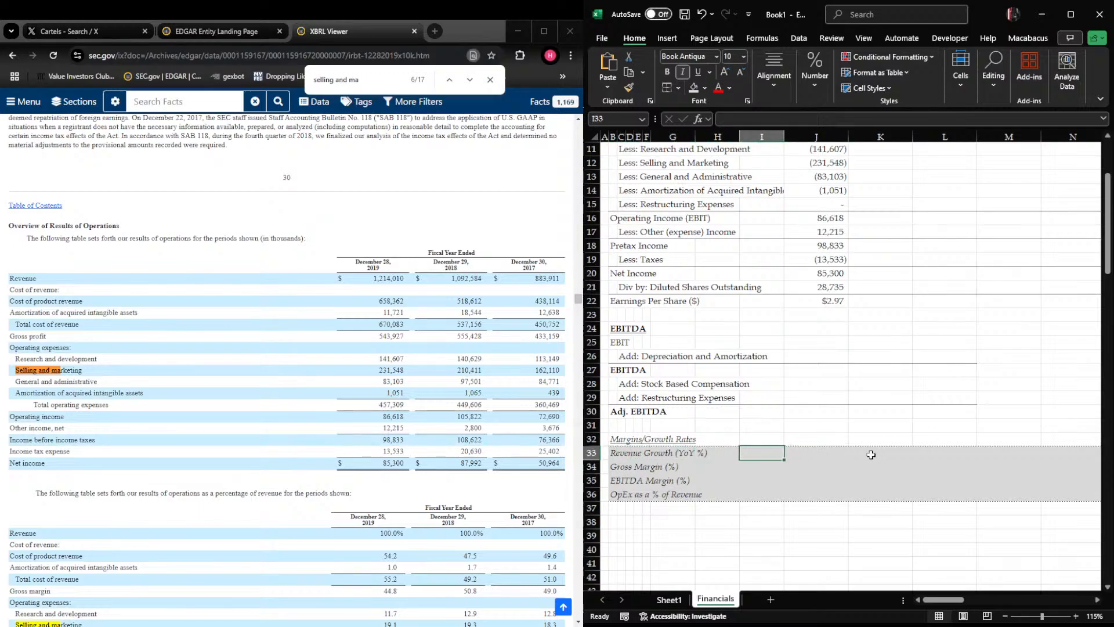
{"action": "key", "text": "Down"}
{"action": "key", "text": "Left"}
{"action": "key", "text": "Left"}
{"action": "key", "text": "Up"}
{"action": "key", "text": "Up"}
{"action": "key", "text": "Up"}
{"action": "key", "text": "Up"}
{"action": "key", "text": "Up"}
{"action": "key", "text": "Up"}
{"action": "key", "text": "Up"}
{"action": "key", "text": "Up"}
{"action": "key", "text": "Up"}
{"action": "key", "text": "Right"}
{"action": "key", "text": "Right"}
{"action": "key", "text": "Right"}
{"action": "key", "text": "Right"}
{"action": "key", "text": "Right"}
{"action": "type", "text": "+"}
{"action": "key", "text": "Up"}
{"action": "key", "text": "Up"}
{"action": "key", "text": "Up"}
{"action": "key", "text": "Up"}
{"action": "key", "text": "Up"}
{"action": "key", "text": "Up"}
{"action": "key", "text": "Up"}
{"action": "key", "text": "Up"}
{"action": "key", "text": "Up"}
{"action": "key", "text": "Return"}
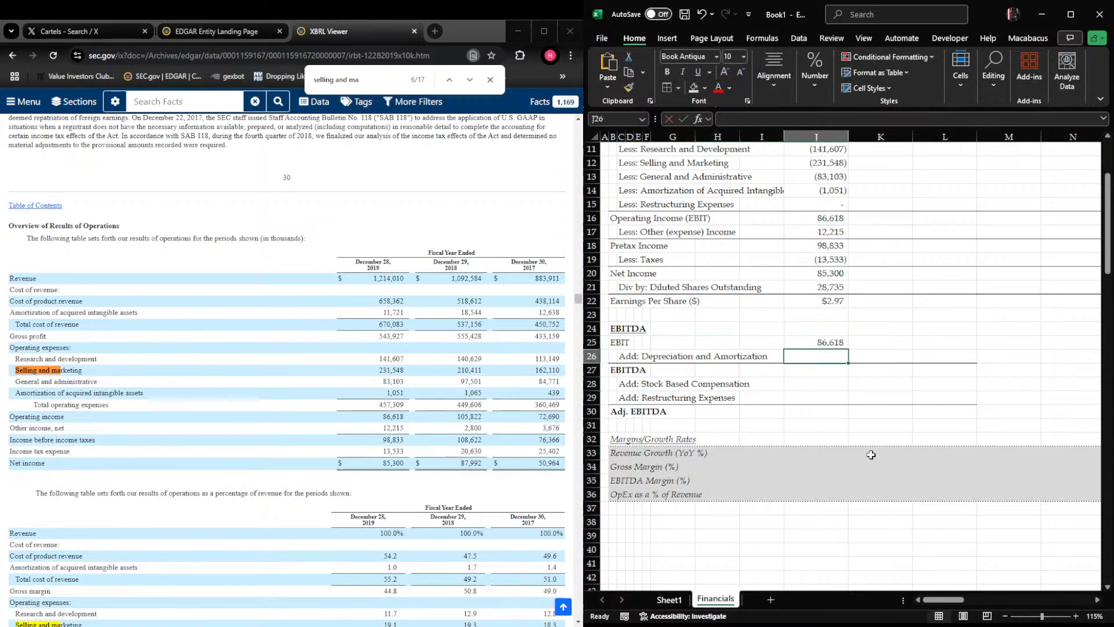
Enter 37159 in J26 as fiscal 2019 depreciation and amortization, taken from the filing's consolidated statements of cash flows
{"action": "scroll", "coordinate": [288, 365], "scroll_direction": "down", "scroll_amount": 3}
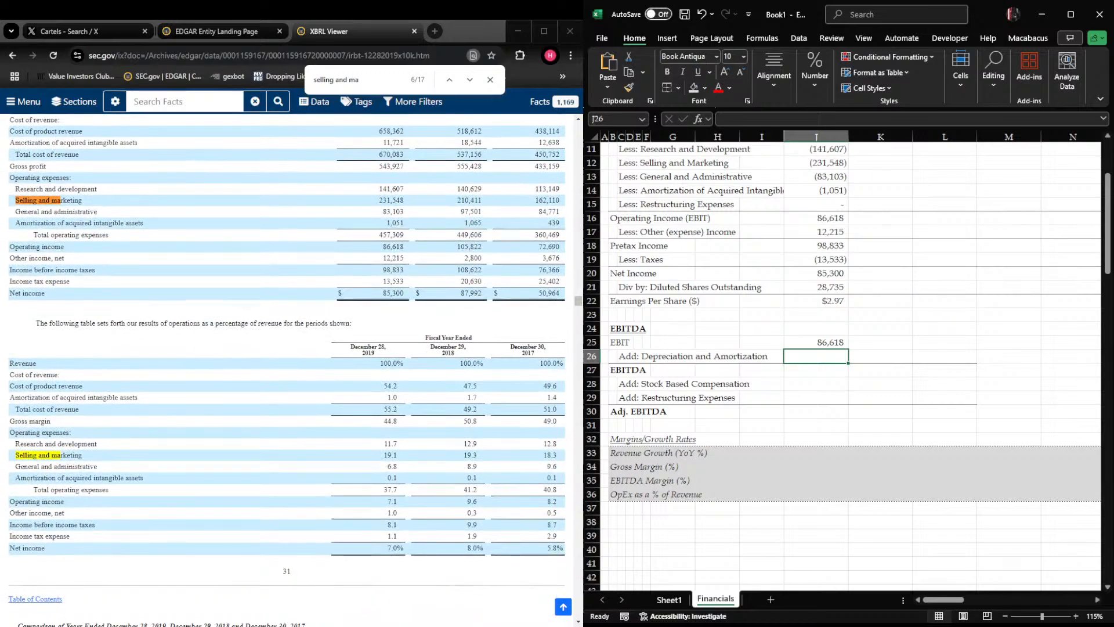
{"action": "left_click", "coordinate": [192, 282]}
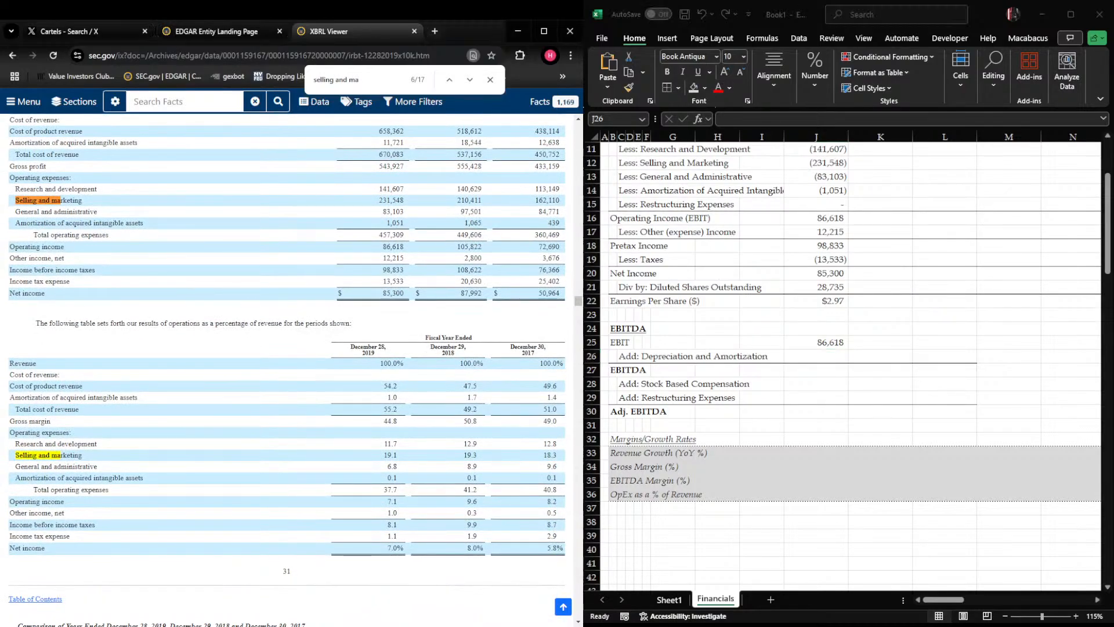
{"action": "key", "text": "alt+Tab"}
{"action": "scroll", "coordinate": [256, 443], "scroll_direction": "down", "scroll_amount": 10}
{"action": "scroll", "coordinate": [256, 442], "scroll_direction": "down", "scroll_amount": 7}
{"action": "scroll", "coordinate": [818, 284], "scroll_direction": "up", "scroll_amount": 3}
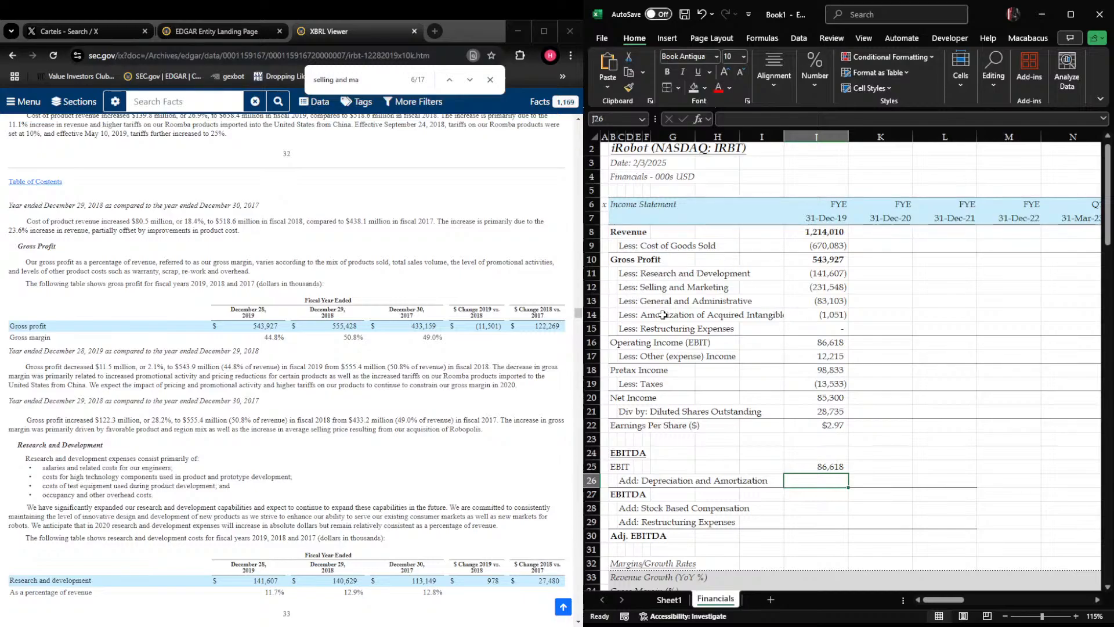
{"action": "scroll", "coordinate": [662, 311], "scroll_direction": "down", "scroll_amount": 4}
{"action": "scroll", "coordinate": [750, 223], "scroll_direction": "up", "scroll_amount": 3}
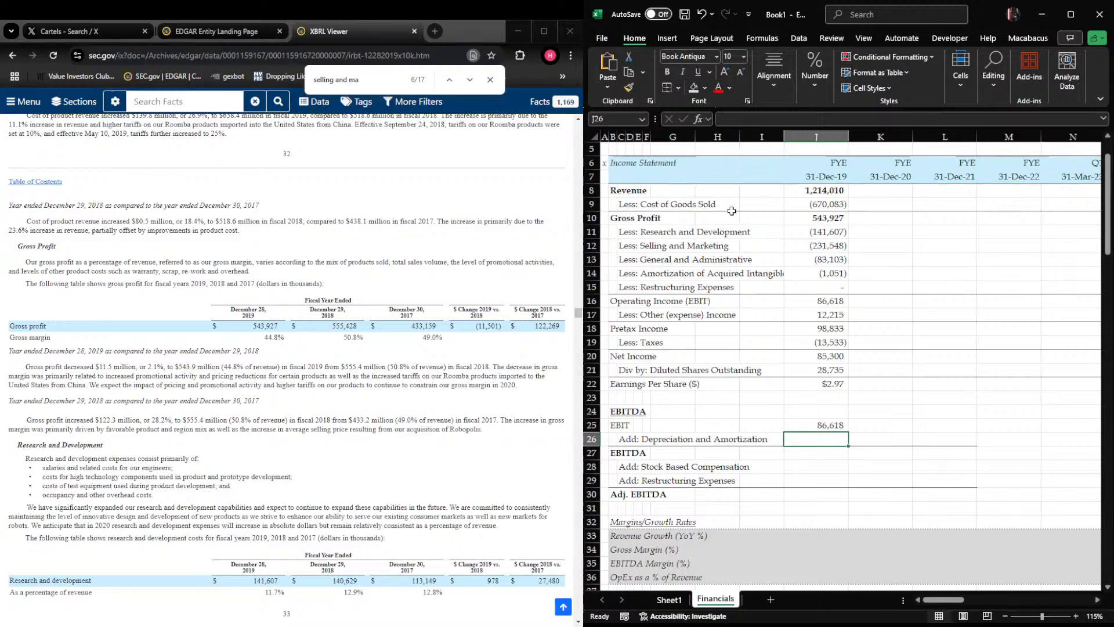
{"action": "scroll", "coordinate": [286, 371], "scroll_direction": "down", "scroll_amount": 20}
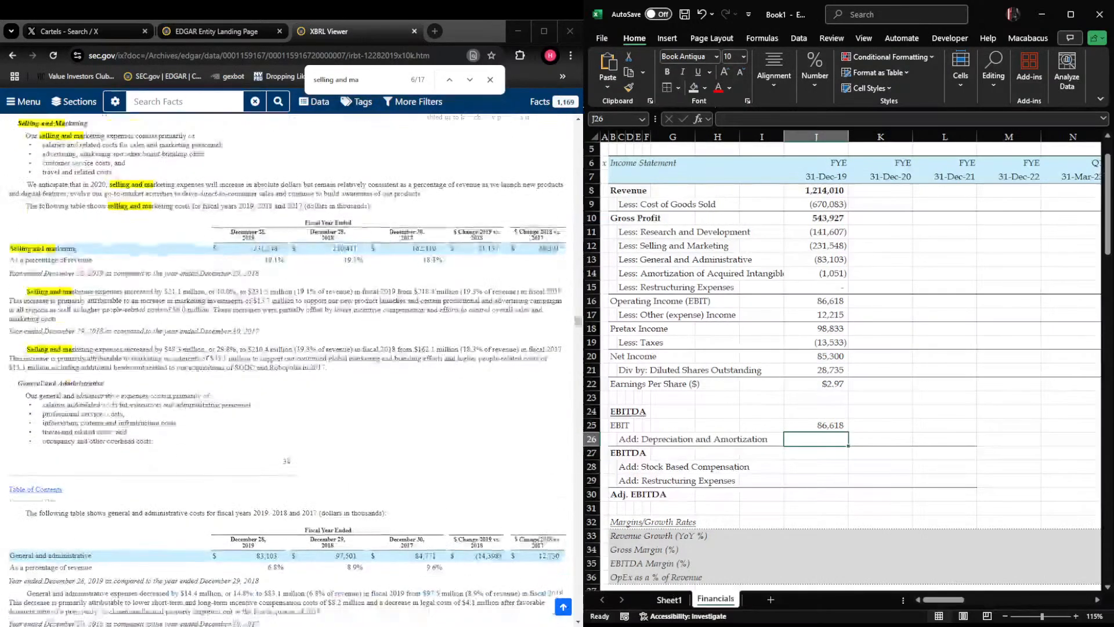
{"action": "scroll", "coordinate": [286, 371], "scroll_direction": "down", "scroll_amount": 20}
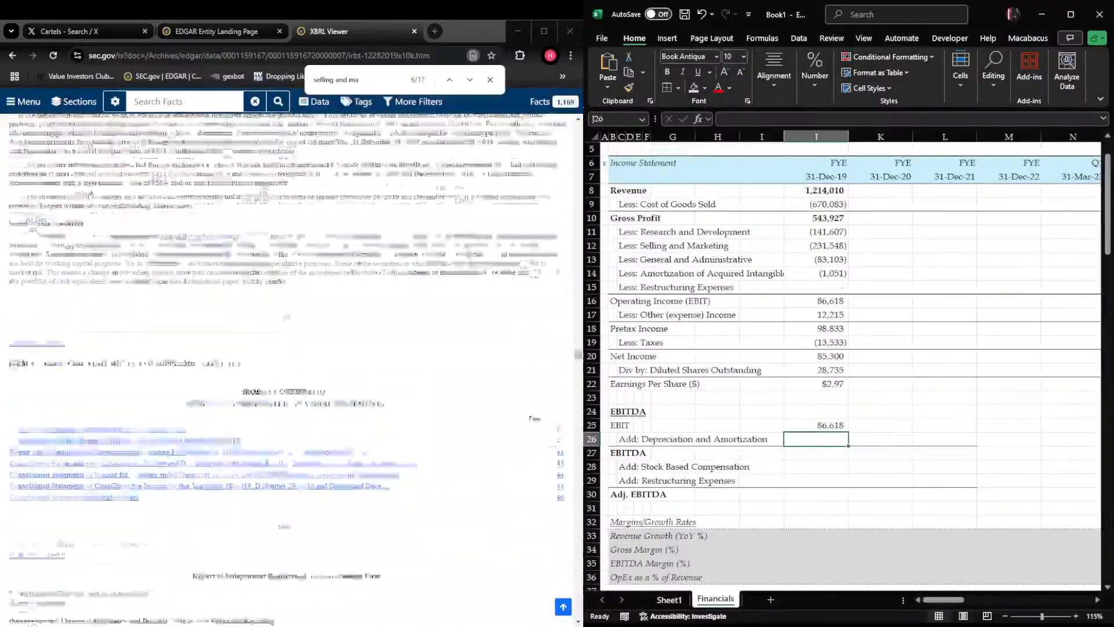
{"action": "scroll", "coordinate": [285, 371], "scroll_direction": "down", "scroll_amount": 5}
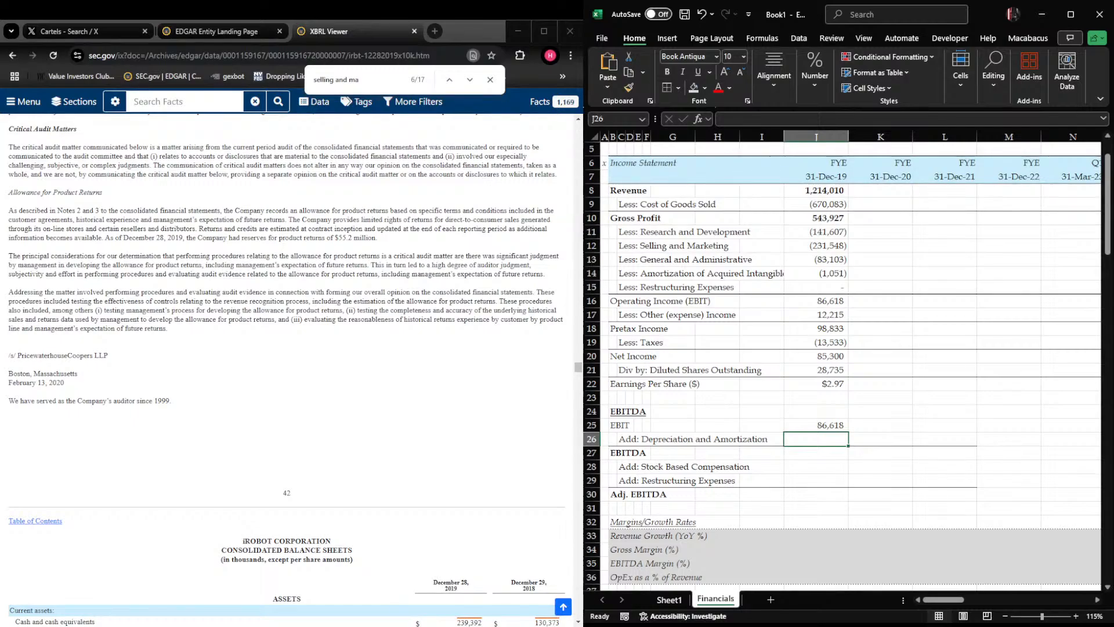
{"action": "scroll", "coordinate": [285, 372], "scroll_direction": "down", "scroll_amount": 13}
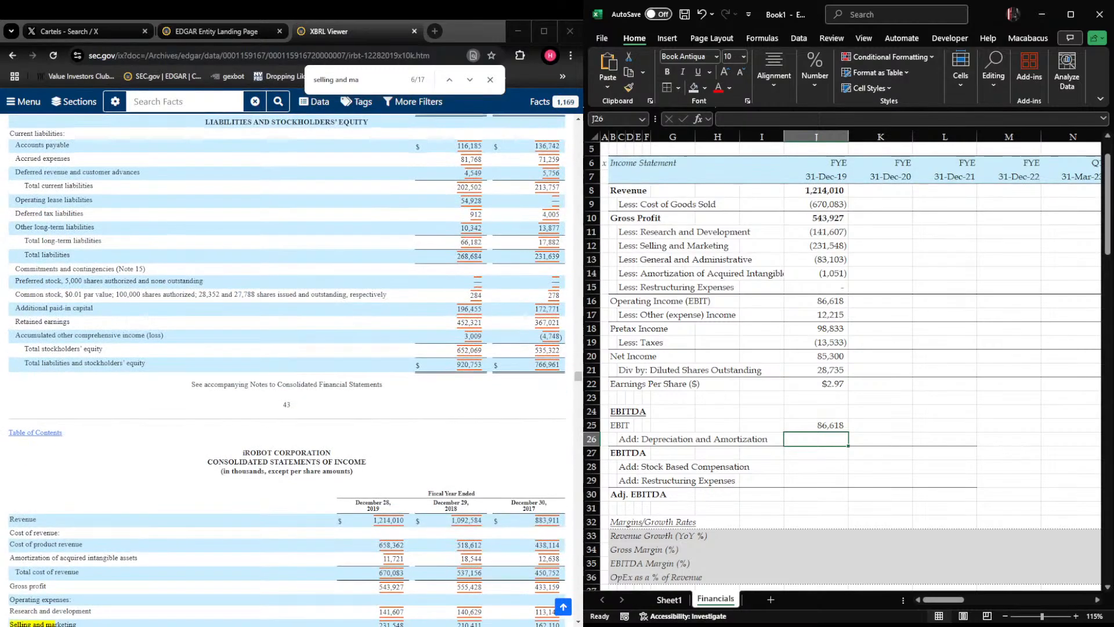
{"action": "scroll", "coordinate": [287, 371], "scroll_direction": "up", "scroll_amount": 4}
{"action": "scroll", "coordinate": [287, 371], "scroll_direction": "down", "scroll_amount": 15}
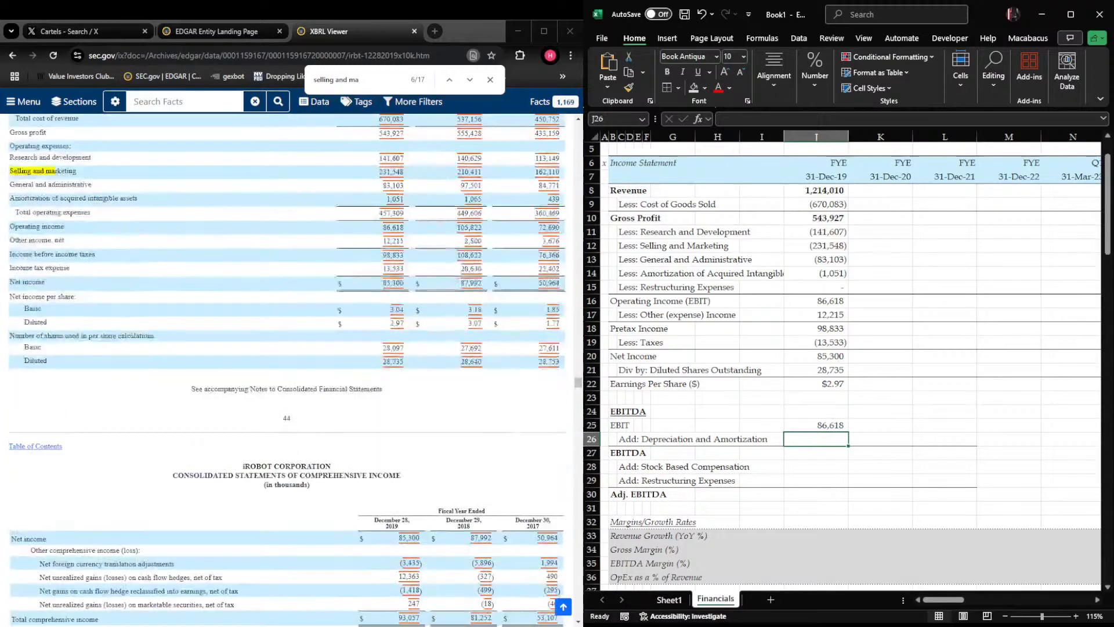
{"action": "scroll", "coordinate": [287, 371], "scroll_direction": "down", "scroll_amount": 3}
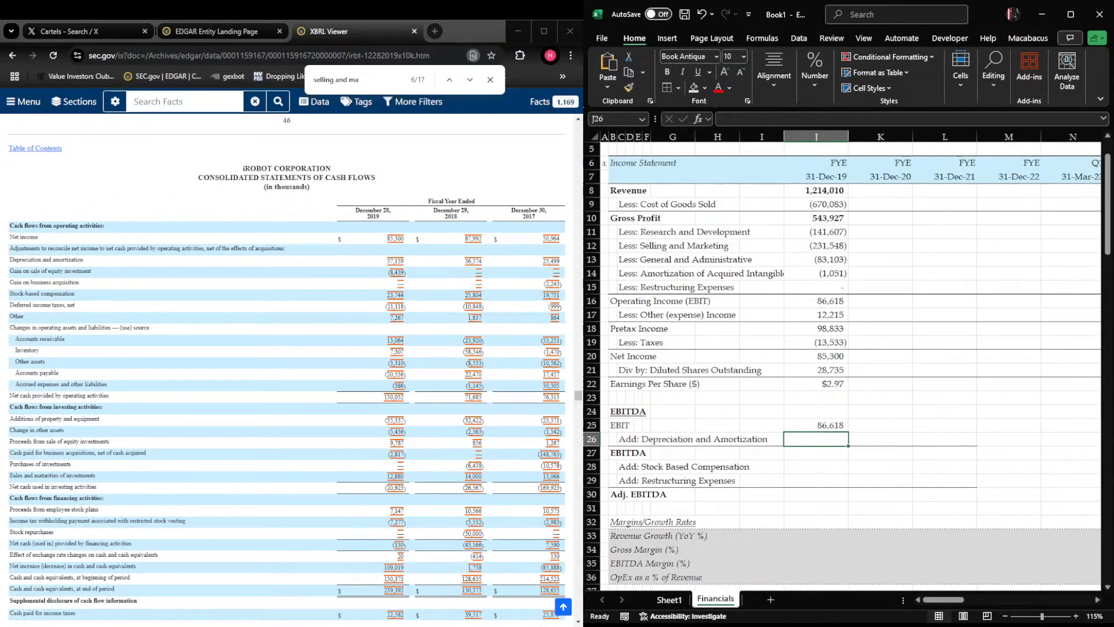
{"action": "left_click", "coordinate": [858, 440]}
{"action": "left_click", "coordinate": [819, 440]}
{"action": "type", "text": "37159"}
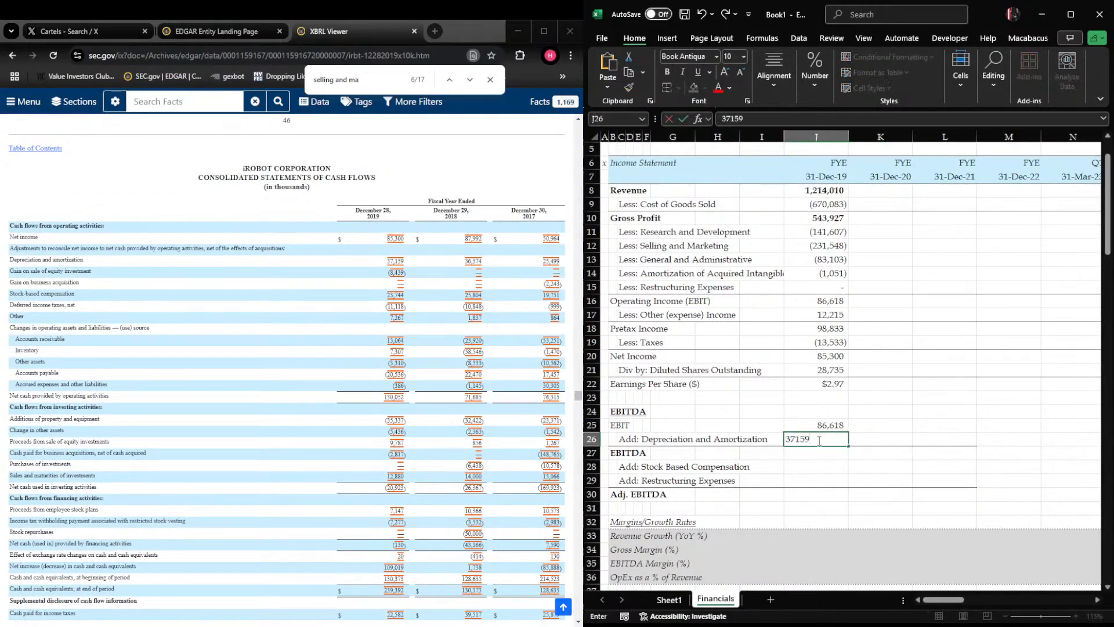
{"action": "key", "text": "ctrl+Return"}
Attach a note to J26 citing page 47 of the 2019 10-K as the source
{"action": "key", "text": "shift+F2"}
{"action": "type", "text": "Page 47, 2019 10-K."}
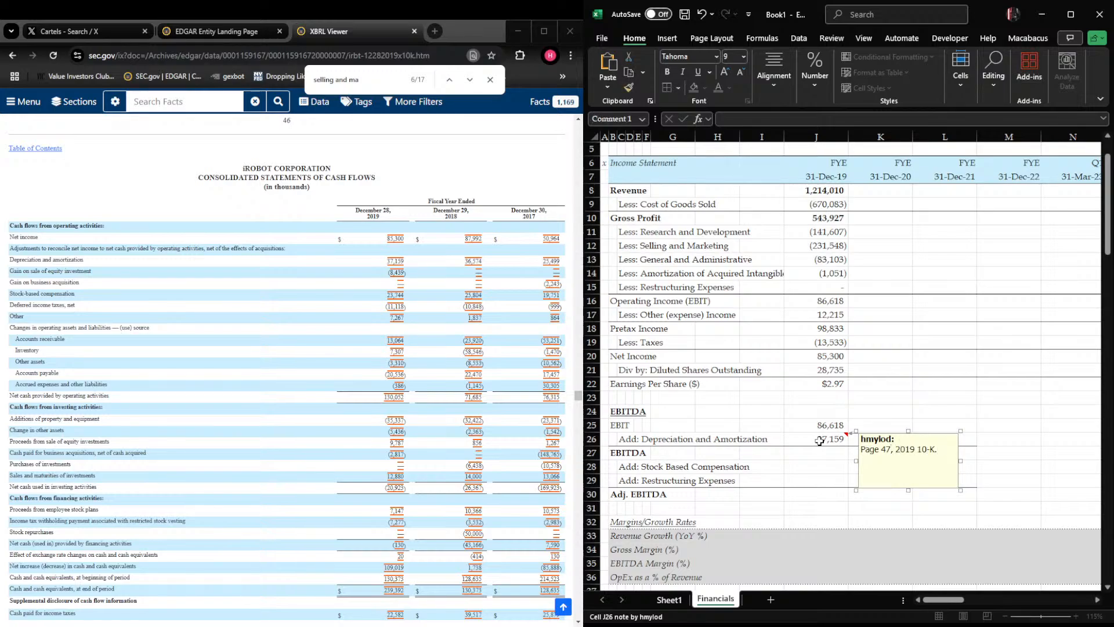
{"action": "left_click", "coordinate": [819, 441]}
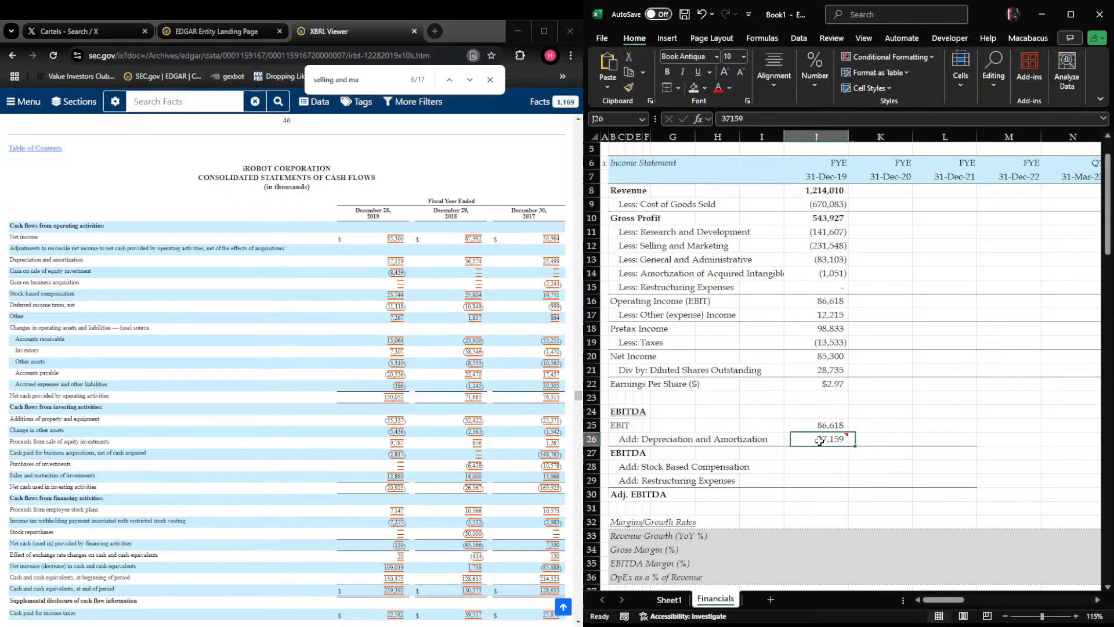
{"action": "key", "text": "Down"}
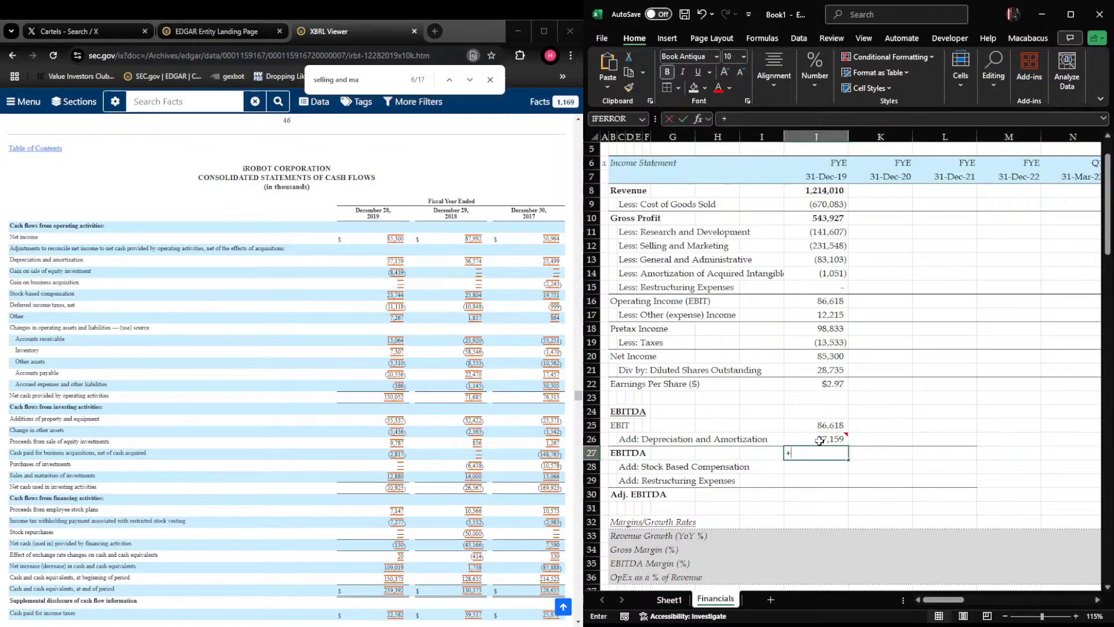
{"action": "type", "text": "+SUM("}
{"action": "key", "text": "Up"}
{"action": "key", "text": "shift+Up"}
{"action": "key", "text": "Up"}
{"action": "key", "text": "Down"}
{"action": "key", "text": "Escape"}
Calculate fiscal 2019 EBITDA in J27 as the SUM of EBIT and depreciation and amortization
{"action": "type", "text": "+sum("}
{"action": "key", "text": "Up"}
{"action": "key", "text": "shift+Up"}
{"action": "key", "text": "Return"}
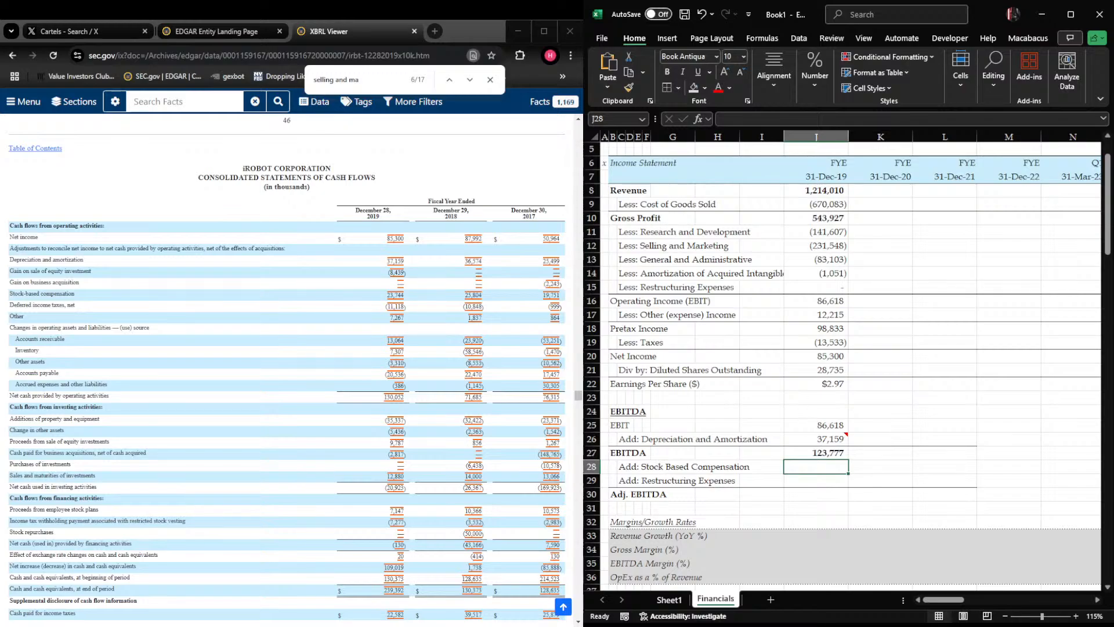
{"action": "scroll", "coordinate": [287, 360], "scroll_direction": "up", "scroll_amount": 1}
{"action": "scroll", "coordinate": [287, 360], "scroll_direction": "up", "scroll_amount": 3}
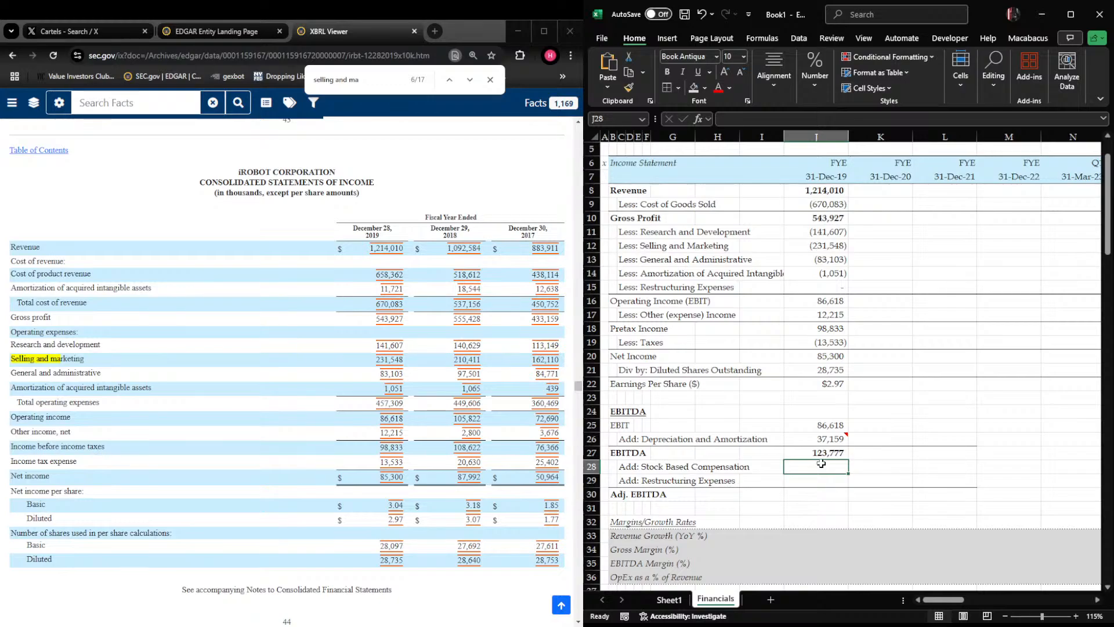
{"action": "type", "text": "23,"}
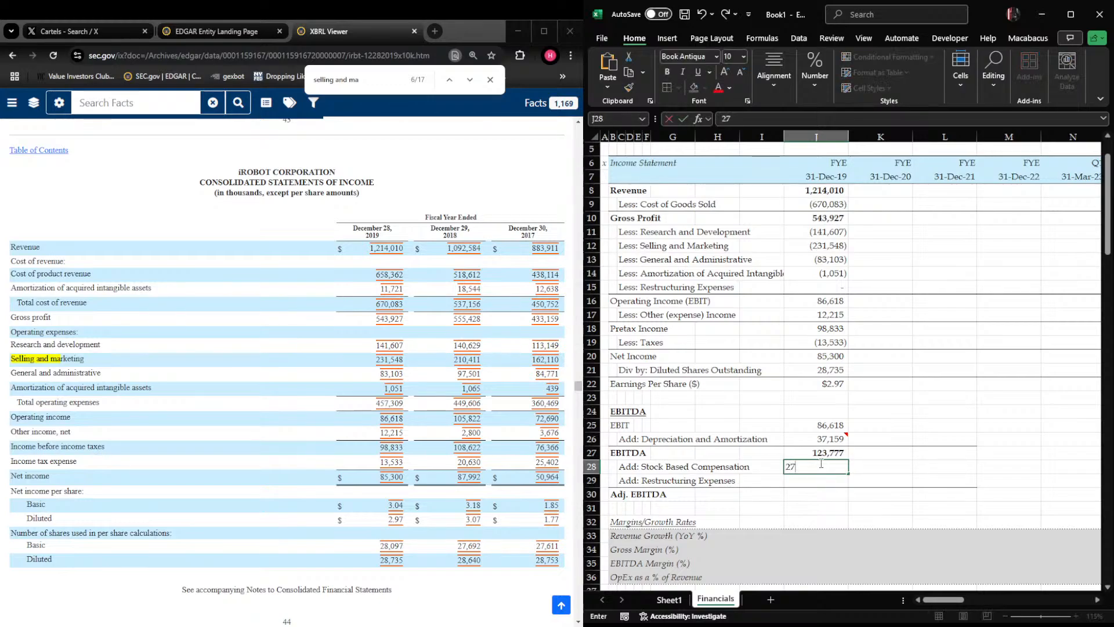
{"action": "type", "text": "7"}
{"action": "key", "text": "Escape"}
Enter the fiscal 2019 stock-based compensation of 23744 in J28 from the filing's cash flow statement
{"action": "scroll", "coordinate": [288, 372], "scroll_direction": "down", "scroll_amount": 15}
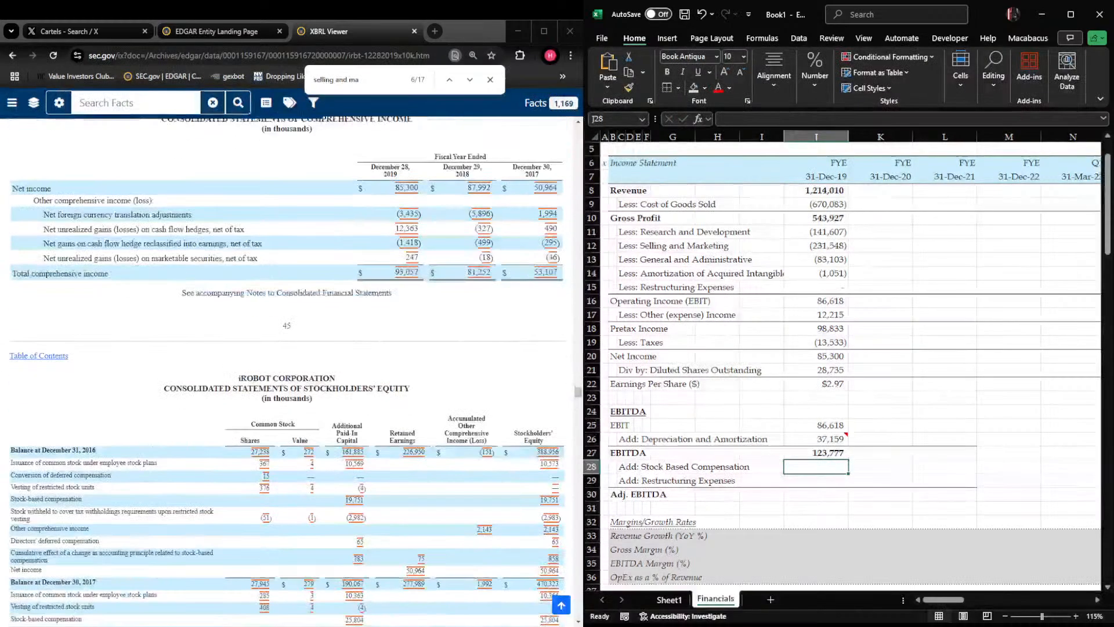
{"action": "scroll", "coordinate": [287, 371], "scroll_direction": "down", "scroll_amount": 5}
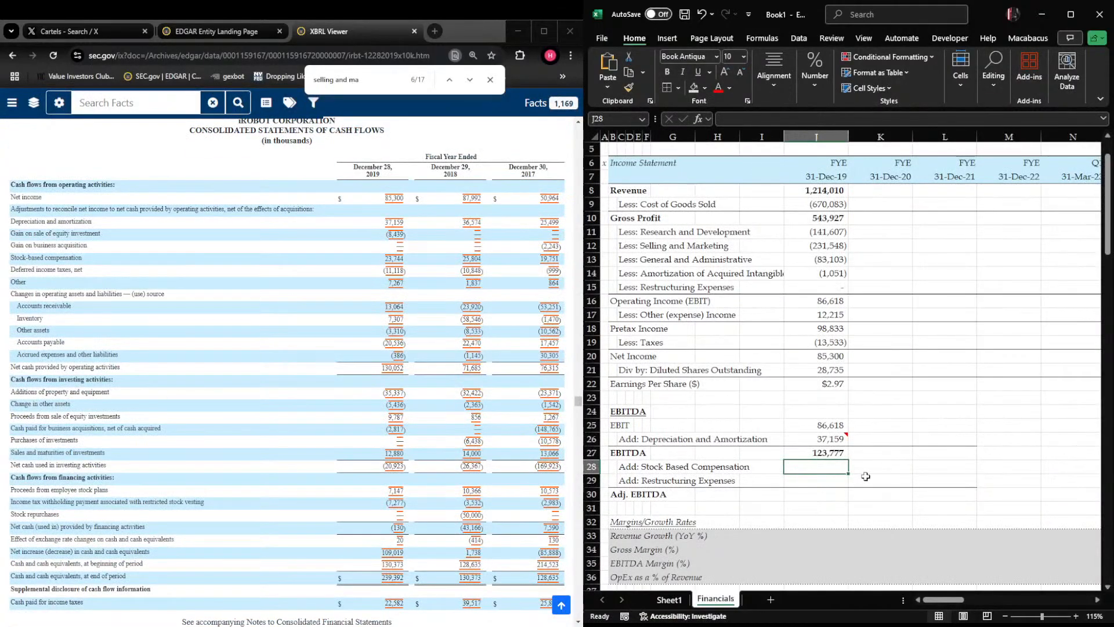
{"action": "type", "text": "23"}
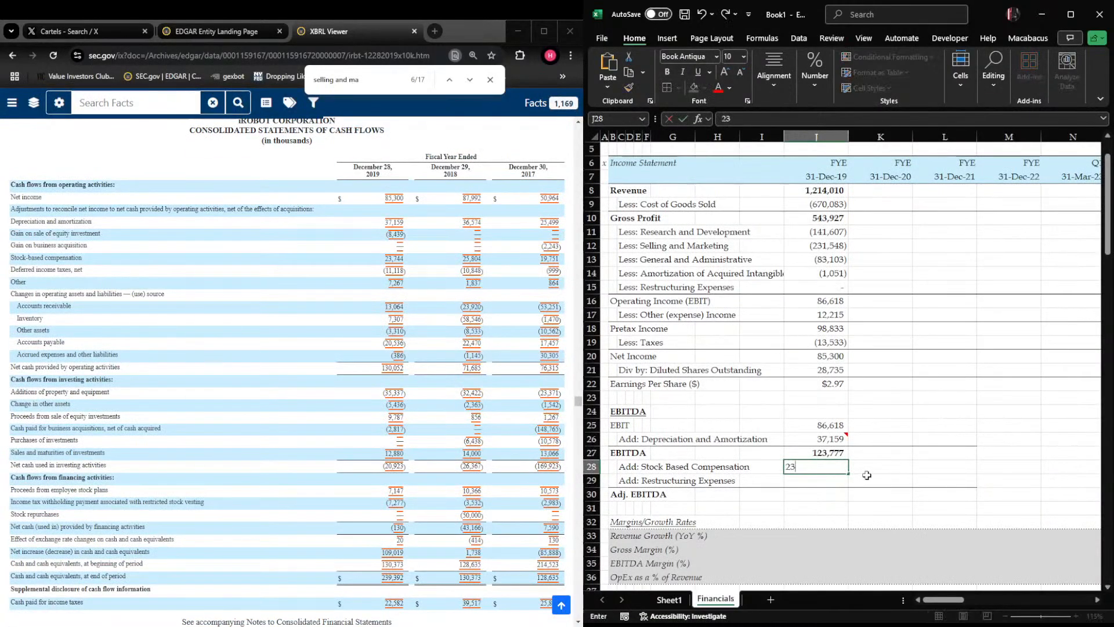
{"action": "key", "text": "Return"}
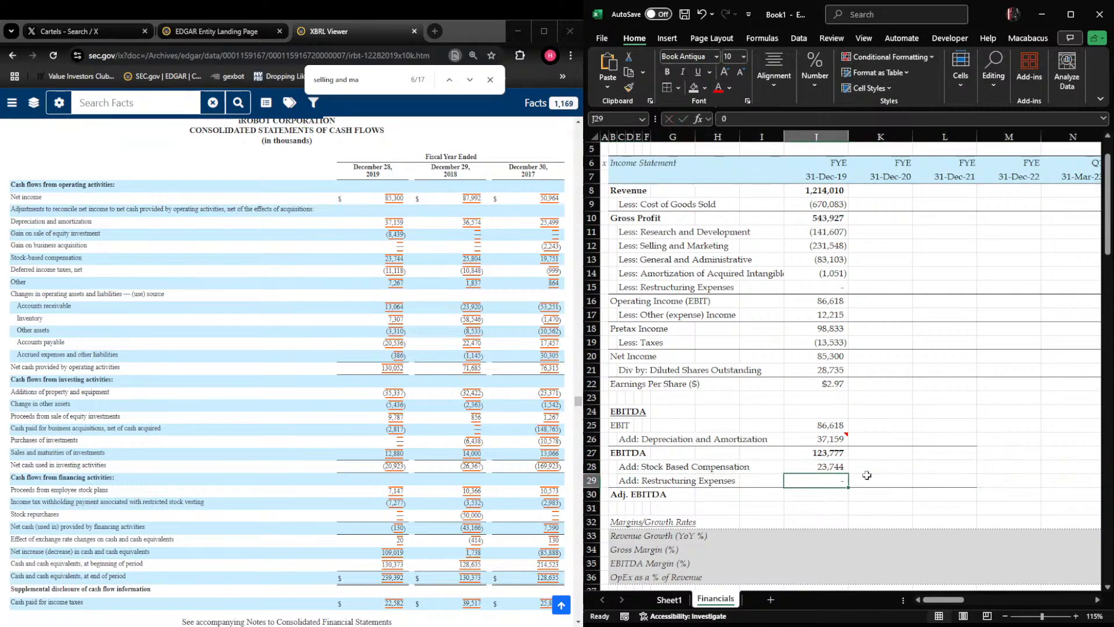
Link the restructuring add-back in J29 to the income statement's restructuring expenses with the sign reversed
{"action": "type", "text": "-"}
{"action": "key", "text": "Up"}
{"action": "key", "text": "Up"}
{"action": "key", "text": "Up"}
{"action": "key", "text": "Up"}
{"action": "key", "text": "Up"}
{"action": "key", "text": "Up"}
{"action": "key", "text": "Up"}
{"action": "key", "text": "Up"}
{"action": "key", "text": "Up"}
{"action": "key", "text": "Up"}
{"action": "key", "text": "Up"}
{"action": "key", "text": "Up"}
{"action": "key", "text": "Up"}
{"action": "key", "text": "Up"}
{"action": "key", "text": "Return"}
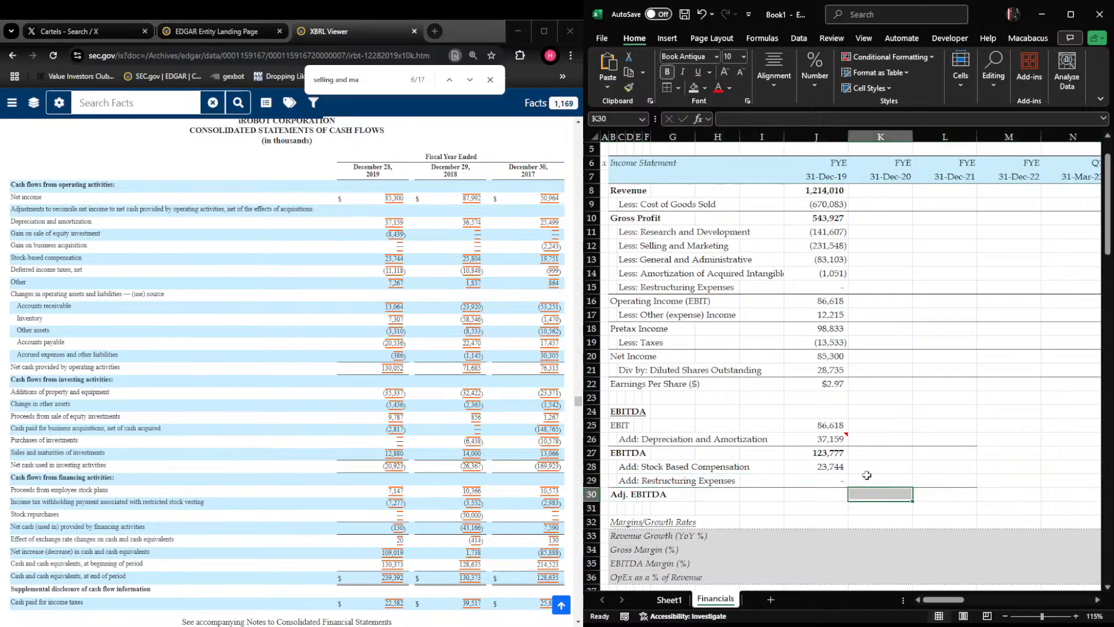
Calculate fiscal 2019 Adj. EBITDA in J30 with the formula +SUM(J27:J29)
{"action": "type", "text": "+SUM("}
{"action": "key", "text": "Up"}
{"action": "key", "text": "shift+Up"}
{"action": "key", "text": "shift+Up"}
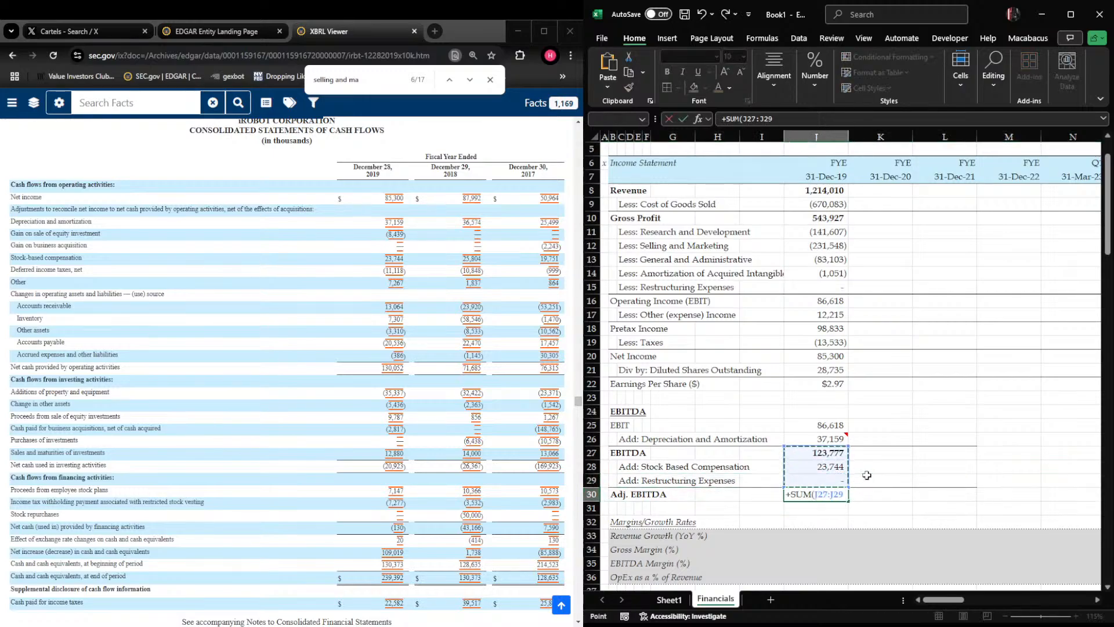
{"action": "key", "text": "Return"}
Enter N/A for the fiscal 2019 revenue growth in J33
{"action": "key", "text": "Down"}
{"action": "key", "text": "Down"}
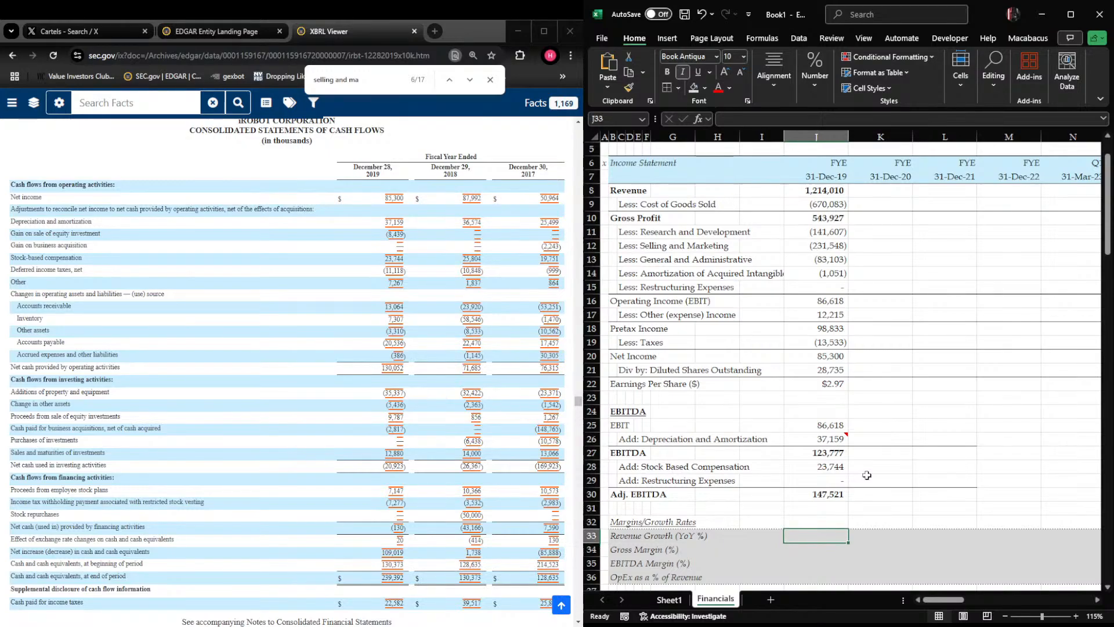
{"action": "type", "text": "N/A"}
{"action": "key", "text": "Return"}
Calculate fiscal 2019 Gross Margin in J34 as gross profit over revenue with +J10/J8, formatted as a two-decimal percentage
{"action": "scroll", "coordinate": [867, 475], "scroll_direction": "down", "scroll_amount": 2}
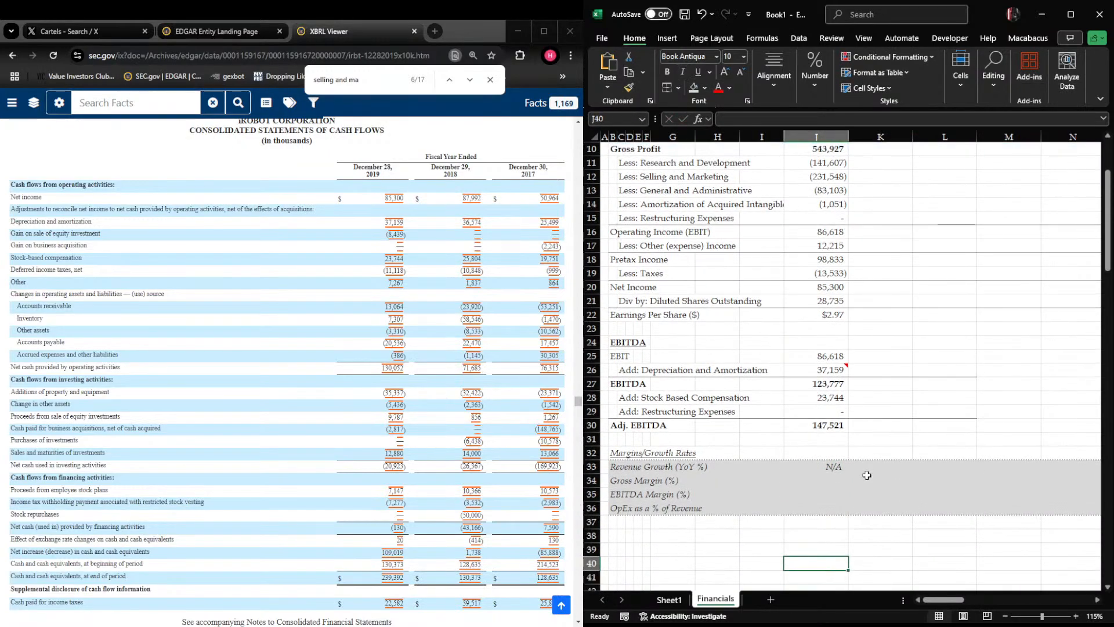
{"action": "type", "text": "+"}
{"action": "key", "text": "Up"}
{"action": "key", "text": "Up"}
{"action": "key", "text": "Up"}
{"action": "key", "text": "Up"}
{"action": "key", "text": "Up"}
{"action": "key", "text": "Up"}
{"action": "key", "text": "Up"}
{"action": "key", "text": "Up"}
{"action": "key", "text": "Up"}
{"action": "key", "text": "Up"}
{"action": "key", "text": "Up"}
{"action": "key", "text": "Up"}
{"action": "key", "text": "Up"}
{"action": "key", "text": "Up"}
{"action": "key", "text": "Up"}
{"action": "key", "text": "Up"}
{"action": "key", "text": "Up"}
{"action": "key", "text": "Up"}
{"action": "key", "text": "Up"}
{"action": "key", "text": "Up"}
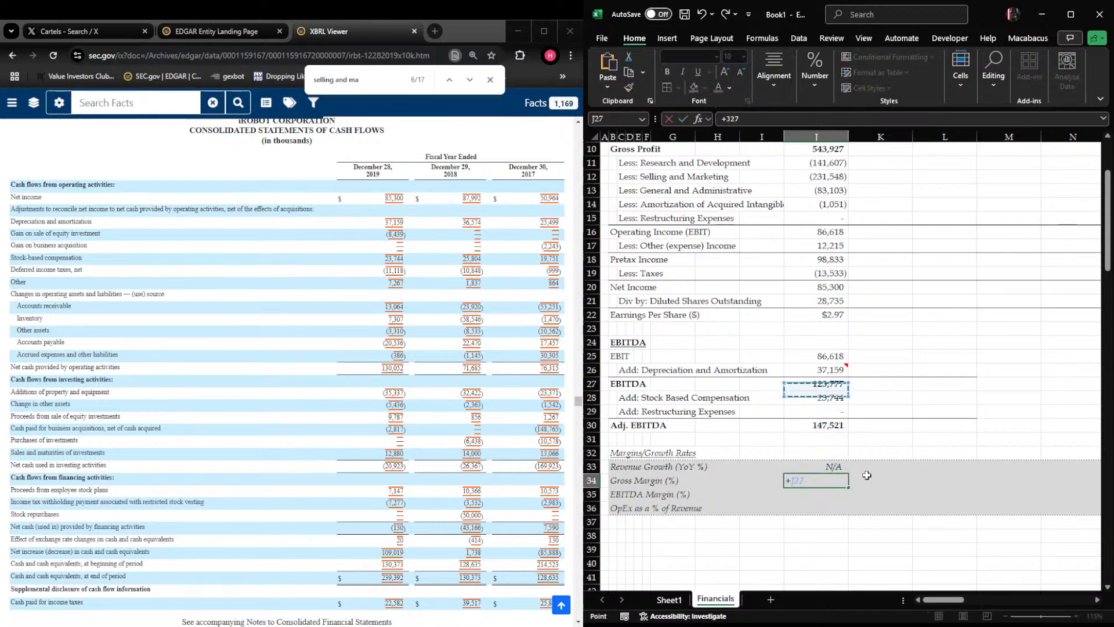
{"action": "type", "text": "/"}
{"action": "key", "text": "Up"}
{"action": "key", "text": "Up"}
{"action": "key", "text": "Up"}
{"action": "key", "text": "Up"}
{"action": "key", "text": "Up"}
{"action": "key", "text": "Up"}
{"action": "key", "text": "Up"}
{"action": "key", "text": "Up"}
{"action": "key", "text": "Up"}
{"action": "key", "text": "Up"}
{"action": "key", "text": "Up"}
{"action": "key", "text": "Up"}
{"action": "key", "text": "Up"}
{"action": "key", "text": "Up"}
{"action": "key", "text": "Up"}
{"action": "key", "text": "Up"}
{"action": "key", "text": "Up"}
{"action": "key", "text": "Up"}
{"action": "key", "text": "Up"}
{"action": "key", "text": "Up"}
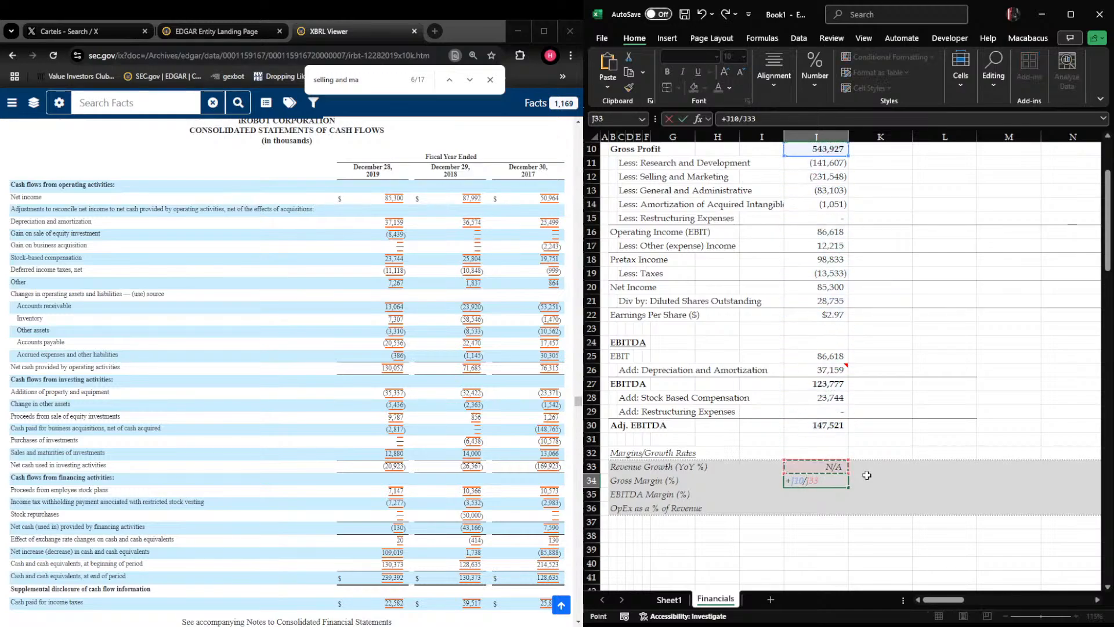
{"action": "key", "text": "Down"}
{"action": "key", "text": "Down"}
{"action": "key", "text": "Down"}
{"action": "key", "text": "Down"}
{"action": "key", "text": "Down"}
{"action": "key", "text": "Down"}
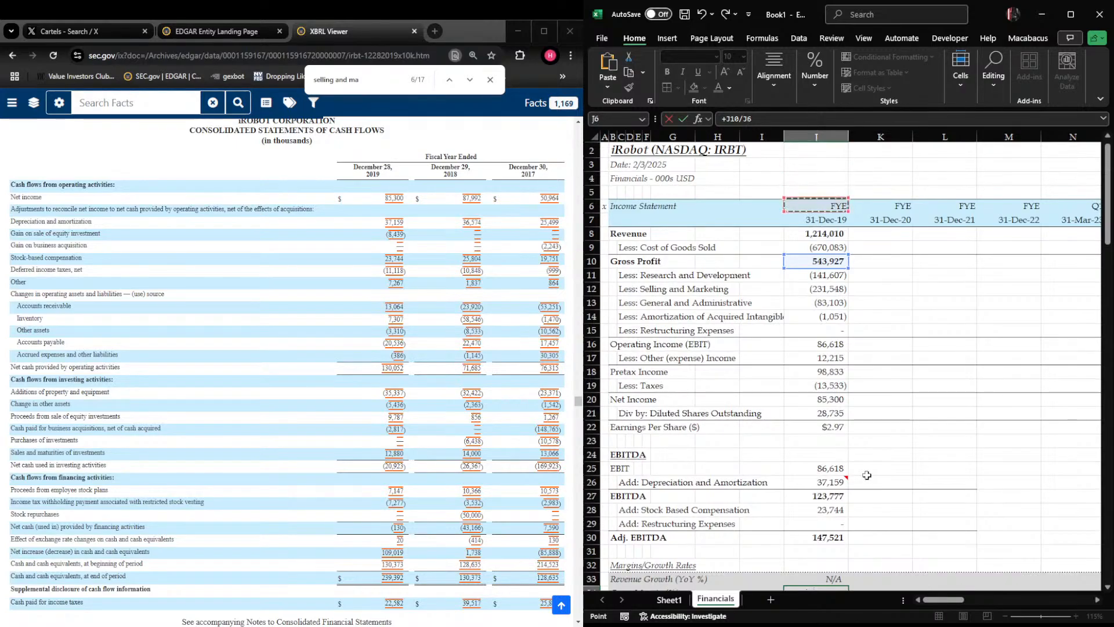
{"action": "key", "text": "Return"}
{"action": "key", "text": "Up"}
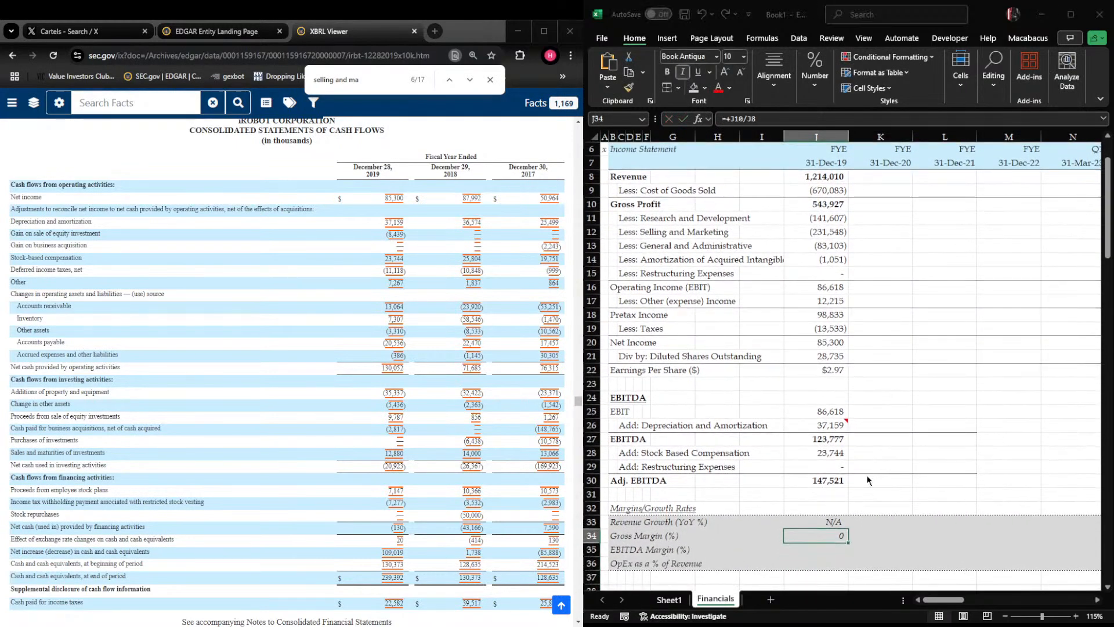
{"action": "key", "text": "Return"}
{"action": "key", "text": "Down"}
Calculate fiscal 2019 EBITDA Margin in J35 as Adj. EBITDA over revenue with +J30/J8, formatted as a two-decimal percentage
{"action": "type", "text": "+"}
{"action": "key", "text": "Up"}
{"action": "key", "text": "Up"}
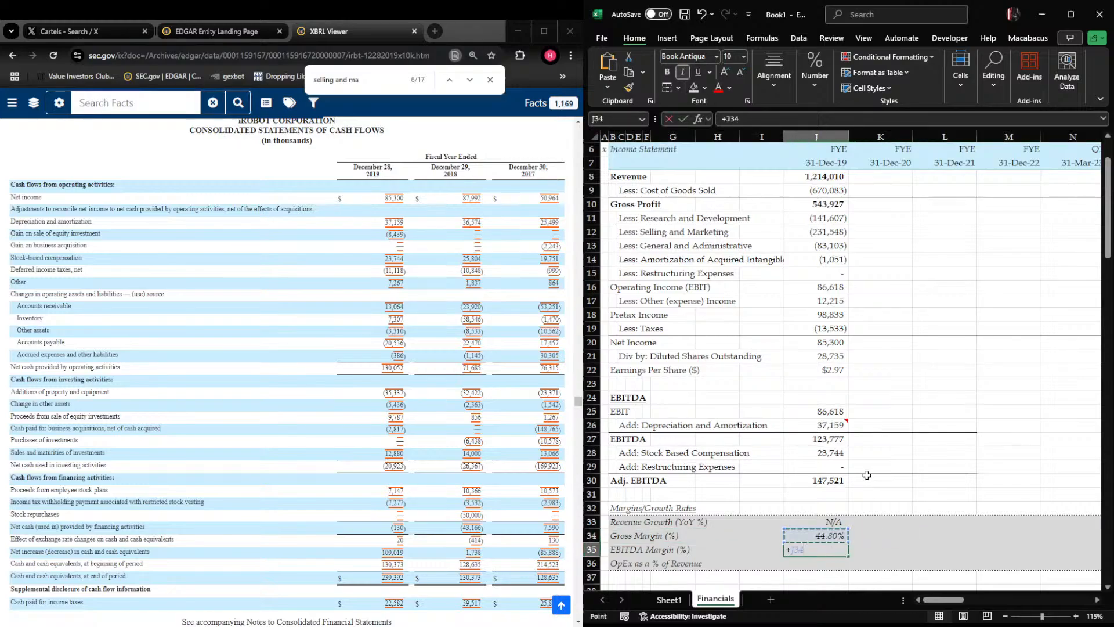
{"action": "key", "text": "Up"}
{"action": "key", "text": "Up"}
{"action": "key", "text": "Up"}
{"action": "type", "text": "/"}
{"action": "key", "text": "Up"}
{"action": "key", "text": "Up"}
{"action": "key", "text": "Up"}
{"action": "key", "text": "Up"}
{"action": "key", "text": "Up"}
{"action": "key", "text": "Up"}
{"action": "key", "text": "Up"}
{"action": "key", "text": "Up"}
{"action": "key", "text": "Up"}
{"action": "key", "text": "Up"}
{"action": "key", "text": "Up"}
{"action": "key", "text": "Up"}
{"action": "key", "text": "Up"}
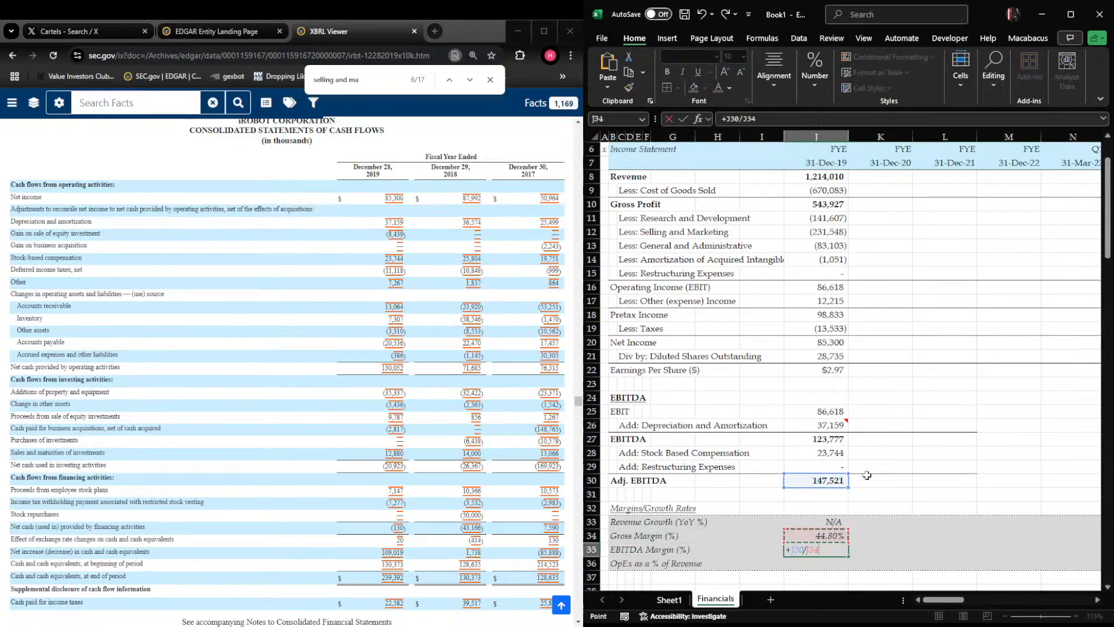
{"action": "key", "text": "Up"}
{"action": "key", "text": "Up"}
{"action": "key", "text": "Up"}
{"action": "key", "text": "Up"}
{"action": "key", "text": "Up"}
{"action": "key", "text": "Up"}
{"action": "key", "text": "Up"}
{"action": "key", "text": "Up"}
{"action": "key", "text": "Up"}
{"action": "key", "text": "Up"}
{"action": "key", "text": "Up"}
{"action": "key", "text": "Up"}
{"action": "key", "text": "Up"}
{"action": "key", "text": "ctrl+Return"}
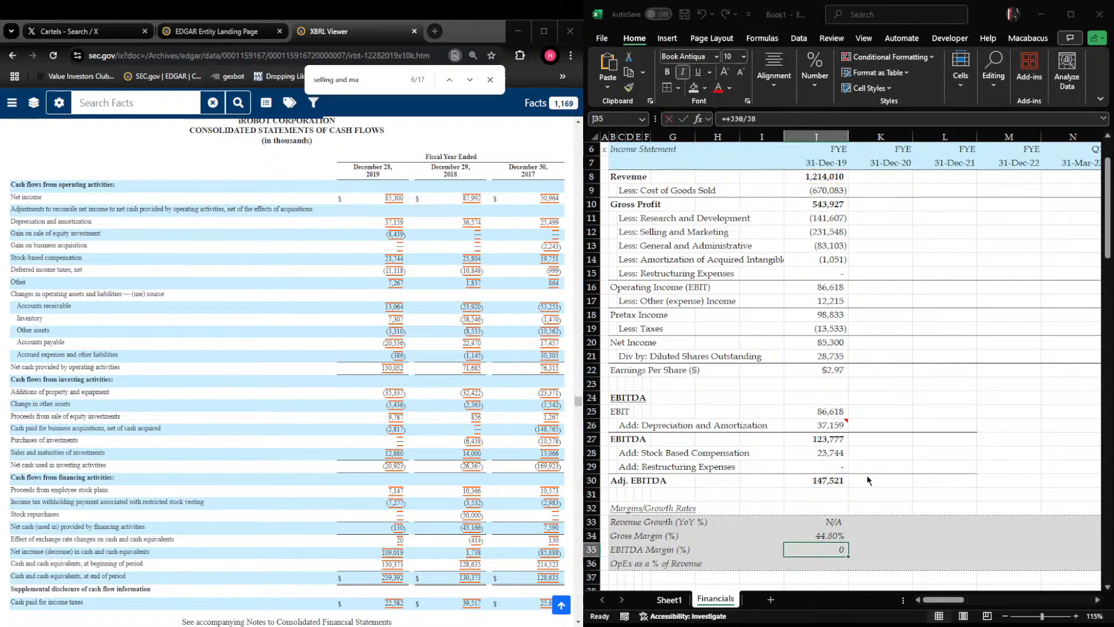
{"action": "left_click", "coordinate": [867, 481]}
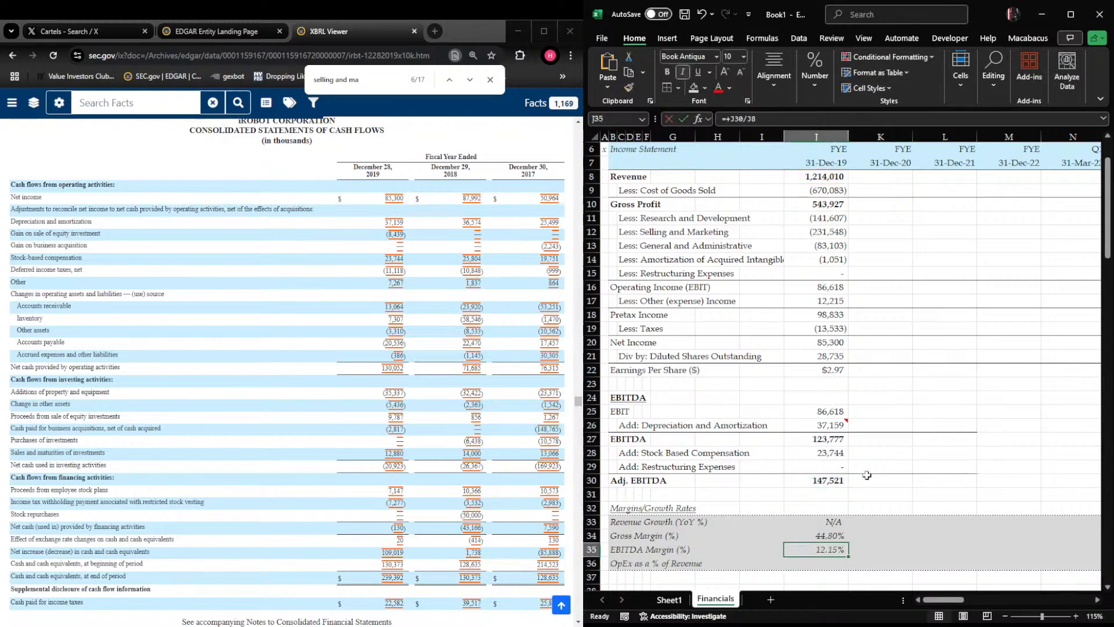
Calculate fiscal 2019 OpEx as a % of Revenue in J36 with -SUM(J11:J13)/J8, formatted as a two-decimal percentage
{"action": "key", "text": "Down"}
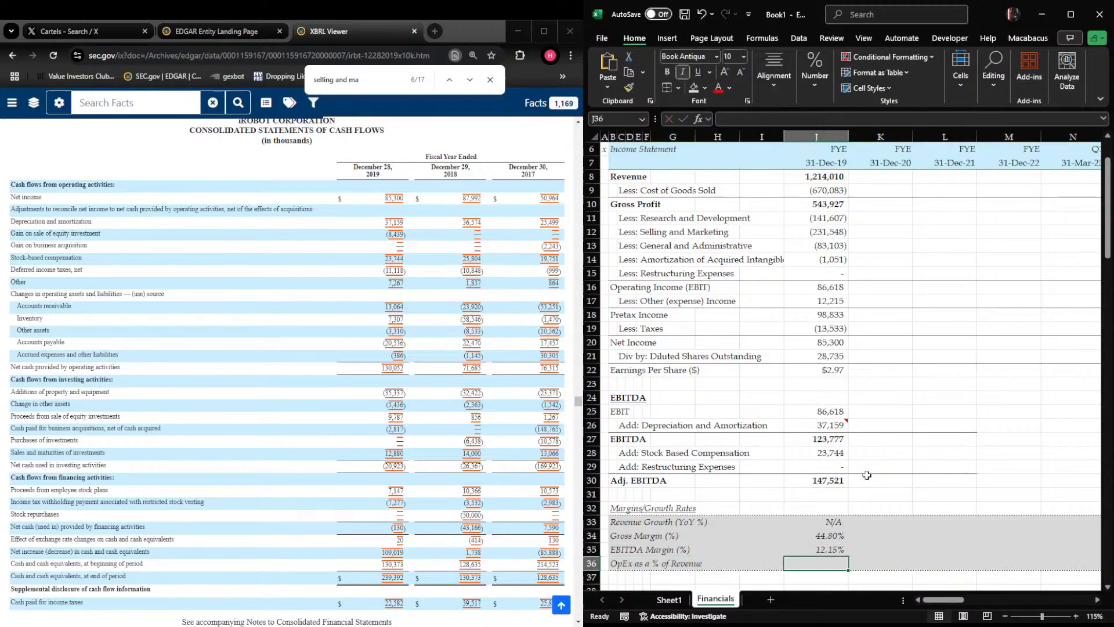
{"action": "type", "text": "+sum"}
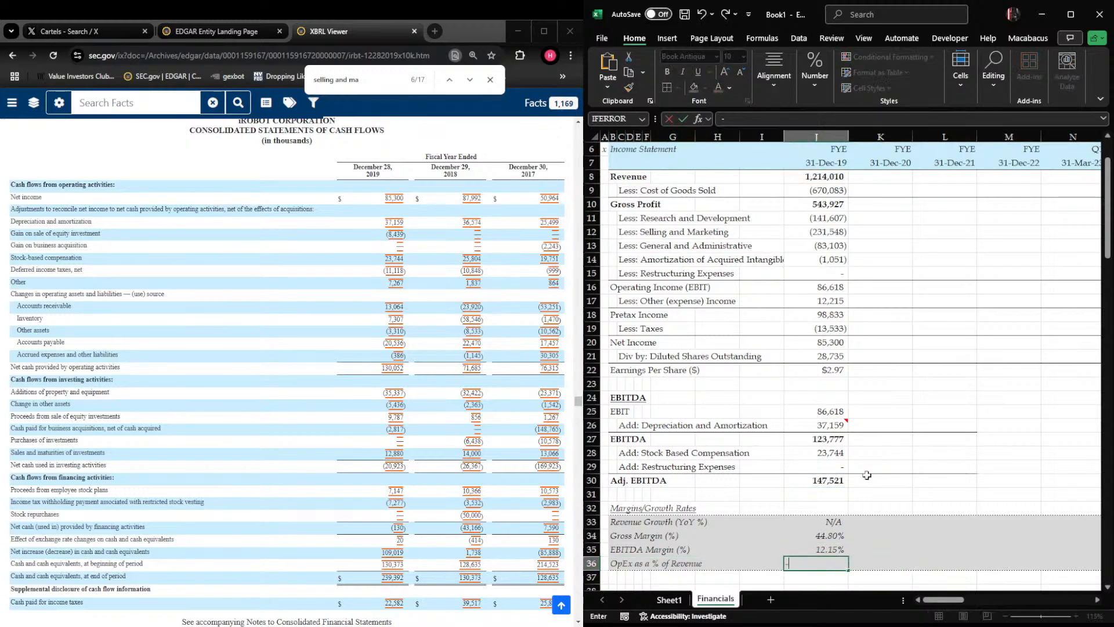
{"action": "key", "text": "Tab"}
{"action": "key", "text": "Up"}
{"action": "key", "text": "Up"}
{"action": "key", "text": "Up"}
{"action": "key", "text": "Up"}
{"action": "key", "text": "Up"}
{"action": "key", "text": "Up"}
{"action": "key", "text": "Up"}
{"action": "key", "text": "Up"}
{"action": "key", "text": "Up"}
{"action": "key", "text": "Up"}
{"action": "key", "text": "Up"}
{"action": "key", "text": "Up"}
{"action": "key", "text": "Up"}
{"action": "key", "text": "Up"}
{"action": "key", "text": "Up"}
{"action": "key", "text": "Up"}
{"action": "key", "text": "Up"}
{"action": "key", "text": "Up"}
{"action": "key", "text": "Up"}
{"action": "key", "text": "Up"}
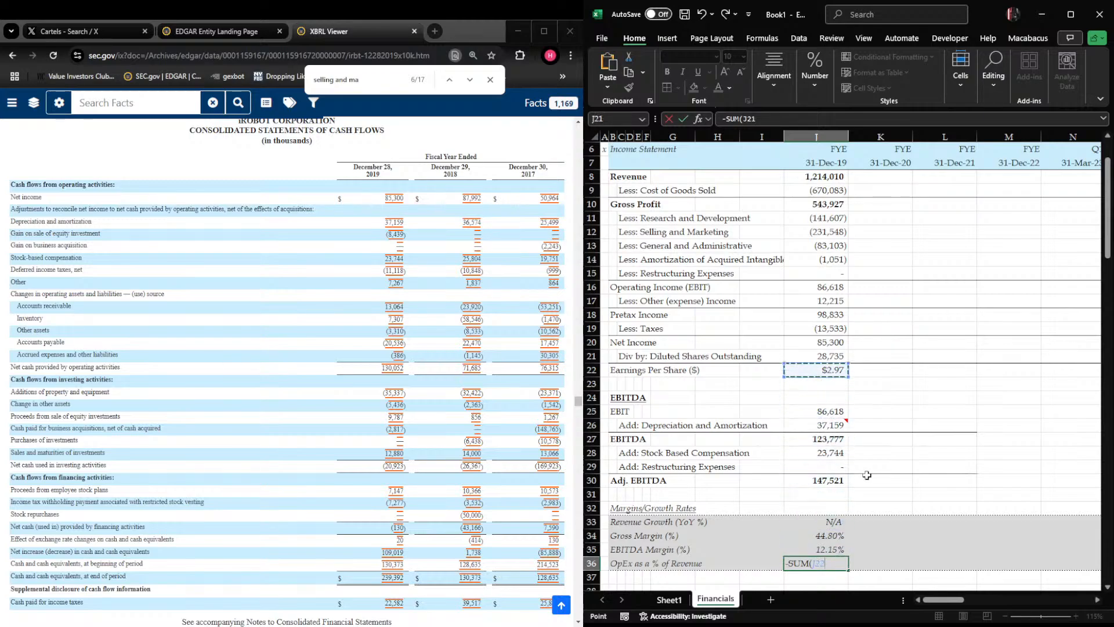
{"action": "key", "text": "shift+Up"}
{"action": "key", "text": "shift+Up"}
{"action": "type", "text": ")"}
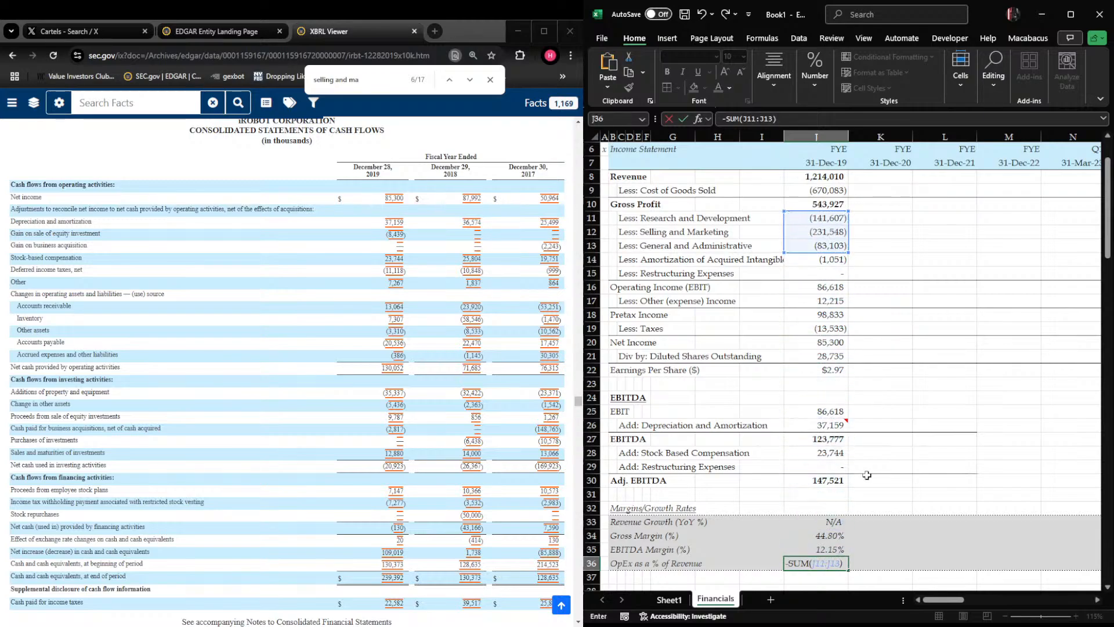
{"action": "type", "text": "/"}
{"action": "key", "text": "Up"}
{"action": "key", "text": "Up"}
{"action": "key", "text": "Up"}
{"action": "key", "text": "Up"}
{"action": "key", "text": "Up"}
{"action": "key", "text": "Up"}
{"action": "key", "text": "Up"}
{"action": "key", "text": "Up"}
{"action": "key", "text": "Up"}
{"action": "key", "text": "Up"}
{"action": "key", "text": "Up"}
{"action": "key", "text": "Up"}
{"action": "key", "text": "Up"}
{"action": "key", "text": "Up"}
{"action": "key", "text": "Up"}
{"action": "key", "text": "Up"}
{"action": "key", "text": "Up"}
{"action": "key", "text": "Up"}
{"action": "key", "text": "Up"}
{"action": "key", "text": "Up"}
{"action": "key", "text": "Return"}
{"action": "key", "text": "Up"}
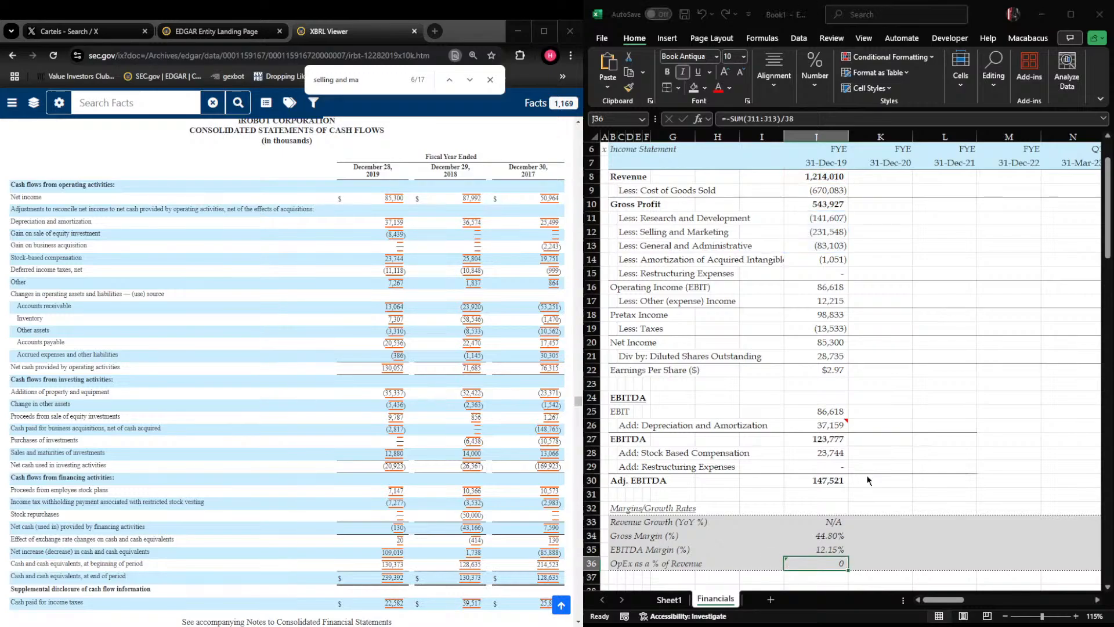
{"action": "key", "text": "Return"}
{"action": "key", "text": "Right"}
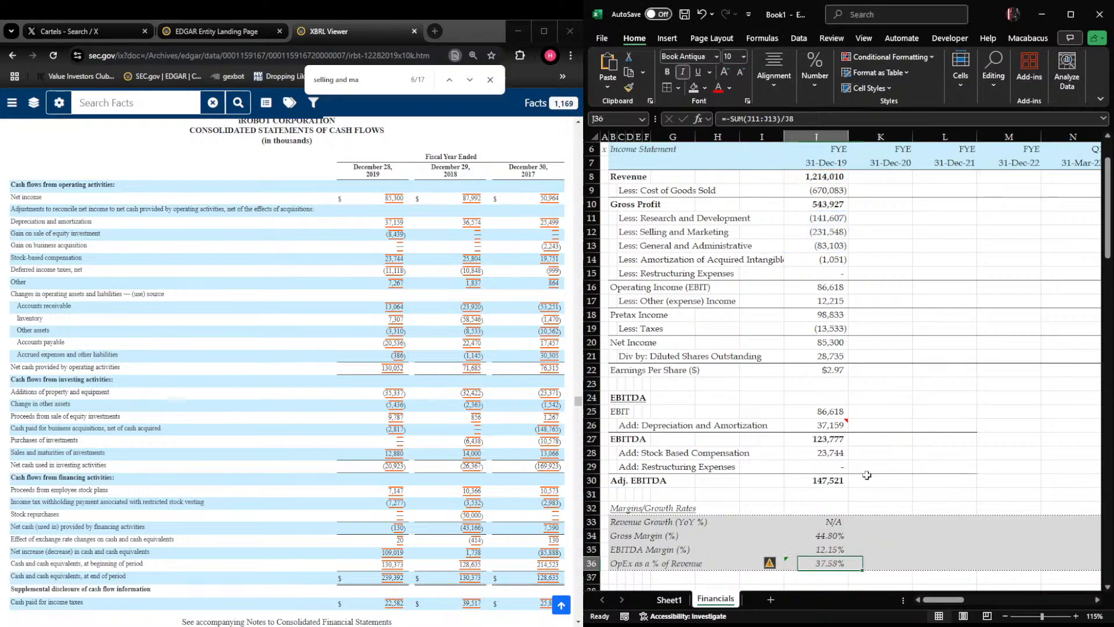
Fill the fiscal 2019 margin and growth cells J33:J36 rightward across the following period columns through column R
{"action": "key", "text": "Left"}
{"action": "key", "text": "shift+space"}
{"action": "key", "text": "Up"}
{"action": "key", "text": "Down"}
{"action": "key", "text": "shift+Up"}
{"action": "key", "text": "shift+Up"}
{"action": "key", "text": "shift+Up"}
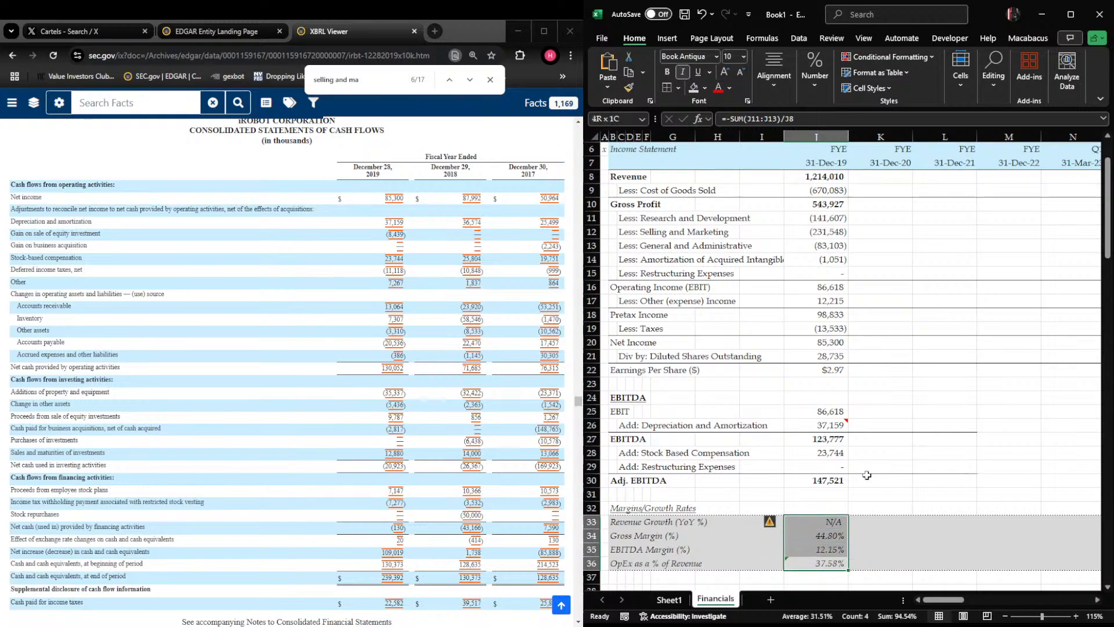
{"action": "key", "text": "shift+Right"}
{"action": "key", "text": "shift+Right"}
{"action": "key", "text": "shift+Right"}
{"action": "key", "text": "shift+Right"}
{"action": "key", "text": "shift+Right"}
{"action": "key", "text": "shift+Right"}
{"action": "key", "text": "shift+Right"}
{"action": "key", "text": "shift+Right"}
{"action": "key", "text": "shift+Left"}
{"action": "key", "text": "shift+Right"}
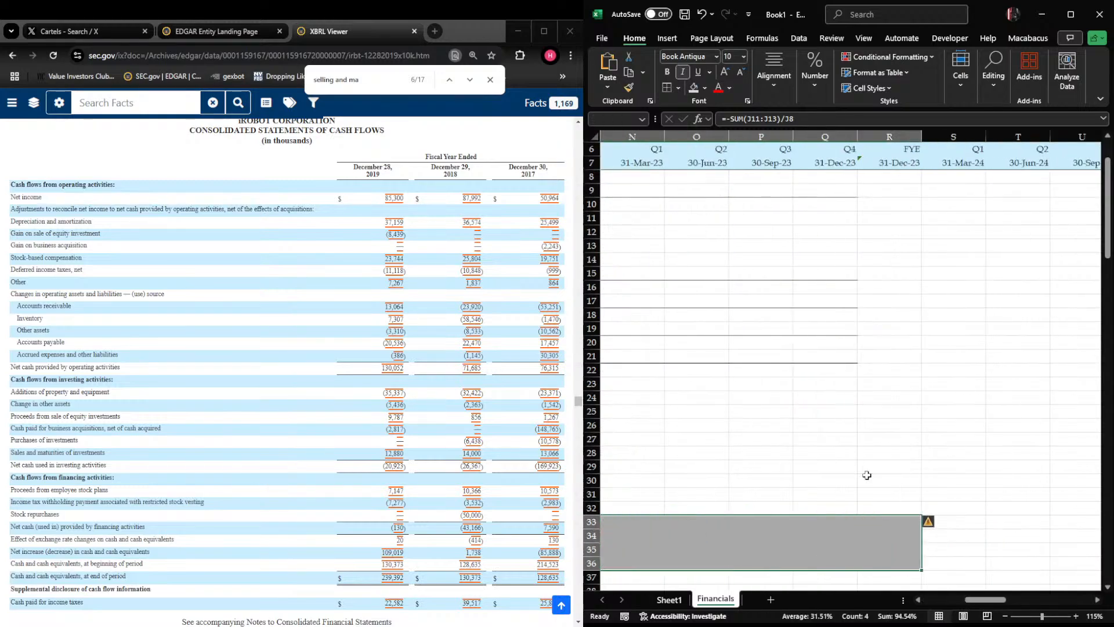
{"action": "key", "text": "ctrl+r"}
{"action": "key", "text": "Left"}
{"action": "key", "text": "Left"}
{"action": "key", "text": "Left"}
{"action": "key", "text": "Left"}
{"action": "key", "text": "Left"}
{"action": "key", "text": "Left"}
{"action": "key", "text": "Left"}
{"action": "key", "text": "Left"}
{"action": "key", "text": "Right"}
{"action": "key", "text": "Right"}
{"action": "key", "text": "Right"}
{"action": "key", "text": "Right"}
{"action": "key", "text": "Right"}
Clear the copied N/A entries from the Revenue Growth row, starting at K33
{"action": "key", "text": "Right"}
{"action": "key", "text": "Right"}
{"action": "key", "text": "Right"}
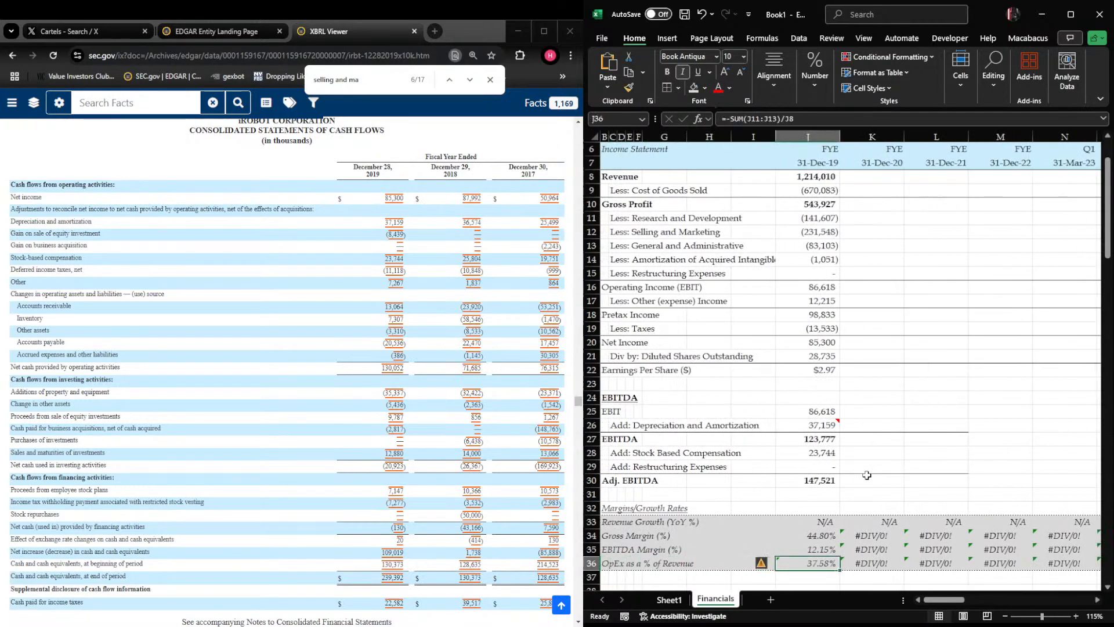
{"action": "key", "text": "Right"}
{"action": "key", "text": "Up"}
{"action": "key", "text": "Up"}
Fill the Adj. EBITDA formula in J30 and the restructuring add-back in J29 rightward through column L
{"action": "key", "text": "Up"}
{"action": "key", "text": "ctrl+shift+Right"}
{"action": "key", "text": "Delete"}
{"action": "key", "text": "Left"}
{"action": "key", "text": "Right"}
{"action": "key", "text": "Right"}
{"action": "key", "text": "Left"}
{"action": "key", "text": "Up"}
{"action": "key", "text": "Left"}
{"action": "key", "text": "Up"}
{"action": "key", "text": "Up"}
{"action": "key", "text": "shift+Right"}
{"action": "key", "text": "shift+Right"}
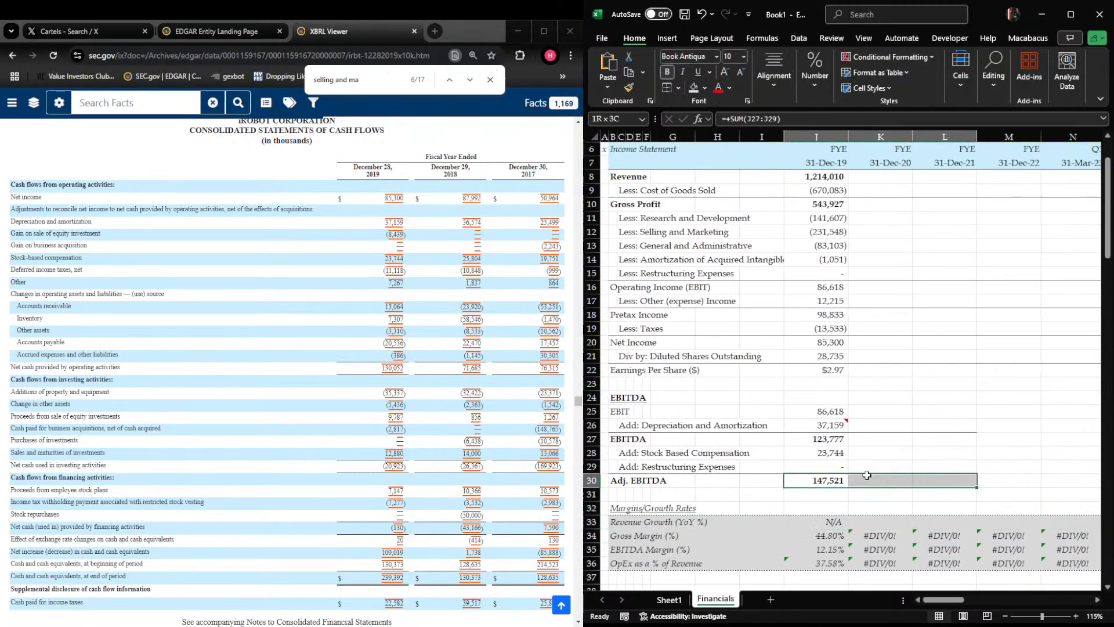
{"action": "key", "text": "ctrl+r"}
{"action": "key", "text": "Up"}
Fill the EBITDA formula in J27 rightward through column L
{"action": "key", "text": "Up"}
{"action": "key", "text": "Down"}
{"action": "key", "text": "shift+Right"}
{"action": "key", "text": "shift+Right"}
{"action": "key", "text": "ctrl+r"}
{"action": "key", "text": "Up"}
{"action": "key", "text": "Right"}
{"action": "key", "text": "Left"}
Fill the Earnings Per Share formula in J22 rightward through column N
{"action": "key", "text": "Up"}
{"action": "key", "text": "shift+Right"}
{"action": "key", "text": "shift+Right"}
{"action": "key", "text": "ctrl+r"}
Fill the Net Income formula in J20 rightward through column N
{"action": "key", "text": "Up"}
{"action": "key", "text": "Up"}
Fill the Pretax Income formula in J18 rightward through column N
{"action": "key", "text": "Up"}
{"action": "key", "text": "Up"}
{"action": "key", "text": "Up"}
{"action": "key", "text": "shift+Right"}
{"action": "key", "text": "shift+Right"}
{"action": "key", "text": "shift+Right"}
{"action": "key", "text": "shift+Right"}
{"action": "key", "text": "ctrl+r"}
{"action": "key", "text": "Up"}
{"action": "key", "text": "Up"}
{"action": "key", "text": "shift+Right"}
{"action": "key", "text": "shift+Right"}
{"action": "key", "text": "shift+Right"}
{"action": "key", "text": "shift+Right"}
{"action": "key", "text": "ctrl+r"}
Fill the Operating Income (EBIT) formula in J16 rightward through column N
{"action": "key", "text": "Up"}
{"action": "key", "text": "Up"}
{"action": "key", "text": "shift+Right"}
Fill the Gross Profit formula in J10 rightward through column N and select the fiscal 2020 revenue cell K8
{"action": "key", "text": "shift+Right"}
{"action": "key", "text": "shift+Right"}
{"action": "key", "text": "shift+Right"}
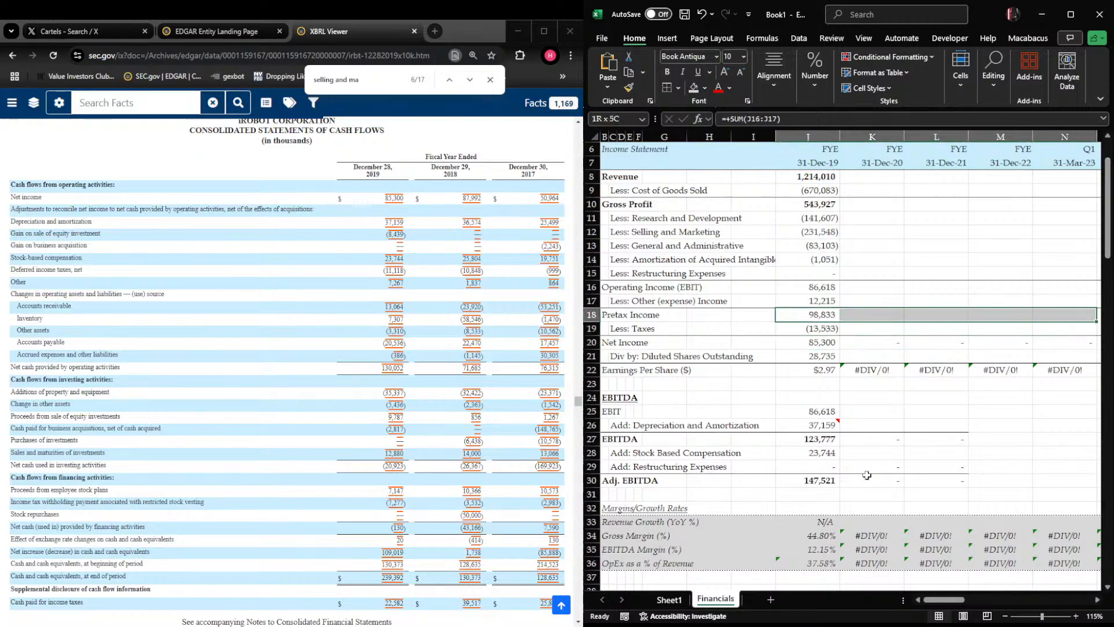
{"action": "key", "text": "ctrl+r"}
{"action": "key", "text": "Up"}
{"action": "key", "text": "Up"}
{"action": "key", "text": "shift+Right"}
{"action": "key", "text": "shift+Right"}
{"action": "key", "text": "shift+Right"}
{"action": "key", "text": "shift+Right"}
{"action": "key", "text": "ctrl+r"}
{"action": "key", "text": "Up"}
{"action": "key", "text": "Up"}
{"action": "key", "text": "Up"}
{"action": "key", "text": "Up"}
{"action": "key", "text": "Up"}
{"action": "key", "text": "Up"}
{"action": "key", "text": "shift+Right"}
{"action": "key", "text": "shift+Right"}
{"action": "key", "text": "shift+Right"}
{"action": "key", "text": "shift+Right"}
{"action": "key", "text": "ctrl+r"}
{"action": "key", "text": "Up"}
{"action": "key", "text": "Up"}
{"action": "key", "text": "Down"}
{"action": "key", "text": "Right"}
{"action": "key", "text": "Up"}
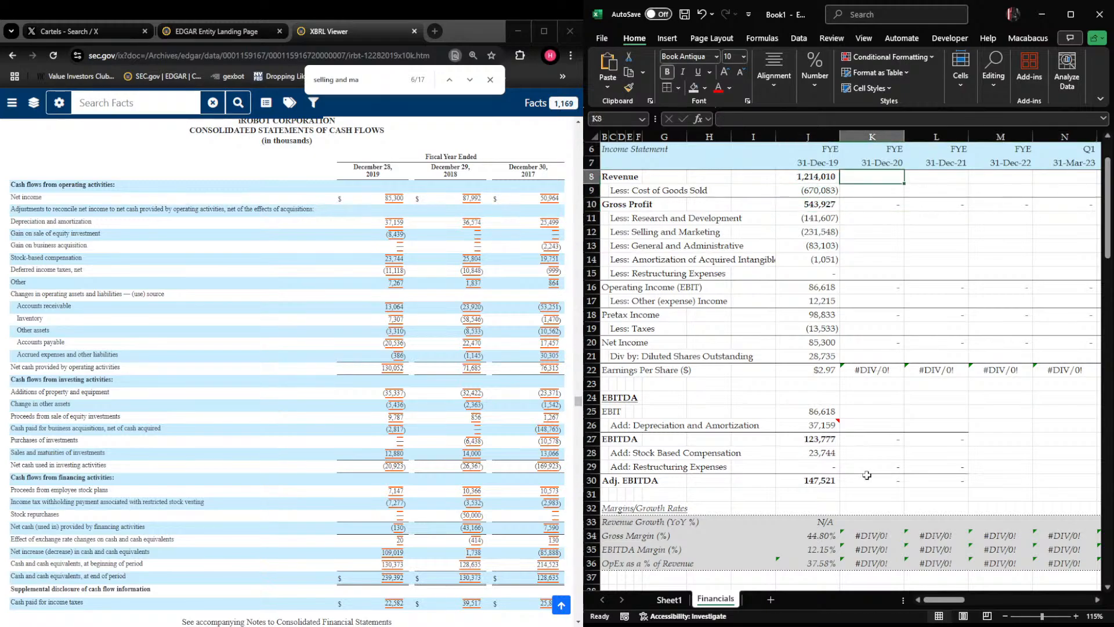
Switch to the EDGAR filing list in the browser and open iRobot's 10-K annual report filed 2021-02-16
{"action": "left_click", "coordinate": [425, 337]}
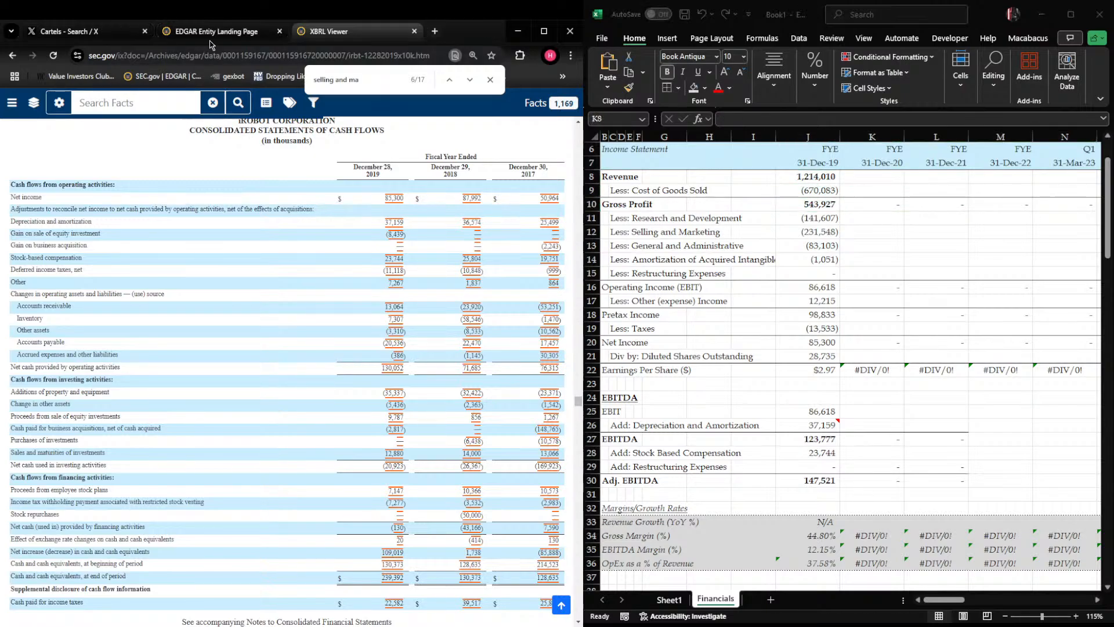
{"action": "left_click", "coordinate": [210, 33]}
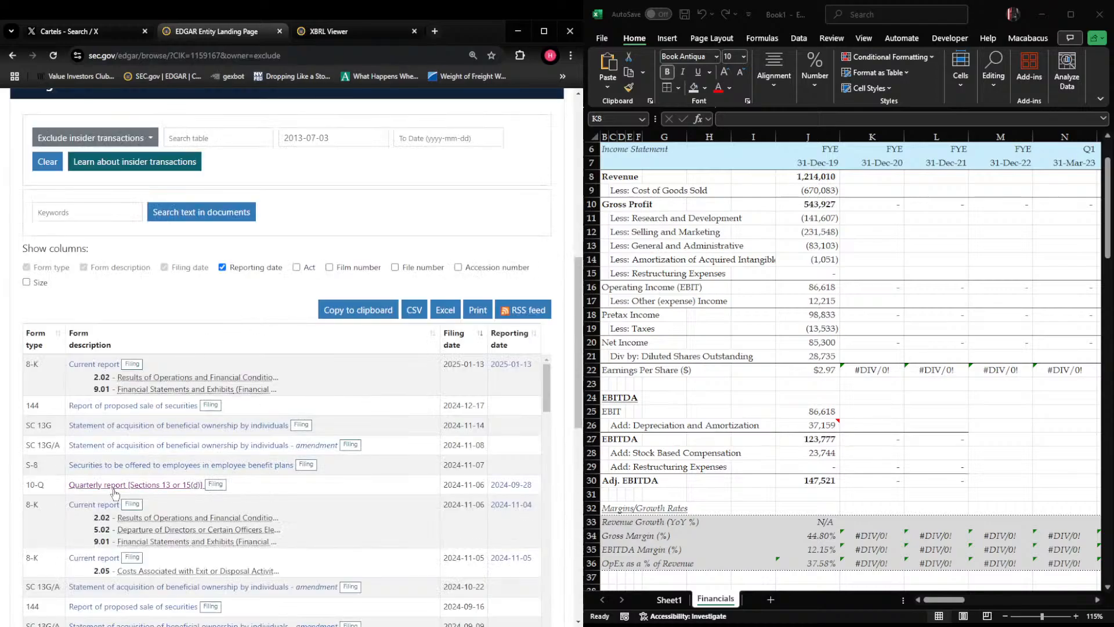
{"action": "scroll", "coordinate": [114, 493], "scroll_direction": "down", "scroll_amount": 10}
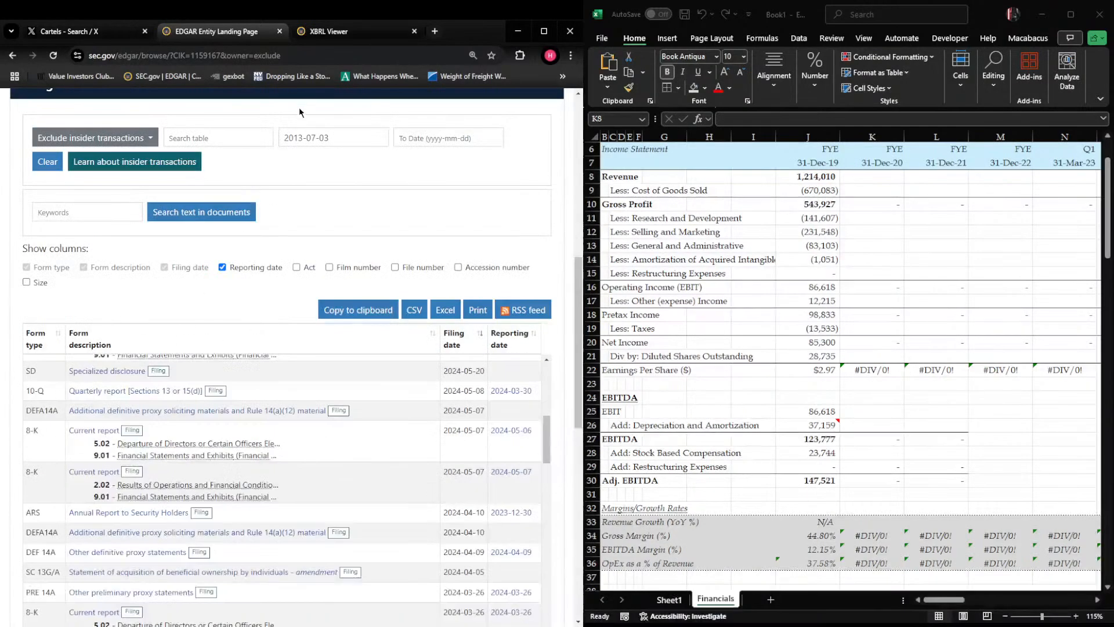
{"action": "scroll", "coordinate": [178, 422], "scroll_direction": "down", "scroll_amount": 20}
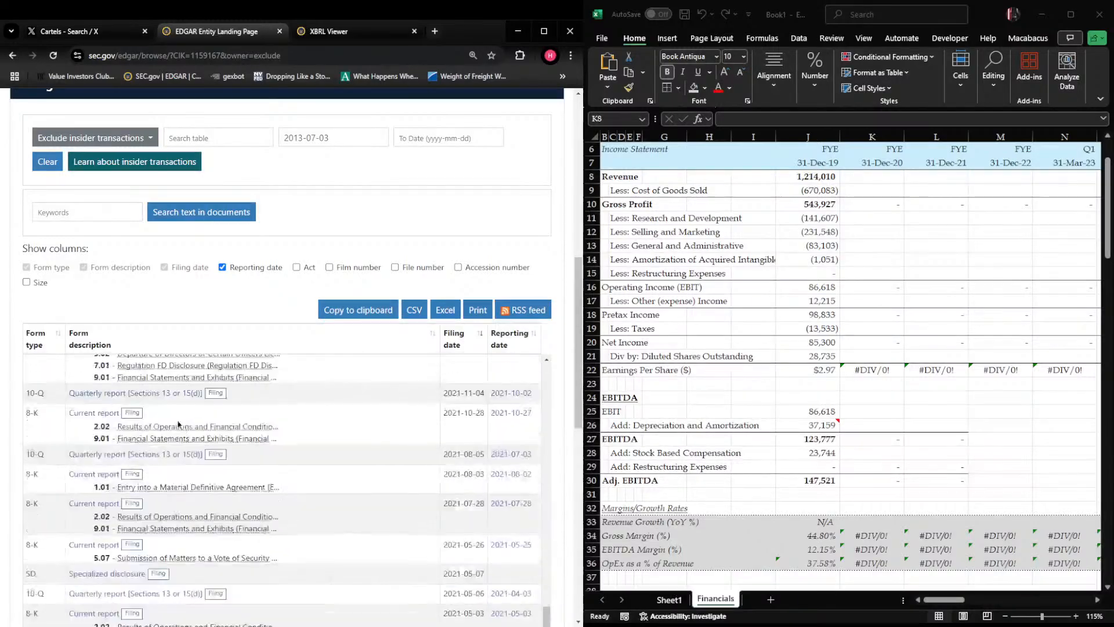
{"action": "scroll", "coordinate": [178, 422], "scroll_direction": "down", "scroll_amount": 15}
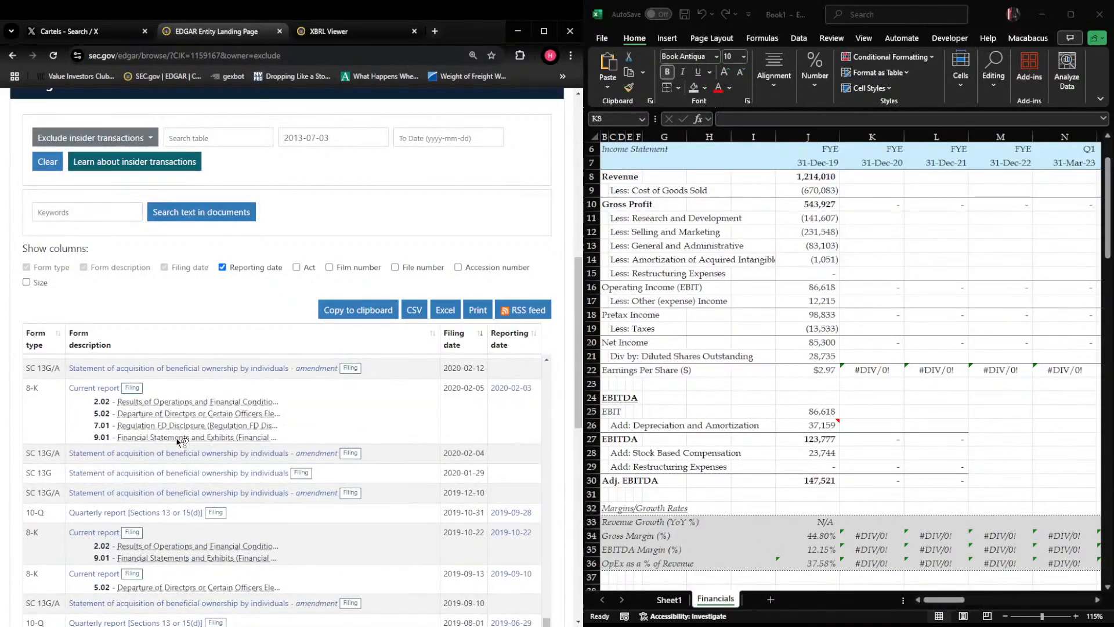
{"action": "scroll", "coordinate": [180, 441], "scroll_direction": "up", "scroll_amount": 8}
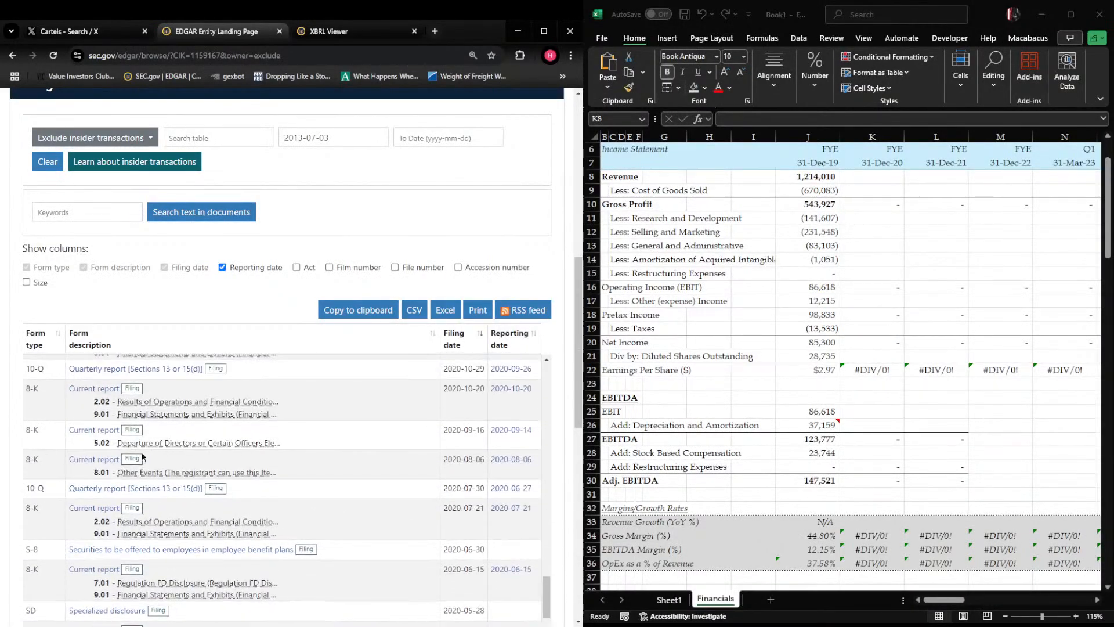
{"action": "scroll", "coordinate": [146, 456], "scroll_direction": "up", "scroll_amount": 8}
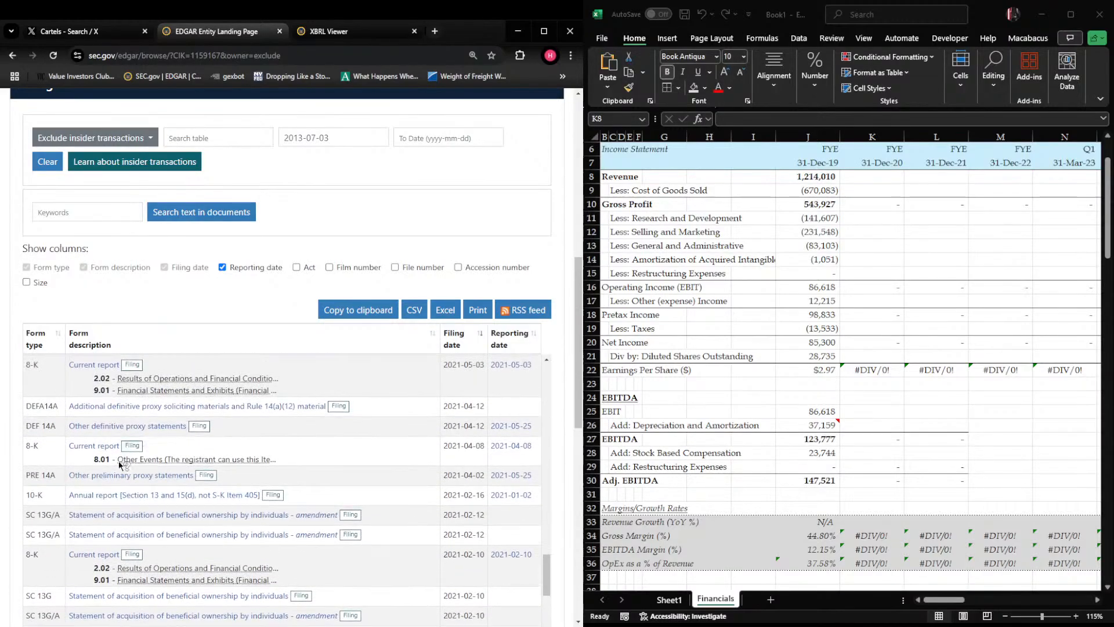
{"action": "left_click", "coordinate": [105, 496]}
Go through the 10-K's Management's Discussion section to the consolidated income statement on page 46
{"action": "scroll", "coordinate": [287, 318], "scroll_direction": "down", "scroll_amount": 15}
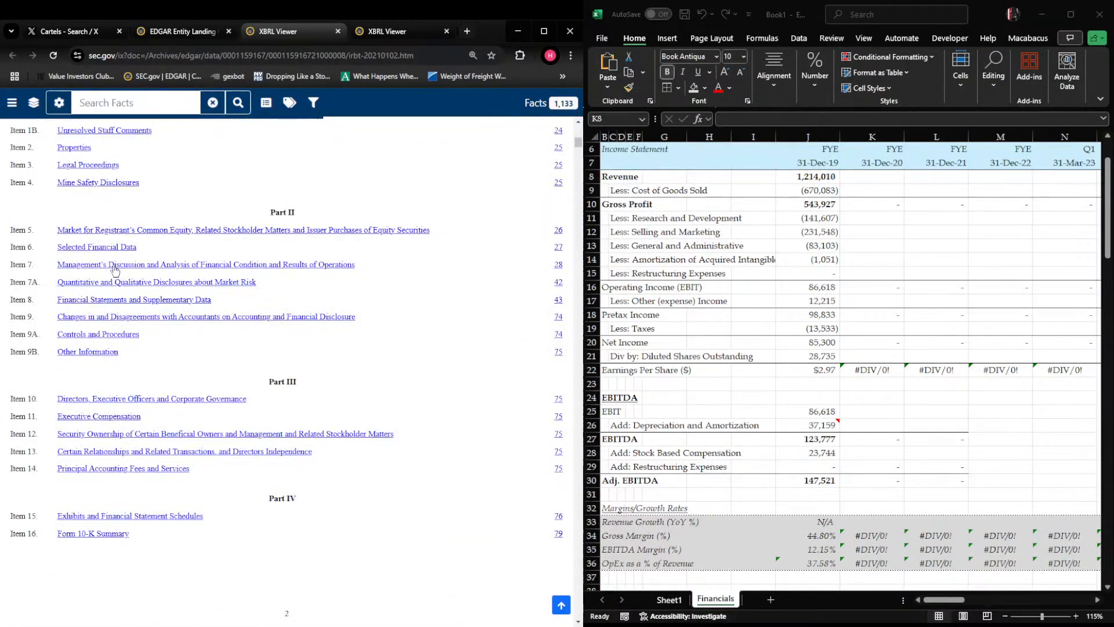
{"action": "left_click", "coordinate": [115, 265]}
{"action": "left_click", "coordinate": [13, 56]}
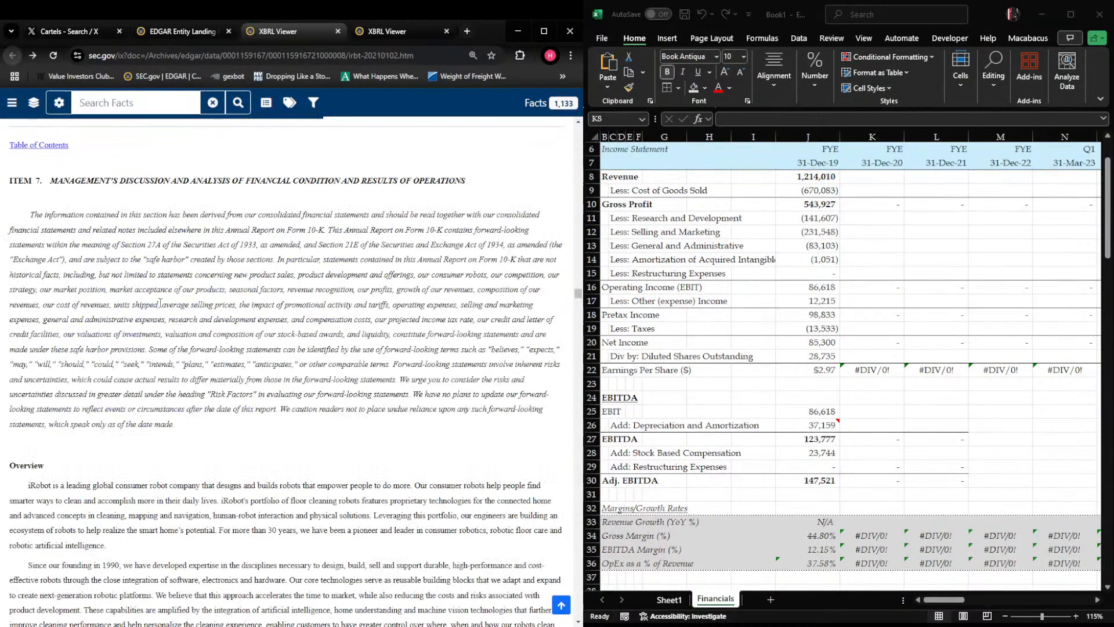
{"action": "scroll", "coordinate": [122, 185], "scroll_direction": "down", "scroll_amount": 1}
{"action": "scroll", "coordinate": [121, 185], "scroll_direction": "down", "scroll_amount": 7}
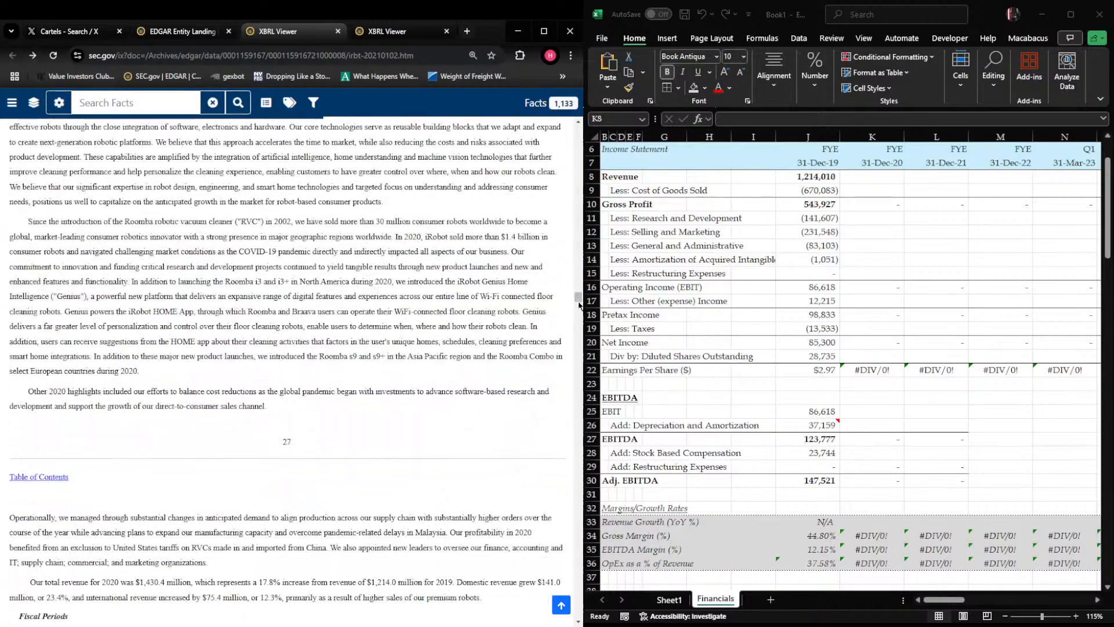
{"action": "left_click_drag", "start_coordinate": [577, 302], "coordinate": [563, 419]}
{"action": "key", "text": "alt+Tab"}
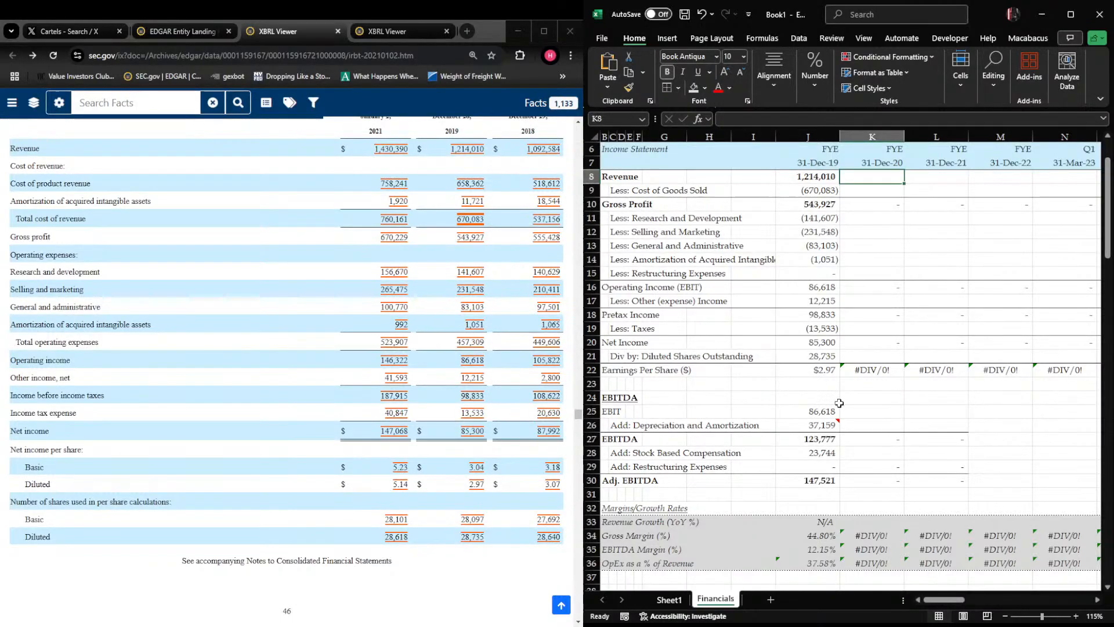
{"action": "type", "text": "1430390"}
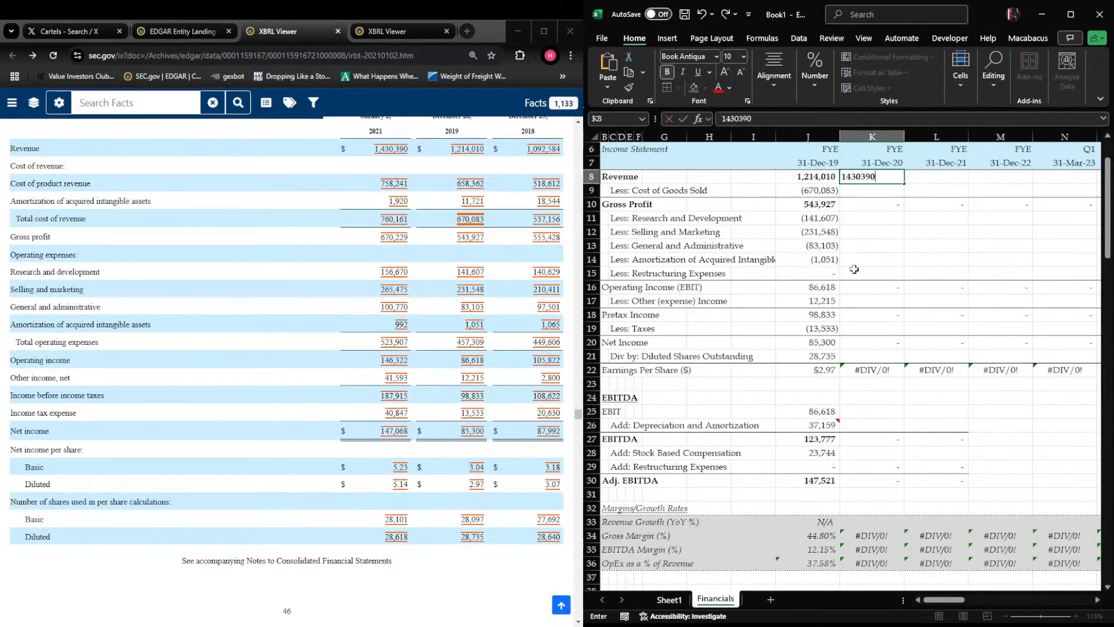
{"action": "key", "text": "ctrl+Return"}
{"action": "key", "text": "Down"}
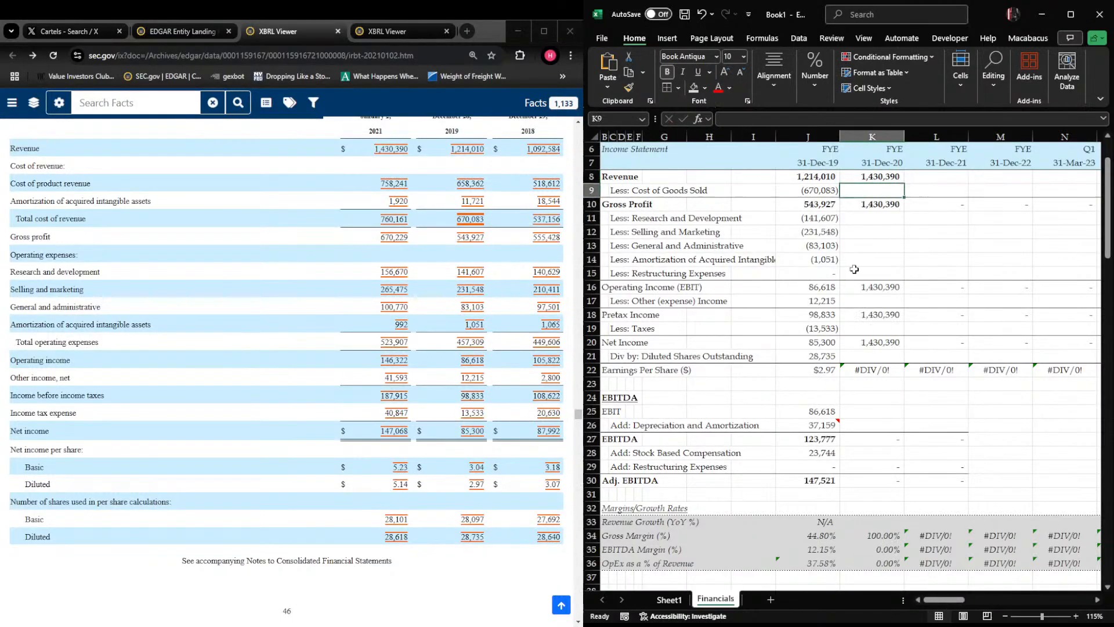
{"action": "type", "text": "-758241-1920"}
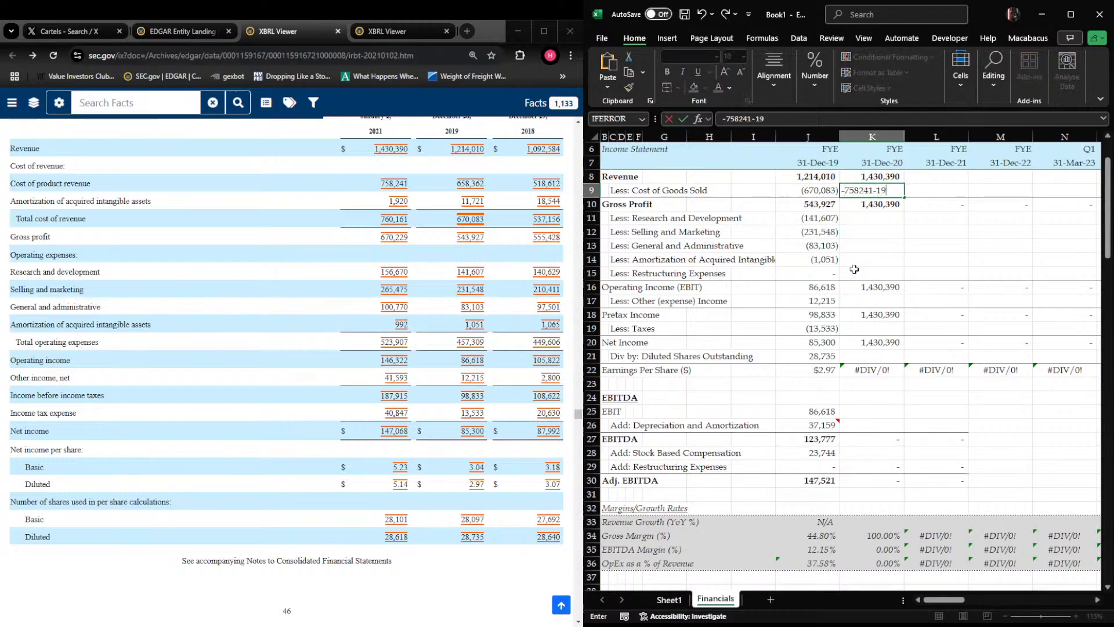
{"action": "key", "text": "Return"}
Enter fiscal 2020 research and development as -156670 in K11 and selling and marketing as -265475 in K12
{"action": "key", "text": "Down"}
{"action": "type", "text": "-"}
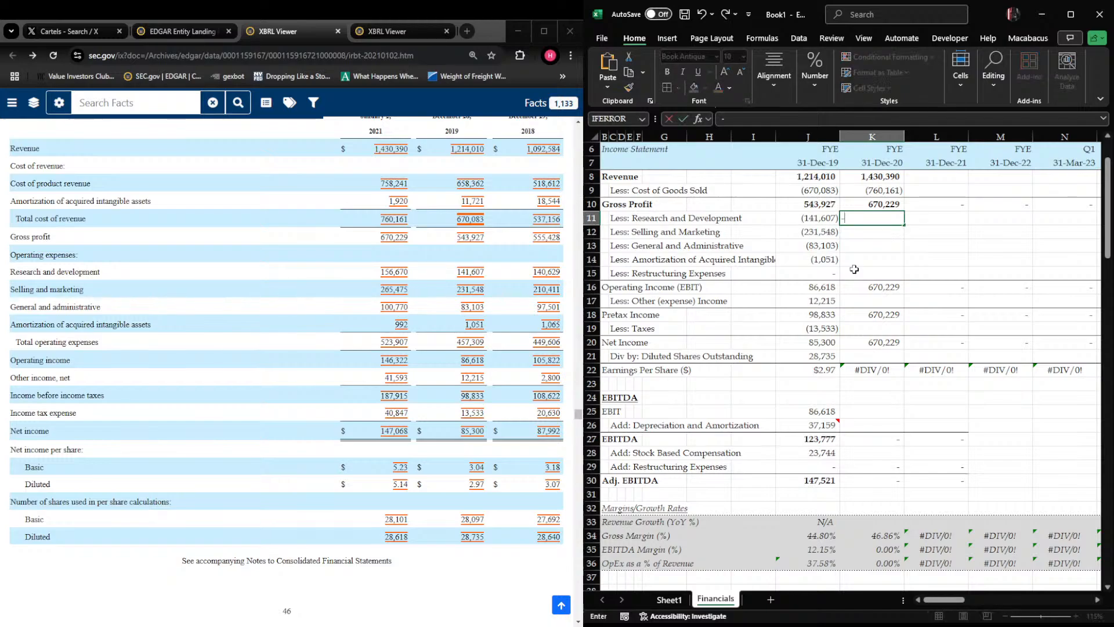
{"action": "type", "text": "156670"}
{"action": "key", "text": "Return"}
{"action": "type", "text": "-"}
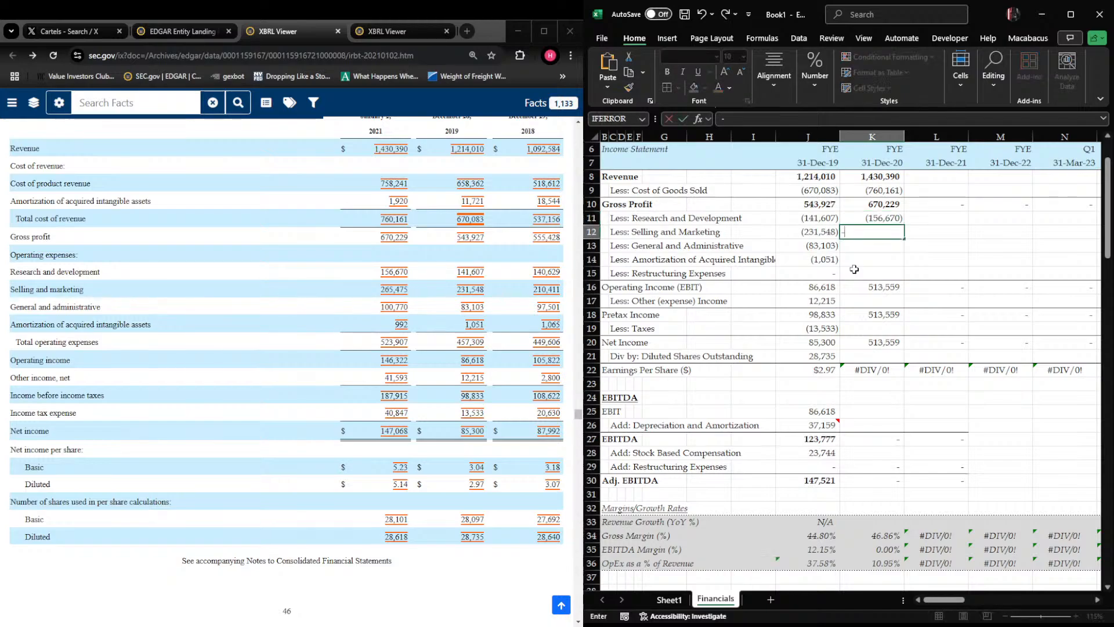
{"action": "type", "text": "265475"}
{"action": "key", "text": "Return"}
Fill K13:K15 with fiscal 2020 general and administrative of -100770, amortization of -992 and restructuring of 0
{"action": "type", "text": "-100770"}
{"action": "key", "text": "Return"}
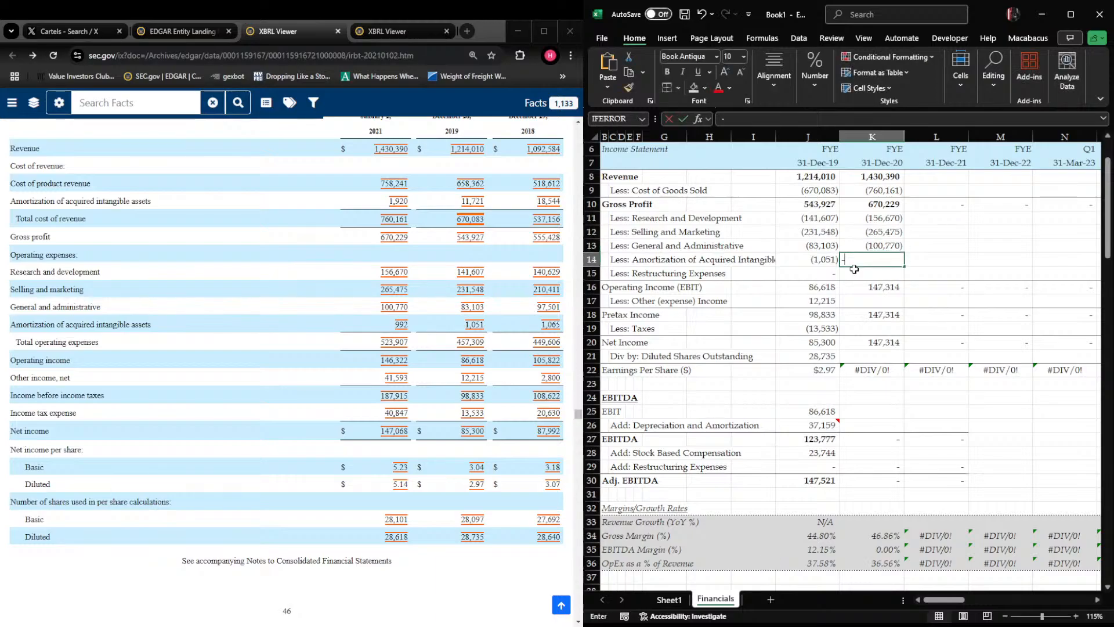
{"action": "type", "text": "-992"}
{"action": "key", "text": "Return"}
{"action": "type", "text": "0"}
{"action": "key", "text": "Return"}
{"action": "key", "text": "Return"}
Try entering fiscal 2020 other (expense) income in K17 as the negative amount -41593
{"action": "type", "text": "-"}
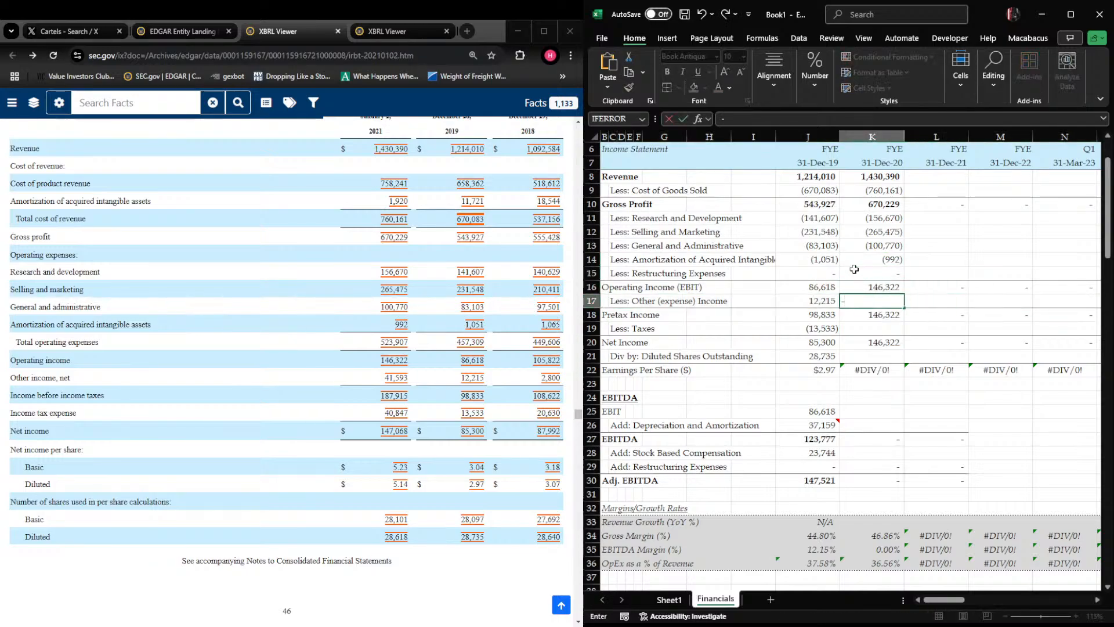
{"action": "key", "text": "Escape"}
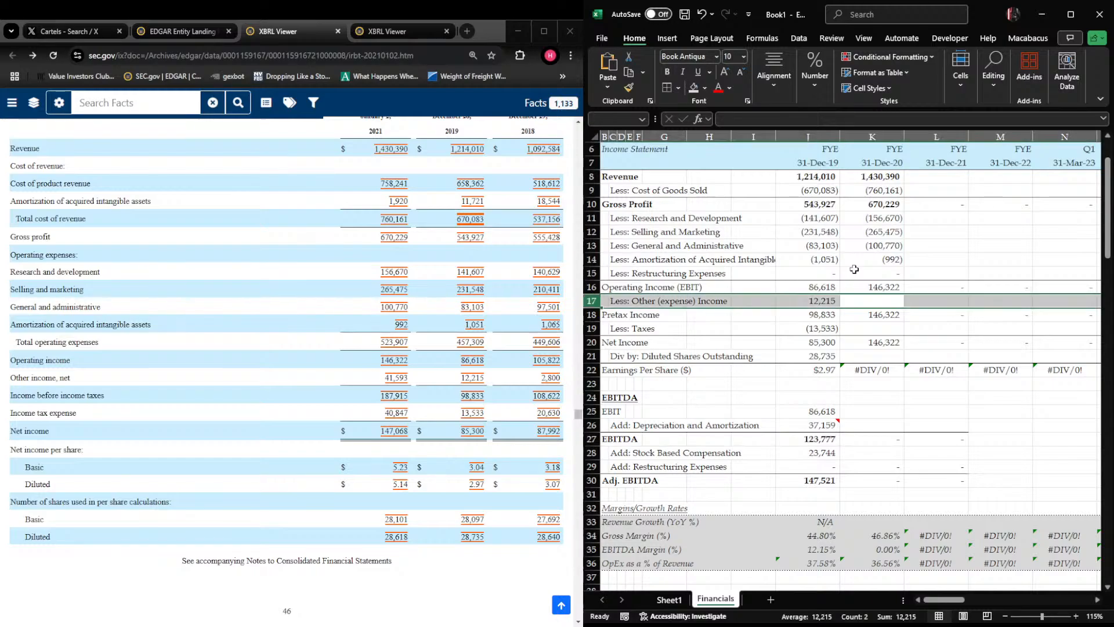
{"action": "type", "text": "-415"}
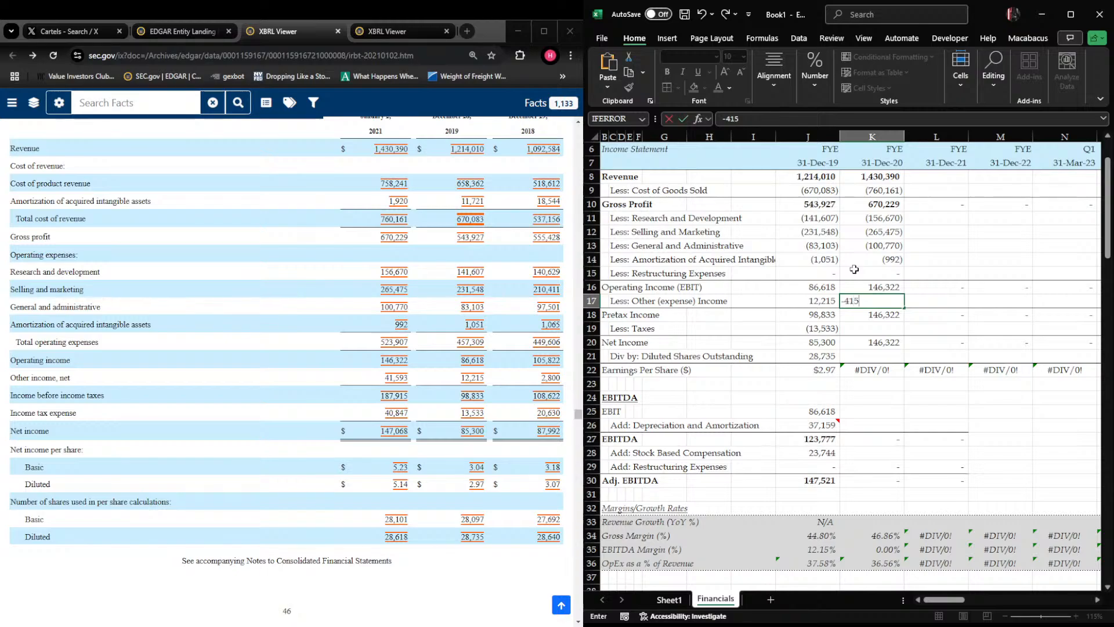
{"action": "type", "text": "93"}
{"action": "key", "text": "Return"}
{"action": "key", "text": "Up"}
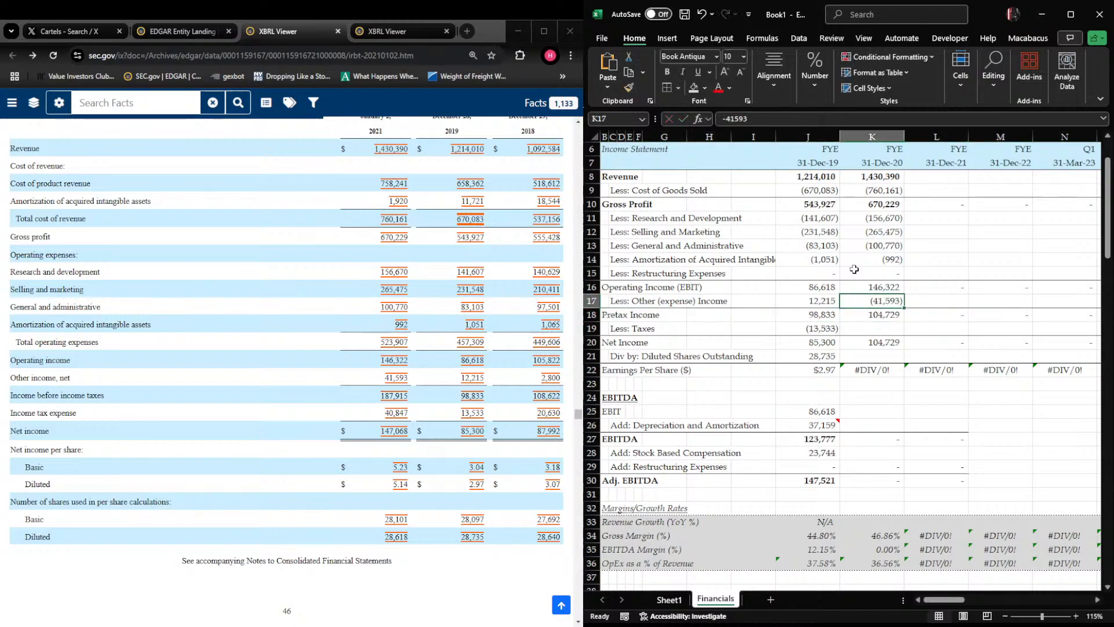
Set fiscal 2020 other (expense) income in K17 to the positive amount 41593
{"action": "type", "text": "41593"}
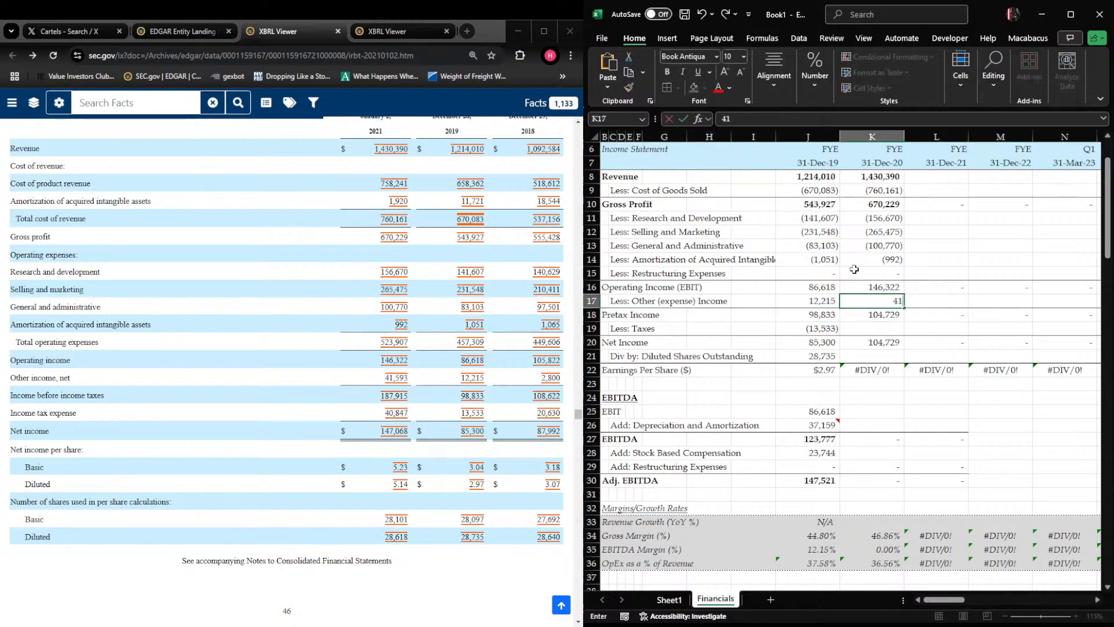
{"action": "key", "text": "Return"}
{"action": "key", "text": "shift+space"}
{"action": "key", "text": "Right"}
{"action": "key", "text": "Left"}
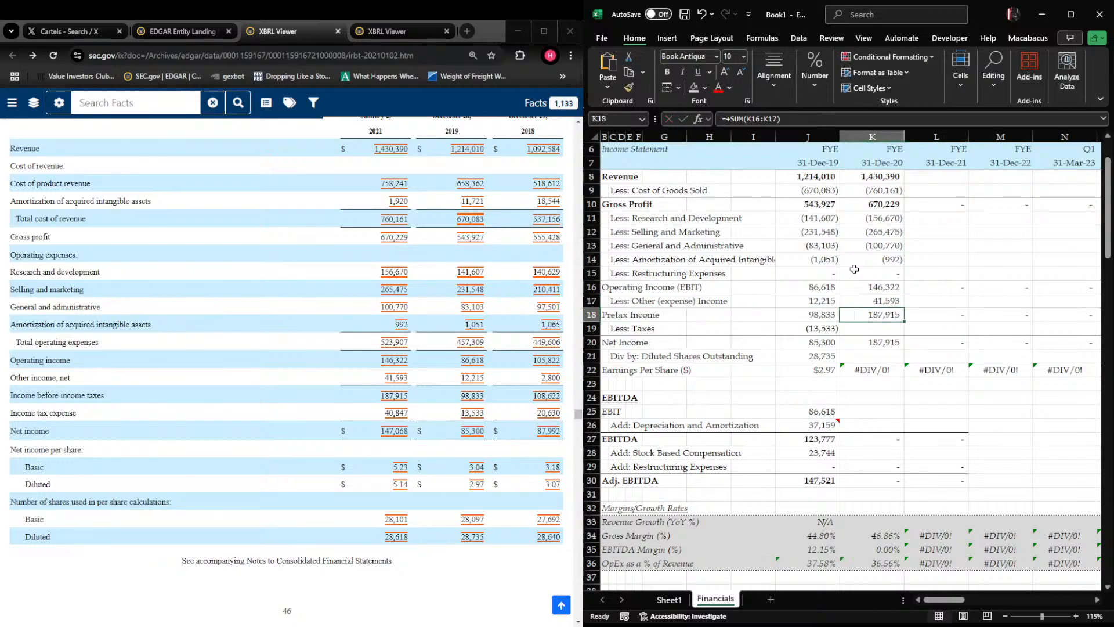
Enter fiscal 2020 taxes as -40847 in K19 and diluted shares outstanding as 28618 in K21
{"action": "key", "text": "Down"}
{"action": "type", "text": "-408"}
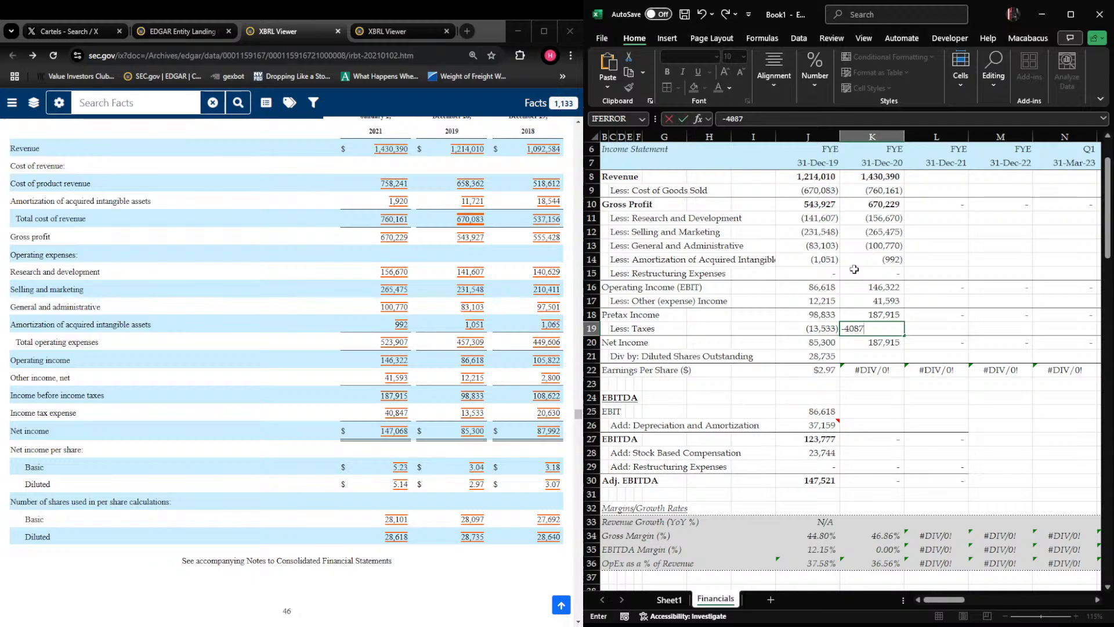
{"action": "type", "text": "47"}
{"action": "key", "text": "Return"}
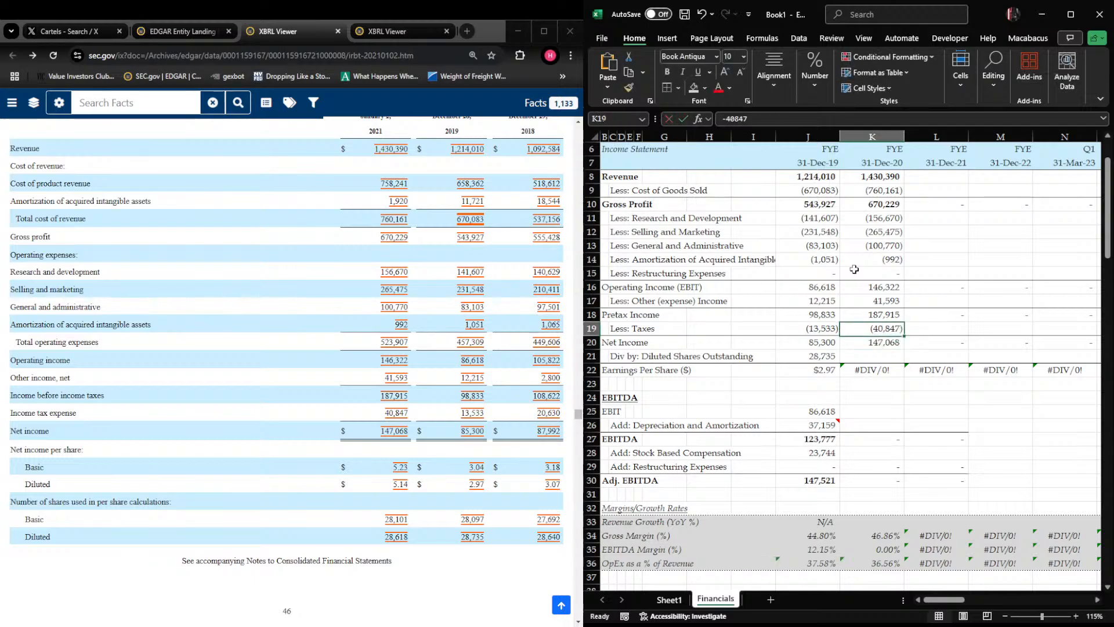
{"action": "key", "text": "Return"}
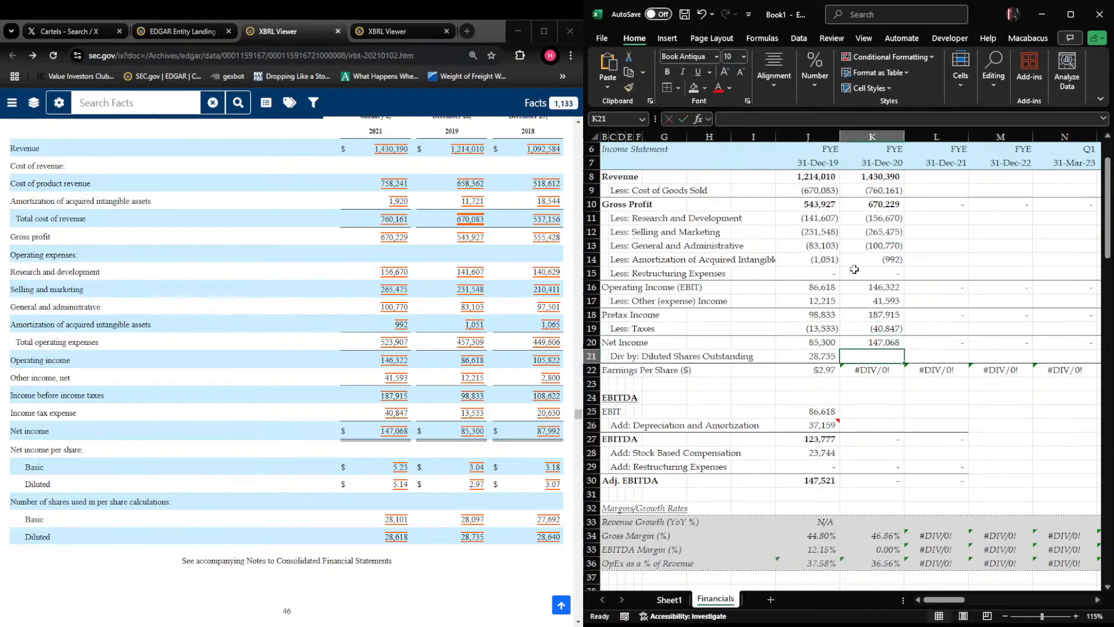
{"action": "type", "text": "28618"}
{"action": "key", "text": "Return"}
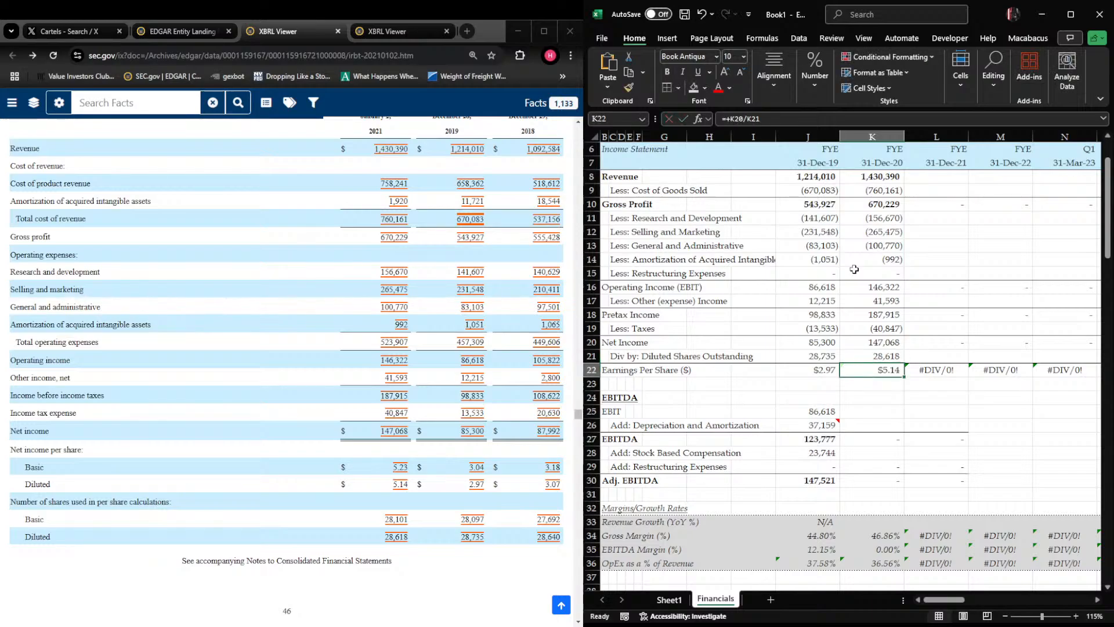
Try calculating the fiscal 2020 effective tax rate as -K19/K18 in K24, and clear the cell again
{"action": "key", "text": "Down"}
{"action": "key", "text": "Up"}
{"action": "key", "text": "Up"}
{"action": "key", "text": "Right"}
{"action": "key", "text": "Down"}
{"action": "key", "text": "Down"}
{"action": "key", "text": "Down"}
{"action": "key", "text": "Left"}
{"action": "type", "text": "-"}
{"action": "key", "text": "Up"}
{"action": "key", "text": "Up"}
{"action": "key", "text": "Up"}
{"action": "key", "text": "Up"}
{"action": "key", "text": "Up"}
{"action": "key", "text": "Up"}
{"action": "key", "text": "Down"}
{"action": "type", "text": "/"}
{"action": "key", "text": "Up"}
{"action": "key", "text": "Up"}
{"action": "key", "text": "Up"}
{"action": "key", "text": "Up"}
{"action": "key", "text": "Up"}
{"action": "key", "text": "Up"}
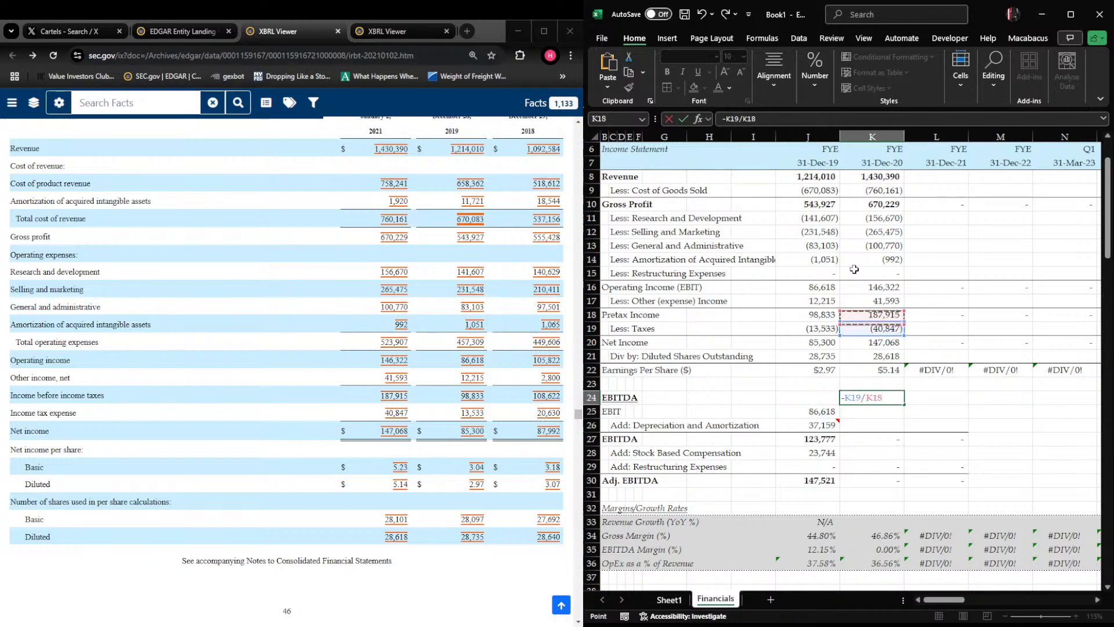
{"action": "key", "text": "Return"}
{"action": "key", "text": "Up"}
{"action": "key", "text": "ctrl+1"}
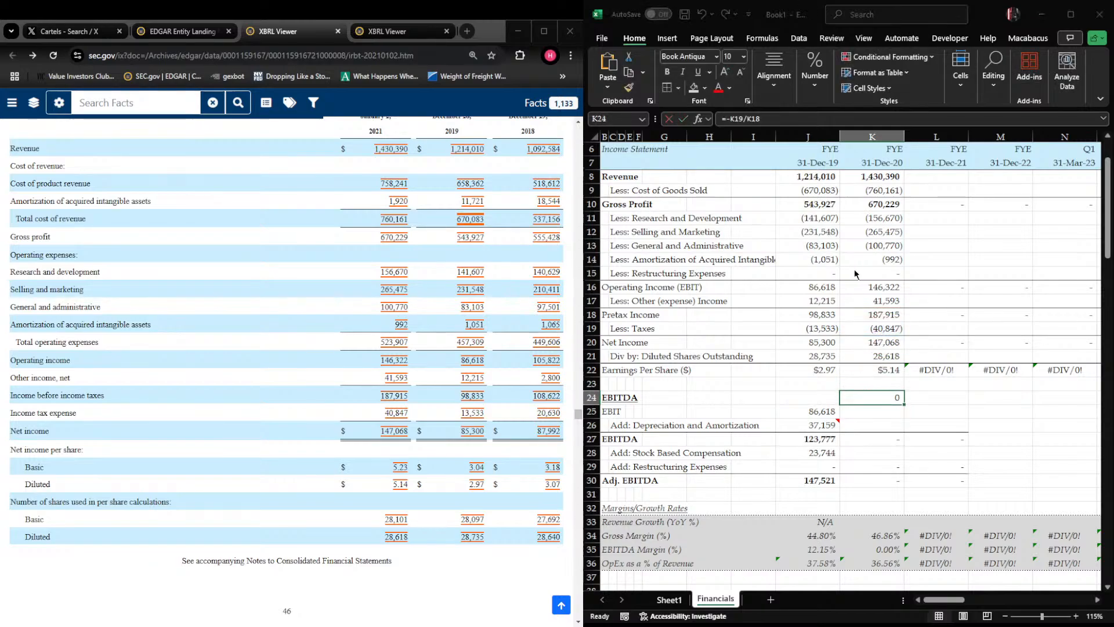
{"action": "key", "text": "Escape"}
{"action": "key", "text": "Delete"}
Fill the EBIT formula in J25 of the EBITDA section rightward through L25
{"action": "key", "text": "Left"}
{"action": "key", "text": "Down"}
{"action": "key", "text": "Down"}
{"action": "key", "text": "Down"}
{"action": "key", "text": "Down"}
{"action": "key", "text": "Down"}
{"action": "key", "text": "Right"}
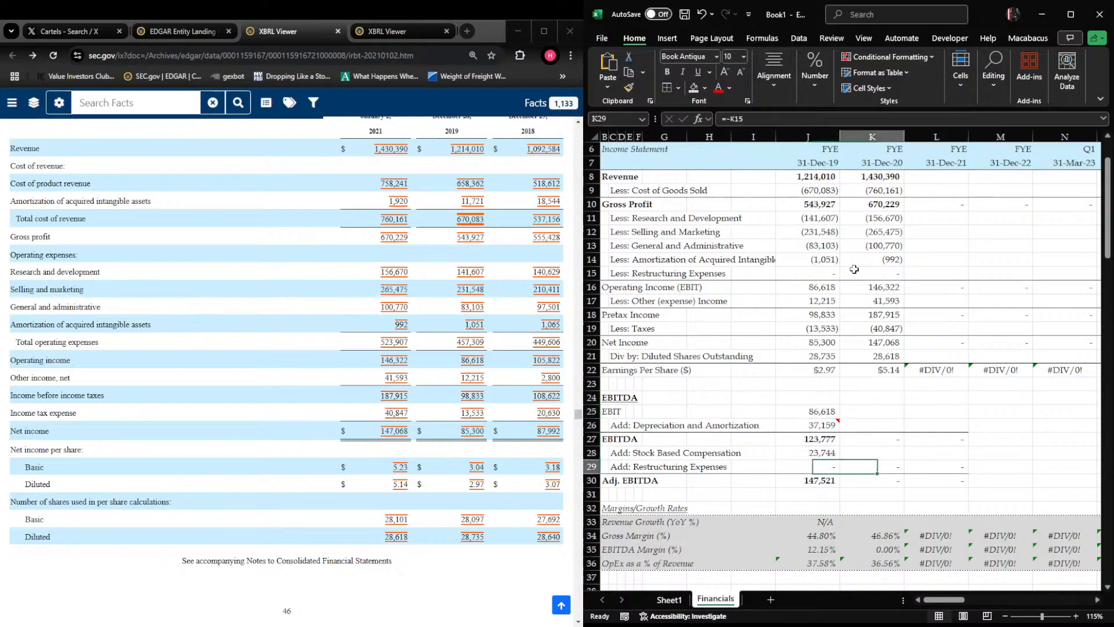
{"action": "key", "text": "Up"}
{"action": "key", "text": "Up"}
{"action": "key", "text": "Up"}
{"action": "key", "text": "Up"}
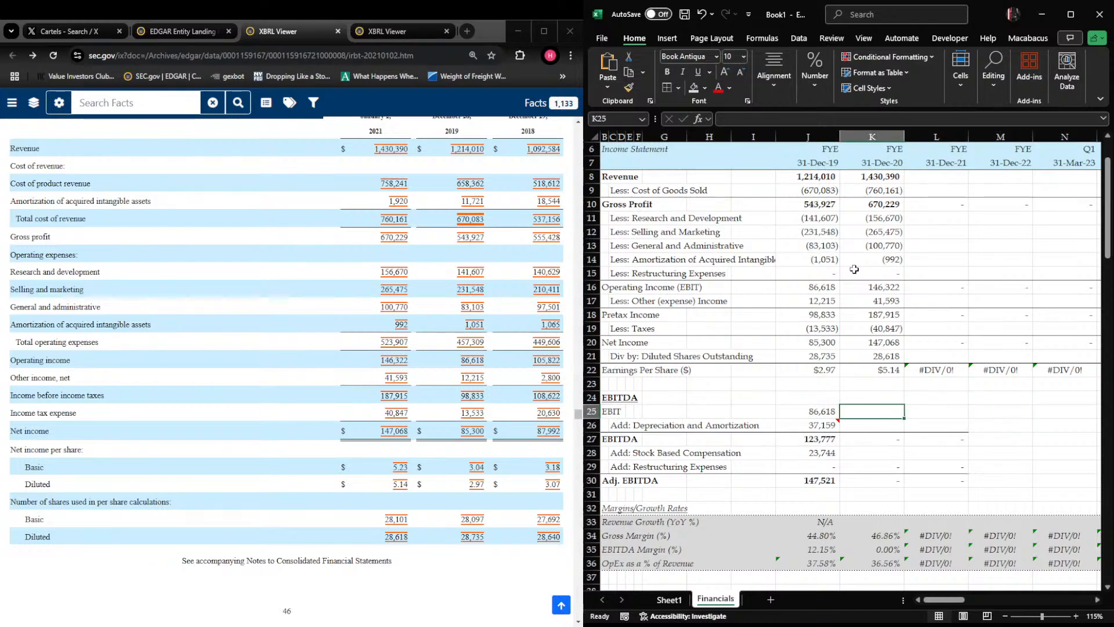
{"action": "key", "text": "Left"}
{"action": "key", "text": "shift+Right"}
{"action": "key", "text": "shift+Right"}
{"action": "key", "text": "ctrl+r"}
Select the fiscal 2020 depreciation cell K26 and switch to the browser to show the 10-K's consolidated statements of cash flows
{"action": "key", "text": "Down"}
{"action": "key", "text": "Down"}
{"action": "key", "text": "Right"}
{"action": "key", "text": "Left"}
{"action": "key", "text": "Up"}
{"action": "key", "text": "Right"}
{"action": "key", "text": "Right"}
{"action": "key", "text": "Left"}
{"action": "key", "text": "alt+Tab"}
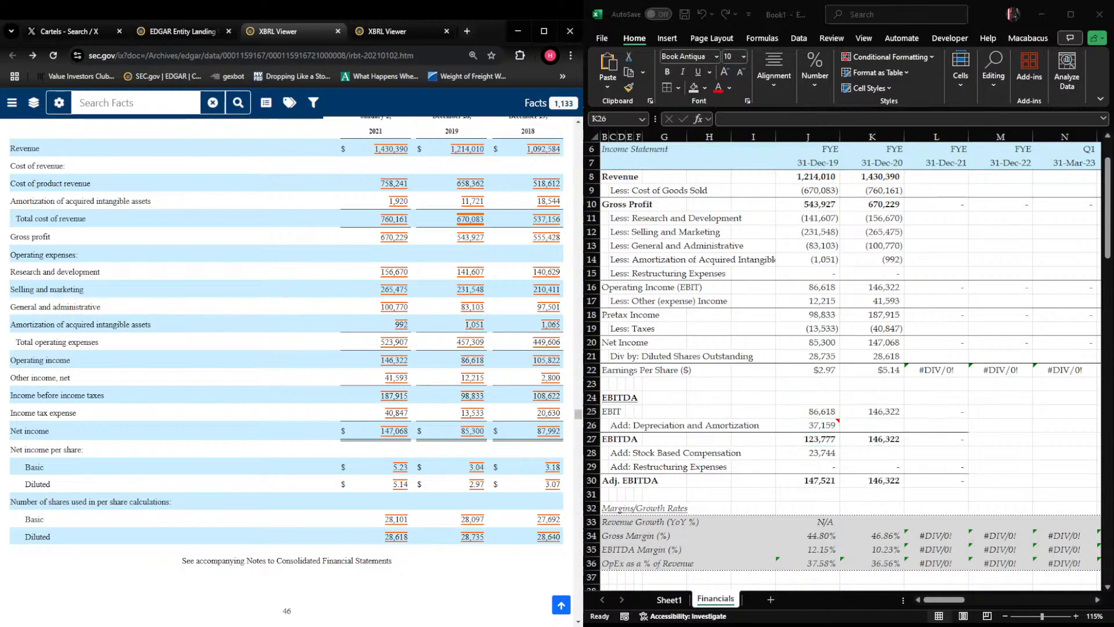
{"action": "scroll", "coordinate": [249, 319], "scroll_direction": "down", "scroll_amount": 20}
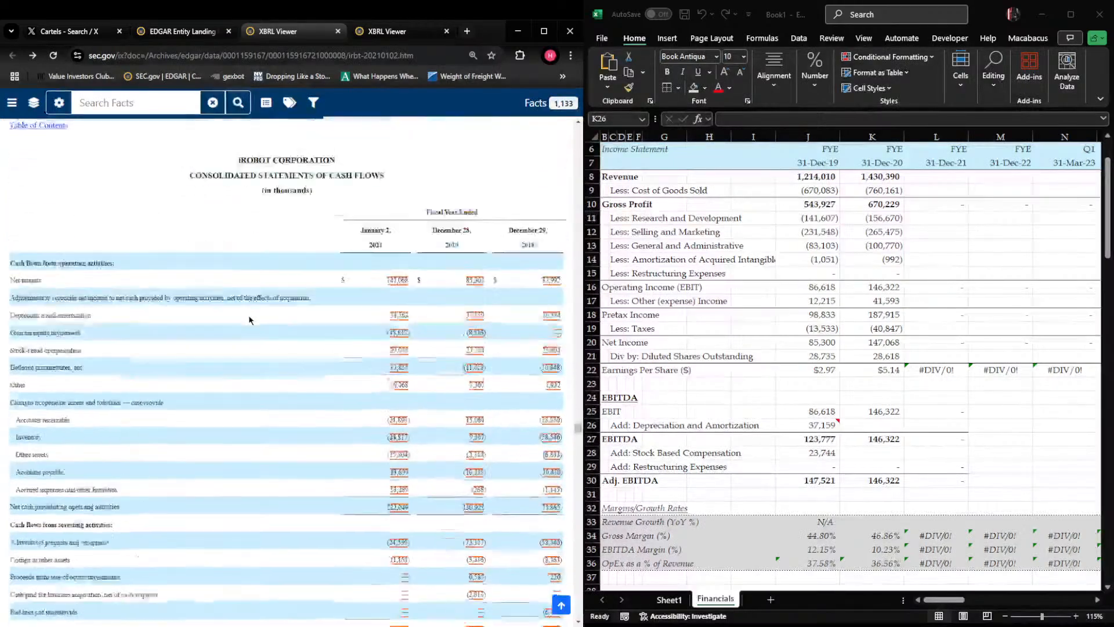
{"action": "scroll", "coordinate": [249, 319], "scroll_direction": "up", "scroll_amount": 12}
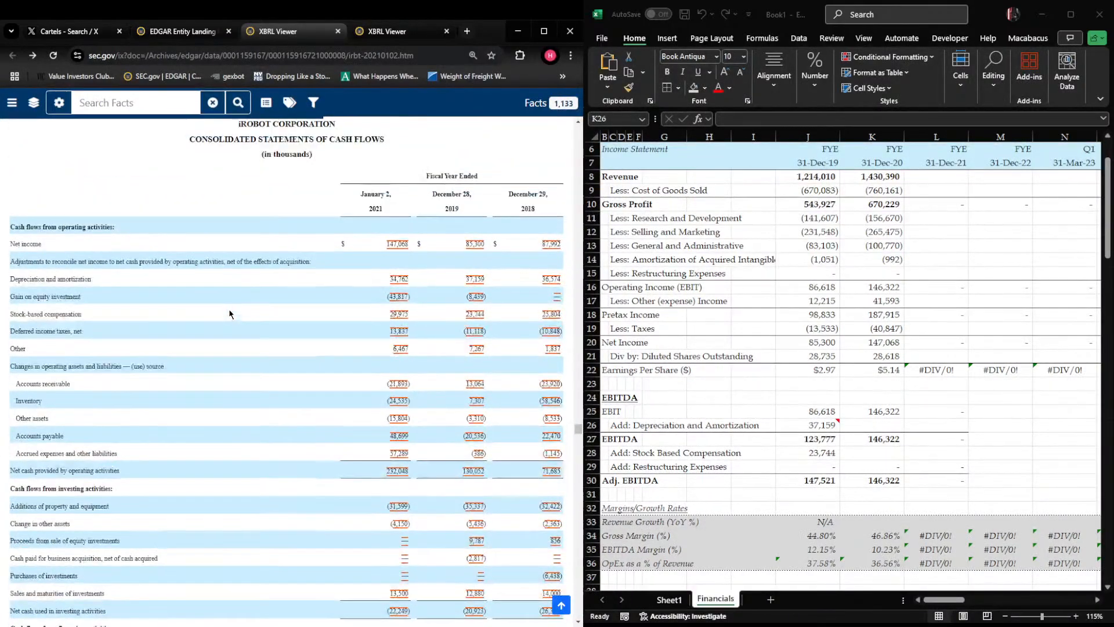
Switch back to Excel and enter fiscal 2020 depreciation and amortization of 34,762 in K26 and stock based compensation of 29975 in K28
{"action": "key", "text": "alt+Tab"}
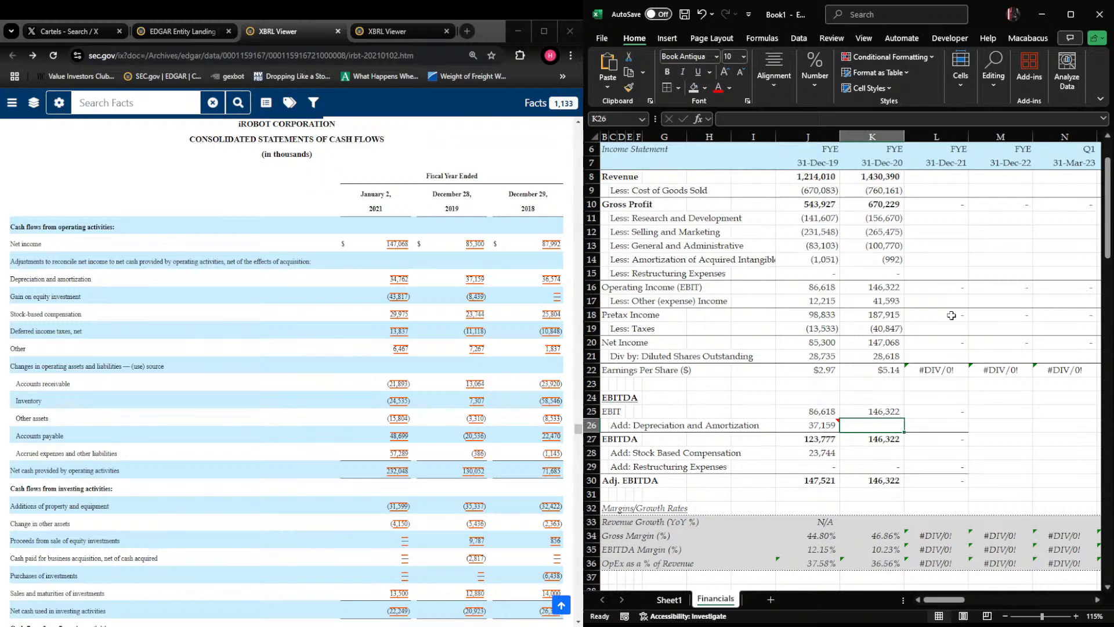
{"action": "type", "text": "34,762"}
{"action": "key", "text": "Return"}
{"action": "key", "text": "Return"}
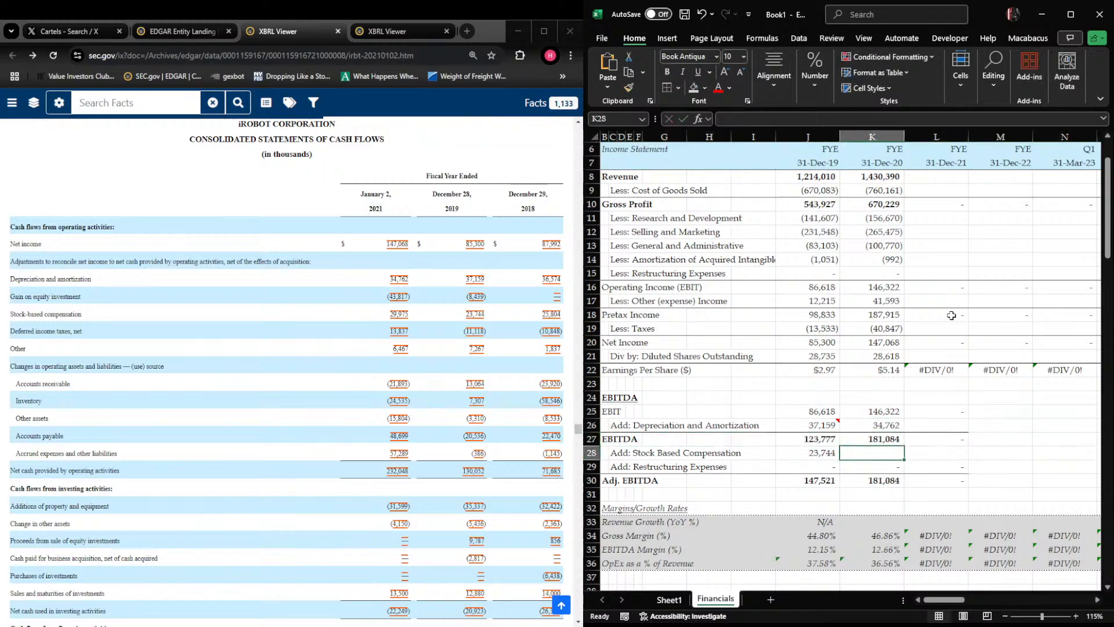
{"action": "type", "text": "29975"}
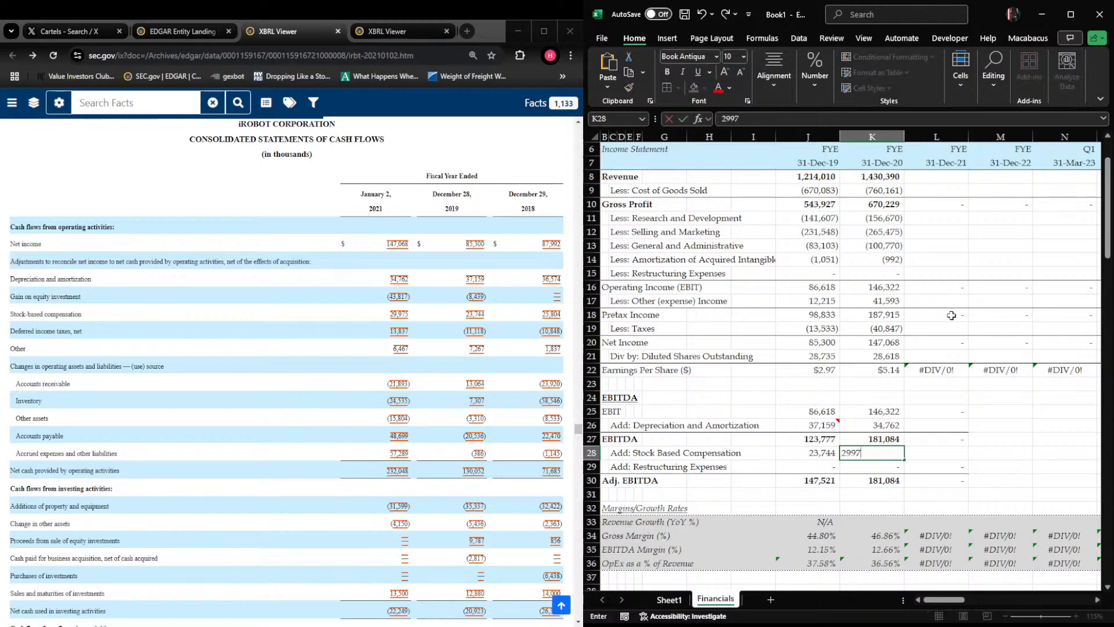
{"action": "key", "text": "Return"}
{"action": "key", "text": "Up"}
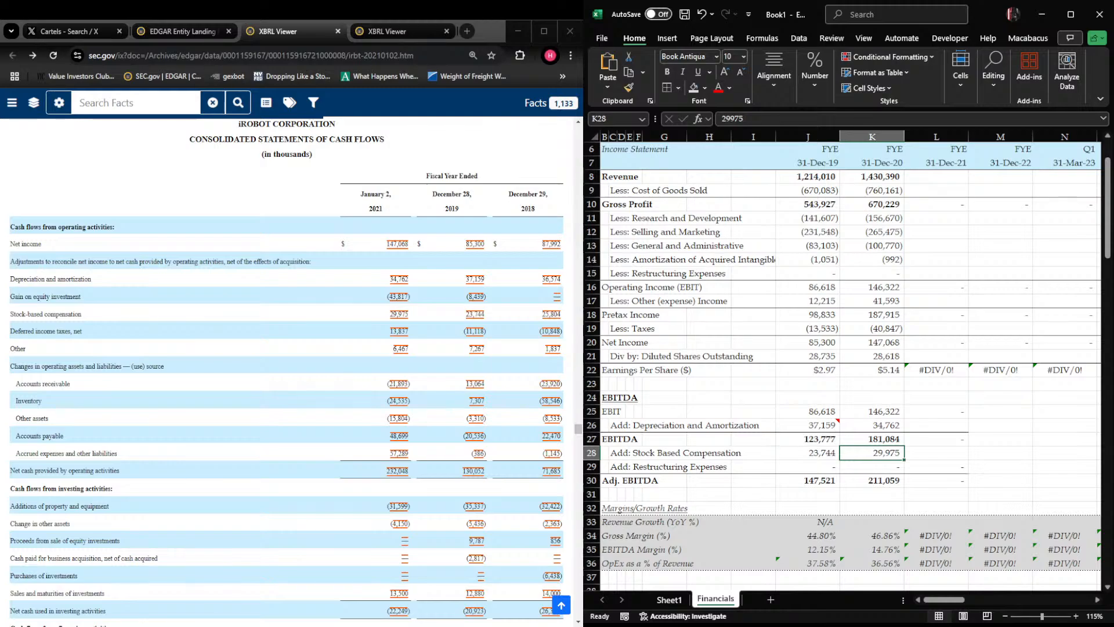
Switch to the browser and examine the 10-K's operating cash flow section, highlighting its heading and the stock-based compensation line
{"action": "left_click_drag", "start_coordinate": [10, 226], "coordinate": [194, 233]}
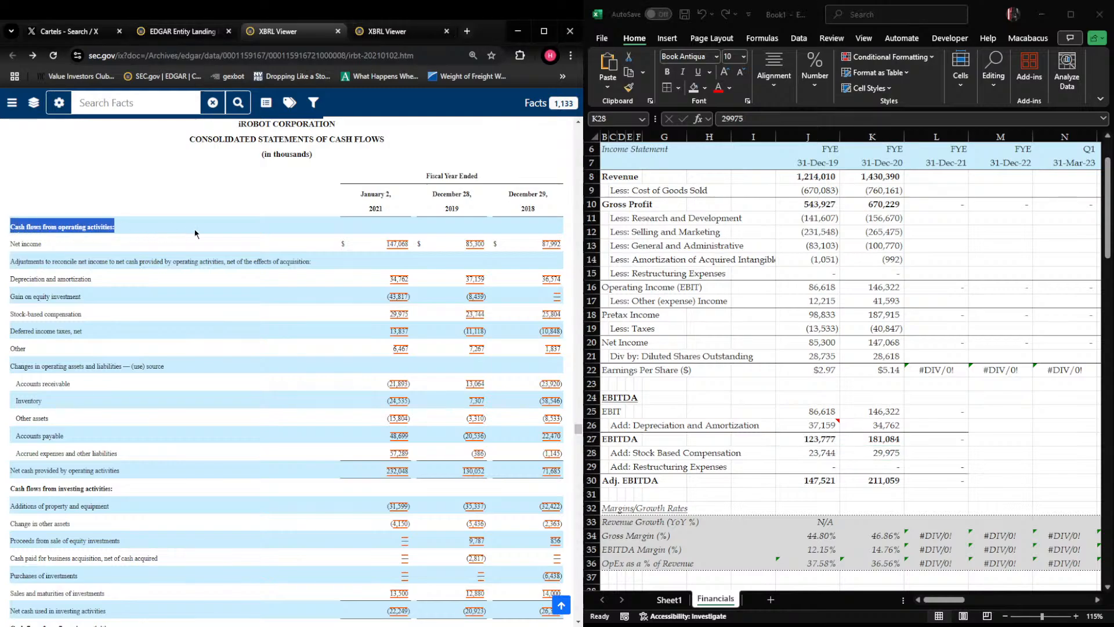
{"action": "left_click", "coordinate": [100, 203]}
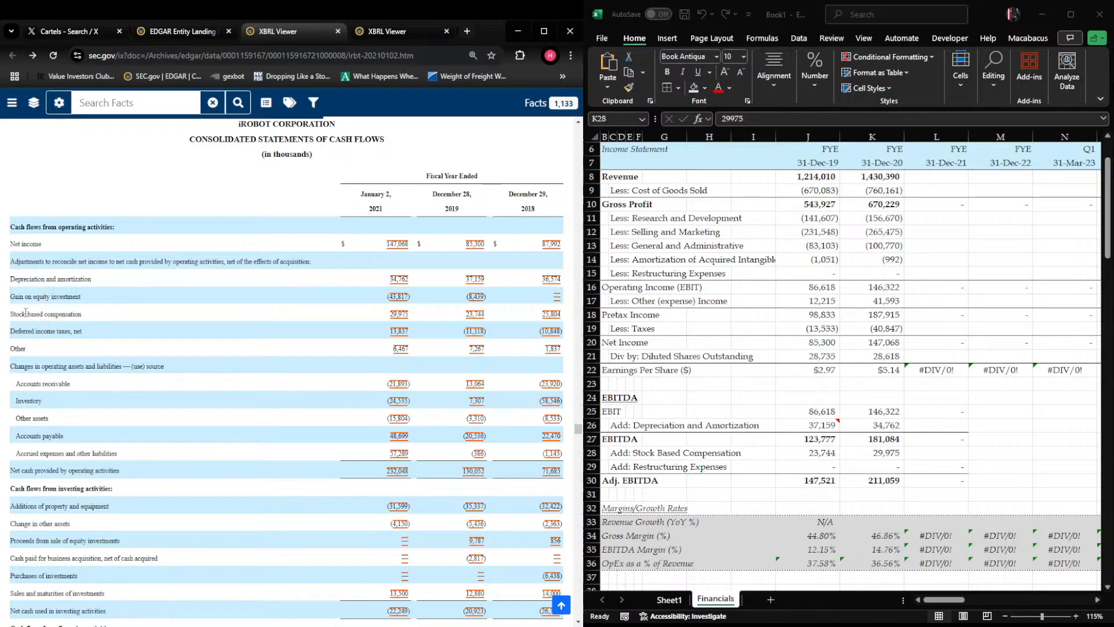
{"action": "left_click_drag", "start_coordinate": [13, 314], "coordinate": [82, 315]}
{"action": "left_click", "coordinate": [9, 320]}
{"action": "left_click", "coordinate": [95, 316]}
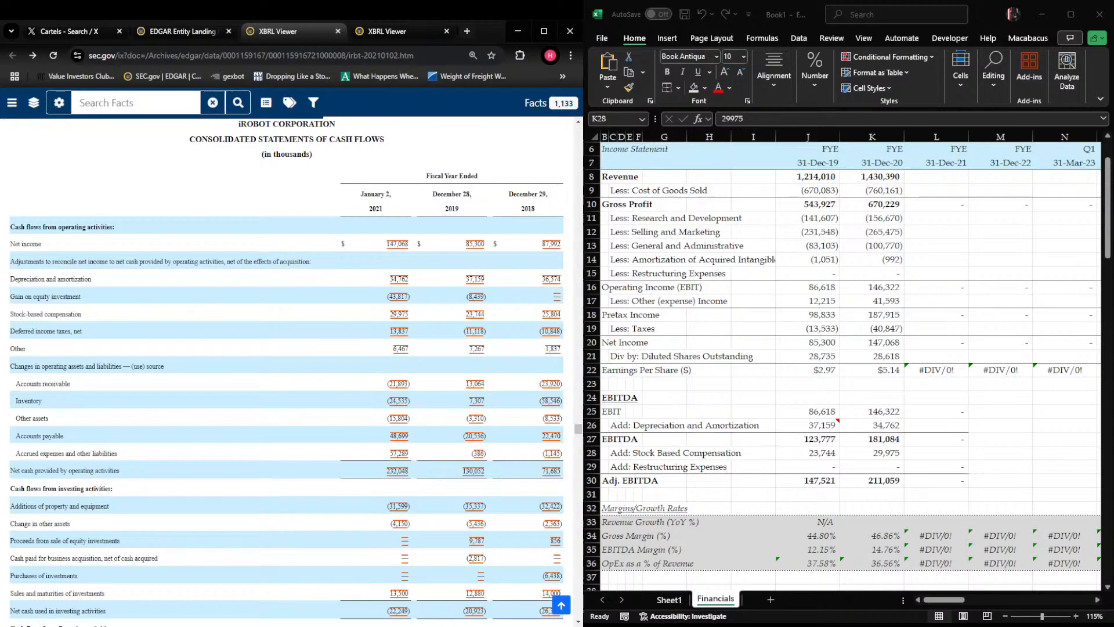
Review the fiscal 2020 formulas in column K, from the EBITDA section through the margin rows
{"action": "left_click", "coordinate": [887, 414]}
{"action": "key", "text": "Down"}
{"action": "key", "text": "Left"}
{"action": "key", "text": "Right"}
{"action": "key", "text": "Right"}
{"action": "key", "text": "Left"}
{"action": "key", "text": "Down"}
{"action": "key", "text": "F2"}
{"action": "key", "text": "Escape"}
{"action": "key", "text": "Down"}
{"action": "key", "text": "Down"}
{"action": "key", "text": "Down"}
{"action": "key", "text": "Down"}
{"action": "key", "text": "Down"}
{"action": "key", "text": "Down"}
{"action": "key", "text": "Down"}
{"action": "key", "text": "Down"}
{"action": "key", "text": "Down"}
{"action": "key", "text": "Down"}
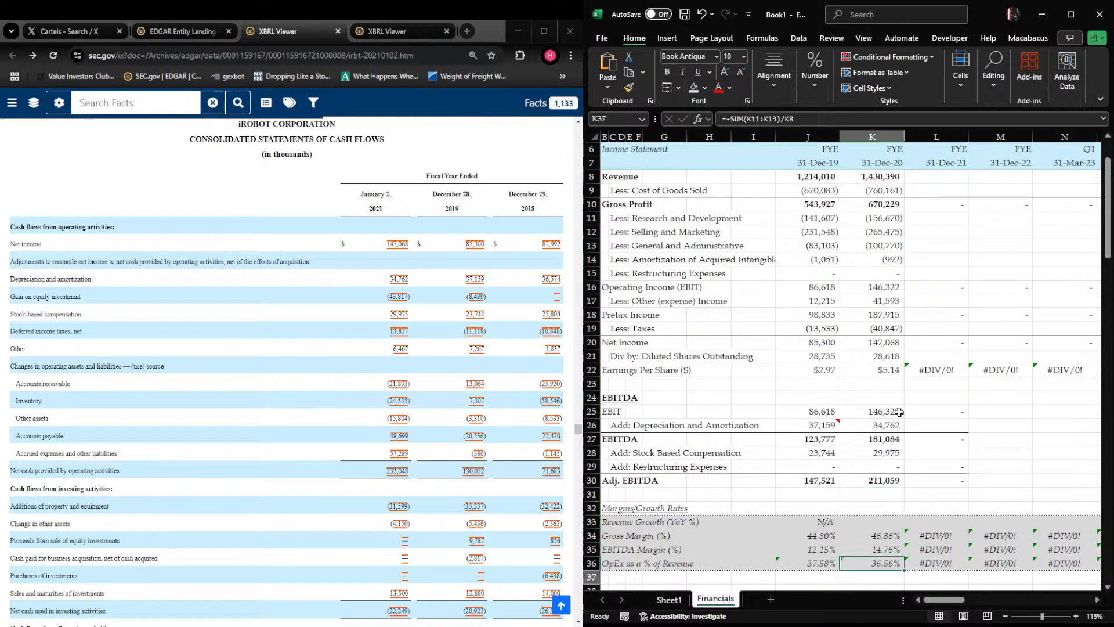
Enter the fiscal 2020 year-over-year revenue growth formula =+K8/J8-1 in K33
{"action": "key", "text": "Up"}
{"action": "key", "text": "Up"}
{"action": "key", "text": "Up"}
{"action": "key", "text": "Up"}
{"action": "key", "text": "Up"}
{"action": "key", "text": "Up"}
{"action": "key", "text": "Up"}
{"action": "type", "text": "+"}
{"action": "key", "text": "Up"}
{"action": "key", "text": "Up"}
{"action": "key", "text": "Up"}
{"action": "key", "text": "Up"}
{"action": "key", "text": "Up"}
{"action": "key", "text": "Up"}
{"action": "key", "text": "Up"}
{"action": "key", "text": "Up"}
{"action": "key", "text": "Up"}
{"action": "key", "text": "Up"}
{"action": "key", "text": "Up"}
{"action": "key", "text": "Up"}
{"action": "key", "text": "Up"}
{"action": "key", "text": "Up"}
{"action": "key", "text": "Up"}
{"action": "key", "text": "Up"}
{"action": "key", "text": "Up"}
{"action": "key", "text": "Up"}
{"action": "key", "text": "Up"}
{"action": "key", "text": "Up"}
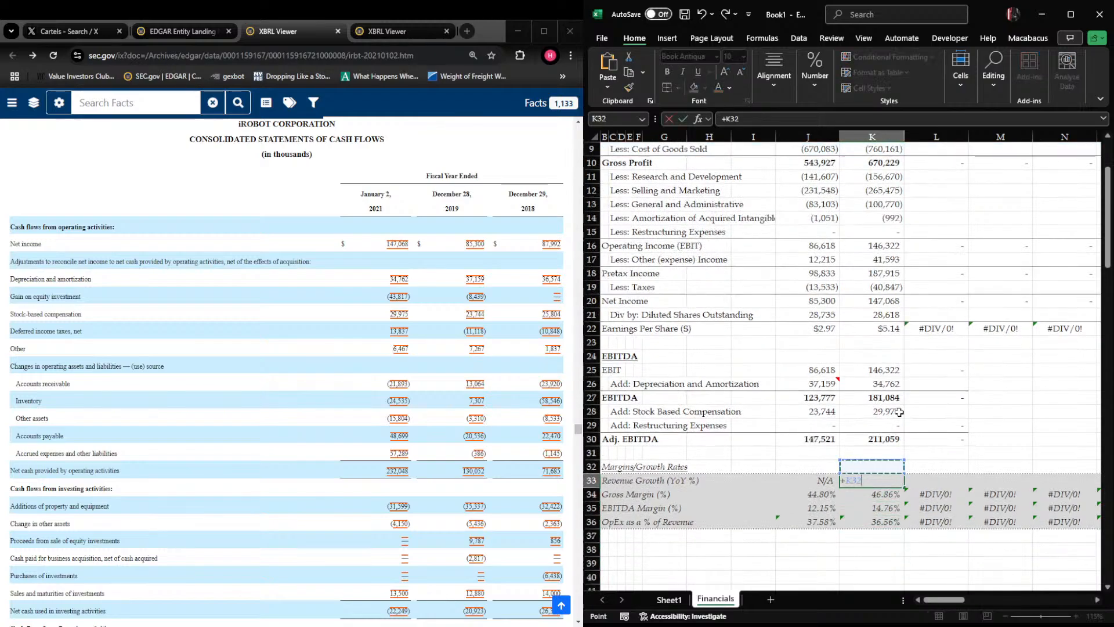
{"action": "key", "text": "Down"}
{"action": "key", "text": "Down"}
{"action": "key", "text": "Down"}
{"action": "key", "text": "Down"}
{"action": "key", "text": "Down"}
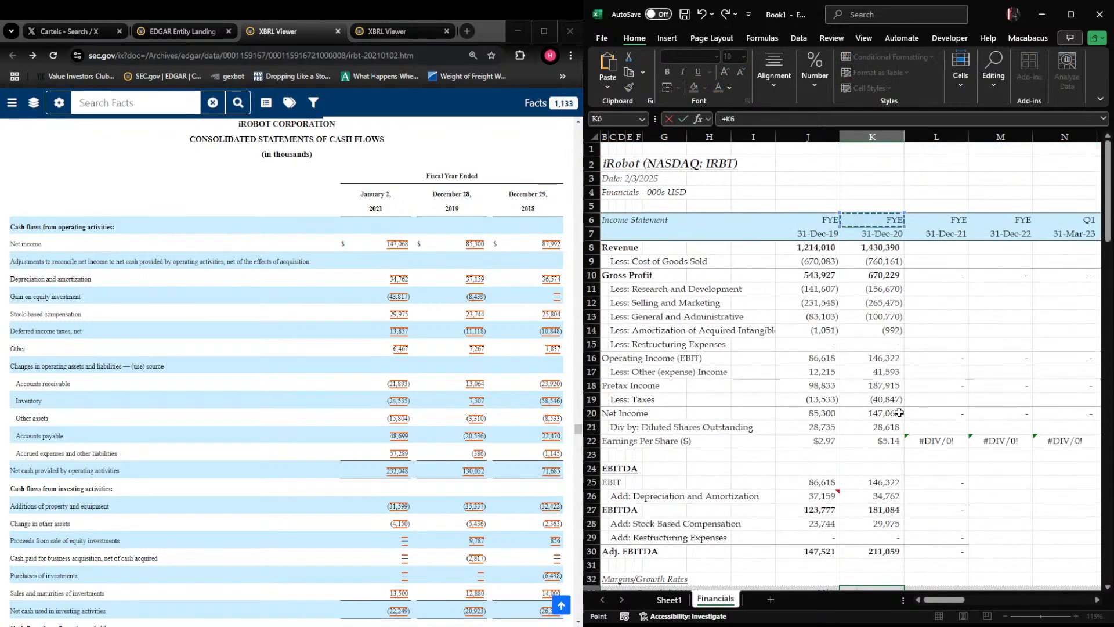
{"action": "type", "text": "/"}
{"action": "left_click", "coordinate": [808, 247]}
{"action": "type", "text": "-1"}
{"action": "key", "text": "Return"}
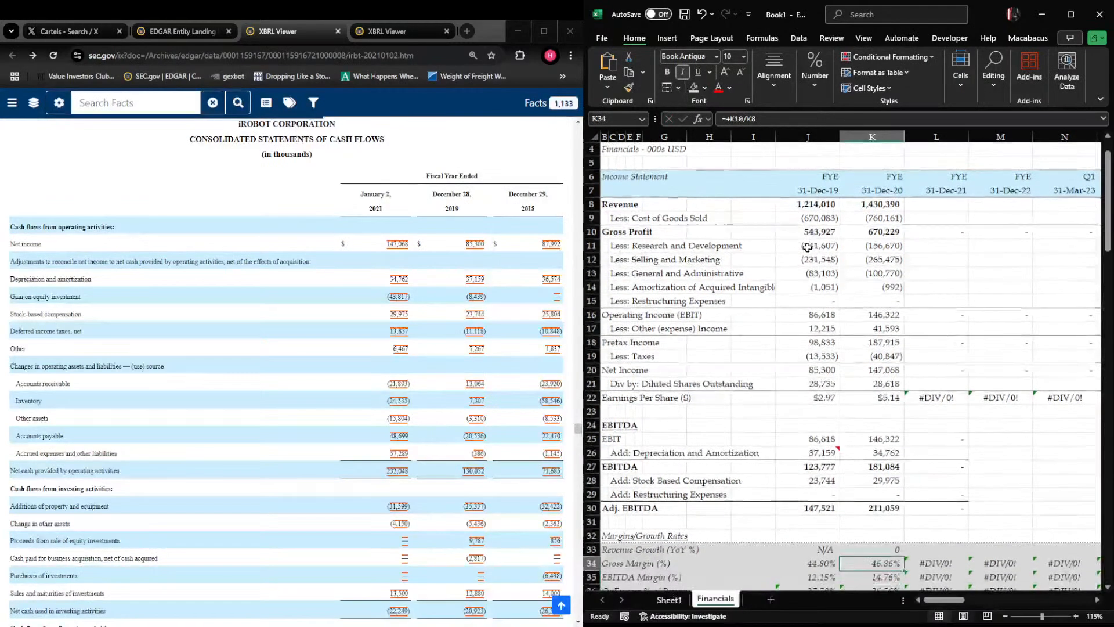
Format the revenue growth cell K33 as a percentage with two decimals
{"action": "key", "text": "Up"}
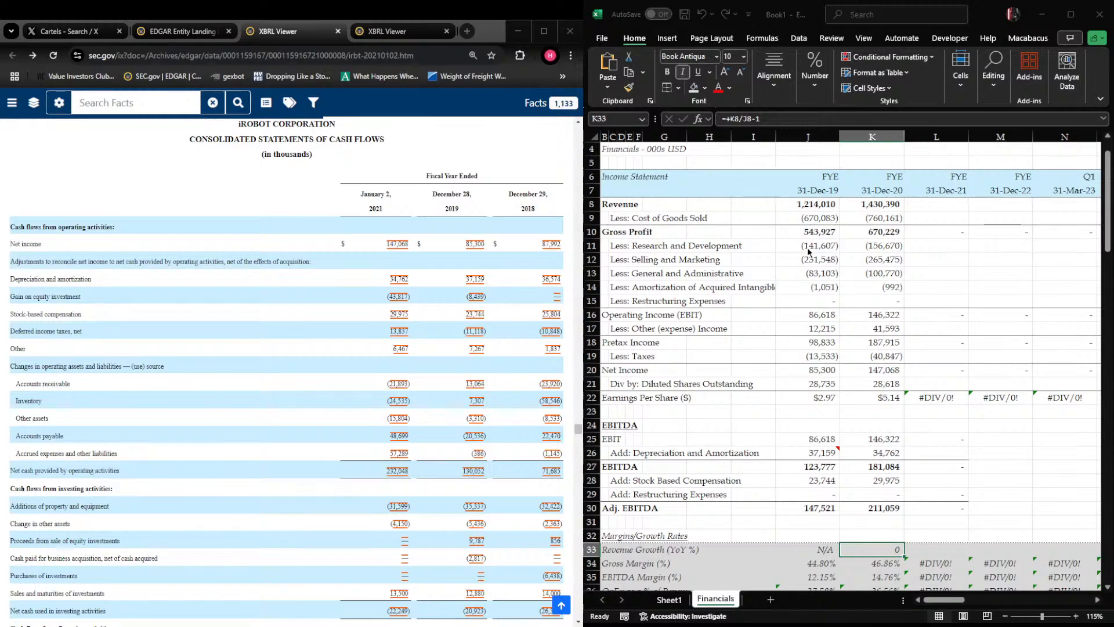
{"action": "key", "text": "Return"}
{"action": "key", "text": "Right"}
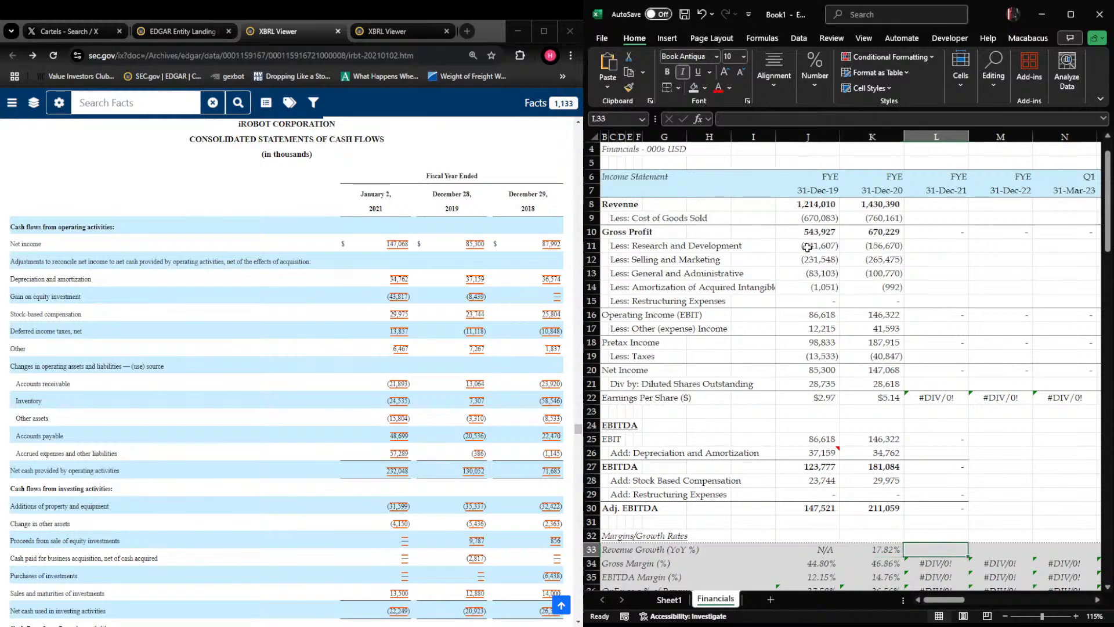
Fill the revenue growth formula in K33 rightward across the following period columns
{"action": "key", "text": "Left"}
{"action": "key", "text": "shift+Right"}
{"action": "key", "text": "shift+Right"}
{"action": "key", "text": "shift+Right"}
{"action": "key", "text": "ctrl+r"}
{"action": "key", "text": "ctrl+Left"}
{"action": "key", "text": "ctrl+Left"}
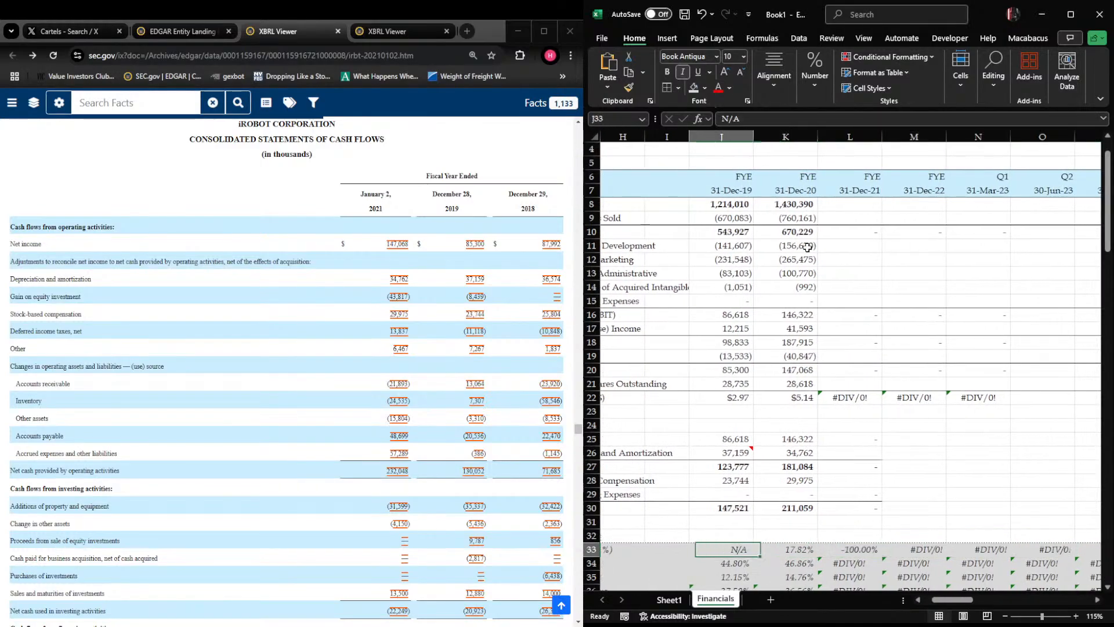
{"action": "key", "text": "Right"}
{"action": "key", "text": "Right"}
{"action": "key", "text": "Right"}
{"action": "key", "text": "Right"}
{"action": "key", "text": "Right"}
{"action": "key", "text": "Right"}
{"action": "key", "text": "Right"}
{"action": "key", "text": "Right"}
{"action": "key", "text": "Right"}
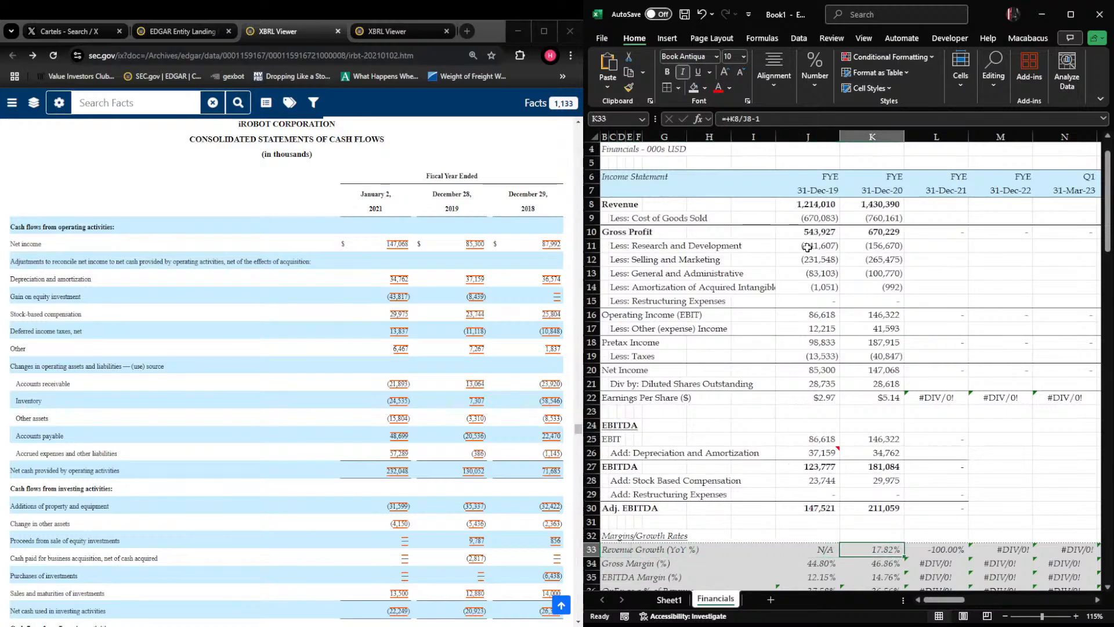
Select the fiscal 2021 revenue cell L8 and switch to iRobot's EDGAR filings list in the browser
{"action": "key", "text": "Up"}
{"action": "key", "text": "Up"}
{"action": "key", "text": "Up"}
{"action": "key", "text": "Up"}
{"action": "key", "text": "Up"}
{"action": "key", "text": "Up"}
{"action": "key", "text": "Up"}
{"action": "key", "text": "Up"}
{"action": "key", "text": "Up"}
{"action": "key", "text": "Up"}
{"action": "key", "text": "Up"}
{"action": "key", "text": "Up"}
{"action": "key", "text": "Up"}
{"action": "key", "text": "Up"}
{"action": "key", "text": "Up"}
{"action": "key", "text": "Up"}
{"action": "key", "text": "Up"}
{"action": "key", "text": "Up"}
{"action": "key", "text": "Up"}
{"action": "key", "text": "Up"}
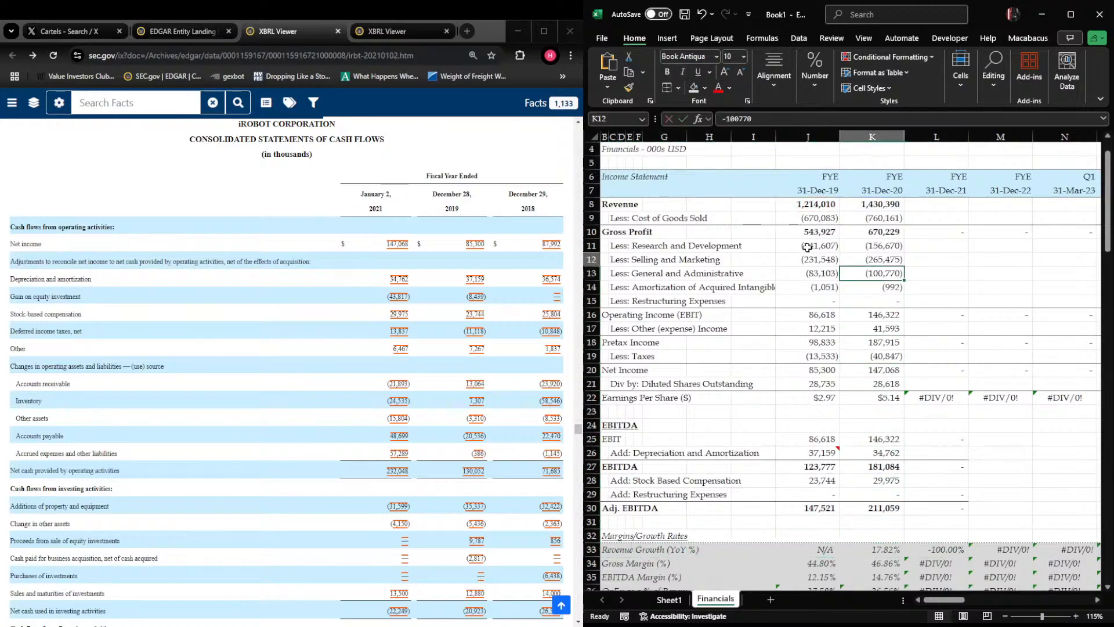
{"action": "key", "text": "Down"}
{"action": "key", "text": "Down"}
{"action": "key", "text": "Down"}
{"action": "key", "text": "Down"}
{"action": "key", "text": "Down"}
{"action": "key", "text": "Right"}
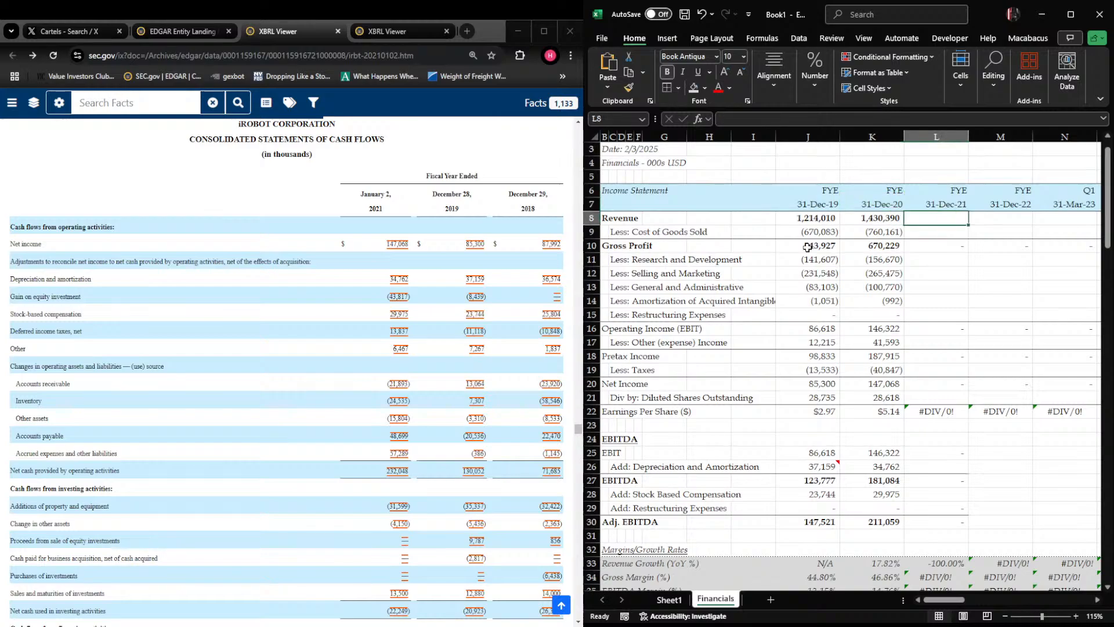
{"action": "left_click", "coordinate": [181, 30]}
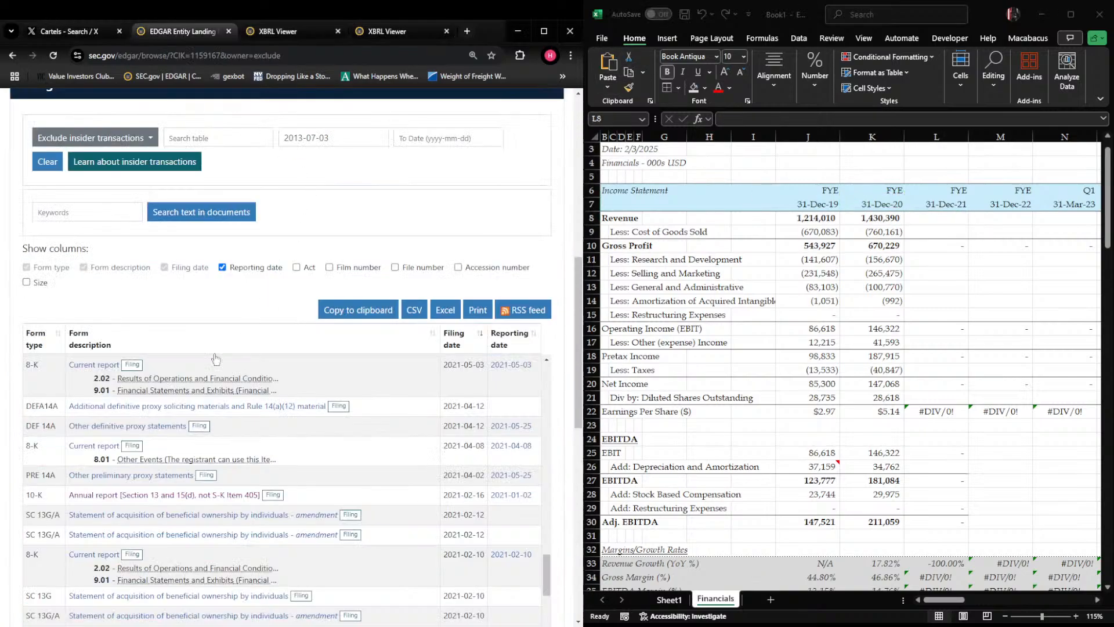
Find the fiscal 2021 10-K, filed 2022-02-15 with reporting date 2022-01-01, in the filings list and open it
{"action": "scroll", "coordinate": [128, 451], "scroll_direction": "up", "scroll_amount": 10}
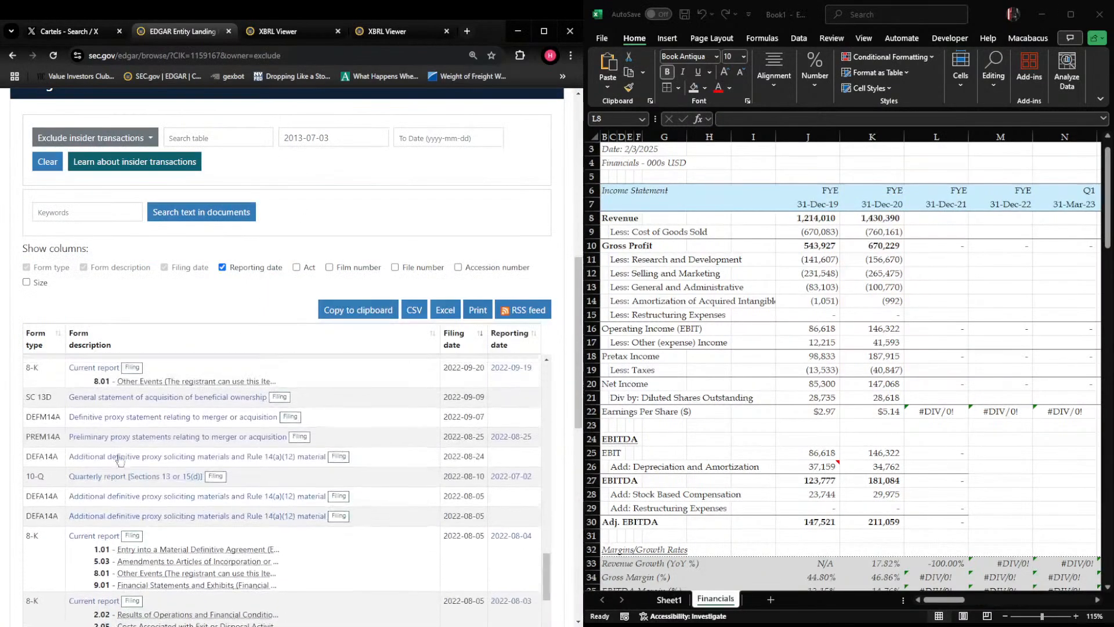
{"action": "scroll", "coordinate": [118, 458], "scroll_direction": "up", "scroll_amount": 10}
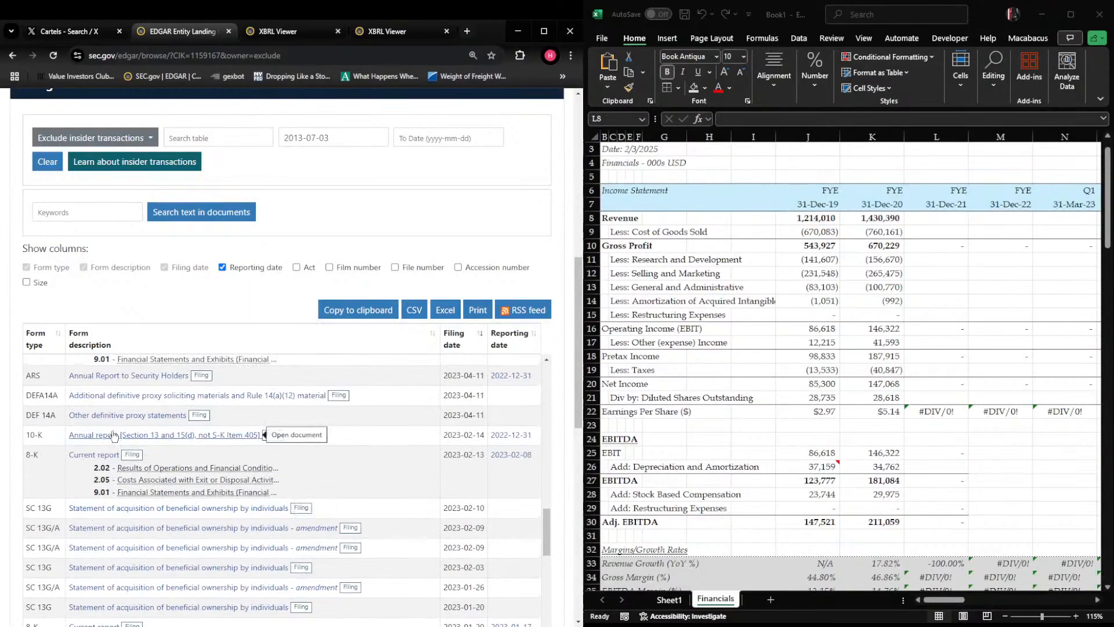
{"action": "scroll", "coordinate": [111, 442], "scroll_direction": "down", "scroll_amount": 3}
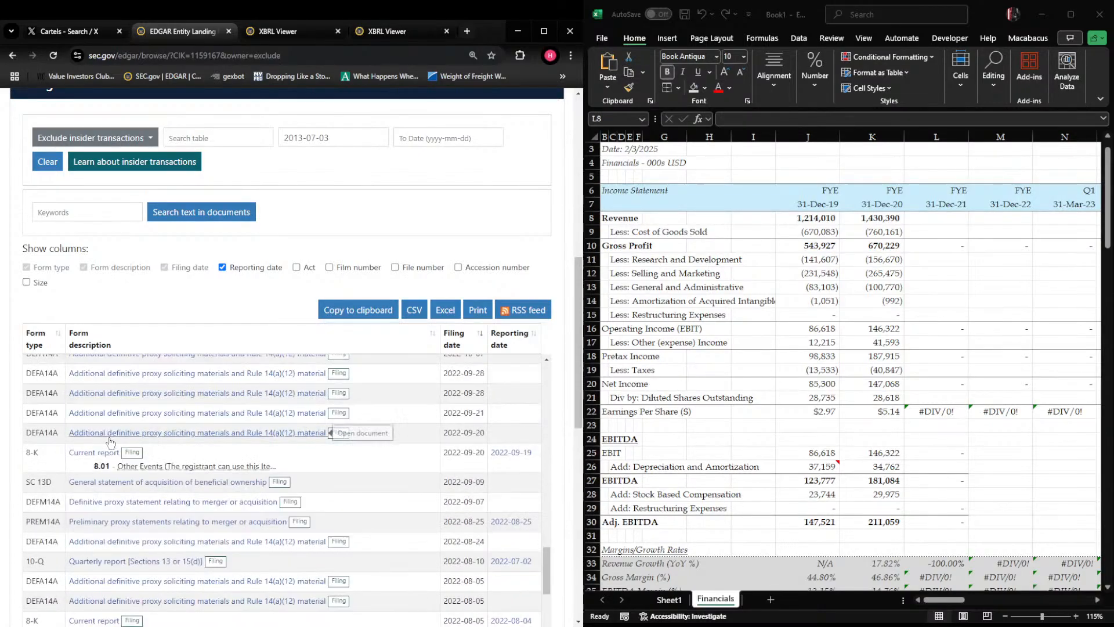
{"action": "left_click", "coordinate": [293, 32]}
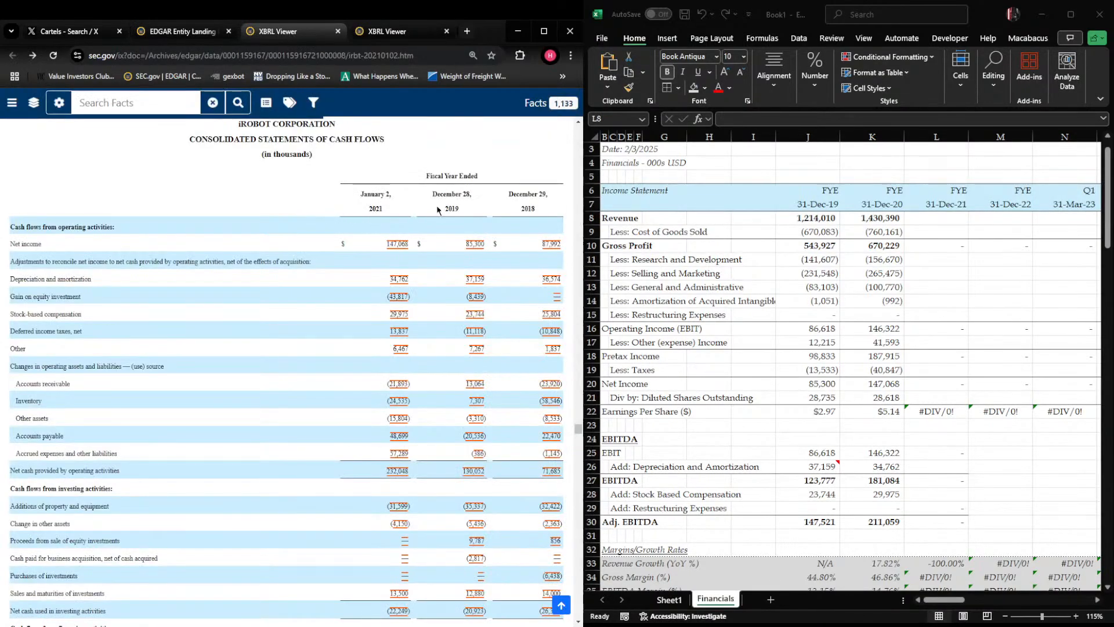
{"action": "left_click", "coordinate": [183, 32]}
{"action": "scroll", "coordinate": [196, 452], "scroll_direction": "down", "scroll_amount": 2}
{"action": "scroll", "coordinate": [196, 453], "scroll_direction": "down", "scroll_amount": 5}
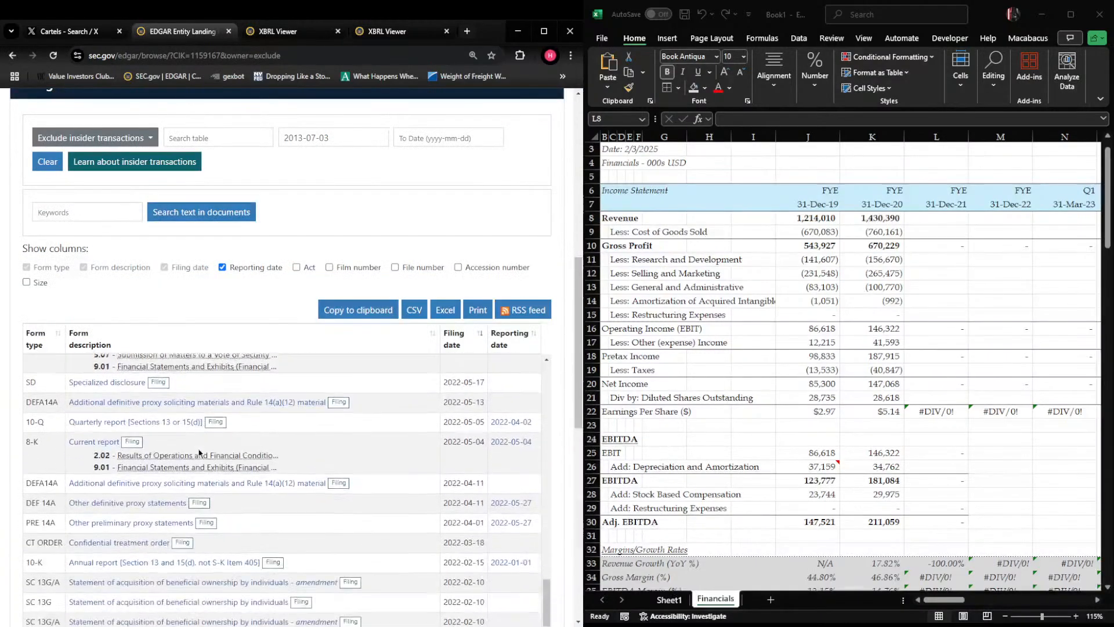
{"action": "left_click", "coordinate": [137, 370]}
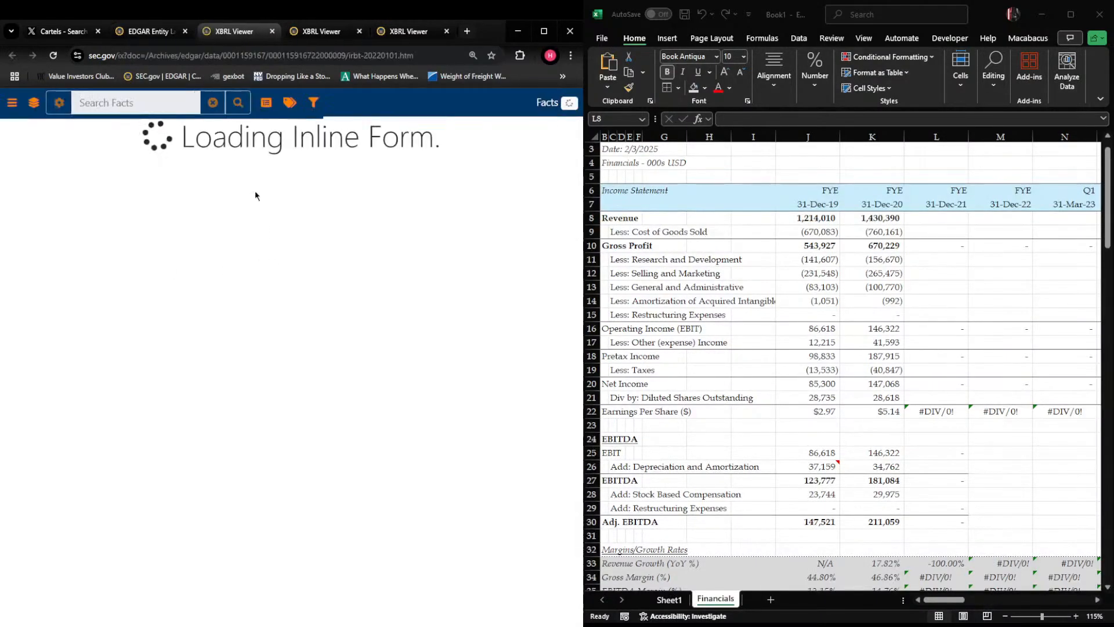
Go to Item 8, Financial Statements and Supplementary Data, and bring the 10-K's income statement into view
{"action": "scroll", "coordinate": [443, 233], "scroll_direction": "down", "scroll_amount": 15}
{"action": "scroll", "coordinate": [443, 233], "scroll_direction": "down", "scroll_amount": 5}
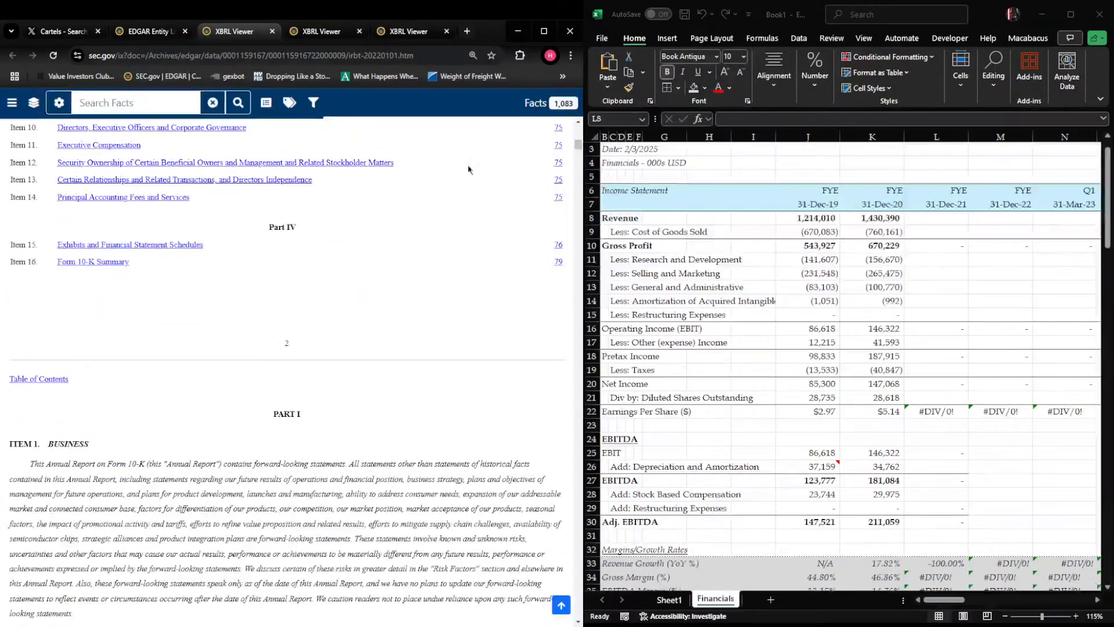
{"action": "scroll", "coordinate": [112, 254], "scroll_direction": "up", "scroll_amount": 6}
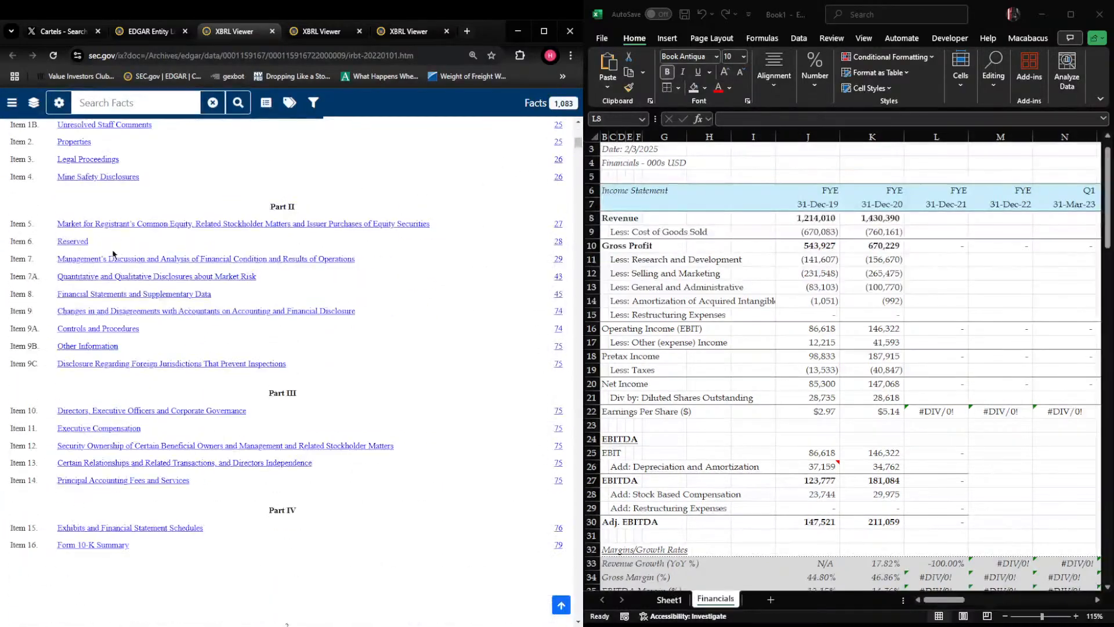
{"action": "left_click", "coordinate": [95, 294]}
{"action": "scroll", "coordinate": [174, 337], "scroll_direction": "down", "scroll_amount": 10}
{"action": "scroll", "coordinate": [170, 324], "scroll_direction": "down", "scroll_amount": 10}
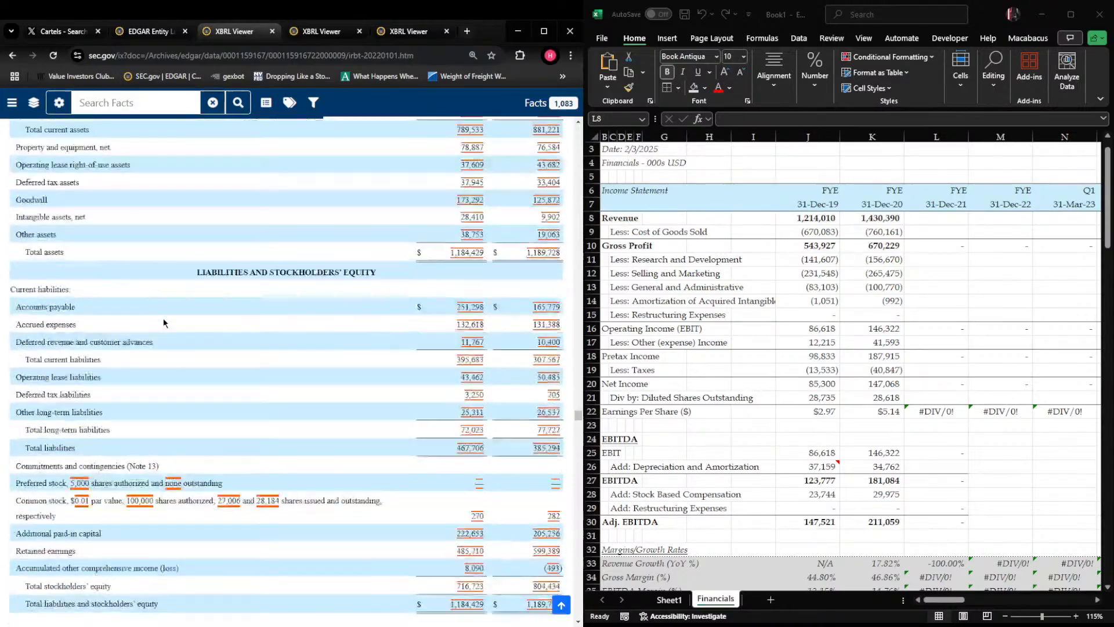
{"action": "scroll", "coordinate": [164, 319], "scroll_direction": "up", "scroll_amount": 3}
{"action": "scroll", "coordinate": [165, 319], "scroll_direction": "down", "scroll_amount": 5}
{"action": "scroll", "coordinate": [167, 321], "scroll_direction": "down", "scroll_amount": 5}
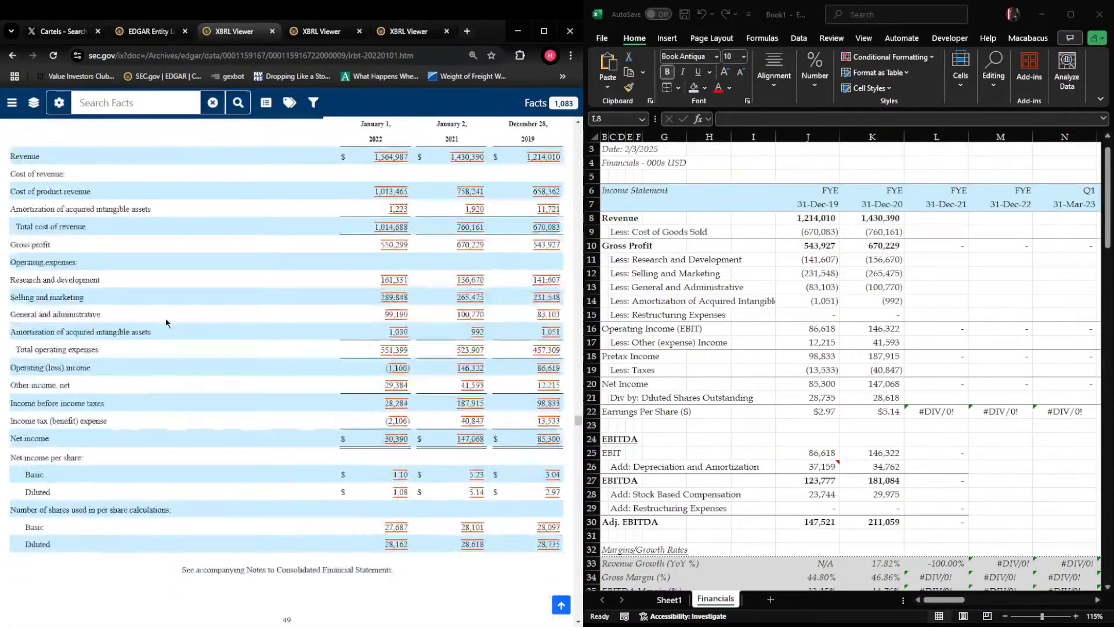
Switch to Excel and enter fiscal 2021 revenue of 1564987 in L8 and cost of goods sold of -1013465 in L9
{"action": "key", "text": "alt+Tab"}
{"action": "type", "text": "1564987"}
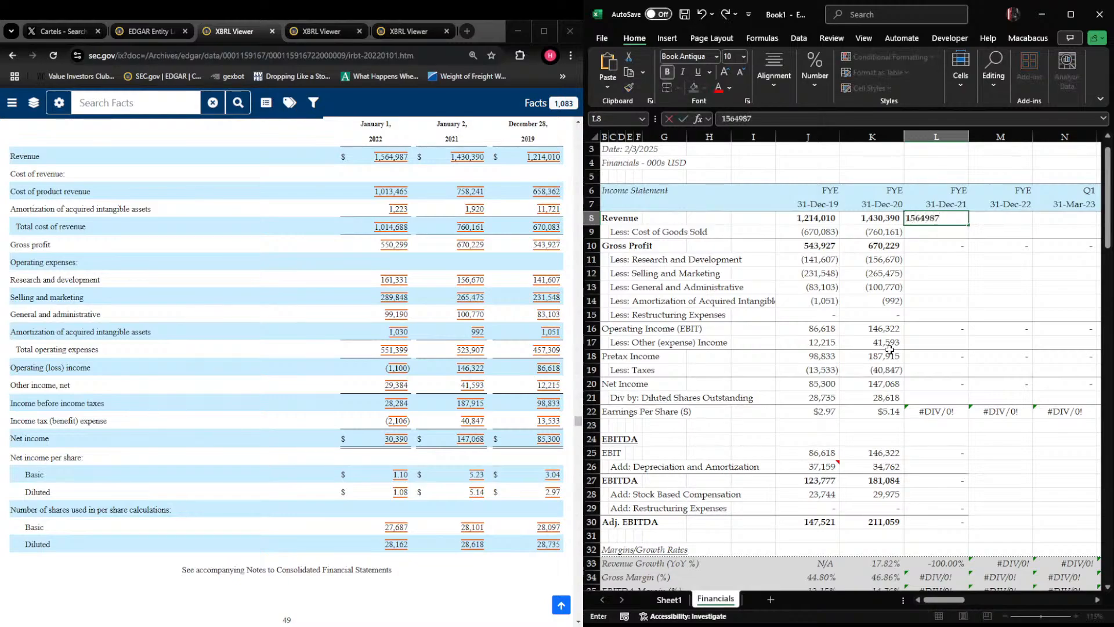
{"action": "key", "text": "Return"}
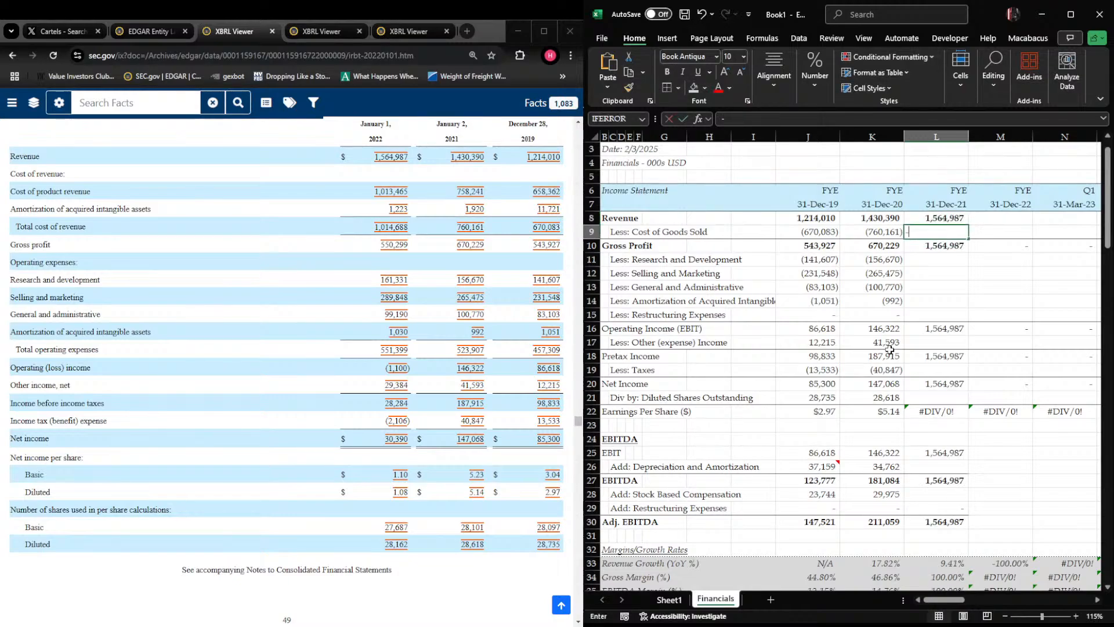
{"action": "type", "text": "-1013465"}
{"action": "key", "text": "Return"}
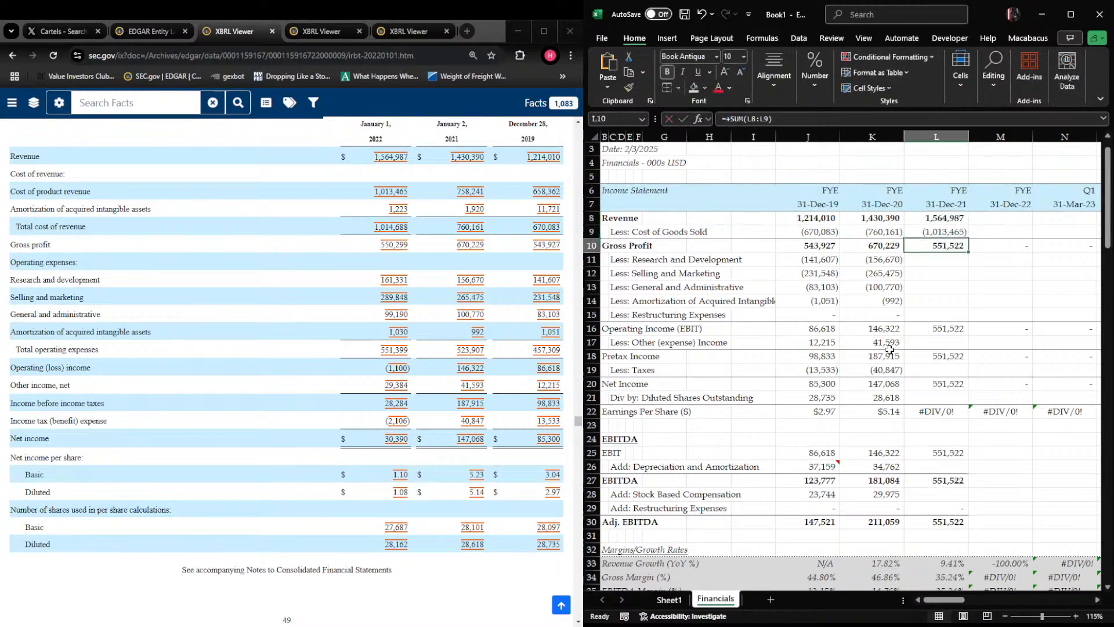
Append -1223 to the cost of goods sold entry in L9 to include the amortization of acquired intangible assets
{"action": "type", "text": "-"}
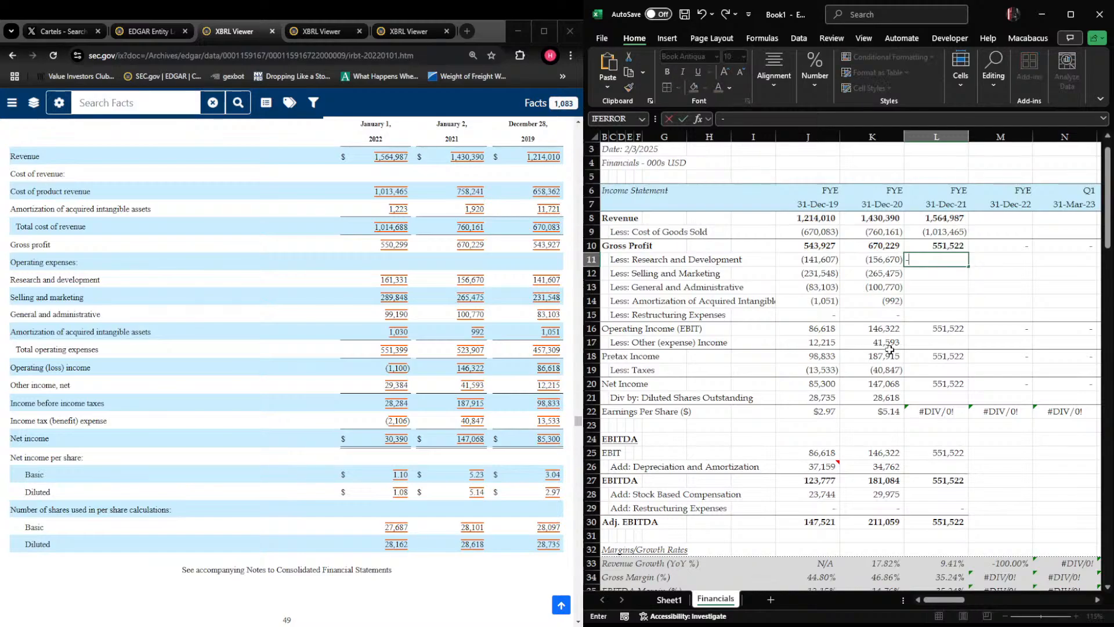
{"action": "key", "text": "Escape"}
{"action": "key", "text": "Up"}
{"action": "key", "text": "Up"}
{"action": "key", "text": "F2"}
{"action": "type", "text": "-"}
{"action": "type", "text": "1223"}
{"action": "key", "text": "Return"}
{"action": "key", "text": "Return"}
Enter fiscal 2021 research and development of -161331, selling and marketing of -289848, and general and administrative of -99190 in L11:L13
{"action": "type", "text": "-161331"}
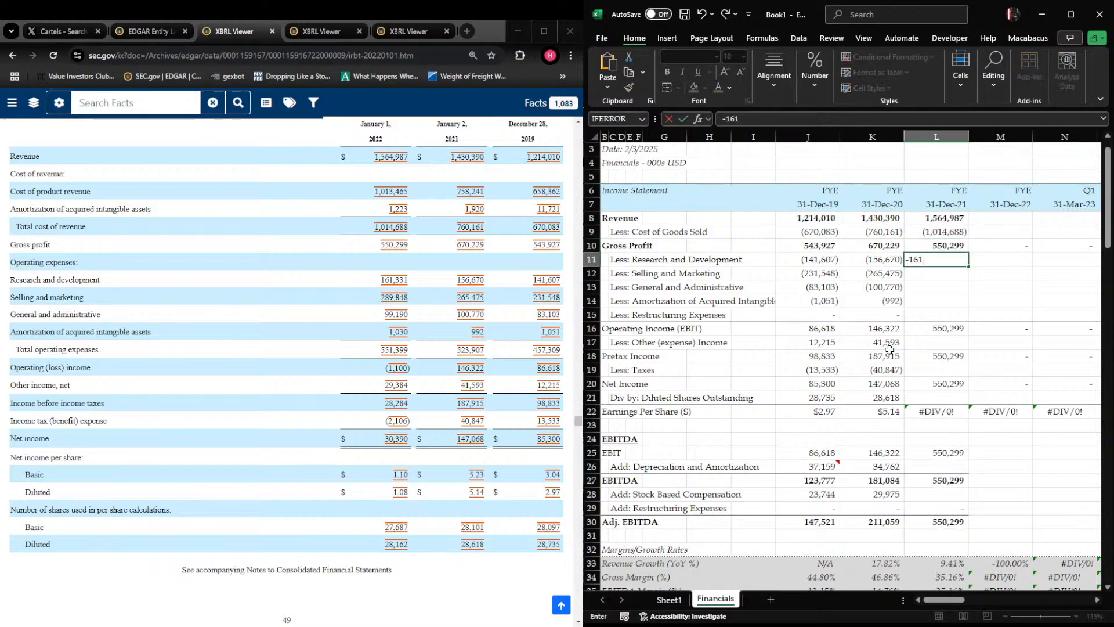
{"action": "key", "text": "Return"}
{"action": "type", "text": "-289848"}
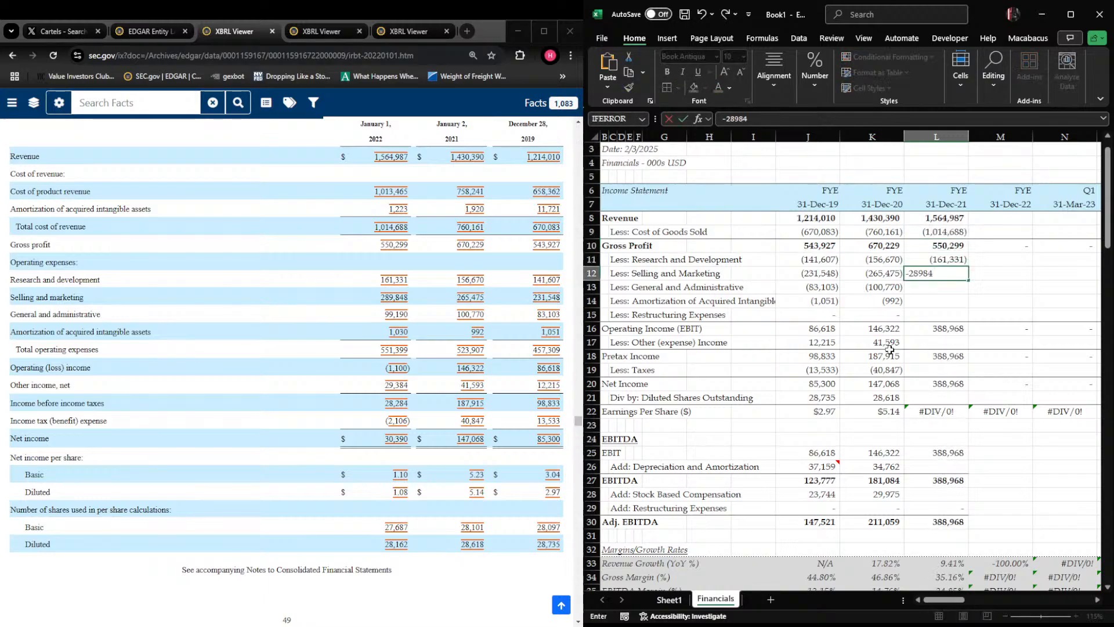
{"action": "key", "text": "Return"}
{"action": "type", "text": "-99190"}
{"action": "key", "text": "Return"}
Enter fiscal 2021 amortization of acquired intangibles of -1030 in L14 and restructuring expenses of 0 in L15
{"action": "type", "text": "-1030"}
{"action": "key", "text": "Return"}
{"action": "type", "text": "0"}
{"action": "key", "text": "Return"}
{"action": "key", "text": "Return"}
Enter fiscal 2021 other income of 29384 in L17 and the tax benefit as a positive 2106 in L19
{"action": "type", "text": "-"}
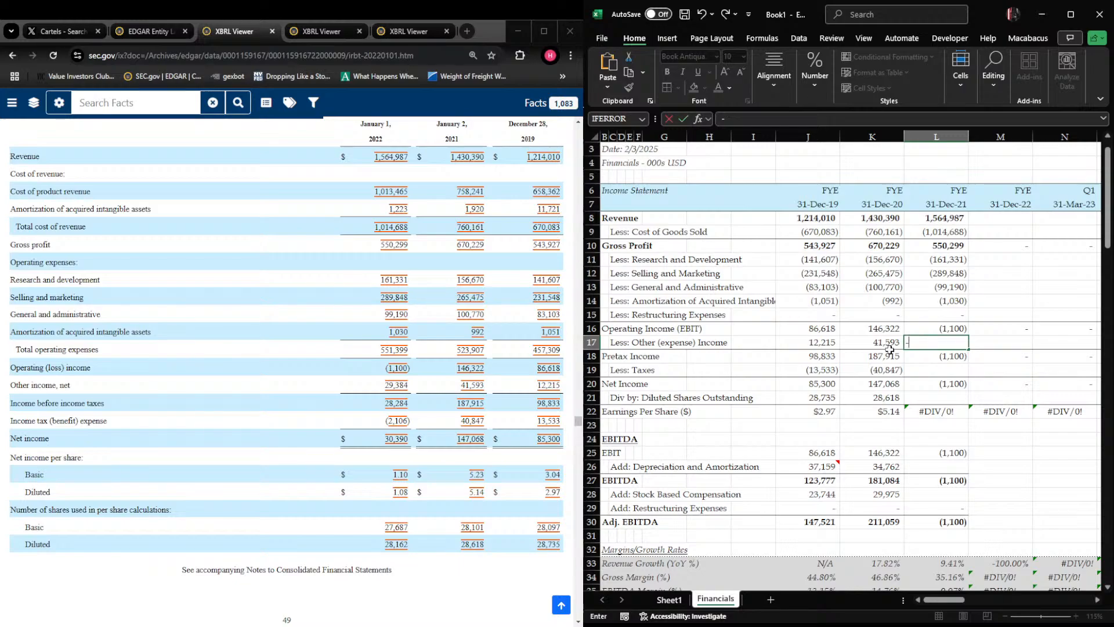
{"action": "key", "text": "BackSpace"}
{"action": "type", "text": "29384"}
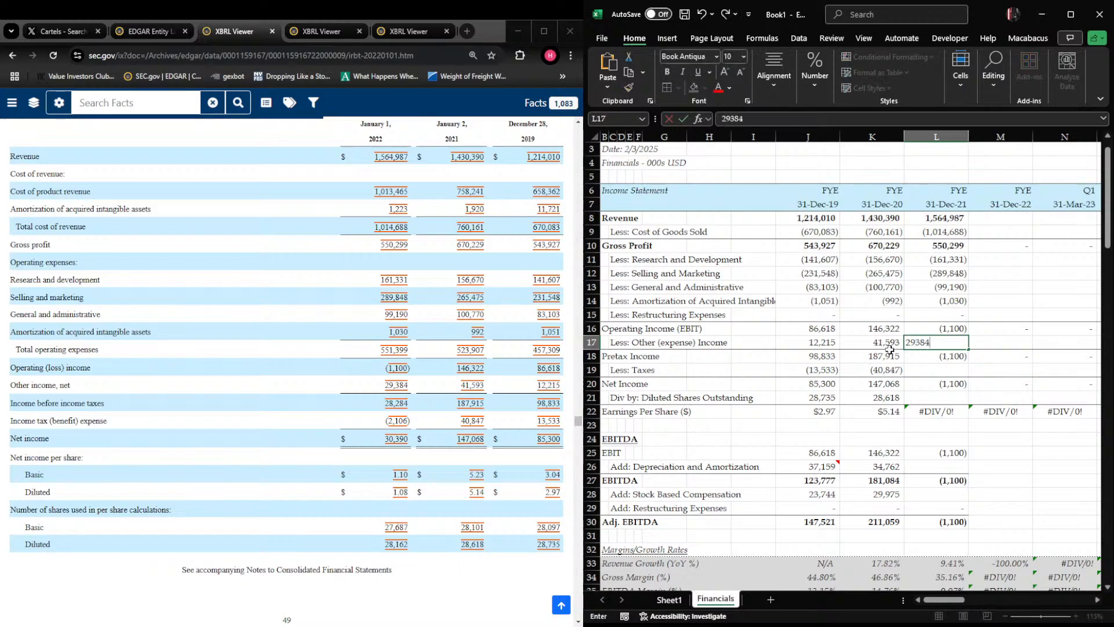
{"action": "key", "text": "Return"}
{"action": "key", "text": "Return"}
{"action": "type", "text": "-"}
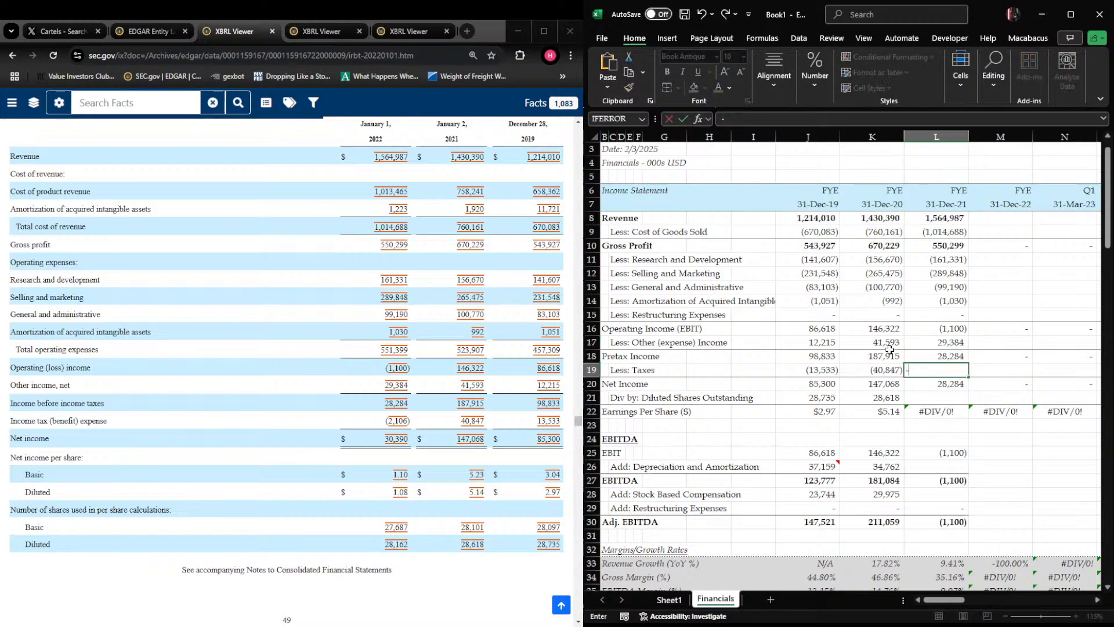
{"action": "key", "text": "BackSpace"}
{"action": "type", "text": "2106"}
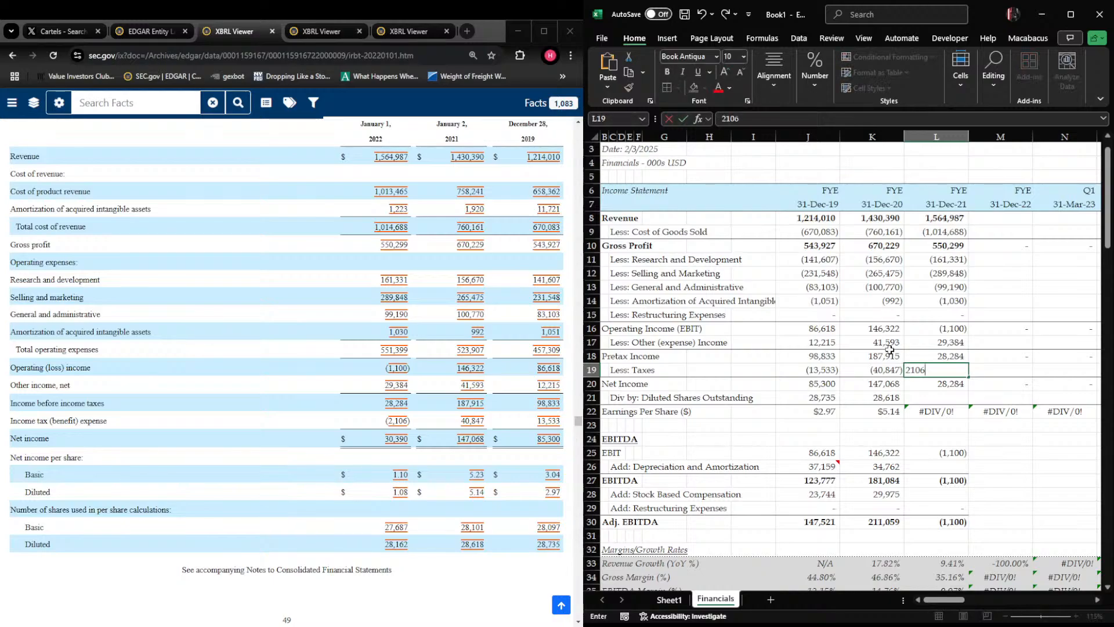
{"action": "key", "text": "Return"}
{"action": "key", "text": "Return"}
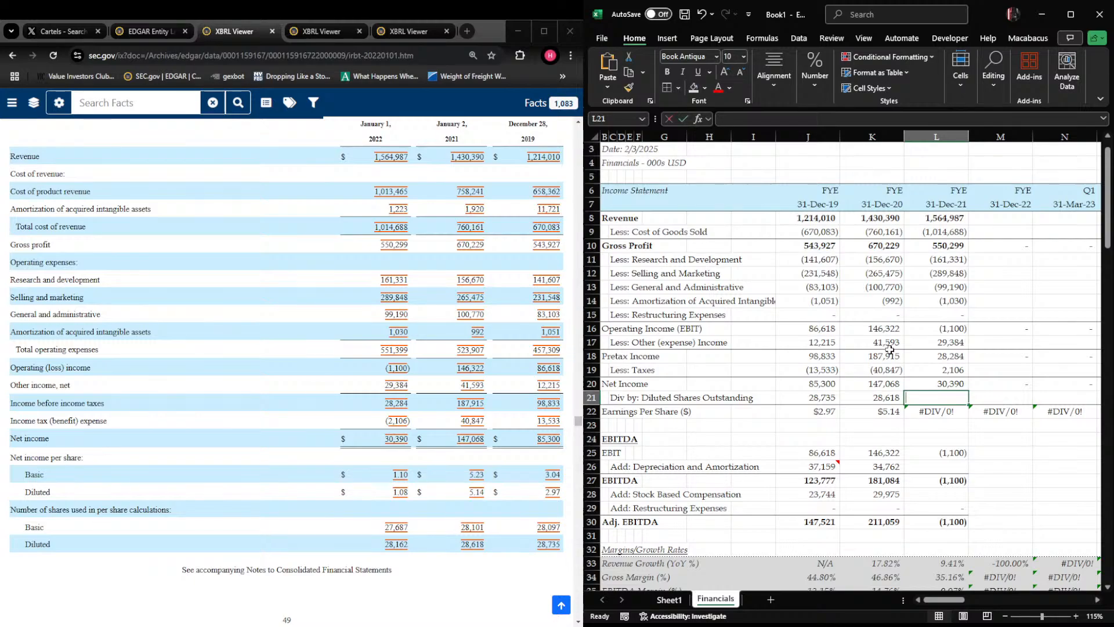
Enter fiscal 2021 diluted shares outstanding of 28162 in L21 and check column L down to the margin rows
{"action": "type", "text": "28162"}
{"action": "key", "text": "Return"}
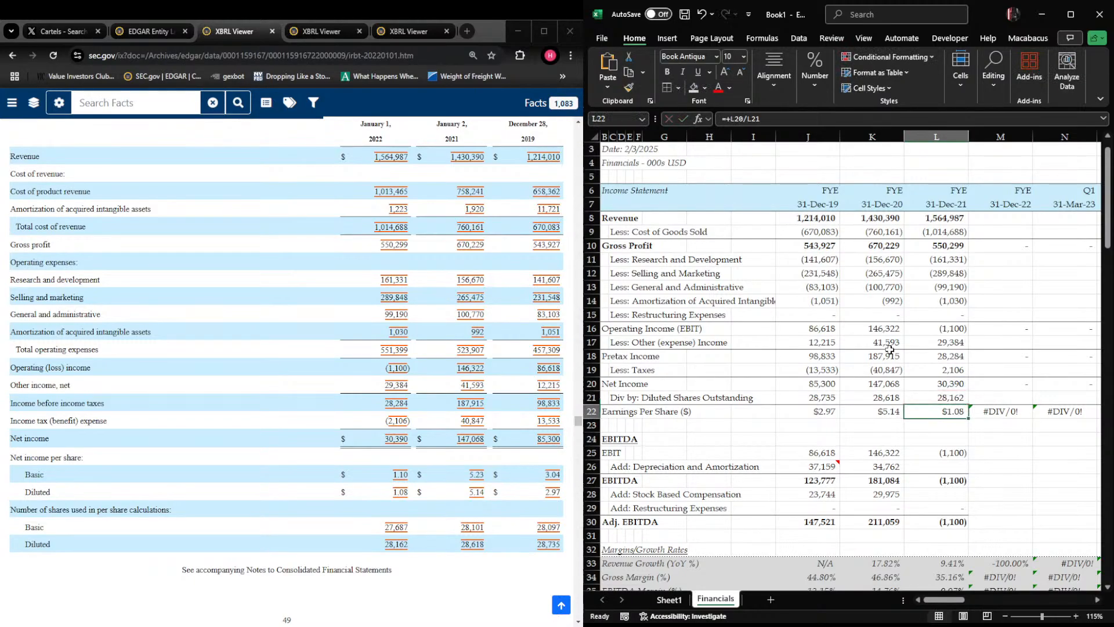
{"action": "key", "text": "Down"}
{"action": "key", "text": "Down"}
{"action": "key", "text": "Down"}
{"action": "key", "text": "Down"}
{"action": "key", "text": "Down"}
{"action": "key", "text": "Down"}
{"action": "key", "text": "Down"}
{"action": "key", "text": "Down"}
{"action": "key", "text": "Down"}
{"action": "key", "text": "Down"}
{"action": "key", "text": "Down"}
{"action": "key", "text": "Down"}
{"action": "key", "text": "Down"}
{"action": "key", "text": "Down"}
{"action": "key", "text": "Down"}
{"action": "key", "text": "Down"}
{"action": "key", "text": "Down"}
{"action": "key", "text": "Down"}
{"action": "key", "text": "Down"}
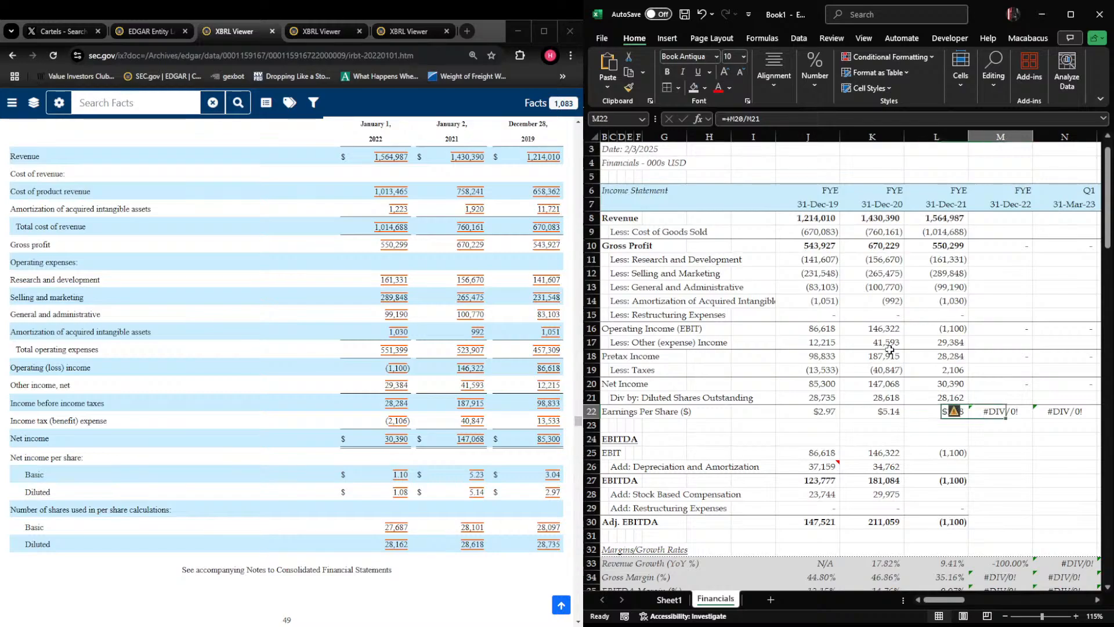
{"action": "key", "text": "Up"}
{"action": "key", "text": "Up"}
{"action": "key", "text": "Up"}
{"action": "key", "text": "Up"}
{"action": "key", "text": "Up"}
{"action": "key", "text": "Up"}
{"action": "key", "text": "Up"}
{"action": "key", "text": "Up"}
{"action": "key", "text": "Up"}
{"action": "key", "text": "Up"}
{"action": "key", "text": "Up"}
{"action": "key", "text": "Up"}
{"action": "key", "text": "Up"}
{"action": "key", "text": "Up"}
{"action": "key", "text": "Up"}
{"action": "key", "text": "Up"}
{"action": "key", "text": "Up"}
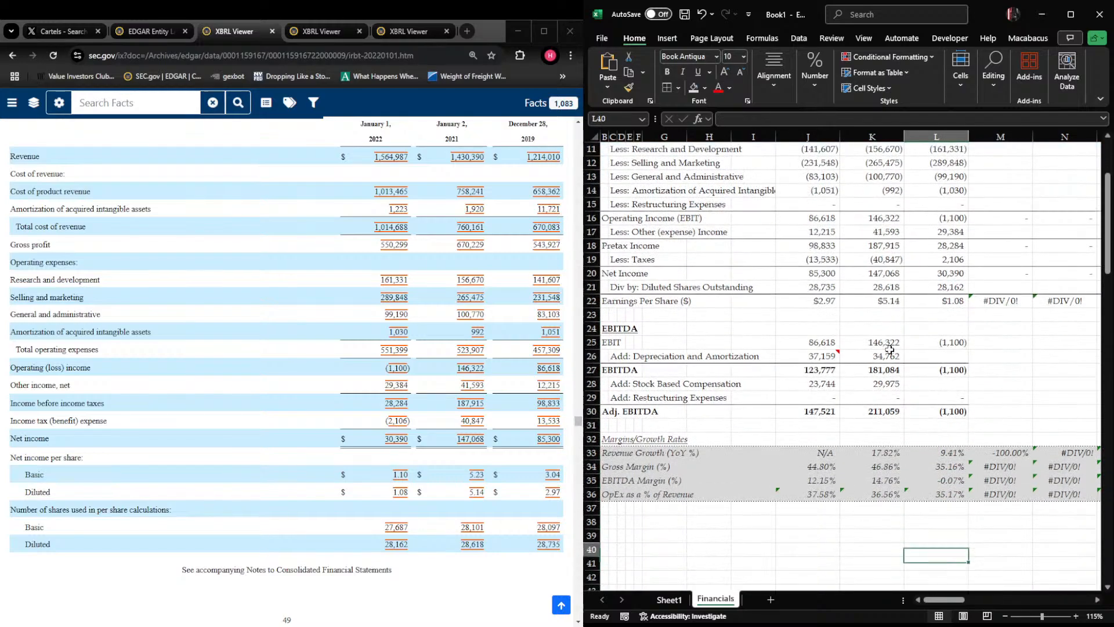
Locate depreciation and amortization in the consolidated statements of cash flows of the fiscal 2021 10-K
{"action": "key", "text": "Down"}
{"action": "key", "text": "Down"}
{"action": "key", "text": "Right"}
{"action": "key", "text": "Left"}
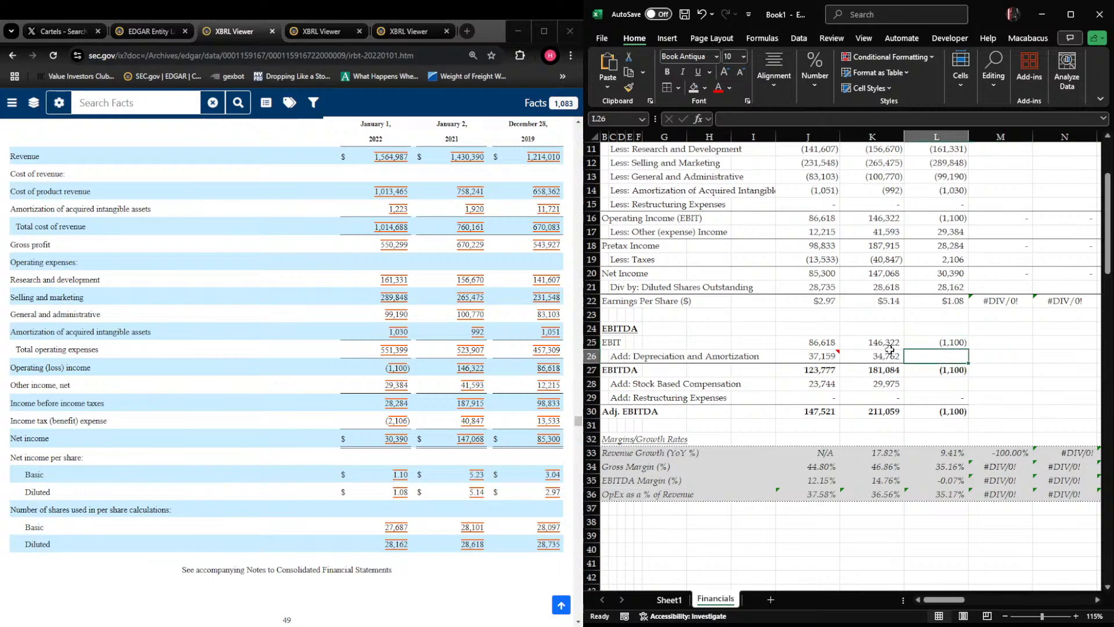
{"action": "key", "text": "Left"}
{"action": "key", "text": "Right"}
{"action": "key", "text": "Right"}
{"action": "key", "text": "Left"}
{"action": "key", "text": "alt+Tab"}
{"action": "scroll", "coordinate": [287, 372], "scroll_direction": "down", "scroll_amount": 15}
{"action": "scroll", "coordinate": [287, 371], "scroll_direction": "down", "scroll_amount": 20}
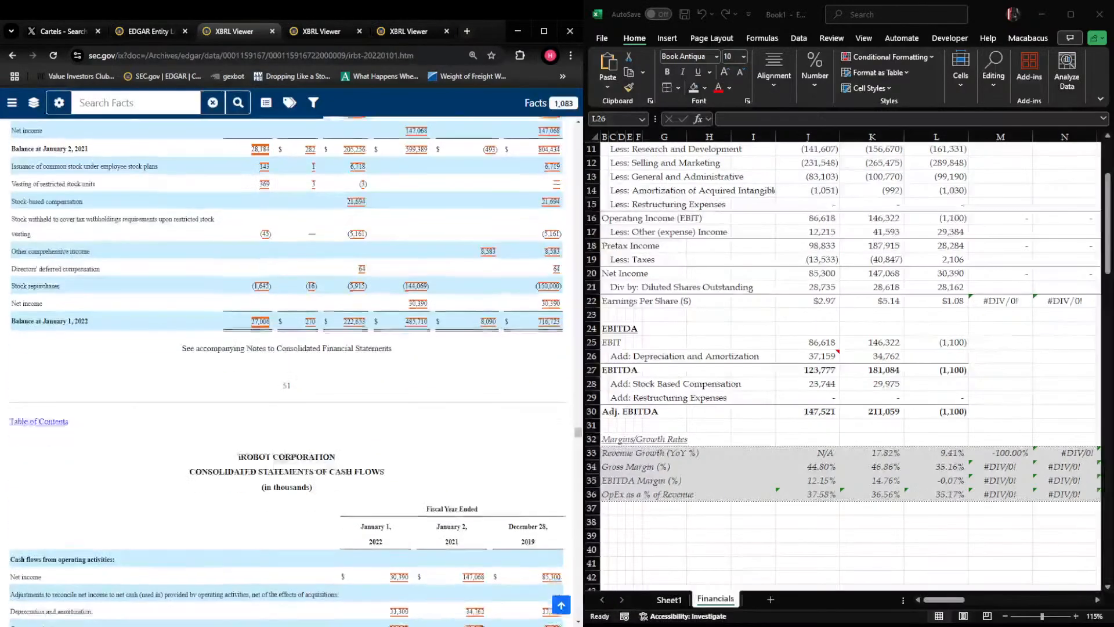
{"action": "scroll", "coordinate": [287, 371], "scroll_direction": "up", "scroll_amount": 10}
{"action": "key", "text": "alt+Tab"}
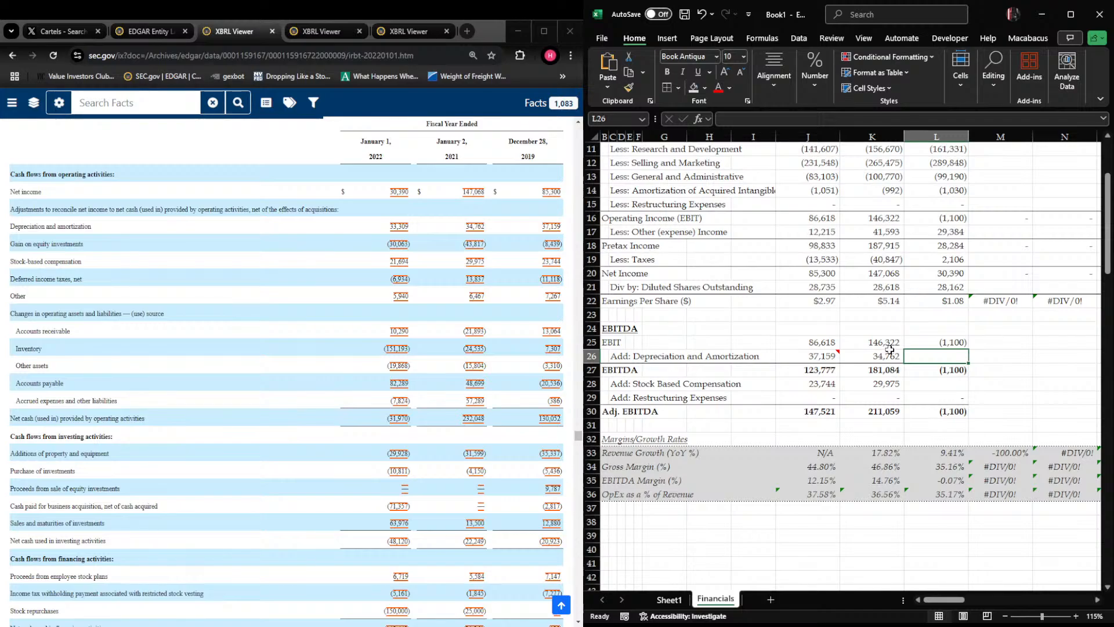
Enter fiscal 2021 depreciation and amortization of 33309 in L26
{"action": "key", "text": "Right"}
{"action": "key", "text": "Left"}
{"action": "key", "text": "Up"}
{"action": "key", "text": "Right"}
{"action": "key", "text": "Left"}
{"action": "key", "text": "Down"}
{"action": "key", "text": "Left"}
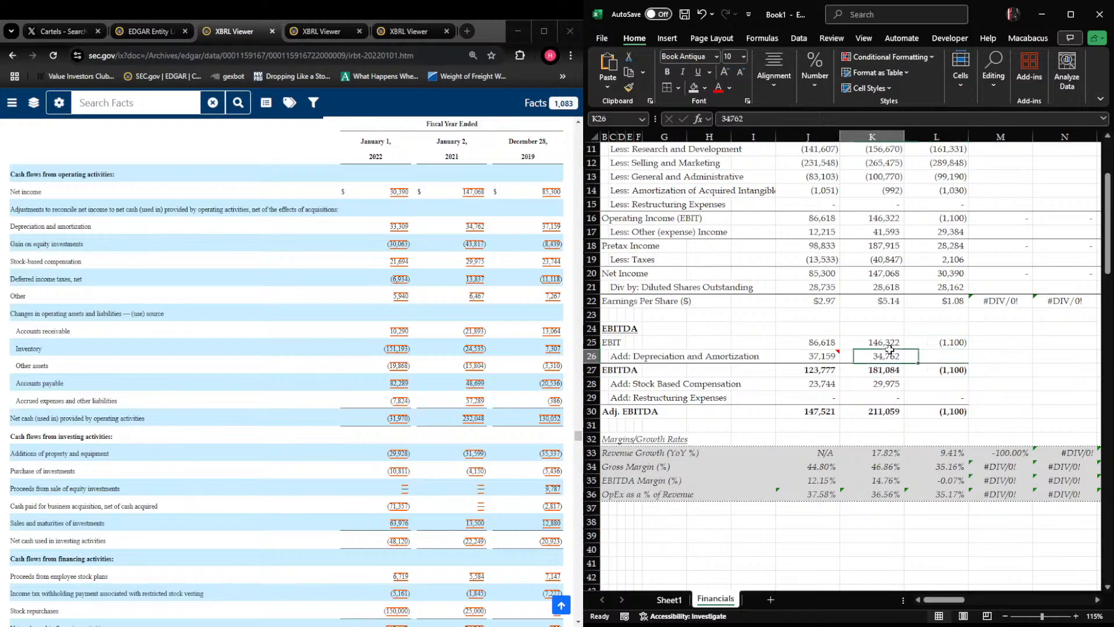
{"action": "key", "text": "Right"}
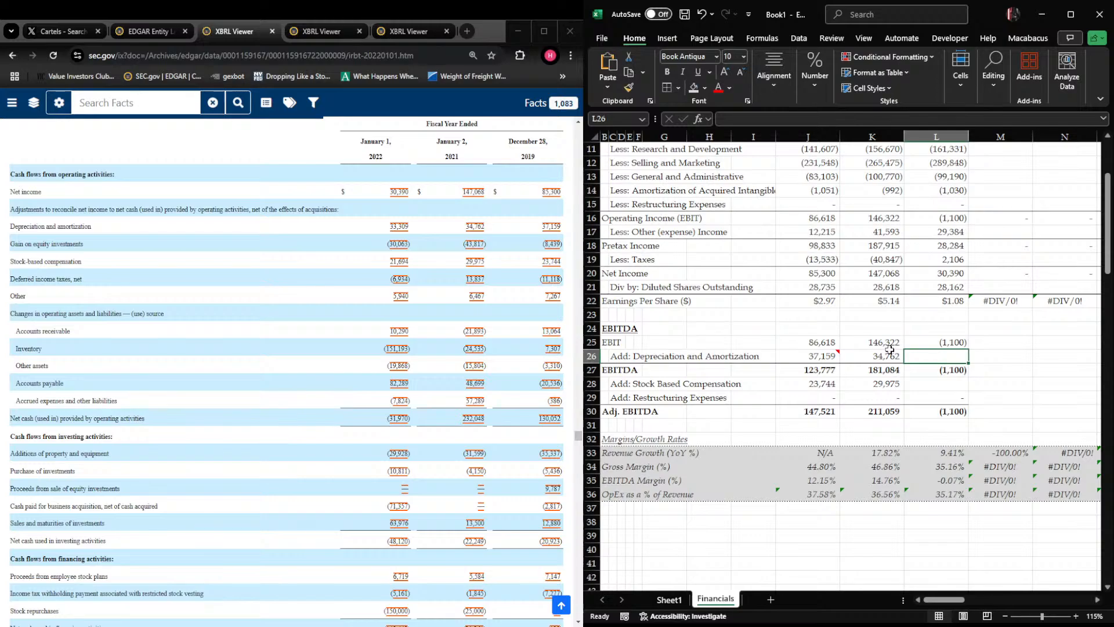
{"action": "key", "text": "Up"}
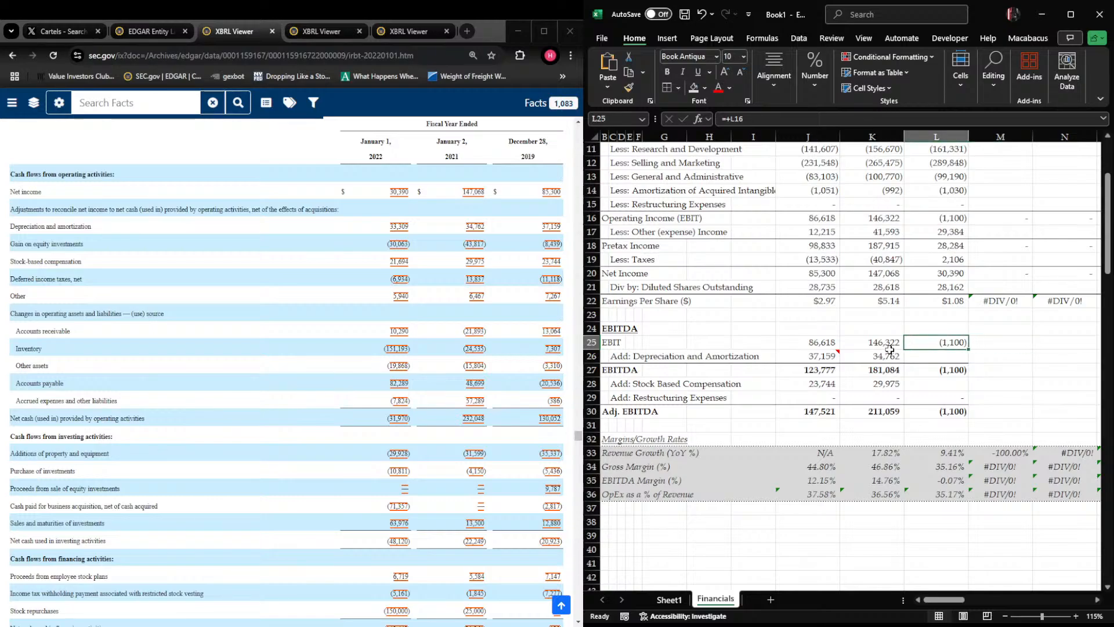
{"action": "key", "text": "Down"}
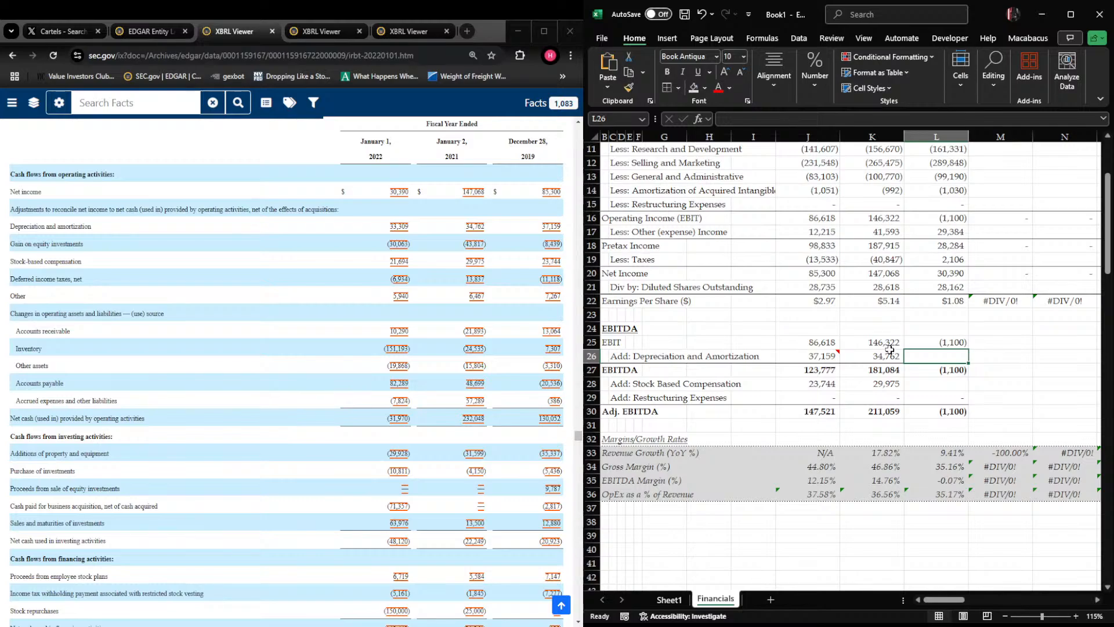
{"action": "type", "text": "33309"}
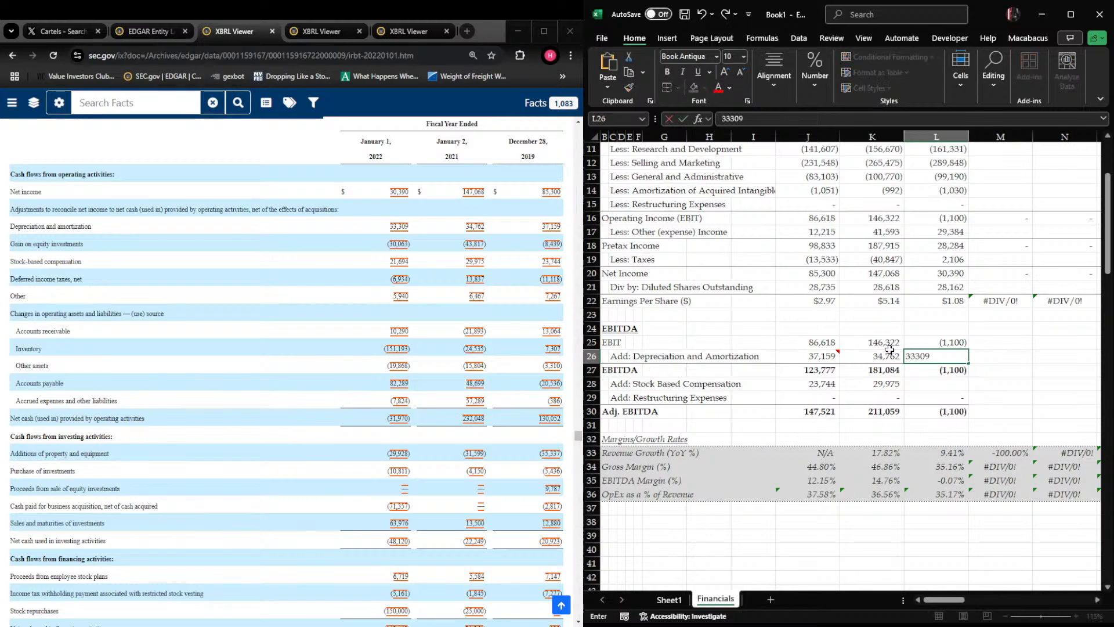
{"action": "key", "text": "Return"}
{"action": "key", "text": "Down"}
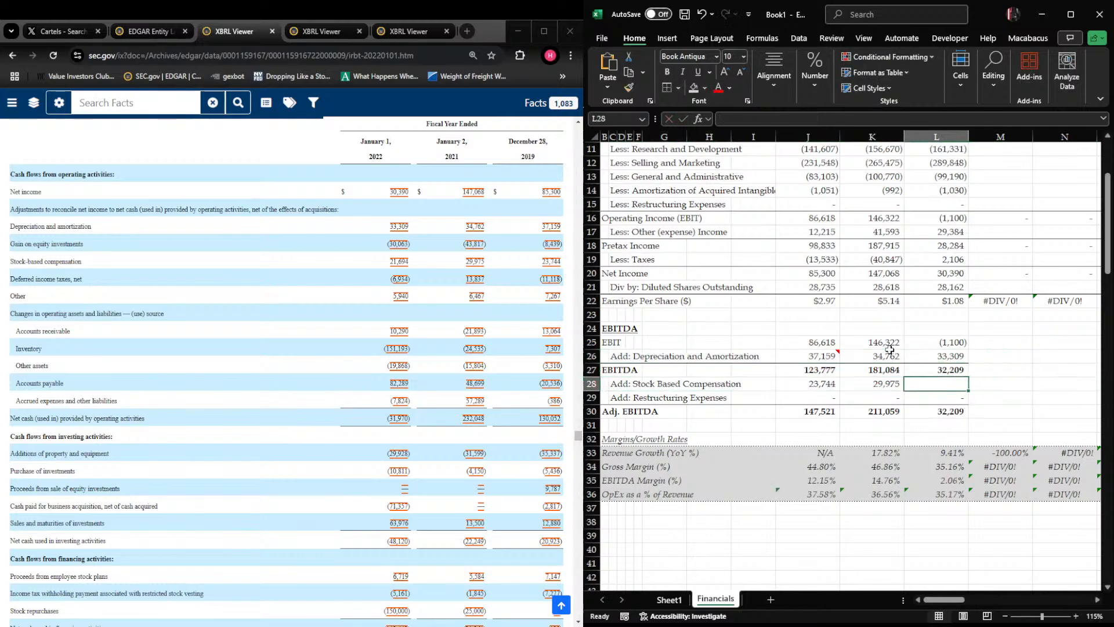
Enter fiscal 2021 stock-based compensation of 21694 in L28 and check the restructuring add-back formula in L29
{"action": "type", "text": "21,69"}
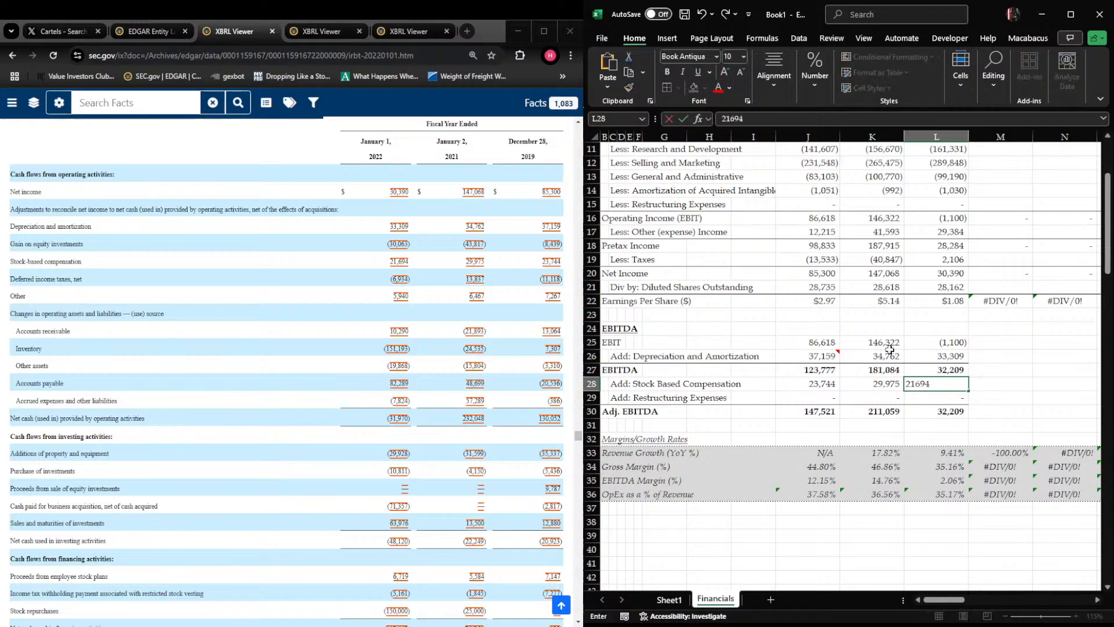
{"action": "type", "text": "4"}
{"action": "key", "text": "Return"}
{"action": "key", "text": "Down"}
{"action": "key", "text": "F2"}
{"action": "key", "text": "ctrl+Return"}
{"action": "key", "text": "Up"}
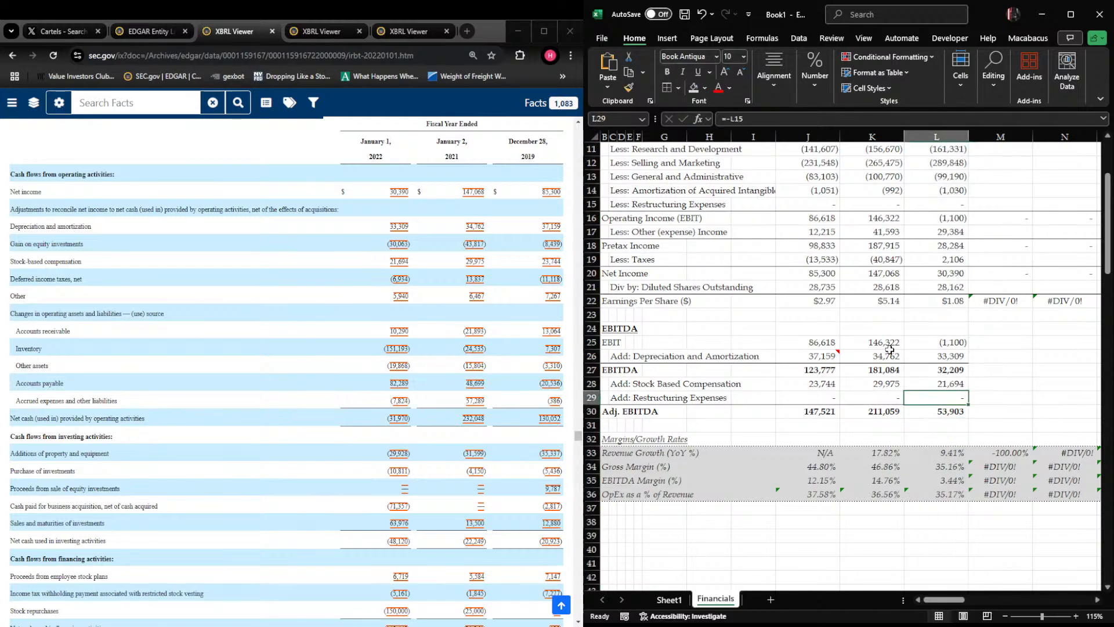
Check the fiscal 2021 Adj. EBITDA formula in L30 and the EBIT link in L25
{"action": "key", "text": "Down"}
{"action": "key", "text": "ctrl+Left"}
{"action": "key", "text": "ctrl+Left"}
{"action": "key", "text": "ctrl+Left"}
{"action": "key", "text": "Right"}
{"action": "key", "text": "Right"}
{"action": "key", "text": "Right"}
{"action": "key", "text": "Right"}
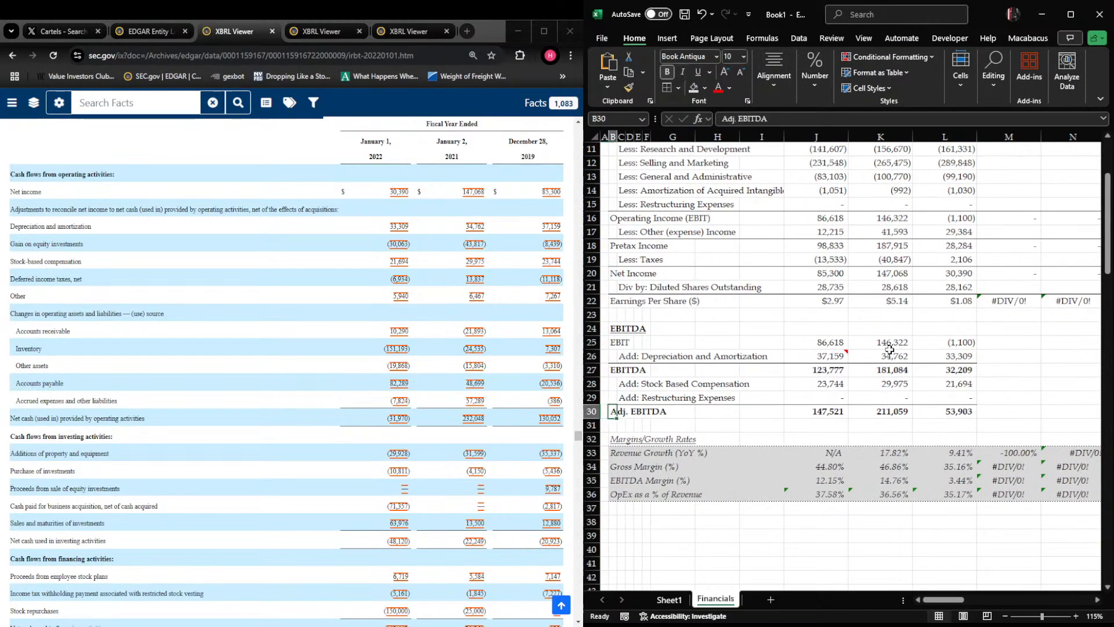
{"action": "key", "text": "Right"}
{"action": "key", "text": "Right"}
{"action": "key", "text": "Right"}
{"action": "key", "text": "Right"}
{"action": "key", "text": "Right"}
{"action": "key", "text": "Right"}
{"action": "key", "text": "Right"}
{"action": "key", "text": "F2"}
{"action": "key", "text": "Escape"}
{"action": "key", "text": "Up"}
{"action": "key", "text": "Up"}
{"action": "key", "text": "Up"}
{"action": "key", "text": "Up"}
{"action": "key", "text": "Up"}
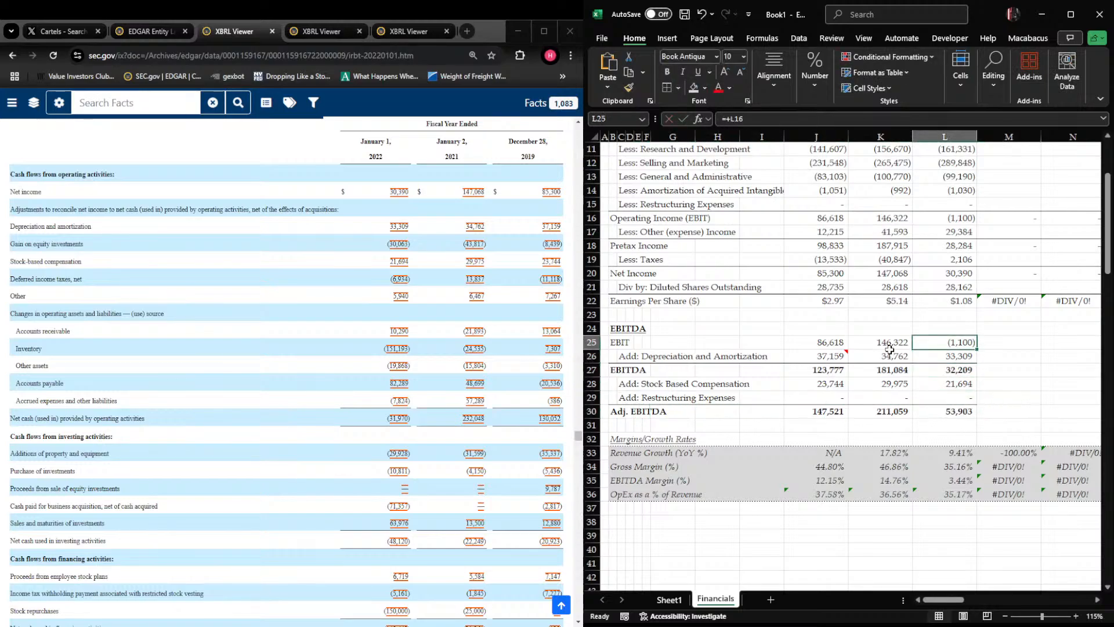
{"action": "key", "text": "F2"}
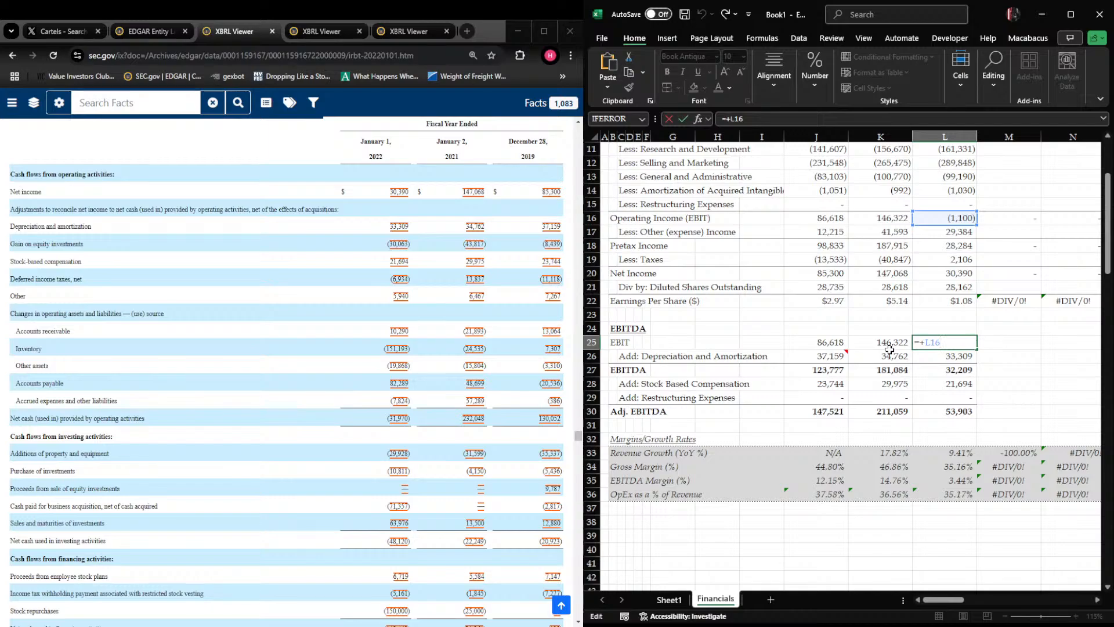
{"action": "key", "text": "Escape"}
Review the fiscal 2021 expense entries in column L and check the operating income sum formula in L16
{"action": "key", "text": "Up"}
{"action": "key", "text": "Up"}
{"action": "key", "text": "Up"}
{"action": "key", "text": "Up"}
{"action": "key", "text": "Up"}
{"action": "key", "text": "Up"}
{"action": "key", "text": "Up"}
{"action": "key", "text": "Up"}
{"action": "key", "text": "Up"}
{"action": "key", "text": "Up"}
{"action": "key", "text": "Up"}
{"action": "key", "text": "Up"}
{"action": "key", "text": "Up"}
{"action": "key", "text": "Up"}
{"action": "key", "text": "Up"}
{"action": "key", "text": "Up"}
{"action": "key", "text": "Up"}
{"action": "key", "text": "Up"}
{"action": "key", "text": "Up"}
{"action": "key", "text": "Up"}
{"action": "key", "text": "Up"}
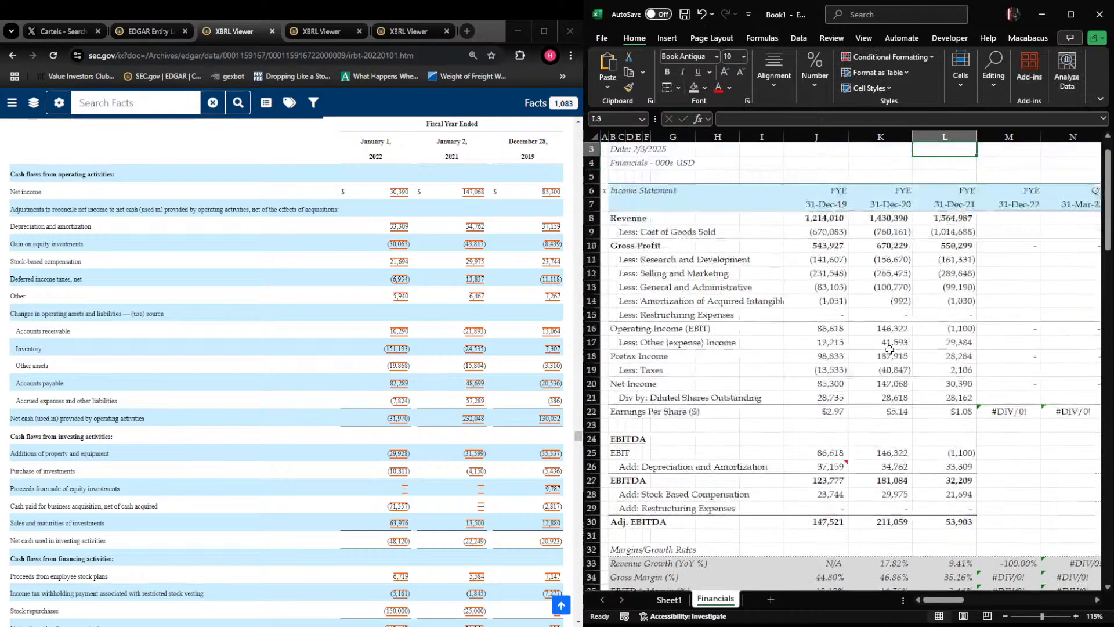
{"action": "key", "text": "Down"}
{"action": "key", "text": "Down"}
{"action": "key", "text": "Down"}
{"action": "key", "text": "Down"}
{"action": "key", "text": "Down"}
{"action": "key", "text": "Down"}
{"action": "key", "text": "Down"}
{"action": "key", "text": "Down"}
{"action": "key", "text": "Down"}
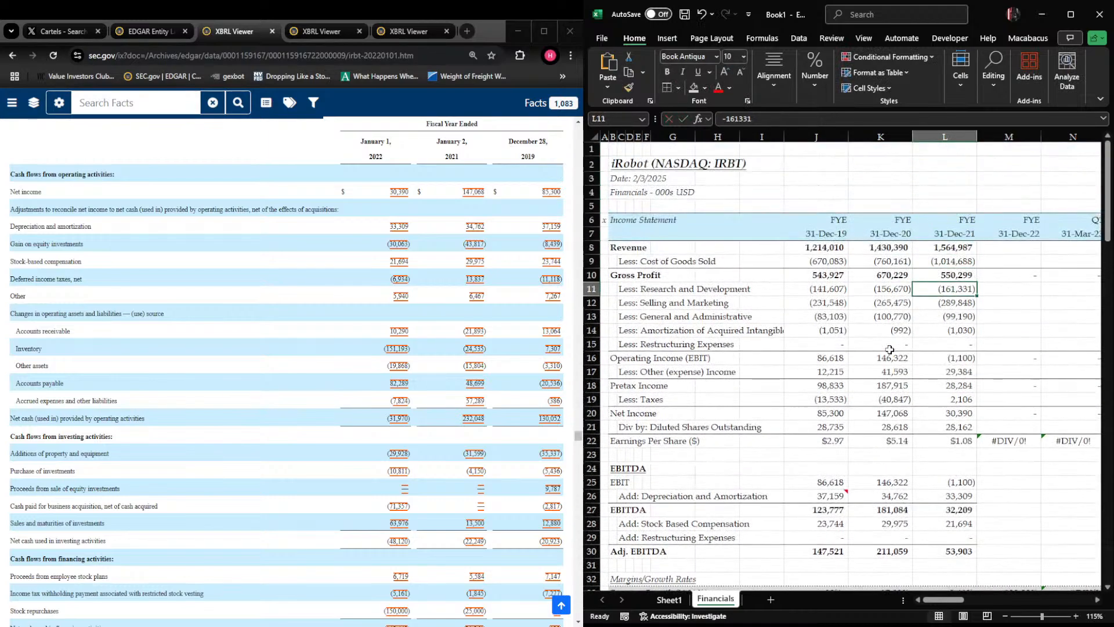
{"action": "key", "text": "Down"}
{"action": "key", "text": "Down"}
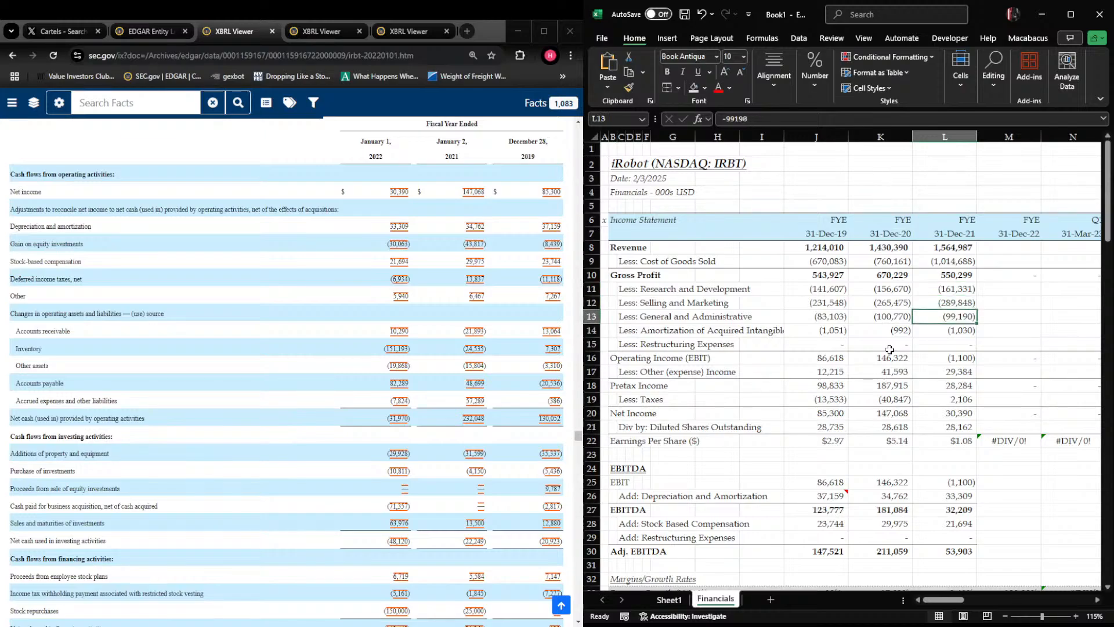
{"action": "key", "text": "Down"}
{"action": "key", "text": "Down"}
{"action": "key", "text": "Down"}
{"action": "key", "text": "F2"}
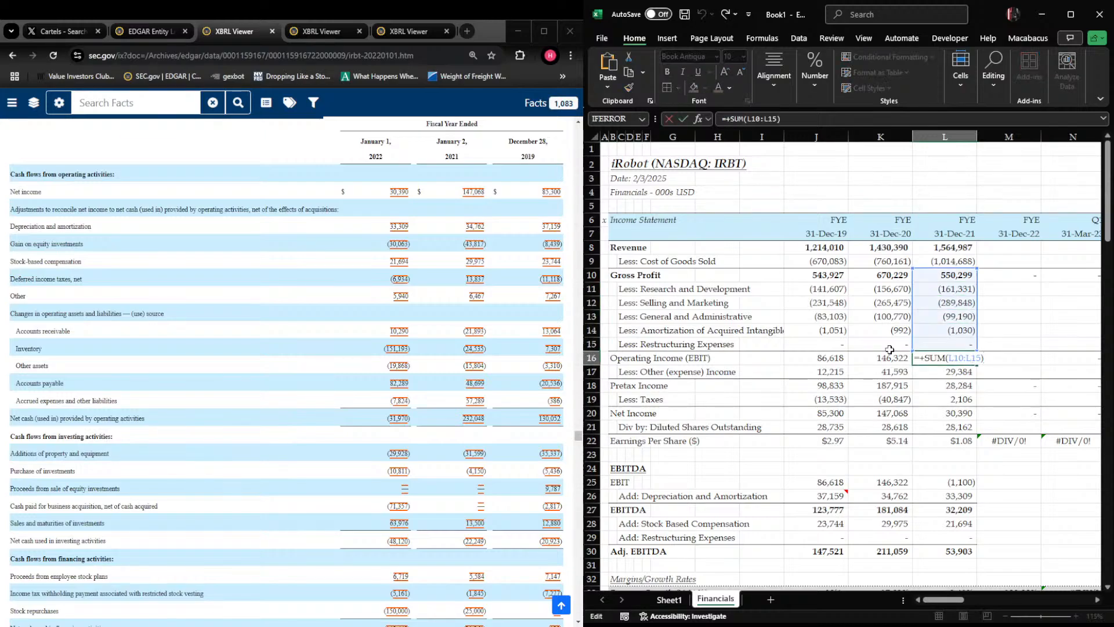
{"action": "key", "text": "Escape"}
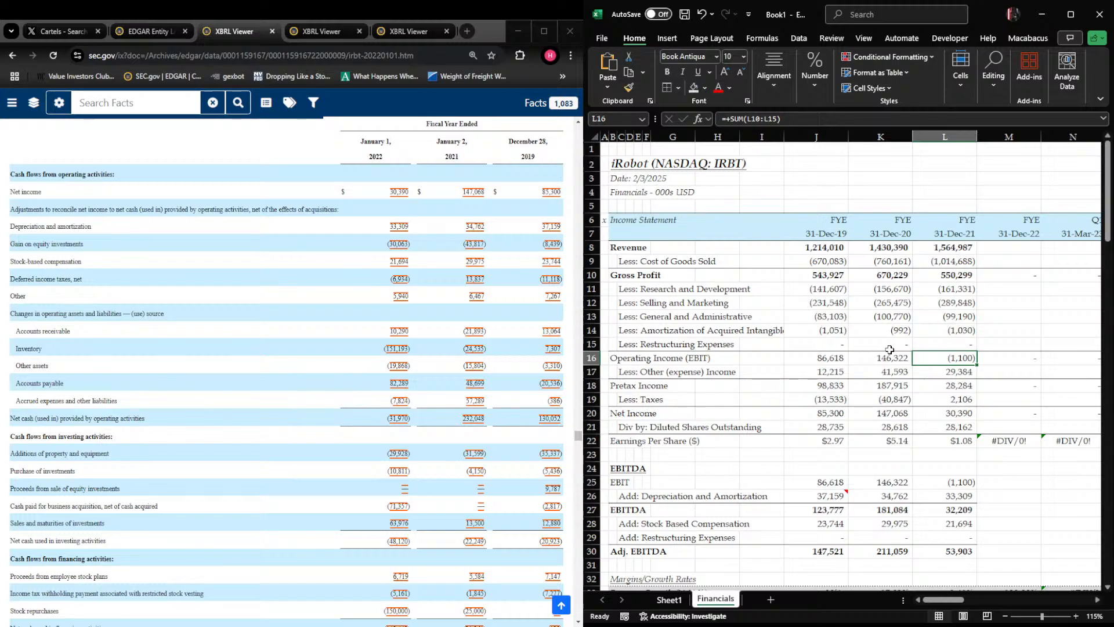
Inspect fiscal 2021 cost of goods sold in L9 and scan down to the margin and growth rows
{"action": "key", "text": "Right"}
{"action": "key", "text": "Up"}
{"action": "key", "text": "Up"}
{"action": "key", "text": "Up"}
{"action": "key", "text": "Up"}
{"action": "key", "text": "Up"}
{"action": "key", "text": "Up"}
{"action": "key", "text": "Up"}
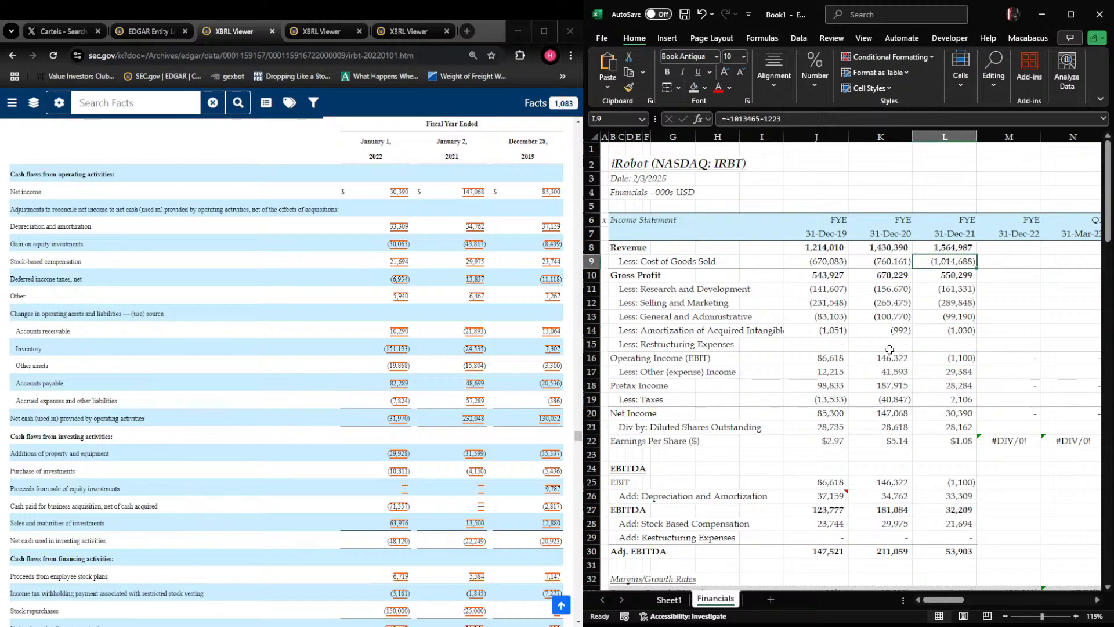
{"action": "key", "text": "Left"}
{"action": "key", "text": "Down"}
{"action": "key", "text": "Down"}
{"action": "key", "text": "Down"}
{"action": "key", "text": "Down"}
{"action": "key", "text": "Down"}
{"action": "key", "text": "Down"}
{"action": "key", "text": "Down"}
{"action": "key", "text": "Down"}
{"action": "key", "text": "Down"}
{"action": "key", "text": "Down"}
{"action": "key", "text": "Down"}
{"action": "key", "text": "Down"}
{"action": "key", "text": "Down"}
{"action": "key", "text": "Down"}
{"action": "key", "text": "Down"}
{"action": "key", "text": "Down"}
Add a note to the fiscal 2021 gross margin cell L34 reading "Serious margin compression - why?"
{"action": "key", "text": "Down"}
{"action": "key", "text": "Down"}
{"action": "key", "text": "Down"}
{"action": "key", "text": "Down"}
{"action": "key", "text": "Down"}
{"action": "key", "text": "Down"}
{"action": "key", "text": "Down"}
{"action": "key", "text": "Down"}
{"action": "key", "text": "Down"}
{"action": "key", "text": "Down"}
{"action": "key", "text": "Down"}
{"action": "key", "text": "Down"}
{"action": "key", "text": "Down"}
{"action": "key", "text": "Down"}
{"action": "key", "text": "Down"}
{"action": "key", "text": "Down"}
{"action": "key", "text": "Down"}
{"action": "key", "text": "Down"}
{"action": "key", "text": "Down"}
{"action": "key", "text": "Down"}
{"action": "key", "text": "Up"}
{"action": "key", "text": "Up"}
{"action": "key", "text": "Up"}
{"action": "key", "text": "Up"}
{"action": "key", "text": "Up"}
{"action": "key", "text": "Up"}
{"action": "key", "text": "Up"}
{"action": "key", "text": "Up"}
{"action": "key", "text": "Up"}
{"action": "key", "text": "Up"}
{"action": "key", "text": "Up"}
{"action": "key", "text": "Up"}
{"action": "key", "text": "Up"}
{"action": "key", "text": "Up"}
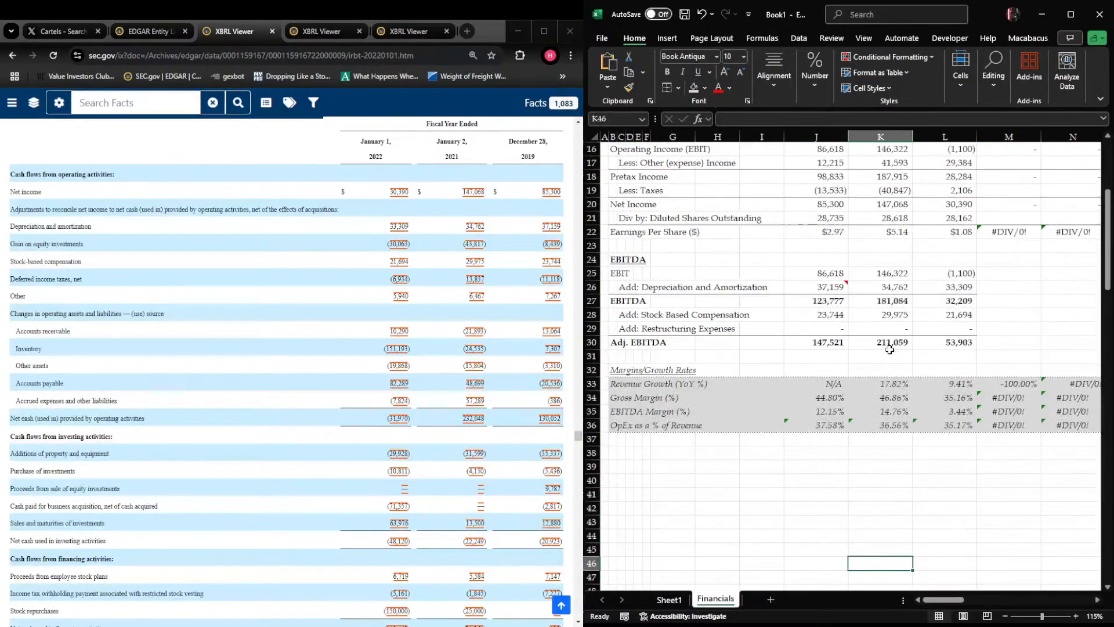
{"action": "key", "text": "Down"}
{"action": "key", "text": "Right"}
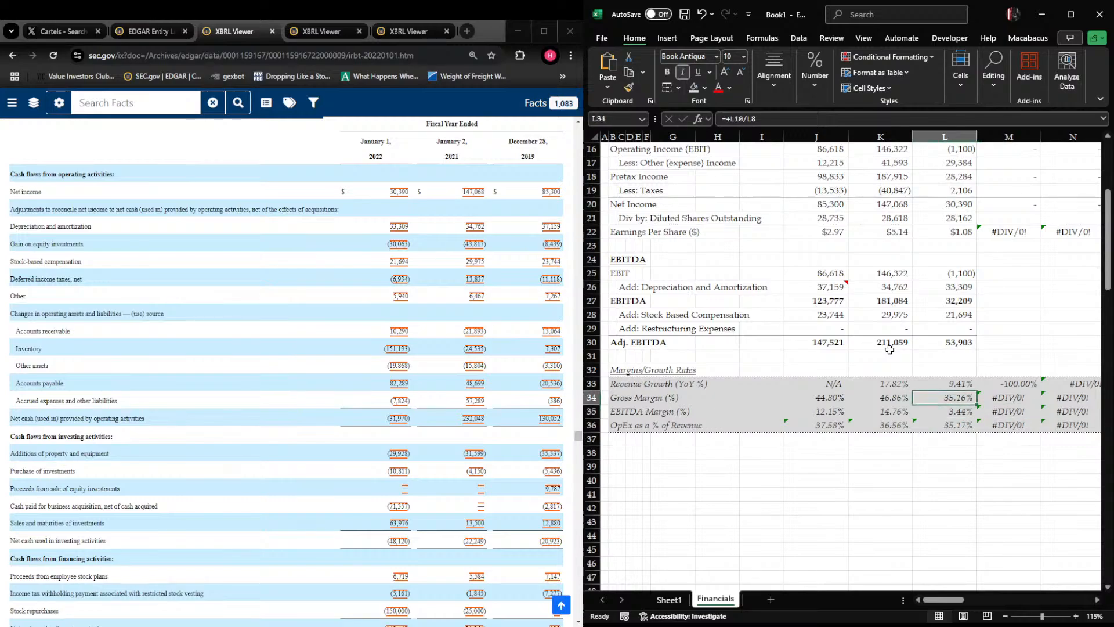
{"action": "key", "text": "shift+F2"}
{"action": "type", "text": "Serio"}
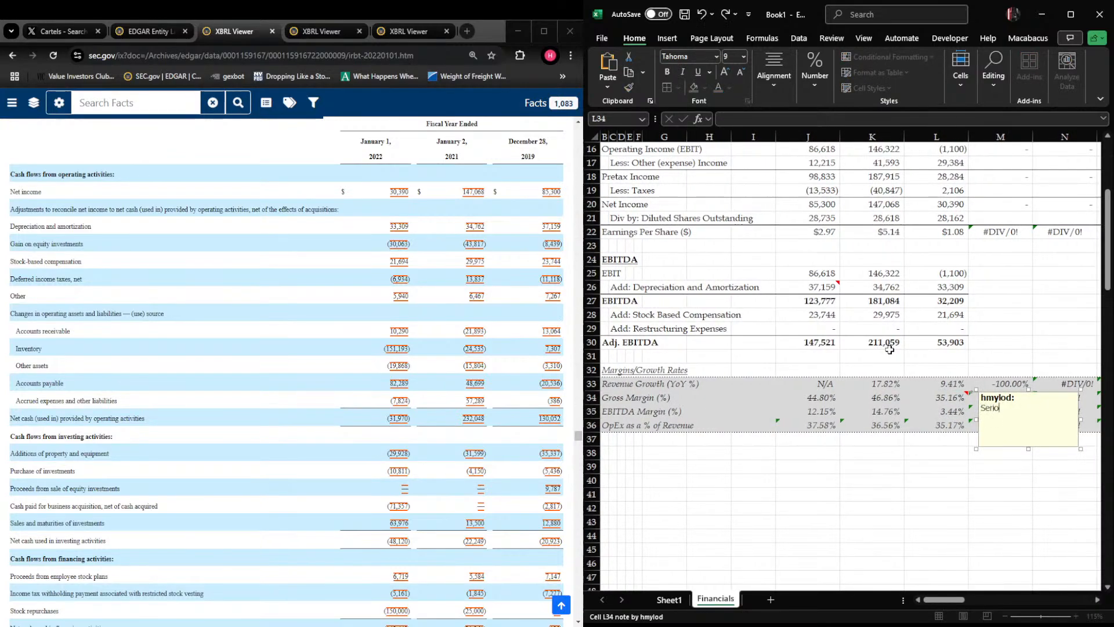
{"action": "type", "text": "us gross m"}
{"action": "key", "text": "ctrl+shift+Right"}
{"action": "key", "text": "Delete"}
{"action": "type", "text": "sion - why?"}
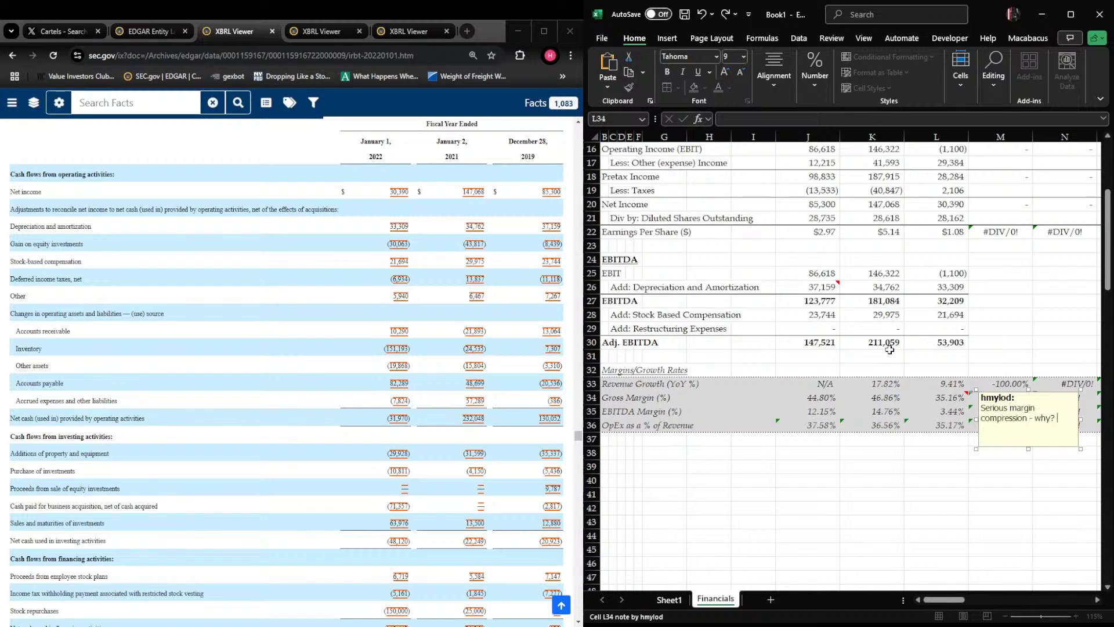
{"action": "key", "text": "Escape"}
{"action": "key", "text": "Escape"}
{"action": "key", "text": "Right"}
{"action": "key", "text": "Left"}
{"action": "key", "text": "ctrl+Up"}
{"action": "key", "text": "ctrl+Up"}
{"action": "key", "text": "ctrl+Up"}
{"action": "key", "text": "ctrl+Up"}
{"action": "key", "text": "ctrl+Up"}
{"action": "key", "text": "ctrl+Up"}
{"action": "key", "text": "Down"}
{"action": "key", "text": "Down"}
{"action": "key", "text": "Down"}
{"action": "key", "text": "Down"}
{"action": "key", "text": "Down"}
{"action": "key", "text": "Down"}
{"action": "key", "text": "Down"}
{"action": "key", "text": "Down"}
{"action": "key", "text": "Right"}
{"action": "key", "text": "Right"}
{"action": "key", "text": "Right"}
{"action": "key", "text": "Right"}
{"action": "key", "text": "Left"}
{"action": "key", "text": "Left"}
{"action": "key", "text": "Left"}
{"action": "key", "text": "Left"}
{"action": "key", "text": "Up"}
{"action": "key", "text": "Up"}
{"action": "key", "text": "Right"}
{"action": "key", "text": "Left"}
{"action": "key", "text": "Down"}
{"action": "key", "text": "Down"}
{"action": "key", "text": "Down"}
{"action": "key", "text": "Down"}
{"action": "key", "text": "Down"}
{"action": "key", "text": "Down"}
{"action": "key", "text": "Down"}
{"action": "key", "text": "Down"}
{"action": "key", "text": "Down"}
{"action": "key", "text": "Down"}
{"action": "key", "text": "Down"}
{"action": "key", "text": "Down"}
{"action": "key", "text": "Down"}
{"action": "key", "text": "Down"}
{"action": "key", "text": "Down"}
{"action": "key", "text": "Down"}
{"action": "key", "text": "Down"}
{"action": "key", "text": "Down"}
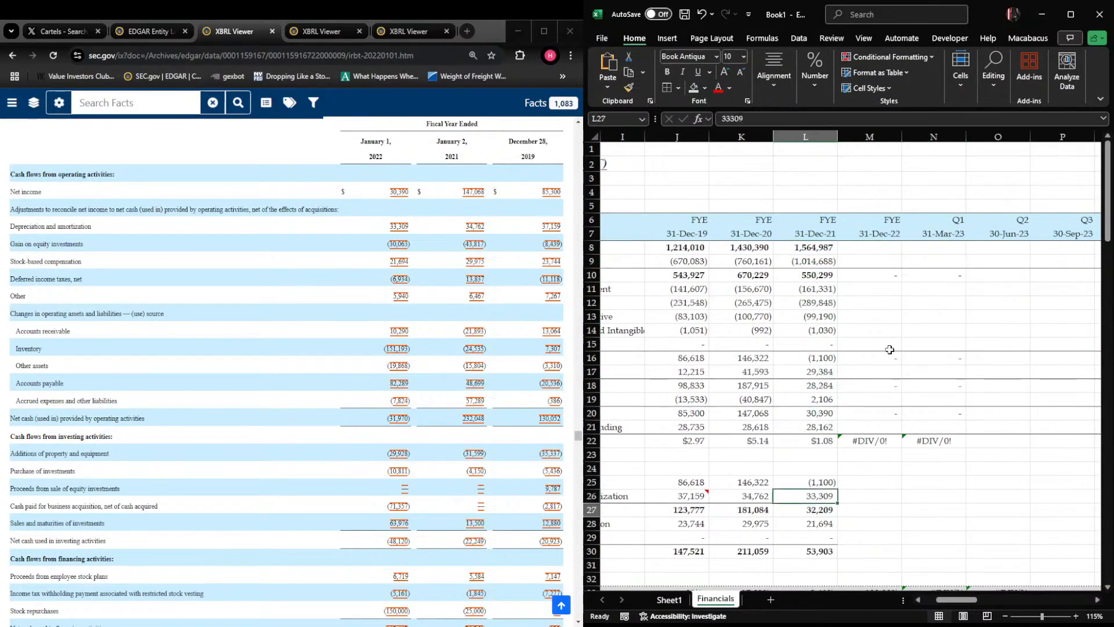
{"action": "key", "text": "Down"}
{"action": "key", "text": "Down"}
{"action": "key", "text": "Down"}
{"action": "key", "text": "Down"}
{"action": "key", "text": "Down"}
{"action": "key", "text": "Down"}
{"action": "key", "text": "Down"}
{"action": "key", "text": "Down"}
{"action": "key", "text": "Down"}
{"action": "key", "text": "Down"}
{"action": "key", "text": "Down"}
{"action": "key", "text": "Down"}
{"action": "key", "text": "Down"}
{"action": "key", "text": "Down"}
{"action": "key", "text": "Down"}
Italicize the period-end dates across row 7, starting at J7
{"action": "key", "text": "Right"}
{"action": "key", "text": "Up"}
{"action": "key", "text": "Up"}
{"action": "key", "text": "Up"}
{"action": "key", "text": "Up"}
{"action": "key", "text": "Up"}
{"action": "key", "text": "Up"}
{"action": "key", "text": "Up"}
{"action": "key", "text": "Up"}
{"action": "key", "text": "Up"}
{"action": "key", "text": "Up"}
{"action": "key", "text": "Up"}
{"action": "key", "text": "Up"}
{"action": "key", "text": "Up"}
{"action": "key", "text": "Up"}
{"action": "key", "text": "Up"}
{"action": "key", "text": "Up"}
{"action": "key", "text": "Up"}
{"action": "key", "text": "Up"}
{"action": "key", "text": "Up"}
{"action": "key", "text": "Up"}
{"action": "key", "text": "Up"}
{"action": "key", "text": "Up"}
{"action": "key", "text": "Up"}
{"action": "key", "text": "Up"}
{"action": "key", "text": "Up"}
{"action": "key", "text": "Up"}
{"action": "key", "text": "Up"}
{"action": "key", "text": "Up"}
{"action": "key", "text": "Up"}
{"action": "key", "text": "Up"}
{"action": "key", "text": "Up"}
{"action": "key", "text": "Up"}
{"action": "key", "text": "Up"}
{"action": "key", "text": "ctrl+Left"}
{"action": "key", "text": "ctrl+shift+Right"}
{"action": "key", "text": "ctrl+i"}
{"action": "key", "text": "ctrl+BackSpace"}
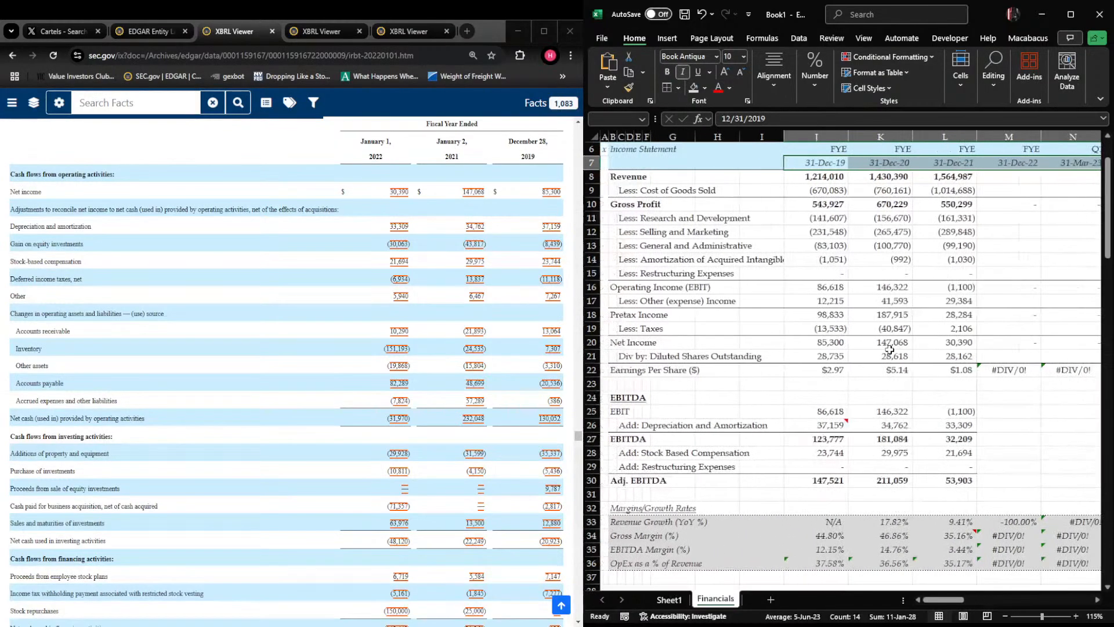
{"action": "key", "text": "ctrl+Left"}
{"action": "key", "text": "Right"}
{"action": "key", "text": "Right"}
{"action": "key", "text": "Right"}
{"action": "key", "text": "Right"}
{"action": "key", "text": "Right"}
{"action": "key", "text": "Right"}
{"action": "key", "text": "Right"}
{"action": "key", "text": "Right"}
{"action": "key", "text": "Right"}
{"action": "key", "text": "Right"}
{"action": "key", "text": "Right"}
{"action": "key", "text": "Right"}
{"action": "key", "text": "Right"}
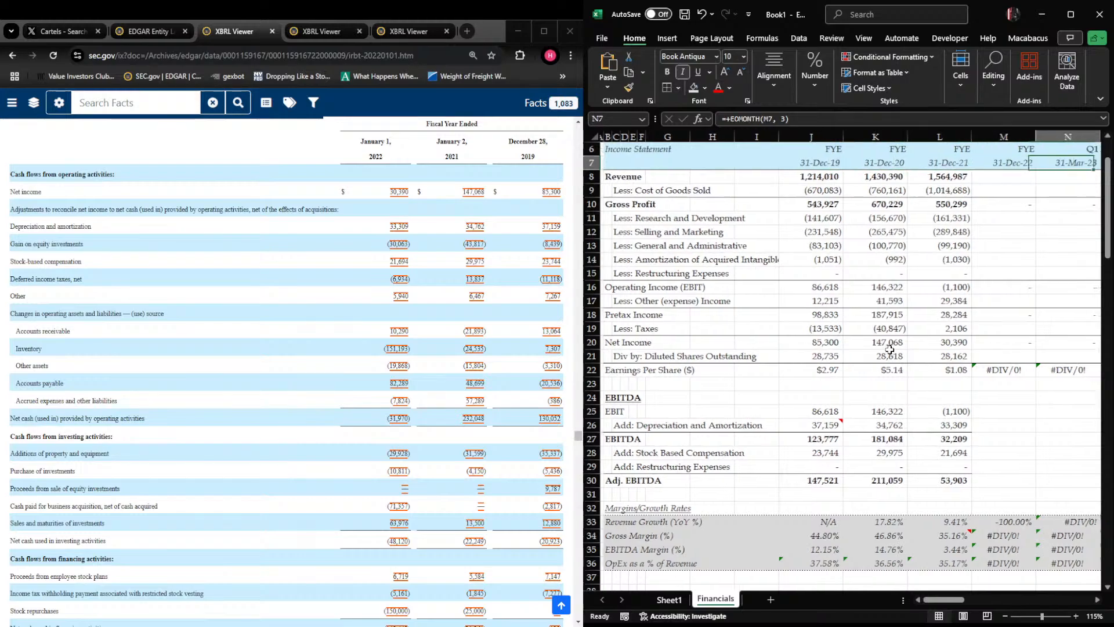
Compare the year-over-year revenue growth formulas for fiscal 2020 and fiscal 2021 in K33 and L33
{"action": "key", "text": "Right"}
{"action": "key", "text": "Left"}
{"action": "key", "text": "Left"}
{"action": "key", "text": "Left"}
{"action": "key", "text": "Down"}
{"action": "key", "text": "Right"}
{"action": "key", "text": "shift+space"}
{"action": "key", "text": "shift+BackSpace"}
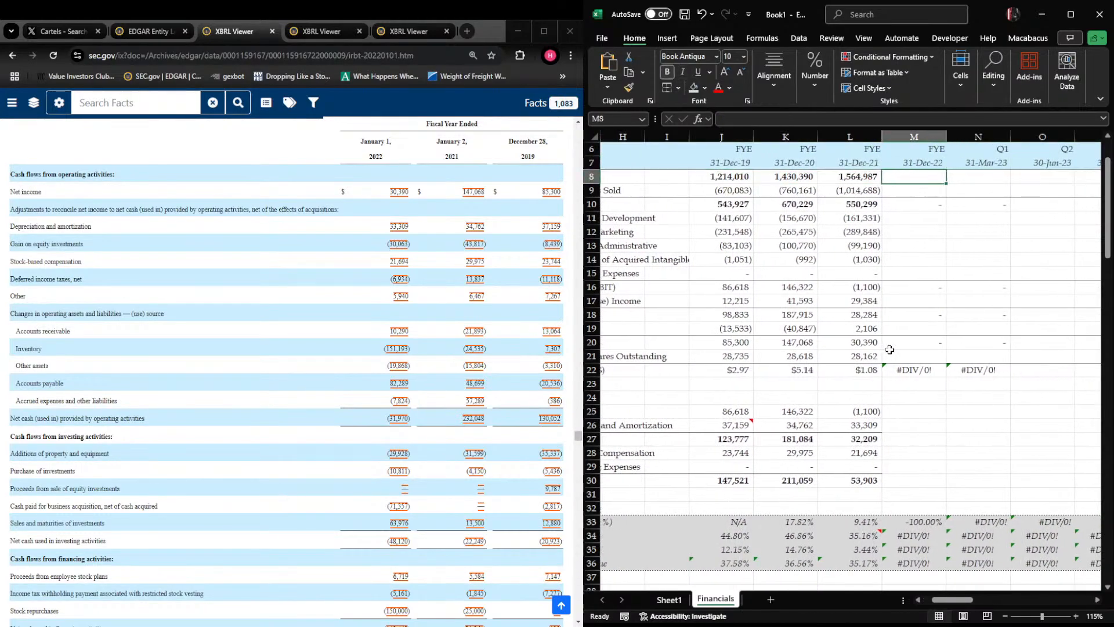
{"action": "key", "text": "Left"}
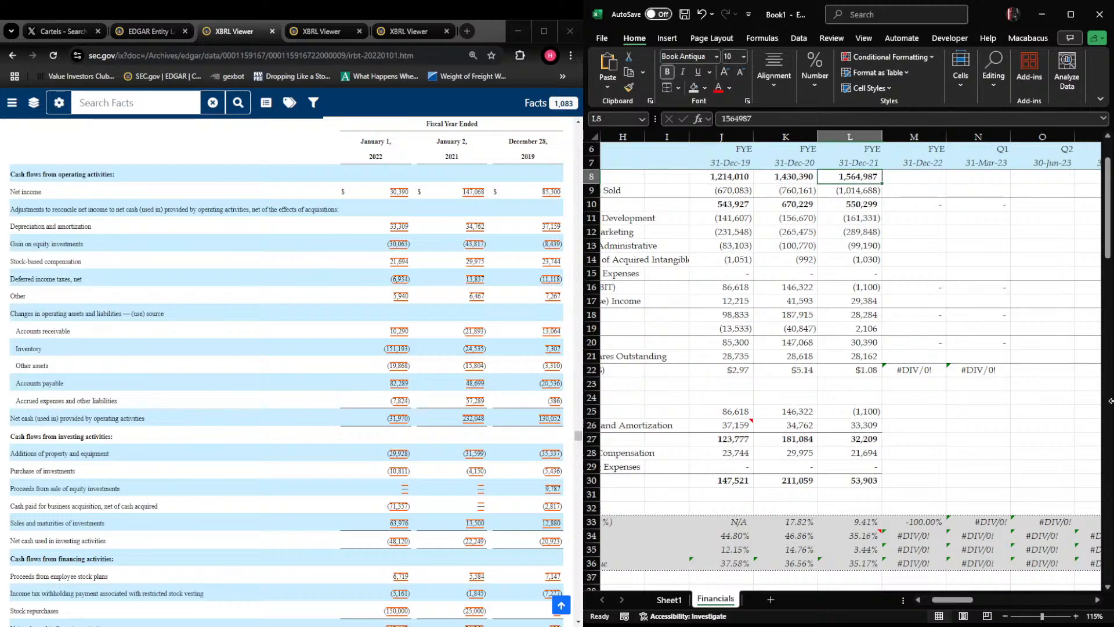
{"action": "left_click", "coordinate": [856, 522]}
{"action": "left_click", "coordinate": [811, 521]}
{"action": "left_click", "coordinate": [860, 522]}
{"action": "left_click", "coordinate": [798, 523]}
{"action": "left_click", "coordinate": [858, 521]}
{"action": "left_click", "coordinate": [795, 522]}
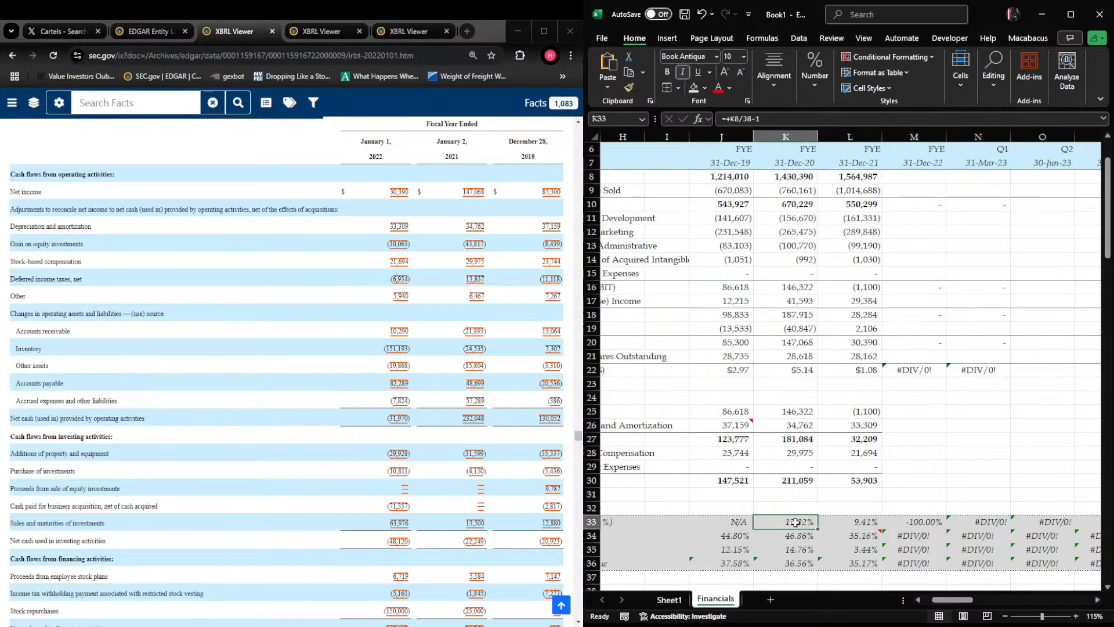
{"action": "left_click", "coordinate": [850, 523]}
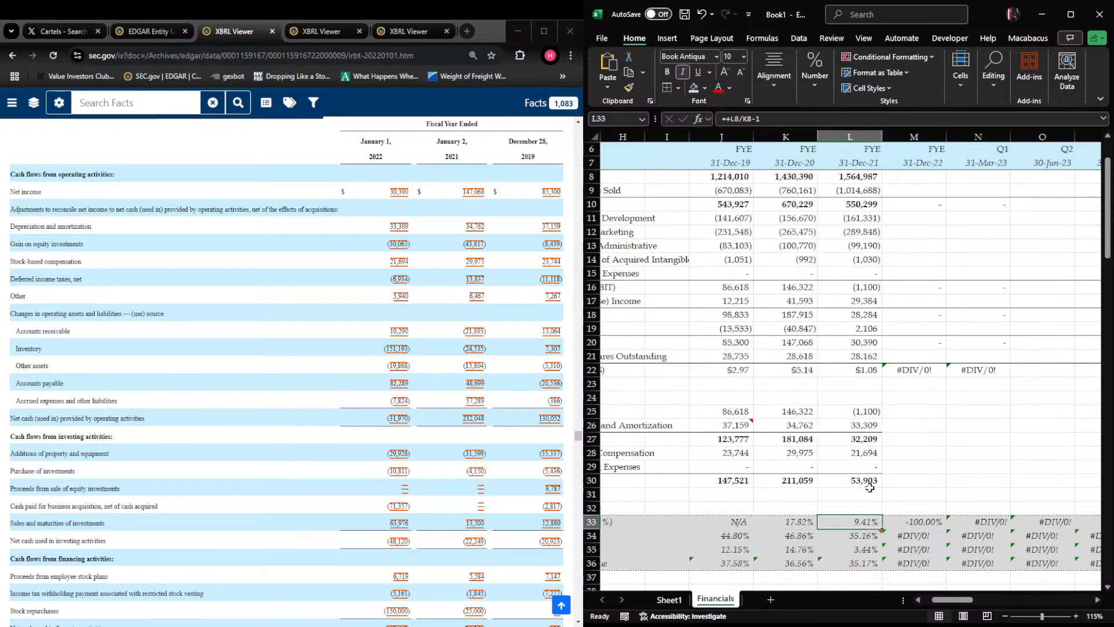
{"action": "left_click", "coordinate": [923, 169]}
{"action": "left_click", "coordinate": [858, 524]}
{"action": "left_click", "coordinate": [879, 495]}
{"action": "key", "text": "shift+space"}
{"action": "key", "text": "Right"}
{"action": "key", "text": "ctrl+space"}
{"action": "left_click", "coordinate": [882, 496]}
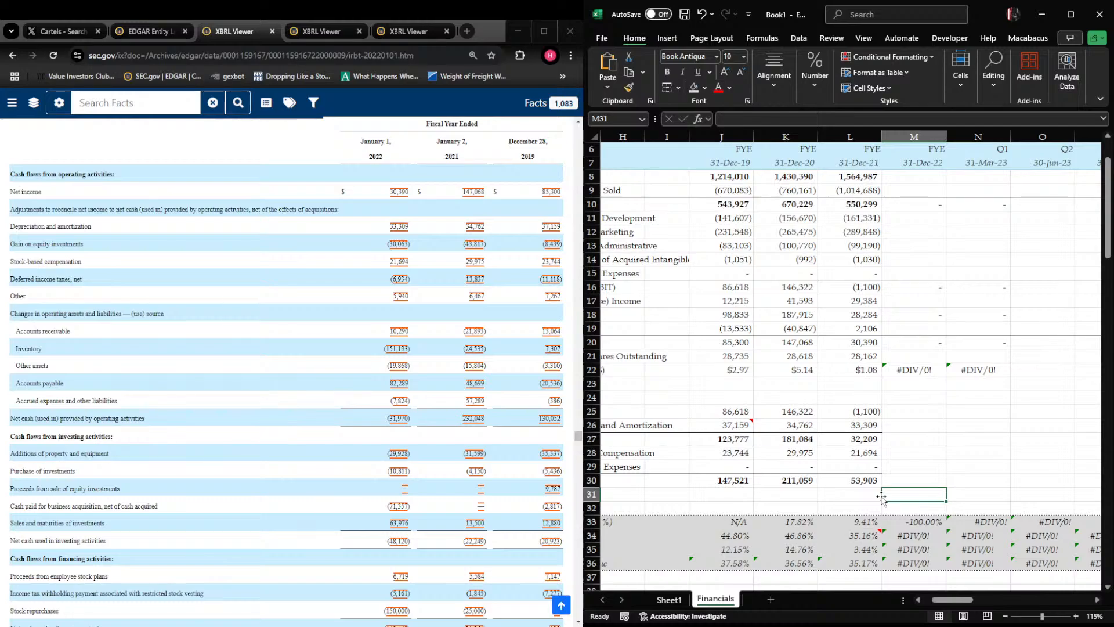
{"action": "key", "text": "alt+Tab"}
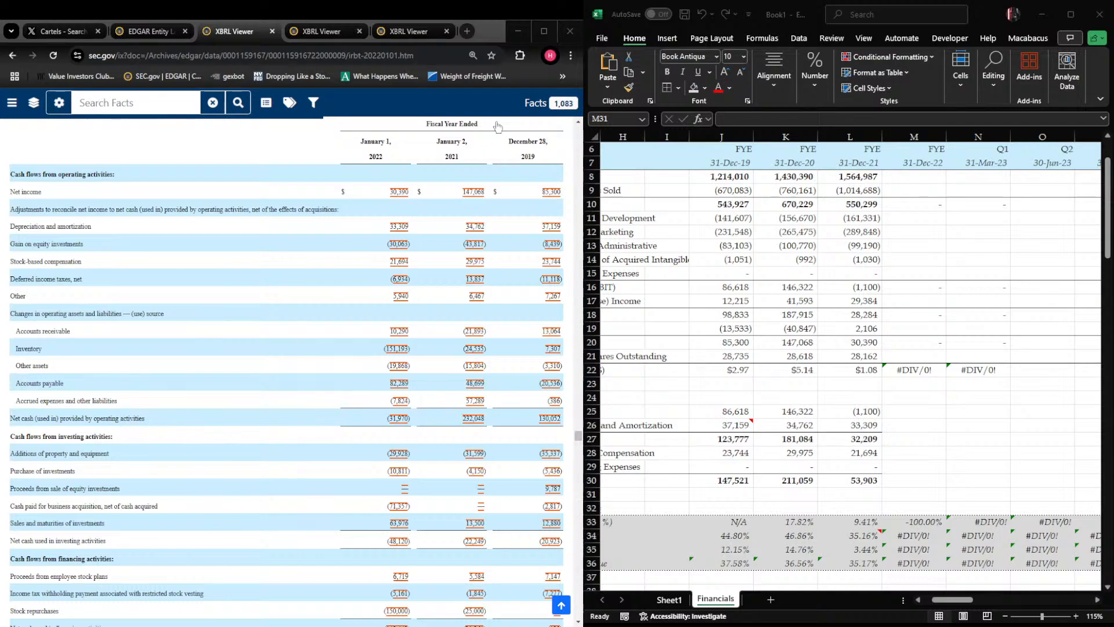
{"action": "key", "text": "alt+Tab"}
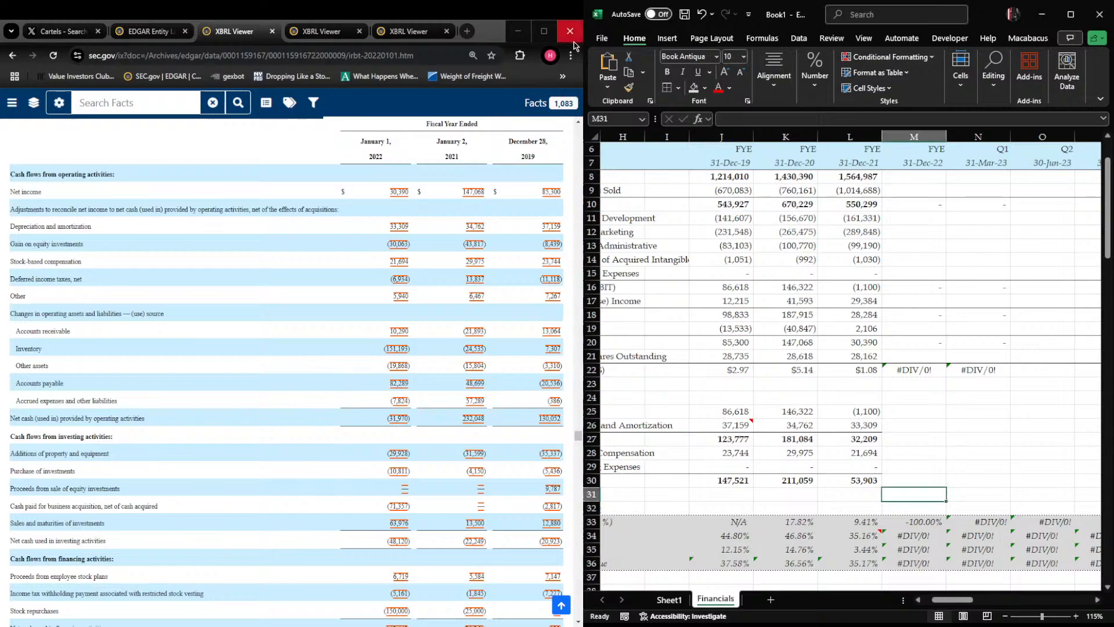
{"action": "left_click", "coordinate": [897, 324]}
{"action": "key", "text": "ctrl+space"}
{"action": "key", "text": "Right"}
{"action": "key", "text": "Left"}
{"action": "key", "text": "Left"}
{"action": "key", "text": "Down"}
{"action": "key", "text": "Down"}
{"action": "key", "text": "Down"}
{"action": "key", "text": "Down"}
{"action": "key", "text": "Down"}
{"action": "key", "text": "Down"}
{"action": "key", "text": "Right"}
{"action": "key", "text": "Left"}
{"action": "key", "text": "Down"}
{"action": "key", "text": "Down"}
{"action": "key", "text": "Down"}
{"action": "key", "text": "Right"}
{"action": "key", "text": "Left"}
{"action": "key", "text": "Down"}
{"action": "key", "text": "Down"}
{"action": "key", "text": "Right"}
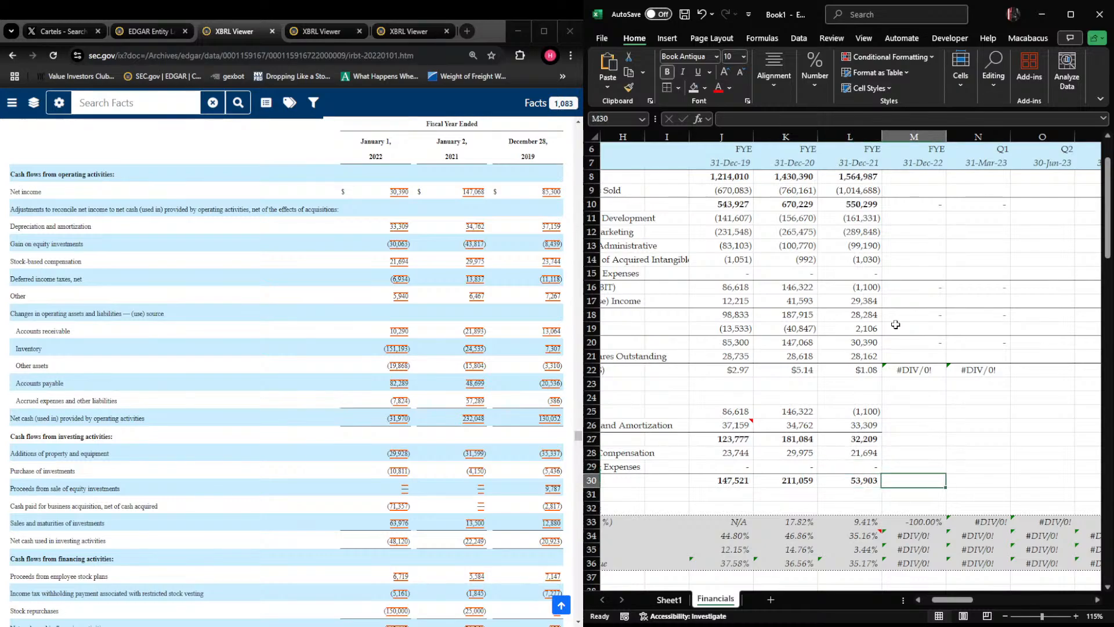
Add a bottom border across L29:O29, directly above the totals in row 30
{"action": "key", "text": "Left"}
{"action": "key", "text": "Up"}
{"action": "key", "text": "shift+Right"}
{"action": "key", "text": "shift+Right"}
{"action": "key", "text": "shift+Right"}
{"action": "key", "text": "ctrl+alt+shift+Down"}
Add a bottom border across L26:O26 under the depreciation and amortization row
{"action": "key", "text": "Up"}
{"action": "key", "text": "Up"}
{"action": "key", "text": "Up"}
{"action": "key", "text": "shift+Right"}
{"action": "key", "text": "shift+Right"}
{"action": "key", "text": "shift+Right"}
{"action": "key", "text": "ctrl+alt+shift+Down"}
{"action": "key", "text": "Right"}
{"action": "key", "text": "Left"}
{"action": "key", "text": "Up"}
{"action": "key", "text": "Down"}
{"action": "key", "text": "Right"}
{"action": "key", "text": "Left"}
{"action": "key", "text": "shift+Right"}
{"action": "key", "text": "shift+Right"}
{"action": "key", "text": "shift+Right"}
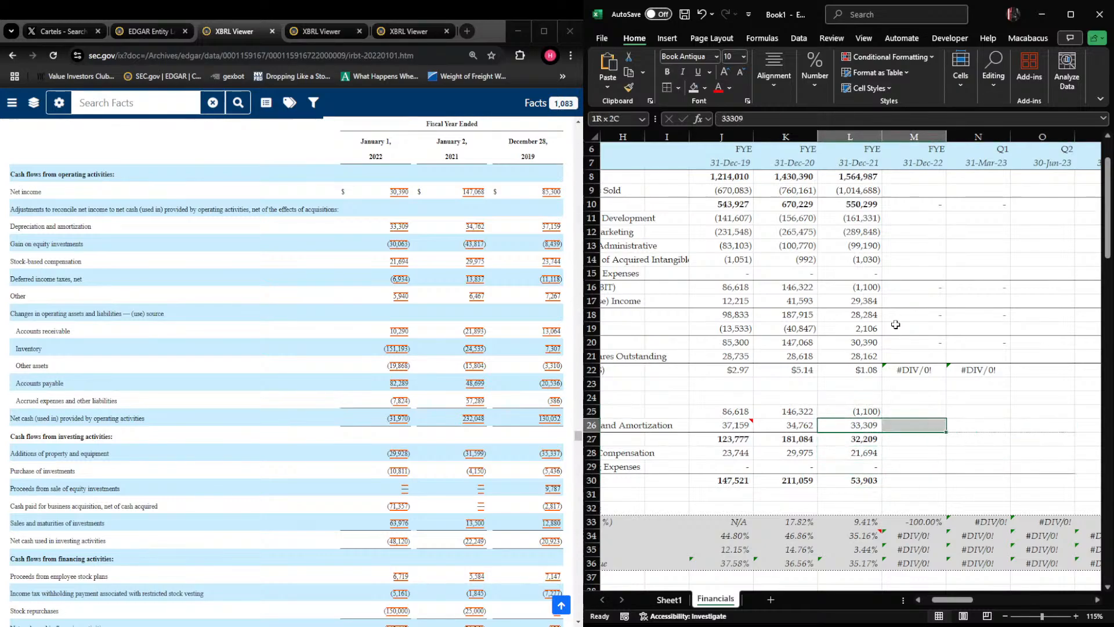
{"action": "key", "text": "ctrl+alt+shift+Down"}
Select the fiscal 2022 revenue cell M8, and open iRobot's 10-K with reporting date 2022-12-31 from the EDGAR filings list in the browser
{"action": "key", "text": "Right"}
{"action": "key", "text": "Left"}
{"action": "key", "text": "Up"}
{"action": "key", "text": "Up"}
{"action": "key", "text": "Up"}
{"action": "key", "text": "Up"}
{"action": "key", "text": "Up"}
{"action": "key", "text": "Up"}
{"action": "key", "text": "Up"}
{"action": "key", "text": "Up"}
{"action": "key", "text": "Up"}
{"action": "key", "text": "Up"}
{"action": "key", "text": "Right"}
{"action": "key", "text": "Left"}
{"action": "key", "text": "Up"}
{"action": "key", "text": "Up"}
{"action": "key", "text": "Up"}
{"action": "key", "text": "Up"}
{"action": "key", "text": "Up"}
{"action": "key", "text": "Up"}
{"action": "key", "text": "Up"}
{"action": "key", "text": "Right"}
{"action": "key", "text": "Up"}
{"action": "key", "text": "alt+Tab"}
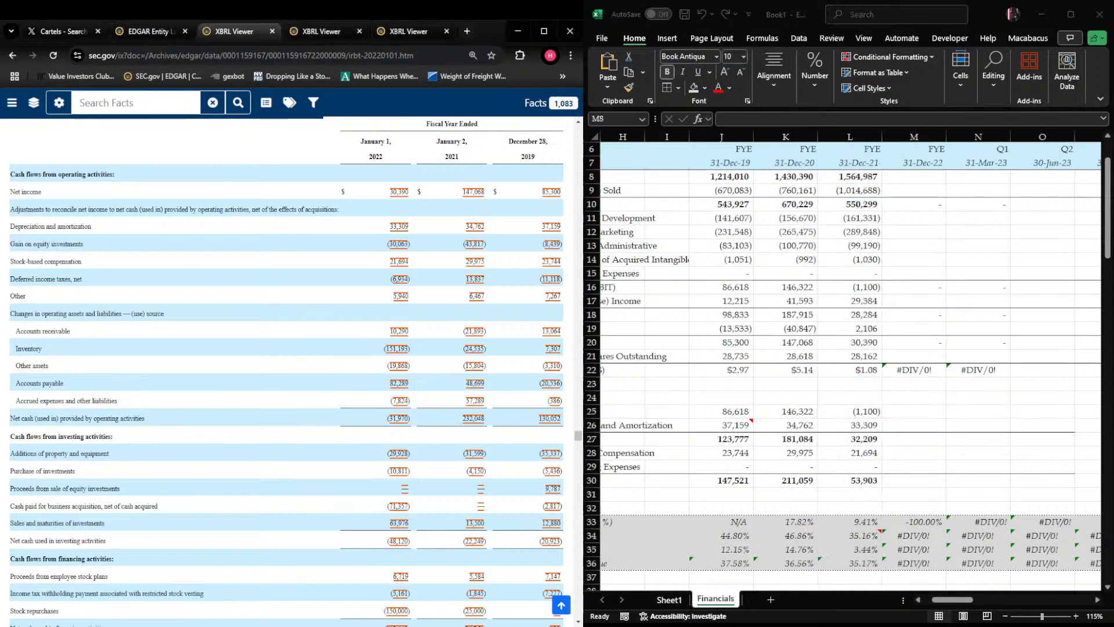
{"action": "key", "text": "ctrl+shift+Tab"}
{"action": "scroll", "coordinate": [850, 366], "scroll_direction": "down", "scroll_amount": 5}
{"action": "scroll", "coordinate": [850, 366], "scroll_direction": "up", "scroll_amount": 3}
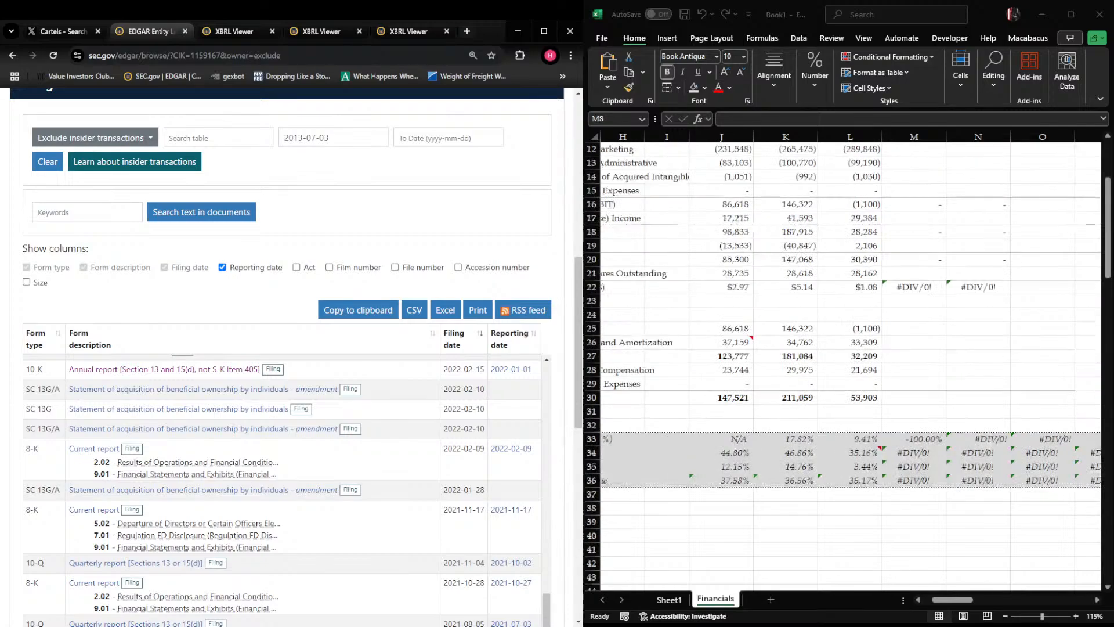
{"action": "key", "text": "alt+Tab"}
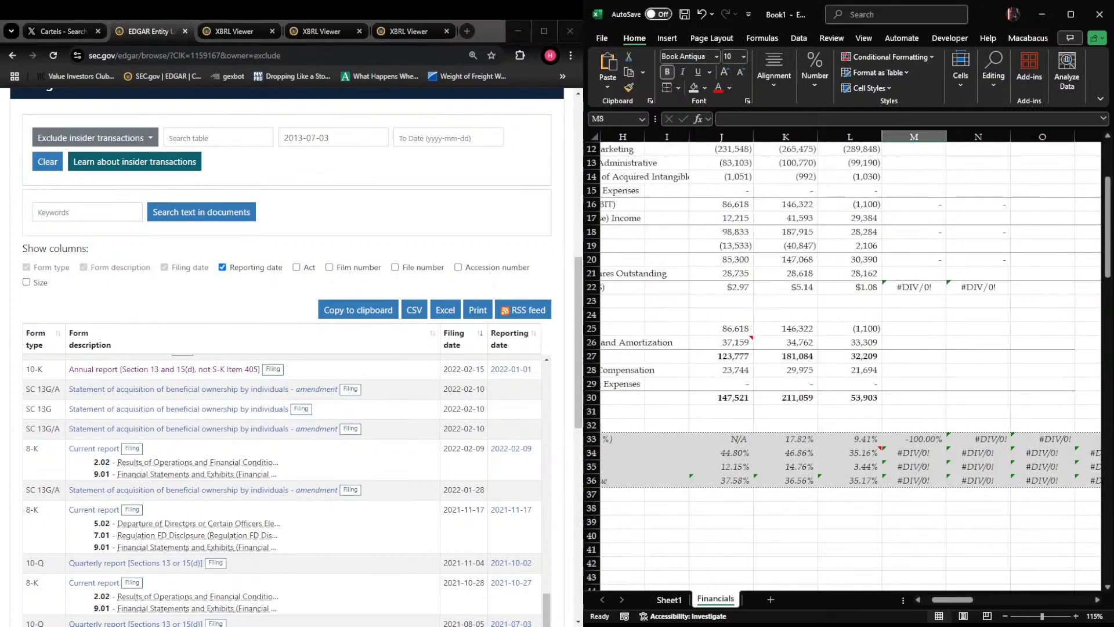
{"action": "scroll", "coordinate": [348, 389], "scroll_direction": "up", "scroll_amount": 10}
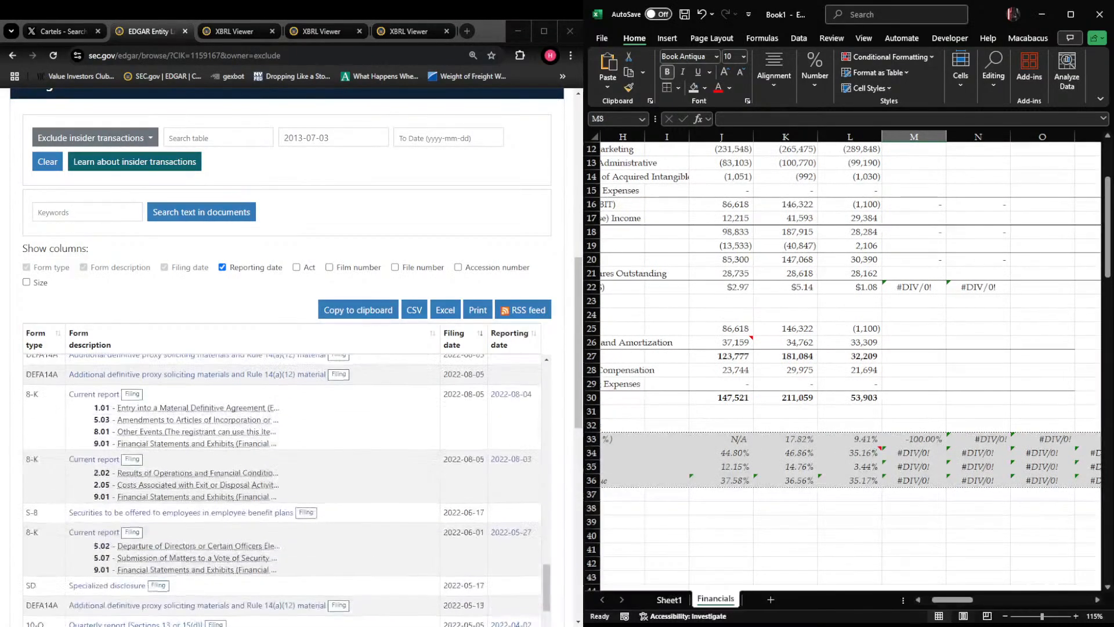
{"action": "scroll", "coordinate": [270, 481], "scroll_direction": "up", "scroll_amount": 4}
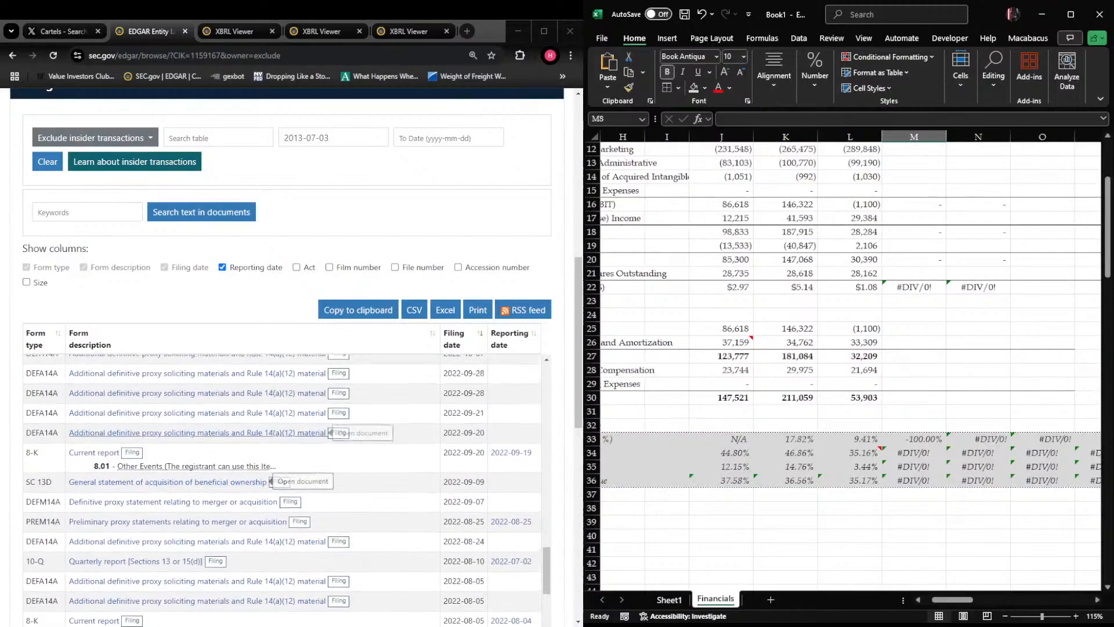
{"action": "scroll", "coordinate": [270, 482], "scroll_direction": "up", "scroll_amount": 6}
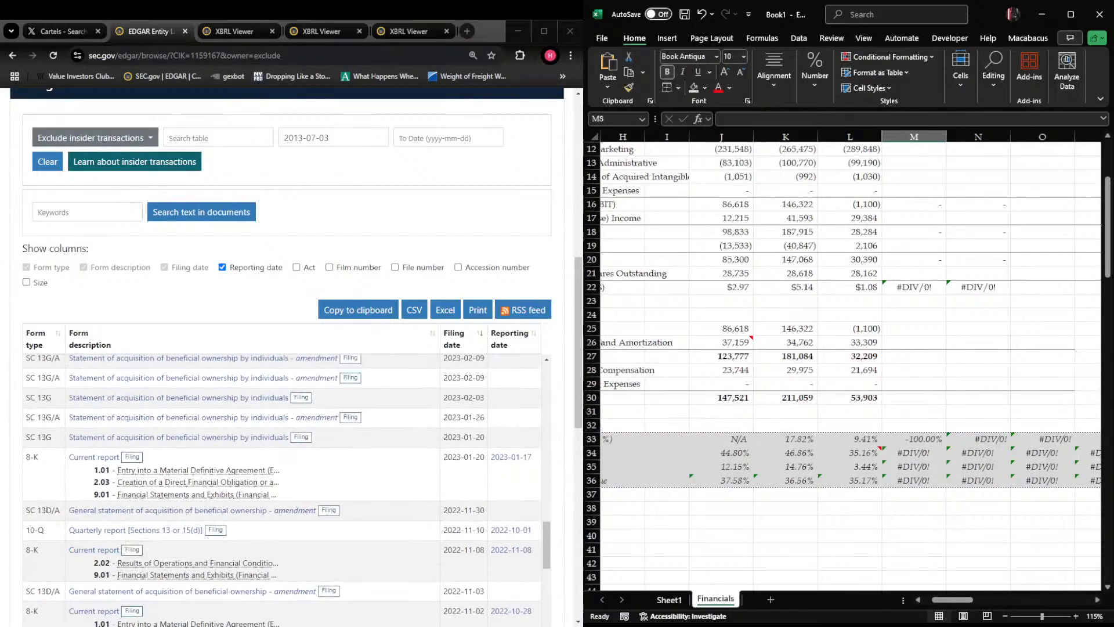
{"action": "scroll", "coordinate": [1015, 244], "scroll_direction": "up", "scroll_amount": 4}
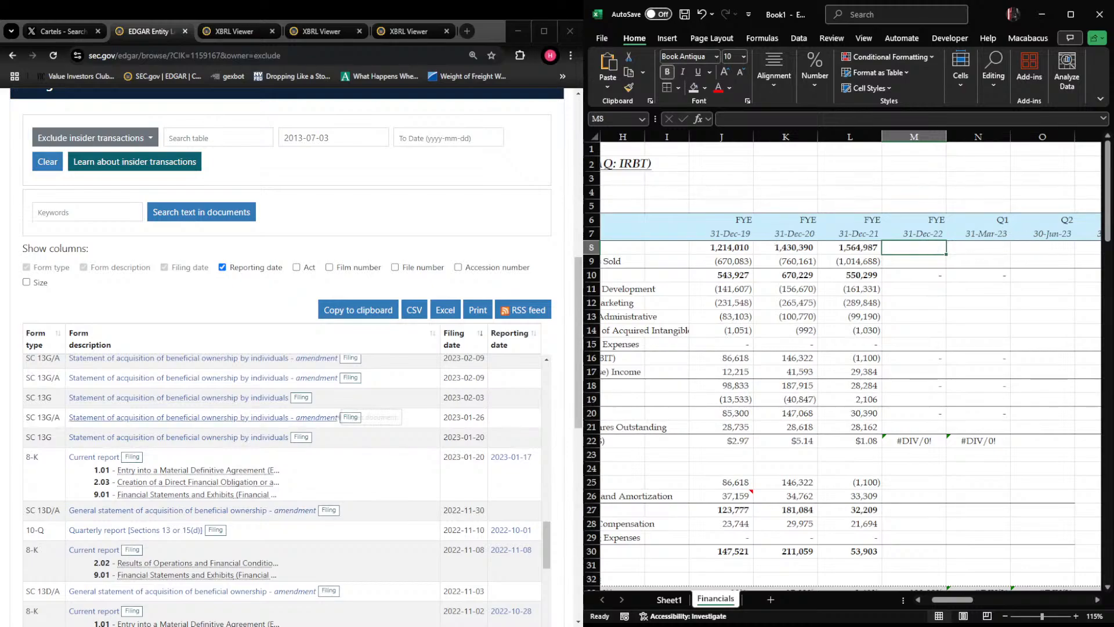
{"action": "scroll", "coordinate": [278, 452], "scroll_direction": "up", "scroll_amount": 5}
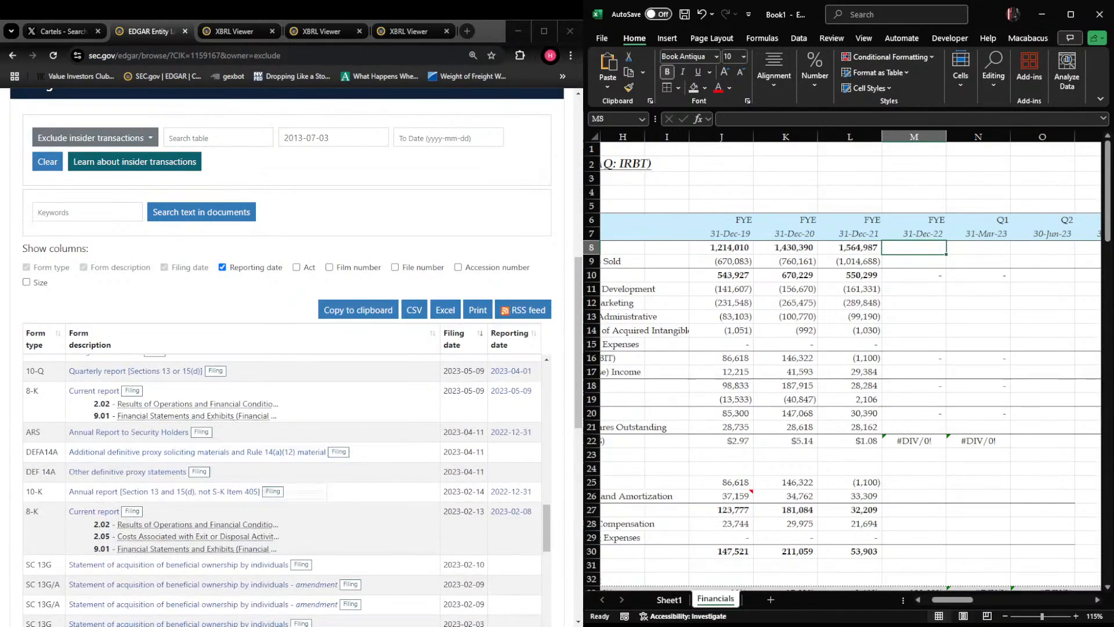
{"action": "left_click", "coordinate": [255, 491]}
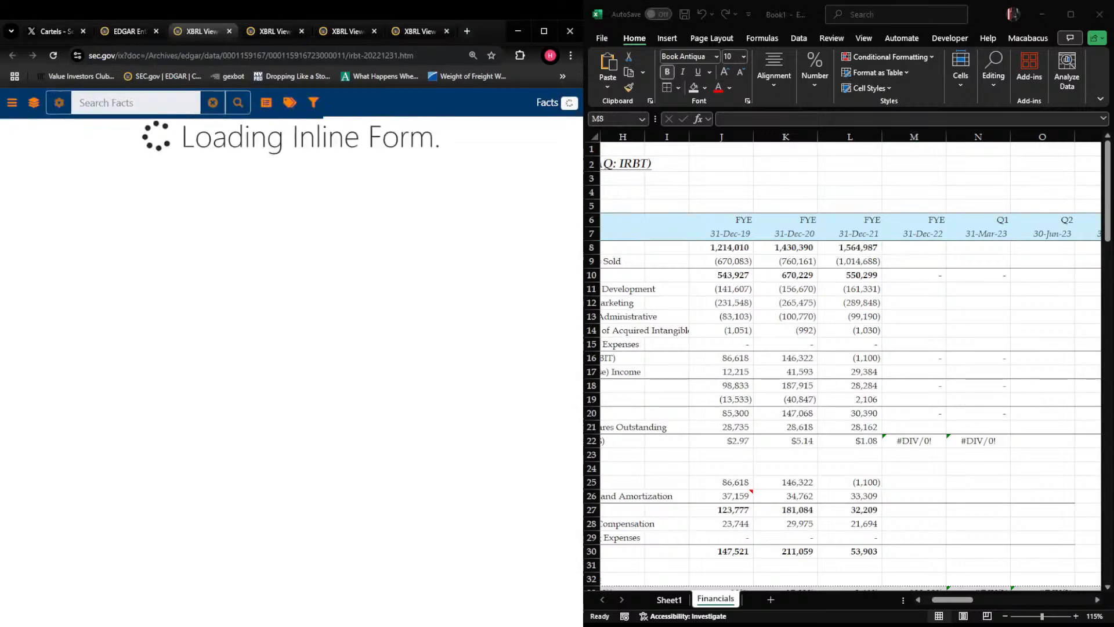
Go to the Consolidated Statements of Operations within Item 8 of the fiscal 2022 10-K
{"action": "scroll", "coordinate": [397, 332], "scroll_direction": "down", "scroll_amount": 7}
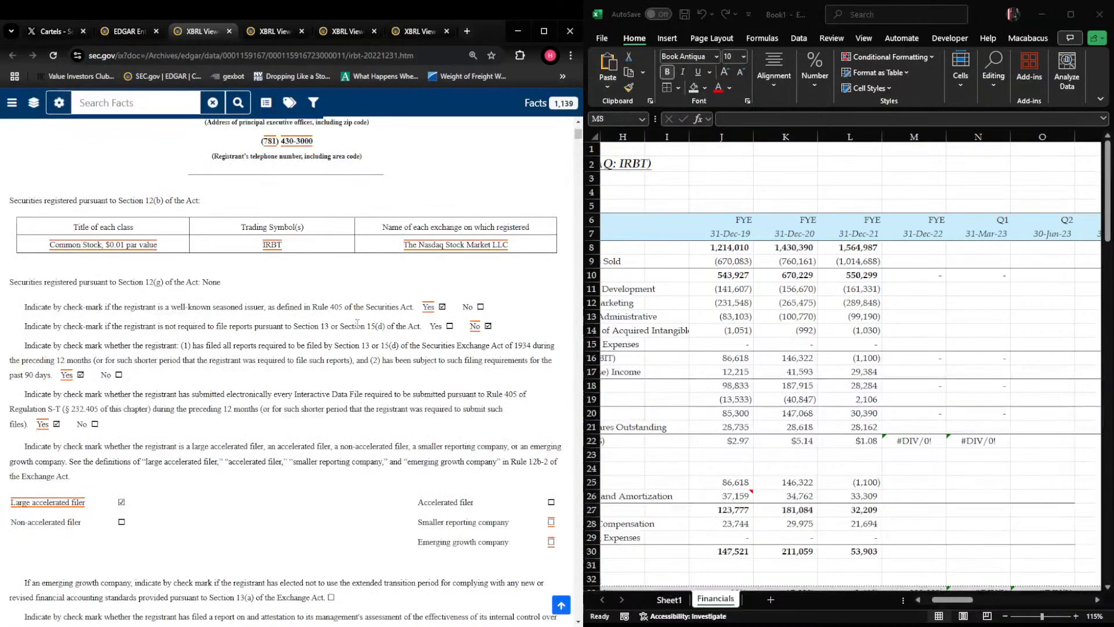
{"action": "scroll", "coordinate": [332, 320], "scroll_direction": "down", "scroll_amount": 15}
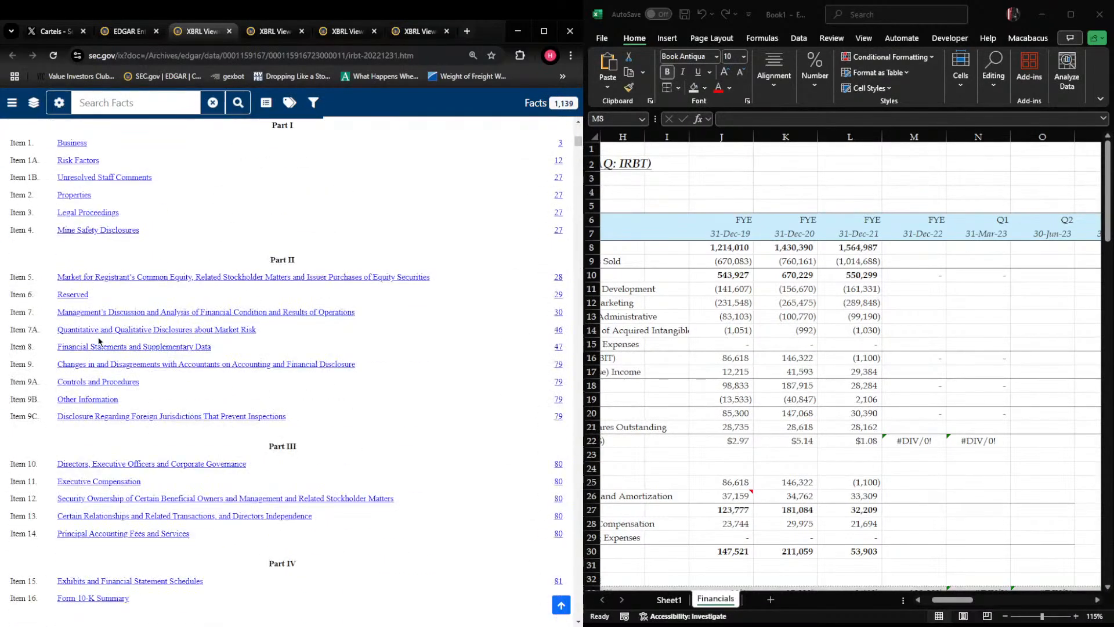
{"action": "left_click", "coordinate": [105, 348]}
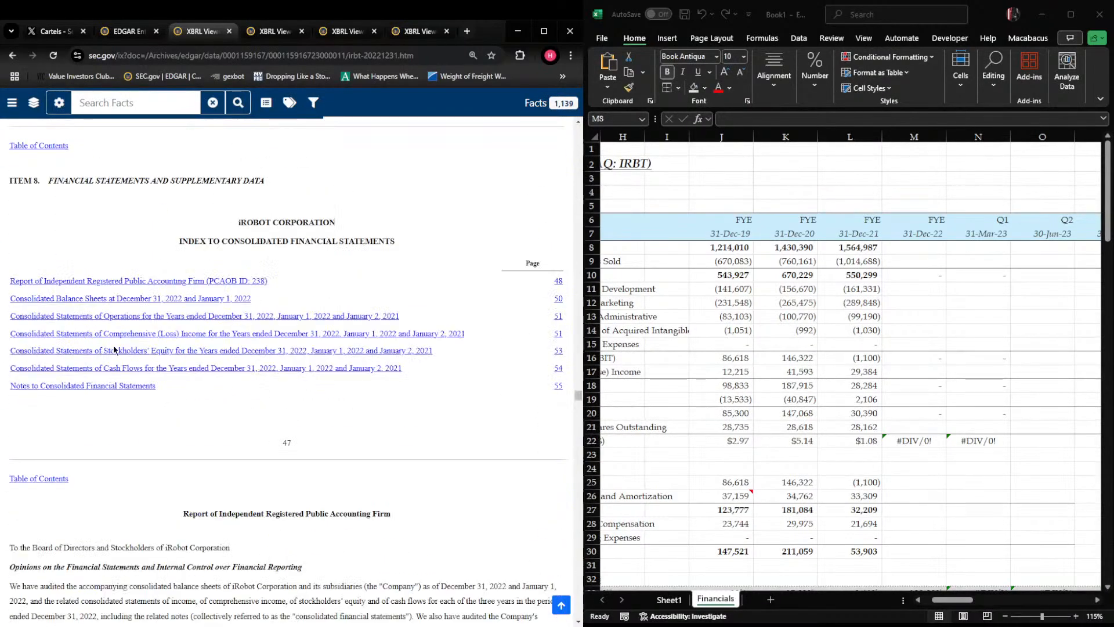
{"action": "left_click_drag", "start_coordinate": [574, 400], "coordinate": [570, 417]}
{"action": "scroll", "coordinate": [294, 302], "scroll_direction": "up", "scroll_amount": 8}
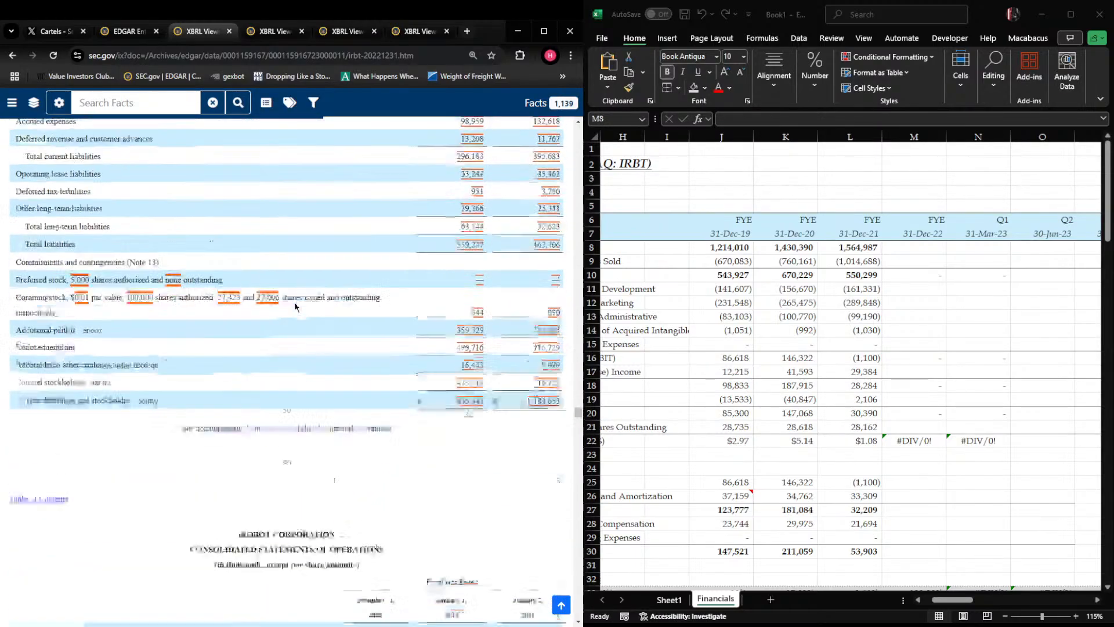
{"action": "scroll", "coordinate": [293, 300], "scroll_direction": "down", "scroll_amount": 4}
{"action": "scroll", "coordinate": [293, 301], "scroll_direction": "down", "scroll_amount": 10}
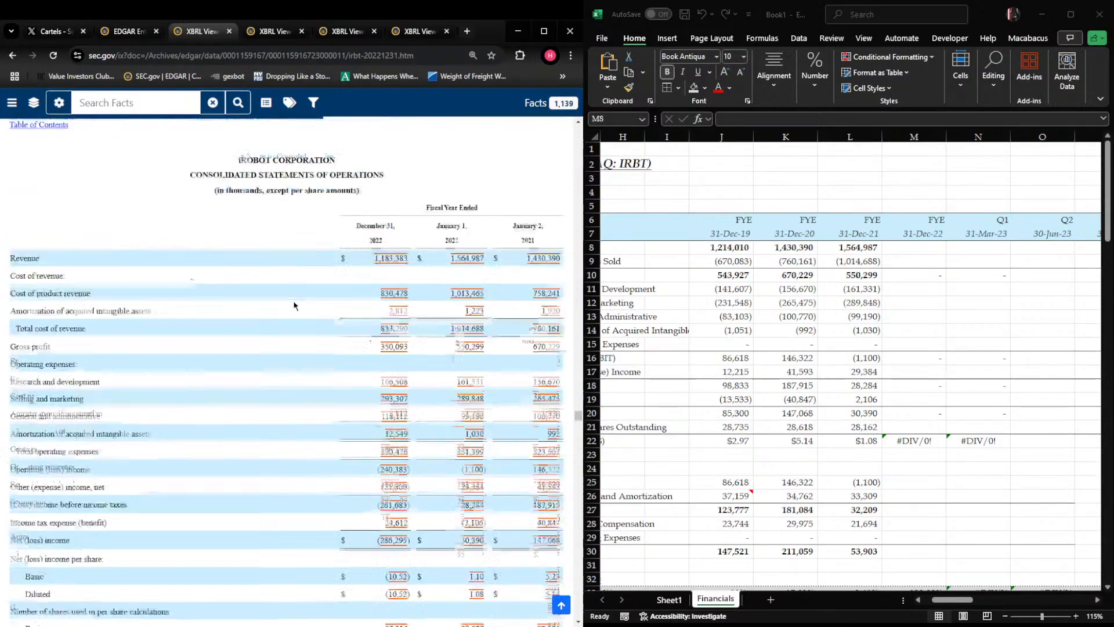
Enter fiscal 2022 revenue of 1183383 in M8 of the Excel income statement
{"action": "left_click", "coordinate": [928, 248]}
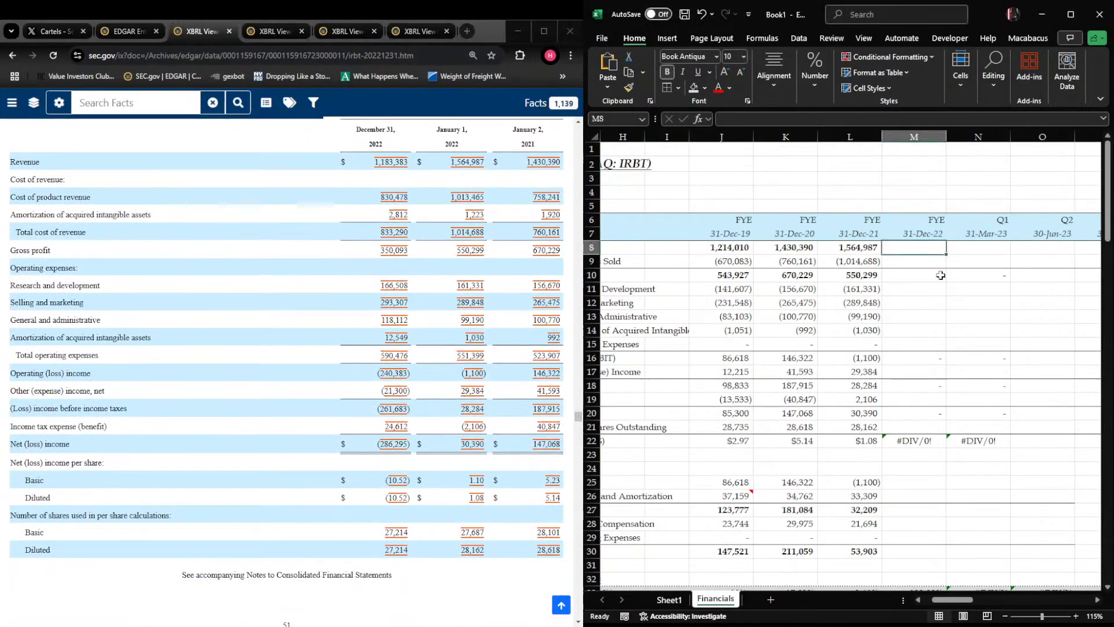
{"action": "key", "text": "Right"}
{"action": "key", "text": "ctrl+space"}
{"action": "key", "text": "shift+BackSpace"}
{"action": "key", "text": "Left"}
{"action": "type", "text": "1,1"}
{"action": "type", "text": "8"}
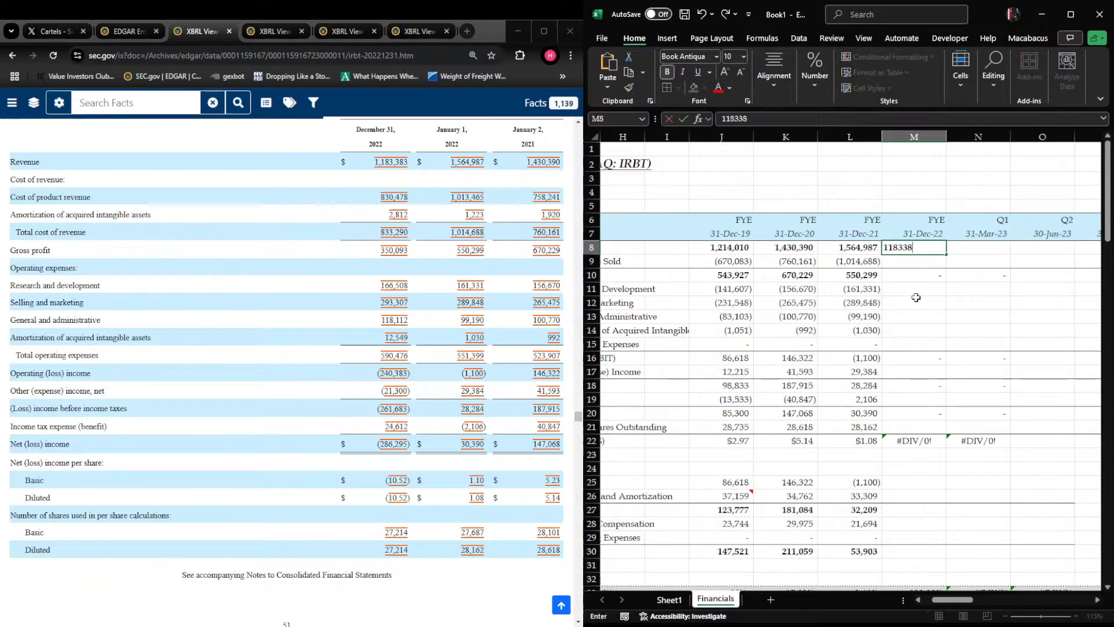
{"action": "type", "text": "3,383"}
{"action": "key", "text": "Return"}
{"action": "type", "text": "-8304"}
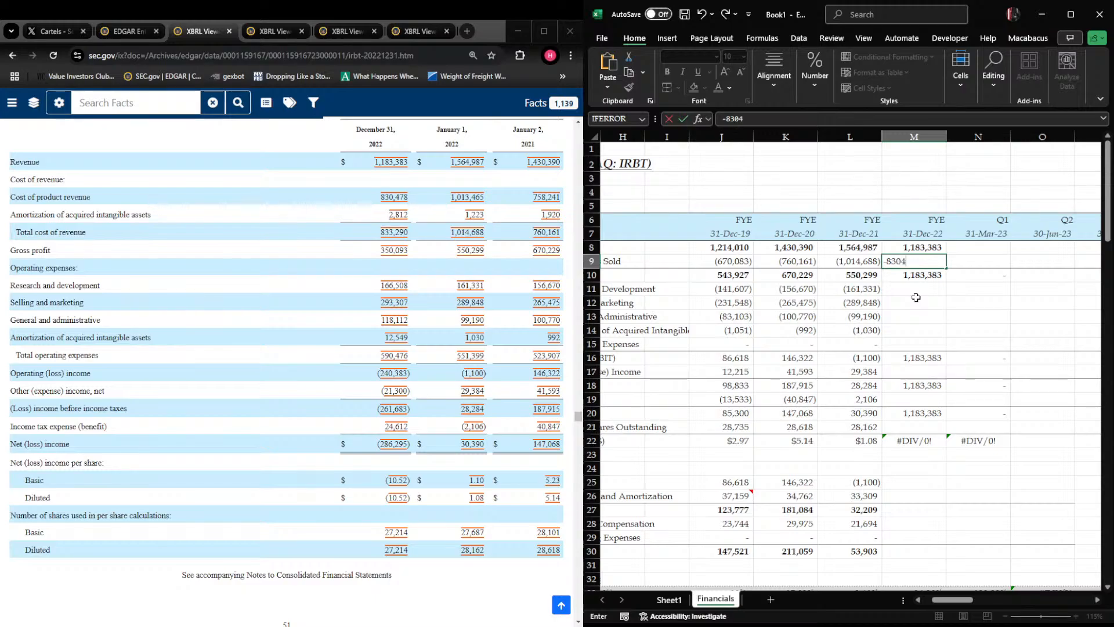
{"action": "type", "text": "78"}
{"action": "key", "text": "Return"}
{"action": "key", "text": "Up"}
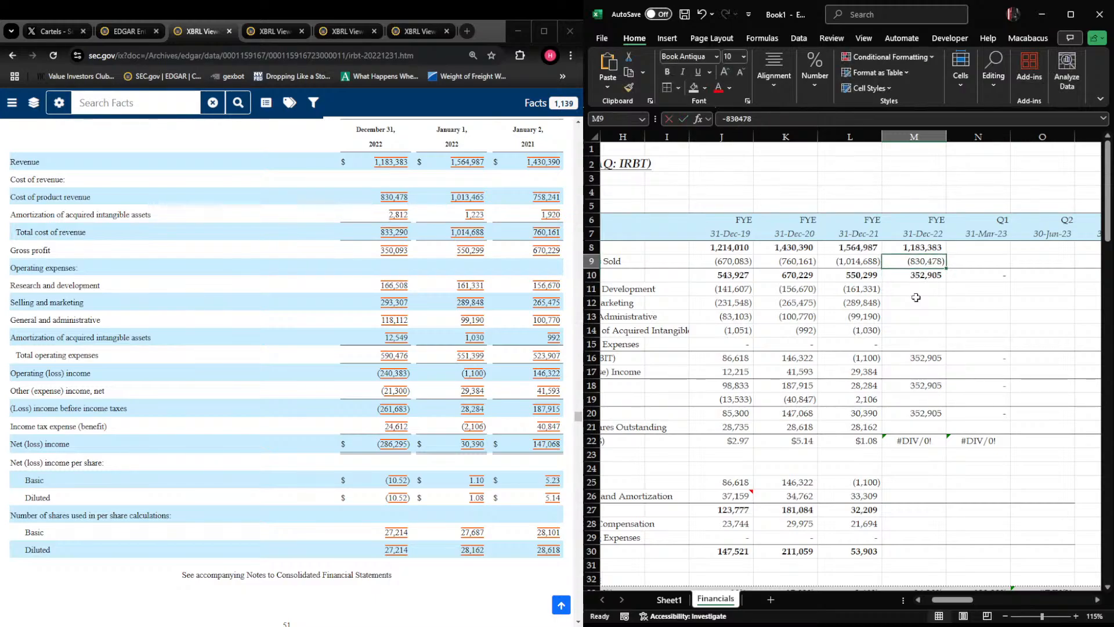
{"action": "key", "text": "F2"}
{"action": "type", "text": "-"}
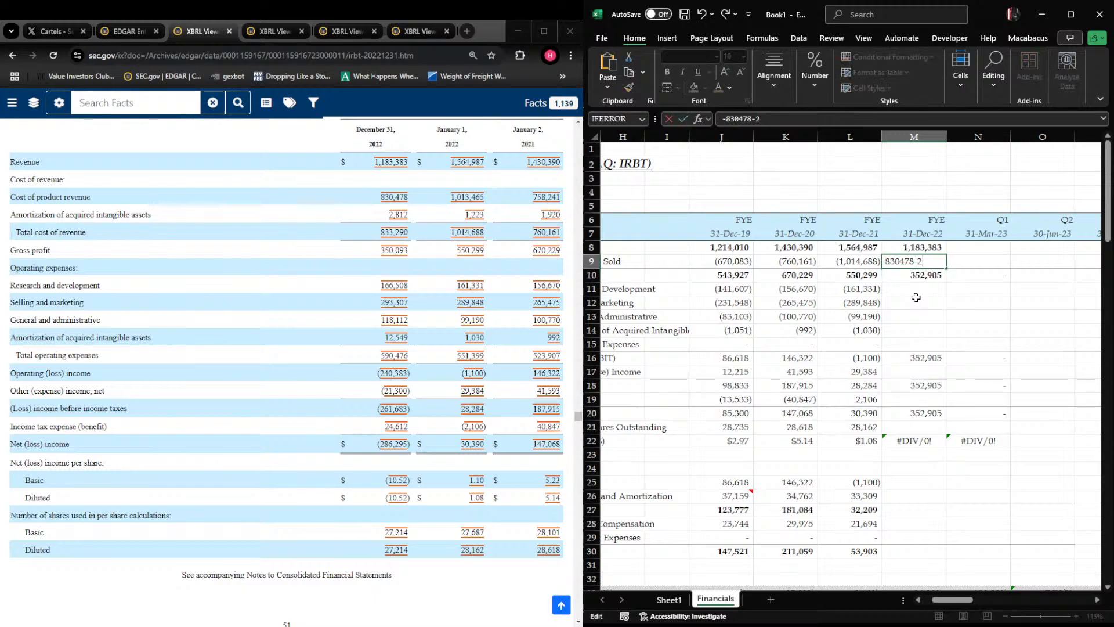
{"action": "type", "text": "2812"}
{"action": "key", "text": "Return"}
{"action": "key", "text": "Return"}
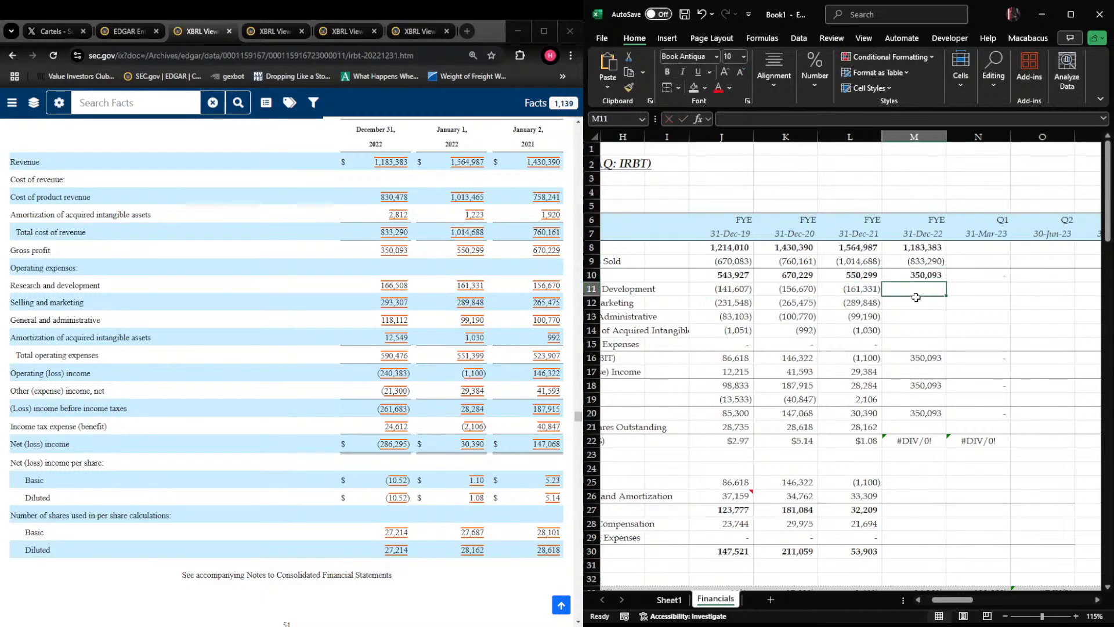
Enter fiscal 2022 research and development of -166508, selling and marketing of -293307, and general and administrative of -118112 in M11:M13
{"action": "type", "text": "-166508"}
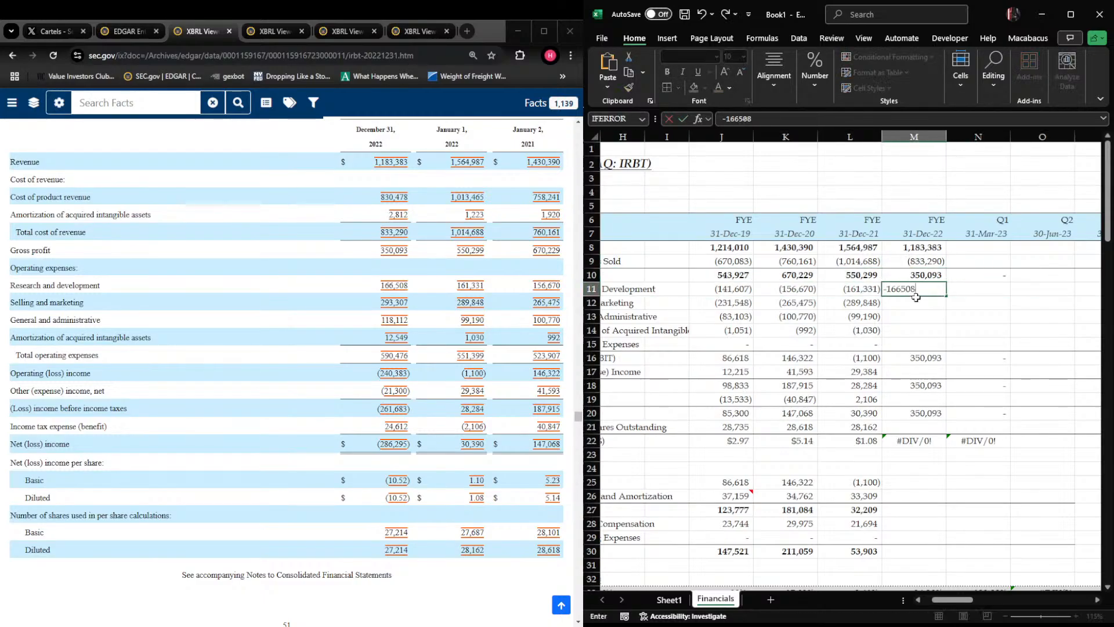
{"action": "key", "text": "Return"}
{"action": "type", "text": "-293"}
{"action": "type", "text": "307"}
{"action": "key", "text": "Return"}
{"action": "type", "text": "-118"}
{"action": "type", "text": "112"}
{"action": "key", "text": "Return"}
Enter fiscal 2022 amortization of acquired intangibles of -12549 in M14 and 0 for the expenses line in M15
{"action": "type", "text": "-"}
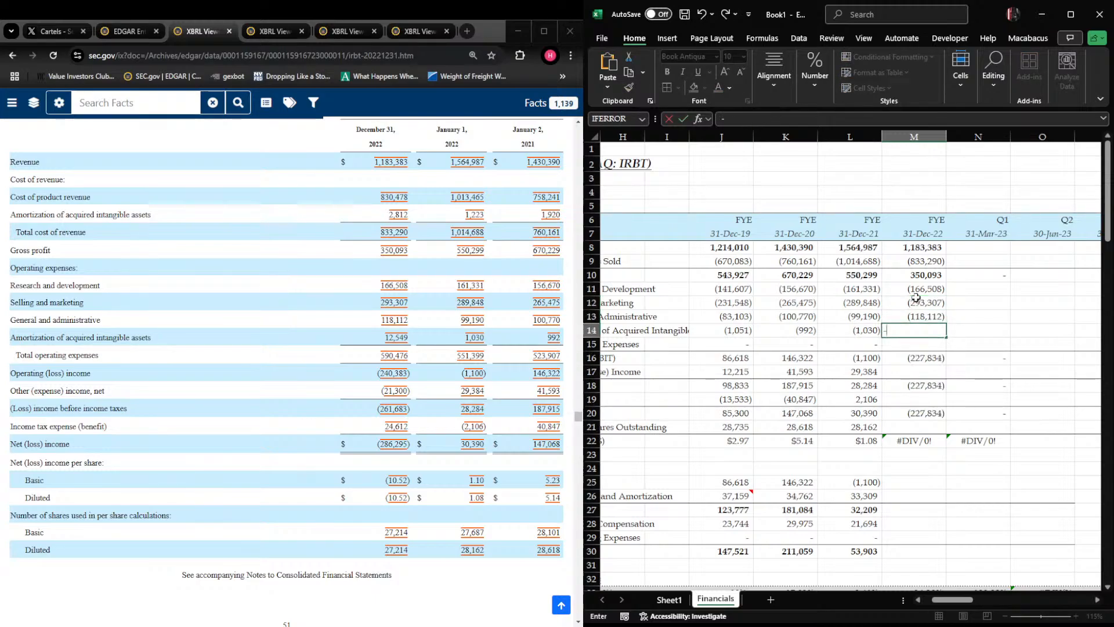
{"action": "type", "text": "12"}
{"action": "key", "text": "Return"}
{"action": "type", "text": "0"}
{"action": "key", "text": "Return"}
{"action": "key", "text": "Return"}
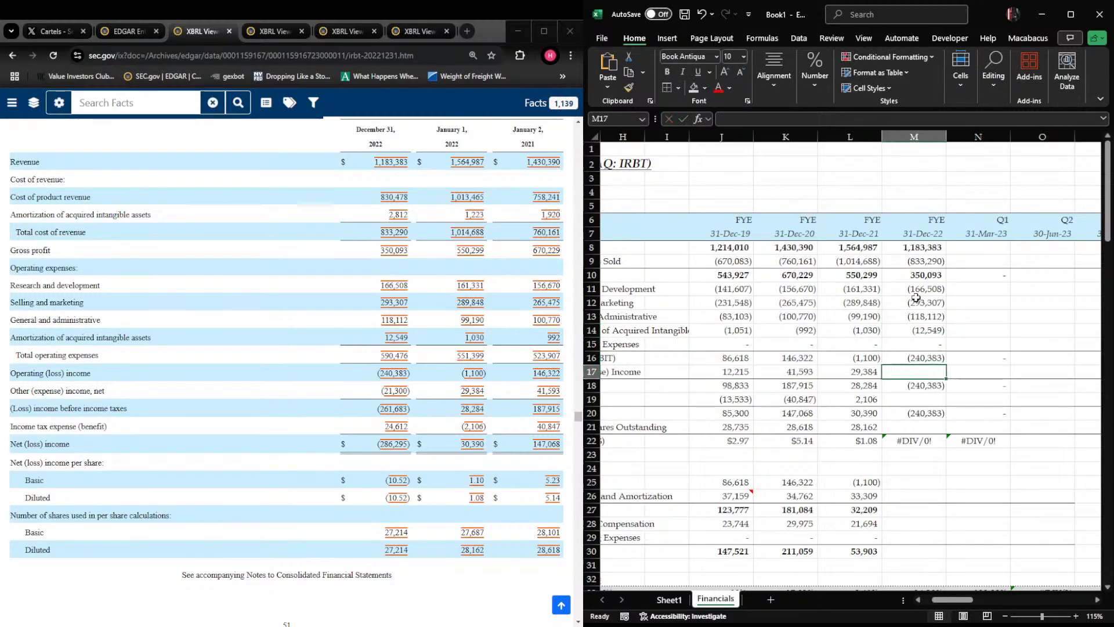
Enter fiscal 2022 other income of -21300 in M17 and income tax of -24612 in M19
{"action": "type", "text": "-"}
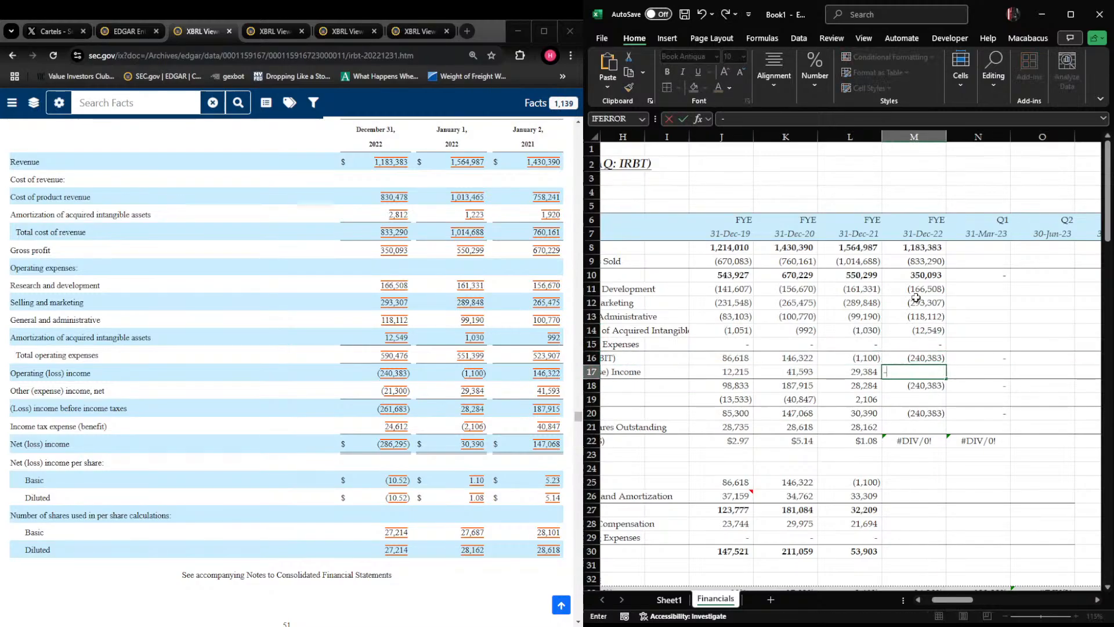
{"action": "type", "text": "21300"}
{"action": "key", "text": "Return"}
{"action": "key", "text": "Return"}
{"action": "key", "text": "Right"}
{"action": "key", "text": "Left"}
{"action": "type", "text": "-2"}
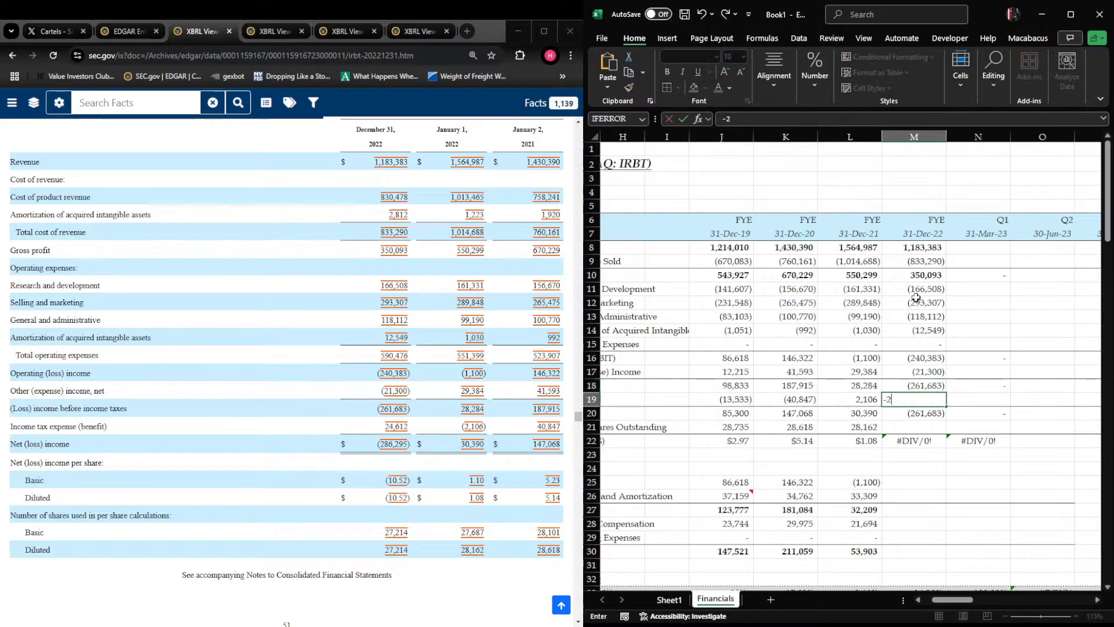
{"action": "key", "text": "Return"}
{"action": "key", "text": "Return"}
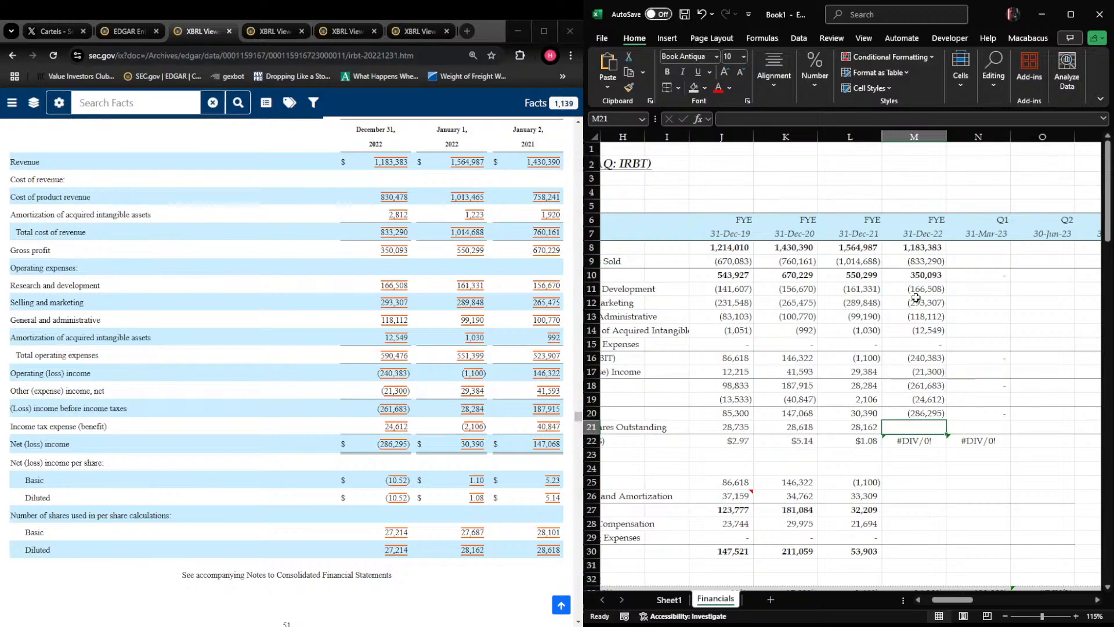
Enter 27214 diluted shares outstanding for fiscal 2022 in M21 and check the earnings per share formula in M22
{"action": "type", "text": "27214"}
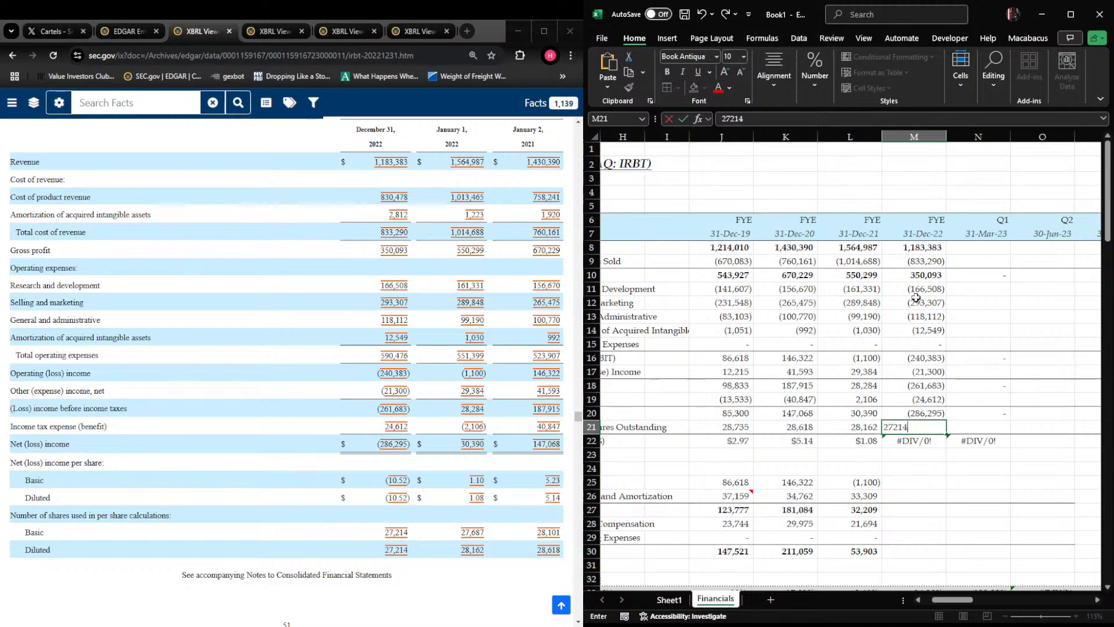
{"action": "key", "text": "Return"}
{"action": "key", "text": "F2"}
{"action": "key", "text": "Escape"}
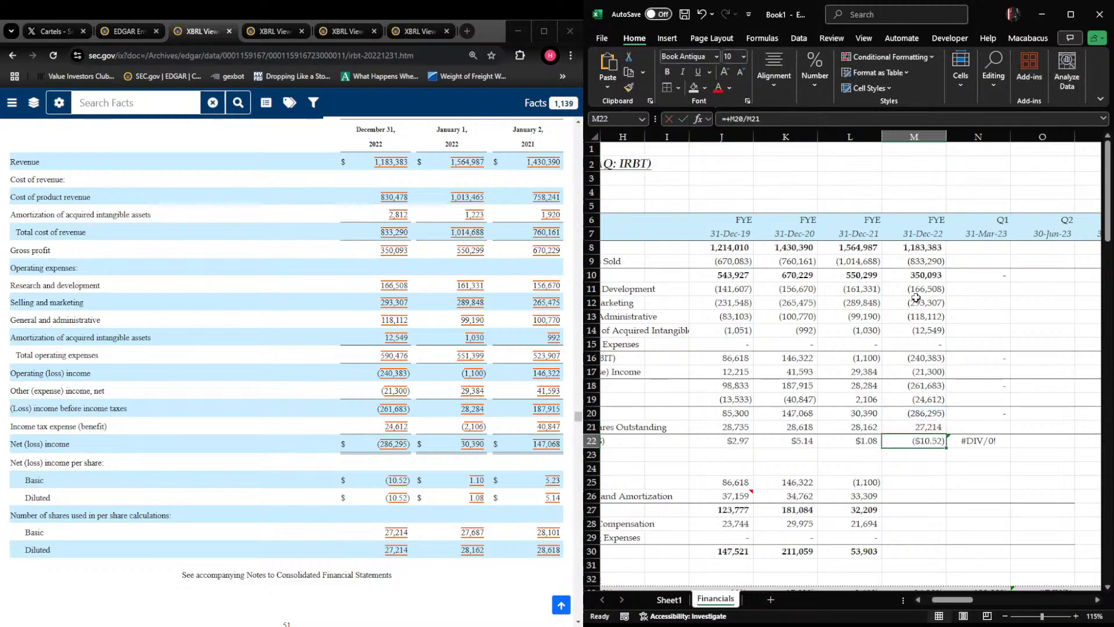
Fill the EBIT link formula from L25 into the fiscal 2022 cell M25 of the EBITDA schedule
{"action": "key", "text": "Up"}
{"action": "key", "text": "Up"}
{"action": "key", "text": "Up"}
{"action": "key", "text": "Up"}
{"action": "key", "text": "Up"}
{"action": "key", "text": "Up"}
{"action": "key", "text": "Up"}
{"action": "key", "text": "Up"}
{"action": "key", "text": "Up"}
{"action": "key", "text": "Up"}
{"action": "key", "text": "Up"}
{"action": "key", "text": "Down"}
{"action": "key", "text": "Down"}
{"action": "key", "text": "Down"}
{"action": "key", "text": "Down"}
{"action": "key", "text": "Down"}
{"action": "key", "text": "Down"}
{"action": "key", "text": "Down"}
{"action": "key", "text": "Down"}
{"action": "key", "text": "Down"}
{"action": "key", "text": "Down"}
{"action": "key", "text": "Down"}
{"action": "key", "text": "Down"}
{"action": "key", "text": "Down"}
{"action": "key", "text": "Down"}
{"action": "key", "text": "shift+Left"}
{"action": "key", "text": "ctrl+r"}
{"action": "key", "text": "Right"}
{"action": "key", "text": "Left"}
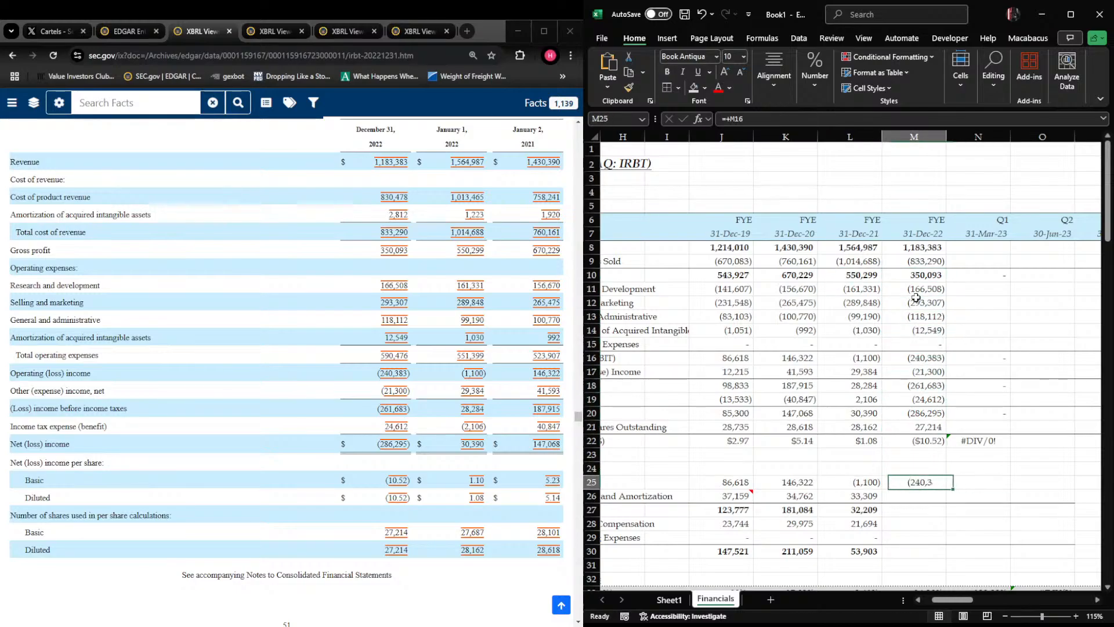
Find depreciation and amortization in the 10-K's cash flow statement and enter 47,869 for fiscal 2022 in M26
{"action": "key", "text": "Down"}
{"action": "left_click", "coordinate": [246, 305]}
{"action": "scroll", "coordinate": [246, 306], "scroll_direction": "down", "scroll_amount": 2}
{"action": "scroll", "coordinate": [246, 305], "scroll_direction": "down", "scroll_amount": 15}
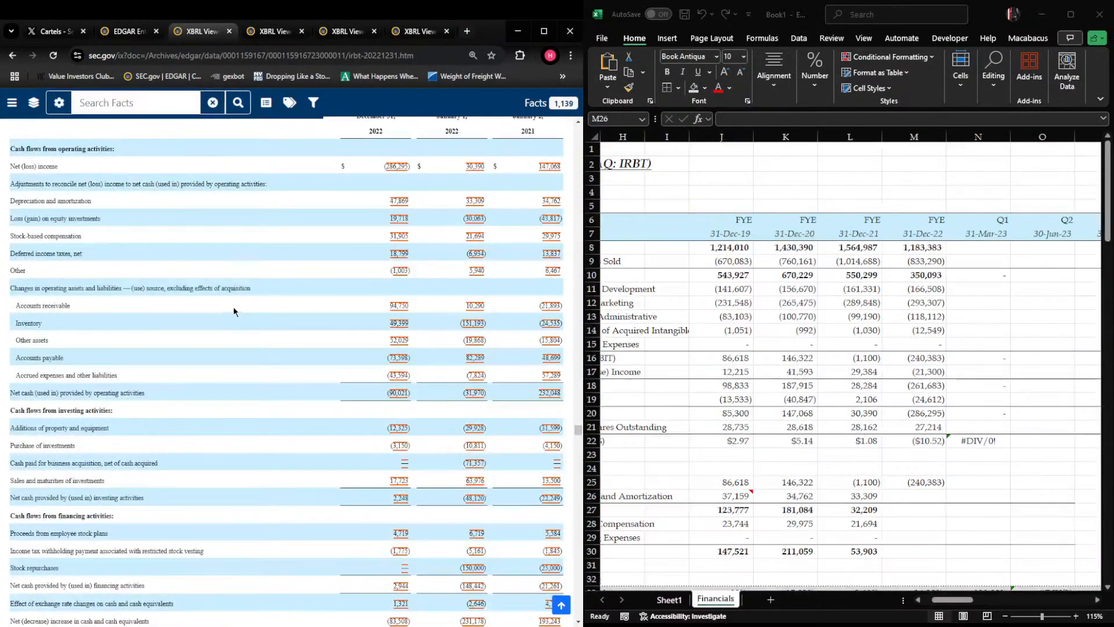
{"action": "key", "text": "alt+Tab"}
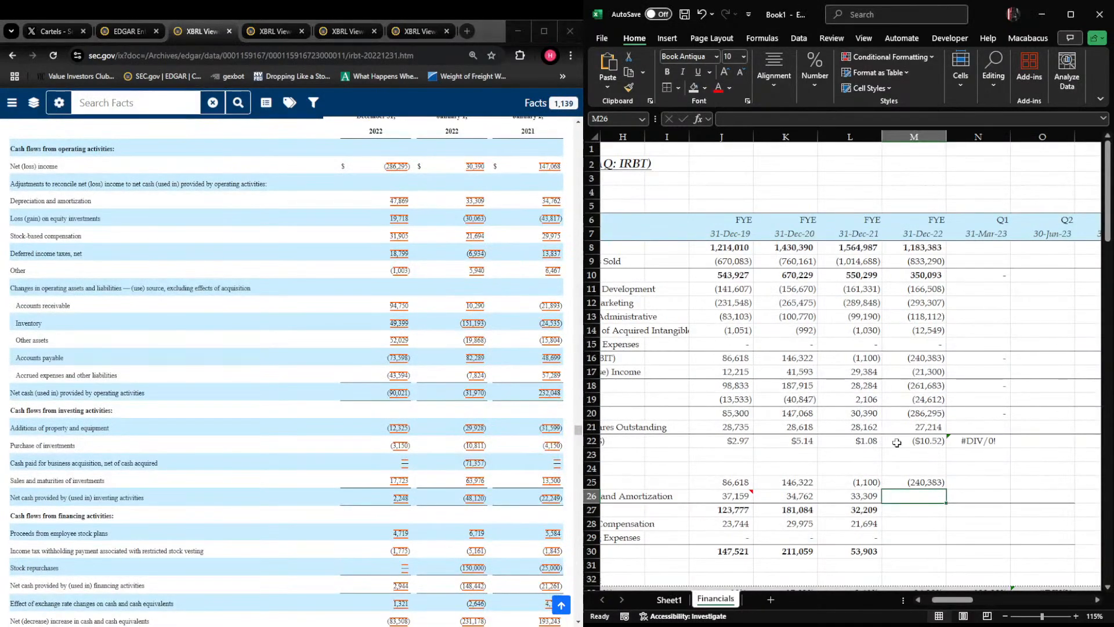
{"action": "type", "text": "47,869"}
{"action": "key", "text": "Return"}
Fill the fiscal 2021 EBITDA formula in L27 rightward through fiscal 2022 and the following quarterly columns
{"action": "key", "text": "Right"}
{"action": "key", "text": "Left"}
{"action": "key", "text": "shift+Left"}
{"action": "key", "text": "Right"}
{"action": "key", "text": "Left"}
{"action": "key", "text": "Left"}
{"action": "key", "text": "shift+Right"}
{"action": "key", "text": "shift+Right"}
{"action": "key", "text": "shift+Right"}
{"action": "key", "text": "shift+Right"}
{"action": "key", "text": "ctrl+r"}
Enter 31,905 of stock-based compensation for fiscal 2022 in M28 of the EBITDA schedule
{"action": "key", "text": "Down"}
{"action": "key", "text": "Right"}
{"action": "type", "text": "31"}
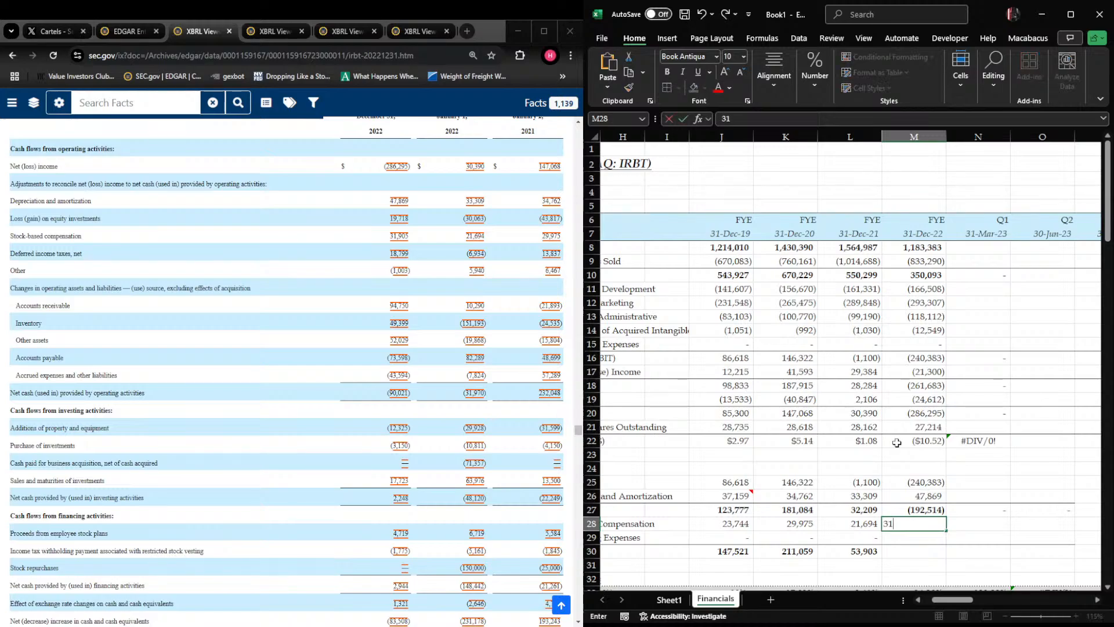
{"action": "type", "text": ",905"}
{"action": "key", "text": "Return"}
Fill the fiscal 2021 restructuring expenses entry in row 29 rightward through fiscal 2022 and the first two 2023 quarters
{"action": "key", "text": "Left"}
{"action": "key", "text": "Right"}
{"action": "key", "text": "shift+Left"}
{"action": "key", "text": "ctrl+r"}
{"action": "key", "text": "Right"}
{"action": "key", "text": "Left"}
{"action": "key", "text": "shift+Right"}
{"action": "key", "text": "shift+Right"}
{"action": "key", "text": "ctrl+r"}
Fill the Adj. EBITDA formula from L30 into the fiscal 2022 cell M30
{"action": "key", "text": "Down"}
{"action": "key", "text": "ctrl+space"}
{"action": "key", "text": "Down"}
{"action": "key", "text": "Up"}
{"action": "key", "text": "shift+Left"}
{"action": "key", "text": "ctrl+r"}
{"action": "key", "text": "Down"}
{"action": "key", "text": "Down"}
{"action": "key", "text": "Down"}
{"action": "key", "text": "Down"}
{"action": "key", "text": "Down"}
{"action": "key", "text": "Down"}
{"action": "key", "text": "Down"}
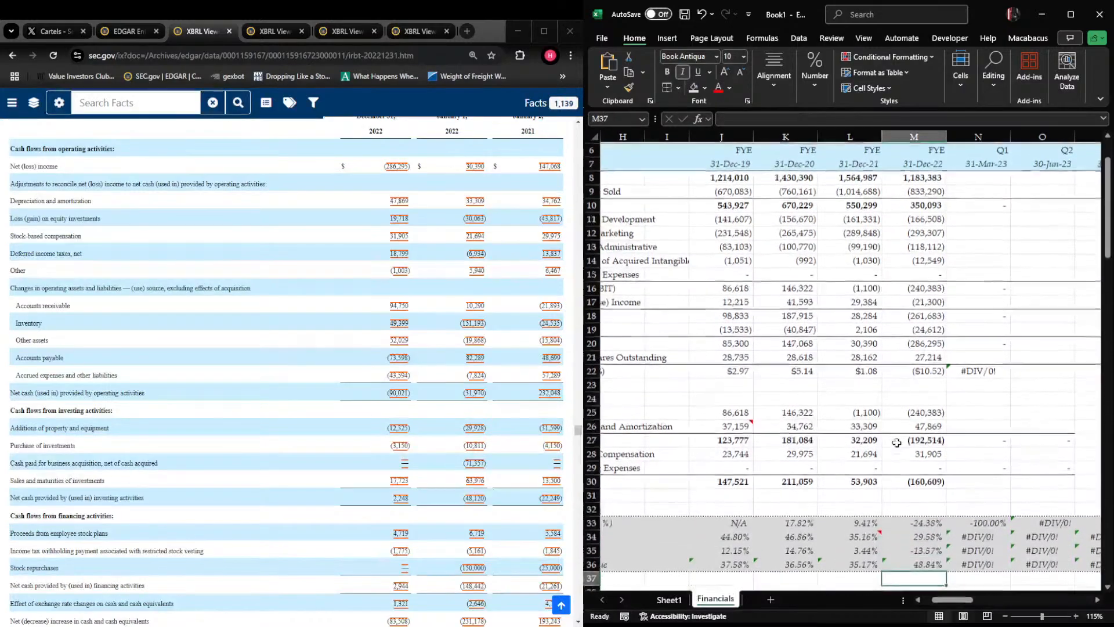
Examine the fiscal 2022 growth and margin formulas in M33:M36 and the EBITDA rows above them
{"action": "key", "text": "Up"}
{"action": "key", "text": "Up"}
{"action": "key", "text": "Up"}
{"action": "key", "text": "Up"}
{"action": "key", "text": "ctrl+space"}
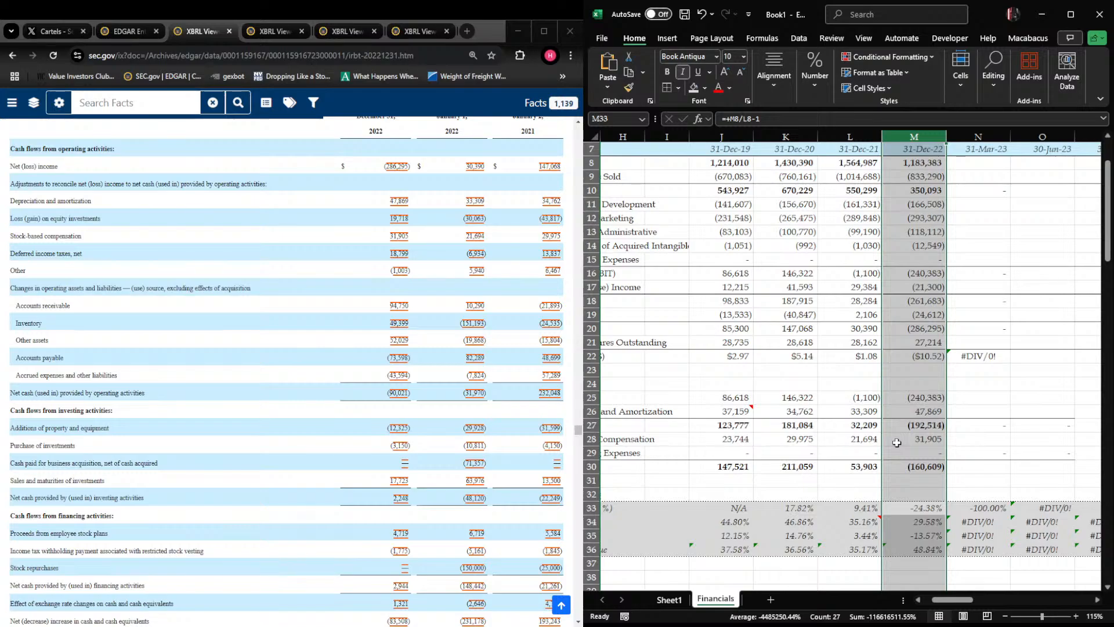
{"action": "key", "text": "Down"}
{"action": "key", "text": "Up"}
{"action": "key", "text": "ctrl+space"}
{"action": "key", "text": "Up"}
{"action": "key", "text": "Up"}
{"action": "key", "text": "Up"}
{"action": "key", "text": "Up"}
{"action": "key", "text": "ctrl+space"}
{"action": "key", "text": "ctrl+Up"}
{"action": "key", "text": "ctrl+Up"}
{"action": "key", "text": "ctrl+Up"}
{"action": "key", "text": "ctrl+Up"}
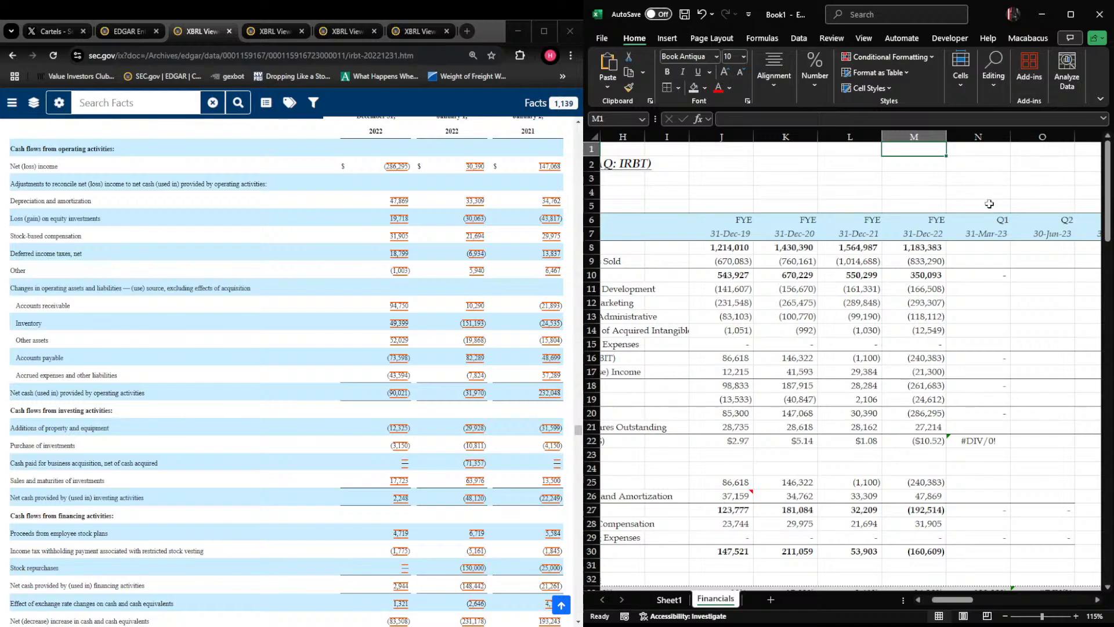
Review the completed fiscal 2022 column against the empty Q1 2023 column, including the net income formula in M20
{"action": "left_click", "coordinate": [915, 206]}
{"action": "scroll", "coordinate": [928, 232], "scroll_direction": "down", "scroll_amount": 3}
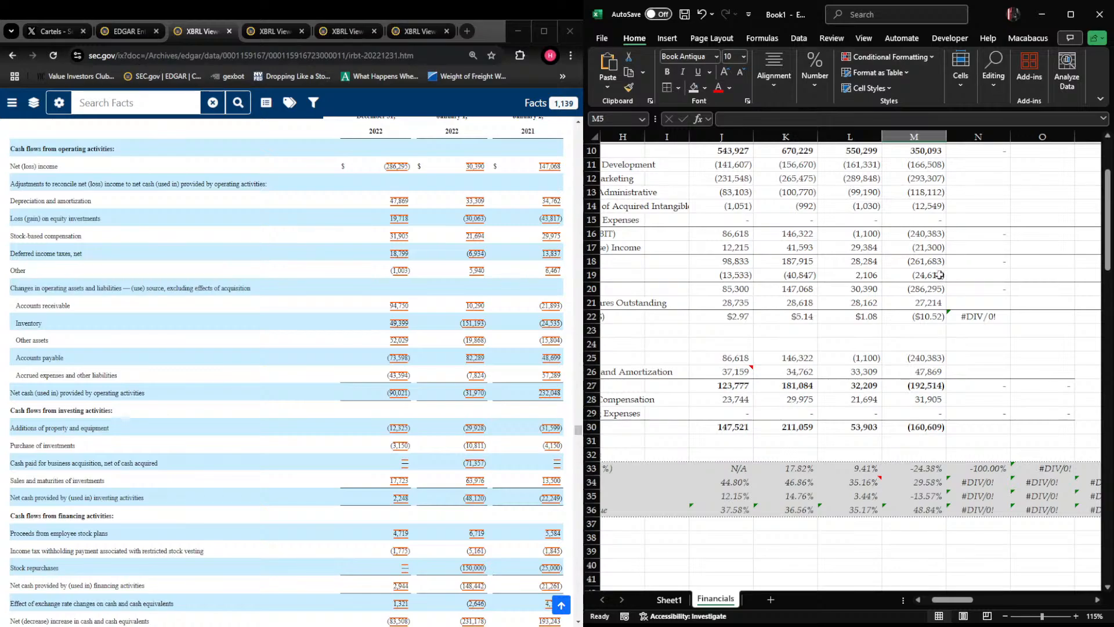
{"action": "scroll", "coordinate": [941, 273], "scroll_direction": "up", "scroll_amount": 4}
{"action": "scroll", "coordinate": [928, 274], "scroll_direction": "down", "scroll_amount": 6}
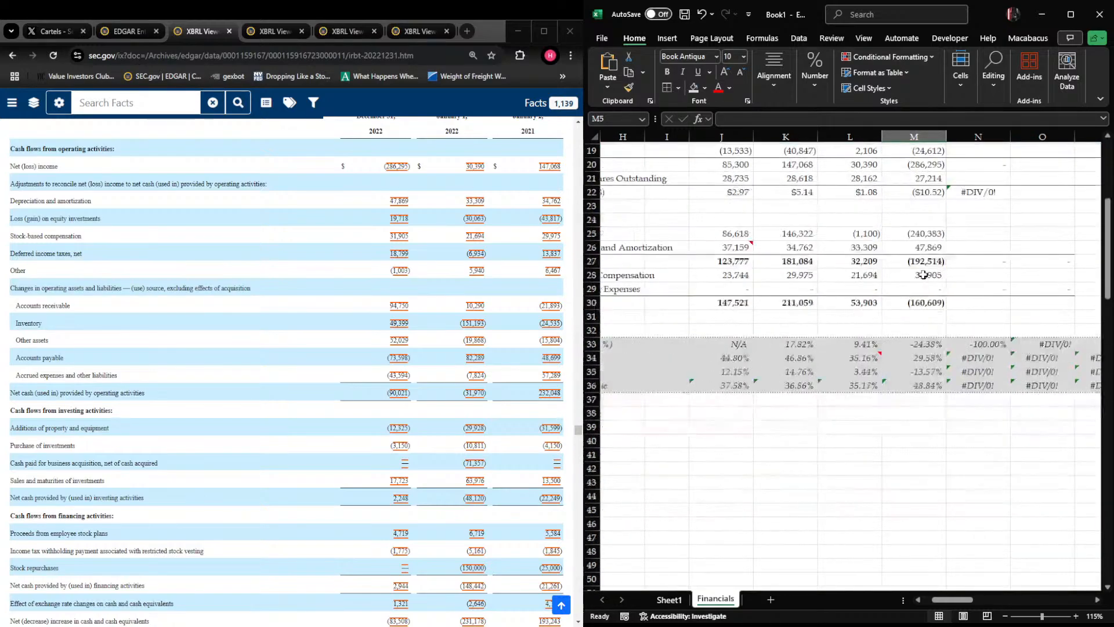
{"action": "scroll", "coordinate": [907, 335], "scroll_direction": "up", "scroll_amount": 6}
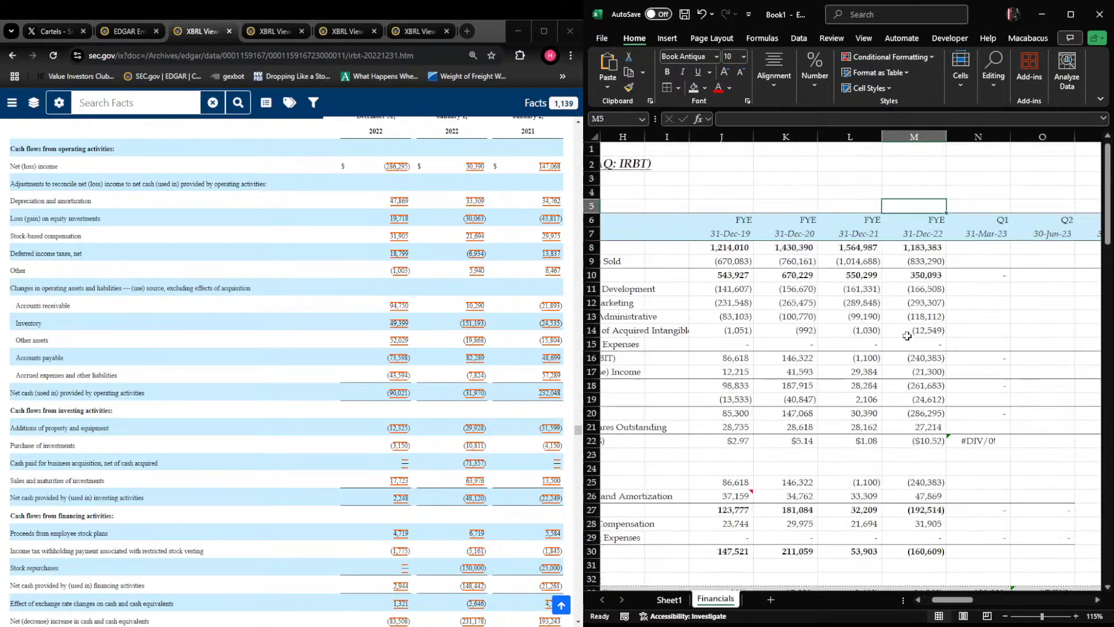
{"action": "left_click", "coordinate": [967, 254]}
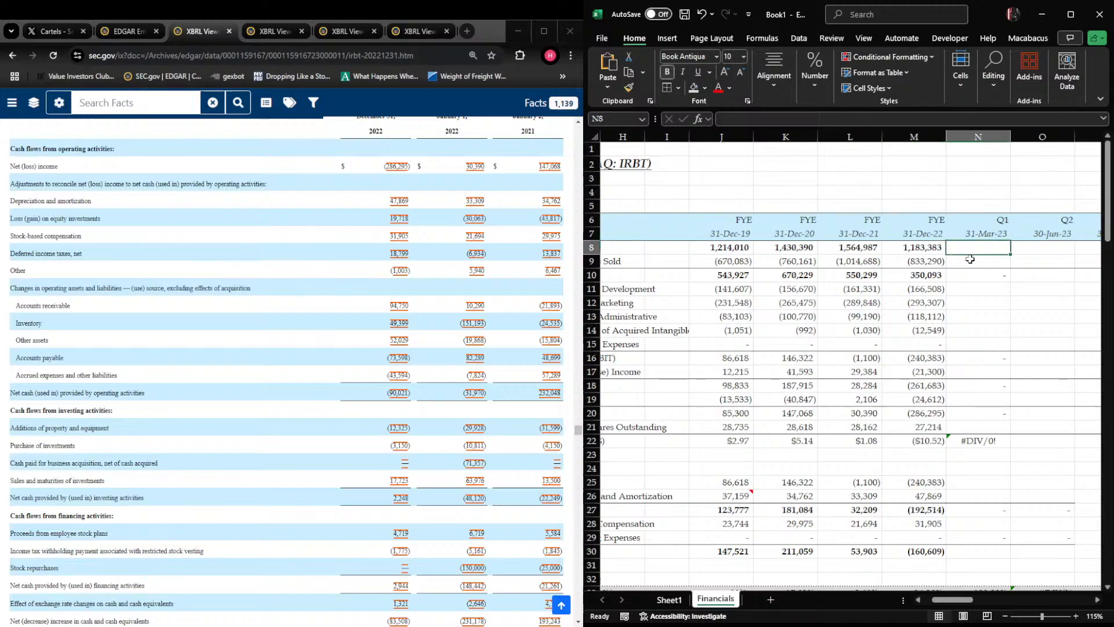
{"action": "scroll", "coordinate": [969, 265], "scroll_direction": "down", "scroll_amount": 5}
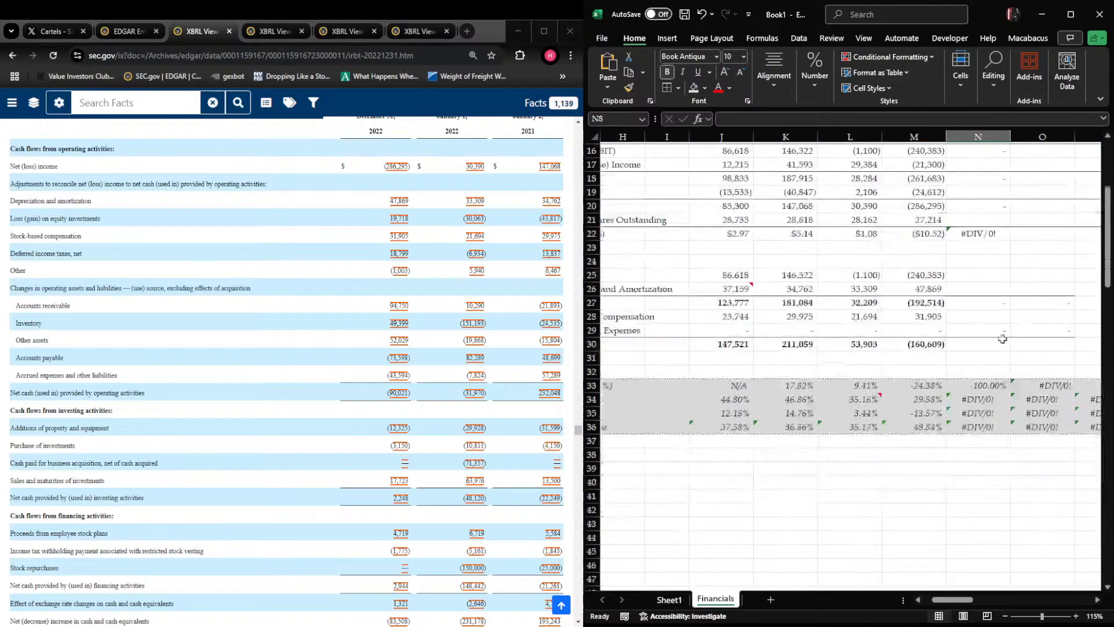
{"action": "left_click", "coordinate": [935, 231]}
{"action": "left_click", "coordinate": [932, 209]}
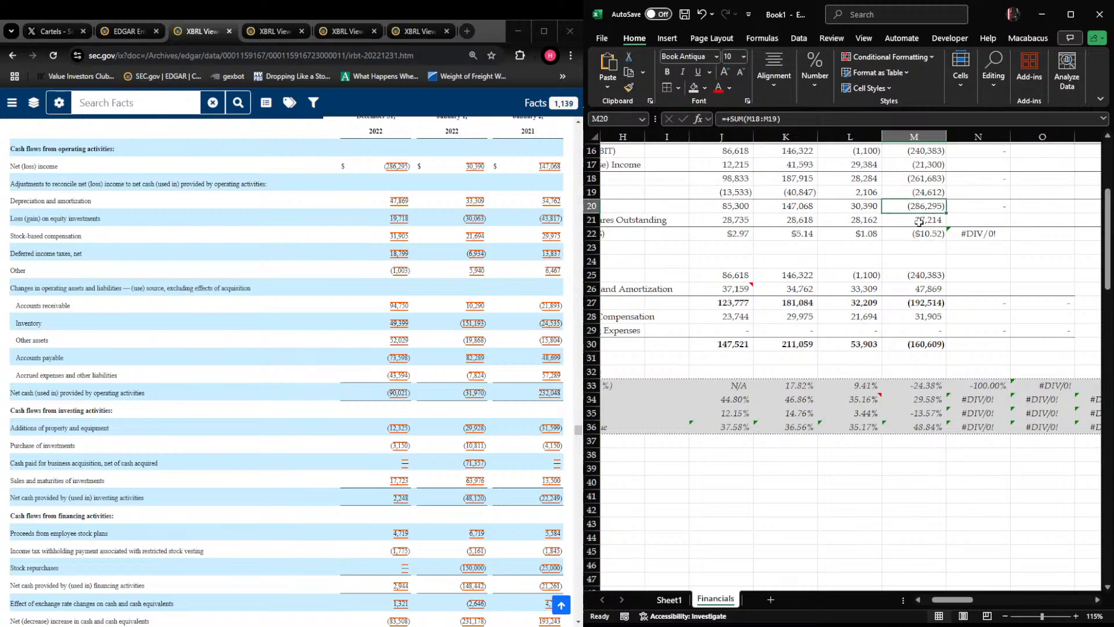
Freeze the panes at J8 so headers and row labels stay in place, and go to Q1 2023 revenue in N8
{"action": "key", "text": "ctrl+Home"}
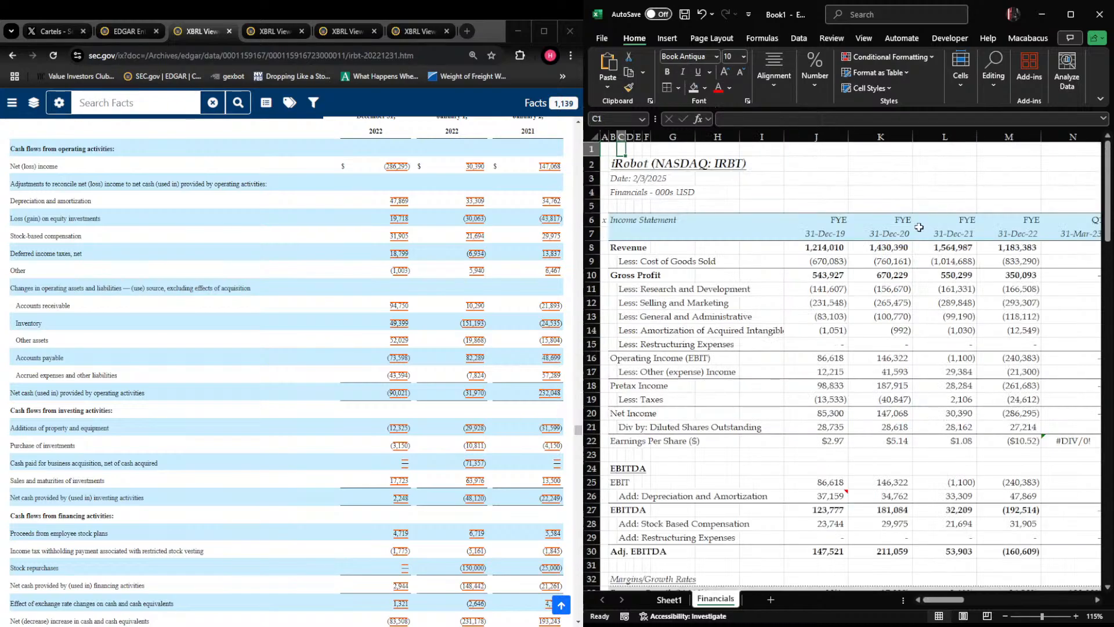
{"action": "left_click", "coordinate": [821, 248]}
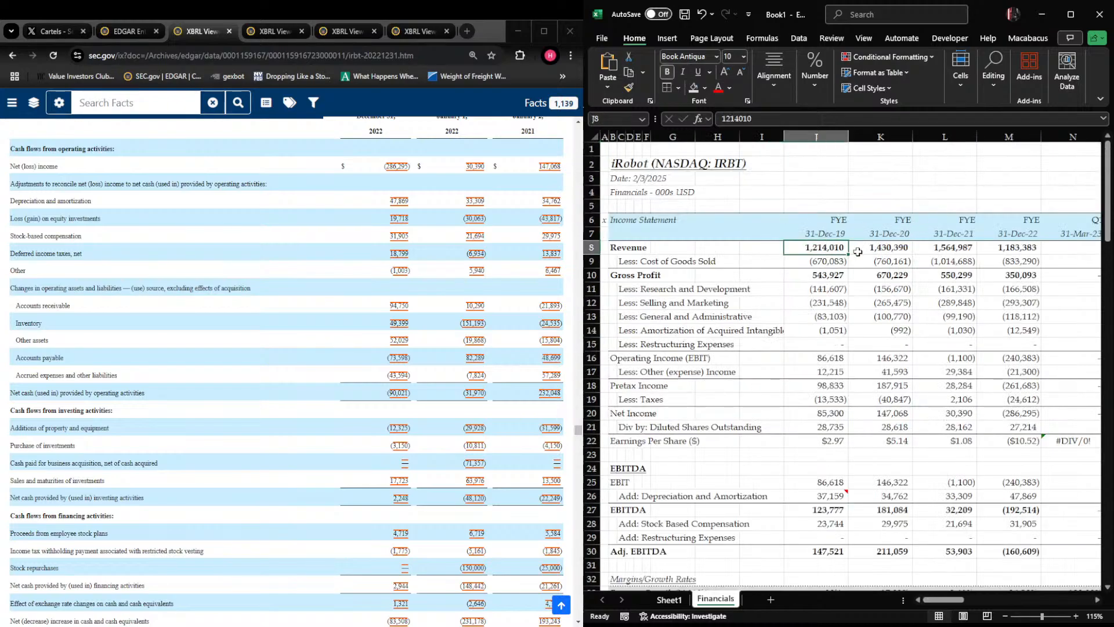
{"action": "key", "text": "alt+w"}
{"action": "key", "text": "f"}
{"action": "key", "text": "f"}
{"action": "key", "text": "Right"}
{"action": "key", "text": "Right"}
{"action": "key", "text": "Right"}
{"action": "key", "text": "Right"}
{"action": "key", "text": "Right"}
{"action": "key", "text": "Right"}
{"action": "key", "text": "Right"}
{"action": "key", "text": "Right"}
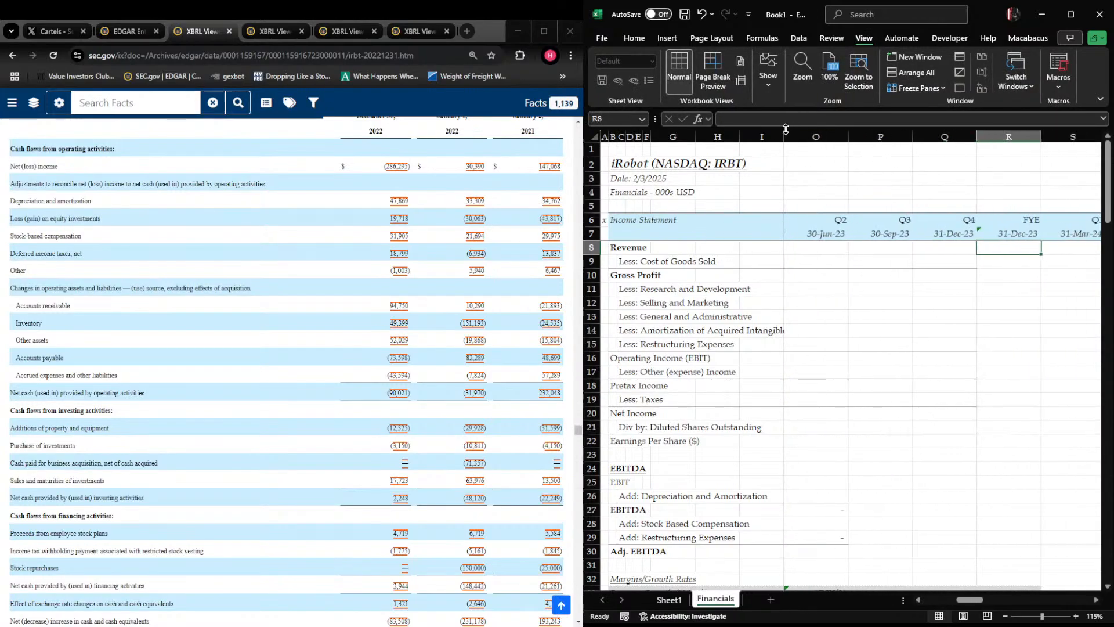
{"action": "key", "text": "Left"}
{"action": "key", "text": "Left"}
{"action": "key", "text": "Left"}
{"action": "key", "text": "Left"}
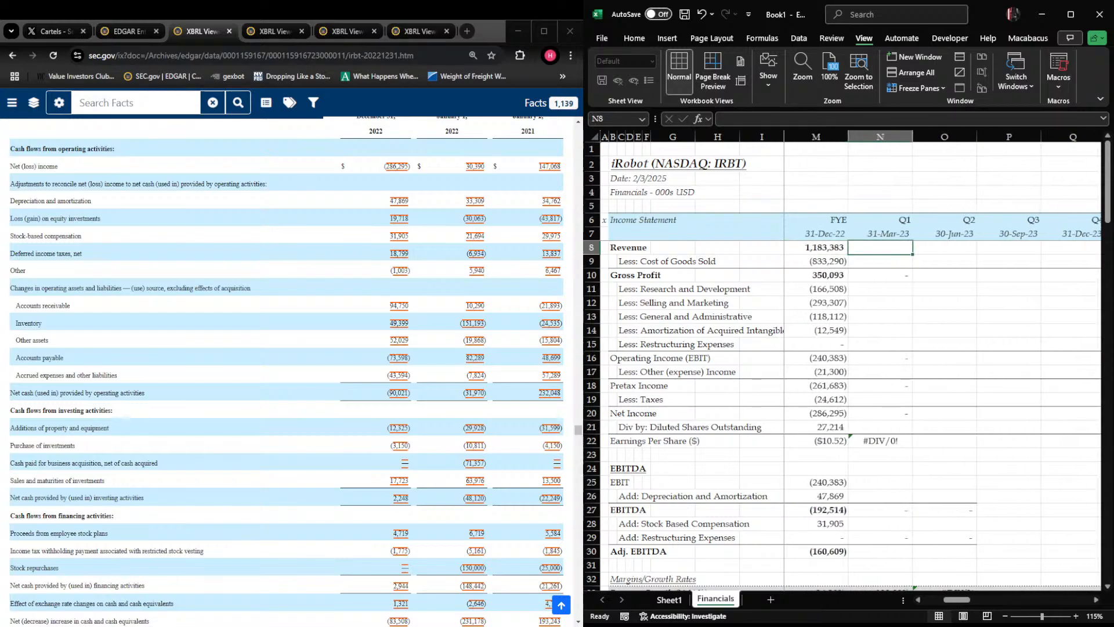
In the browser's EDGAR filing list, open the 10-Q for the quarter ended April 1, 2023 at its Consolidated Statements of Operations
{"action": "left_click", "coordinate": [239, 241]}
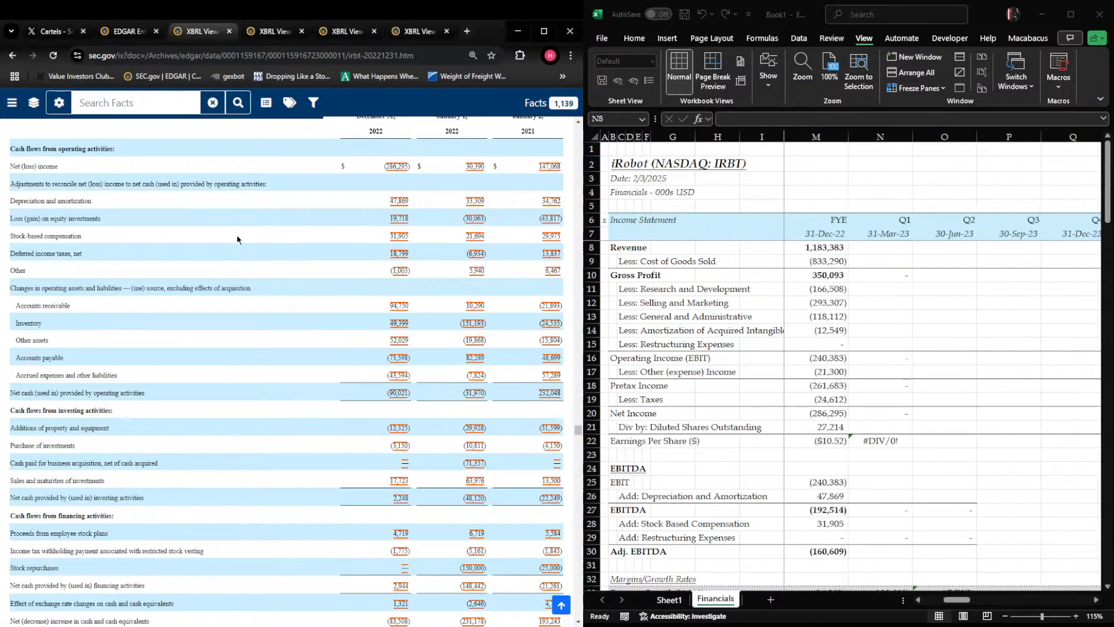
{"action": "left_click", "coordinate": [125, 30]}
{"action": "scroll", "coordinate": [114, 497], "scroll_direction": "down", "scroll_amount": 3}
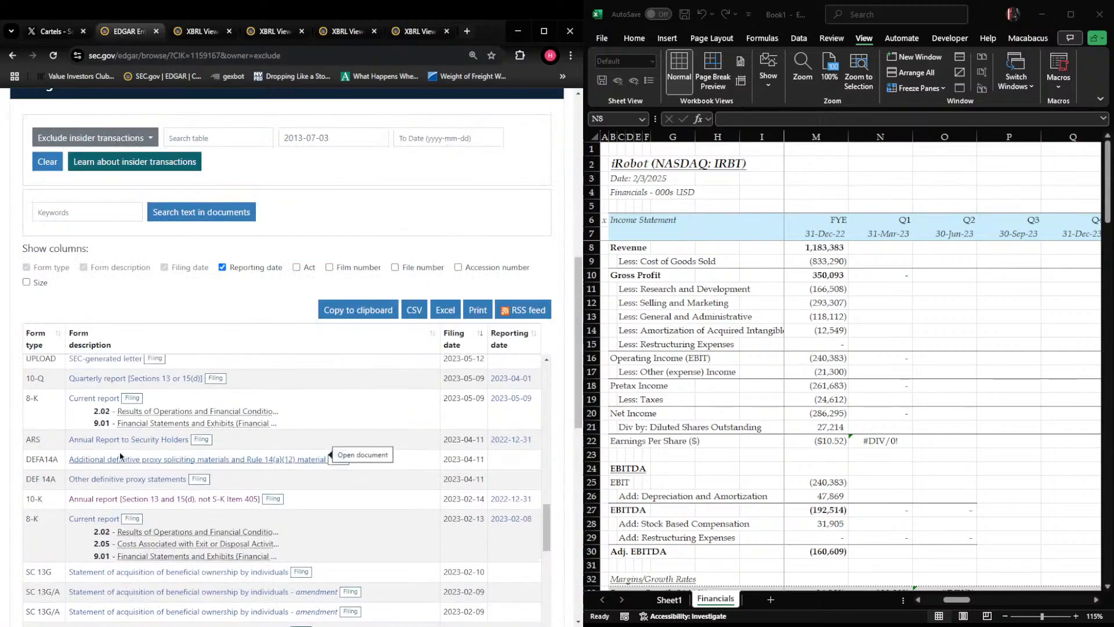
{"action": "left_click", "coordinate": [114, 485]}
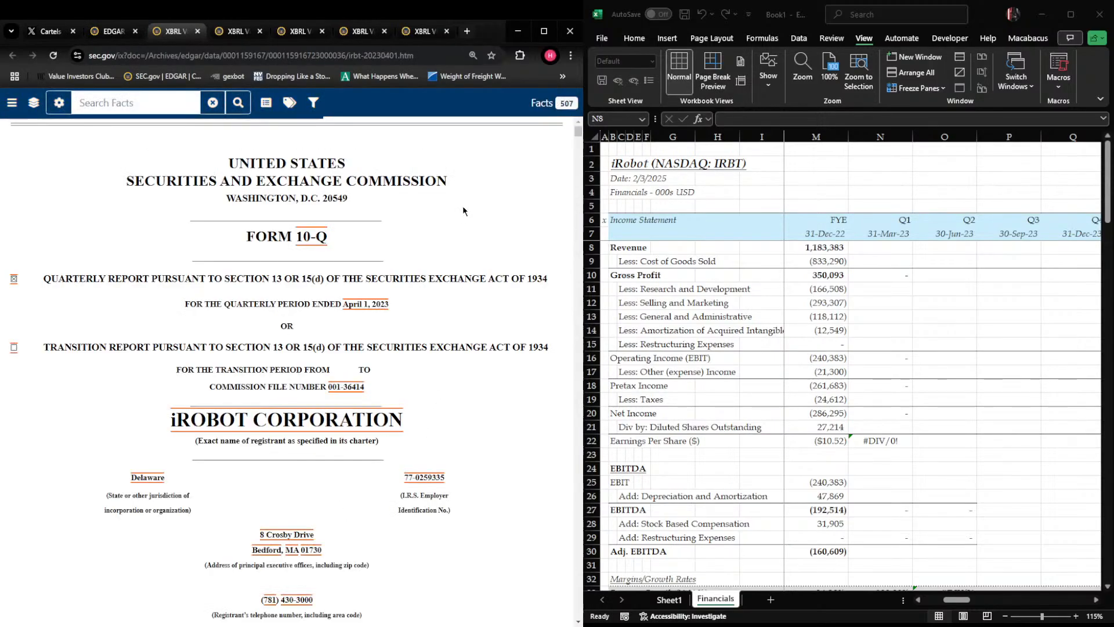
{"action": "scroll", "coordinate": [316, 241], "scroll_direction": "down", "scroll_amount": 5}
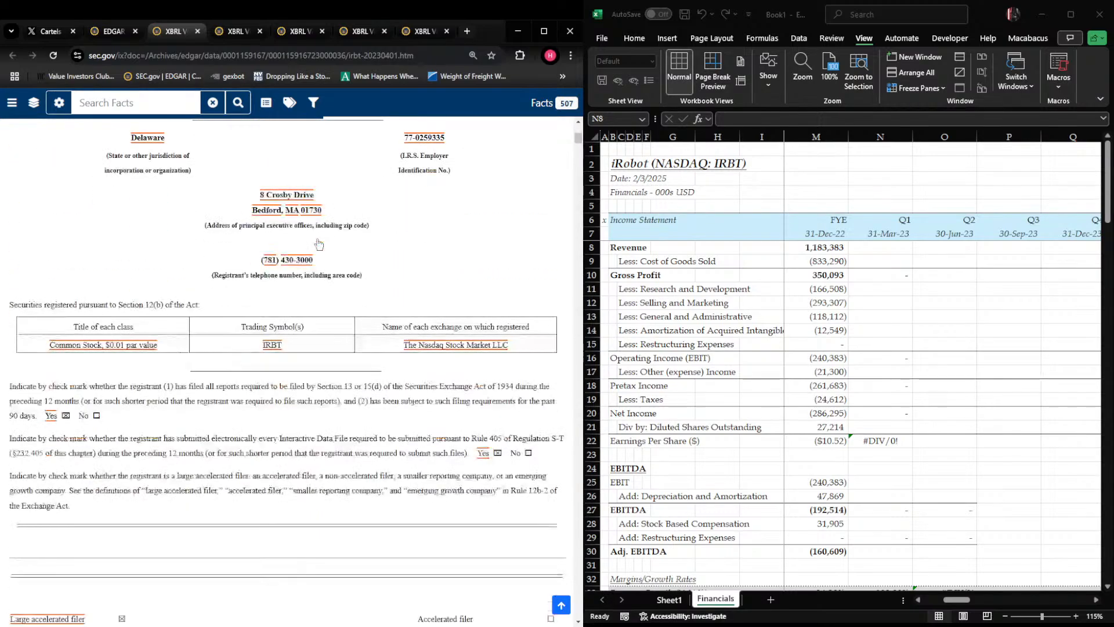
{"action": "scroll", "coordinate": [292, 330], "scroll_direction": "down", "scroll_amount": 8}
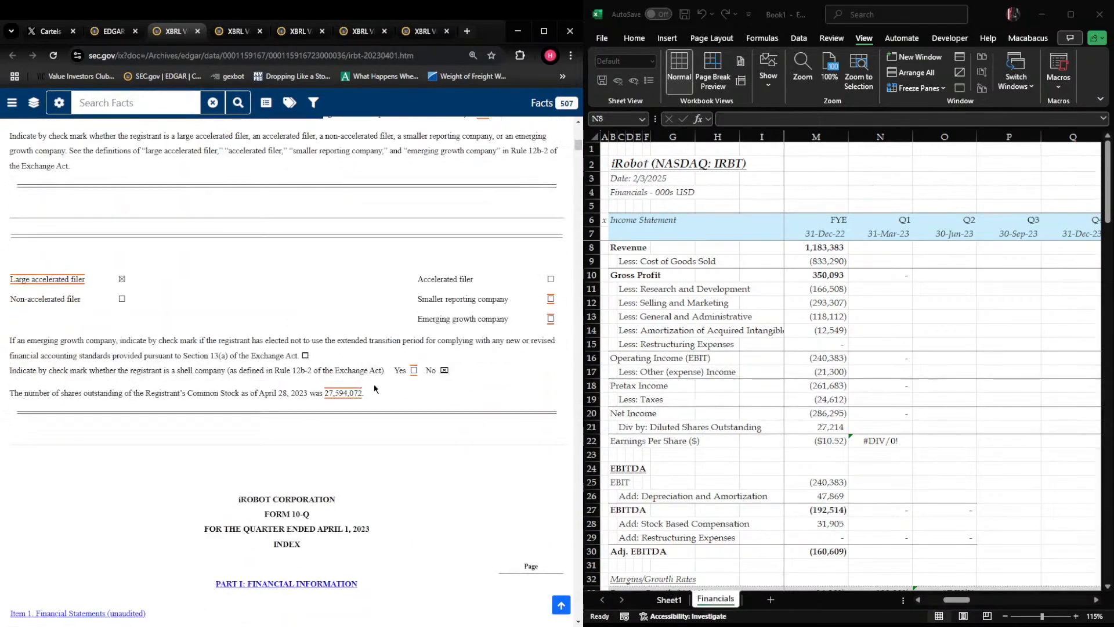
{"action": "scroll", "coordinate": [311, 396], "scroll_direction": "down", "scroll_amount": 1}
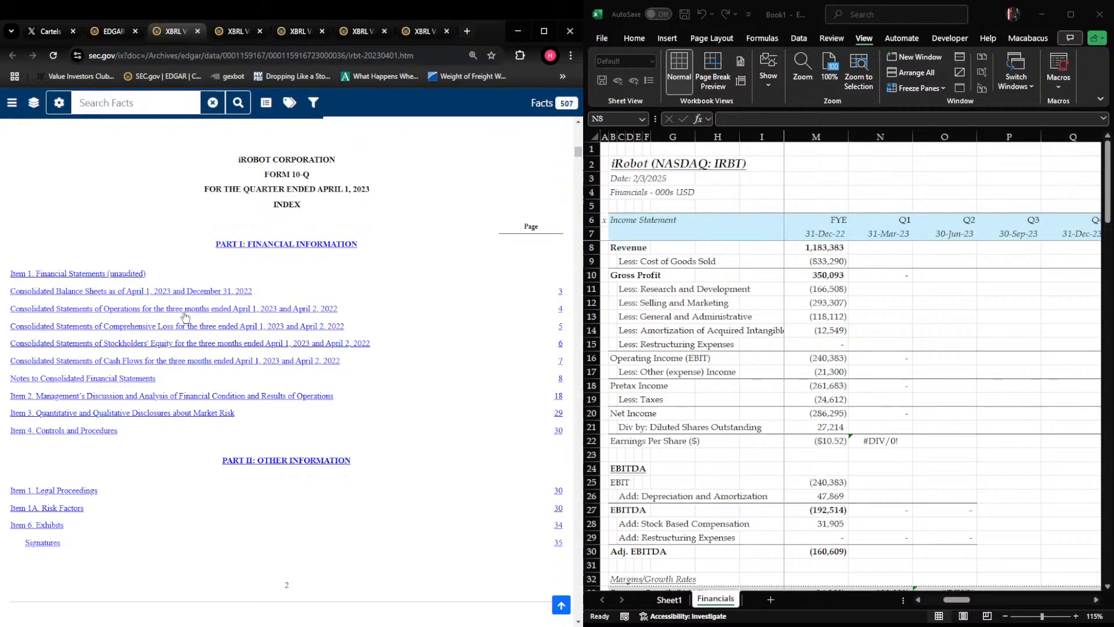
{"action": "left_click", "coordinate": [134, 314]}
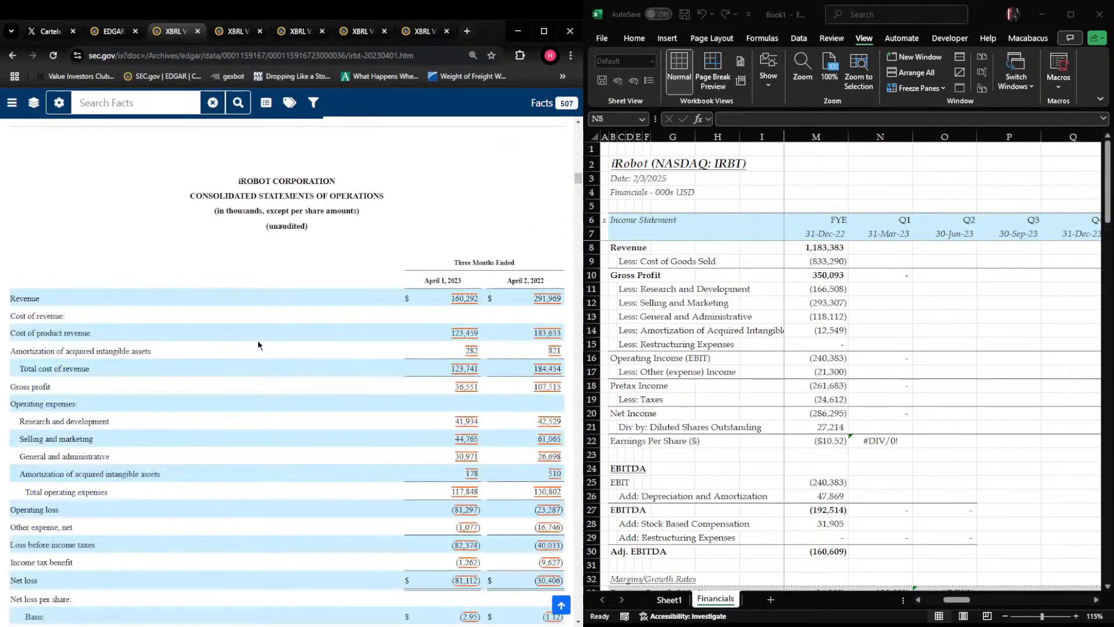
Back in Excel, enter Q1 2023 revenue of 160,292 in N8 and cost of goods sold as -123459-282 in N9
{"action": "scroll", "coordinate": [263, 336], "scroll_direction": "down", "scroll_amount": 1}
{"action": "key", "text": "alt+Tab"}
{"action": "type", "text": "1"}
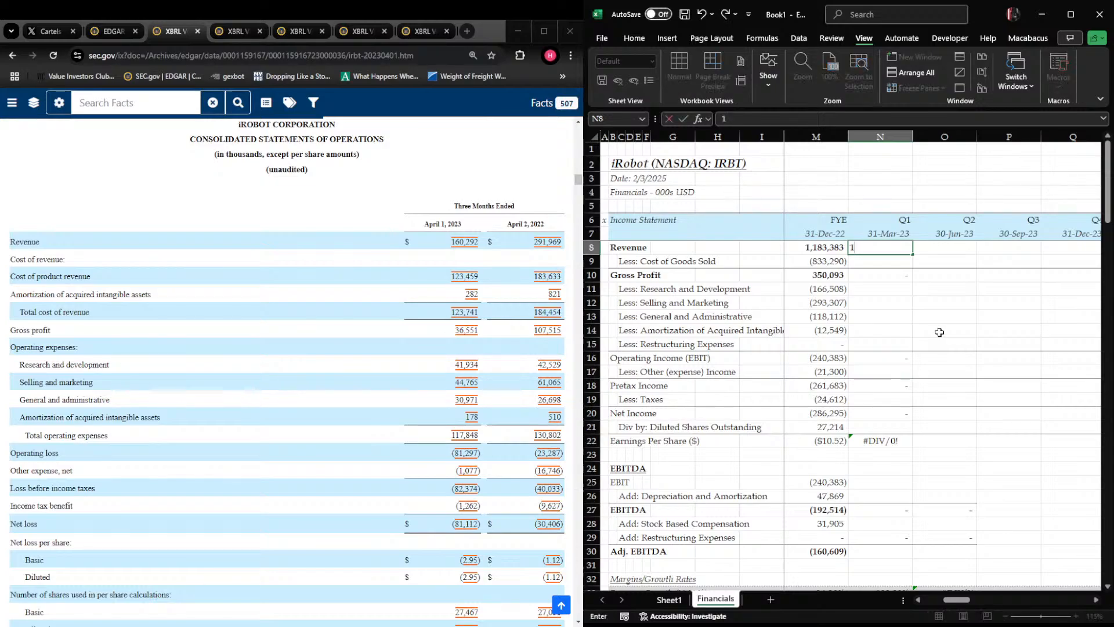
{"action": "type", "text": "60,292"}
{"action": "key", "text": "Return"}
{"action": "type", "text": "-123"}
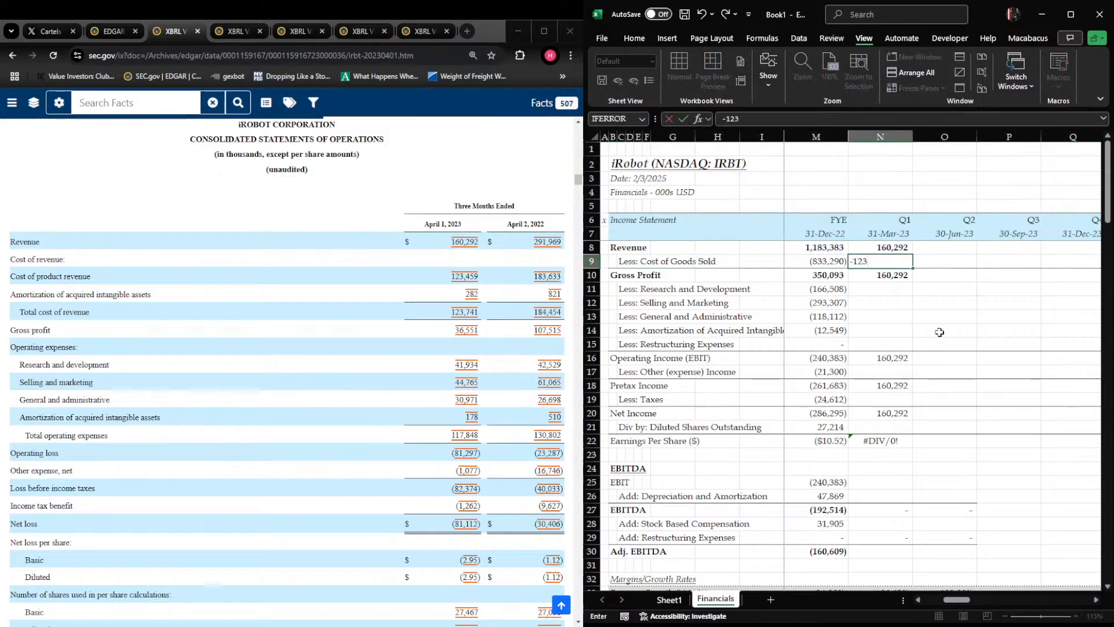
{"action": "type", "text": "459-282"}
{"action": "key", "text": "Return"}
Enter the Q1 2023 operating expenses in N11:N15: -41934, -44765, -30971, -178 and 0 for restructuring
{"action": "key", "text": "Return"}
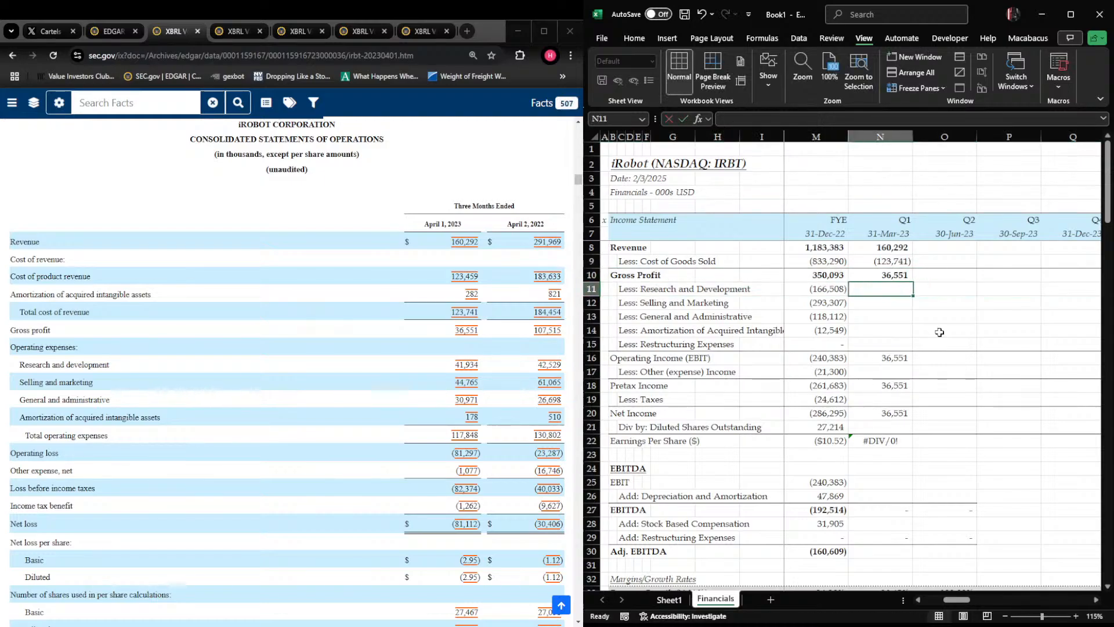
{"action": "type", "text": "-41934"}
{"action": "key", "text": "Return"}
{"action": "type", "text": "-44765"}
{"action": "key", "text": "Return"}
{"action": "type", "text": "-3097"}
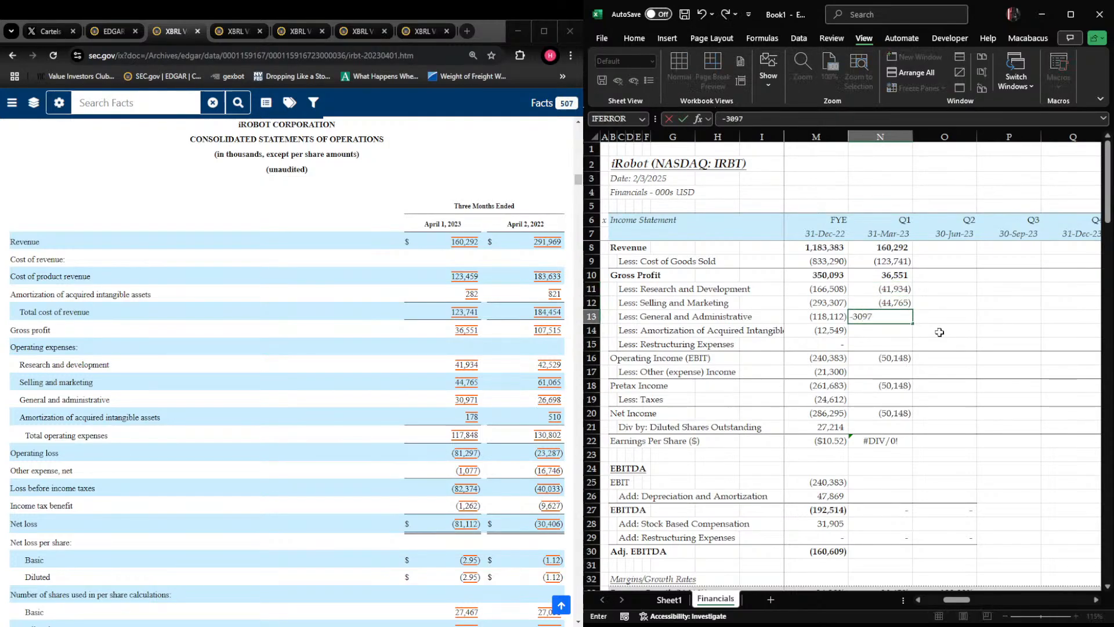
{"action": "type", "text": "1"}
{"action": "key", "text": "Return"}
{"action": "type", "text": "-178"}
{"action": "key", "text": "Return"}
{"action": "type", "text": "0"}
{"action": "key", "text": "Return"}
{"action": "key", "text": "Return"}
Enter Q1 2023 other expense of -1077 in N17 and the income tax benefit of 1262 in N19
{"action": "type", "text": "-"}
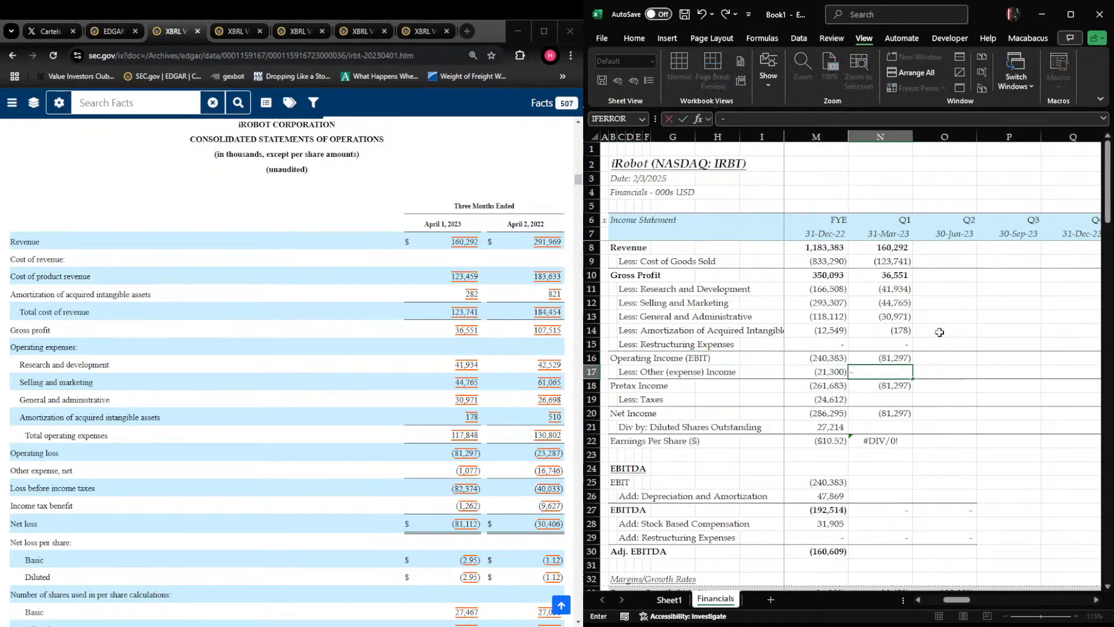
{"action": "type", "text": "1077"}
{"action": "key", "text": "Return"}
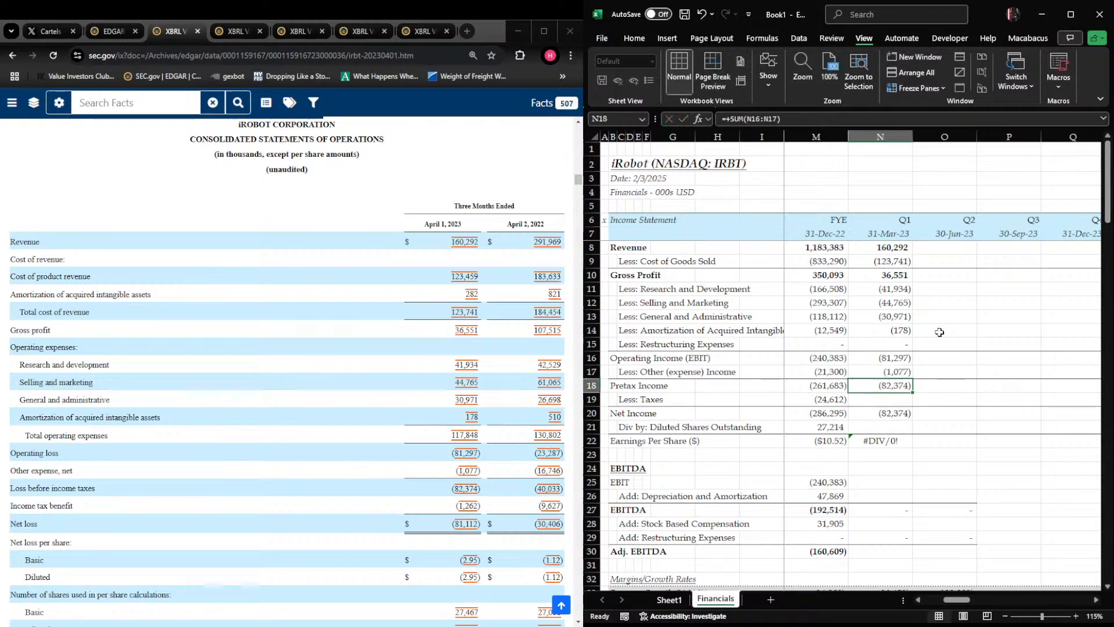
{"action": "key", "text": "Return"}
{"action": "type", "text": "-"}
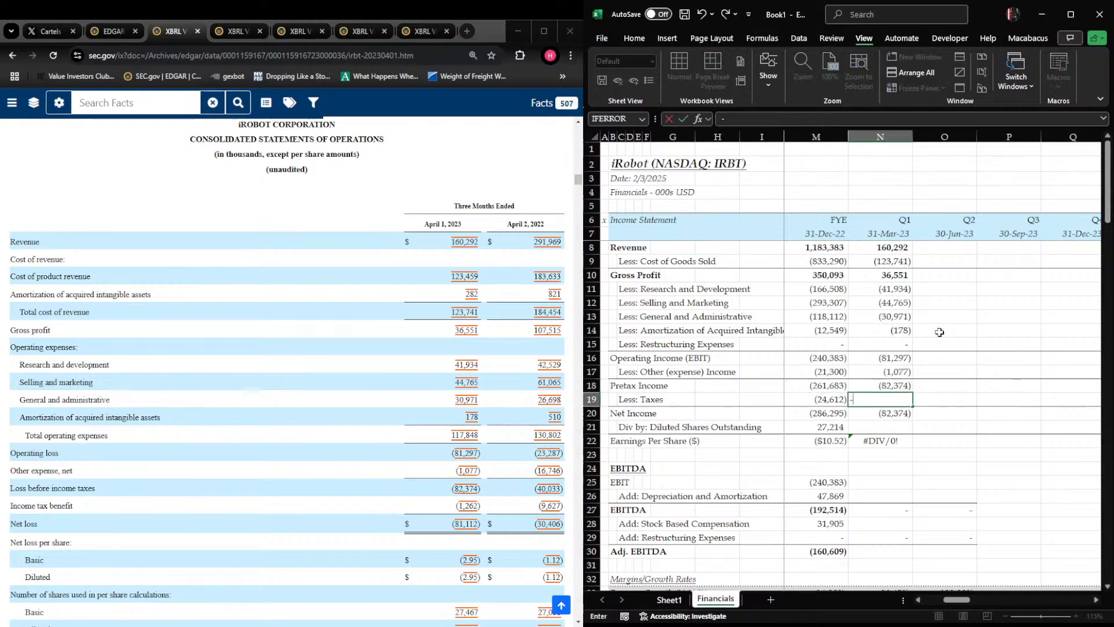
{"action": "key", "text": "BackSpace"}
{"action": "type", "text": "1,2"}
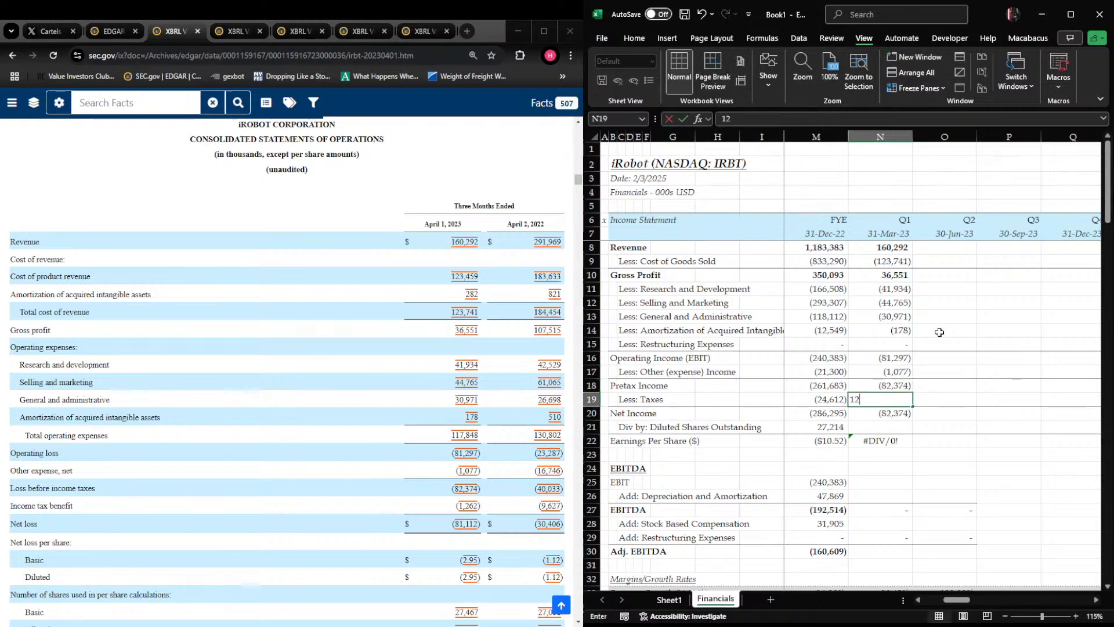
{"action": "type", "text": "62"}
{"action": "key", "text": "Return"}
Find the diluted share count in the 10-Q, enter 27467 in N21 and check the Q1 2023 earnings per share
{"action": "key", "text": "Down"}
{"action": "key", "text": "Right"}
{"action": "key", "text": "Left"}
{"action": "scroll", "coordinate": [287, 371], "scroll_direction": "down", "scroll_amount": 4}
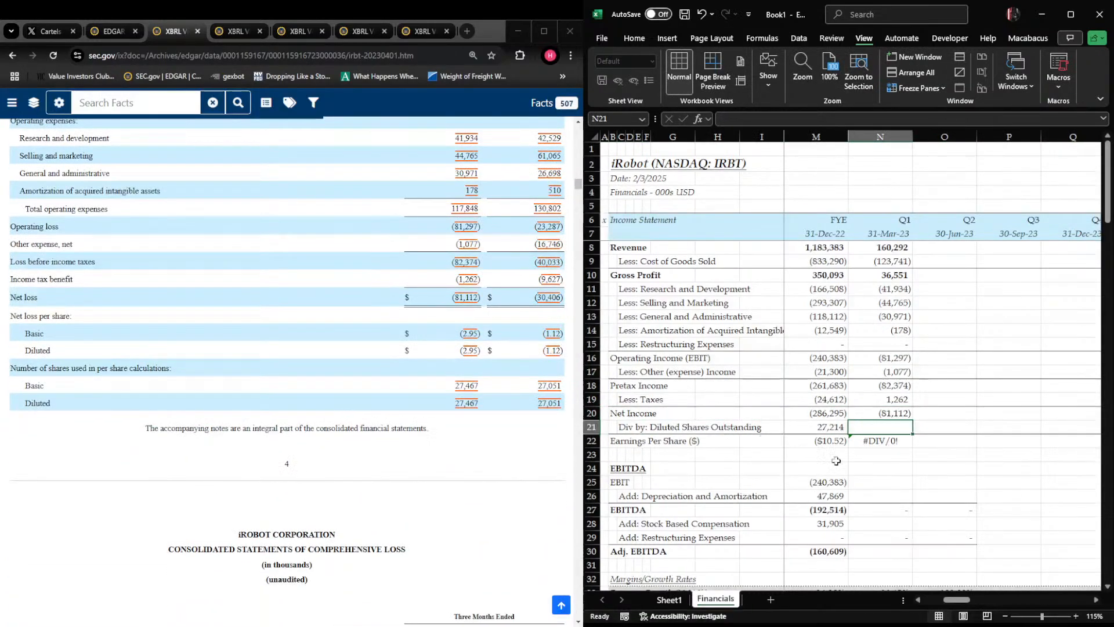
{"action": "type", "text": "274"}
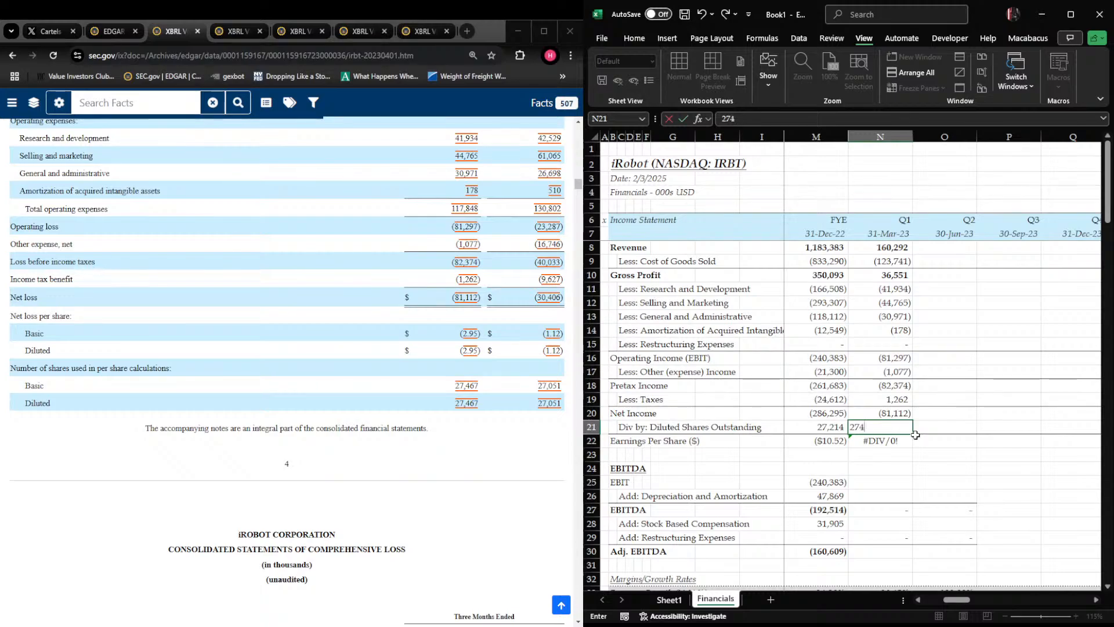
{"action": "key", "text": "Return"}
{"action": "key", "text": "Up"}
{"action": "key", "text": "Down"}
{"action": "key", "text": "Right"}
{"action": "key", "text": "Left"}
Fill the EBIT link formula from M25 rightward across Q1 2023 and the following quarterly columns
{"action": "key", "text": "Down"}
{"action": "key", "text": "Down"}
Extend the EBITDA formula in row 27 rightward through the Q3 2023 column, and return to Q1 depreciation and amortization in N26
{"action": "key", "text": "Down"}
{"action": "key", "text": "Left"}
{"action": "key", "text": "shift+Right"}
{"action": "key", "text": "shift+Right"}
{"action": "key", "text": "shift+Right"}
{"action": "key", "text": "shift+Right"}
{"action": "key", "text": "ctrl+r"}
{"action": "key", "text": "Left"}
{"action": "key", "text": "Right"}
{"action": "key", "text": "Down"}
{"action": "key", "text": "shift+Right"}
{"action": "key", "text": "shift+Left"}
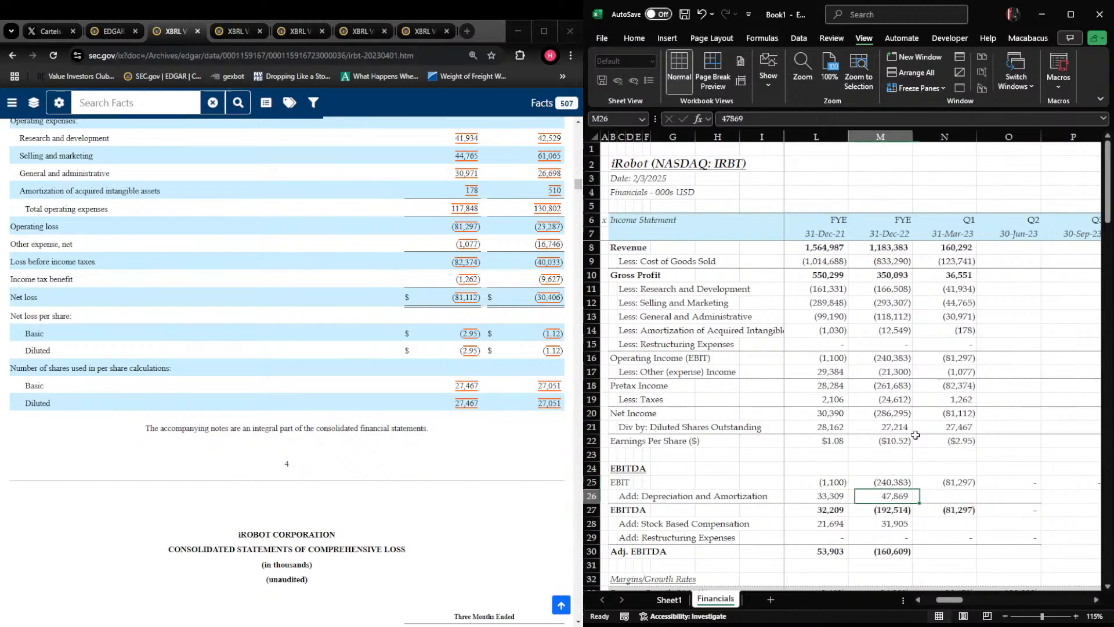
{"action": "key", "text": "Down"}
{"action": "key", "text": "Down"}
{"action": "key", "text": "Up"}
{"action": "key", "text": "Right"}
{"action": "key", "text": "Right"}
{"action": "key", "text": "shift+Right"}
{"action": "key", "text": "shift+Left"}
{"action": "key", "text": "Left"}
{"action": "key", "text": "Right"}
{"action": "key", "text": "shift+Right"}
{"action": "key", "text": "ctrl+r"}
{"action": "key", "text": "Left"}
{"action": "key", "text": "Down"}
{"action": "key", "text": "Up"}
{"action": "key", "text": "Up"}
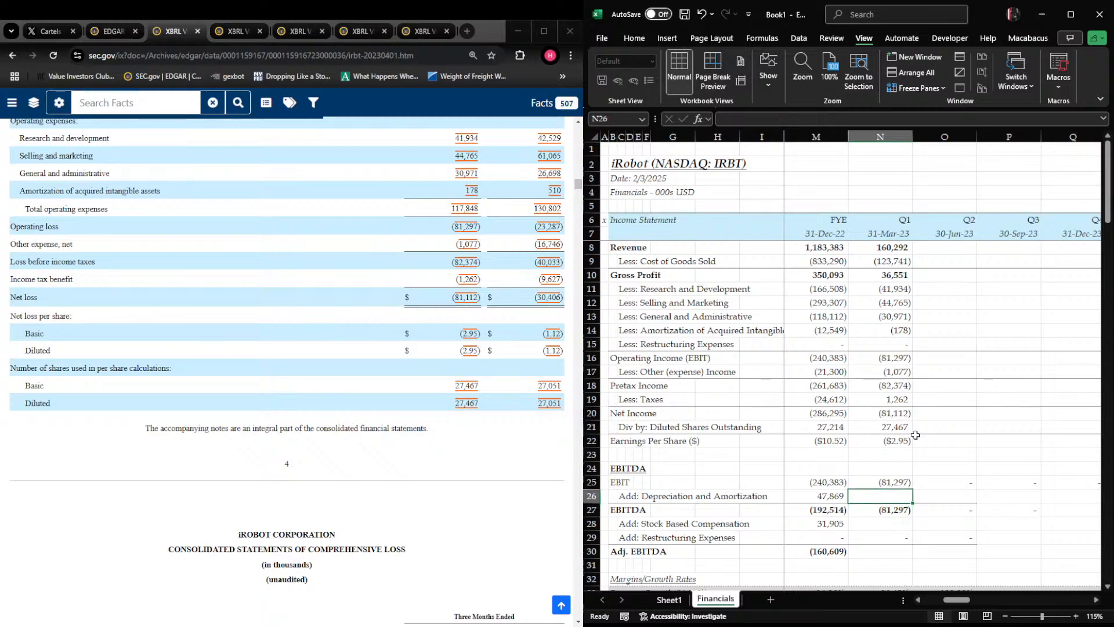
From the 10-Q cash flow statement, enter Q1 2023 depreciation and amortization of 7542 in N26 and stock-based compensation of 7932 in N28
{"action": "key", "text": "alt+Tab"}
{"action": "scroll", "coordinate": [513, 409], "scroll_direction": "down", "scroll_amount": 20}
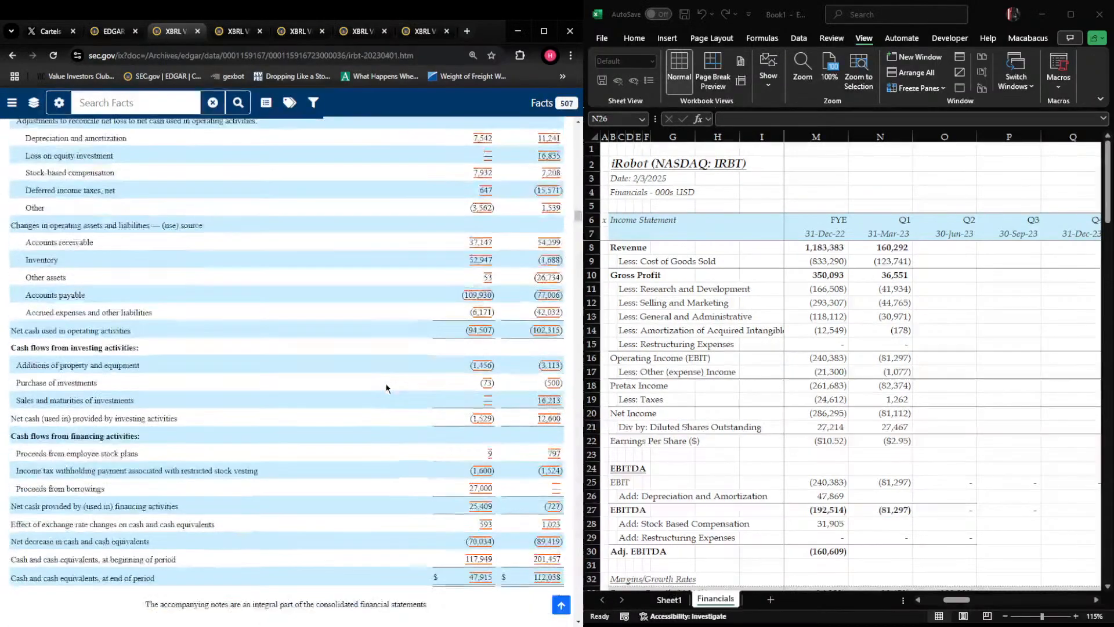
{"action": "scroll", "coordinate": [513, 409], "scroll_direction": "up", "scroll_amount": 1}
{"action": "key", "text": "alt+Tab"}
{"action": "type", "text": "-542"}
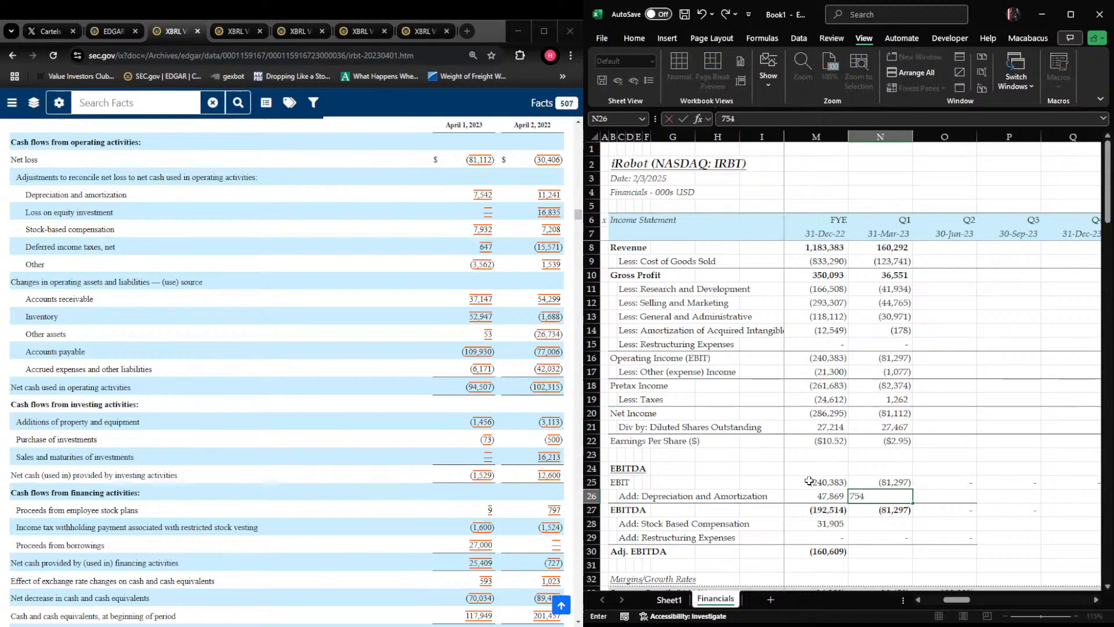
{"action": "key", "text": "Return"}
{"action": "key", "text": "Return"}
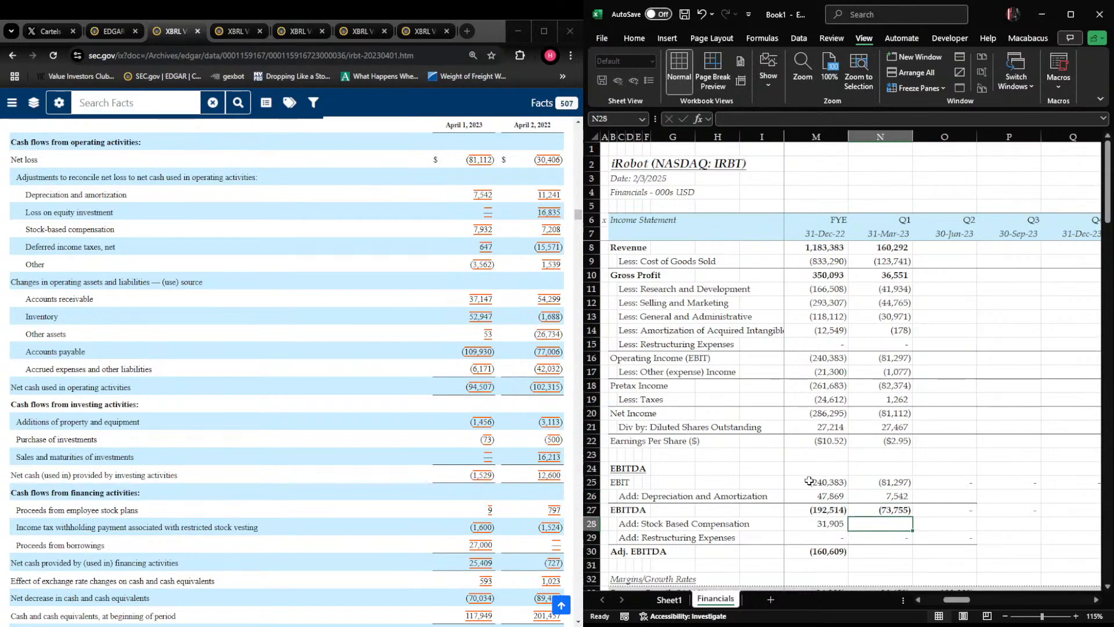
{"action": "type", "text": "79"}
{"action": "key", "text": "Return"}
Fill the Adj. EBITDA formula from M30 rightward across Q1 2023 and the following quarterly columns
{"action": "key", "text": "Right"}
{"action": "key", "text": "Left"}
{"action": "key", "text": "Down"}
{"action": "key", "text": "Left"}
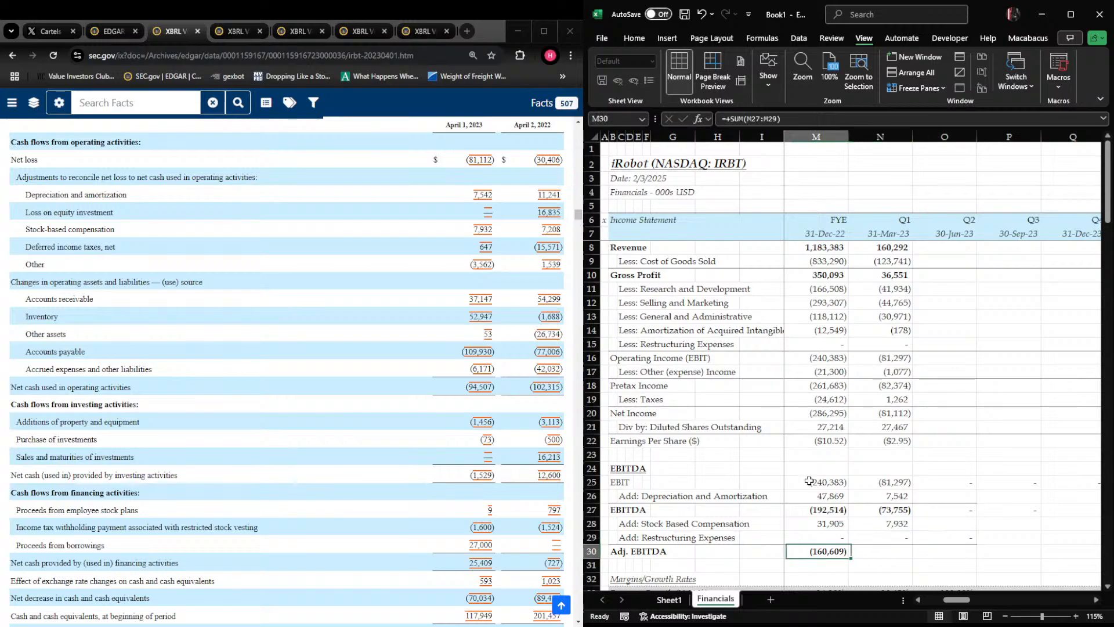
{"action": "key", "text": "shift+Right"}
{"action": "key", "text": "shift+Right"}
{"action": "key", "text": "shift+Right"}
{"action": "key", "text": "shift+Right"}
{"action": "key", "text": "shift+Right"}
{"action": "key", "text": "shift+Left"}
{"action": "key", "text": "shift+Left"}
{"action": "key", "text": "ctrl+r"}
{"action": "key", "text": "ctrl+Left"}
{"action": "key", "text": "Right"}
{"action": "key", "text": "Right"}
{"action": "key", "text": "Right"}
{"action": "key", "text": "Right"}
{"action": "key", "text": "Right"}
{"action": "key", "text": "Right"}
{"action": "key", "text": "Left"}
{"action": "key", "text": "Left"}
{"action": "key", "text": "Up"}
{"action": "key", "text": "Up"}
{"action": "key", "text": "Up"}
{"action": "key", "text": "Up"}
{"action": "key", "text": "Up"}
{"action": "key", "text": "Up"}
{"action": "key", "text": "Up"}
{"action": "key", "text": "Up"}
{"action": "key", "text": "Up"}
{"action": "key", "text": "Up"}
{"action": "key", "text": "Up"}
{"action": "key", "text": "Up"}
{"action": "key", "text": "Up"}
{"action": "key", "text": "Up"}
{"action": "key", "text": "Up"}
{"action": "key", "text": "Up"}
{"action": "key", "text": "Up"}
{"action": "key", "text": "Up"}
{"action": "key", "text": "Up"}
{"action": "key", "text": "Up"}
{"action": "key", "text": "Up"}
{"action": "key", "text": "Down"}
{"action": "key", "text": "Right"}
{"action": "key", "text": "Down"}
{"action": "key", "text": "Left"}
{"action": "key", "text": "Down"}
Replace the Q1 2023 revenue growth formula in N33 with N/A
{"action": "scroll", "coordinate": [909, 387], "scroll_direction": "down", "scroll_amount": 5}
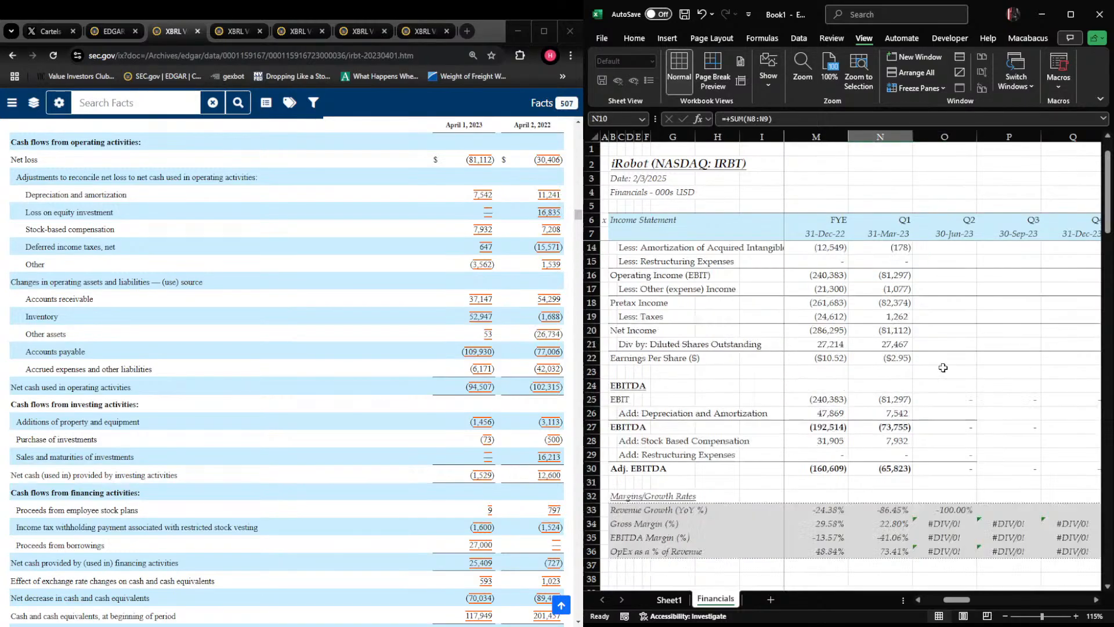
{"action": "left_click", "coordinate": [900, 387]}
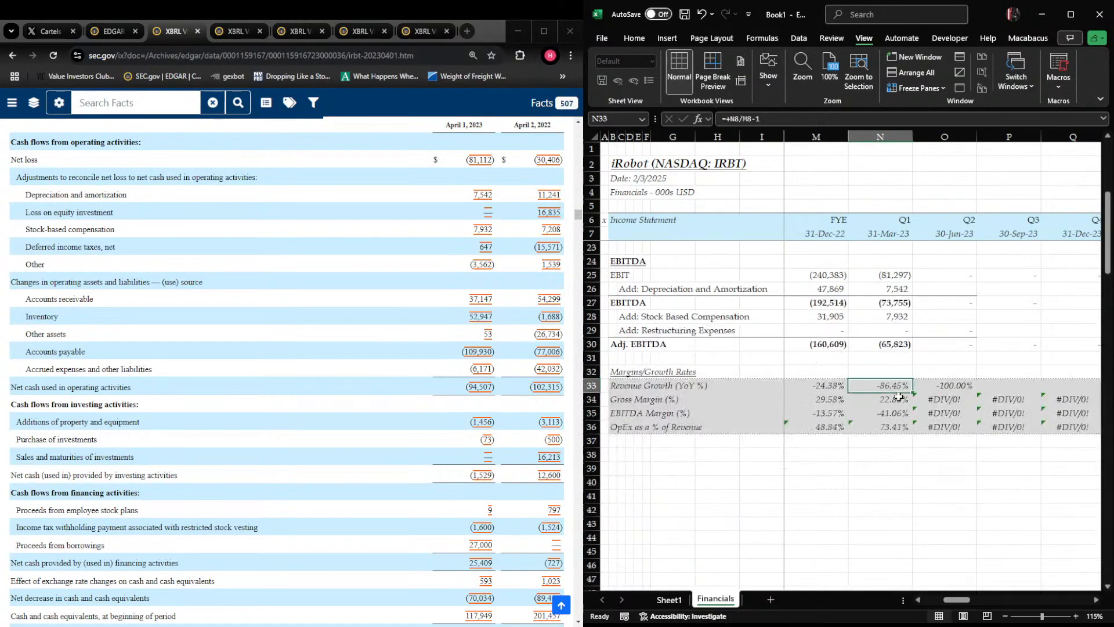
{"action": "key", "text": "Delete"}
{"action": "type", "text": "N/A"}
{"action": "key", "text": "ctrl+Return"}
Inspect the Q1 2023 gross margin, EBITDA margin and OpEx percentage formulas in N34 through N36
{"action": "left_click", "coordinate": [897, 401]}
{"action": "key", "text": "F2"}
{"action": "key", "text": "Escape"}
{"action": "left_click", "coordinate": [892, 415]}
{"action": "key", "text": "F2"}
{"action": "key", "text": "Escape"}
{"action": "left_click", "coordinate": [901, 429]}
{"action": "key", "text": "F2"}
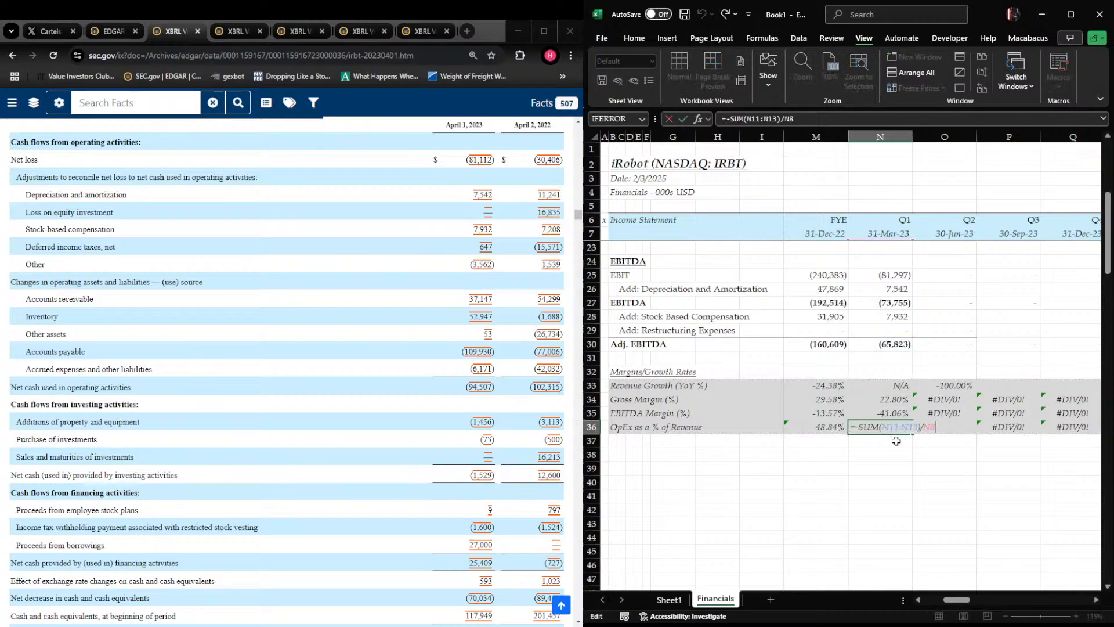
{"action": "key", "text": "Escape"}
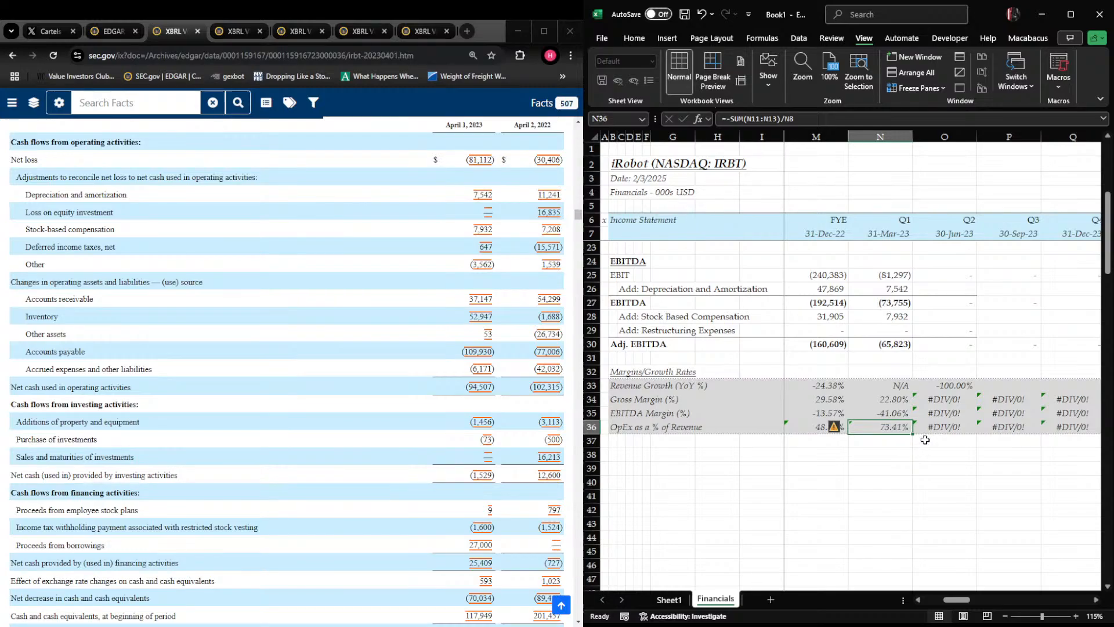
Review the annual growth, margin and OpEx ratios for 2020 through 2022 in rows 33 to 36
{"action": "key", "text": "Left"}
{"action": "key", "text": "Left"}
{"action": "key", "text": "Left"}
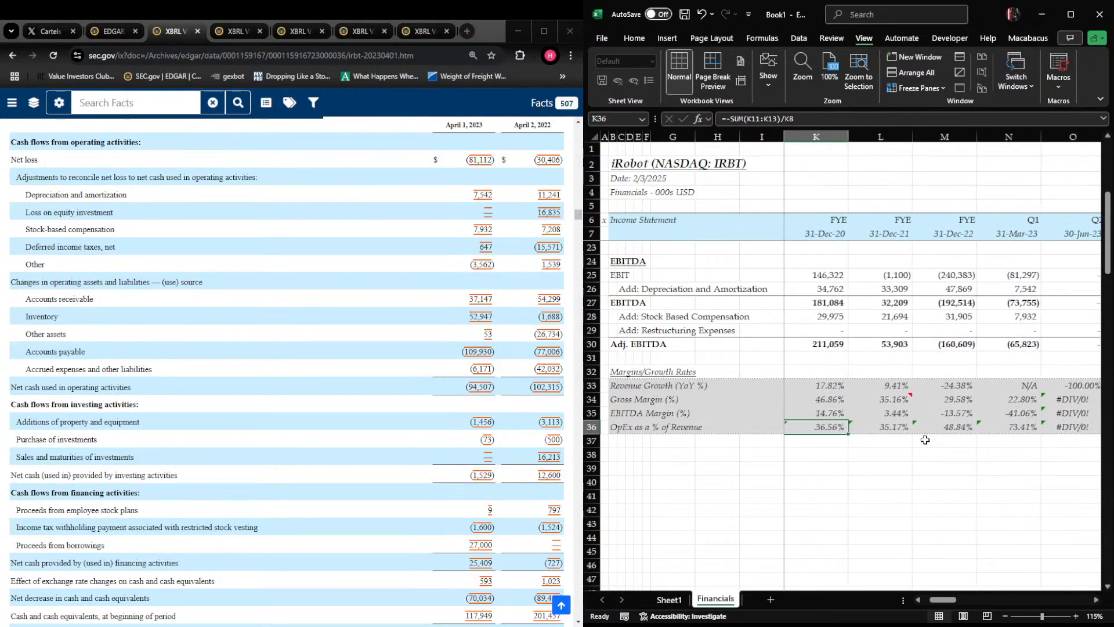
{"action": "key", "text": "Right"}
{"action": "key", "text": "Right"}
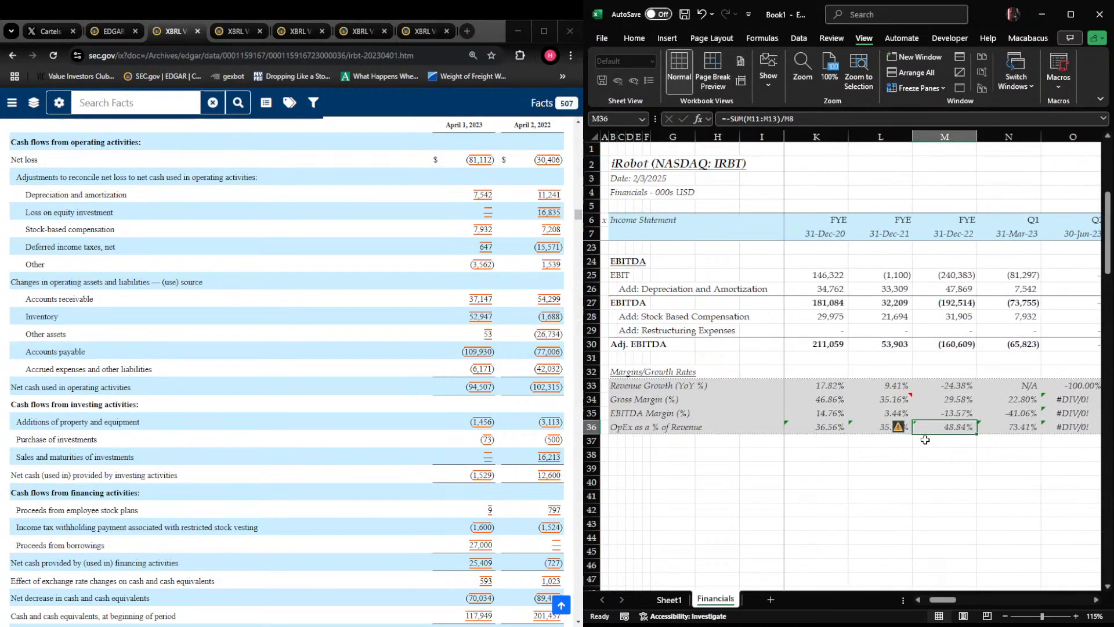
{"action": "key", "text": "Up"}
{"action": "key", "text": "Up"}
{"action": "key", "text": "Up"}
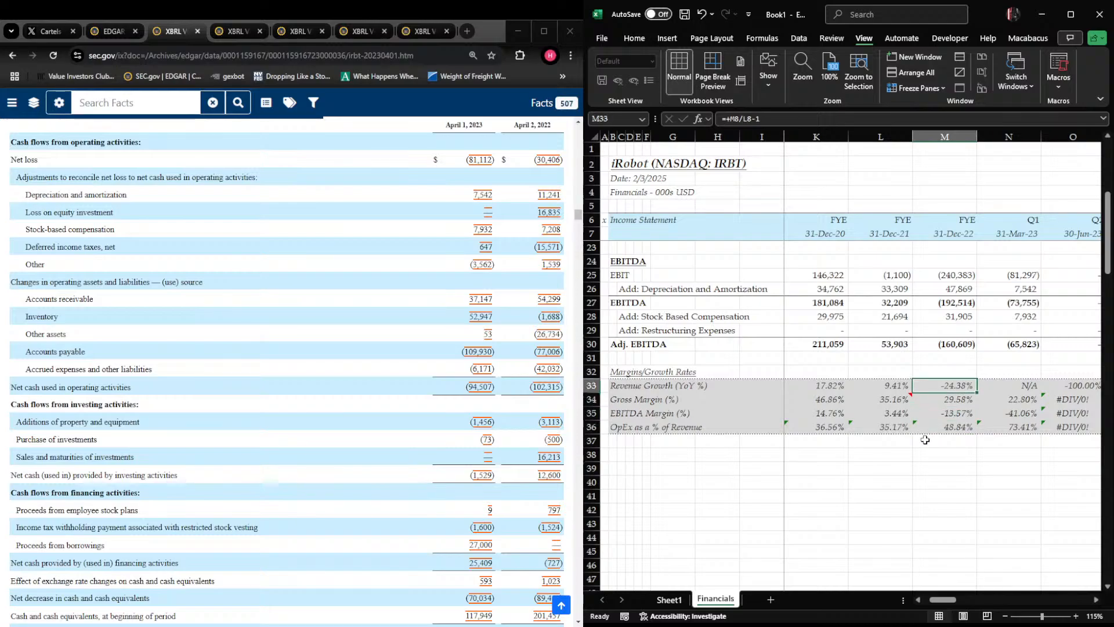
{"action": "key", "text": "Down"}
{"action": "key", "text": "Left"}
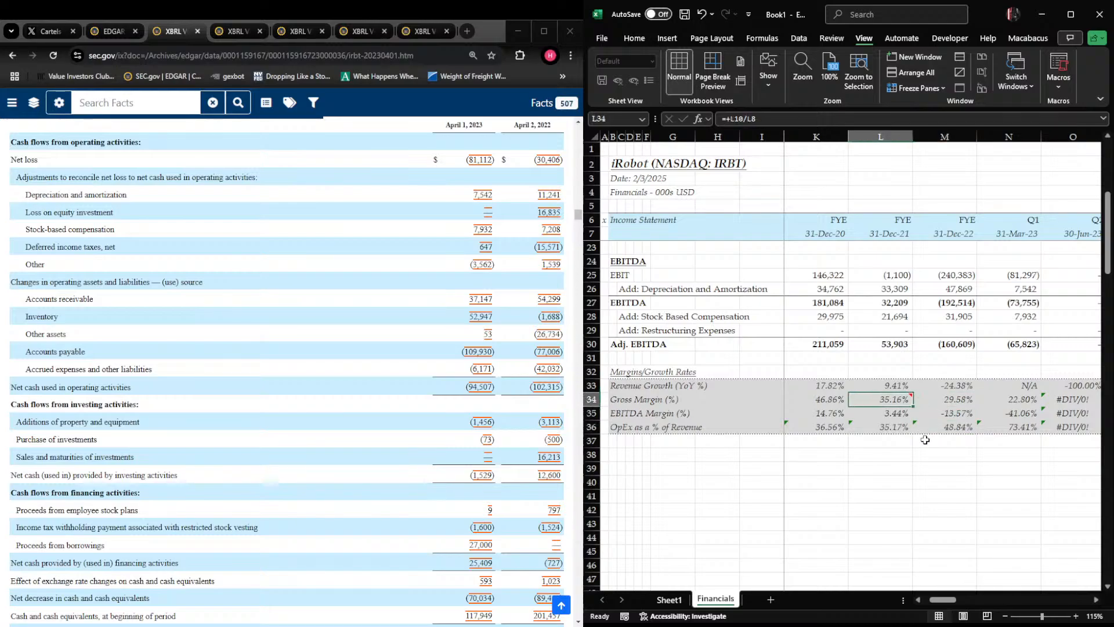
{"action": "key", "text": "Right"}
{"action": "key", "text": "Down"}
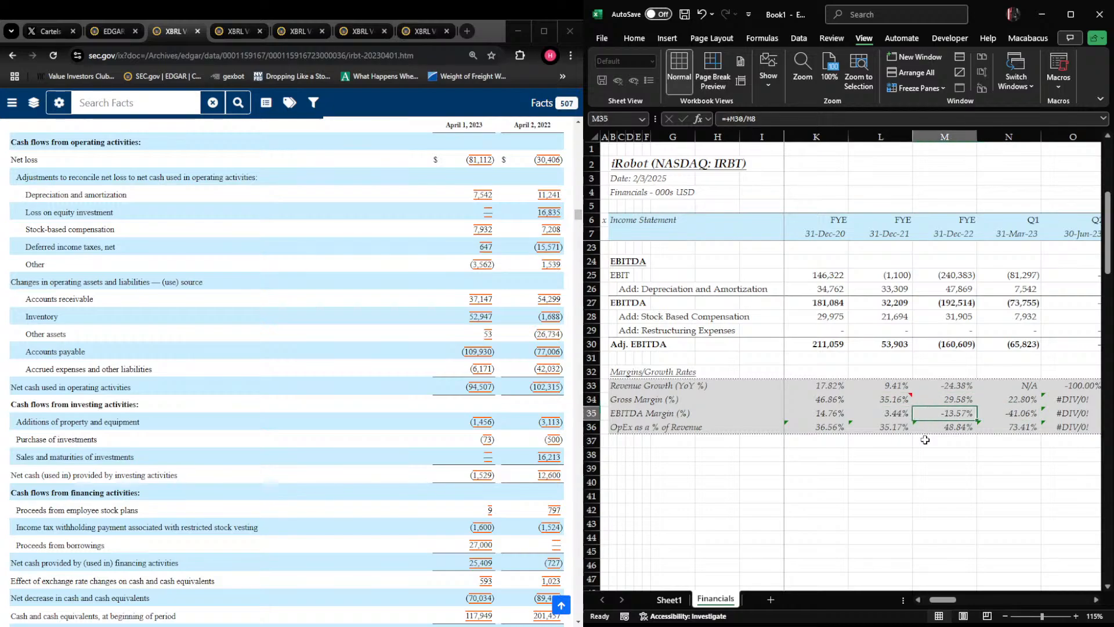
{"action": "key", "text": "Down"}
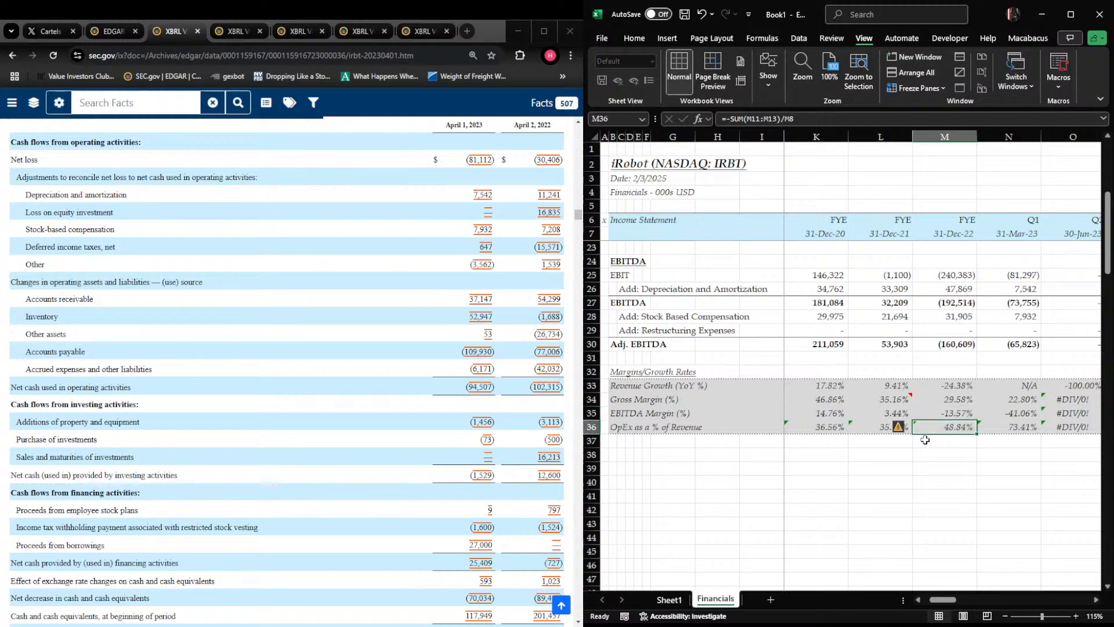
{"action": "key", "text": "Right"}
{"action": "key", "text": "Right"}
{"action": "key", "text": "Right"}
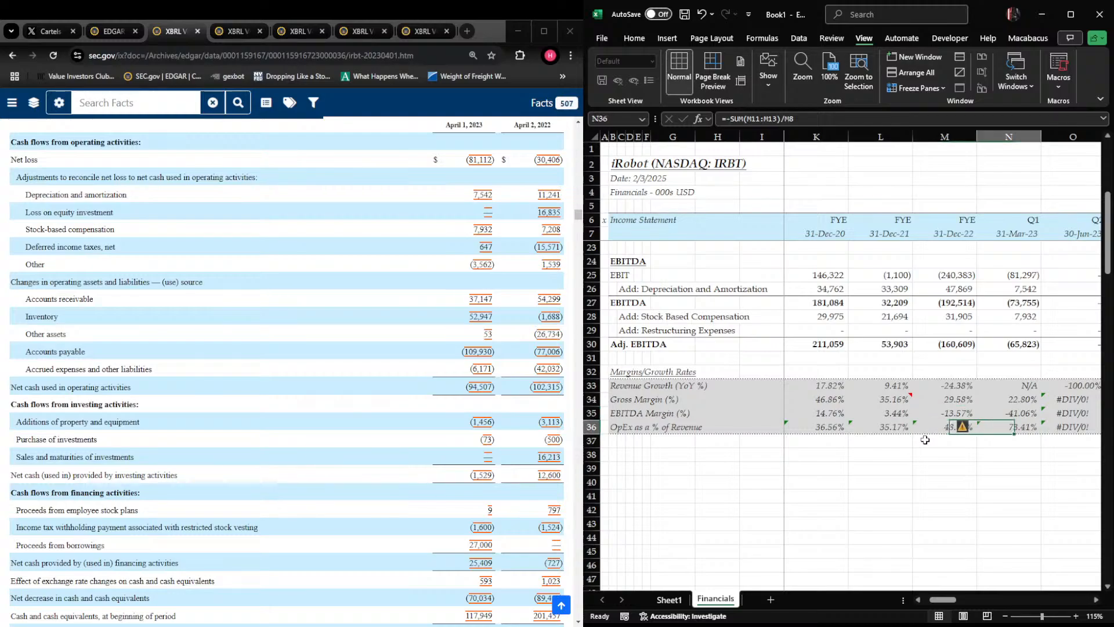
Compare the OpEx as a % of Revenue formulas in M36 and N36 and recheck the Q1 2023 ratios above
{"action": "key", "text": "Left"}
{"action": "key", "text": "Left"}
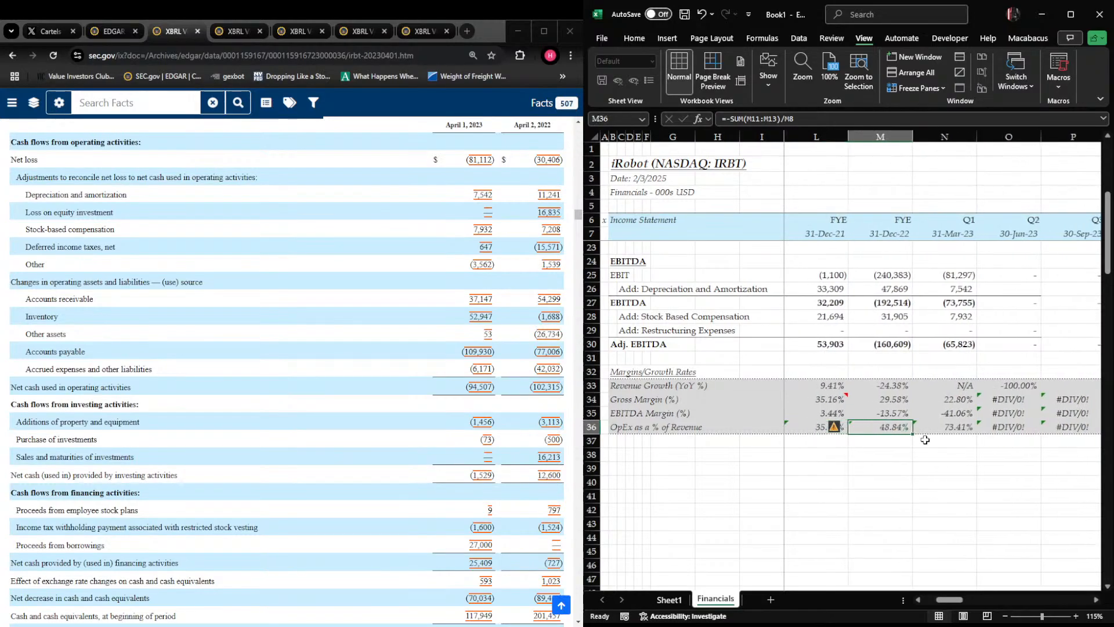
{"action": "key", "text": "F2"}
{"action": "key", "text": "Escape"}
{"action": "key", "text": "Up"}
{"action": "key", "text": "Up"}
{"action": "key", "text": "Up"}
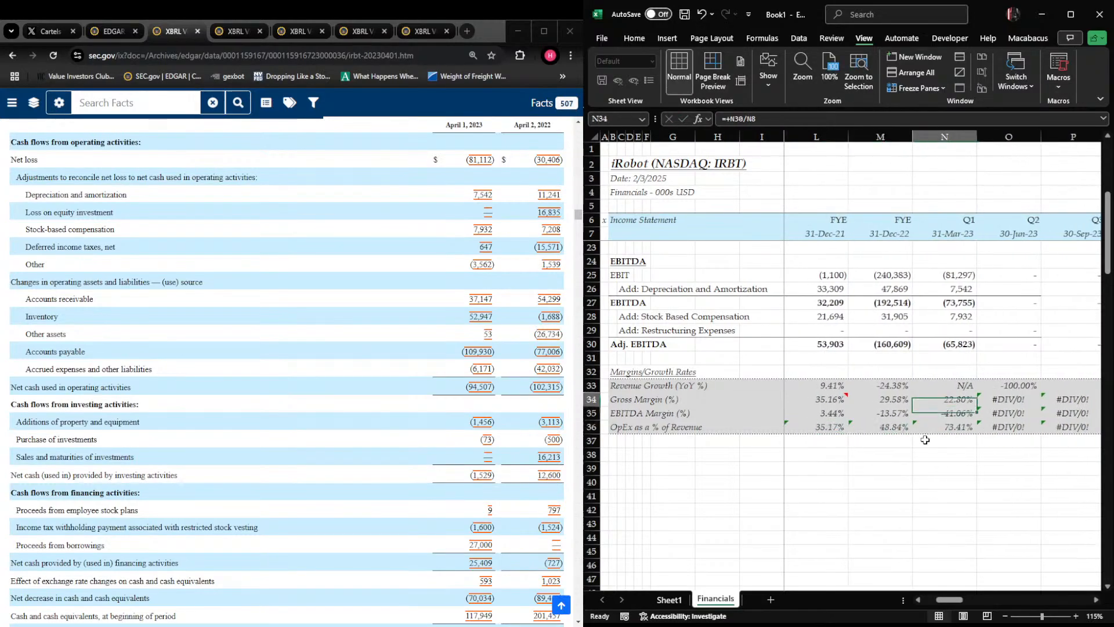
{"action": "key", "text": "Down"}
{"action": "key", "text": "Down"}
{"action": "key", "text": "Down"}
{"action": "key", "text": "F2"}
{"action": "key", "text": "Escape"}
{"action": "key", "text": "Left"}
{"action": "key", "text": "F2"}
{"action": "key", "text": "Escape"}
{"action": "key", "text": "Right"}
{"action": "key", "text": "Up"}
{"action": "key", "text": "Up"}
Open the 10-Q with reporting date 2023-07-01 from the EDGAR filings list and go to its Consolidated Statements of Operations
{"action": "key", "text": "Up"}
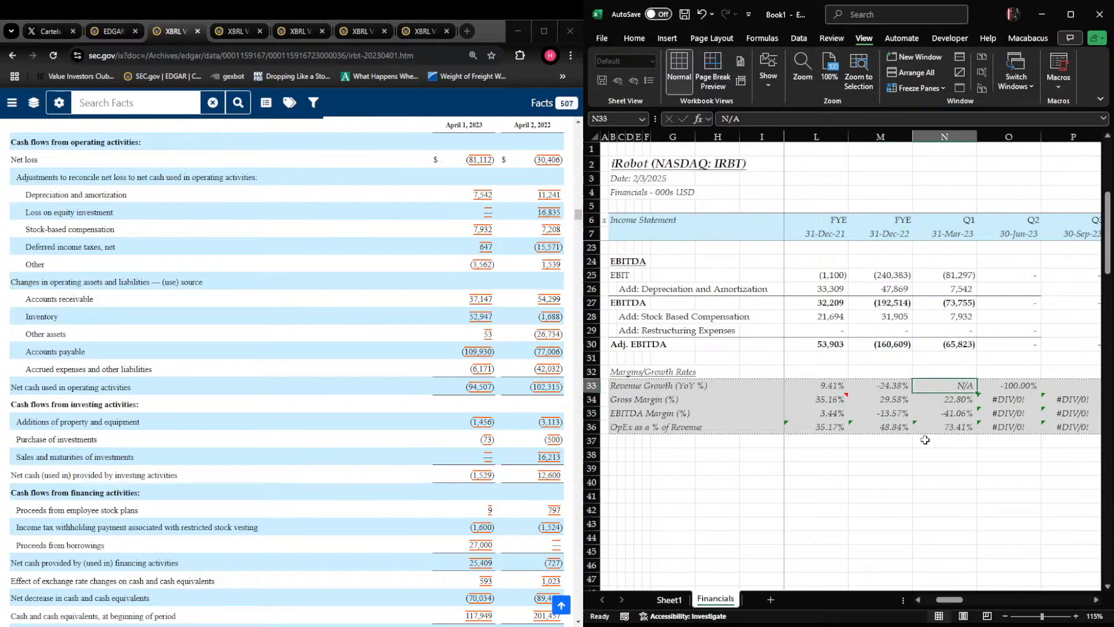
{"action": "key", "text": "Up"}
{"action": "key", "text": "Up"}
{"action": "key", "text": "Up"}
{"action": "key", "text": "Up"}
{"action": "key", "text": "Up"}
{"action": "key", "text": "Up"}
{"action": "key", "text": "Up"}
{"action": "key", "text": "Up"}
{"action": "key", "text": "Up"}
{"action": "key", "text": "Up"}
{"action": "key", "text": "Up"}
{"action": "key", "text": "Up"}
{"action": "key", "text": "Up"}
{"action": "key", "text": "Up"}
{"action": "key", "text": "Up"}
{"action": "key", "text": "Up"}
{"action": "key", "text": "Up"}
{"action": "key", "text": "Up"}
{"action": "key", "text": "Up"}
{"action": "key", "text": "Up"}
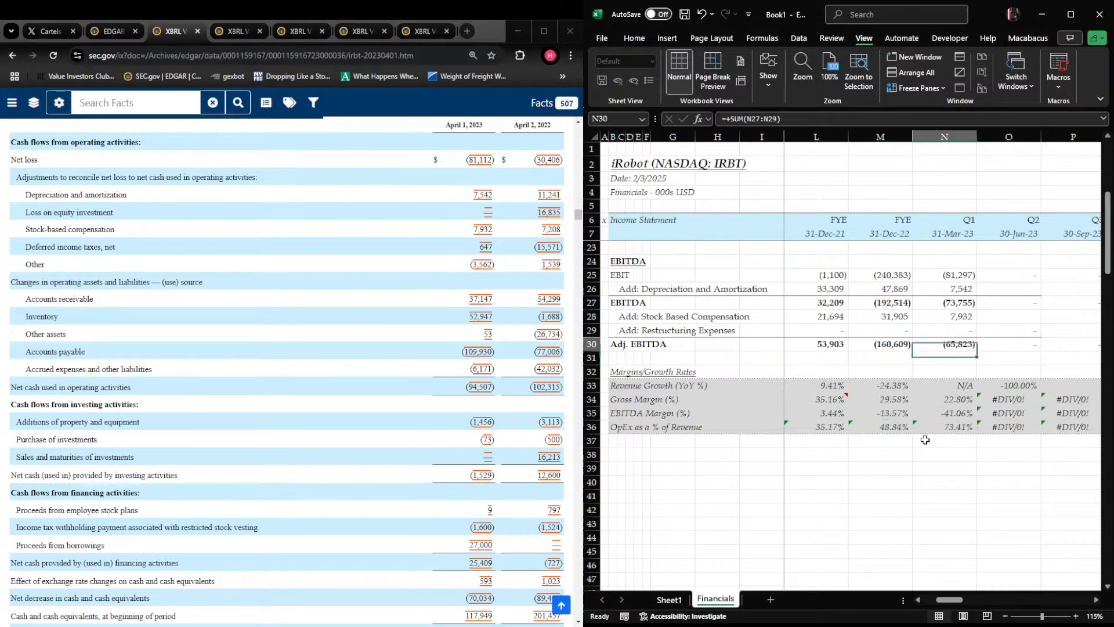
{"action": "key", "text": "Right"}
{"action": "key", "text": "Down"}
{"action": "key", "text": "Down"}
{"action": "key", "text": "Down"}
{"action": "key", "text": "Down"}
{"action": "key", "text": "Down"}
{"action": "key", "text": "Down"}
{"action": "key", "text": "Down"}
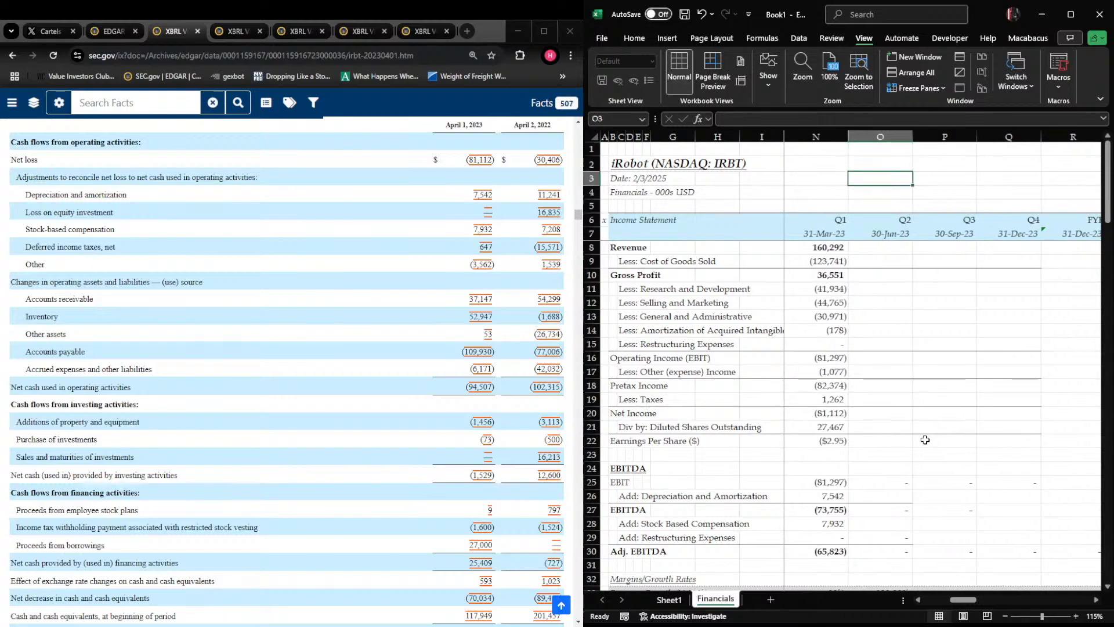
{"action": "left_click", "coordinate": [119, 32]}
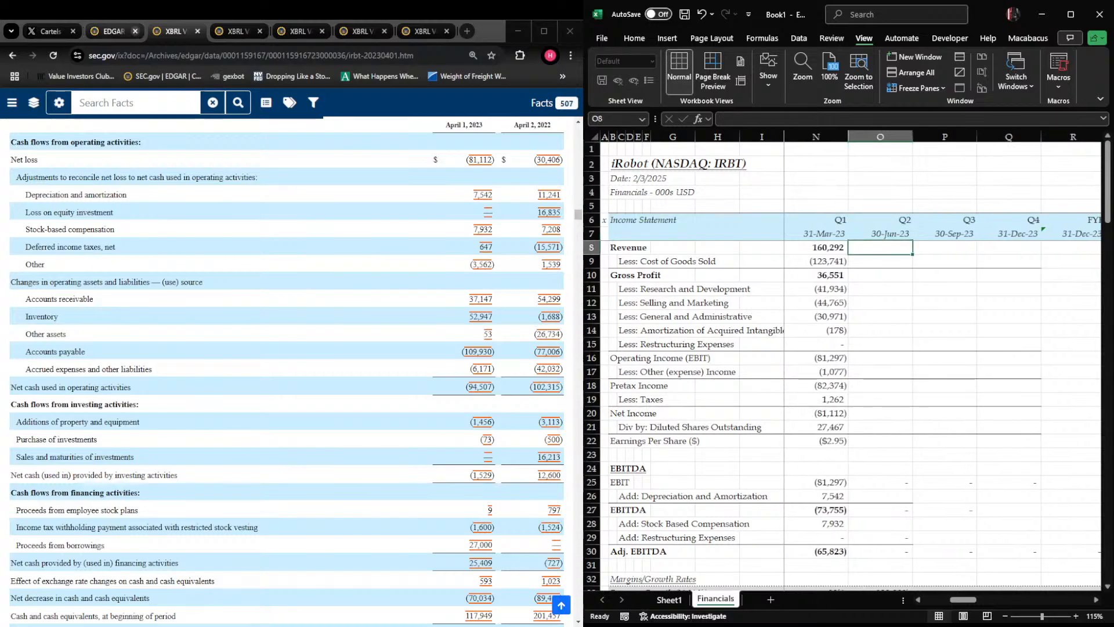
{"action": "scroll", "coordinate": [116, 432], "scroll_direction": "up", "scroll_amount": 5}
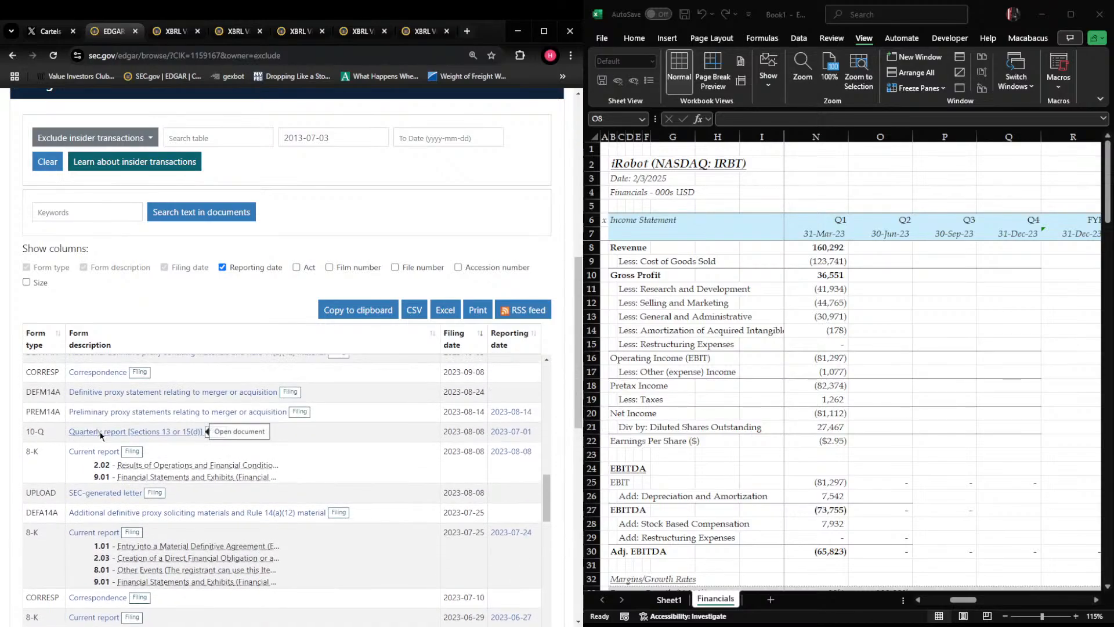
{"action": "left_click", "coordinate": [100, 432]}
{"action": "scroll", "coordinate": [219, 301], "scroll_direction": "down", "scroll_amount": 10}
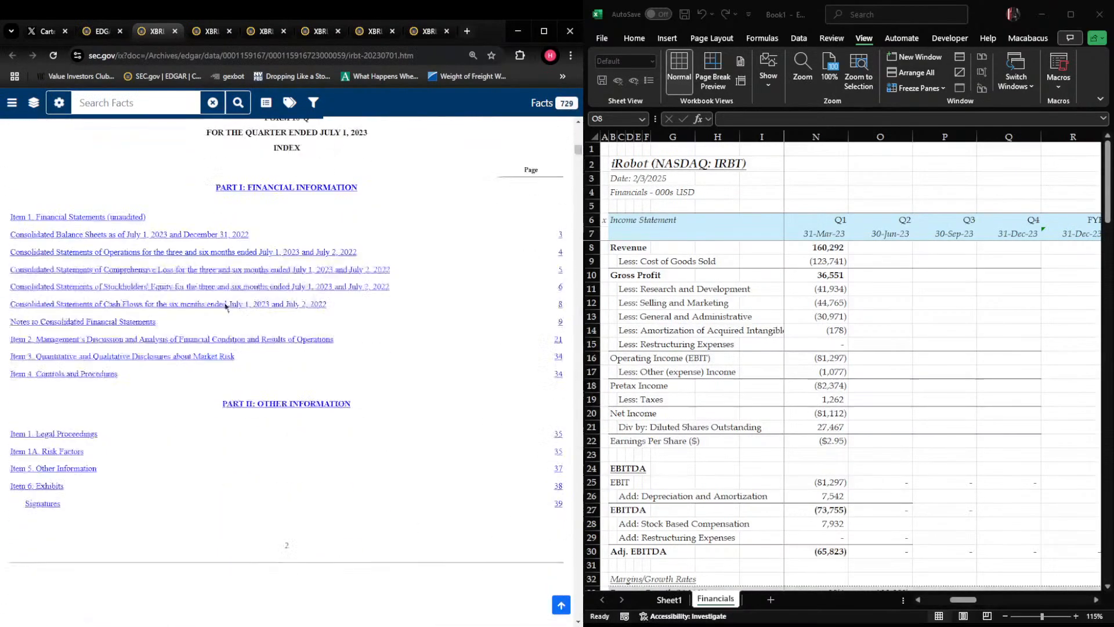
{"action": "left_click", "coordinate": [159, 257]}
{"action": "scroll", "coordinate": [258, 317], "scroll_direction": "down", "scroll_amount": 5}
{"action": "scroll", "coordinate": [259, 317], "scroll_direction": "up", "scroll_amount": 3}
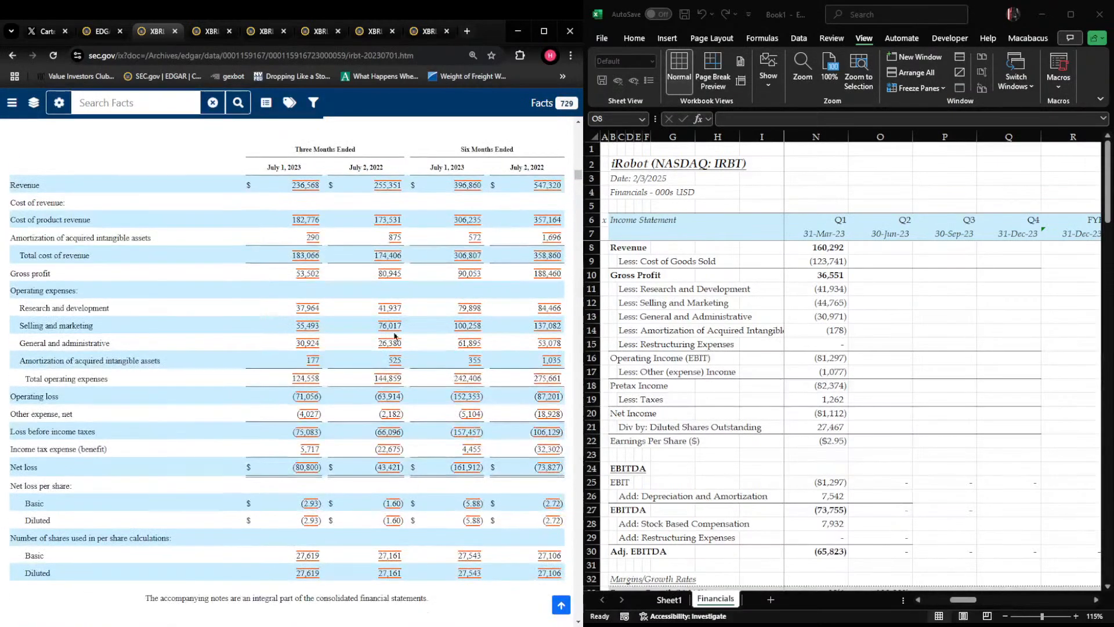
Enter Q2 2023 revenue of 236,568 in O8 and cost of goods sold as -182776-290 in O9
{"action": "left_click", "coordinate": [934, 345]}
{"action": "type", "text": "2"}
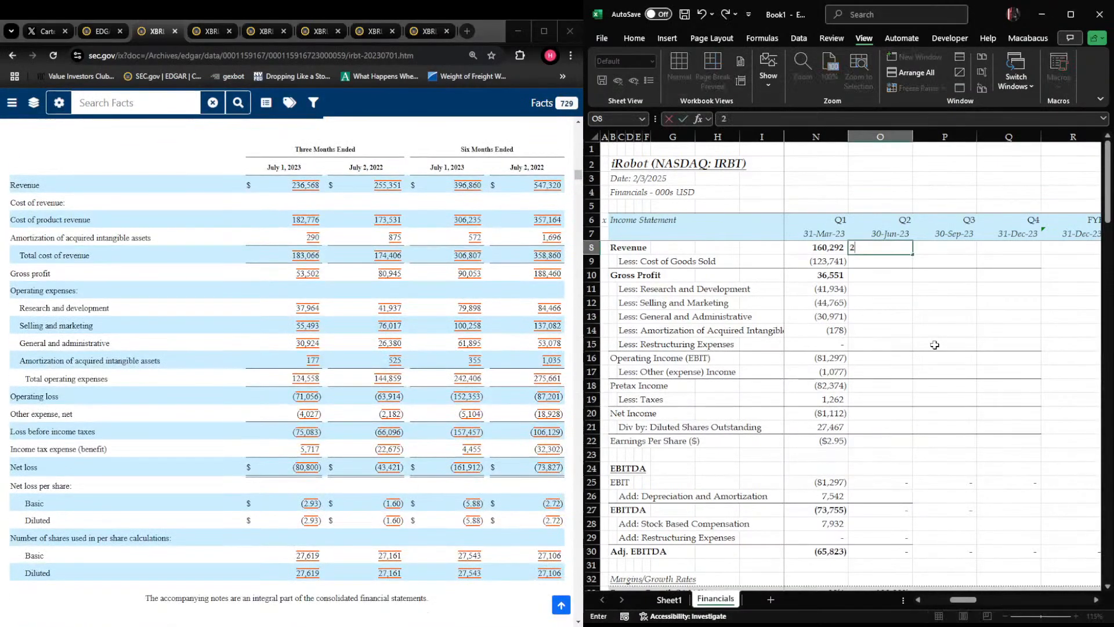
{"action": "type", "text": "36,568"}
{"action": "key", "text": "Return"}
{"action": "type", "text": "-182776-290"}
{"action": "key", "text": "Return"}
Fill the Gross Profit formula from N10 rightward across Q2 2023 and the following columns
{"action": "key", "text": "Down"}
{"action": "key", "text": "Up"}
{"action": "key", "text": "shift+Left"}
{"action": "key", "text": "ctrl+r"}
{"action": "key", "text": "shift+Right"}
{"action": "key", "text": "shift+Right"}
{"action": "key", "text": "shift+Right"}
{"action": "key", "text": "shift+Right"}
{"action": "key", "text": "ctrl+r"}
{"action": "key", "text": "Left"}
{"action": "key", "text": "Left"}
{"action": "key", "text": "Left"}
{"action": "key", "text": "Right"}
{"action": "key", "text": "Right"}
{"action": "key", "text": "Right"}
{"action": "key", "text": "Right"}
{"action": "key", "text": "Right"}
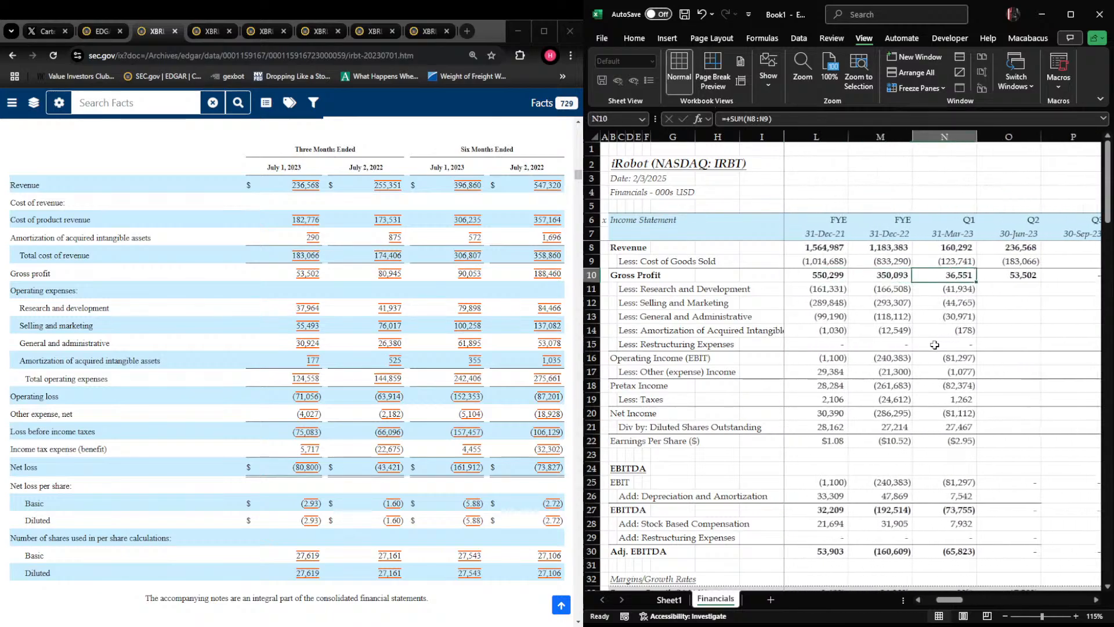
{"action": "key", "text": "Left"}
{"action": "key", "text": "Left"}
{"action": "key", "text": "Down"}
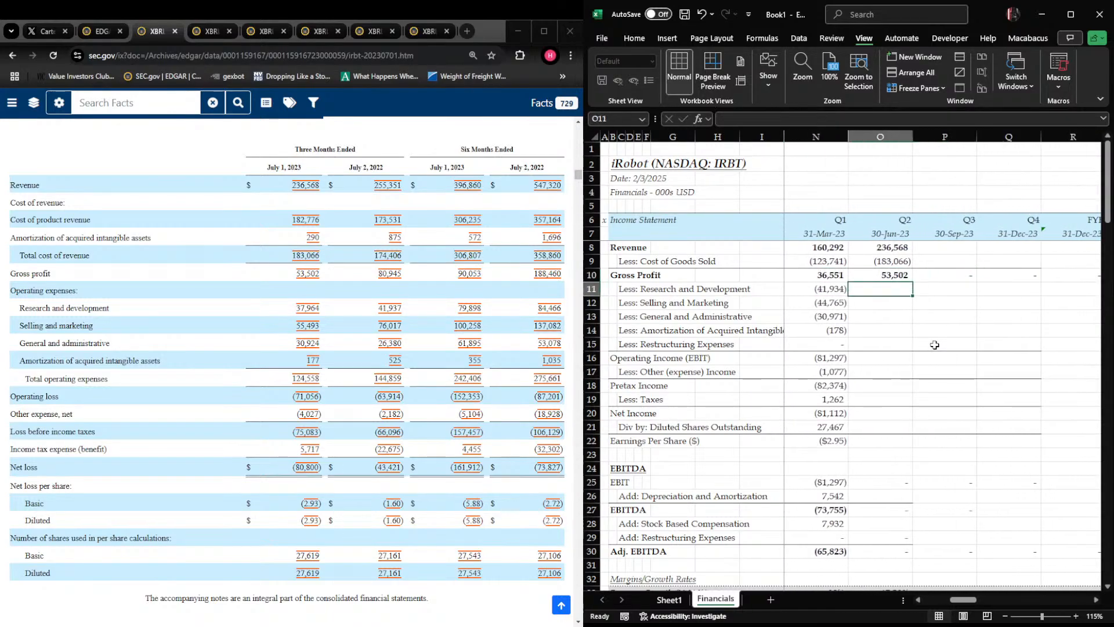
Enter Q2 2023 operating expenses in O11 through O15: -37964, -55493, -30924, -177 and 0 for restructuring
{"action": "type", "text": "-379"}
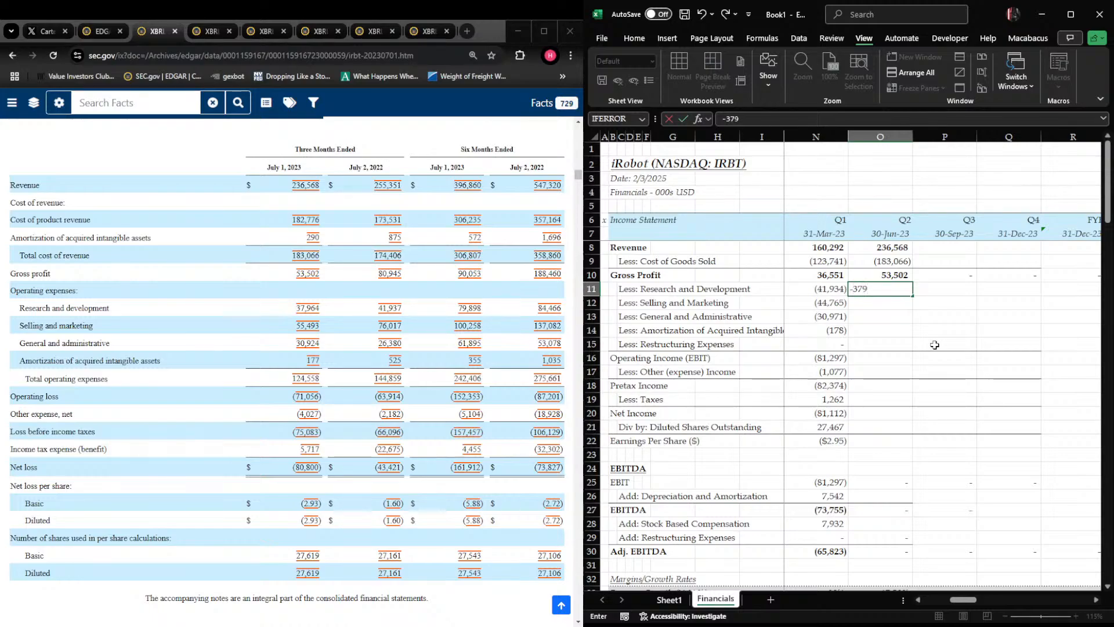
{"action": "key", "text": "Return"}
{"action": "type", "text": "-55493"}
{"action": "key", "text": "Return"}
{"action": "type", "text": "-309"}
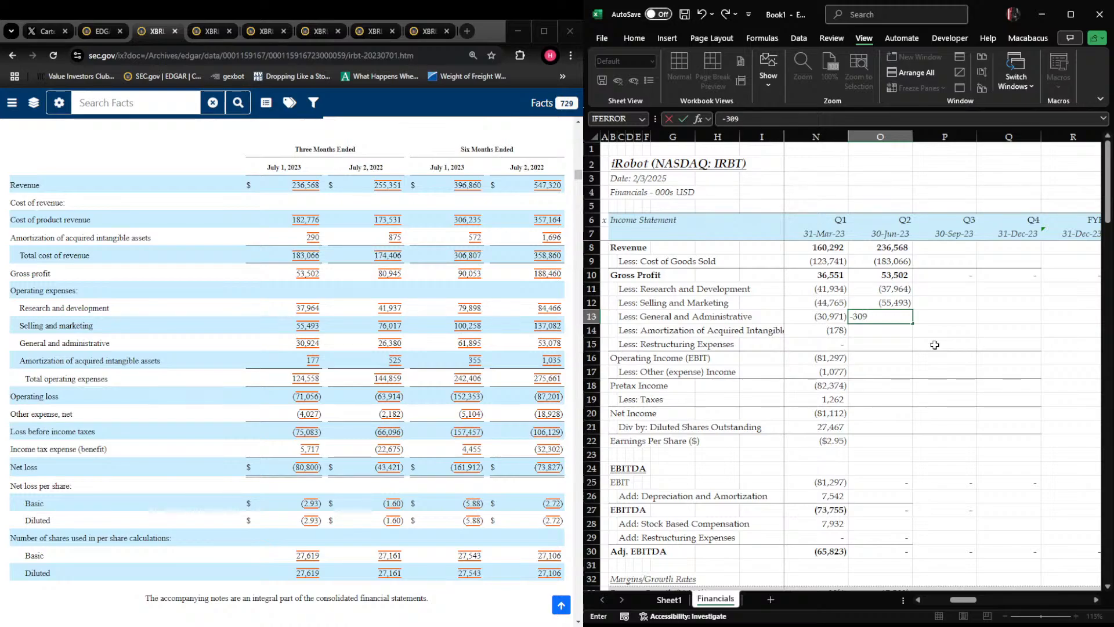
{"action": "type", "text": "24"}
{"action": "key", "text": "Return"}
{"action": "type", "text": "-177"}
{"action": "key", "text": "Return"}
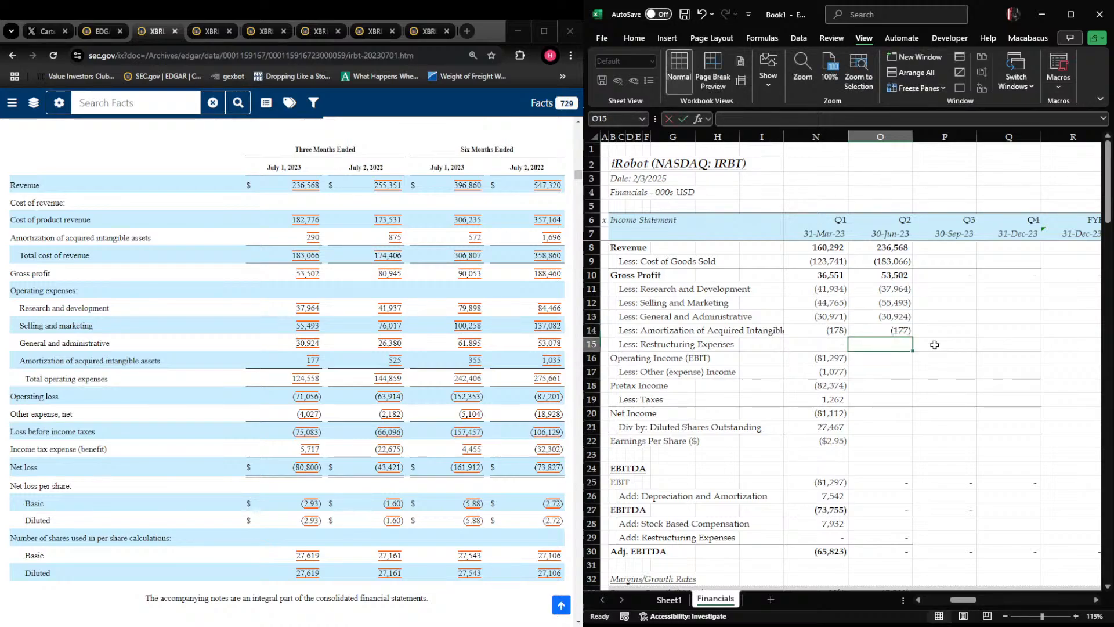
{"action": "type", "text": "0"}
{"action": "key", "text": "Return"}
Fill the Operating Income (EBIT) formula from N16 rightward across Q2 2023 and the following quarterly columns
{"action": "key", "text": "shift+space"}
{"action": "key", "text": "shift+BackSpace"}
{"action": "key", "text": "shift+Left"}
{"action": "key", "text": "ctrl+r"}
{"action": "key", "text": "shift+BackSpace"}
{"action": "key", "text": "ctrl+space"}
{"action": "key", "text": "Down"}
{"action": "key", "text": "Left"}
{"action": "key", "text": "Up"}
{"action": "key", "text": "shift+Right"}
{"action": "key", "text": "shift+Right"}
{"action": "key", "text": "shift+Right"}
{"action": "key", "text": "shift+Right"}
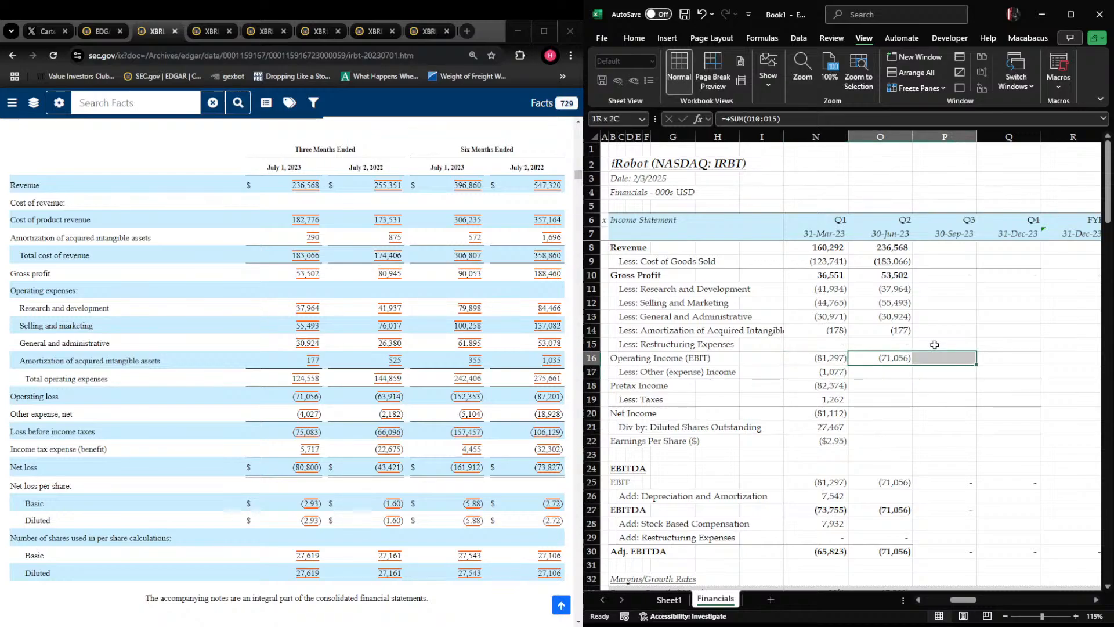
{"action": "key", "text": "ctrl+r"}
Enter Q2 2023 other expense of -4027 in O17
{"action": "key", "text": "Left"}
{"action": "key", "text": "Right"}
{"action": "key", "text": "Right"}
{"action": "key", "text": "Down"}
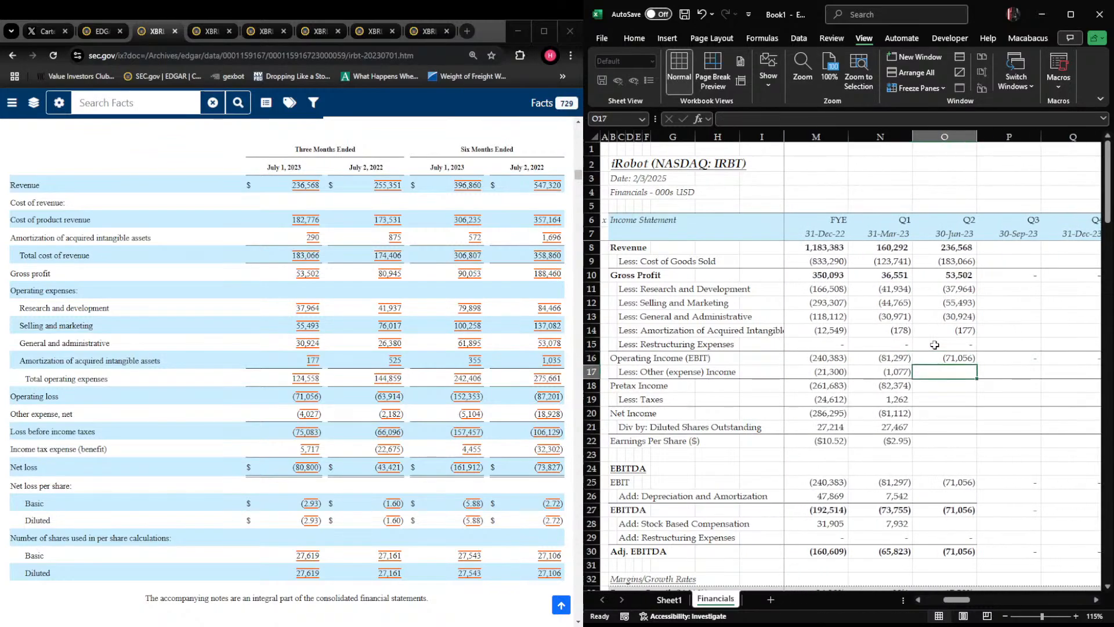
{"action": "type", "text": "-"}
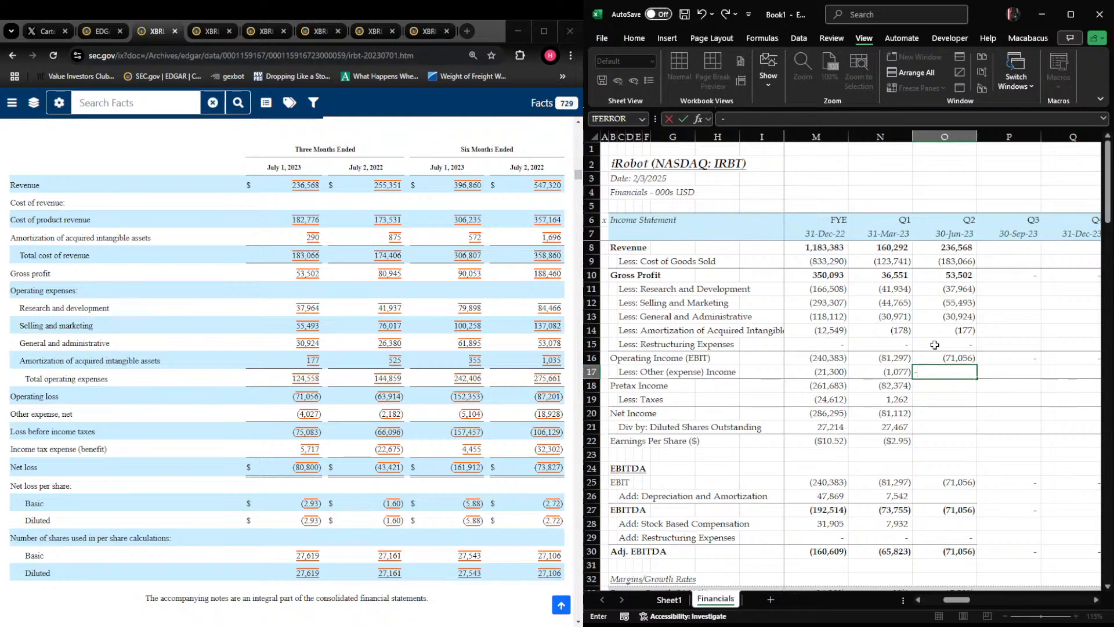
{"action": "key", "text": "Return"}
Fill the Pretax Income formula from N18 rightward through T18
{"action": "key", "text": "Left"}
{"action": "key", "text": "shift+Right"}
{"action": "key", "text": "shift+Right"}
{"action": "key", "text": "shift+Right"}
{"action": "key", "text": "shift+Right"}
{"action": "key", "text": "shift+Right"}
{"action": "key", "text": "shift+Right"}
{"action": "key", "text": "ctrl+r"}
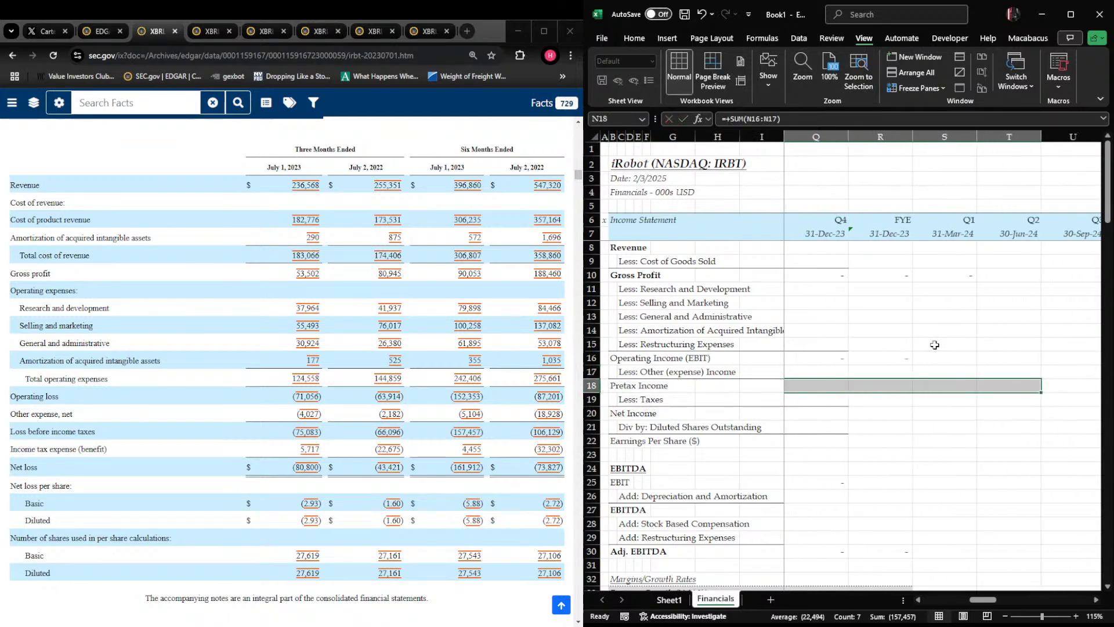
{"action": "key", "text": "Left"}
{"action": "key", "text": "Right"}
{"action": "key", "text": "Right"}
{"action": "key", "text": "Right"}
{"action": "key", "text": "Right"}
{"action": "key", "text": "Left"}
{"action": "key", "text": "Left"}
Enter Q2 2023 taxes of -5717 in O19
{"action": "key", "text": "Down"}
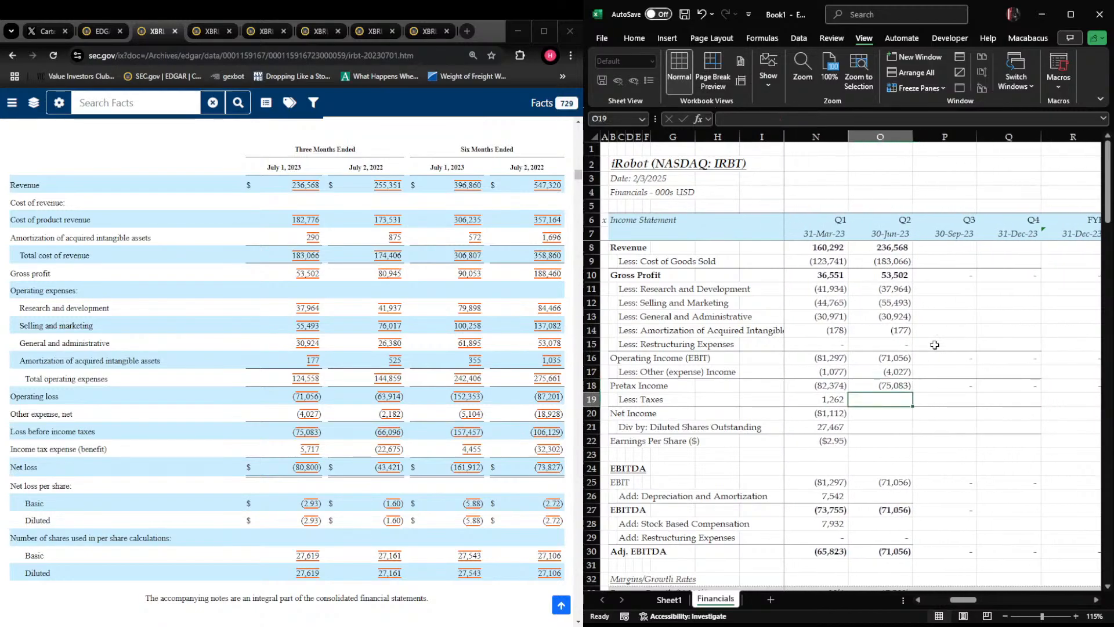
{"action": "type", "text": "-571"}
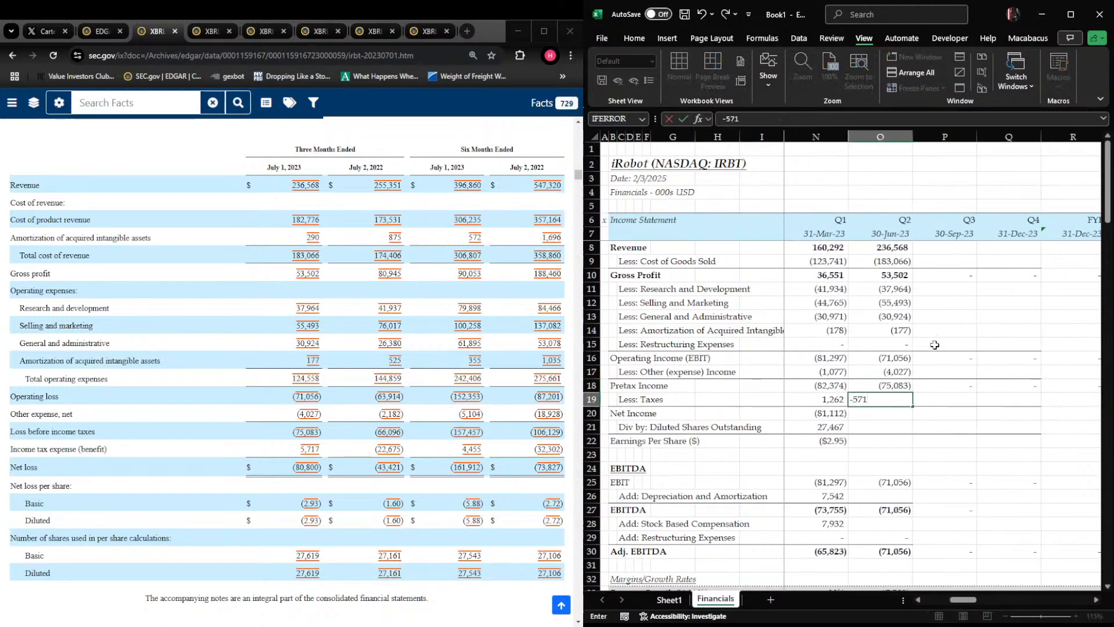
{"action": "key", "text": "Return"}
Fill the Net Income formula from N20 rightward through T20
{"action": "key", "text": "Left"}
{"action": "key", "text": "shift+Right"}
{"action": "key", "text": "shift+Right"}
{"action": "key", "text": "shift+Right"}
{"action": "key", "text": "shift+Right"}
{"action": "key", "text": "shift+Right"}
{"action": "key", "text": "shift+Right"}
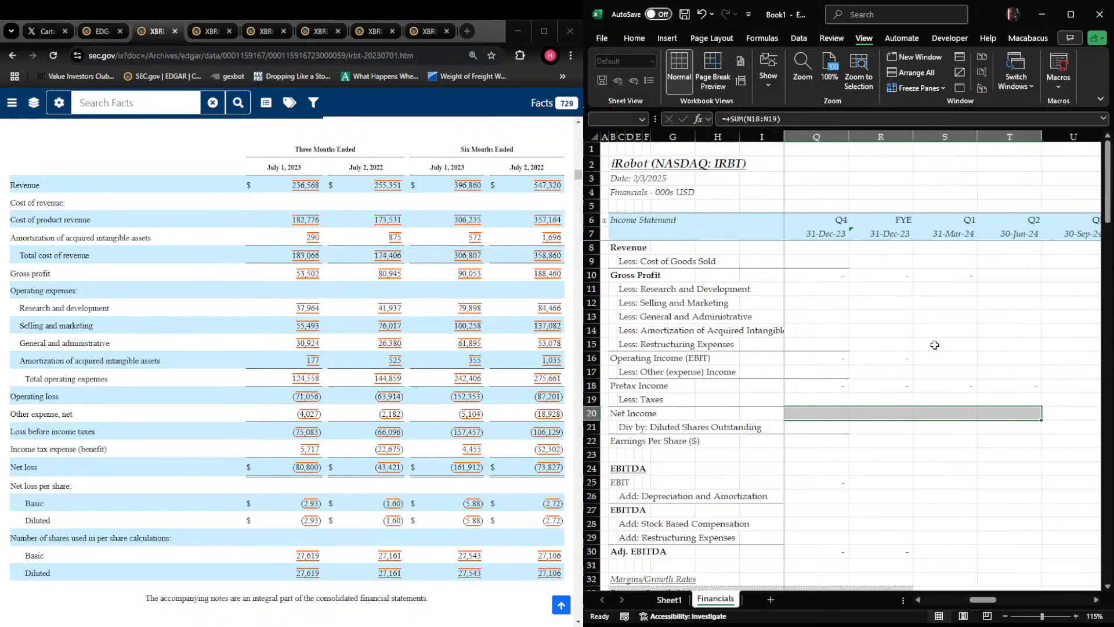
{"action": "key", "text": "ctrl+r"}
{"action": "key", "text": "Left"}
{"action": "key", "text": "Right"}
{"action": "key", "text": "Right"}
{"action": "key", "text": "Right"}
{"action": "key", "text": "Right"}
{"action": "key", "text": "Left"}
{"action": "key", "text": "Left"}
{"action": "key", "text": "Left"}
Enter Q2 2023 diluted shares outstanding of 27619 in O21
{"action": "key", "text": "Down"}
{"action": "key", "text": "Right"}
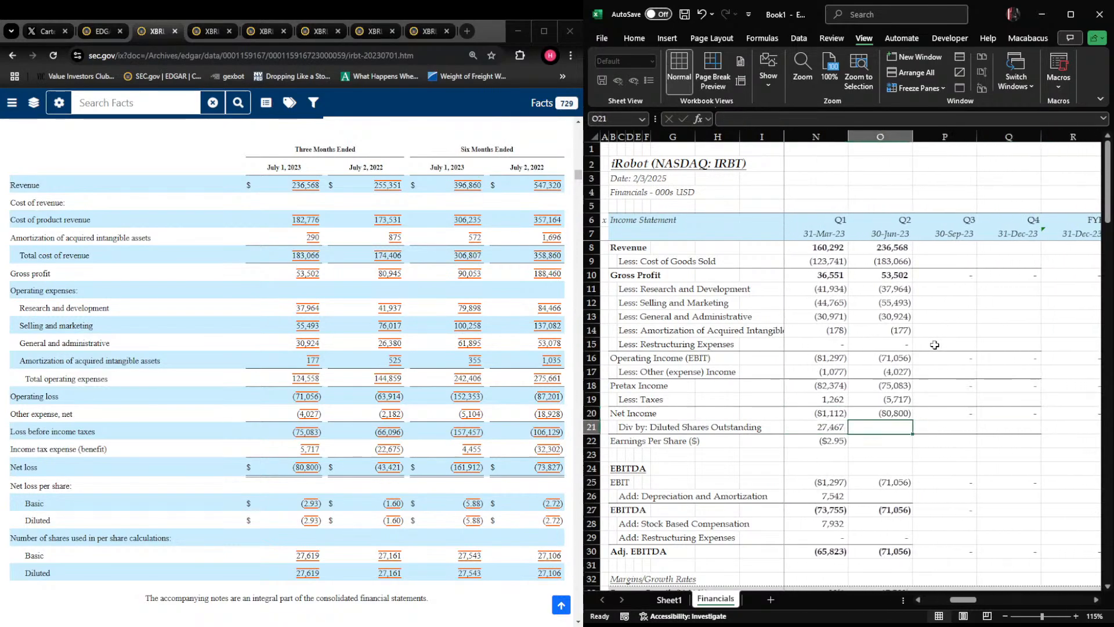
{"action": "type", "text": "27"}
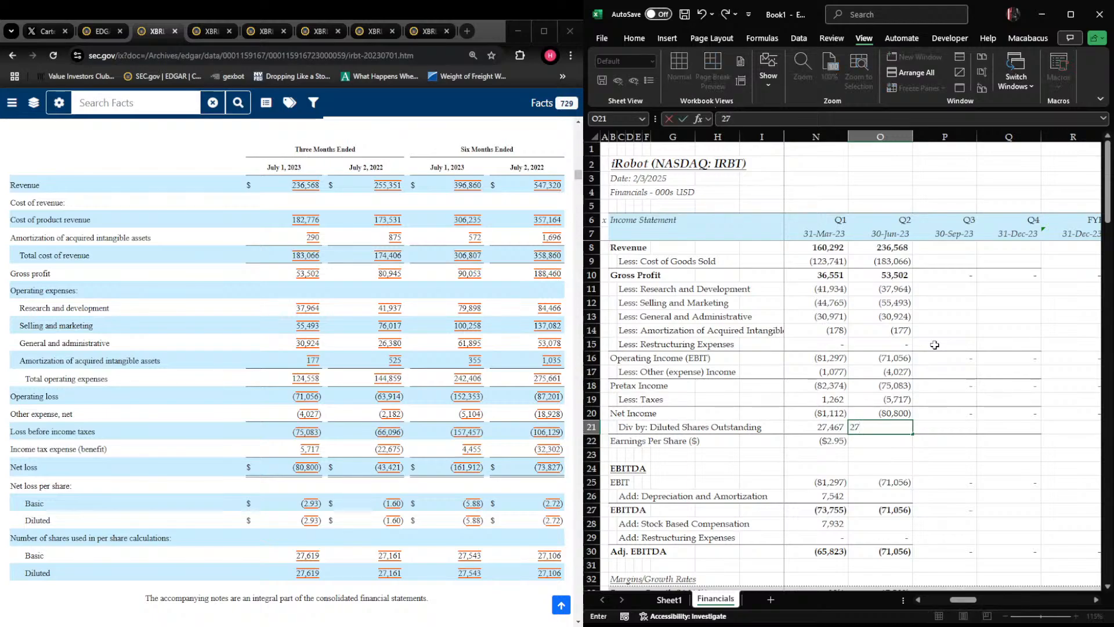
{"action": "key", "text": "Return"}
Fill the Earnings Per Share formula from N22 rightward across Q2 2023 and the following columns
{"action": "key", "text": "Up"}
{"action": "key", "text": "Down"}
{"action": "key", "text": "shift+Left"}
{"action": "key", "text": "ctrl+r"}
{"action": "key", "text": "shift+Right"}
{"action": "key", "text": "shift+Right"}
{"action": "key", "text": "shift+Right"}
{"action": "key", "text": "shift+Right"}
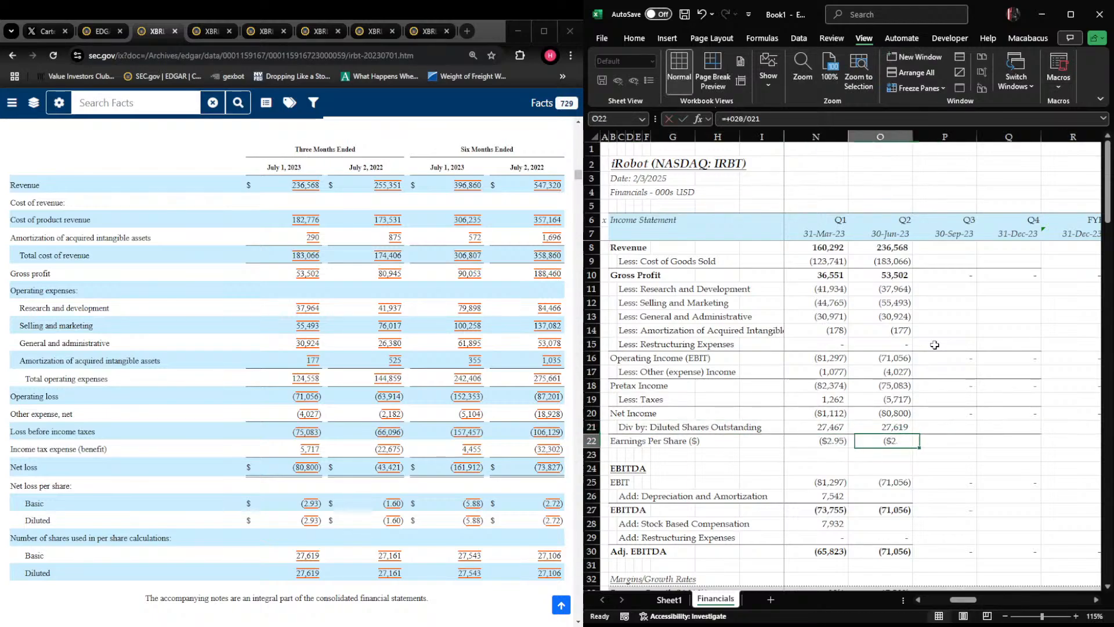
{"action": "key", "text": "shift+Right"}
{"action": "key", "text": "shift+Right"}
{"action": "key", "text": "ctrl+r"}
{"action": "key", "text": "Left"}
{"action": "key", "text": "Left"}
{"action": "key", "text": "Right"}
{"action": "key", "text": "Right"}
{"action": "key", "text": "Right"}
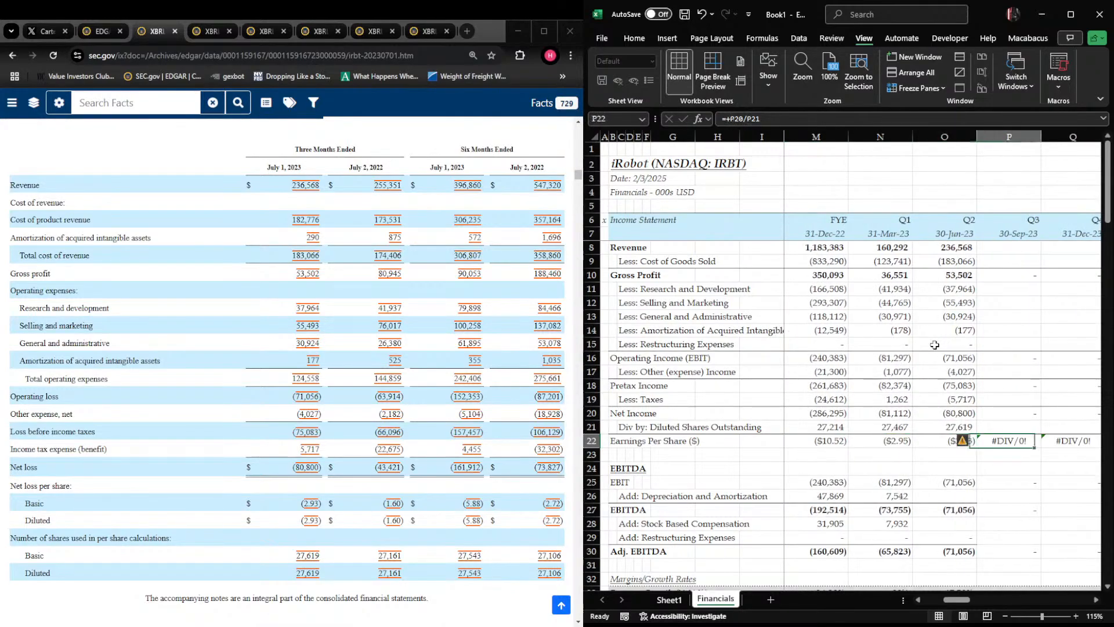
Find the consolidated statements of cash flows for the six months ended July 1, 2023 in the SEC filing, with O26 selected in the workbook
{"action": "key", "text": "Left"}
{"action": "key", "text": "Down"}
{"action": "key", "text": "Down"}
{"action": "key", "text": "Down"}
{"action": "key", "text": "Down"}
{"action": "key", "text": "alt+Tab"}
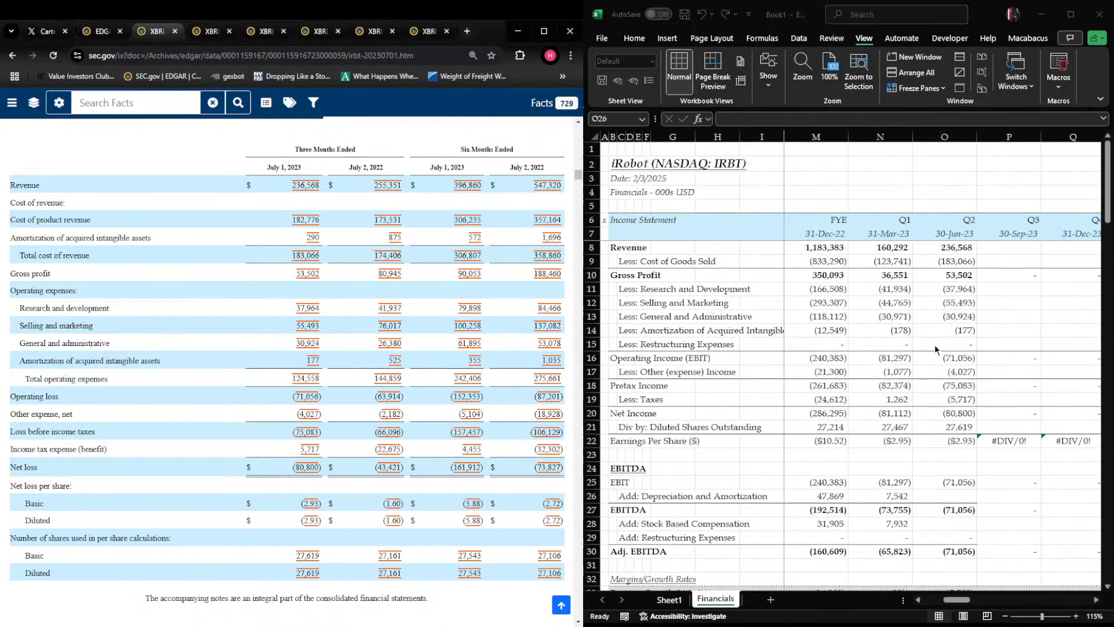
{"action": "key", "text": "Page_Down"}
{"action": "key", "text": "Page_Down"}
{"action": "key", "text": "Page_Down"}
{"action": "key", "text": "Page_Down"}
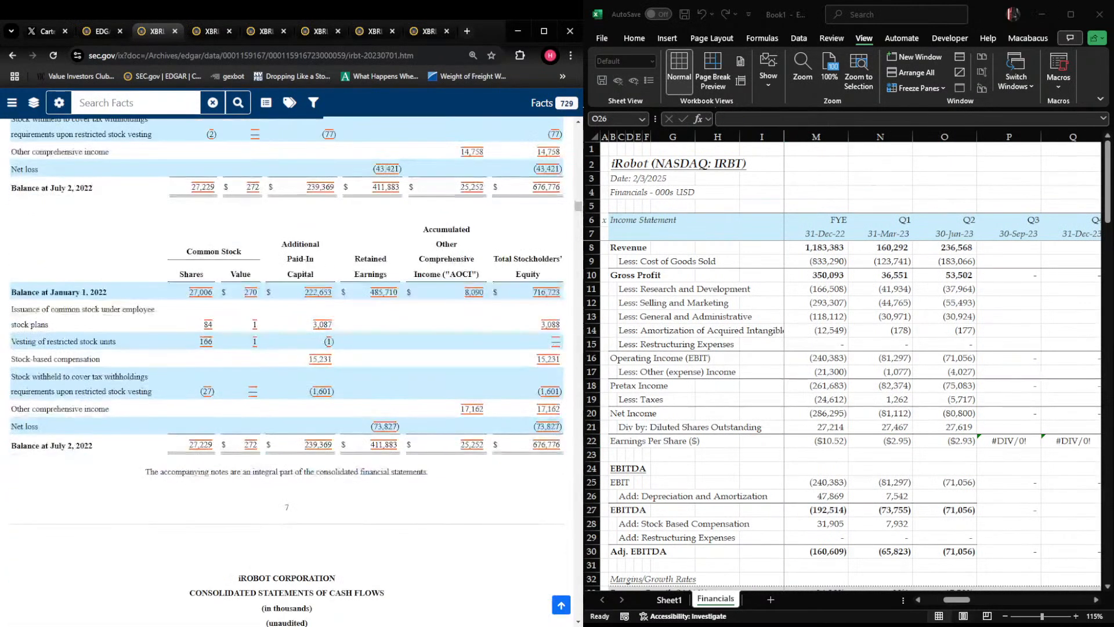
{"action": "key", "text": "Page_Down"}
{"action": "key", "text": "Down"}
{"action": "key", "text": "Down"}
{"action": "key", "text": "alt+Tab"}
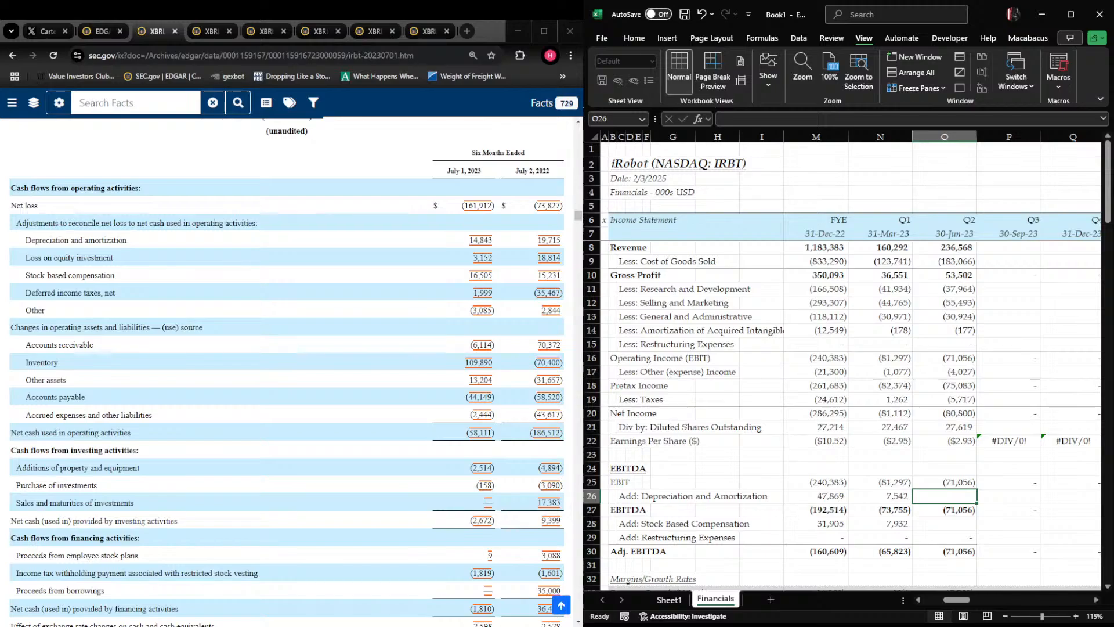
{"action": "type", "text": "-14"}
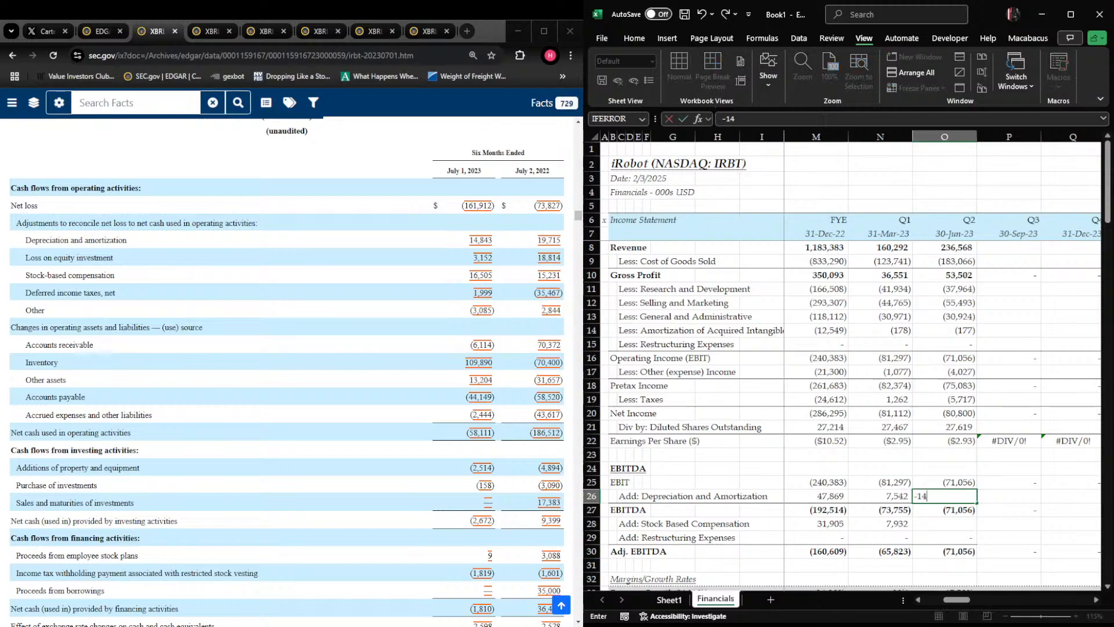
{"action": "type", "text": "843-"}
{"action": "key", "text": "Left"}
{"action": "key", "text": "Down"}
{"action": "key", "text": "Up"}
{"action": "key", "text": "Escape"}
Enter Q2 2023 depreciation and amortization in O26 as the six-month figure less Q1: =+14843-N26
{"action": "type", "text": "+14843-"}
{"action": "key", "text": "Left"}
{"action": "key", "text": "Return"}
{"action": "key", "text": "Up"}
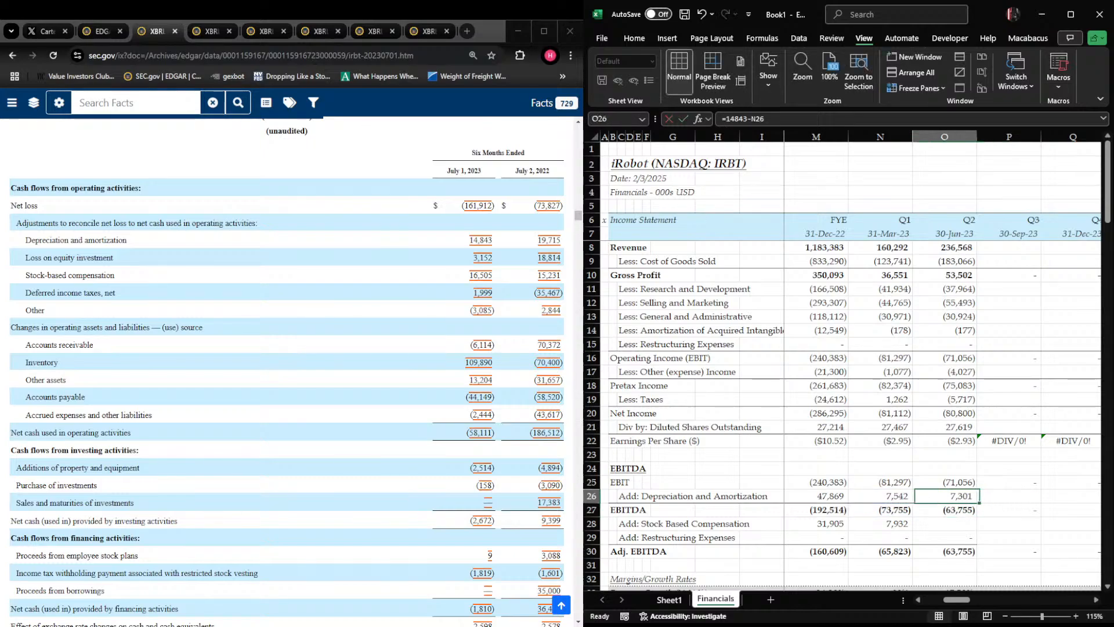
Enter Q2 2023 stock-based compensation in O28 as the six-month figure less Q1: =+16505-N28
{"action": "key", "text": "Down"}
{"action": "key", "text": "Down"}
{"action": "type", "text": "1"}
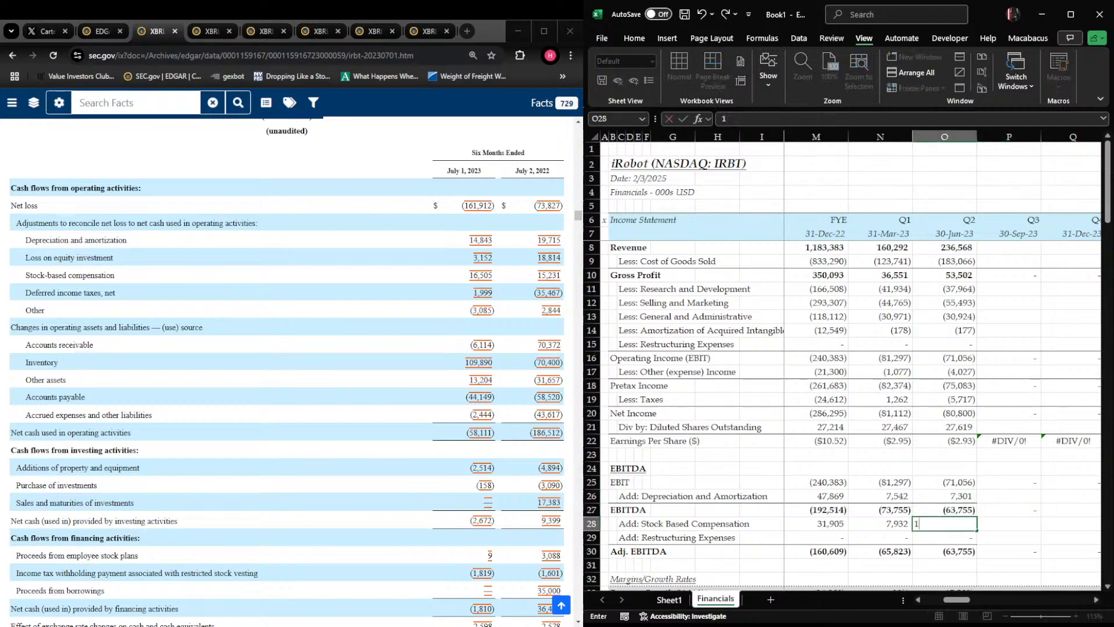
{"action": "key", "text": "Escape"}
{"action": "type", "text": "+1"}
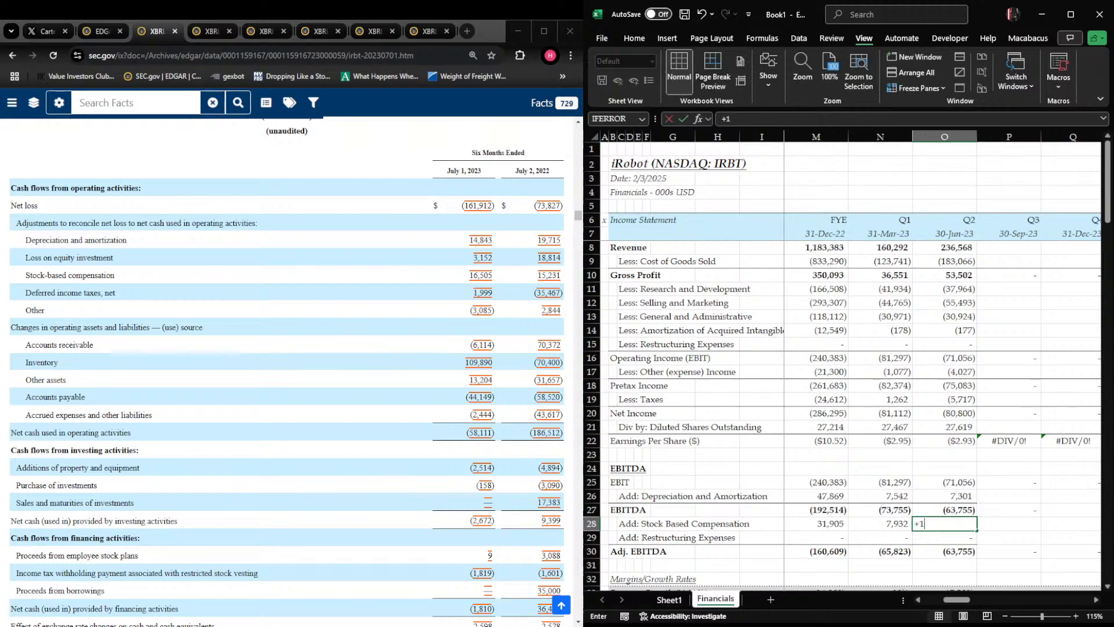
{"action": "type", "text": "6505-"}
{"action": "key", "text": "Left"}
{"action": "key", "text": "Return"}
{"action": "key", "text": "Up"}
Examine the Q2 2023 growth, gross margin, EBITDA margin and OpEx formulas in O33 through O36
{"action": "key", "text": "Down"}
{"action": "key", "text": "Down"}
{"action": "key", "text": "Down"}
{"action": "key", "text": "Down"}
{"action": "key", "text": "Right"}
{"action": "key", "text": "Right"}
{"action": "key", "text": "Down"}
{"action": "key", "text": "Down"}
{"action": "key", "text": "Left"}
{"action": "key", "text": "Left"}
{"action": "key", "text": "Down"}
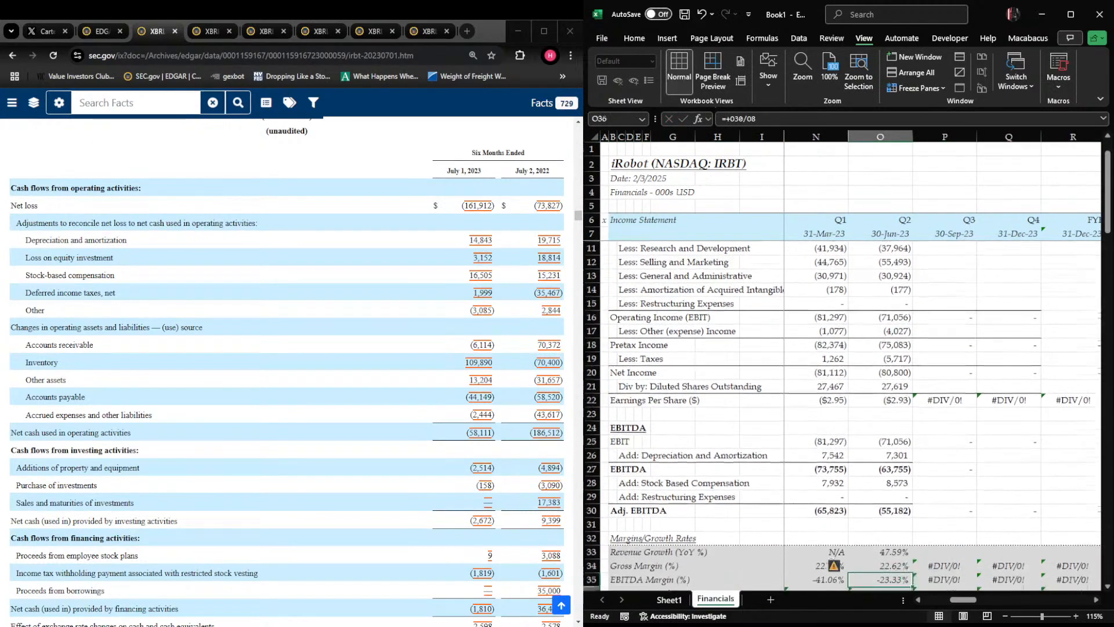
{"action": "key", "text": "Down"}
{"action": "key", "text": "Down"}
{"action": "key", "text": "Up"}
{"action": "key", "text": "Up"}
{"action": "key", "text": "Up"}
{"action": "key", "text": "Up"}
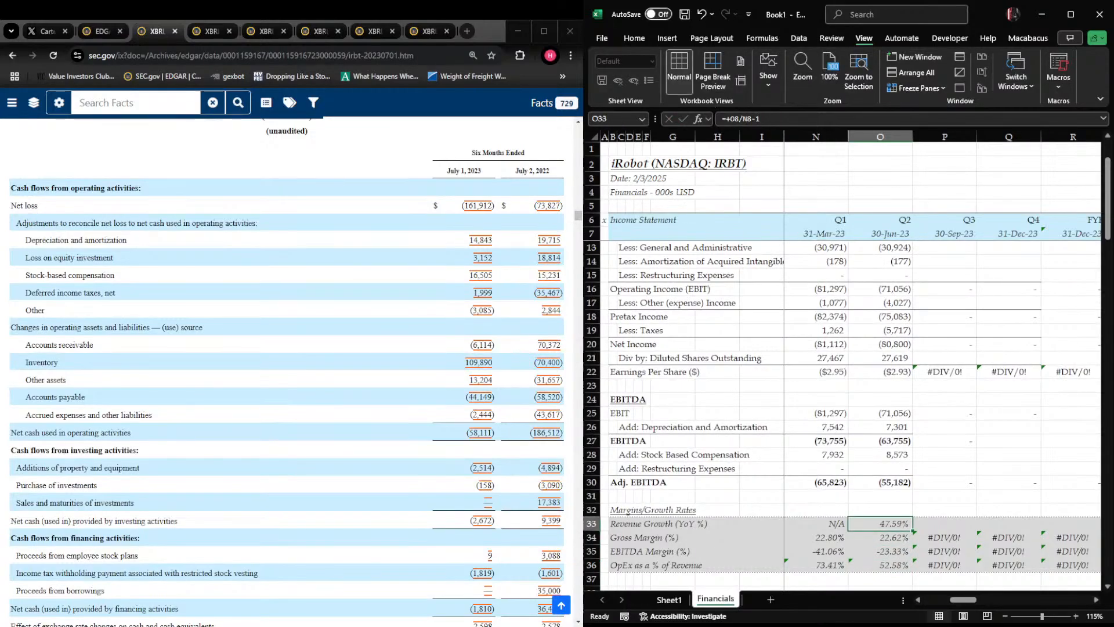
Fill the N/A revenue growth entry from N33 rightward across Q2 through Q4 2023
{"action": "key", "text": "Left"}
{"action": "key", "text": "shift+Right"}
{"action": "key", "text": "shift+Right"}
{"action": "key", "text": "shift+Right"}
{"action": "key", "text": "ctrl+r"}
{"action": "key", "text": "Right"}
{"action": "key", "text": "Right"}
{"action": "key", "text": "Right"}
{"action": "key", "text": "Left"}
{"action": "key", "text": "Left"}
{"action": "key", "text": "Left"}
{"action": "key", "text": "Left"}
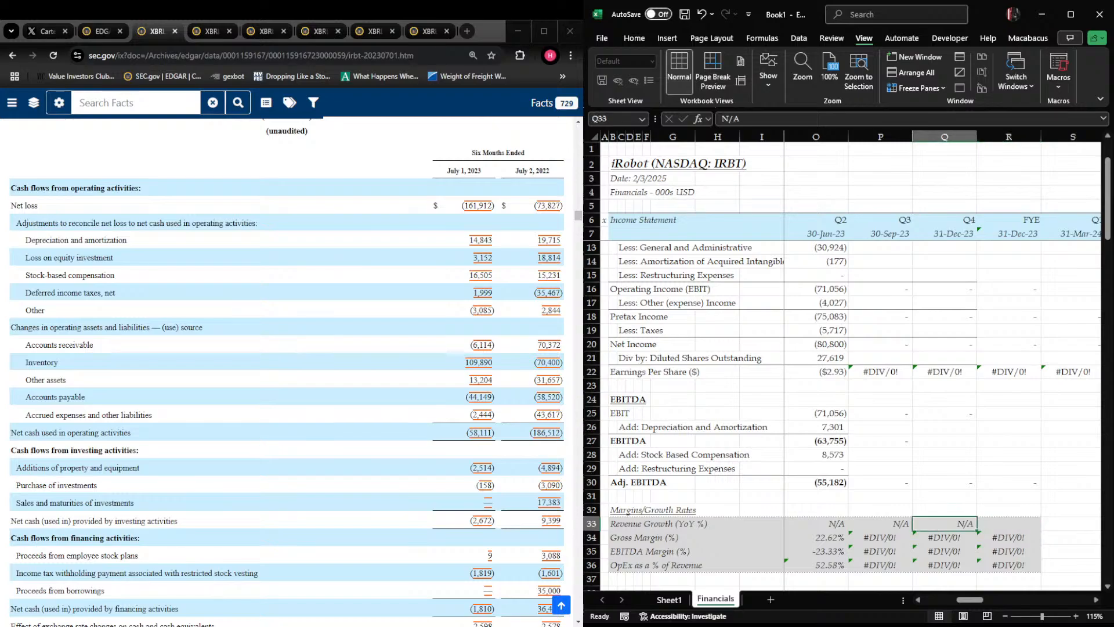
Return to the income statement and select the Q3 2023 revenue cell, P8
{"action": "key", "text": "Right"}
{"action": "key", "text": "Right"}
{"action": "key", "text": "Right"}
{"action": "key", "text": "Left"}
{"action": "key", "text": "Up"}
{"action": "key", "text": "Up"}
{"action": "key", "text": "Up"}
{"action": "key", "text": "Up"}
{"action": "key", "text": "Up"}
{"action": "key", "text": "Up"}
{"action": "key", "text": "Up"}
{"action": "key", "text": "Up"}
{"action": "key", "text": "Up"}
{"action": "key", "text": "Up"}
{"action": "key", "text": "Up"}
{"action": "key", "text": "Up"}
{"action": "key", "text": "Up"}
{"action": "key", "text": "Up"}
{"action": "key", "text": "Up"}
{"action": "key", "text": "Up"}
{"action": "key", "text": "Up"}
{"action": "key", "text": "Up"}
{"action": "key", "text": "Up"}
{"action": "key", "text": "Up"}
{"action": "key", "text": "Up"}
{"action": "key", "text": "Right"}
{"action": "key", "text": "Right"}
{"action": "key", "text": "Right"}
{"action": "key", "text": "Left"}
{"action": "key", "text": "Left"}
{"action": "key", "text": "Down"}
{"action": "key", "text": "Down"}
{"action": "key", "text": "Down"}
{"action": "key", "text": "Down"}
{"action": "key", "text": "Down"}
{"action": "key", "text": "Down"}
{"action": "key", "text": "Down"}
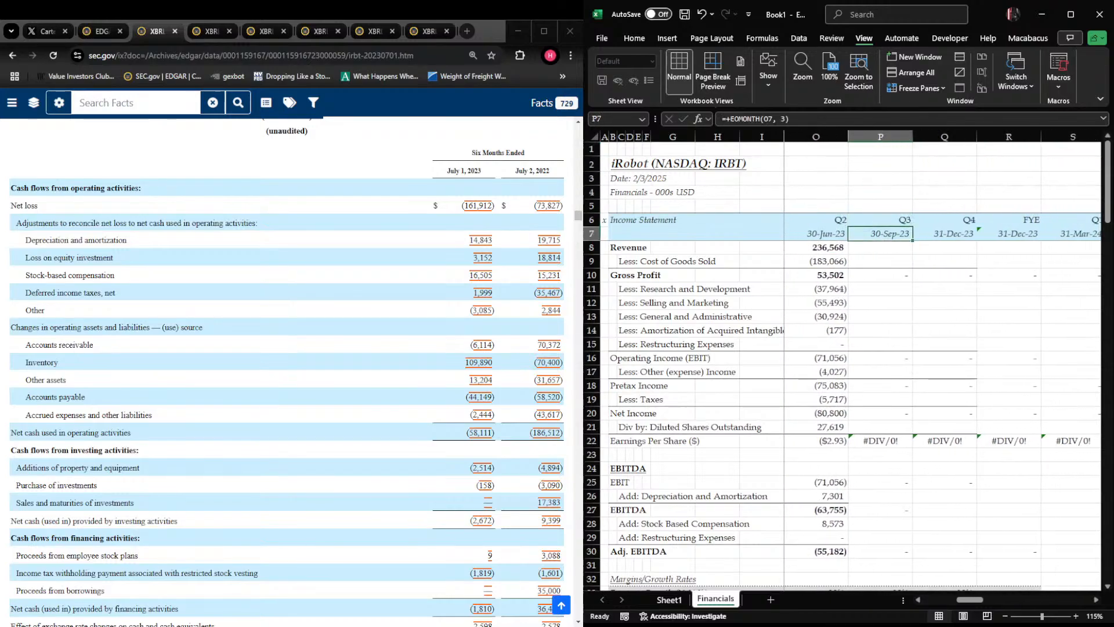
Open the 10-Q for the quarter ended September 30, 2023 from the EDGAR filing list and show its consolidated statements of operations
{"action": "left_click", "coordinate": [99, 31]}
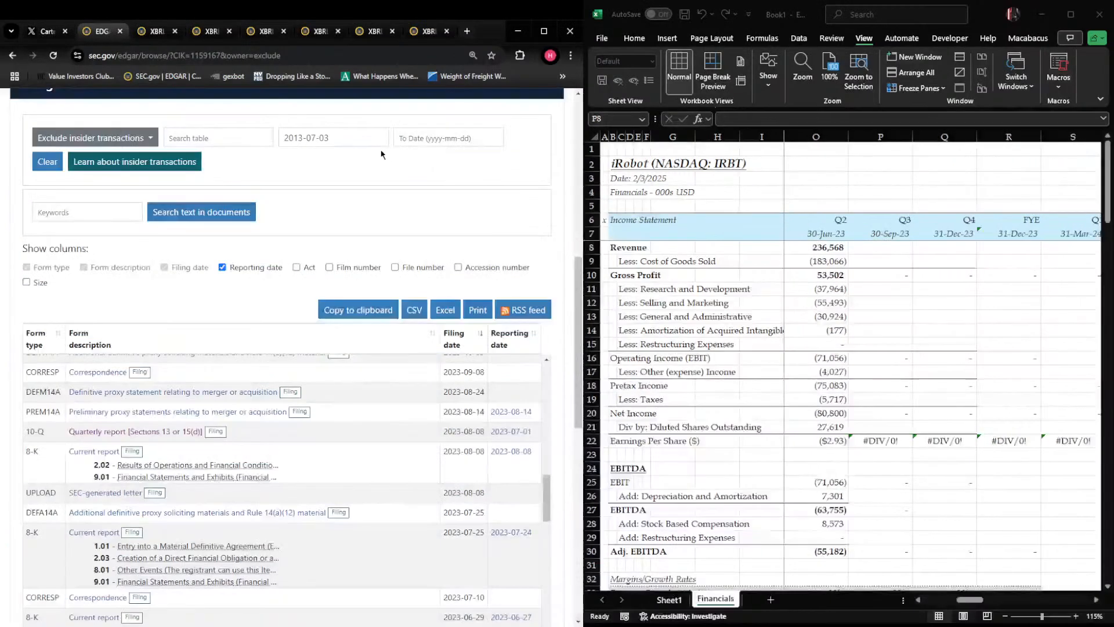
{"action": "scroll", "coordinate": [76, 449], "scroll_direction": "up", "scroll_amount": 2}
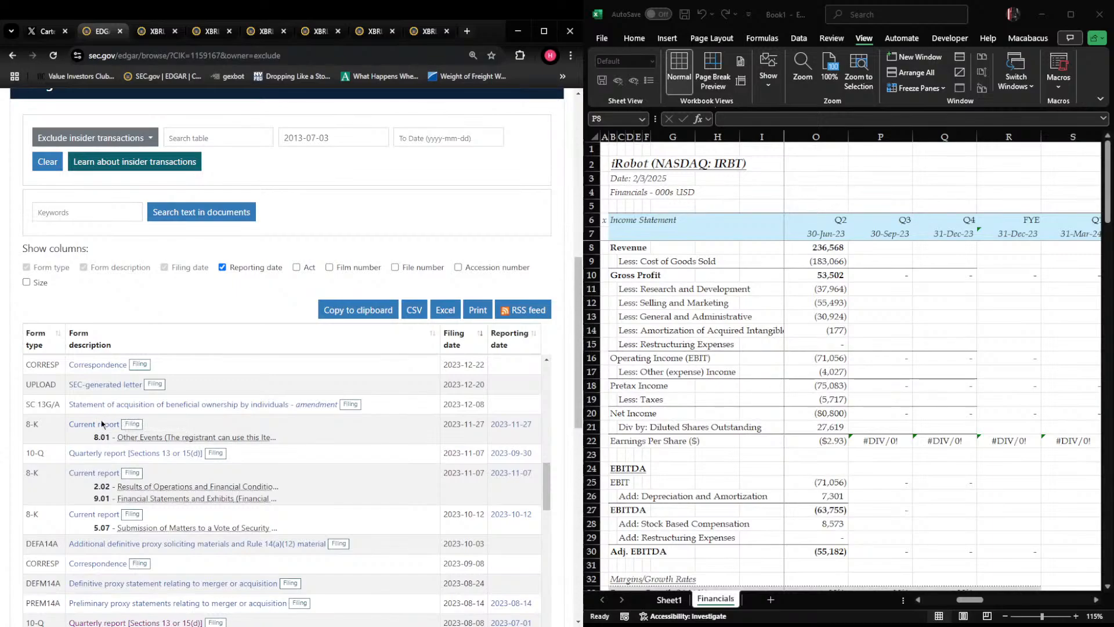
{"action": "left_click", "coordinate": [102, 451]}
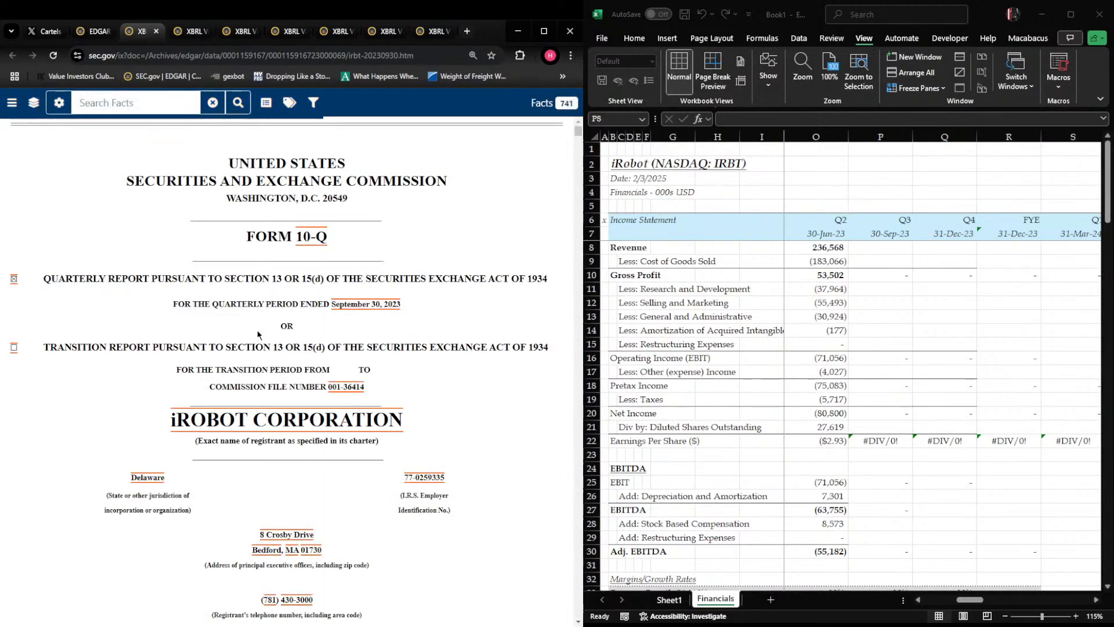
{"action": "scroll", "coordinate": [258, 335], "scroll_direction": "down", "scroll_amount": 15}
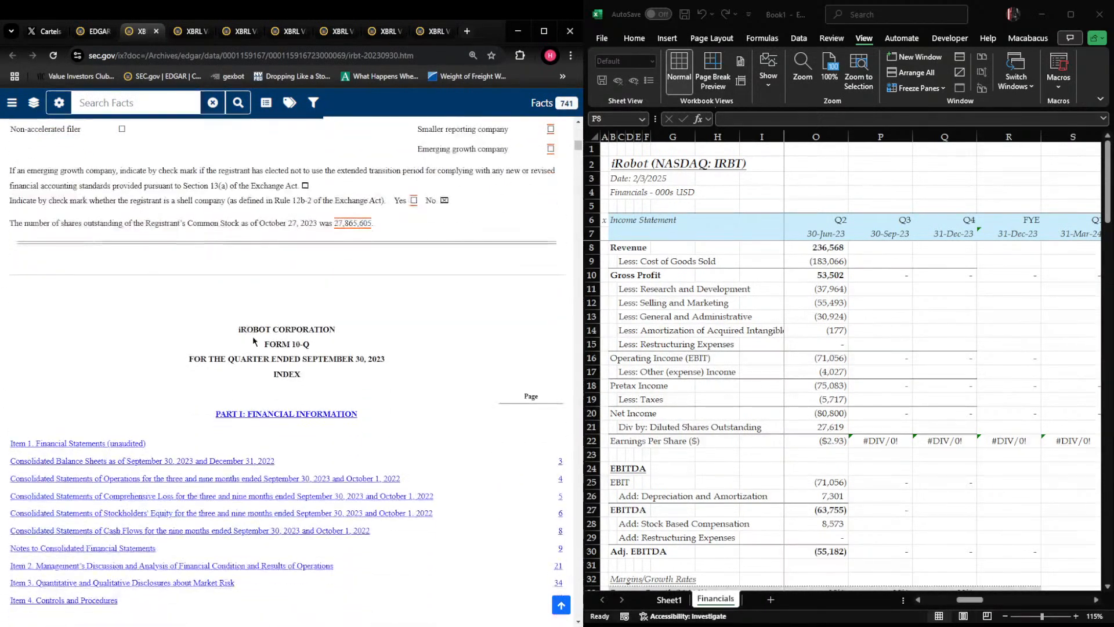
{"action": "scroll", "coordinate": [253, 341], "scroll_direction": "down", "scroll_amount": 3}
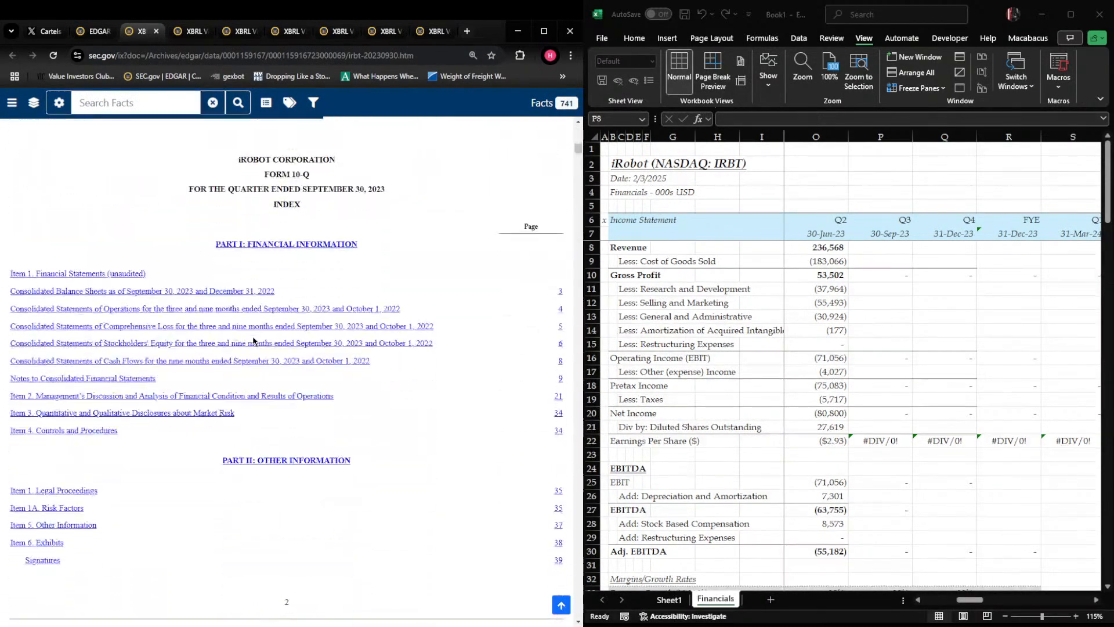
{"action": "left_click", "coordinate": [164, 291]}
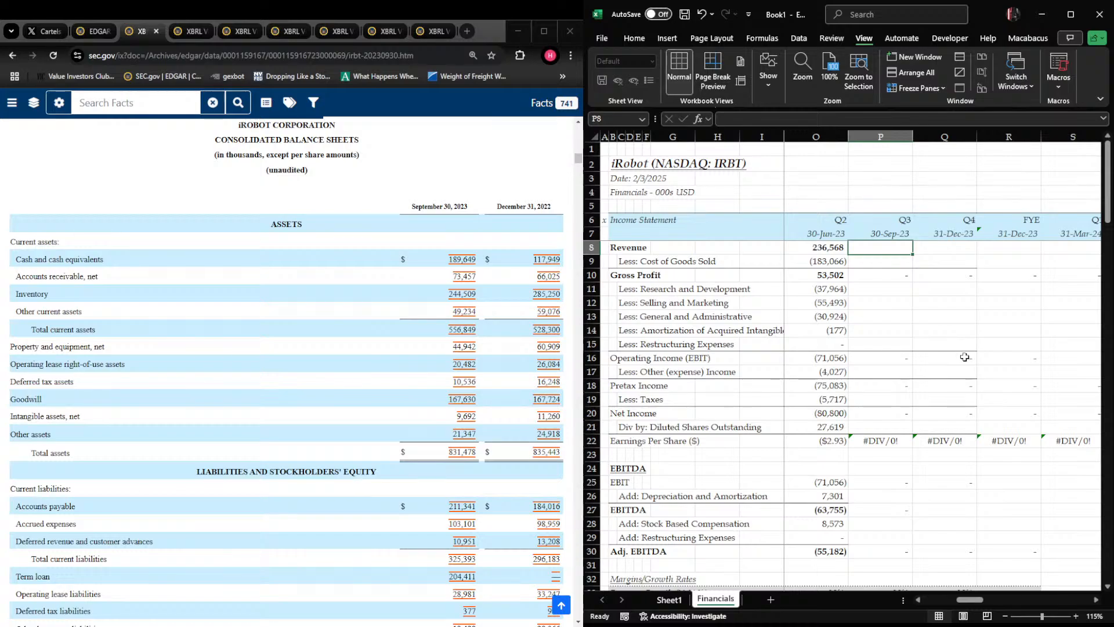
{"action": "scroll", "coordinate": [286, 372], "scroll_direction": "down", "scroll_amount": 15}
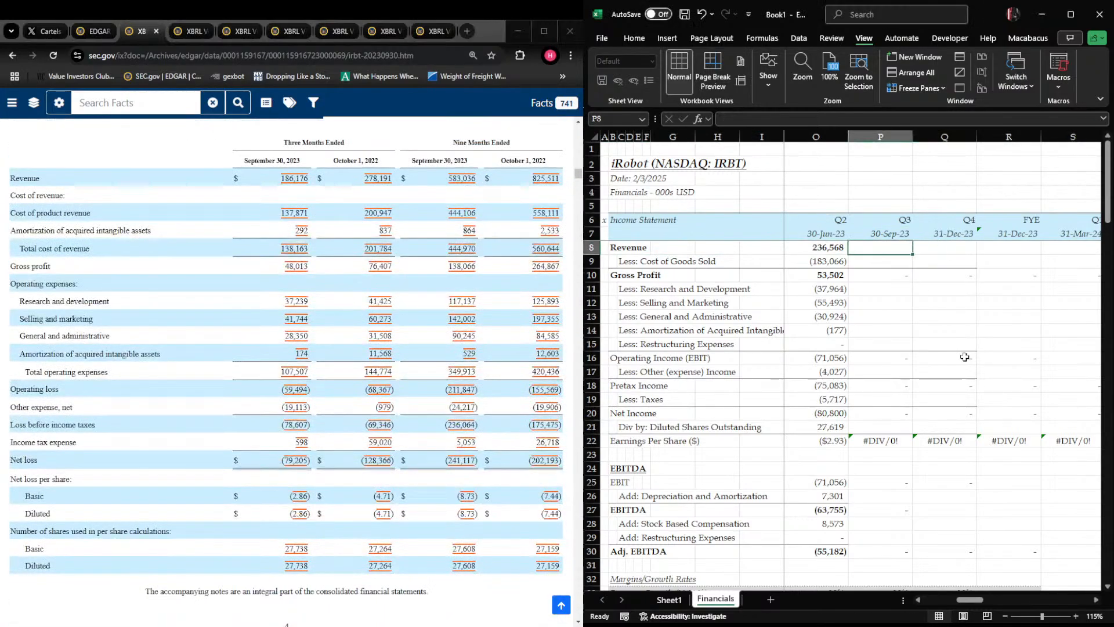
Enter Q3 2023 revenue of 186176 in P8 and cost of goods sold as -137871-292 in P9
{"action": "type", "text": "186176"}
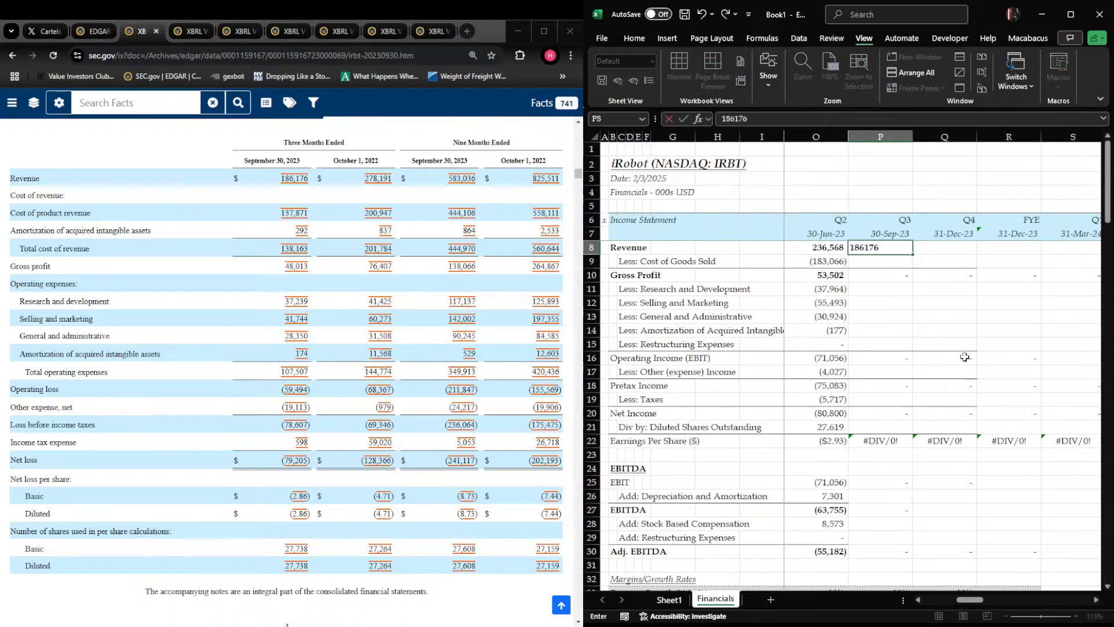
{"action": "key", "text": "Return"}
{"action": "type", "text": "-13"}
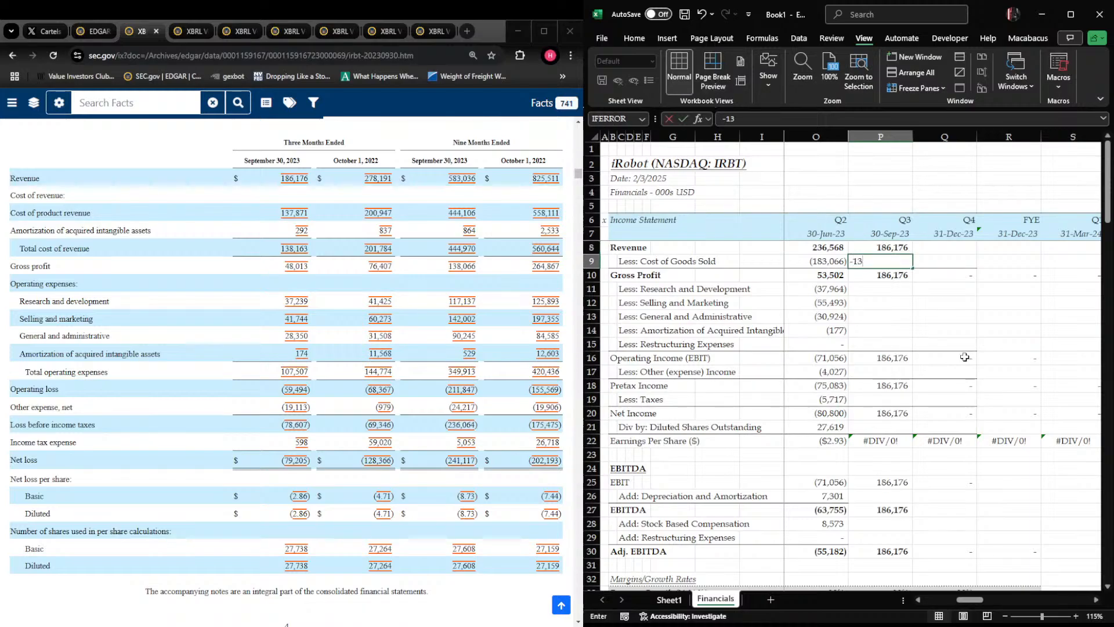
{"action": "type", "text": "7871-292"}
{"action": "key", "text": "Return"}
{"action": "key", "text": "Down"}
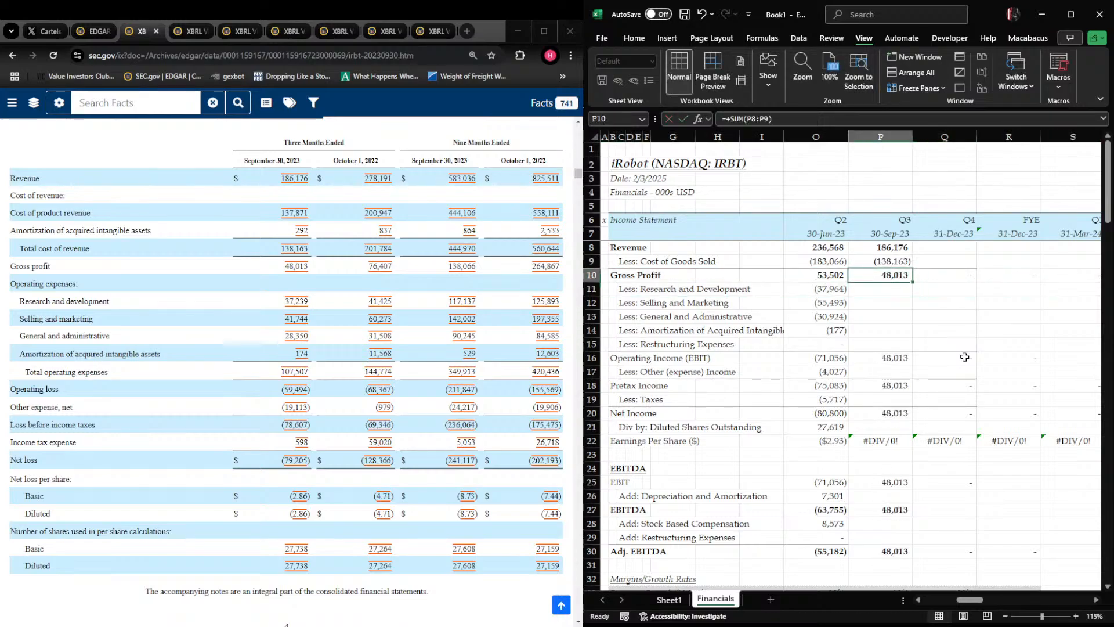
Enter Q3 2023 operating expenses in P11 through P15: -37239, -41744, -28350, -174 and 0 for restructuring
{"action": "type", "text": "-37239"}
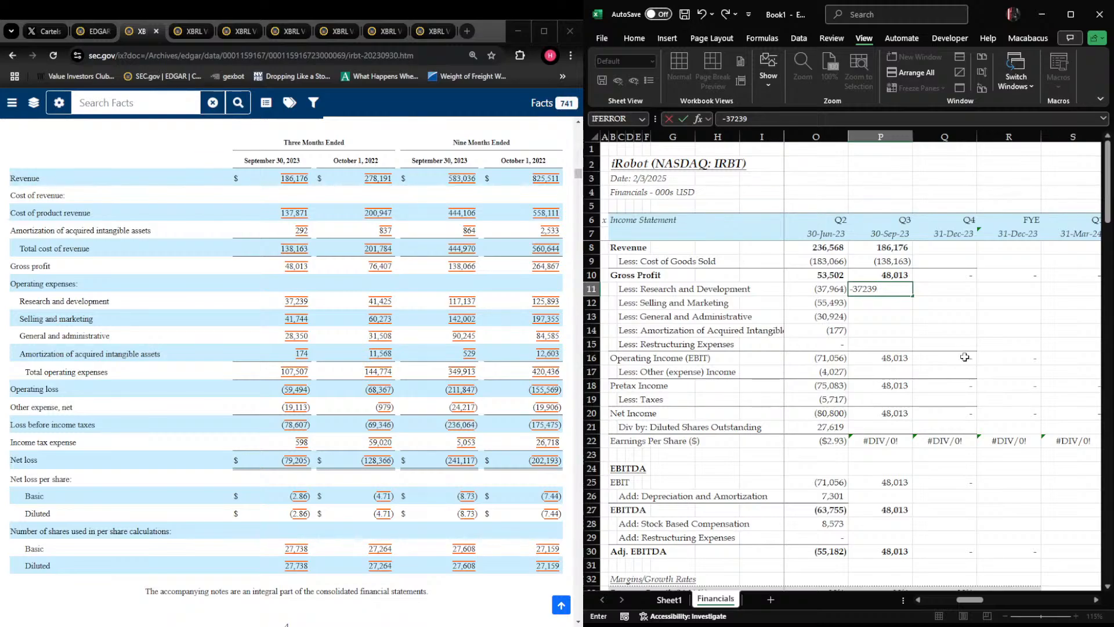
{"action": "key", "text": "Return"}
{"action": "type", "text": "-41744"}
{"action": "key", "text": "Return"}
{"action": "type", "text": "-28350"}
{"action": "key", "text": "Return"}
{"action": "type", "text": "-174"}
{"action": "key", "text": "Return"}
{"action": "type", "text": "0"}
{"action": "key", "text": "Return"}
{"action": "key", "text": "Return"}
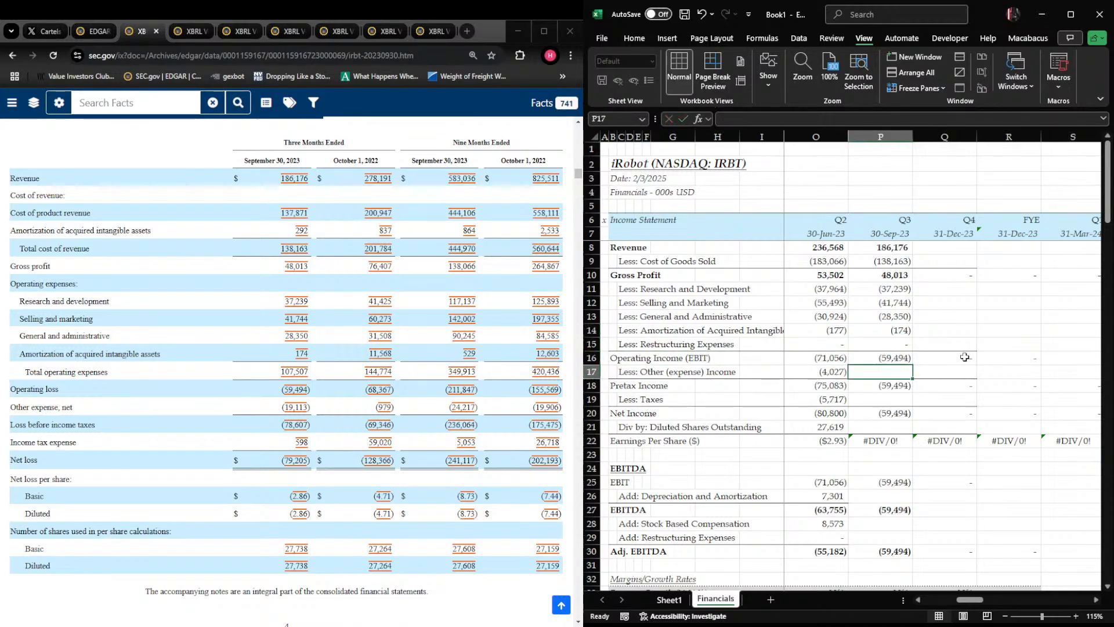
Enter Q3 2023 other expense of -19113 in P17, taxes of -598 in P19 and diluted shares of 27738 in P21
{"action": "type", "text": "-19113"}
{"action": "key", "text": "Return"}
{"action": "key", "text": "Return"}
{"action": "type", "text": "-"}
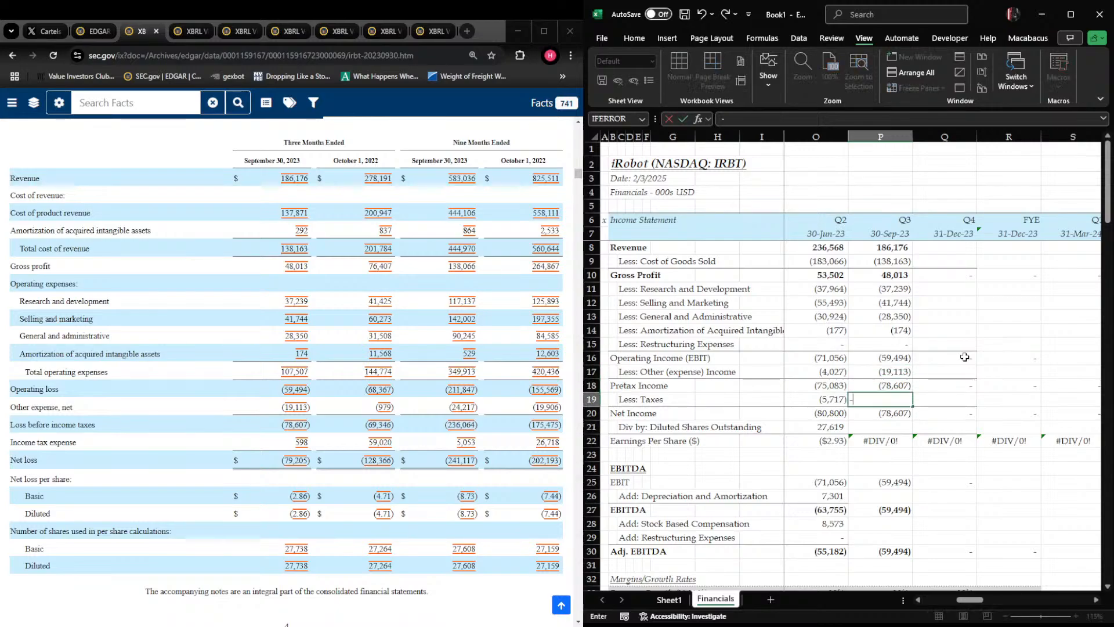
{"action": "key", "text": "Return"}
{"action": "key", "text": "Return"}
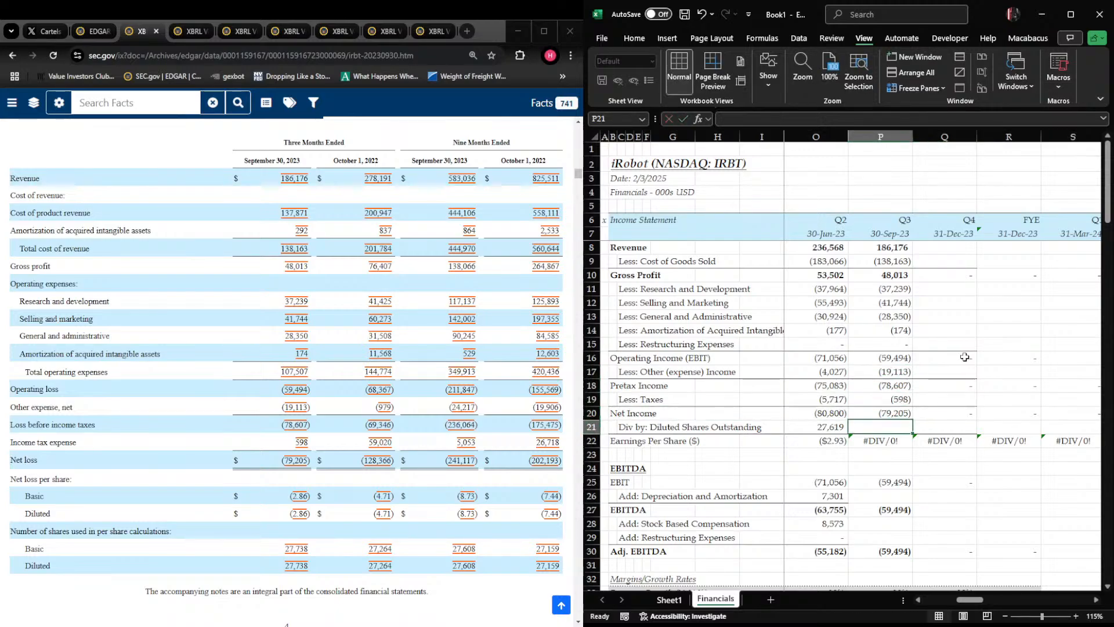
{"action": "type", "text": "27,7"}
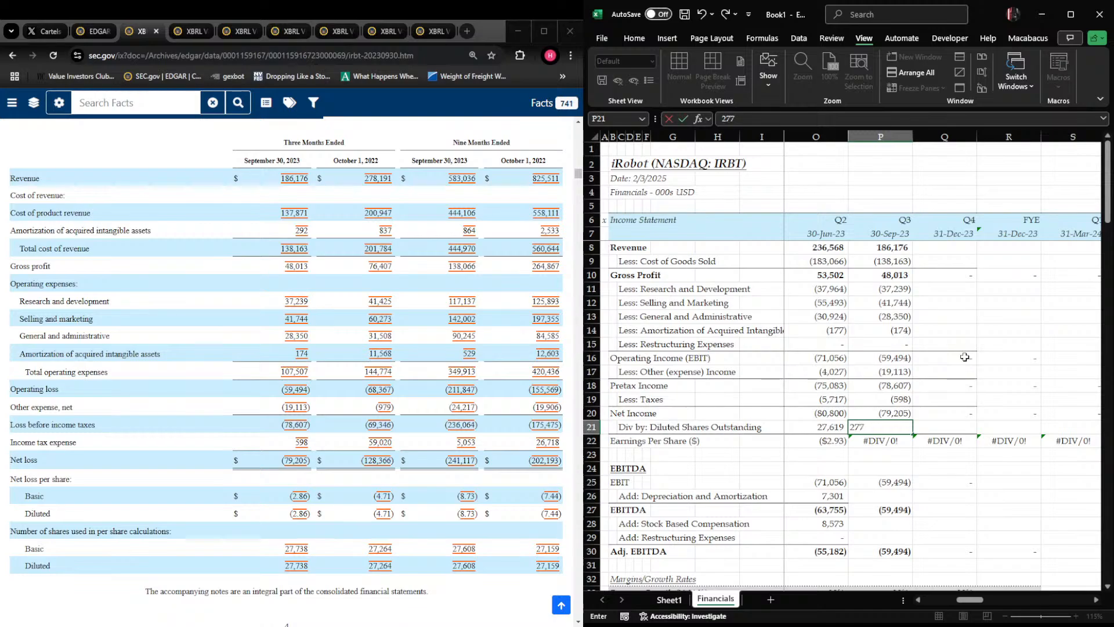
{"action": "type", "text": "38"}
{"action": "key", "text": "Return"}
{"action": "key", "text": "Return"}
{"action": "key", "text": "Return"}
{"action": "key", "text": "Return"}
{"action": "key", "text": "Return"}
Select the Q3 2023 depreciation and amortization cell, P26, and show the 10-Q's consolidated statements of cash flows
{"action": "key", "text": "Right"}
{"action": "key", "text": "Left"}
{"action": "key", "text": "Up"}
{"action": "key", "text": "Down"}
{"action": "key", "text": "alt+Tab"}
{"action": "key", "text": "Page_Down"}
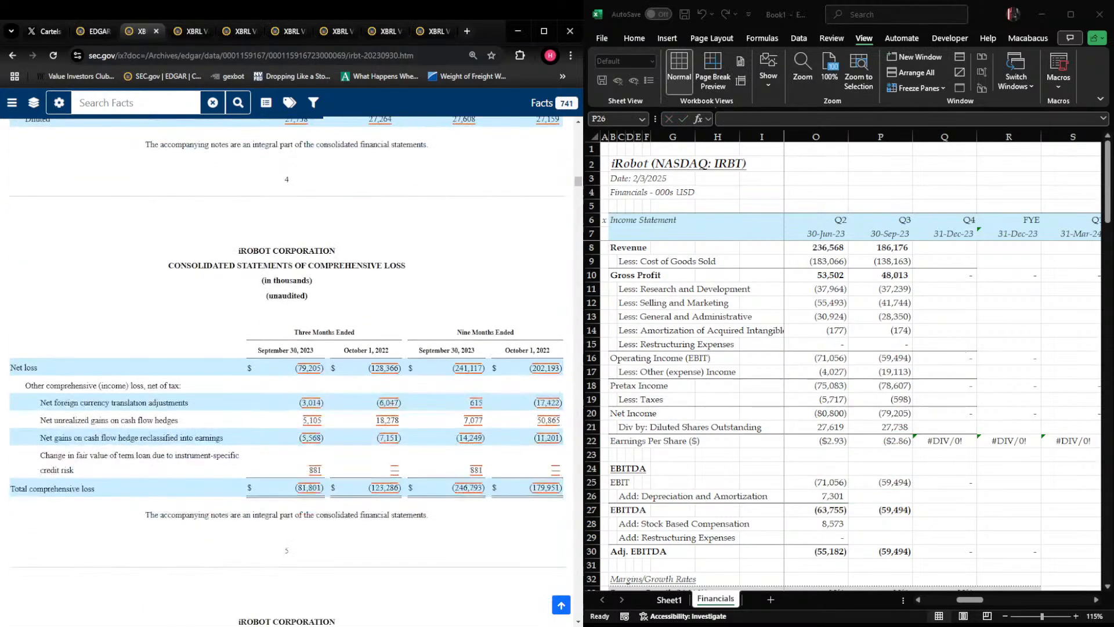
{"action": "key", "text": "Page_Down"}
{"action": "key", "text": "Page_Down"}
{"action": "key", "text": "Page_Down"}
Enter Q3 2023 depreciation and amortization in P26 as =21367-SUM(N26:O26), deducting the first two quarters from the nine-month figure
{"action": "key", "text": "alt+Tab"}
{"action": "type", "text": "+21"}
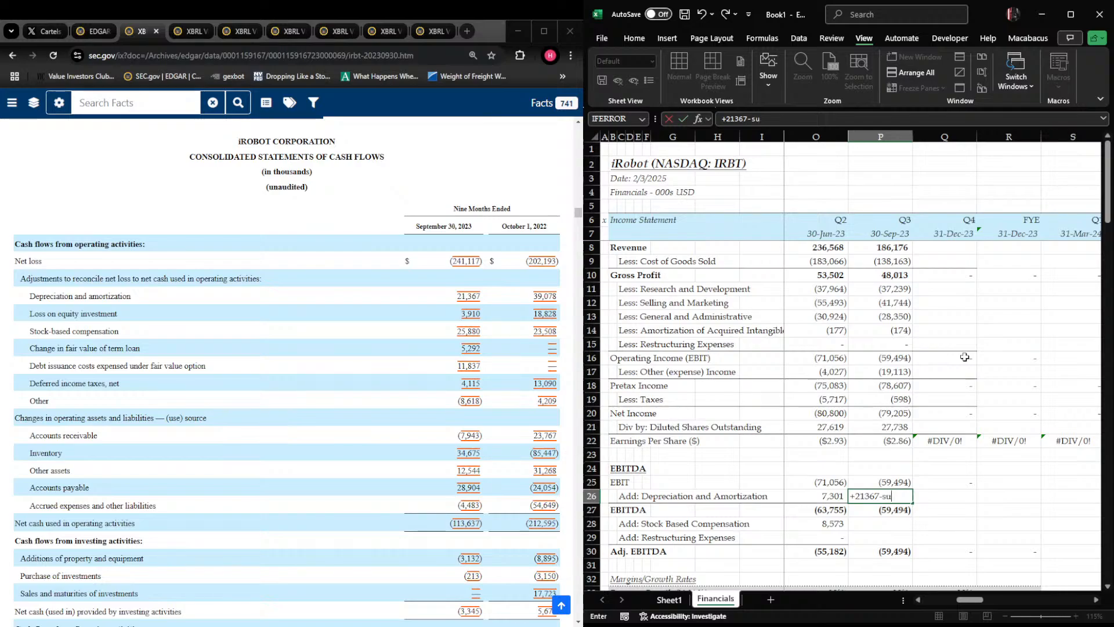
{"action": "type", "text": "367-sum"}
{"action": "key", "text": "Tab"}
{"action": "key", "text": "Left"}
{"action": "key", "text": "Left"}
{"action": "key", "text": "shift+Right"}
{"action": "key", "text": "ctrl+Return"}
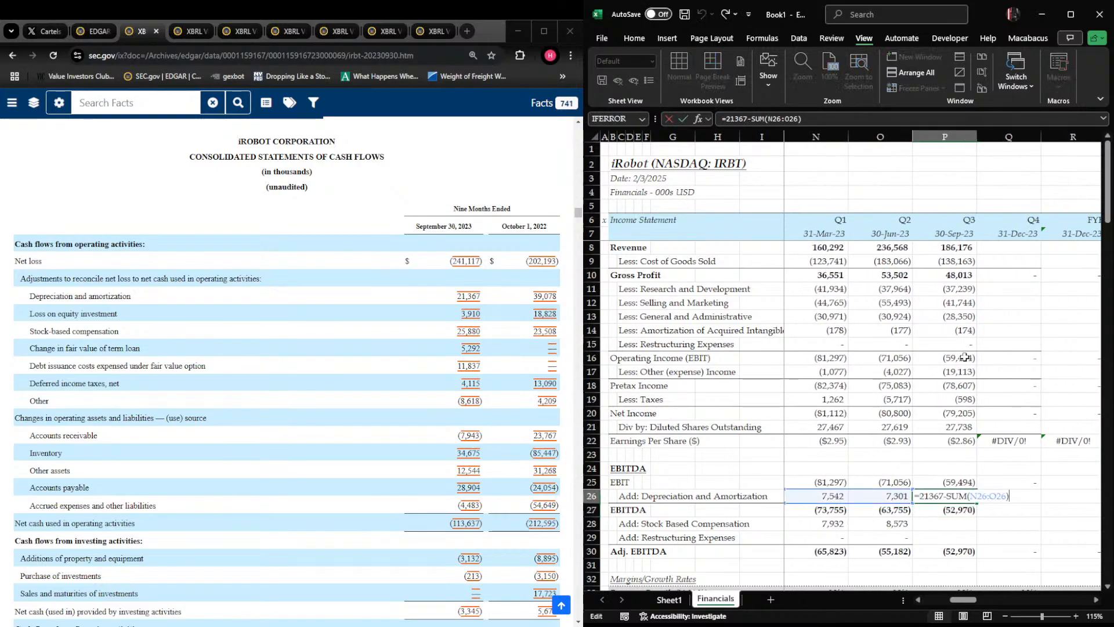
Enter Q3 2023 stock based compensation in P28 as =25880-SUM(N28:O28)
{"action": "key", "text": "Down"}
{"action": "key", "text": "Down"}
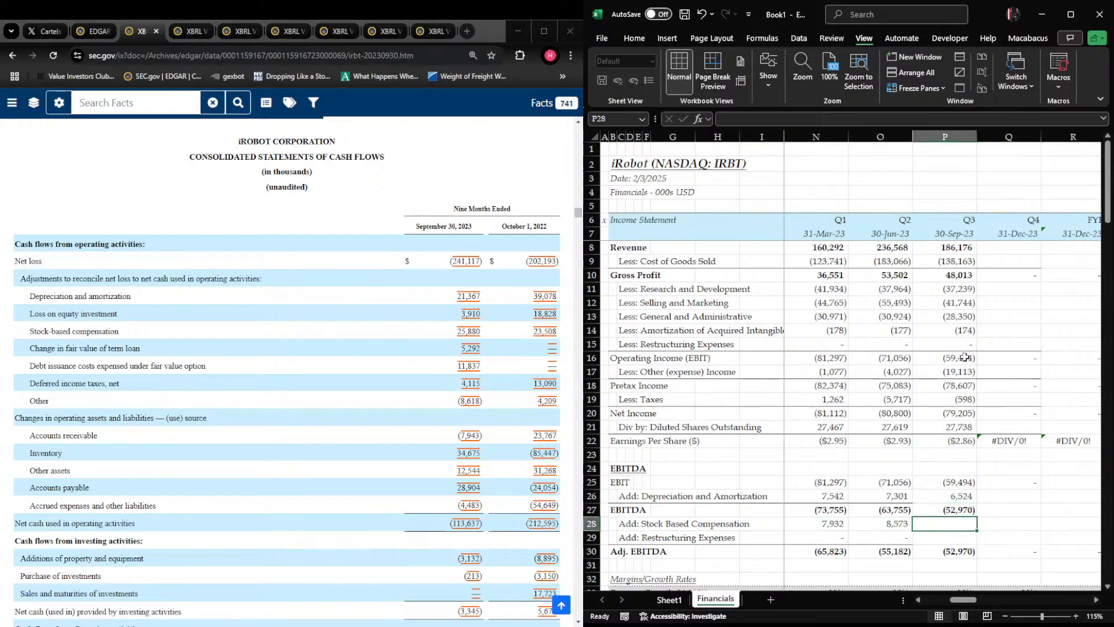
{"action": "type", "text": "+25880-sum("}
{"action": "key", "text": "Left"}
{"action": "key", "text": "Left"}
{"action": "key", "text": "shift+Right"}
{"action": "key", "text": "Return"}
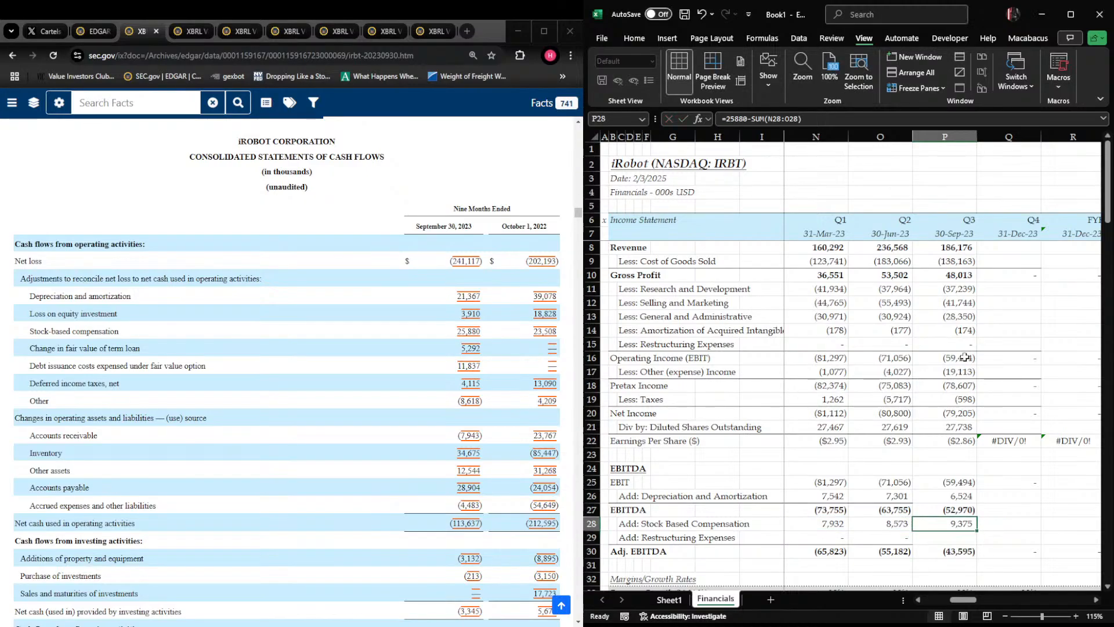
Fill the restructuring expenses add-back in row 29 from the Q2 2023 column across through S29
{"action": "key", "text": "Left"}
{"action": "key", "text": "shift+Right"}
{"action": "key", "text": "shift+Right"}
{"action": "key", "text": "shift+Right"}
{"action": "key", "text": "shift+Right"}
{"action": "key", "text": "ctrl+r"}
Review the Q2 and Q3 2023 entries and formulas across the income statement and EBITDA schedule
{"action": "key", "text": "Right"}
{"action": "key", "text": "Left"}
{"action": "key", "text": "Left"}
{"action": "key", "text": "Right"}
{"action": "key", "text": "Right"}
{"action": "key", "text": "Right"}
{"action": "key", "text": "Right"}
{"action": "key", "text": "Right"}
{"action": "key", "text": "Left"}
{"action": "key", "text": "Left"}
{"action": "key", "text": "Up"}
{"action": "key", "text": "Up"}
{"action": "key", "text": "Up"}
{"action": "key", "text": "Up"}
{"action": "key", "text": "Up"}
{"action": "key", "text": "Up"}
{"action": "key", "text": "Up"}
{"action": "key", "text": "Up"}
{"action": "key", "text": "Up"}
{"action": "key", "text": "Up"}
{"action": "key", "text": "Up"}
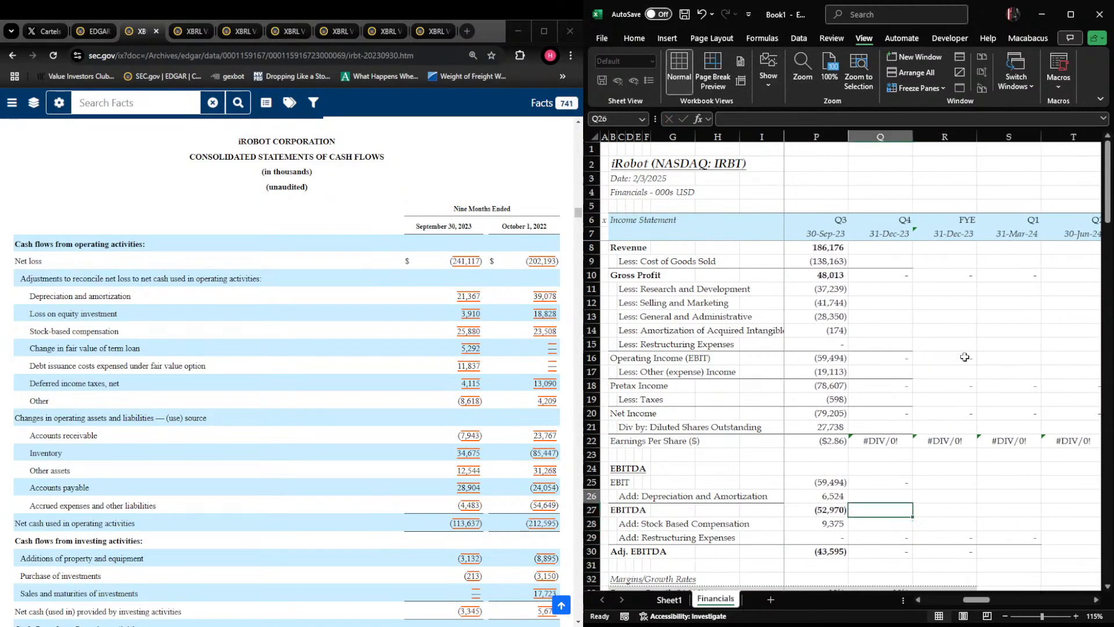
{"action": "key", "text": "Down"}
{"action": "key", "text": "shift+Right"}
{"action": "key", "text": "shift+Right"}
{"action": "key", "text": "shift+Right"}
{"action": "key", "text": "shift+Right"}
{"action": "key", "text": "ctrl+r"}
{"action": "key", "text": "Left"}
{"action": "key", "text": "Up"}
{"action": "key", "text": "Up"}
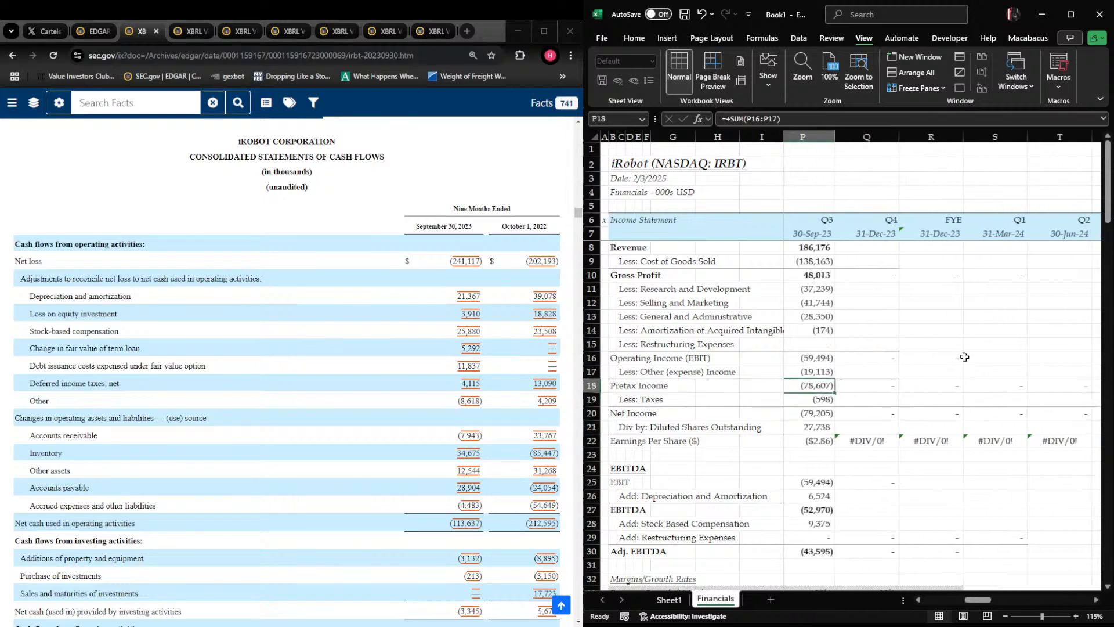
{"action": "key", "text": "Right"}
{"action": "key", "text": "shift+Right"}
{"action": "key", "text": "shift+Right"}
{"action": "key", "text": "shift+Right"}
{"action": "key", "text": "shift+Right"}
{"action": "key", "text": "ctrl+r"}
{"action": "key", "text": "Left"}
{"action": "key", "text": "Up"}
{"action": "key", "text": "Up"}
{"action": "key", "text": "shift+Right"}
{"action": "key", "text": "shift+Right"}
{"action": "key", "text": "shift+Right"}
{"action": "key", "text": "shift+Right"}
{"action": "key", "text": "ctrl+r"}
{"action": "key", "text": "Left"}
{"action": "key", "text": "Up"}
{"action": "key", "text": "Up"}
{"action": "key", "text": "Up"}
{"action": "key", "text": "Up"}
{"action": "key", "text": "Up"}
{"action": "key", "text": "Up"}
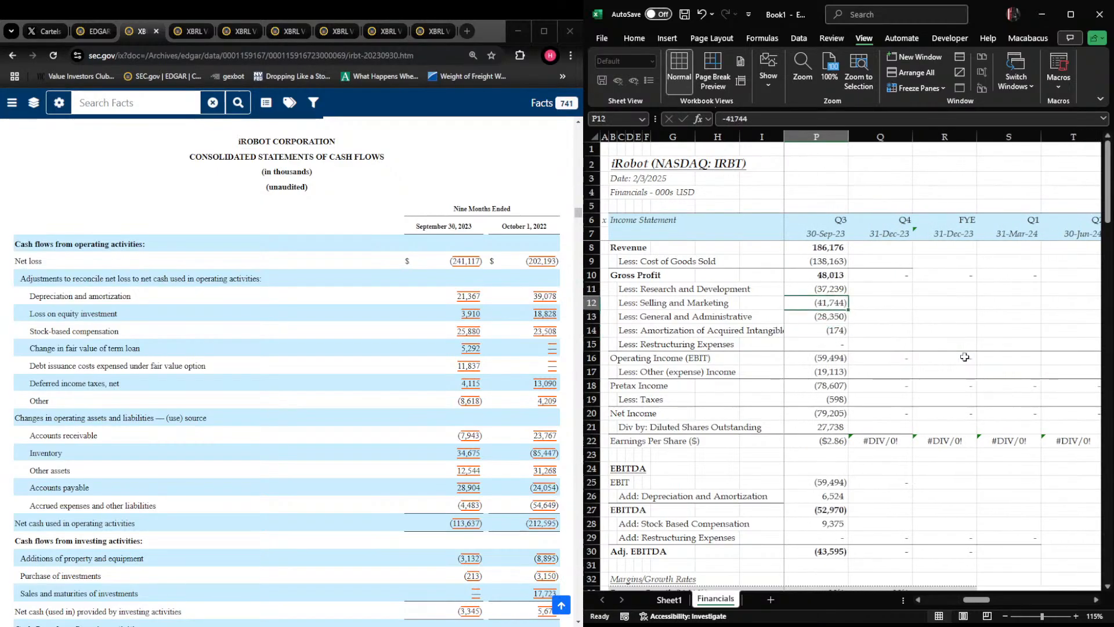
{"action": "key", "text": "shift+Right"}
{"action": "key", "text": "shift+Right"}
{"action": "key", "text": "shift+Right"}
{"action": "key", "text": "shift+Right"}
{"action": "key", "text": "ctrl+r"}
{"action": "key", "text": "Left"}
{"action": "key", "text": "Left"}
{"action": "key", "text": "Down"}
{"action": "key", "text": "Down"}
{"action": "key", "text": "Down"}
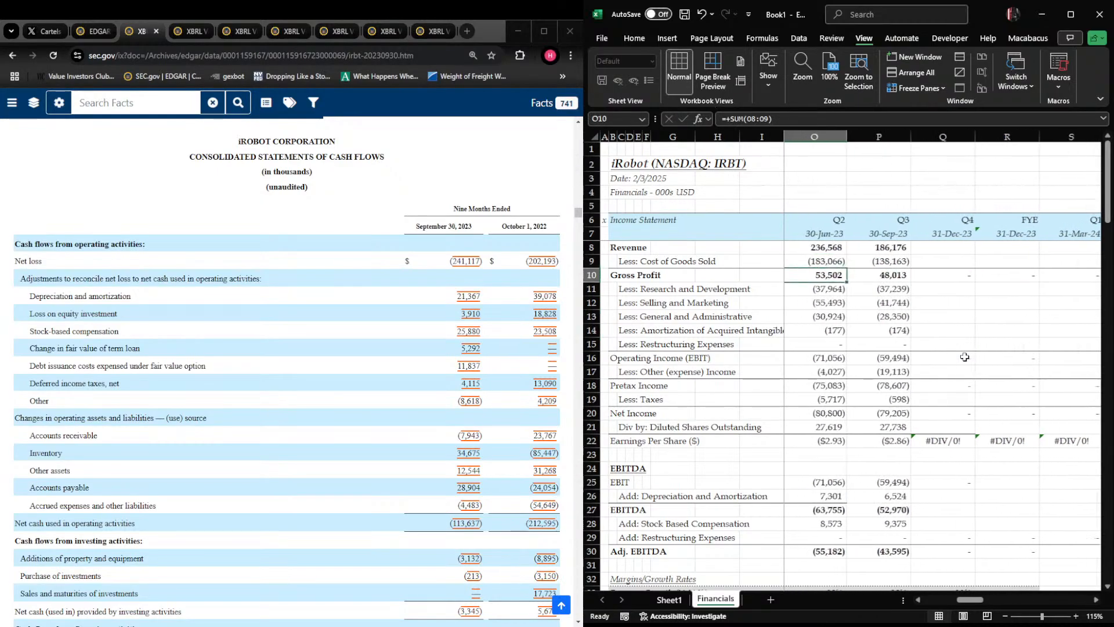
{"action": "key", "text": "Down"}
{"action": "key", "text": "Down"}
{"action": "key", "text": "Down"}
{"action": "key", "text": "Down"}
{"action": "key", "text": "Down"}
{"action": "key", "text": "Down"}
{"action": "key", "text": "Down"}
{"action": "key", "text": "Down"}
{"action": "key", "text": "Down"}
{"action": "key", "text": "Right"}
{"action": "key", "text": "Right"}
{"action": "key", "text": "shift+Right"}
{"action": "key", "text": "shift+Right"}
{"action": "key", "text": "shift+Right"}
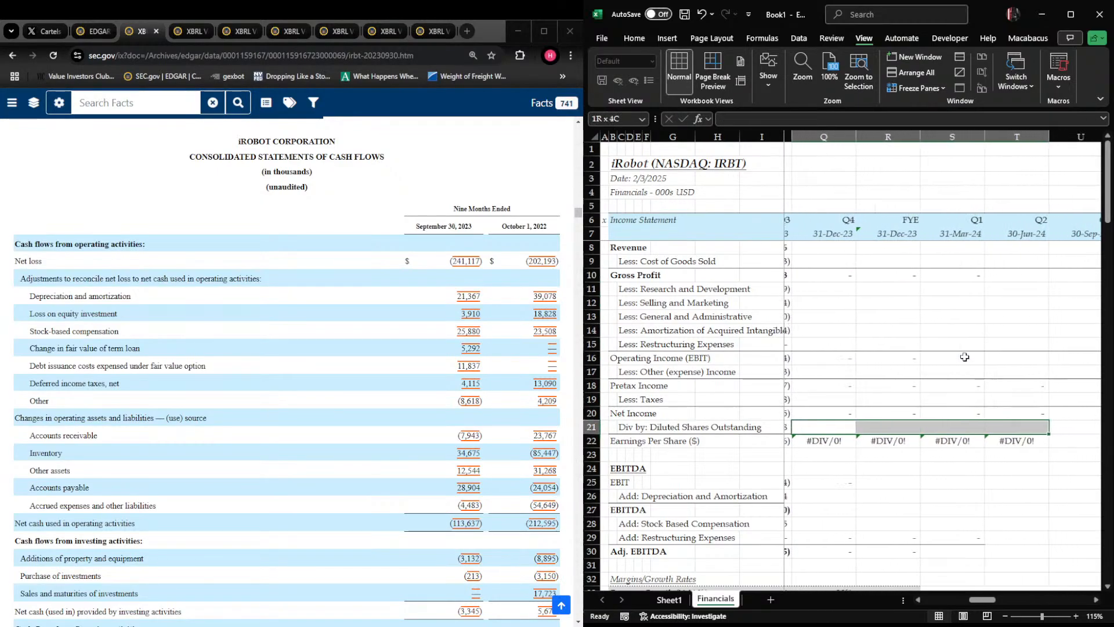
{"action": "key", "text": "shift+Right"}
{"action": "key", "text": "ctrl+r"}
{"action": "key", "text": "Left"}
{"action": "key", "text": "Left"}
{"action": "key", "text": "Down"}
{"action": "key", "text": "Down"}
{"action": "key", "text": "Down"}
{"action": "key", "text": "Down"}
{"action": "key", "text": "Down"}
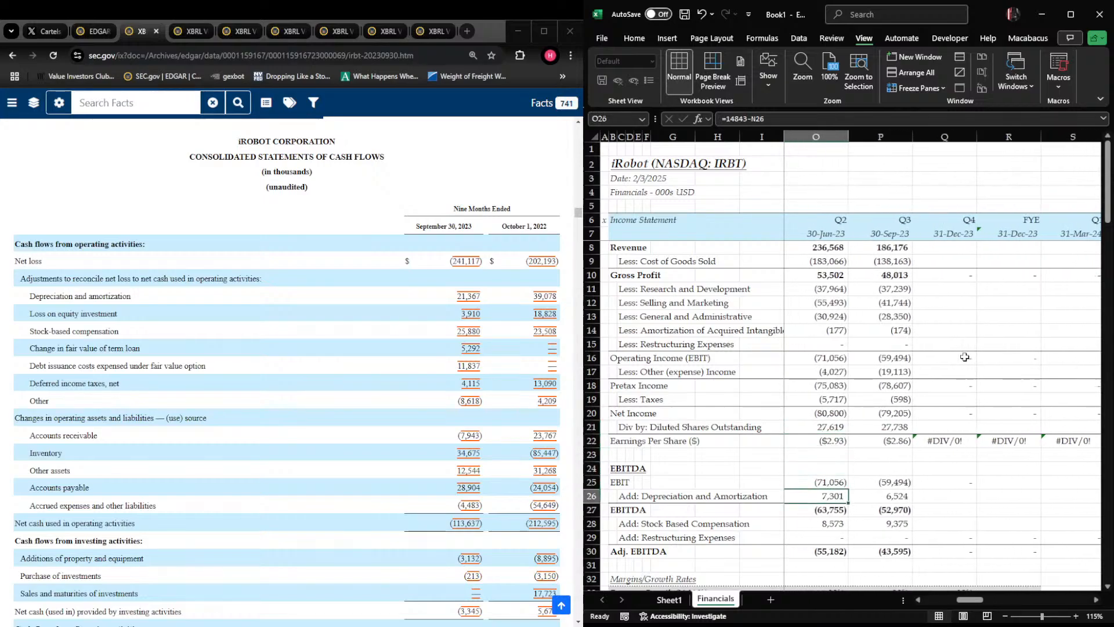
{"action": "key", "text": "shift+Right"}
{"action": "key", "text": "shift+Right"}
{"action": "key", "text": "shift+Right"}
{"action": "key", "text": "shift+Right"}
{"action": "key", "text": "ctrl+r"}
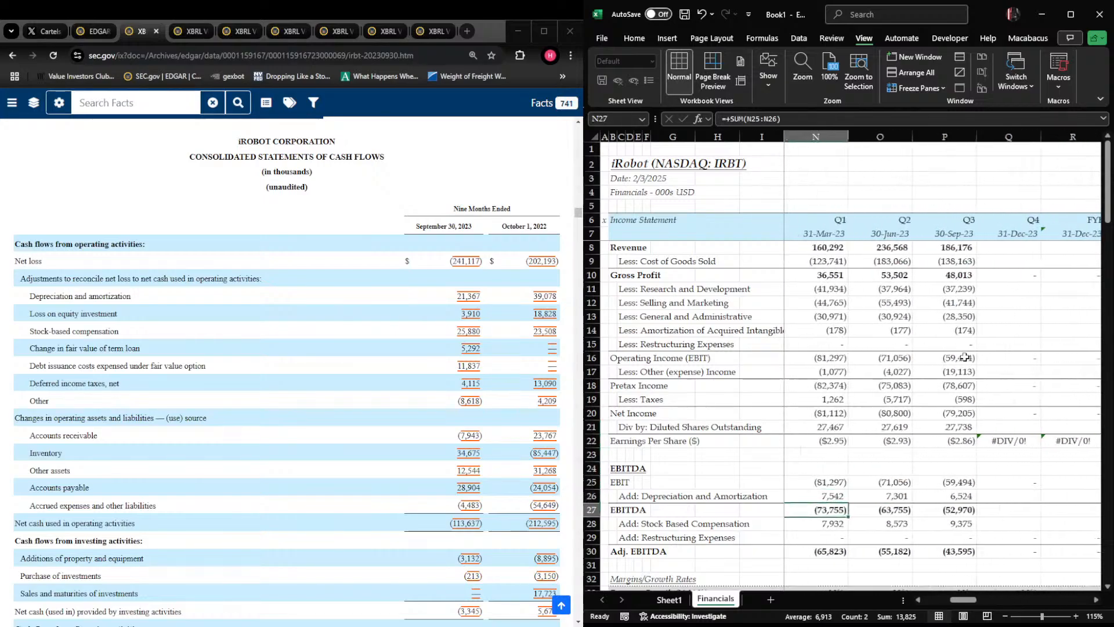
{"action": "key", "text": "Down"}
{"action": "key", "text": "Down"}
{"action": "key", "text": "Down"}
{"action": "key", "text": "Right"}
{"action": "key", "text": "Right"}
{"action": "key", "text": "Right"}
{"action": "key", "text": "Right"}
{"action": "key", "text": "Left"}
{"action": "key", "text": "Left"}
{"action": "key", "text": "Left"}
{"action": "key", "text": "Down"}
{"action": "key", "text": "Down"}
{"action": "key", "text": "Left"}
{"action": "key", "text": "Right"}
{"action": "key", "text": "Down"}
{"action": "key", "text": "Down"}
{"action": "key", "text": "Down"}
{"action": "key", "text": "Down"}
{"action": "key", "text": "Down"}
{"action": "key", "text": "Down"}
{"action": "key", "text": "Up"}
{"action": "key", "text": "Up"}
{"action": "key", "text": "Up"}
{"action": "key", "text": "Up"}
Return to the income statement and select the Q4 2023 revenue cell, Q8
{"action": "key", "text": "ctrl+Up"}
{"action": "key", "text": "ctrl+Up"}
{"action": "key", "text": "ctrl+Up"}
{"action": "key", "text": "ctrl+Up"}
{"action": "key", "text": "ctrl+Down"}
{"action": "key", "text": "Right"}
{"action": "key", "text": "Up"}
{"action": "key", "text": "ctrl+Up"}
{"action": "key", "text": "ctrl+Up"}
{"action": "key", "text": "ctrl+Up"}
{"action": "key", "text": "ctrl+Up"}
{"action": "key", "text": "ctrl+Up"}
{"action": "key", "text": "Down"}
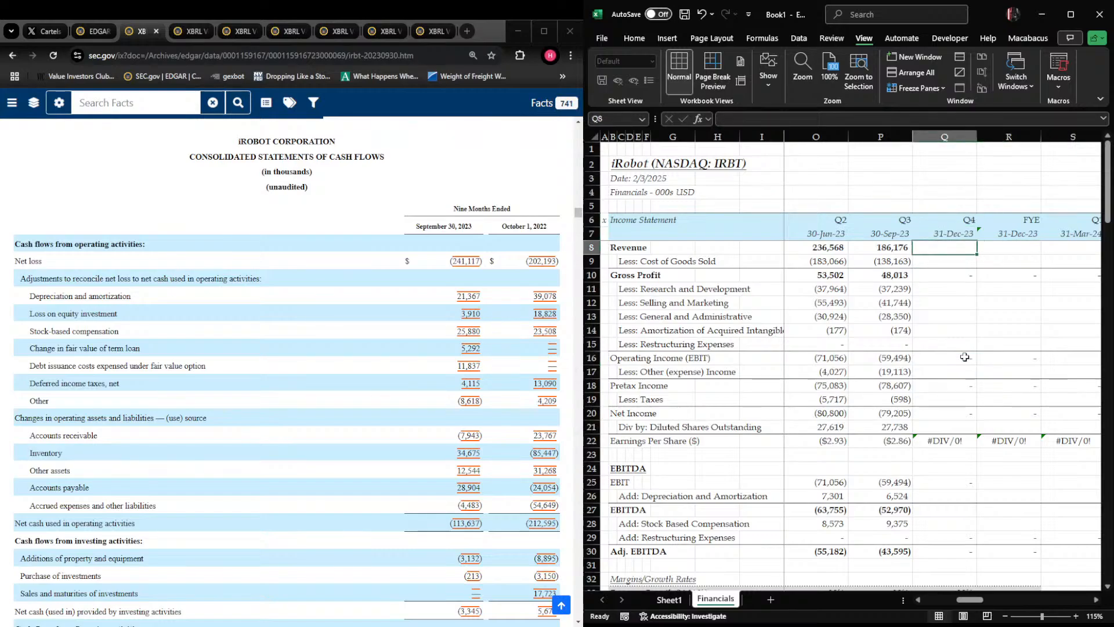
Open the 10-K for the fiscal year ended December 30, 2023 from the EDGAR filing list and show its consolidated statements of operations
{"action": "key", "text": "alt+Tab"}
{"action": "key", "text": "ctrl+shift+Tab"}
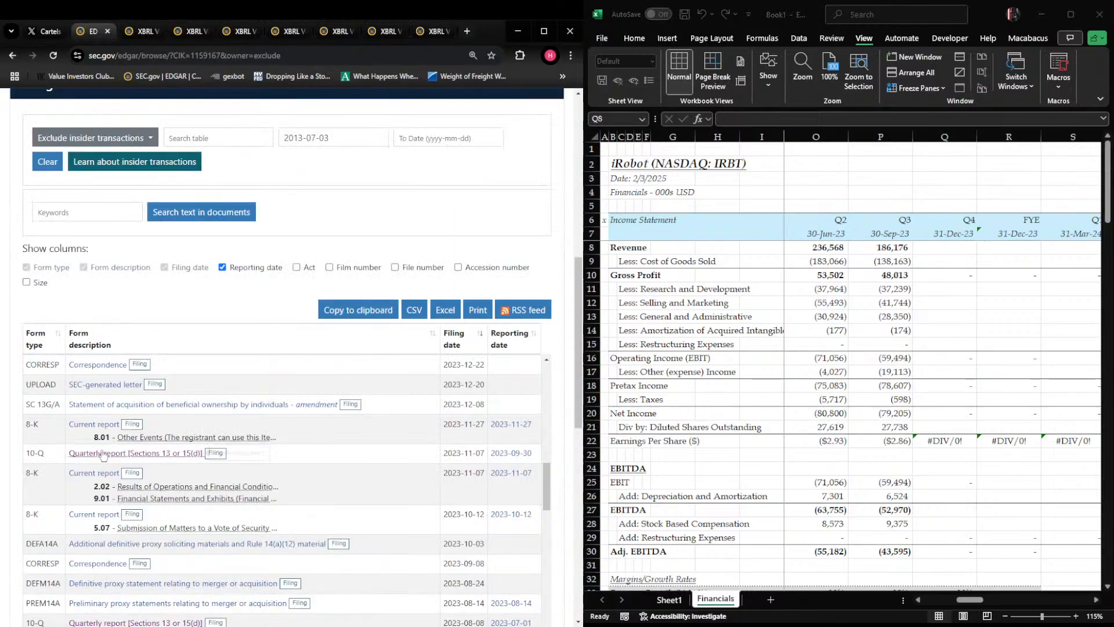
{"action": "scroll", "coordinate": [104, 456], "scroll_direction": "up", "scroll_amount": 10}
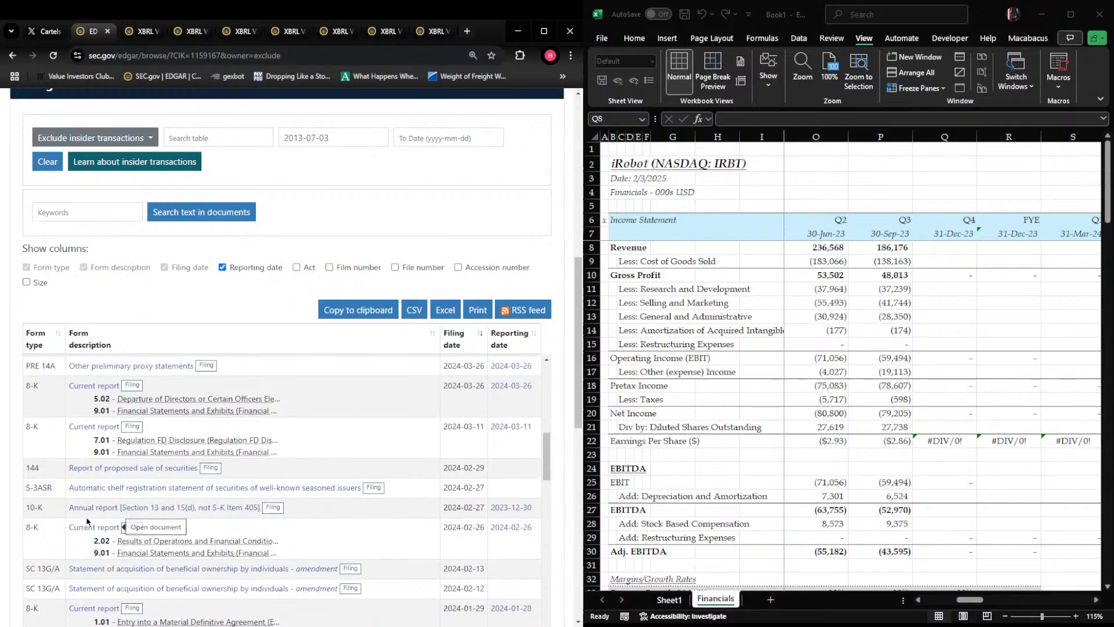
{"action": "left_click", "coordinate": [223, 507]}
{"action": "scroll", "coordinate": [229, 412], "scroll_direction": "down", "scroll_amount": 15}
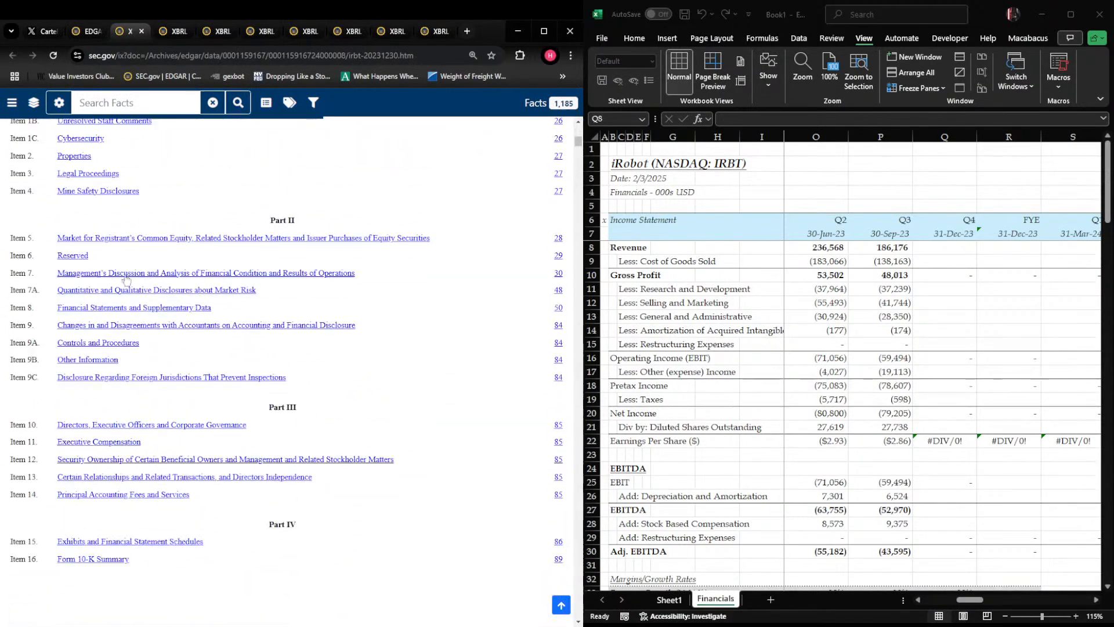
{"action": "left_click", "coordinate": [108, 311]}
{"action": "scroll", "coordinate": [154, 320], "scroll_direction": "down", "scroll_amount": 15}
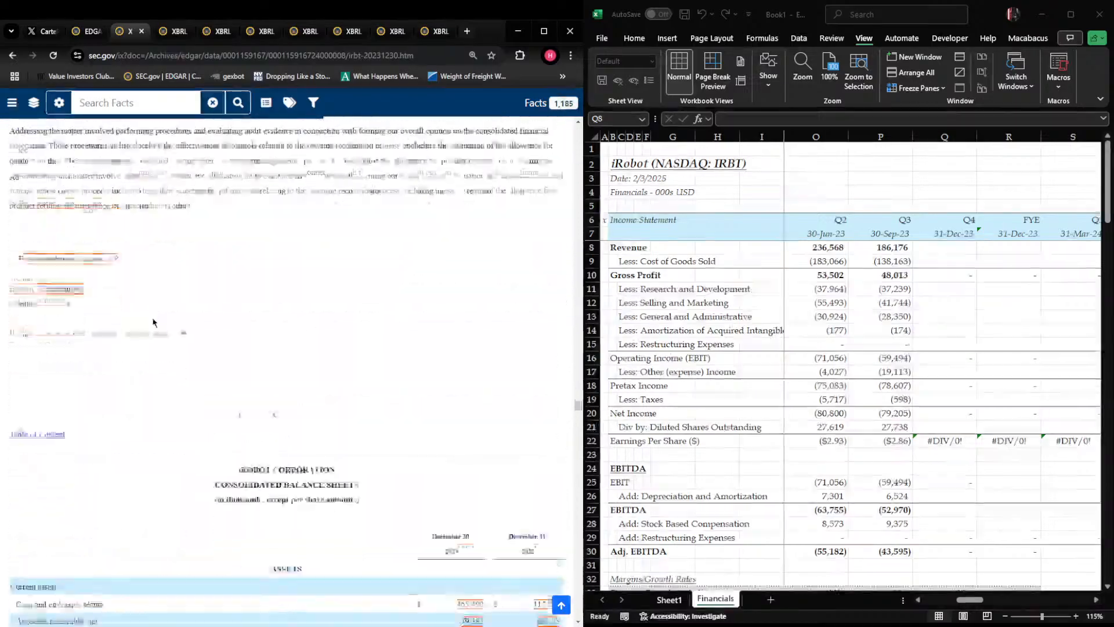
{"action": "scroll", "coordinate": [154, 321], "scroll_direction": "up", "scroll_amount": 4}
{"action": "key", "text": "alt+Tab"}
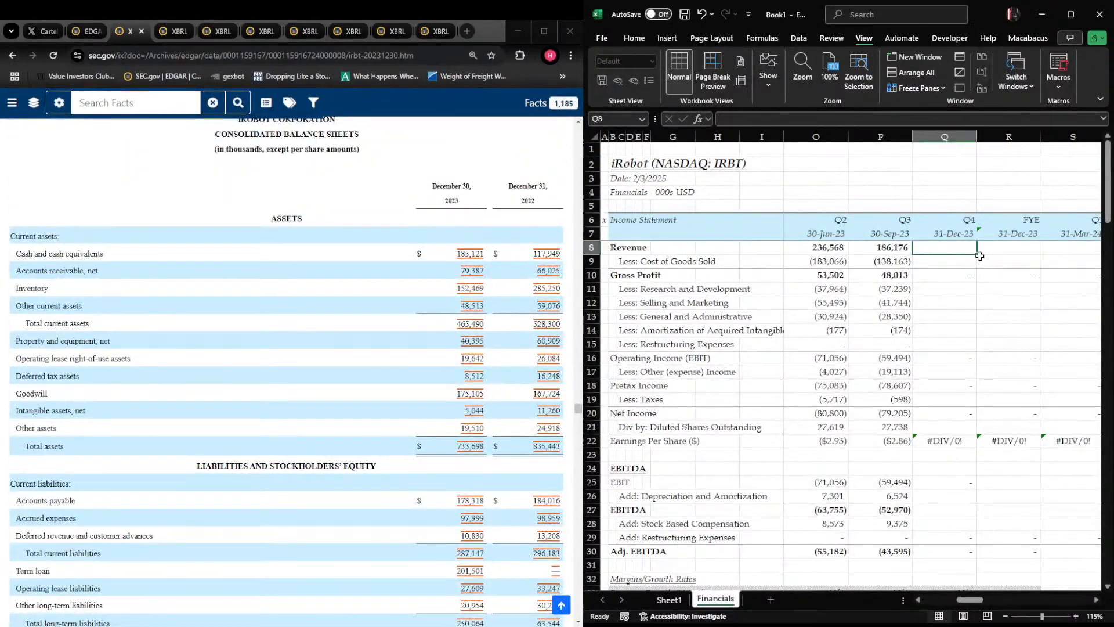
{"action": "scroll", "coordinate": [287, 371], "scroll_direction": "down", "scroll_amount": 15}
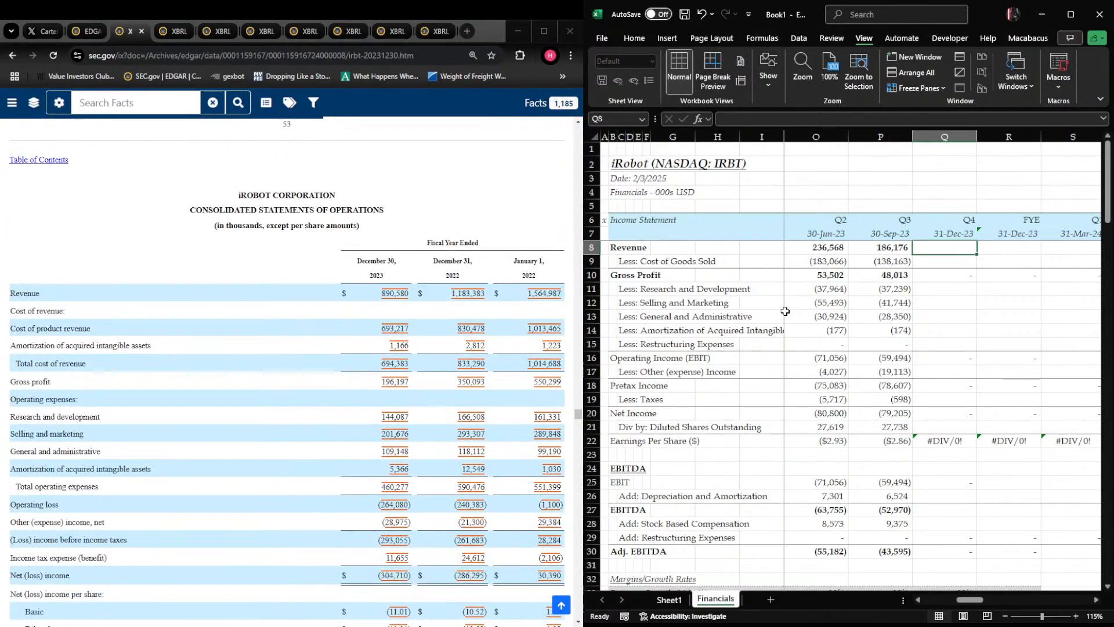
Enter Q4 2023 revenue in Q8 as full-year revenue less the first three quarters: +890580-SUM(N8:P8)
{"action": "type", "text": "+890"}
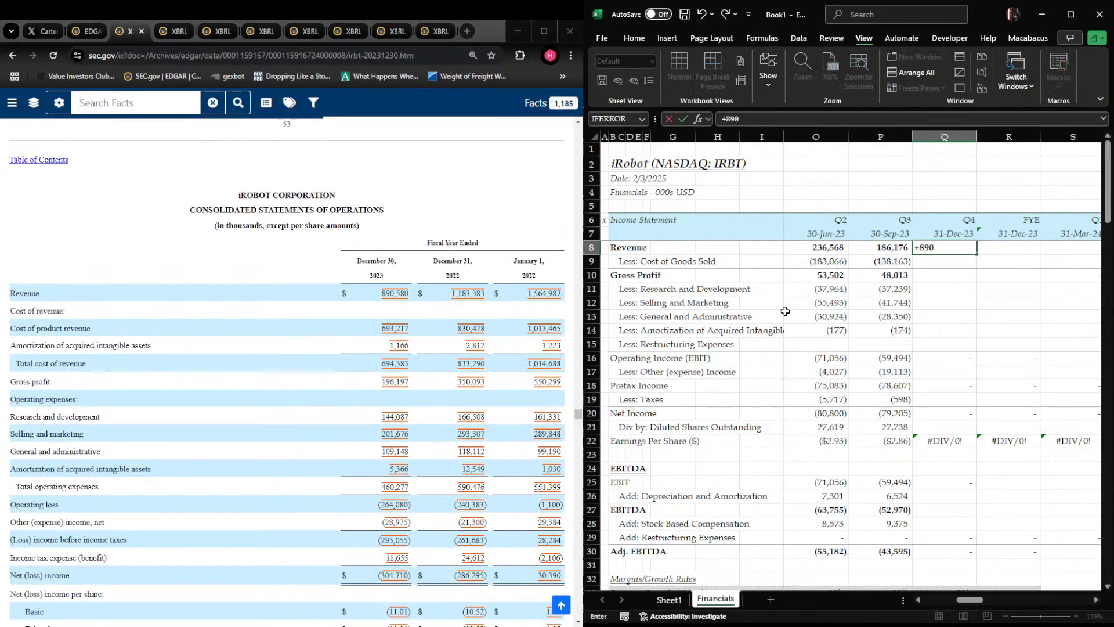
{"action": "type", "text": "580-sUM("}
{"action": "key", "text": "Left"}
{"action": "key", "text": "Left"}
{"action": "key", "text": "Left"}
{"action": "key", "text": "ctrl+shift+Right"}
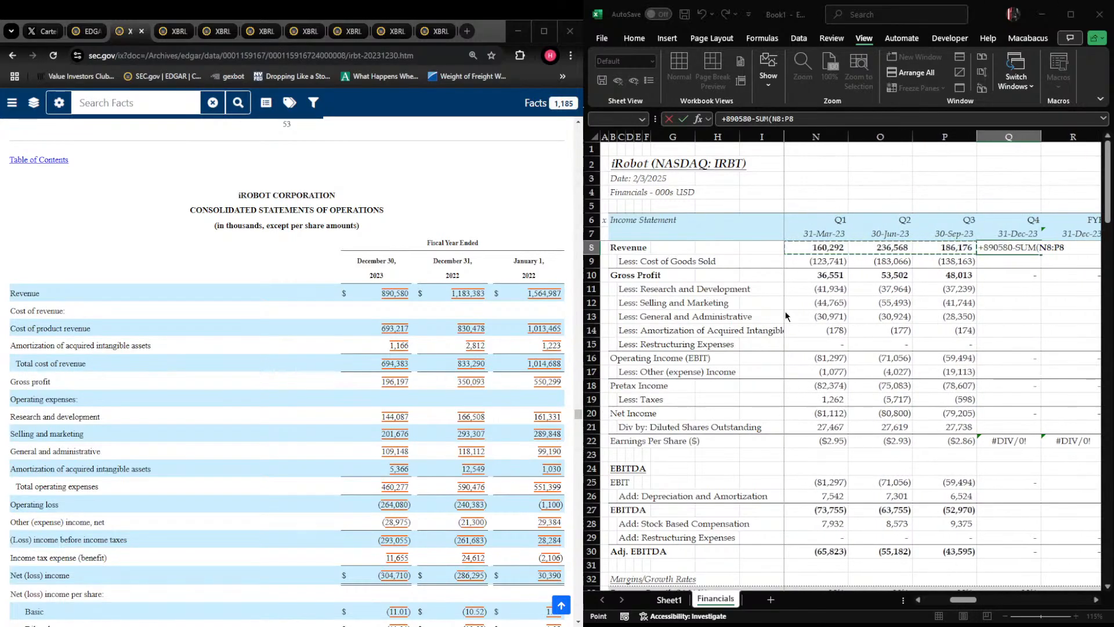
{"action": "key", "text": "Return"}
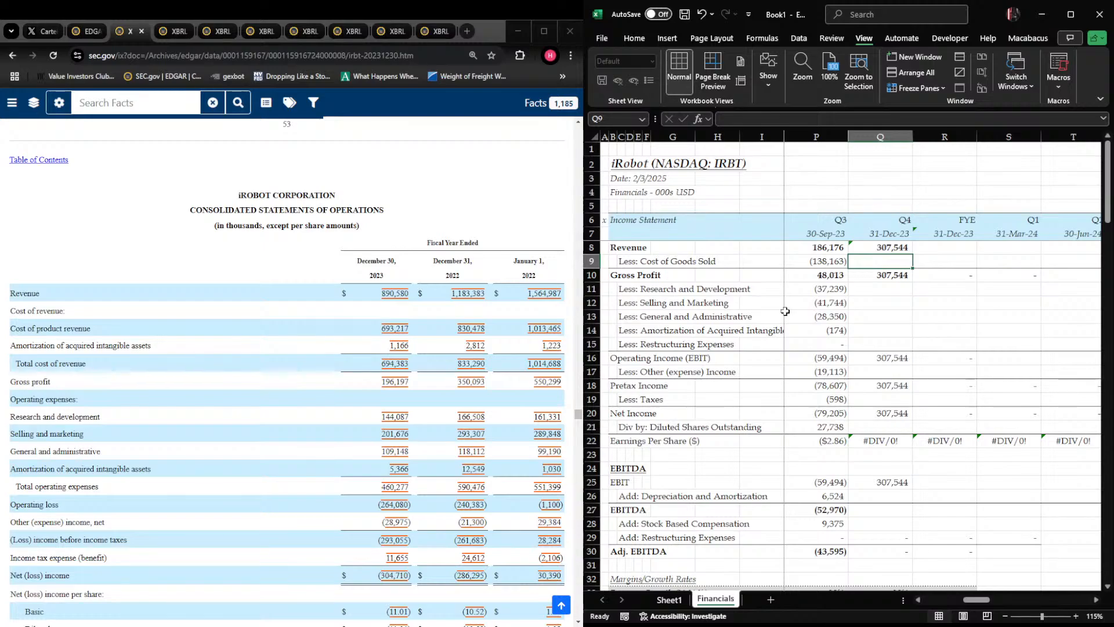
{"action": "type", "text": "-693217-1166"}
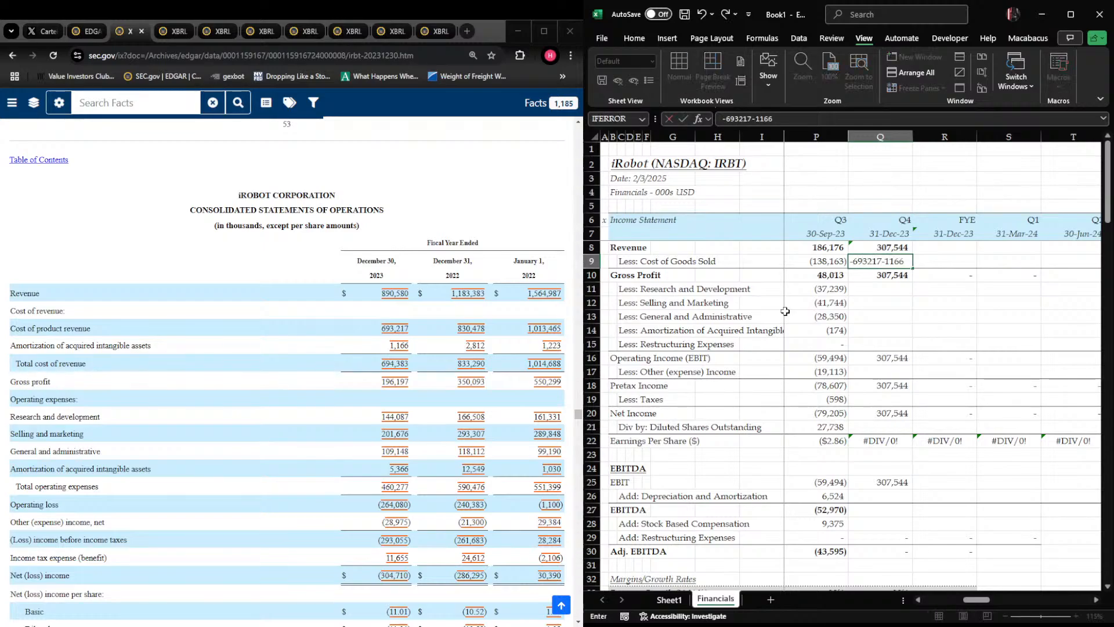
{"action": "type", "text": "-sum("}
{"action": "key", "text": "Left"}
{"action": "key", "text": "Left"}
{"action": "key", "text": "Left"}
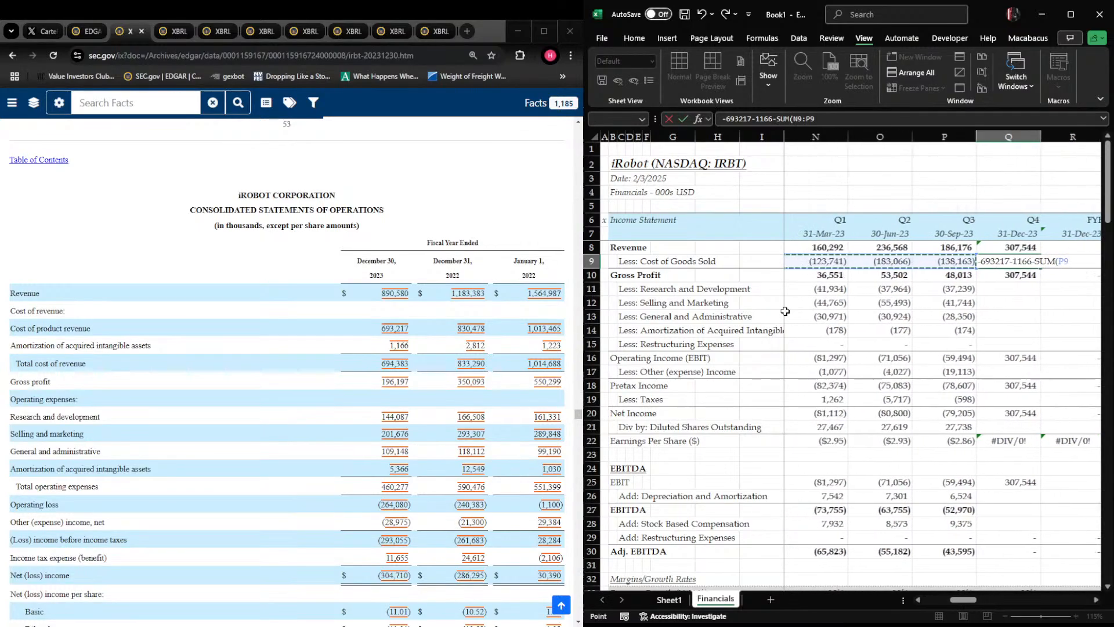
{"action": "key", "text": "ctrl+shift+Right"}
{"action": "key", "text": "Return"}
Enter Q4 2023 research and development in Q11 as -144087-SUM(N11:P11)
{"action": "key", "text": "Down"}
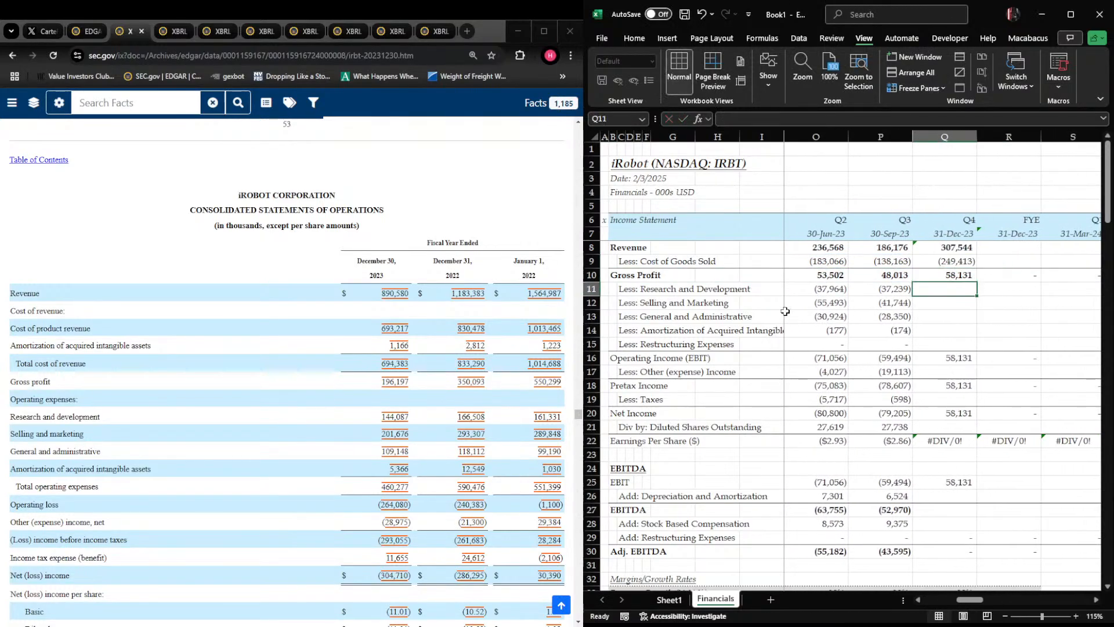
{"action": "type", "text": "-144087"}
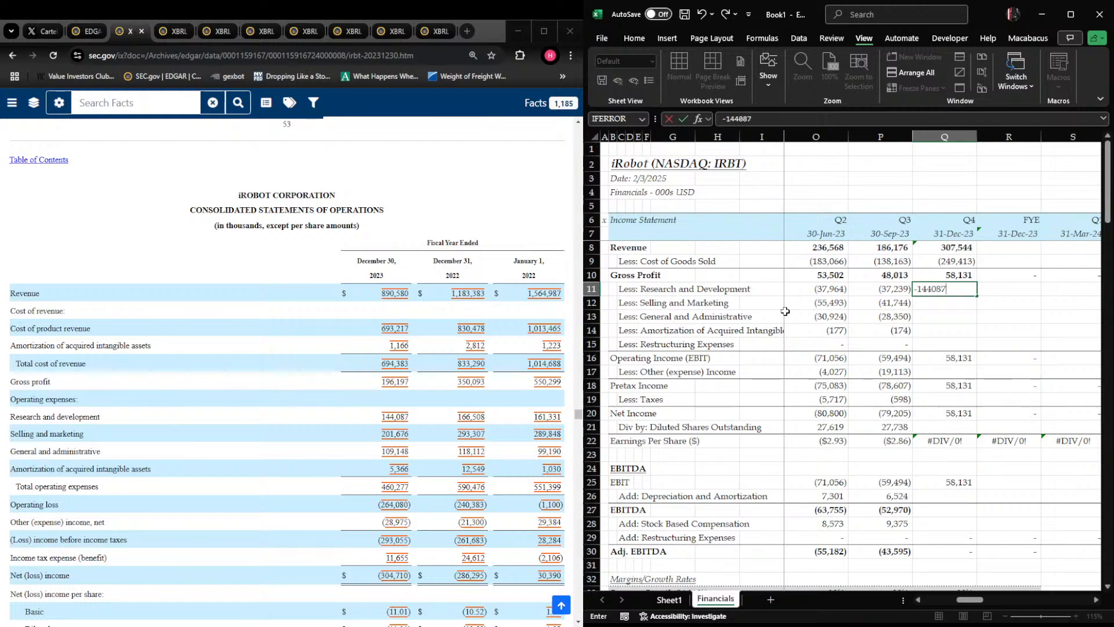
{"action": "type", "text": "-sum("}
{"action": "key", "text": "Left"}
{"action": "key", "text": "Left"}
{"action": "key", "text": "Left"}
{"action": "key", "text": "ctrl+shift+Right"}
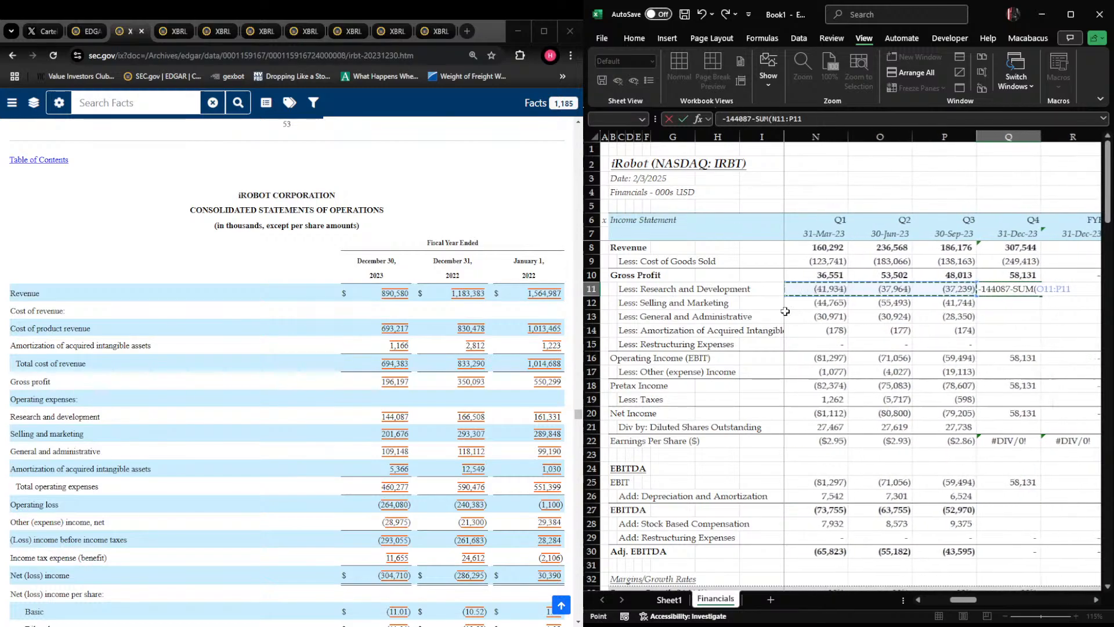
{"action": "key", "text": "Return"}
Enter Q4 2023 selling and marketing in Q12 as -201676-SUM(N12:P12)
{"action": "type", "text": "-201"}
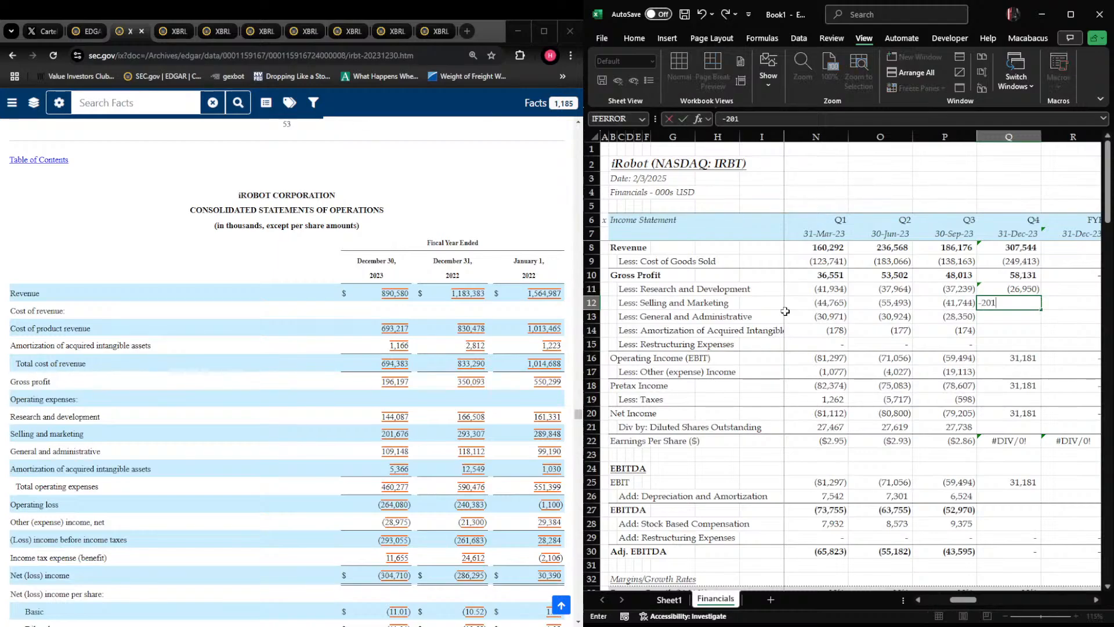
{"action": "type", "text": "676-SUM("}
{"action": "key", "text": "Left"}
{"action": "key", "text": "Left"}
{"action": "key", "text": "Left"}
{"action": "key", "text": "ctrl+shift+Right"}
{"action": "key", "text": "Return"}
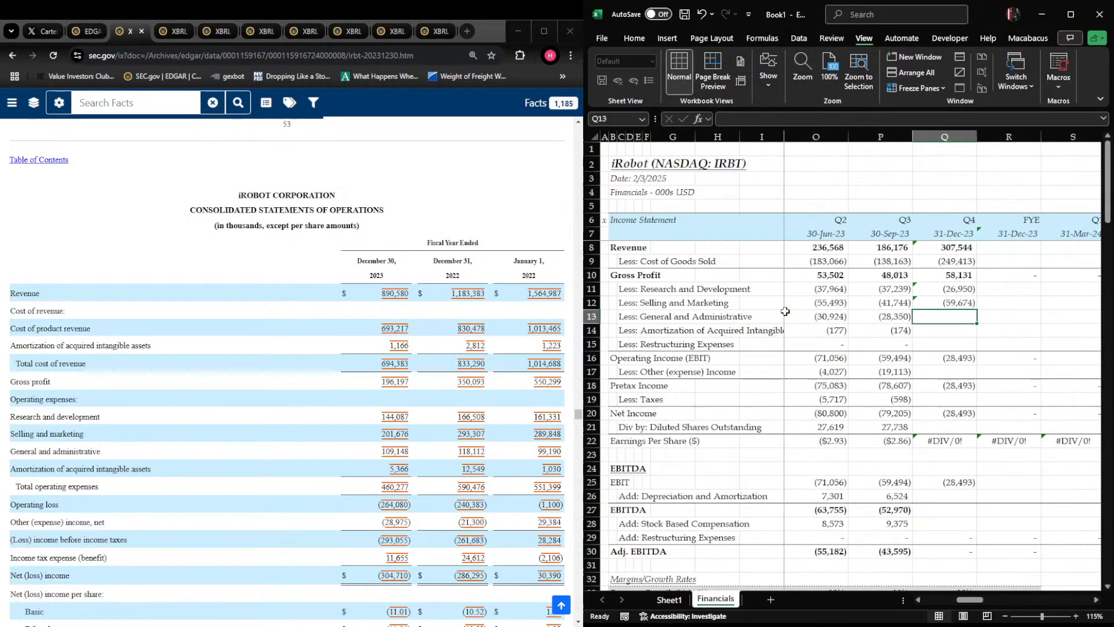
Enter Q4 2023 general and administrative expense in Q13 as -109148-SUM(N13:P13)
{"action": "type", "text": "-109148-"}
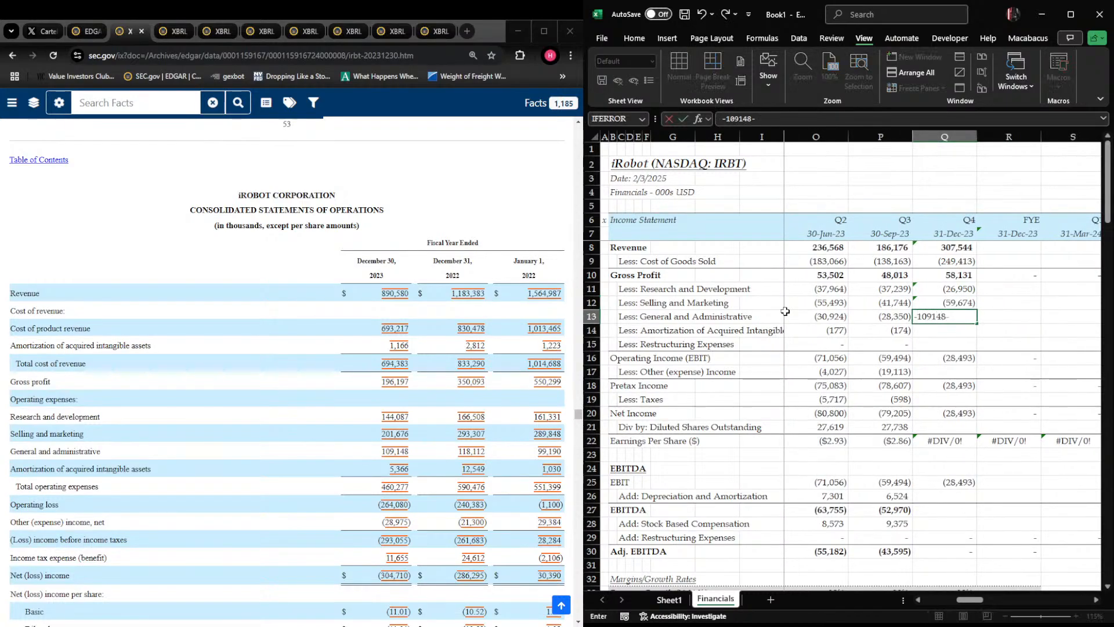
{"action": "type", "text": "SUM("}
{"action": "key", "text": "Left"}
{"action": "key", "text": "Left"}
{"action": "key", "text": "Left"}
{"action": "key", "text": "ctrl+shift+Right"}
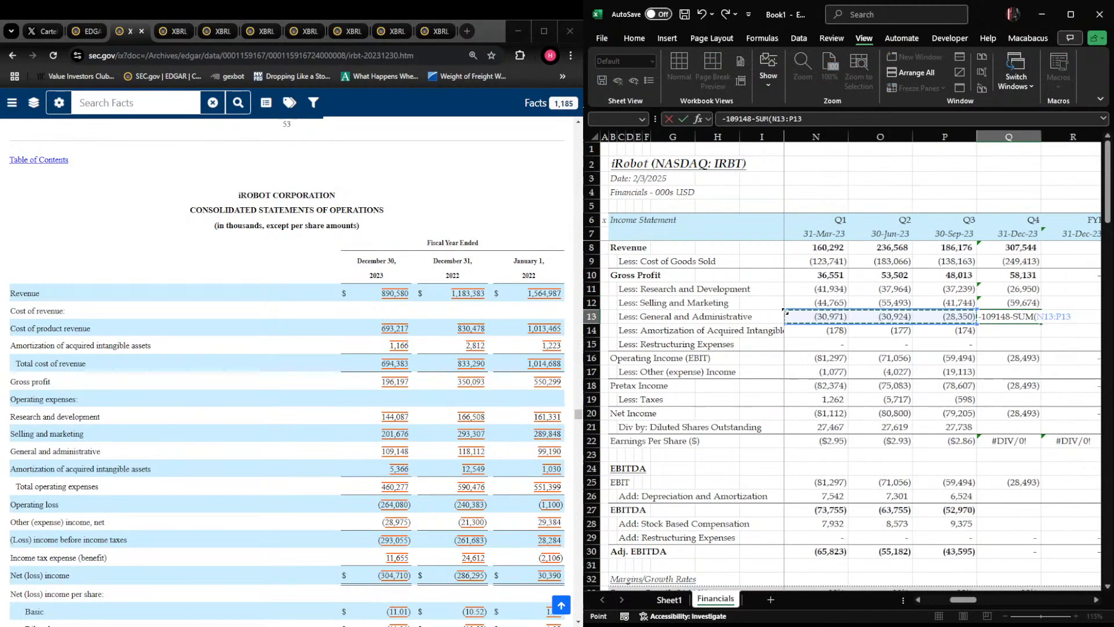
{"action": "key", "text": "Return"}
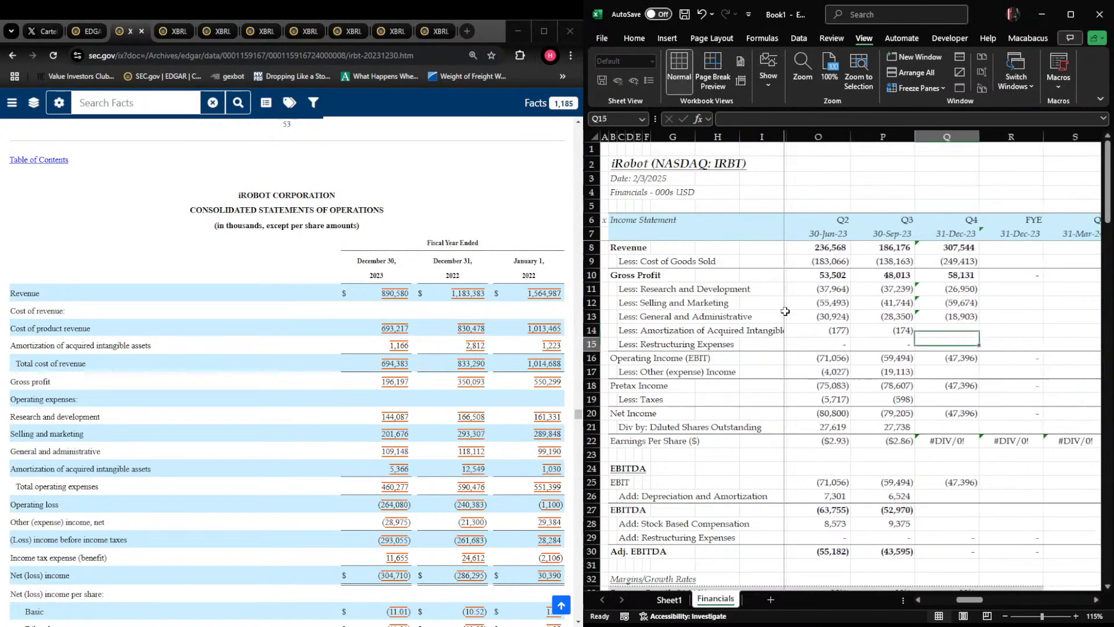
Enter Q4 2023 amortization of acquired intangibles in Q14 as -5366-SUM(N14:P14) and set restructuring expenses in Q15 to 0
{"action": "type", "text": "-5366-"}
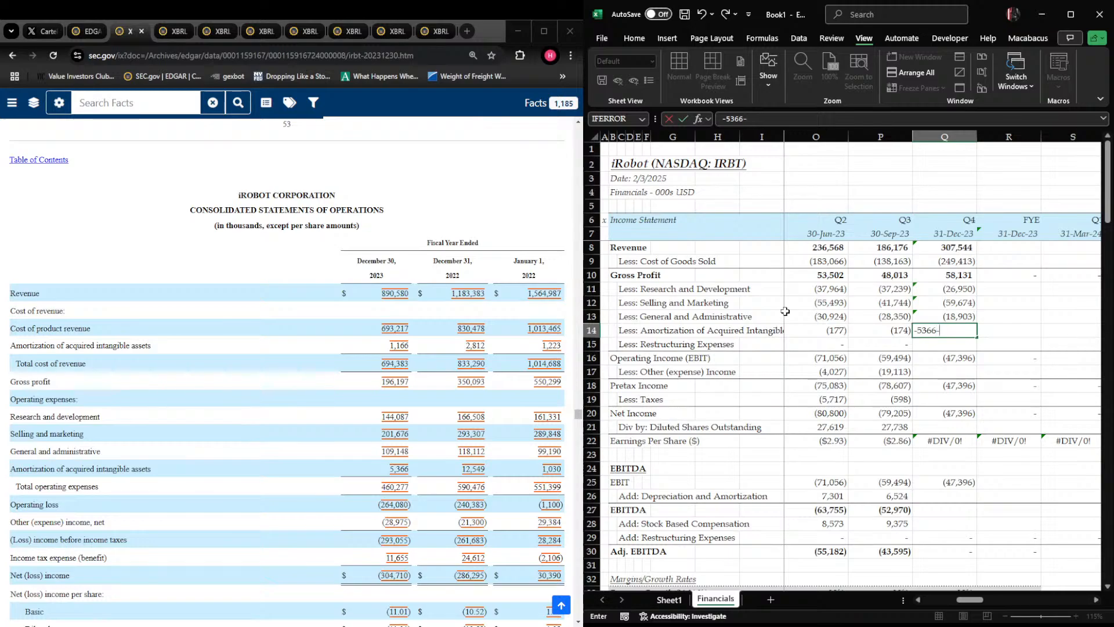
{"action": "type", "text": "SUM("}
{"action": "key", "text": "Left"}
{"action": "key", "text": "Left"}
{"action": "key", "text": "Left"}
{"action": "key", "text": "ctrl+shift+Right"}
{"action": "key", "text": "Return"}
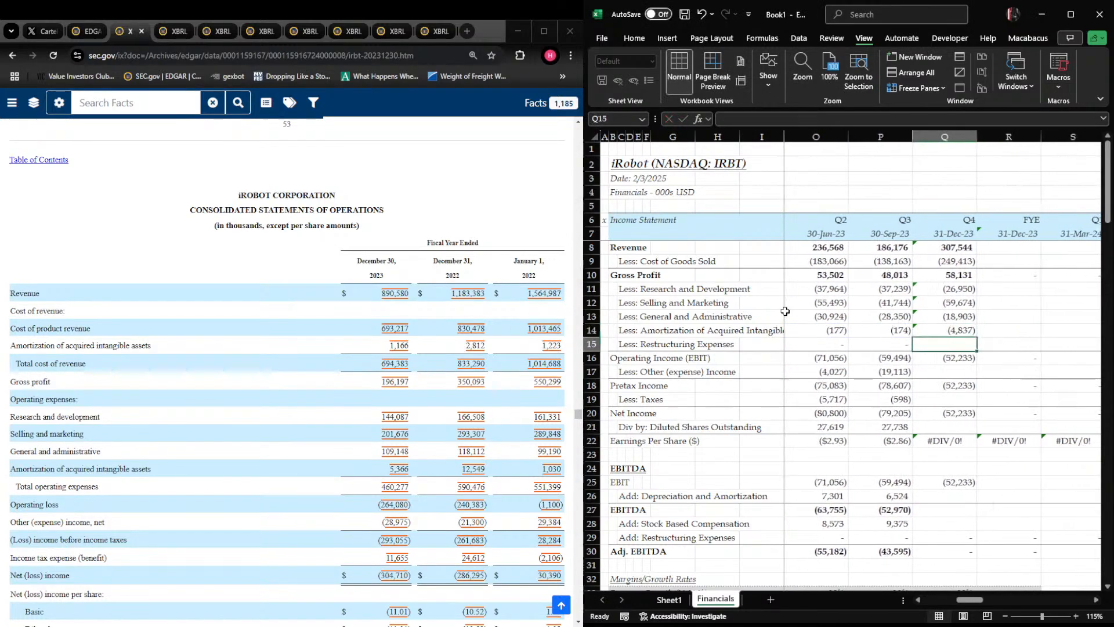
{"action": "type", "text": "0"}
{"action": "key", "text": "Return"}
Enter Q4 2023 other (expense) income in Q17 as the full-year figure less the first three quarters: -28975-SUM(N17:P17)
{"action": "key", "text": "shift+space"}
{"action": "key", "text": "Down"}
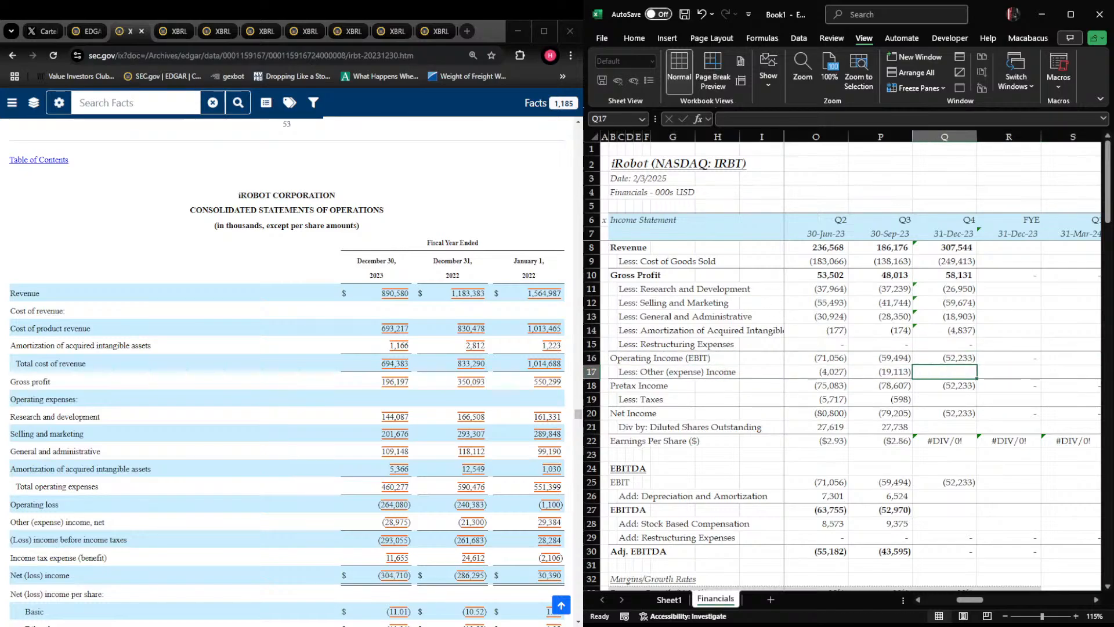
{"action": "scroll", "coordinate": [286, 348], "scroll_direction": "down", "scroll_amount": 3}
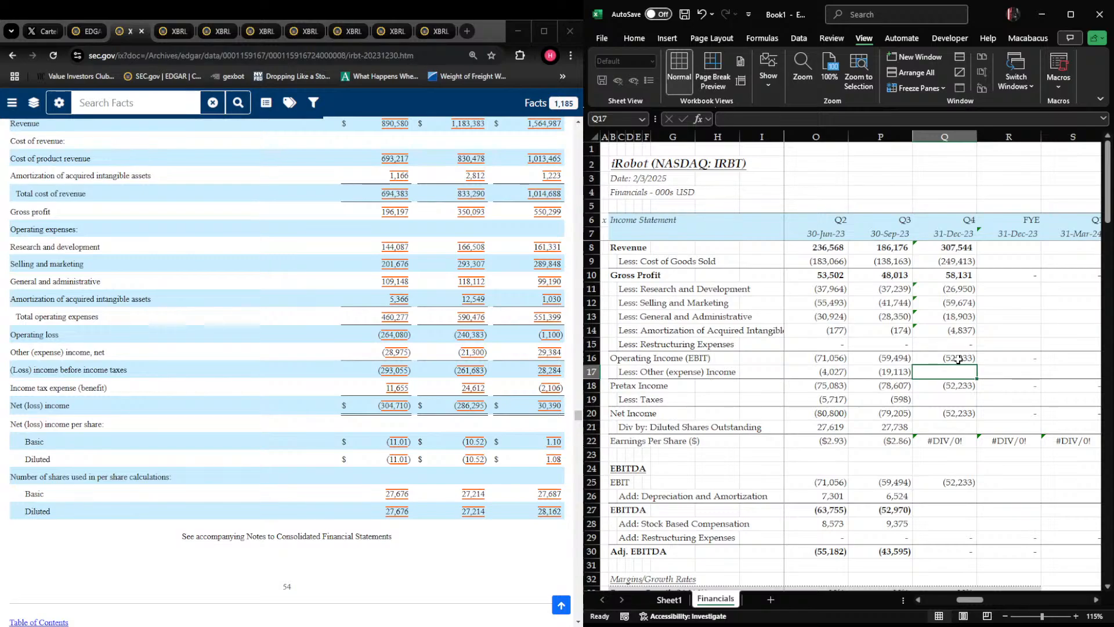
{"action": "type", "text": "-28"}
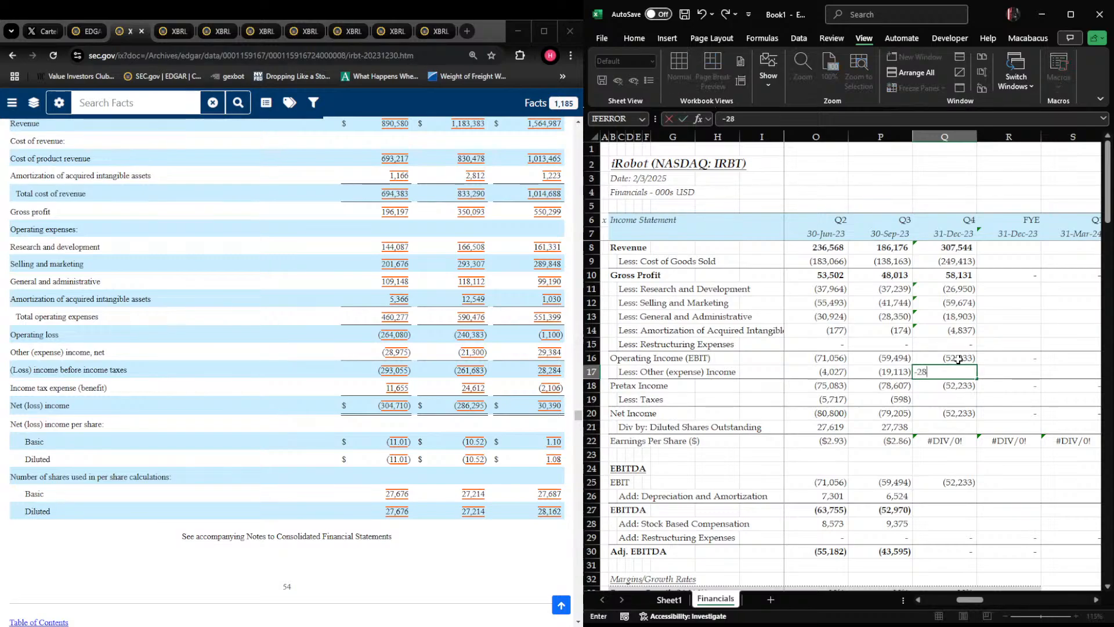
{"action": "type", "text": "975-SUM("}
{"action": "key", "text": "Left"}
{"action": "key", "text": "shift+Left"}
{"action": "key", "text": "shift+Left"}
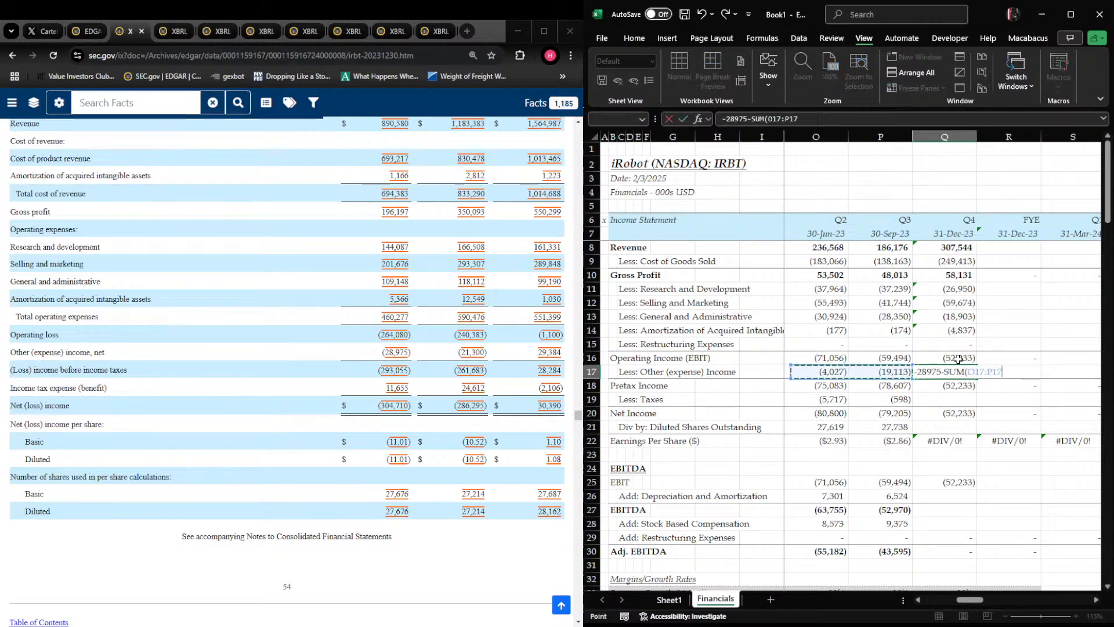
{"action": "key", "text": "Return"}
Enter Q4 2023 taxes in Q19 as -11655-SUM(N19:P19)
{"action": "key", "text": "Down"}
{"action": "type", "text": "-"}
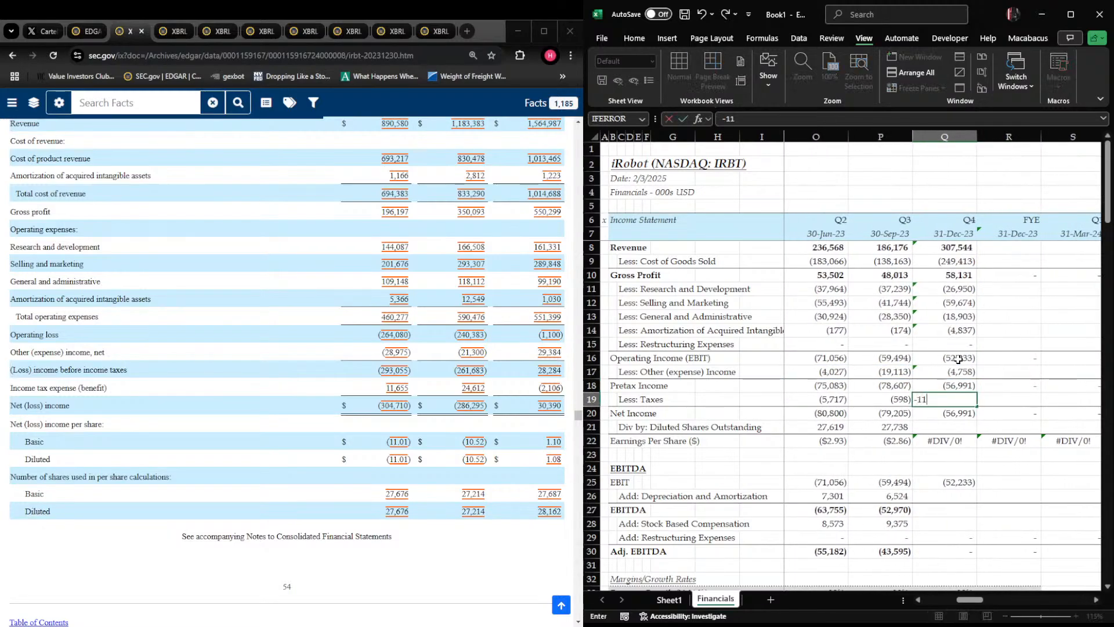
{"action": "type", "text": "11655-sum("}
{"action": "key", "text": "Left"}
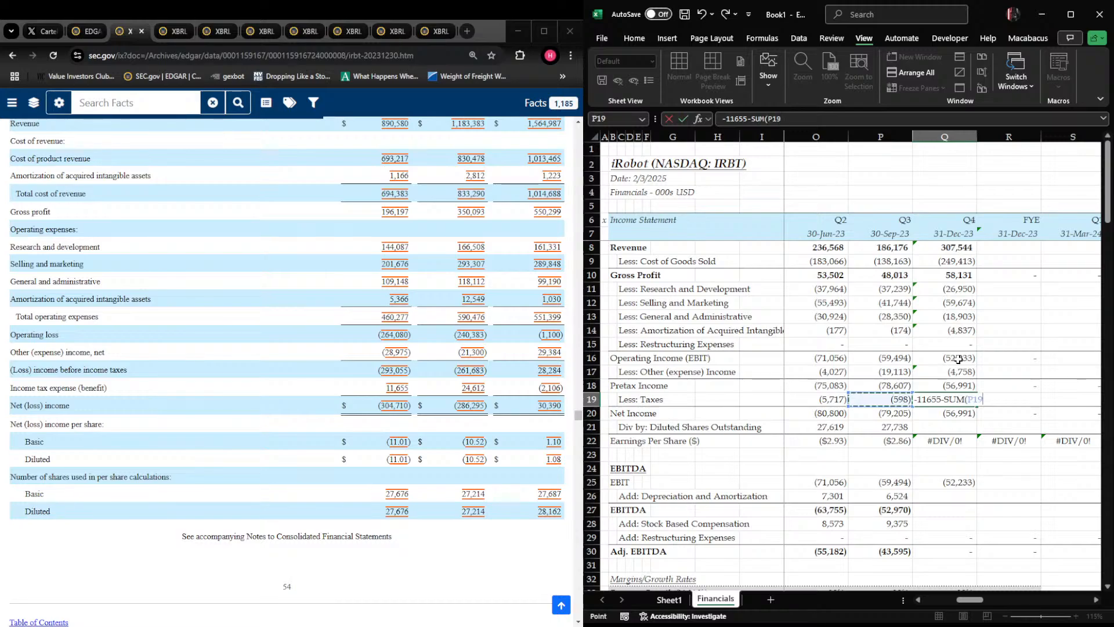
{"action": "key", "text": "shift+Left"}
{"action": "key", "text": "shift+Left"}
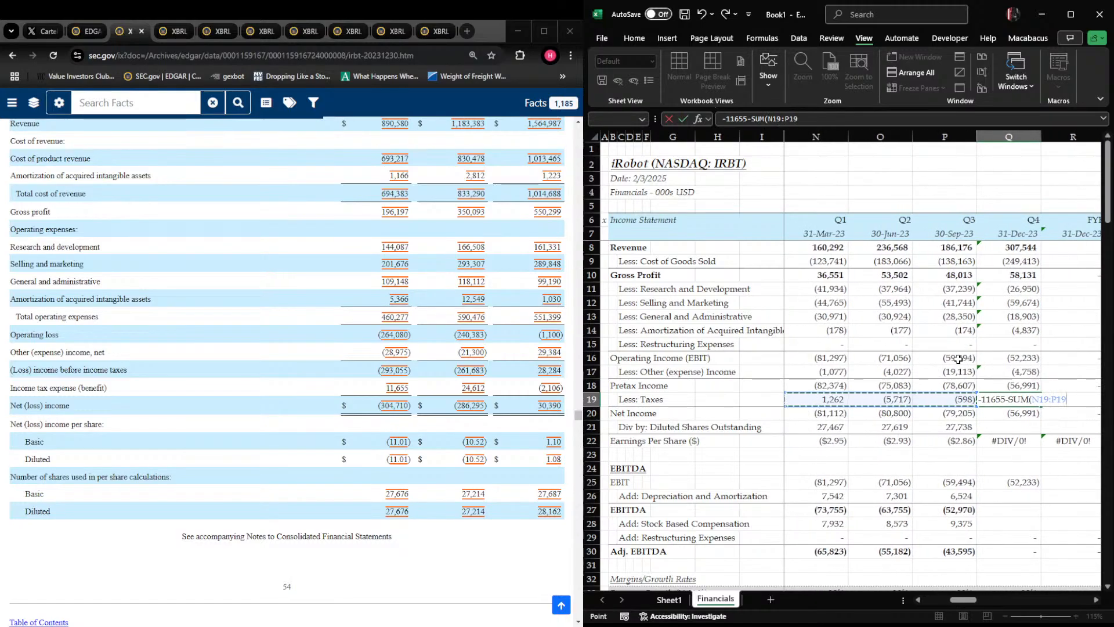
{"action": "key", "text": "Return"}
Enter 27,676 as the Q4 2023 diluted shares outstanding in Q21
{"action": "key", "text": "Return"}
{"action": "type", "text": "27,676"}
{"action": "key", "text": "Return"}
Select the Q4 2023 depreciation and amortization cell, Q26, and find the consolidated statements of cash flows in the 10-K
{"action": "key", "text": "Down"}
{"action": "key", "text": "Down"}
{"action": "key", "text": "Down"}
{"action": "key", "text": "Down"}
{"action": "key", "text": "Left"}
{"action": "key", "text": "Right"}
{"action": "left_click", "coordinate": [428, 433]}
{"action": "scroll", "coordinate": [428, 433], "scroll_direction": "down", "scroll_amount": 20}
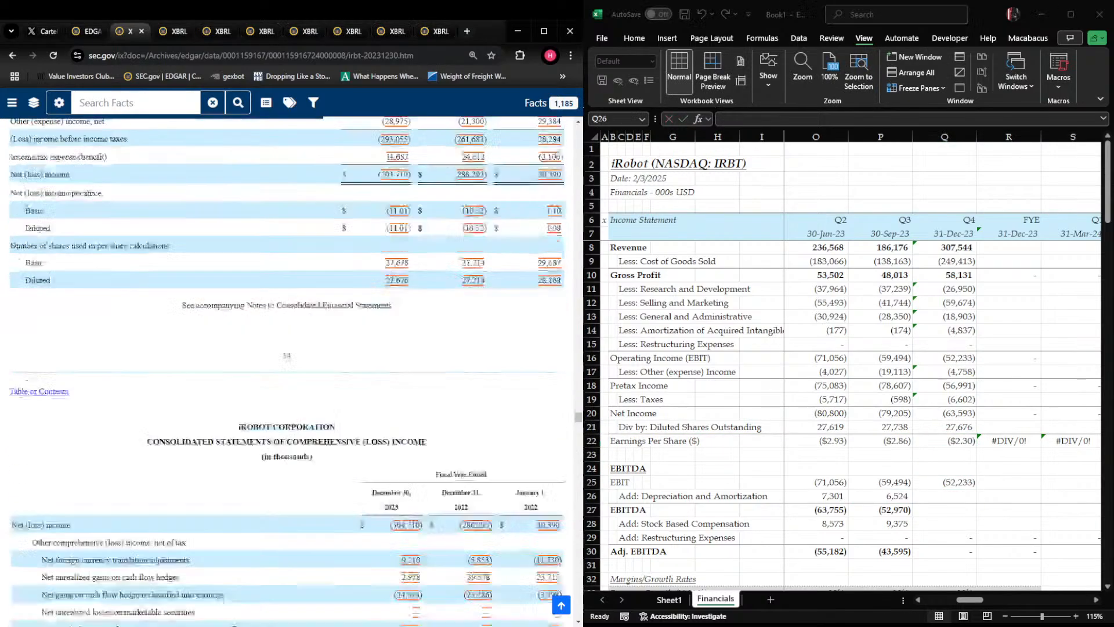
{"action": "scroll", "coordinate": [428, 433], "scroll_direction": "down", "scroll_amount": 10}
{"action": "scroll", "coordinate": [428, 433], "scroll_direction": "up", "scroll_amount": 5}
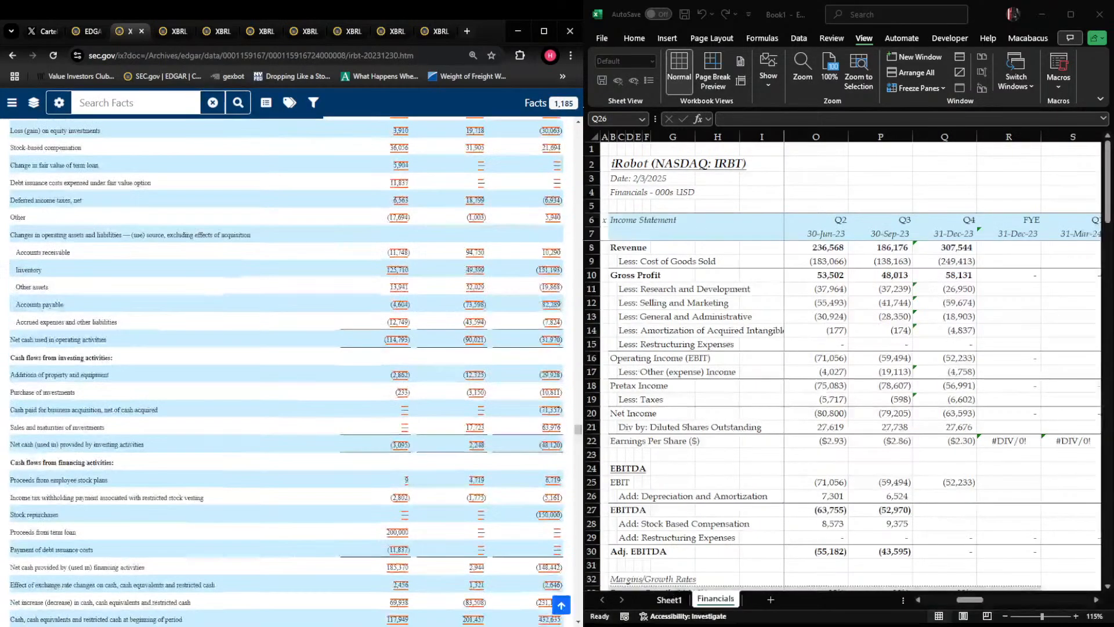
{"action": "key", "text": "Page_Up"}
{"action": "key", "text": "Down"}
{"action": "key", "text": "Down"}
{"action": "key", "text": "Down"}
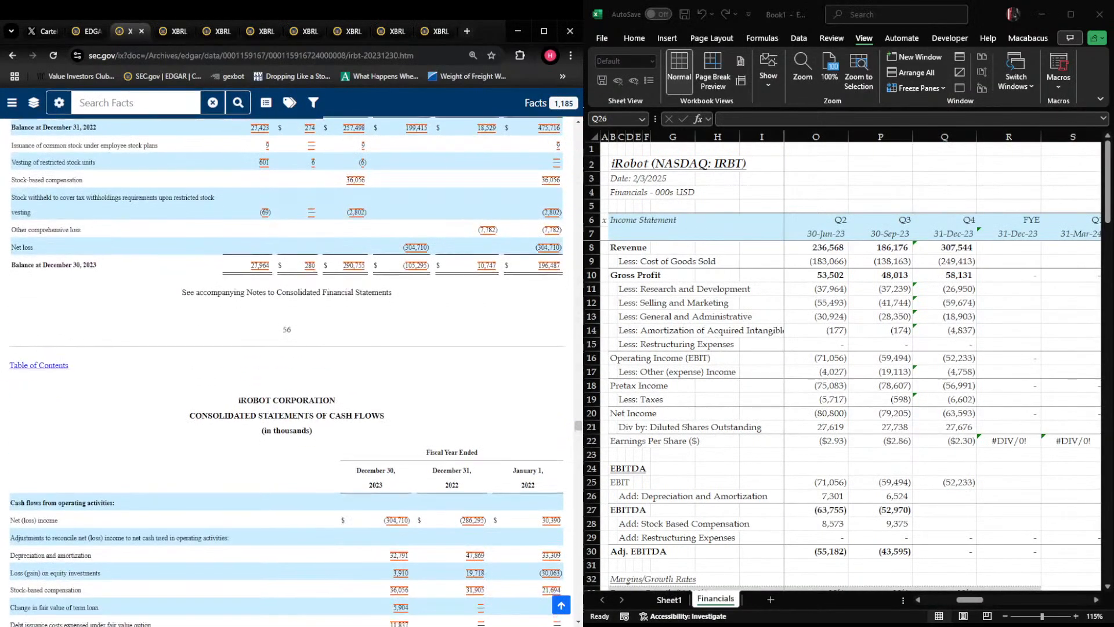
Enter Q4 2023 depreciation and amortization in Q26 as full-year less the first three quarters: +32791-SUM(N26:P26)
{"action": "key", "text": "alt+Tab"}
{"action": "type", "text": "-"}
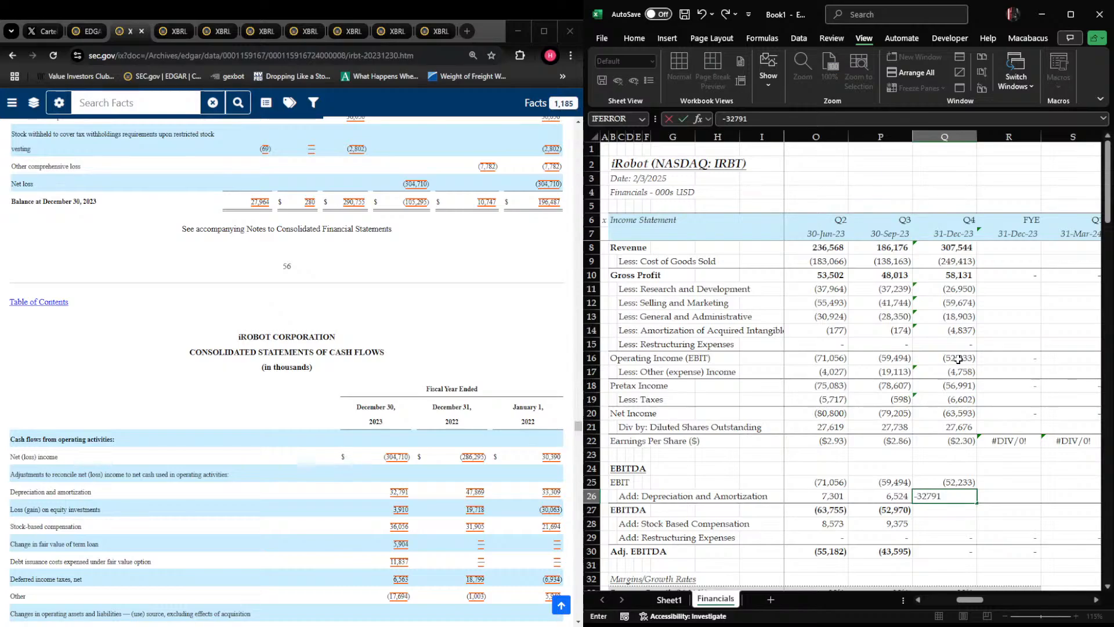
{"action": "type", "text": "32791-s"}
{"action": "key", "text": "BackSpace"}
{"action": "key", "text": "BackSpace"}
{"action": "key", "text": "BackSpace"}
{"action": "key", "text": "BackSpace"}
{"action": "key", "text": "BackSpace"}
{"action": "key", "text": "BackSpace"}
{"action": "key", "text": "BackSpace"}
{"action": "key", "text": "BackSpace"}
{"action": "type", "text": "+32791-sum("}
{"action": "key", "text": "Left"}
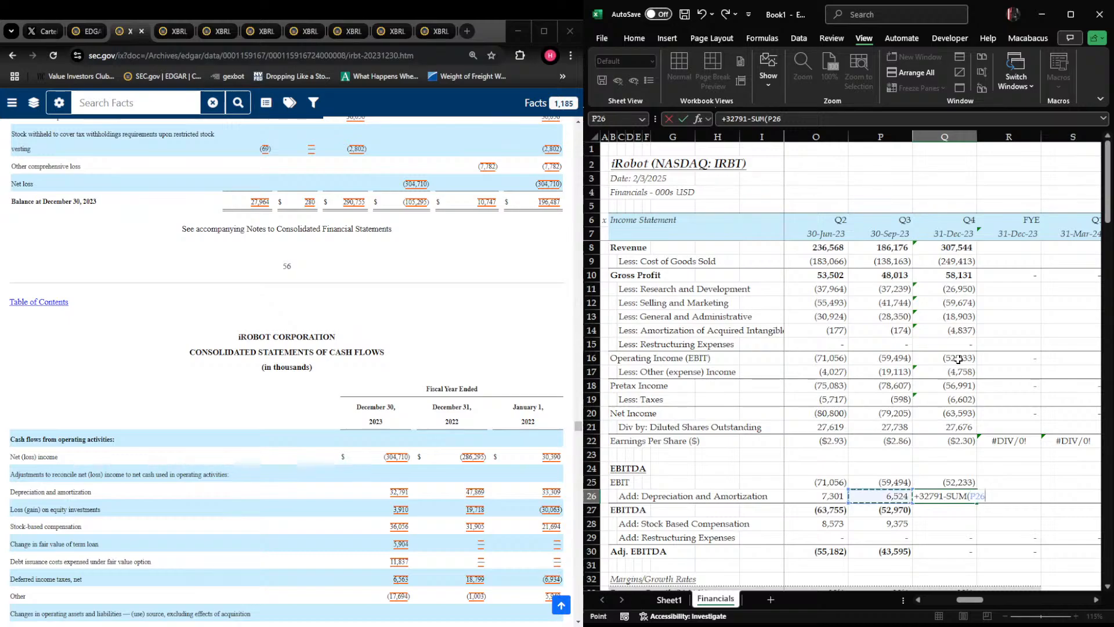
{"action": "key", "text": "shift+Left"}
{"action": "key", "text": "shift+Left"}
{"action": "key", "text": "Return"}
Fill the Q3 2023 EBITDA formula across into the Q4 2023 cell, Q27
{"action": "key", "text": "Up"}
{"action": "key", "text": "Right"}
{"action": "key", "text": "Left"}
{"action": "key", "text": "Down"}
{"action": "key", "text": "shift+Left"}
{"action": "key", "text": "ctrl+r"}
Begin the Q4 2023 stock-based compensation formula in Q28
{"action": "key", "text": "shift+Right"}
{"action": "key", "text": "shift+Right"}
{"action": "key", "text": "shift+Right"}
{"action": "key", "text": "shift+Right"}
{"action": "key", "text": "shift+Right"}
{"action": "key", "text": "Left"}
{"action": "key", "text": "Down"}
{"action": "key", "text": "Right"}
{"action": "key", "text": "Down"}
{"action": "key", "text": "Up"}
{"action": "key", "text": "shift+space"}
{"action": "key", "text": "Right"}
{"action": "key", "text": "Left"}
{"action": "type", "text": "+"}
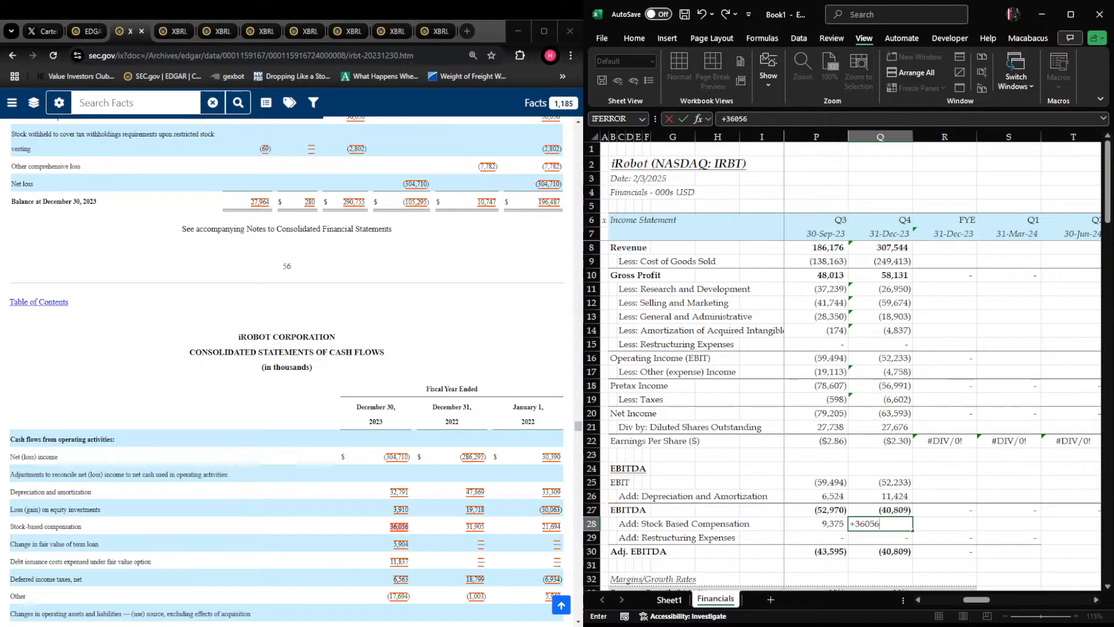
Enter Q4 2023 stock-based compensation in Q28 as full-year less the first three quarters: +36056-SUM(N28:P28)
{"action": "type", "text": "36056-SUM("}
{"action": "key", "text": "Left"}
{"action": "key", "text": "shift+Left"}
{"action": "key", "text": "shift+Left"}
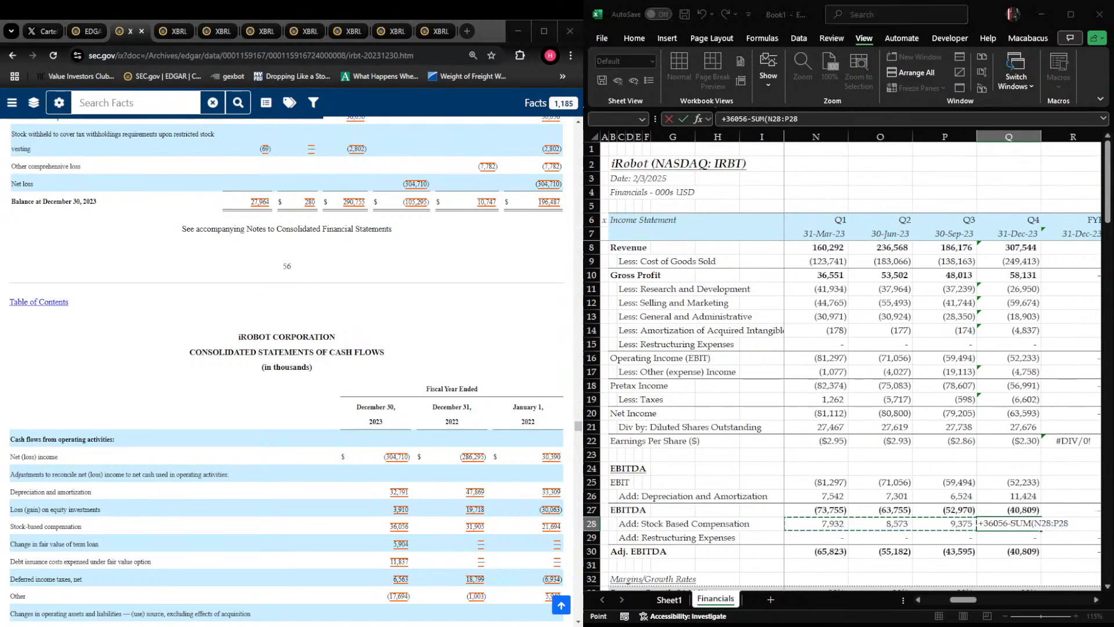
{"action": "key", "text": "Return"}
{"action": "key", "text": "Up"}
{"action": "key", "text": "Right"}
{"action": "key", "text": "Left"}
Fill the FYE 2023 margin and growth rate cells, R33:R36, across the next three columns
{"action": "key", "text": "shift+space"}
{"action": "key", "text": "Down"}
{"action": "key", "text": "Down"}
{"action": "key", "text": "Down"}
{"action": "key", "text": "Up"}
{"action": "key", "text": "F2"}
{"action": "key", "text": "Escape"}
{"action": "key", "text": "Right"}
{"action": "key", "text": "Right"}
{"action": "key", "text": "Right"}
{"action": "key", "text": "Left"}
{"action": "key", "text": "Left"}
{"action": "key", "text": "Left"}
{"action": "key", "text": "Down"}
{"action": "key", "text": "Down"}
{"action": "key", "text": "Down"}
{"action": "key", "text": "Down"}
{"action": "key", "text": "Down"}
{"action": "key", "text": "Down"}
{"action": "key", "text": "Right"}
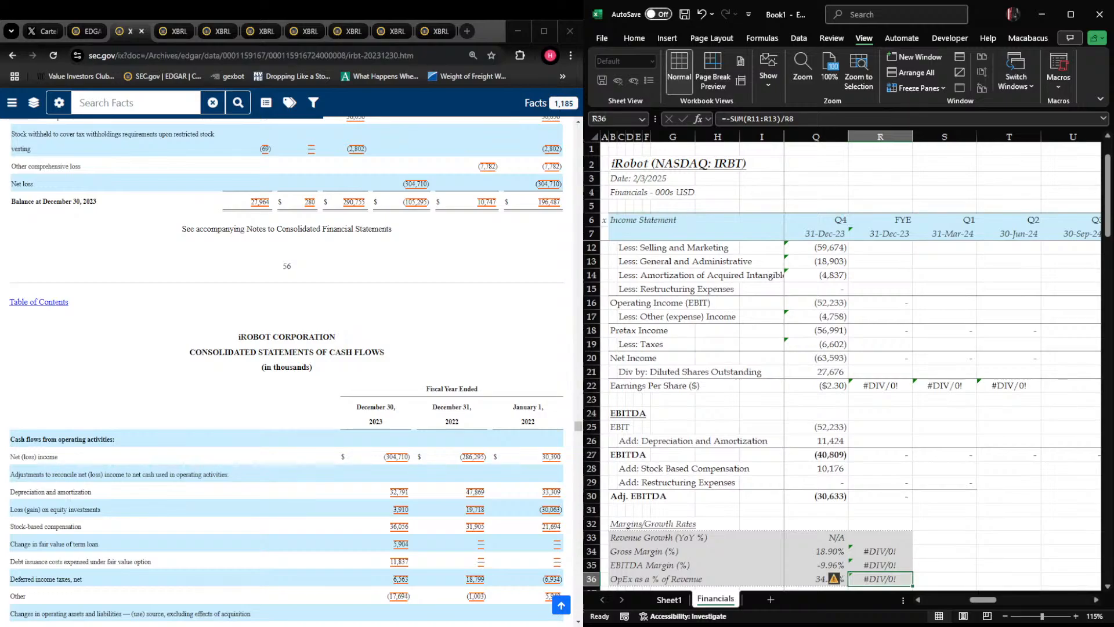
{"action": "key", "text": "shift+Up"}
{"action": "key", "text": "shift+Up"}
{"action": "key", "text": "shift+Up"}
{"action": "key", "text": "shift+Right"}
{"action": "key", "text": "shift+Right"}
{"action": "key", "text": "shift+Right"}
{"action": "key", "text": "shift+Right"}
{"action": "key", "text": "ctrl+r"}
{"action": "key", "text": "Right"}
{"action": "key", "text": "Left"}
{"action": "key", "text": "Left"}
{"action": "key", "text": "Left"}
{"action": "key", "text": "Right"}
{"action": "key", "text": "Right"}
{"action": "key", "text": "Up"}
{"action": "key", "text": "Up"}
{"action": "key", "text": "Up"}
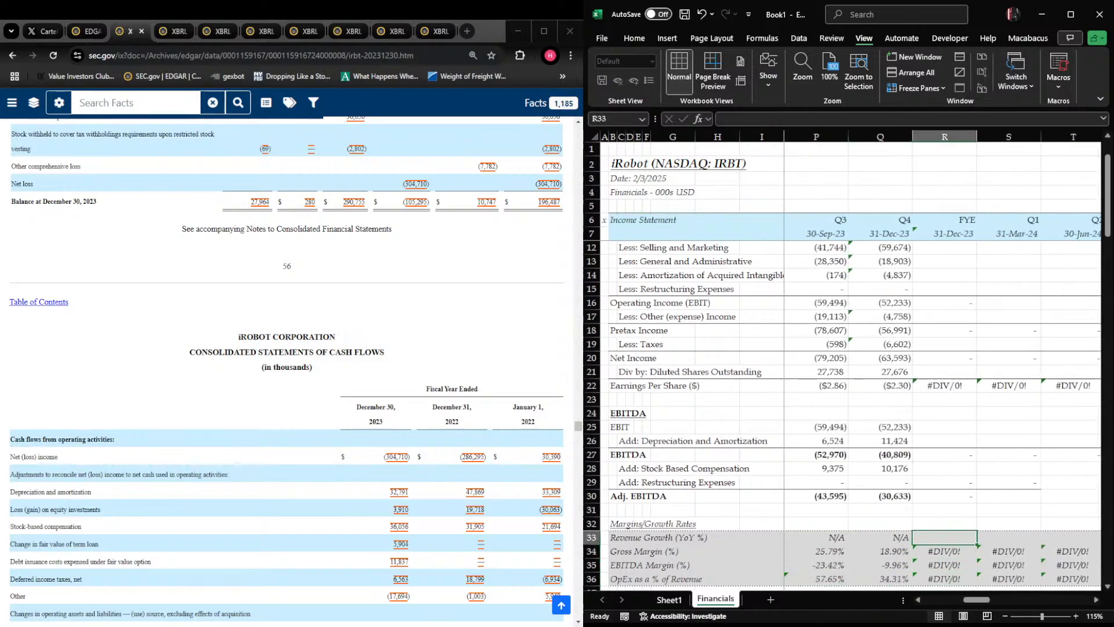
Enter FYE 2023 revenue in R8 as +SUM(N8:Q8), with the 10-K's consolidated statements of operations in view
{"action": "key", "text": "Left"}
{"action": "key", "text": "ctrl+Up"}
{"action": "key", "text": "ctrl+Up"}
{"action": "key", "text": "ctrl+Up"}
{"action": "key", "text": "ctrl+Up"}
{"action": "key", "text": "ctrl+Up"}
{"action": "key", "text": "Down"}
{"action": "key", "text": "Down"}
{"action": "key", "text": "Down"}
{"action": "key", "text": "Down"}
{"action": "key", "text": "Down"}
{"action": "key", "text": "Down"}
{"action": "key", "text": "Right"}
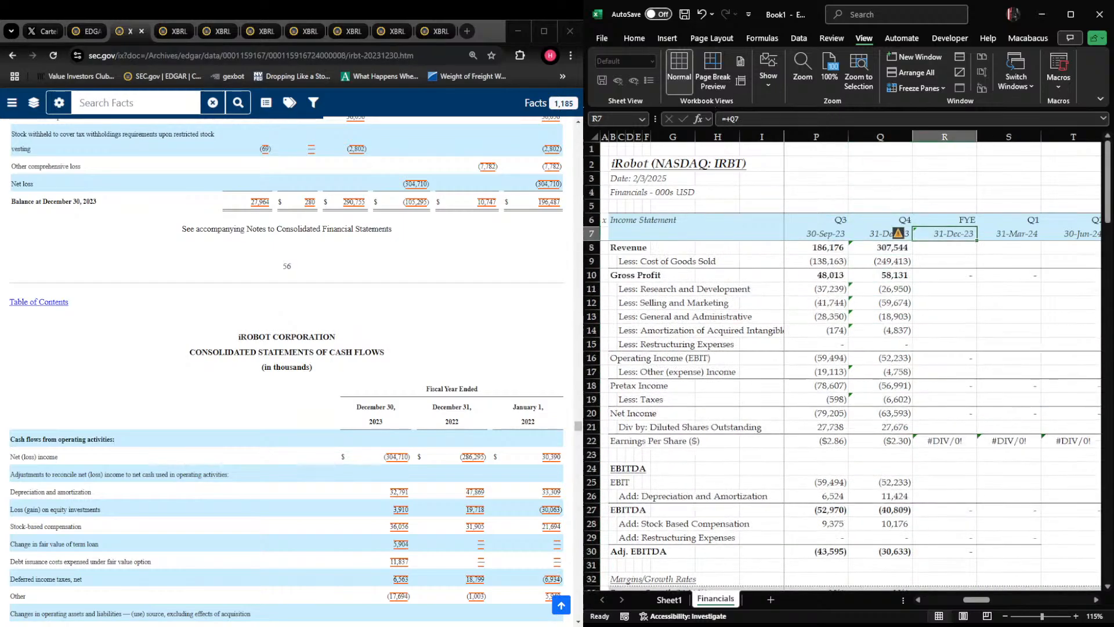
{"action": "key", "text": "Down"}
{"action": "type", "text": "+"}
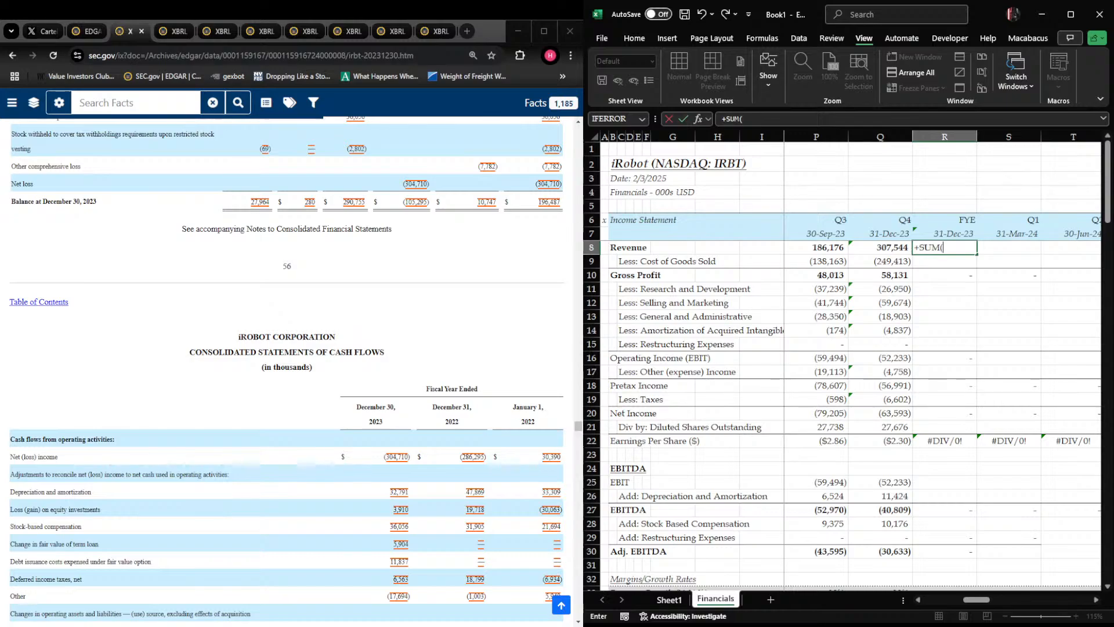
{"action": "scroll", "coordinate": [287, 371], "scroll_direction": "up", "scroll_amount": 15}
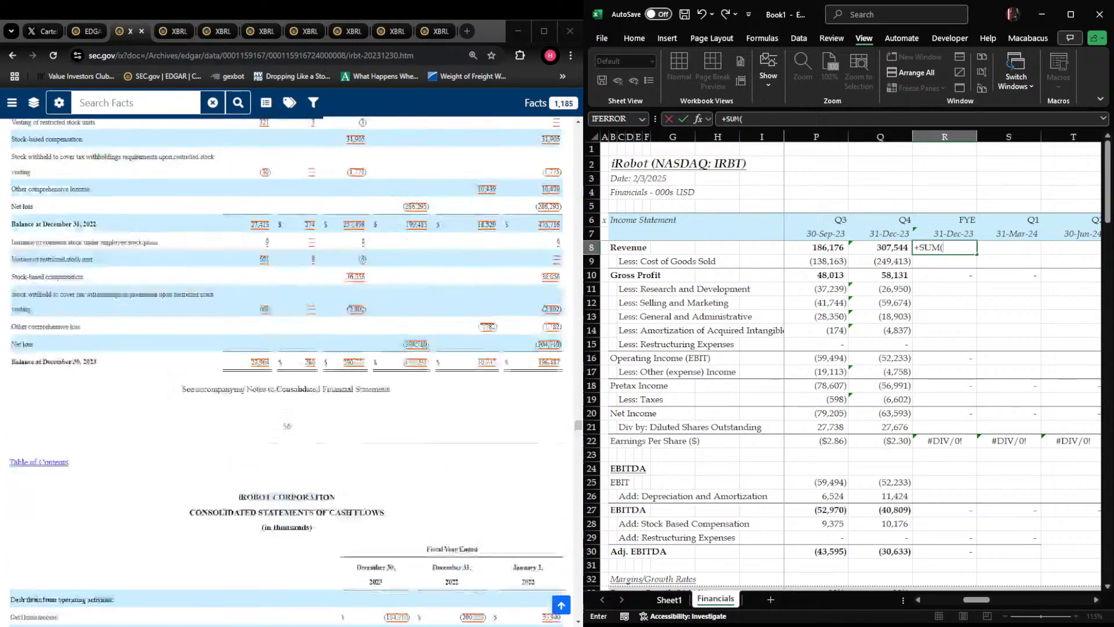
{"action": "scroll", "coordinate": [286, 372], "scroll_direction": "up", "scroll_amount": 3}
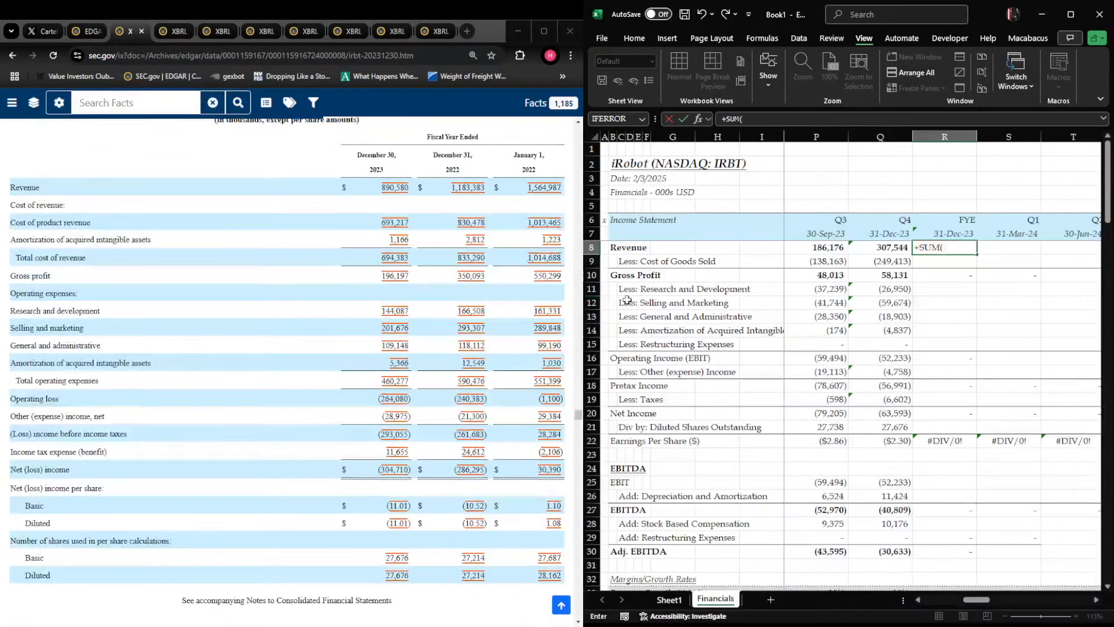
{"action": "key", "text": "Left"}
{"action": "key", "text": "shift+Left"}
{"action": "key", "text": "shift+Left"}
{"action": "key", "text": "shift+Left"}
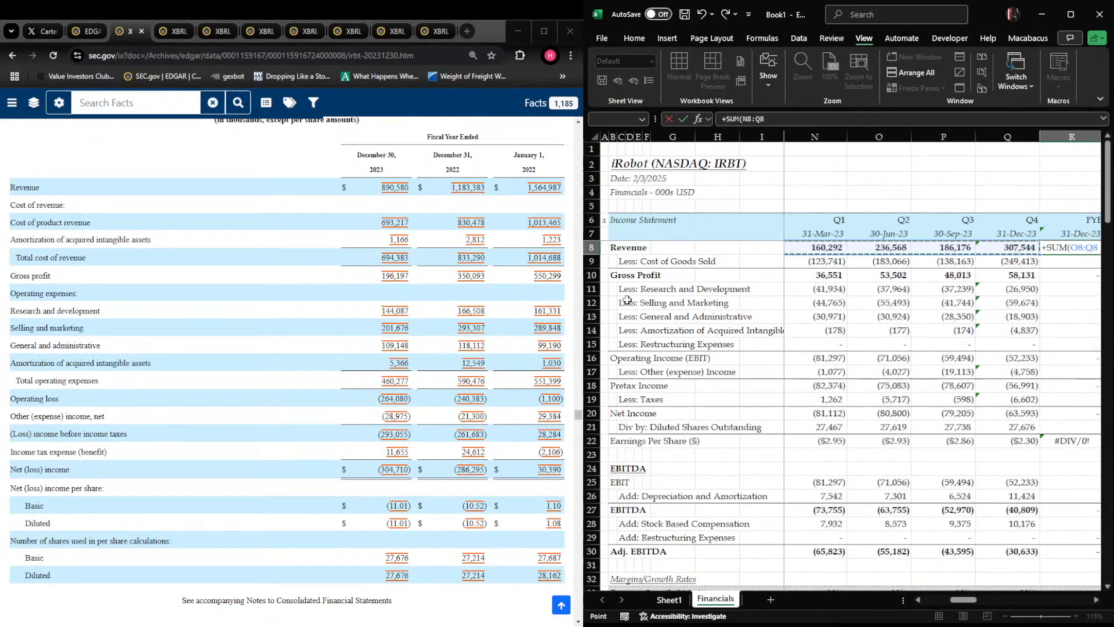
{"action": "key", "text": "ctrl+Return"}
Fill the four-quarter revenue sum down to cost of goods sold in R9 and copy it to the operating expense rows, R11:R15
{"action": "key", "text": "shift+Down"}
{"action": "key", "text": "ctrl+d"}
{"action": "key", "text": "Down"}
{"action": "key", "text": "ctrl+c"}
{"action": "key", "text": "Down"}
{"action": "key", "text": "Down"}
{"action": "key", "text": "ctrl+v"}
{"action": "key", "text": "Down"}
{"action": "key", "text": "ctrl+v"}
{"action": "key", "text": "Down"}
{"action": "key", "text": "ctrl+v"}
Paste the same four-quarter sum into FYE 2023 other (expense) income, R17, and taxes, R19
{"action": "key", "text": "Down"}
{"action": "key", "text": "ctrl+v"}
{"action": "key", "text": "Down"}
{"action": "key", "text": "ctrl+v"}
{"action": "key", "text": "Right"}
{"action": "key", "text": "Left"}
{"action": "key", "text": "Down"}
{"action": "key", "text": "Down"}
{"action": "key", "text": "ctrl+v"}
{"action": "key", "text": "Down"}
{"action": "key", "text": "Down"}
{"action": "key", "text": "ctrl+v"}
Check the FYE 2023 net income, share count and earnings per share formulas against the 10-K's full-year figures
{"action": "key", "text": "Down"}
{"action": "key", "text": "Down"}
{"action": "key", "text": "Escape"}
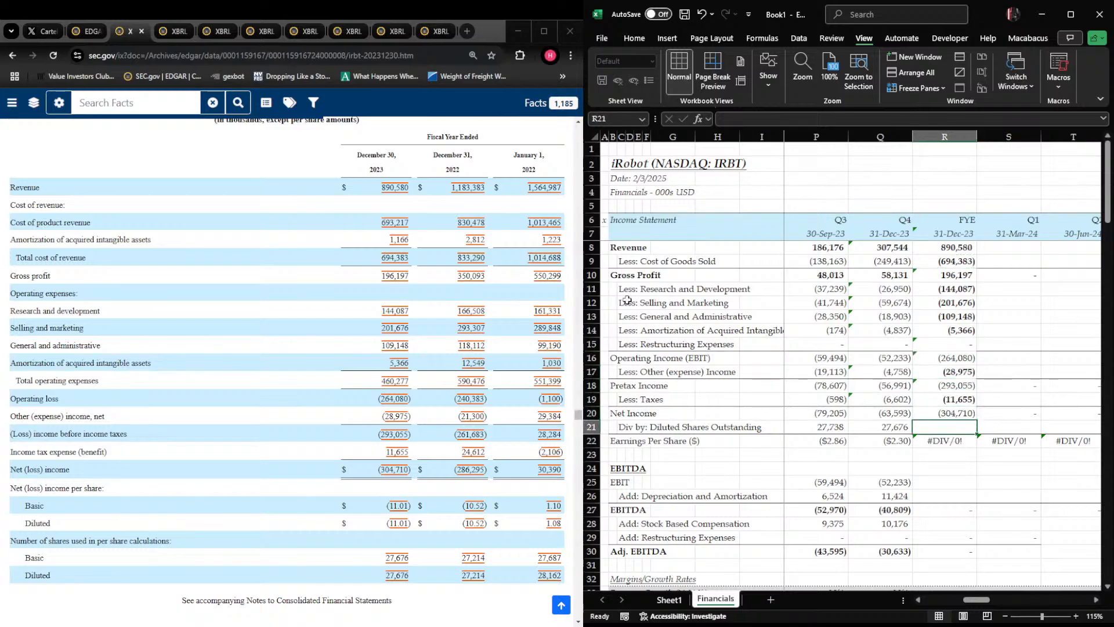
Enter FYE 2023 diluted shares outstanding in R21 as an average of quarterly share counts: +AVERAGE(O21:Q21)
{"action": "type", "text": "+ave"}
{"action": "key", "text": "Tab"}
{"action": "key", "text": "Left"}
{"action": "key", "text": "Left"}
{"action": "key", "text": "Left"}
{"action": "key", "text": "shift+Right"}
{"action": "key", "text": "shift+Right"}
{"action": "key", "text": "Return"}
{"action": "key", "text": "Up"}
{"action": "key", "text": "Down"}
{"action": "key", "text": "F2"}
{"action": "key", "text": "Escape"}
{"action": "key", "text": "Right"}
{"action": "key", "text": "Left"}
{"action": "key", "text": "Up"}
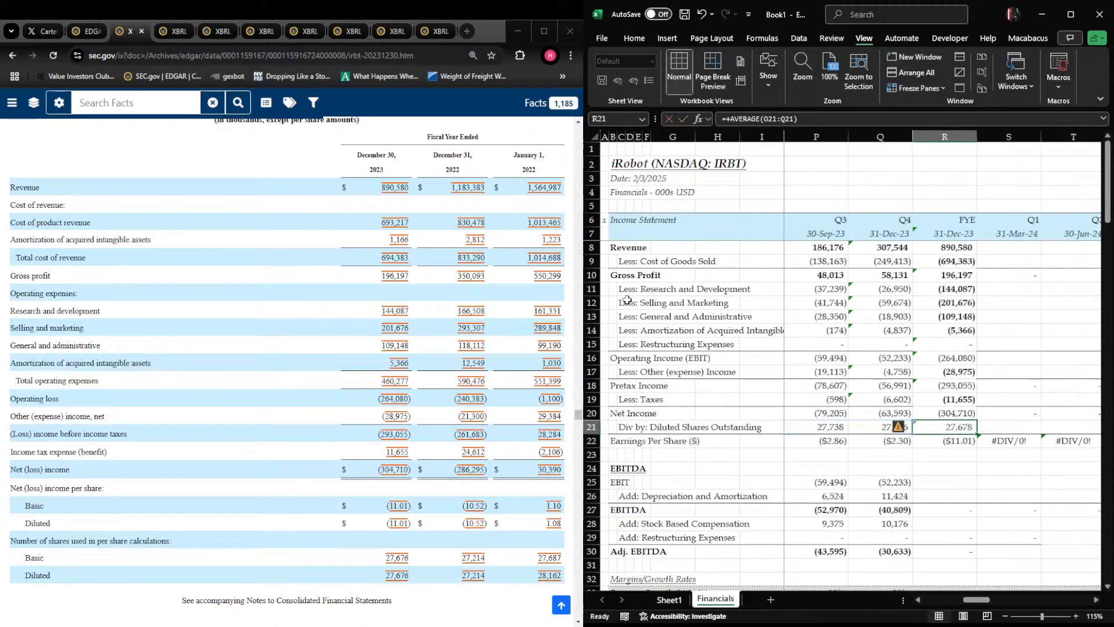
{"action": "key", "text": "Down"}
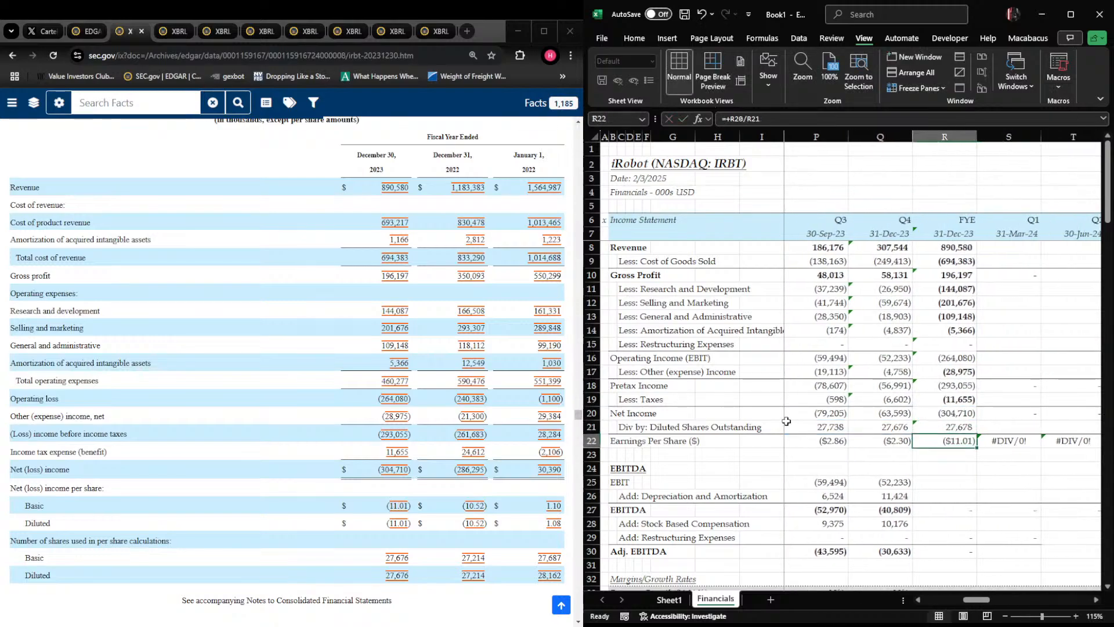
{"action": "key", "text": "Up"}
{"action": "key", "text": "Up"}
{"action": "key", "text": "Up"}
{"action": "key", "text": "Up"}
{"action": "key", "text": "Up"}
{"action": "key", "text": "Up"}
{"action": "key", "text": "Down"}
{"action": "key", "text": "Down"}
{"action": "key", "text": "Down"}
{"action": "key", "text": "Down"}
{"action": "key", "text": "Down"}
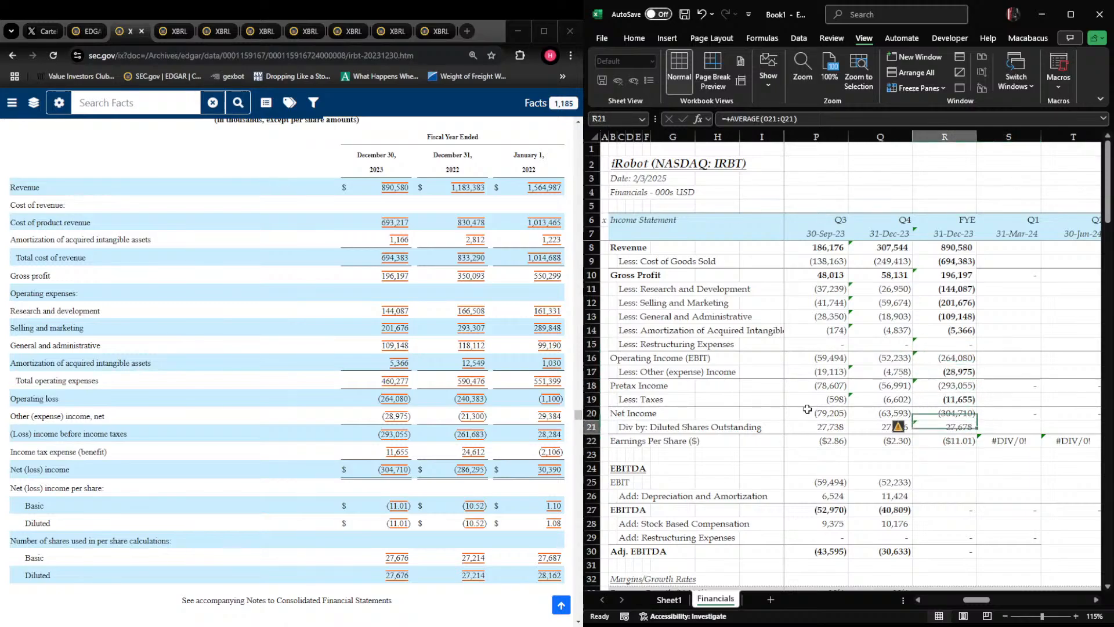
Ignore the formula error flags on the Q4 and FYE 2023 income statement cells, Q8:R22
{"action": "key", "text": "Up"}
{"action": "key", "text": "Up"}
{"action": "key", "text": "Up"}
{"action": "key", "text": "Up"}
{"action": "key", "text": "Up"}
{"action": "key", "text": "Up"}
{"action": "key", "text": "Up"}
{"action": "key", "text": "Up"}
{"action": "key", "text": "Up"}
{"action": "key", "text": "Up"}
{"action": "key", "text": "Up"}
{"action": "key", "text": "Up"}
{"action": "key", "text": "Up"}
{"action": "key", "text": "Down"}
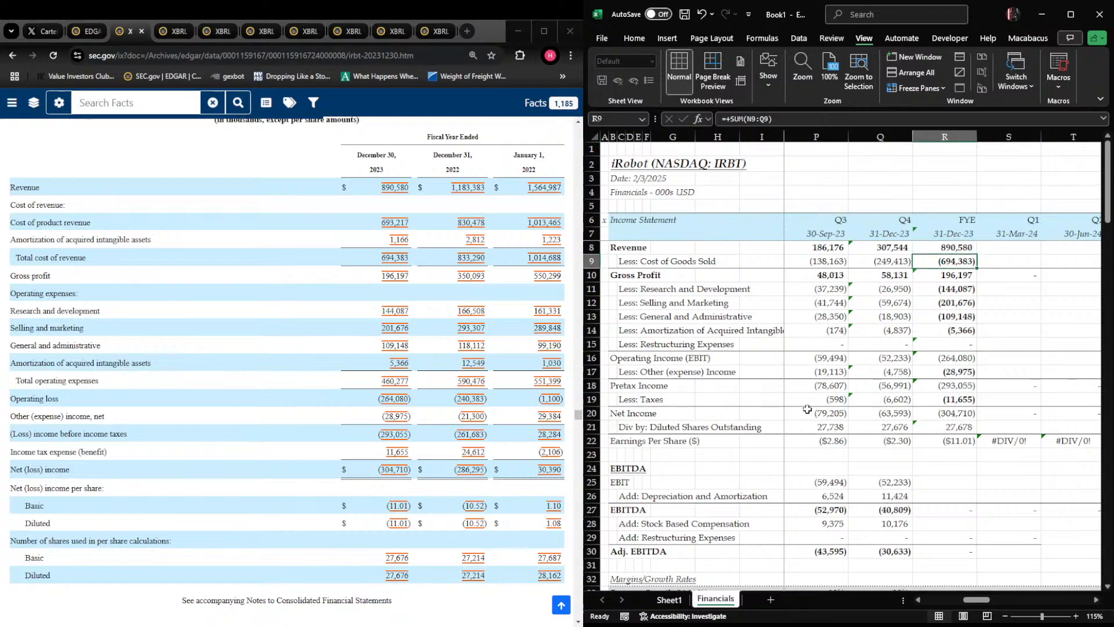
{"action": "key", "text": "Left"}
{"action": "key", "text": "Up"}
{"action": "key", "text": "shift+Right"}
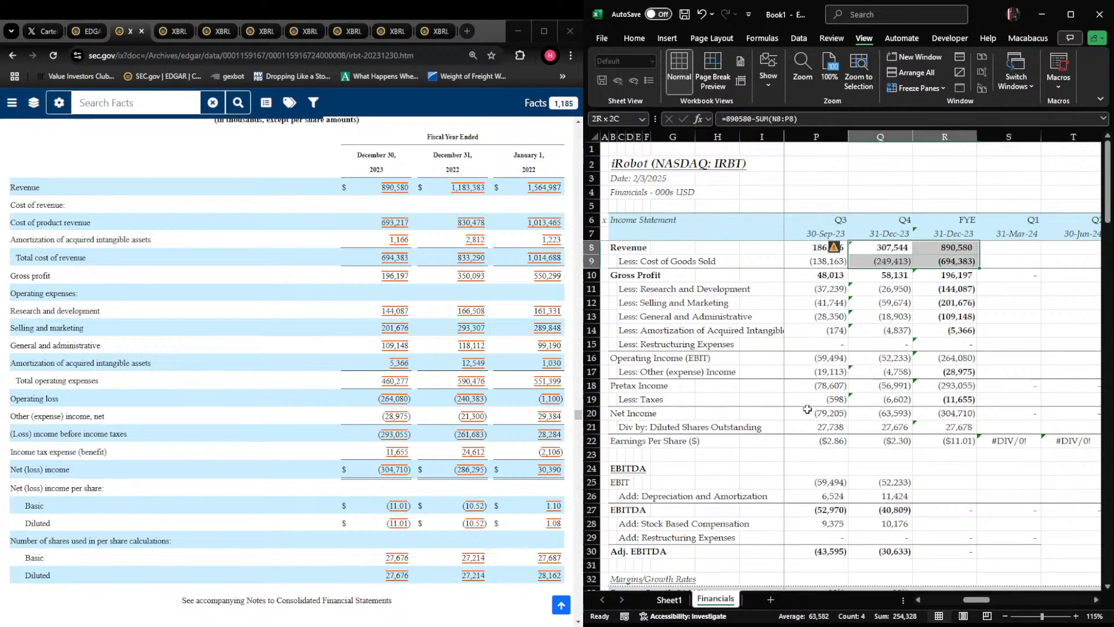
{"action": "key", "text": "shift+Down"}
{"action": "key", "text": "shift+Down"}
{"action": "key", "text": "shift+Down"}
{"action": "key", "text": "shift+Down"}
{"action": "key", "text": "shift+Down"}
{"action": "key", "text": "shift+Down"}
{"action": "key", "text": "shift+Down"}
{"action": "key", "text": "shift+Down"}
{"action": "key", "text": "shift+Down"}
{"action": "key", "text": "shift+Down"}
{"action": "key", "text": "shift+Down"}
{"action": "key", "text": "shift+Down"}
{"action": "key", "text": "shift+Down"}
{"action": "key", "text": "shift+Down"}
{"action": "key", "text": "shift+Up"}
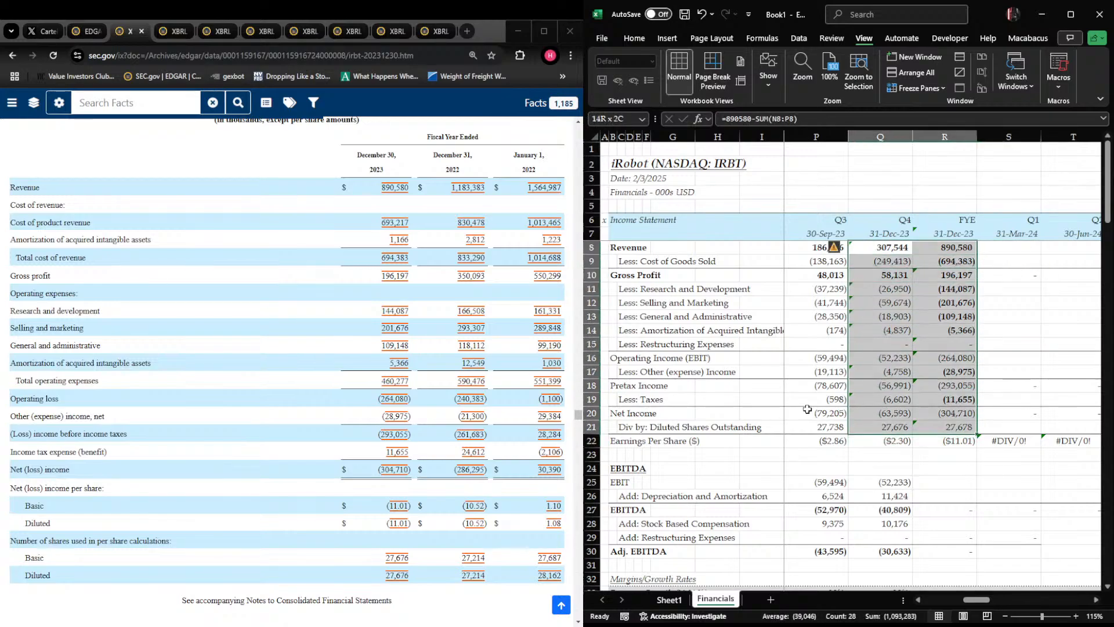
{"action": "key", "text": "shift+Down"}
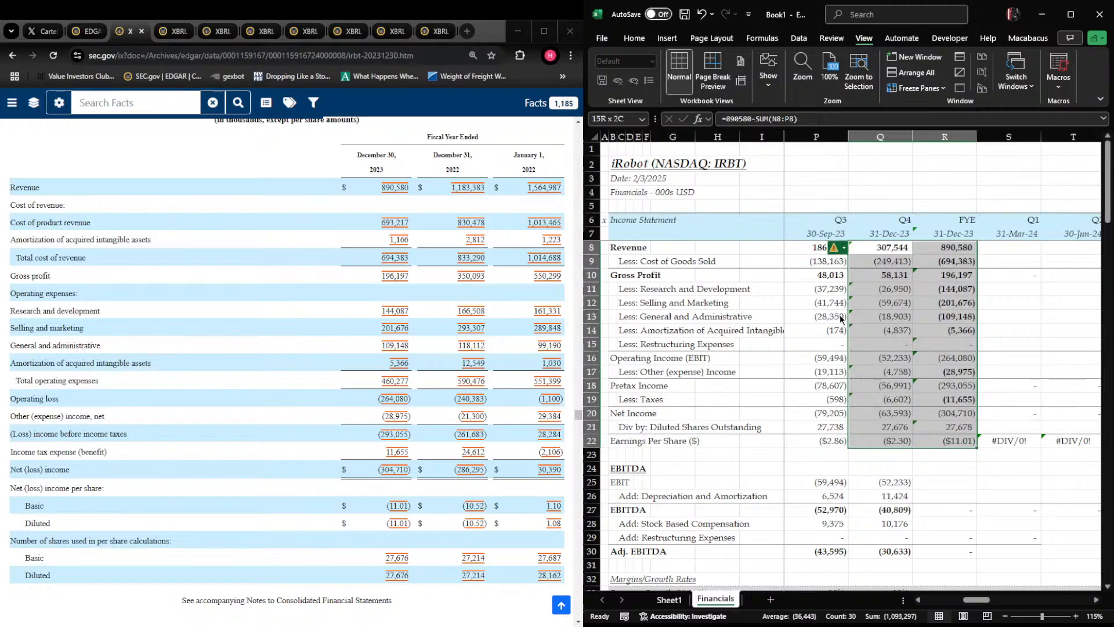
{"action": "key", "text": "Up"}
Ignore the remaining formula error flags in the FYE 2023 column, R7:R22
{"action": "key", "text": "Right"}
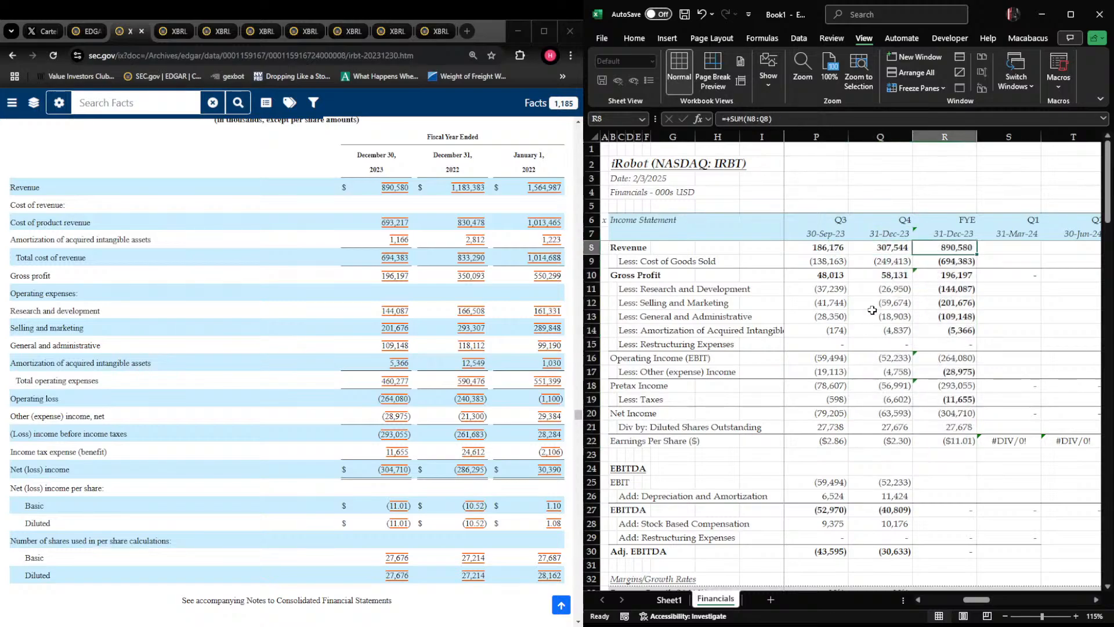
{"action": "key", "text": "shift+Down"}
{"action": "key", "text": "shift+Down"}
{"action": "key", "text": "shift+Down"}
{"action": "key", "text": "shift+Down"}
{"action": "key", "text": "shift+Down"}
{"action": "key", "text": "shift+Down"}
{"action": "key", "text": "shift+Down"}
{"action": "key", "text": "shift+Down"}
{"action": "key", "text": "shift+Down"}
{"action": "key", "text": "shift+Down"}
{"action": "key", "text": "shift+Down"}
{"action": "key", "text": "shift+Down"}
{"action": "key", "text": "shift+Down"}
{"action": "key", "text": "shift+Down"}
{"action": "key", "text": "shift+Down"}
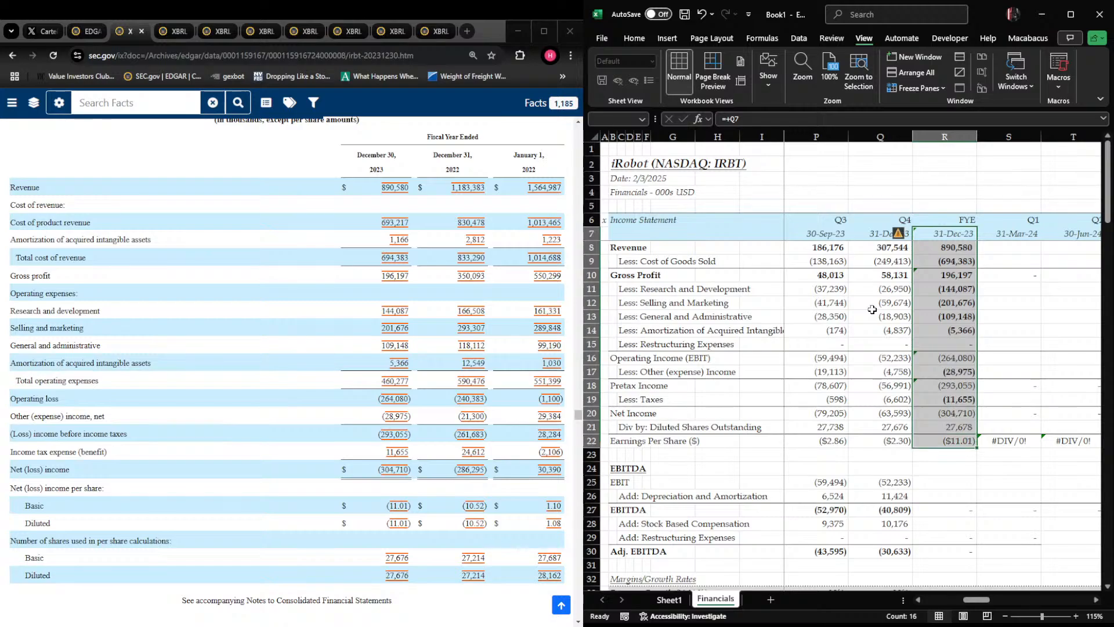
Remove the bold formatting from the FYE 2023 operating expenses, R11:R15, other (expense) income, R17, and taxes, R19
{"action": "left_click", "coordinate": [927, 294]}
{"action": "key", "text": "shift+Down"}
{"action": "key", "text": "shift+Down"}
{"action": "key", "text": "shift+Down"}
{"action": "key", "text": "shift+Down"}
{"action": "key", "text": "shift+Up"}
{"action": "key", "text": "ctrl+b"}
{"action": "key", "text": "ctrl+Down"}
{"action": "key", "text": "Up"}
{"action": "key", "text": "Up"}
{"action": "key", "text": "Up"}
{"action": "key", "text": "Up"}
{"action": "key", "text": "Up"}
{"action": "key", "text": "Up"}
{"action": "key", "text": "Up"}
{"action": "key", "text": "Down"}
{"action": "key", "text": "Down"}
{"action": "key", "text": "Down"}
{"action": "key", "text": "Down"}
{"action": "key", "text": "Up"}
{"action": "key", "text": "Up"}
{"action": "key", "text": "Up"}
{"action": "key", "text": "Up"}
{"action": "key", "text": "Up"}
Total the FYE 2023 EBIT in R25 by summing the four quarters, N25:Q25
{"action": "key", "text": "Down"}
{"action": "key", "text": "Down"}
{"action": "key", "text": "Down"}
{"action": "key", "text": "Down"}
{"action": "key", "text": "Down"}
{"action": "key", "text": "Down"}
{"action": "key", "text": "Down"}
{"action": "key", "text": "Down"}
{"action": "key", "text": "Down"}
{"action": "key", "text": "Down"}
{"action": "key", "text": "Down"}
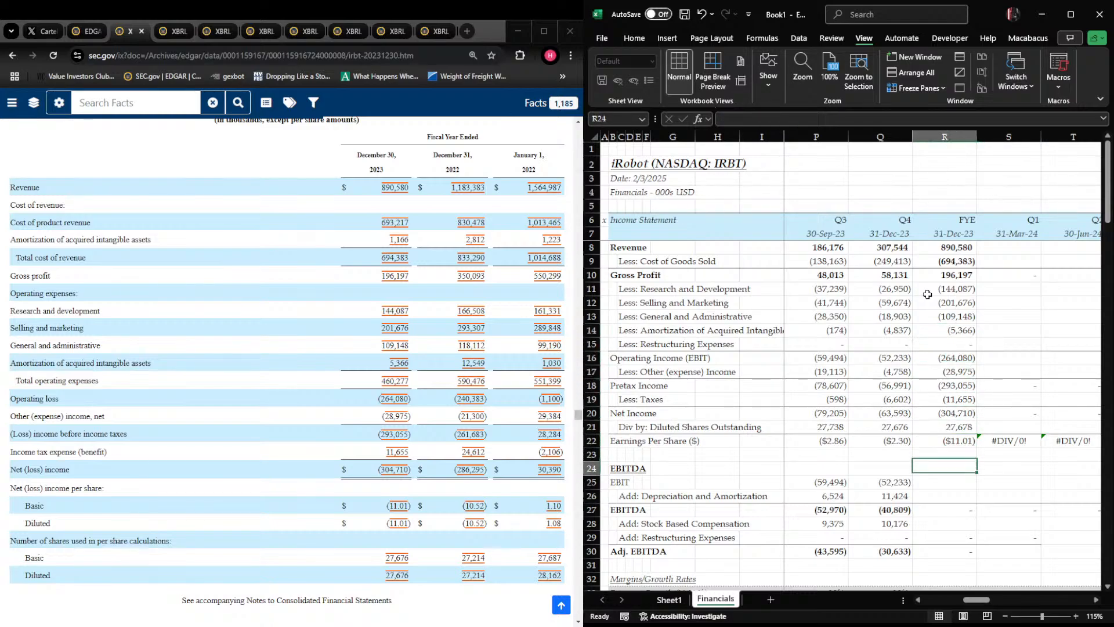
{"action": "key", "text": "Left"}
{"action": "key", "text": "shift+Right"}
{"action": "key", "text": "shift+Left"}
{"action": "key", "text": "Right"}
{"action": "type", "text": "+su"}
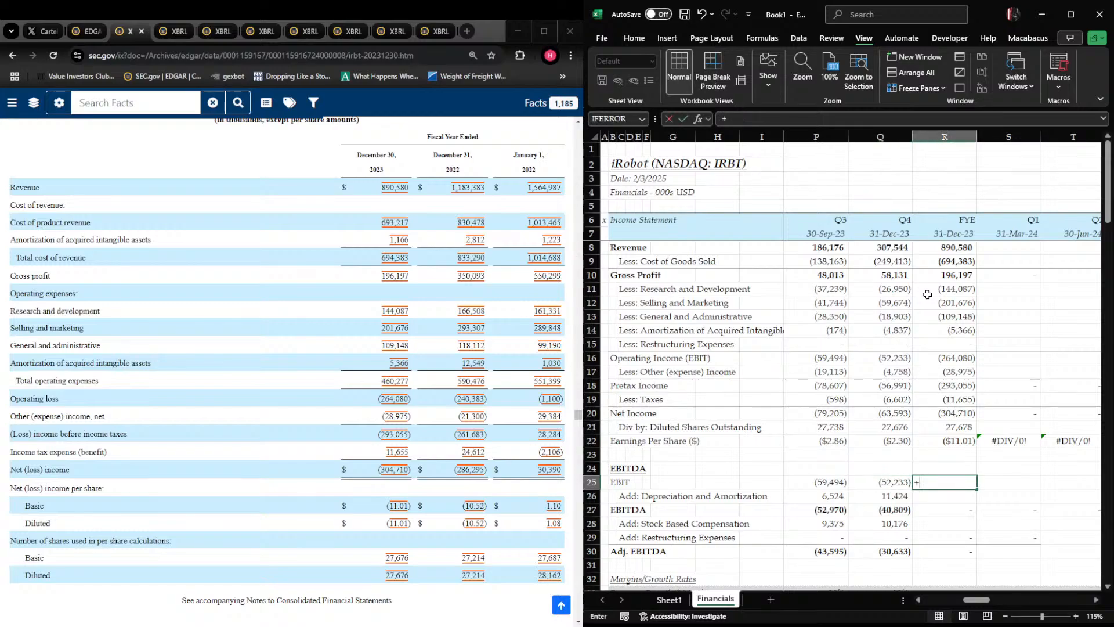
{"action": "key", "text": "Left"}
{"action": "key", "text": "shift+Left"}
{"action": "key", "text": "shift+Left"}
{"action": "key", "text": "shift+Left"}
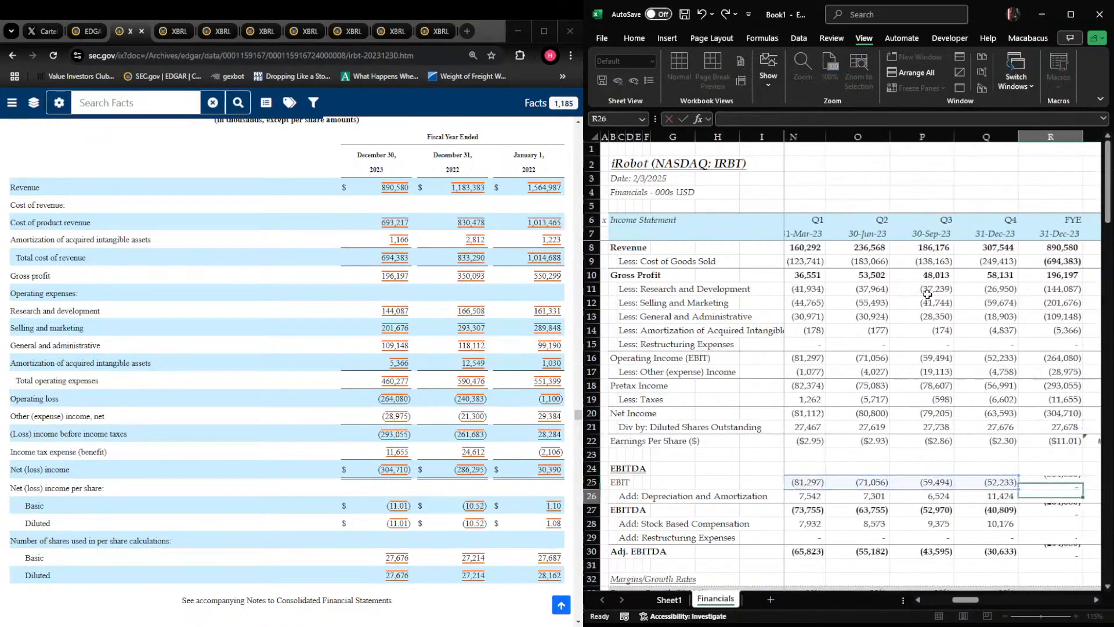
{"action": "key", "text": "Return"}
Total the FYE 2023 depreciation and amortization in R26 with a sum of N26:Q26
{"action": "type", "text": "+s"}
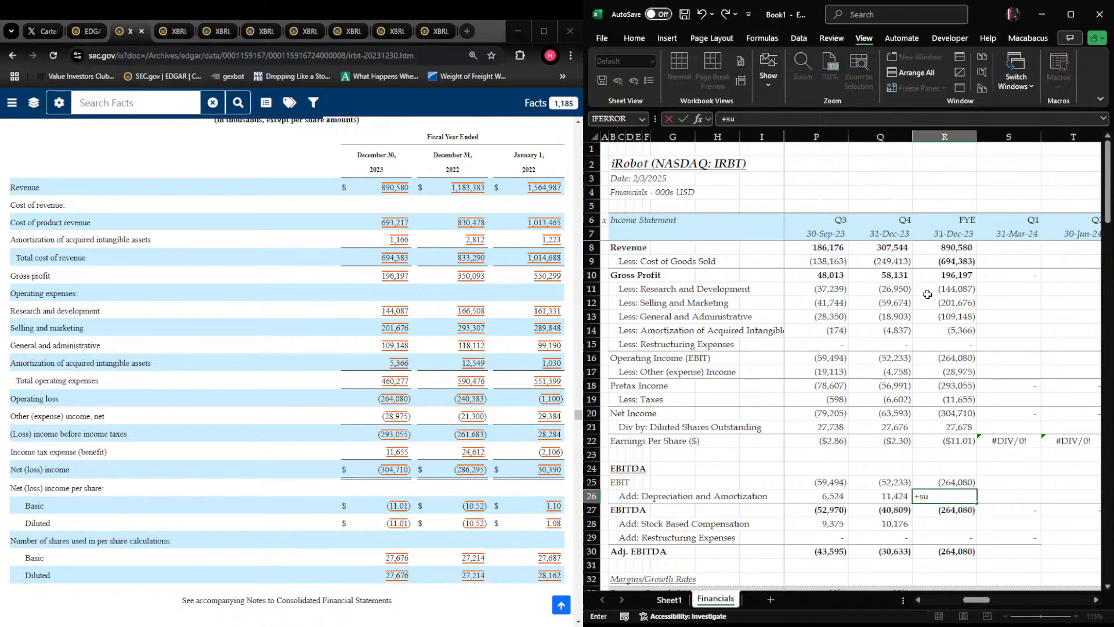
{"action": "type", "text": "UM("}
{"action": "key", "text": "Left"}
{"action": "key", "text": "shift+Left"}
{"action": "key", "text": "shift+Left"}
{"action": "key", "text": "shift+Left"}
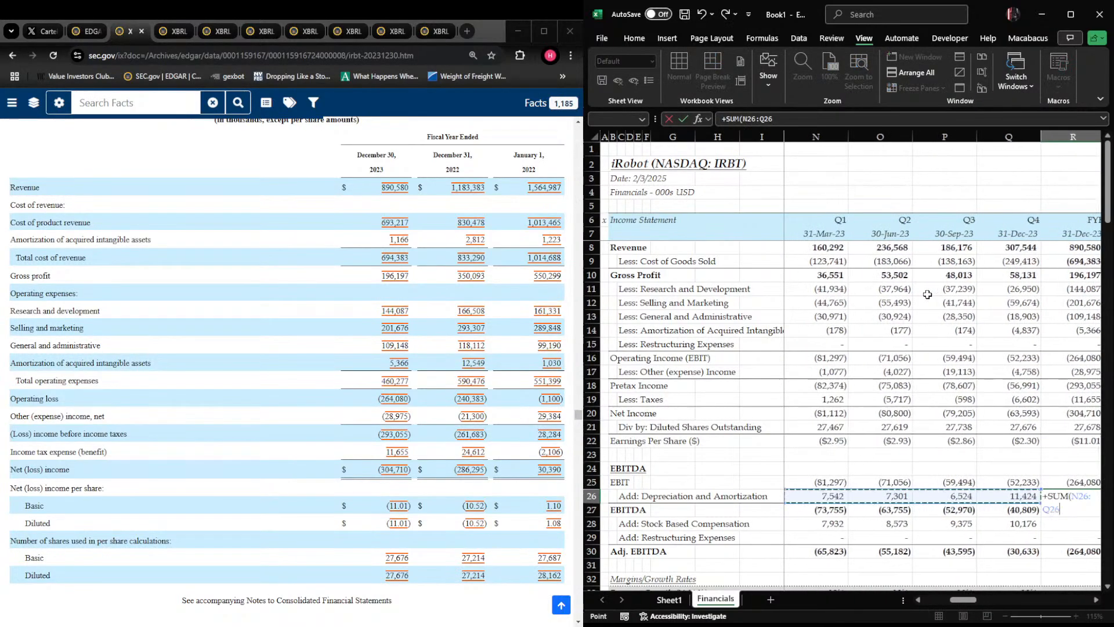
{"action": "key", "text": "Return"}
Total the FYE 2023 stock based compensation in R28 with a sum of N28:Q28
{"action": "key", "text": "Down"}
{"action": "type", "text": "+"}
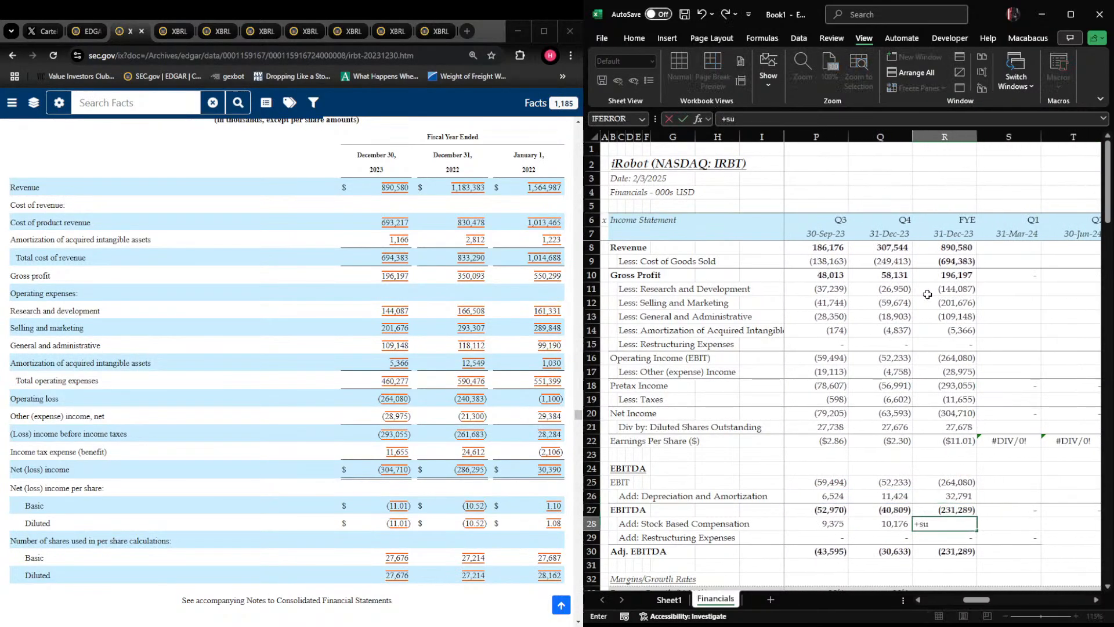
{"action": "type", "text": "SUM("}
{"action": "key", "text": "Left"}
{"action": "key", "text": "shift+Left"}
{"action": "key", "text": "shift+Left"}
{"action": "key", "text": "shift+Left"}
{"action": "key", "text": "Return"}
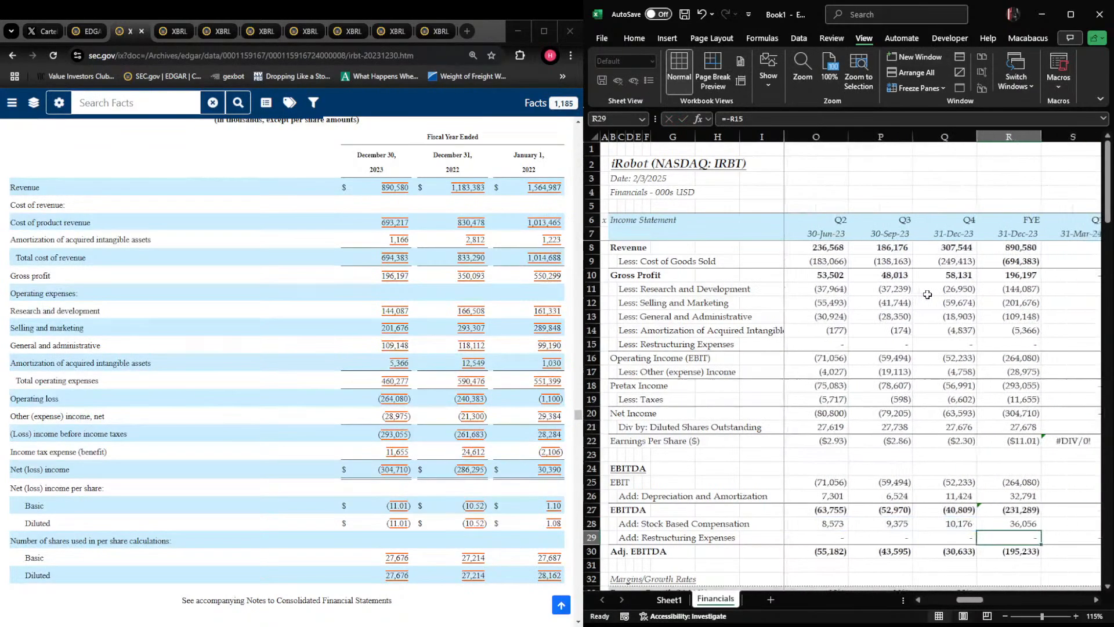
Replace the FYE 2023 restructuring expense add-back in R29 with a sum of the quarters N29:Q29
{"action": "type", "text": "+s"}
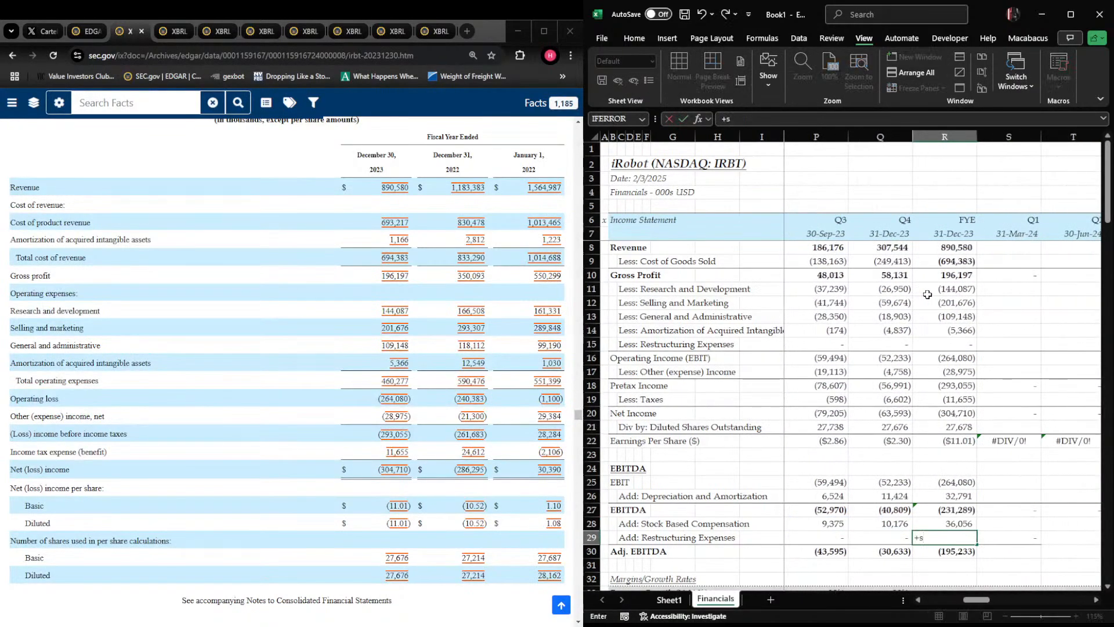
{"action": "type", "text": "UM("}
{"action": "key", "text": "Left"}
{"action": "key", "text": "shift+Left"}
{"action": "key", "text": "shift+Left"}
{"action": "key", "text": "shift+Left"}
{"action": "key", "text": "Return"}
{"action": "key", "text": "Up"}
{"action": "key", "text": "shift+space"}
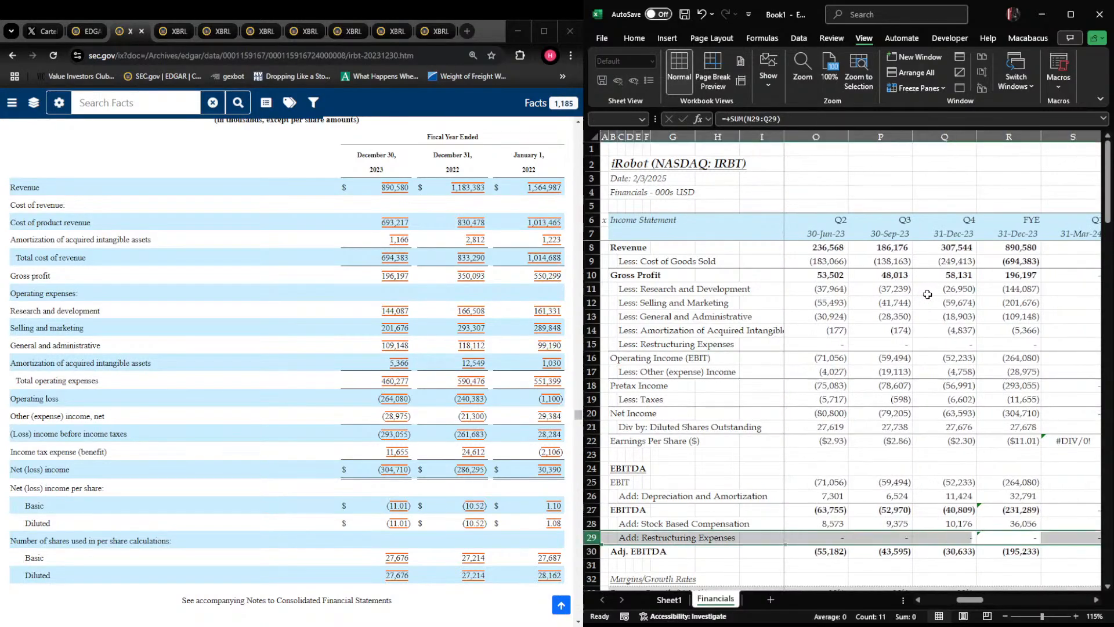
Check the FYE 2023 Adj. EBITDA formula in R30 against the quarterly Adj. EBITDA cells
{"action": "key", "text": "Down"}
{"action": "key", "text": "F2"}
{"action": "key", "text": "Escape"}
{"action": "key", "text": "Left"}
{"action": "key", "text": "shift+Left"}
{"action": "key", "text": "shift+Left"}
{"action": "key", "text": "shift+Left"}
{"action": "key", "text": "Right"}
{"action": "key", "text": "Right"}
{"action": "key", "text": "Right"}
{"action": "key", "text": "Left"}
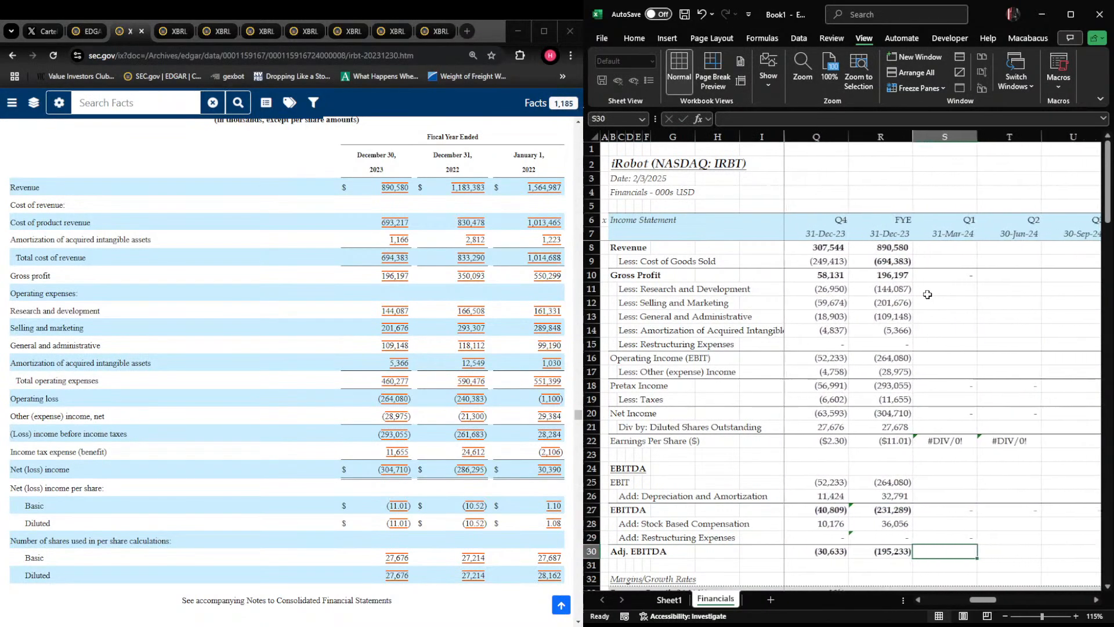
Ignore the formula error flags on the FYE 2023 EBITDA cells, R27:R29
{"action": "key", "text": "Left"}
{"action": "key", "text": "Up"}
{"action": "key", "text": "shift+Up"}
{"action": "key", "text": "shift+Up"}
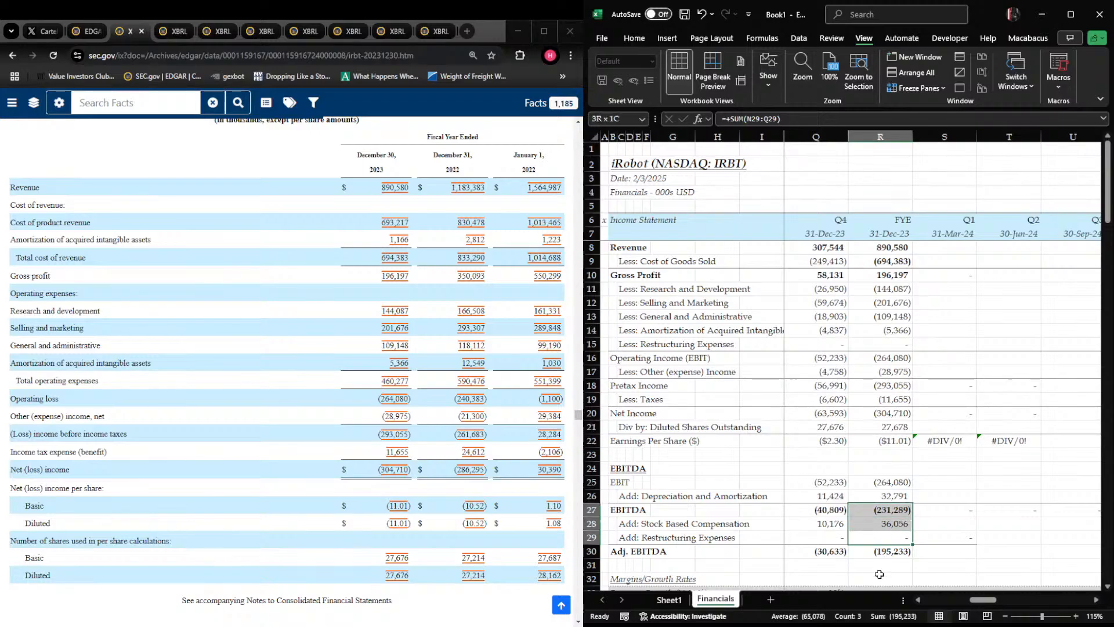
Review the FYE 2023 Adj. EBITDA and Margins/Growth Rates rows, and the 2024 quarter columns from the revenue row
{"action": "key", "text": "Right"}
{"action": "key", "text": "Left"}
{"action": "key", "text": "Down"}
{"action": "key", "text": "Right"}
{"action": "key", "text": "Left"}
{"action": "key", "text": "Down"}
{"action": "key", "text": "Down"}
{"action": "key", "text": "Down"}
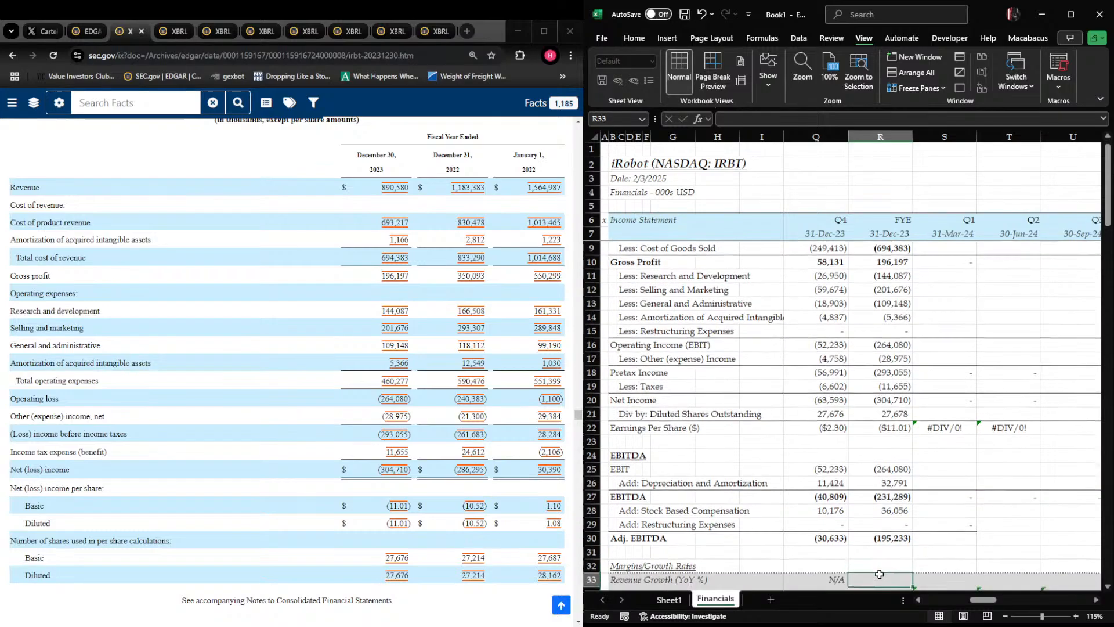
{"action": "key", "text": "Down"}
{"action": "key", "text": "Down"}
{"action": "key", "text": "Down"}
{"action": "key", "text": "Down"}
{"action": "key", "text": "Down"}
{"action": "key", "text": "Up"}
{"action": "key", "text": "Up"}
{"action": "key", "text": "Up"}
{"action": "key", "text": "Up"}
{"action": "key", "text": "Up"}
{"action": "key", "text": "Up"}
{"action": "key", "text": "Up"}
{"action": "key", "text": "Up"}
{"action": "key", "text": "Up"}
{"action": "key", "text": "Up"}
{"action": "key", "text": "Up"}
{"action": "key", "text": "Up"}
{"action": "key", "text": "Up"}
{"action": "key", "text": "Up"}
{"action": "key", "text": "Up"}
{"action": "key", "text": "Up"}
{"action": "key", "text": "Up"}
{"action": "key", "text": "Up"}
{"action": "key", "text": "Up"}
{"action": "key", "text": "Up"}
{"action": "key", "text": "Up"}
{"action": "key", "text": "Up"}
{"action": "key", "text": "Up"}
{"action": "key", "text": "Up"}
{"action": "key", "text": "Up"}
{"action": "key", "text": "Up"}
{"action": "key", "text": "Up"}
{"action": "key", "text": "Up"}
{"action": "key", "text": "Up"}
{"action": "key", "text": "Up"}
{"action": "key", "text": "Up"}
{"action": "key", "text": "Down"}
{"action": "key", "text": "Down"}
{"action": "key", "text": "Down"}
{"action": "key", "text": "Down"}
{"action": "key", "text": "Right"}
{"action": "key", "text": "Right"}
{"action": "key", "text": "Right"}
{"action": "key", "text": "Right"}
{"action": "key", "text": "Left"}
{"action": "key", "text": "Left"}
{"action": "key", "text": "Left"}
{"action": "key", "text": "Left"}
{"action": "key", "text": "Right"}
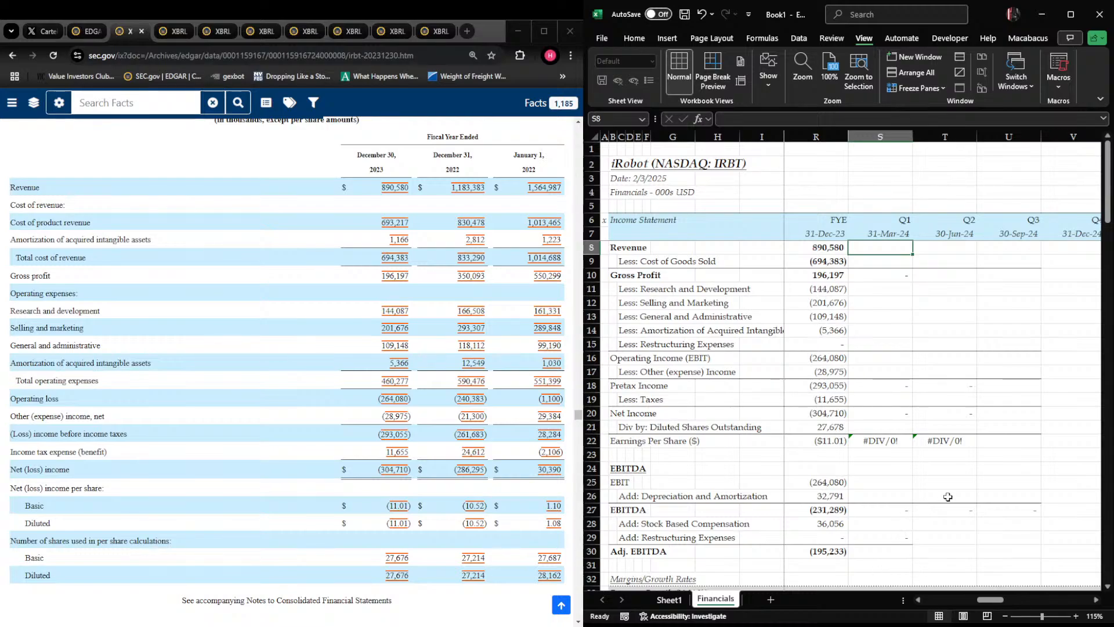
Open iRobot's 10-Q for the quarter ended March 30, 2024 from the EDGAR filings list
{"action": "scroll", "coordinate": [332, 236], "scroll_direction": "up", "scroll_amount": 15}
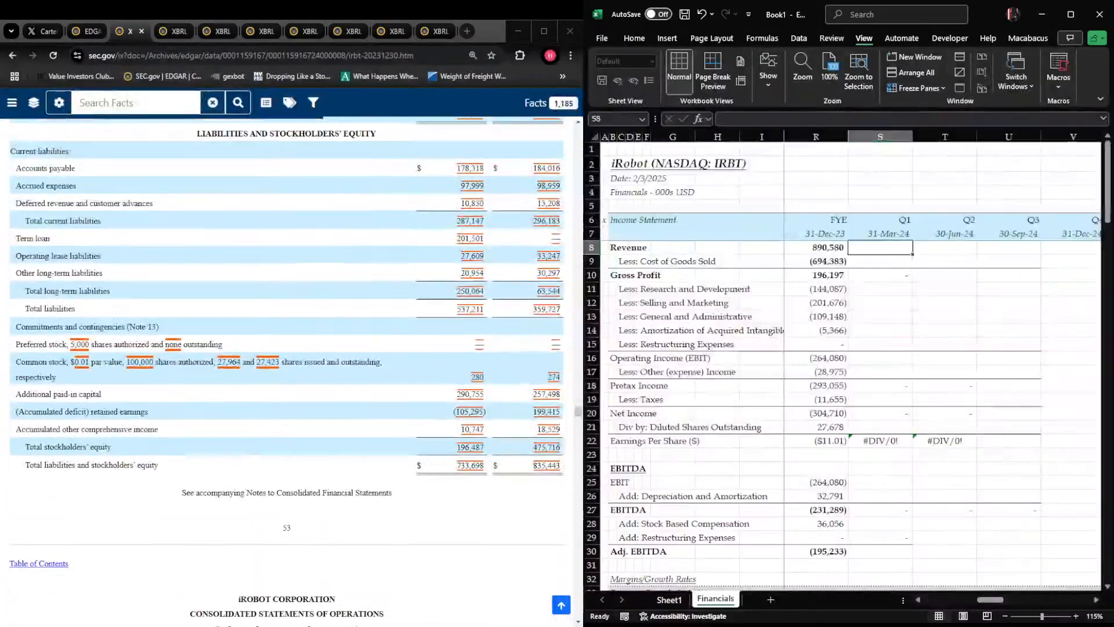
{"action": "left_click", "coordinate": [332, 237]}
{"action": "key", "text": "Home"}
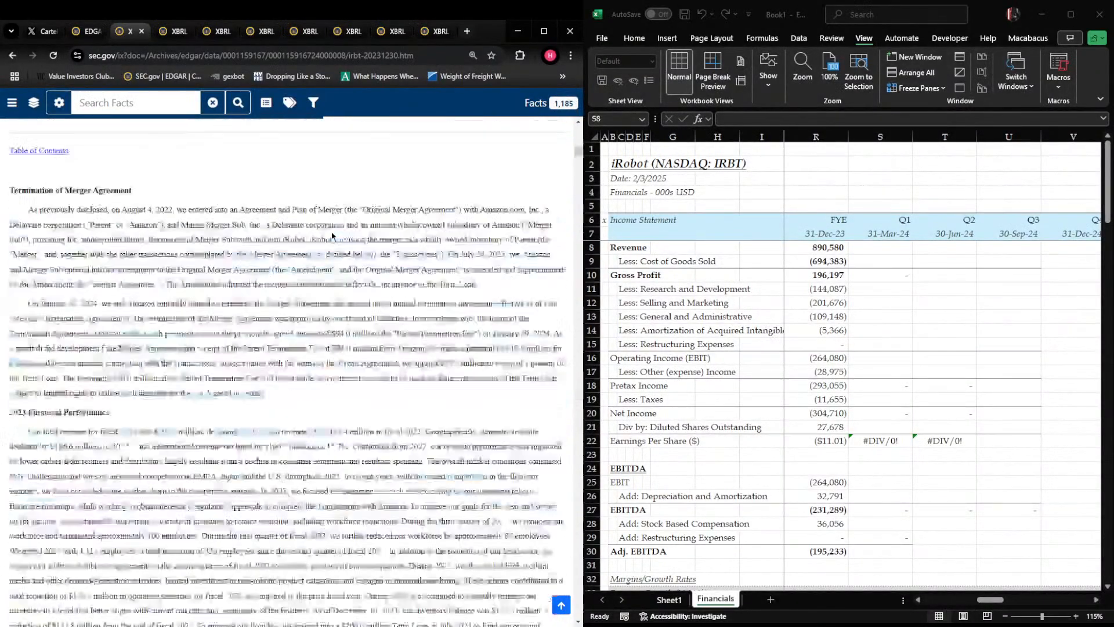
{"action": "left_click", "coordinate": [87, 31]}
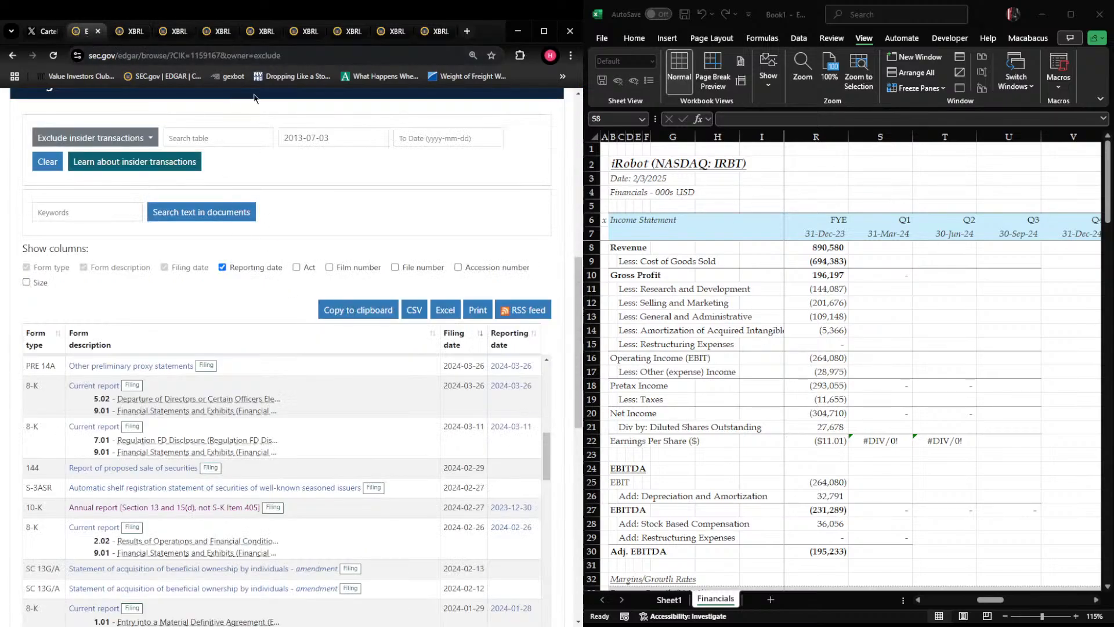
{"action": "scroll", "coordinate": [223, 322], "scroll_direction": "down", "scroll_amount": 2}
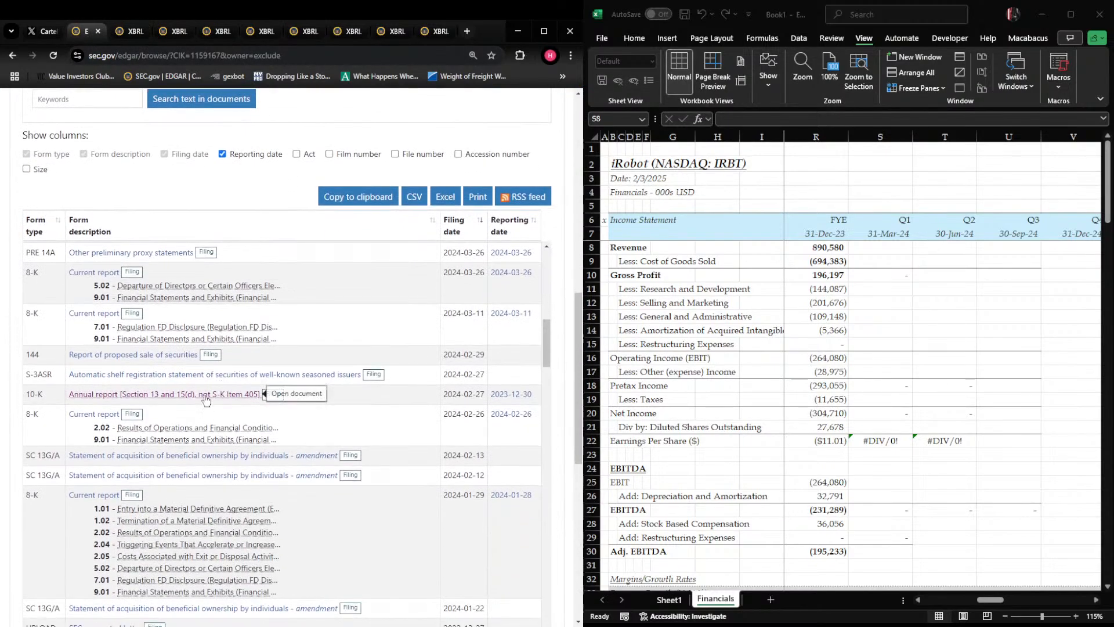
{"action": "scroll", "coordinate": [206, 401], "scroll_direction": "up", "scroll_amount": 4}
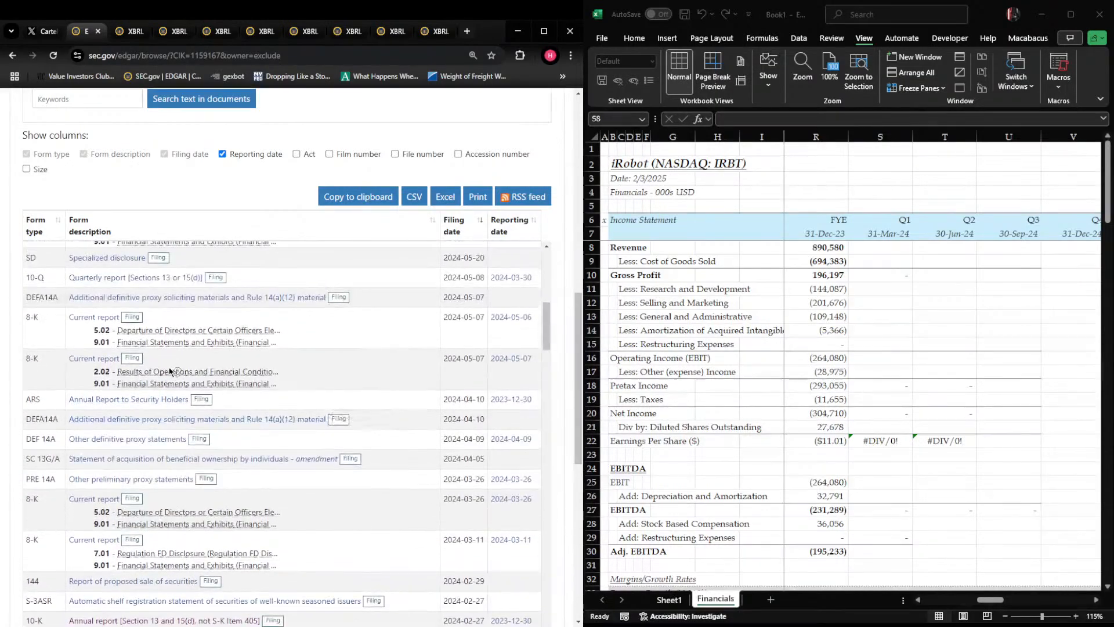
{"action": "scroll", "coordinate": [171, 372], "scroll_direction": "up", "scroll_amount": 2}
{"action": "left_click", "coordinate": [195, 387]}
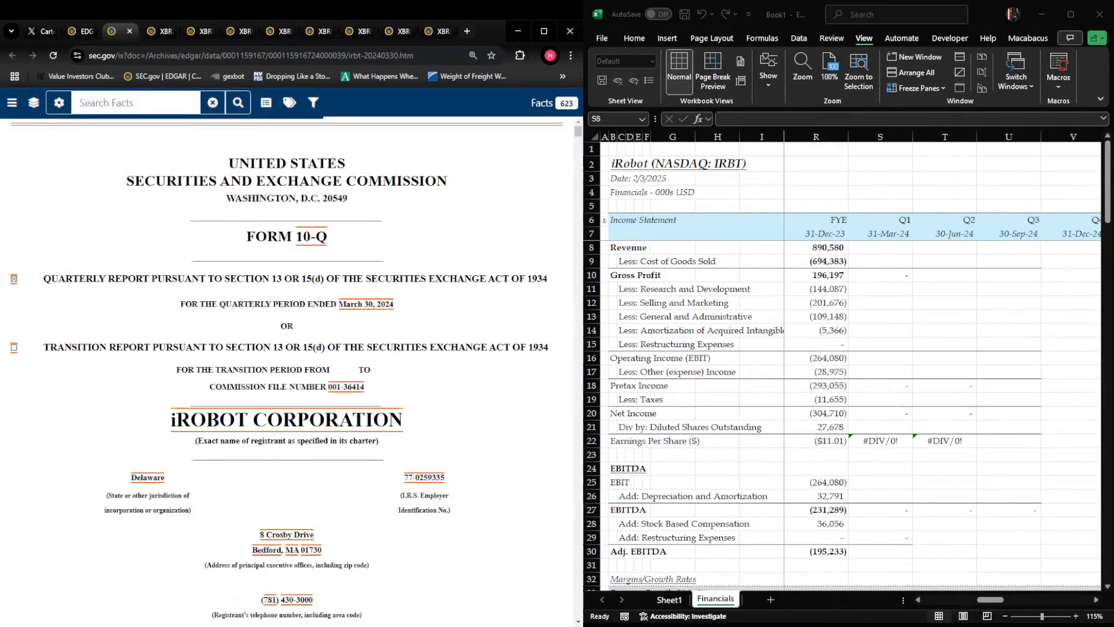
Check the FYE 2023 diluted share formula in R21 and go to the 10-Q's Consolidated Statements of Operations
{"action": "scroll", "coordinate": [284, 371], "scroll_direction": "down", "scroll_amount": 15}
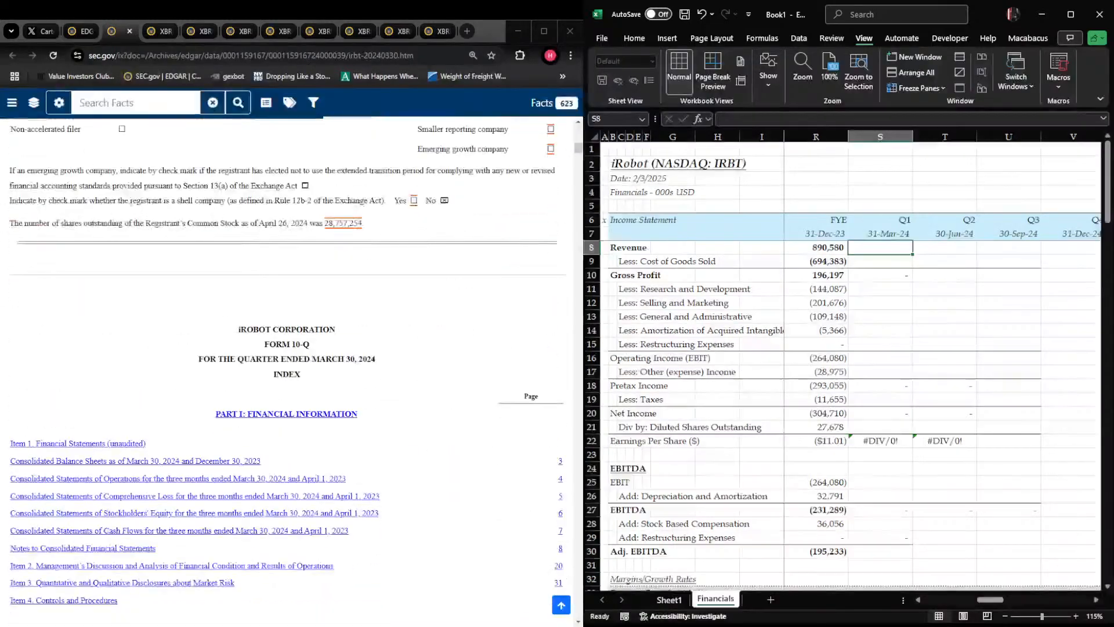
{"action": "scroll", "coordinate": [287, 371], "scroll_direction": "up", "scroll_amount": 3}
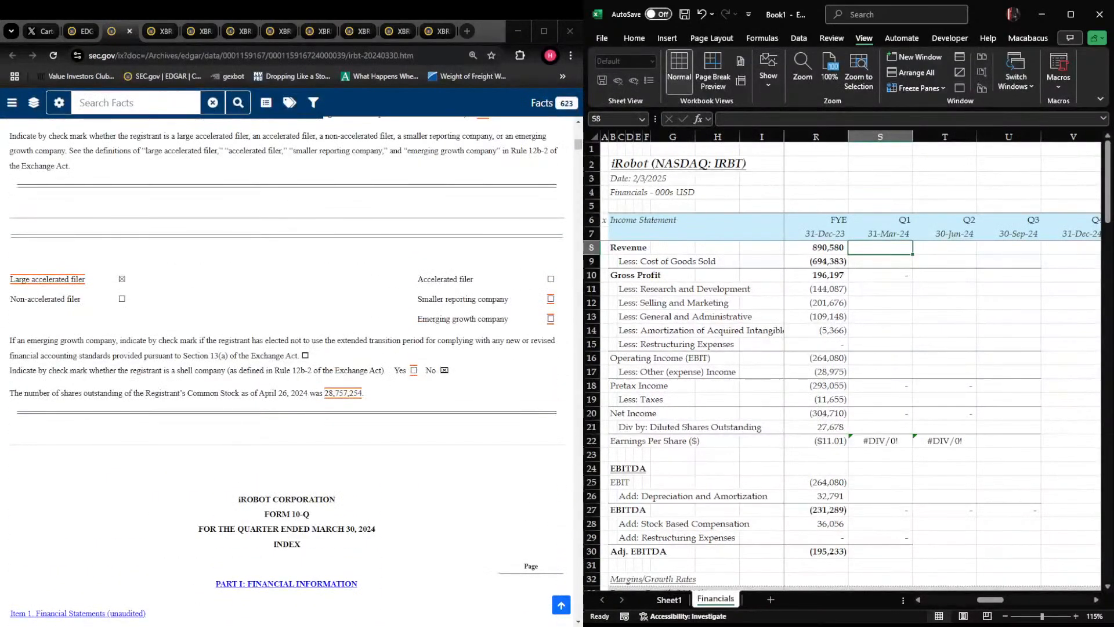
{"action": "scroll", "coordinate": [287, 371], "scroll_direction": "up", "scroll_amount": 2}
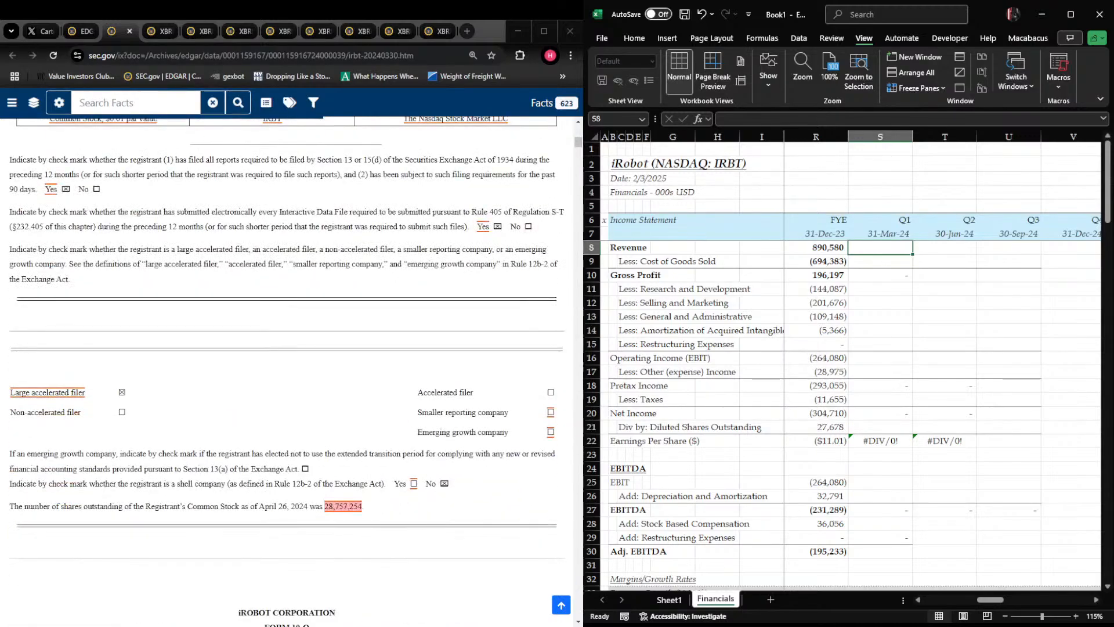
{"action": "left_click", "coordinate": [827, 428]}
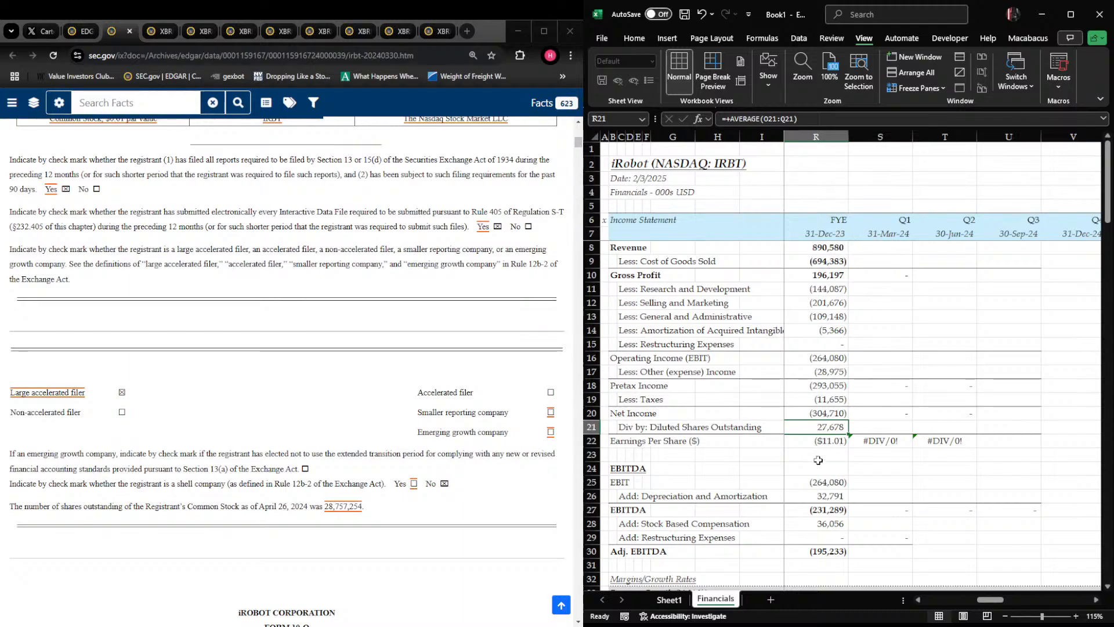
{"action": "scroll", "coordinate": [287, 372], "scroll_direction": "down", "scroll_amount": 5}
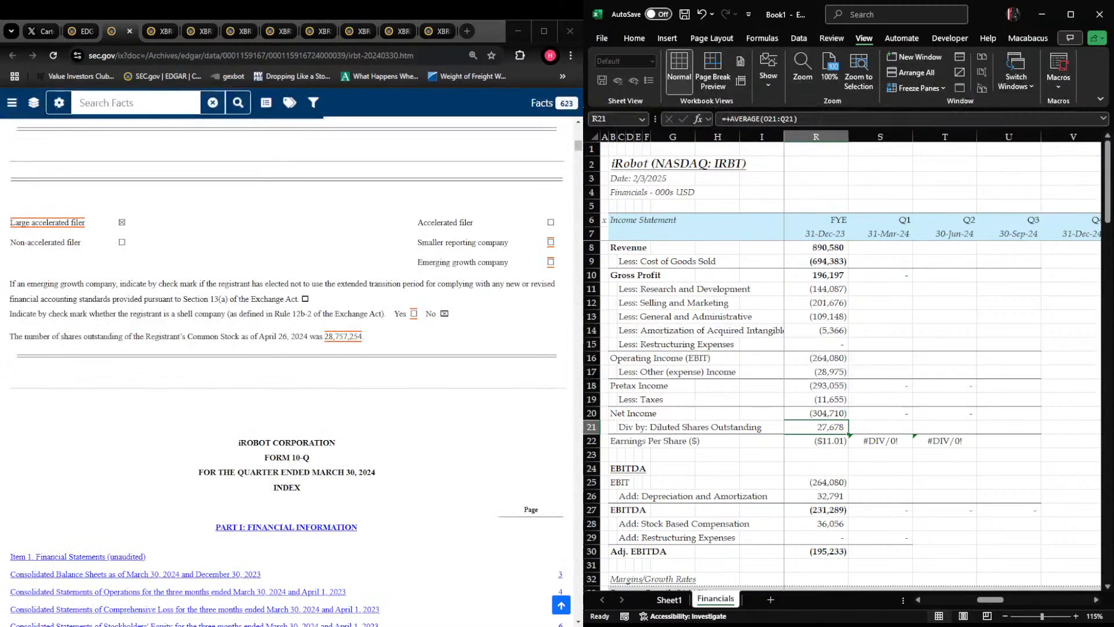
{"action": "scroll", "coordinate": [287, 371], "scroll_direction": "up", "scroll_amount": 3}
{"action": "scroll", "coordinate": [286, 371], "scroll_direction": "down", "scroll_amount": 4}
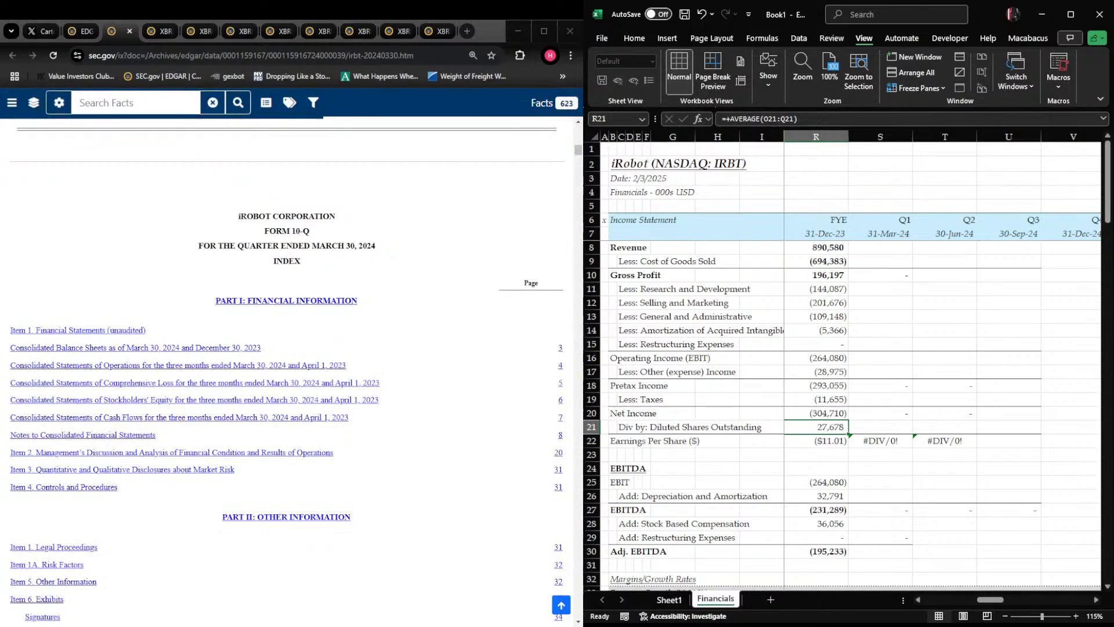
{"action": "left_click", "coordinate": [134, 365]}
Enter Q1 2024 revenue of 150,014 in S8 and cost of goods sold of -113,913 in S9
{"action": "left_click", "coordinate": [931, 307]}
{"action": "key", "text": "Up"}
{"action": "key", "text": "Up"}
{"action": "key", "text": "Up"}
{"action": "key", "text": "Up"}
{"action": "key", "text": "Up"}
{"action": "key", "text": "Up"}
{"action": "key", "text": "Up"}
{"action": "key", "text": "Up"}
{"action": "key", "text": "Up"}
{"action": "key", "text": "Up"}
{"action": "key", "text": "Up"}
{"action": "key", "text": "Up"}
{"action": "key", "text": "Up"}
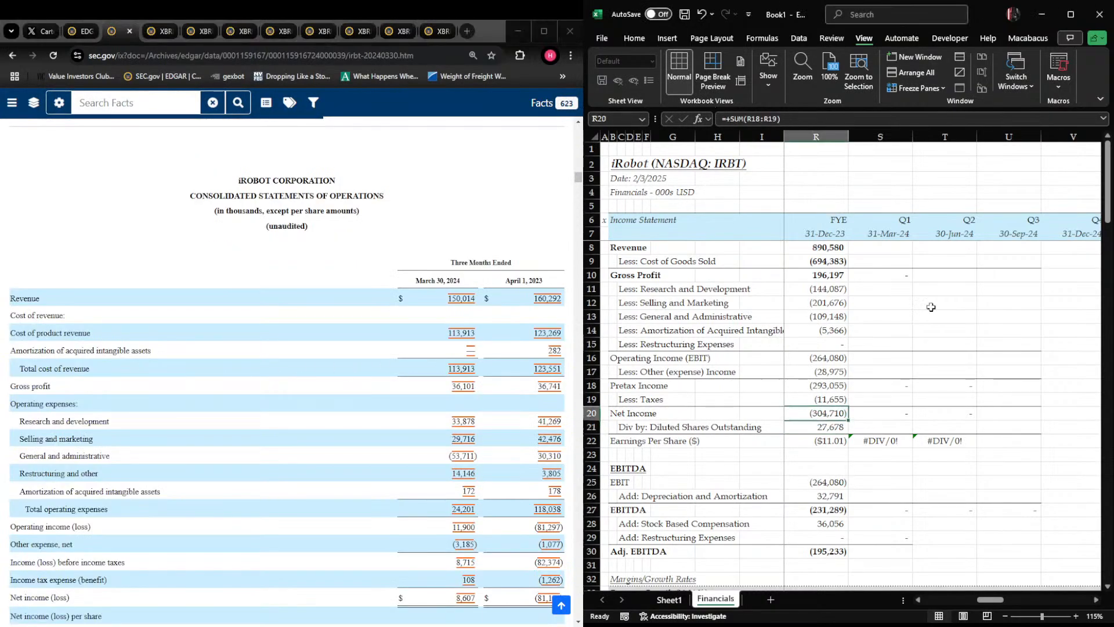
{"action": "key", "text": "Right"}
{"action": "type", "text": "150,014"}
{"action": "key", "text": "Return"}
{"action": "type", "text": "-11"}
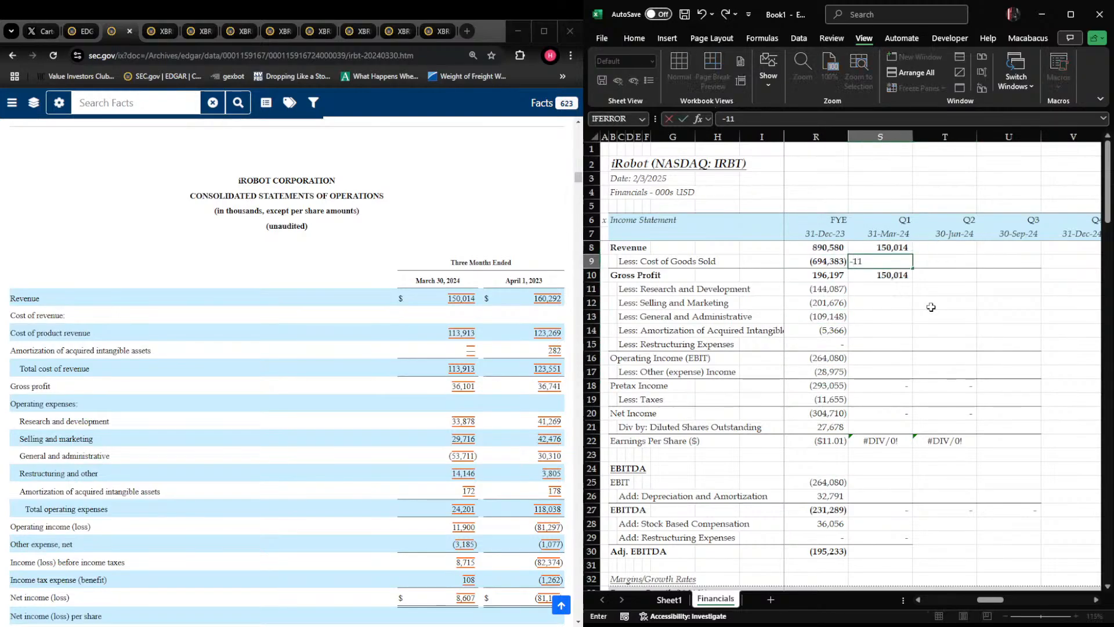
{"action": "key", "text": "Return"}
{"action": "key", "text": "Return"}
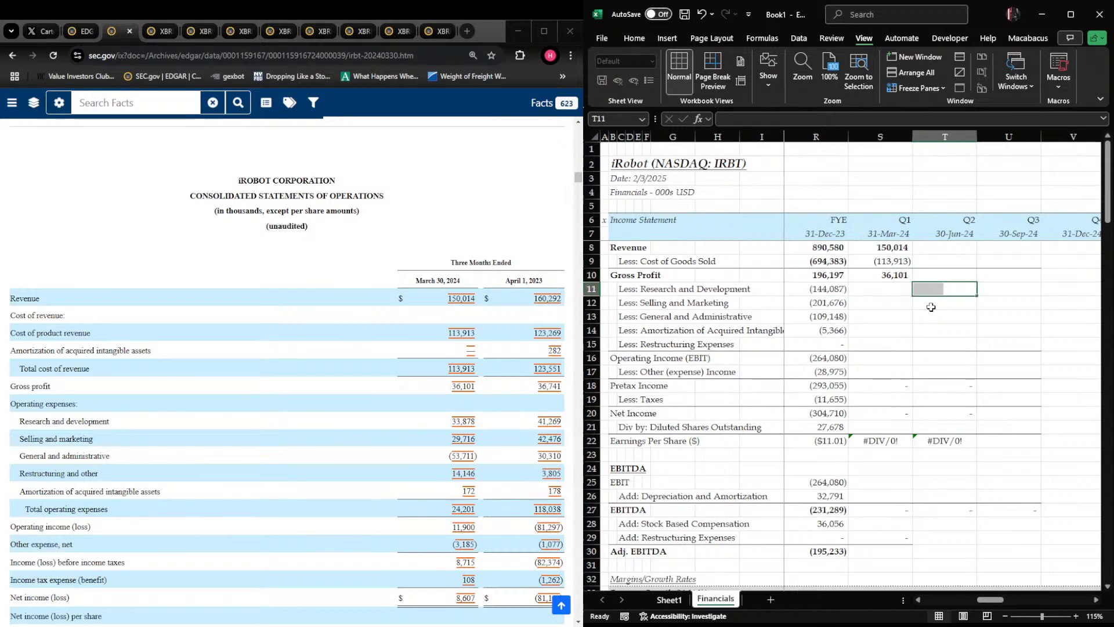
Enter Q1 2024 research and development of -33,878 in S11 and selling and marketing of -29,716 in S12
{"action": "type", "text": "-33878"}
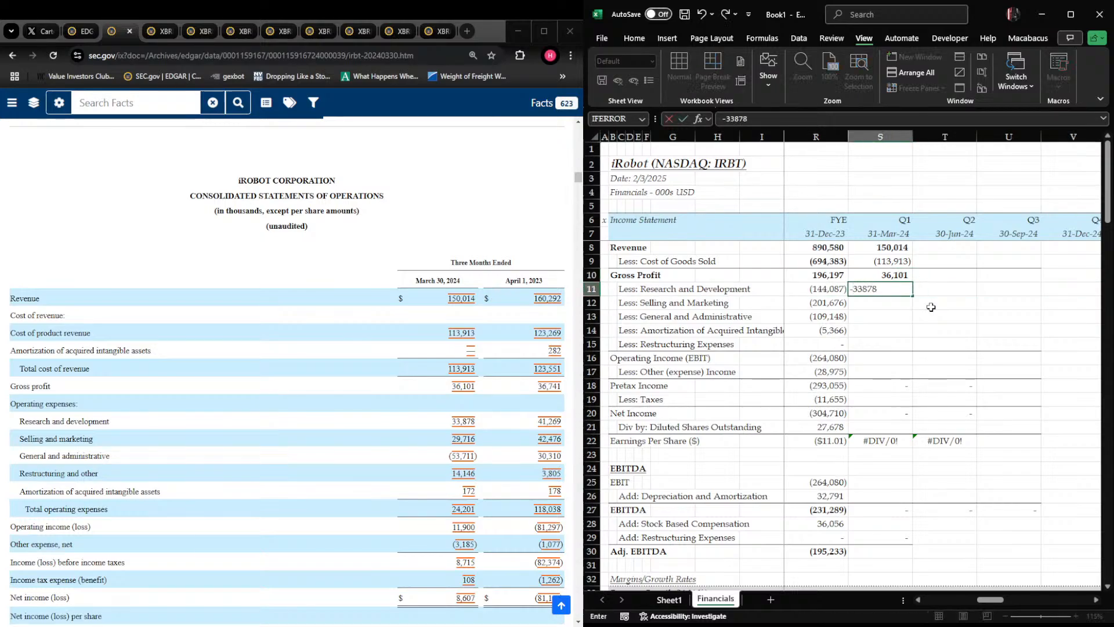
{"action": "key", "text": "Return"}
{"action": "type", "text": "-29"}
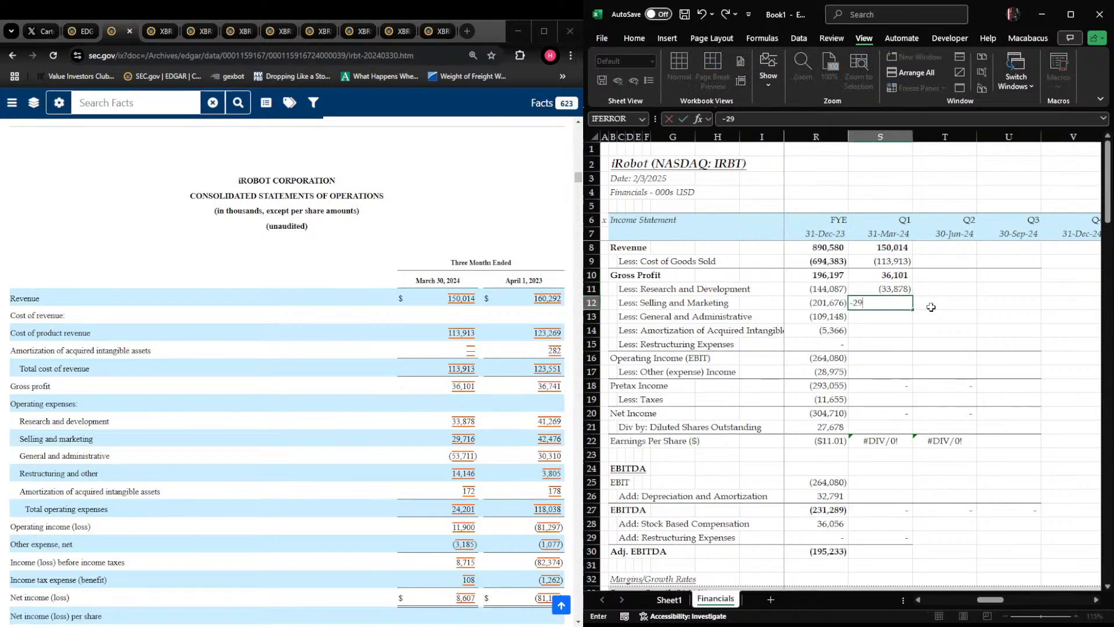
{"action": "type", "text": "716"}
{"action": "key", "text": "Return"}
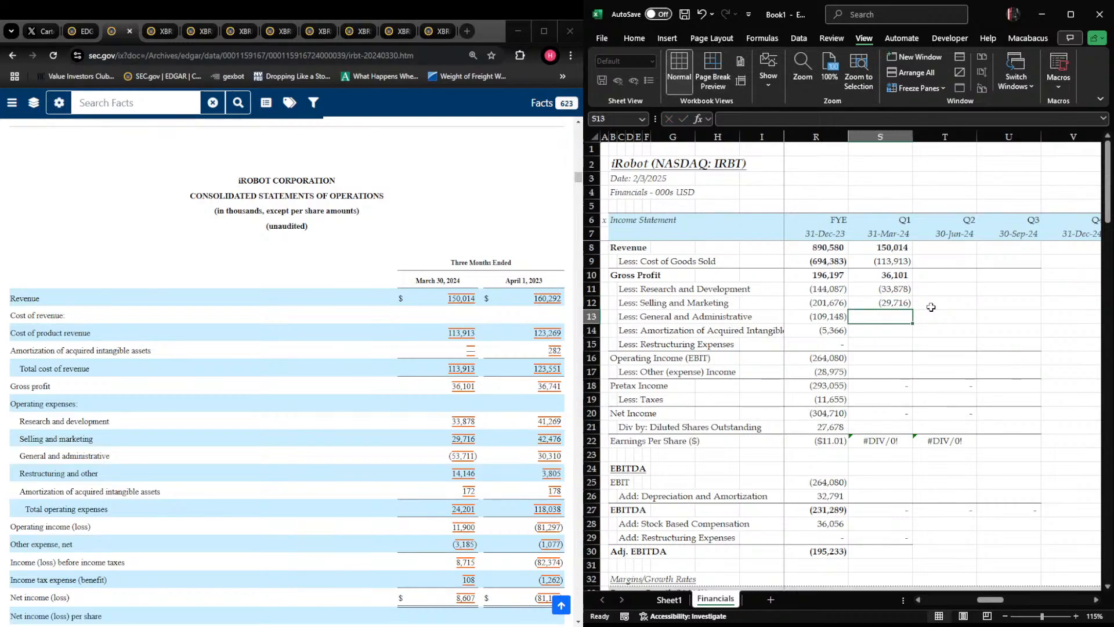
Enter Q1 2024 general and administrative of 53,711 as a positive amount in S13
{"action": "type", "text": "53,7"}
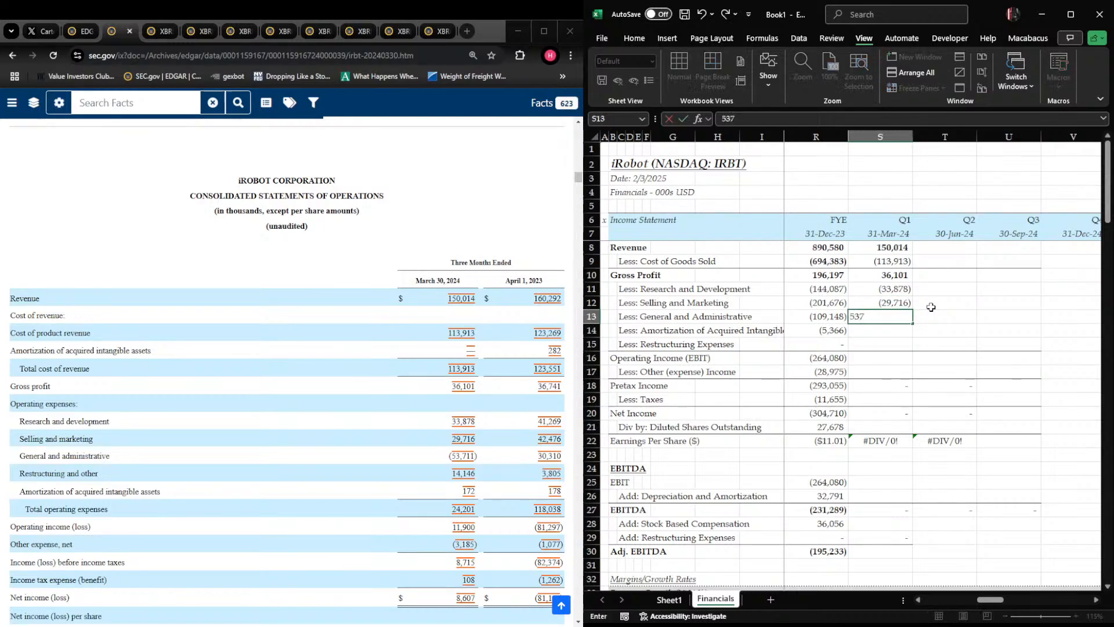
{"action": "type", "text": "11"}
{"action": "key", "text": "Tab"}
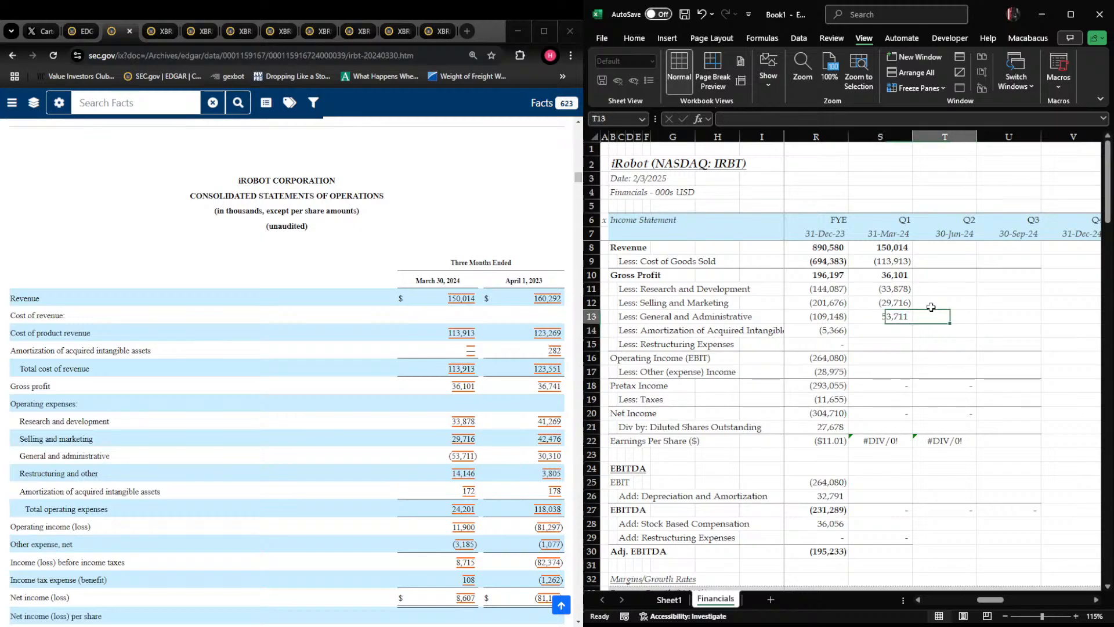
{"action": "key", "text": "Left"}
{"action": "key", "text": "Down"}
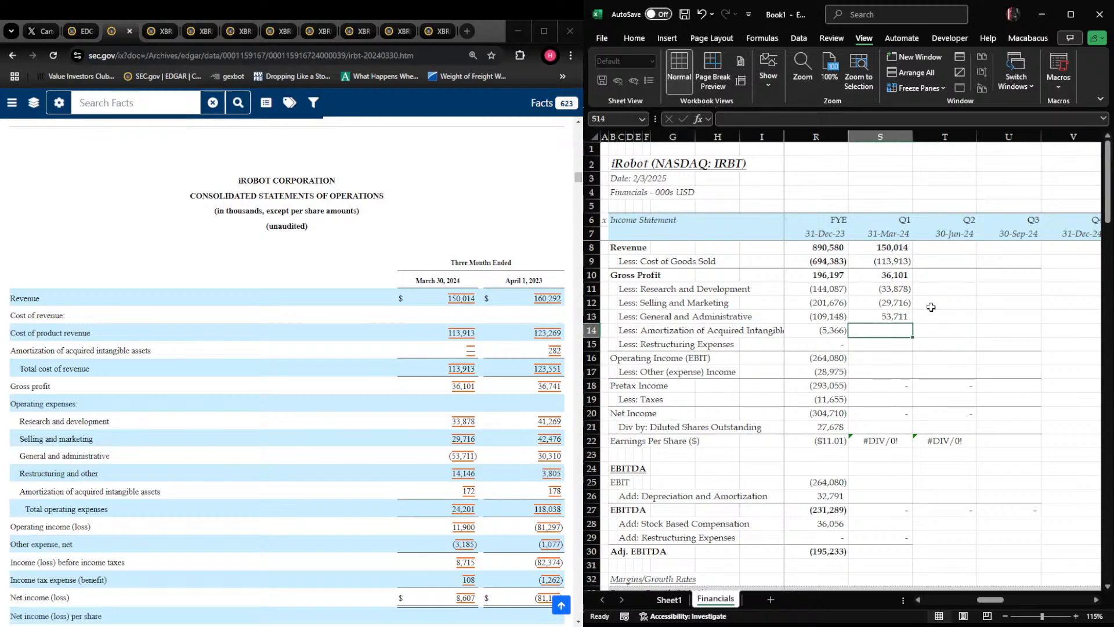
{"action": "type", "text": "-14"}
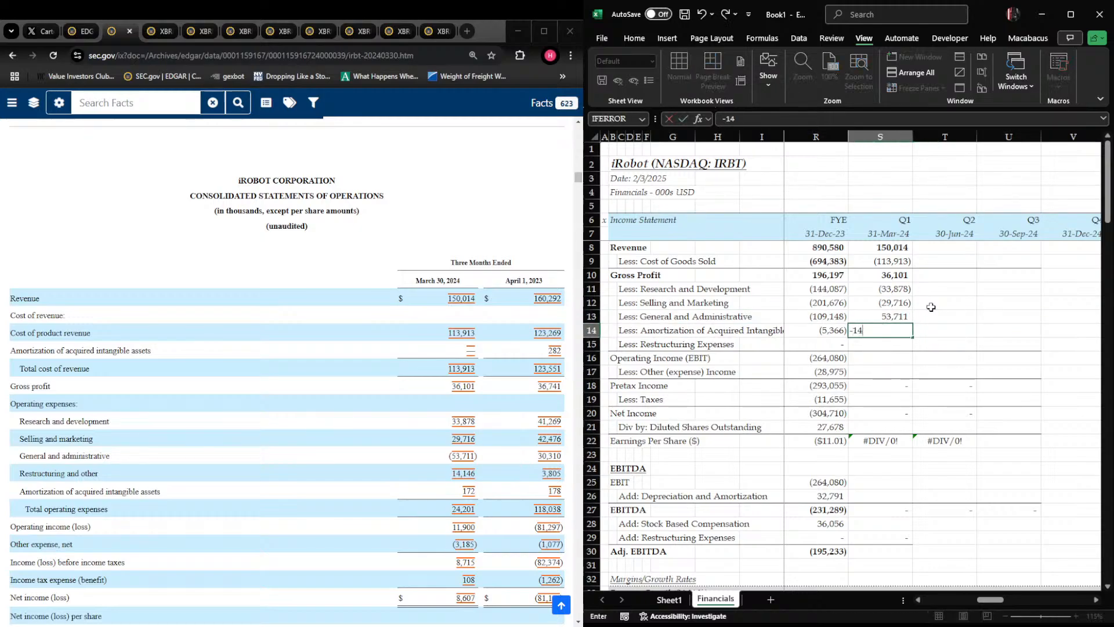
{"action": "key", "text": "Escape"}
Insert a row above Amortization of Acquired Intangibles and move the Restructuring Expenses row into it as row 14
{"action": "key", "text": "Right"}
{"action": "key", "text": "Left"}
{"action": "key", "text": "Down"}
{"action": "key", "text": "Left"}
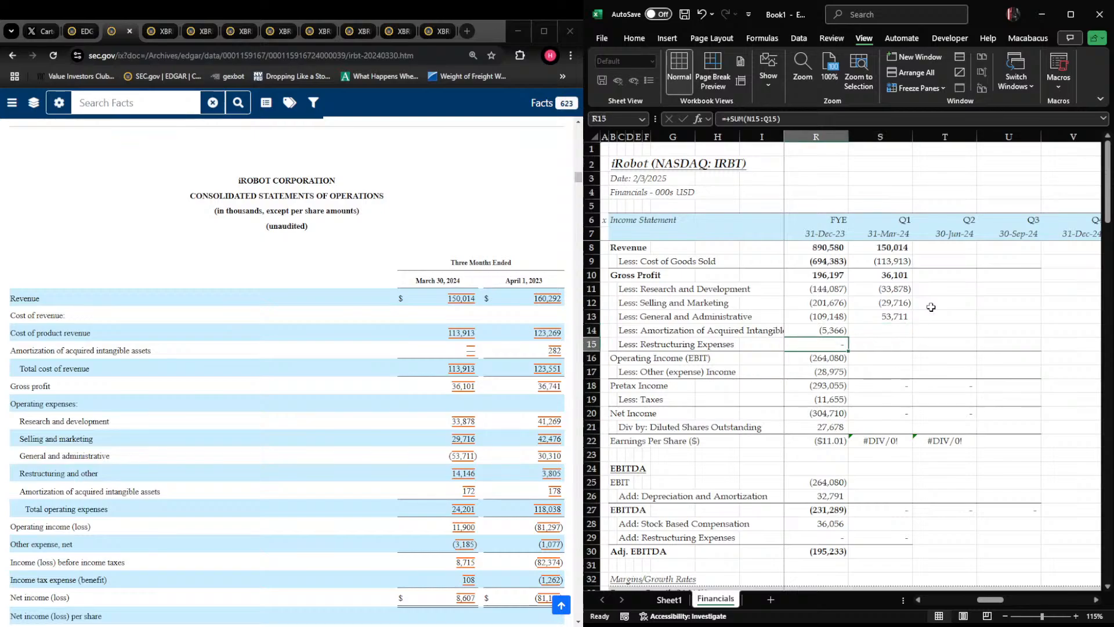
{"action": "key", "text": "Up"}
{"action": "key", "text": "shift+space"}
{"action": "key", "text": "ctrl+shift+plus"}
{"action": "key", "text": "Down"}
{"action": "key", "text": "Down"}
{"action": "key", "text": "shift+space"}
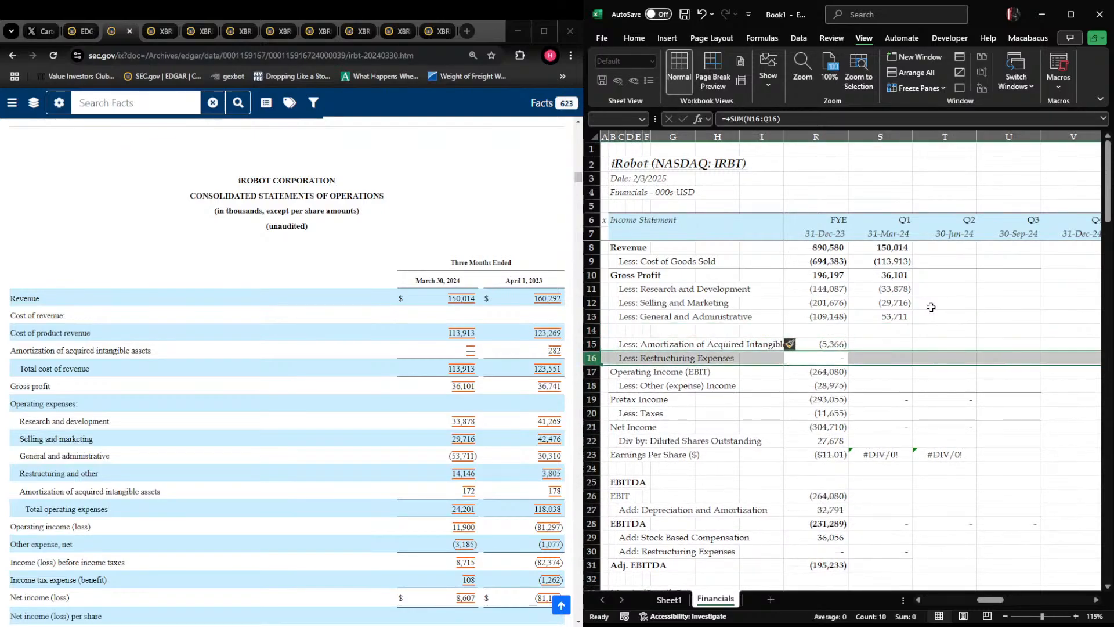
{"action": "key", "text": "ctrl+x"}
{"action": "key", "text": "Up"}
{"action": "key", "text": "Up"}
{"action": "key", "text": "shift+space"}
{"action": "key", "text": "ctrl+v"}
{"action": "key", "text": "Right"}
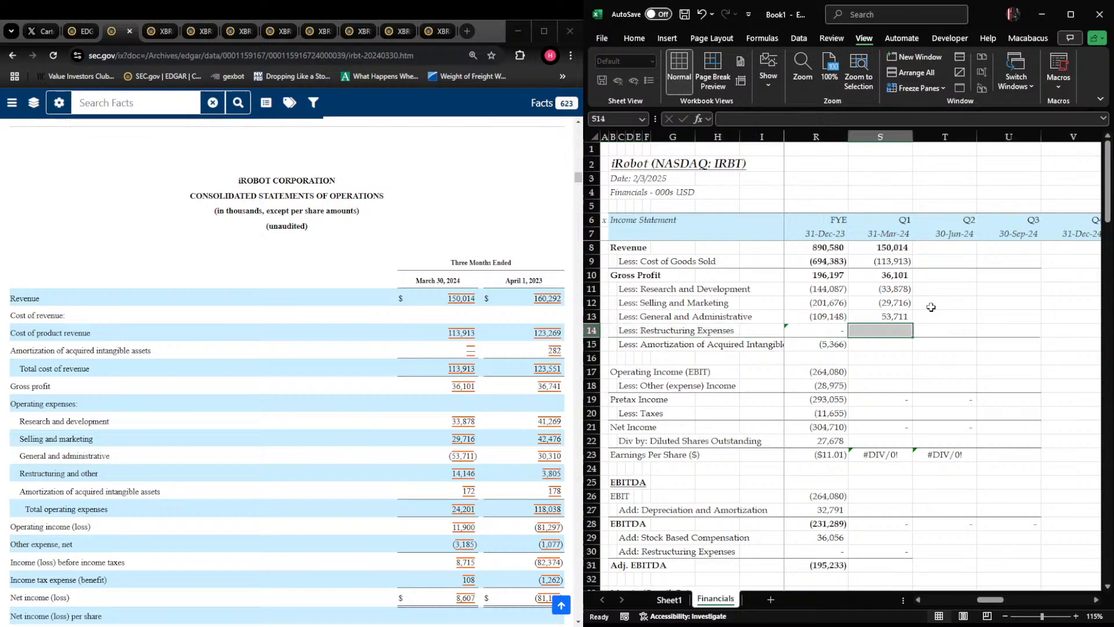
Remove the bottom border from the moved Restructuring Expenses row 14
{"action": "key", "text": "Left"}
{"action": "key", "text": "Left"}
{"action": "key", "text": "Left"}
{"action": "key", "text": "Right"}
{"action": "key", "text": "Right"}
{"action": "key", "text": "Right"}
{"action": "key", "text": "Right"}
{"action": "key", "text": "Right"}
{"action": "key", "text": "Left"}
{"action": "key", "text": "Left"}
{"action": "key", "text": "Left"}
{"action": "key", "text": "Down"}
{"action": "key", "text": "Right"}
{"action": "key", "text": "Right"}
{"action": "key", "text": "Left"}
{"action": "key", "text": "Up"}
{"action": "key", "text": "shift+space"}
{"action": "key", "text": "Escape"}
{"action": "key", "text": "Escape"}
{"action": "key", "text": "Down"}
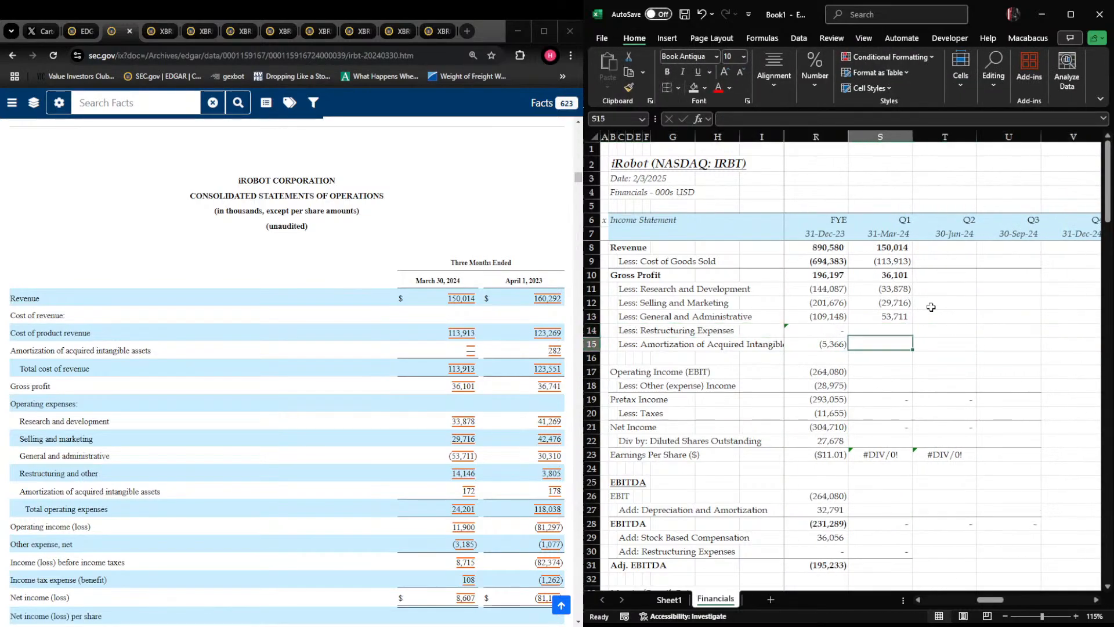
Delete the empty row 16 above Operating Income and check the range of the FYE 2023 operating income formula
{"action": "key", "text": "Down"}
{"action": "key", "text": "shift+space"}
{"action": "key", "text": "ctrl+minus"}
{"action": "key", "text": "Right"}
{"action": "key", "text": "Left"}
{"action": "key", "text": "Left"}
{"action": "key", "text": "F2"}
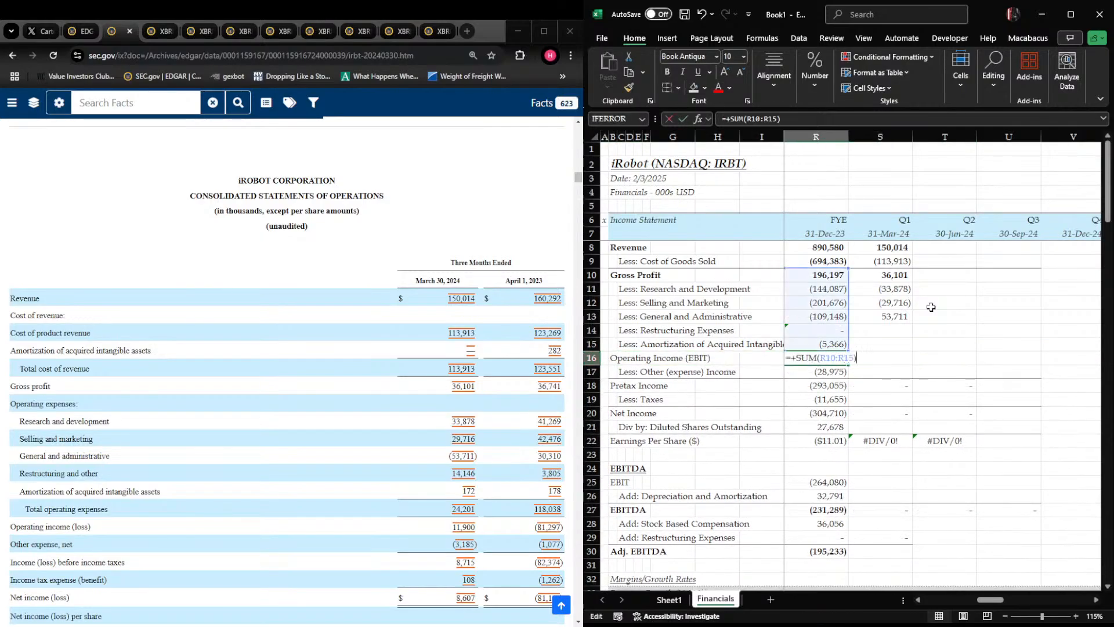
{"action": "key", "text": "Escape"}
{"action": "key", "text": "Right"}
{"action": "key", "text": "Left"}
{"action": "key", "text": "Left"}
{"action": "key", "text": "Left"}
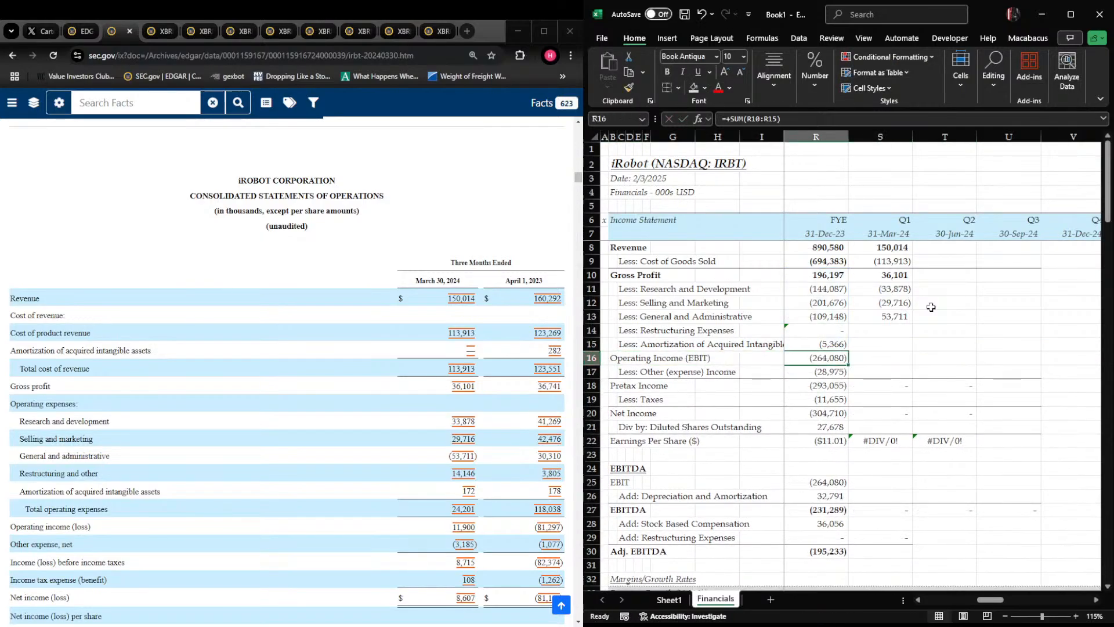
Add a bottom border under the Amortization of Acquired Intangibles row 15 across the income statement columns
{"action": "key", "text": "Up"}
{"action": "key", "text": "ctrl+Left"}
{"action": "key", "text": "ctrl+Left"}
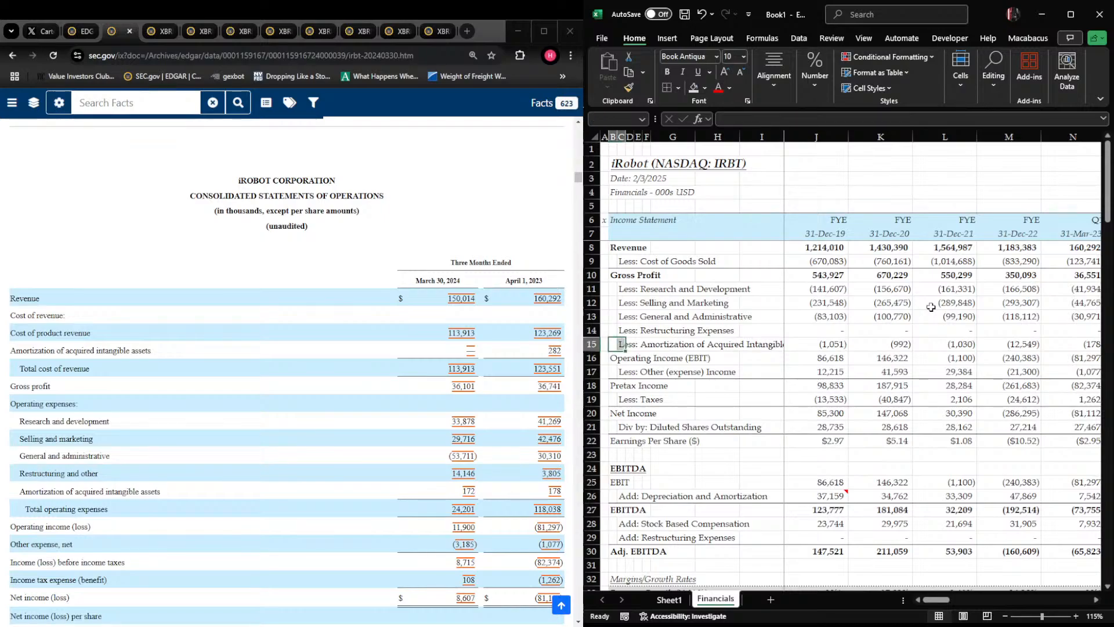
{"action": "key", "text": "shift+Right"}
{"action": "key", "text": "shift+Right"}
{"action": "key", "text": "shift+Right"}
{"action": "key", "text": "shift+Right"}
{"action": "key", "text": "shift+Right"}
{"action": "key", "text": "shift+Right"}
{"action": "key", "text": "shift+Right"}
{"action": "key", "text": "shift+Right"}
{"action": "key", "text": "shift+Right"}
{"action": "key", "text": "shift+Right"}
{"action": "key", "text": "shift+Right"}
{"action": "key", "text": "shift+Right"}
{"action": "key", "text": "shift+Right"}
{"action": "key", "text": "shift+Right"}
{"action": "key", "text": "shift+Right"}
{"action": "key", "text": "shift+Right"}
{"action": "key", "text": "shift+Right"}
{"action": "key", "text": "shift+Right"}
{"action": "scroll", "coordinate": [930, 307], "scroll_direction": "right", "scroll_amount": 1}
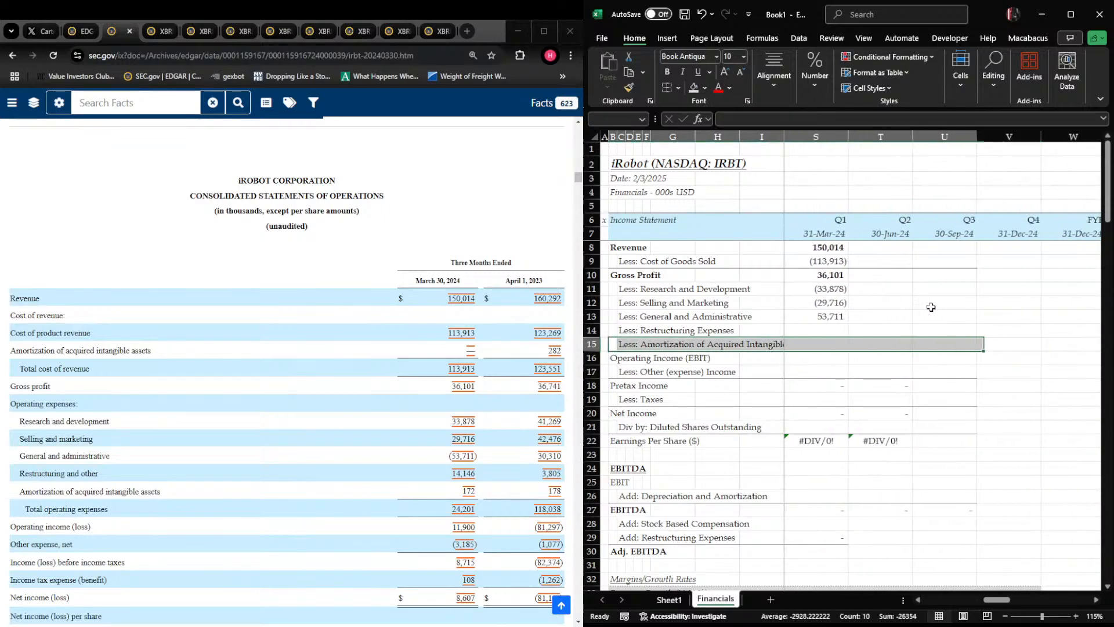
{"action": "key", "text": "Right"}
{"action": "key", "text": "Right"}
{"action": "key", "text": "Right"}
{"action": "key", "text": "Right"}
{"action": "key", "text": "Right"}
{"action": "key", "text": "Right"}
{"action": "key", "text": "Right"}
{"action": "key", "text": "Right"}
{"action": "key", "text": "Right"}
{"action": "key", "text": "Right"}
{"action": "key", "text": "Right"}
{"action": "key", "text": "Right"}
{"action": "key", "text": "Right"}
{"action": "key", "text": "Right"}
{"action": "key", "text": "Right"}
{"action": "key", "text": "Right"}
{"action": "key", "text": "Left"}
{"action": "key", "text": "Right"}
{"action": "key", "text": "Right"}
{"action": "scroll", "coordinate": [930, 307], "scroll_direction": "right", "scroll_amount": 2}
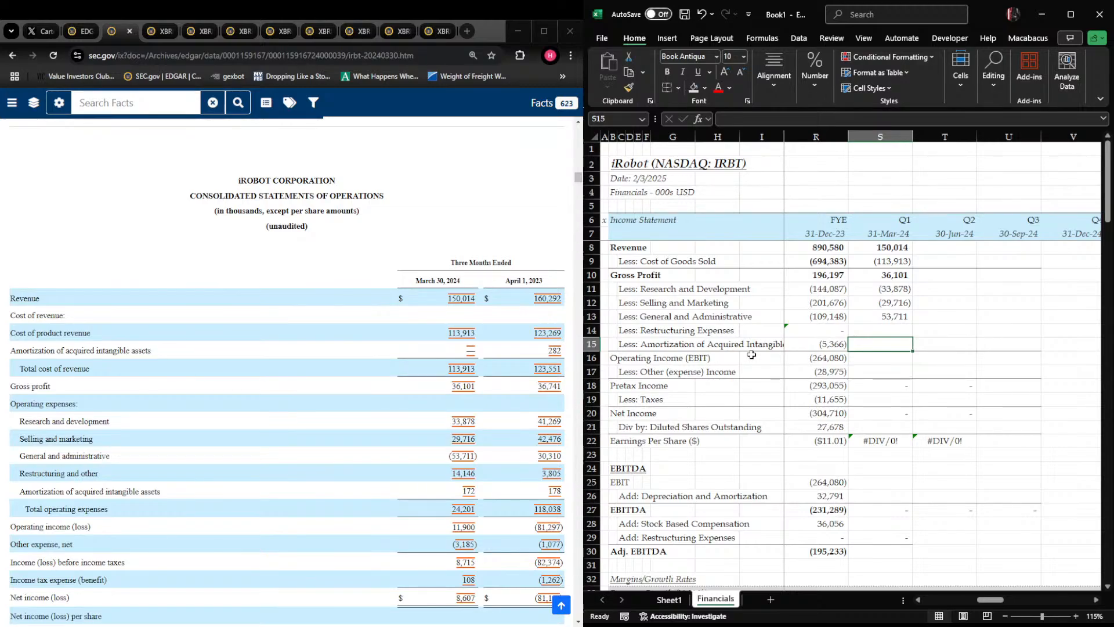
Enter Q1 2024 restructuring expenses of -14,146 in S14 and amortization of acquired intangibles of -172 in S15
{"action": "key", "text": "Up"}
{"action": "type", "text": "-14146"}
{"action": "key", "text": "Return"}
{"action": "type", "text": "-172"}
{"action": "key", "text": "Return"}
{"action": "key", "text": "Up"}
{"action": "key", "text": "Right"}
{"action": "key", "text": "Left"}
{"action": "key", "text": "Left"}
{"action": "key", "text": "Left"}
{"action": "key", "text": "Right"}
{"action": "key", "text": "Up"}
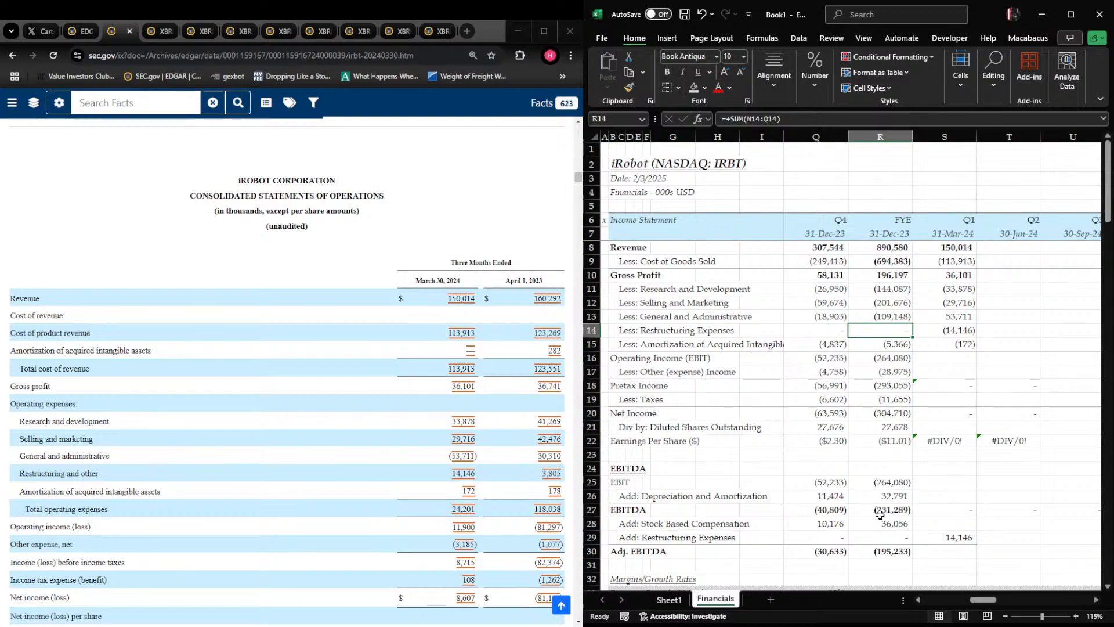
Fill the operating income formula from R16 across the Q1 2024 and following quarter columns
{"action": "key", "text": "Right"}
{"action": "key", "text": "Down"}
{"action": "key", "text": "Down"}
{"action": "key", "text": "shift+Right"}
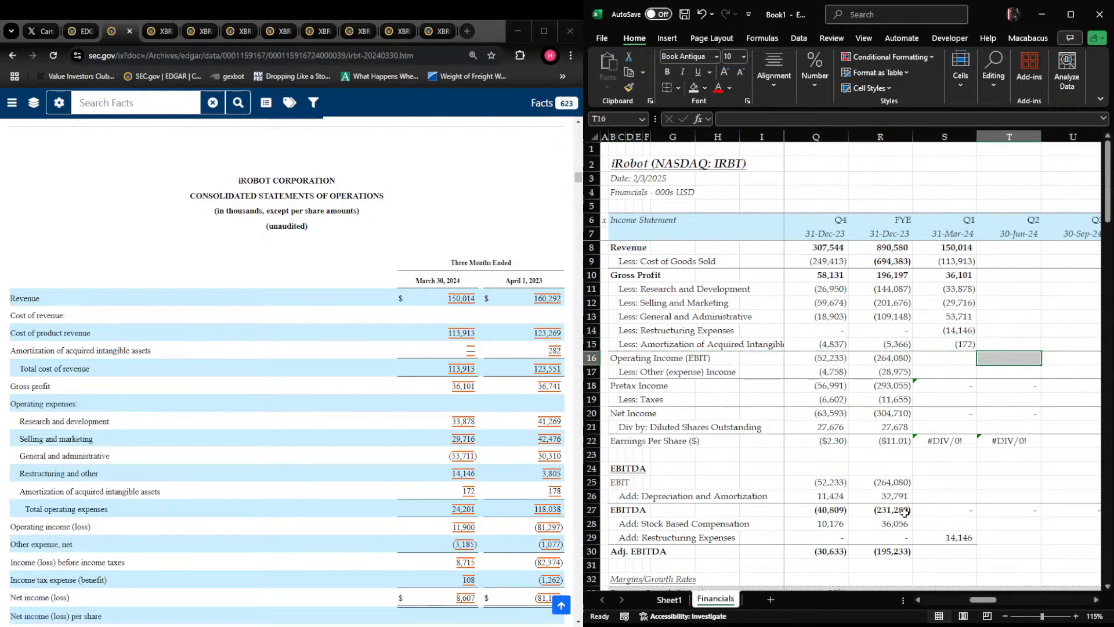
{"action": "key", "text": "shift+Left"}
{"action": "key", "text": "Left"}
{"action": "key", "text": "shift+Right"}
{"action": "key", "text": "shift+Right"}
{"action": "key", "text": "shift+Right"}
{"action": "key", "text": "shift+Right"}
{"action": "key", "text": "shift+Left"}
{"action": "key", "text": "ctrl+r"}
{"action": "key", "text": "Left"}
{"action": "key", "text": "Right"}
{"action": "key", "text": "Right"}
{"action": "key", "text": "Down"}
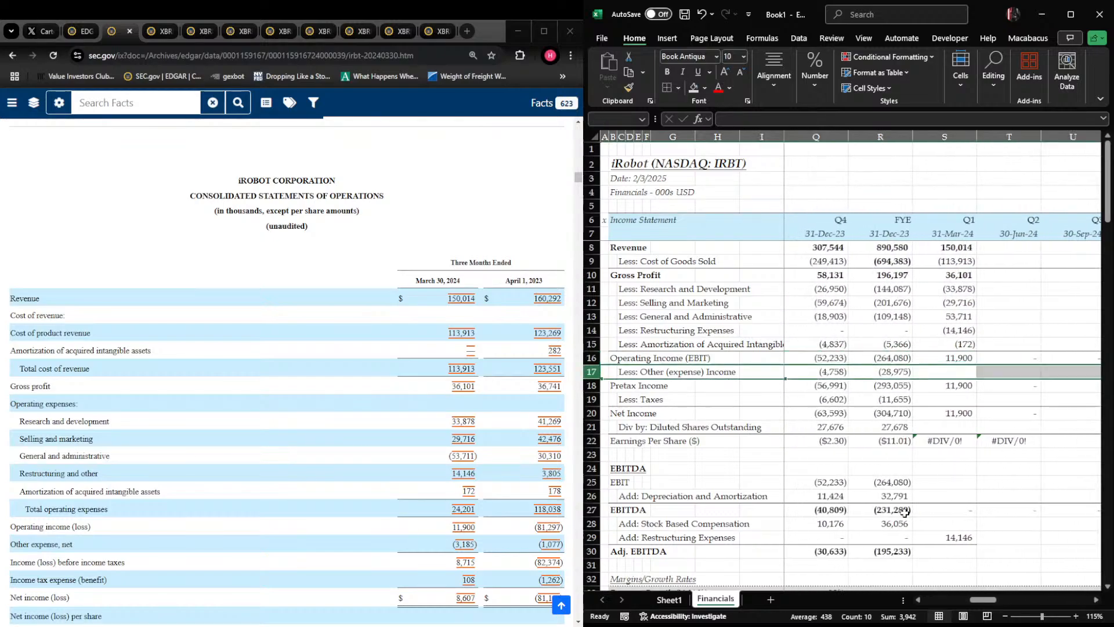
Check the Q1 2024 operating income formula in S16 and the general and administrative entry in S13 against the 10-Q
{"action": "key", "text": "Up"}
{"action": "key", "text": "F2"}
{"action": "key", "text": "Escape"}
{"action": "key", "text": "Up"}
{"action": "key", "text": "Up"}
{"action": "key", "text": "Up"}
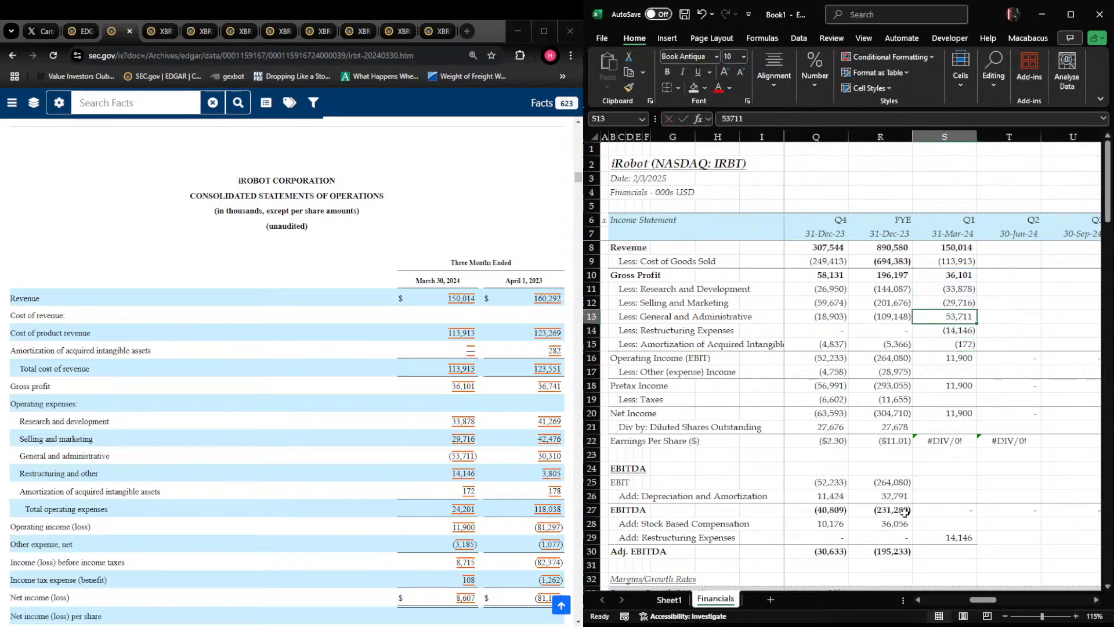
{"action": "key", "text": "Down"}
{"action": "key", "text": "Down"}
{"action": "key", "text": "Down"}
{"action": "key", "text": "Down"}
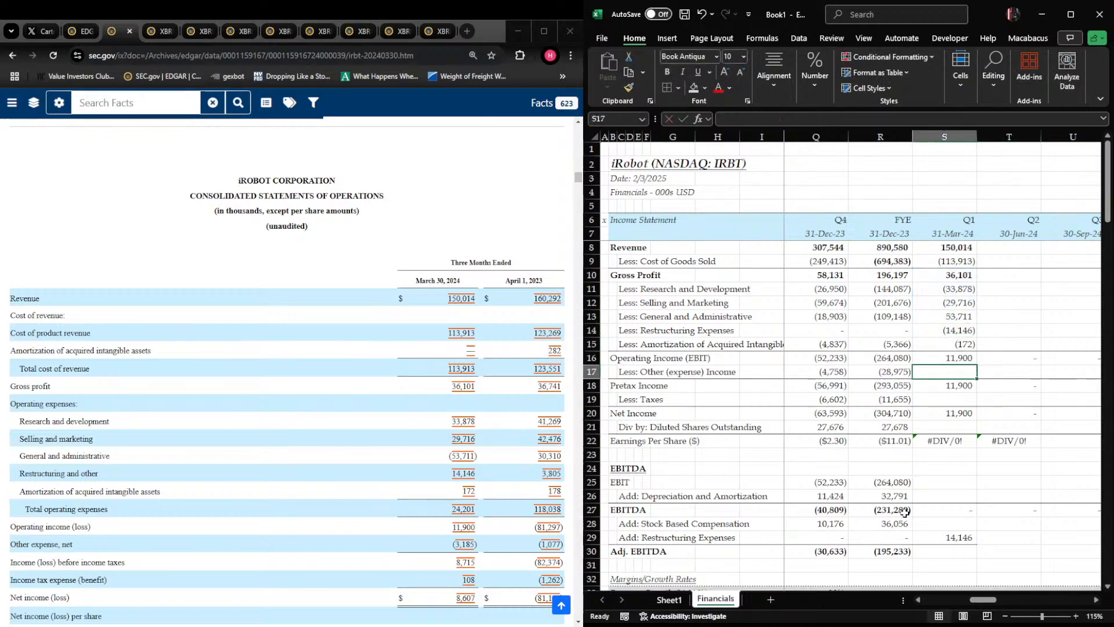
Enter Q1 2024 other expense of -3,185 in S17 and taxes of -108 in S19
{"action": "type", "text": "-3185"}
{"action": "key", "text": "Return"}
{"action": "key", "text": "Down"}
{"action": "type", "text": "-"}
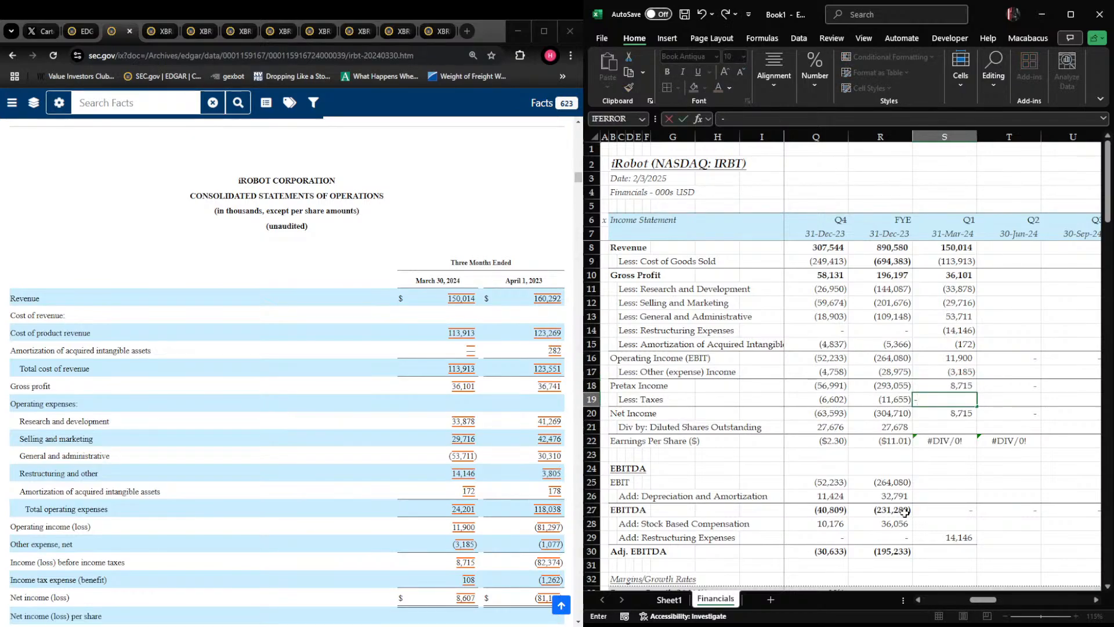
{"action": "type", "text": "108"}
{"action": "key", "text": "Return"}
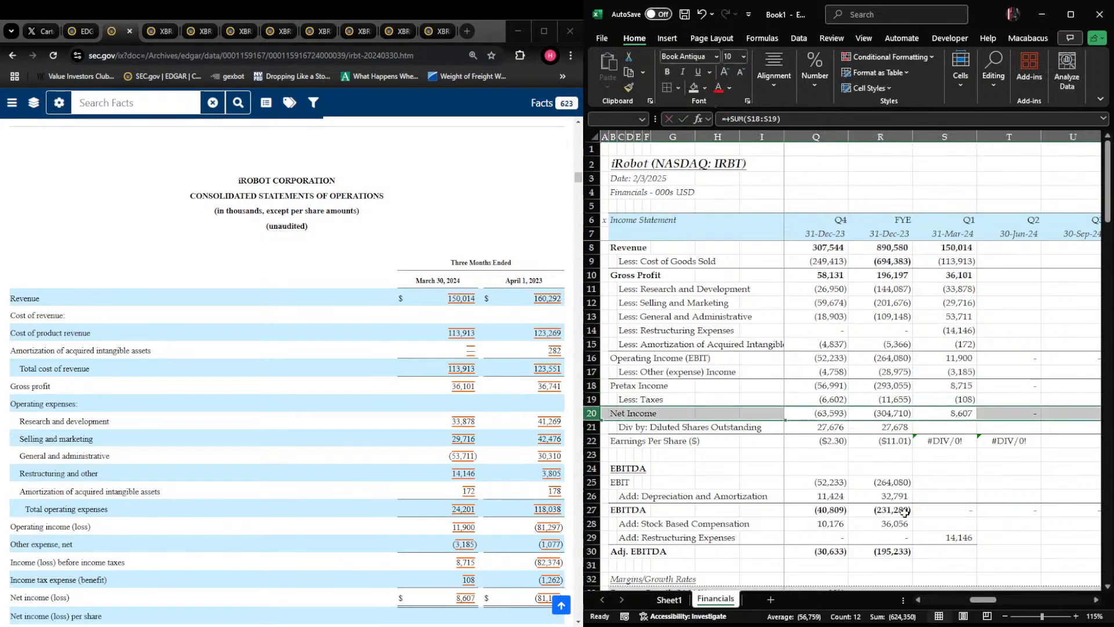
Enter Q1 2024 diluted shares outstanding of 28,266 in S21 from the 10-Q's per share section
{"action": "key", "text": "Down"}
{"action": "scroll", "coordinate": [287, 371], "scroll_direction": "down", "scroll_amount": 2}
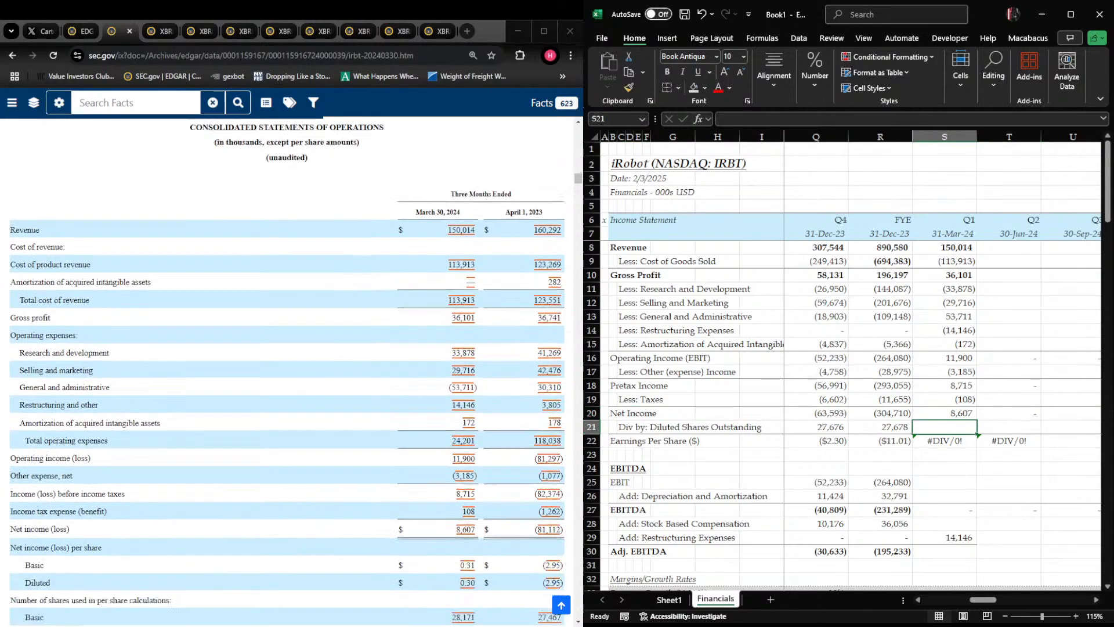
{"action": "scroll", "coordinate": [923, 440], "scroll_direction": "down", "scroll_amount": 1}
{"action": "type", "text": "28266"}
{"action": "key", "text": "Return"}
Fill the FYE 2023 EBIT formula from R25 across the 2024 quarter columns of the EBITDA schedule
{"action": "key", "text": "Down"}
{"action": "key", "text": "Down"}
{"action": "key", "text": "Down"}
{"action": "key", "text": "Left"}
{"action": "key", "text": "ctrl+shift+r"}
{"action": "key", "text": "Left"}
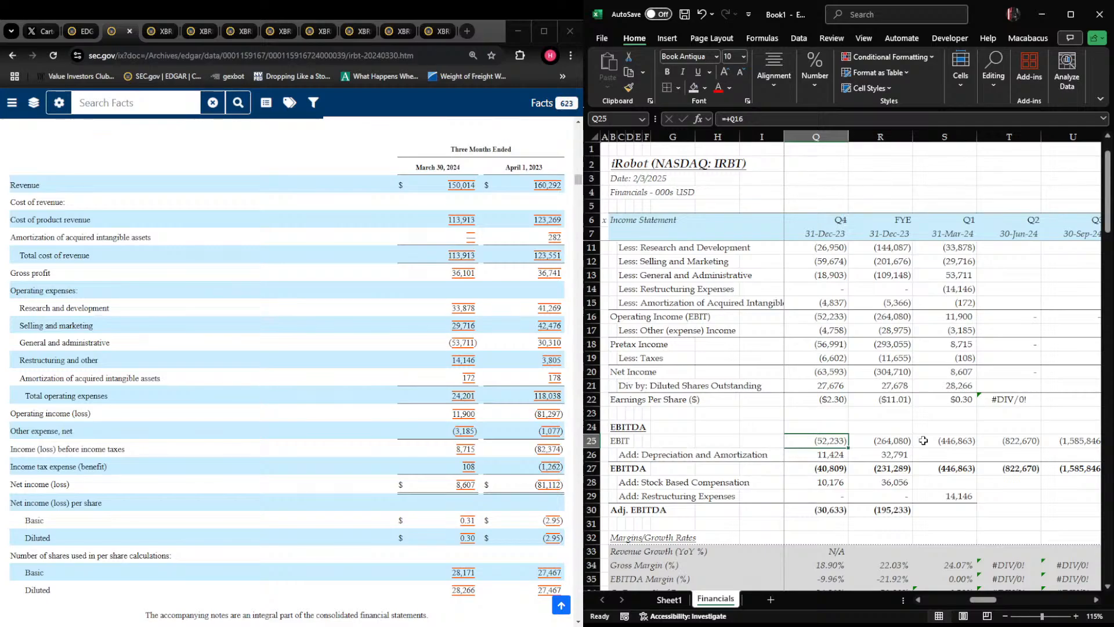
{"action": "key", "text": "Right"}
{"action": "key", "text": "Right"}
{"action": "key", "text": "Right"}
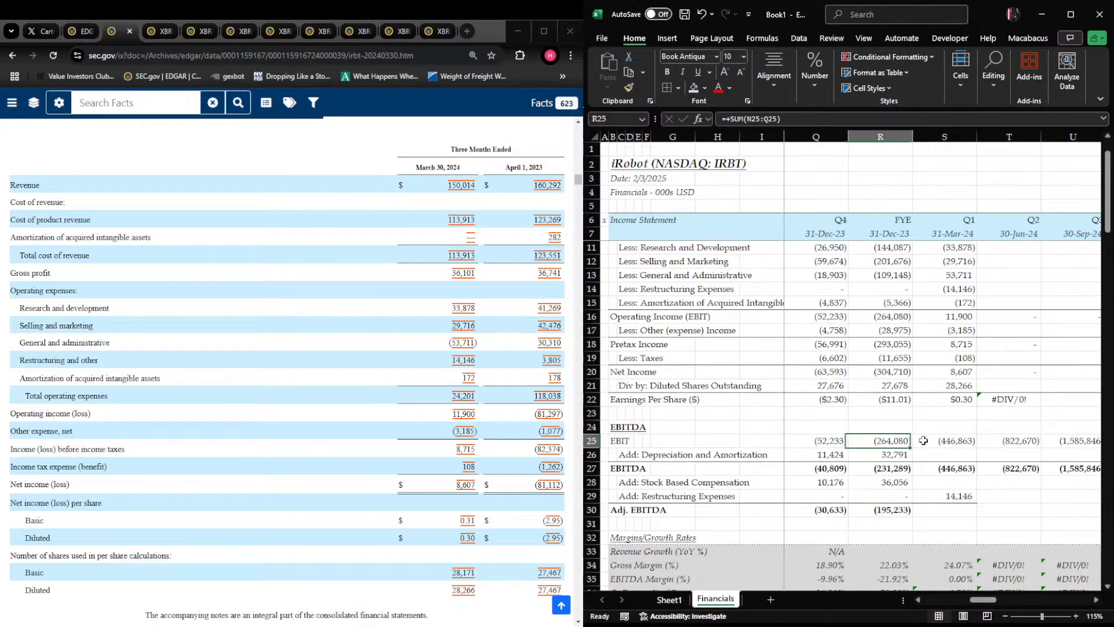
{"action": "key", "text": "Left"}
{"action": "key", "text": "Down"}
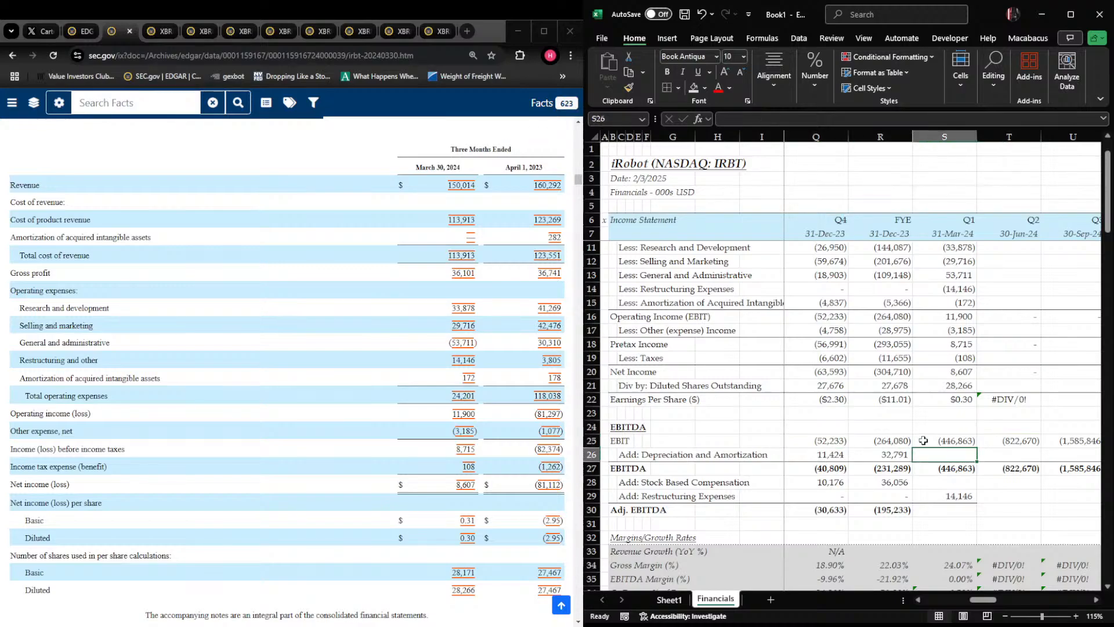
Enter Q1 2024 depreciation and amortization of 5,812 in S26 and stock based compensation of 7,948 in S28 from the cash flow statement
{"action": "scroll", "coordinate": [287, 371], "scroll_direction": "down", "scroll_amount": 8}
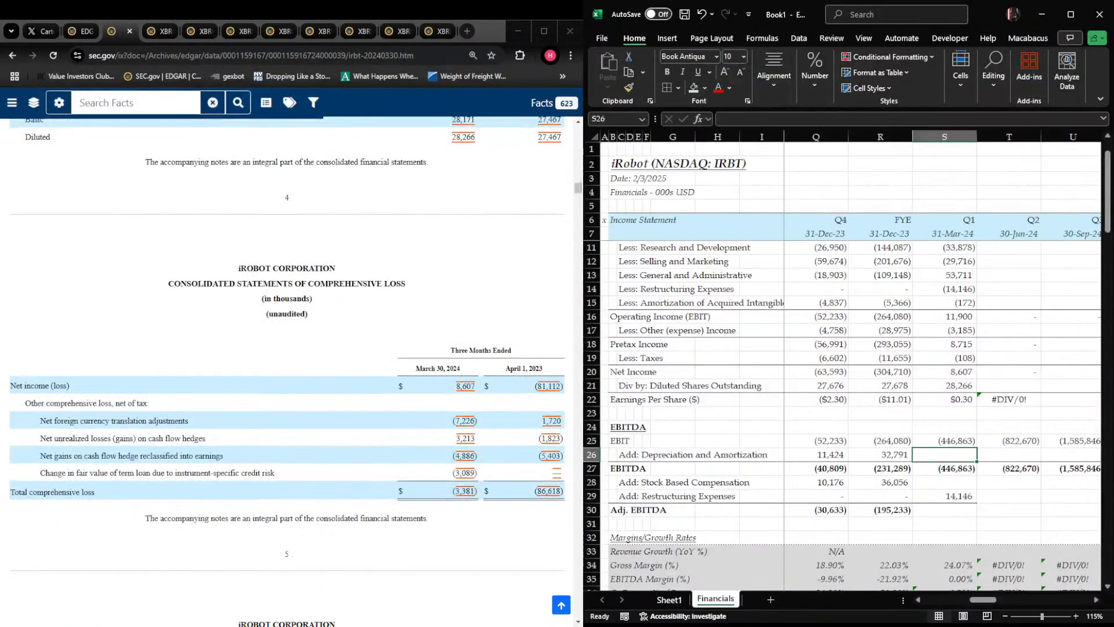
{"action": "scroll", "coordinate": [287, 371], "scroll_direction": "down", "scroll_amount": 5}
{"action": "scroll", "coordinate": [287, 372], "scroll_direction": "down", "scroll_amount": 20}
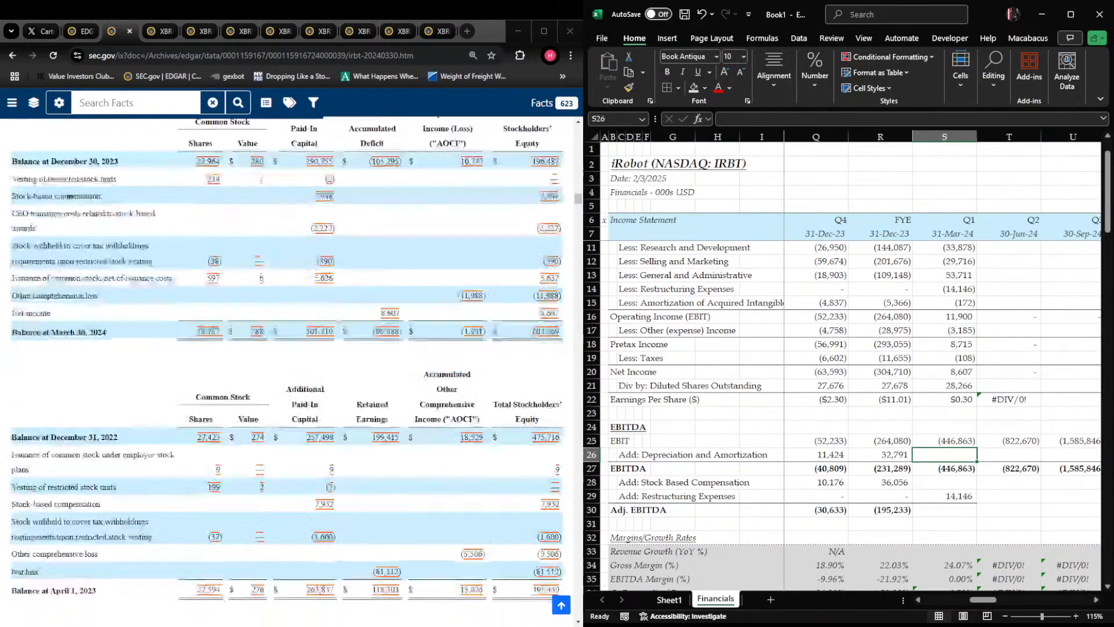
{"action": "scroll", "coordinate": [287, 372], "scroll_direction": "up", "scroll_amount": 8}
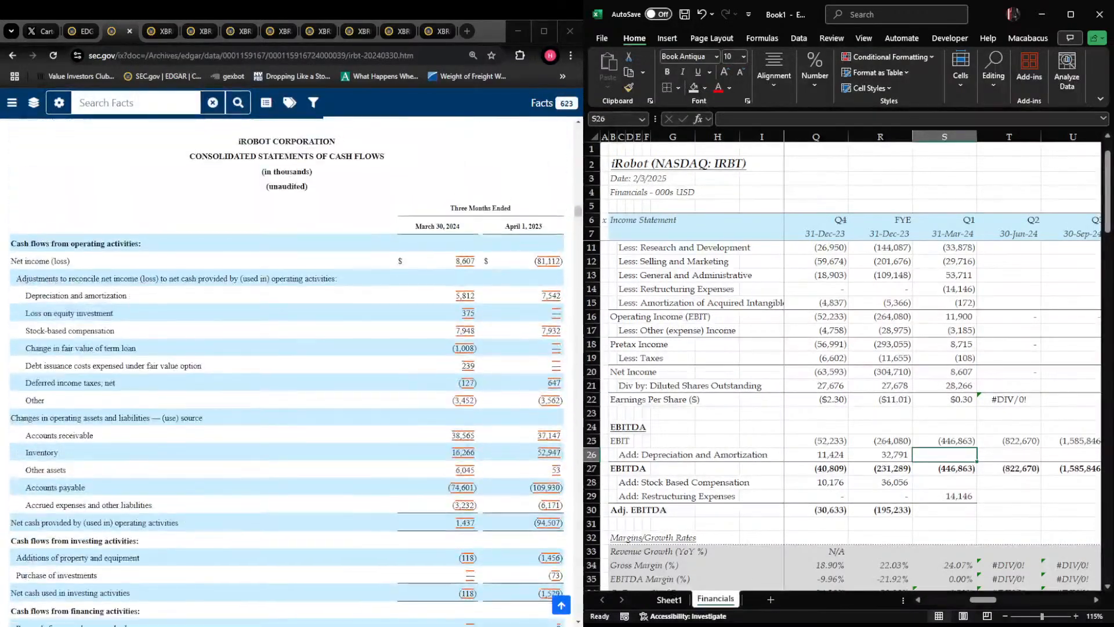
{"action": "type", "text": "5,812"}
{"action": "key", "text": "Return"}
{"action": "key", "text": "Return"}
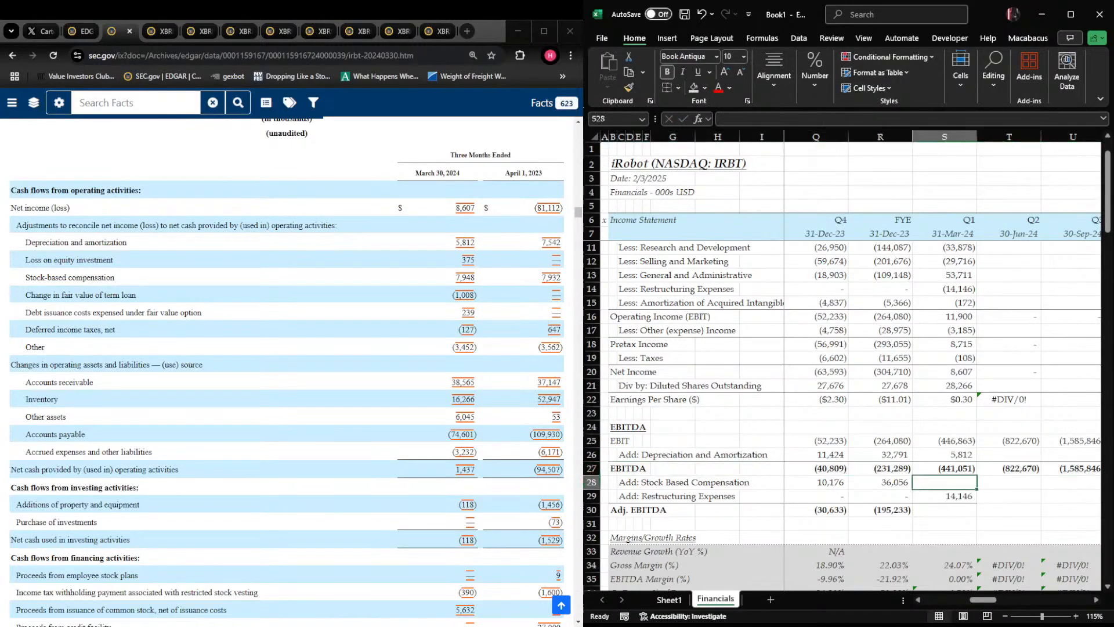
{"action": "type", "text": "7,94"}
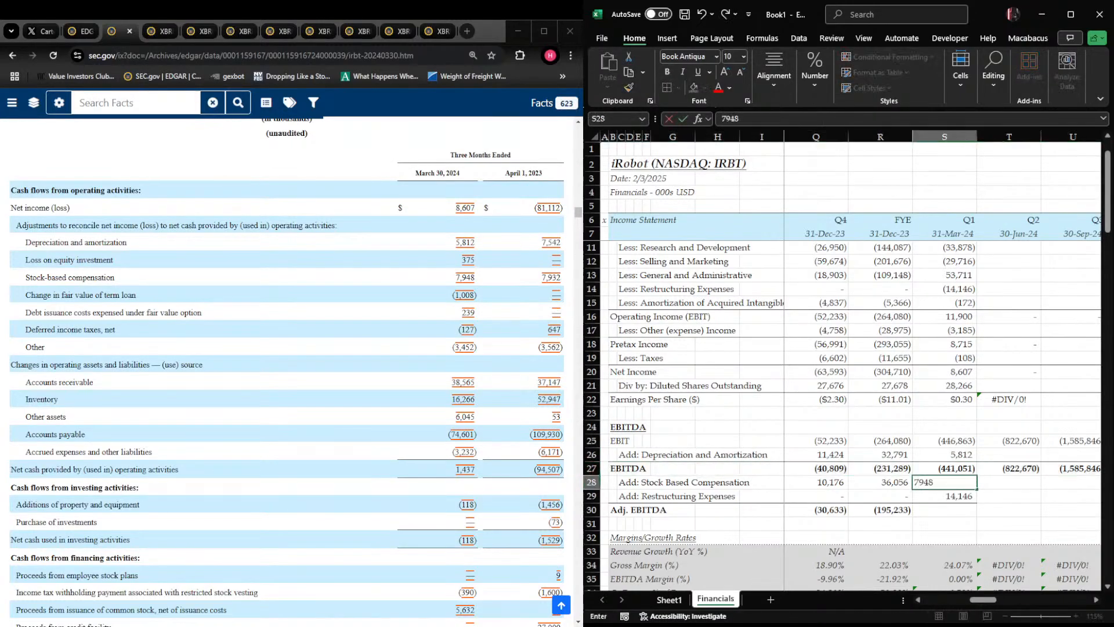
{"action": "type", "text": "8"}
{"action": "key", "text": "Return"}
Fill the Adj. EBITDA formula from R30 across the 2024 quarter columns
{"action": "key", "text": "shift+space"}
{"action": "key", "text": "shift+BackSpace"}
{"action": "key", "text": "Down"}
{"action": "key", "text": "Left"}
{"action": "key", "text": "shift+Right"}
{"action": "key", "text": "shift+Right"}
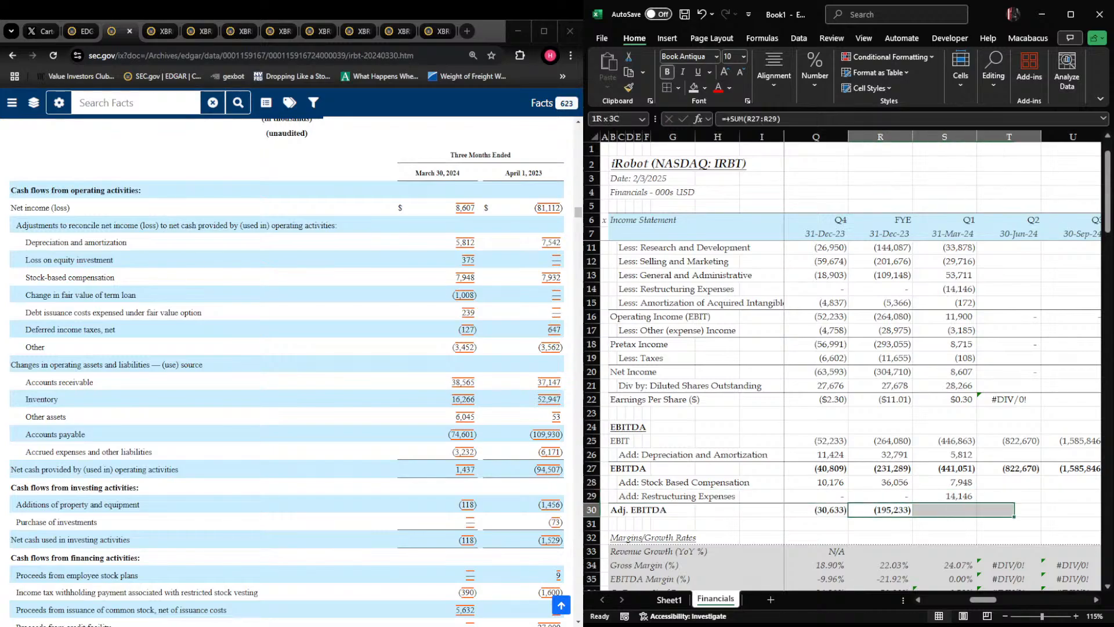
{"action": "key", "text": "shift+Right"}
{"action": "key", "text": "shift+Right"}
{"action": "key", "text": "shift+Left"}
{"action": "key", "text": "shift+Right"}
{"action": "key", "text": "shift+Left"}
{"action": "key", "text": "shift+Left"}
{"action": "key", "text": "shift+Left"}
{"action": "key", "text": "shift+Left"}
{"action": "key", "text": "shift+Right"}
{"action": "key", "text": "shift+Right"}
{"action": "key", "text": "shift+Right"}
{"action": "key", "text": "shift+Right"}
{"action": "key", "text": "ctrl+r"}
{"action": "key", "text": "Left"}
{"action": "key", "text": "Right"}
{"action": "key", "text": "Right"}
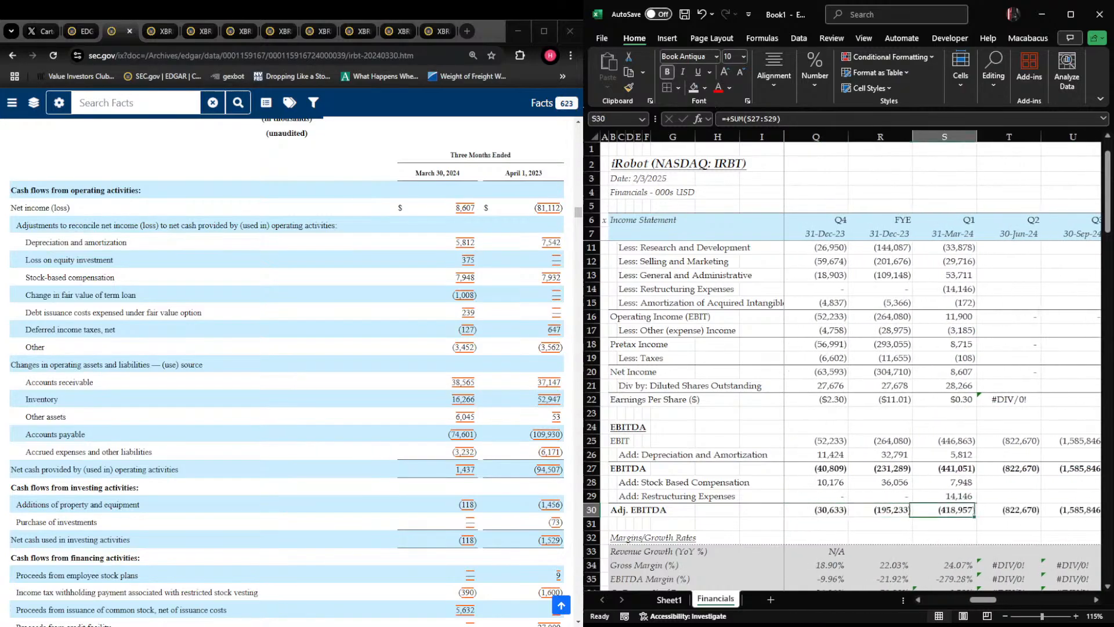
Replace the Q1 2024 EBIT sum formula in S25 with a link to operating income in S16
{"action": "key", "text": "F2"}
{"action": "key", "text": "Escape"}
{"action": "key", "text": "Up"}
{"action": "key", "text": "Up"}
{"action": "key", "text": "Up"}
{"action": "key", "text": "Up"}
{"action": "key", "text": "Up"}
{"action": "key", "text": "F2"}
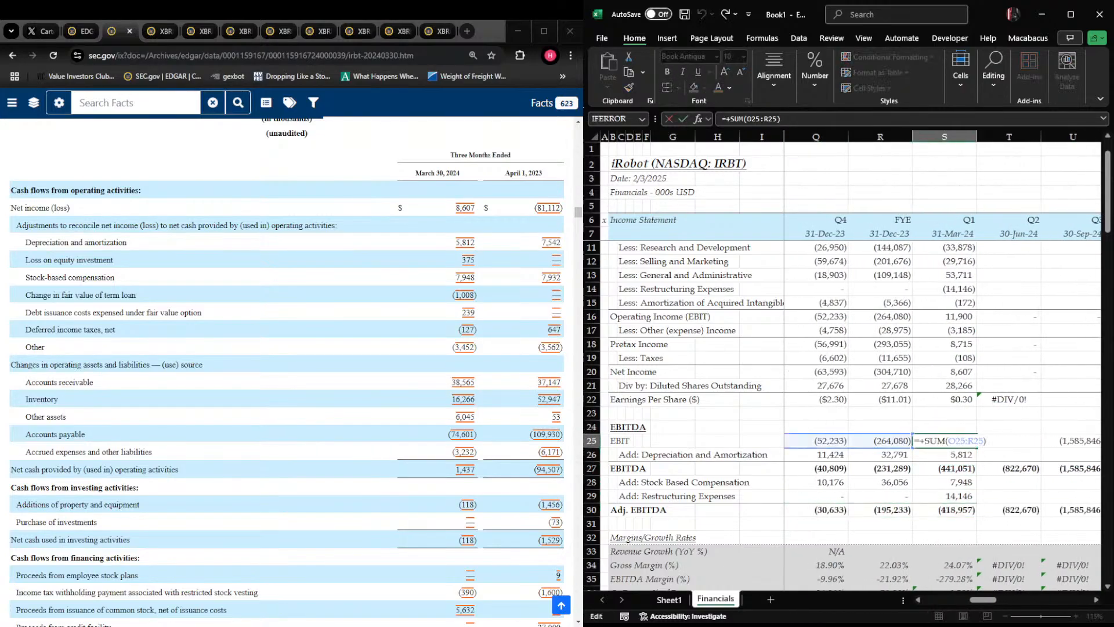
{"action": "key", "text": "Escape"}
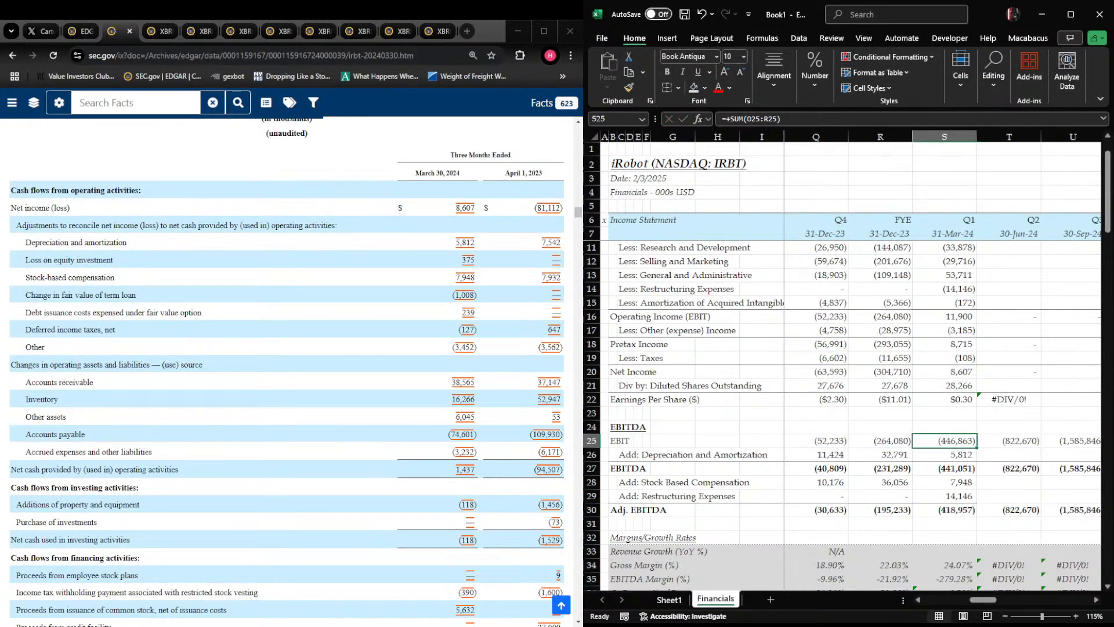
{"action": "type", "text": "+"}
{"action": "key", "text": "Up"}
{"action": "key", "text": "Up"}
{"action": "key", "text": "Up"}
{"action": "key", "text": "Up"}
{"action": "key", "text": "Up"}
{"action": "key", "text": "Up"}
{"action": "key", "text": "Up"}
{"action": "key", "text": "Up"}
{"action": "key", "text": "Up"}
{"action": "key", "text": "Up"}
{"action": "key", "text": "Up"}
{"action": "key", "text": "Down"}
{"action": "key", "text": "Down"}
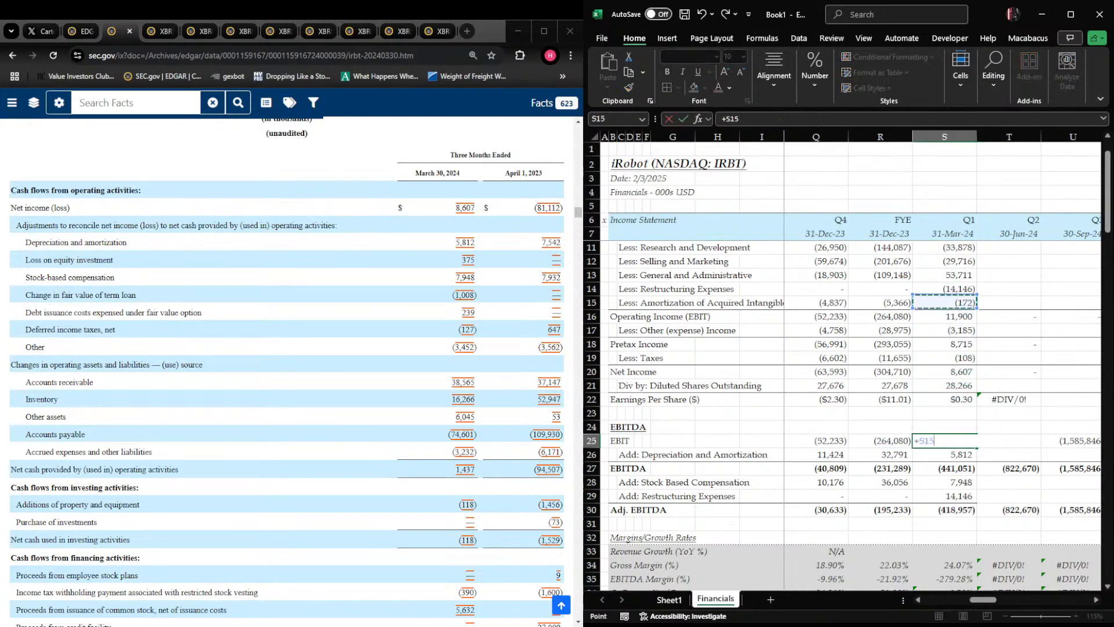
{"action": "key", "text": "Return"}
Check the Q1 2024 formulas in the EBITDA schedule against the income statement figures in column S
{"action": "key", "text": "Down"}
{"action": "key", "text": "Down"}
{"action": "key", "text": "F2"}
{"action": "key", "text": "Return"}
{"action": "key", "text": "Down"}
{"action": "key", "text": "F2"}
{"action": "key", "text": "Escape"}
{"action": "key", "text": "F2"}
{"action": "key", "text": "Escape"}
{"action": "key", "text": "Right"}
{"action": "key", "text": "Right"}
{"action": "key", "text": "Left"}
{"action": "key", "text": "Left"}
{"action": "key", "text": "Up"}
{"action": "key", "text": "Up"}
{"action": "key", "text": "Up"}
{"action": "key", "text": "Up"}
{"action": "key", "text": "Up"}
{"action": "key", "text": "Up"}
{"action": "key", "text": "Up"}
{"action": "key", "text": "Up"}
{"action": "key", "text": "Up"}
{"action": "key", "text": "Up"}
{"action": "key", "text": "Up"}
{"action": "key", "text": "Up"}
{"action": "key", "text": "Up"}
{"action": "key", "text": "Up"}
{"action": "key", "text": "Up"}
{"action": "key", "text": "Up"}
{"action": "key", "text": "Up"}
{"action": "key", "text": "Up"}
{"action": "key", "text": "Up"}
{"action": "key", "text": "Up"}
{"action": "key", "text": "Up"}
{"action": "key", "text": "Up"}
{"action": "key", "text": "Up"}
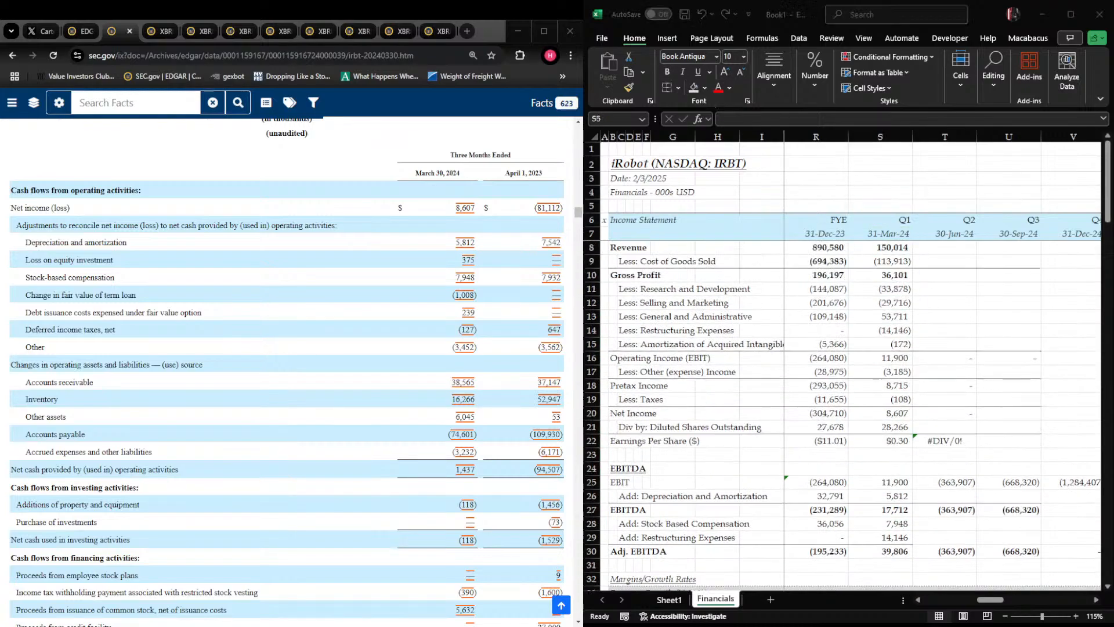
Search the Q1 2024 10-Q for "general and a" and read the Termination of Merger Agreement note
{"action": "key", "text": "ctrl+f"}
{"action": "type", "text": "gen"}
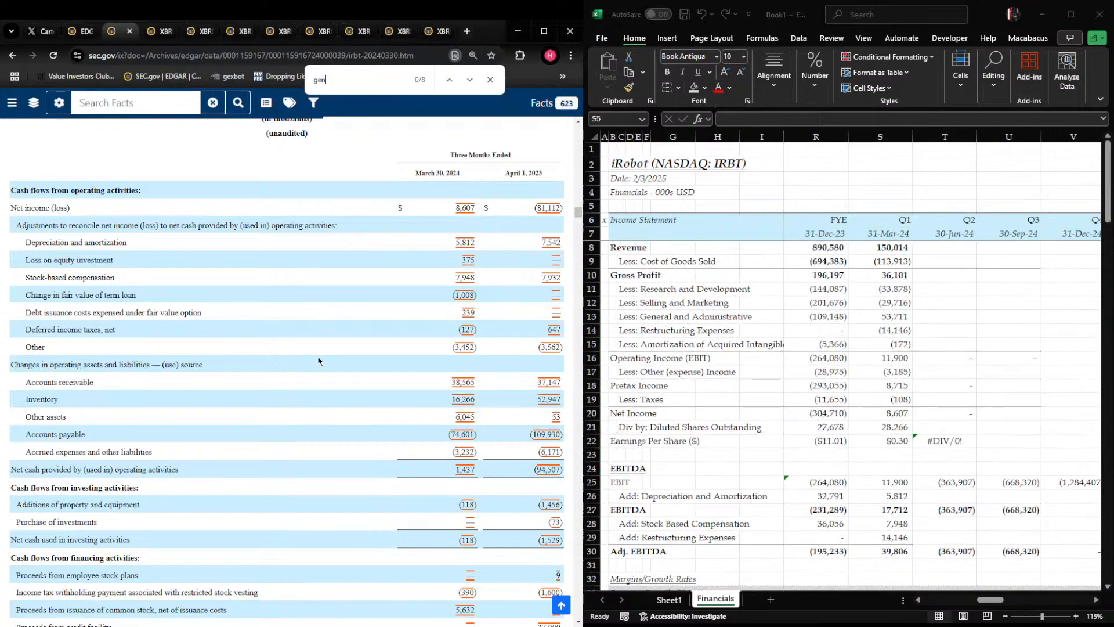
{"action": "type", "text": "eral and a"}
{"action": "key", "text": "Return"}
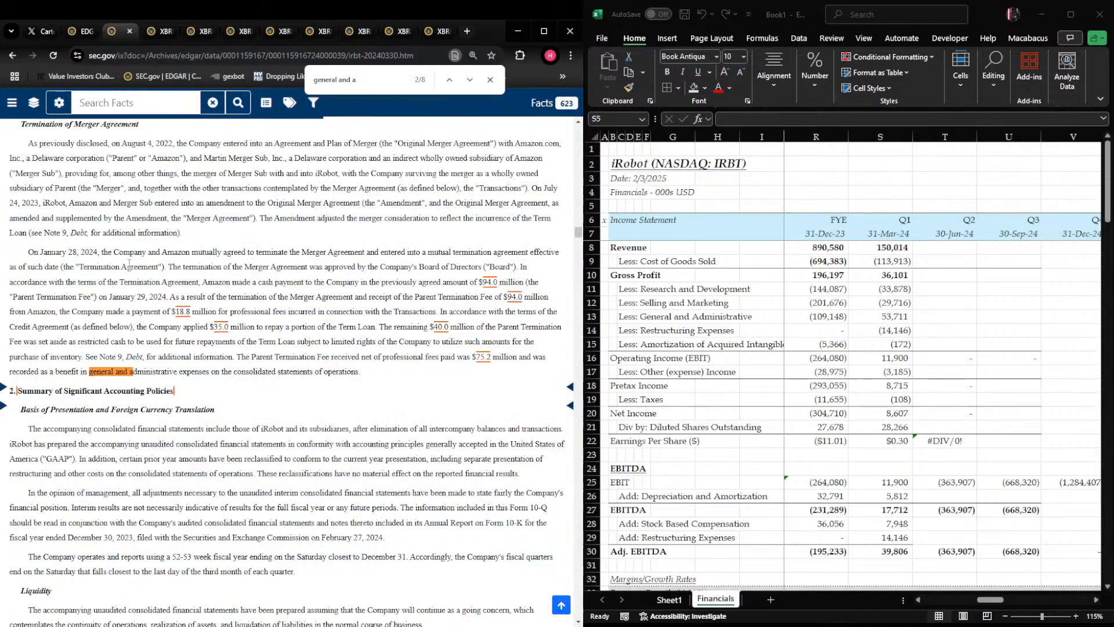
{"action": "left_click_drag", "start_coordinate": [33, 253], "coordinate": [378, 375]}
{"action": "left_click", "coordinate": [418, 386]}
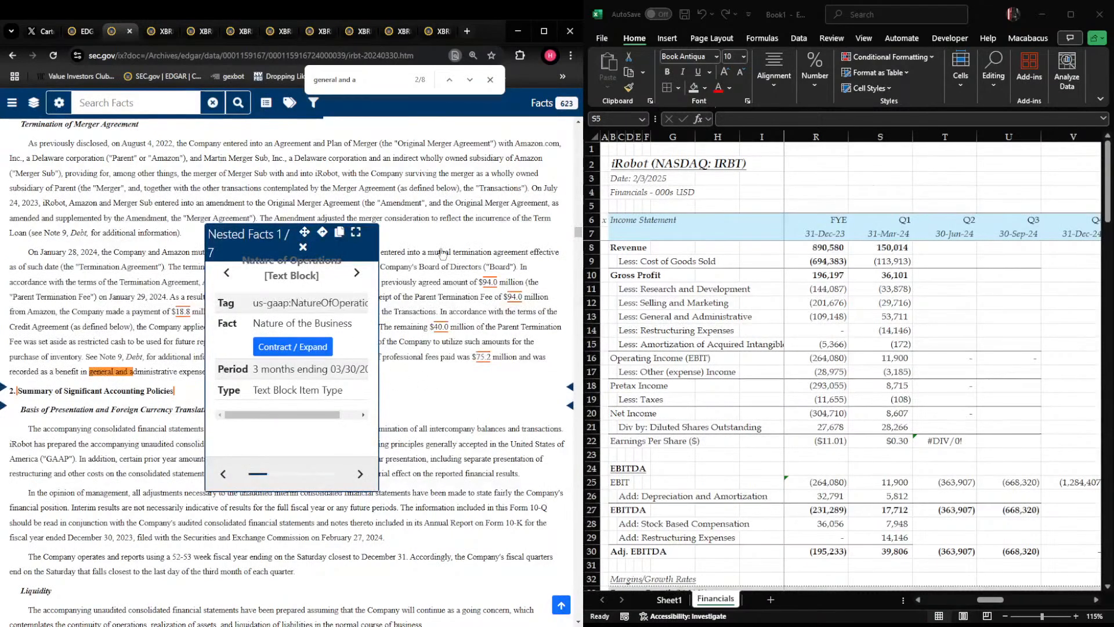
{"action": "left_click", "coordinate": [303, 247]}
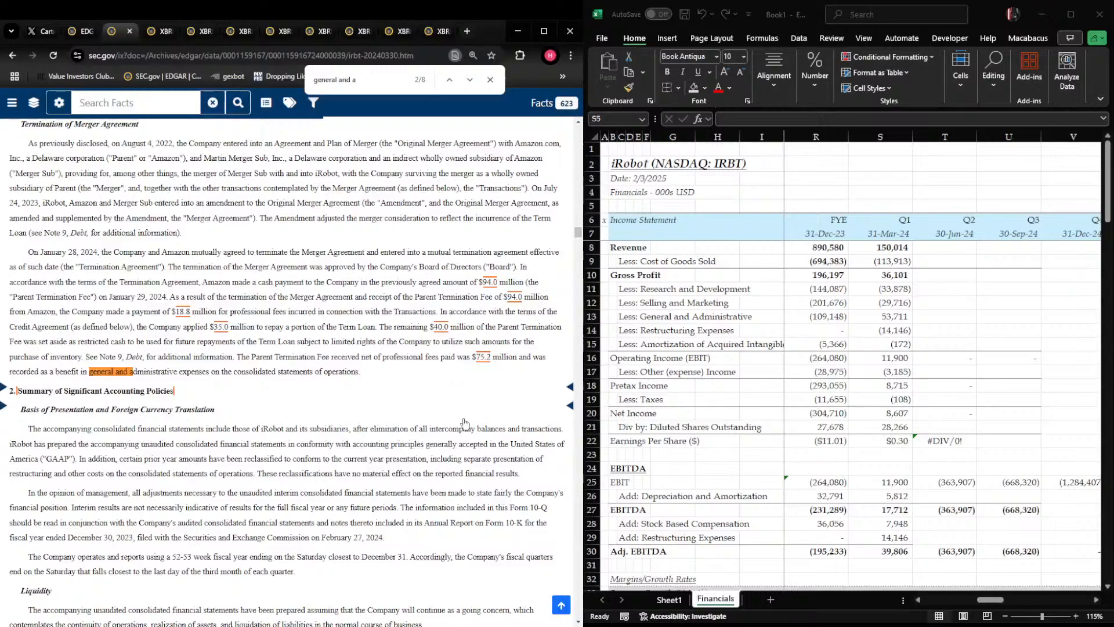
Calculate FYE 2023 YoY revenue growth in R33 with the formula R8/M8-1
{"action": "left_click", "coordinate": [936, 358]}
{"action": "key", "text": "Down"}
{"action": "key", "text": "Down"}
{"action": "key", "text": "Down"}
{"action": "key", "text": "Down"}
{"action": "key", "text": "Down"}
{"action": "key", "text": "Down"}
{"action": "key", "text": "Down"}
{"action": "key", "text": "Down"}
{"action": "key", "text": "Down"}
{"action": "key", "text": "Down"}
{"action": "key", "text": "Down"}
{"action": "key", "text": "Down"}
{"action": "key", "text": "Down"}
{"action": "key", "text": "Down"}
{"action": "key", "text": "Down"}
{"action": "key", "text": "Down"}
{"action": "key", "text": "Down"}
{"action": "key", "text": "Down"}
{"action": "key", "text": "Down"}
{"action": "key", "text": "Down"}
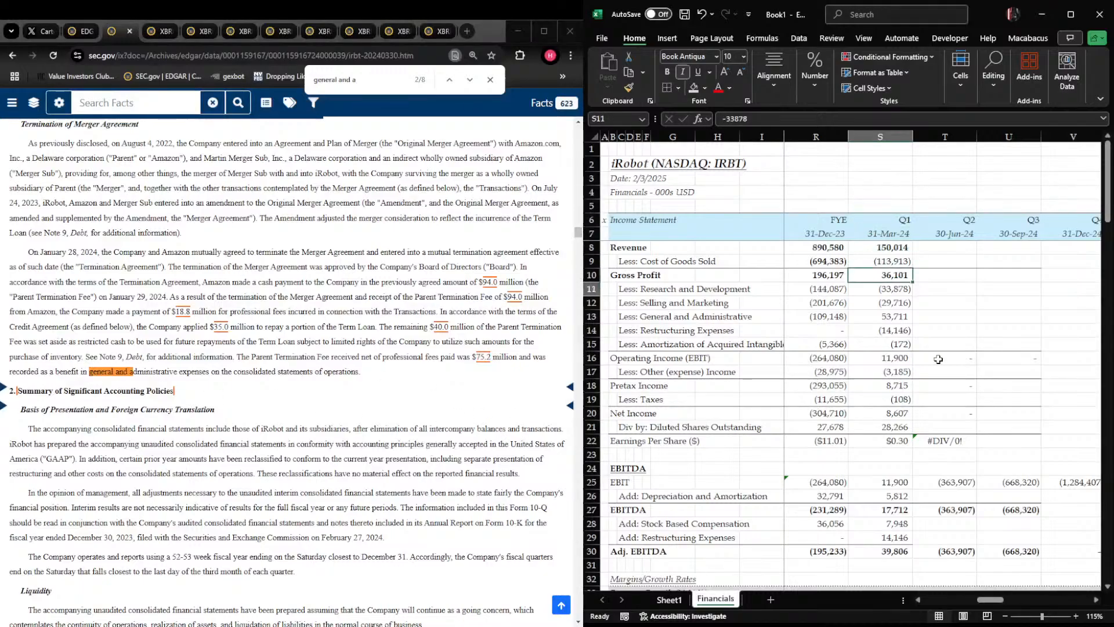
{"action": "key", "text": "Up"}
{"action": "key", "text": "Up"}
{"action": "key", "text": "Up"}
{"action": "key", "text": "Up"}
{"action": "key", "text": "Up"}
{"action": "key", "text": "Up"}
{"action": "key", "text": "Up"}
{"action": "key", "text": "Up"}
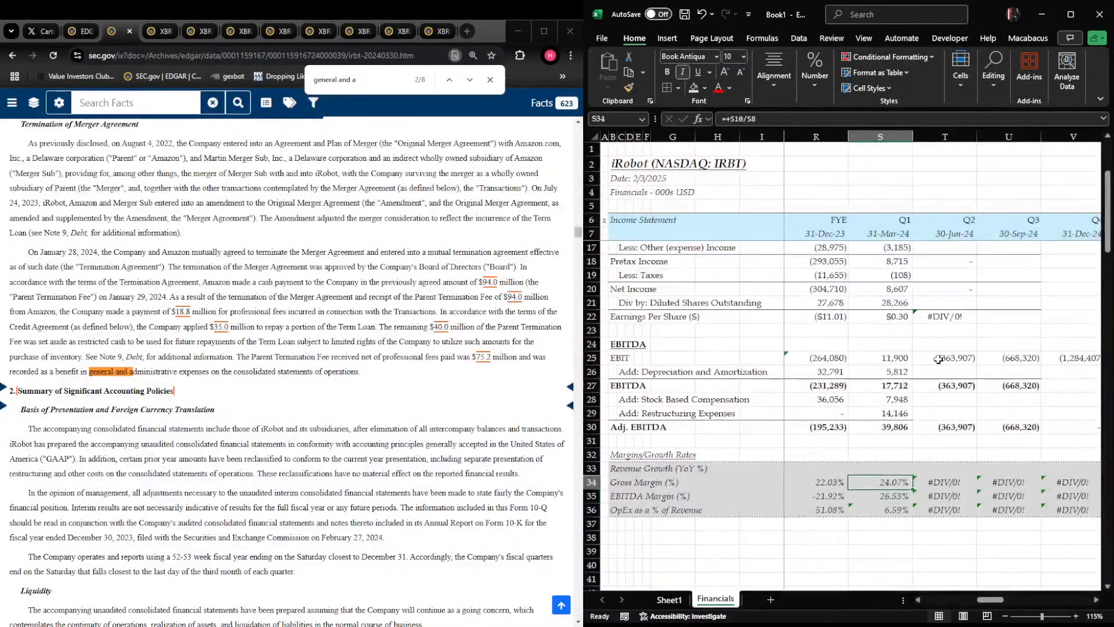
{"action": "scroll", "coordinate": [938, 359], "scroll_direction": "left", "scroll_amount": 1}
{"action": "key", "text": "Left"}
{"action": "type", "text": "+"}
{"action": "key", "text": "Up"}
{"action": "key", "text": "Up"}
{"action": "key", "text": "Up"}
{"action": "key", "text": "Up"}
{"action": "key", "text": "Up"}
{"action": "key", "text": "Up"}
{"action": "key", "text": "Up"}
{"action": "key", "text": "Up"}
{"action": "key", "text": "Up"}
{"action": "key", "text": "Up"}
{"action": "key", "text": "Up"}
{"action": "key", "text": "Up"}
{"action": "key", "text": "Up"}
{"action": "key", "text": "Up"}
{"action": "key", "text": "Up"}
{"action": "key", "text": "Up"}
{"action": "key", "text": "Up"}
{"action": "key", "text": "Up"}
{"action": "key", "text": "Up"}
{"action": "key", "text": "Up"}
{"action": "key", "text": "Up"}
{"action": "key", "text": "Up"}
{"action": "key", "text": "Up"}
{"action": "key", "text": "Up"}
{"action": "key", "text": "Up"}
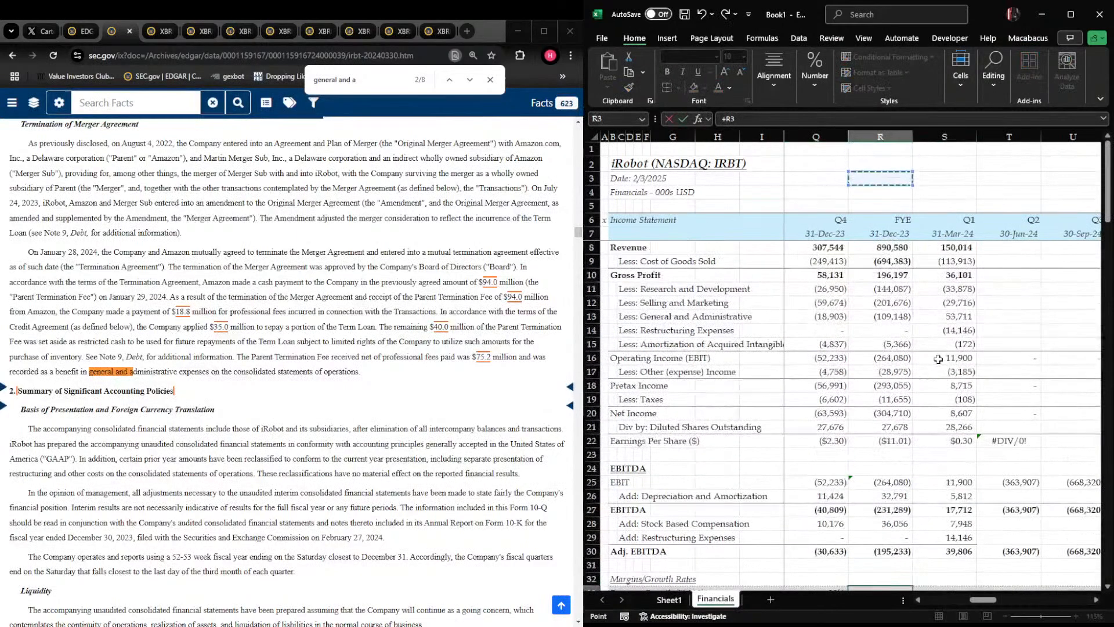
{"action": "type", "text": "/"}
{"action": "key", "text": "Up"}
{"action": "key", "text": "Up"}
{"action": "key", "text": "Up"}
{"action": "key", "text": "Up"}
{"action": "key", "text": "Up"}
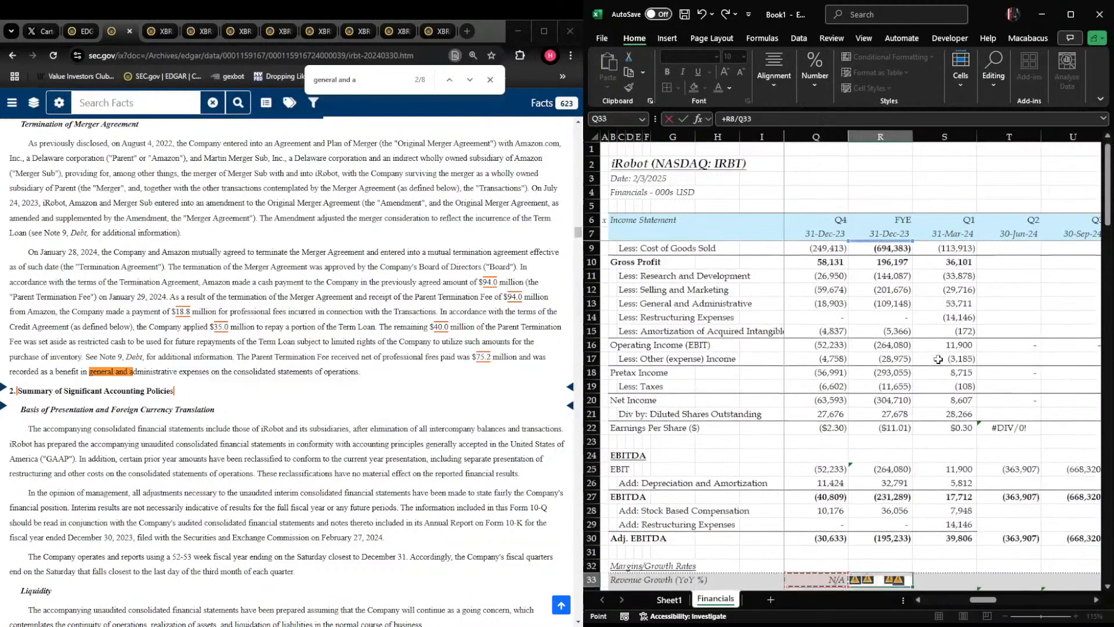
{"action": "key", "text": "Left"}
{"action": "key", "text": "Left"}
{"action": "key", "text": "Left"}
{"action": "key", "text": "Up"}
{"action": "key", "text": "Up"}
{"action": "key", "text": "Up"}
{"action": "key", "text": "Up"}
{"action": "key", "text": "Up"}
{"action": "key", "text": "Up"}
{"action": "key", "text": "Up"}
{"action": "key", "text": "Up"}
{"action": "key", "text": "Up"}
{"action": "key", "text": "Up"}
{"action": "key", "text": "Up"}
{"action": "key", "text": "Up"}
{"action": "key", "text": "Up"}
{"action": "key", "text": "Up"}
{"action": "key", "text": "Up"}
{"action": "key", "text": "Up"}
{"action": "key", "text": "Up"}
{"action": "key", "text": "Up"}
{"action": "key", "text": "Up"}
{"action": "key", "text": "Up"}
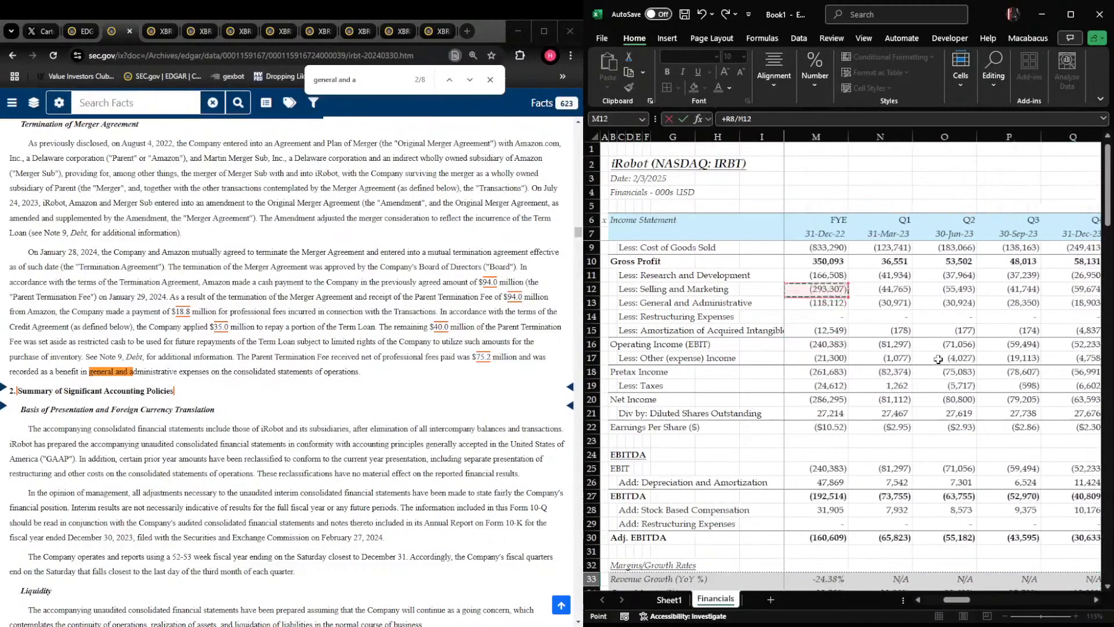
{"action": "key", "text": "Left"}
{"action": "key", "text": "Left"}
{"action": "key", "text": "Down"}
{"action": "type", "text": "-1"}
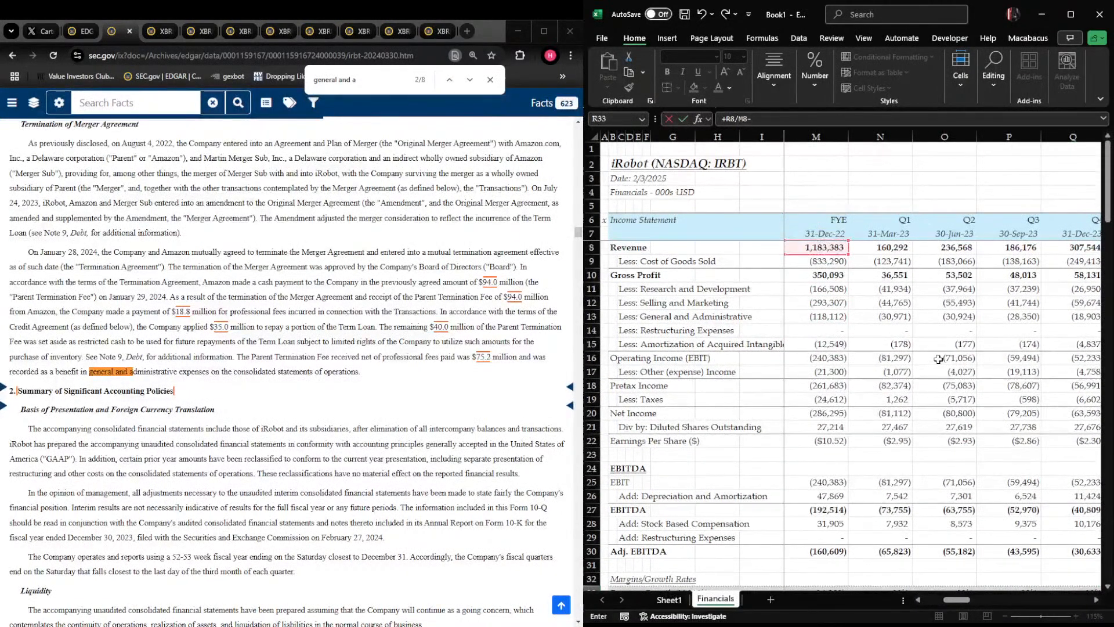
{"action": "key", "text": "Return"}
Format the revenue growth cells from R33 across the 2024 columns as percentages with two decimals
{"action": "key", "text": "Up"}
{"action": "key", "text": "Right"}
{"action": "key", "text": "Right"}
{"action": "key", "text": "Left"}
{"action": "key", "text": "Left"}
{"action": "key", "text": "shift+Right"}
{"action": "key", "text": "shift+Right"}
{"action": "key", "text": "shift+Right"}
{"action": "key", "text": "shift+Right"}
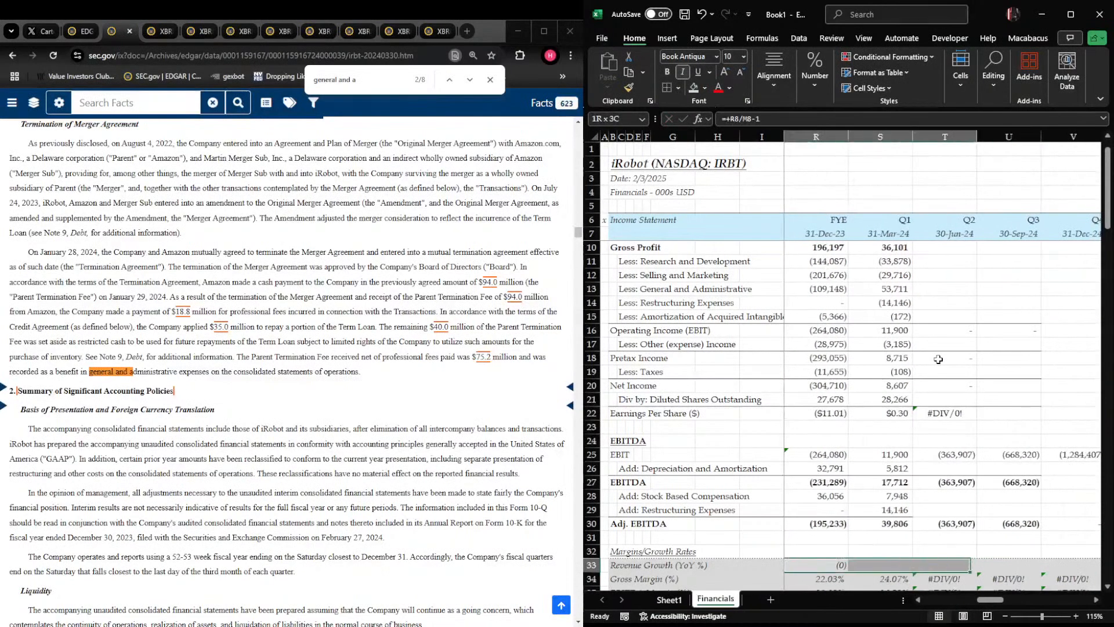
{"action": "key", "text": "ctrl+1"}
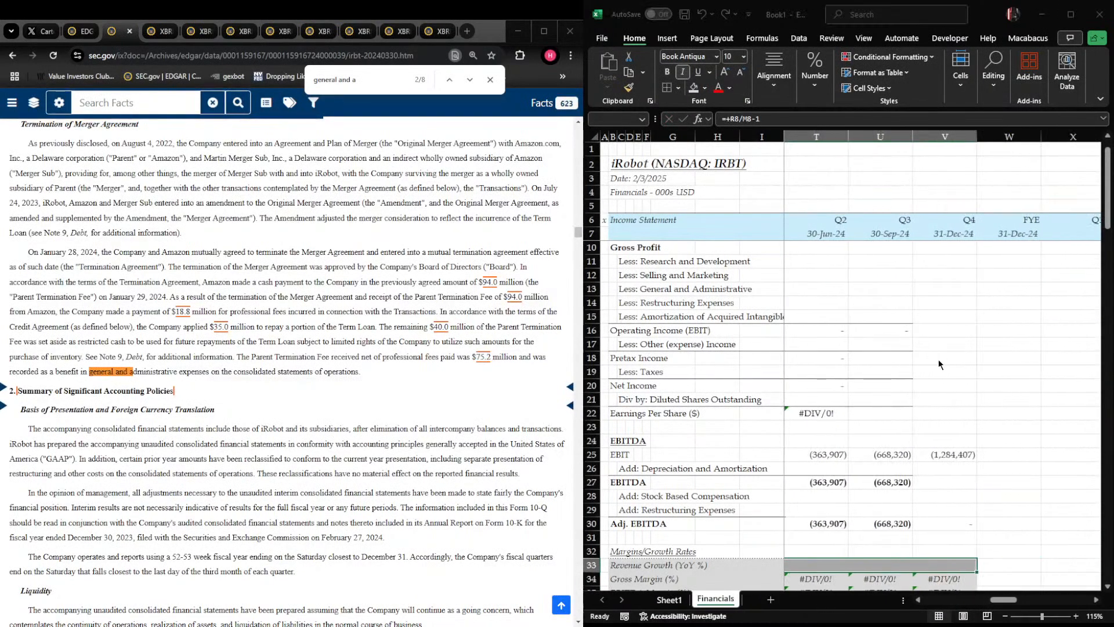
{"action": "key", "text": "Return"}
{"action": "key", "text": "Left"}
{"action": "key", "text": "Right"}
{"action": "key", "text": "Right"}
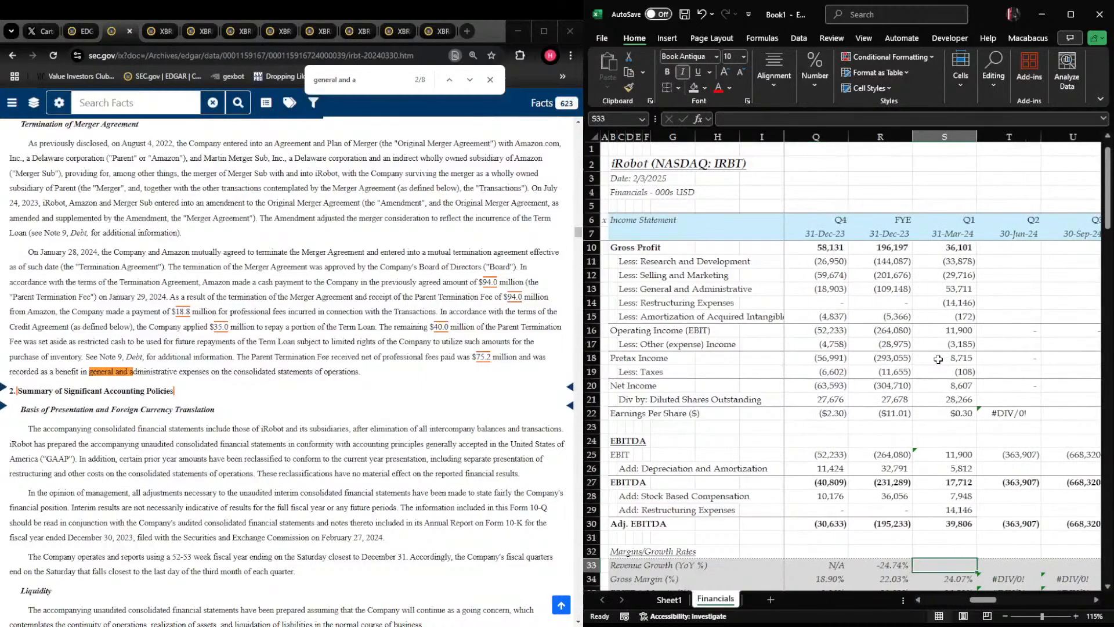
Calculate Q1 2024 YoY revenue growth in S33 against Q1 2023 with the formula S8/N8-1
{"action": "type", "text": "+"}
{"action": "key", "text": "Up"}
{"action": "key", "text": "Up"}
{"action": "key", "text": "Up"}
{"action": "key", "text": "Up"}
{"action": "key", "text": "Up"}
{"action": "key", "text": "Up"}
{"action": "key", "text": "Up"}
{"action": "key", "text": "Up"}
{"action": "key", "text": "Up"}
{"action": "key", "text": "Up"}
{"action": "key", "text": "Up"}
{"action": "key", "text": "Up"}
{"action": "key", "text": "Up"}
{"action": "key", "text": "Up"}
{"action": "key", "text": "Up"}
{"action": "key", "text": "Up"}
{"action": "key", "text": "Up"}
{"action": "key", "text": "Up"}
{"action": "key", "text": "Up"}
{"action": "key", "text": "Up"}
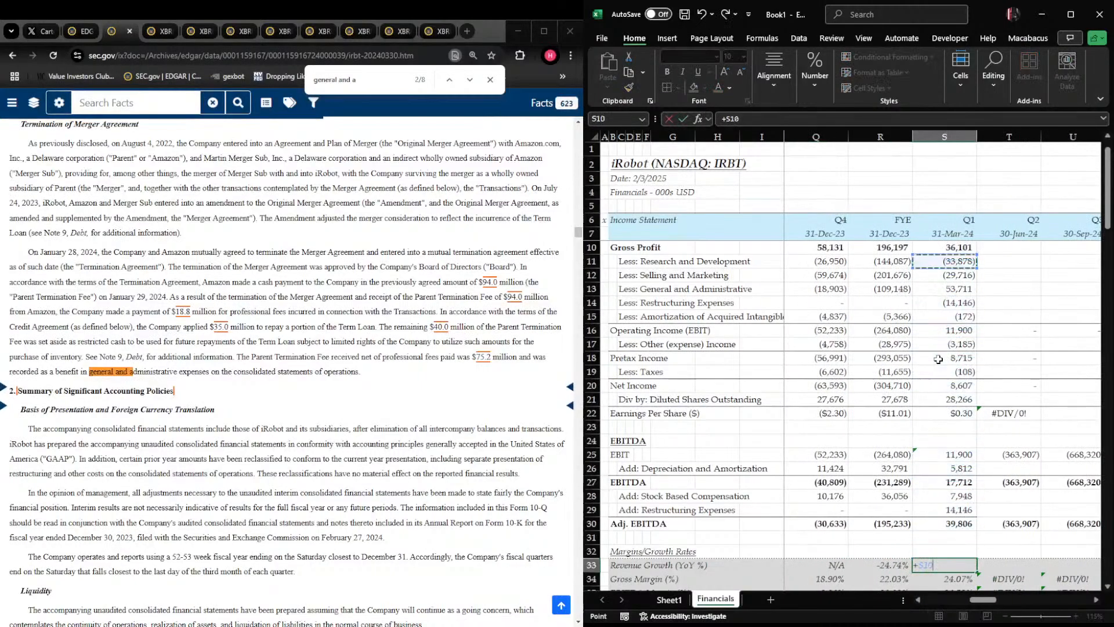
{"action": "key", "text": "Up"}
{"action": "key", "text": "Down"}
{"action": "key", "text": "Down"}
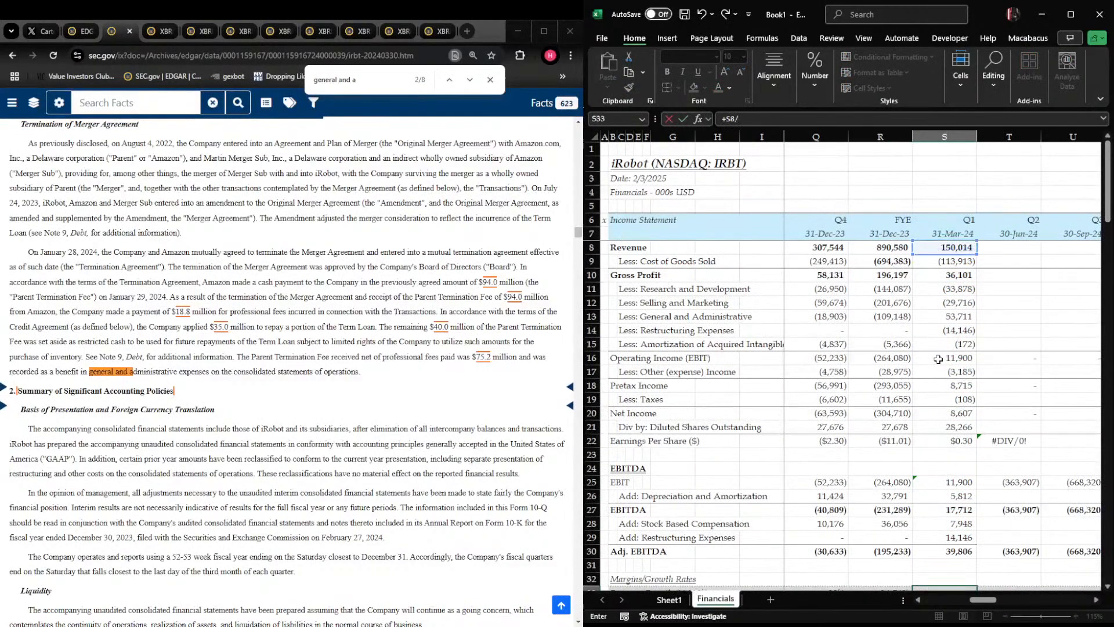
{"action": "type", "text": "/"}
{"action": "key", "text": "Left"}
{"action": "key", "text": "Left"}
{"action": "key", "text": "Left"}
{"action": "key", "text": "Left"}
{"action": "key", "text": "Left"}
{"action": "key", "text": "Left"}
{"action": "key", "text": "Up"}
{"action": "key", "text": "Up"}
{"action": "key", "text": "Up"}
{"action": "key", "text": "Up"}
{"action": "key", "text": "Up"}
{"action": "key", "text": "Up"}
{"action": "key", "text": "Up"}
{"action": "key", "text": "Up"}
{"action": "key", "text": "Up"}
{"action": "key", "text": "Up"}
{"action": "key", "text": "Up"}
{"action": "key", "text": "Up"}
{"action": "key", "text": "Up"}
{"action": "key", "text": "Up"}
{"action": "key", "text": "Up"}
{"action": "key", "text": "Up"}
{"action": "key", "text": "Up"}
{"action": "key", "text": "Up"}
{"action": "key", "text": "Up"}
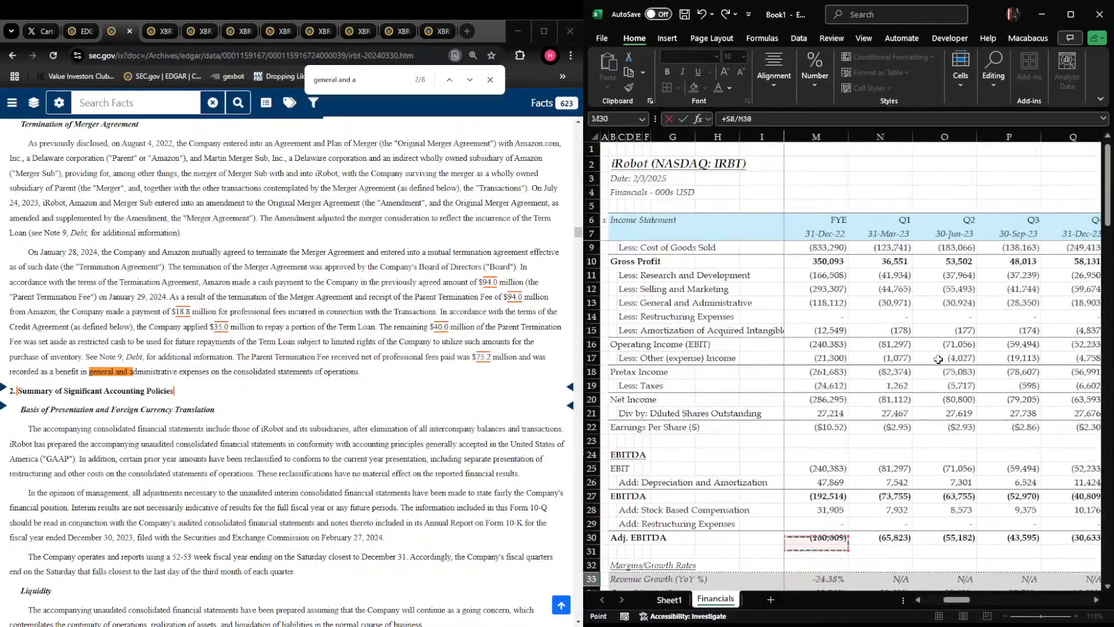
{"action": "key", "text": "Up"}
{"action": "key", "text": "Up"}
{"action": "key", "text": "Up"}
{"action": "key", "text": "Up"}
{"action": "key", "text": "Up"}
{"action": "key", "text": "Up"}
{"action": "key", "text": "Up"}
{"action": "key", "text": "Right"}
{"action": "key", "text": "Down"}
{"action": "type", "text": "-1"}
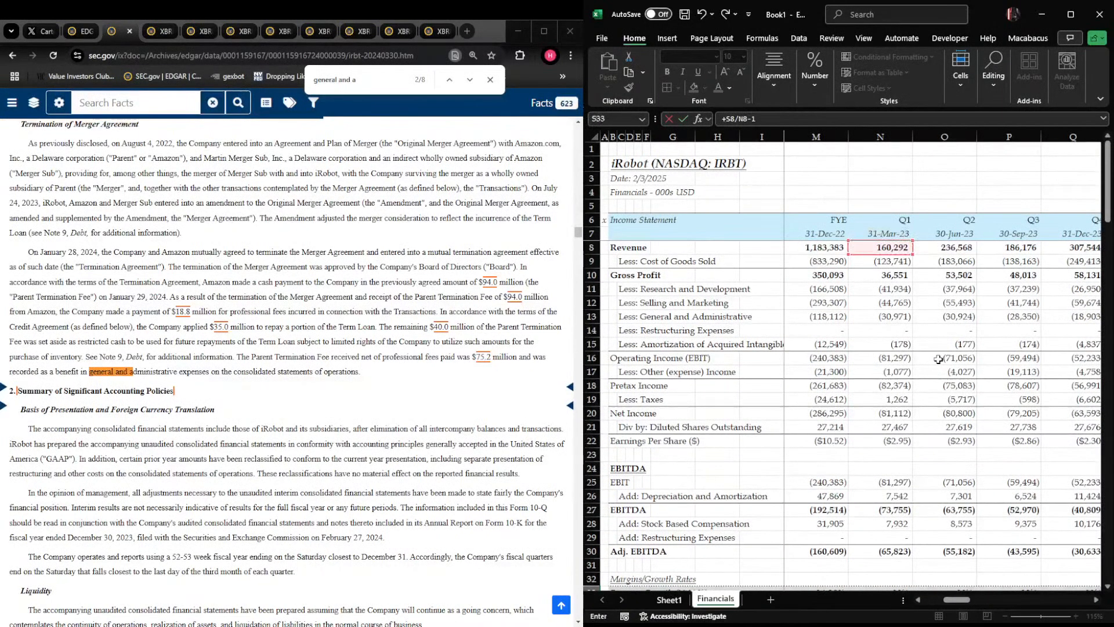
{"action": "key", "text": "Return"}
Fill the Q1 2024 revenue growth formula from S33 across Q2 and Q3 2024 in T33:U33
{"action": "key", "text": "Right"}
{"action": "key", "text": "Right"}
{"action": "key", "text": "Left"}
{"action": "key", "text": "Left"}
{"action": "key", "text": "Up"}
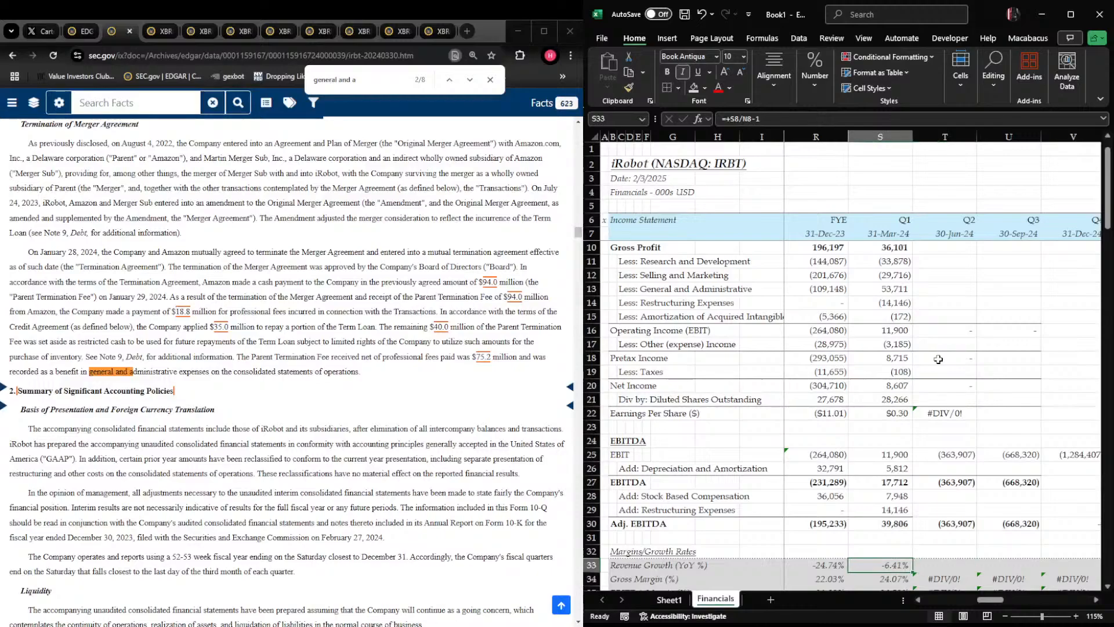
{"action": "key", "text": "shift+Right"}
{"action": "key", "text": "ctrl+r"}
{"action": "key", "text": "Right"}
{"action": "key", "text": "F2"}
{"action": "key", "text": "Escape"}
{"action": "key", "text": "shift+Right"}
{"action": "key", "text": "ctrl+r"}
{"action": "key", "text": "Up"}
{"action": "key", "text": "Up"}
{"action": "key", "text": "Up"}
{"action": "key", "text": "Up"}
{"action": "key", "text": "Up"}
{"action": "key", "text": "Up"}
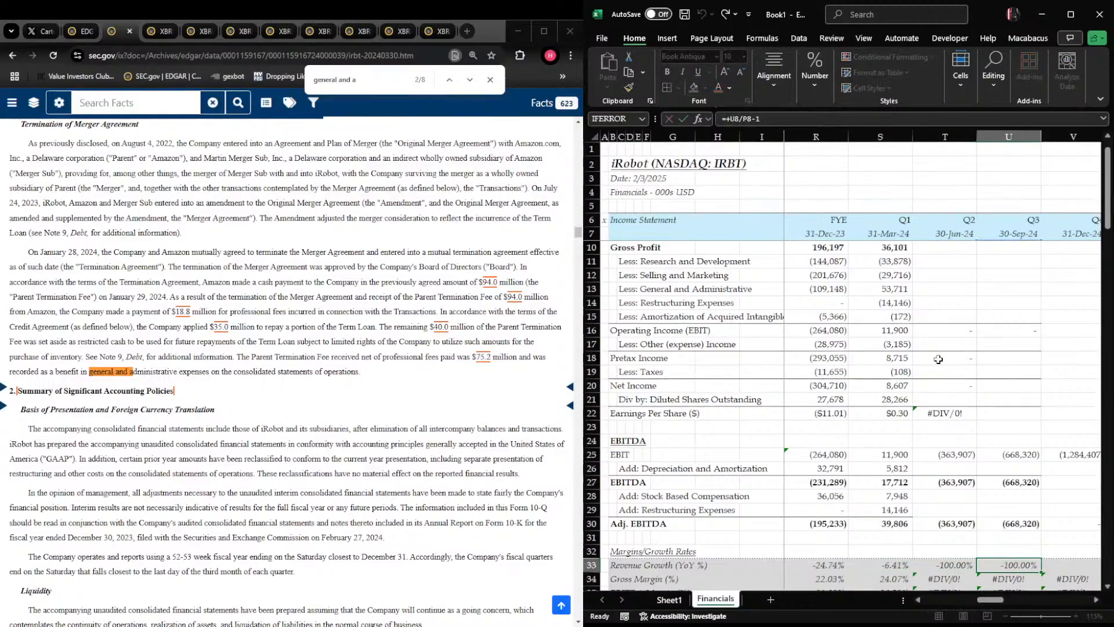
{"action": "key", "text": "Up"}
{"action": "key", "text": "Up"}
{"action": "key", "text": "Up"}
{"action": "key", "text": "Up"}
{"action": "key", "text": "Up"}
{"action": "key", "text": "Up"}
{"action": "key", "text": "Up"}
{"action": "key", "text": "Up"}
{"action": "key", "text": "Left"}
{"action": "key", "text": "Down"}
{"action": "key", "text": "Down"}
{"action": "key", "text": "Down"}
{"action": "key", "text": "Down"}
{"action": "key", "text": "Down"}
{"action": "key", "text": "Down"}
{"action": "key", "text": "Down"}
{"action": "key", "text": "Down"}
{"action": "key", "text": "Down"}
{"action": "key", "text": "Down"}
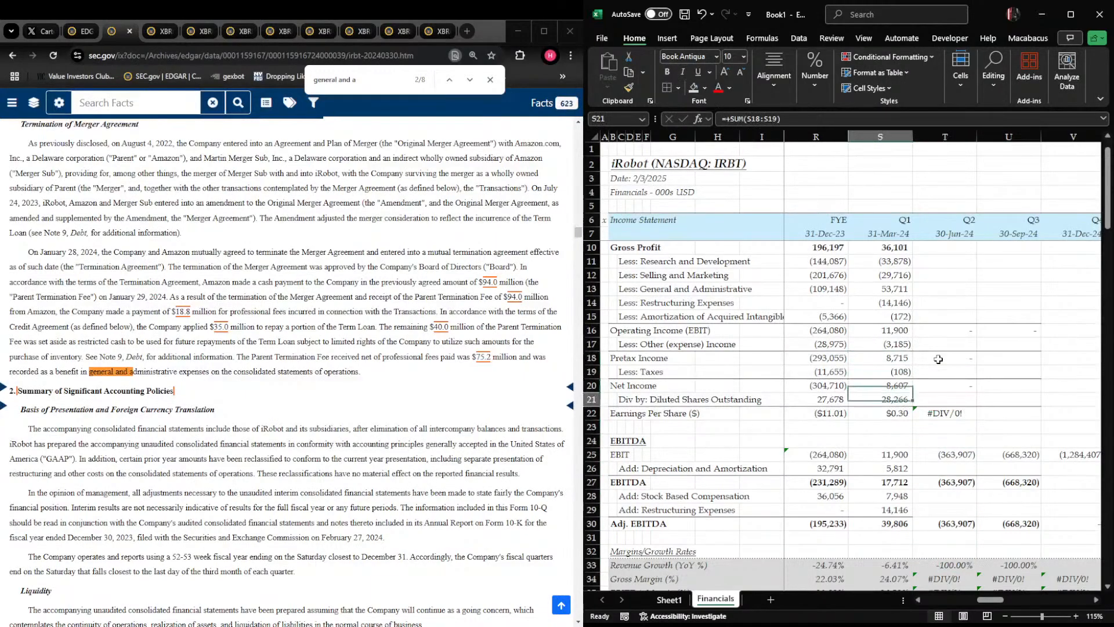
{"action": "key", "text": "Right"}
{"action": "key", "text": "shift+Right"}
{"action": "key", "text": "shift+Left"}
{"action": "key", "text": "Up"}
{"action": "key", "text": "Up"}
{"action": "key", "text": "Up"}
{"action": "key", "text": "Up"}
{"action": "key", "text": "Up"}
{"action": "key", "text": "Up"}
{"action": "key", "text": "Up"}
{"action": "key", "text": "Up"}
{"action": "key", "text": "Up"}
{"action": "key", "text": "Up"}
{"action": "key", "text": "Up"}
{"action": "key", "text": "Up"}
{"action": "key", "text": "Up"}
{"action": "key", "text": "Up"}
{"action": "key", "text": "Up"}
{"action": "key", "text": "Up"}
{"action": "key", "text": "Up"}
{"action": "key", "text": "Up"}
{"action": "key", "text": "Up"}
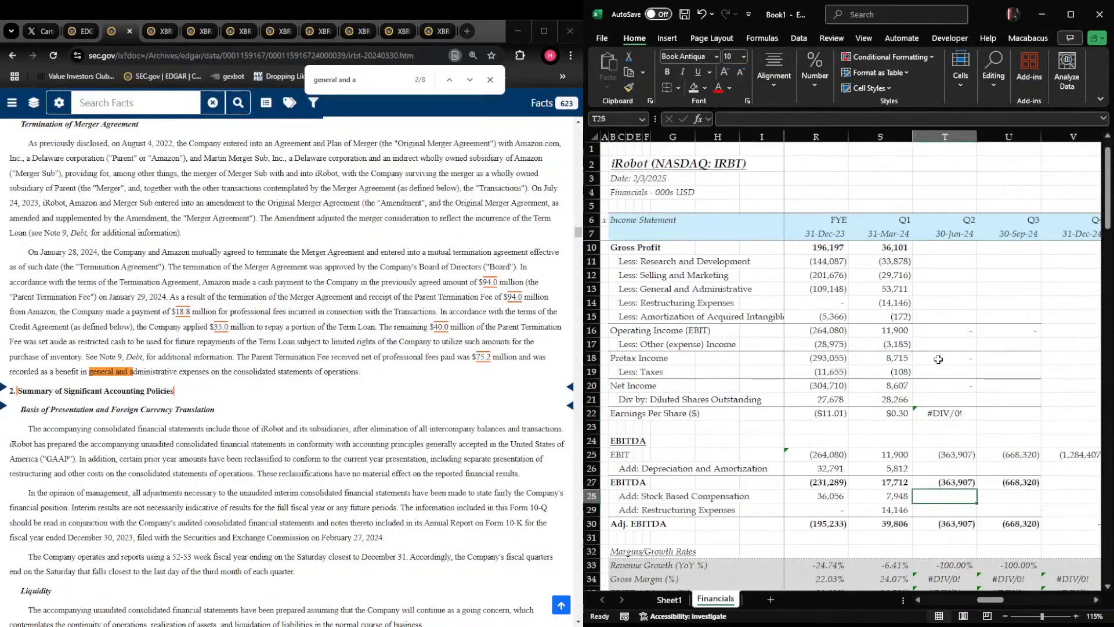
{"action": "key", "text": "Up"}
{"action": "key", "text": "Up"}
{"action": "key", "text": "Up"}
{"action": "key", "text": "Up"}
{"action": "key", "text": "Up"}
{"action": "key", "text": "Up"}
{"action": "key", "text": "Up"}
{"action": "key", "text": "Up"}
{"action": "key", "text": "Up"}
{"action": "key", "text": "Down"}
{"action": "key", "text": "Down"}
{"action": "key", "text": "Down"}
{"action": "key", "text": "Down"}
{"action": "key", "text": "Down"}
{"action": "key", "text": "Down"}
{"action": "key", "text": "Down"}
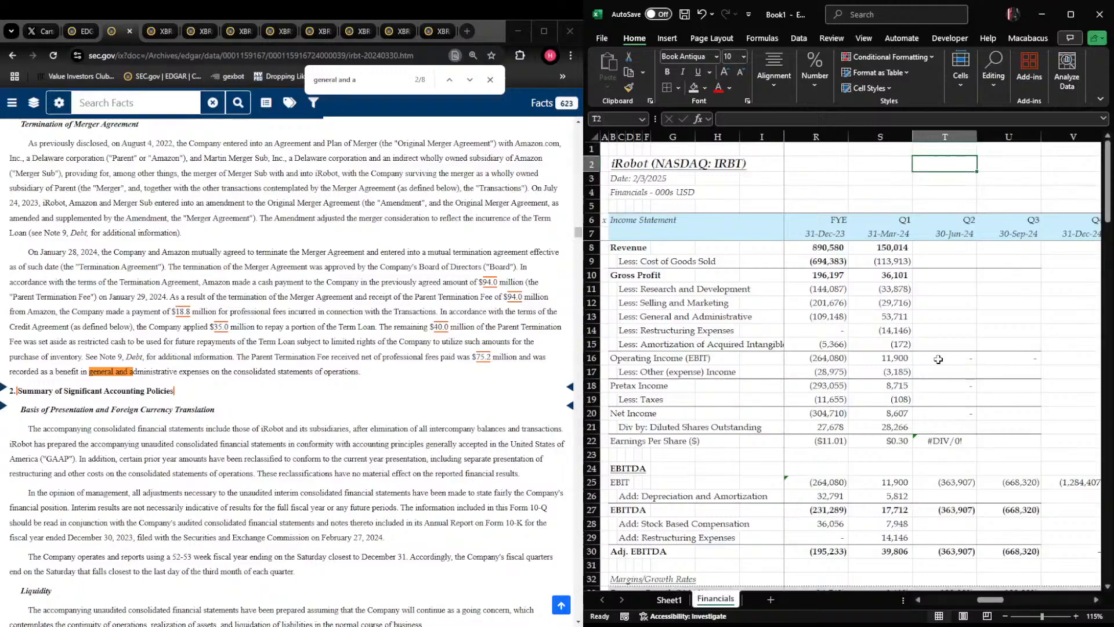
Open iRobot's 10-Q for the period ended June 29, 2024 from EDGAR at its Consolidated Statements of Operations
{"action": "key", "text": "alt+Tab"}
{"action": "key", "text": "ctrl+shift+Tab"}
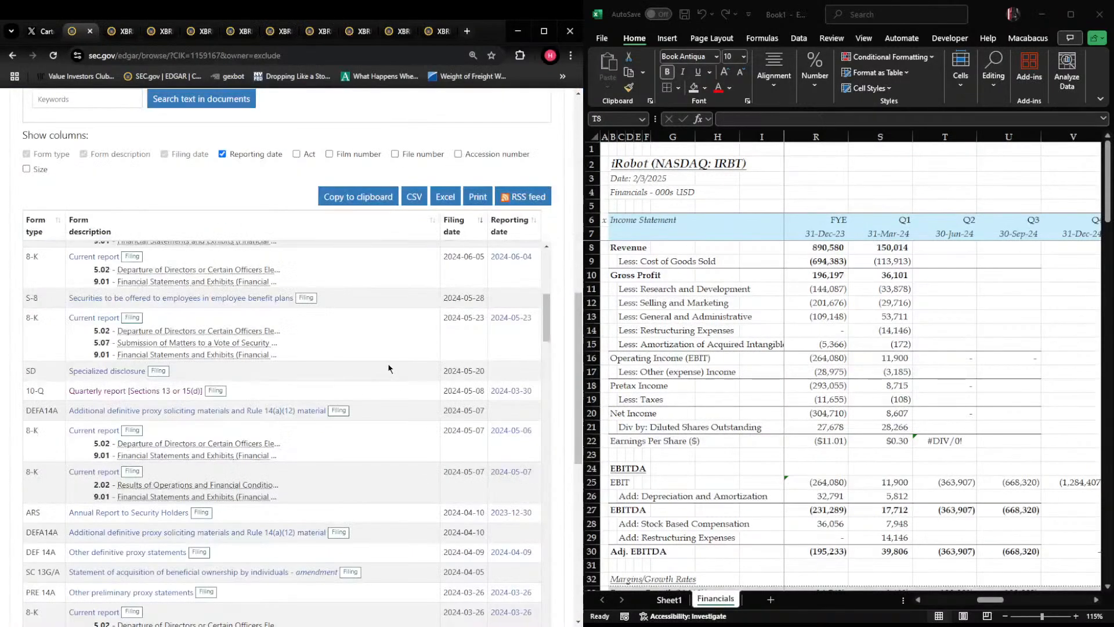
{"action": "scroll", "coordinate": [110, 366], "scroll_direction": "up", "scroll_amount": 4}
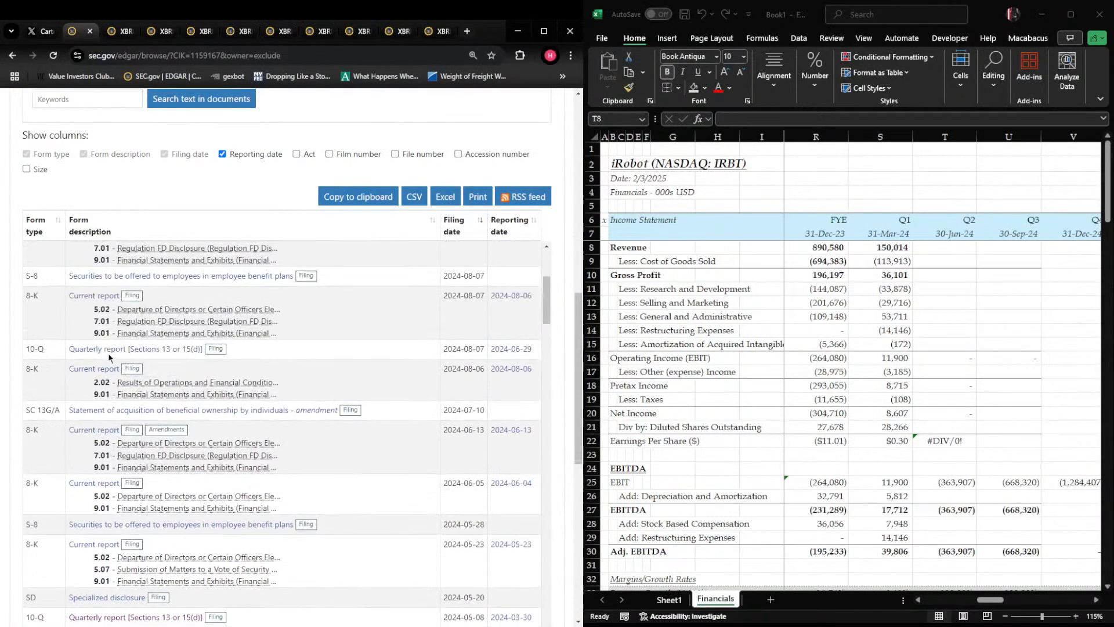
{"action": "left_click", "coordinate": [109, 350]}
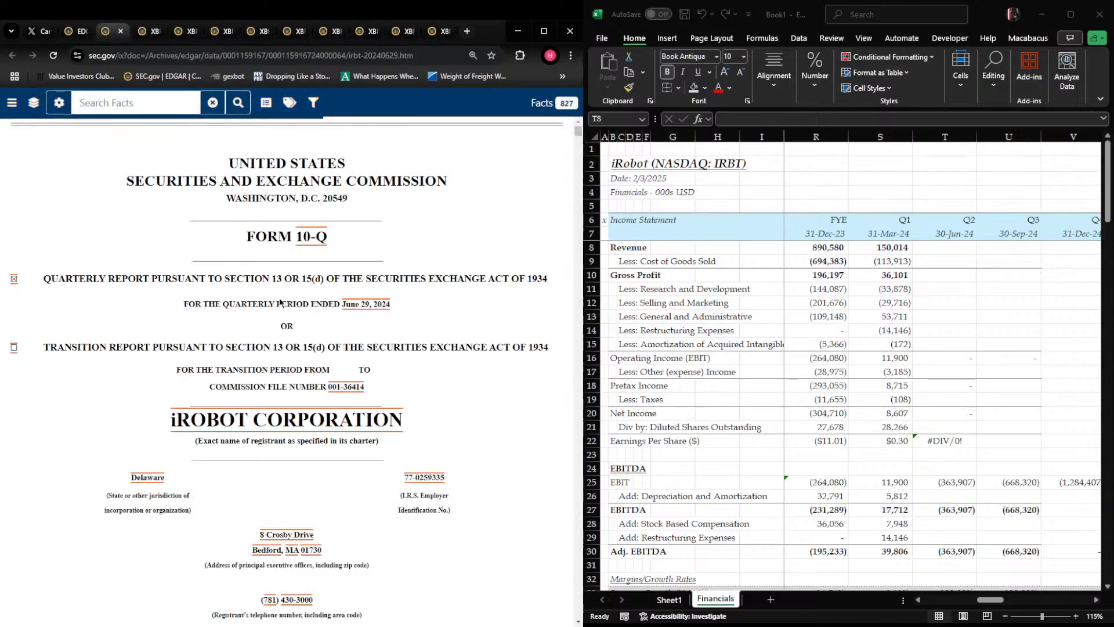
{"action": "scroll", "coordinate": [279, 302], "scroll_direction": "down", "scroll_amount": 15}
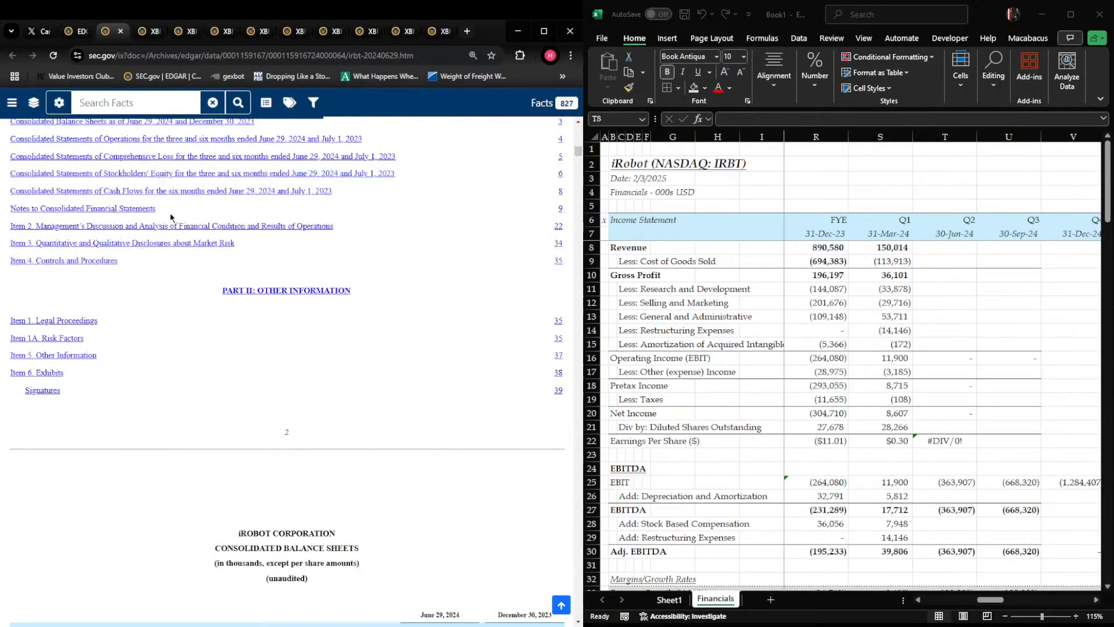
{"action": "scroll", "coordinate": [174, 221], "scroll_direction": "down", "scroll_amount": 3}
{"action": "scroll", "coordinate": [188, 226], "scroll_direction": "down", "scroll_amount": 15}
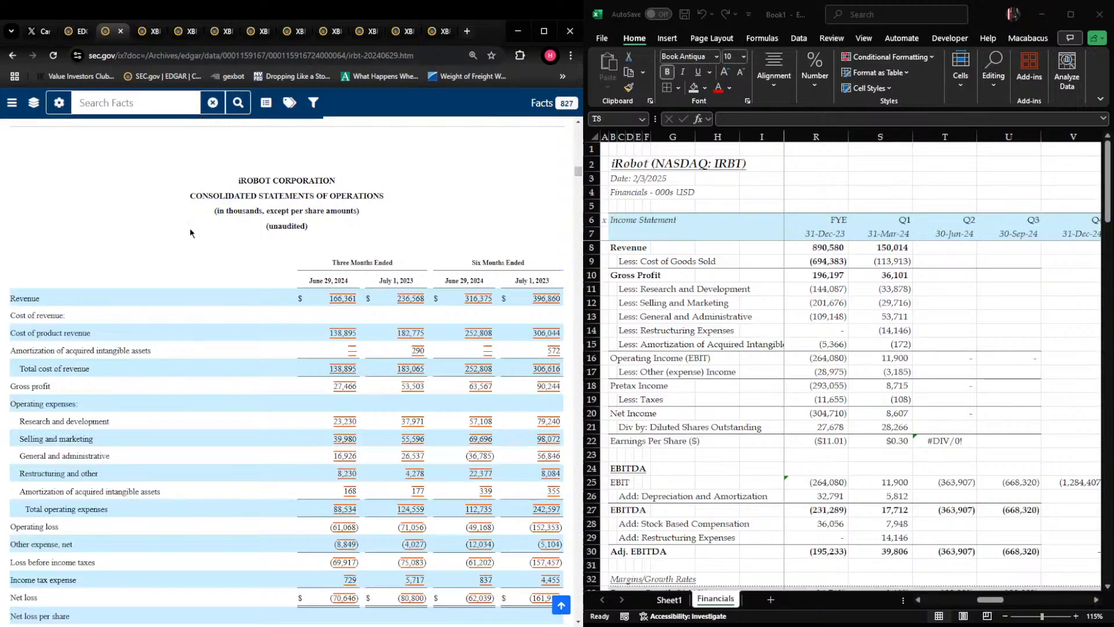
{"action": "scroll", "coordinate": [188, 234], "scroll_direction": "down", "scroll_amount": 2}
Enter Q2 2024 revenue of 166,361 in T8 and cost of goods sold of -138,985 in T9
{"action": "left_click", "coordinate": [944, 247]}
{"action": "type", "text": "166"}
{"action": "type", "text": "61"}
{"action": "key", "text": "Return"}
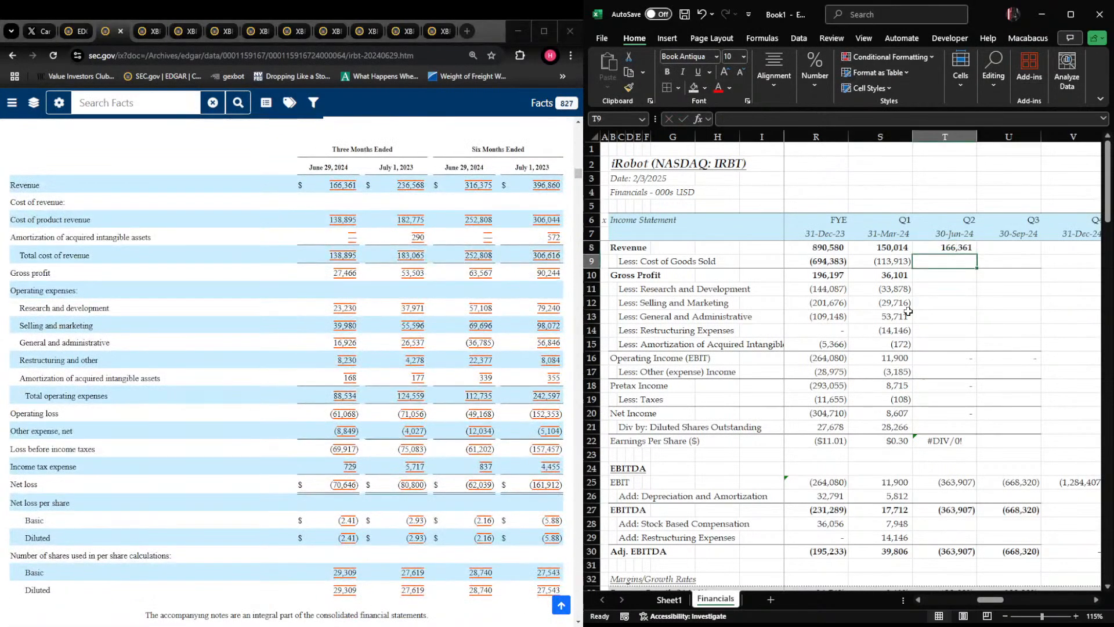
{"action": "type", "text": "-138985"}
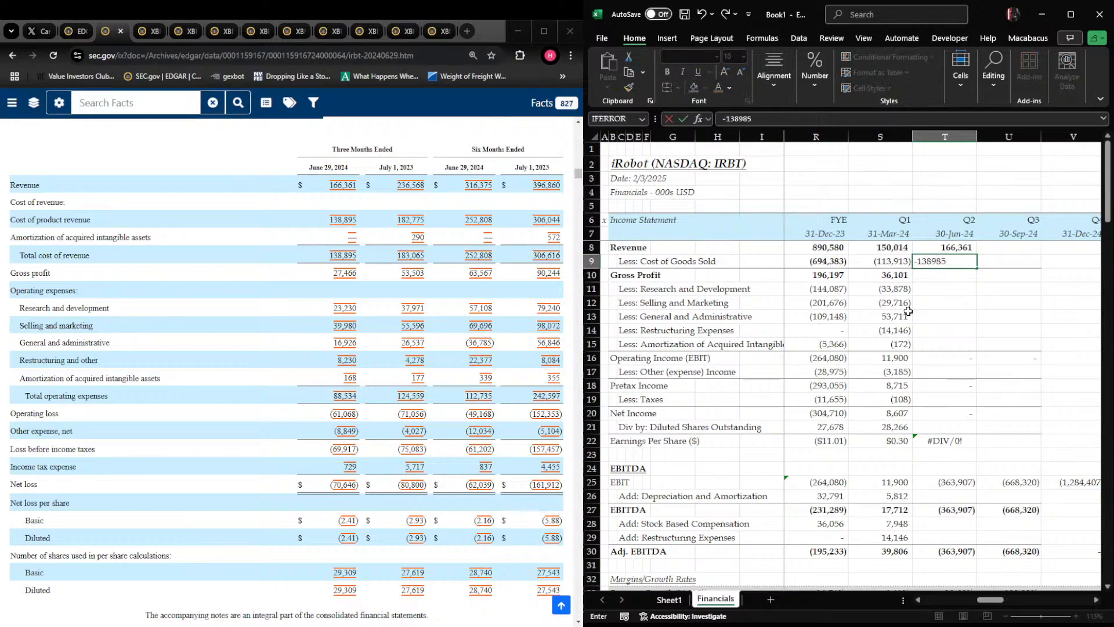
{"action": "key", "text": "Return"}
Fill the gross profit formula from S10 across Q2 and Q3 2024 in T10:U10
{"action": "key", "text": "shift+Left"}
{"action": "key", "text": "ctrl+r"}
{"action": "key", "text": "shift+Right"}
{"action": "key", "text": "shift+Right"}
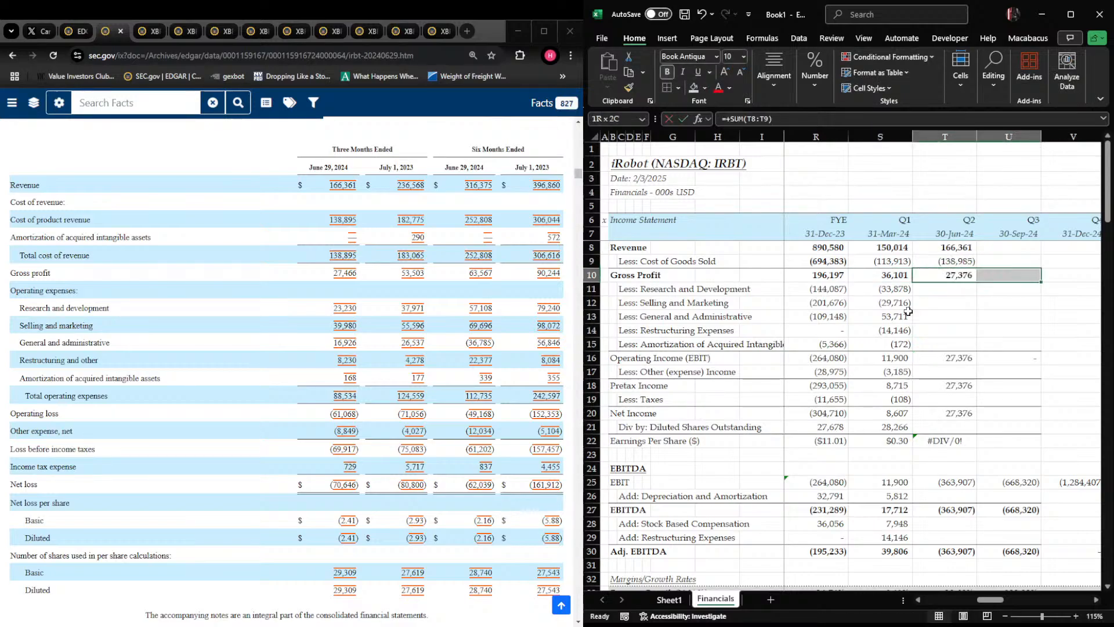
{"action": "key", "text": "ctrl+r"}
Enter Q2 2024 research and development of -23,230 in T11 and selling and marketing of -39,980 in T12
{"action": "key", "text": "Down"}
{"action": "type", "text": "-23"}
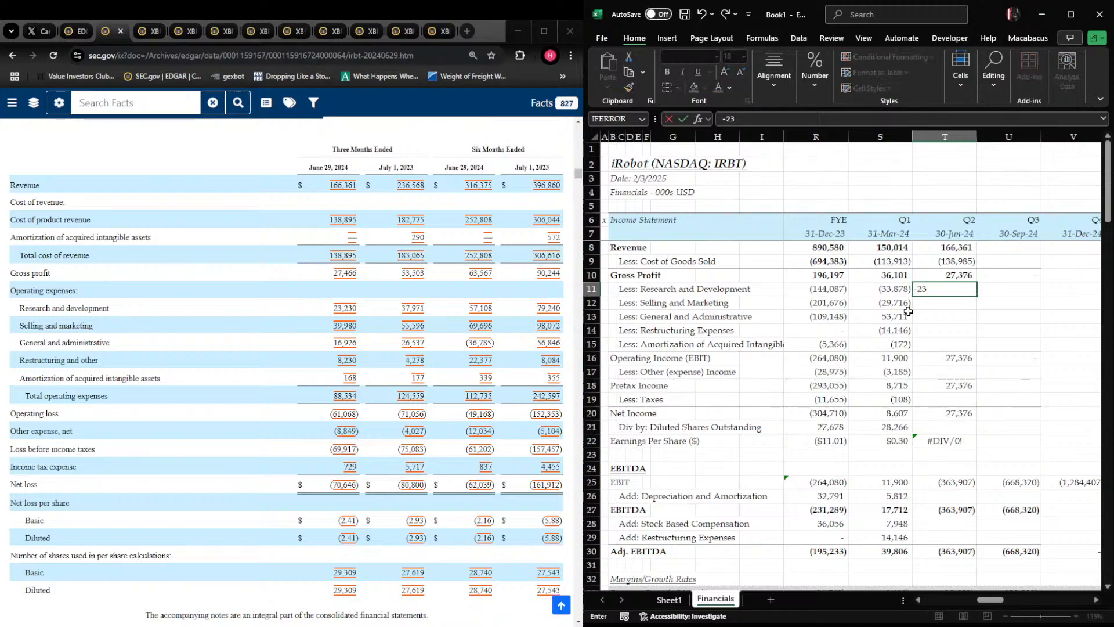
{"action": "type", "text": "230"}
{"action": "key", "text": "Return"}
{"action": "type", "text": "-39980"}
{"action": "key", "text": "Return"}
Enter Q2 2024 general and administrative of -16,926 in T13, restructuring of -8,230 in T14 and amortization of acquired intangibles of -168 in T15
{"action": "type", "text": "-16"}
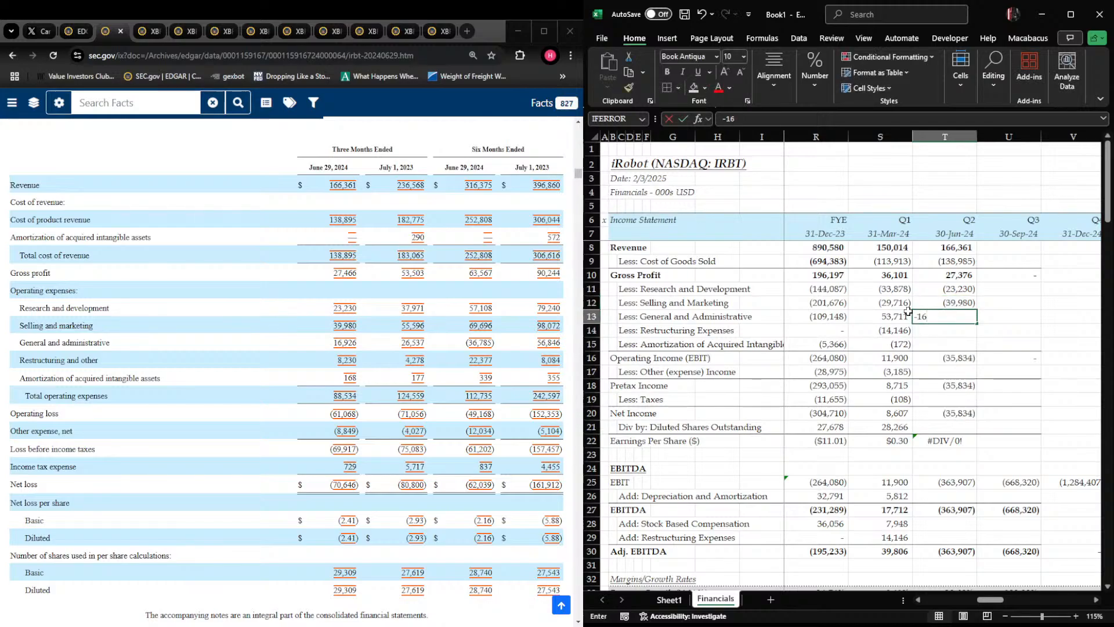
{"action": "type", "text": "926"}
{"action": "key", "text": "Return"}
{"action": "type", "text": "-8230"}
{"action": "key", "text": "Return"}
{"action": "type", "text": "-168"}
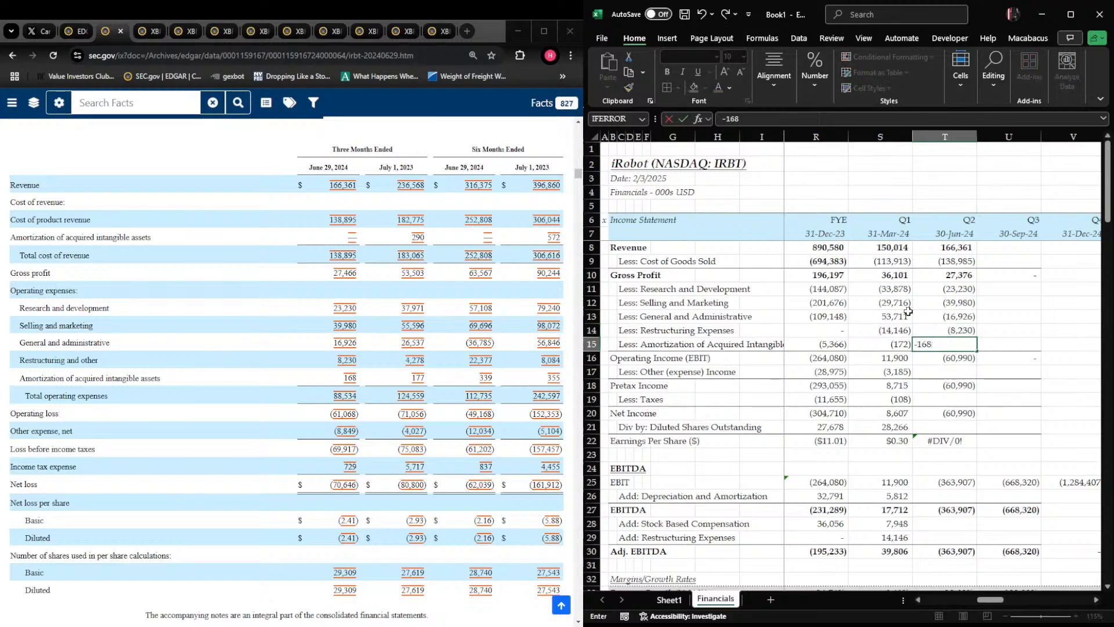
{"action": "key", "text": "Return"}
Enter Q2 2024 other expense of -8,849 in T17 and taxes of -729 in T19
{"action": "key", "text": "shift+space"}
{"action": "key", "text": "Down"}
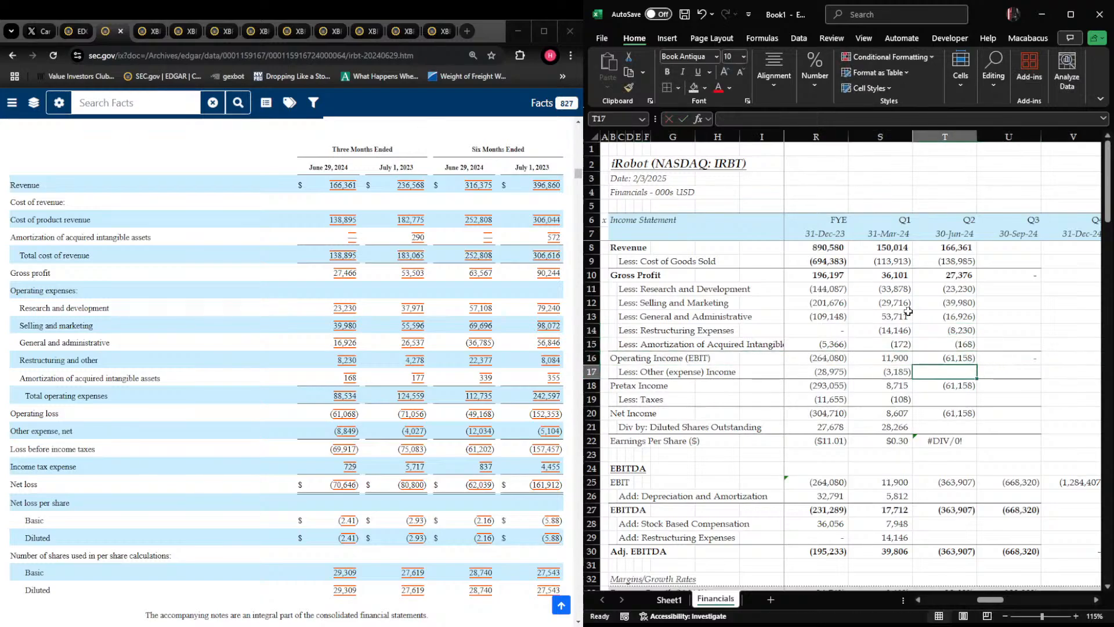
{"action": "type", "text": "-"}
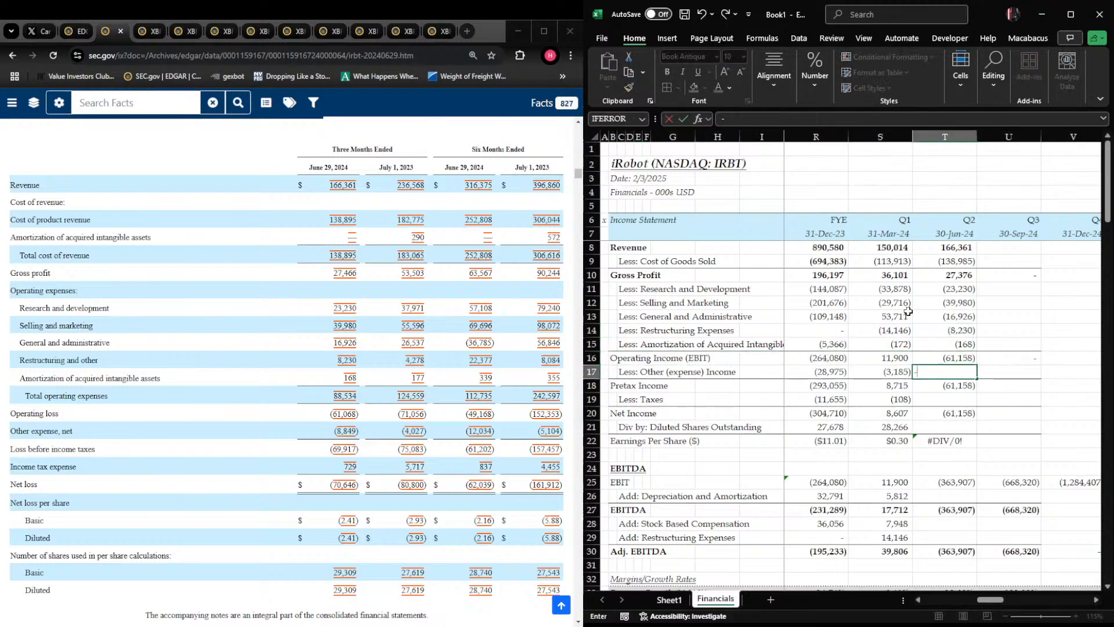
{"action": "type", "text": "8849"}
{"action": "key", "text": "Return"}
{"action": "key", "text": "Return"}
{"action": "type", "text": "-729"}
{"action": "key", "text": "Return"}
{"action": "key", "text": "Return"}
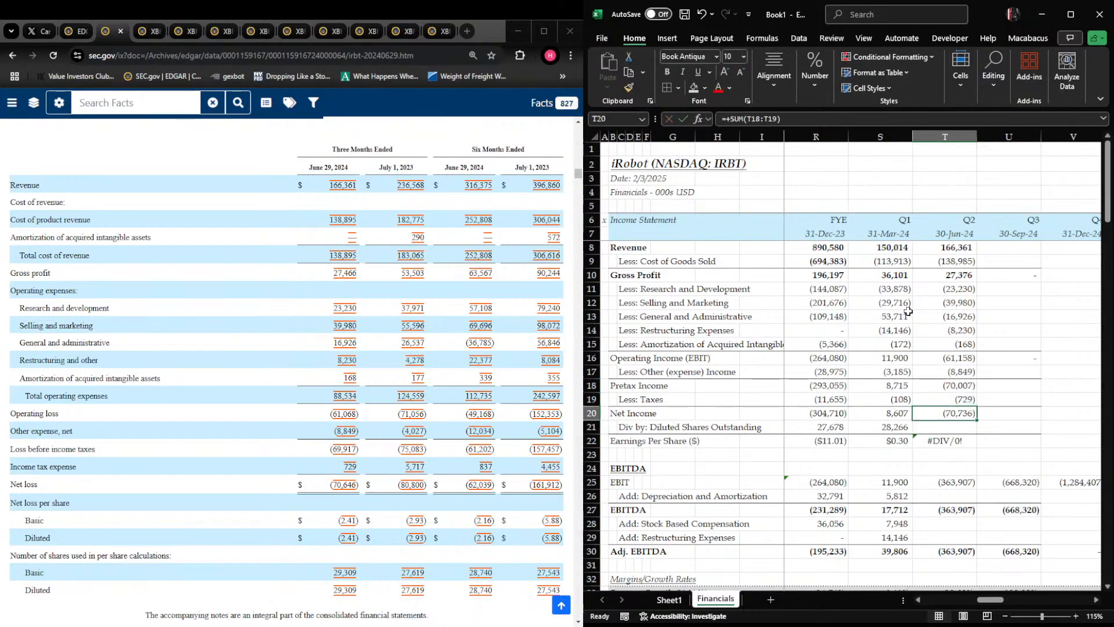
Check the Q2 2024 income statement entries in column T, from net income back up to revenue, against the 10-Q
{"action": "key", "text": "Up"}
{"action": "key", "text": "Up"}
{"action": "key", "text": "Up"}
{"action": "key", "text": "Up"}
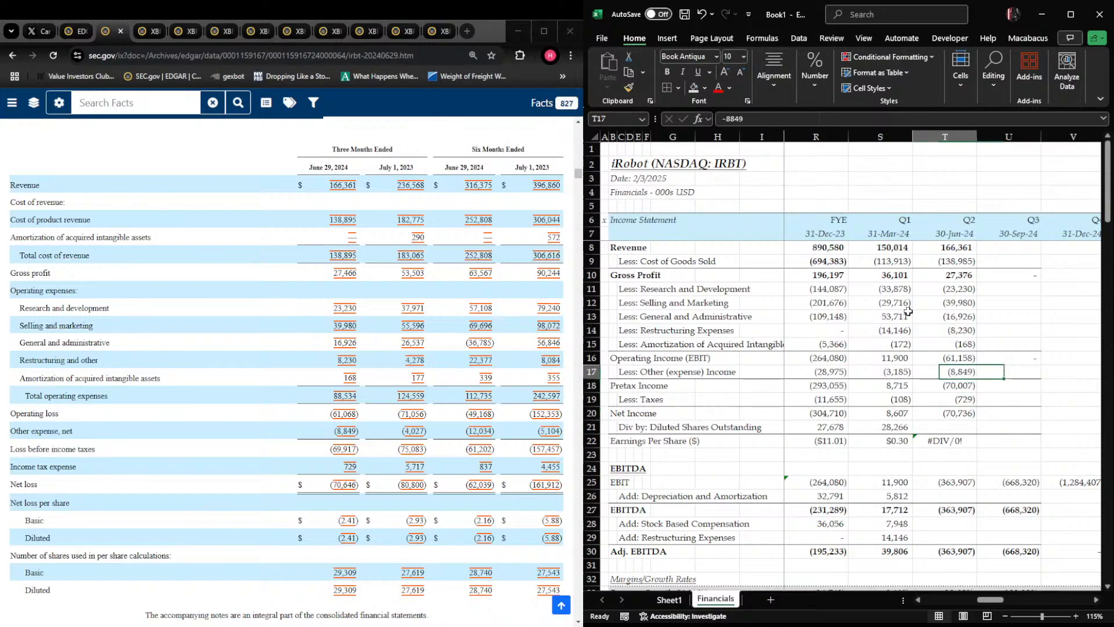
{"action": "key", "text": "Up"}
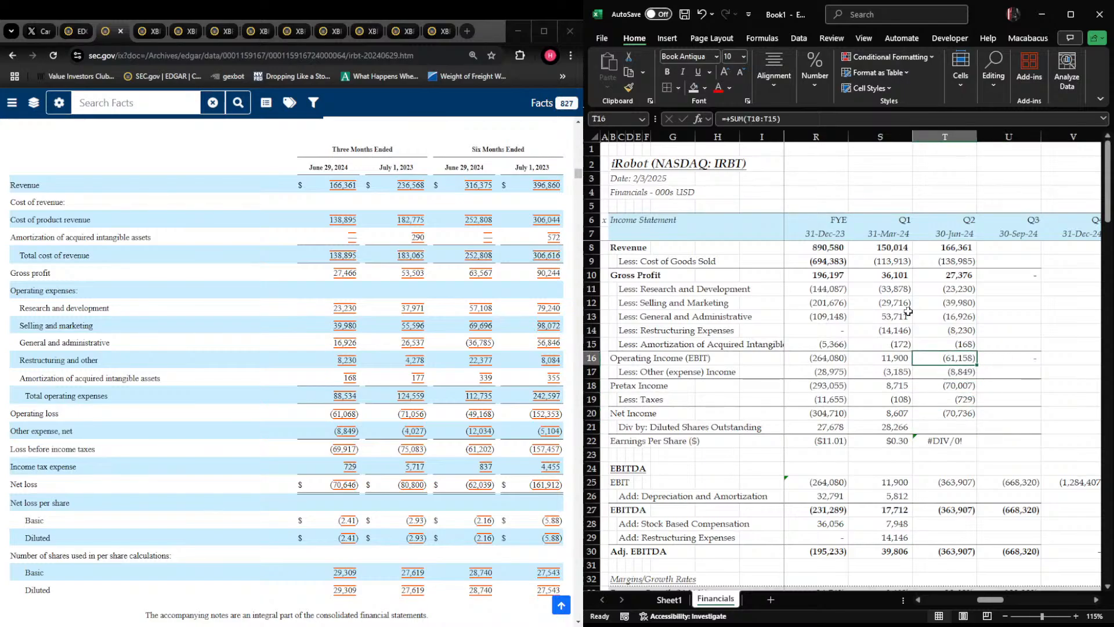
{"action": "key", "text": "Up"}
{"action": "key", "text": "Up"}
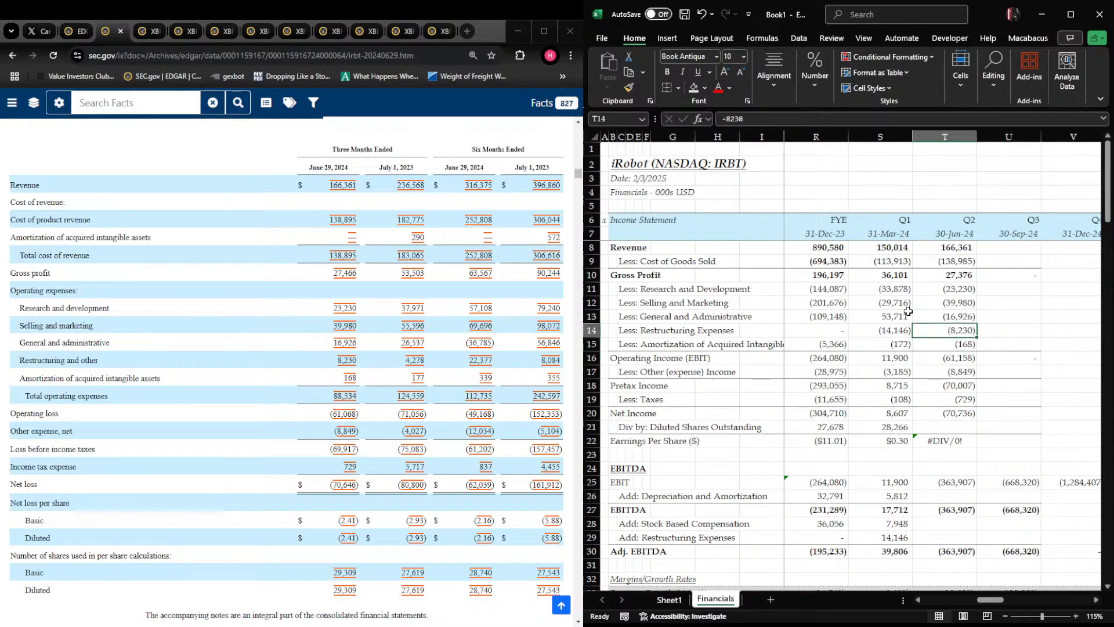
{"action": "key", "text": "Up"}
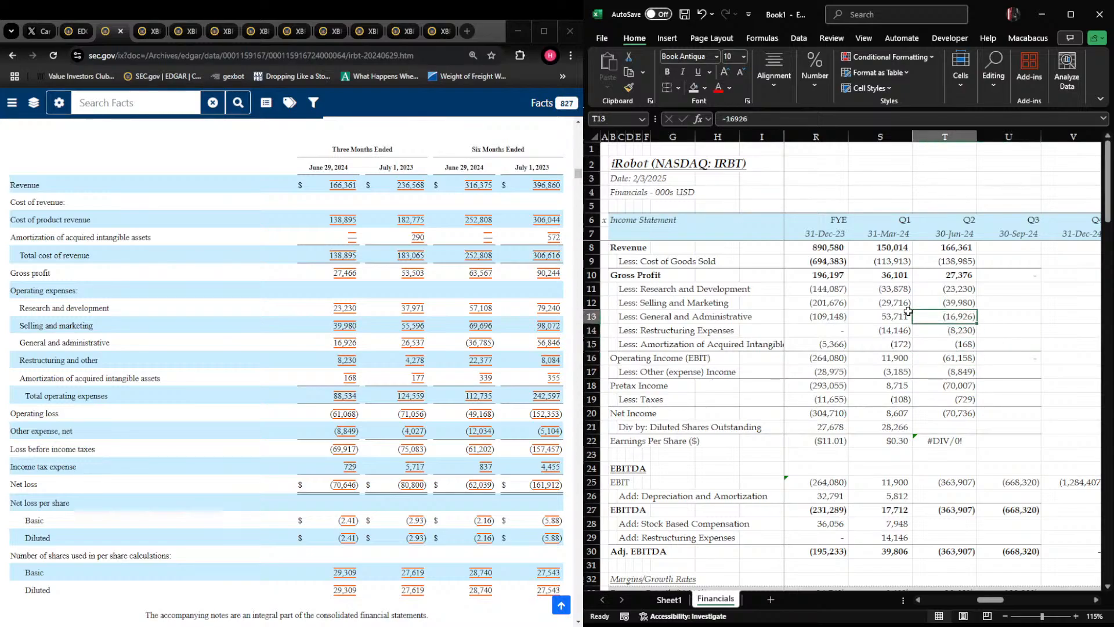
{"action": "key", "text": "Up"}
{"action": "key", "text": "Up"}
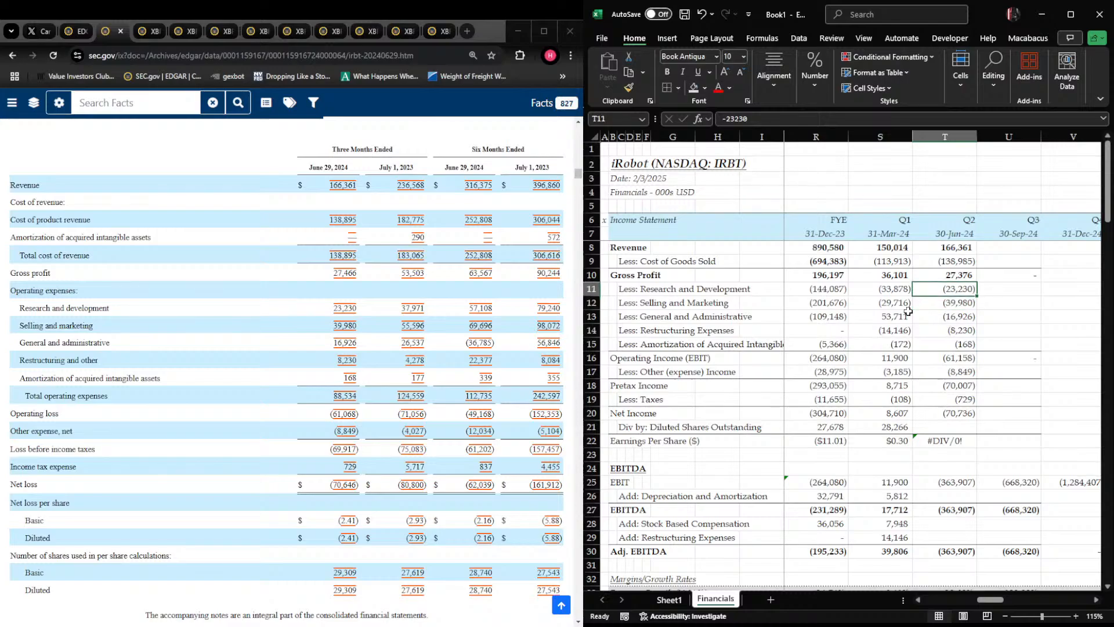
{"action": "key", "text": "Up"}
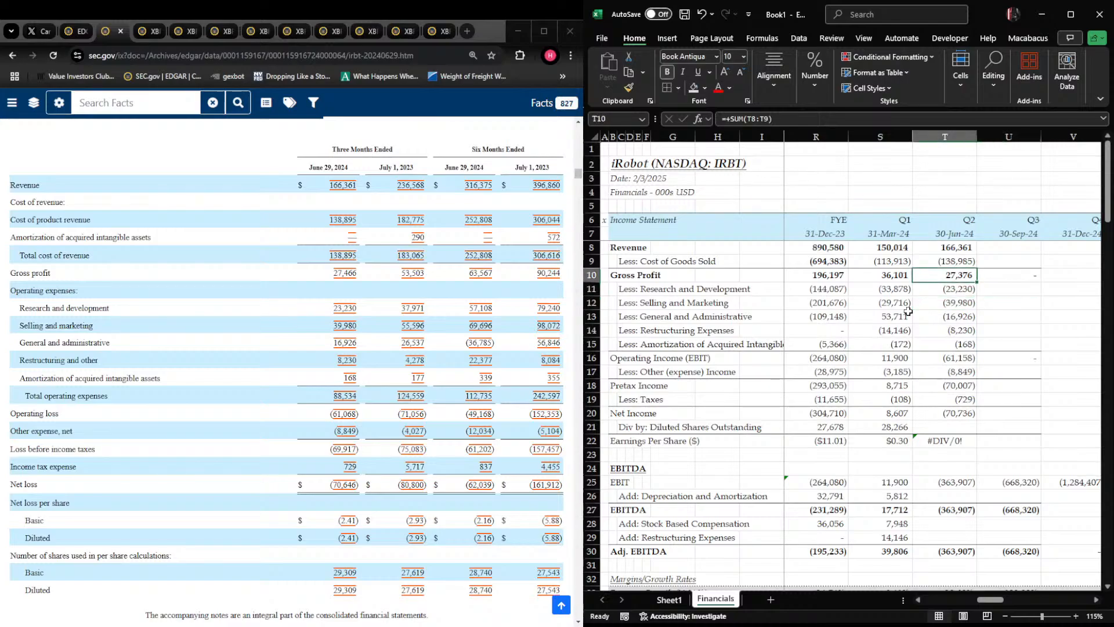
{"action": "key", "text": "Up"}
{"action": "key", "text": "Up"}
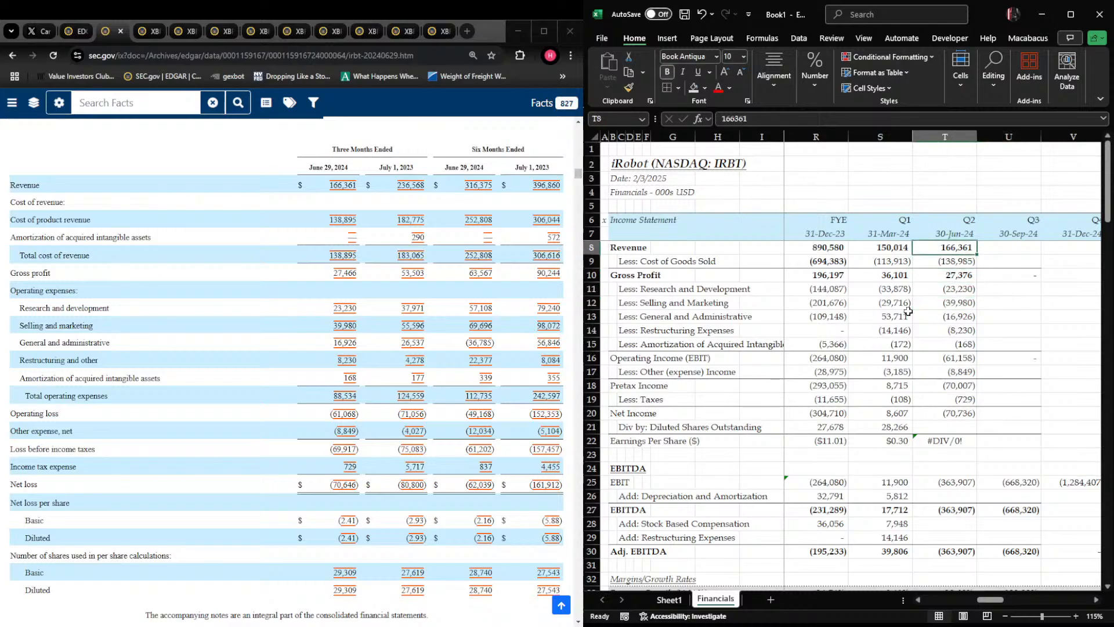
Correct the Q2 2024 cost of goods sold in T9 to -138,895
{"action": "key", "text": "Down"}
{"action": "key", "text": "F2"}
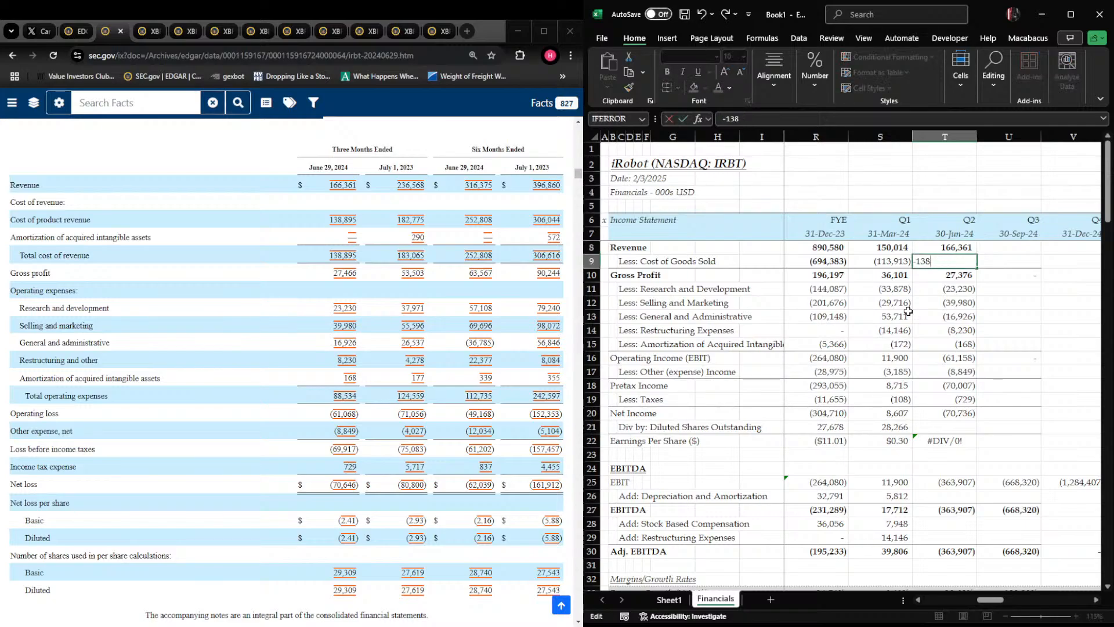
{"action": "type", "text": "5"}
{"action": "key", "text": "Return"}
Enter Q2 2024 diluted shares outstanding of 29,309 in T21
{"action": "key", "text": "Down"}
{"action": "key", "text": "Down"}
{"action": "key", "text": "Down"}
{"action": "key", "text": "Down"}
{"action": "key", "text": "Down"}
{"action": "key", "text": "Down"}
{"action": "key", "text": "Down"}
{"action": "key", "text": "Down"}
{"action": "key", "text": "Down"}
{"action": "key", "text": "Down"}
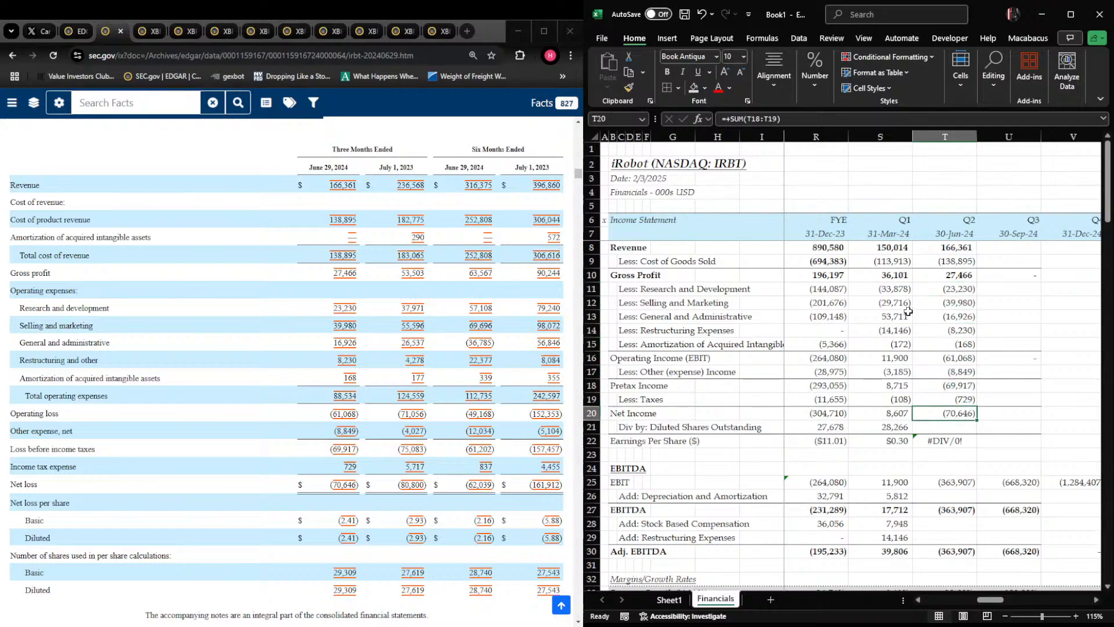
{"action": "key", "text": "Down"}
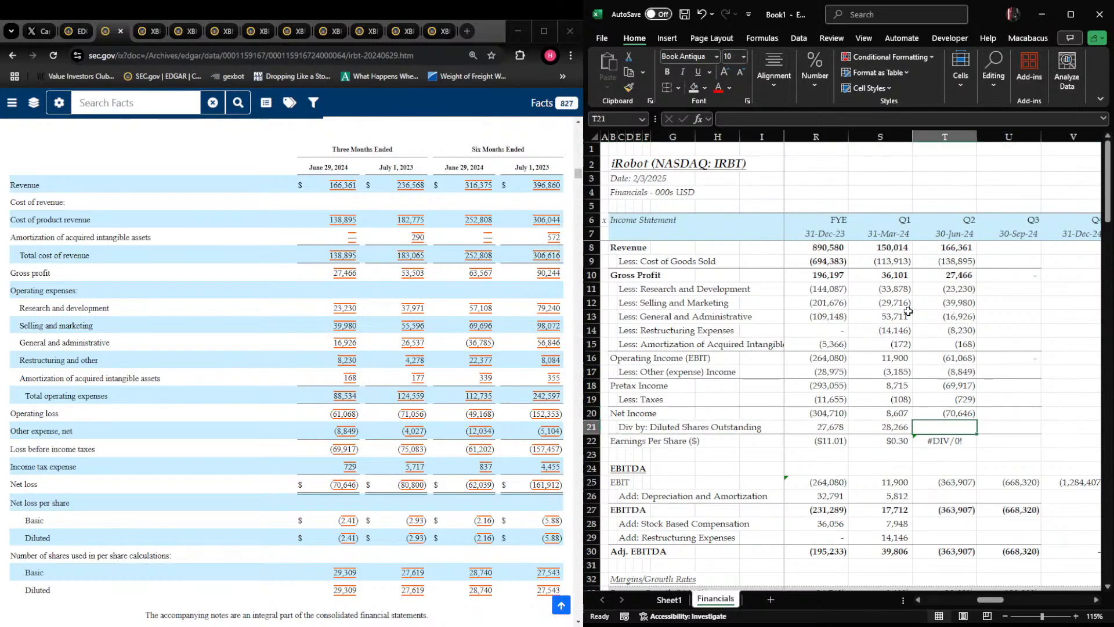
{"action": "type", "text": "29309"}
{"action": "key", "text": "Return"}
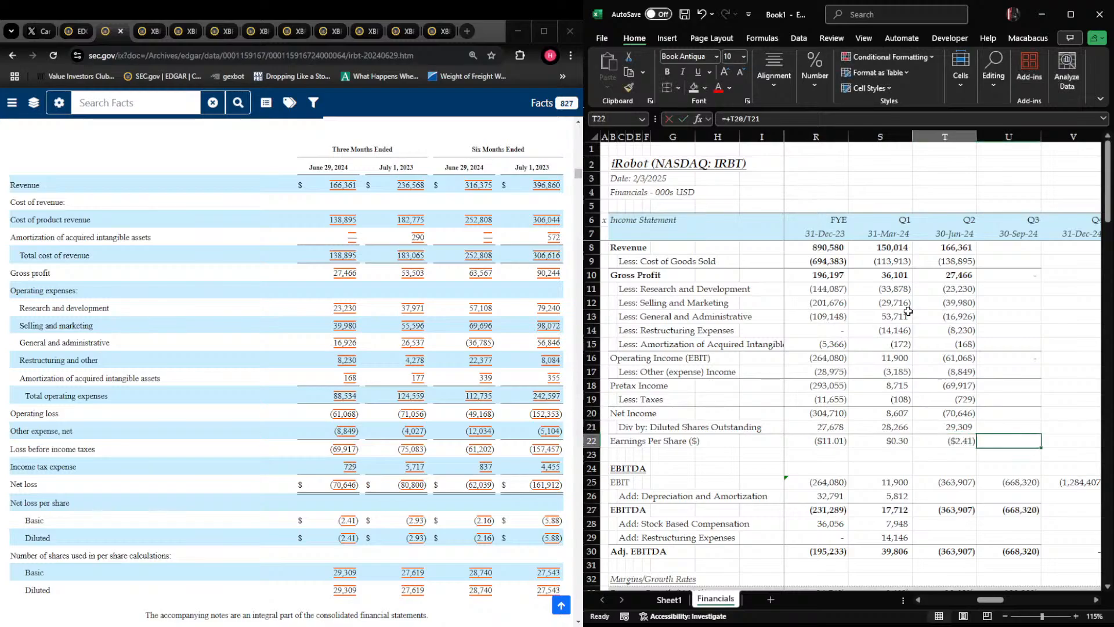
Calculate Q2 2024 depreciation and amortization in T26 as the cash flow statement's six-month 11,116 minus Q1 in S26
{"action": "key", "text": "Left"}
{"action": "key", "text": "Down"}
{"action": "key", "text": "Down"}
{"action": "key", "text": "Down"}
{"action": "key", "text": "Down"}
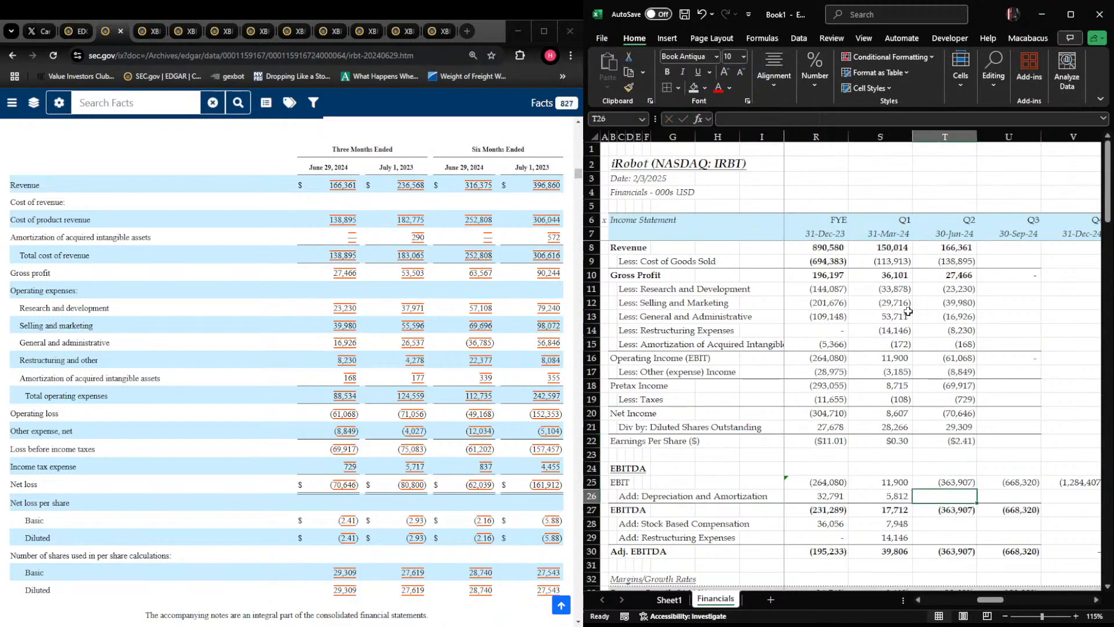
{"action": "left_click", "coordinate": [395, 325]}
{"action": "scroll", "coordinate": [394, 325], "scroll_direction": "down", "scroll_amount": 20}
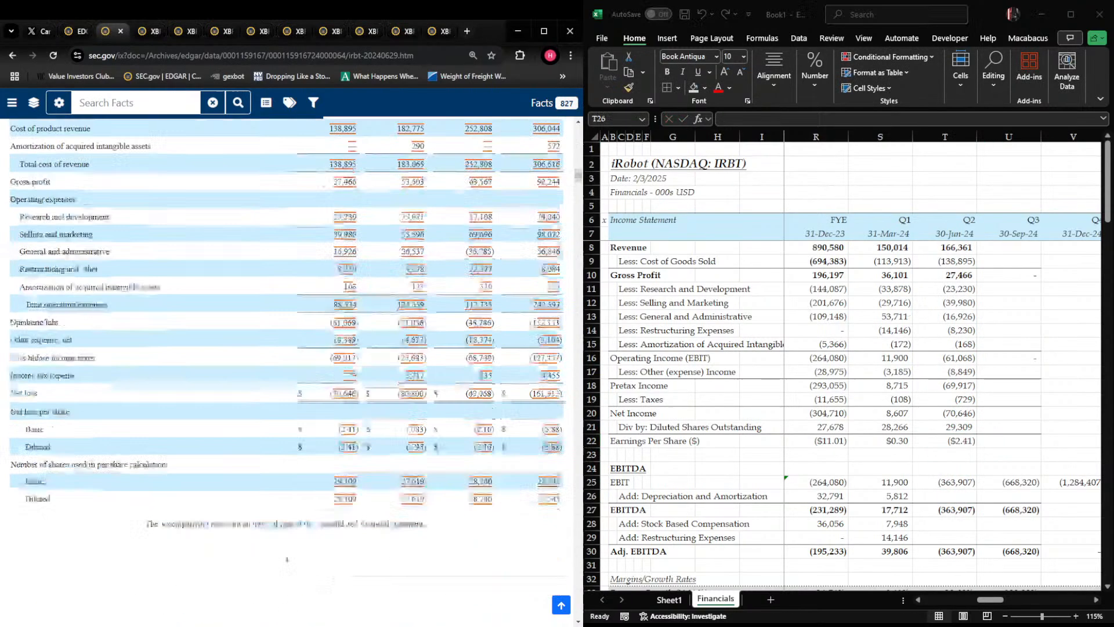
{"action": "key", "text": "alt+Tab"}
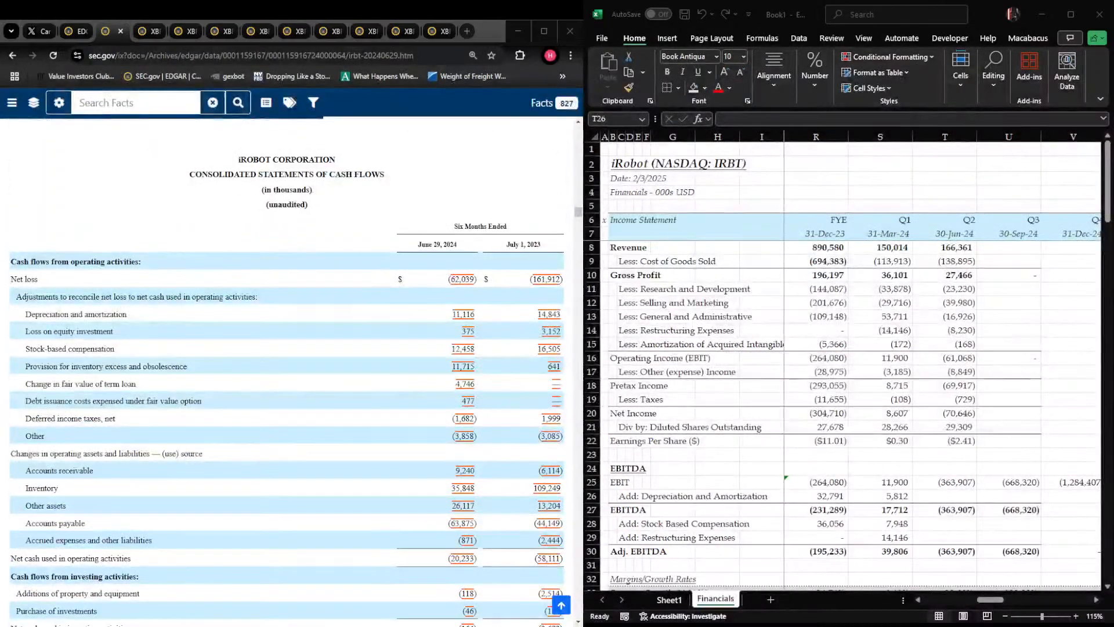
{"action": "type", "text": "-11116"}
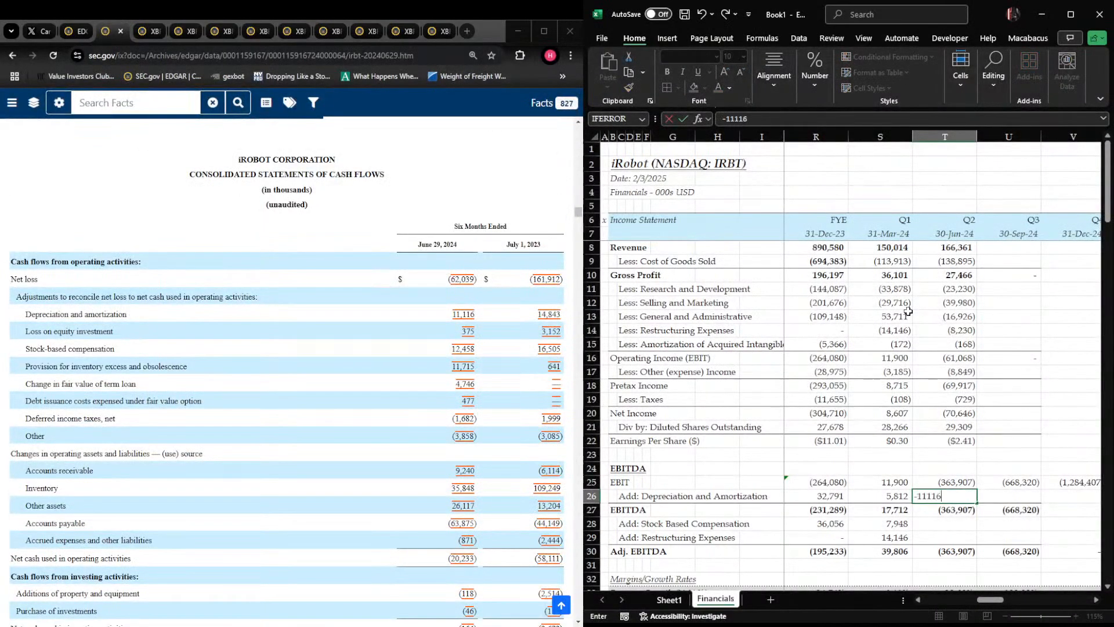
{"action": "type", "text": "-"}
{"action": "key", "text": "Escape"}
{"action": "type", "text": "+11116-"}
{"action": "key", "text": "Left"}
{"action": "key", "text": "Return"}
{"action": "key", "text": "Return"}
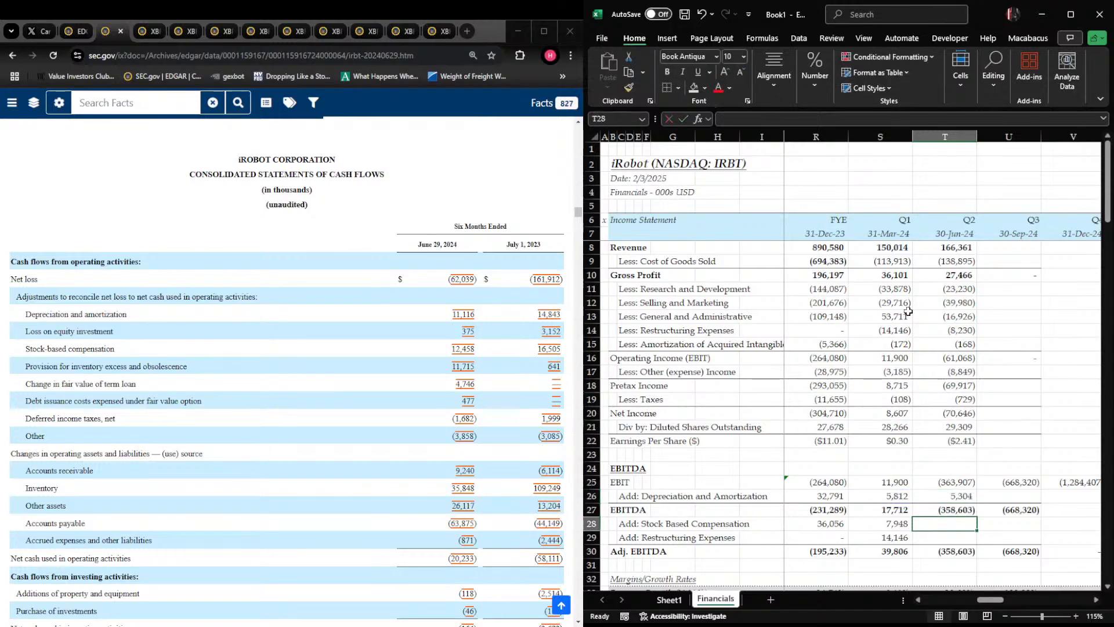
Calculate Q2 2024 stock-based compensation in T28 as the six-month 12,458 minus the Q1 amount in S28
{"action": "type", "text": "+12"}
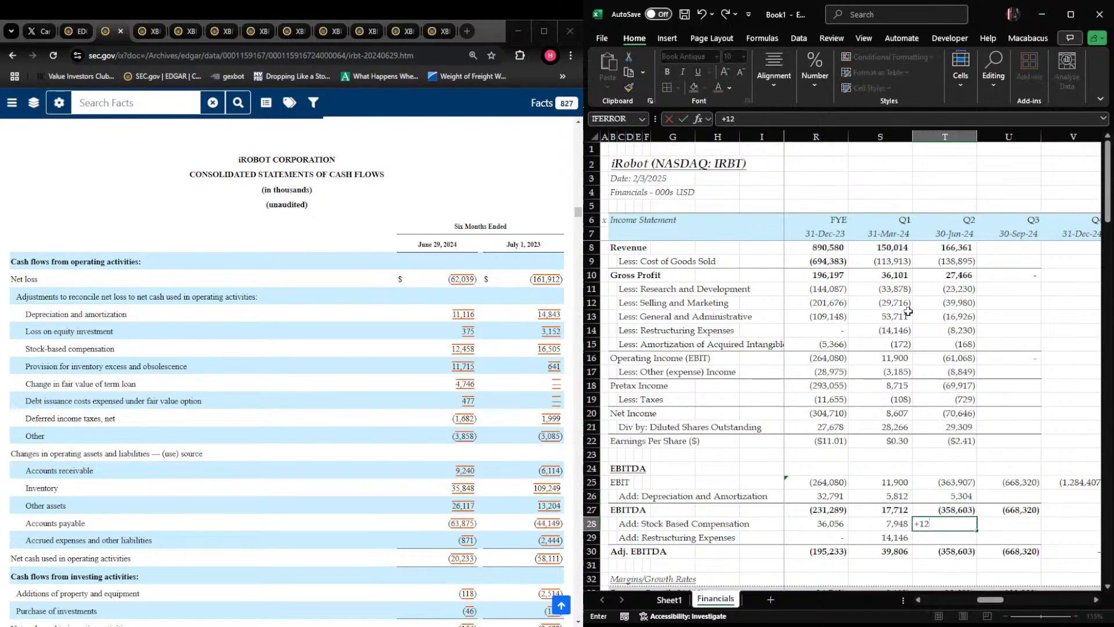
{"action": "type", "text": "458-"}
{"action": "key", "text": "Left"}
{"action": "key", "text": "Return"}
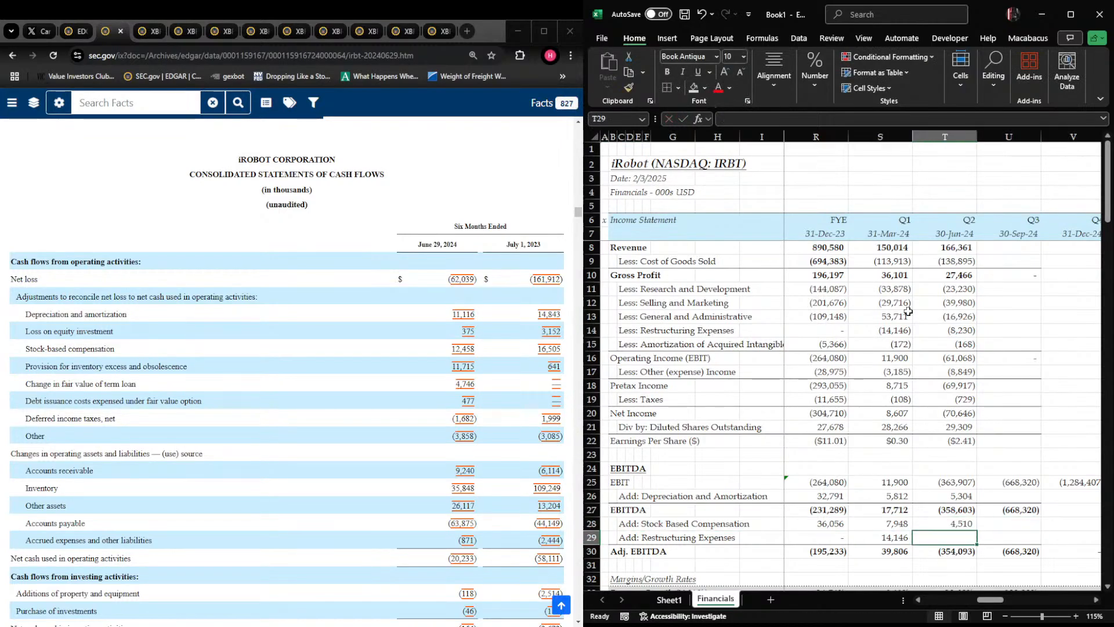
Fill the restructuring expenses formula from S29 across the following 2024 columns, starting with Q2 in T29
{"action": "key", "text": "Left"}
{"action": "key", "text": "shift+Right"}
{"action": "key", "text": "shift+Right"}
{"action": "key", "text": "shift+Right"}
{"action": "key", "text": "shift+Right"}
{"action": "key", "text": "ctrl+r"}
{"action": "key", "text": "Left"}
{"action": "key", "text": "Right"}
{"action": "key", "text": "Right"}
{"action": "key", "text": "Right"}
{"action": "key", "text": "Left"}
Inspect the Q2 2024 EBITDA schedule formulas in column T, including EBITDA in T27 and EBIT in T25
{"action": "key", "text": "Down"}
{"action": "key", "text": "F2"}
{"action": "key", "text": "Escape"}
{"action": "key", "text": "Up"}
{"action": "key", "text": "ctrl+Up"}
{"action": "key", "text": "Down"}
{"action": "key", "text": "Down"}
{"action": "key", "text": "F2"}
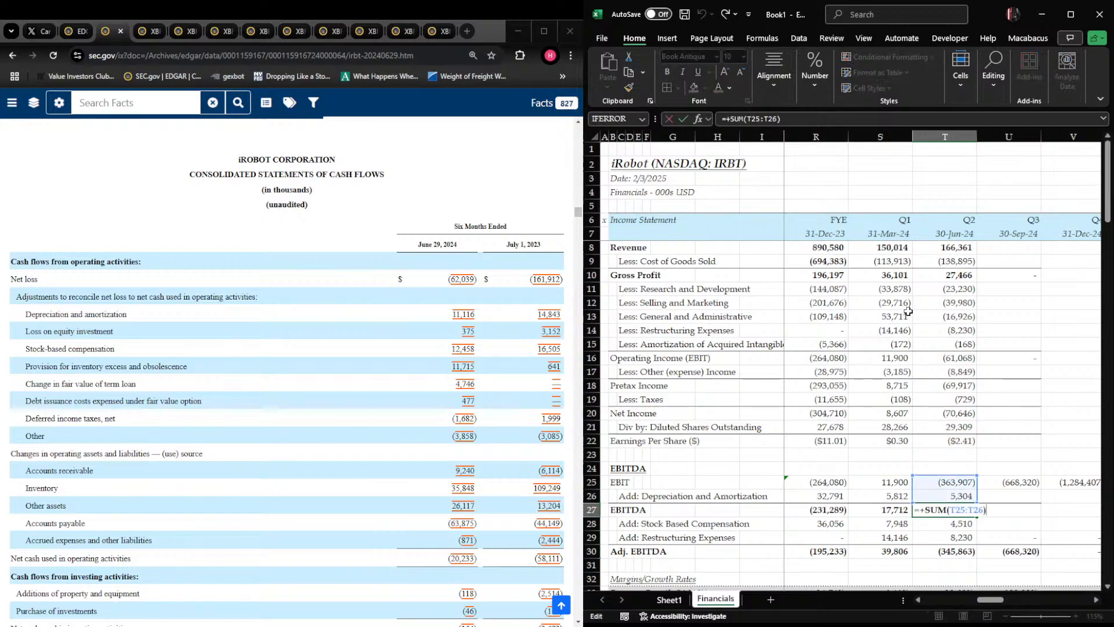
{"action": "key", "text": "Escape"}
{"action": "key", "text": "Up"}
{"action": "key", "text": "Up"}
{"action": "key", "text": "F2"}
{"action": "key", "text": "Escape"}
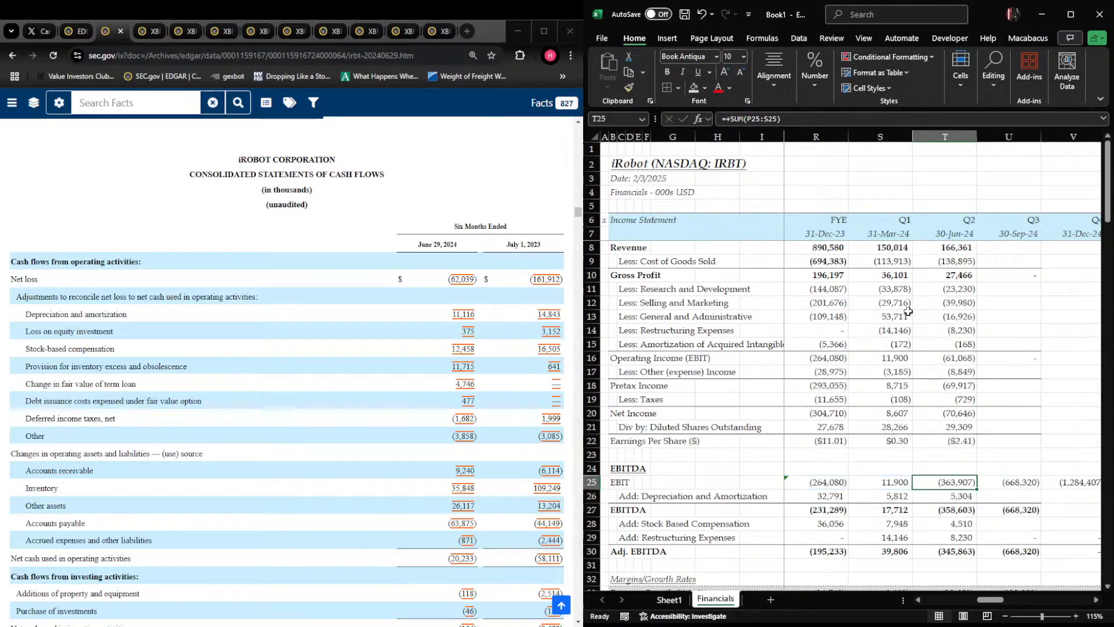
Link Q2 2024 EBIT in T25 to operating income with =+T16 and fill the formula across U25:V25
{"action": "type", "text": "=+T16"}
{"action": "key", "text": "Tab"}
{"action": "key", "text": "Left"}
{"action": "key", "text": "shift+Right"}
{"action": "key", "text": "shift+Right"}
{"action": "key", "text": "ctrl+r"}
Review the neighbouring EBIT and EBITDA cells in rows 25 and 27 across the 2024 columns
{"action": "key", "text": "shift+Left"}
{"action": "key", "text": "shift+Left"}
{"action": "key", "text": "Right"}
{"action": "key", "text": "Left"}
{"action": "key", "text": "Left"}
{"action": "key", "text": "Left"}
{"action": "key", "text": "Right"}
{"action": "key", "text": "Right"}
{"action": "key", "text": "Right"}
{"action": "key", "text": "Right"}
{"action": "key", "text": "Down"}
{"action": "key", "text": "Down"}
Check the Q2 2024 Adj. EBITDA formula in T30 and review the Q2 2024 margins and growth rates in column T
{"action": "key", "text": "Left"}
{"action": "key", "text": "Left"}
{"action": "key", "text": "Left"}
{"action": "key", "text": "Left"}
{"action": "key", "text": "Right"}
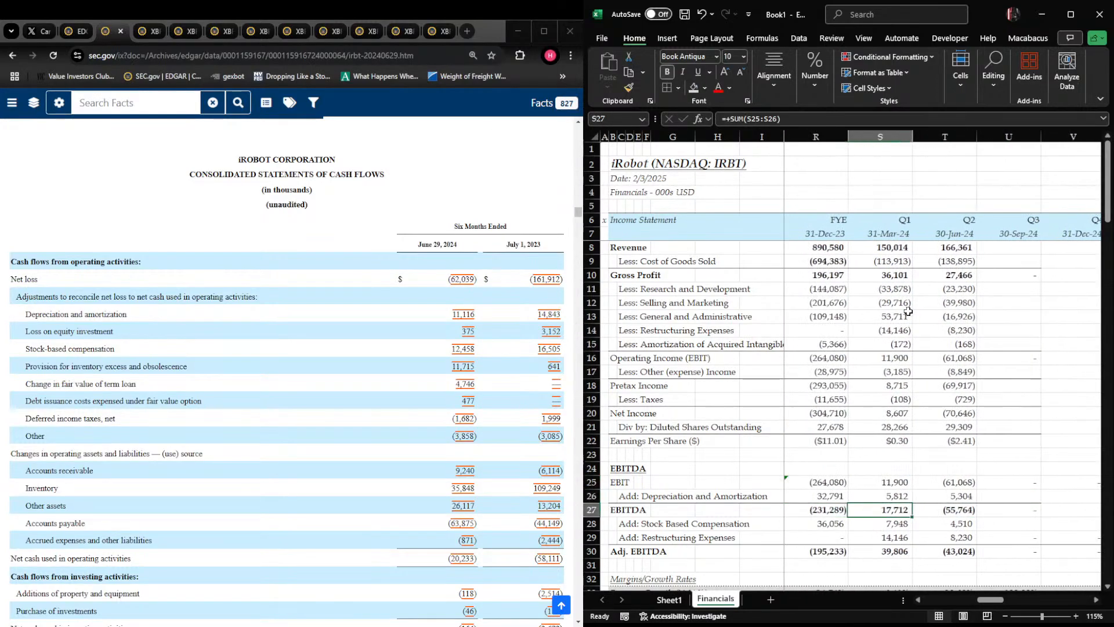
{"action": "key", "text": "Down"}
{"action": "key", "text": "Down"}
{"action": "key", "text": "Down"}
{"action": "type", "text": "=+SUM("}
{"action": "key", "text": "Up"}
{"action": "key", "text": "shift+Up"}
{"action": "key", "text": "shift+Up"}
{"action": "type", "text": ")"}
{"action": "key", "text": "Escape"}
{"action": "key", "text": "Right"}
{"action": "key", "text": "Left"}
{"action": "key", "text": "Right"}
{"action": "key", "text": "F2"}
{"action": "key", "text": "Escape"}
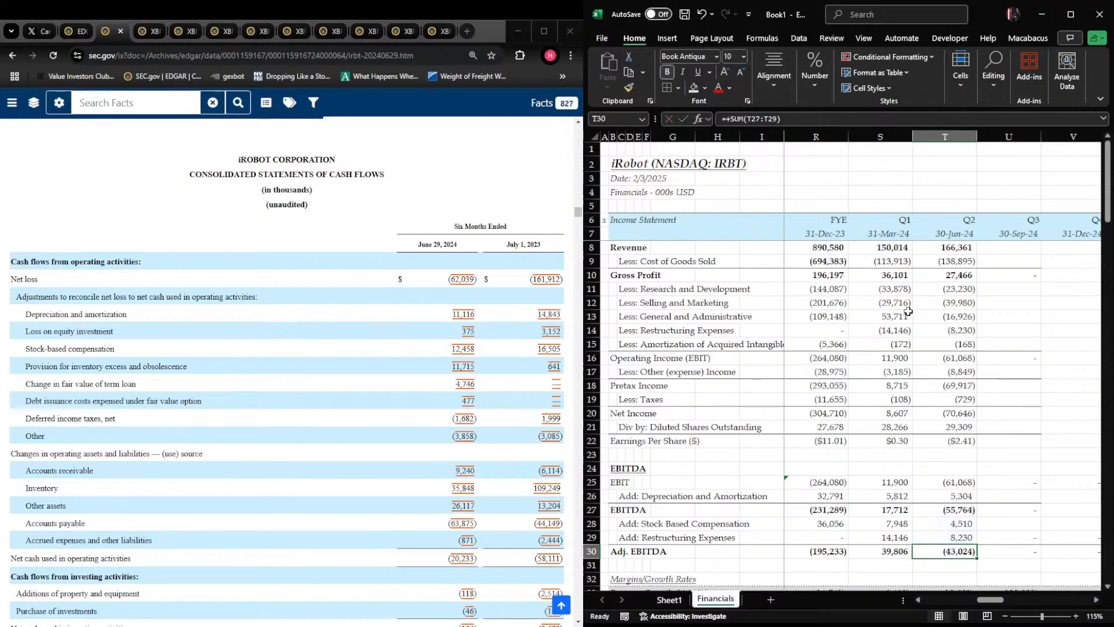
{"action": "key", "text": "Up"}
{"action": "key", "text": "Up"}
{"action": "key", "text": "Up"}
{"action": "key", "text": "Up"}
{"action": "key", "text": "Up"}
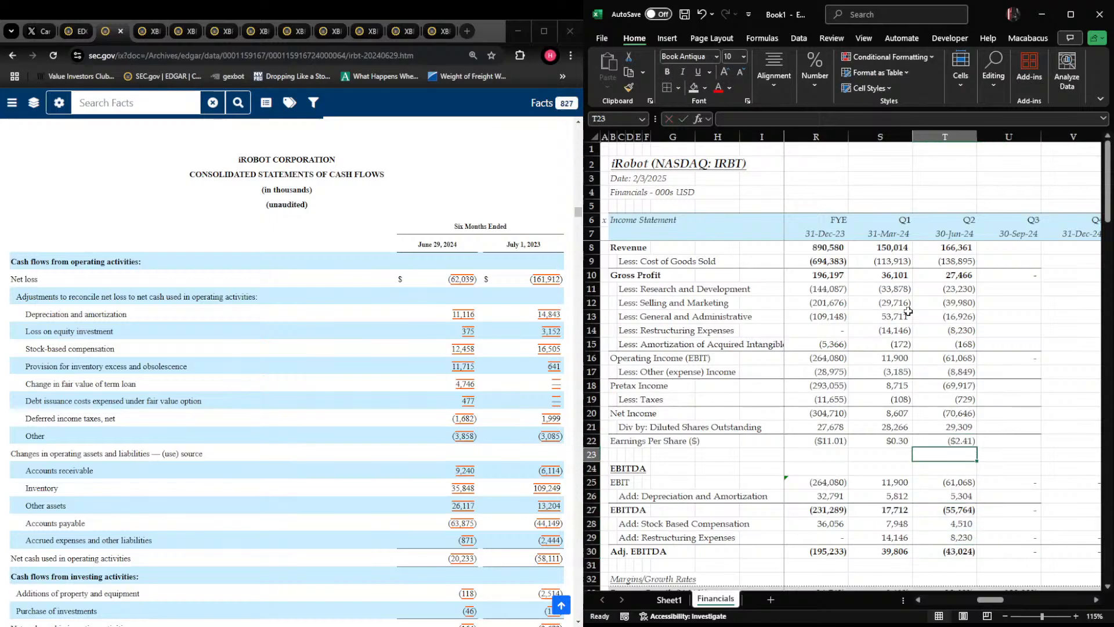
{"action": "key", "text": "Down"}
{"action": "key", "text": "Down"}
{"action": "key", "text": "Down"}
{"action": "key", "text": "Down"}
{"action": "key", "text": "Down"}
{"action": "key", "text": "Down"}
{"action": "key", "text": "Down"}
{"action": "key", "text": "Down"}
{"action": "key", "text": "Down"}
{"action": "key", "text": "Down"}
{"action": "key", "text": "Down"}
{"action": "key", "text": "Down"}
{"action": "key", "text": "Down"}
{"action": "key", "text": "Up"}
{"action": "key", "text": "Up"}
{"action": "key", "text": "Up"}
{"action": "key", "text": "Up"}
{"action": "key", "text": "Up"}
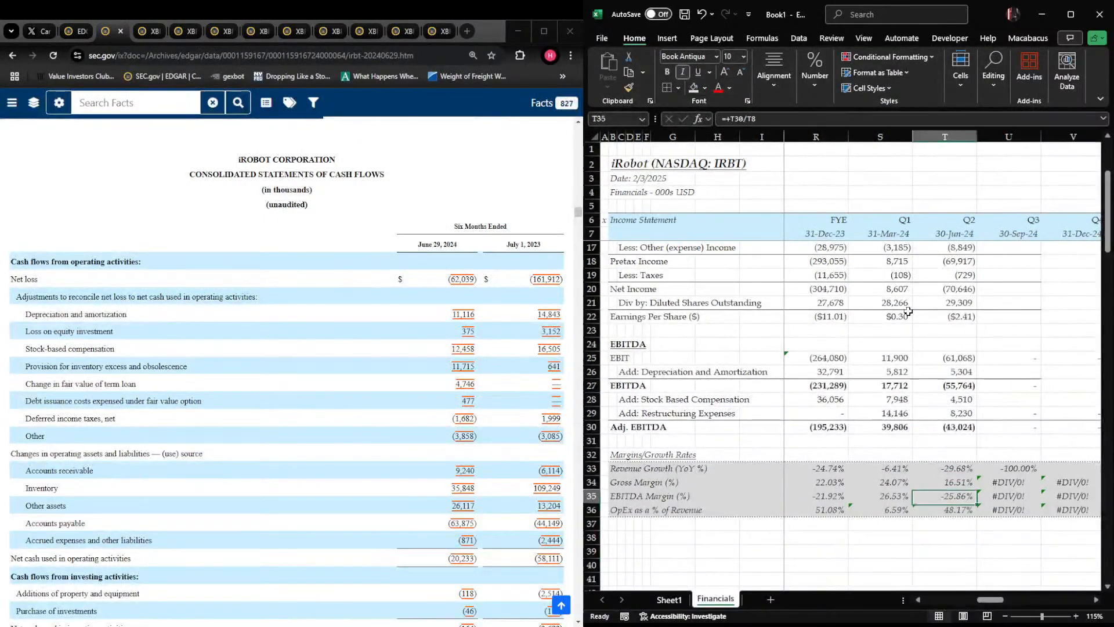
Examine the Q2 2024 revenue growth formula in T33 and the Q2 2023 revenue in O8 that it references
{"action": "key", "text": "F2"}
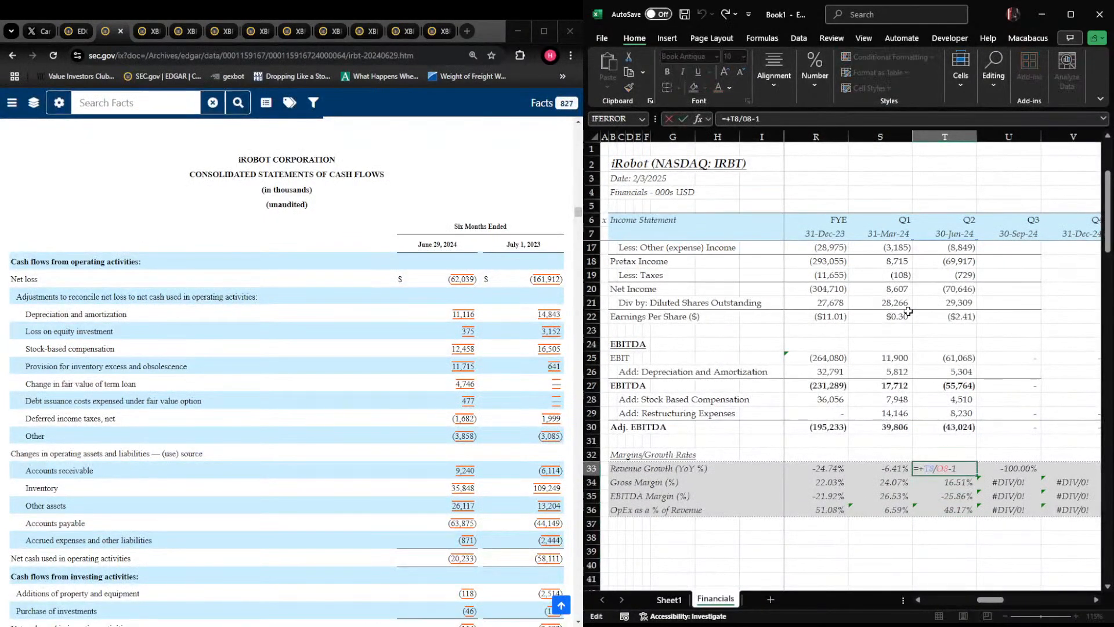
{"action": "left_click_drag", "start_coordinate": [999, 600], "coordinate": [976, 600]}
{"action": "scroll", "coordinate": [898, 525], "scroll_direction": "up", "scroll_amount": 3}
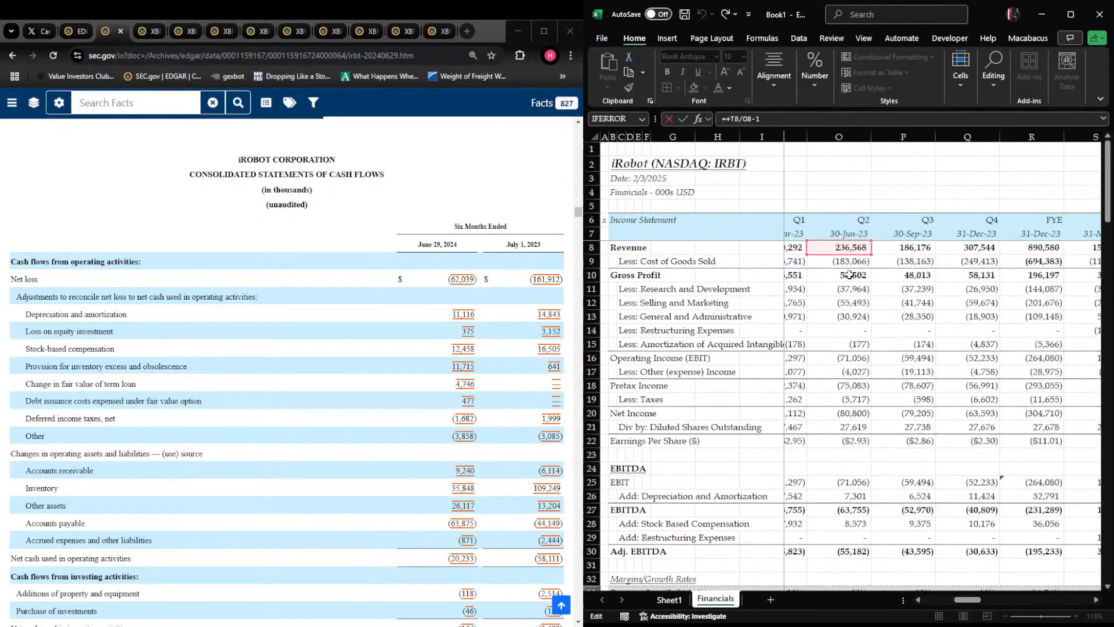
{"action": "key", "text": "ctrl+Return"}
{"action": "key", "text": "Right"}
{"action": "key", "text": "Left"}
{"action": "key", "text": "Down"}
{"action": "key", "text": "Up"}
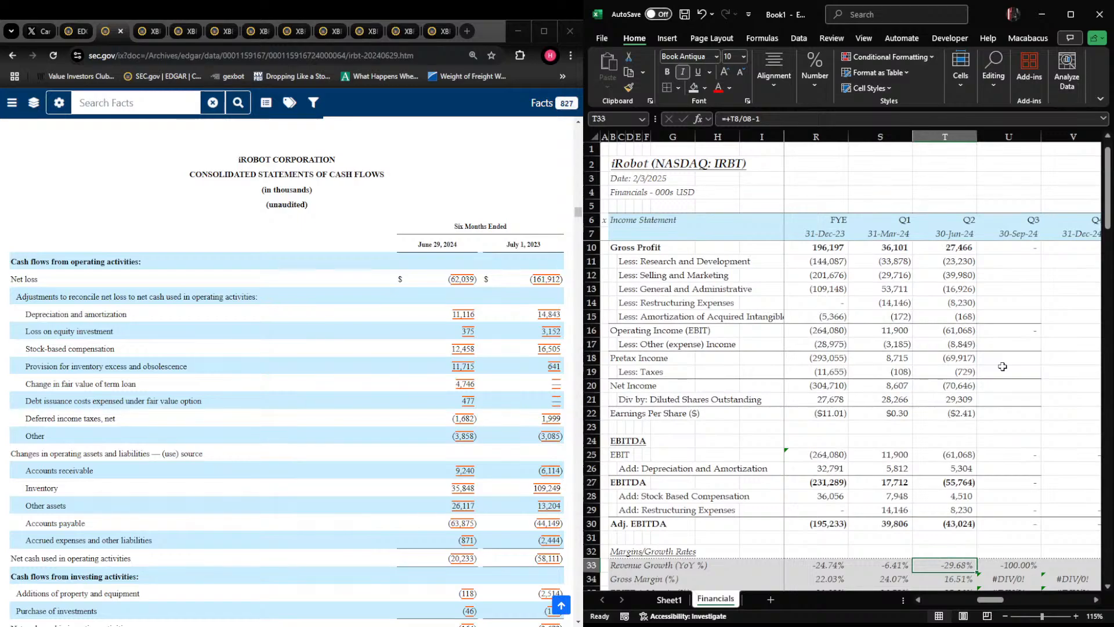
{"action": "scroll", "coordinate": [1006, 352], "scroll_direction": "up", "scroll_amount": 1}
{"action": "scroll", "coordinate": [1003, 377], "scroll_direction": "down", "scroll_amount": 4}
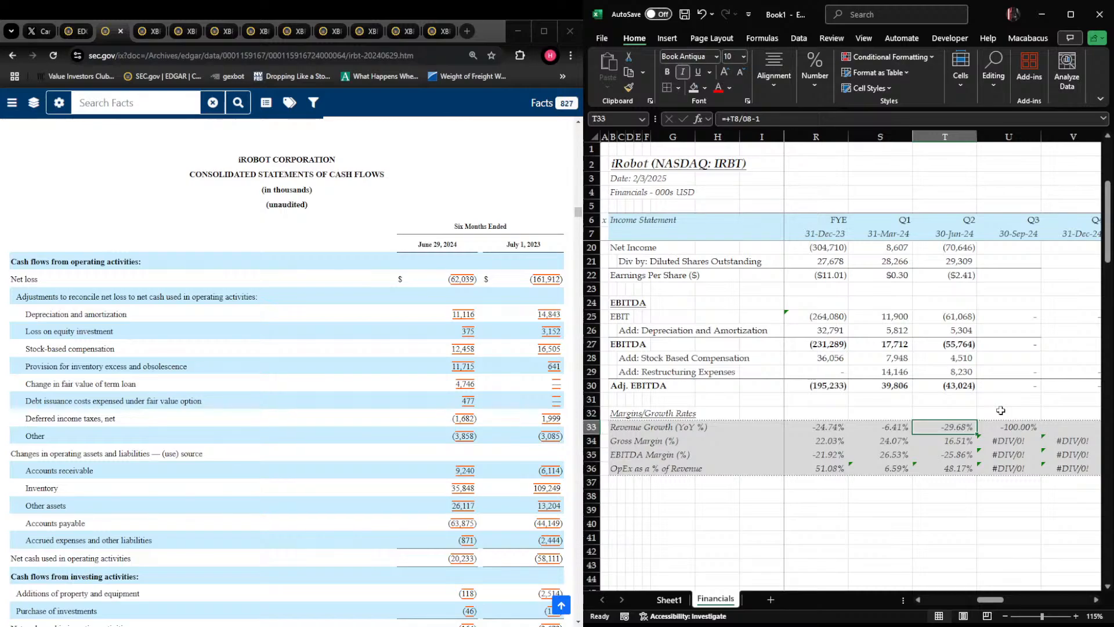
Check the Q2 2024 gross margin and EBITDA margin formulas in T34 and T35
{"action": "key", "text": "Down"}
{"action": "key", "text": "Right"}
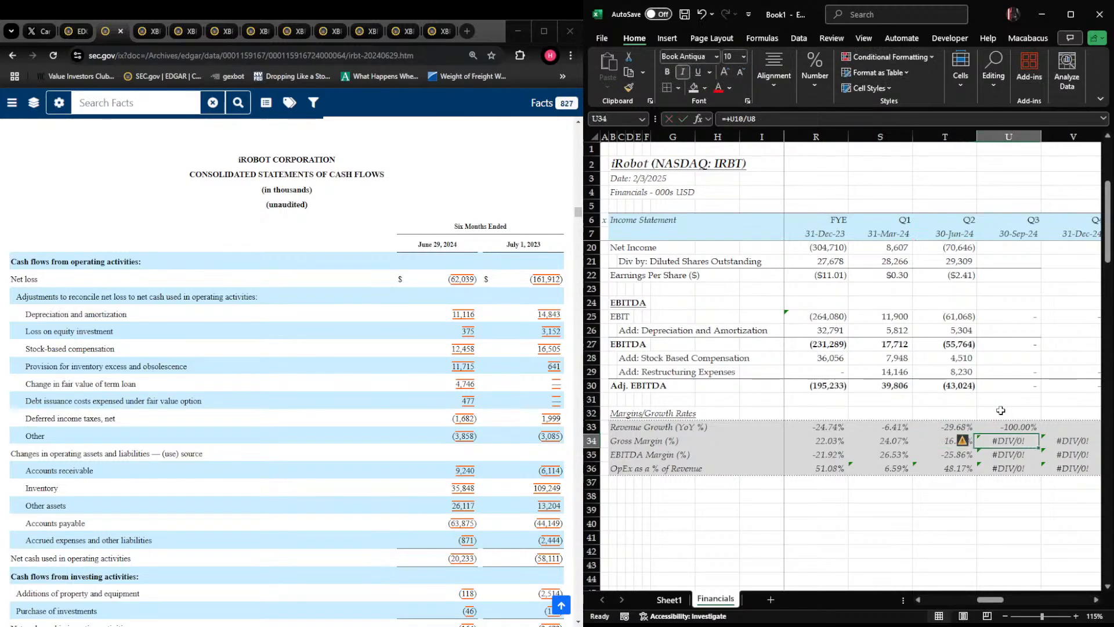
{"action": "key", "text": "Left"}
{"action": "key", "text": "Down"}
{"action": "key", "text": "F2"}
{"action": "key", "text": "Escape"}
{"action": "key", "text": "Right"}
{"action": "key", "text": "Left"}
{"action": "key", "text": "Up"}
{"action": "key", "text": "F2"}
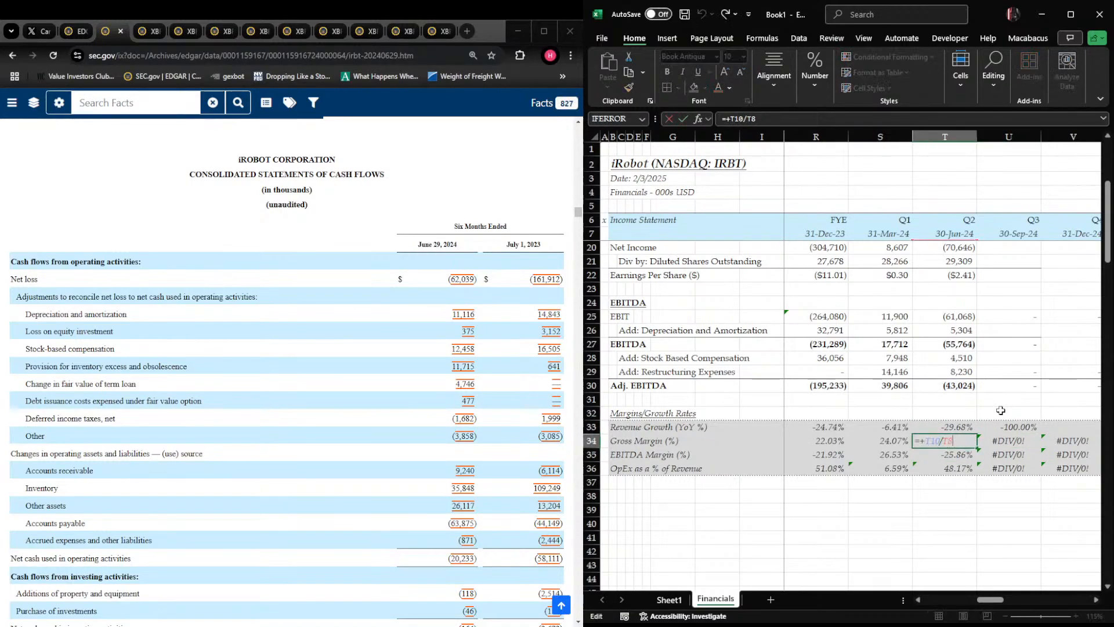
{"action": "key", "text": "Escape"}
Compare the gross margins in row 34 across the 2023 and 2024 columns
{"action": "key", "text": "Left"}
{"action": "key", "text": "Left"}
{"action": "key", "text": "Left"}
{"action": "key", "text": "Left"}
{"action": "key", "text": "Left"}
{"action": "key", "text": "Left"}
{"action": "key", "text": "Left"}
{"action": "key", "text": "Left"}
{"action": "key", "text": "Left"}
{"action": "key", "text": "Left"}
{"action": "key", "text": "Right"}
{"action": "key", "text": "Left"}
{"action": "key", "text": "Right"}
{"action": "key", "text": "Right"}
{"action": "key", "text": "Right"}
{"action": "key", "text": "Right"}
{"action": "key", "text": "Left"}
{"action": "key", "text": "Right"}
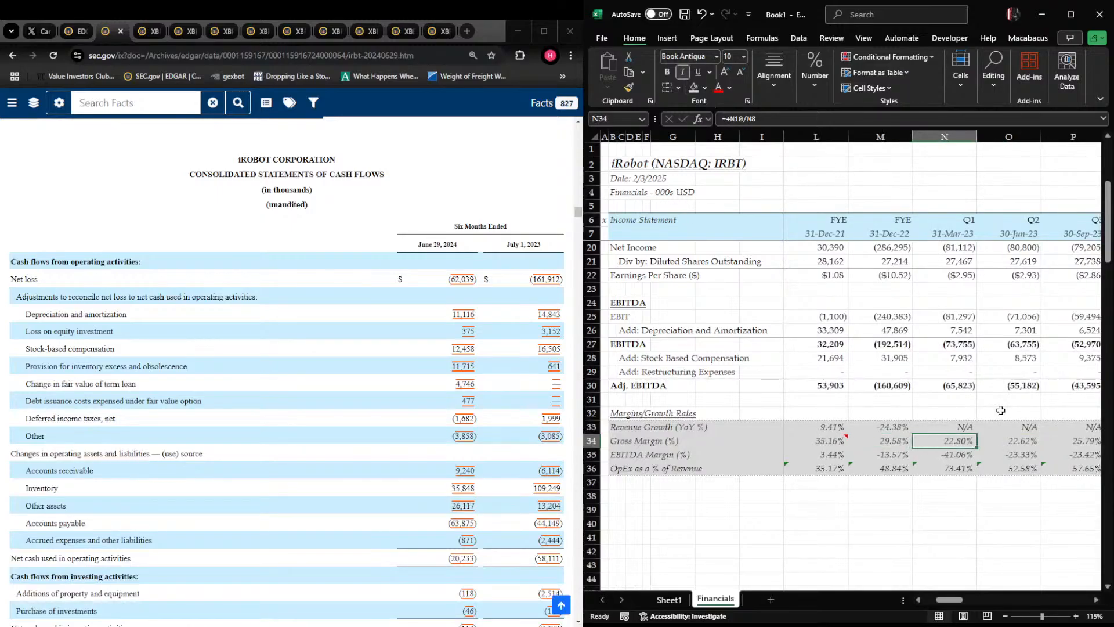
{"action": "key", "text": "Right"}
{"action": "key", "text": "Right"}
{"action": "key", "text": "Right"}
{"action": "key", "text": "Right"}
{"action": "key", "text": "Right"}
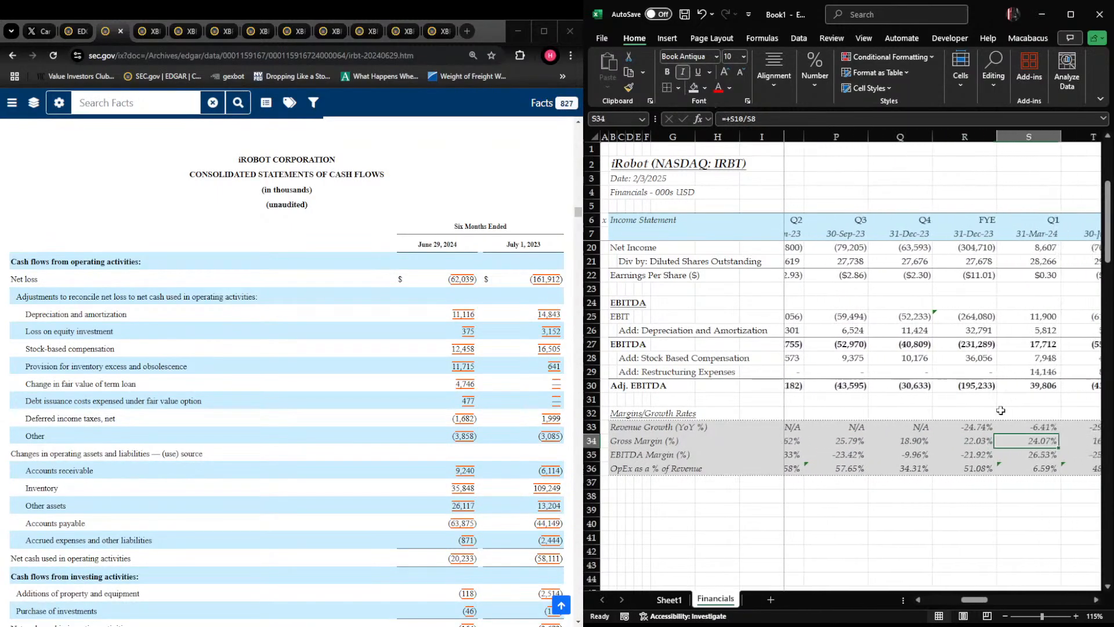
{"action": "key", "text": "Left"}
Check the Q2 2024 EBITDA margin formula in T35 and the OpEx as a % of Revenue formula in T36
{"action": "key", "text": "Right"}
{"action": "key", "text": "Right"}
{"action": "key", "text": "Right"}
{"action": "key", "text": "Right"}
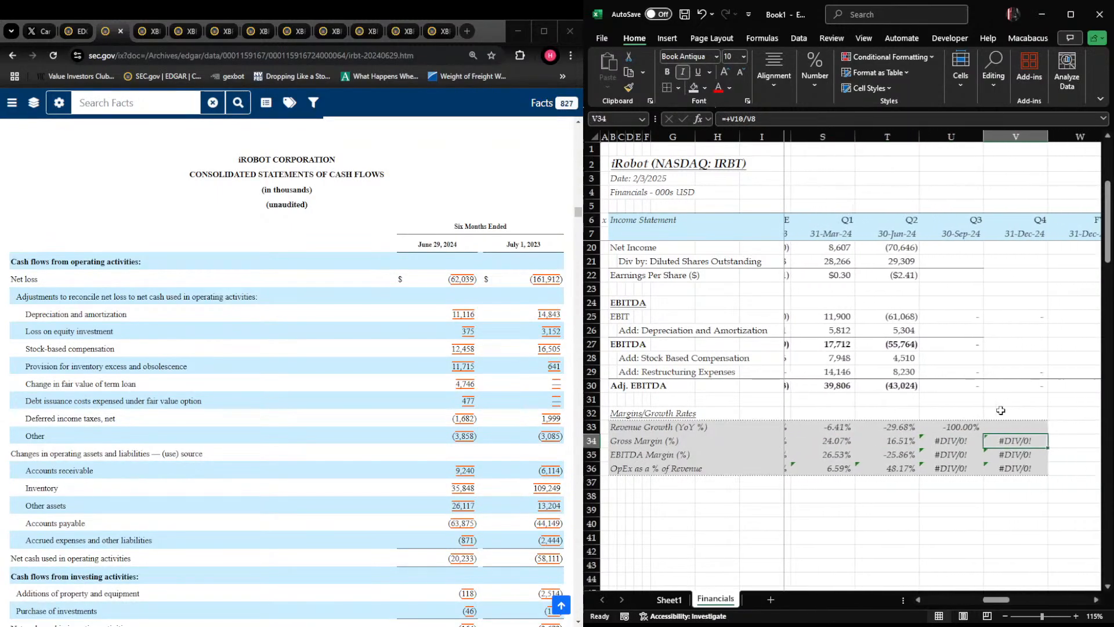
{"action": "key", "text": "Left"}
{"action": "key", "text": "Left"}
{"action": "key", "text": "Left"}
{"action": "key", "text": "Down"}
{"action": "key", "text": "Right"}
{"action": "key", "text": "F2"}
{"action": "key", "text": "Escape"}
{"action": "key", "text": "Down"}
{"action": "key", "text": "F2"}
{"action": "key", "text": "Escape"}
{"action": "key", "text": "Up"}
{"action": "key", "text": "Up"}
{"action": "key", "text": "Up"}
{"action": "key", "text": "Up"}
{"action": "key", "text": "Up"}
{"action": "key", "text": "Up"}
{"action": "key", "text": "Up"}
{"action": "key", "text": "Up"}
{"action": "key", "text": "Up"}
{"action": "key", "text": "Up"}
{"action": "key", "text": "Up"}
{"action": "key", "text": "Up"}
{"action": "key", "text": "Up"}
{"action": "key", "text": "Up"}
{"action": "key", "text": "Up"}
{"action": "key", "text": "Up"}
{"action": "key", "text": "Up"}
{"action": "key", "text": "Up"}
{"action": "key", "text": "Up"}
{"action": "key", "text": "Up"}
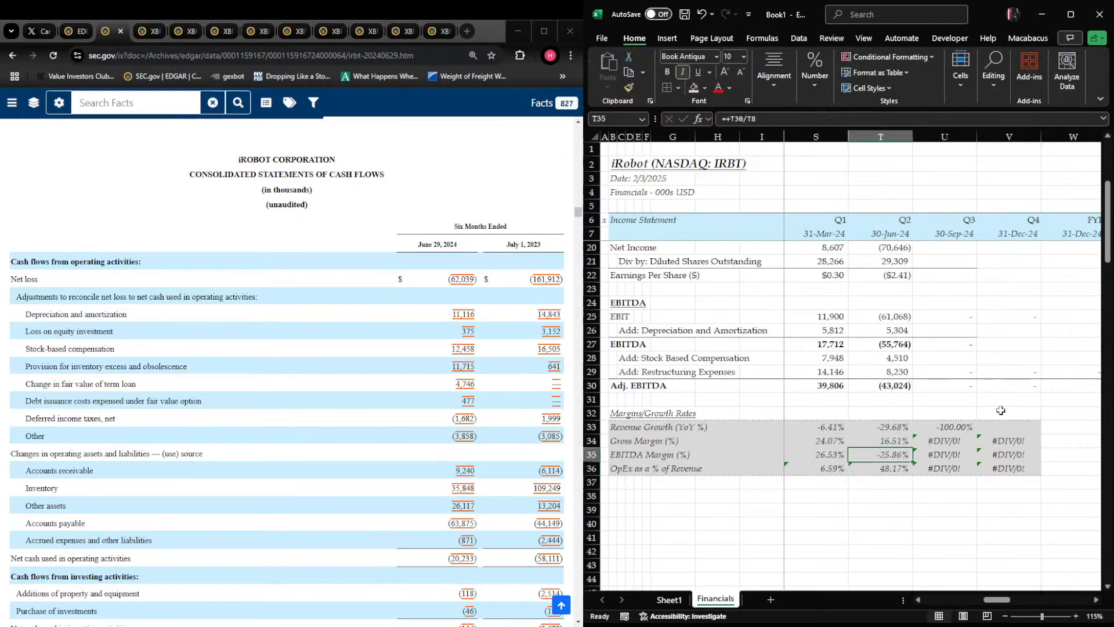
Open iRobot's 10-Q for the quarter ended September 28, 2024 from the EDGAR filing list and go to its Consolidated Statements of Operations
{"action": "key", "text": "Up"}
{"action": "key", "text": "Up"}
{"action": "key", "text": "Up"}
{"action": "key", "text": "Up"}
{"action": "key", "text": "Up"}
{"action": "key", "text": "Up"}
{"action": "key", "text": "Up"}
{"action": "key", "text": "Up"}
{"action": "key", "text": "Up"}
{"action": "key", "text": "Up"}
{"action": "key", "text": "Up"}
{"action": "key", "text": "Up"}
{"action": "key", "text": "Up"}
{"action": "key", "text": "Right"}
{"action": "key", "text": "Down"}
{"action": "key", "text": "Down"}
{"action": "key", "text": "Down"}
{"action": "key", "text": "Down"}
{"action": "key", "text": "Down"}
{"action": "key", "text": "Down"}
{"action": "key", "text": "Down"}
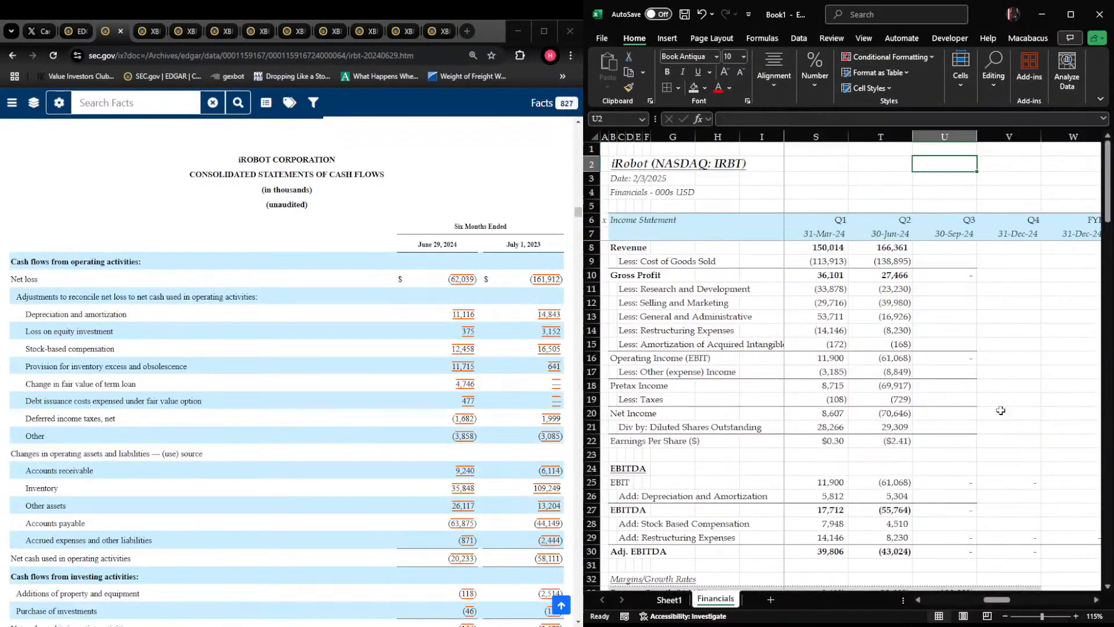
{"action": "key", "text": "alt+Tab"}
{"action": "key", "text": "ctrl+shift+Tab"}
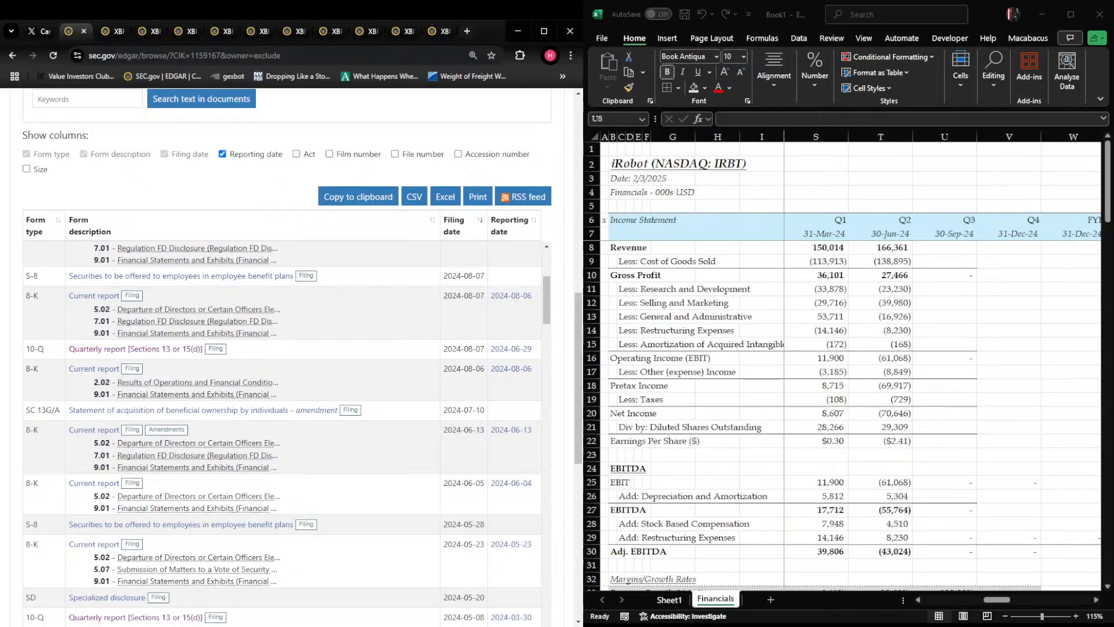
{"action": "scroll", "coordinate": [204, 372], "scroll_direction": "down", "scroll_amount": 3}
{"action": "scroll", "coordinate": [174, 348], "scroll_direction": "up", "scroll_amount": 1}
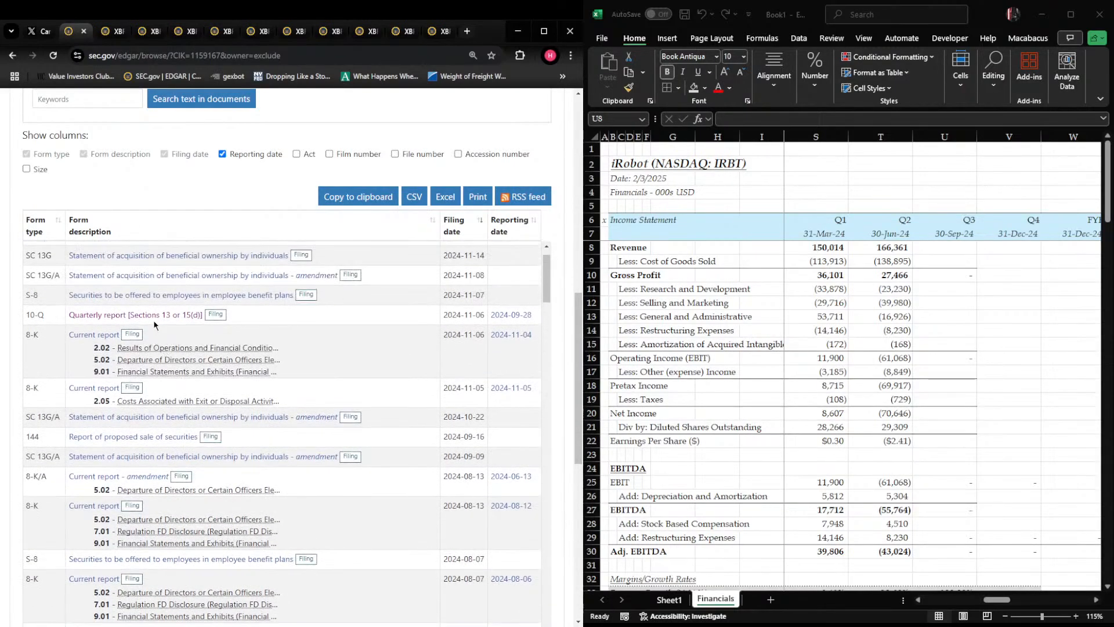
{"action": "left_click", "coordinate": [155, 317]}
{"action": "scroll", "coordinate": [265, 334], "scroll_direction": "down", "scroll_amount": 10}
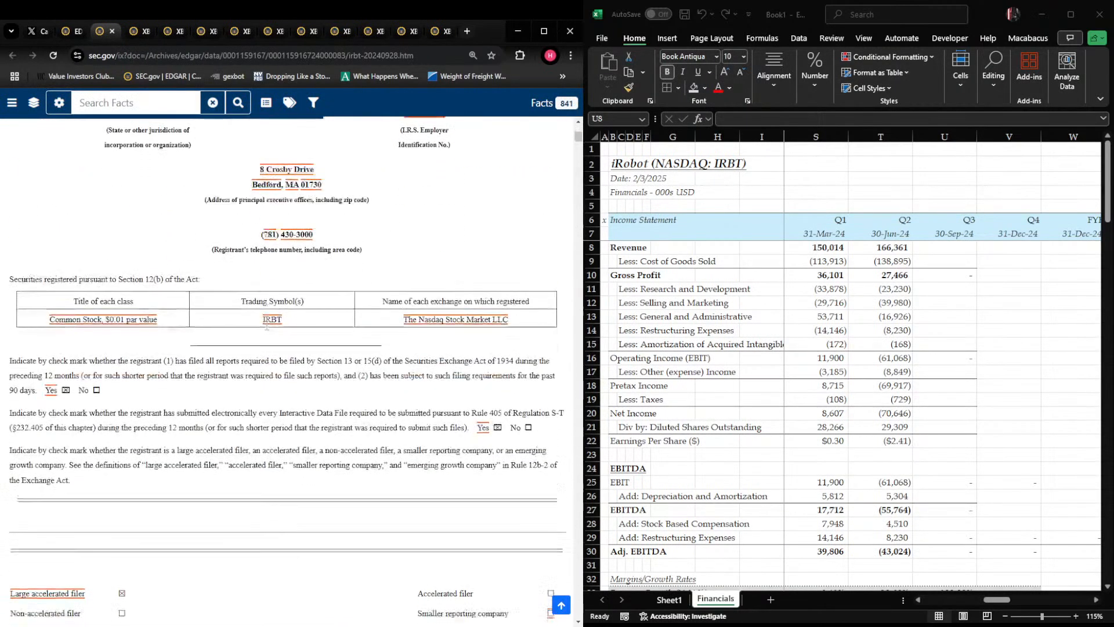
{"action": "scroll", "coordinate": [264, 334], "scroll_direction": "down", "scroll_amount": 8}
{"action": "scroll", "coordinate": [264, 334], "scroll_direction": "up", "scroll_amount": 3}
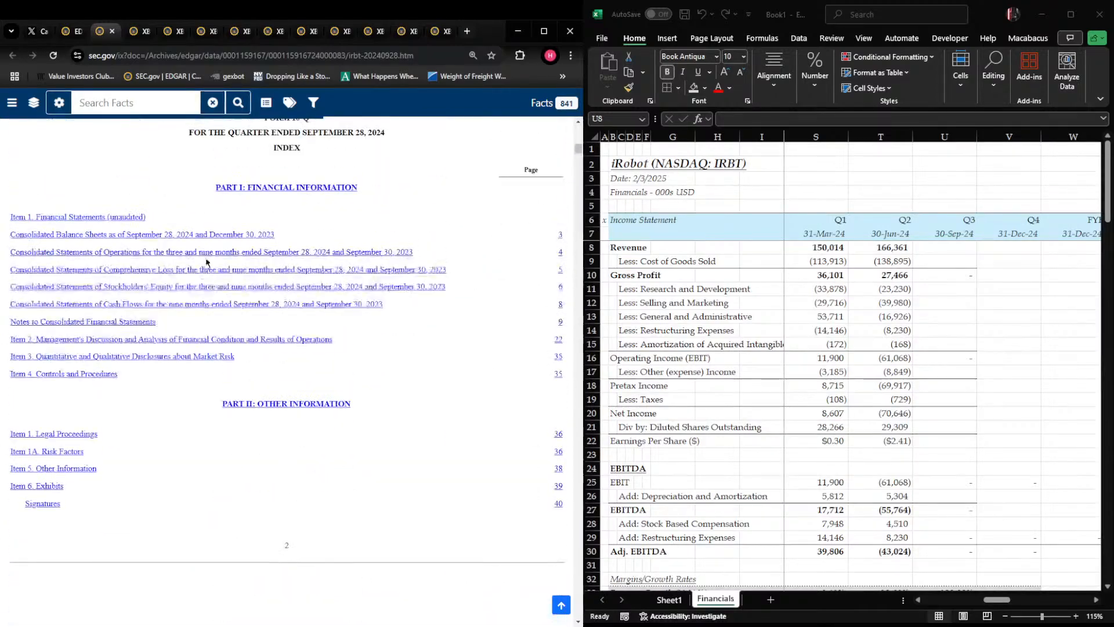
{"action": "left_click", "coordinate": [164, 253]}
{"action": "scroll", "coordinate": [279, 296], "scroll_direction": "down", "scroll_amount": 4}
{"action": "scroll", "coordinate": [279, 304], "scroll_direction": "up", "scroll_amount": 2}
Enter Q3 2024 revenue of 193435 in U8 and cost of goods sold of -131058 in U9
{"action": "left_click", "coordinate": [856, 352]}
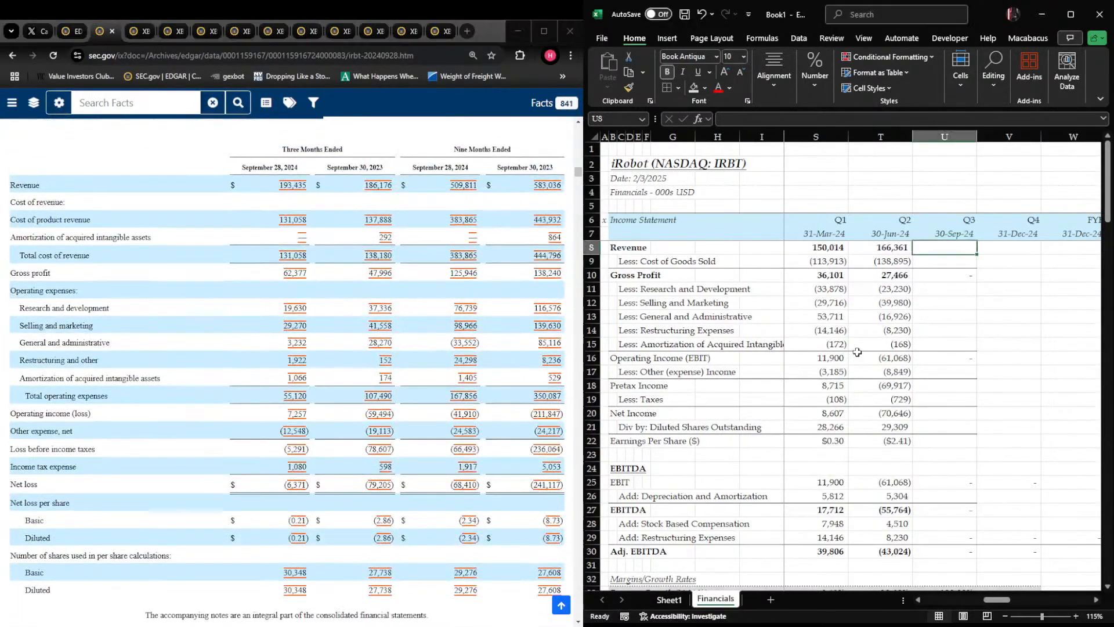
{"action": "type", "text": "193435"}
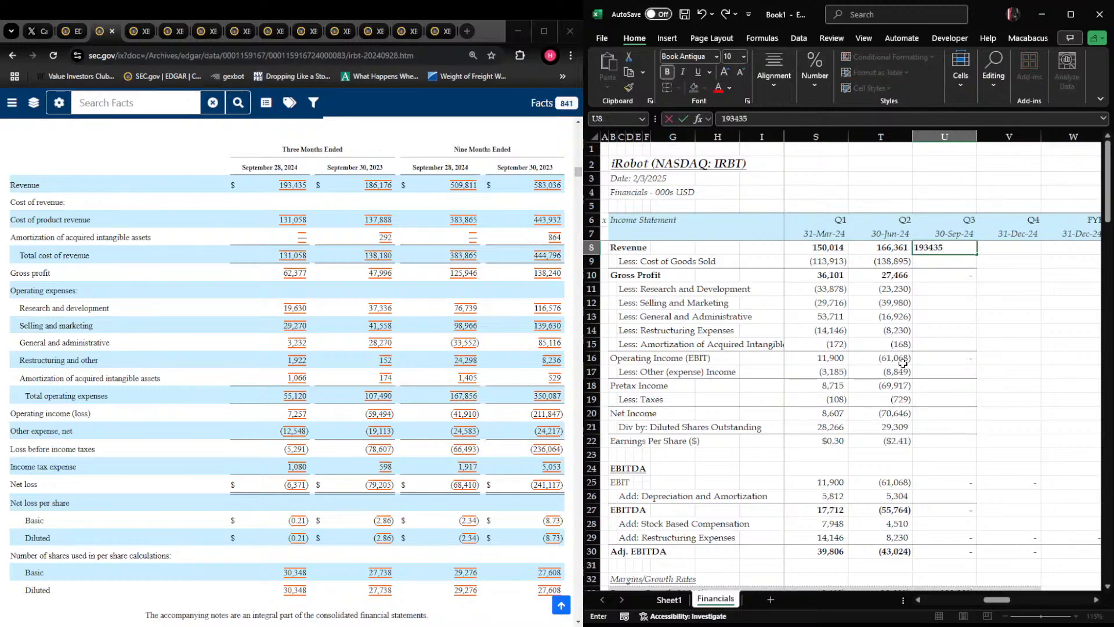
{"action": "key", "text": "Return"}
{"action": "type", "text": "-131"}
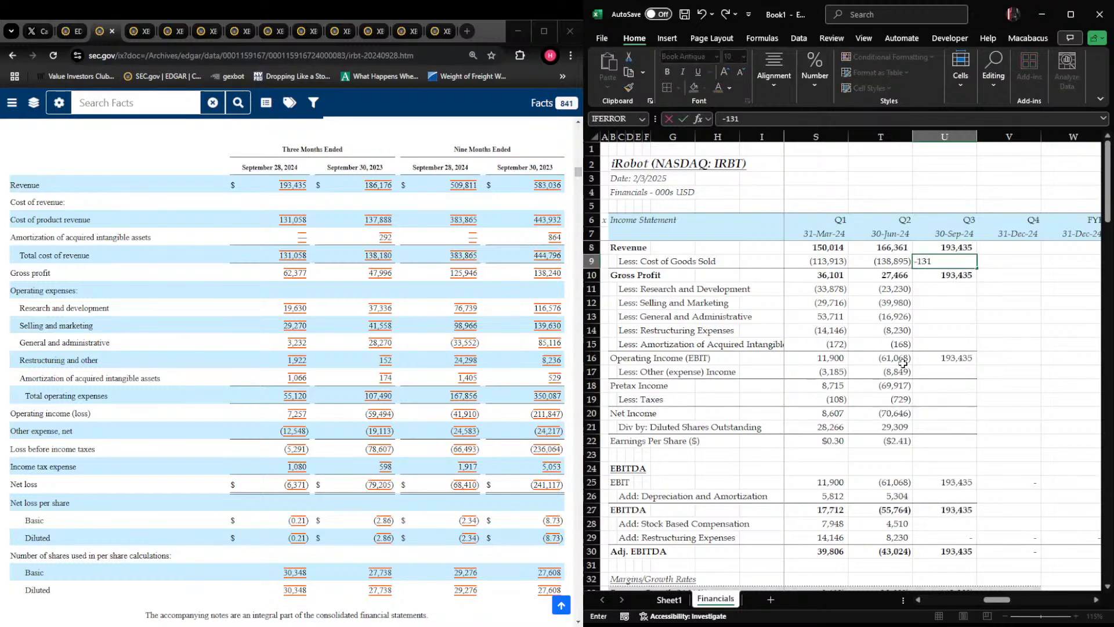
{"action": "type", "text": "058"}
{"action": "key", "text": "Return"}
Enter Q3 2024 operating expenses in U11:U15: R&D -19630, selling and marketing -29270, G&A -3232, restructuring -1922, amortization -1066
{"action": "type", "text": "-"}
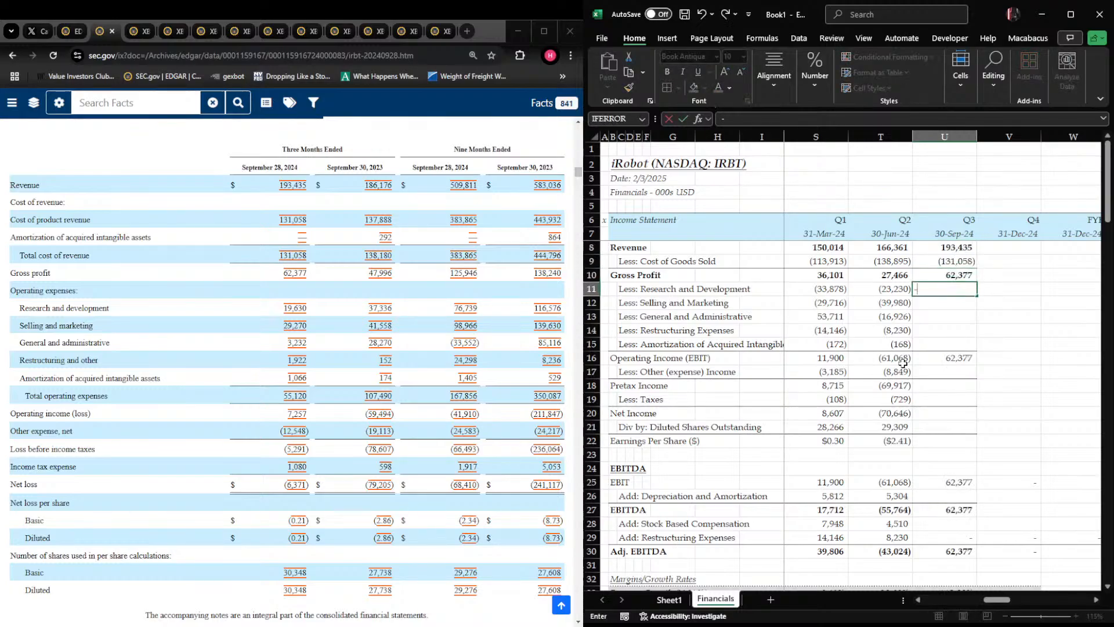
{"action": "type", "text": "19630"}
{"action": "key", "text": "Return"}
{"action": "type", "text": "-29270"}
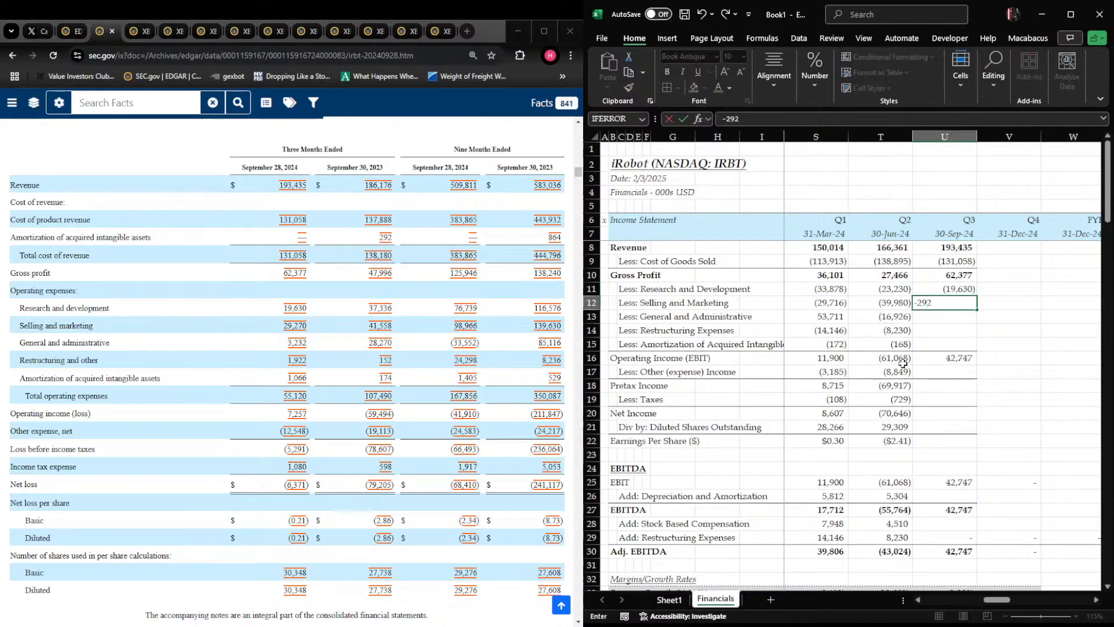
{"action": "key", "text": "Return"}
{"action": "type", "text": "-3232"}
{"action": "key", "text": "Return"}
{"action": "type", "text": "-1"}
{"action": "type", "text": "922"}
{"action": "key", "text": "Return"}
{"action": "type", "text": "-1066"}
{"action": "key", "text": "Return"}
{"action": "key", "text": "Return"}
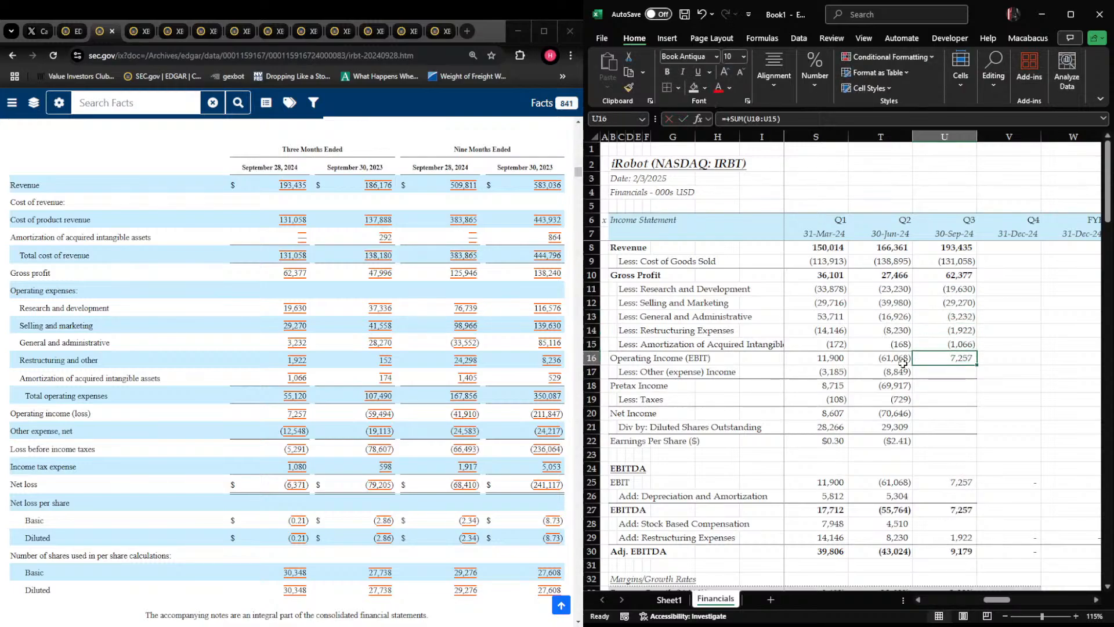
Enter Q3 2024 other expense of -12548 in U17 and copy the Q2 pretax income formula into U18
{"action": "type", "text": "-"}
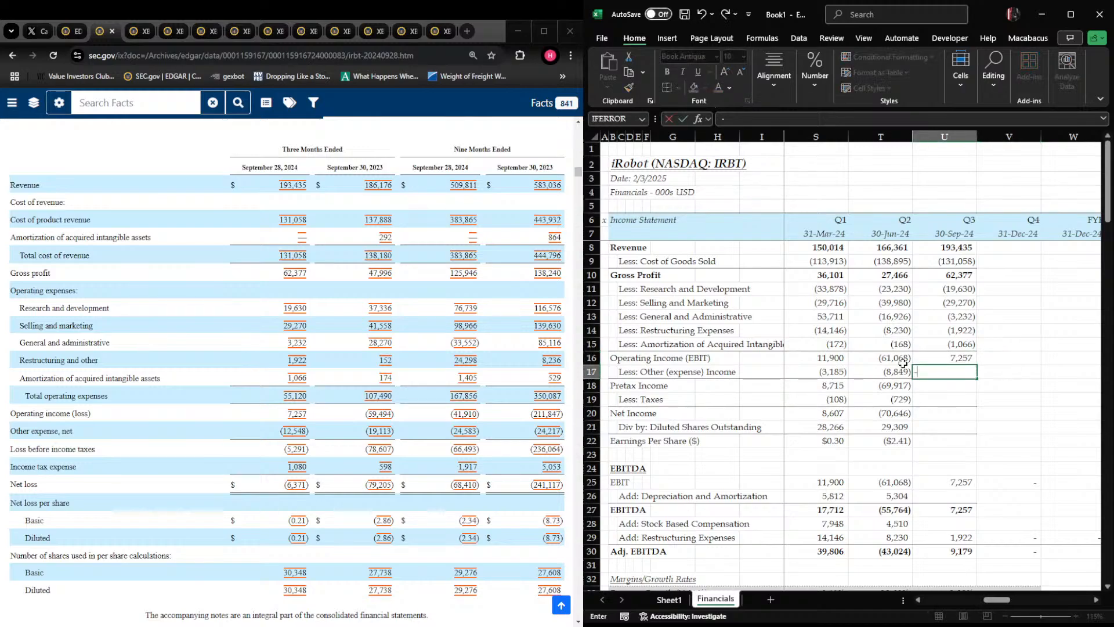
{"action": "type", "text": "12548"}
{"action": "key", "text": "Return"}
{"action": "key", "text": "Left"}
{"action": "key", "text": "ctrl+c"}
{"action": "key", "text": "Right"}
{"action": "key", "text": "ctrl+v"}
{"action": "key", "text": "Return"}
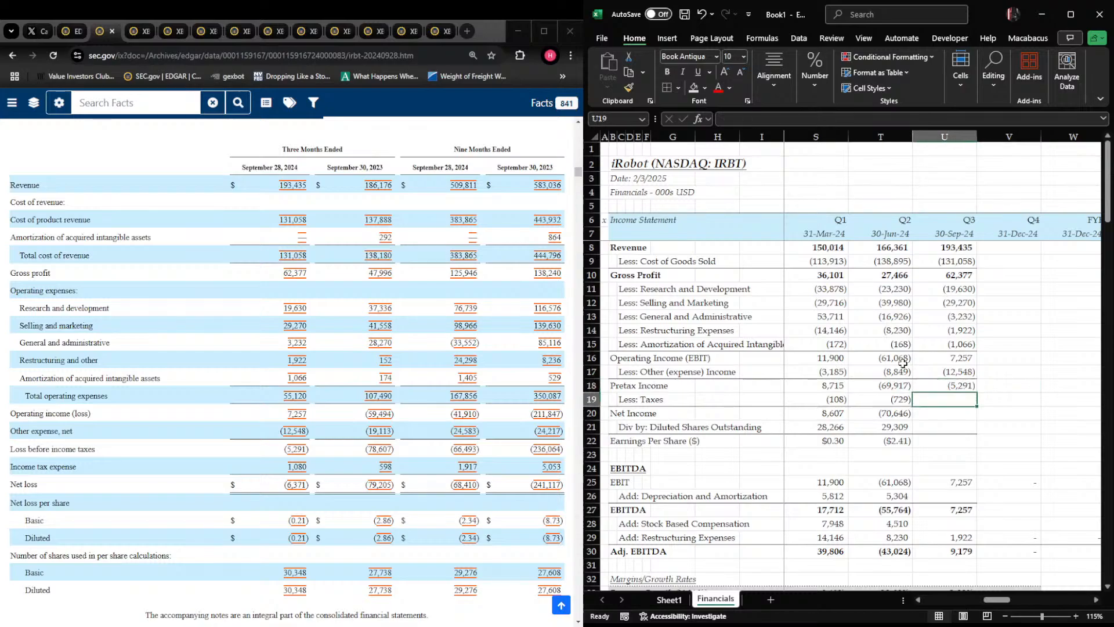
Enter Q3 2024 taxes of -1080 in U19 and copy the Q2 net income formula into U20
{"action": "type", "text": "-10"}
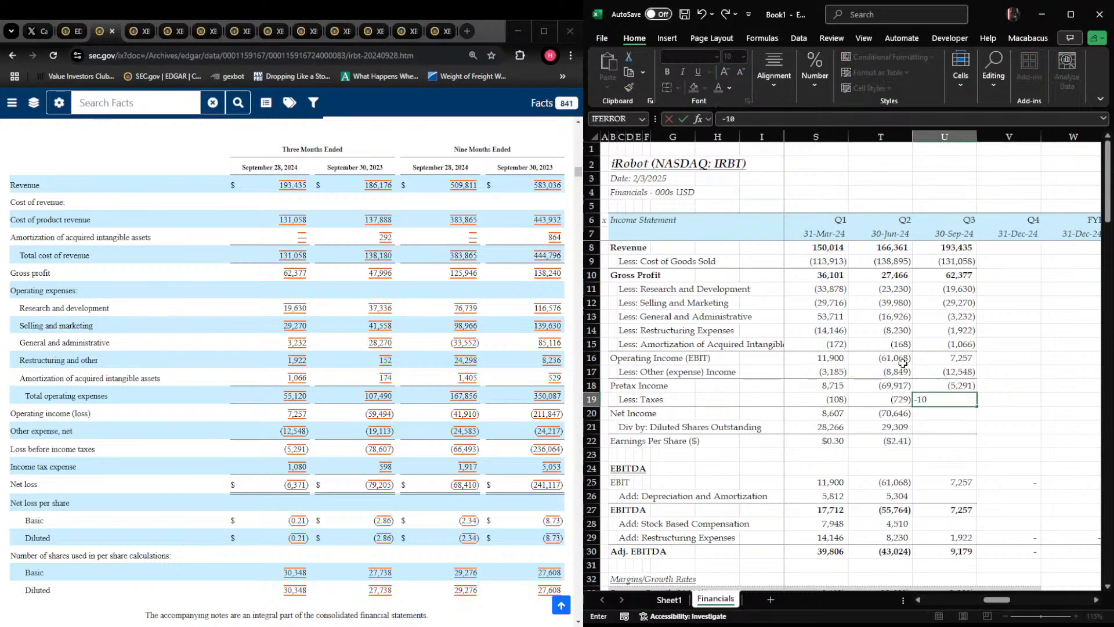
{"action": "type", "text": "80"}
{"action": "key", "text": "Return"}
{"action": "key", "text": "Left"}
{"action": "key", "text": "ctrl+c"}
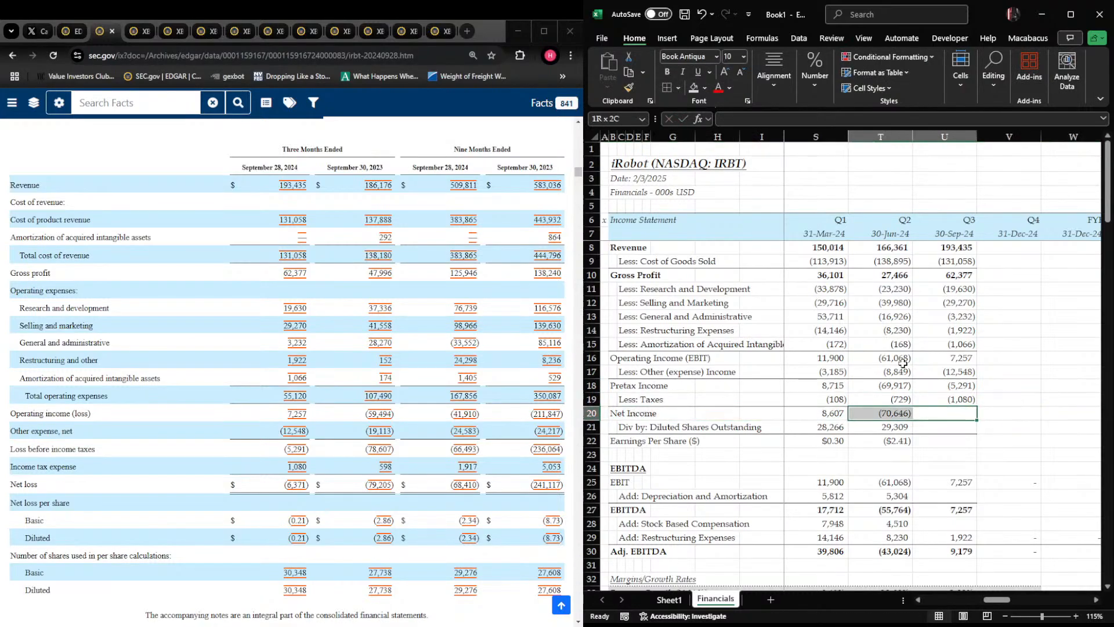
{"action": "key", "text": "Right"}
{"action": "key", "text": "ctrl+v"}
{"action": "key", "text": "Return"}
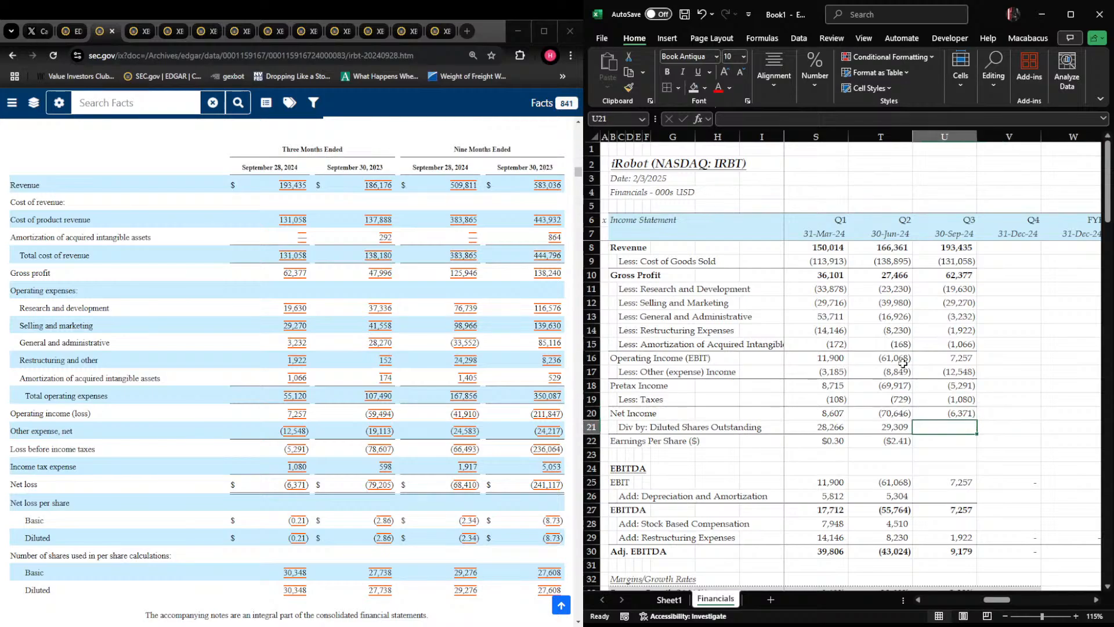
Enter 30348 diluted shares outstanding for Q3 2024 in U21 and fill the EPS formula from T22 into U22
{"action": "key", "text": "Up"}
{"action": "key", "text": "F2"}
{"action": "key", "text": "Escape"}
{"action": "key", "text": "Down"}
{"action": "type", "text": "30"}
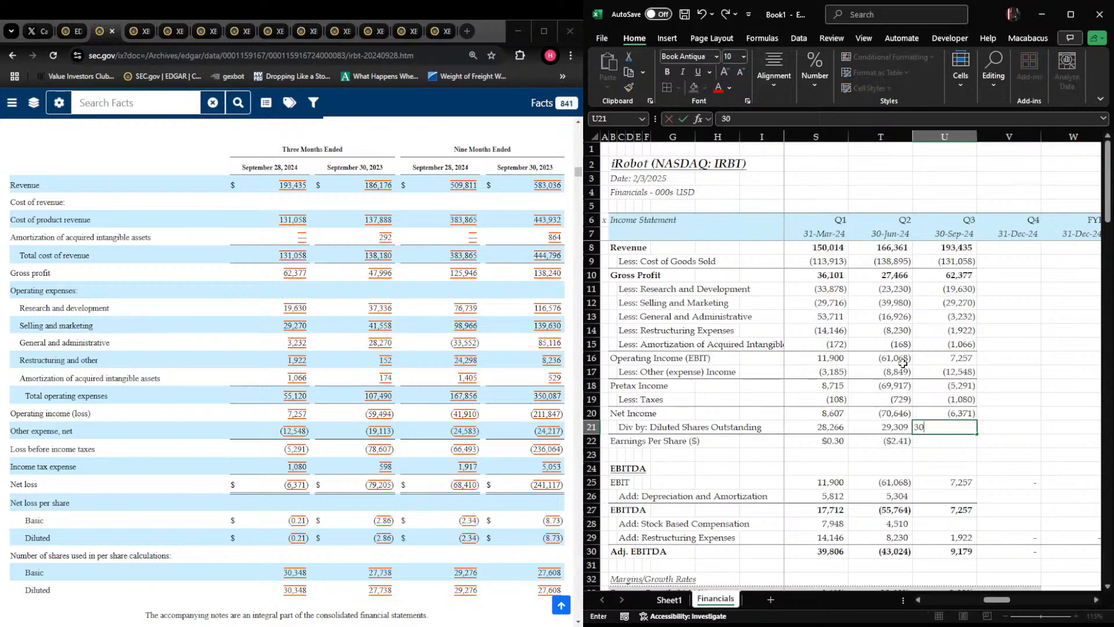
{"action": "type", "text": ",348"}
{"action": "key", "text": "Return"}
{"action": "key", "text": "Up"}
{"action": "key", "text": "Right"}
{"action": "key", "text": "Left"}
{"action": "key", "text": "Down"}
{"action": "key", "text": "shift+Left"}
{"action": "key", "text": "ctrl+r"}
Check the Q3 2024 earnings per share formula in U22 and the cells around it
{"action": "key", "text": "Right"}
{"action": "key", "text": "Left"}
{"action": "key", "text": "Up"}
{"action": "key", "text": "Down"}
{"action": "key", "text": "F2"}
{"action": "key", "text": "Escape"}
{"action": "key", "text": "Right"}
{"action": "key", "text": "Left"}
{"action": "key", "text": "Down"}
{"action": "key", "text": "Down"}
{"action": "key", "text": "Up"}
{"action": "key", "text": "Up"}
{"action": "key", "text": "F2"}
{"action": "key", "text": "Escape"}
{"action": "key", "text": "F2"}
{"action": "key", "text": "Return"}
Enter Q3 2024 depreciation and amortization in U26 as the nine-month cash flow figure of 16912 less the sum of S26:T26
{"action": "key", "text": "Down"}
{"action": "key", "text": "Down"}
{"action": "key", "text": "Down"}
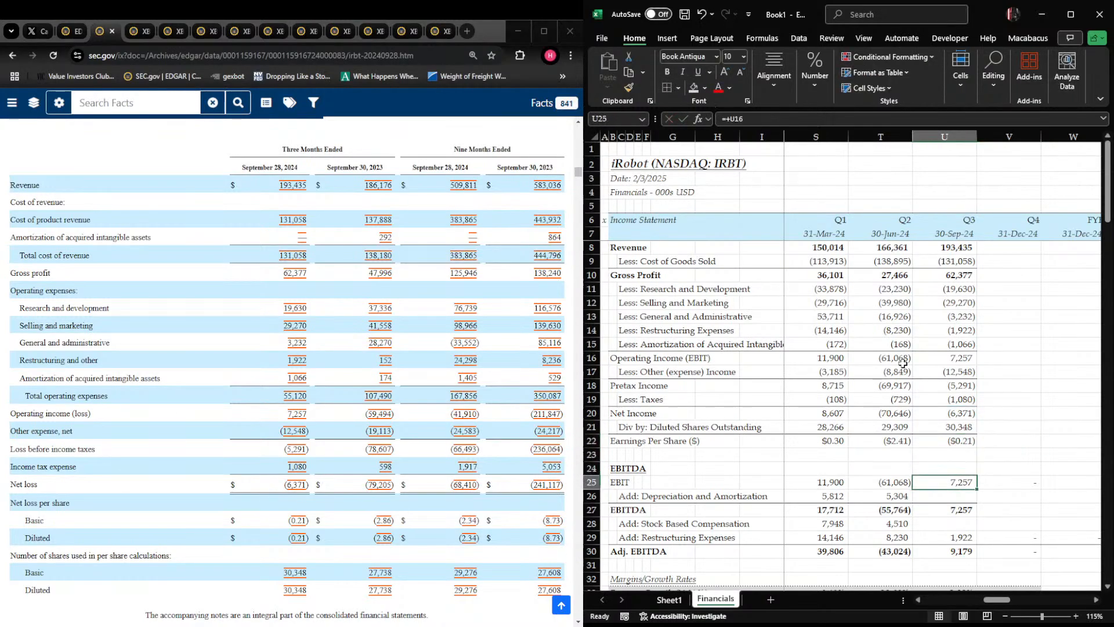
{"action": "key", "text": "Left"}
{"action": "key", "text": "Right"}
{"action": "left_click", "coordinate": [360, 325]}
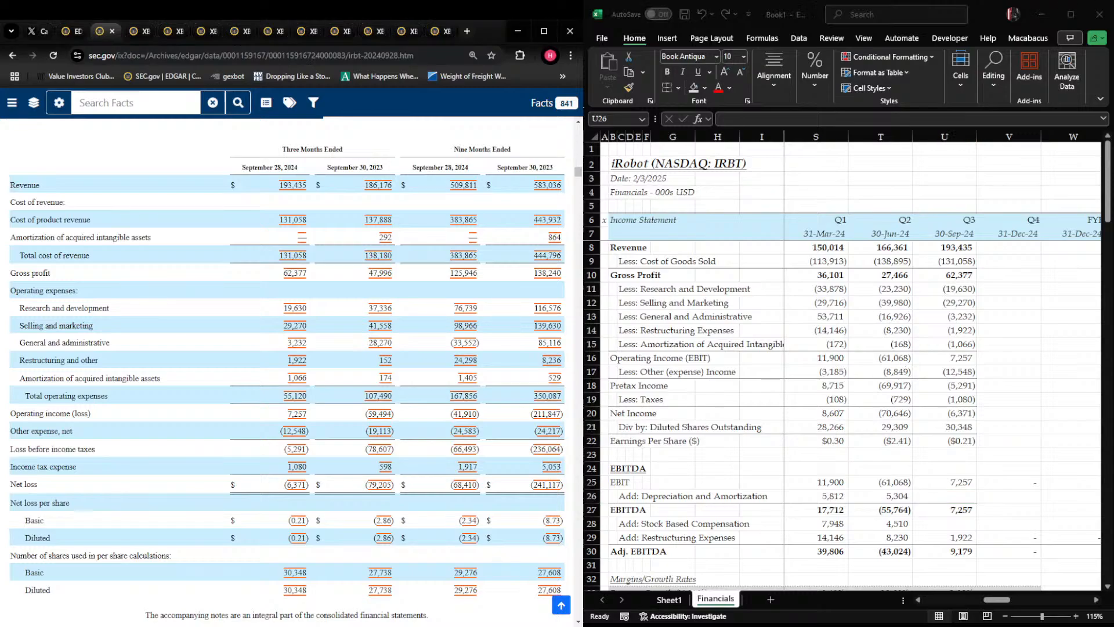
{"action": "scroll", "coordinate": [360, 325], "scroll_direction": "down", "scroll_amount": 20}
{"action": "key", "text": "alt+Tab"}
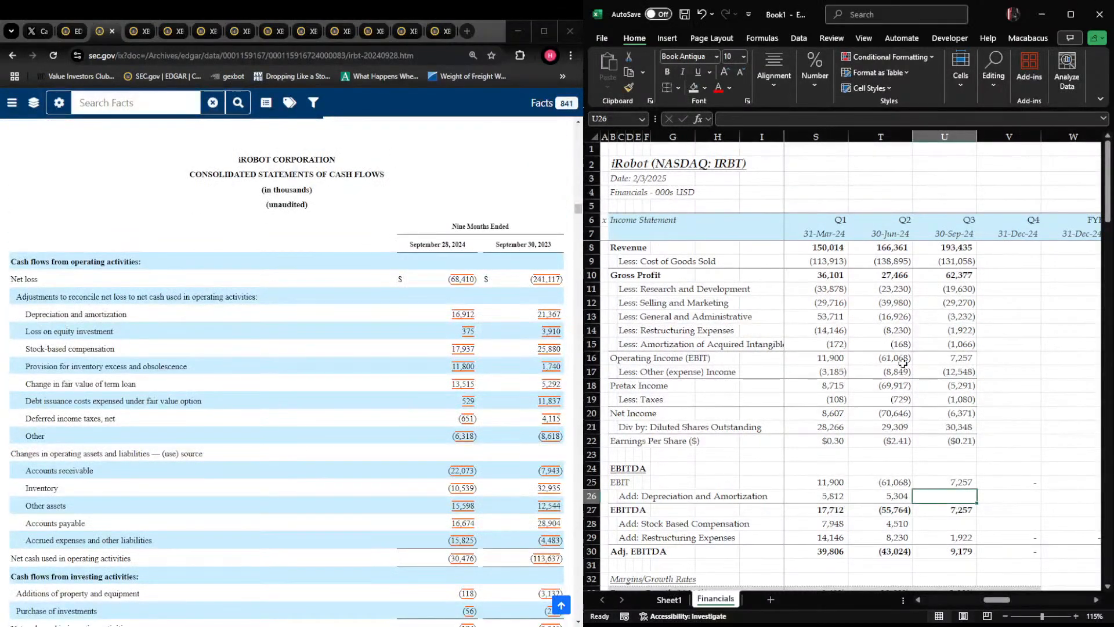
{"action": "type", "text": "+16"}
{"action": "type", "text": "912"}
{"action": "type", "text": "-sum(s26:t26)"}
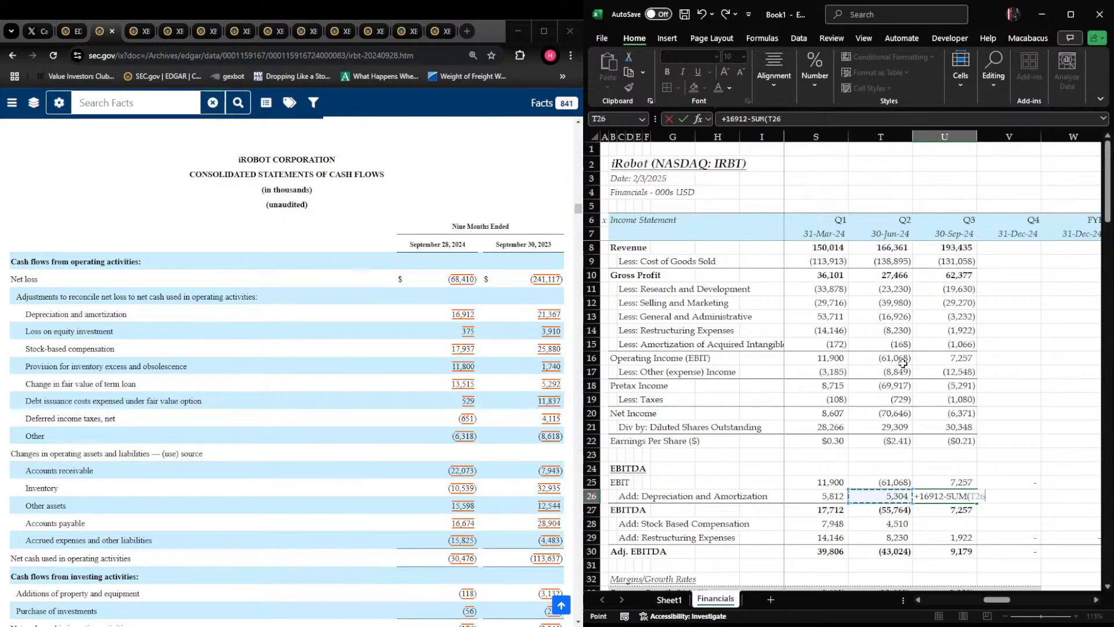
{"action": "key", "text": "Return"}
{"action": "key", "text": "Return"}
Enter Q3 2024 stock based compensation in U28 as the nine-month figure of 17937 less the sum of S28:T28
{"action": "type", "text": "+"}
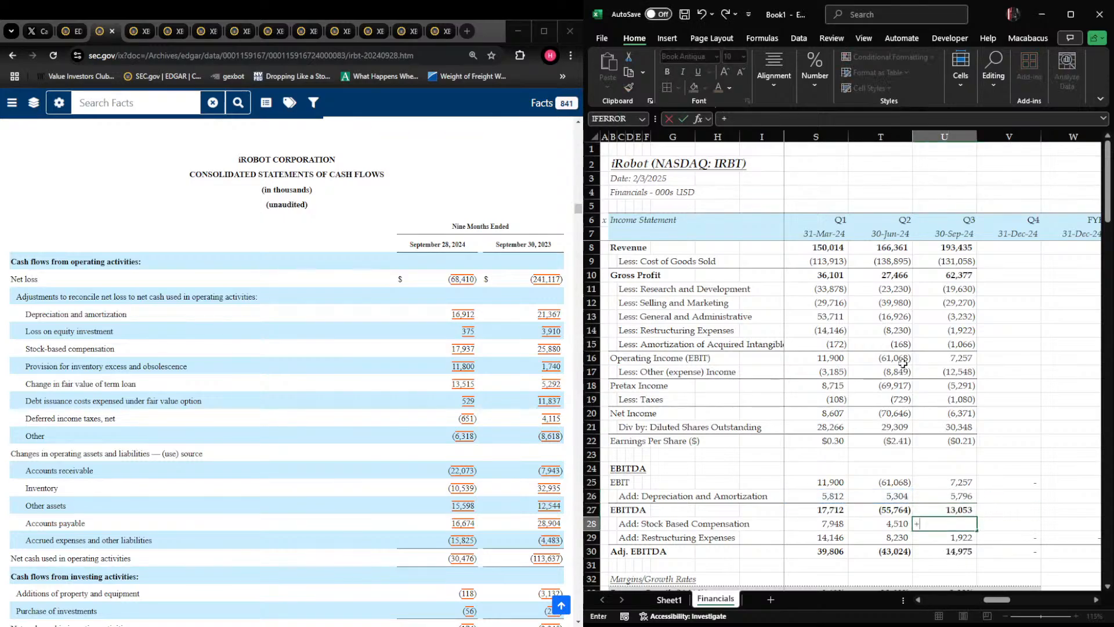
{"action": "type", "text": "17937-sum("}
{"action": "key", "text": "Left"}
{"action": "key", "text": "shift+Left"}
{"action": "key", "text": "ctrl+Return"}
Check the Q3 2024 Adj. EBITDA formula in U30
{"action": "key", "text": "Right"}
{"action": "key", "text": "Left"}
{"action": "key", "text": "Down"}
{"action": "key", "text": "Down"}
{"action": "key", "text": "Down"}
{"action": "key", "text": "Up"}
{"action": "key", "text": "F2"}
{"action": "key", "text": "ctrl+Return"}
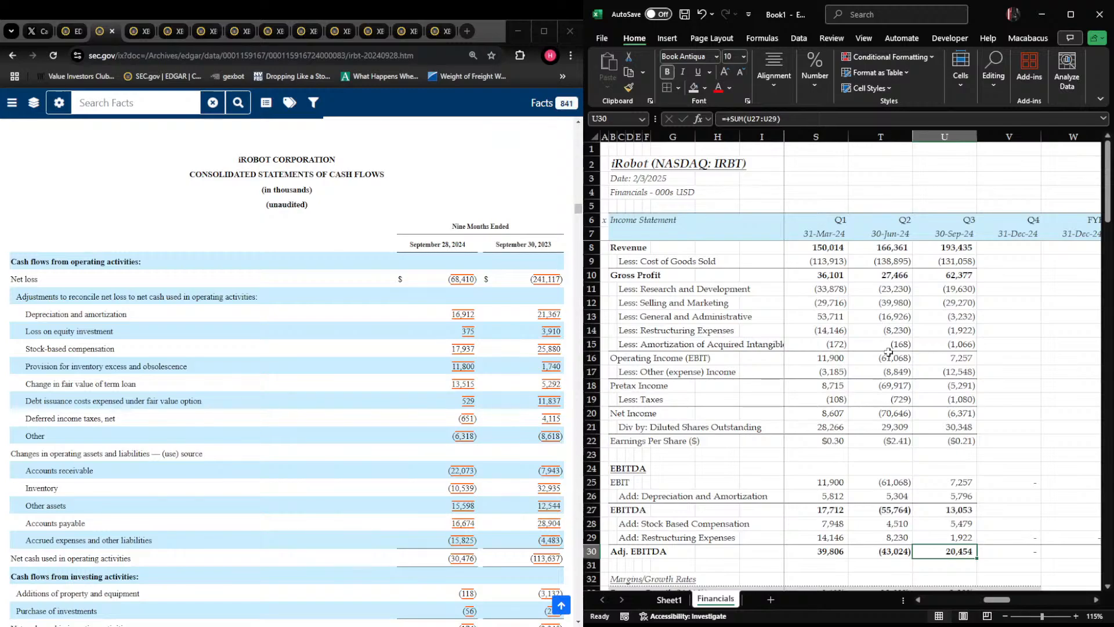
Review the completed Q3 2024 column and its margins and growth rates, including the gross margin in U34
{"action": "scroll", "coordinate": [922, 441], "scroll_direction": "down", "scroll_amount": 3}
{"action": "left_click_drag", "start_coordinate": [953, 219], "coordinate": [949, 336]}
{"action": "scroll", "coordinate": [952, 406], "scroll_direction": "down", "scroll_amount": 2}
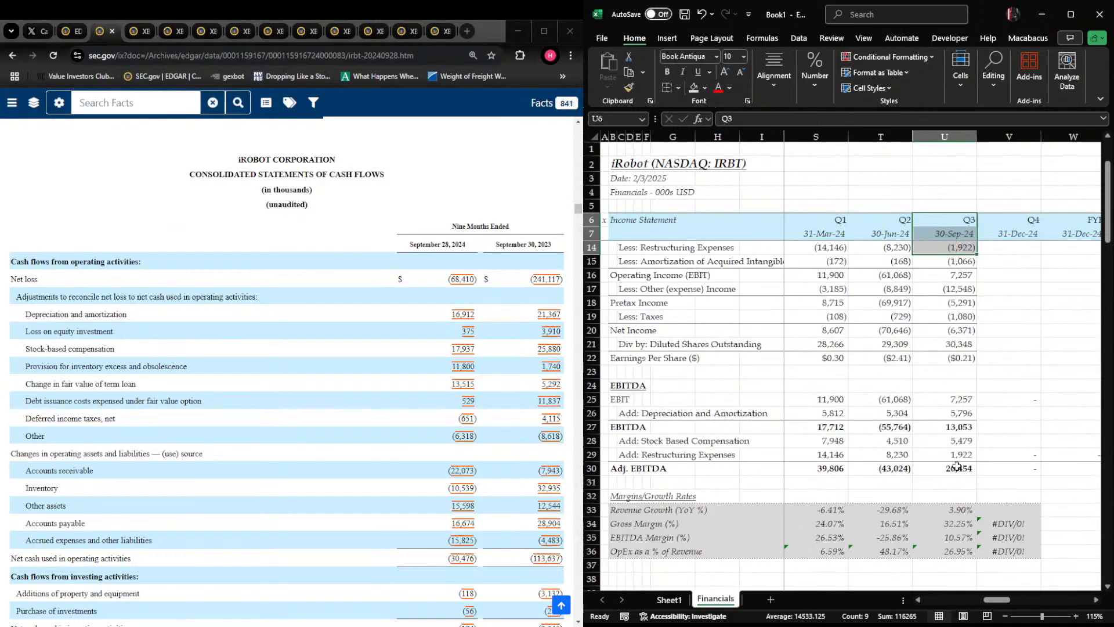
{"action": "left_click", "coordinate": [947, 523]}
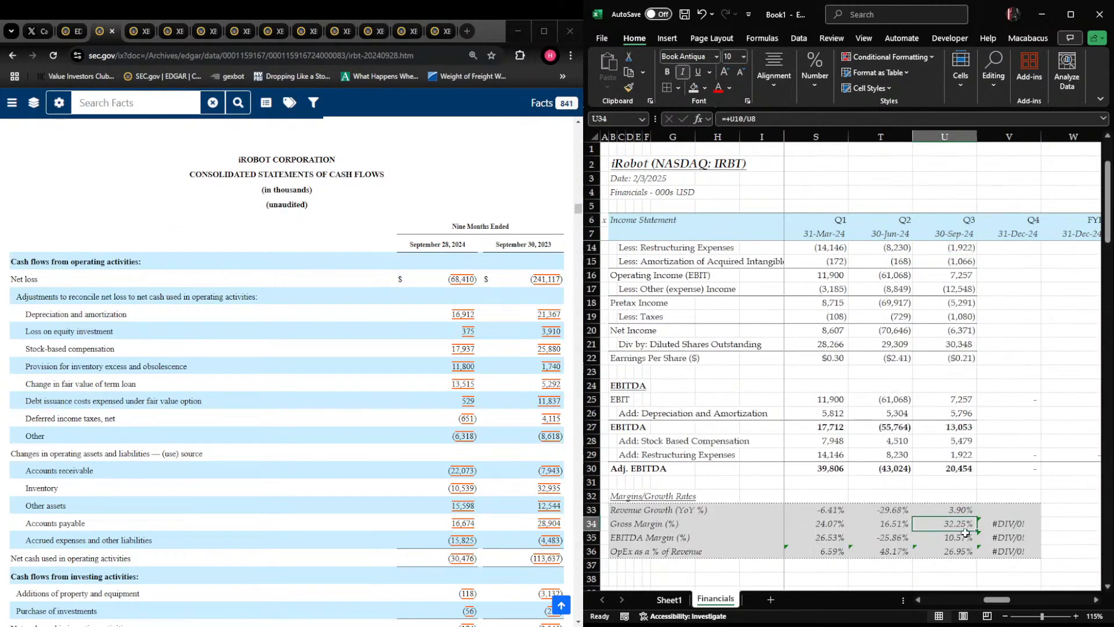
Check the Q3 2024 revenue growth, EBITDA margin and OpEx-to-revenue formulas in U33, U35 and U36
{"action": "left_click", "coordinate": [1025, 521]}
{"action": "key", "text": "Left"}
{"action": "key", "text": "Up"}
{"action": "key", "text": "F2"}
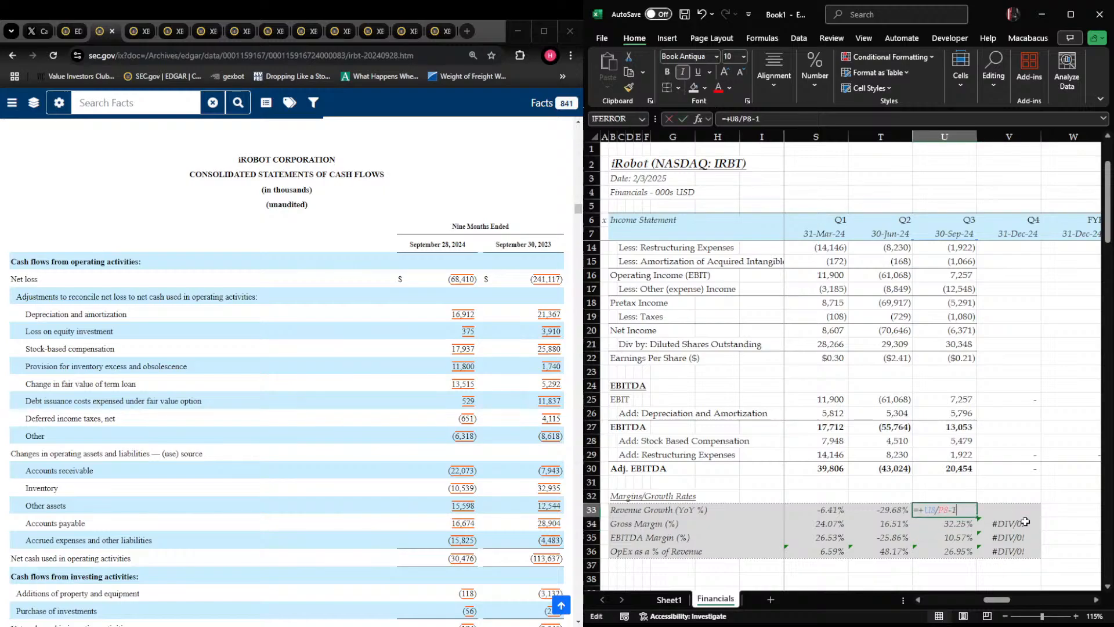
{"action": "key", "text": "Escape"}
{"action": "key", "text": "Down"}
{"action": "key", "text": "Down"}
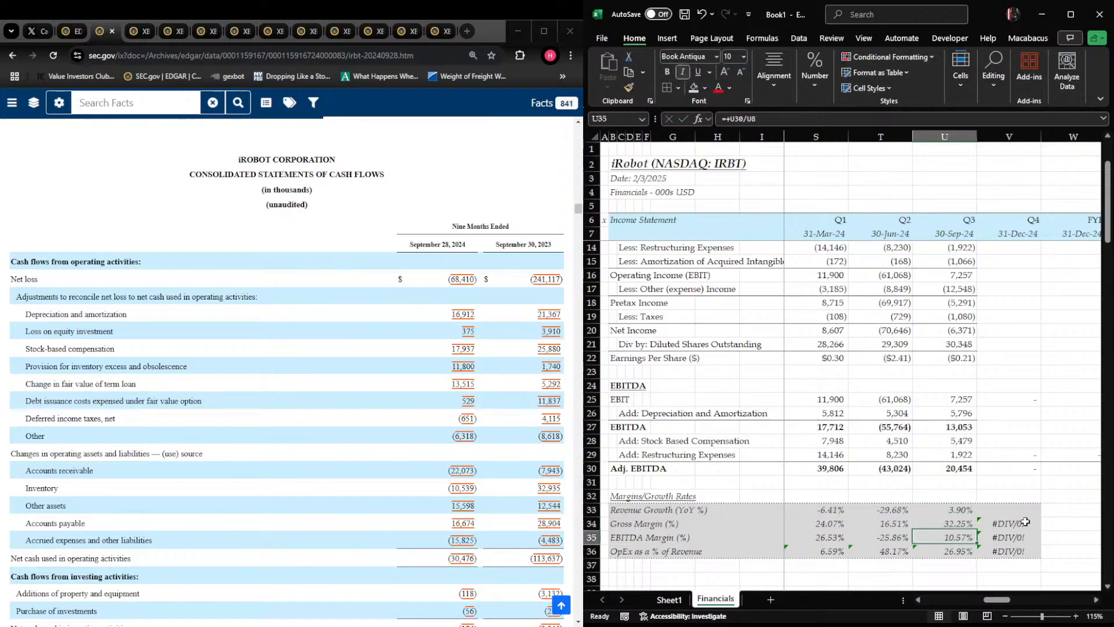
{"action": "key", "text": "F2"}
{"action": "key", "text": "Escape"}
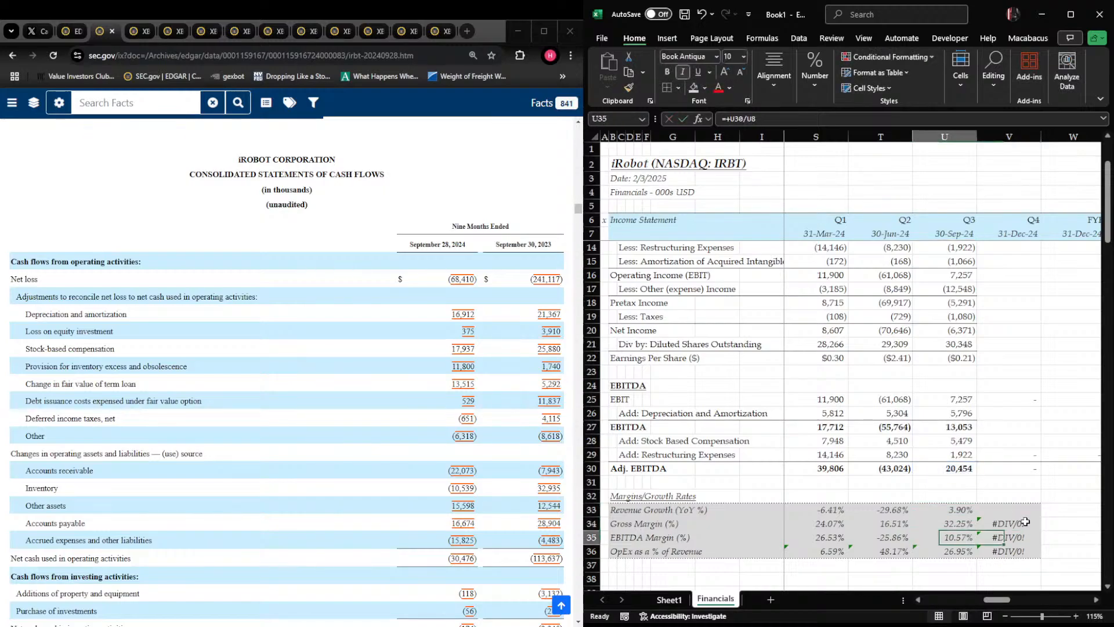
{"action": "key", "text": "Down"}
{"action": "key", "text": "F2"}
{"action": "key", "text": "Escape"}
{"action": "key", "text": "Left"}
{"action": "key", "text": "Right"}
{"action": "key", "text": "F2"}
{"action": "key", "text": "Escape"}
{"action": "key", "text": "Left"}
{"action": "key", "text": "Right"}
{"action": "key", "text": "F2"}
{"action": "key", "text": "Escape"}
Enter ** in U5 above the Q3 2024 heading and set its font color to red
{"action": "key", "text": "Up"}
{"action": "key", "text": "Up"}
{"action": "key", "text": "Up"}
{"action": "key", "text": "Up"}
{"action": "key", "text": "Up"}
{"action": "key", "text": "Up"}
{"action": "key", "text": "Up"}
{"action": "key", "text": "Up"}
{"action": "key", "text": "Up"}
{"action": "key", "text": "Up"}
{"action": "key", "text": "Up"}
{"action": "key", "text": "Up"}
{"action": "key", "text": "Up"}
{"action": "key", "text": "Up"}
{"action": "key", "text": "Up"}
{"action": "key", "text": "Up"}
{"action": "key", "text": "Up"}
{"action": "key", "text": "Up"}
{"action": "key", "text": "Up"}
{"action": "key", "text": "Up"}
{"action": "key", "text": "Up"}
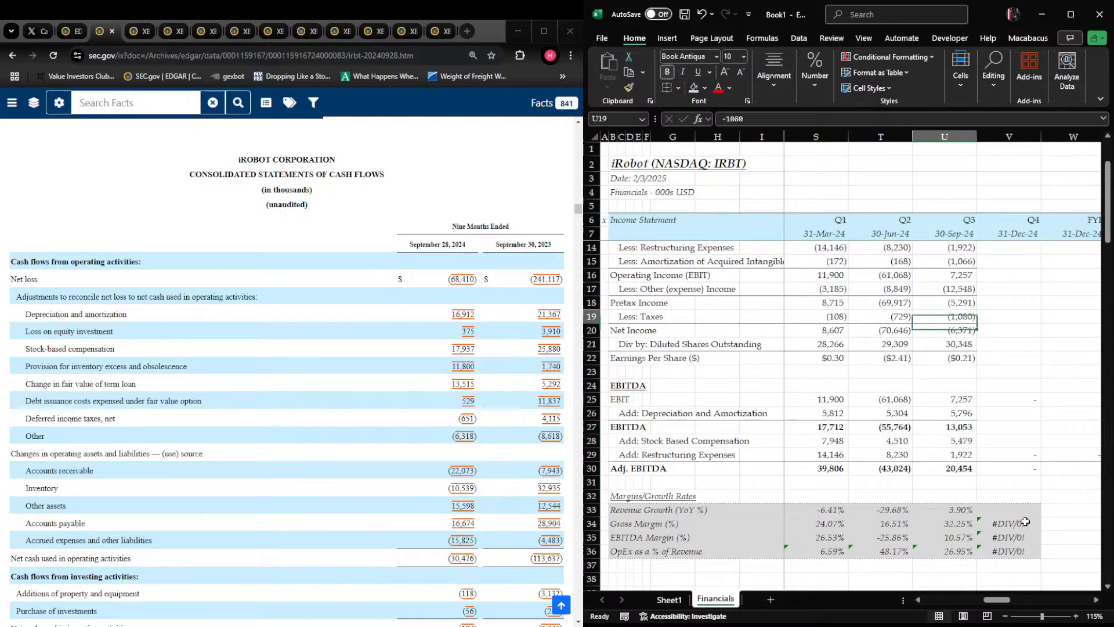
{"action": "key", "text": "Down"}
{"action": "key", "text": "Down"}
{"action": "key", "text": "Down"}
{"action": "type", "text": "**"}
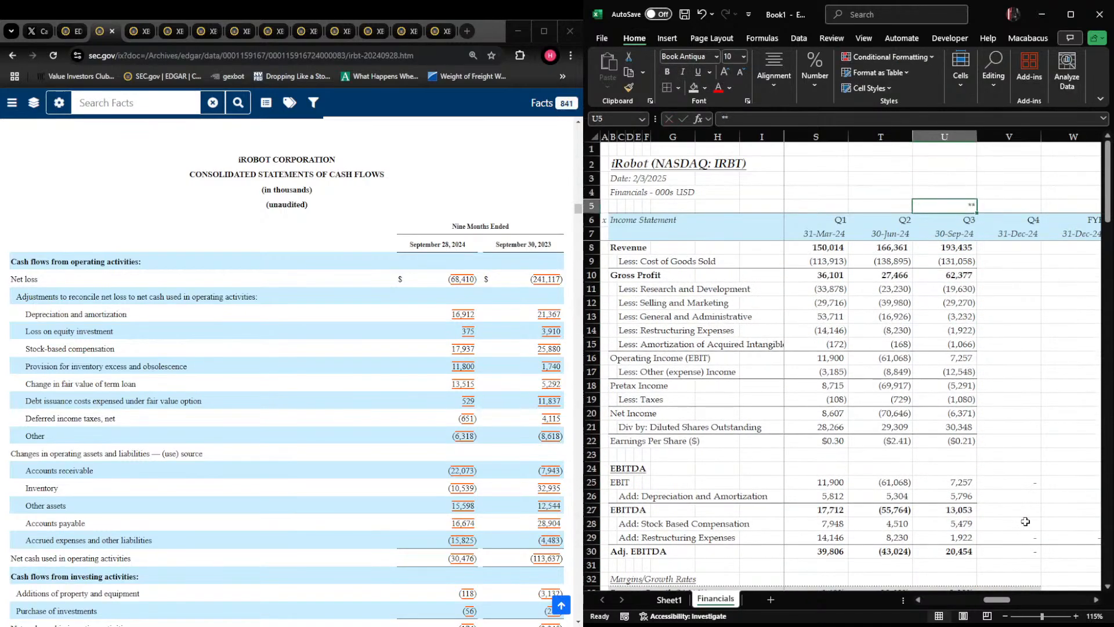
{"action": "key", "text": "alt+h"}
{"action": "key", "text": "f"}
{"action": "key", "text": "c"}
{"action": "key", "text": "Down"}
{"action": "key", "text": "Down"}
{"action": "key", "text": "Down"}
Look over the 2024 quarterly columns from revenue down through the EBITDA schedule and the margin rows
{"action": "key", "text": "Down"}
{"action": "key", "text": "Right"}
{"action": "key", "text": "Return"}
{"action": "key", "text": "Right"}
{"action": "key", "text": "Left"}
{"action": "key", "text": "Down"}
{"action": "key", "text": "Down"}
{"action": "key", "text": "ctrl+space"}
{"action": "key", "text": "Right"}
{"action": "key", "text": "Right"}
{"action": "key", "text": "Left"}
{"action": "key", "text": "Left"}
{"action": "key", "text": "Down"}
{"action": "key", "text": "Down"}
{"action": "key", "text": "Down"}
{"action": "key", "text": "Down"}
{"action": "key", "text": "Down"}
{"action": "key", "text": "Down"}
{"action": "key", "text": "Down"}
{"action": "key", "text": "Down"}
{"action": "key", "text": "Down"}
{"action": "key", "text": "Down"}
{"action": "key", "text": "Down"}
{"action": "key", "text": "Down"}
{"action": "key", "text": "Down"}
{"action": "key", "text": "Down"}
{"action": "key", "text": "Down"}
{"action": "key", "text": "Down"}
{"action": "key", "text": "Down"}
{"action": "key", "text": "Down"}
{"action": "key", "text": "Down"}
{"action": "key", "text": "Down"}
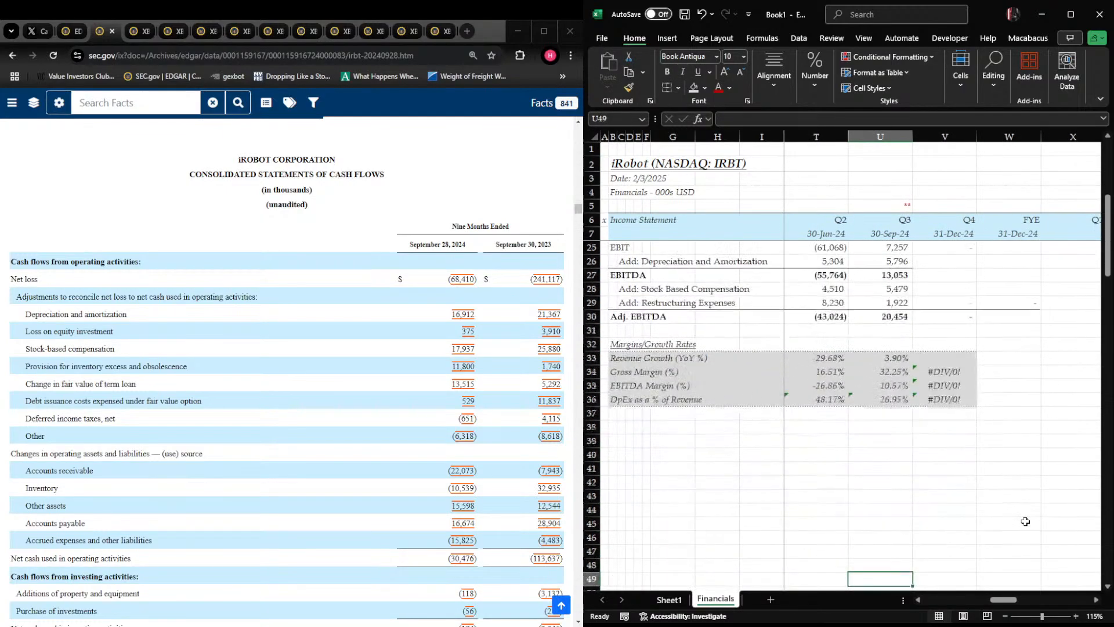
{"action": "key", "text": "Up"}
{"action": "key", "text": "Up"}
{"action": "key", "text": "Up"}
{"action": "key", "text": "Up"}
{"action": "key", "text": "Up"}
{"action": "key", "text": "Up"}
{"action": "key", "text": "Up"}
{"action": "key", "text": "Up"}
{"action": "key", "text": "Up"}
{"action": "key", "text": "Up"}
{"action": "key", "text": "Up"}
{"action": "key", "text": "Up"}
{"action": "key", "text": "Up"}
{"action": "key", "text": "Up"}
{"action": "key", "text": "Up"}
{"action": "key", "text": "Up"}
{"action": "key", "text": "Up"}
{"action": "key", "text": "Up"}
{"action": "key", "text": "Up"}
{"action": "key", "text": "Up"}
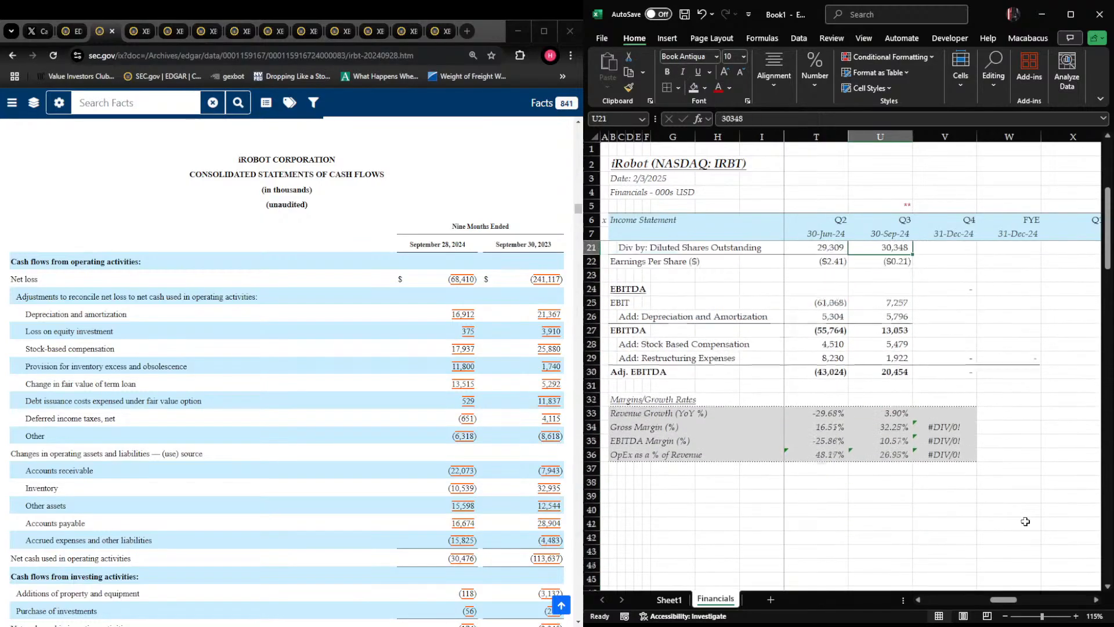
{"action": "key", "text": "Up"}
{"action": "key", "text": "Up"}
{"action": "key", "text": "Up"}
{"action": "key", "text": "Up"}
{"action": "key", "text": "Up"}
{"action": "key", "text": "Up"}
{"action": "key", "text": "Up"}
{"action": "key", "text": "Up"}
{"action": "key", "text": "Up"}
{"action": "key", "text": "Up"}
{"action": "key", "text": "Up"}
{"action": "key", "text": "Up"}
{"action": "key", "text": "Up"}
{"action": "key", "text": "Up"}
{"action": "key", "text": "Up"}
{"action": "key", "text": "Up"}
{"action": "key", "text": "Up"}
{"action": "key", "text": "Down"}
{"action": "key", "text": "Down"}
{"action": "key", "text": "ctrl+space"}
{"action": "key", "text": "Down"}
{"action": "key", "text": "Right"}
{"action": "key", "text": "Right"}
{"action": "key", "text": "Left"}
{"action": "key", "text": "Left"}
{"action": "key", "text": "Left"}
{"action": "key", "text": "Right"}
{"action": "key", "text": "Right"}
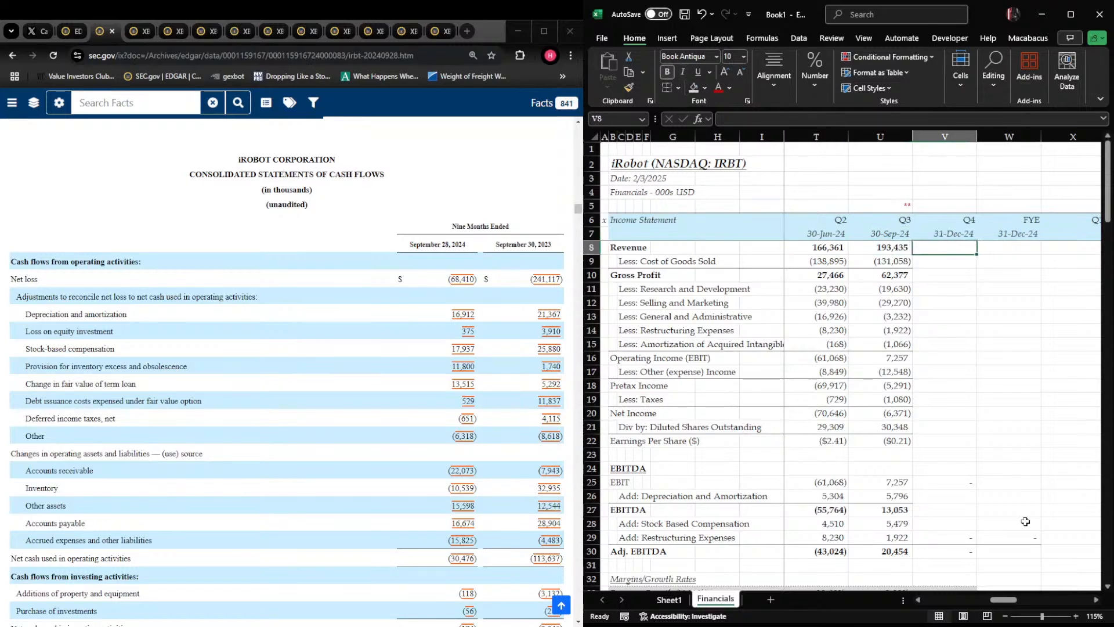
{"action": "key", "text": "Right"}
{"action": "key", "text": "Left"}
Look through iRobot's EDGAR filings list for its periodic reports and compare it with the 2024 columns
{"action": "left_click", "coordinate": [70, 30]}
{"action": "scroll", "coordinate": [164, 351], "scroll_direction": "up", "scroll_amount": 10}
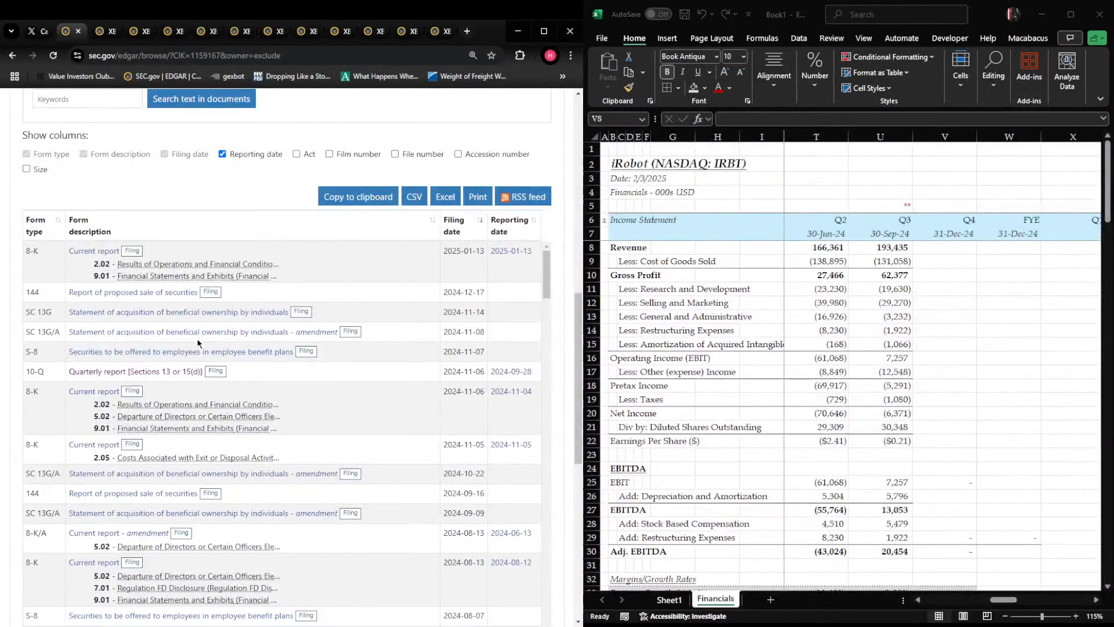
{"action": "scroll", "coordinate": [172, 384], "scroll_direction": "down", "scroll_amount": 1}
{"action": "scroll", "coordinate": [450, 423], "scroll_direction": "down", "scroll_amount": 1}
{"action": "left_click", "coordinate": [944, 248]}
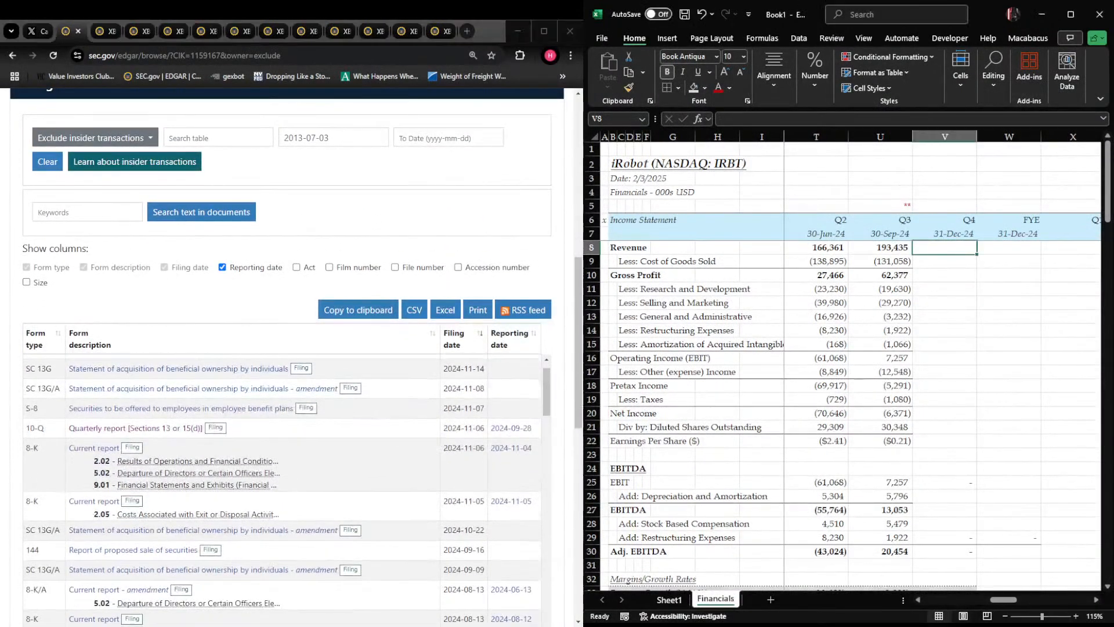
{"action": "left_click", "coordinate": [908, 319]}
{"action": "scroll", "coordinate": [912, 307], "scroll_direction": "down", "scroll_amount": 3}
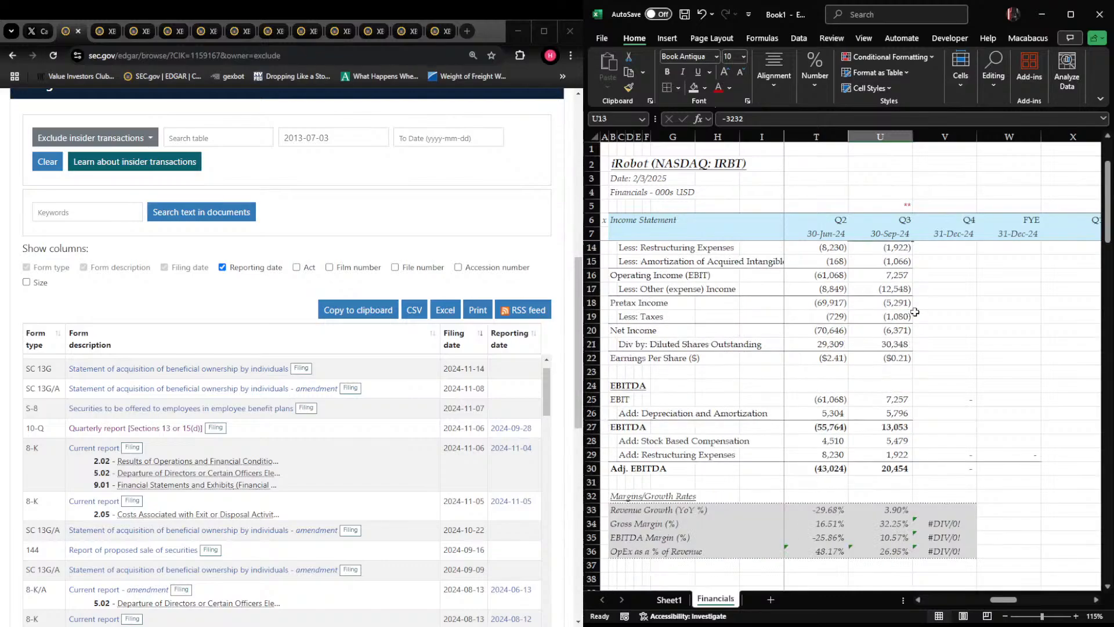
{"action": "scroll", "coordinate": [914, 304], "scroll_direction": "up", "scroll_amount": 3}
{"action": "scroll", "coordinate": [915, 304], "scroll_direction": "down", "scroll_amount": 4}
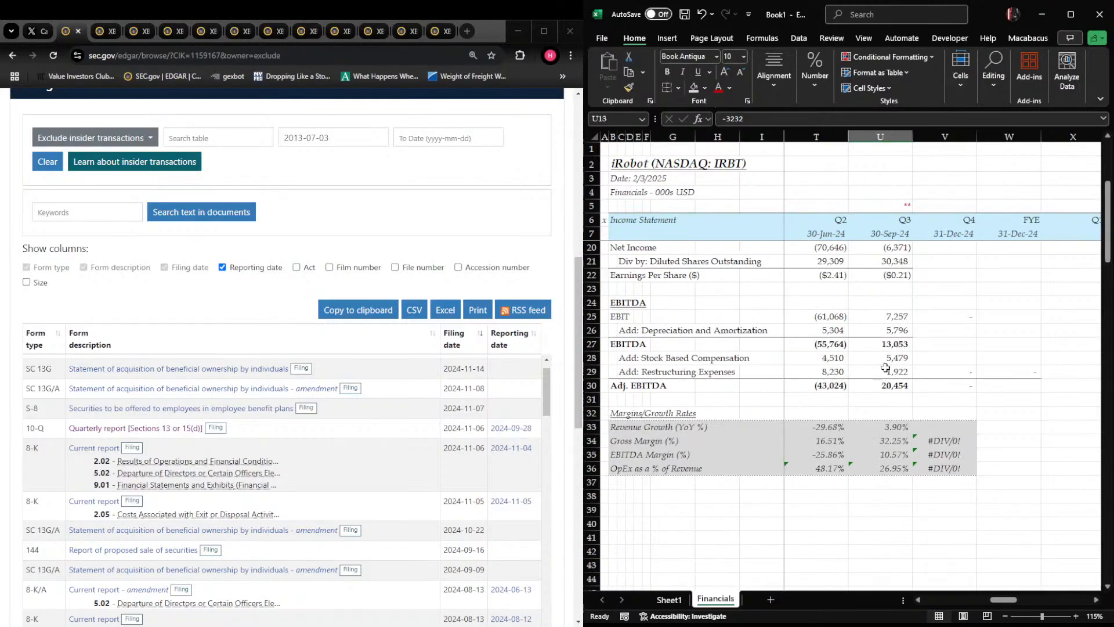
{"action": "scroll", "coordinate": [282, 490], "scroll_direction": "down", "scroll_amount": 10}
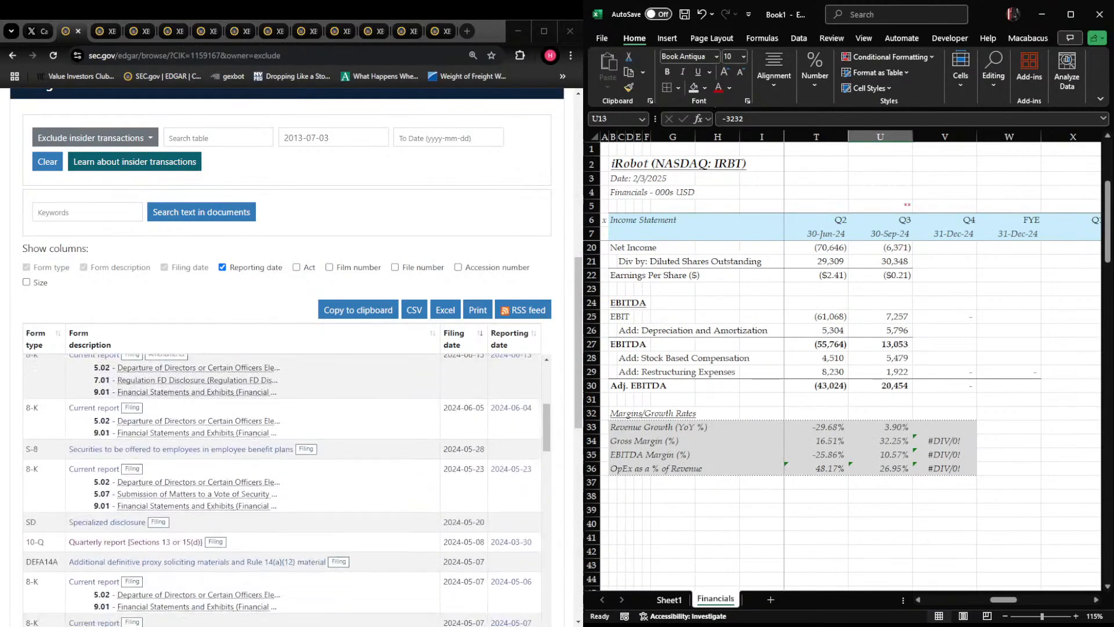
{"action": "scroll", "coordinate": [282, 491], "scroll_direction": "down", "scroll_amount": 5}
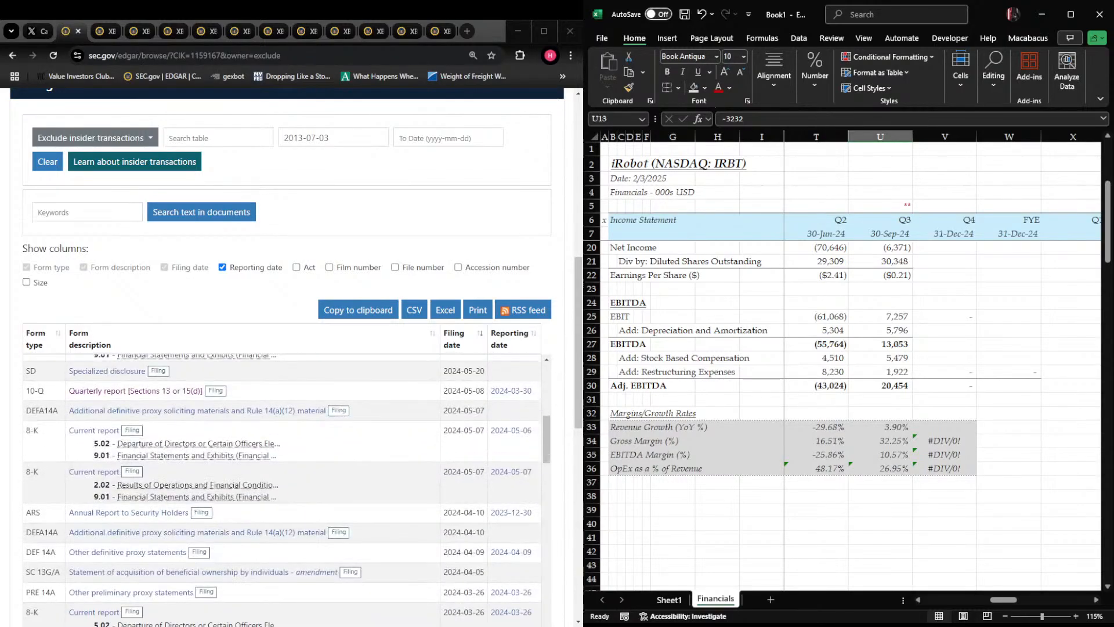
{"action": "scroll", "coordinate": [282, 490], "scroll_direction": "down", "scroll_amount": 3}
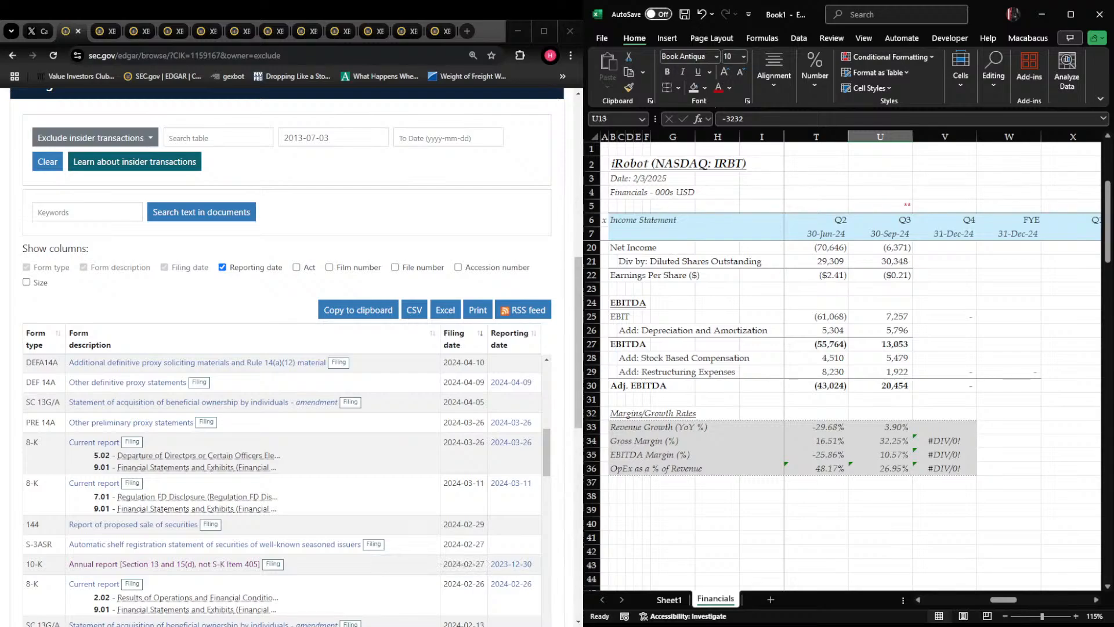
{"action": "scroll", "coordinate": [282, 490], "scroll_direction": "up", "scroll_amount": 15}
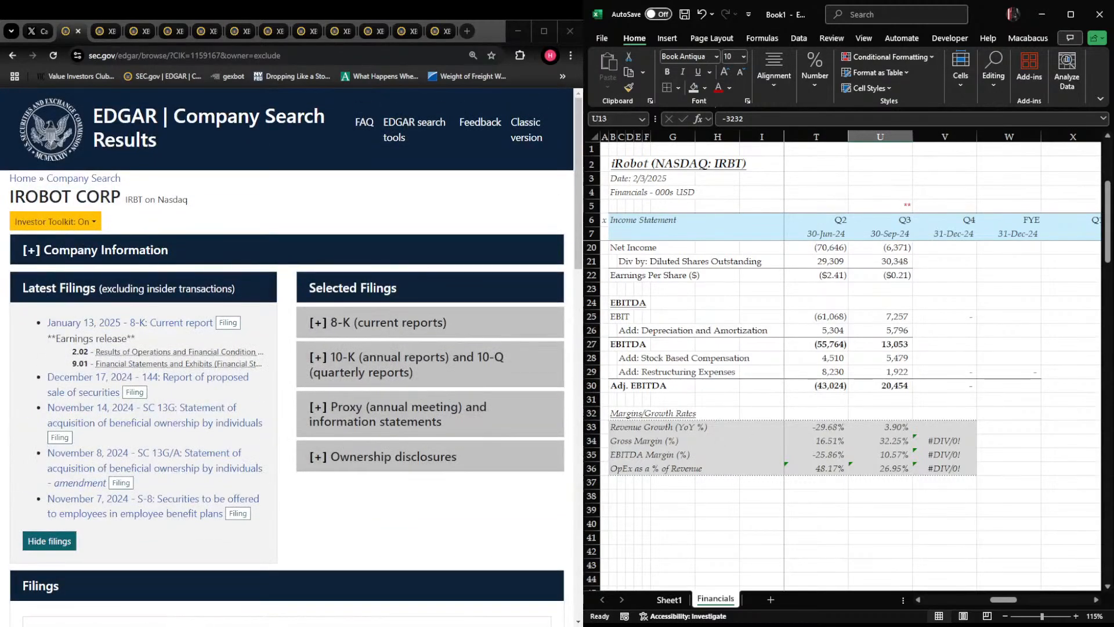
Review the historical columns from FYE 2019 onward with the Financials sheet zoomed out to 85%
{"action": "left_click", "coordinate": [801, 385]}
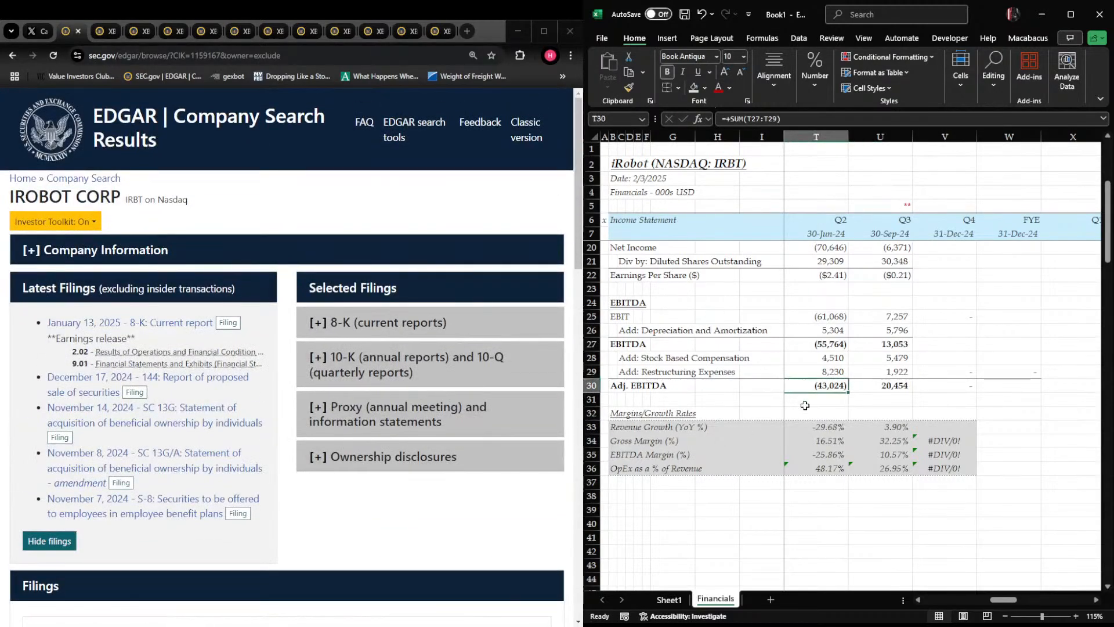
{"action": "key", "text": "ctrl+Home"}
{"action": "key", "text": "Down"}
{"action": "key", "text": "Down"}
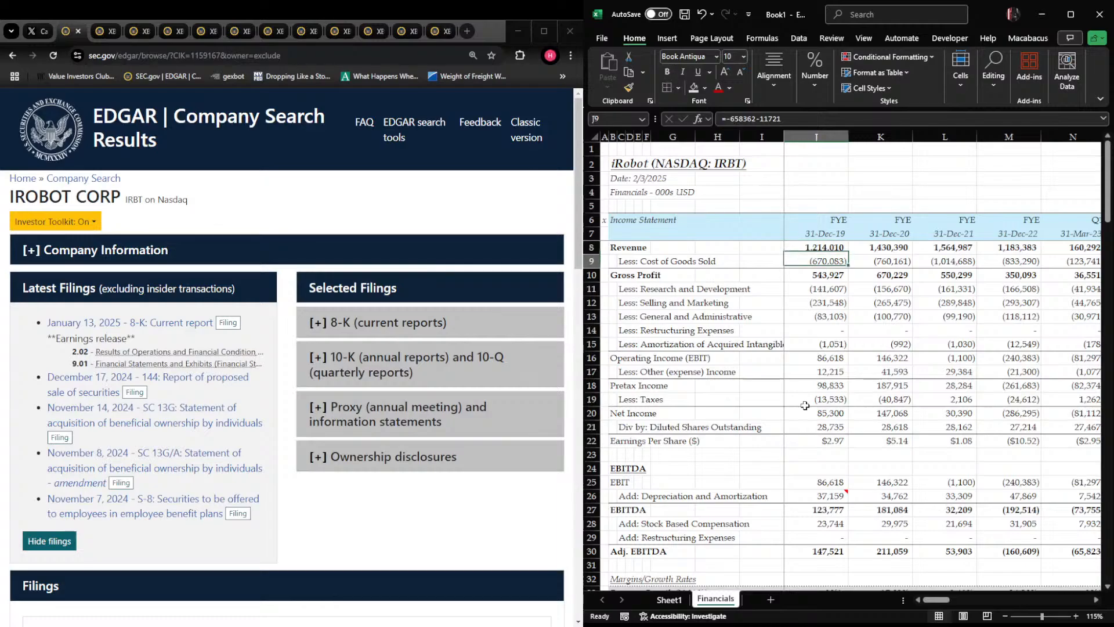
{"action": "key", "text": "Down"}
{"action": "key", "text": "Down"}
{"action": "key", "text": "Down"}
{"action": "key", "text": "Down"}
{"action": "key", "text": "Down"}
{"action": "key", "text": "Down"}
{"action": "key", "text": "Down"}
{"action": "key", "text": "Down"}
{"action": "scroll", "coordinate": [831, 311], "scroll_direction": "down", "scroll_amount": 2}
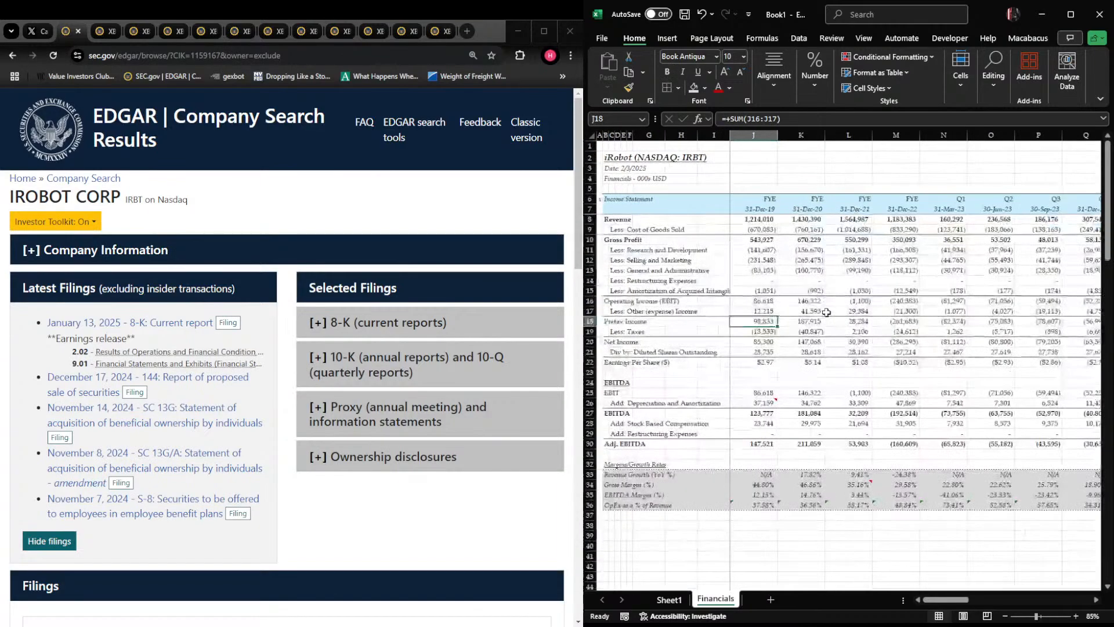
{"action": "left_click", "coordinate": [830, 284]}
{"action": "key", "text": "Right"}
{"action": "key", "text": "Right"}
{"action": "key", "text": "Right"}
{"action": "key", "text": "Right"}
{"action": "key", "text": "Right"}
{"action": "key", "text": "Right"}
{"action": "key", "text": "Right"}
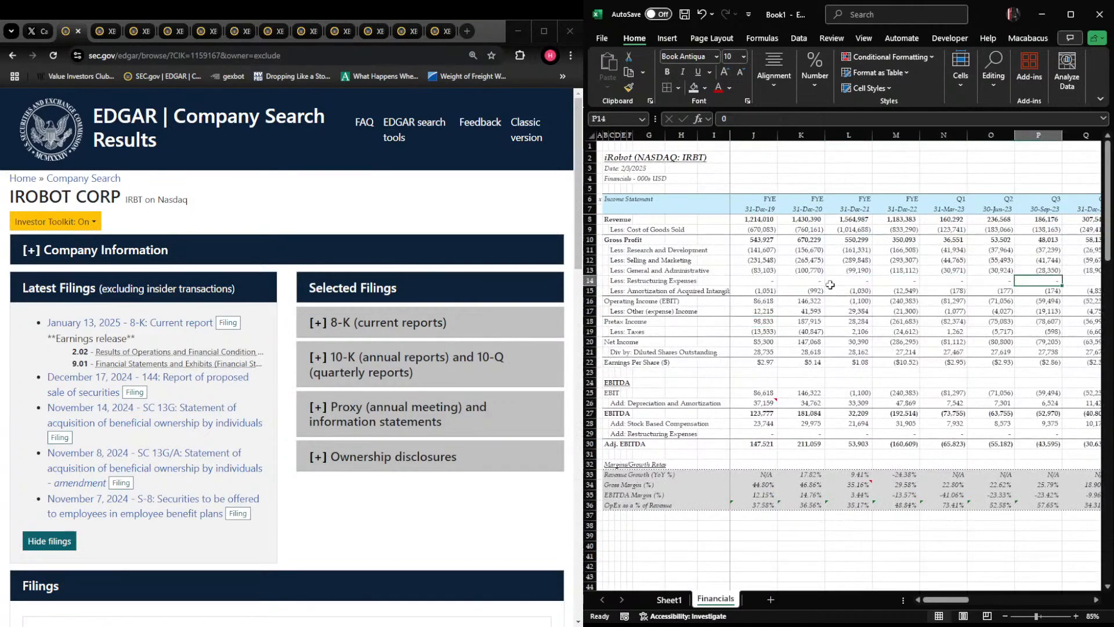
{"action": "key", "text": "Left"}
{"action": "key", "text": "ctrl+Home"}
{"action": "key", "text": "Right"}
{"action": "key", "text": "Right"}
{"action": "key", "text": "Right"}
{"action": "key", "text": "Right"}
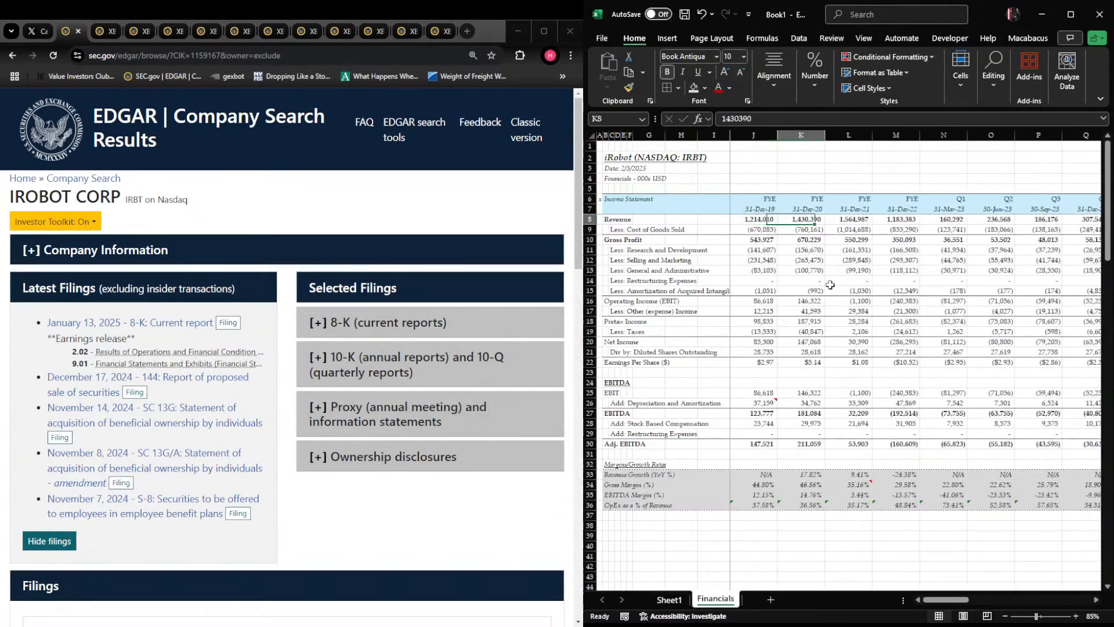
Enter an x in A38 and the section heading Balance Sheet in B38, below the margins block
{"action": "key", "text": "ctrl+Left"}
{"action": "key", "text": "ctrl+Left"}
{"action": "key", "text": "Down"}
{"action": "key", "text": "Down"}
{"action": "key", "text": "Down"}
{"action": "key", "text": "Down"}
{"action": "key", "text": "Down"}
{"action": "key", "text": "Down"}
{"action": "key", "text": "Down"}
{"action": "key", "text": "Down"}
{"action": "key", "text": "Down"}
{"action": "key", "text": "Down"}
{"action": "key", "text": "Down"}
{"action": "key", "text": "Down"}
{"action": "key", "text": "Down"}
{"action": "key", "text": "Down"}
{"action": "key", "text": "Down"}
{"action": "key", "text": "Down"}
{"action": "key", "text": "Down"}
{"action": "key", "text": "Down"}
{"action": "key", "text": "Down"}
{"action": "key", "text": "Down"}
{"action": "type", "text": "Bala"}
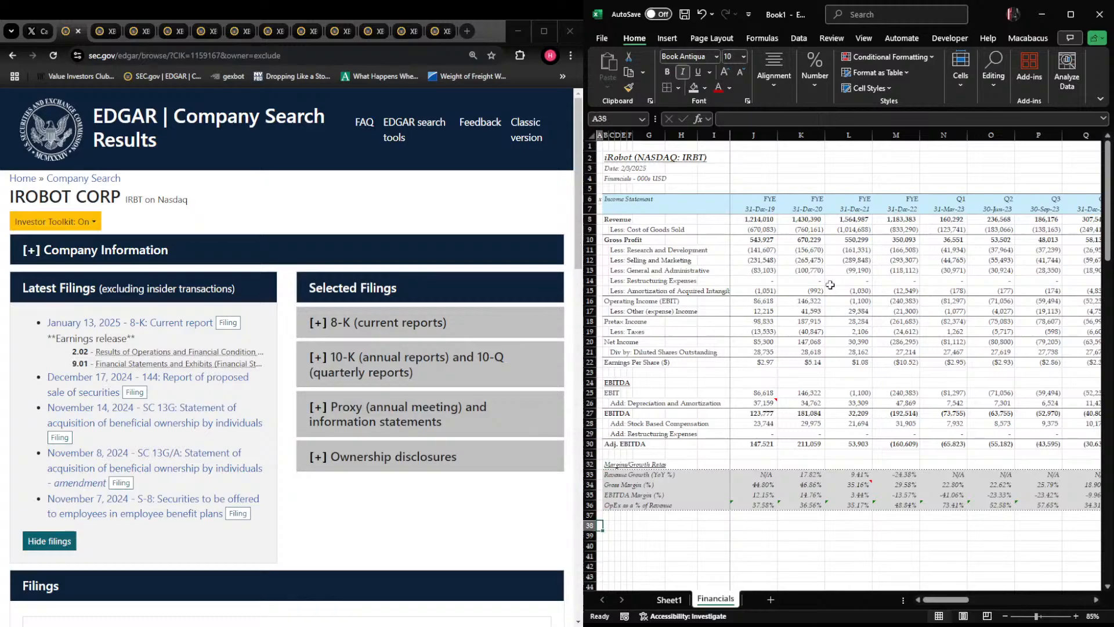
{"action": "type", "text": "nce Sheet"}
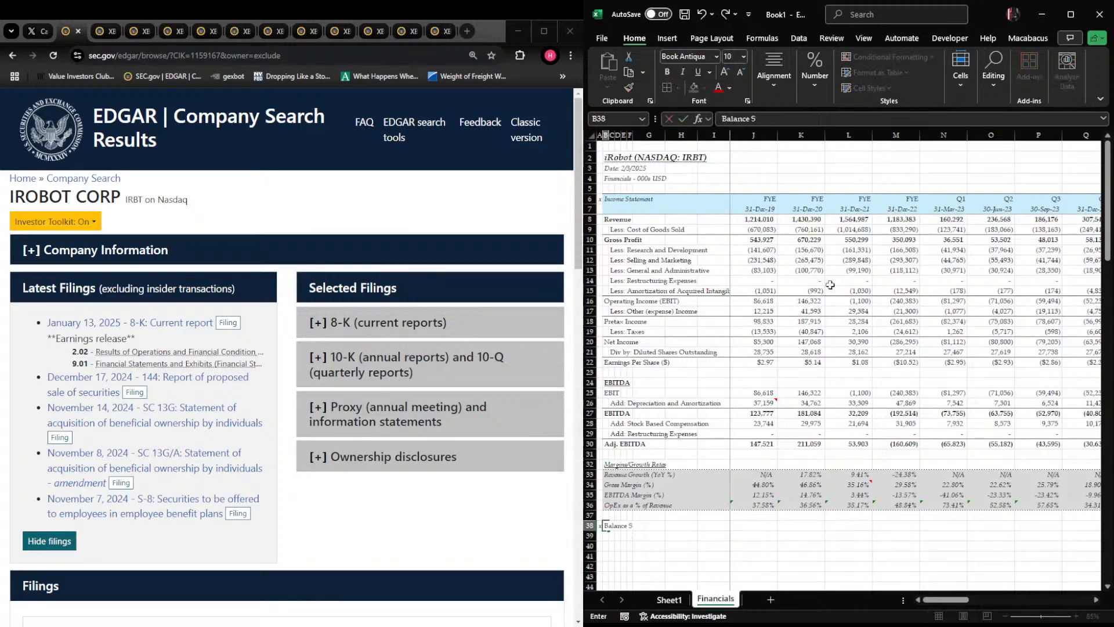
{"action": "key", "text": "Return"}
Try a light blue fill on the Balance Sheet heading band across rows 38 and 39, columns B to W
{"action": "key", "text": "Up"}
{"action": "key", "text": "shift+Right"}
{"action": "key", "text": "shift+Right"}
{"action": "key", "text": "shift+Right"}
{"action": "key", "text": "shift+Right"}
{"action": "key", "text": "shift+Right"}
{"action": "key", "text": "shift+Right"}
{"action": "key", "text": "shift+Right"}
{"action": "key", "text": "shift+Right"}
{"action": "key", "text": "shift+Right"}
{"action": "key", "text": "shift+Right"}
{"action": "key", "text": "shift+Right"}
{"action": "key", "text": "shift+Right"}
{"action": "key", "text": "shift+Right"}
{"action": "key", "text": "shift+Right"}
{"action": "key", "text": "shift+Right"}
{"action": "key", "text": "shift+Right"}
{"action": "key", "text": "shift+Right"}
{"action": "key", "text": "shift+Right"}
{"action": "key", "text": "shift+Right"}
{"action": "key", "text": "shift+Right"}
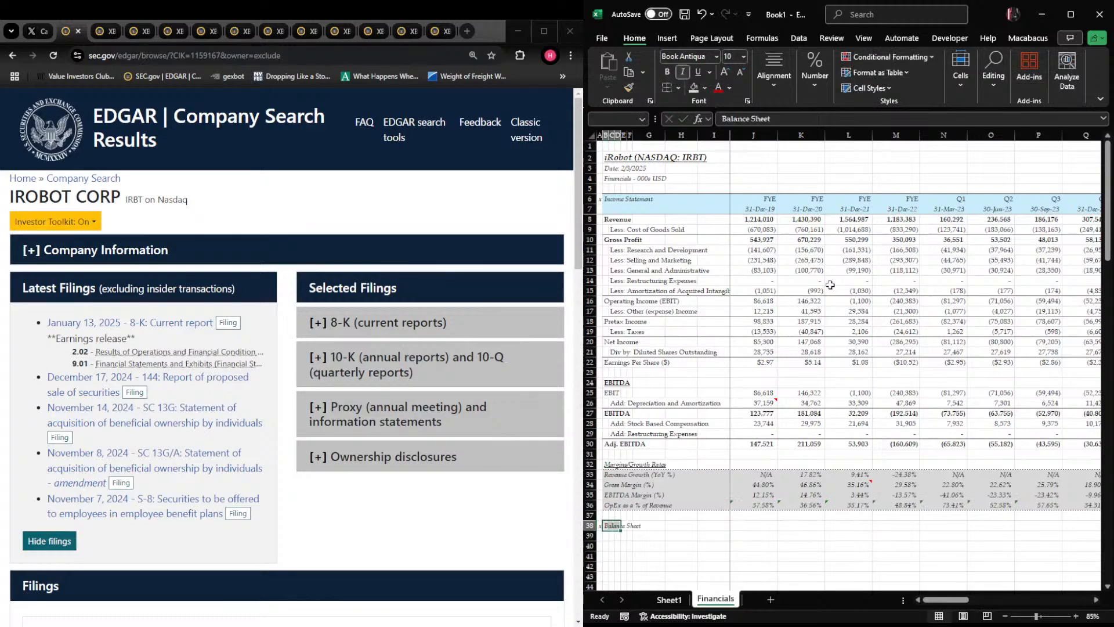
{"action": "key", "text": "shift+Right"}
{"action": "key", "text": "shift+Right"}
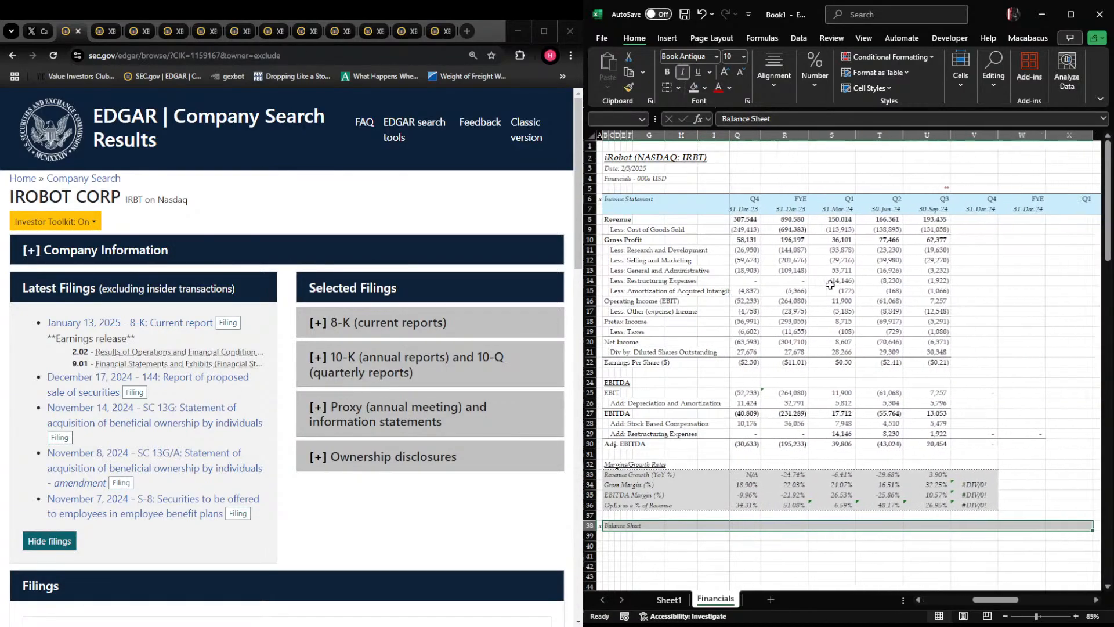
{"action": "key", "text": "shift+Left"}
{"action": "key", "text": "shift+Left"}
{"action": "key", "text": "shift+Down"}
{"action": "key", "text": "alt"}
{"action": "key", "text": "h"}
{"action": "key", "text": "h"}
{"action": "key", "text": "Right"}
{"action": "key", "text": "Down"}
{"action": "key", "text": "Right"}
{"action": "key", "text": "Right"}
{"action": "key", "text": "Right"}
{"action": "key", "text": "Right"}
{"action": "key", "text": "Return"}
{"action": "key", "text": "Left"}
{"action": "key", "text": "Right"}
{"action": "key", "text": "Right"}
{"action": "key", "text": "Right"}
{"action": "key", "text": "Right"}
{"action": "key", "text": "Right"}
{"action": "key", "text": "Right"}
{"action": "key", "text": "Right"}
{"action": "key", "text": "Right"}
{"action": "key", "text": "Right"}
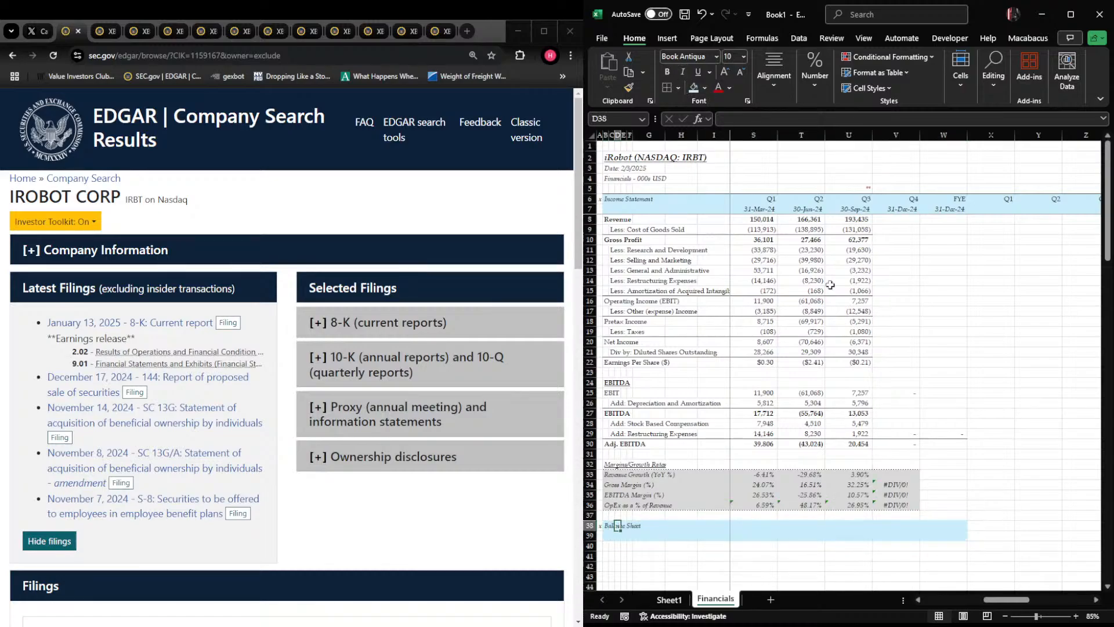
{"action": "key", "text": "Left"}
{"action": "key", "text": "Left"}
{"action": "key", "text": "Left"}
{"action": "key", "text": "Left"}
{"action": "key", "text": "Left"}
{"action": "key", "text": "Left"}
{"action": "key", "text": "Left"}
{"action": "key", "text": "Left"}
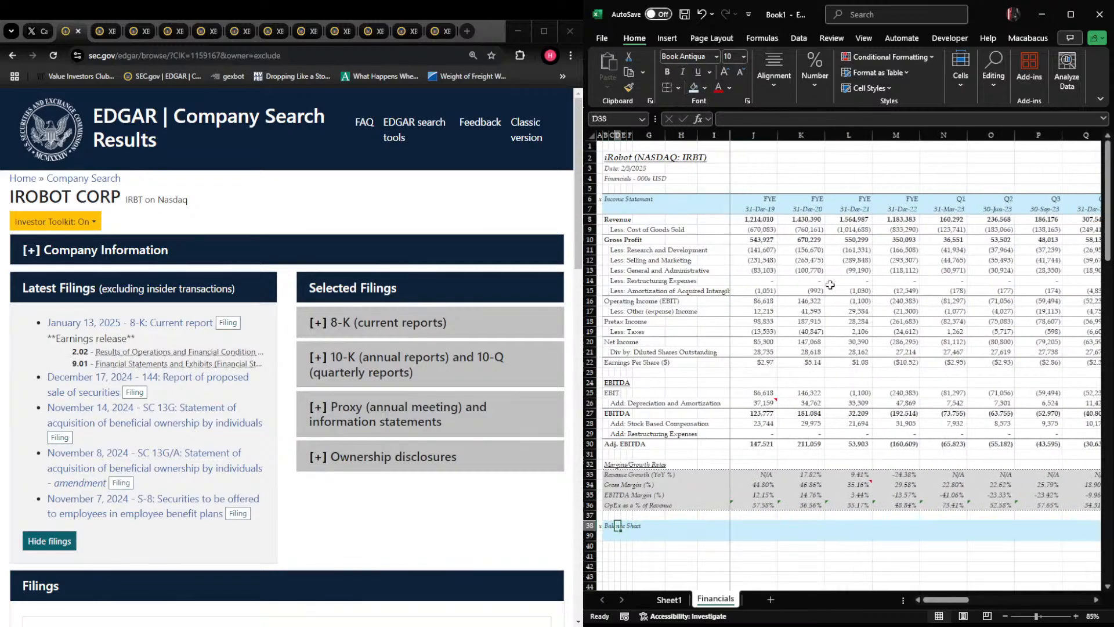
Fill the Balance Sheet heading band in rows 38 and 39 light blue, matching the Income Statement header
{"action": "key", "text": "ctrl+shift+Right"}
{"action": "key", "text": "shift+Down"}
{"action": "key", "text": "alt"}
{"action": "key", "text": "h"}
{"action": "key", "text": "h"}
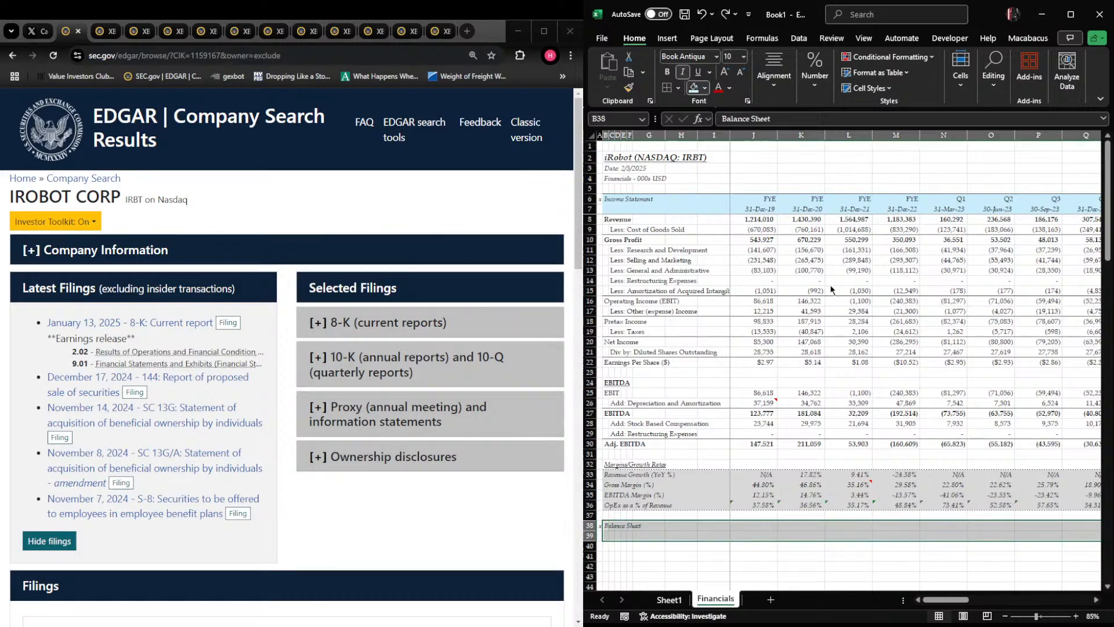
{"action": "key", "text": "Right"}
{"action": "key", "text": "Down"}
{"action": "key", "text": "Right"}
{"action": "key", "text": "Right"}
{"action": "key", "text": "Right"}
{"action": "key", "text": "Right"}
{"action": "key", "text": "Right"}
{"action": "key", "text": "Right"}
{"action": "key", "text": "Return"}
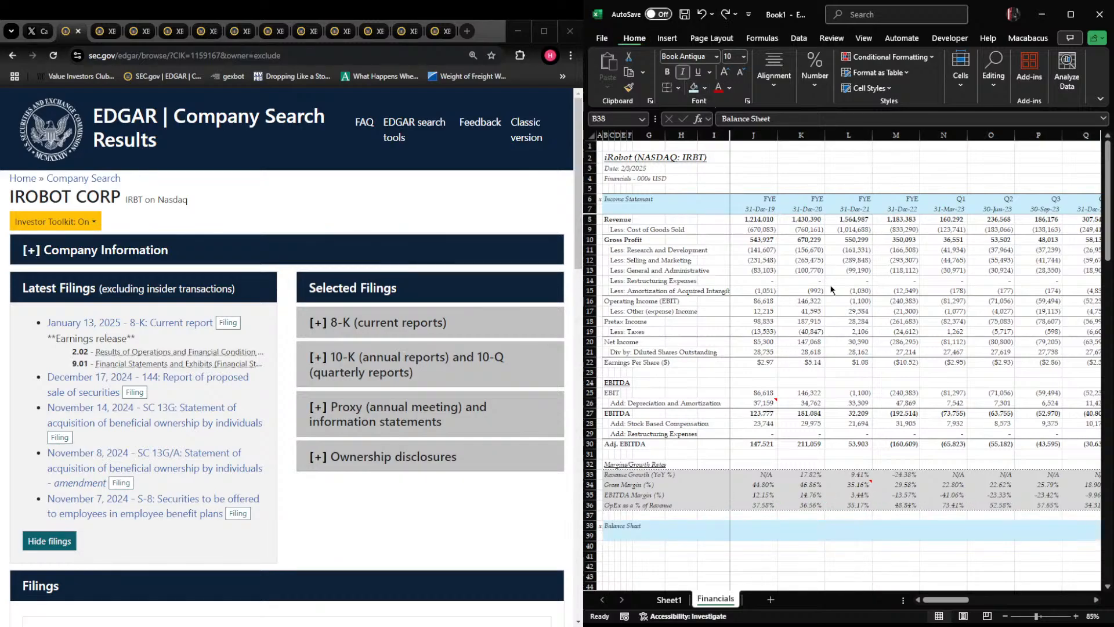
Enter the subheading Assets in B40 and format it italic and underlined
{"action": "key", "text": "Right"}
{"action": "key", "text": "Down"}
{"action": "key", "text": "Down"}
{"action": "key", "text": "Left"}
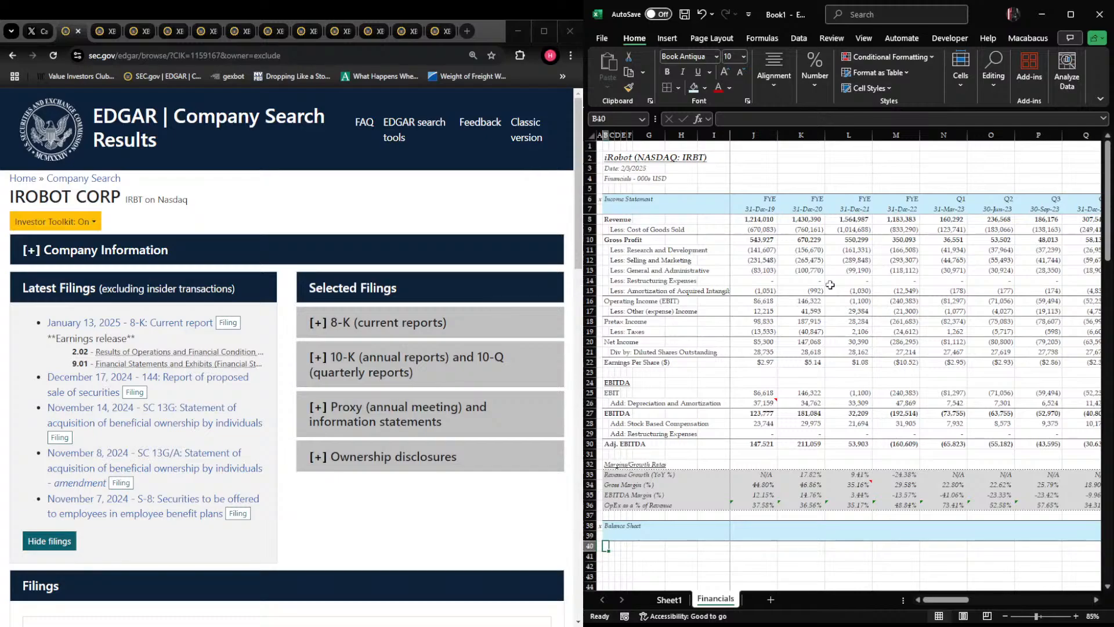
{"action": "type", "text": "Assets"}
{"action": "key", "text": "ctrl+Return"}
{"action": "key", "text": "ctrl+i"}
{"action": "key", "text": "ctrl+u"}
Enter the line item Cash and Cash Equivalents in B41
{"action": "key", "text": "Down"}
{"action": "type", "text": "C"}
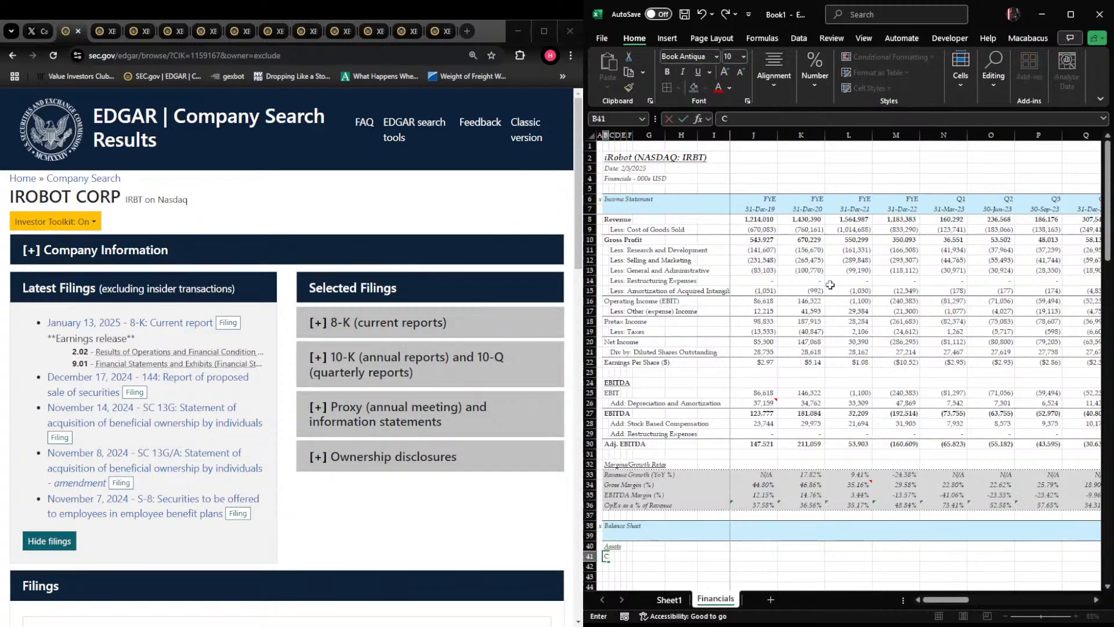
{"action": "type", "text": "ash and Cash Equivalents"}
{"action": "key", "text": "Return"}
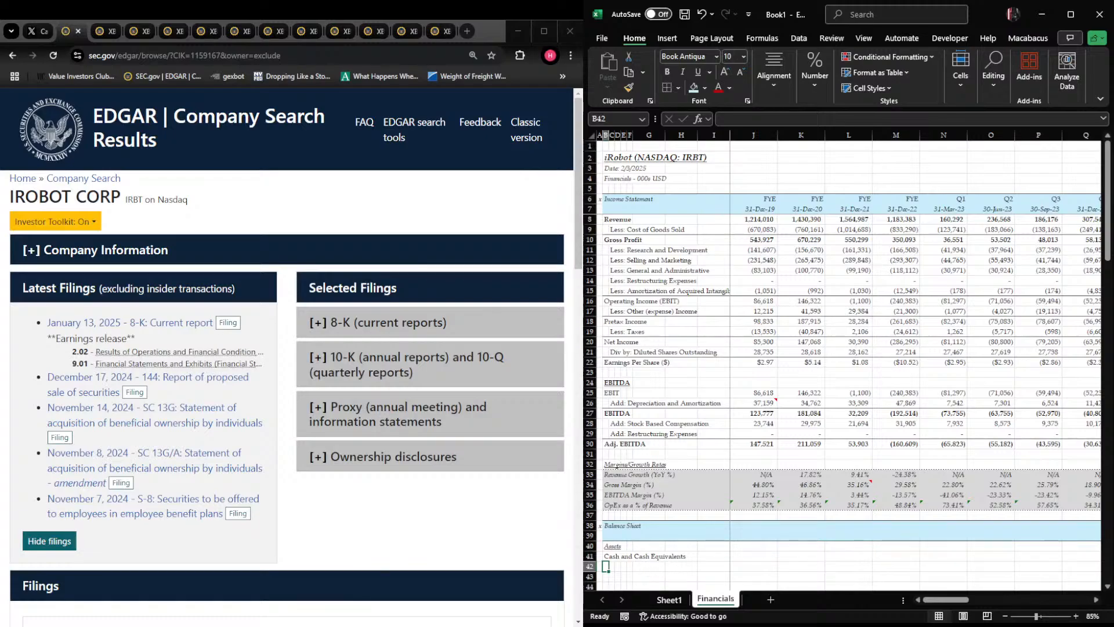
Switch to the September 28, 2024 filing in the browser and bring up its consolidated balance sheets
{"action": "left_click", "coordinate": [104, 31]}
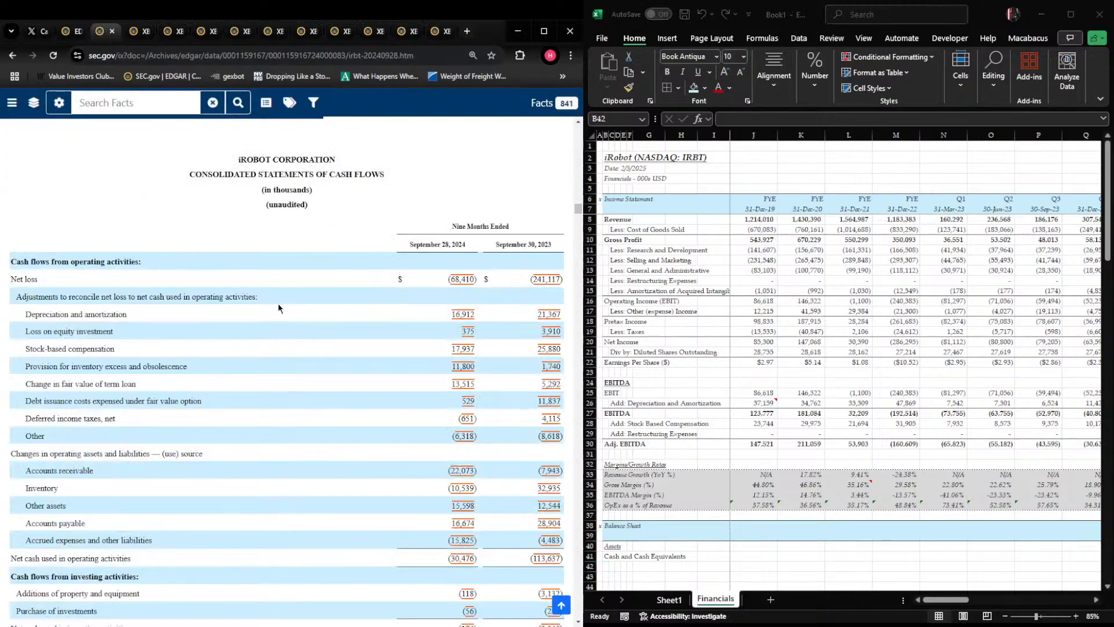
{"action": "scroll", "coordinate": [276, 304], "scroll_direction": "up", "scroll_amount": 4}
{"action": "scroll", "coordinate": [276, 304], "scroll_direction": "up", "scroll_amount": 20}
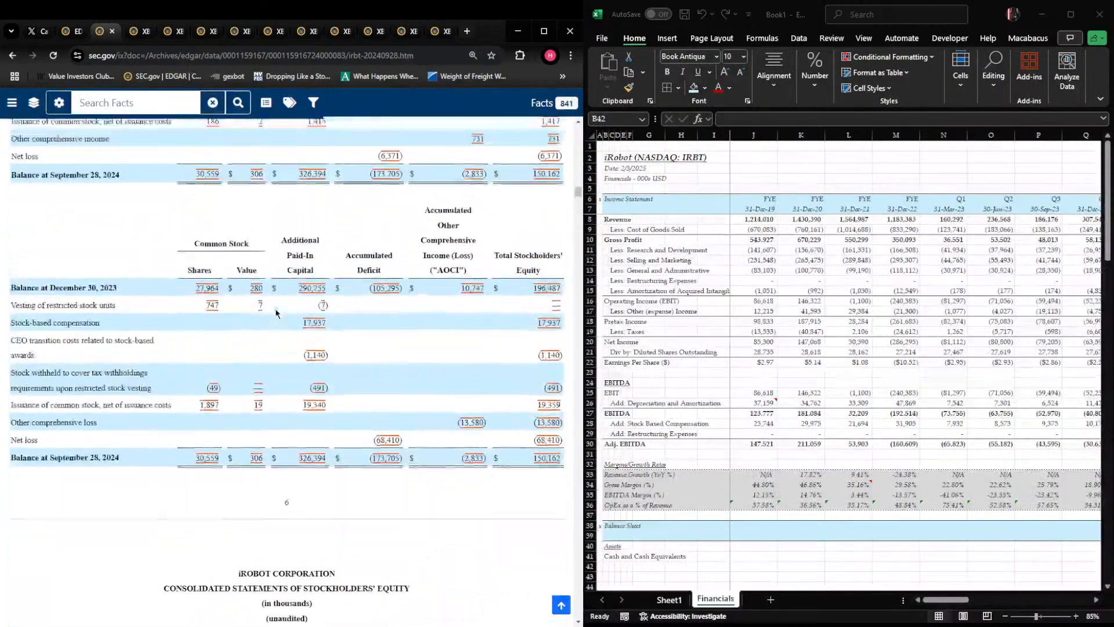
{"action": "scroll", "coordinate": [277, 318], "scroll_direction": "up", "scroll_amount": 10}
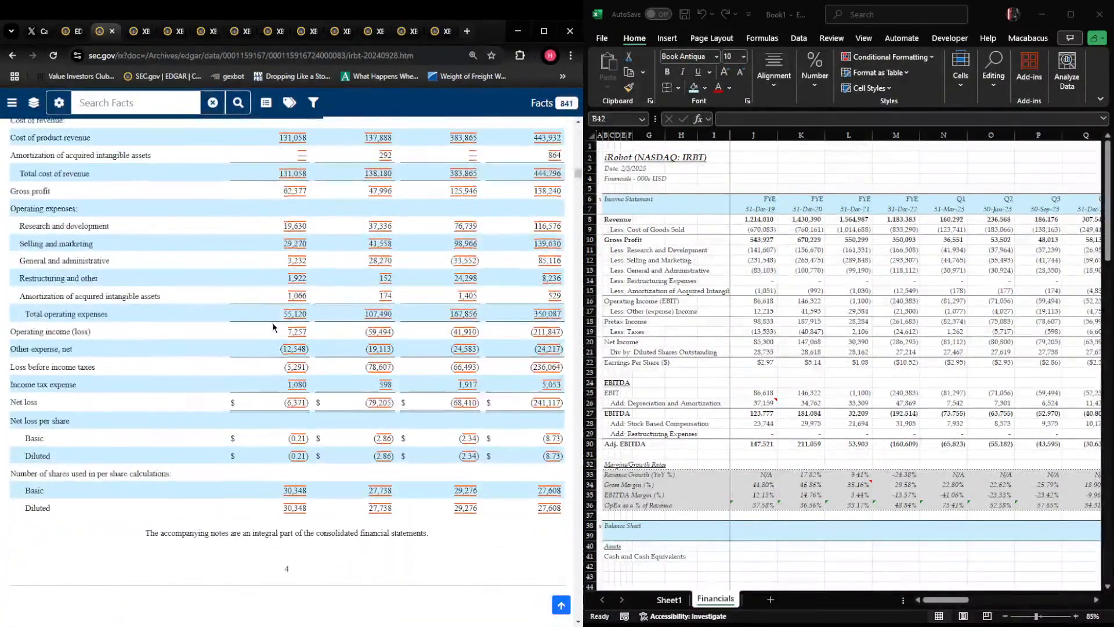
{"action": "scroll", "coordinate": [275, 323], "scroll_direction": "up", "scroll_amount": 10}
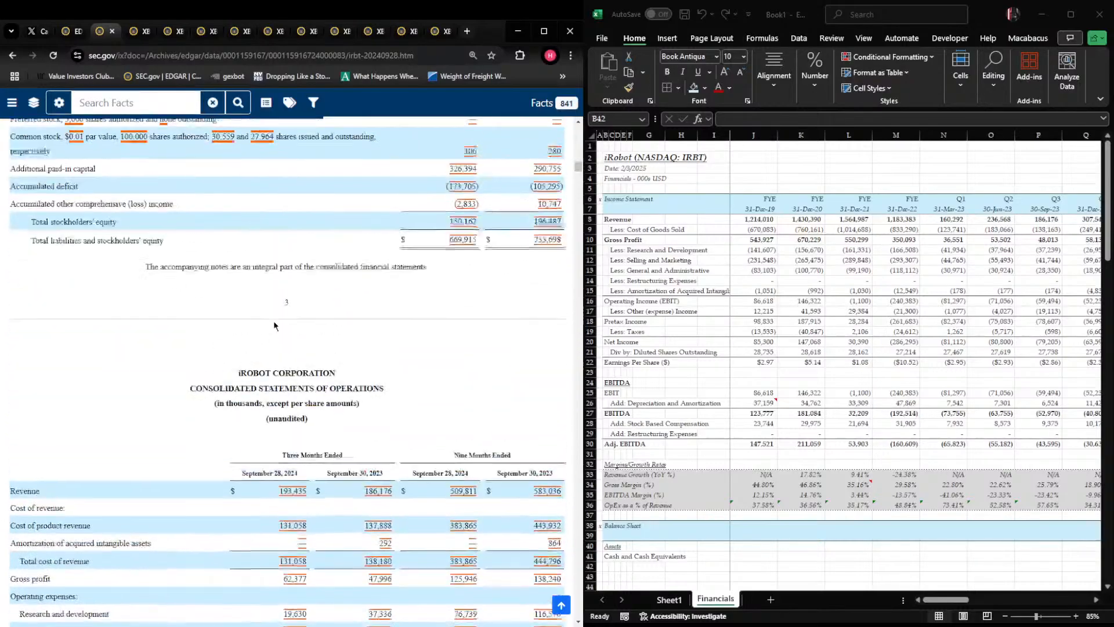
{"action": "scroll", "coordinate": [278, 322], "scroll_direction": "down", "scroll_amount": 1}
In the Excel Financials sheet, enter the indented line item Add: Restricted Cash in C42
{"action": "key", "text": "alt+Tab"}
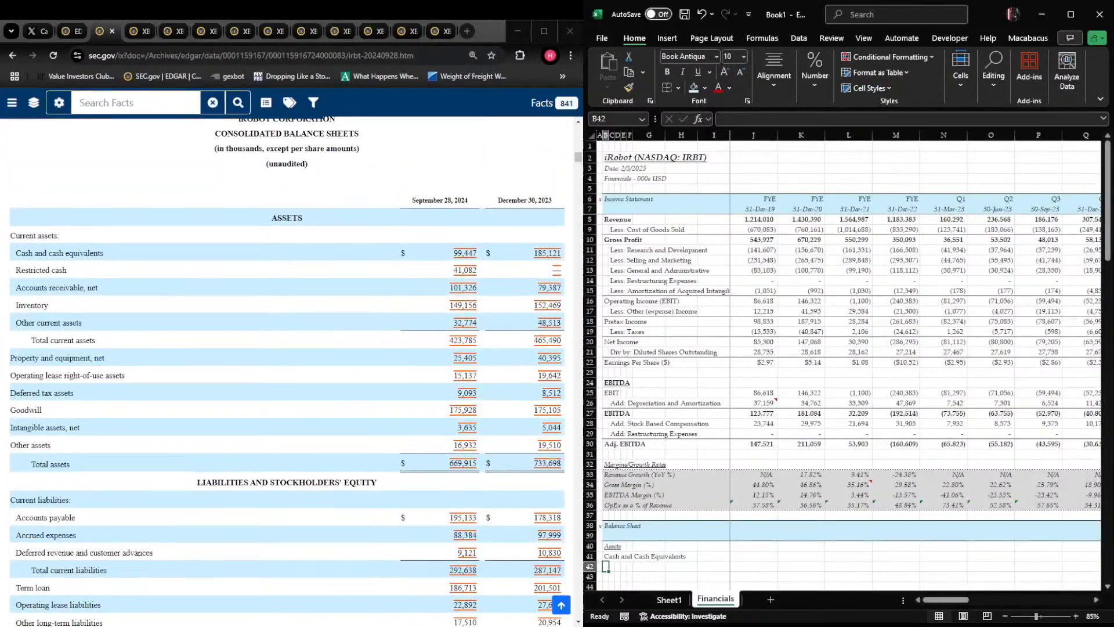
{"action": "key", "text": "Right"}
{"action": "type", "text": "Add: Re"}
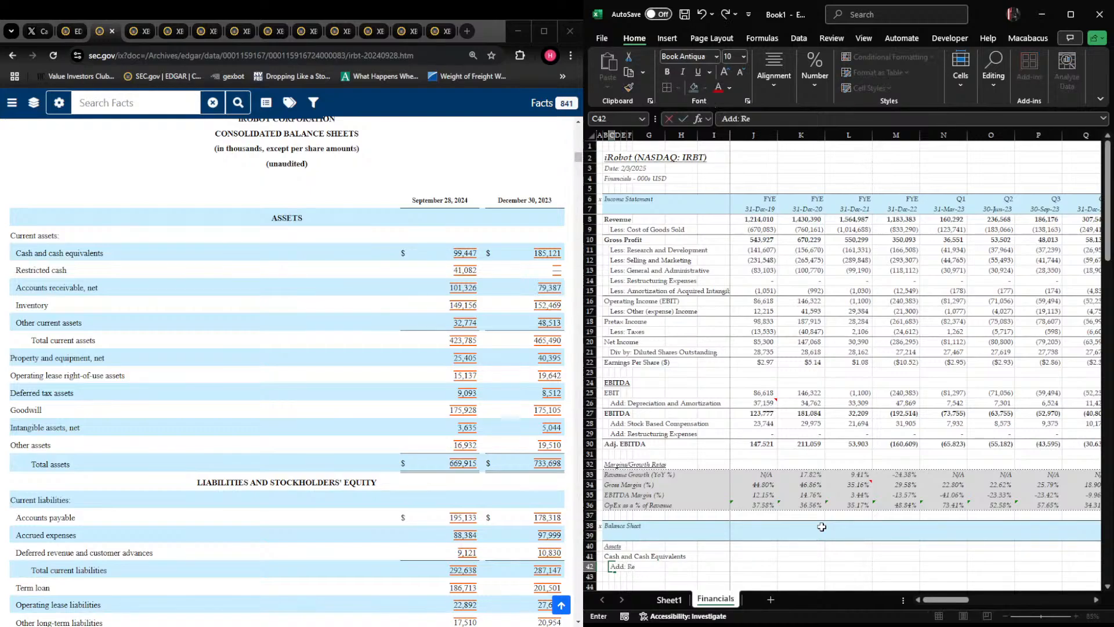
{"action": "type", "text": "stricted Cash"}
{"action": "key", "text": "Return"}
Enter the indented line item Add: Accounts Receivable in C43
{"action": "type", "text": "Add: Accounts Receivable"}
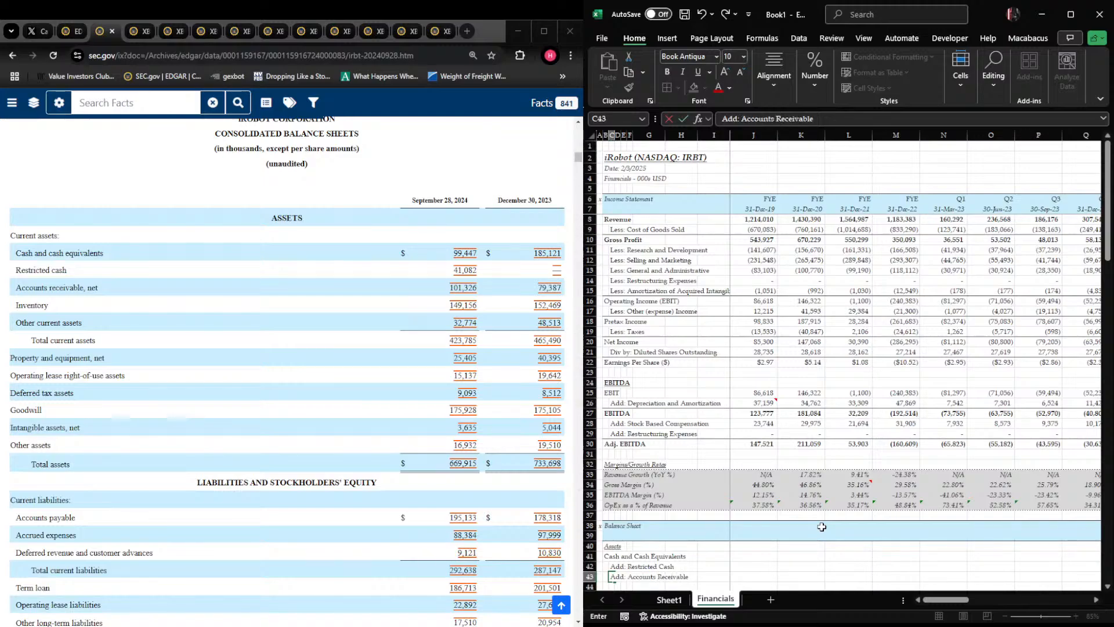
{"action": "key", "text": "Return"}
Enter the line item Add: Invetory in C44 and begin another Add: line item in C45
{"action": "type", "text": "Ad"}
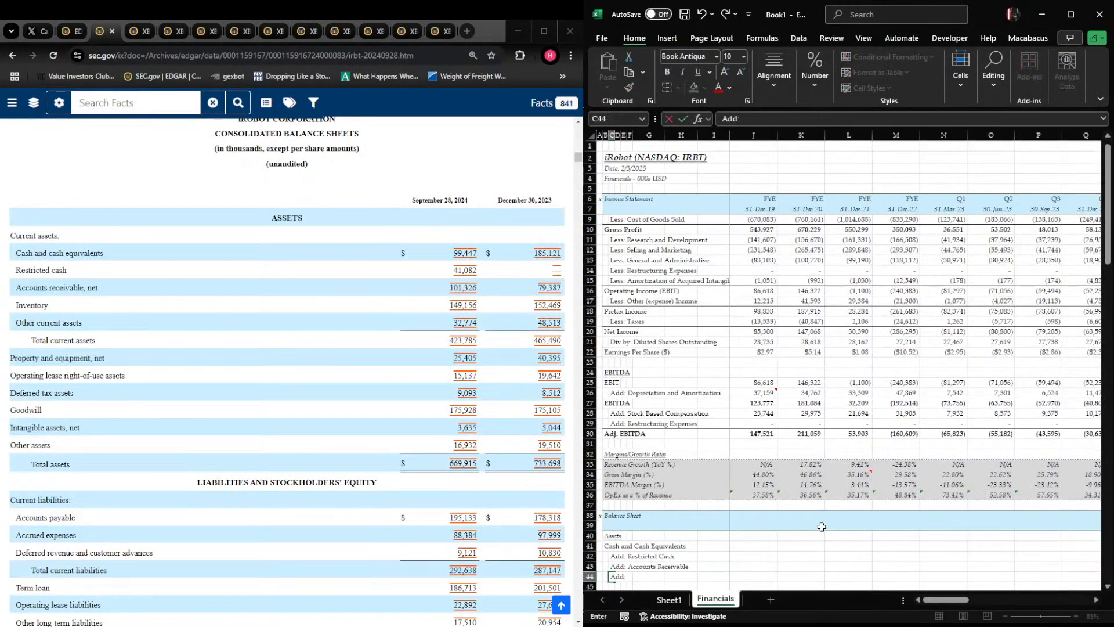
{"action": "type", "text": "d: Invetory"}
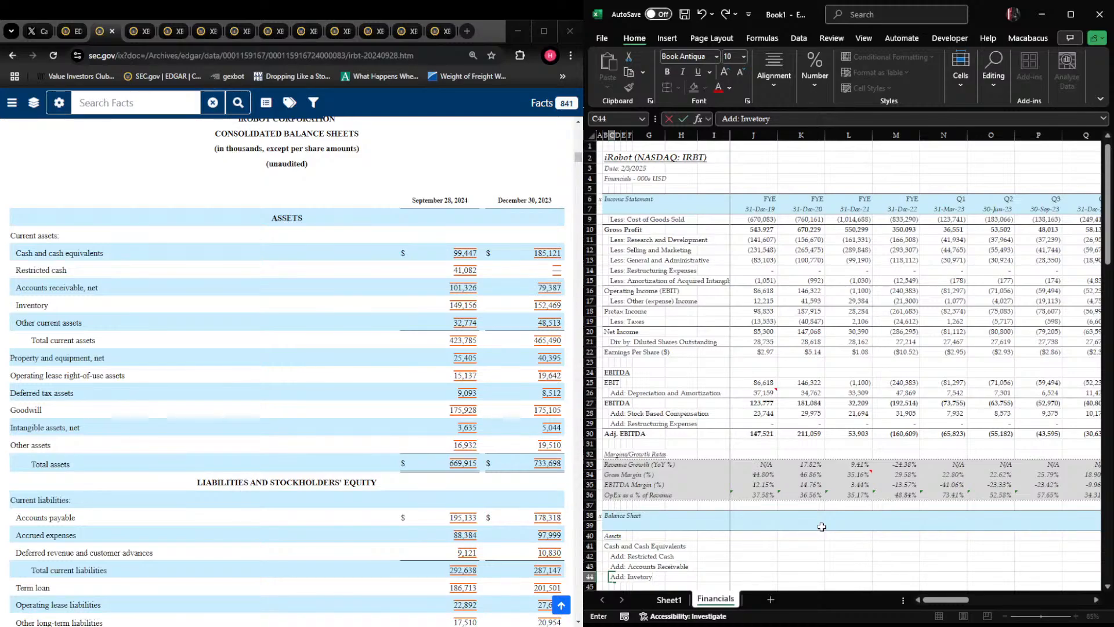
{"action": "key", "text": "Return"}
{"action": "type", "text": "Add:"}
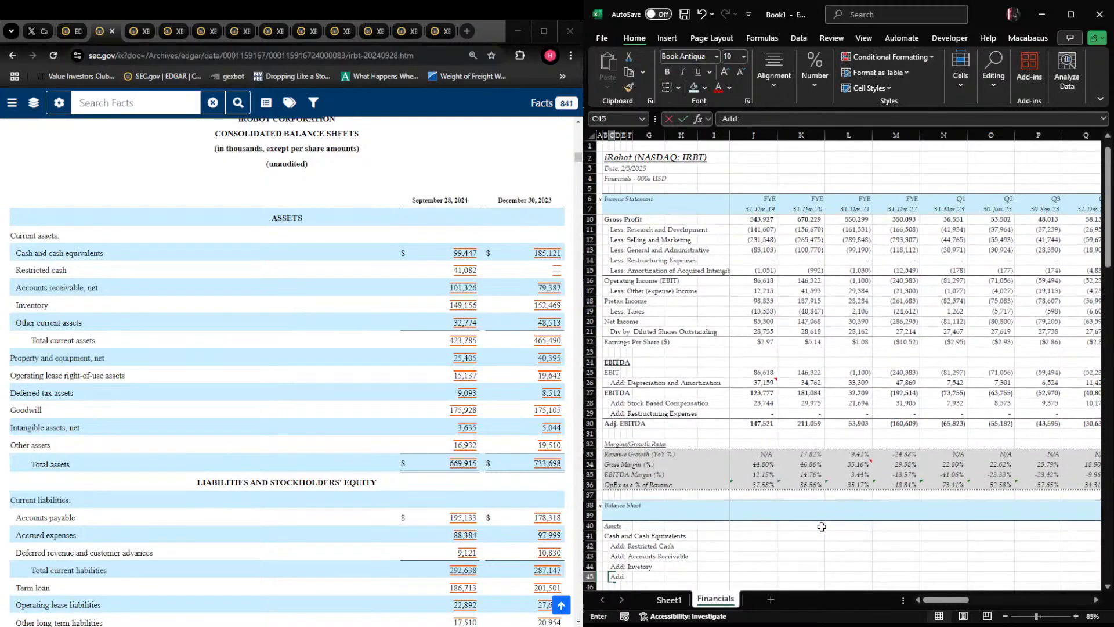
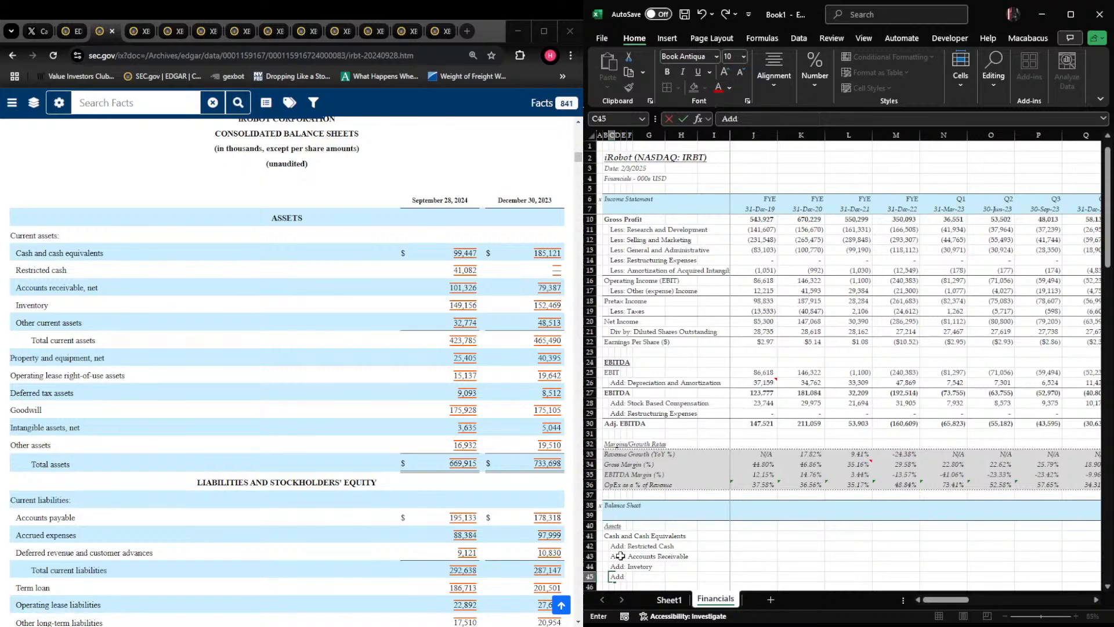
Discard the unfinished Add: entry in C45 and enter the subtotal label Total Current Assets in B45
{"action": "key", "text": "Escape"}
{"action": "key", "text": "Left"}
{"action": "type", "text": "Total Current Assets"}
{"action": "key", "text": "Return"}
Enter the indented line item Add: Property, Plant and Equipment in C46
{"action": "key", "text": "Right"}
{"action": "type", "text": "Add: "}
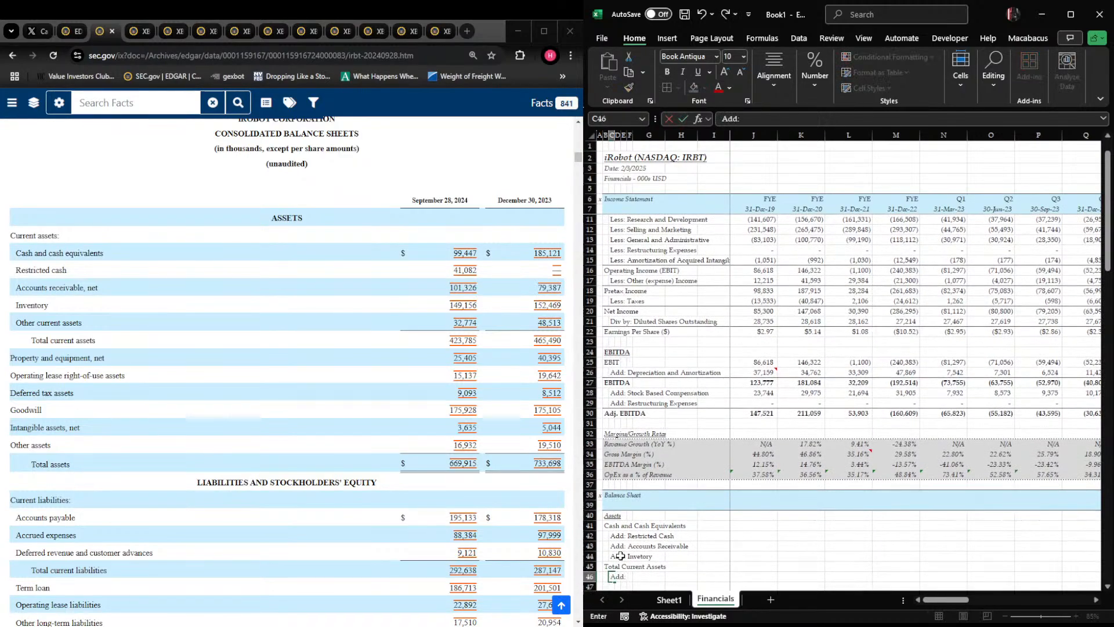
{"action": "type", "text": "Preoerty, Plant and Equ"}
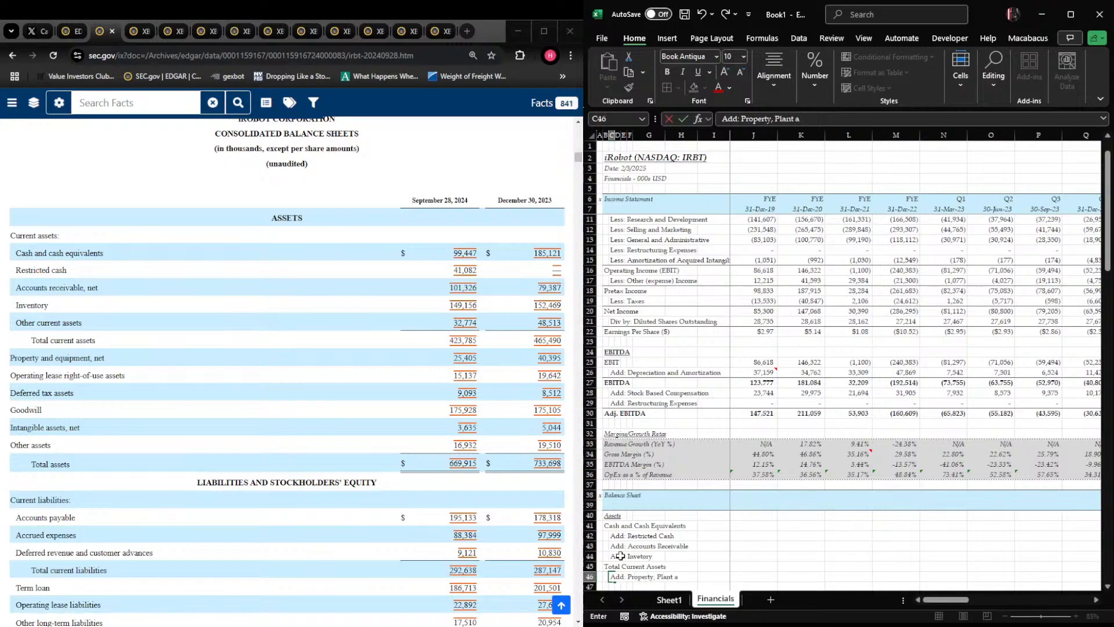
{"action": "type", "text": "ipment"}
{"action": "key", "text": "Return"}
Enter the indented line item Add: Operating Lease Right-of-Use Assets in C47
{"action": "type", "text": "Ad"}
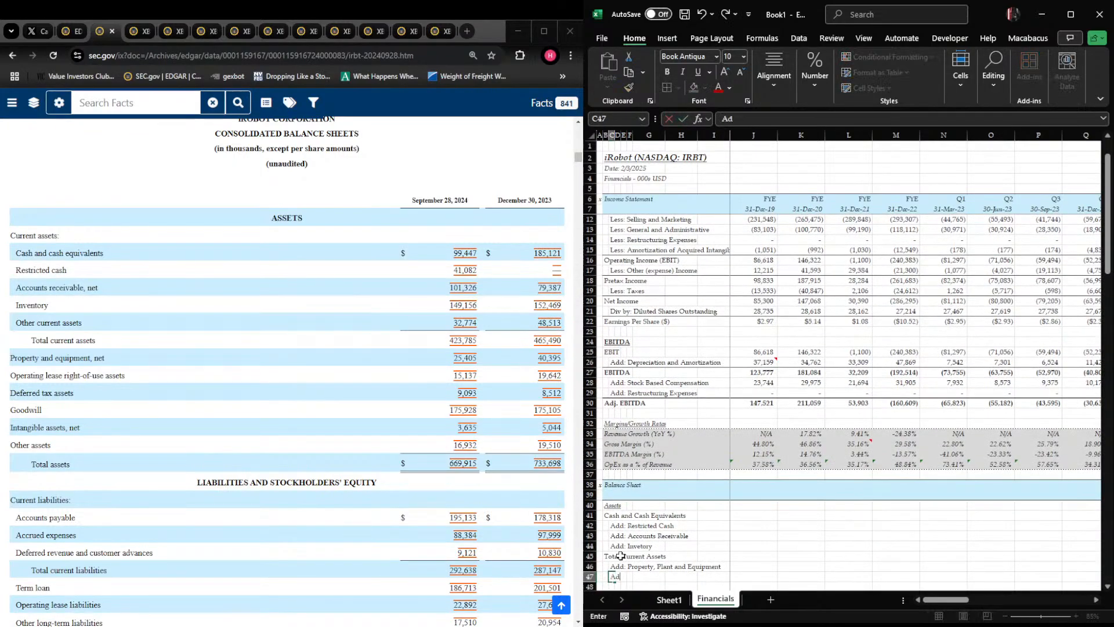
{"action": "type", "text": "d: Opertting Lease Righ"}
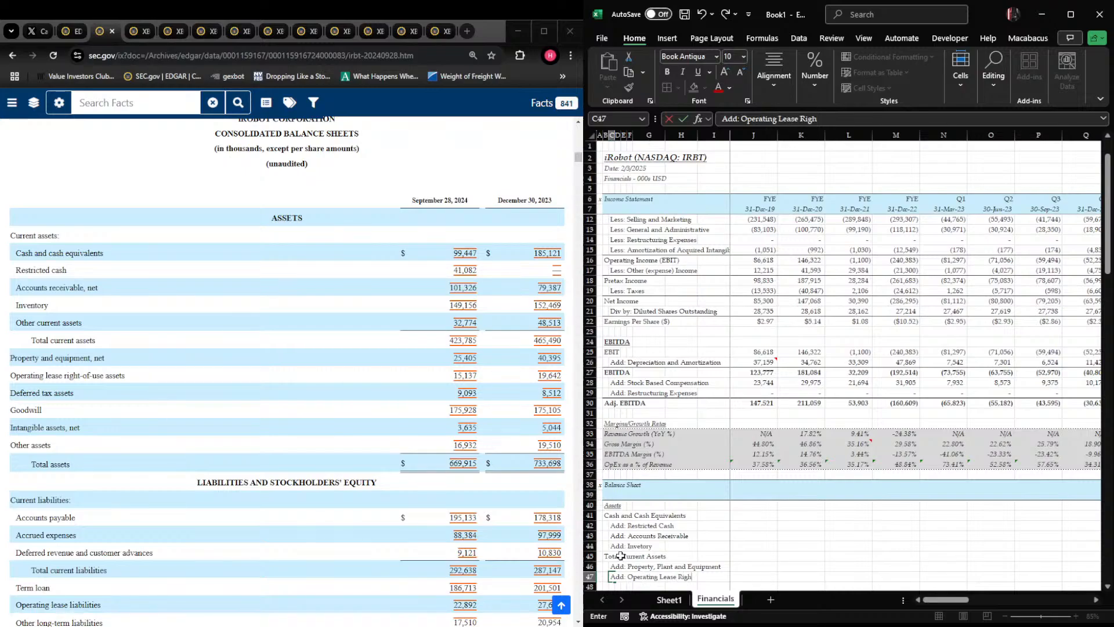
{"action": "type", "text": "t-of-Use Assets"}
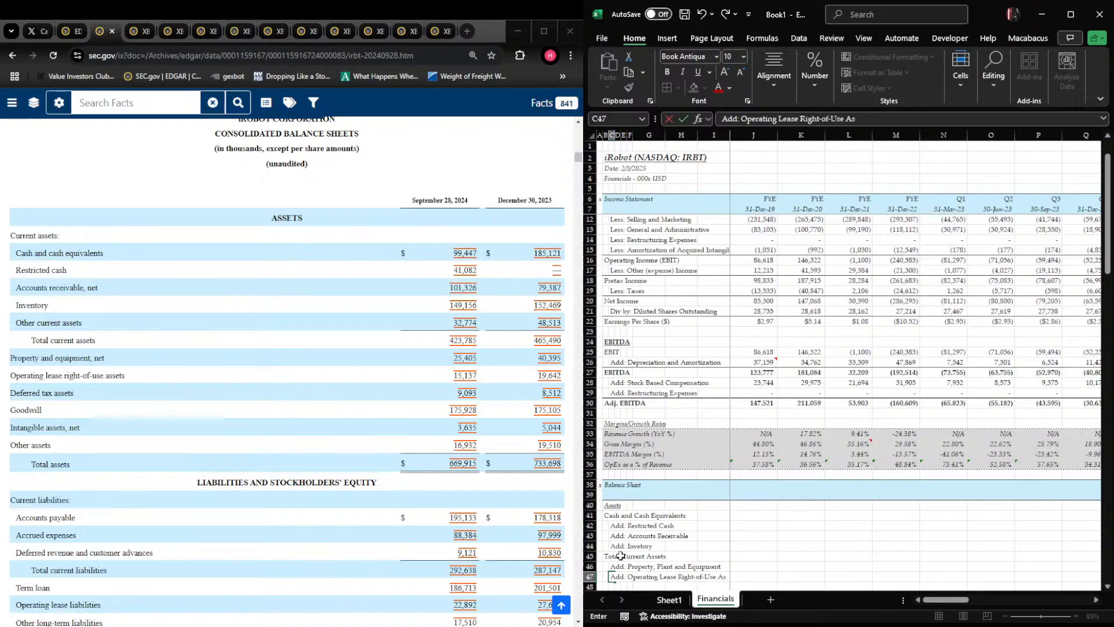
{"action": "key", "text": "Return"}
Enter the indented line items Add: Deferred Tax Assets in C48 and Add: Goowill in C49
{"action": "type", "text": "Add"}
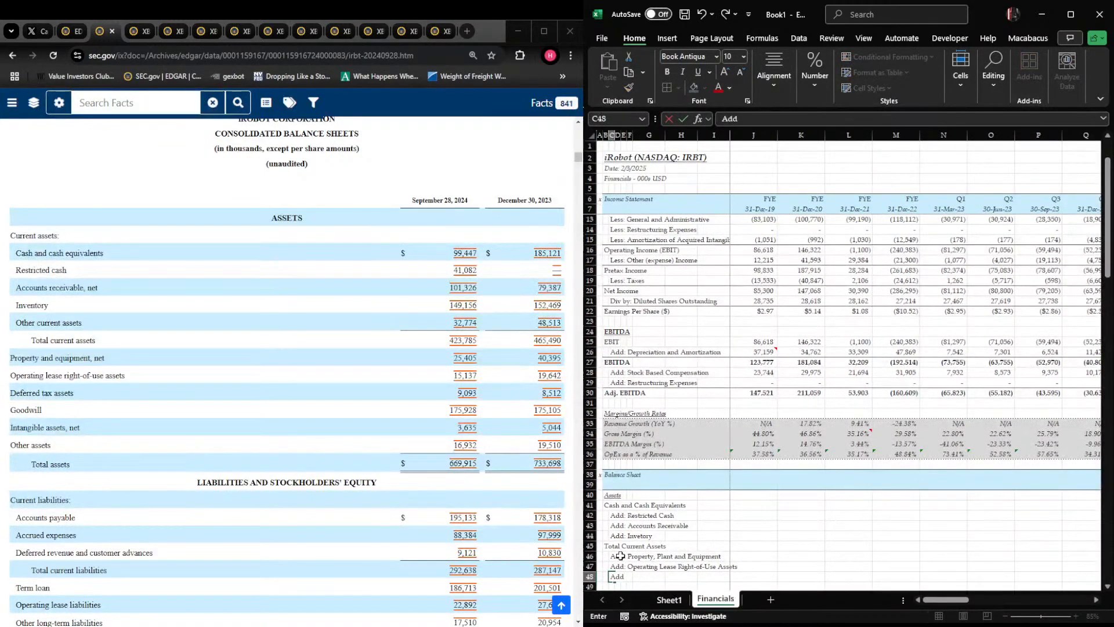
{"action": "type", "text": ": Deferred Tax Assets"}
{"action": "key", "text": "Return"}
{"action": "type", "text": "Add: Goowill"}
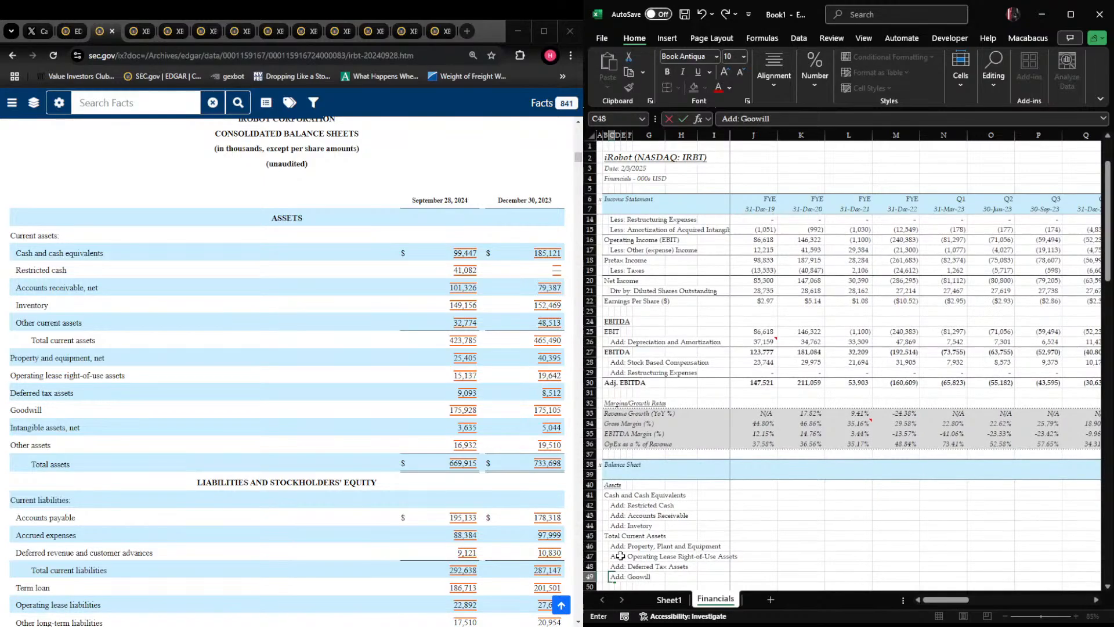
{"action": "key", "text": "Return"}
Enter the indented line item Add: Intangible Assets in C50
{"action": "type", "text": "Add: "}
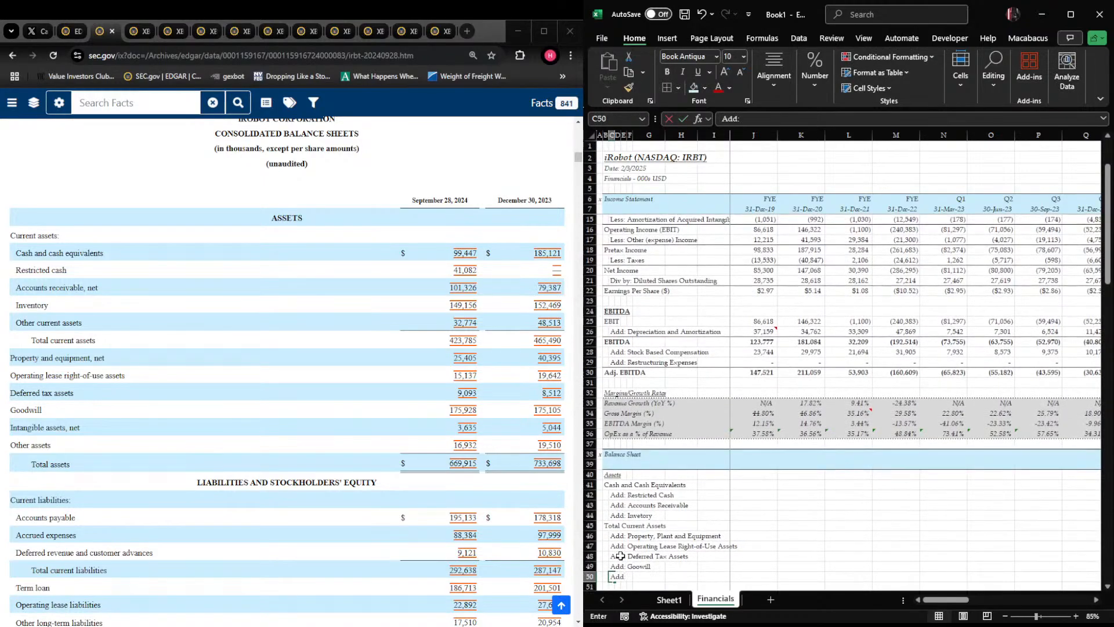
{"action": "type", "text": "Intangible"}
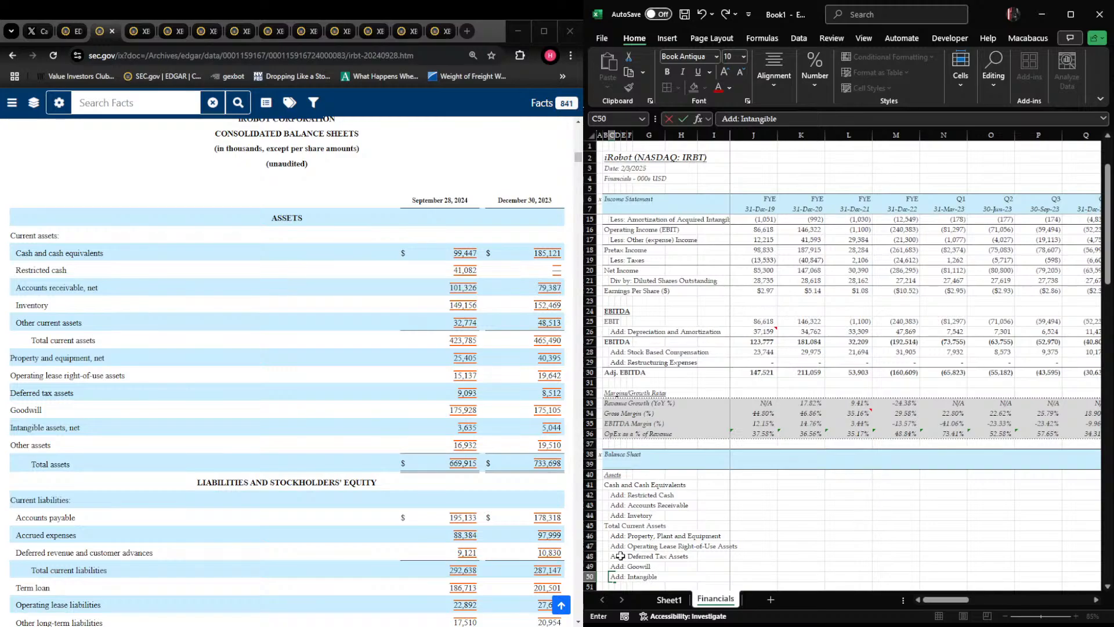
{"action": "type", "text": " Assets"}
{"action": "key", "text": "Return"}
Enter the indented line item Add: Other Assets in C51
{"action": "type", "text": "Add: Ptjer"}
{"action": "key", "text": "BackSpace"}
{"action": "key", "text": "BackSpace"}
{"action": "key", "text": "BackSpace"}
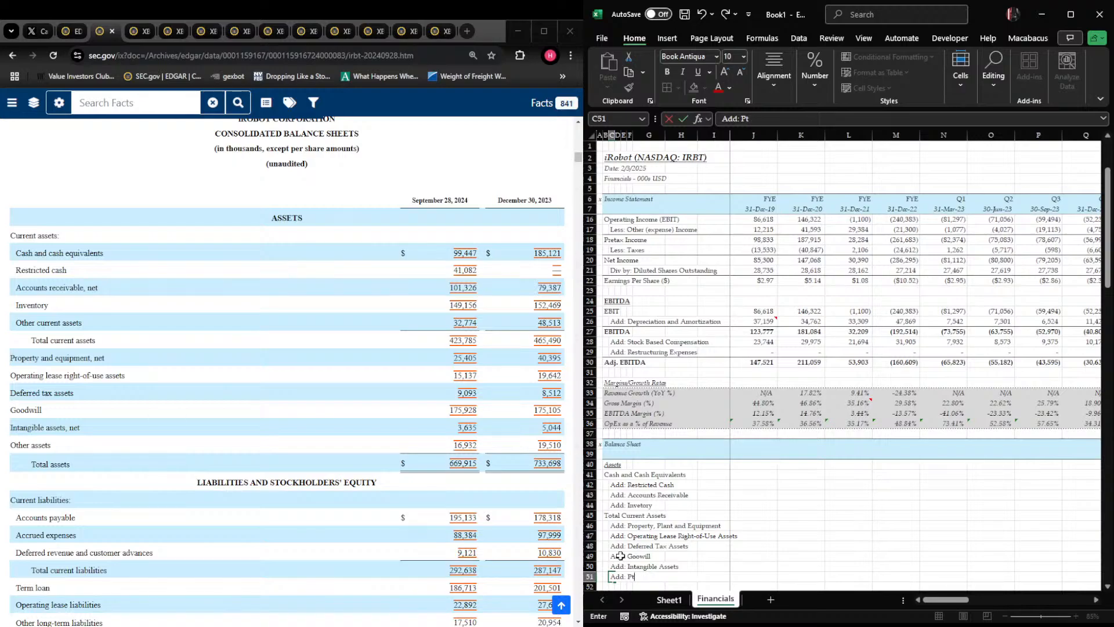
{"action": "type", "text": "Other Assets"}
{"action": "key", "text": "Return"}
Enter the label Total Assets in B52 and make the whole row bold
{"action": "key", "text": "Left"}
{"action": "type", "text": "Total Ass"}
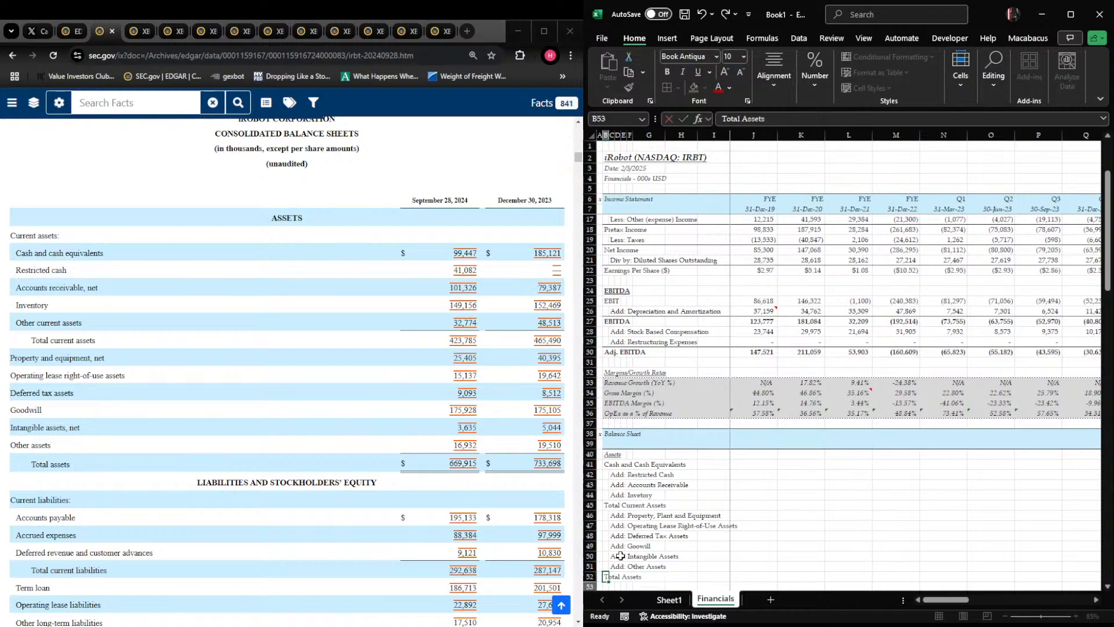
{"action": "key", "text": "Return"}
{"action": "key", "text": "Up"}
{"action": "key", "text": "shift+space"}
{"action": "key", "text": "ctrl+b"}
Add a bottom border beneath the Other Assets row across B51:W51
{"action": "key", "text": "shift+BackSpace"}
{"action": "key", "text": "Up"}
{"action": "key", "text": "shift+Right"}
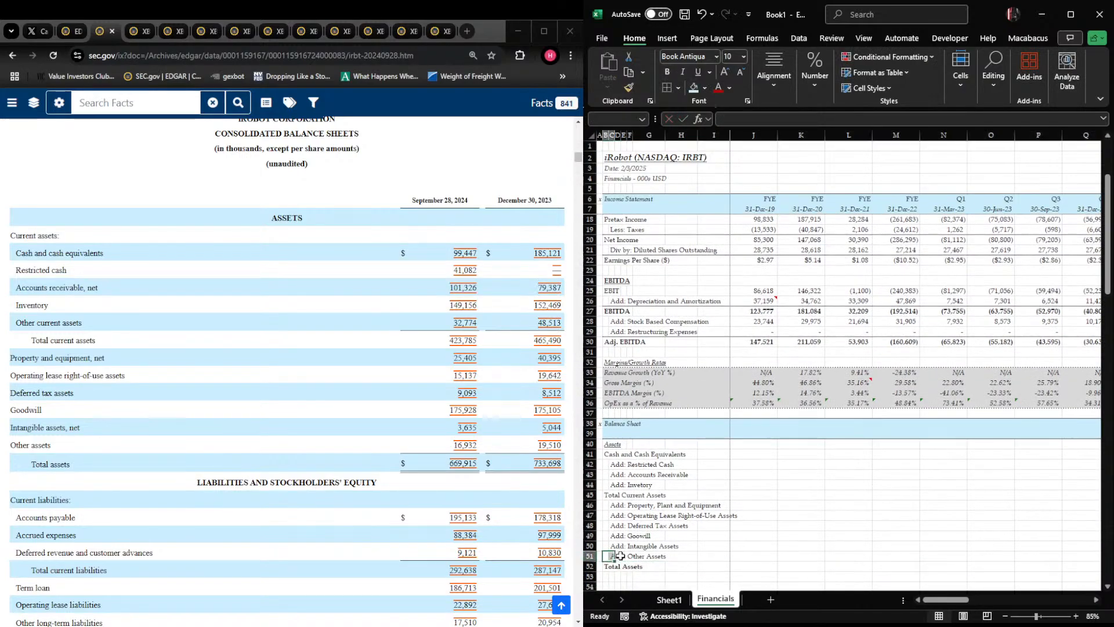
{"action": "key", "text": "shift+Right"}
{"action": "key", "text": "shift+Right"}
{"action": "key", "text": "shift+Right"}
{"action": "key", "text": "shift+Right"}
{"action": "key", "text": "shift+Right"}
{"action": "key", "text": "shift+Right"}
{"action": "key", "text": "shift+Right"}
{"action": "key", "text": "shift+Right"}
{"action": "key", "text": "shift+Right"}
{"action": "key", "text": "shift+Right"}
{"action": "key", "text": "shift+Right"}
{"action": "key", "text": "shift+Right"}
{"action": "key", "text": "shift+Right"}
{"action": "key", "text": "shift+Right"}
{"action": "key", "text": "shift+Right"}
{"action": "key", "text": "shift+Right"}
{"action": "key", "text": "shift+Right"}
{"action": "key", "text": "shift+Right"}
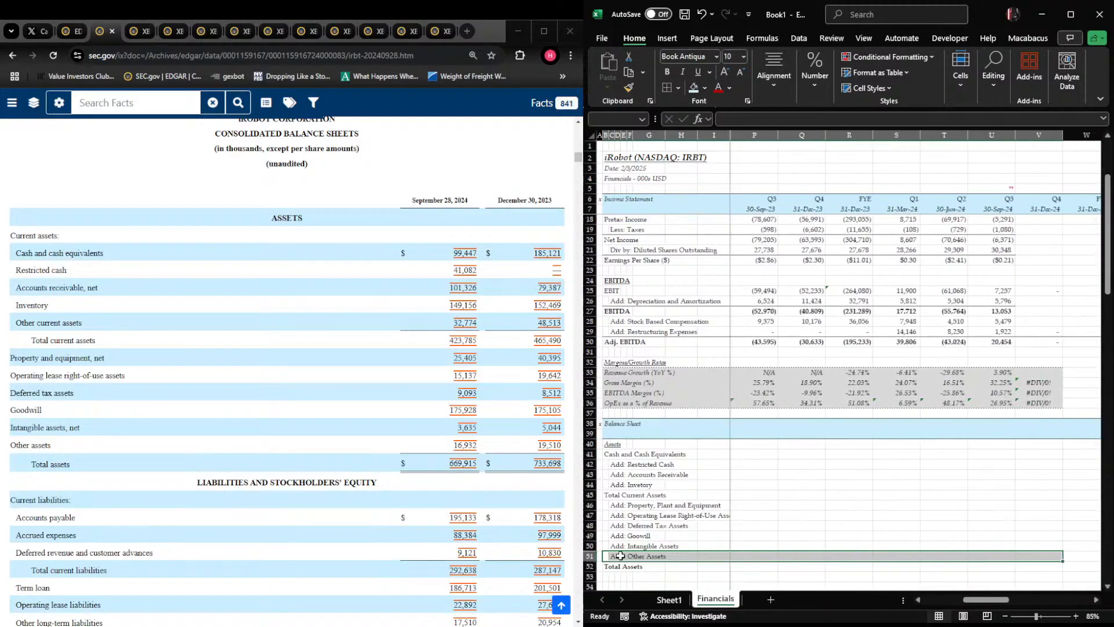
{"action": "key", "text": "shift+Right"}
{"action": "key", "text": "alt+h"}
{"action": "key", "text": "b"}
{"action": "key", "text": "o"}
{"action": "key", "text": "Right"}
{"action": "key", "text": "Right"}
{"action": "key", "text": "Right"}
{"action": "key", "text": "Right"}
{"action": "key", "text": "Right"}
{"action": "key", "text": "Right"}
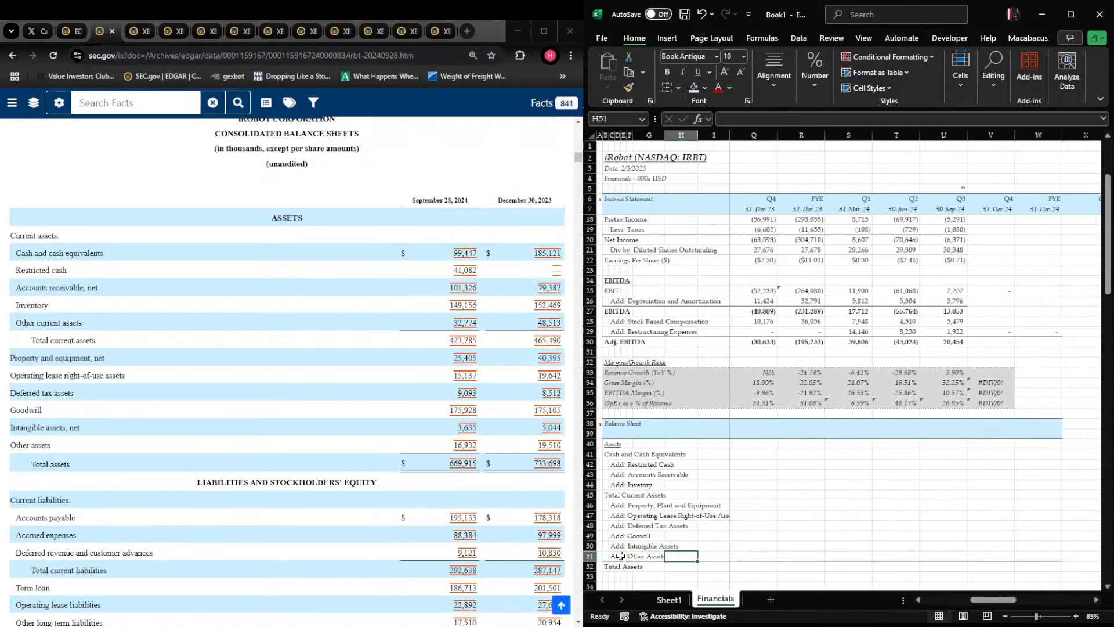
{"action": "key", "text": "Right"}
{"action": "key", "text": "Right"}
Add a bottom border beneath the Add: Invetory row across B44:W44
{"action": "key", "text": "Up"}
{"action": "key", "text": "Up"}
{"action": "key", "text": "Up"}
{"action": "key", "text": "Up"}
{"action": "key", "text": "Up"}
{"action": "key", "text": "Up"}
{"action": "key", "text": "Up"}
{"action": "key", "text": "Left"}
{"action": "key", "text": "Left"}
{"action": "key", "text": "Left"}
{"action": "key", "text": "Left"}
{"action": "key", "text": "Left"}
{"action": "key", "text": "Left"}
{"action": "key", "text": "Left"}
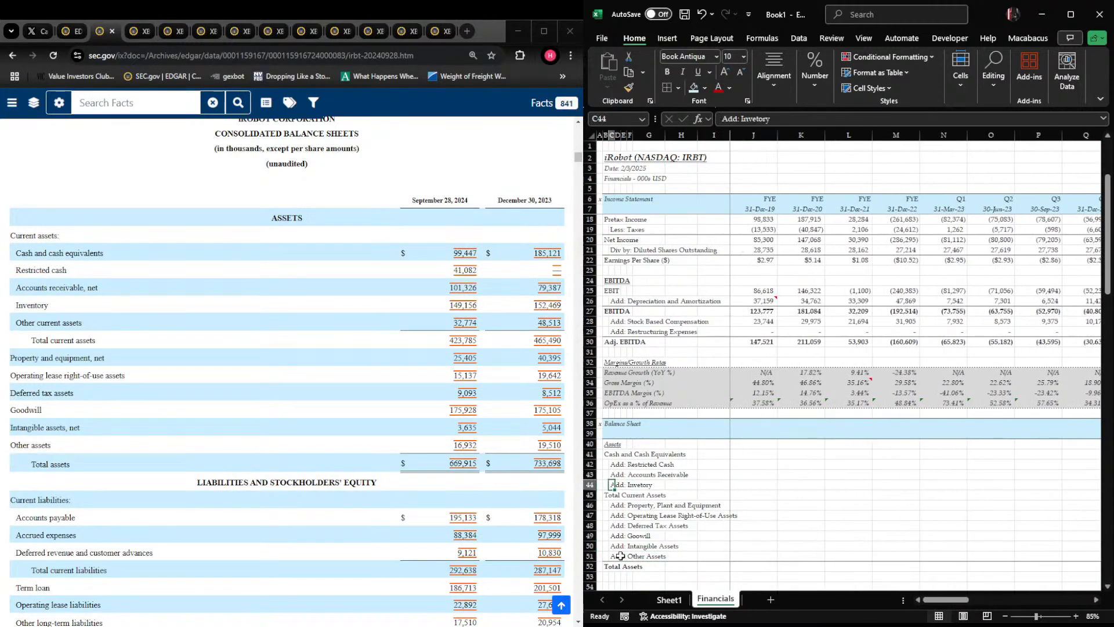
{"action": "key", "text": "Left"}
{"action": "key", "text": "shift+Right"}
{"action": "key", "text": "shift+Right"}
{"action": "key", "text": "shift+Right"}
{"action": "key", "text": "shift+Right"}
{"action": "key", "text": "shift+Right"}
{"action": "key", "text": "shift+Right"}
{"action": "key", "text": "shift+Right"}
{"action": "key", "text": "shift+Right"}
{"action": "key", "text": "shift+Right"}
{"action": "key", "text": "shift+Right"}
{"action": "key", "text": "shift+Right"}
{"action": "key", "text": "shift+Right"}
{"action": "key", "text": "shift+Right"}
{"action": "key", "text": "shift+Right"}
{"action": "key", "text": "shift+Right"}
{"action": "key", "text": "shift+Right"}
{"action": "key", "text": "shift+Right"}
{"action": "key", "text": "shift+Right"}
{"action": "key", "text": "shift+Right"}
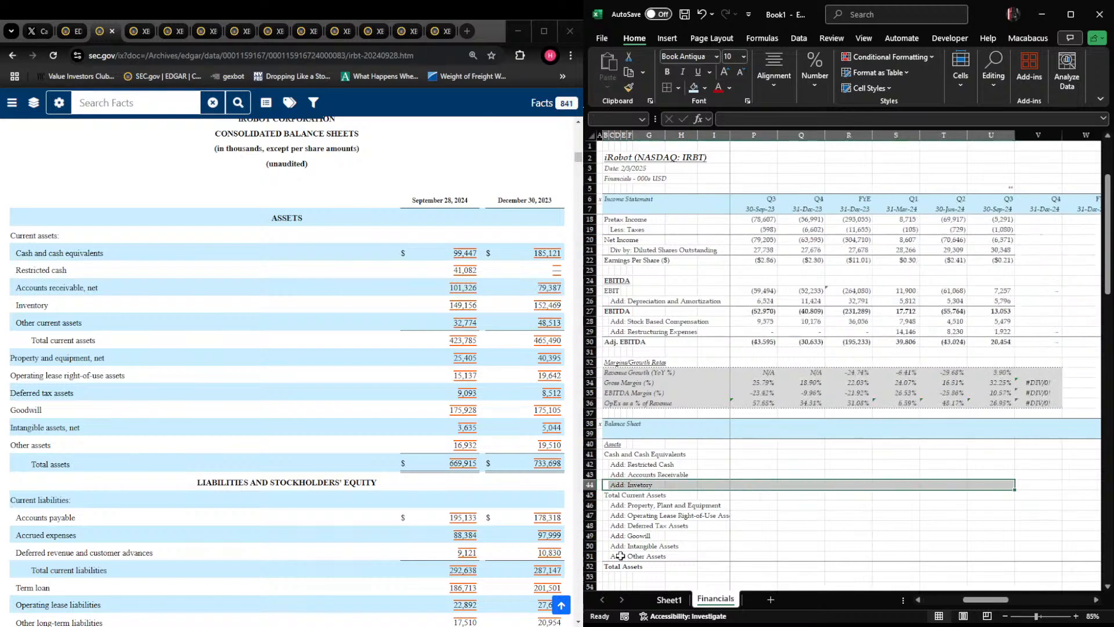
{"action": "key", "text": "shift+Right"}
{"action": "key", "text": "shift+Right"}
{"action": "key", "text": "Right"}
{"action": "key", "text": "Right"}
{"action": "key", "text": "Right"}
{"action": "key", "text": "Right"}
{"action": "key", "text": "Right"}
{"action": "key", "text": "Right"}
{"action": "key", "text": "Right"}
{"action": "key", "text": "Right"}
{"action": "key", "text": "Right"}
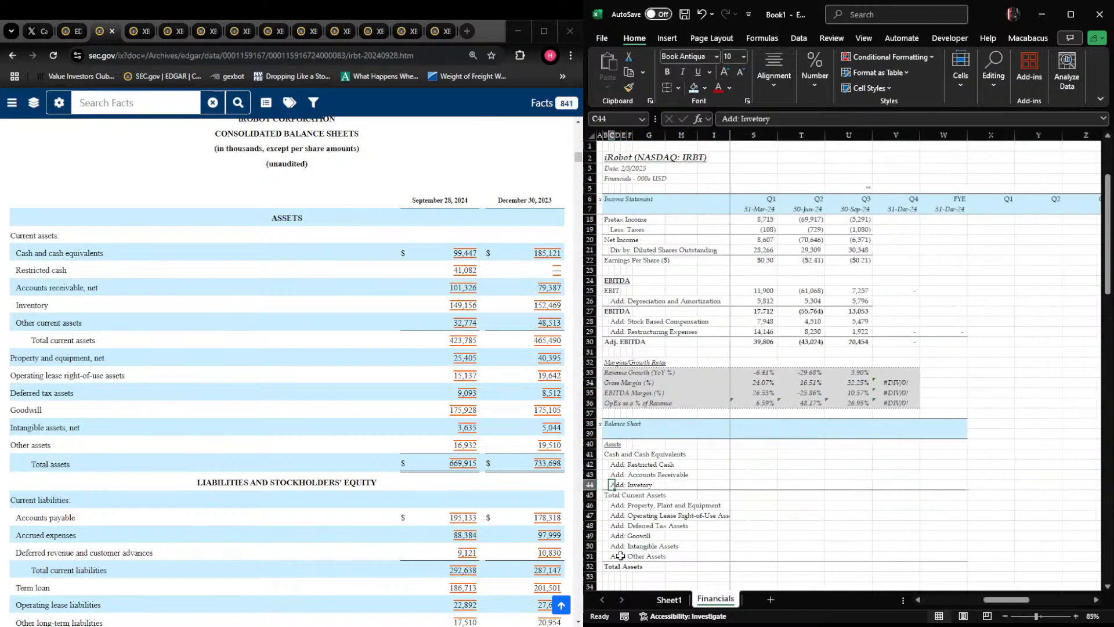
Enter the section heading Liabilities in B54, formatted italic and underlined like the Assets heading
{"action": "key", "text": "Left"}
{"action": "key", "text": "Left"}
{"action": "key", "text": "Left"}
{"action": "key", "text": "Left"}
{"action": "key", "text": "Left"}
{"action": "key", "text": "Left"}
{"action": "key", "text": "Left"}
{"action": "key", "text": "Left"}
{"action": "key", "text": "Down"}
{"action": "key", "text": "Down"}
{"action": "key", "text": "Down"}
{"action": "key", "text": "Down"}
{"action": "key", "text": "Down"}
{"action": "key", "text": "Down"}
{"action": "key", "text": "Down"}
{"action": "key", "text": "Down"}
{"action": "key", "text": "Down"}
{"action": "key", "text": "Down"}
{"action": "key", "text": "Down"}
{"action": "key", "text": "Down"}
{"action": "key", "text": "Down"}
{"action": "key", "text": "Down"}
{"action": "key", "text": "Down"}
{"action": "key", "text": "Down"}
{"action": "key", "text": "Down"}
{"action": "key", "text": "Down"}
{"action": "key", "text": "Down"}
{"action": "key", "text": "Down"}
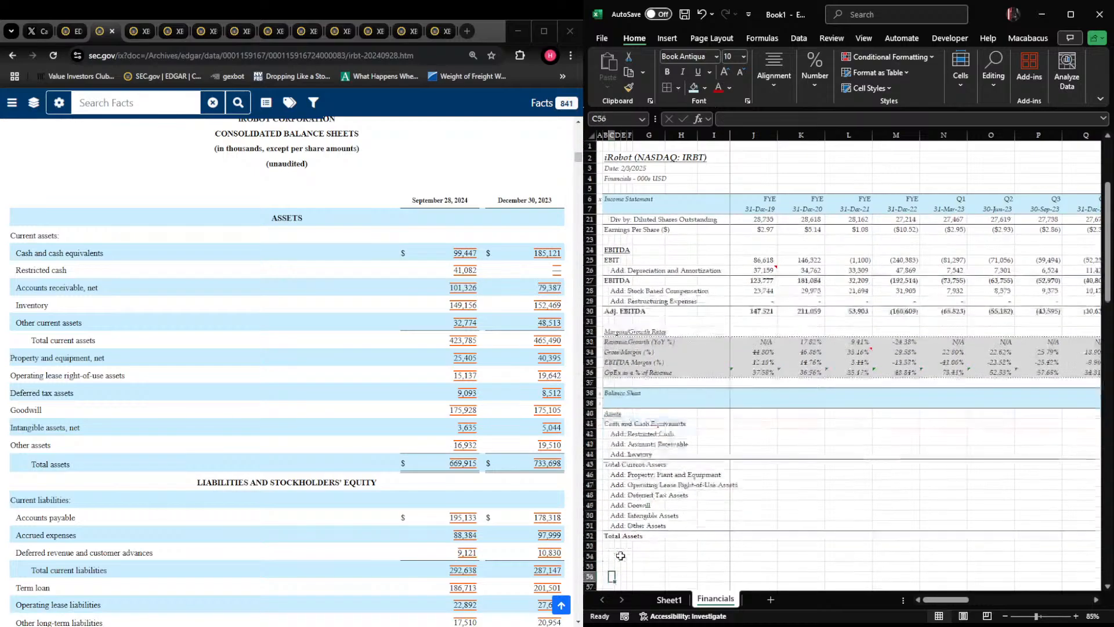
{"action": "key", "text": "Up"}
{"action": "key", "text": "Up"}
{"action": "key", "text": "Up"}
{"action": "key", "text": "Up"}
{"action": "key", "text": "Up"}
{"action": "key", "text": "Up"}
{"action": "key", "text": "Up"}
{"action": "key", "text": "Up"}
{"action": "key", "text": "Up"}
{"action": "key", "text": "Up"}
{"action": "key", "text": "Up"}
{"action": "key", "text": "Left"}
{"action": "key", "text": "Down"}
{"action": "type", "text": "Liabilities"}
{"action": "key", "text": "Return"}
{"action": "key", "text": "Up"}
{"action": "key", "text": "ctrl+i"}
{"action": "key", "text": "Down"}
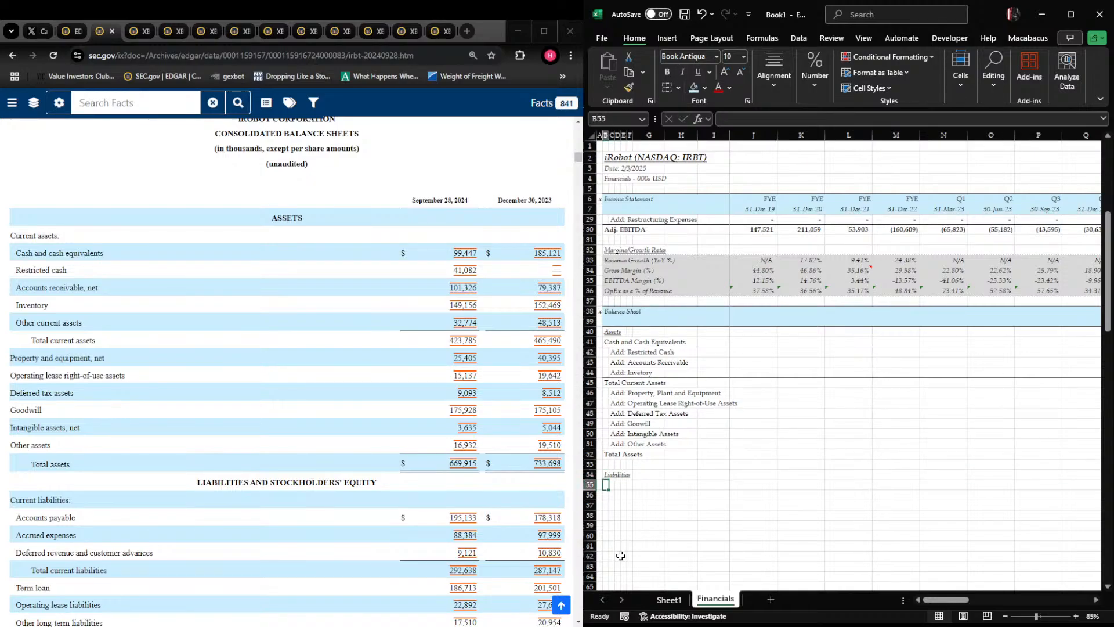
Enter Accounts Payable in B55 and the indented line item Add: Accrued Expenses in C56, following the filing's liabilities section
{"action": "type", "text": "Accounts Payable"}
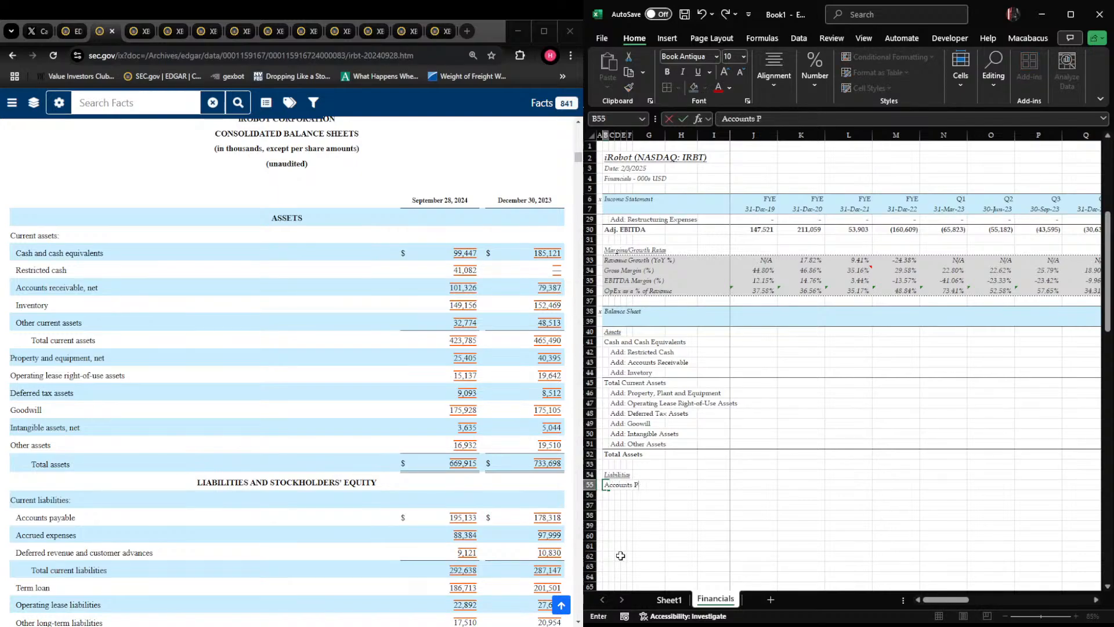
{"action": "key", "text": "Return"}
{"action": "scroll", "coordinate": [287, 372], "scroll_direction": "down", "scroll_amount": 5}
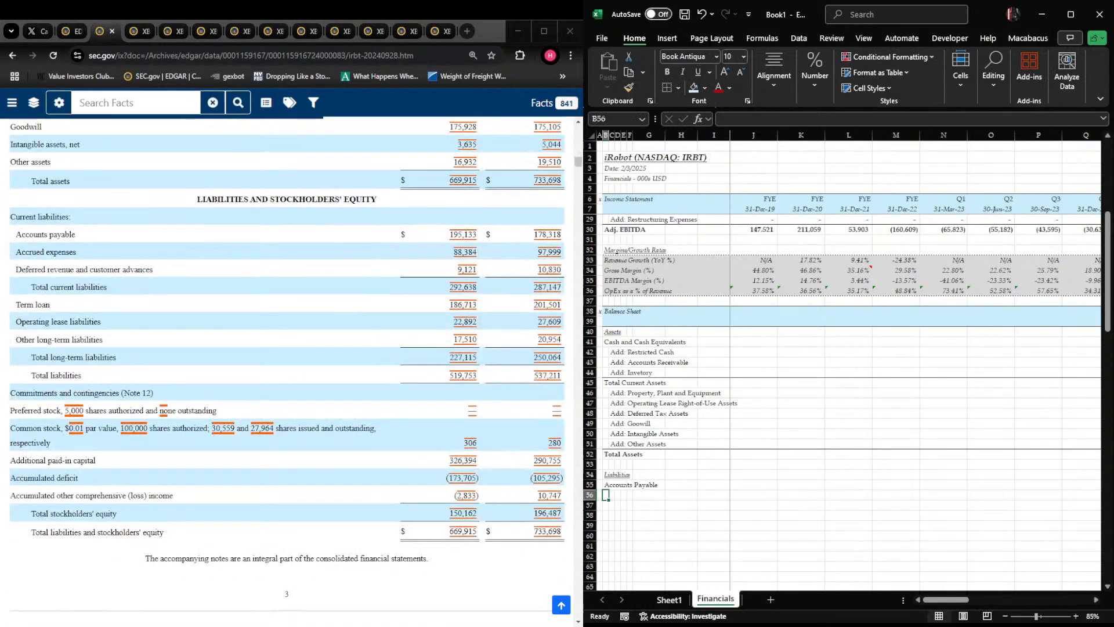
{"action": "key", "text": "Right"}
{"action": "type", "text": "Add: Accrued Expenses"}
{"action": "key", "text": "Return"}
Enter the indented line item Add: Deferred Revenue and Customer Advances in C57
{"action": "key", "text": "Tab"}
{"action": "type", "text": "Add: "}
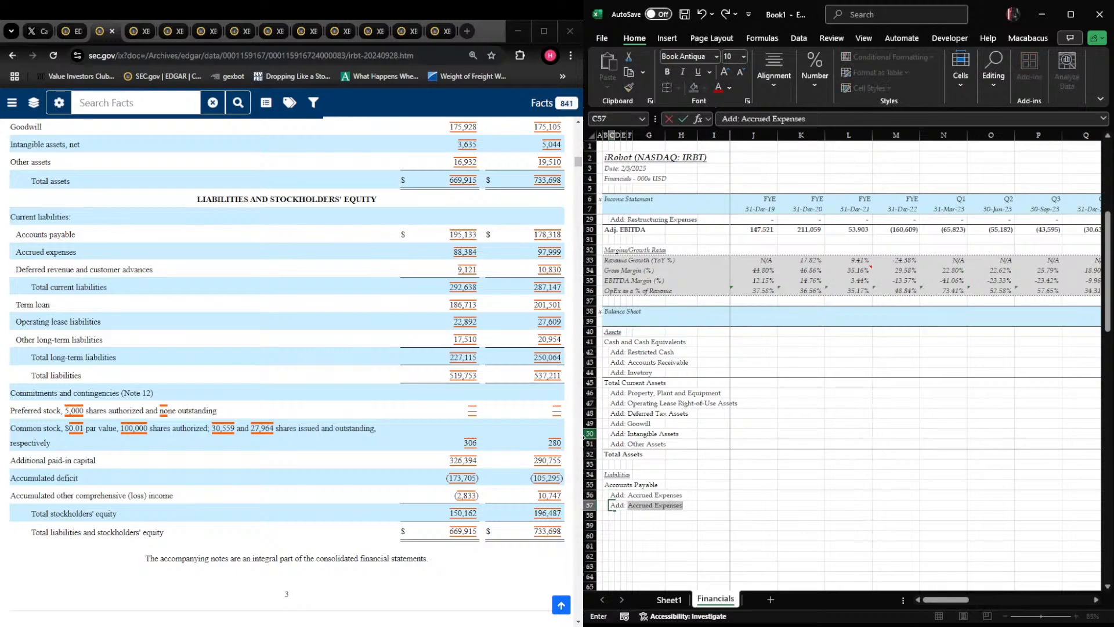
{"action": "type", "text": "Deferred Revenue and Custo"}
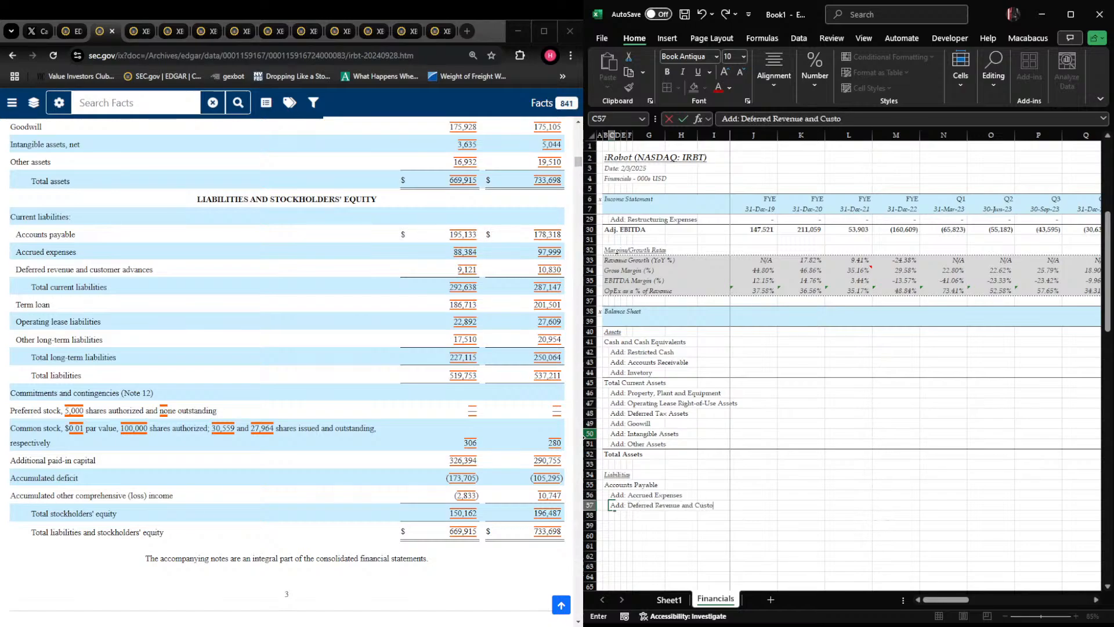
{"action": "type", "text": "mer Advances"}
{"action": "key", "text": "Return"}
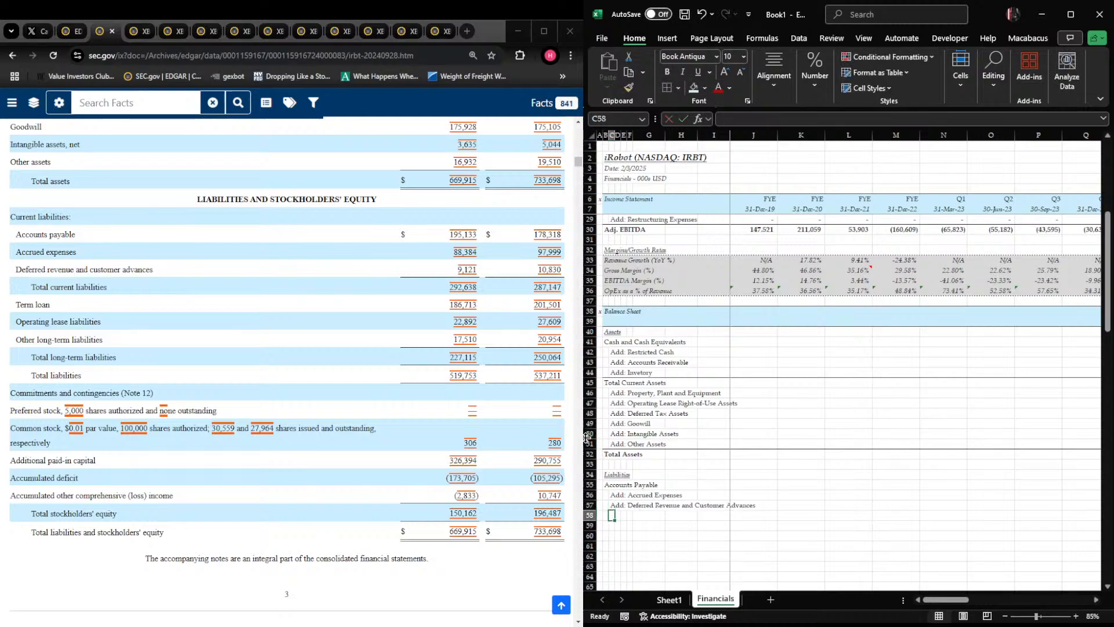
Enter the subtotal label Total Current Liabilities in B58
{"action": "type", "text": "Total Curr"}
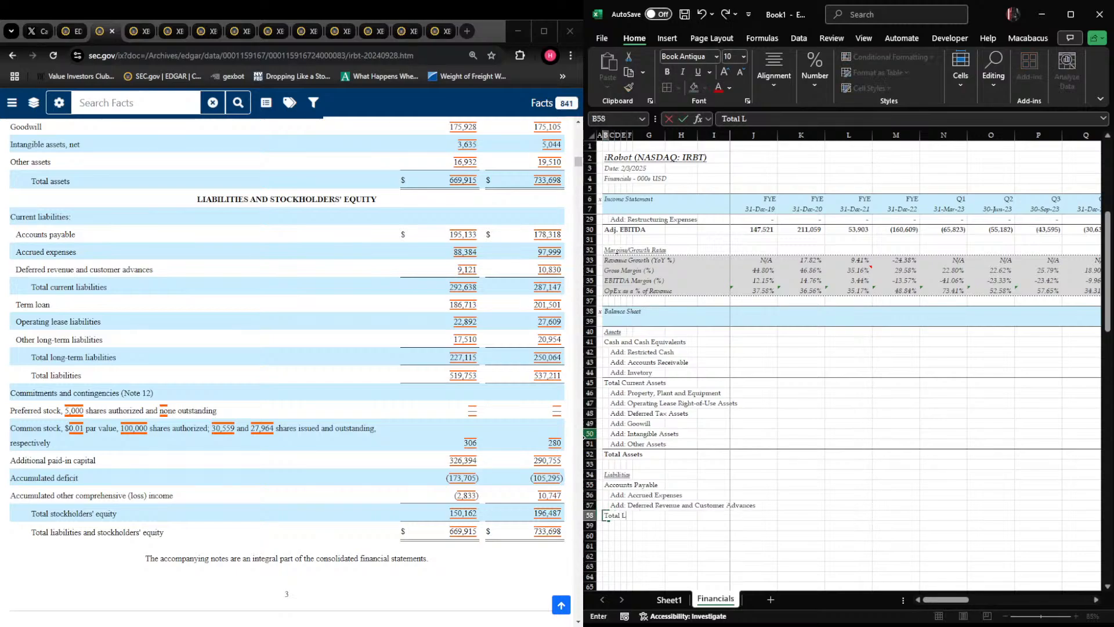
{"action": "type", "text": "ent Liabilities"}
{"action": "key", "text": "Return"}
Enter the indented line item Add: Term Loan in C59
{"action": "key", "text": "Tab"}
{"action": "type", "text": "Add: Term, Loan"}
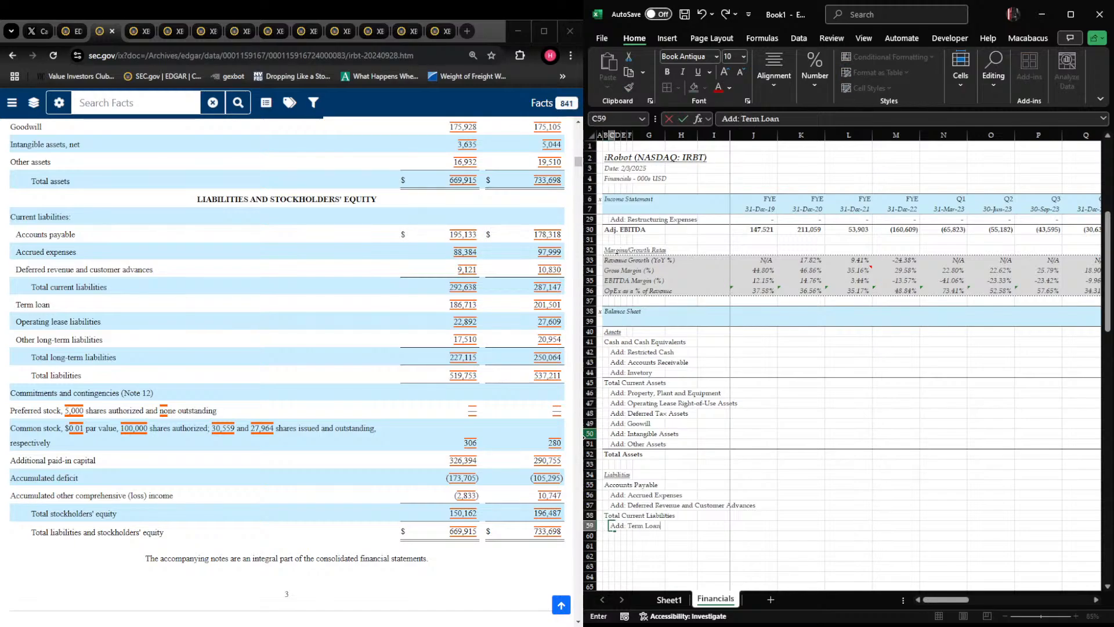
{"action": "key", "text": "Return"}
Enter the indented line item Add: Operating Lease Liabilities in C60
{"action": "key", "text": "Tab"}
{"action": "type", "text": "Add:"}
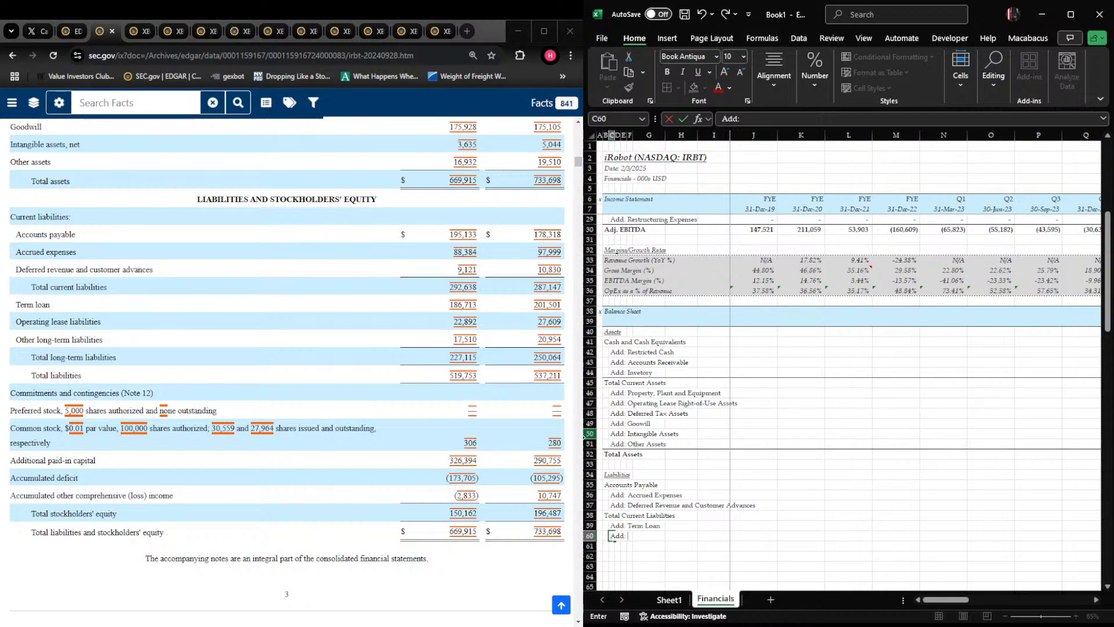
{"action": "type", "text": "Operating Lease Liabilities"}
{"action": "key", "text": "Return"}
Enter the indented line item Add: Other Long-Term Liabilities in C61
{"action": "type", "text": "Add:"}
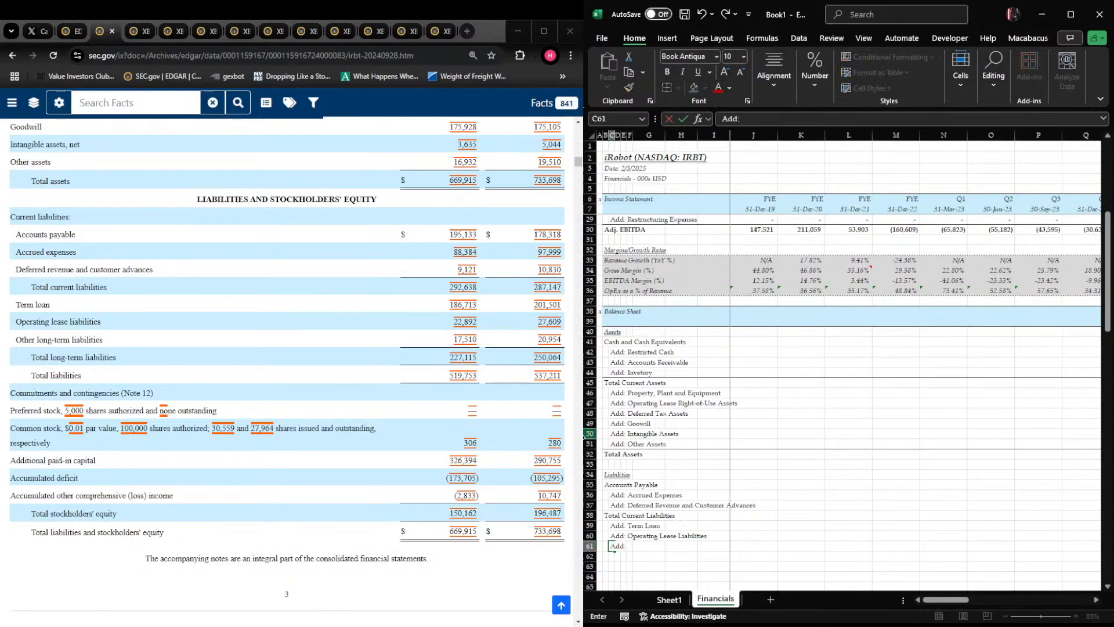
{"action": "type", "text": " Other Long-Term Liabi"}
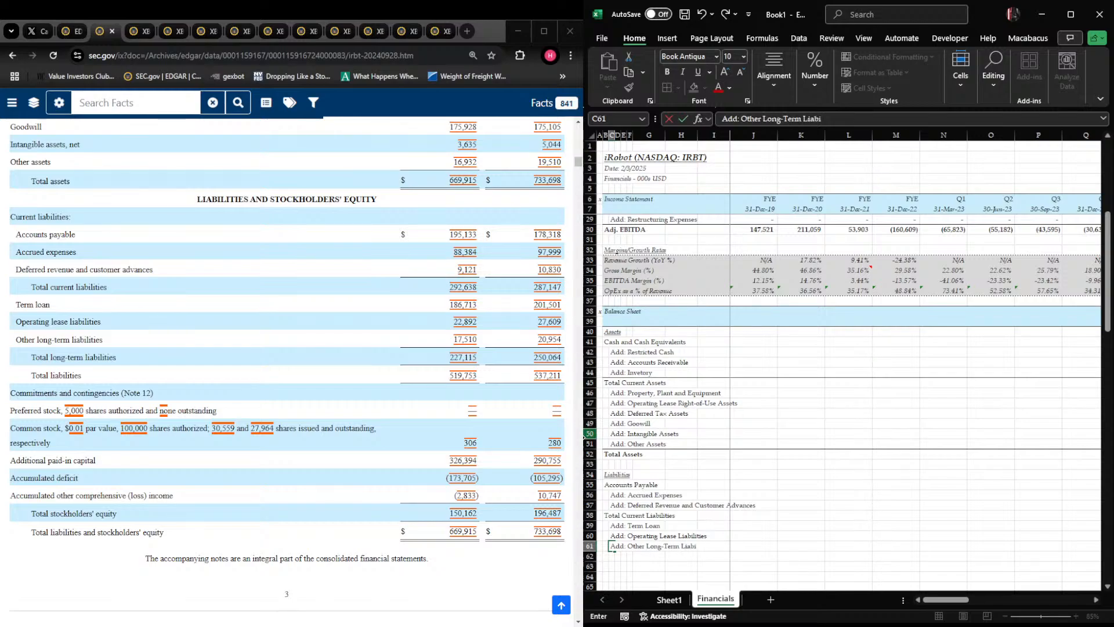
{"action": "type", "text": "lities"}
{"action": "key", "text": "Return"}
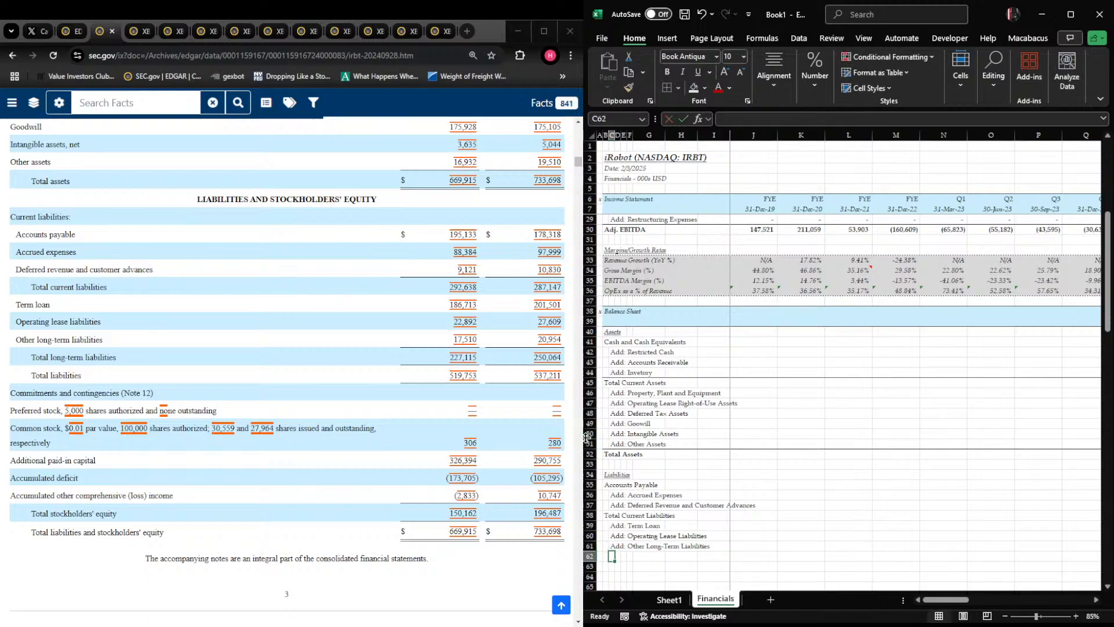
Enter the label Total Liabilities in B62
{"action": "key", "text": "Left"}
{"action": "type", "text": "Total Liabilities"}
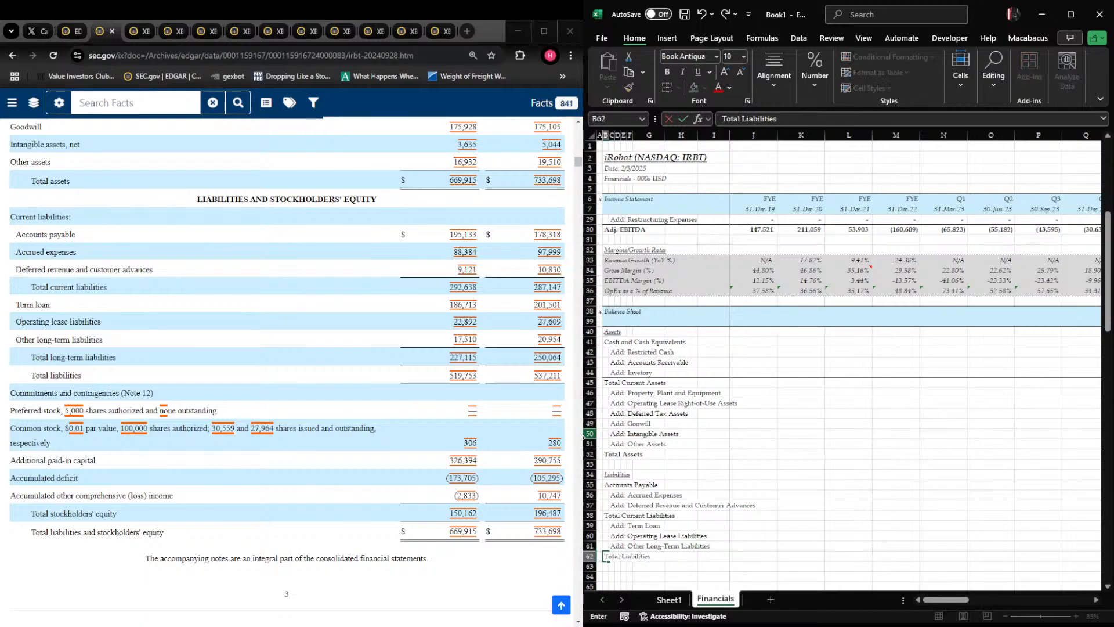
{"action": "key", "text": "ctrl+Return"}
Add a bottom border beneath the Other Long-Term Liabilities row, from column B across the period columns
{"action": "key", "text": "Up"}
{"action": "key", "text": "shift+Right"}
{"action": "key", "text": "shift+Right"}
{"action": "key", "text": "shift+Right"}
{"action": "key", "text": "shift+Right"}
{"action": "key", "text": "shift+Right"}
{"action": "key", "text": "shift+Right"}
{"action": "key", "text": "shift+Right"}
{"action": "key", "text": "shift+Right"}
{"action": "key", "text": "shift+Right"}
{"action": "key", "text": "shift+Right"}
{"action": "key", "text": "shift+Right"}
{"action": "key", "text": "shift+Right"}
{"action": "key", "text": "shift+Right"}
{"action": "key", "text": "shift+Right"}
{"action": "key", "text": "shift+Right"}
{"action": "key", "text": "shift+Right"}
{"action": "key", "text": "shift+Right"}
{"action": "key", "text": "shift+Right"}
{"action": "key", "text": "shift+Right"}
{"action": "key", "text": "shift+Right"}
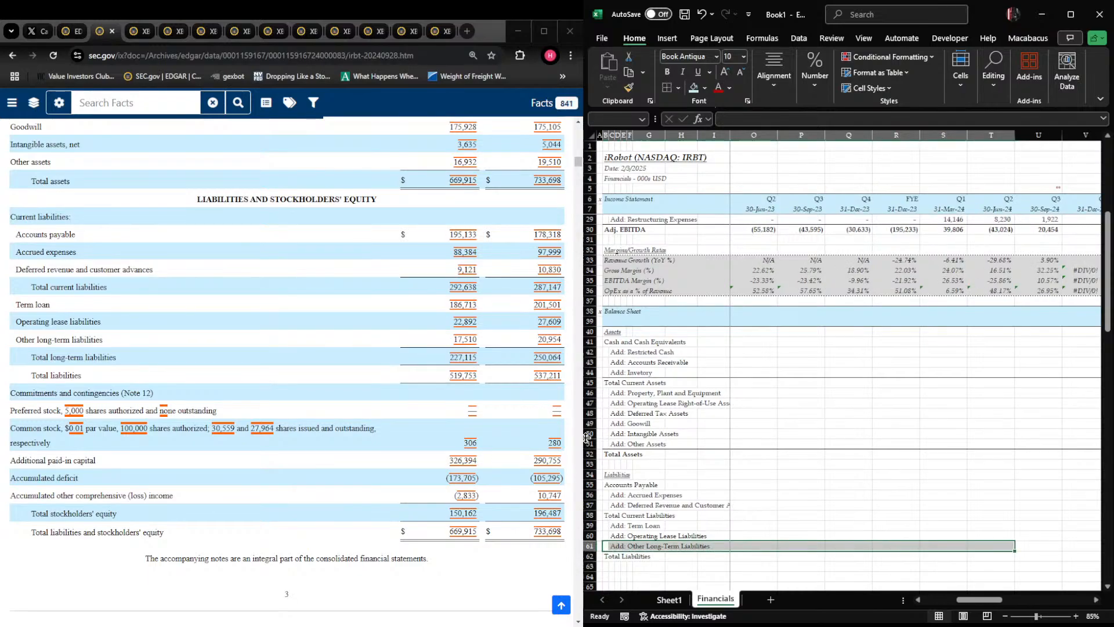
{"action": "key", "text": "shift+Right"}
{"action": "key", "text": "shift+Left"}
{"action": "key", "text": "shift+Left"}
{"action": "key", "text": "ctrl+alt+shift+Down"}
{"action": "key", "text": "Right"}
{"action": "key", "text": "Right"}
Add a bottom border beneath the Deferred Revenue and Customer Advances row across B57:W57
{"action": "key", "text": "Left"}
{"action": "key", "text": "Left"}
{"action": "key", "text": "Up"}
{"action": "key", "text": "Up"}
{"action": "key", "text": "Up"}
{"action": "key", "text": "Up"}
{"action": "key", "text": "shift+Right"}
{"action": "key", "text": "shift+Right"}
{"action": "key", "text": "shift+Right"}
{"action": "key", "text": "shift+Right"}
{"action": "key", "text": "shift+Right"}
{"action": "key", "text": "shift+Right"}
{"action": "key", "text": "shift+Right"}
{"action": "key", "text": "shift+Right"}
{"action": "key", "text": "shift+Right"}
{"action": "key", "text": "shift+Right"}
{"action": "key", "text": "shift+Right"}
{"action": "key", "text": "shift+Right"}
{"action": "key", "text": "shift+Right"}
{"action": "key", "text": "shift+Right"}
{"action": "key", "text": "shift+Right"}
{"action": "key", "text": "shift+Right"}
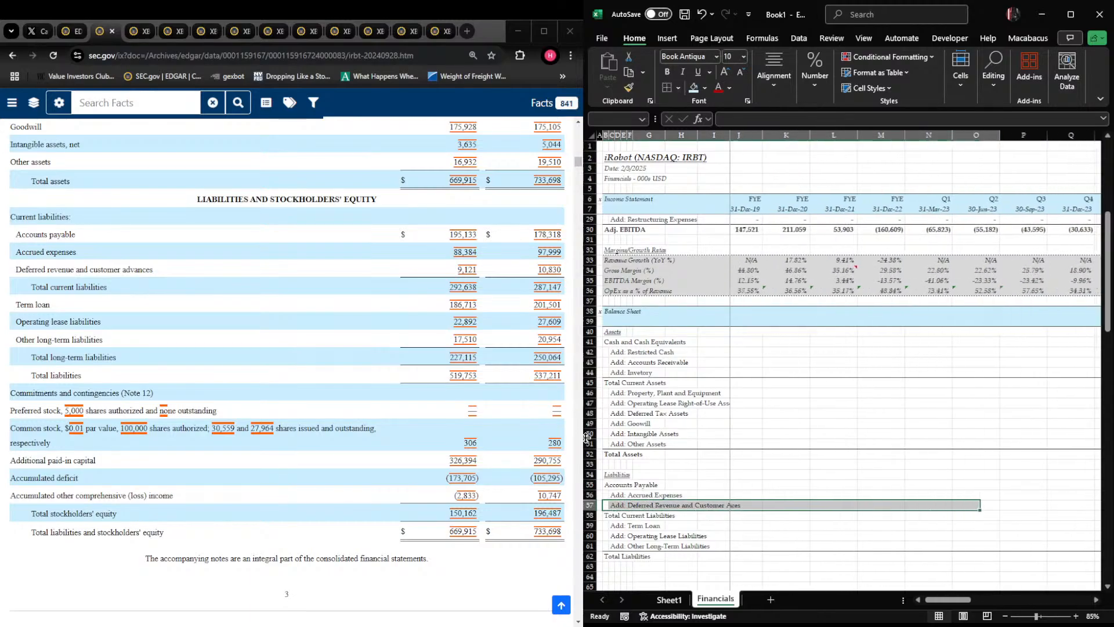
{"action": "key", "text": "shift+Right"}
{"action": "key", "text": "shift+Right"}
{"action": "key", "text": "shift+Right"}
{"action": "key", "text": "shift+Right"}
{"action": "key", "text": "shift+Right"}
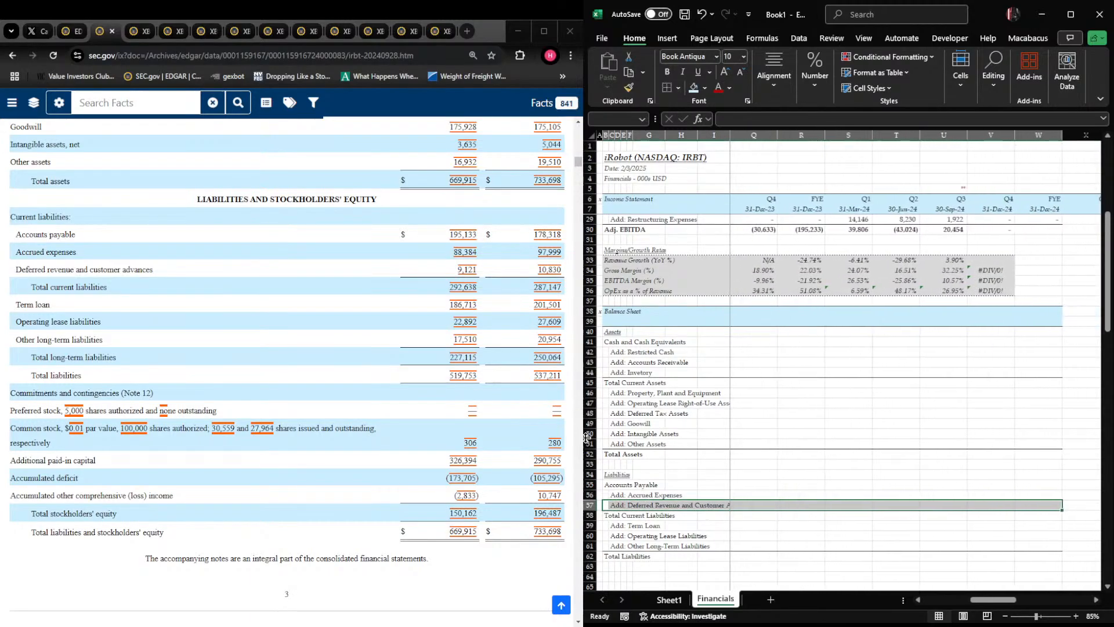
{"action": "key", "text": "ctrl+alt+shift+Down"}
{"action": "key", "text": "Right"}
Bold the Total Liabilities row (row 62) of the balance sheet
{"action": "key", "text": "Right"}
{"action": "key", "text": "Right"}
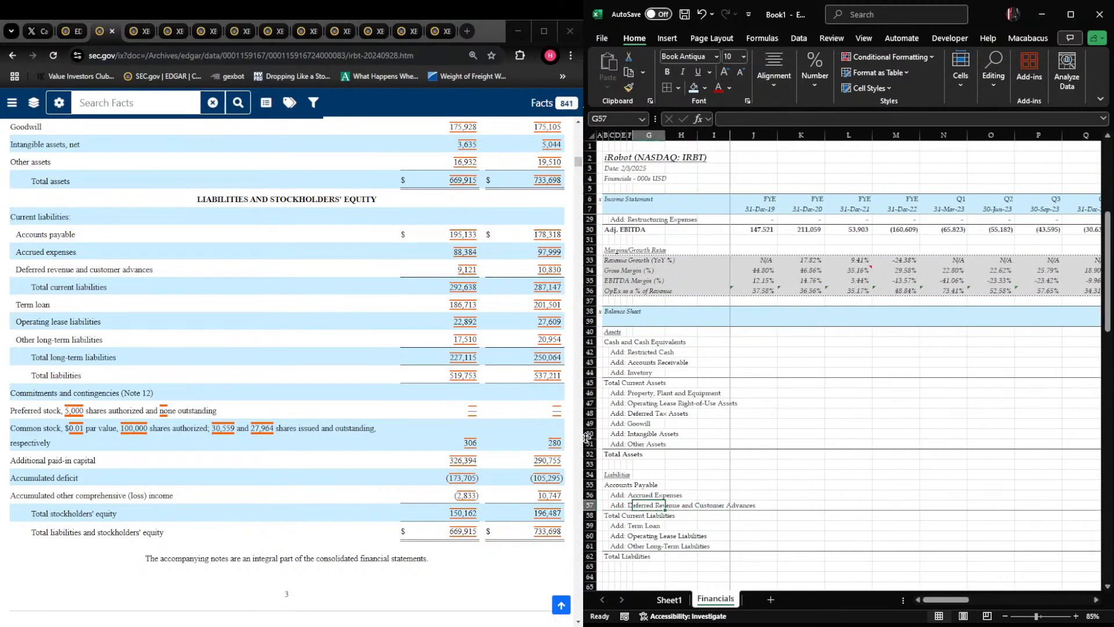
{"action": "key", "text": "Left"}
{"action": "key", "text": "Left"}
{"action": "key", "text": "Up"}
{"action": "key", "text": "shift+space"}
{"action": "key", "text": "Right"}
{"action": "key", "text": "Left"}
{"action": "key", "text": "Up"}
{"action": "key", "text": "Left"}
{"action": "key", "text": "Down"}
{"action": "key", "text": "Down"}
{"action": "key", "text": "Down"}
{"action": "key", "text": "Down"}
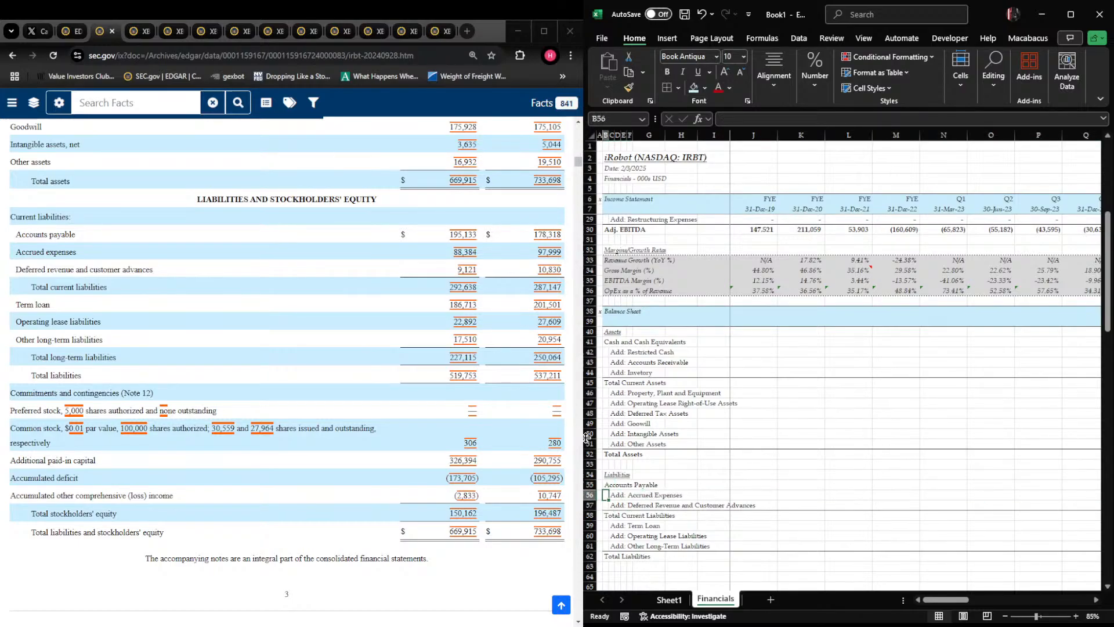
{"action": "key", "text": "Down"}
{"action": "key", "text": "Down"}
{"action": "key", "text": "Down"}
{"action": "key", "text": "shift+space"}
{"action": "key", "text": "ctrl+b"}
Bold the Total Current Liabilities row (row 58)
{"action": "key", "text": "Up"}
{"action": "key", "text": "Up"}
{"action": "key", "text": "Up"}
{"action": "key", "text": "Up"}
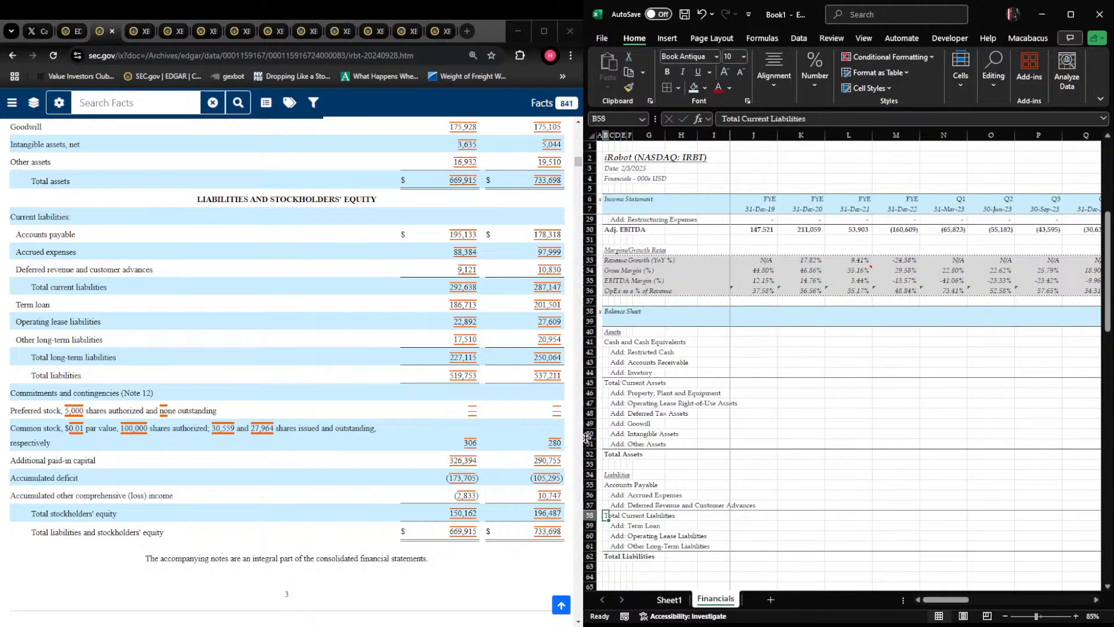
{"action": "key", "text": "shift+space"}
{"action": "key", "text": "ctrl+b"}
{"action": "key", "text": "ctrl+Right"}
{"action": "key", "text": "Left"}
{"action": "key", "text": "Up"}
{"action": "key", "text": "Up"}
{"action": "key", "text": "Up"}
{"action": "key", "text": "Left"}
{"action": "key", "text": "ctrl+Left"}
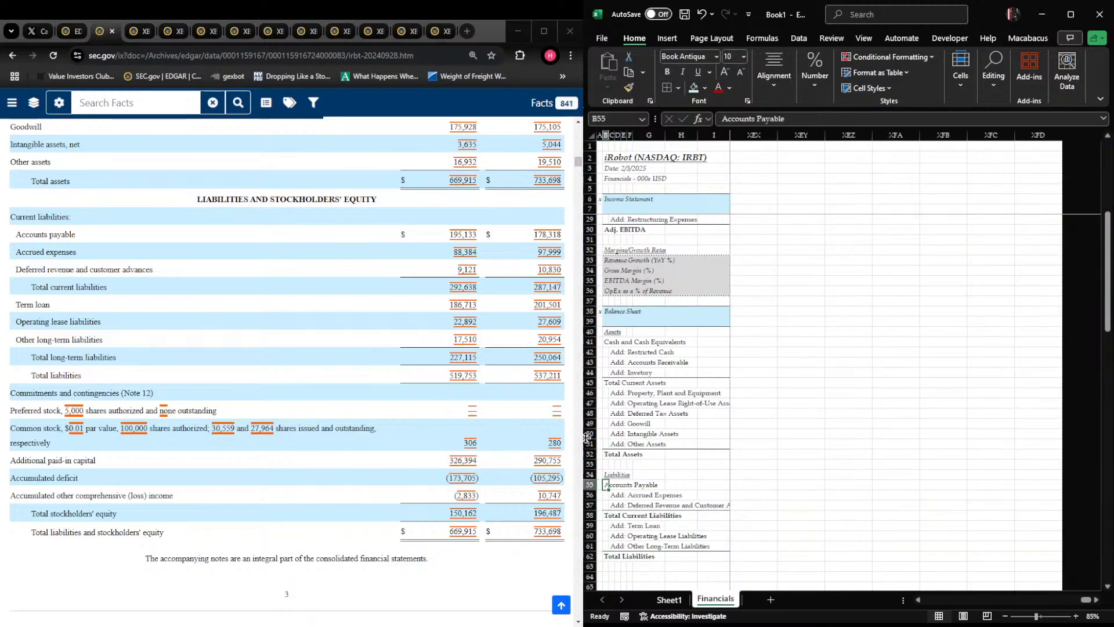
{"action": "key", "text": "Right"}
{"action": "key", "text": "Right"}
{"action": "key", "text": "Right"}
{"action": "key", "text": "Right"}
{"action": "key", "text": "Right"}
{"action": "key", "text": "Right"}
{"action": "key", "text": "Right"}
{"action": "key", "text": "Right"}
{"action": "key", "text": "Right"}
{"action": "key", "text": "Right"}
{"action": "key", "text": "Left"}
{"action": "key", "text": "Up"}
{"action": "key", "text": "Up"}
{"action": "key", "text": "Up"}
{"action": "key", "text": "Up"}
{"action": "key", "text": "Up"}
{"action": "key", "text": "Up"}
{"action": "key", "text": "Up"}
{"action": "key", "text": "Up"}
{"action": "key", "text": "Up"}
{"action": "key", "text": "Up"}
{"action": "key", "text": "Up"}
{"action": "key", "text": "Up"}
{"action": "key", "text": "Up"}
{"action": "key", "text": "Up"}
{"action": "key", "text": "Up"}
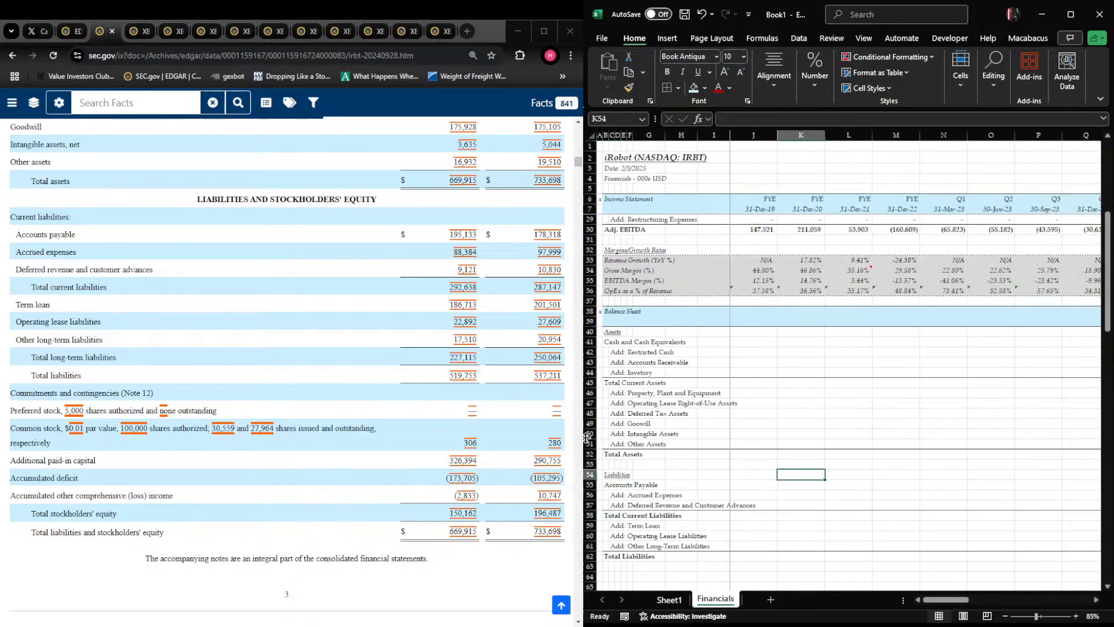
{"action": "key", "text": "Left"}
{"action": "key", "text": "Up"}
{"action": "key", "text": "Up"}
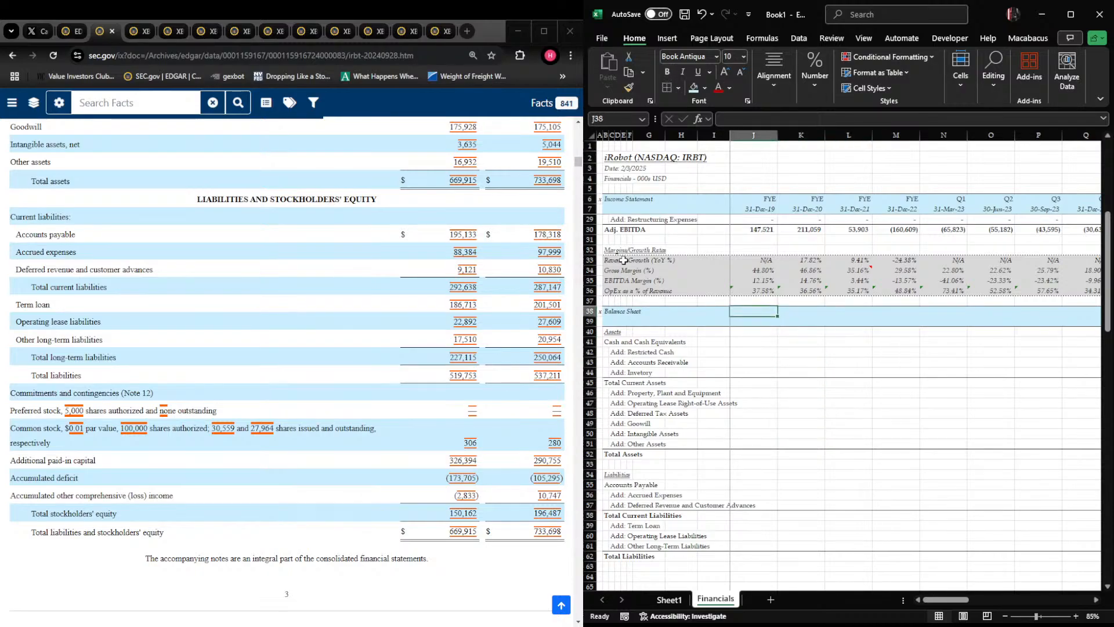
Copy the income statement's period and date headings from J6 onward into the Balance Sheet header rows, starting at K38
{"action": "left_click", "coordinate": [774, 190]}
{"action": "key", "text": "ctrl+shift+Right"}
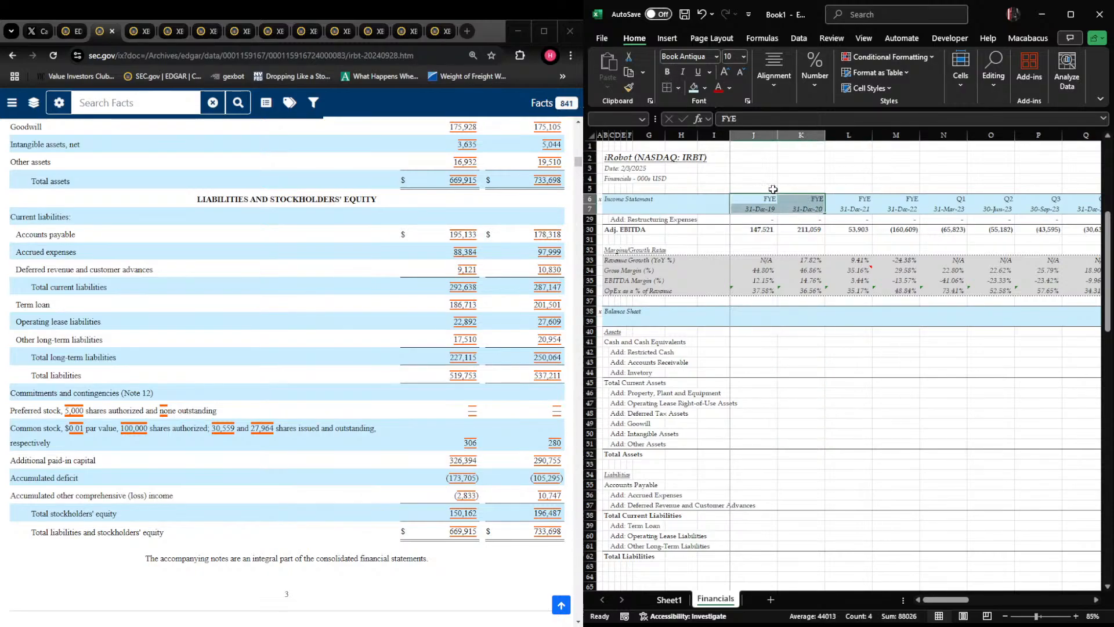
{"action": "key", "text": "ctrl+c"}
{"action": "key", "text": "Right"}
{"action": "key", "text": "Right"}
{"action": "key", "text": "Down"}
{"action": "key", "text": "Down"}
{"action": "key", "text": "Down"}
{"action": "key", "text": "Down"}
{"action": "key", "text": "Down"}
{"action": "key", "text": "Down"}
{"action": "key", "text": "Down"}
{"action": "key", "text": "Down"}
{"action": "key", "text": "Down"}
{"action": "key", "text": "Down"}
{"action": "key", "text": "Down"}
{"action": "key", "text": "Down"}
{"action": "key", "text": "Down"}
{"action": "key", "text": "Down"}
{"action": "key", "text": "Down"}
{"action": "key", "text": "Down"}
{"action": "key", "text": "Down"}
{"action": "key", "text": "Down"}
{"action": "key", "text": "Down"}
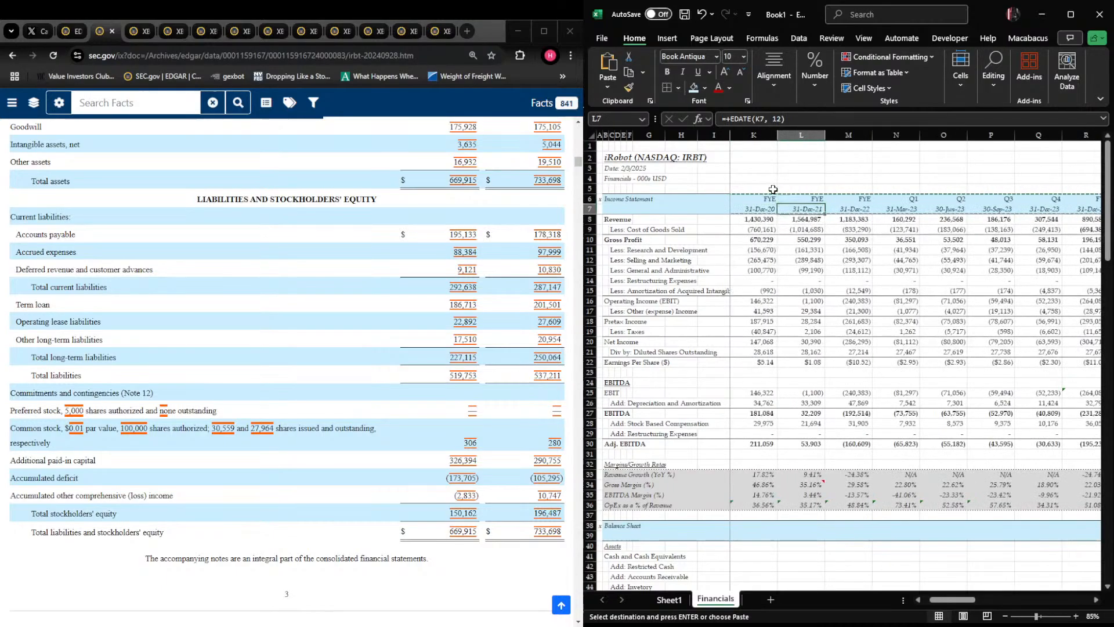
{"action": "key", "text": "Down"}
{"action": "key", "text": "Down"}
{"action": "key", "text": "Down"}
{"action": "key", "text": "Down"}
{"action": "key", "text": "Down"}
{"action": "key", "text": "Down"}
{"action": "key", "text": "Down"}
{"action": "key", "text": "Down"}
{"action": "key", "text": "Down"}
{"action": "key", "text": "Down"}
{"action": "key", "text": "Down"}
{"action": "key", "text": "Down"}
{"action": "key", "text": "Down"}
{"action": "key", "text": "Left"}
{"action": "key", "text": "ctrl+v"}
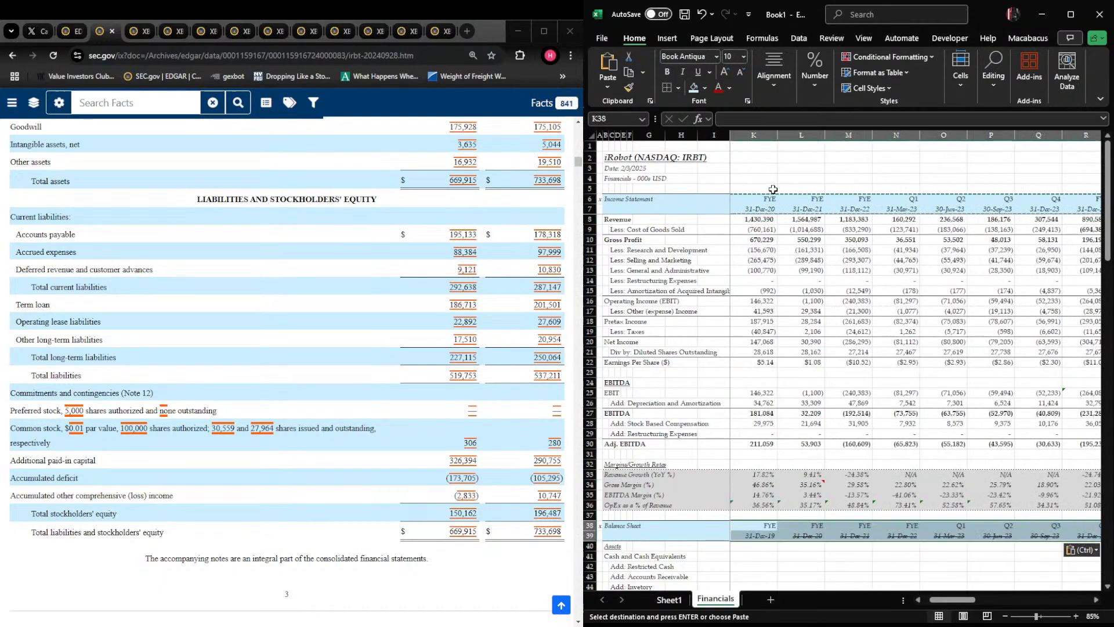
Enter the 30-Sep-24 balances for Cash and Cash Equivalents, 99,447, and Restricted Cash, 41,082, in V41:V42
{"action": "key", "text": "Right"}
{"action": "key", "text": "Right"}
{"action": "key", "text": "Right"}
{"action": "key", "text": "Right"}
{"action": "key", "text": "Right"}
{"action": "key", "text": "Right"}
{"action": "key", "text": "Right"}
{"action": "key", "text": "Right"}
{"action": "key", "text": "Right"}
{"action": "key", "text": "Right"}
{"action": "key", "text": "Right"}
{"action": "key", "text": "Right"}
{"action": "key", "text": "Right"}
{"action": "key", "text": "Right"}
{"action": "key", "text": "Left"}
{"action": "key", "text": "Left"}
{"action": "key", "text": "Right"}
{"action": "key", "text": "Left"}
{"action": "key", "text": "Left"}
{"action": "key", "text": "Down"}
{"action": "key", "text": "Down"}
{"action": "key", "text": "Down"}
{"action": "key", "text": "Down"}
{"action": "key", "text": "Down"}
{"action": "key", "text": "Down"}
{"action": "key", "text": "Down"}
{"action": "key", "text": "Down"}
{"action": "key", "text": "Down"}
{"action": "key", "text": "Down"}
{"action": "key", "text": "Down"}
{"action": "key", "text": "Down"}
{"action": "key", "text": "Down"}
{"action": "key", "text": "Down"}
{"action": "key", "text": "Down"}
{"action": "key", "text": "Down"}
{"action": "key", "text": "Down"}
{"action": "key", "text": "Down"}
{"action": "key", "text": "Down"}
{"action": "key", "text": "Down"}
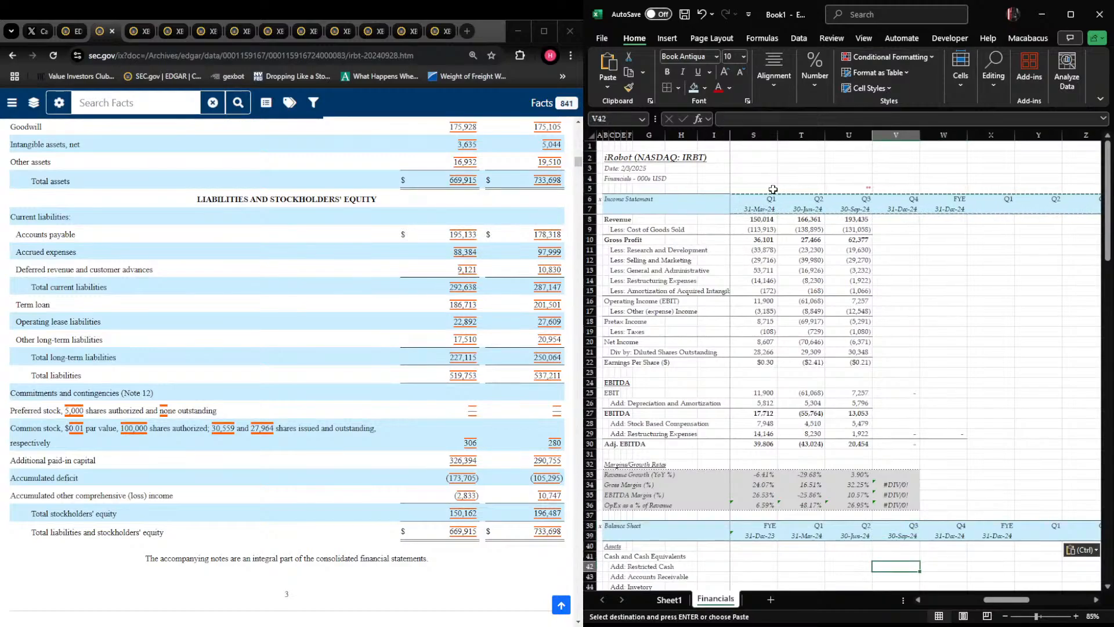
{"action": "key", "text": "Up"}
{"action": "key", "text": "Up"}
{"action": "key", "text": "Up"}
{"action": "key", "text": "Up"}
{"action": "key", "text": "Up"}
{"action": "key", "text": "Up"}
{"action": "key", "text": "Up"}
{"action": "key", "text": "Up"}
{"action": "key", "text": "Up"}
{"action": "key", "text": "Up"}
{"action": "key", "text": "Up"}
{"action": "key", "text": "Up"}
{"action": "key", "text": "Up"}
{"action": "key", "text": "Up"}
{"action": "key", "text": "Up"}
{"action": "key", "text": "Up"}
{"action": "key", "text": "Up"}
{"action": "key", "text": "Up"}
{"action": "key", "text": "Up"}
{"action": "key", "text": "Up"}
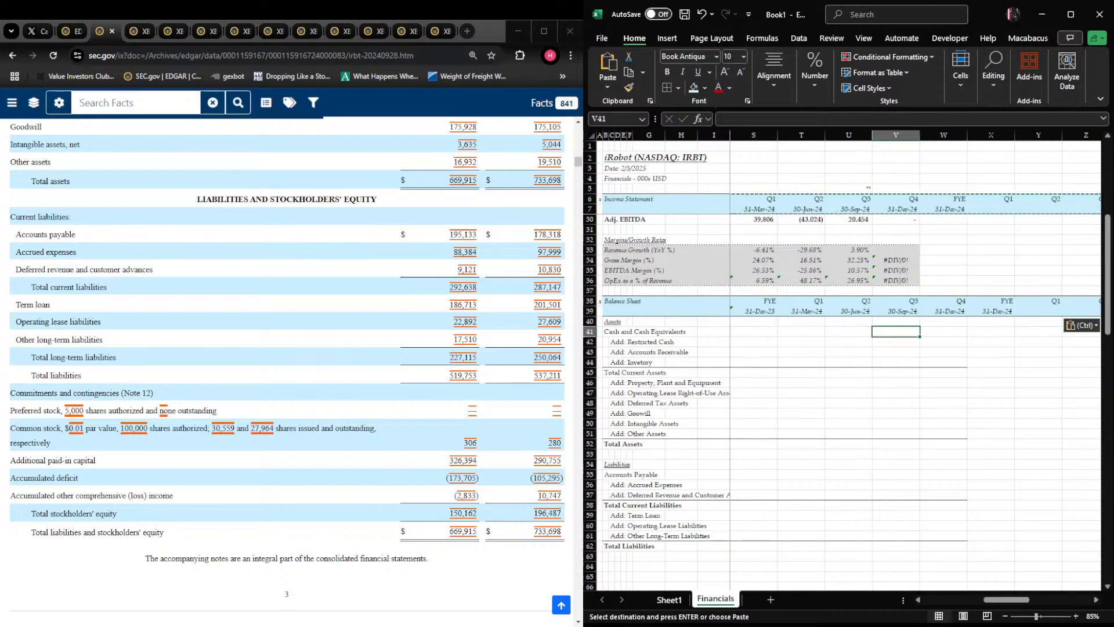
{"action": "scroll", "coordinate": [287, 348], "scroll_direction": "up", "scroll_amount": 2}
{"action": "scroll", "coordinate": [287, 348], "scroll_direction": "up", "scroll_amount": 2}
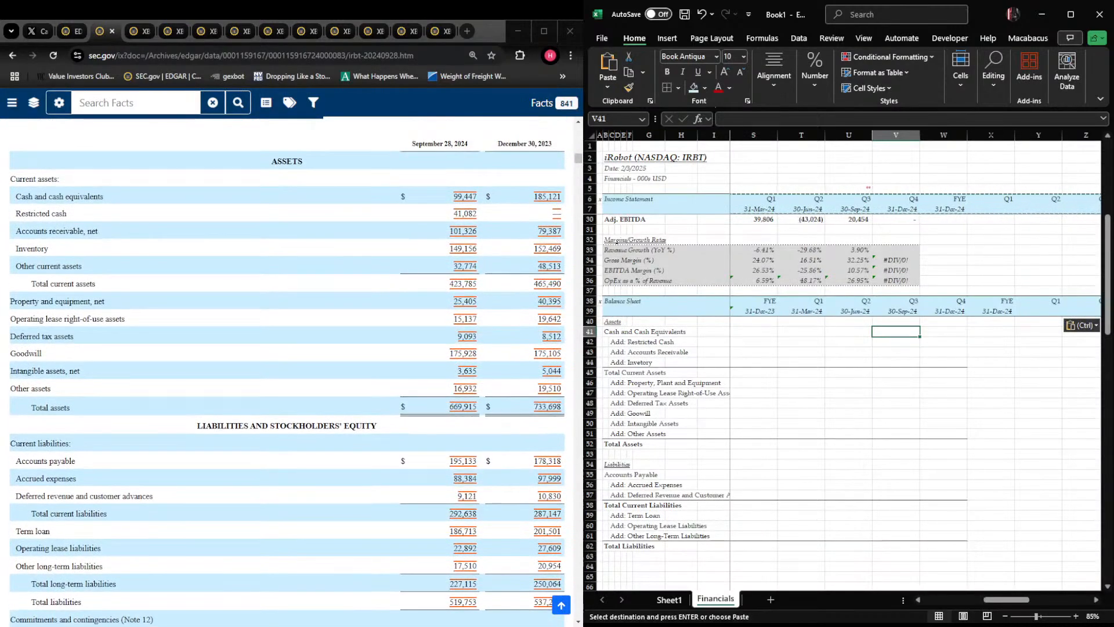
{"action": "type", "text": "99,447"}
{"action": "key", "text": "Return"}
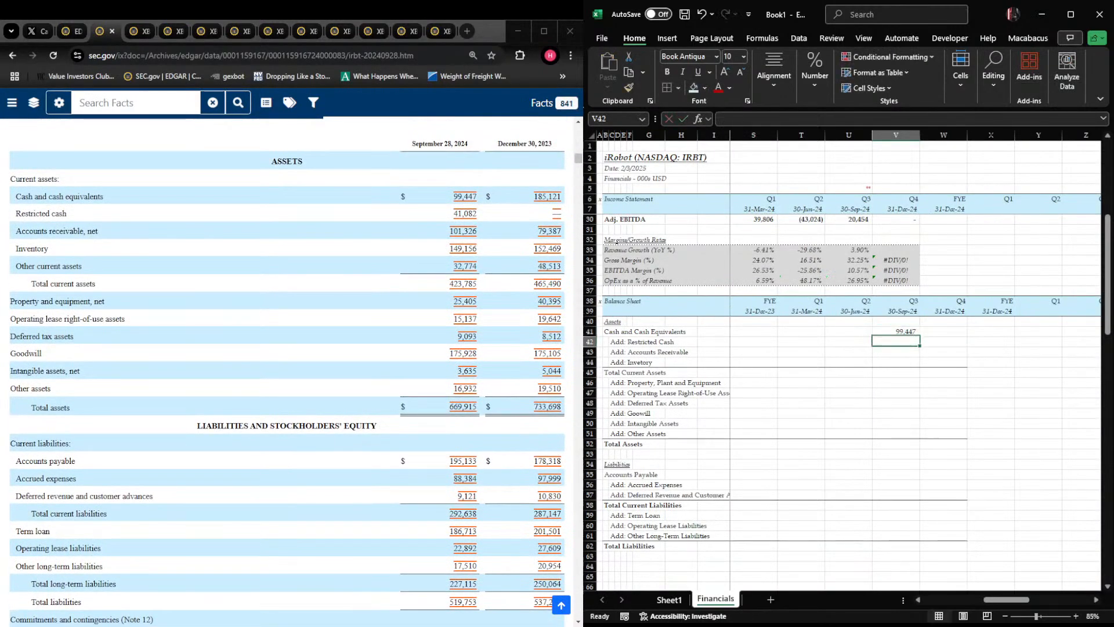
{"action": "type", "text": "41,082"}
{"action": "key", "text": "Return"}
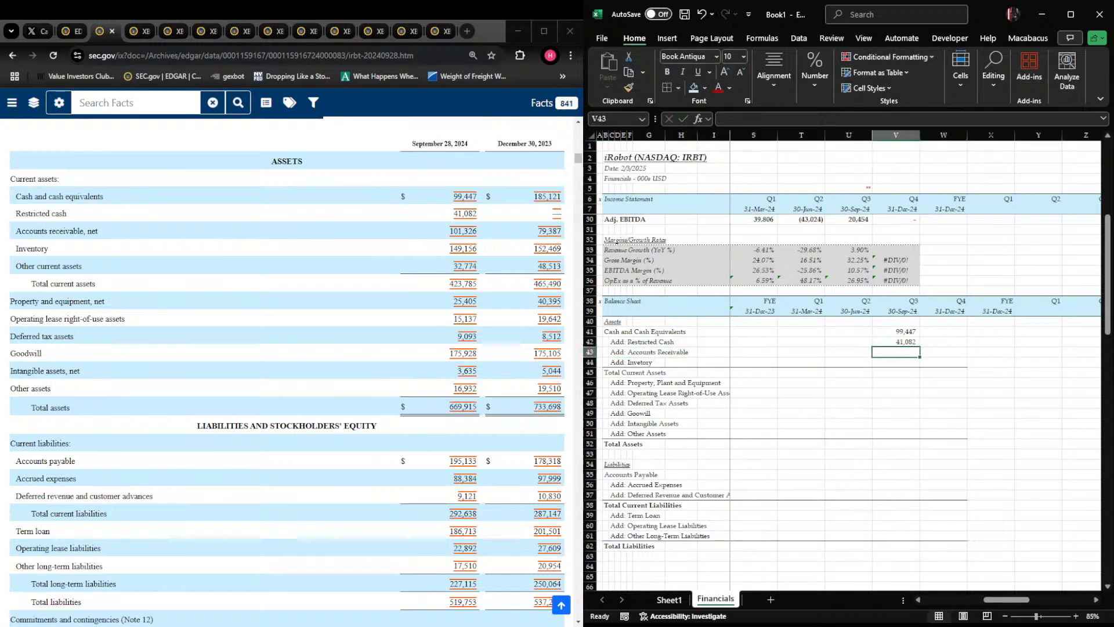
Enter Accounts Receivable of 101,326 and Inventory of 149,156 in V43:V44
{"action": "type", "text": "101326"}
{"action": "key", "text": "Return"}
{"action": "type", "text": "1"}
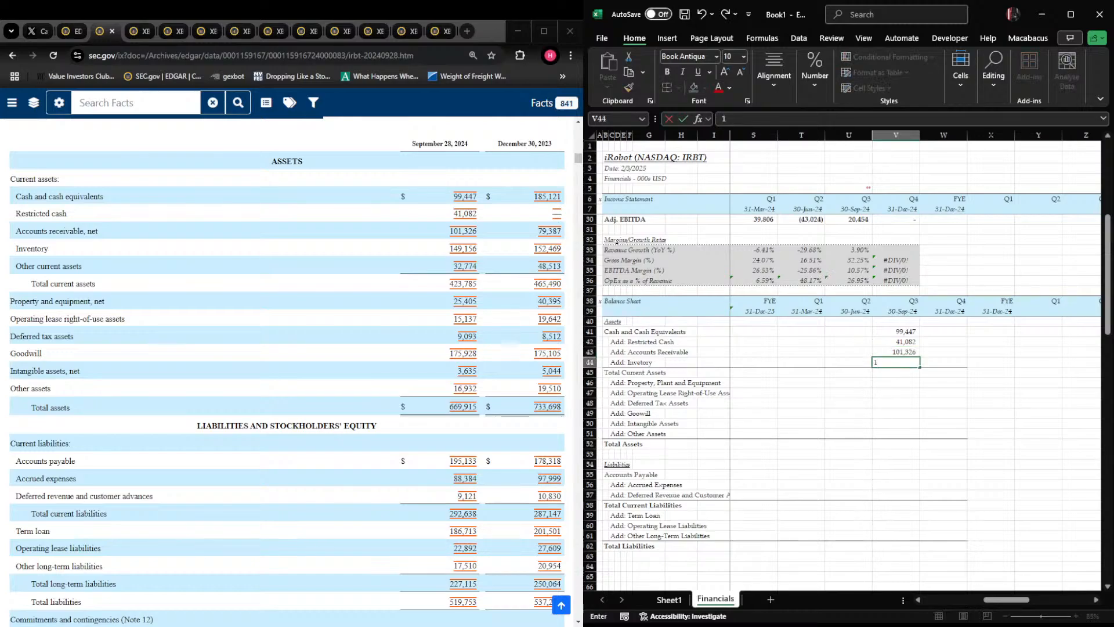
{"action": "type", "text": "49,156"}
{"action": "key", "text": "Return"}
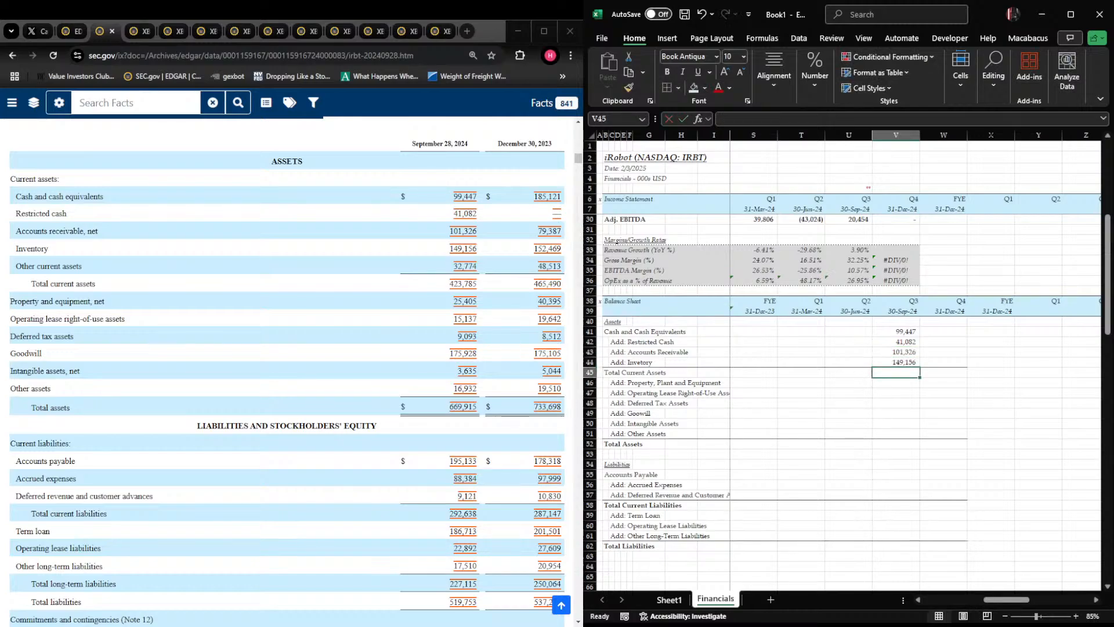
Calculate Total Current Assets in V45 with a SUM of V41:V44
{"action": "type", "text": "+sum("}
{"action": "key", "text": "Up"}
{"action": "key", "text": "shift+Up"}
{"action": "key", "text": "shift+Up"}
{"action": "key", "text": "shift+Up"}
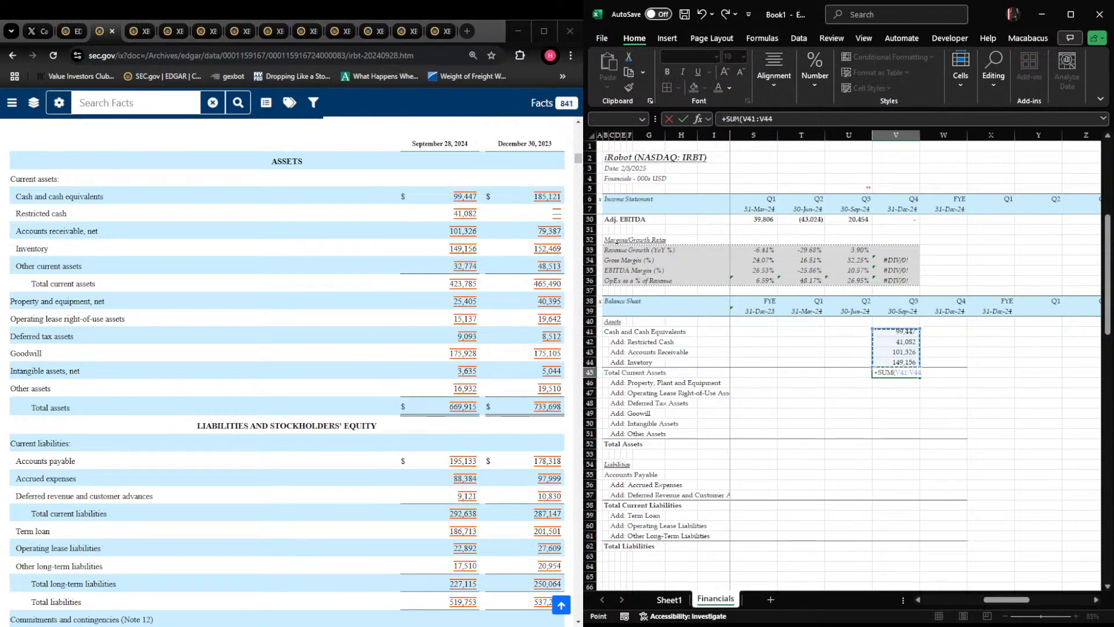
{"action": "key", "text": "Return"}
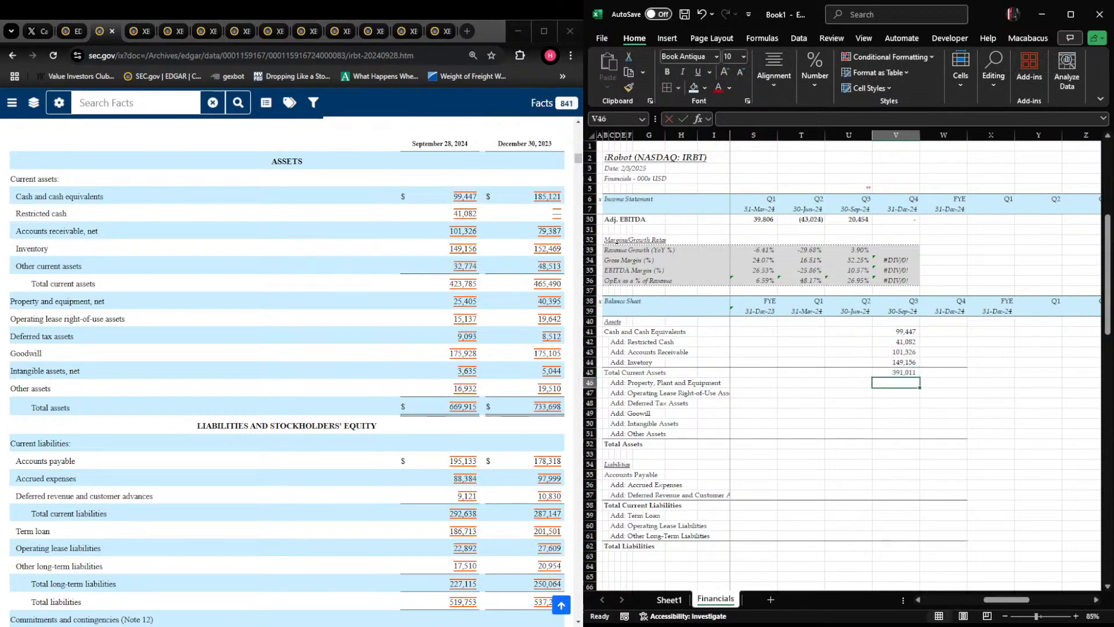
Enter Property, Plant and Equipment 25,405, Operating Lease Right-of-Use Assets 15,137 and Deferred Tax Assets 9,093 in V46:V48
{"action": "type", "text": "25,405"}
{"action": "key", "text": "Return"}
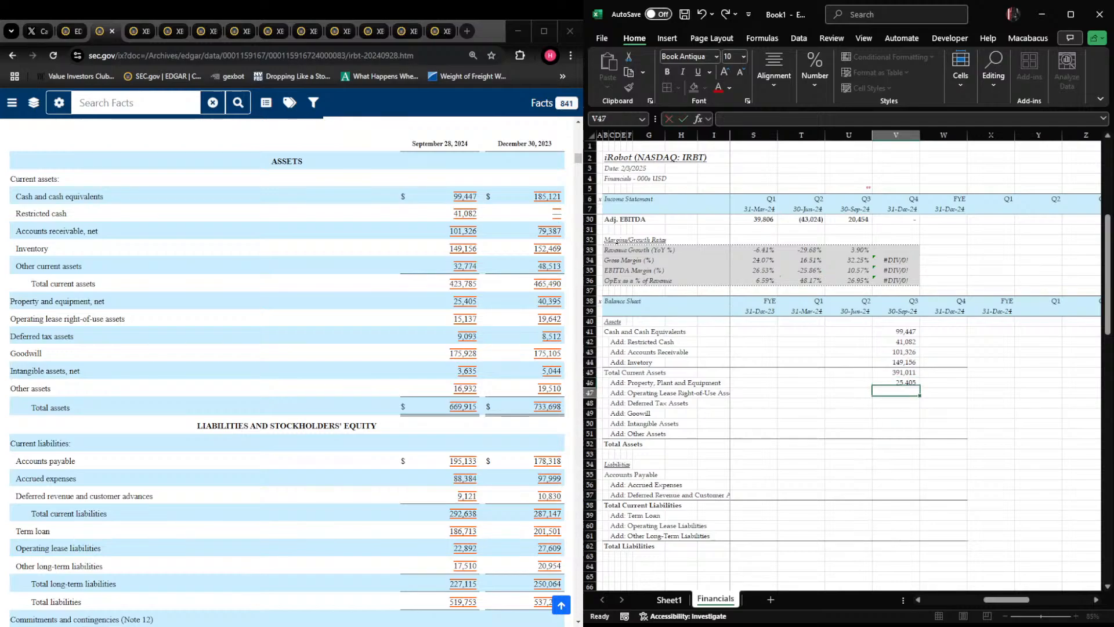
{"action": "type", "text": "15,137"}
{"action": "key", "text": "Return"}
{"action": "type", "text": "9093"}
{"action": "key", "text": "Return"}
Enter Goodwill 175,928, Intangible Assets 3,635 and Other Assets 16,932 in V49:V51
{"action": "type", "text": "17"}
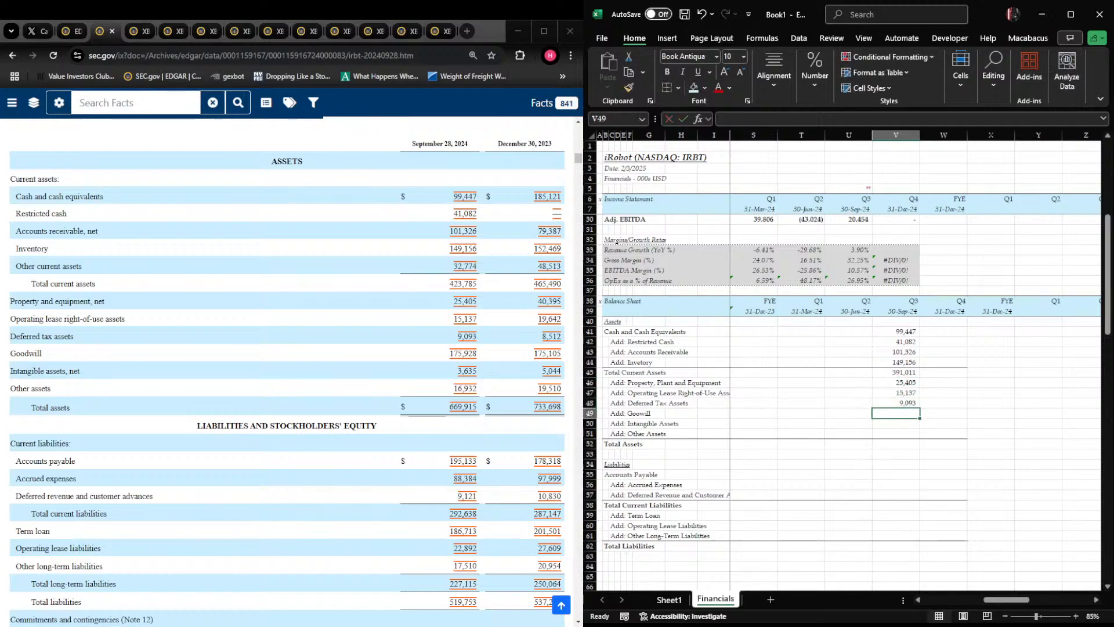
{"action": "type", "text": "5,928"}
{"action": "key", "text": "Return"}
{"action": "type", "text": "3,635"}
{"action": "key", "text": "Return"}
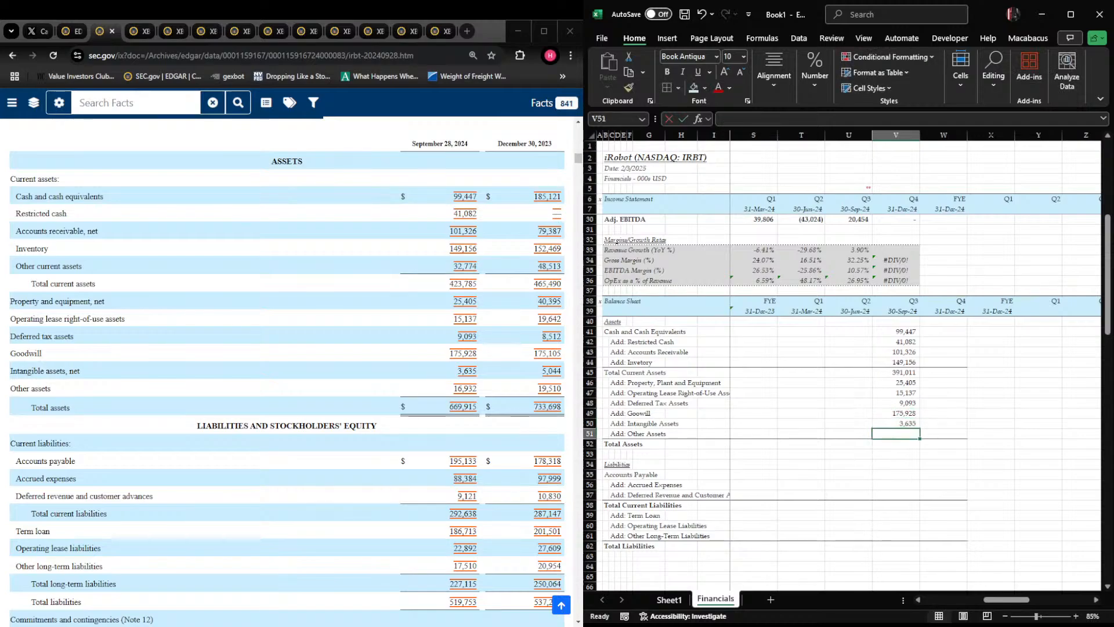
{"action": "type", "text": "16,93"}
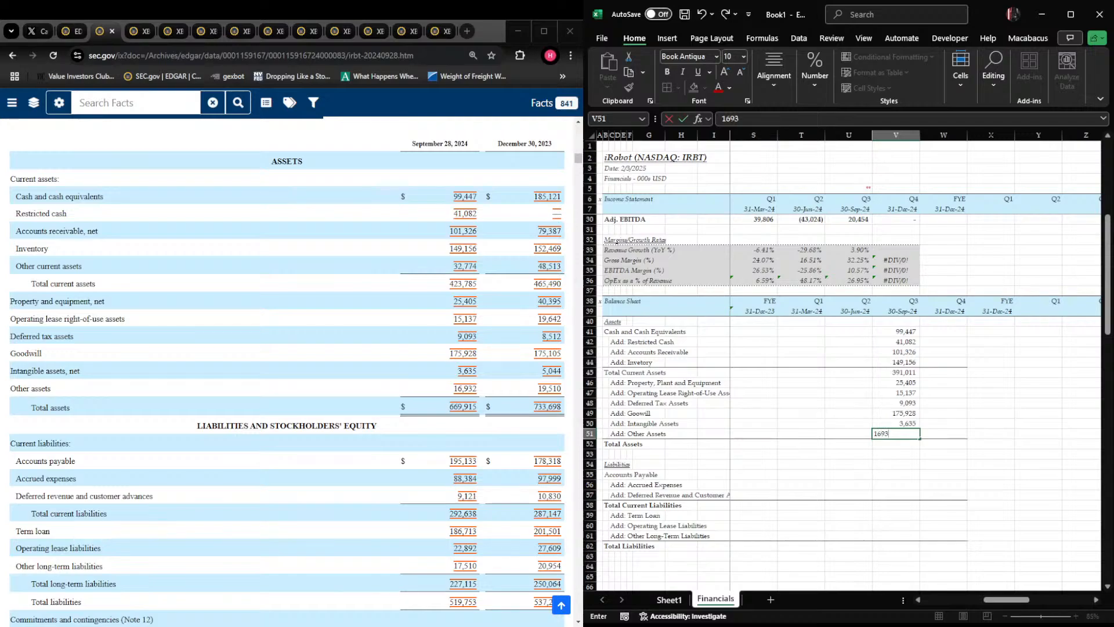
{"action": "type", "text": "2"}
{"action": "key", "text": "Return"}
Calculate Total Assets in V52 with a SUM of V45:V51
{"action": "type", "text": "+SUM("}
{"action": "key", "text": "Up"}
{"action": "key", "text": "shift+Up"}
{"action": "key", "text": "shift+Up"}
{"action": "key", "text": "shift+Up"}
{"action": "key", "text": "shift+Up"}
{"action": "key", "text": "shift+Up"}
{"action": "key", "text": "shift+Up"}
{"action": "key", "text": "Return"}
Enter Accounts Payable 195,133, Accrued Expenses 88,384 and Deferred Revenue and Customer Advances 9,121 in V55:V57
{"action": "key", "text": "shift+space"}
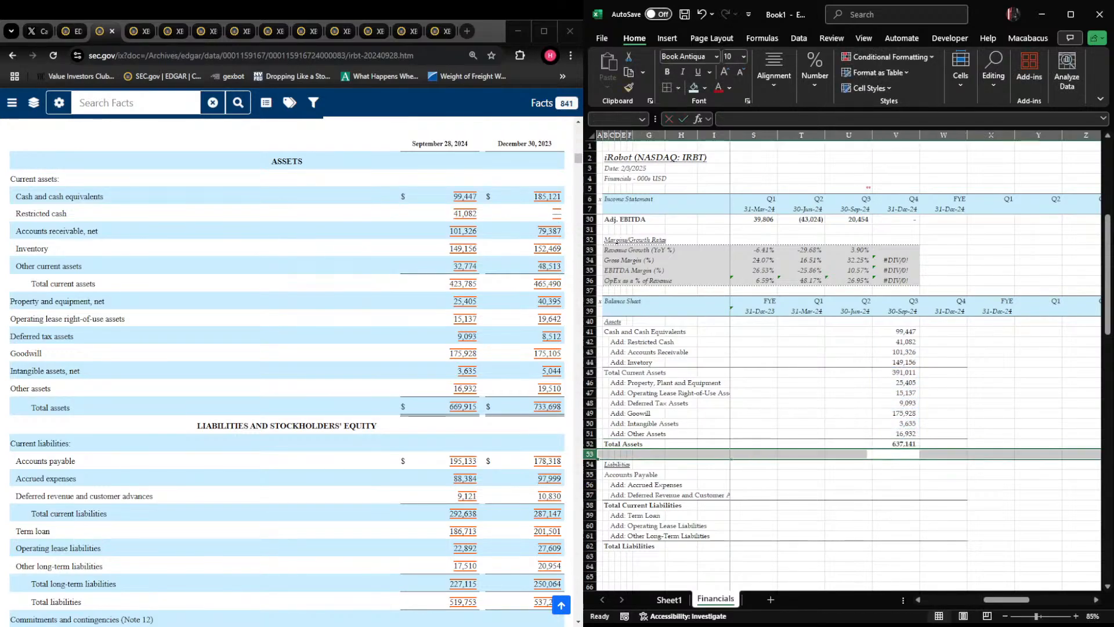
{"action": "key", "text": "Down"}
{"action": "key", "text": "Down"}
{"action": "key", "text": "Down"}
{"action": "key", "text": "shift+space"}
{"action": "key", "text": "Right"}
{"action": "key", "text": "Up"}
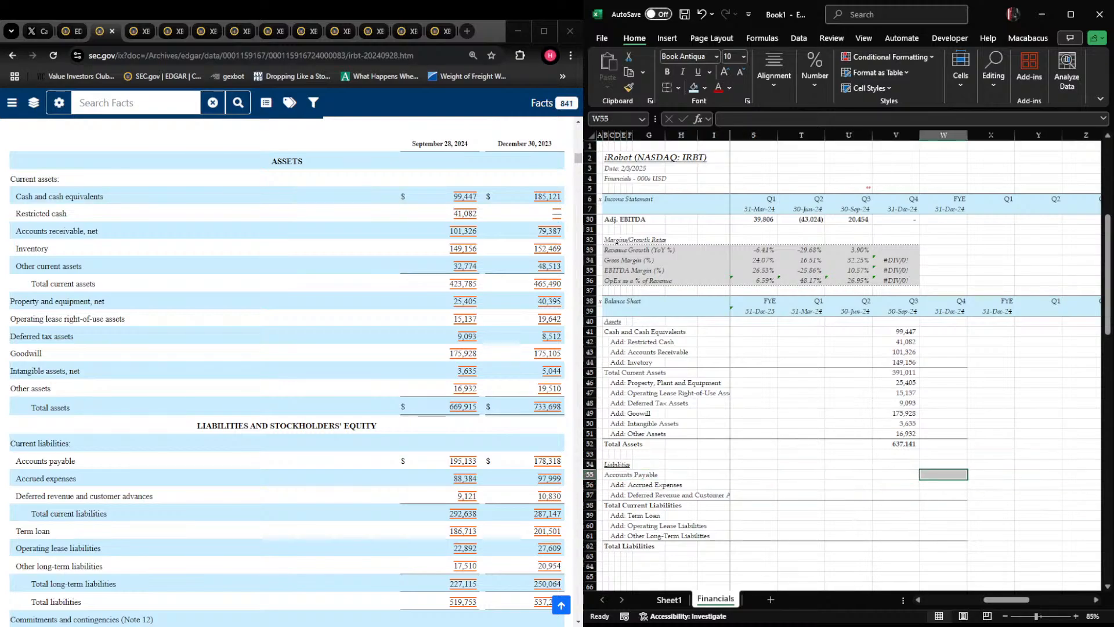
{"action": "key", "text": "Left"}
{"action": "type", "text": "195,1"}
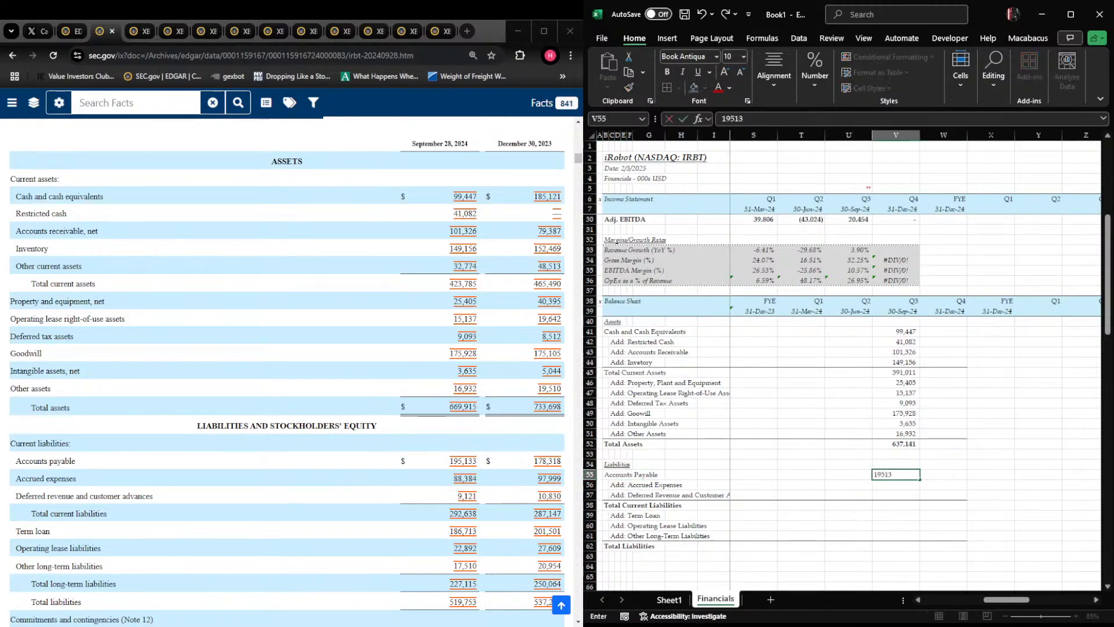
{"action": "type", "text": "33"}
{"action": "key", "text": "Return"}
{"action": "type", "text": "88384"}
{"action": "key", "text": "Return"}
{"action": "type", "text": "9"}
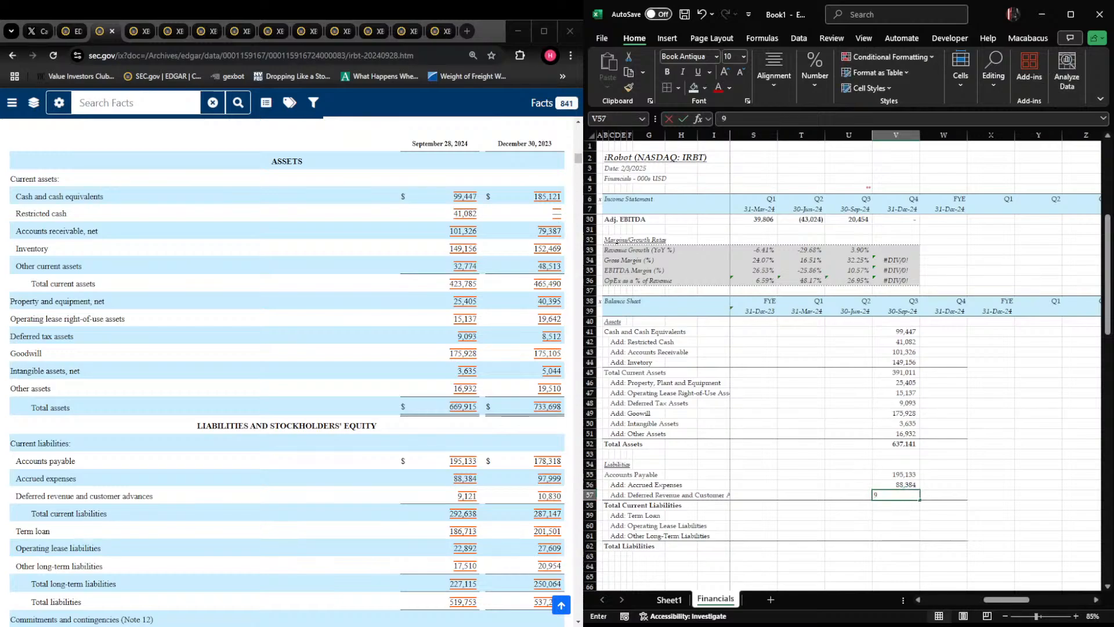
{"action": "key", "text": "Return"}
Calculate Total Current Liabilities in V58 with a SUM of V55:V57
{"action": "type", "text": "+SUM("}
{"action": "key", "text": "Up"}
{"action": "key", "text": "shift+Up"}
{"action": "key", "text": "shift+Up"}
{"action": "key", "text": "Return"}
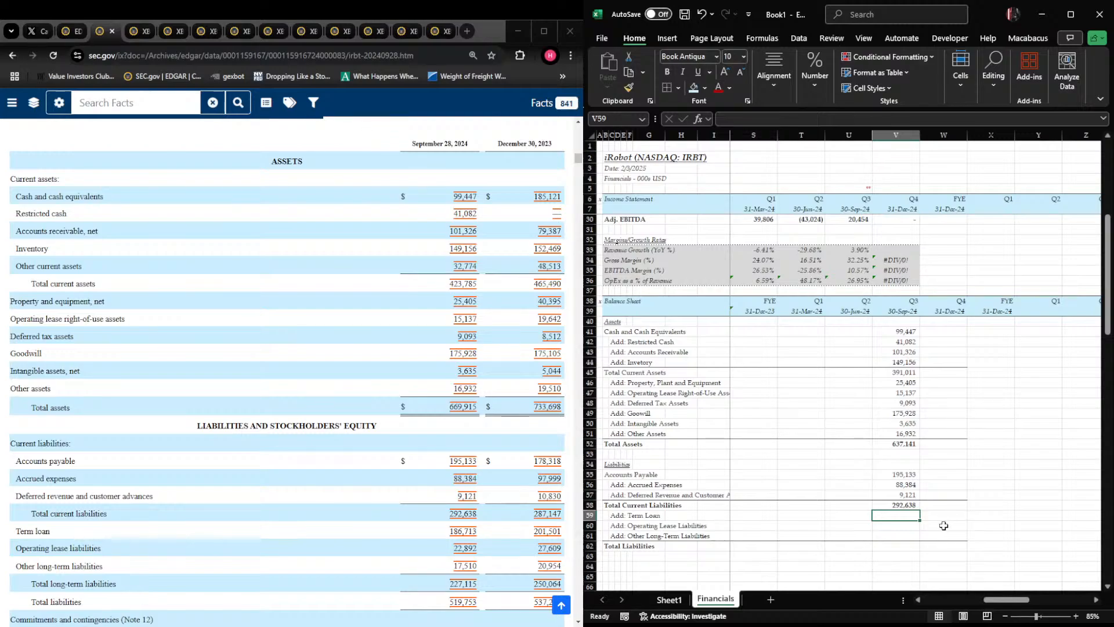
Enter the Term Loan balance of 186,713 in V59
{"action": "type", "text": "1"}
{"action": "type", "text": "86,7"}
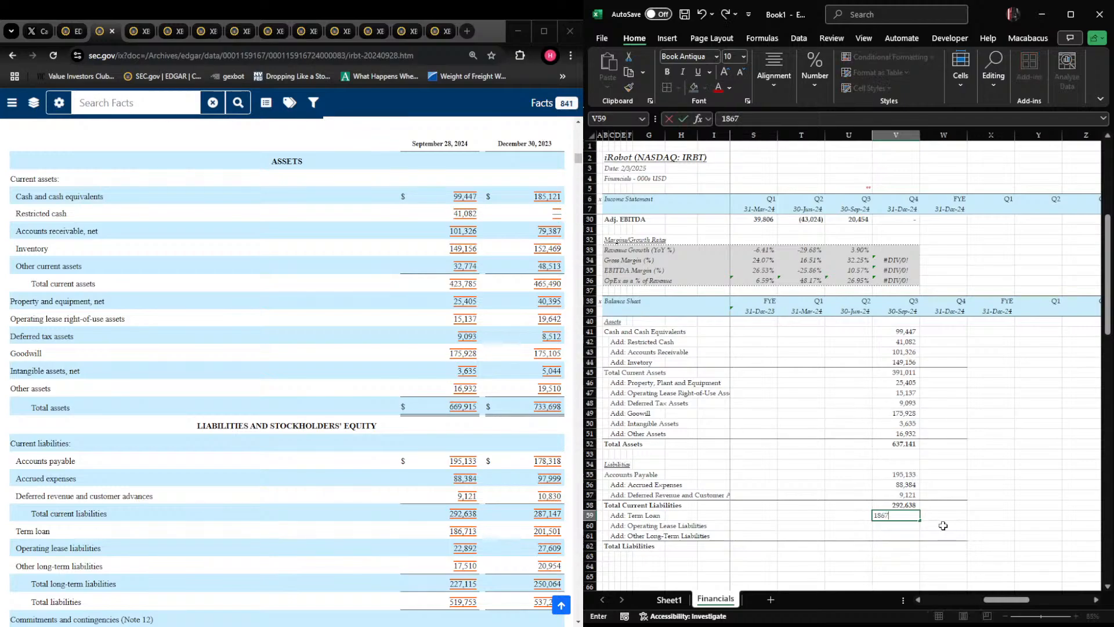
{"action": "type", "text": "13"}
{"action": "key", "text": "Return"}
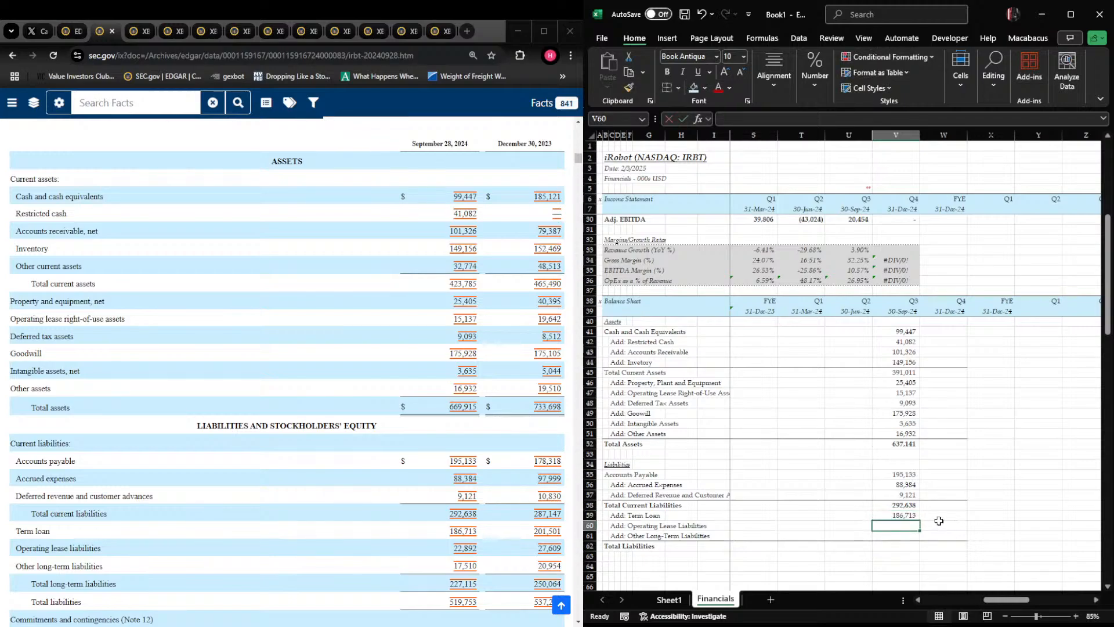
{"action": "left_click", "coordinate": [896, 517]}
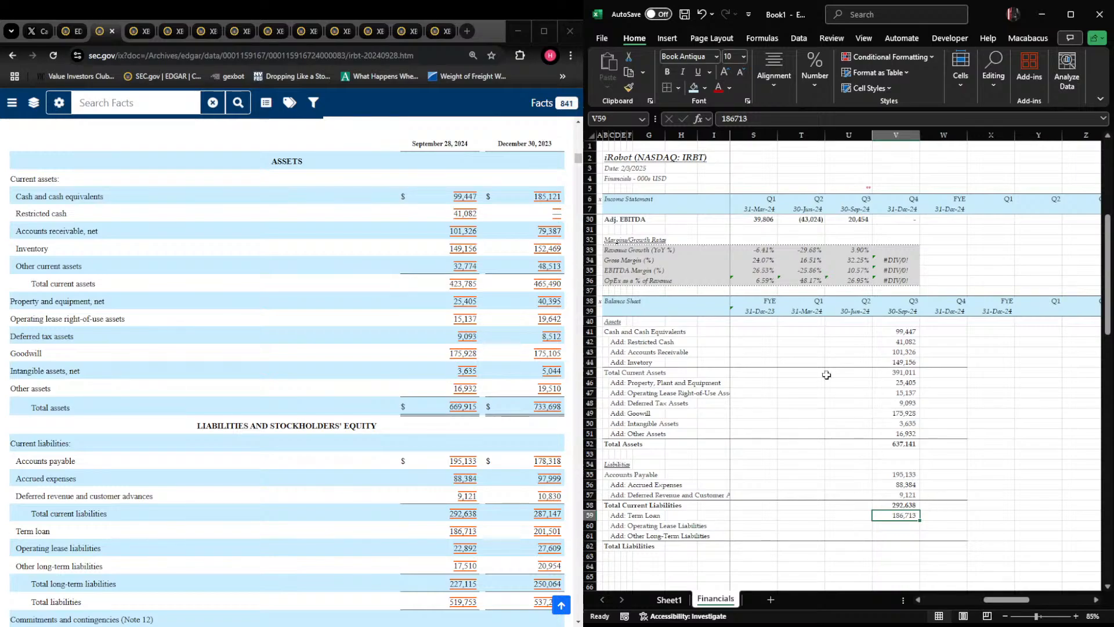
{"action": "left_click", "coordinate": [907, 330]}
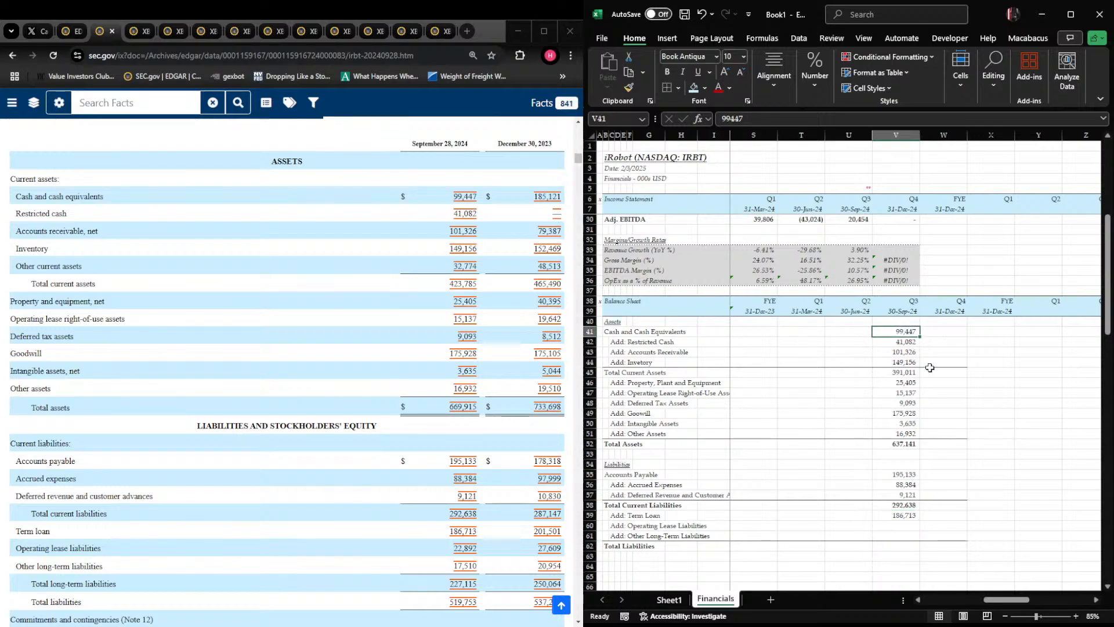
{"action": "left_click", "coordinate": [899, 514]}
{"action": "key", "text": "Right"}
{"action": "key", "text": "Left"}
{"action": "key", "text": "Down"}
{"action": "key", "text": "Right"}
{"action": "key", "text": "Left"}
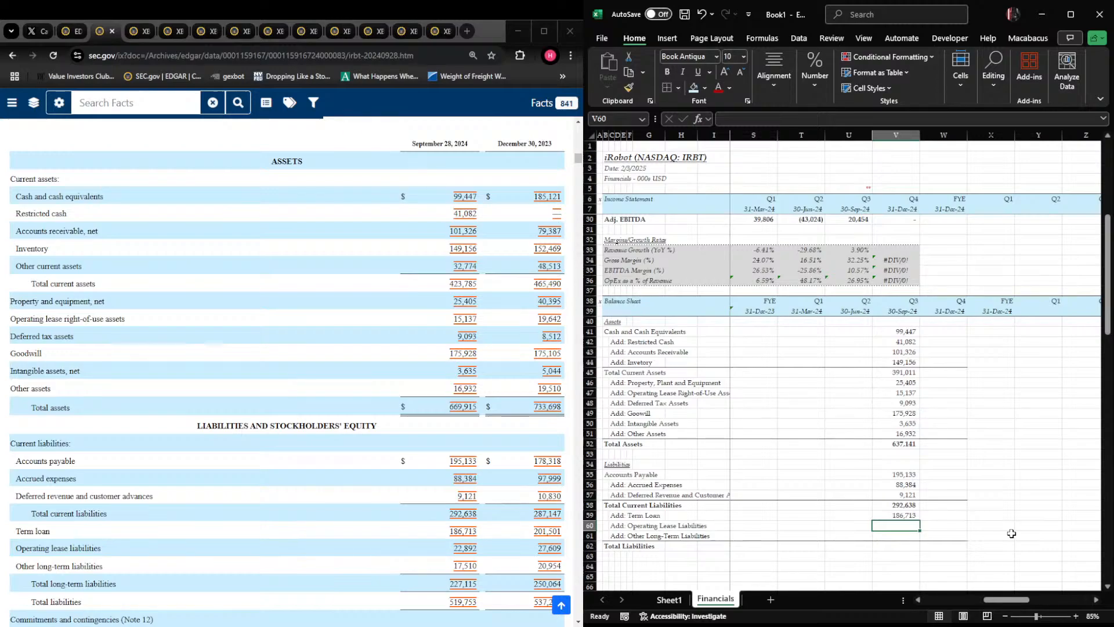
Enter Operating Lease Liabilities of 22,892 and Other Long-Term Liabilities of 17,510 in V60:V61
{"action": "type", "text": "22,89"}
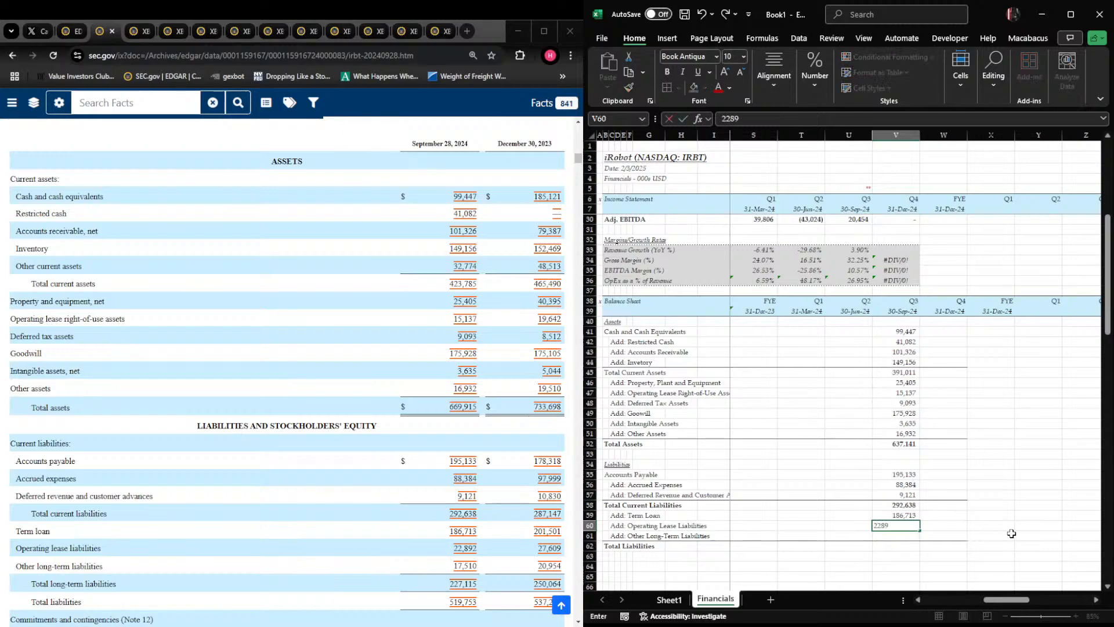
{"action": "type", "text": "2"}
{"action": "key", "text": "Return"}
{"action": "type", "text": "1"}
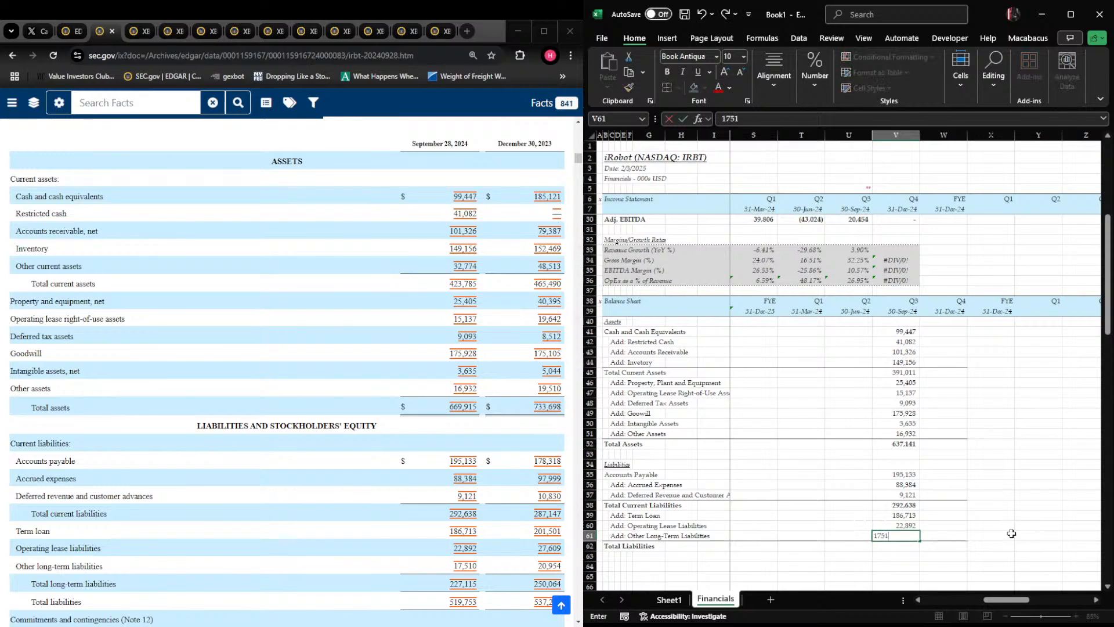
{"action": "type", "text": "7,510"}
{"action": "key", "text": "Return"}
Calculate Total Liabilities in V62 with a SUM of V58:V61
{"action": "type", "text": "+sum("}
{"action": "key", "text": "Up"}
{"action": "key", "text": "shift+Up"}
{"action": "key", "text": "shift+Up"}
{"action": "key", "text": "shift+Up"}
{"action": "key", "text": "Return"}
{"action": "key", "text": "Up"}
{"action": "key", "text": "shift+space"}
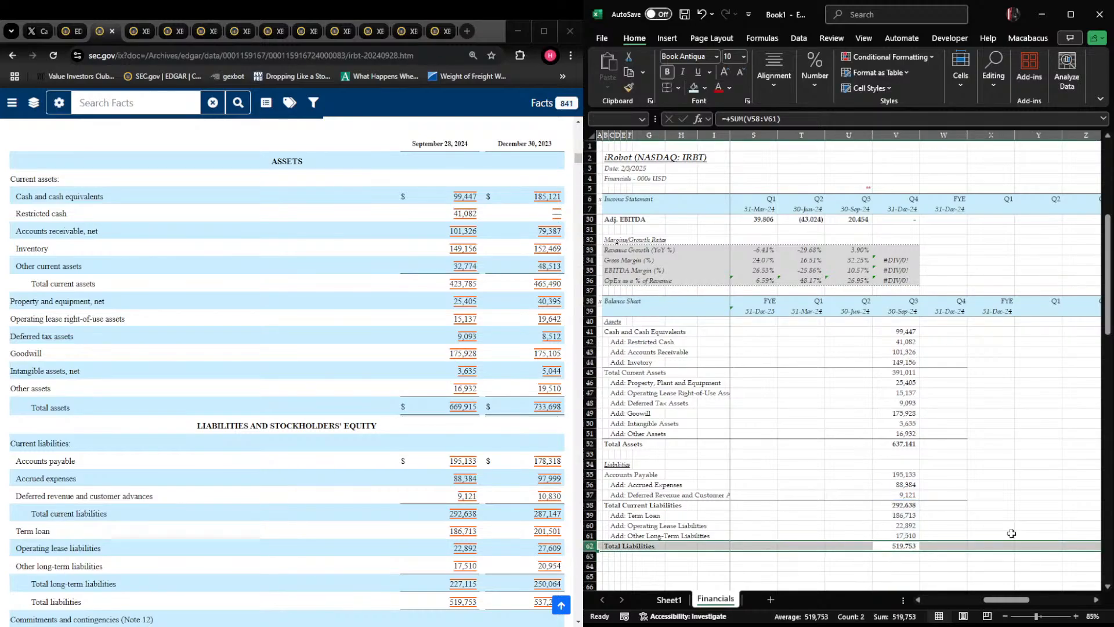
{"action": "key", "text": "shift+BackSpace"}
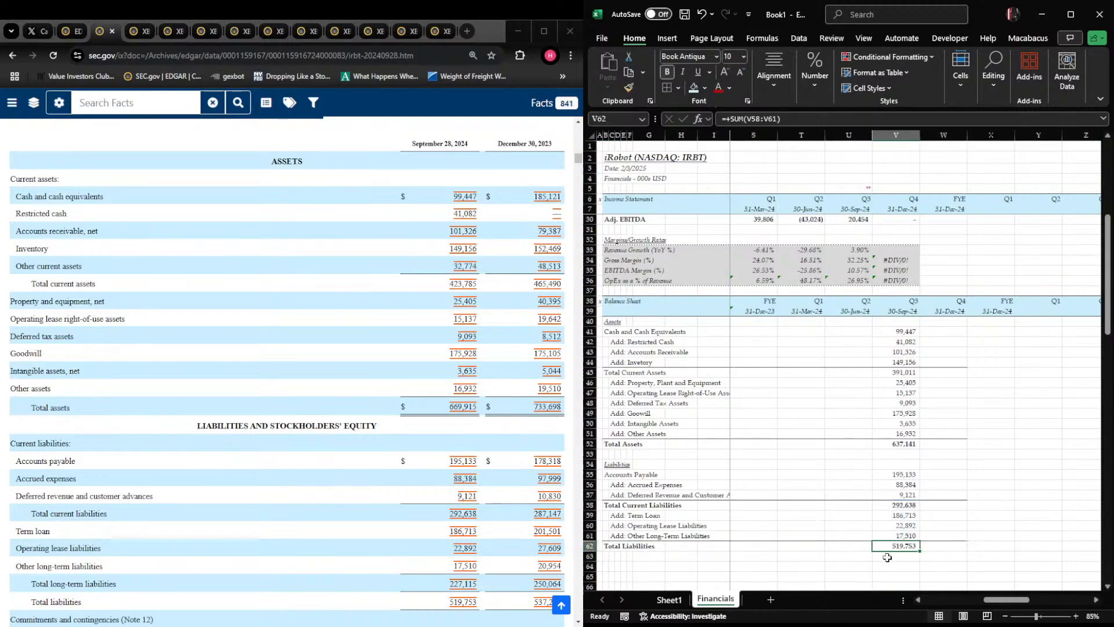
Add an italic, underlined "Equity" section heading in B64, below Total Liabilities
{"action": "scroll", "coordinate": [891, 555], "scroll_direction": "down", "scroll_amount": 2}
{"action": "scroll", "coordinate": [463, 545], "scroll_direction": "down", "scroll_amount": 1}
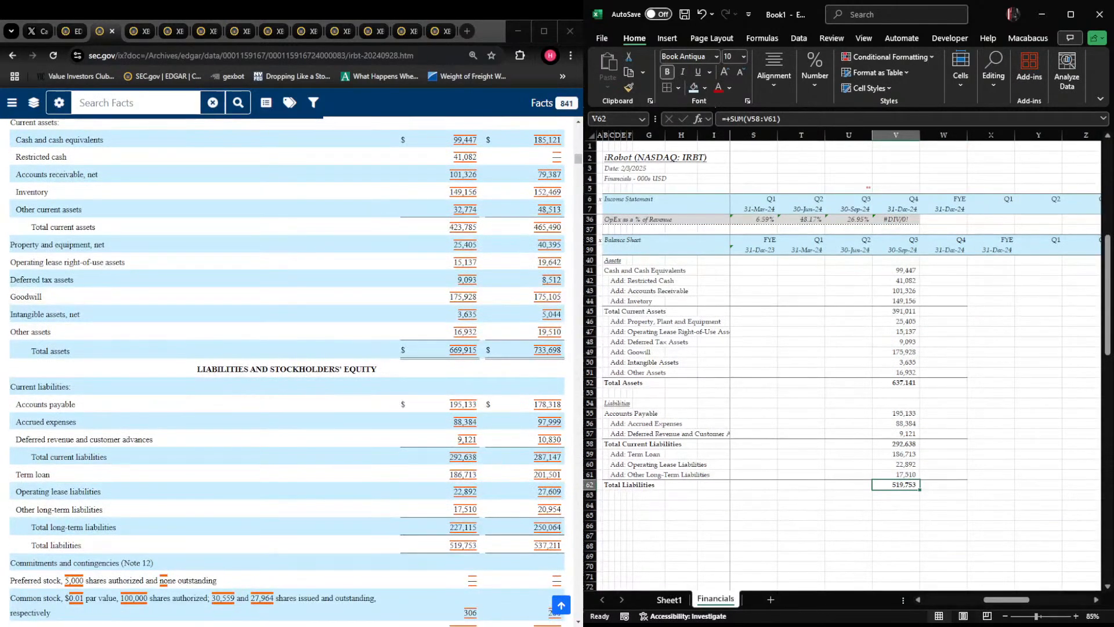
{"action": "scroll", "coordinate": [463, 545], "scroll_direction": "down", "scroll_amount": 4}
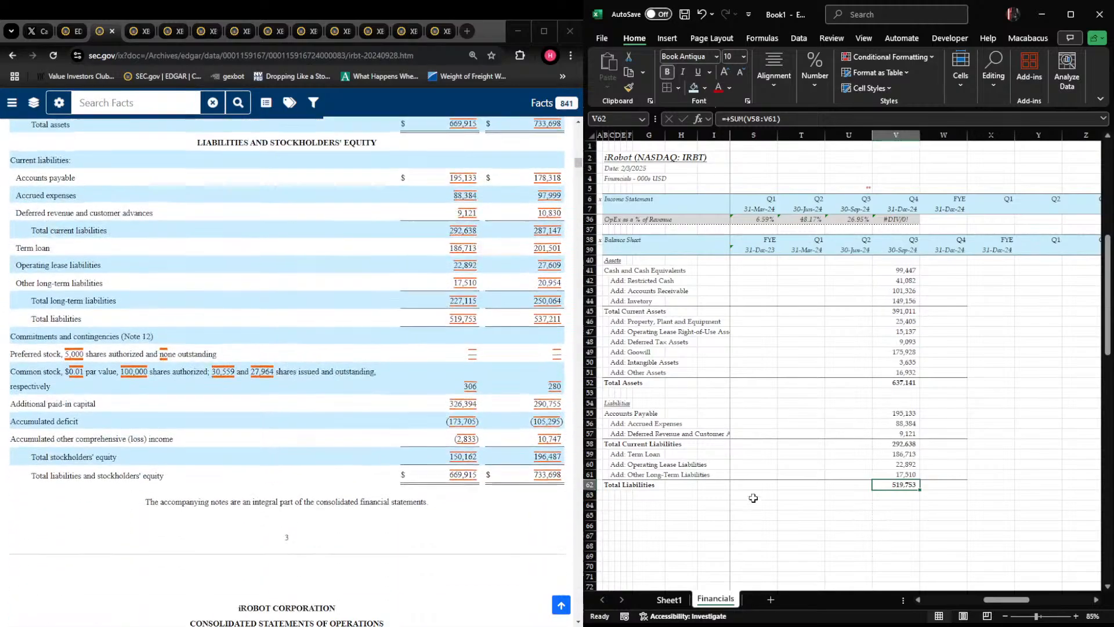
{"action": "left_click", "coordinate": [742, 495]}
{"action": "key", "text": "Home"}
{"action": "key", "text": "Down"}
{"action": "key", "text": "Right"}
{"action": "type", "text": "Equity"}
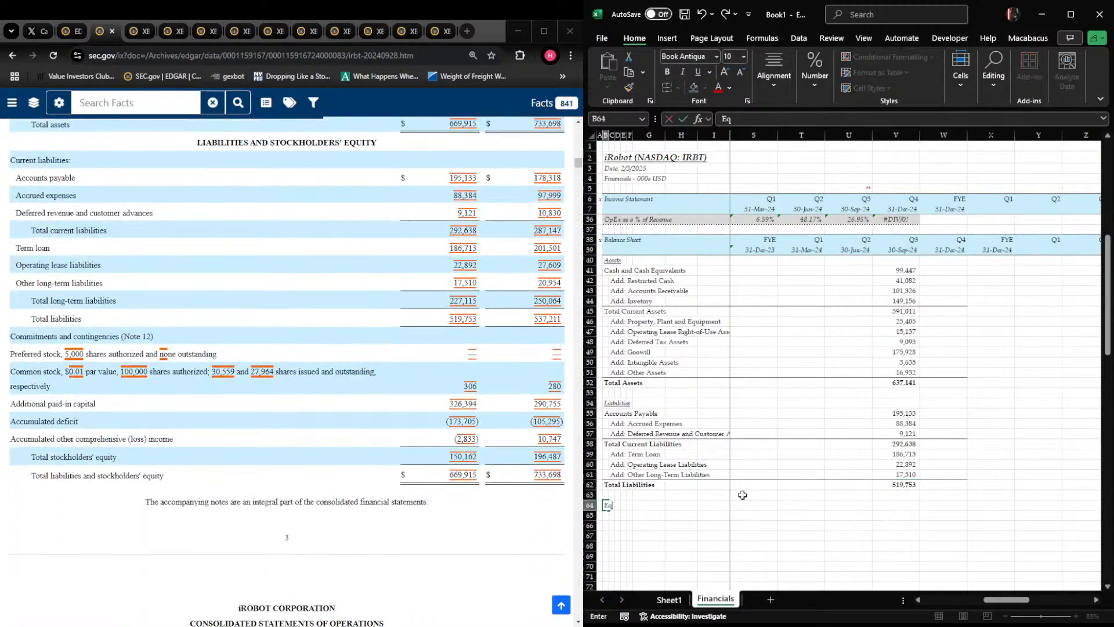
{"action": "key", "text": "Return"}
{"action": "key", "text": "Up"}
{"action": "key", "text": "ctrl+o"}
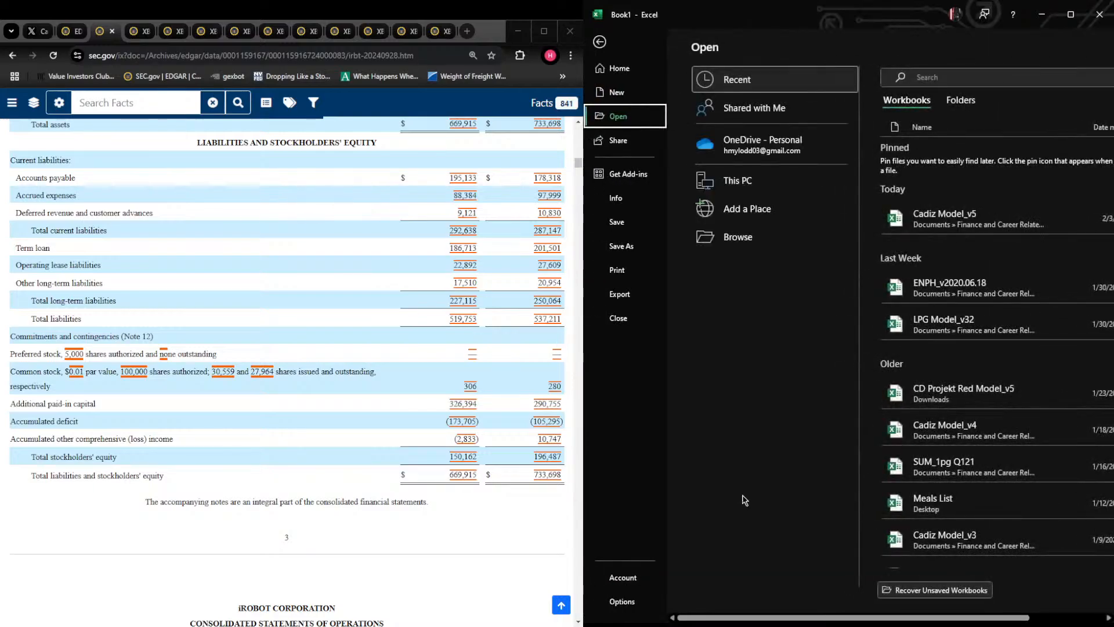
{"action": "key", "text": "Escape"}
{"action": "key", "text": "Down"}
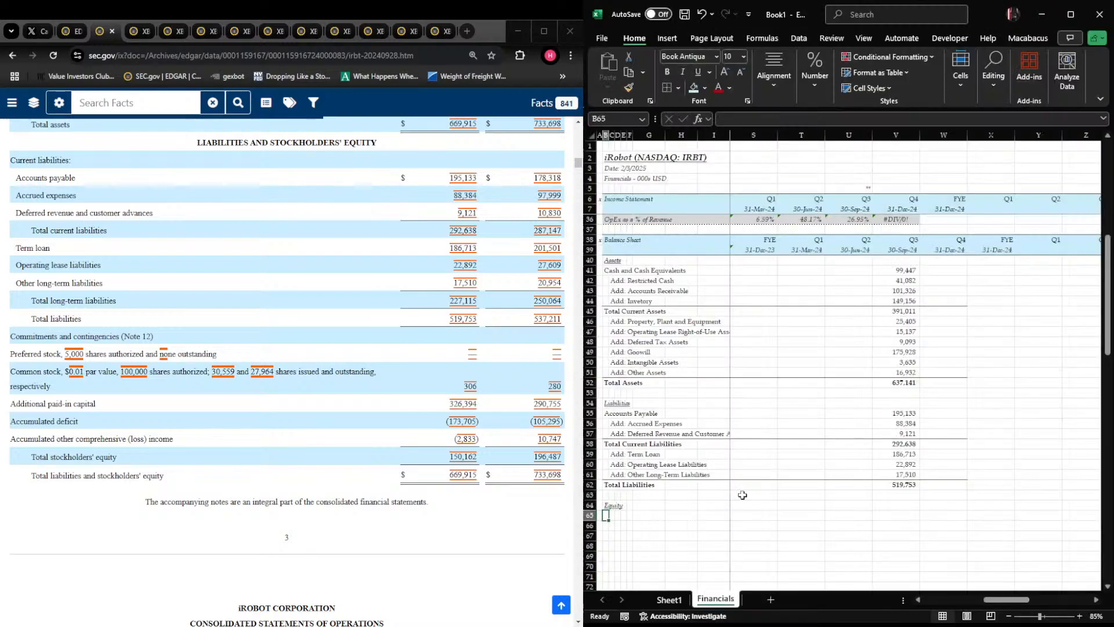
Add the line items "Common Equity" in B65 and "Add: Additional Paid In Capital" in C66
{"action": "type", "text": "Comm"}
{"action": "type", "text": "on Eq"}
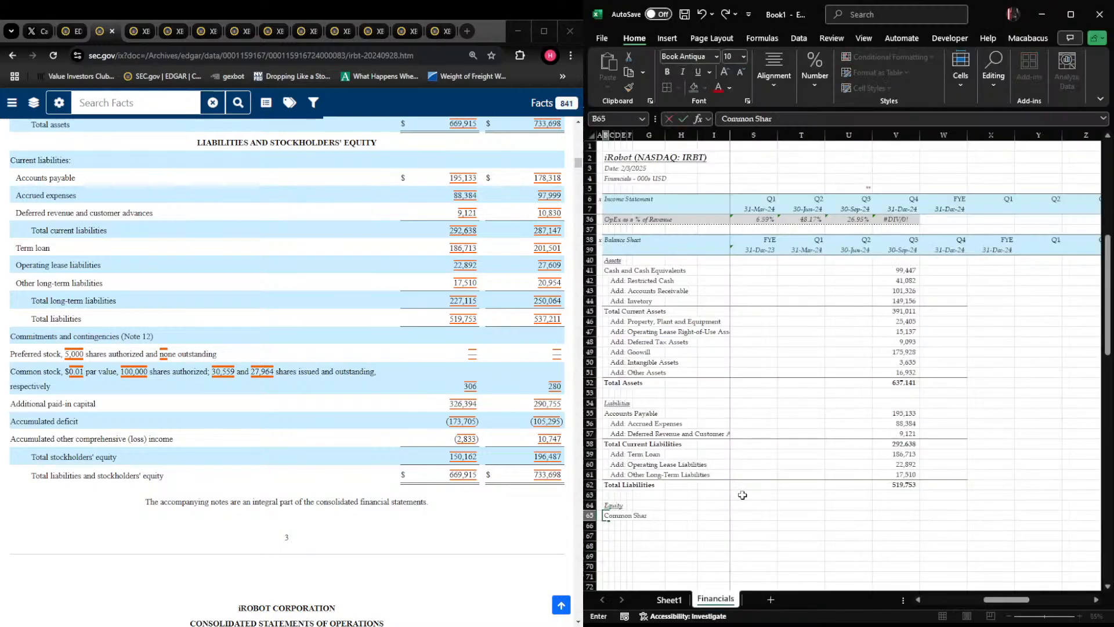
{"action": "type", "text": "uity"}
{"action": "key", "text": "Return"}
{"action": "key", "text": "Right"}
{"action": "type", "text": "Add: Additio"}
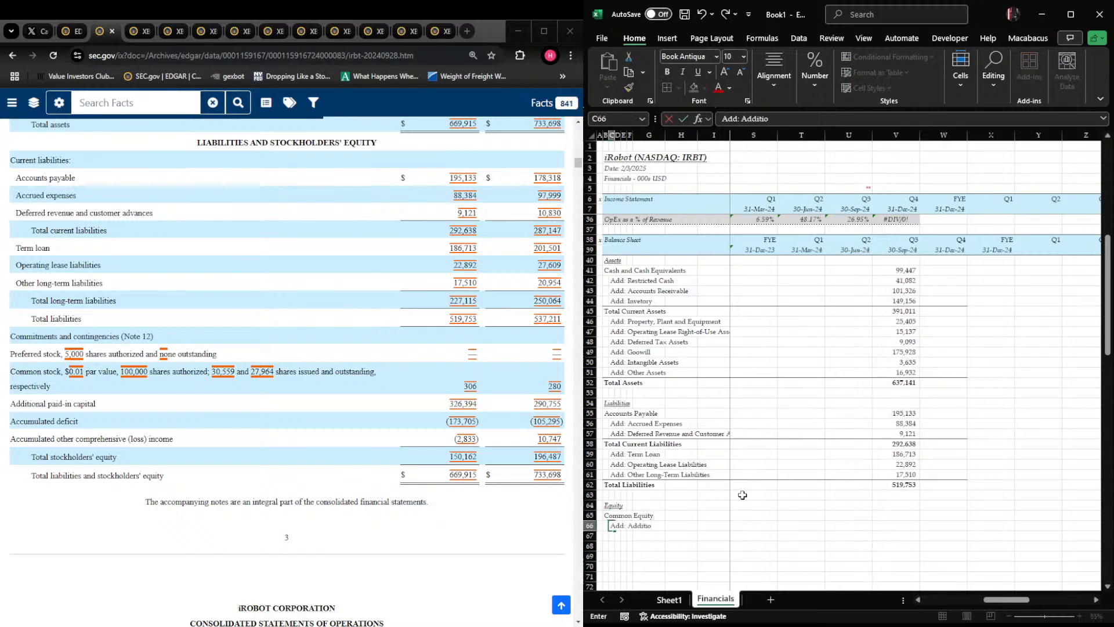
{"action": "type", "text": "nal Paid In Capital"}
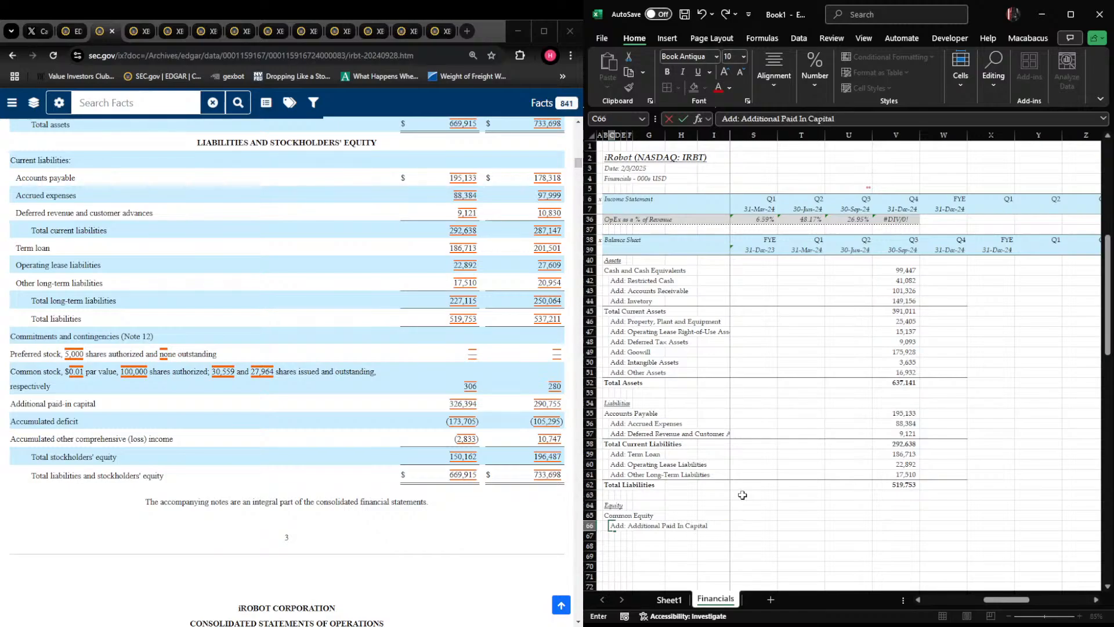
{"action": "key", "text": "Return"}
Label C67 as "Add: Retained Earnings"
{"action": "type", "text": "Add: L"}
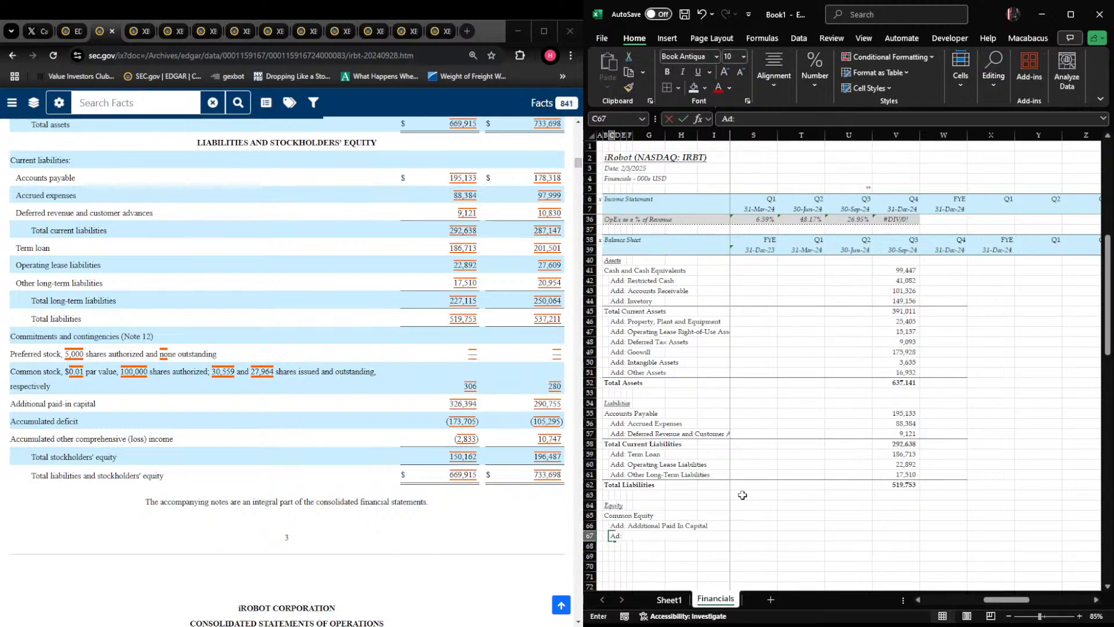
{"action": "type", "text": "A"}
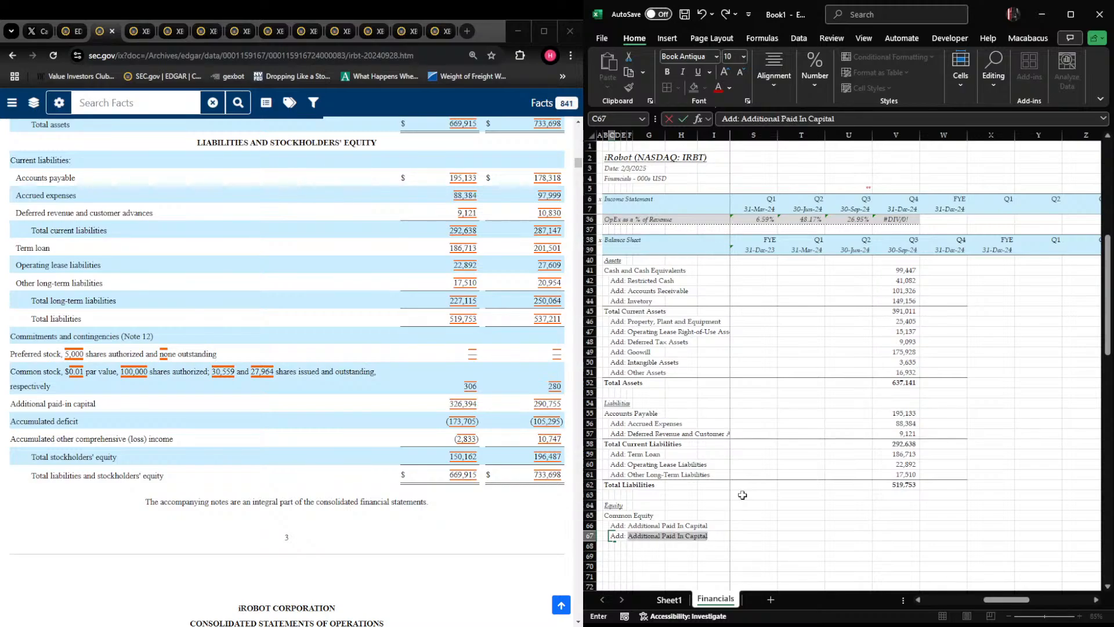
{"action": "key", "text": "BackSpace"}
{"action": "key", "text": "BackSpace"}
{"action": "type", "text": "Retai"}
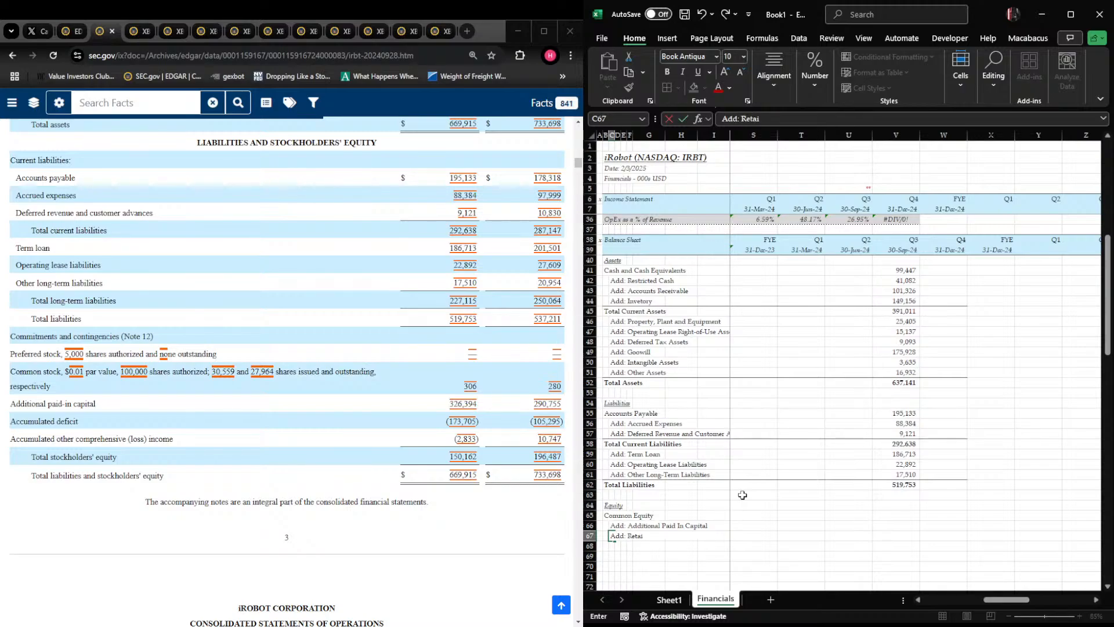
{"action": "type", "text": "ned Earnings"}
{"action": "key", "text": "Return"}
Label C68 as "Add: Accumulated Other Comprehensive Income"
{"action": "type", "text": "Add:"}
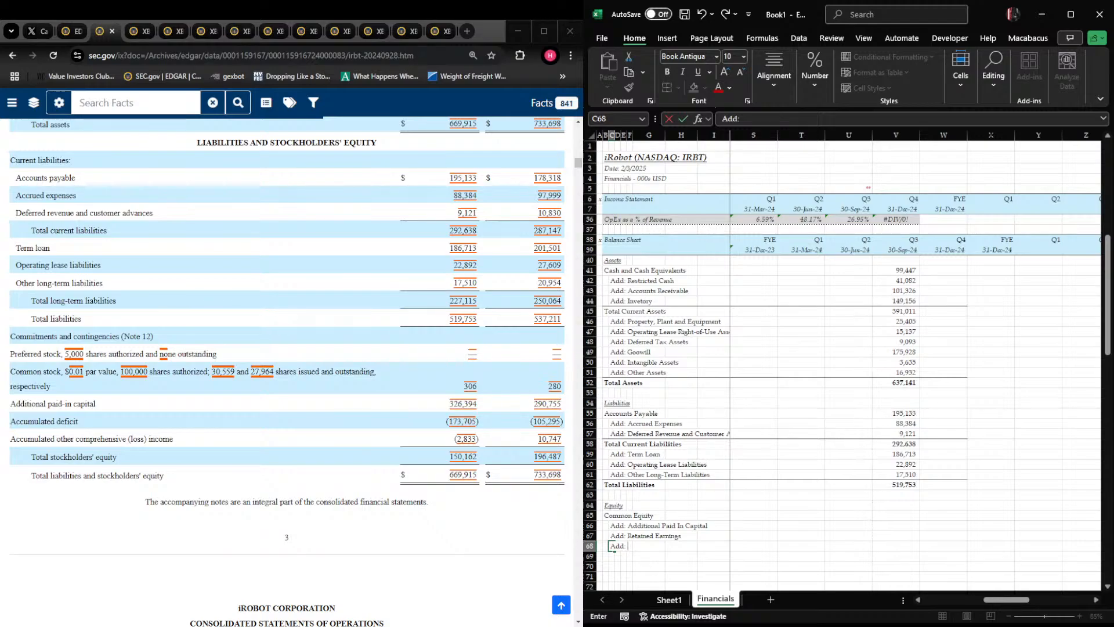
{"action": "type", "text": "Accumulated Compre"}
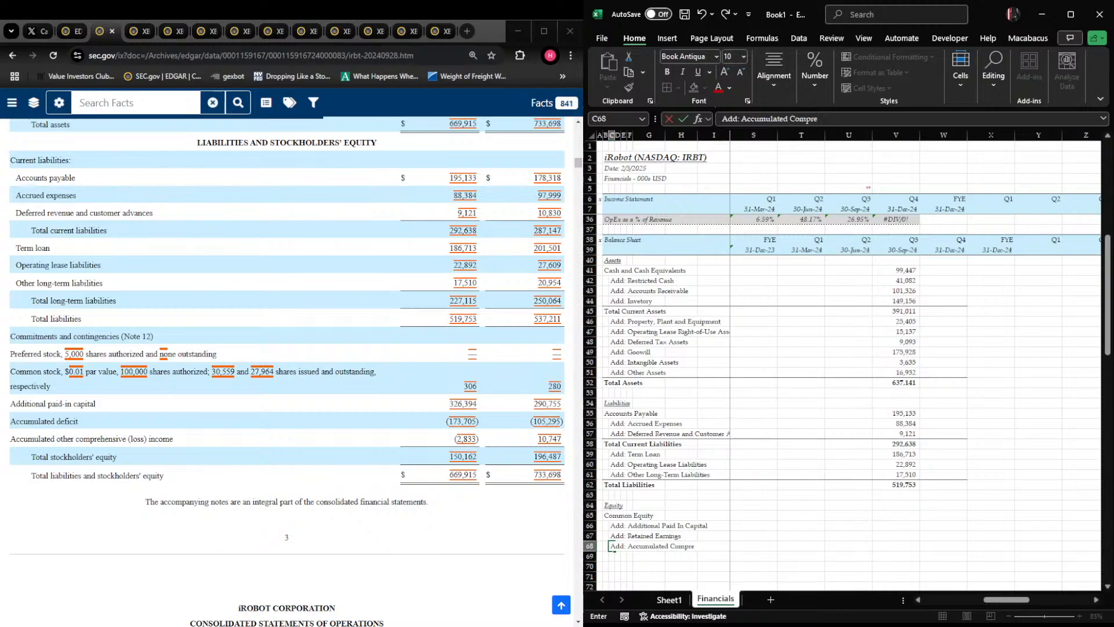
{"action": "type", "text": "hensive Loss (Income)"}
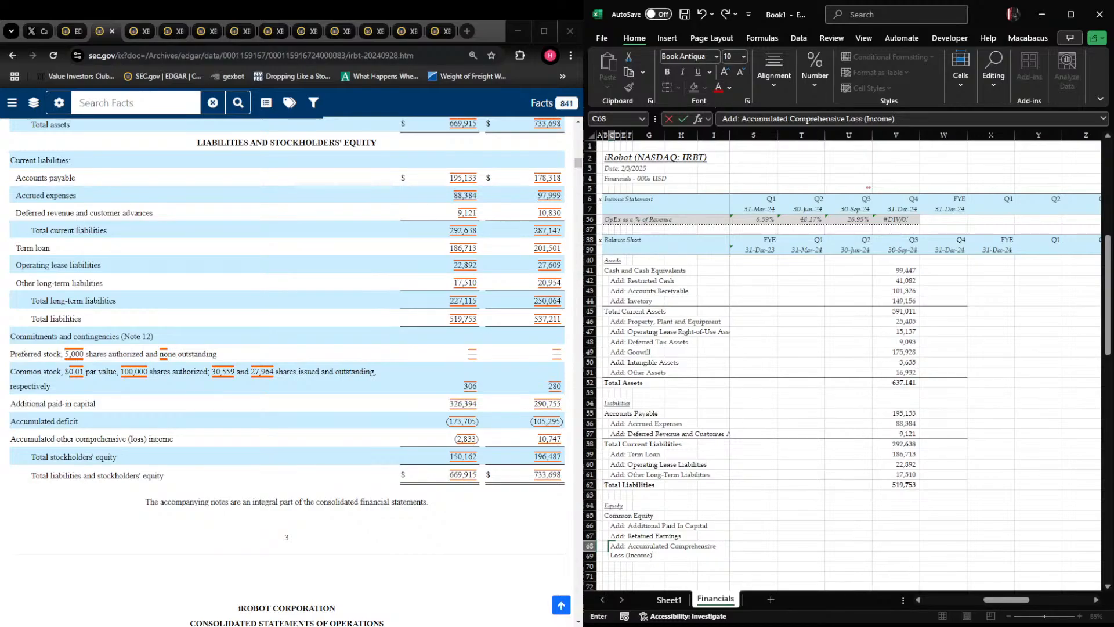
{"action": "key", "text": "BackSpace"}
{"action": "key", "text": "BackSpace"}
{"action": "key", "text": "BackSpace"}
{"action": "key", "text": "BackSpace"}
{"action": "key", "text": "BackSpace"}
{"action": "key", "text": "BackSpace"}
{"action": "key", "text": "BackSpace"}
{"action": "key", "text": "BackSpace"}
{"action": "key", "text": "BackSpace"}
{"action": "key", "text": "BackSpace"}
{"action": "key", "text": "BackSpace"}
{"action": "key", "text": "BackSpace"}
{"action": "type", "text": "UInc"}
{"action": "key", "text": "BackSpace"}
{"action": "key", "text": "BackSpace"}
{"action": "key", "text": "BackSpace"}
{"action": "key", "text": "BackSpace"}
{"action": "type", "text": "Income"}
{"action": "key", "text": "ctrl+Return"}
{"action": "key", "text": "F2"}
{"action": "type", "text": "Other"}
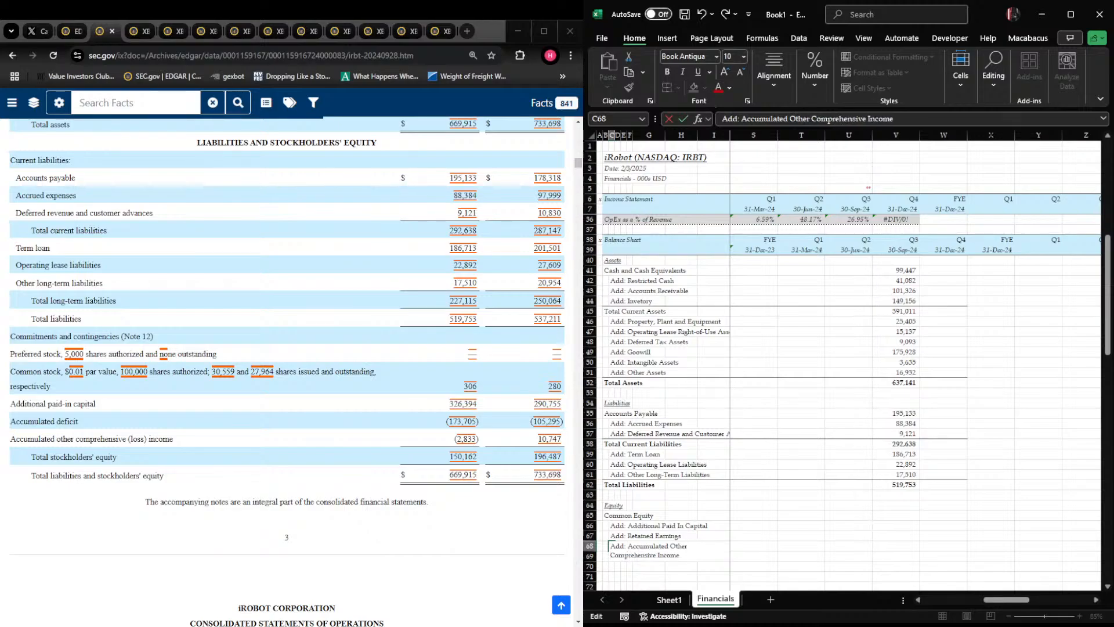
{"action": "key", "text": "Return"}
Enter the label "Total Equity" in B69
{"action": "key", "text": "Up"}
{"action": "key", "text": "ctrl+shift+Right"}
{"action": "key", "text": "ctrl+shift+Left"}
{"action": "key", "text": "Right"}
{"action": "key", "text": "Left"}
{"action": "key", "text": "Down"}
{"action": "key", "text": "Left"}
{"action": "type", "text": "Total Equity"}
{"action": "key", "text": "ctrl+Return"}
Apply a bottom border along row 68, from the labels through column W
{"action": "key", "text": "shift+space"}
{"action": "key", "text": "Up"}
{"action": "key", "text": "shift+Right"}
{"action": "key", "text": "shift+Right"}
{"action": "key", "text": "shift+Right"}
{"action": "key", "text": "shift+Right"}
{"action": "key", "text": "shift+Right"}
{"action": "key", "text": "shift+Right"}
{"action": "key", "text": "shift+Right"}
{"action": "key", "text": "shift+Right"}
{"action": "key", "text": "shift+Right"}
{"action": "key", "text": "shift+Right"}
{"action": "key", "text": "shift+Right"}
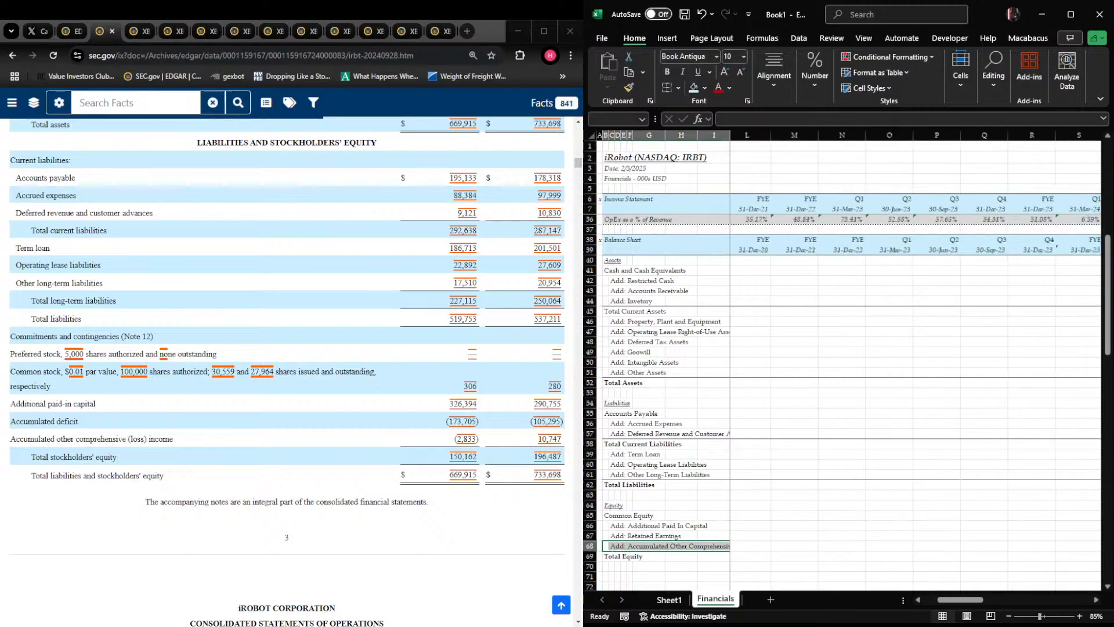
{"action": "key", "text": "shift+Right"}
{"action": "key", "text": "shift+Right"}
{"action": "key", "text": "shift+Right"}
{"action": "key", "text": "shift+Right"}
{"action": "key", "text": "shift+Right"}
{"action": "key", "text": "shift+Right"}
{"action": "key", "text": "shift+Right"}
{"action": "key", "text": "shift+Right"}
{"action": "key", "text": "shift+Right"}
{"action": "key", "text": "shift+Right"}
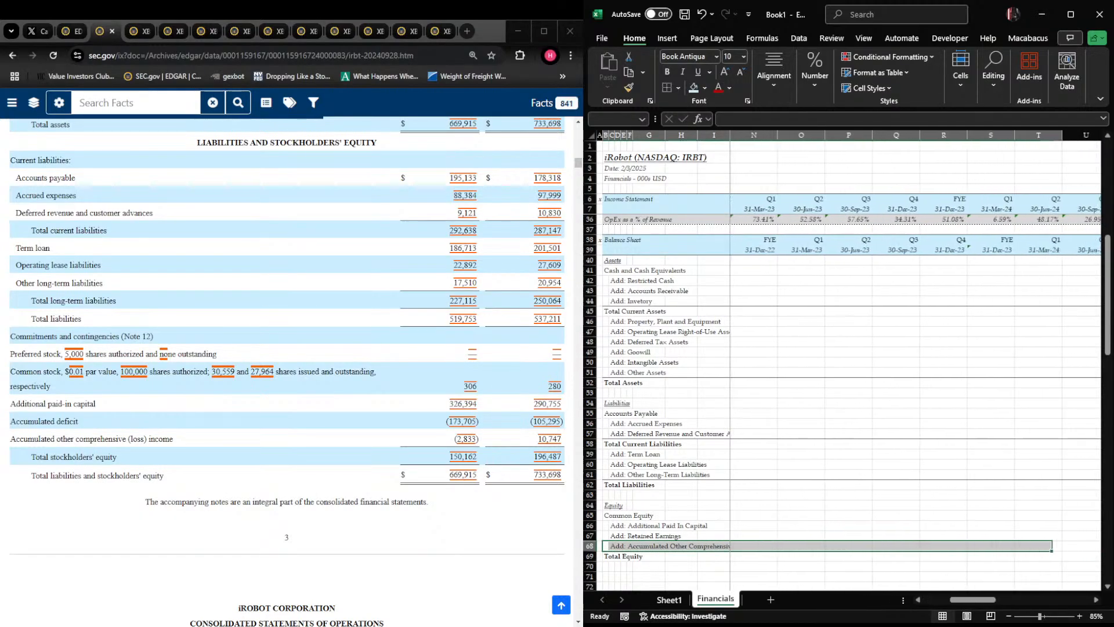
{"action": "key", "text": "shift+Right"}
{"action": "key", "text": "shift+Left"}
{"action": "key", "text": "ctrl+alt+shift+Down"}
Enter Common Equity of 306 and Additional Paid In Capital of 326,394 in V65:V66
{"action": "key", "text": "Right"}
{"action": "key", "text": "Right"}
{"action": "key", "text": "Right"}
{"action": "key", "text": "Right"}
{"action": "key", "text": "Right"}
{"action": "key", "text": "Right"}
{"action": "key", "text": "Right"}
{"action": "key", "text": "Right"}
{"action": "key", "text": "Right"}
{"action": "key", "text": "Right"}
{"action": "key", "text": "Right"}
{"action": "key", "text": "Right"}
{"action": "key", "text": "Right"}
{"action": "key", "text": "Right"}
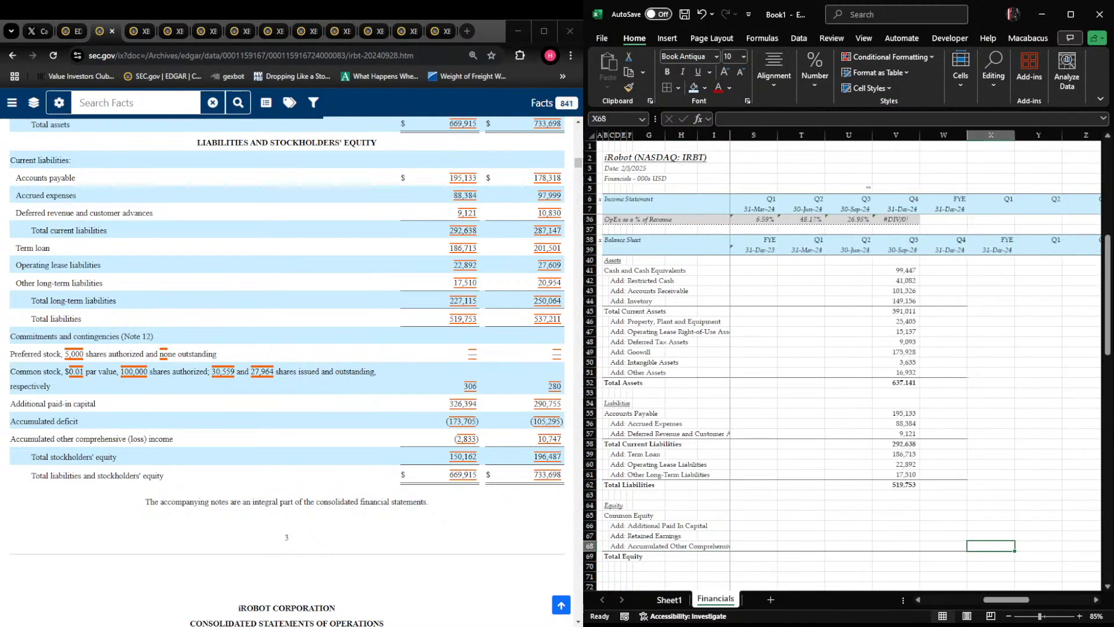
{"action": "key", "text": "Left"}
{"action": "key", "text": "Left"}
{"action": "key", "text": "Up"}
{"action": "key", "text": "Up"}
{"action": "key", "text": "Up"}
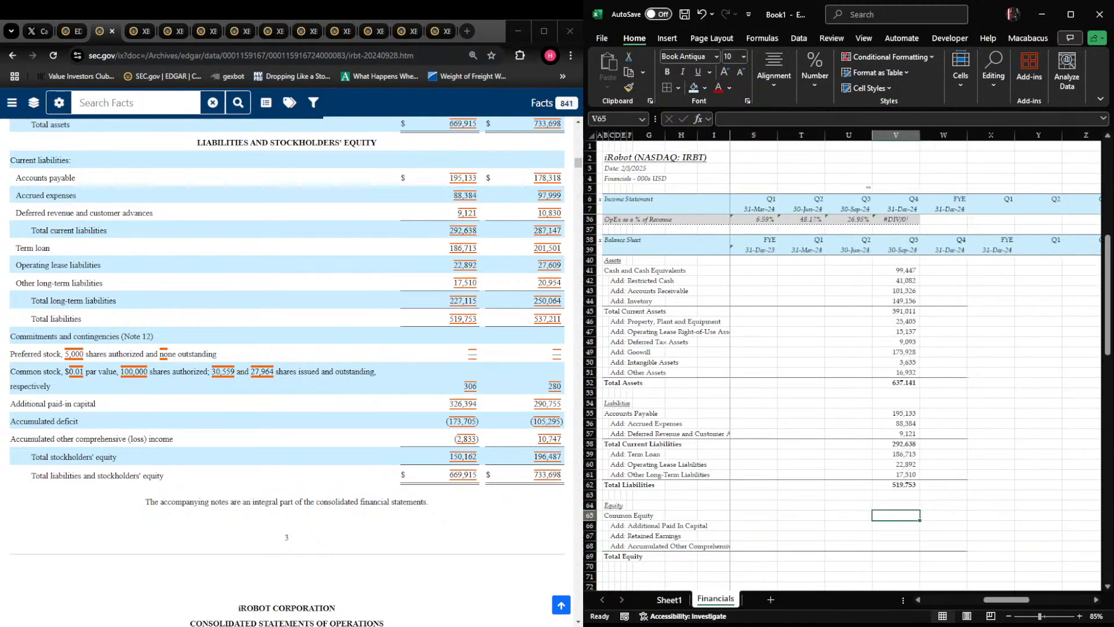
{"action": "type", "text": "306"}
{"action": "key", "text": "Return"}
{"action": "type", "text": "326,394"}
{"action": "key", "text": "Return"}
Enter Retained Earnings of -173,705 and Accumulated Other Comprehensive Income of -2,833 in V67:V68
{"action": "type", "text": "-173705"}
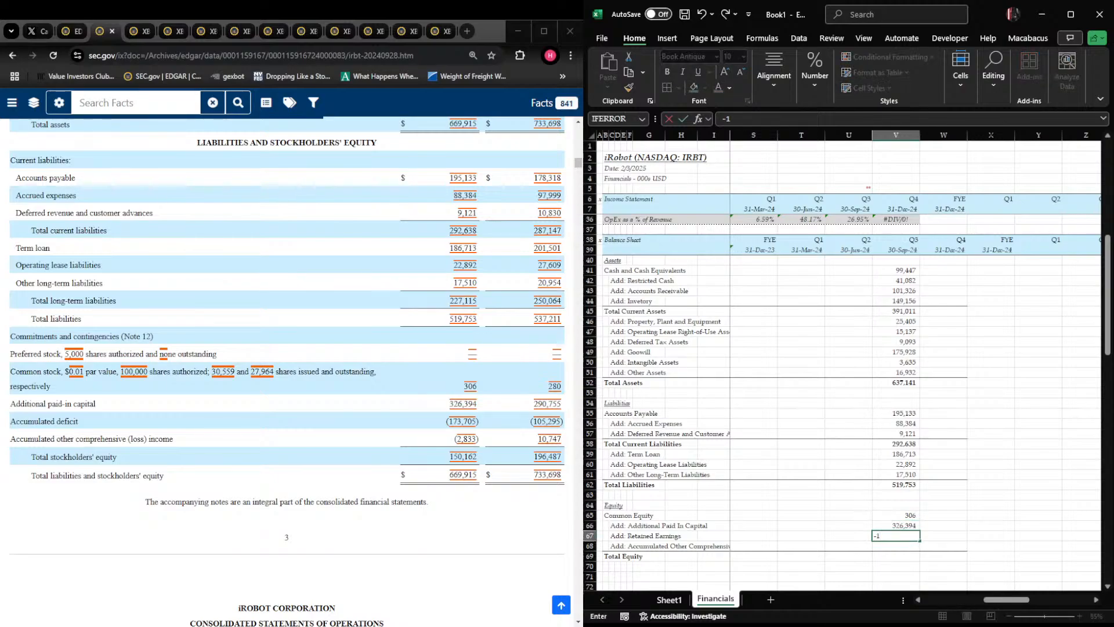
{"action": "key", "text": "Return"}
{"action": "type", "text": "-2833"}
{"action": "key", "text": "Return"}
Calculate Total Equity in V69 with a SUM of V65:V68 and make row 69 bold
{"action": "type", "text": "+SUM("}
{"action": "key", "text": "Up"}
{"action": "key", "text": "shift+Up"}
{"action": "key", "text": "shift+Up"}
{"action": "key", "text": "shift+Up"}
{"action": "key", "text": "Return"}
{"action": "key", "text": "Up"}
{"action": "key", "text": "shift+space"}
{"action": "key", "text": "ctrl+b"}
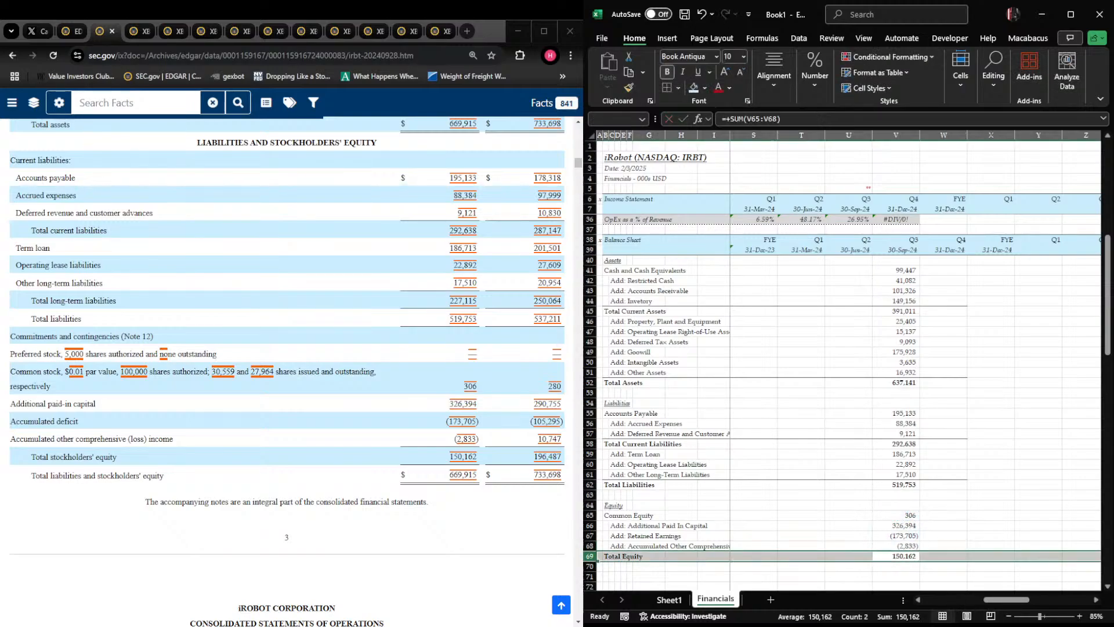
Enter the label "Total Liabilities + Equity" in B71
{"action": "key", "text": "Right"}
{"action": "key", "text": "Left"}
{"action": "key", "text": "Down"}
{"action": "key", "text": "ctrl+Left"}
{"action": "key", "text": "Right"}
{"action": "key", "text": "Right"}
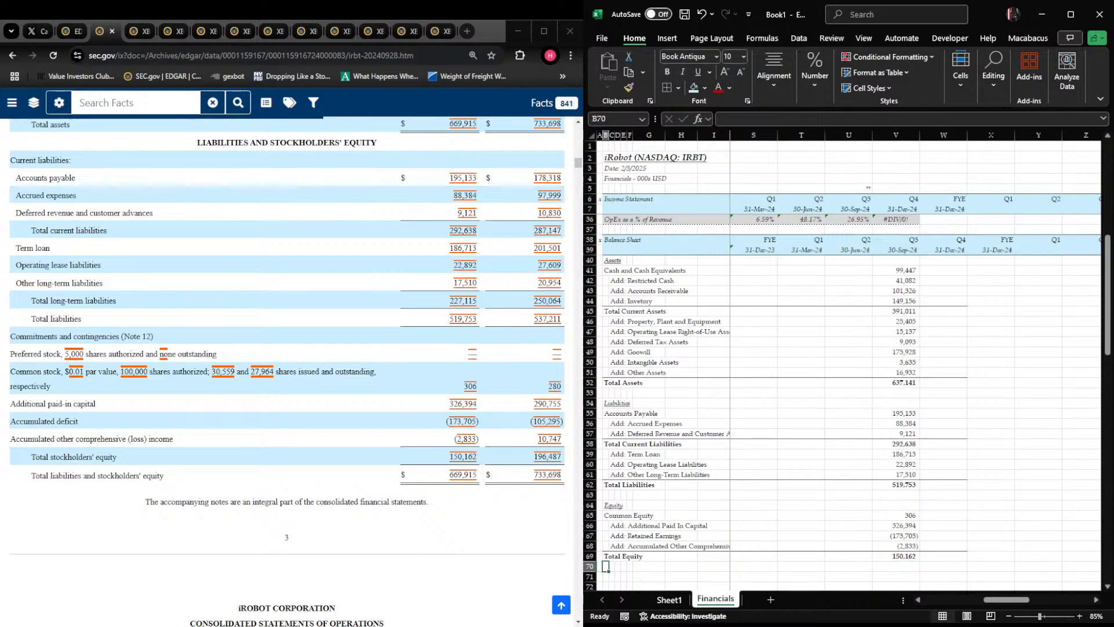
{"action": "key", "text": "Down"}
{"action": "key", "text": "Left"}
{"action": "type", "text": "Total"}
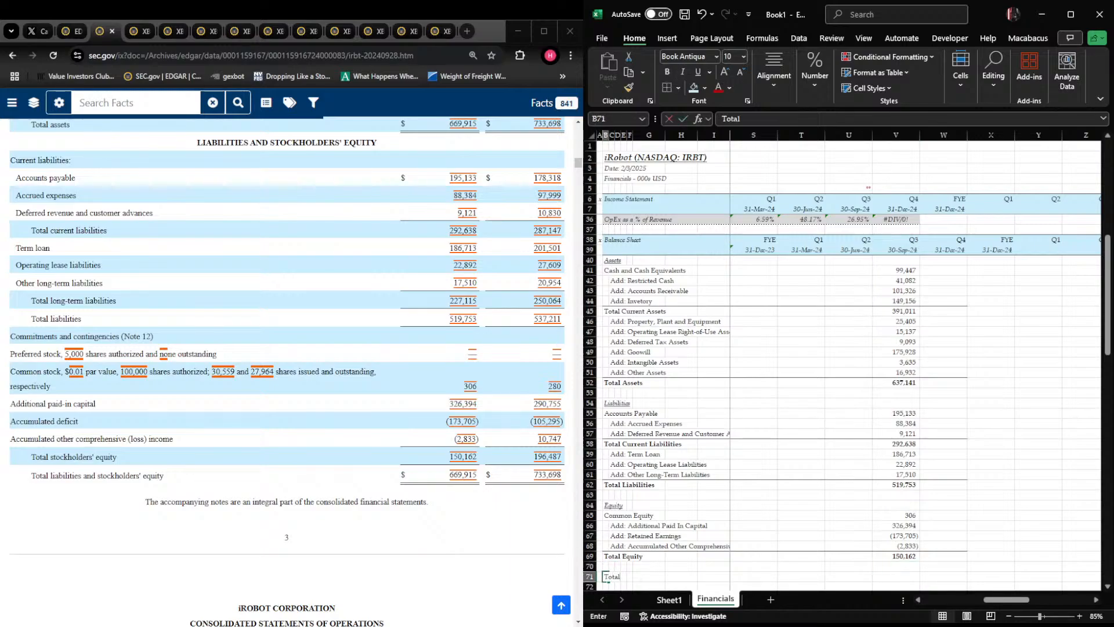
{"action": "type", "text": " Liabilities +"}
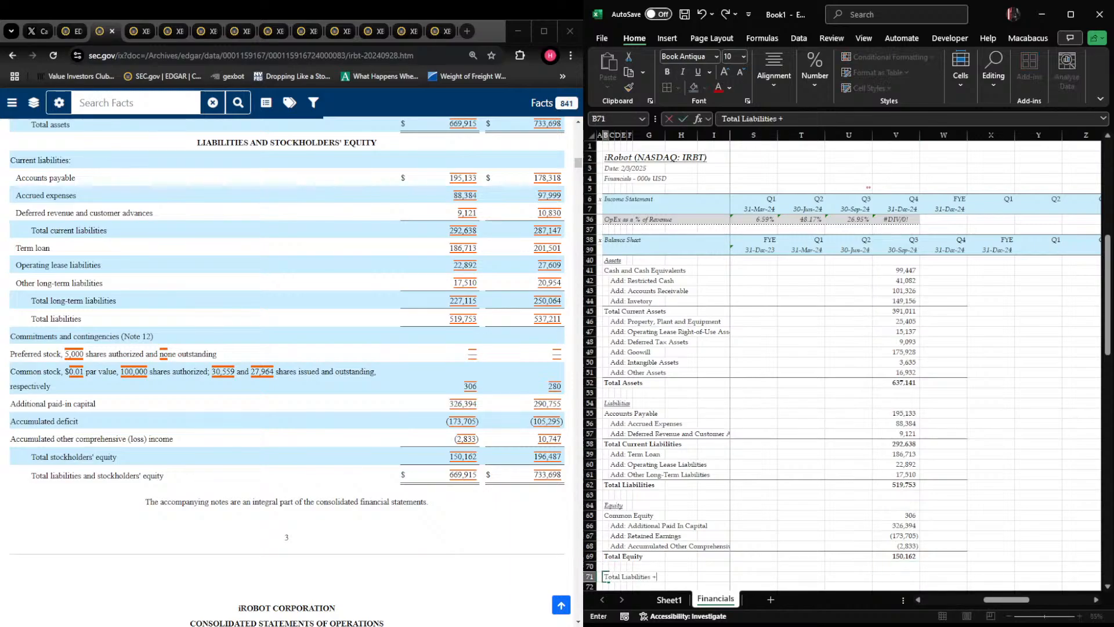
{"action": "type", "text": " Equity"}
{"action": "key", "text": "Return"}
Enter the label "Balance?" in C72 and italicize row 72
{"action": "key", "text": "Right"}
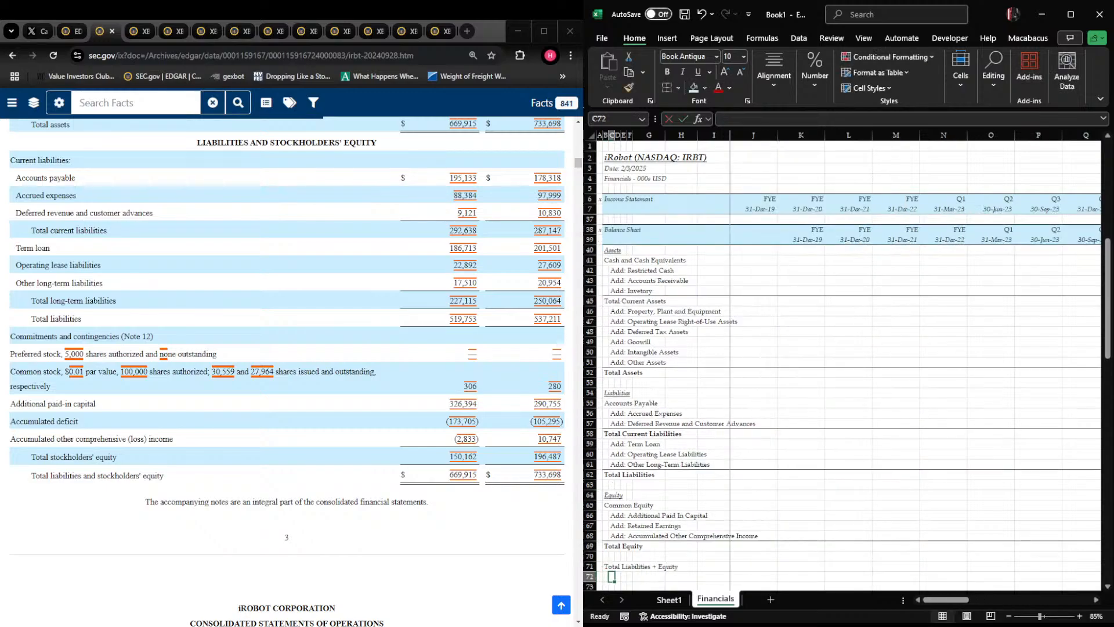
{"action": "type", "text": "B"}
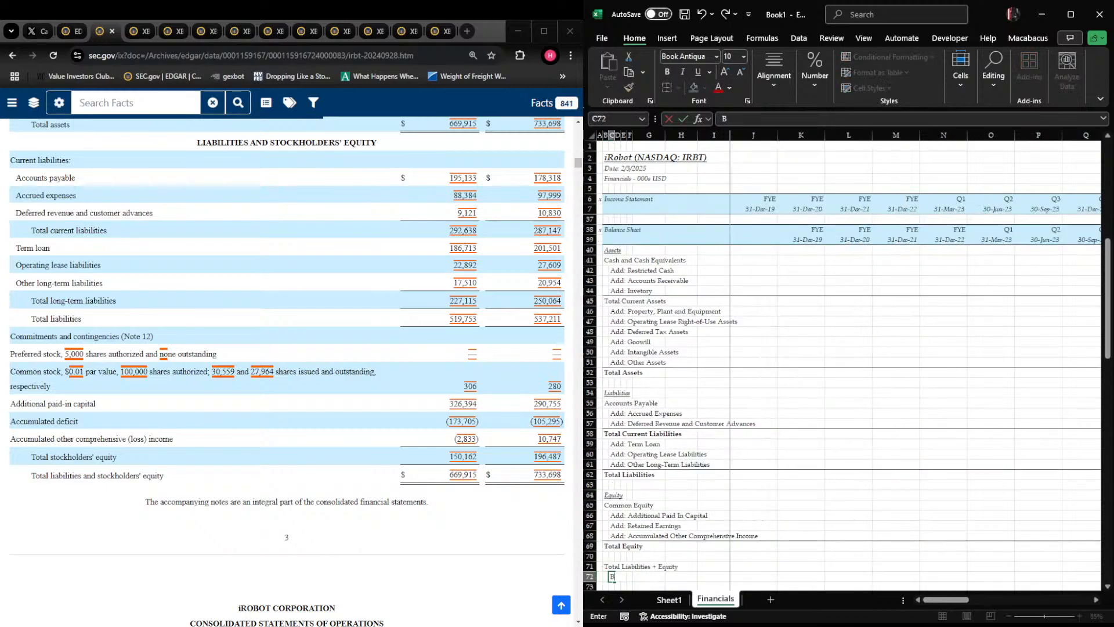
{"action": "type", "text": "alance"}
{"action": "key", "text": "Return"}
{"action": "key", "text": "Up"}
{"action": "key", "text": "shift+space"}
{"action": "key", "text": "ctrl+i"}
Enter an IF formula in V71 that returns "Yes" when V52-V62 equals V69
{"action": "key", "text": "Up"}
{"action": "key", "text": "Left"}
{"action": "key", "text": "Right"}
{"action": "key", "text": "Right"}
{"action": "key", "text": "Right"}
{"action": "key", "text": "Right"}
{"action": "key", "text": "Right"}
{"action": "key", "text": "Right"}
{"action": "key", "text": "Right"}
{"action": "key", "text": "Right"}
{"action": "key", "text": "Right"}
{"action": "key", "text": "Right"}
{"action": "key", "text": "Right"}
{"action": "key", "text": "Right"}
{"action": "key", "text": "Right"}
{"action": "key", "text": "Right"}
{"action": "key", "text": "Right"}
{"action": "key", "text": "Right"}
{"action": "key", "text": "Right"}
{"action": "key", "text": "Right"}
{"action": "key", "text": "Right"}
{"action": "key", "text": "Right"}
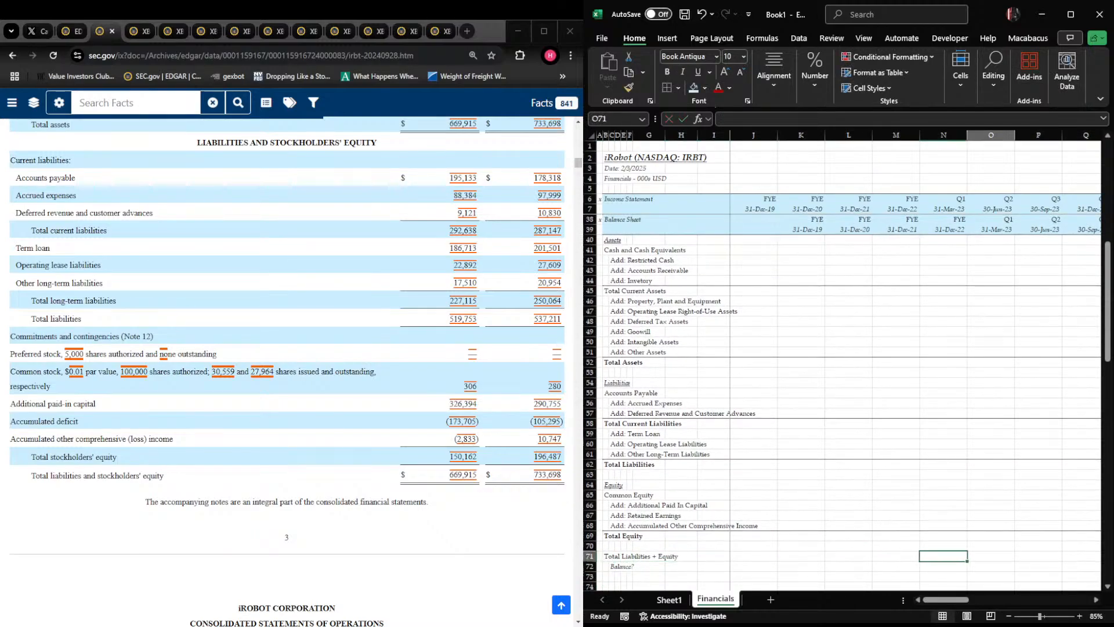
{"action": "type", "text": "+"}
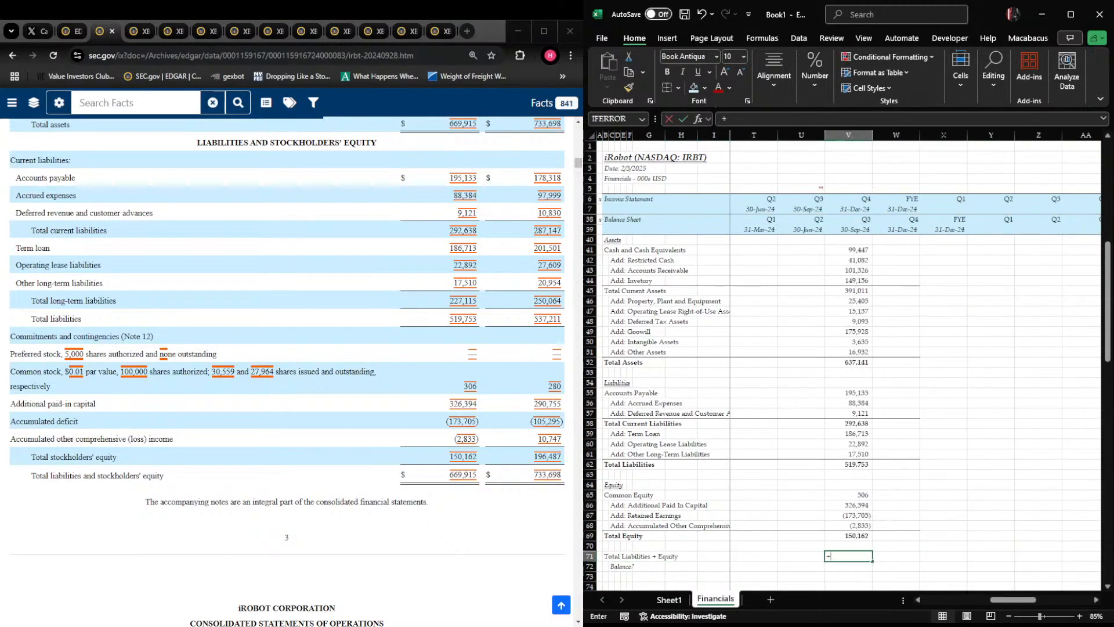
{"action": "type", "text": "IF("}
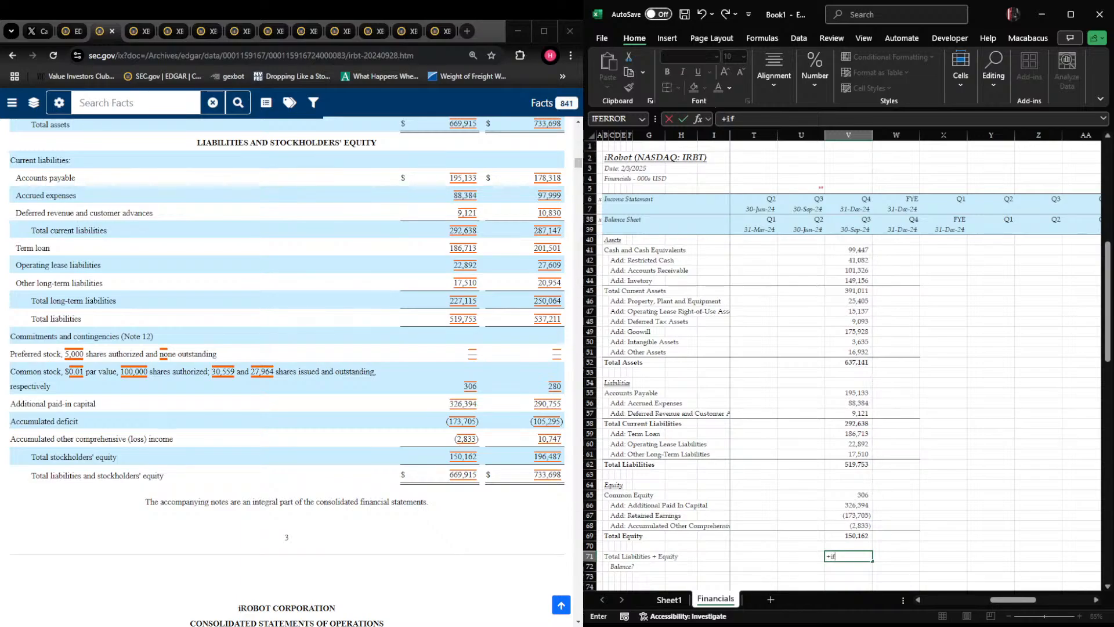
{"action": "key", "text": "Up"}
{"action": "key", "text": "Up"}
{"action": "key", "text": "Up"}
{"action": "key", "text": "Up"}
{"action": "key", "text": "Up"}
{"action": "key", "text": "Up"}
{"action": "key", "text": "Up"}
{"action": "key", "text": "Up"}
{"action": "key", "text": "Up"}
{"action": "key", "text": "Up"}
{"action": "key", "text": "Up"}
{"action": "key", "text": "Up"}
{"action": "key", "text": "Up"}
{"action": "key", "text": "Up"}
{"action": "key", "text": "Up"}
{"action": "key", "text": "Up"}
{"action": "key", "text": "Up"}
{"action": "key", "text": "Up"}
{"action": "key", "text": "Up"}
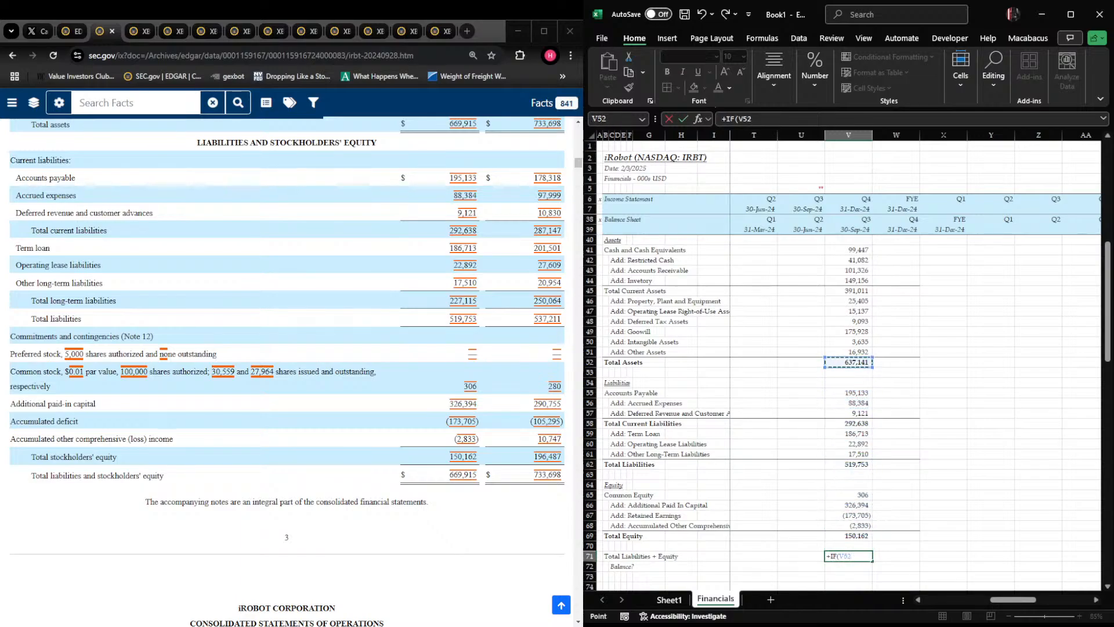
{"action": "type", "text": "-"}
{"action": "key", "text": "Up"}
{"action": "key", "text": "Up"}
{"action": "key", "text": "Up"}
{"action": "key", "text": "Up"}
{"action": "key", "text": "Up"}
{"action": "key", "text": "Up"}
{"action": "key", "text": "Up"}
{"action": "key", "text": "Up"}
{"action": "key", "text": "Up"}
{"action": "key", "text": "Up"}
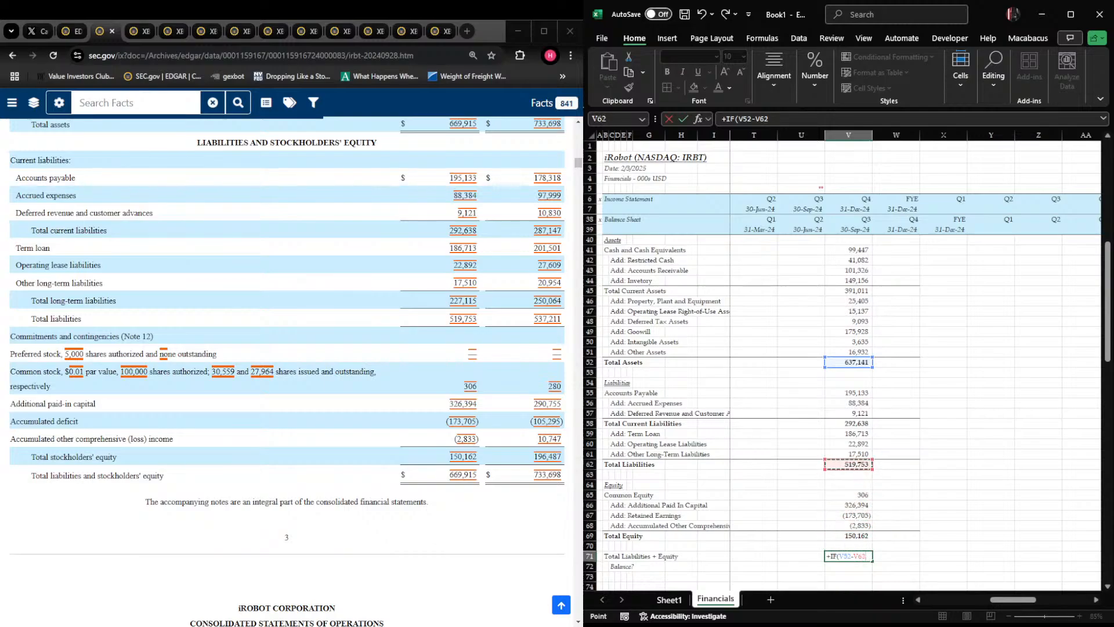
{"action": "type", "text": "="}
{"action": "key", "text": "Up"}
{"action": "key", "text": "Up"}
{"action": "type", "text": ", \"Yes\","}
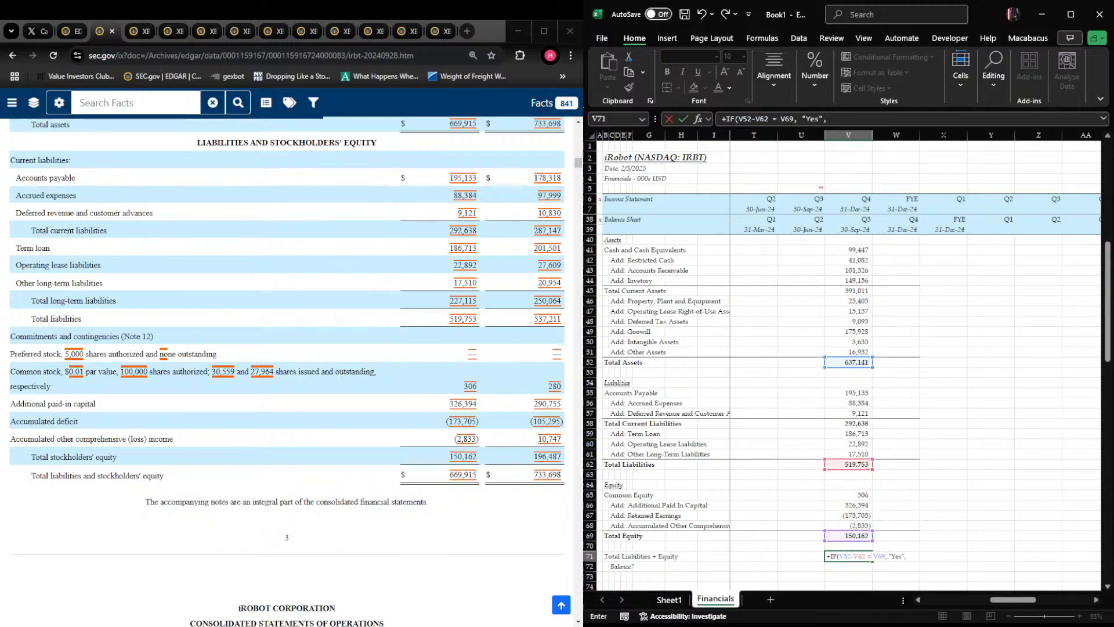
{"action": "key", "text": "Escape"}
{"action": "key", "text": "Up"}
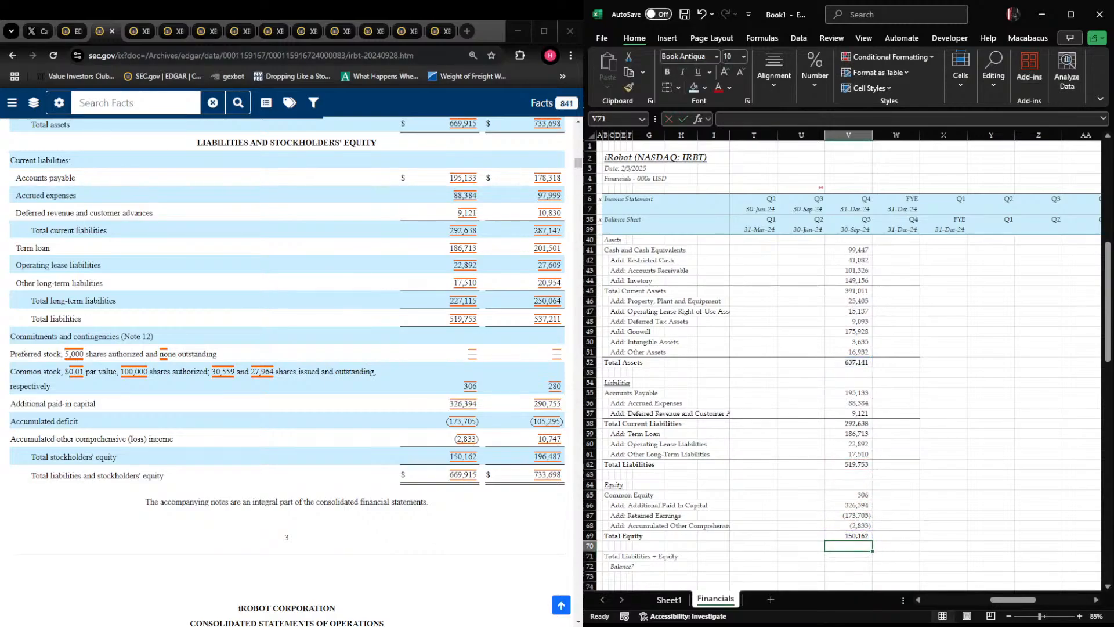
Add "Not Balanced" as the false result of the IF formula in V71
{"action": "key", "text": "Down"}
{"action": "key", "text": "F2"}
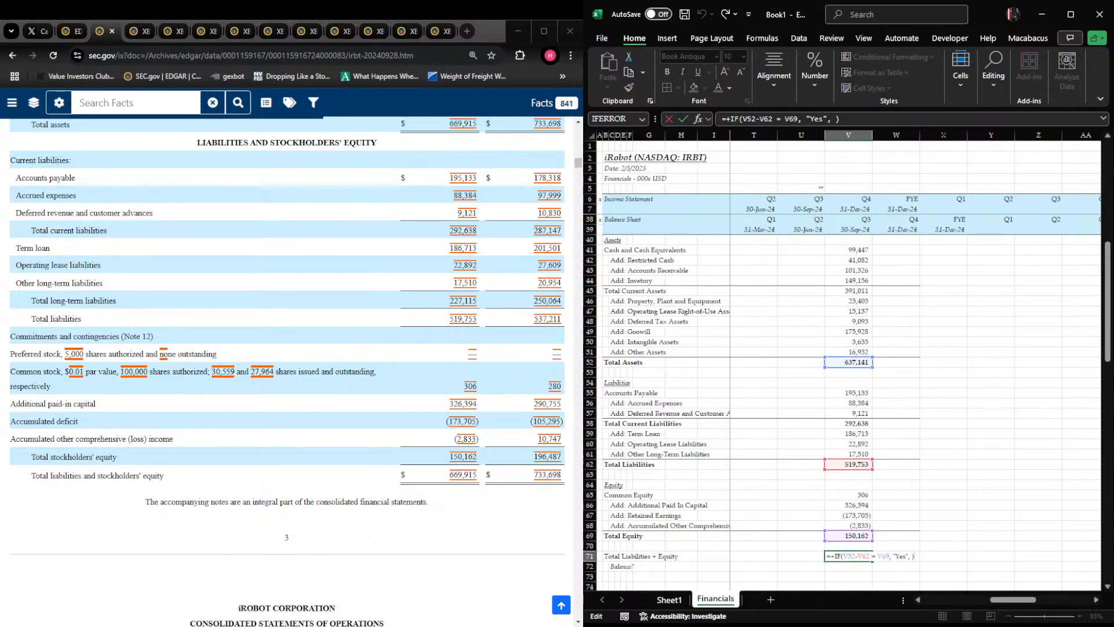
{"action": "type", "text": "\"Not Balanced\""}
{"action": "key", "text": "ctrl+Return"}
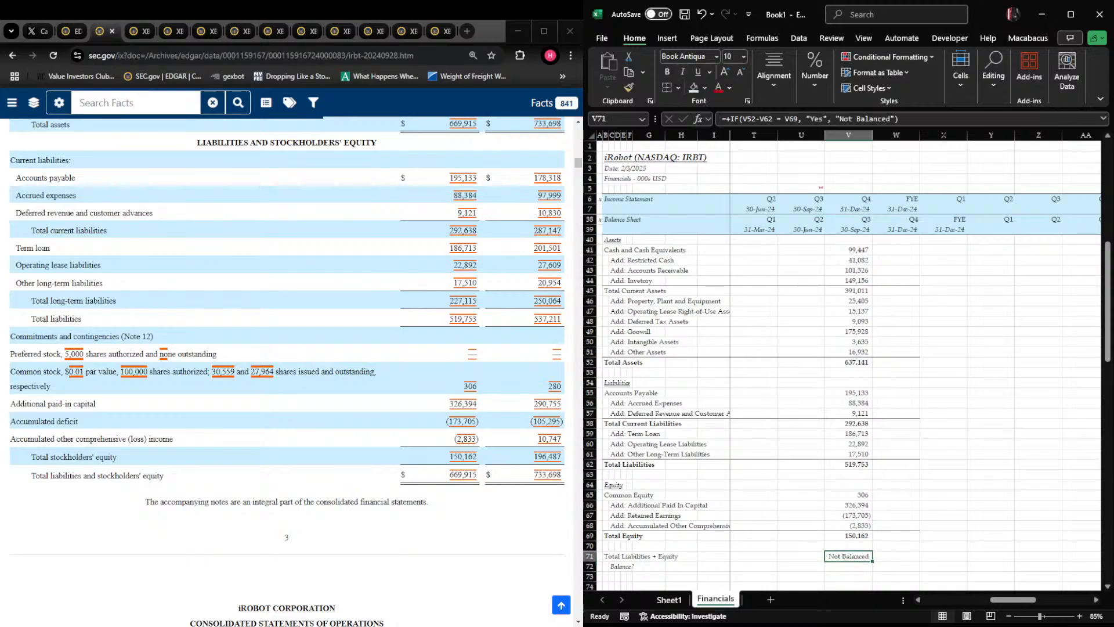
Check the balance formula's references in V71 and compare the current asset entries with the September 28, 2024 balance sheet in the filing
{"action": "key", "text": "F2"}
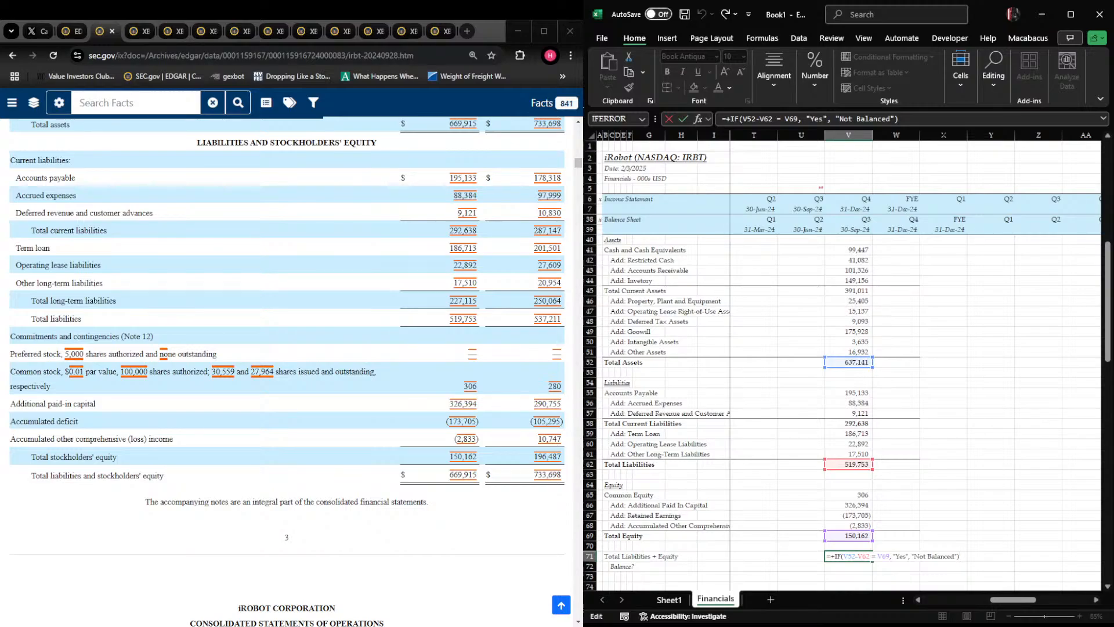
{"action": "scroll", "coordinate": [287, 348], "scroll_direction": "up", "scroll_amount": 1}
{"action": "left_click", "coordinate": [896, 321]}
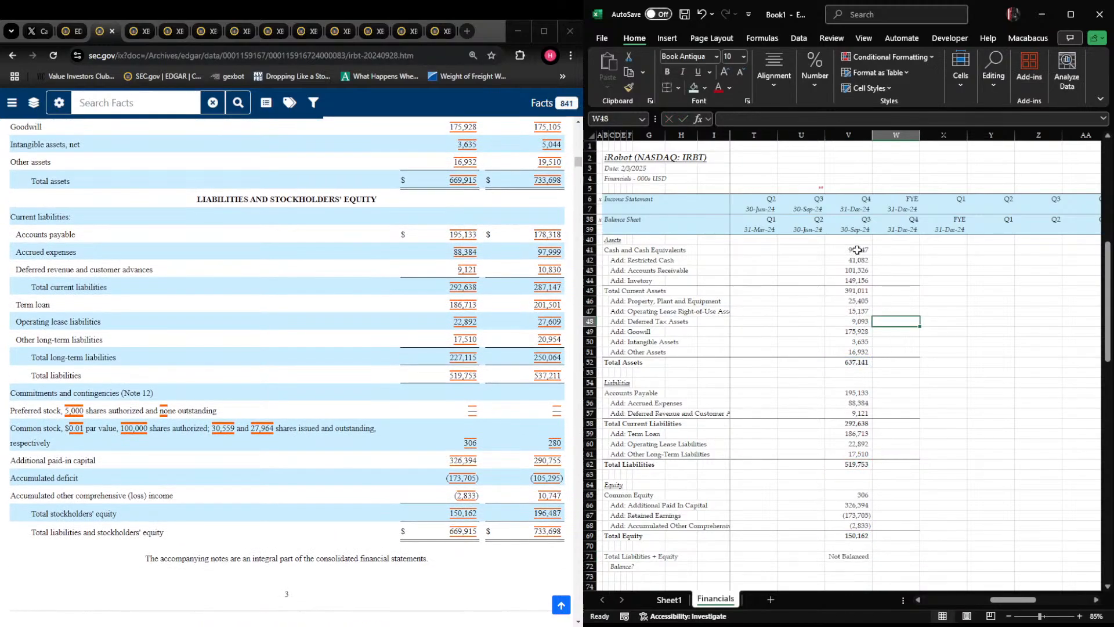
{"action": "scroll", "coordinate": [406, 261], "scroll_direction": "up", "scroll_amount": 4}
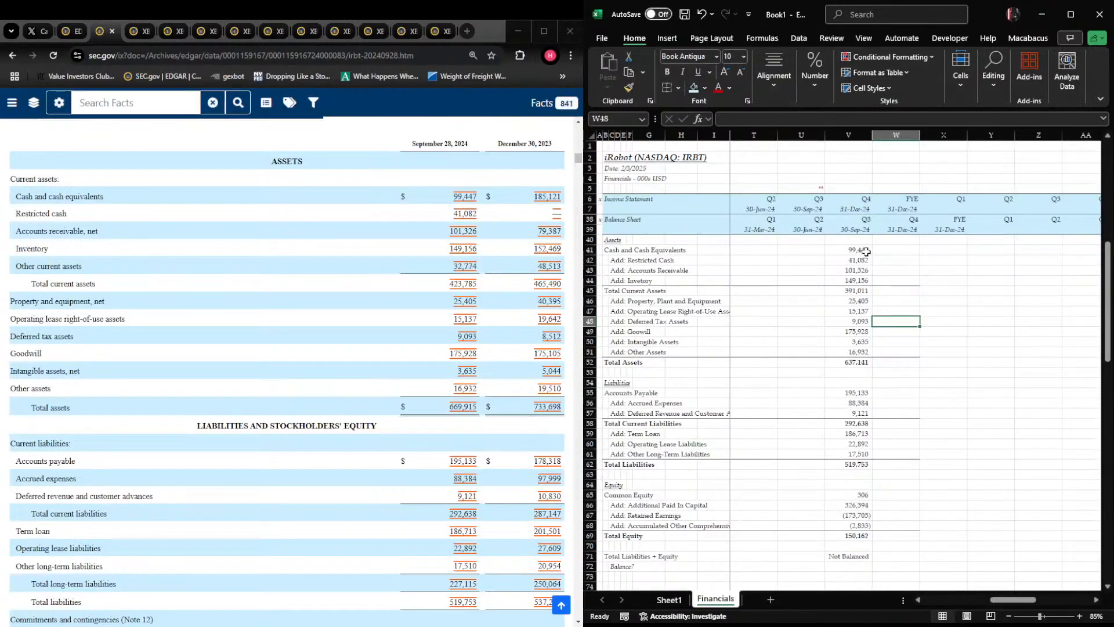
{"action": "left_click", "coordinate": [866, 251]}
{"action": "key", "text": "Down"}
{"action": "key", "text": "Down"}
{"action": "key", "text": "Down"}
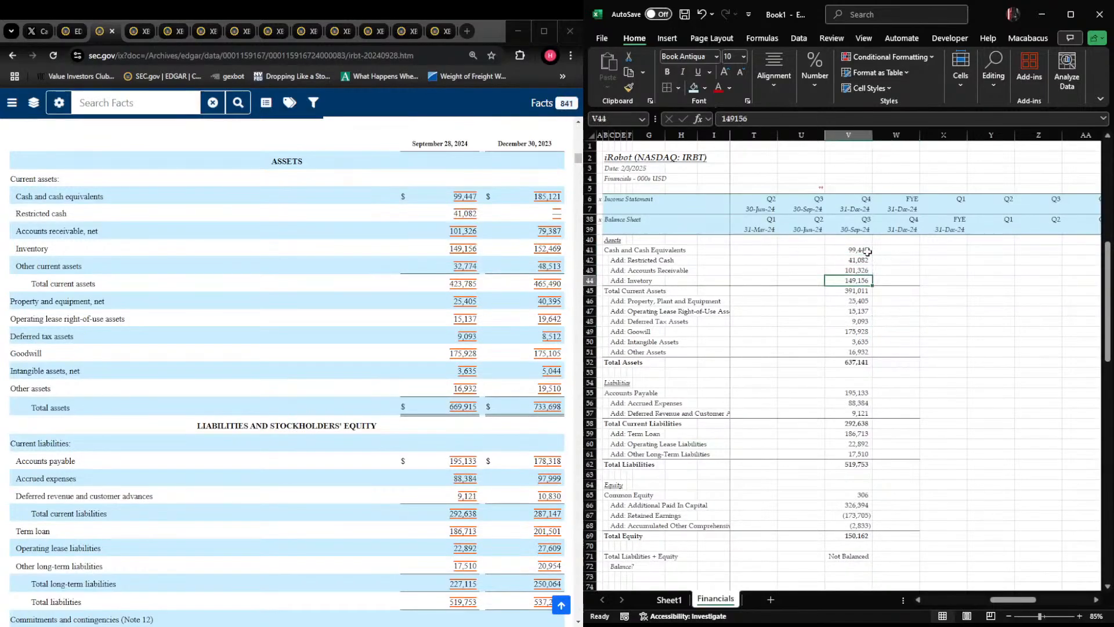
Insert a blank row directly above Total Current Assets on the balance sheet
{"action": "key", "text": "Down"}
{"action": "key", "text": "Down"}
{"action": "key", "text": "Up"}
{"action": "key", "text": "Up"}
{"action": "key", "text": "Down"}
{"action": "key", "text": "shift+space"}
{"action": "key", "text": "ctrl+shift+plus"}
{"action": "key", "text": "Up"}
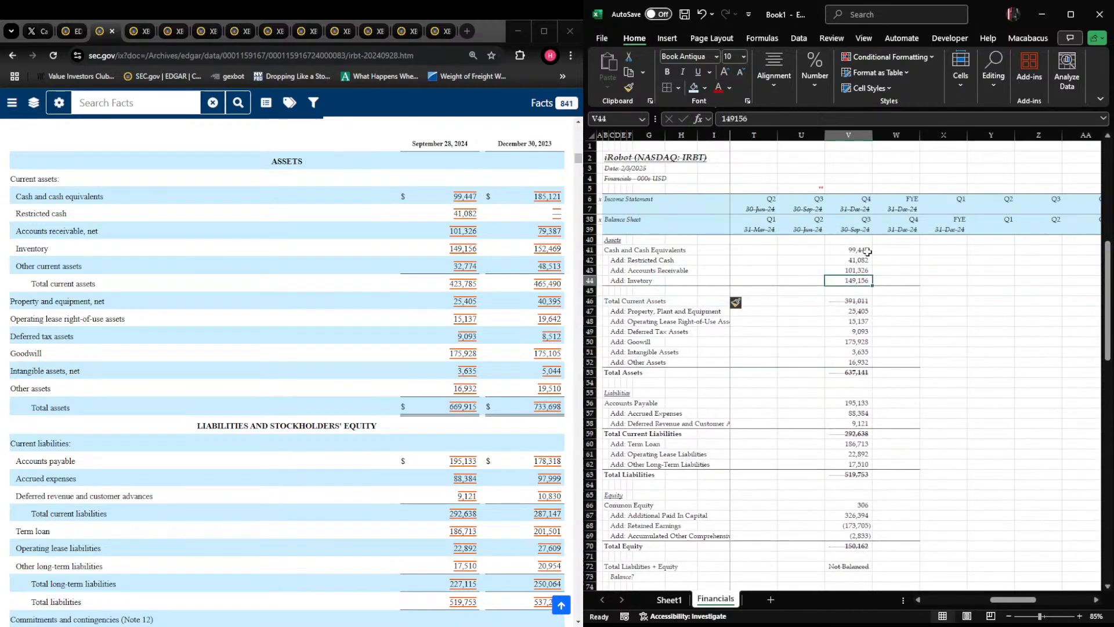
Enter the label "Add: Other Current Assets" in C45
{"action": "key", "text": "Down"}
{"action": "key", "text": "Home"}
{"action": "key", "text": "Right"}
{"action": "key", "text": "Right"}
{"action": "type", "text": "Add: Other Curre"}
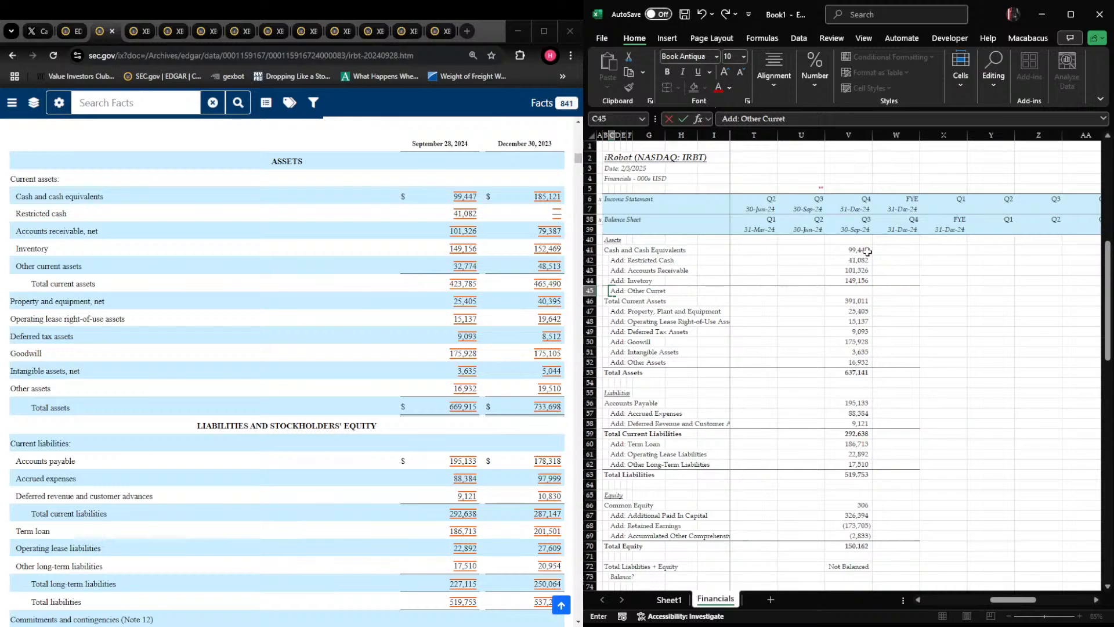
{"action": "type", "text": "nt Assets"}
{"action": "key", "text": "ctrl+Return"}
Remove all borders from the Other Current Assets row, row 45
{"action": "key", "text": "shift+space"}
{"action": "key", "text": "alt+h"}
{"action": "key", "text": "b"}
{"action": "key", "text": "n"}
{"action": "key", "text": "Right"}
{"action": "key", "text": "Left"}
{"action": "key", "text": "Left"}
{"action": "key", "text": "Down"}
{"action": "key", "text": "Right"}
{"action": "key", "text": "Right"}
{"action": "key", "text": "Right"}
{"action": "key", "text": "Right"}
{"action": "key", "text": "Right"}
{"action": "key", "text": "Right"}
{"action": "key", "text": "Right"}
{"action": "key", "text": "Right"}
{"action": "key", "text": "Right"}
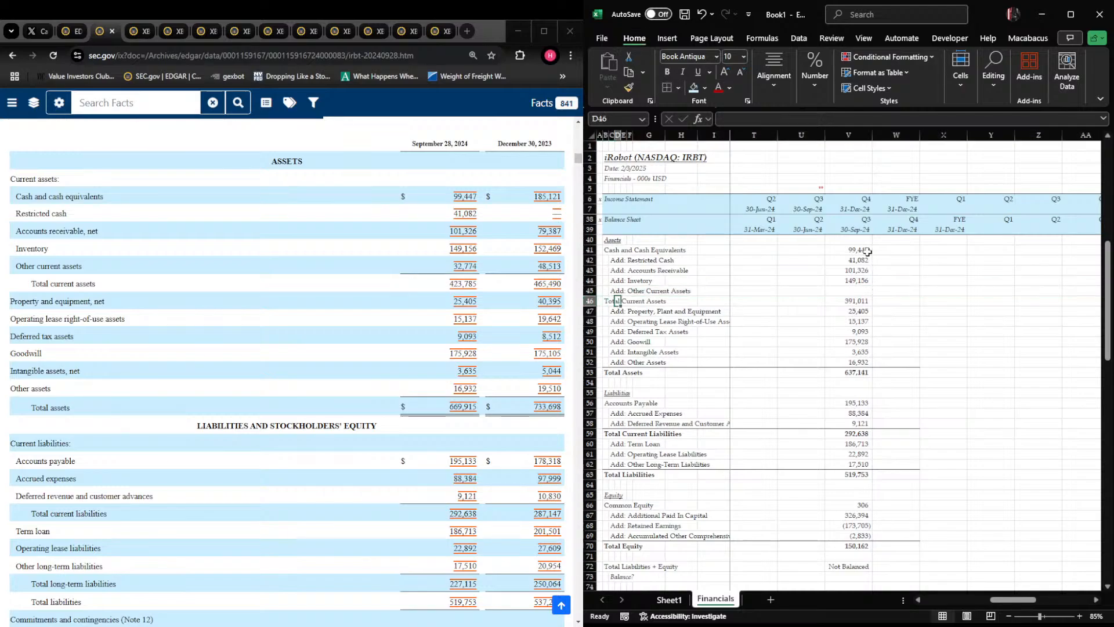
Add a bottom border to row 45 from column B across the period columns
{"action": "key", "text": "Left"}
{"action": "key", "text": "Left"}
{"action": "key", "text": "Left"}
{"action": "key", "text": "Left"}
{"action": "key", "text": "Up"}
{"action": "key", "text": "Left"}
{"action": "key", "text": "Left"}
{"action": "key", "text": "Left"}
{"action": "key", "text": "Left"}
{"action": "key", "text": "Left"}
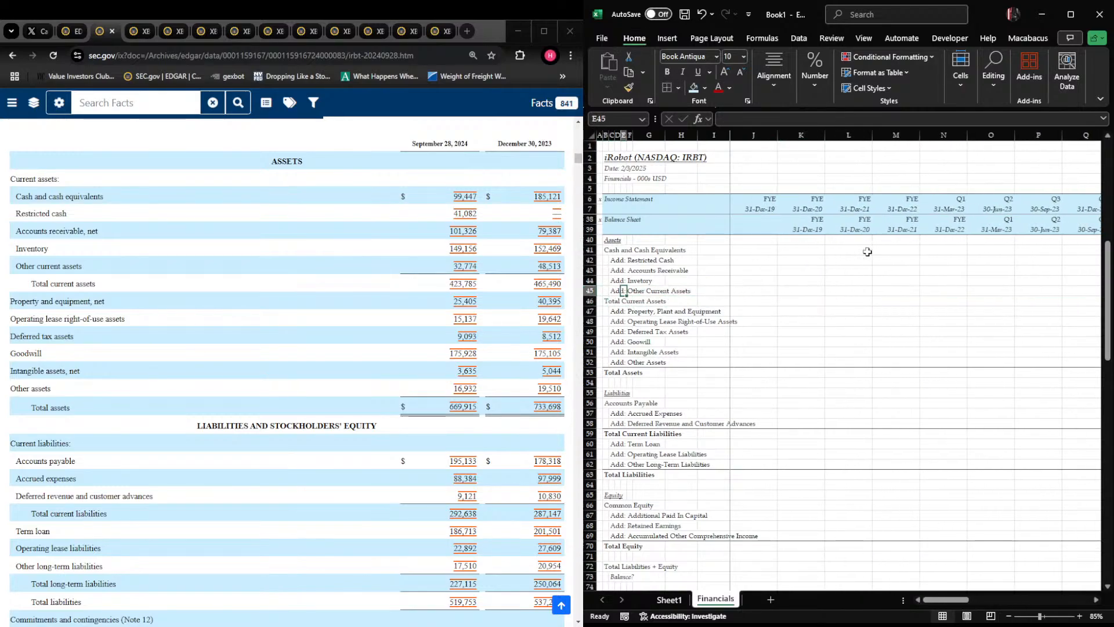
{"action": "key", "text": "shift+Right"}
{"action": "key", "text": "shift+Right"}
{"action": "key", "text": "shift+Right"}
{"action": "key", "text": "shift+Right"}
{"action": "key", "text": "shift+Right"}
{"action": "key", "text": "shift+Right"}
{"action": "key", "text": "shift+Right"}
{"action": "key", "text": "shift+Right"}
{"action": "key", "text": "shift+Right"}
{"action": "key", "text": "shift+Right"}
{"action": "key", "text": "shift+Right"}
{"action": "key", "text": "shift+Right"}
{"action": "key", "text": "shift+Right"}
{"action": "key", "text": "shift+Right"}
{"action": "key", "text": "shift+Right"}
{"action": "key", "text": "shift+Right"}
{"action": "key", "text": "shift+Right"}
{"action": "key", "text": "shift+Right"}
{"action": "key", "text": "shift+Right"}
{"action": "key", "text": "shift+Right"}
{"action": "key", "text": "shift+Right"}
{"action": "key", "text": "shift+Right"}
{"action": "key", "text": "shift+Right"}
{"action": "key", "text": "shift+Right"}
{"action": "key", "text": "shift+Right"}
{"action": "key", "text": "shift+Right"}
{"action": "key", "text": "shift+Right"}
{"action": "key", "text": "shift+Right"}
{"action": "key", "text": "shift+Right"}
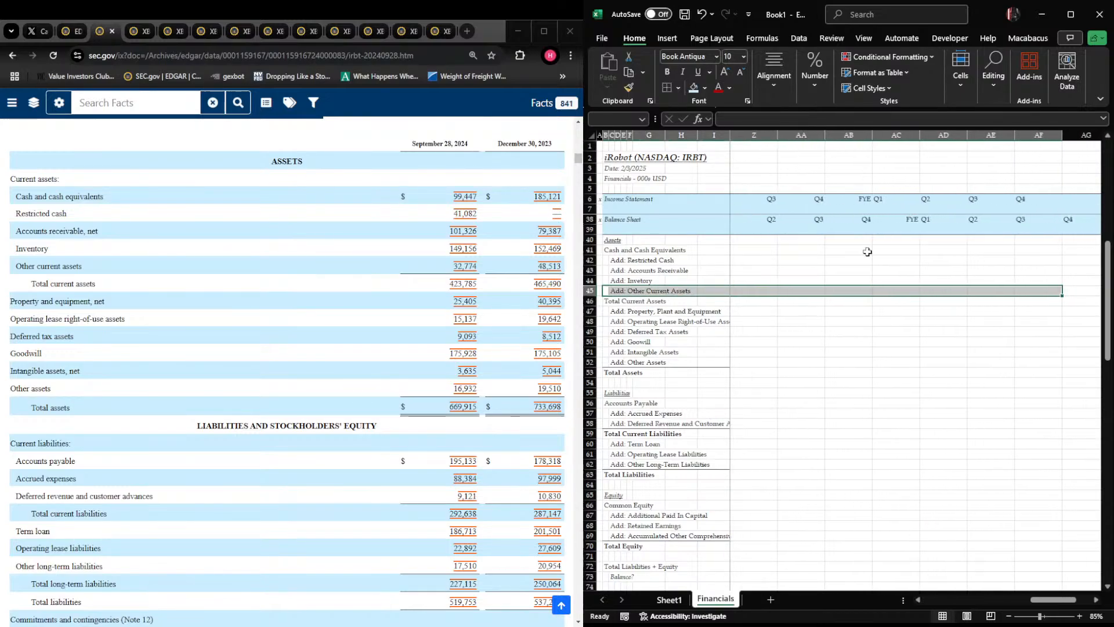
Enter 32,774 as Other Current Assets for September 2024 in V45
{"action": "key", "text": "Right"}
{"action": "key", "text": "Right"}
{"action": "key", "text": "Right"}
{"action": "key", "text": "Right"}
{"action": "key", "text": "Right"}
{"action": "key", "text": "Right"}
{"action": "key", "text": "Right"}
{"action": "key", "text": "Right"}
{"action": "key", "text": "Right"}
{"action": "key", "text": "Right"}
{"action": "key", "text": "Right"}
{"action": "key", "text": "Right"}
{"action": "key", "text": "Right"}
{"action": "key", "text": "Right"}
{"action": "key", "text": "Right"}
{"action": "key", "text": "Right"}
{"action": "key", "text": "Right"}
{"action": "key", "text": "Right"}
{"action": "key", "text": "Right"}
{"action": "key", "text": "Right"}
{"action": "key", "text": "Right"}
{"action": "key", "text": "Right"}
{"action": "key", "text": "Right"}
{"action": "key", "text": "Right"}
{"action": "key", "text": "Right"}
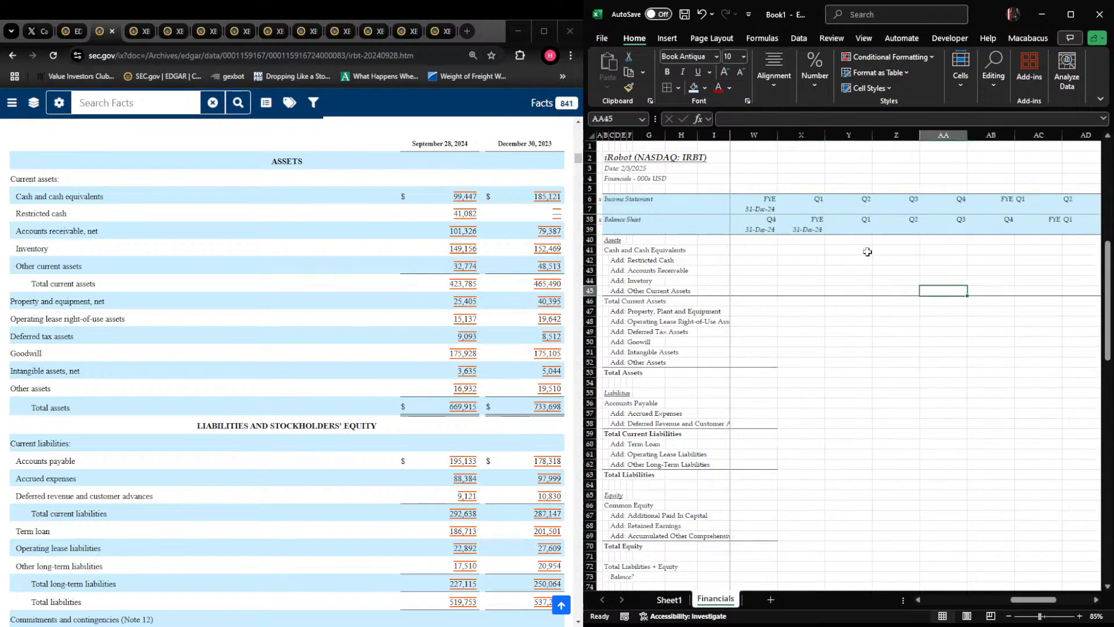
{"action": "key", "text": "Left"}
{"action": "key", "text": "Left"}
{"action": "key", "text": "Left"}
{"action": "key", "text": "Left"}
{"action": "key", "text": "Left"}
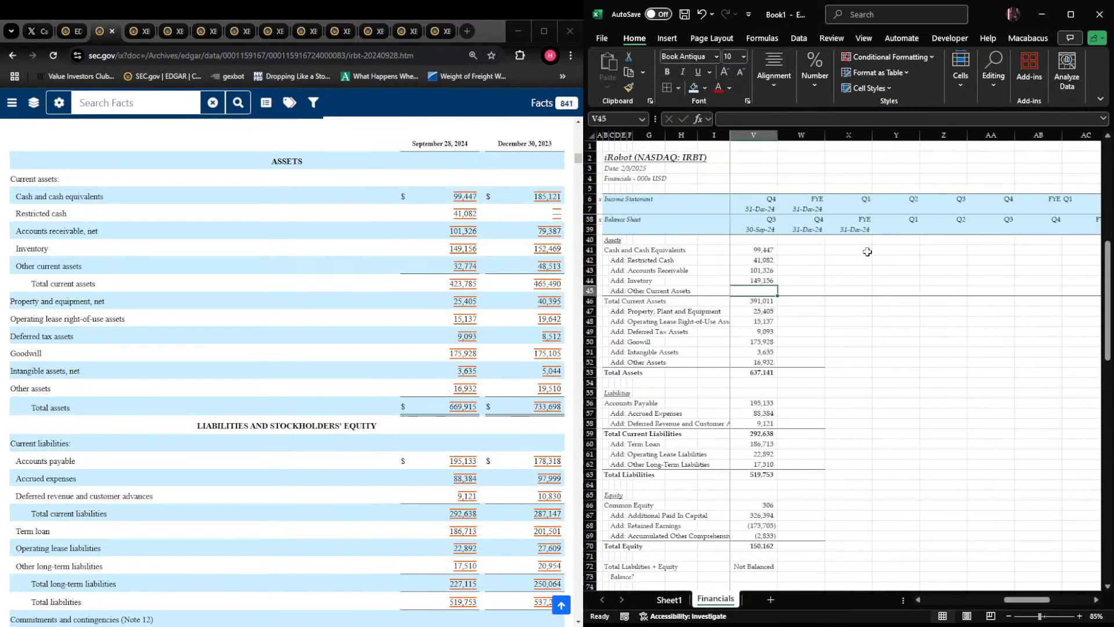
{"action": "type", "text": "32,774"}
{"action": "key", "text": "Return"}
Re-enter Total Current Assets in V46 as a SUM of V41 through V45
{"action": "type", "text": "+SUM("}
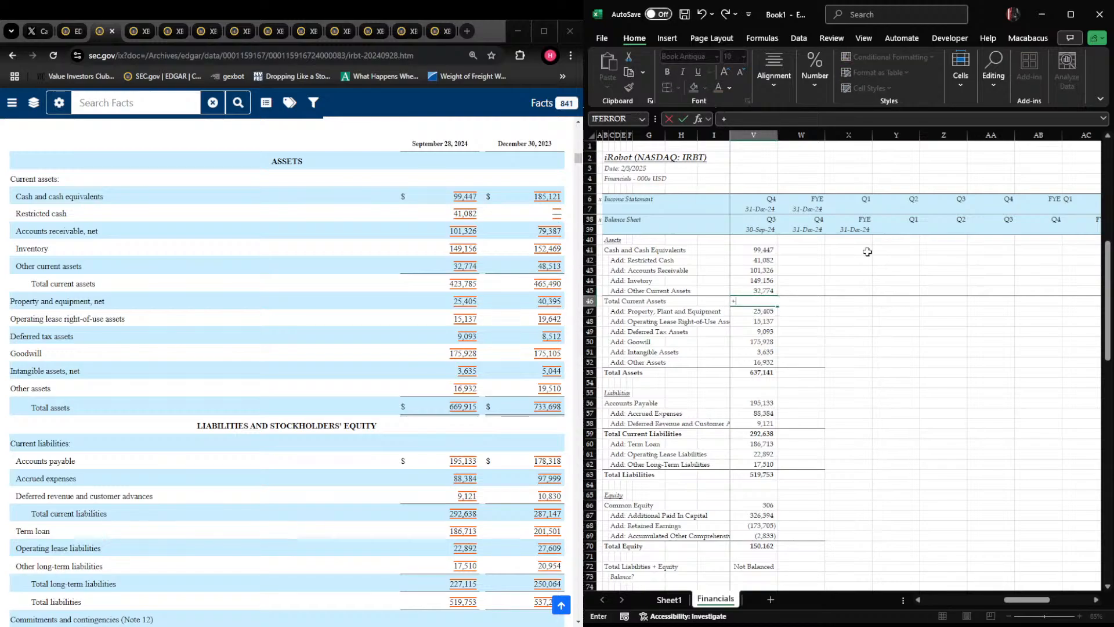
{"action": "key", "text": "Up"}
{"action": "key", "text": "shift+Up"}
{"action": "key", "text": "shift+Up"}
{"action": "key", "text": "shift+Up"}
{"action": "key", "text": "shift+Up"}
{"action": "key", "text": "Return"}
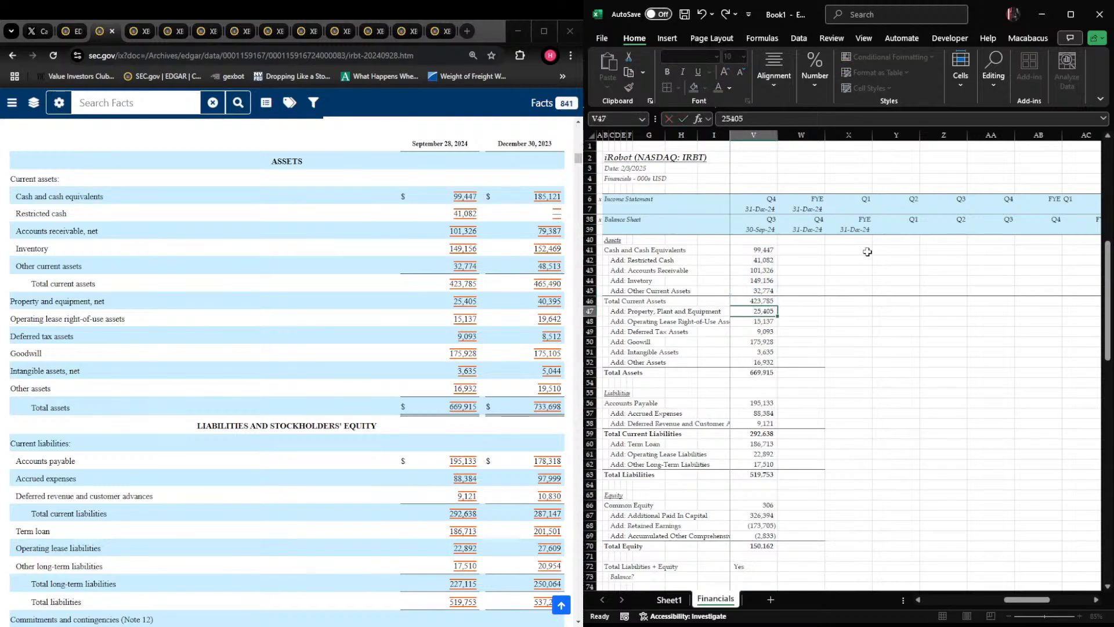
Move the balance check formula from V72 down to V73, beside the "Balance?" label
{"action": "key", "text": "Down"}
{"action": "key", "text": "Down"}
{"action": "key", "text": "Down"}
{"action": "key", "text": "Down"}
{"action": "key", "text": "Down"}
{"action": "key", "text": "Down"}
{"action": "key", "text": "Down"}
{"action": "key", "text": "Down"}
{"action": "key", "text": "Down"}
{"action": "key", "text": "Down"}
{"action": "key", "text": "Down"}
{"action": "key", "text": "Down"}
{"action": "key", "text": "Down"}
{"action": "key", "text": "Down"}
{"action": "key", "text": "Down"}
{"action": "key", "text": "Down"}
{"action": "key", "text": "Down"}
{"action": "key", "text": "Down"}
{"action": "key", "text": "Down"}
{"action": "key", "text": "Down"}
{"action": "key", "text": "Down"}
{"action": "key", "text": "Down"}
{"action": "key", "text": "Down"}
{"action": "key", "text": "Down"}
{"action": "key", "text": "Down"}
{"action": "key", "text": "Down"}
{"action": "key", "text": "Down"}
{"action": "key", "text": "Down"}
{"action": "key", "text": "Down"}
{"action": "key", "text": "Down"}
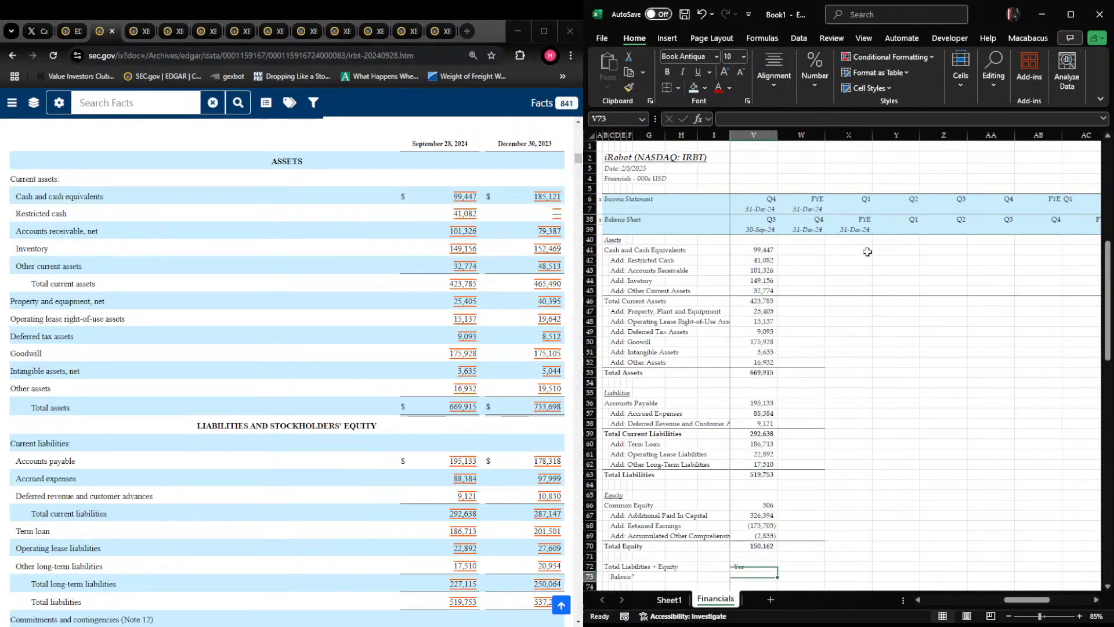
{"action": "key", "text": "Up"}
{"action": "key", "text": "Up"}
{"action": "key", "text": "Up"}
{"action": "key", "text": "Up"}
{"action": "key", "text": "Up"}
{"action": "key", "text": "Up"}
{"action": "key", "text": "Up"}
{"action": "key", "text": "ctrl+x"}
{"action": "key", "text": "Down"}
{"action": "key", "text": "ctrl+v"}
Enter a formula in V72 that adds Total Liabilities in V63 and Total Equity in V70
{"action": "key", "text": "Right"}
{"action": "key", "text": "Left"}
{"action": "key", "text": "Up"}
{"action": "key", "text": "Left"}
{"action": "key", "text": "Left"}
{"action": "key", "text": "Right"}
{"action": "key", "text": "Right"}
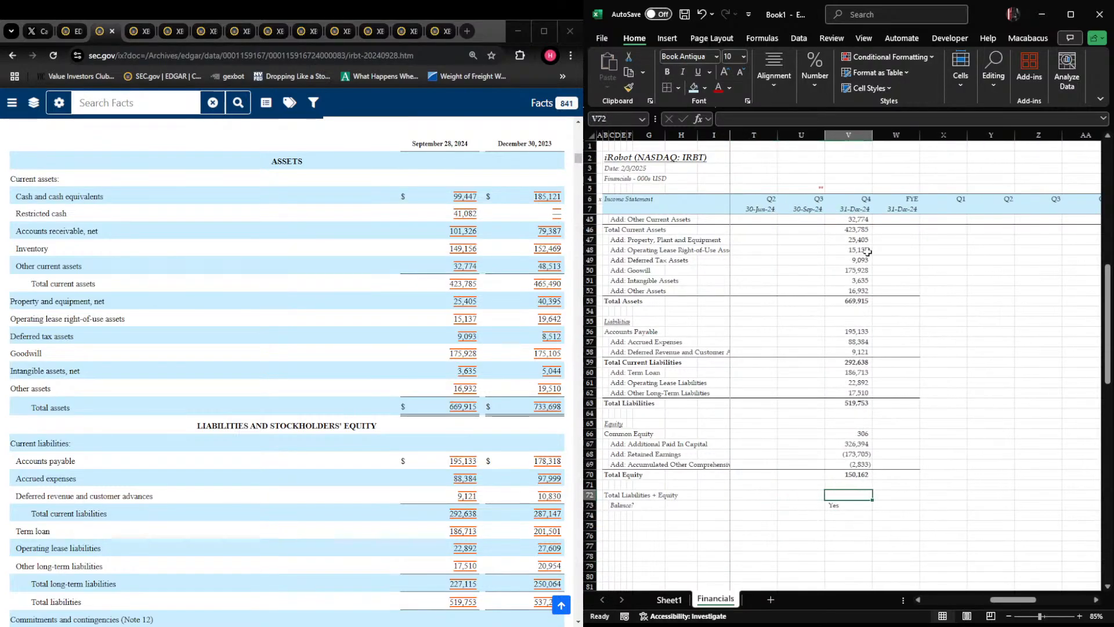
{"action": "type", "text": "+"}
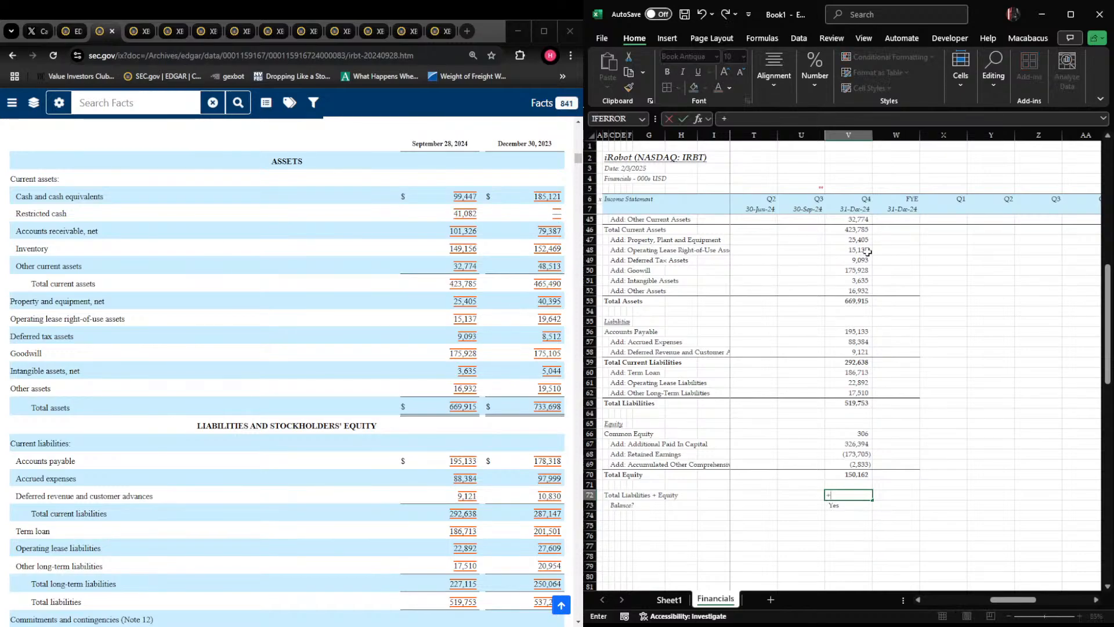
{"action": "key", "text": "Up"}
{"action": "key", "text": "Up"}
{"action": "key", "text": "Up"}
{"action": "key", "text": "Up"}
{"action": "key", "text": "Up"}
{"action": "key", "text": "Up"}
{"action": "key", "text": "Up"}
{"action": "key", "text": "Up"}
{"action": "key", "text": "Up"}
{"action": "type", "text": "+"}
{"action": "key", "text": "Up"}
{"action": "key", "text": "Up"}
{"action": "key", "text": "Return"}
{"action": "type", "text": "+IF("}
{"action": "key", "text": "Up"}
{"action": "key", "text": "Up"}
{"action": "key", "text": "Up"}
{"action": "key", "text": "Up"}
{"action": "key", "text": "Up"}
{"action": "key", "text": "Up"}
{"action": "key", "text": "Up"}
{"action": "key", "text": "Up"}
{"action": "key", "text": "Up"}
{"action": "key", "text": "Up"}
{"action": "key", "text": "Up"}
{"action": "key", "text": "Up"}
{"action": "key", "text": "Up"}
{"action": "key", "text": "Up"}
{"action": "key", "text": "Up"}
{"action": "key", "text": "Up"}
{"action": "key", "text": "Up"}
{"action": "key", "text": "Up"}
{"action": "key", "text": "Up"}
{"action": "key", "text": "Up"}
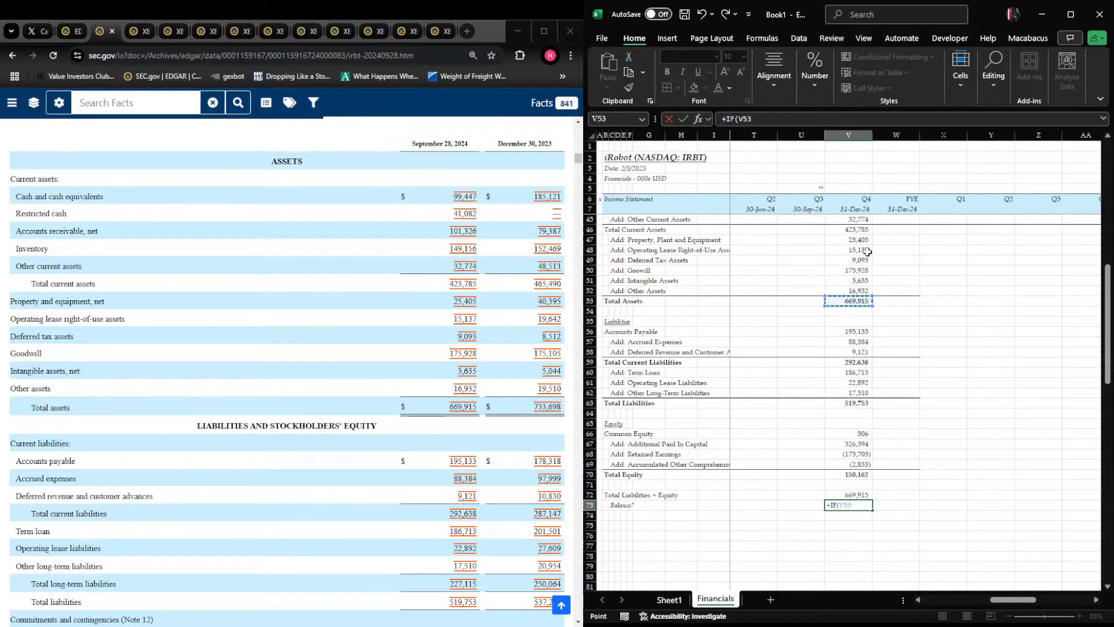
{"action": "key", "text": "Escape"}
{"action": "key", "text": "Up"}
{"action": "key", "text": "Down"}
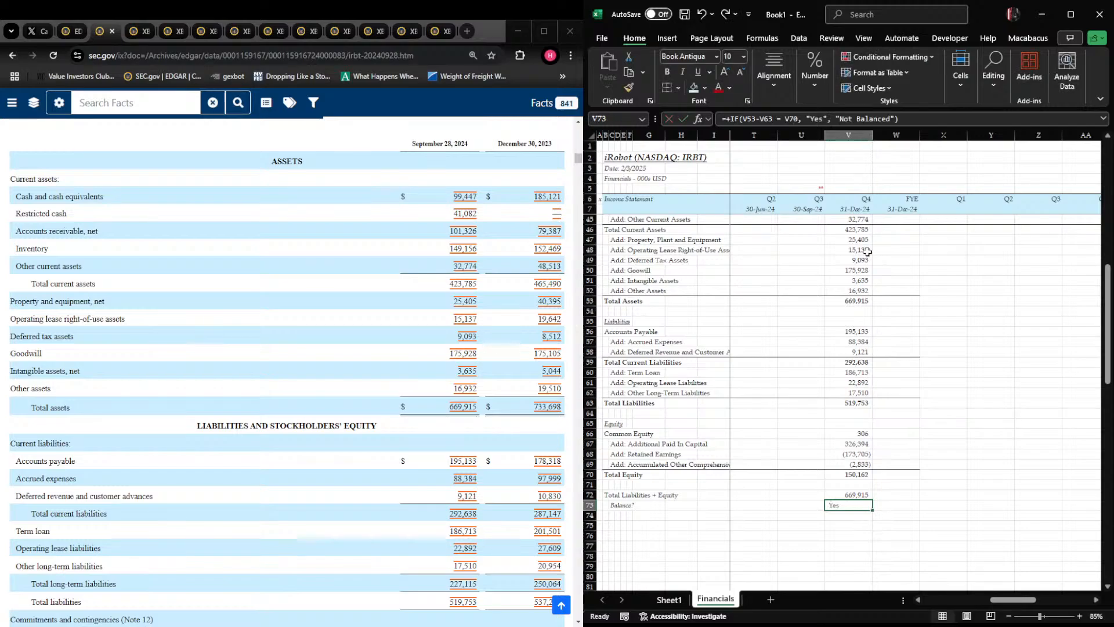
Right-align the balance check result in V73 and italicize row 73
{"action": "key", "text": "alt"}
{"action": "key", "text": "h"}
{"action": "key", "text": "a"}
{"action": "key", "text": "r"}
{"action": "key", "text": "Right"}
{"action": "key", "text": "Left"}
{"action": "key", "text": "Right"}
{"action": "key", "text": "Left"}
{"action": "key", "text": "shift+space"}
{"action": "key", "text": "ctrl+i"}
{"action": "key", "text": "ctrl+Home"}
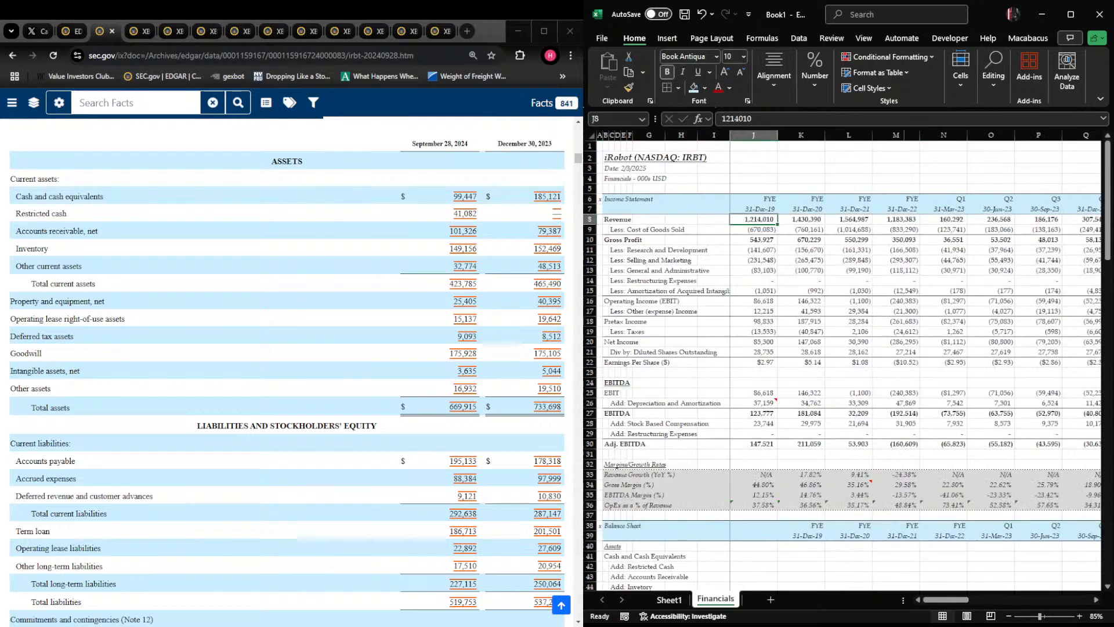
Add a new worksheet and name it "Capital Structure"
{"action": "left_click", "coordinate": [770, 600]}
{"action": "double_click", "coordinate": [763, 600]}
{"action": "type", "text": "Ca"}
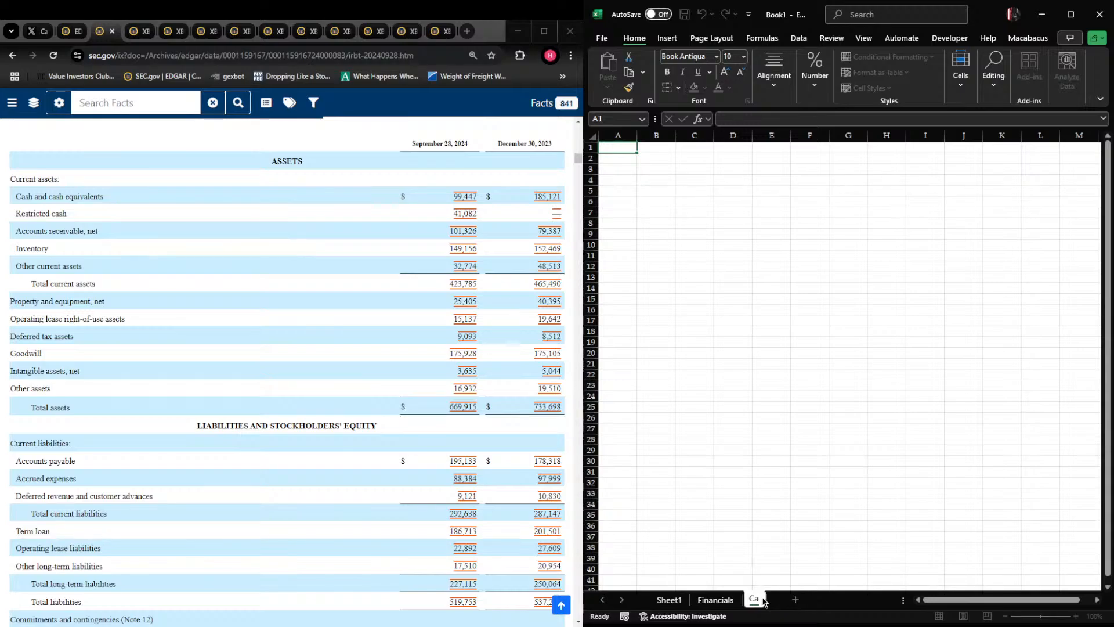
{"action": "type", "text": "pital Structure"}
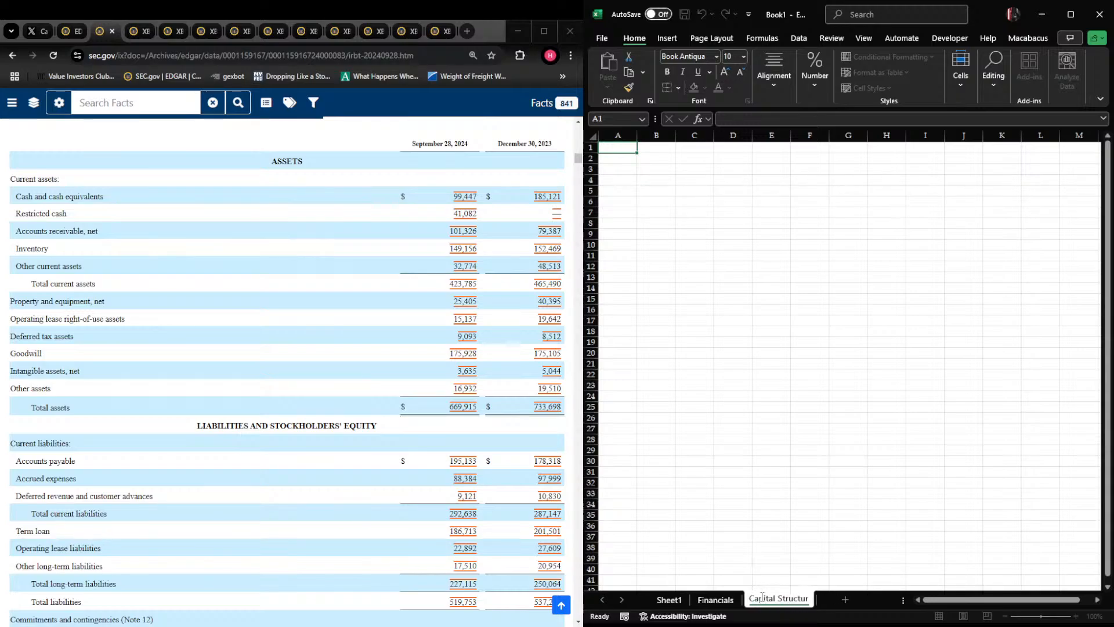
{"action": "key", "text": "Return"}
Set the width of columns A through F to 1 on the Capital Structure sheet
{"action": "key", "text": "ctrl+space"}
{"action": "key", "text": "shift+Right"}
{"action": "key", "text": "shift+Right"}
{"action": "key", "text": "shift+Right"}
{"action": "key", "text": "shift+Right"}
{"action": "key", "text": "shift+Right"}
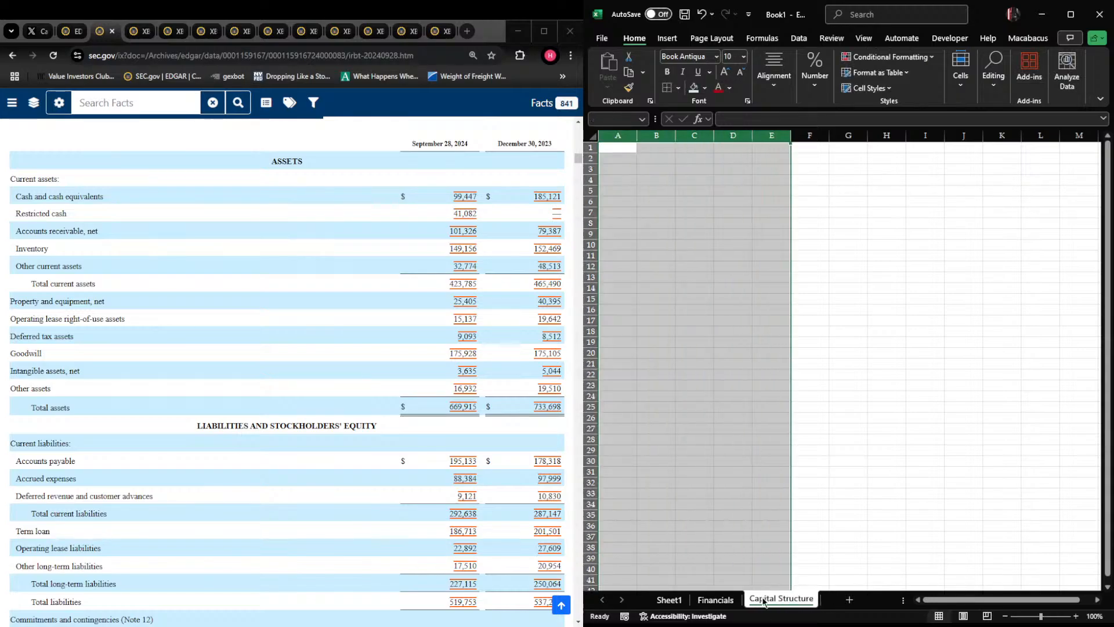
{"action": "key", "text": "alt+h"}
{"action": "type", "text": "ow"}
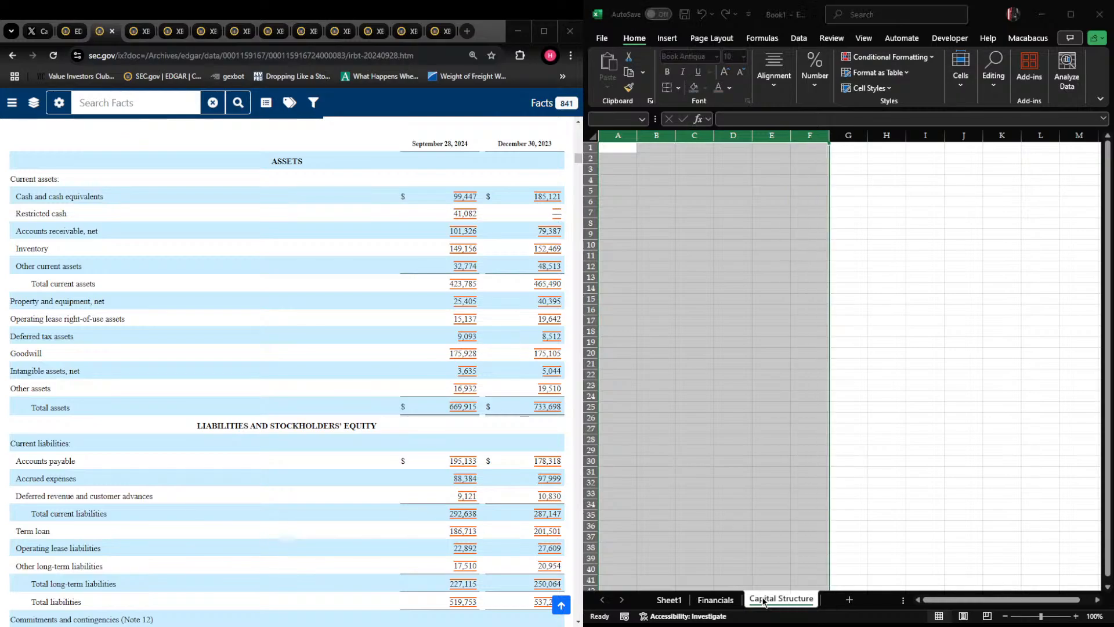
{"action": "type", "text": "1"}
{"action": "key", "text": "Return"}
Link B2 on the Capital Structure sheet to the three title lines (company, date and units) on the Financials sheet
{"action": "key", "text": "Left"}
{"action": "key", "text": "Right"}
{"action": "key", "text": "Down"}
{"action": "type", "text": "+"}
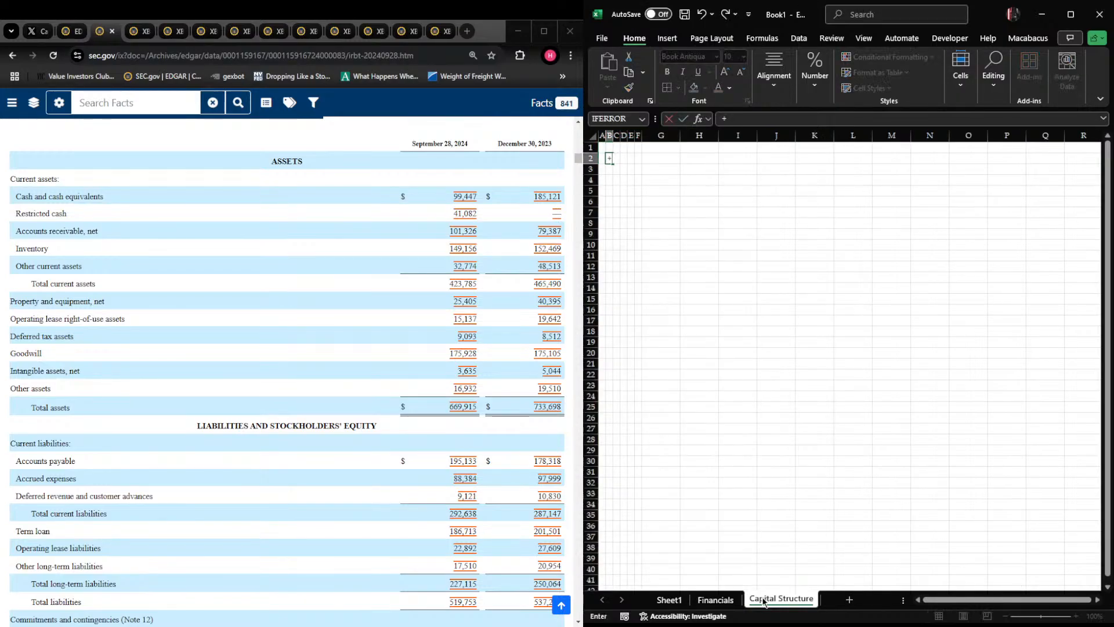
{"action": "key", "text": "ctrl+Page_Up"}
{"action": "key", "text": "Right"}
{"action": "key", "text": "Down"}
{"action": "key", "text": "Left"}
{"action": "key", "text": "Up"}
Format the company title in B2 at size 14 in bold, italic and underline, and italicize the date and units lines in B3:B4
{"action": "key", "text": "Up"}
{"action": "key", "text": "Up"}
{"action": "key", "text": "Up"}
{"action": "key", "text": "Up"}
{"action": "key", "text": "Up"}
{"action": "key", "text": "Up"}
{"action": "key", "text": "ctrl+Left"}
{"action": "key", "text": "shift+Down"}
{"action": "key", "text": "shift+Down"}
{"action": "key", "text": "Return"}
{"action": "key", "text": "Up"}
{"action": "key", "text": "alt"}
{"action": "type", "text": "hfs14"}
{"action": "key", "text": "Return"}
{"action": "key", "text": "Down"}
{"action": "key", "text": "shift+Down"}
{"action": "key", "text": "ctrl+i"}
{"action": "key", "text": "Up"}
{"action": "key", "text": "ctrl+b"}
{"action": "key", "text": "ctrl+i"}
{"action": "key", "text": "ctrl+u"}
Put an "x" marker in A6 and enter the heading "Capital Structure Summary" in B6
{"action": "key", "text": "Down"}
{"action": "key", "text": "Down"}
{"action": "key", "text": "Down"}
{"action": "key", "text": "Down"}
{"action": "key", "text": "Left"}
{"action": "key", "text": "Right"}
{"action": "type", "text": "Capital Structure Summary"}
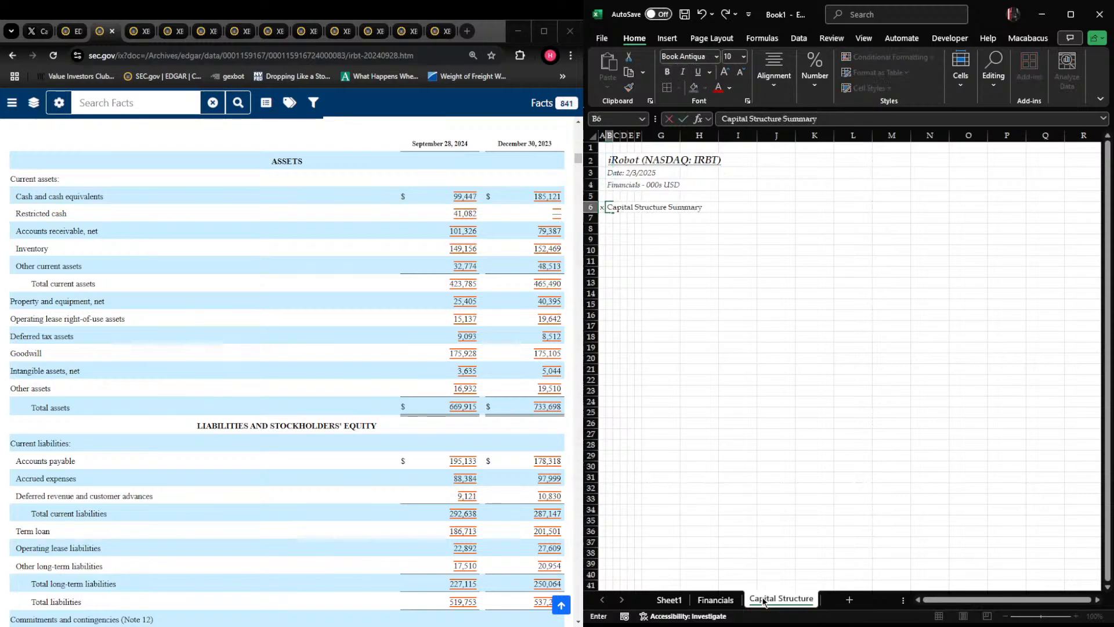
{"action": "key", "text": "ctrl+Return"}
Shade B6:T7 light blue with borders above and below the band, and italicize the "Capital Structure Summary" heading
{"action": "key", "text": "Left"}
{"action": "key", "text": "ctrl+space"}
{"action": "key", "text": "ctrl+i"}
{"action": "key", "text": "Right"}
{"action": "key", "text": "shift+Right"}
{"action": "key", "text": "shift+Right"}
{"action": "key", "text": "shift+Right"}
{"action": "key", "text": "shift+Right"}
{"action": "key", "text": "shift+Right"}
{"action": "key", "text": "shift+Right"}
{"action": "key", "text": "shift+Right"}
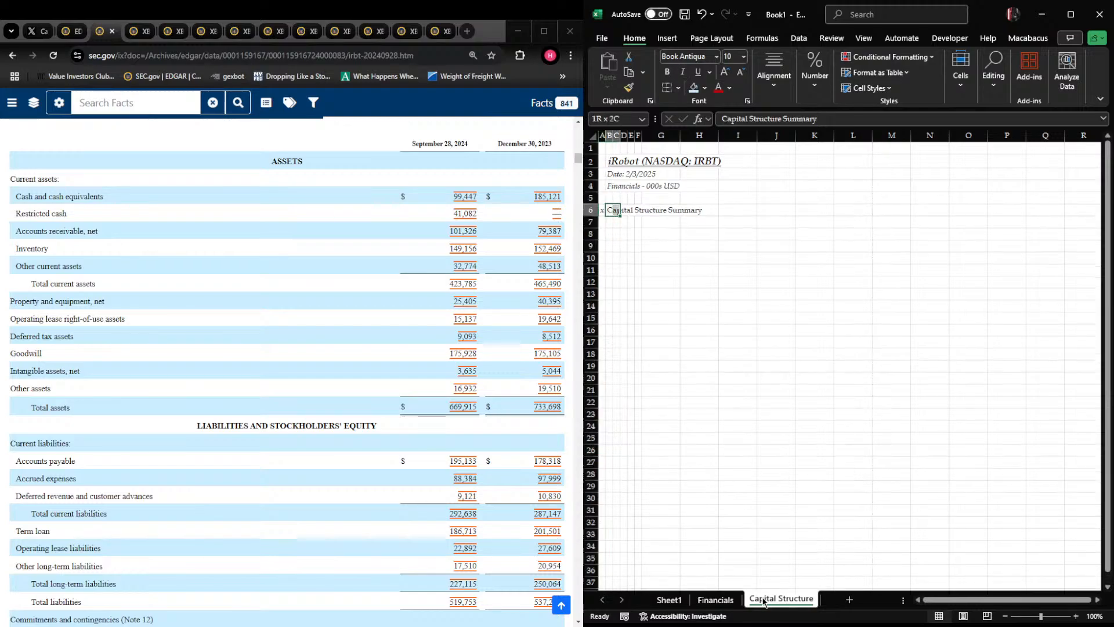
{"action": "key", "text": "shift+Right"}
{"action": "key", "text": "shift+Right"}
{"action": "key", "text": "shift+Right"}
{"action": "key", "text": "shift+Right"}
{"action": "key", "text": "shift+Right"}
{"action": "key", "text": "shift+Right"}
{"action": "key", "text": "shift+Right"}
{"action": "key", "text": "shift+Right"}
{"action": "key", "text": "shift+Right"}
{"action": "key", "text": "shift+Right"}
{"action": "key", "text": "shift+Right"}
{"action": "key", "text": "shift+Right"}
{"action": "key", "text": "shift+Down"}
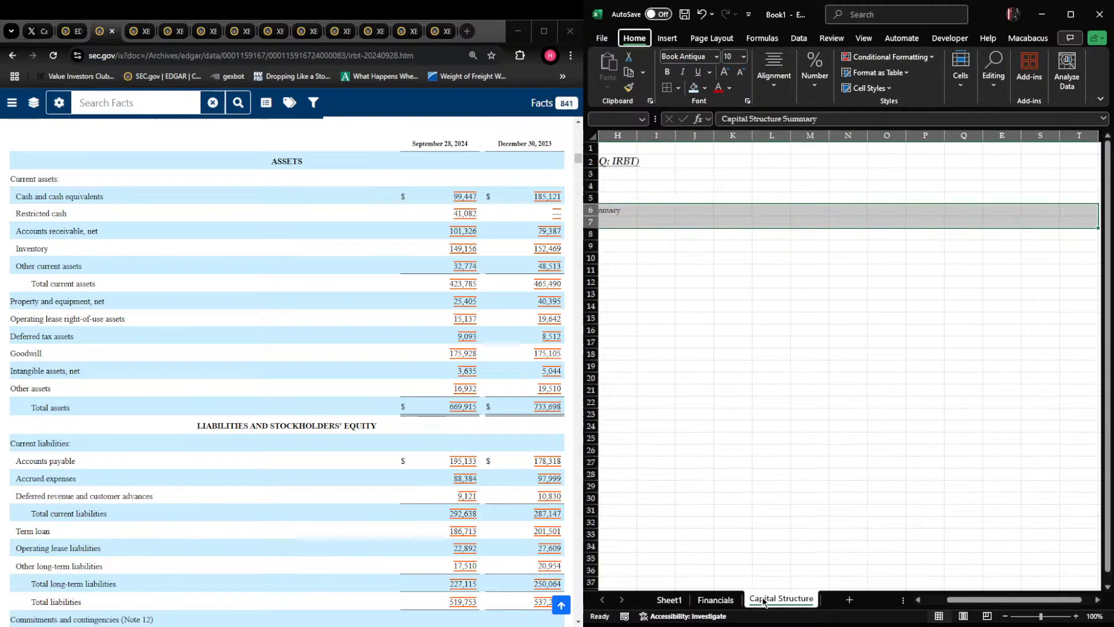
{"action": "key", "text": "Down"}
{"action": "key", "text": "Right"}
{"action": "key", "text": "Right"}
{"action": "key", "text": "Right"}
{"action": "key", "text": "Right"}
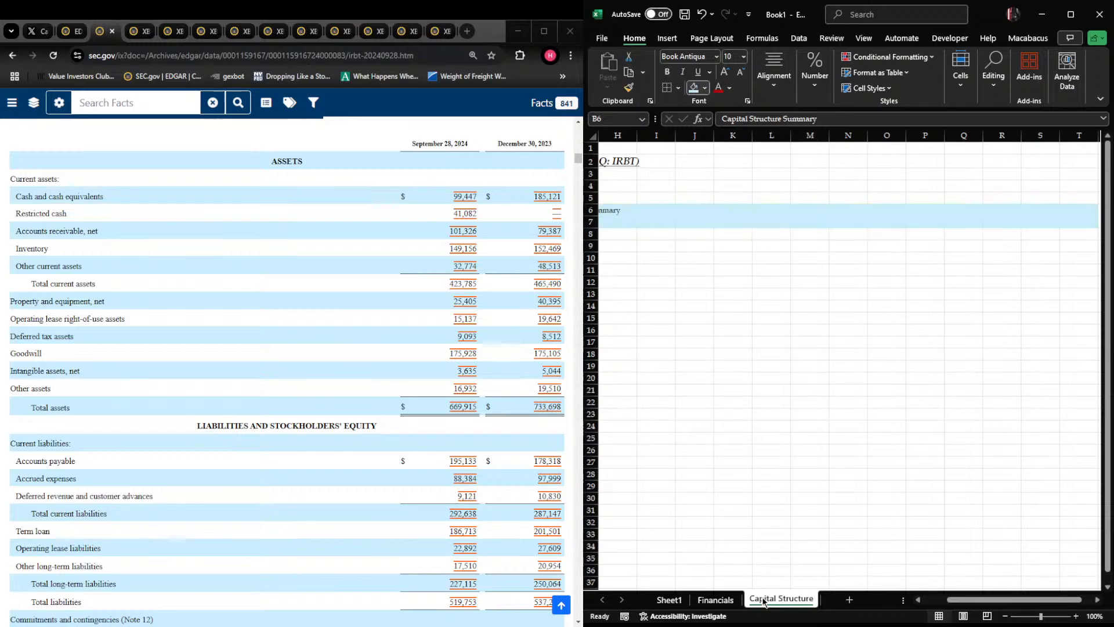
{"action": "key", "text": "Return"}
{"action": "key", "text": "Down"}
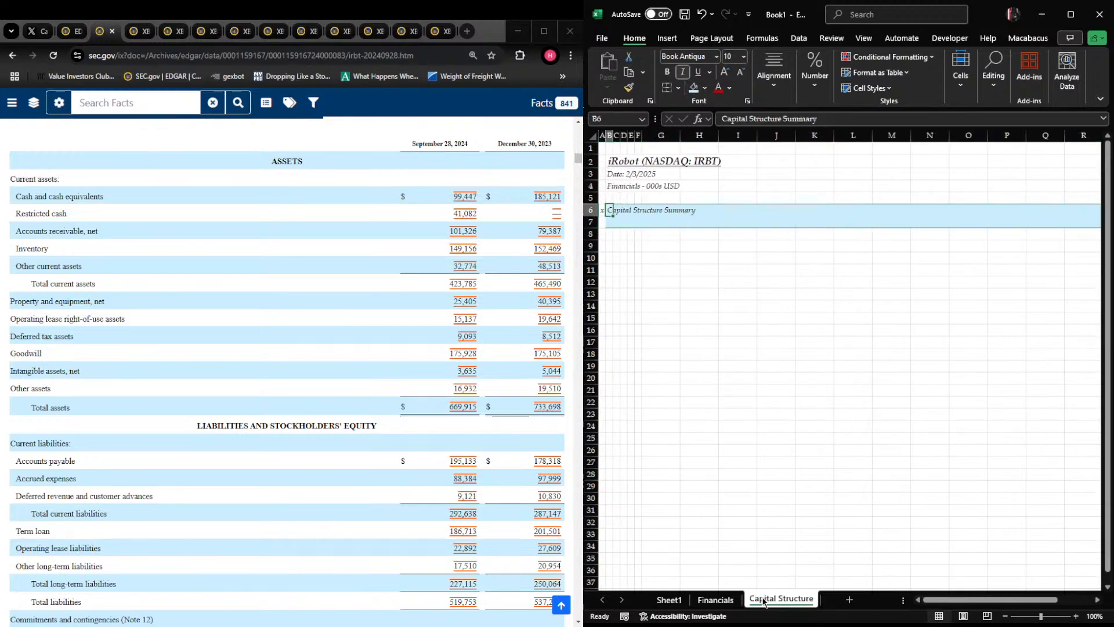
Enter the label "Cash and Cash Equivalents" in B8
{"action": "key", "text": "Down"}
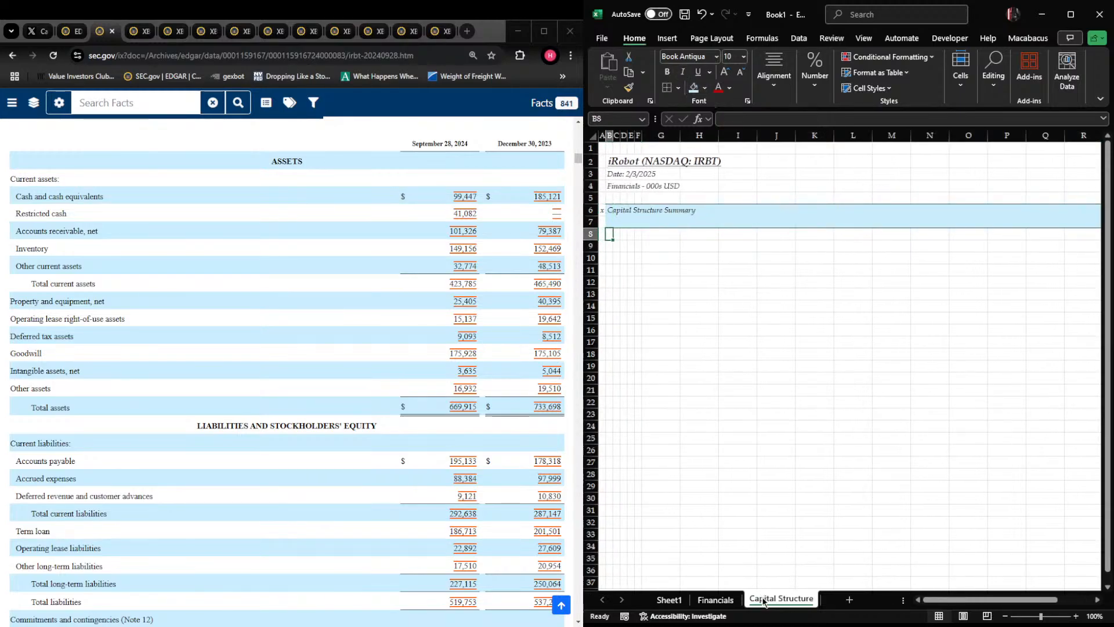
{"action": "type", "text": "Cash Andd"}
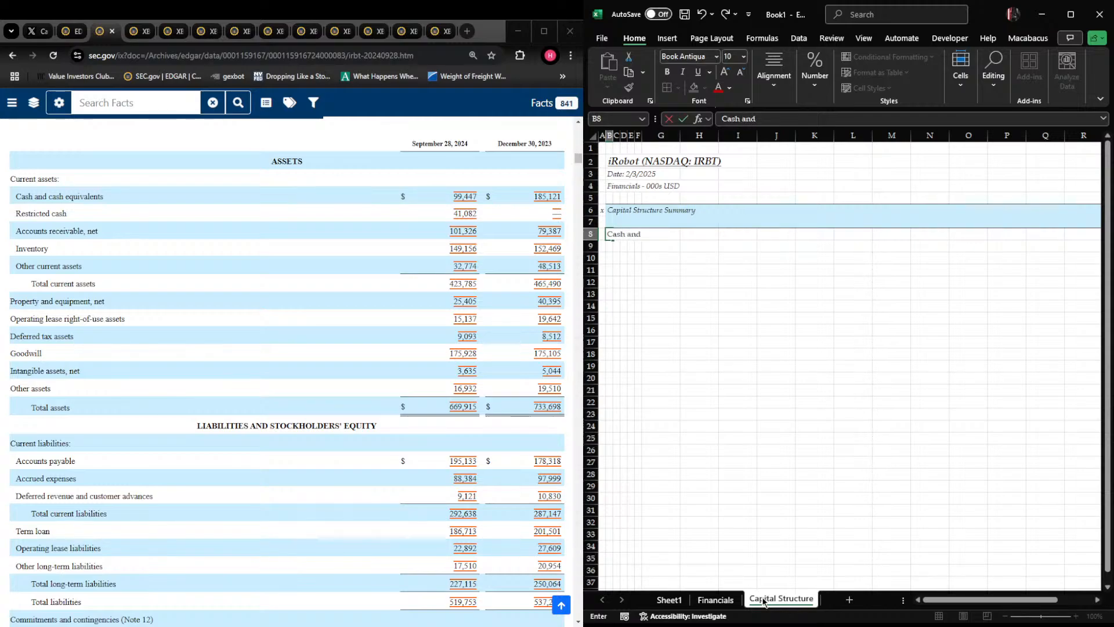
{"action": "type", "text": " Cash Equivalents"}
{"action": "key", "text": "Return"}
{"action": "key", "text": "Up"}
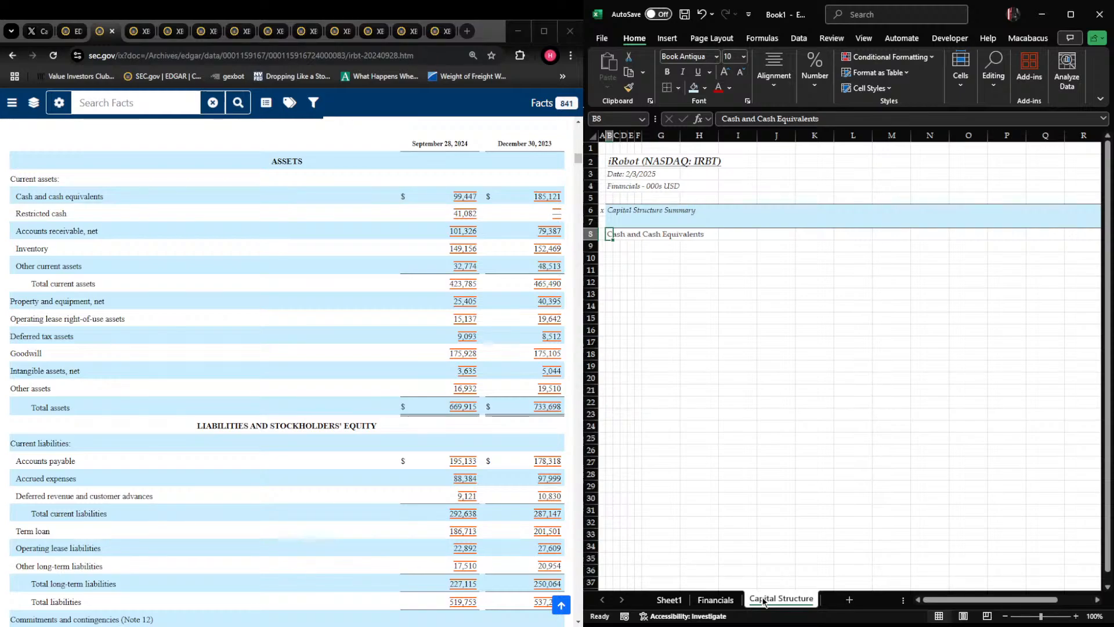
{"action": "key", "text": "Right"}
{"action": "key", "text": "Right"}
{"action": "key", "text": "Down"}
{"action": "key", "text": "Left"}
{"action": "key", "text": "Right"}
{"action": "key", "text": "Up"}
{"action": "key", "text": "Left"}
{"action": "key", "text": "Left"}
{"action": "key", "text": "Up"}
{"action": "key", "text": "Down"}
{"action": "key", "text": "Down"}
{"action": "key", "text": "Down"}
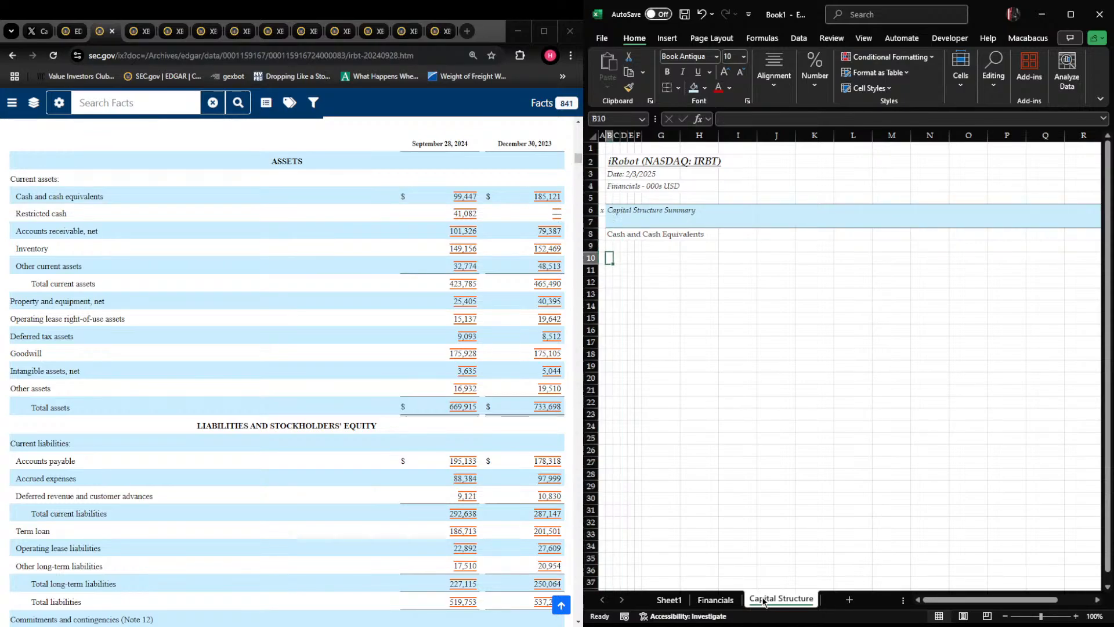
{"action": "key", "text": "Down"}
Search the 10-Q filing for "debt" and read the Term Loan terms in Note 9, ending back at B10 in Excel
{"action": "left_click", "coordinate": [465, 432]}
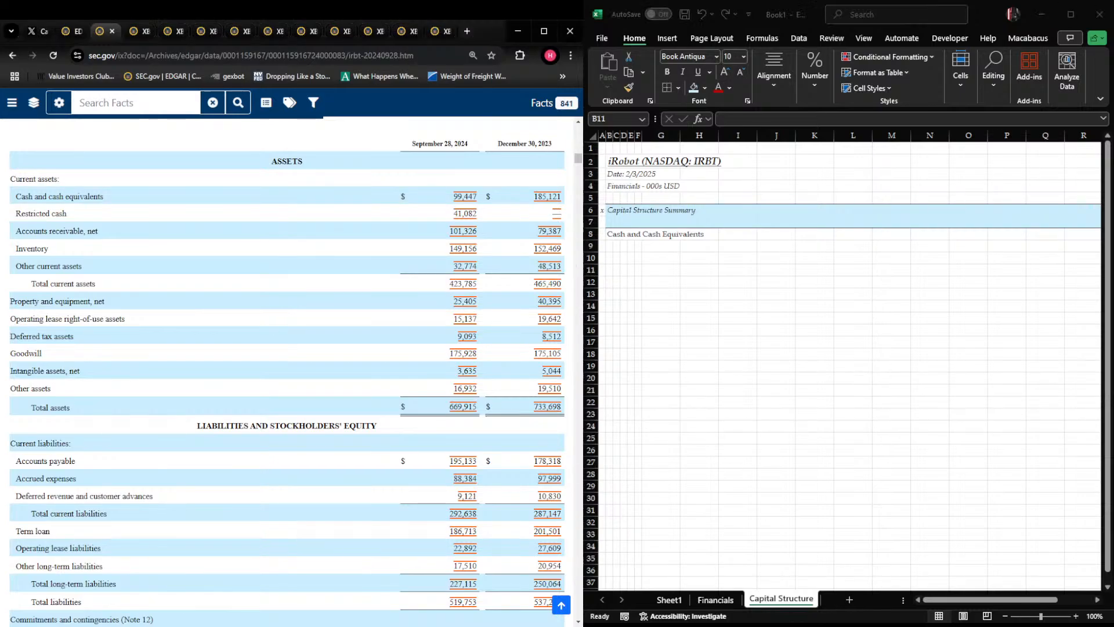
{"action": "key", "text": "ctrl+f"}
{"action": "type", "text": "debt"}
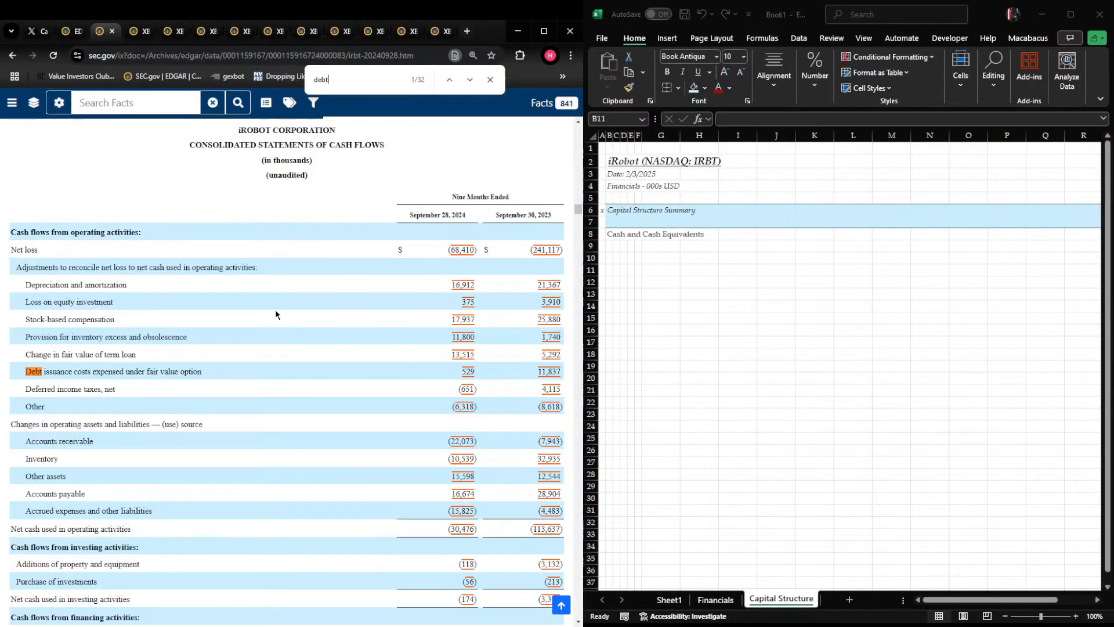
{"action": "key", "text": "Return"}
{"action": "key", "text": "Return"}
{"action": "key", "text": "Return"}
{"action": "key", "text": "Return"}
{"action": "key", "text": "Return"}
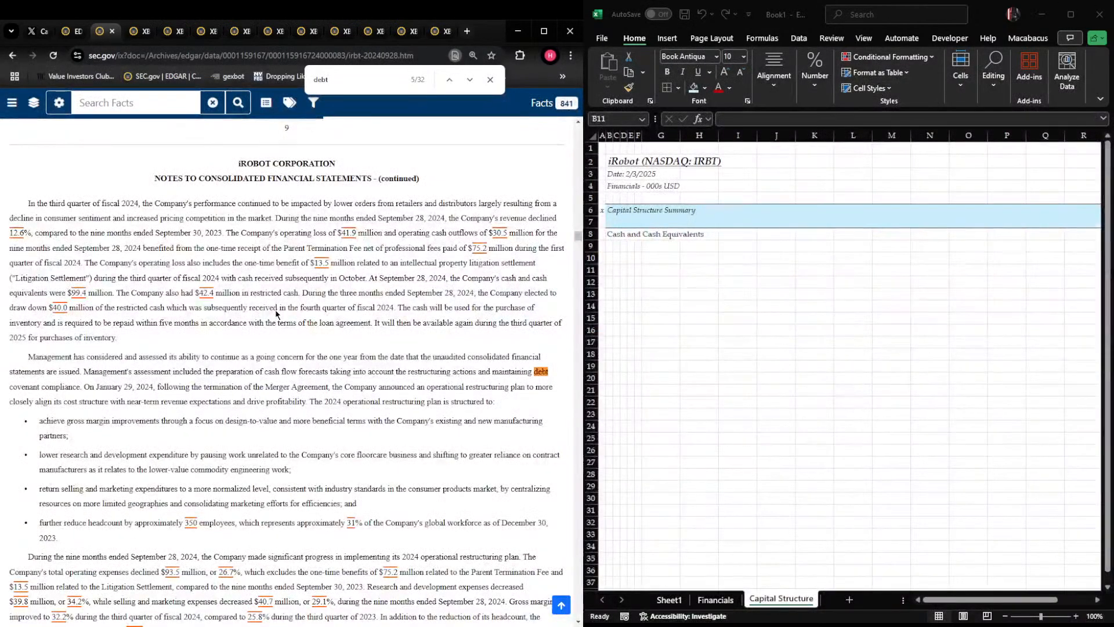
{"action": "key", "text": "Return"}
{"action": "key", "text": "Return"}
{"action": "key", "text": "Return"}
{"action": "key", "text": "Return"}
{"action": "key", "text": "Return"}
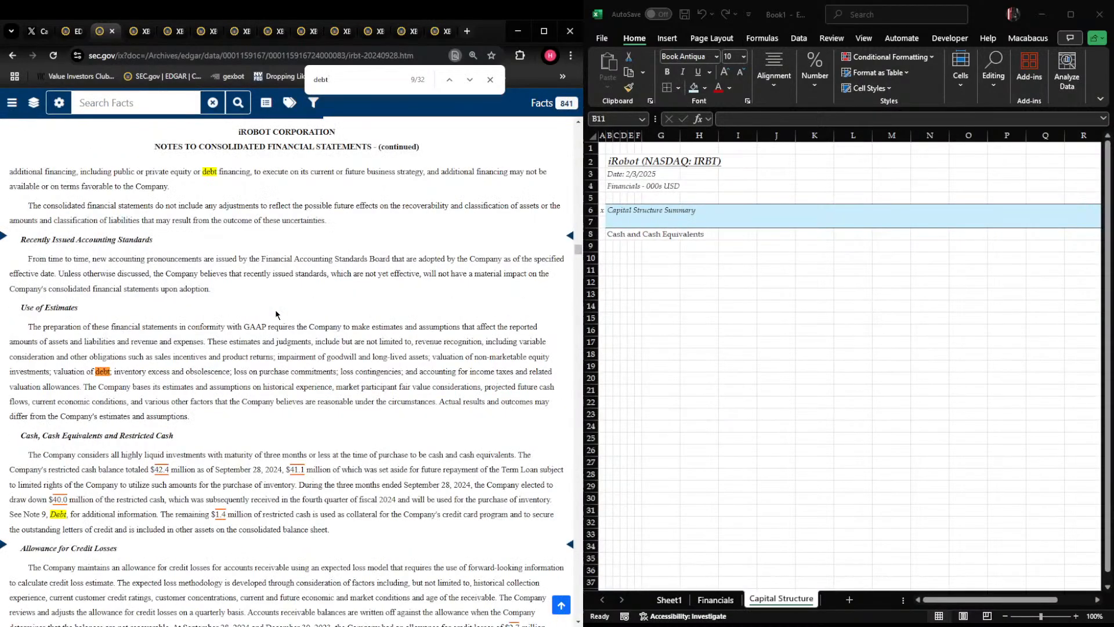
{"action": "scroll", "coordinate": [232, 296], "scroll_direction": "down", "scroll_amount": 3}
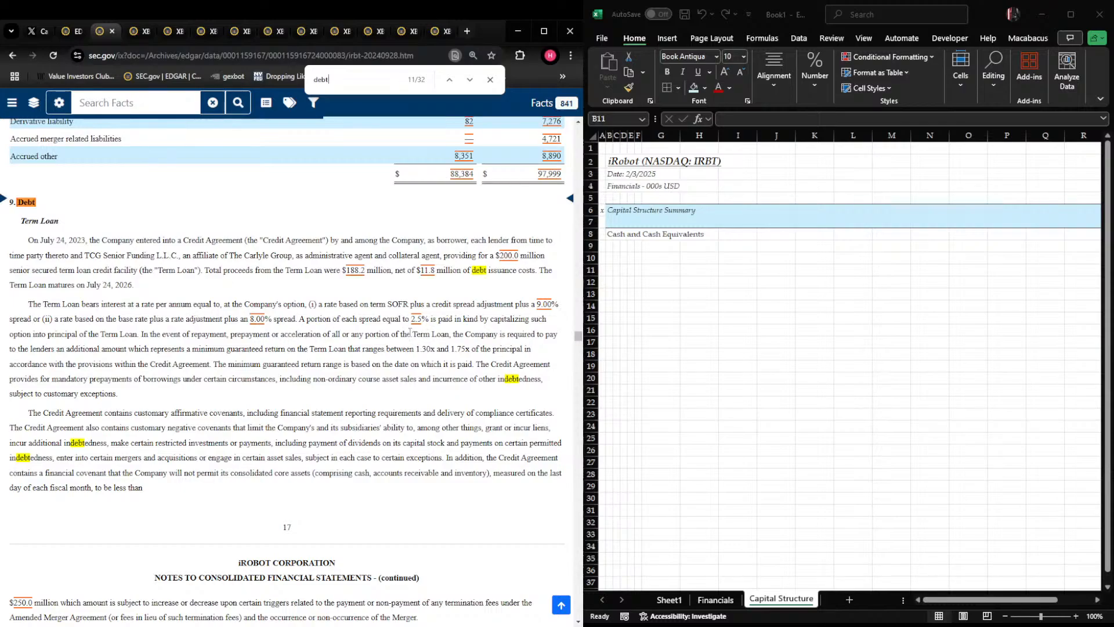
{"action": "key", "text": "alt+Tab"}
{"action": "key", "text": "Up"}
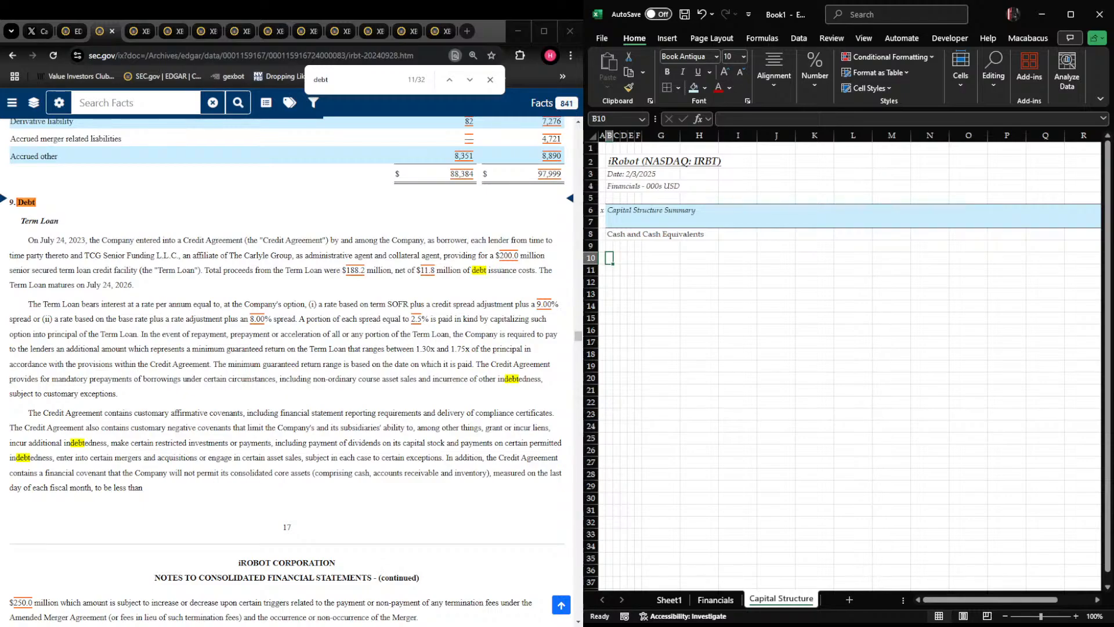
{"action": "left_click_drag", "start_coordinate": [9, 270], "coordinate": [137, 277]}
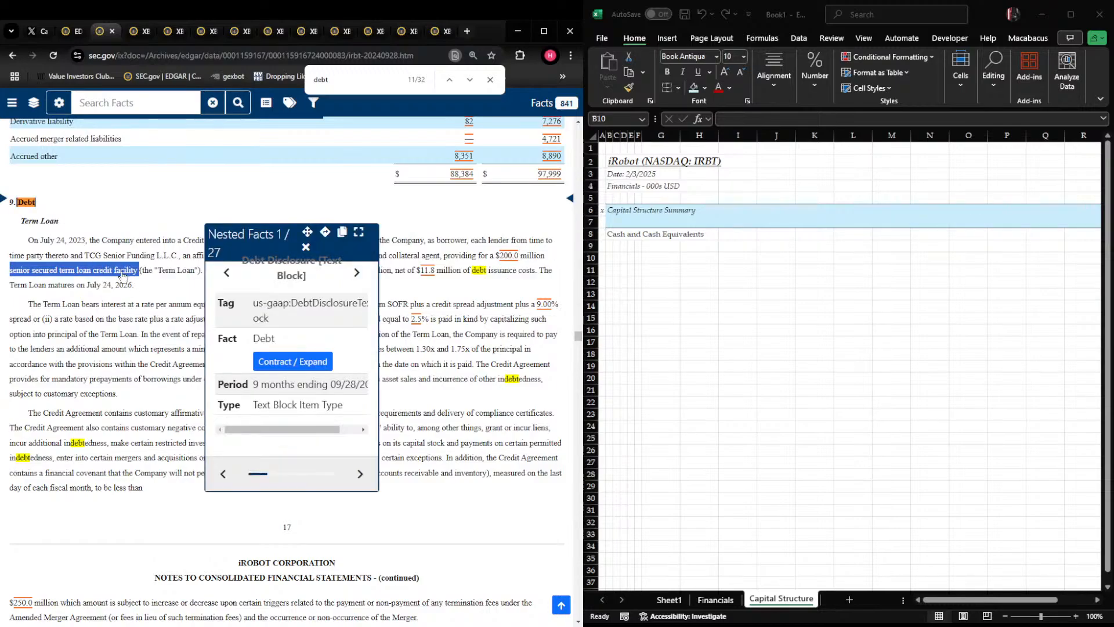
{"action": "left_click", "coordinate": [306, 246]}
{"action": "left_click", "coordinate": [670, 281]}
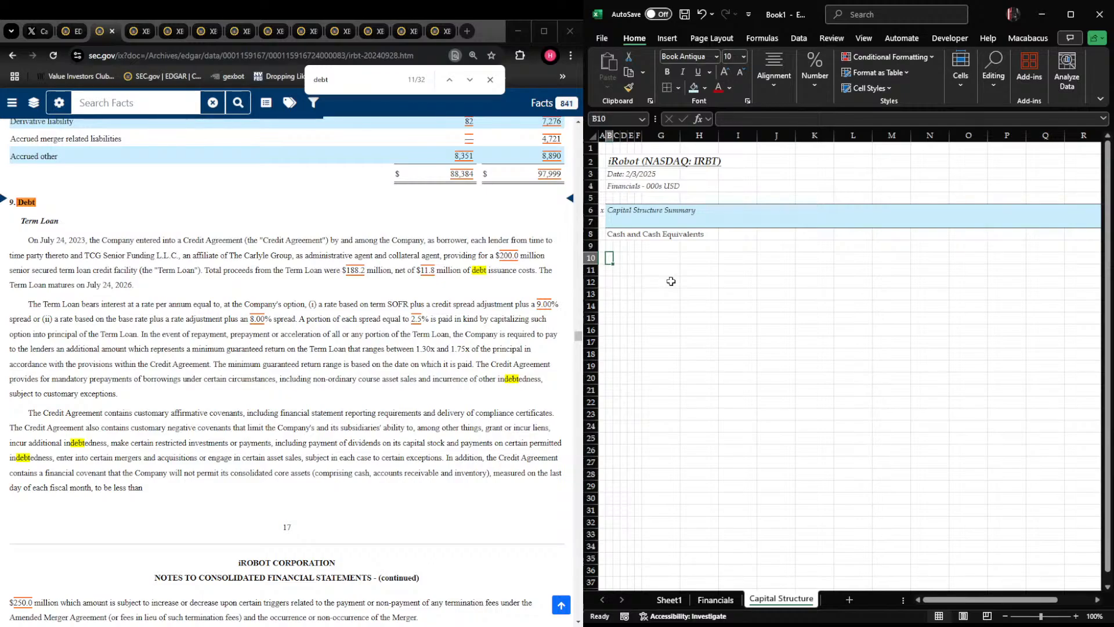
Enter "Senior Secured Debt" in B10 as an italic, underlined subheading
{"action": "type", "text": "Seniuor"}
{"action": "key", "text": "BackSpace"}
{"action": "key", "text": "BackSpace"}
{"action": "type", "text": "r Secure"}
{"action": "key", "text": "Return"}
{"action": "key", "text": "Up"}
{"action": "key", "text": "ctrl+i"}
{"action": "key", "text": "ctrl+u"}
Enter the debt item "$200mm Senior Secured Term Loan" in C11
{"action": "key", "text": "Right"}
{"action": "type", "text": "$200mm Senior Secured Term"}
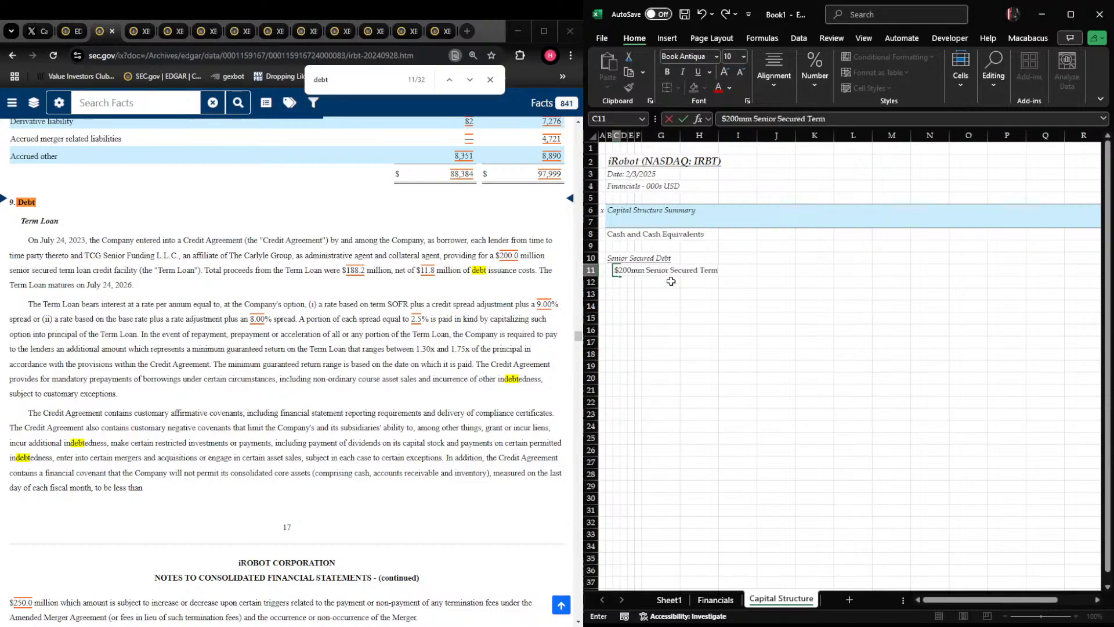
{"action": "type", "text": " Loan"}
{"action": "key", "text": "ctrl+Return"}
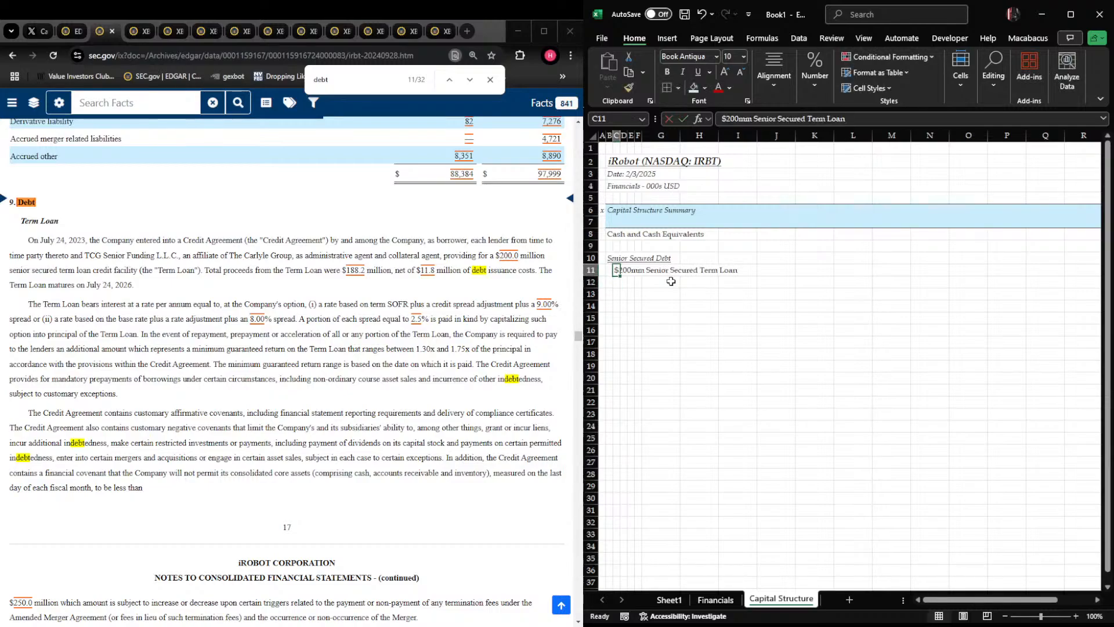
Attach a note to C11 stating "Lender is TCG Senior Funding LLC (Carlyle)."
{"action": "key", "text": "shift+F2"}
{"action": "type", "text": "Provd"}
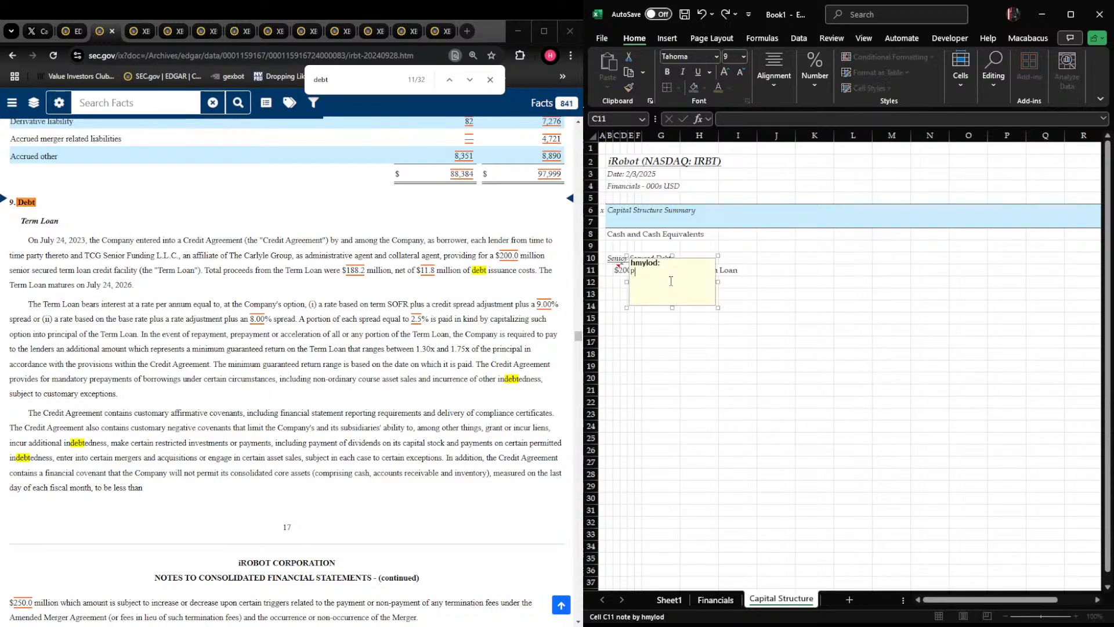
{"action": "key", "text": "BackSpace"}
{"action": "key", "text": "BackSpace"}
{"action": "type", "text": "Loa"}
{"action": "key", "text": "BackSpace"}
{"action": "key", "text": "BackSpace"}
{"action": "key", "text": "BackSpace"}
{"action": "type", "text": "Lender is TCG Senior Funding LLC (Carly"}
{"action": "key", "text": "Escape"}
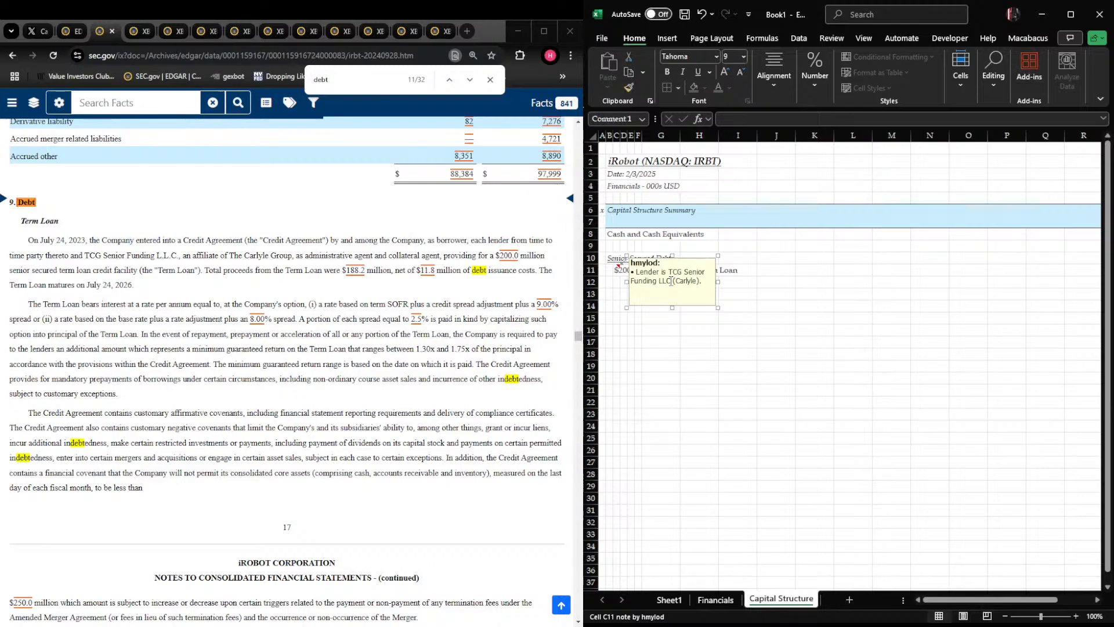
{"action": "key", "text": "Escape"}
Extend the term loan label in C11 with ", Due July 24 2026"
{"action": "key", "text": "Right"}
{"action": "key", "text": "Right"}
{"action": "key", "text": "Left"}
{"action": "key", "text": "Left"}
{"action": "key", "text": "F2"}
{"action": "type", "text": ", Due "}
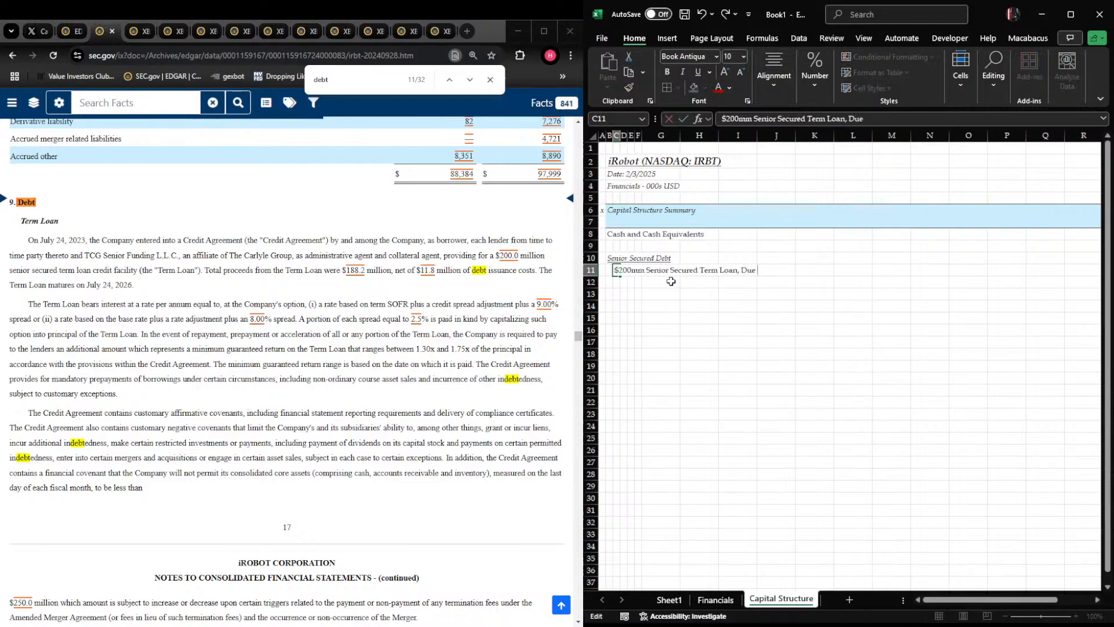
{"action": "type", "text": "July 24 2026"}
{"action": "key", "text": "ctrl+Return"}
Set the width of column J and all columns after it to 20
{"action": "key", "text": "Down"}
{"action": "key", "text": "Right"}
{"action": "key", "text": "Right"}
{"action": "key", "text": "Right"}
{"action": "key", "text": "Right"}
{"action": "key", "text": "Right"}
{"action": "key", "text": "Right"}
{"action": "key", "text": "Right"}
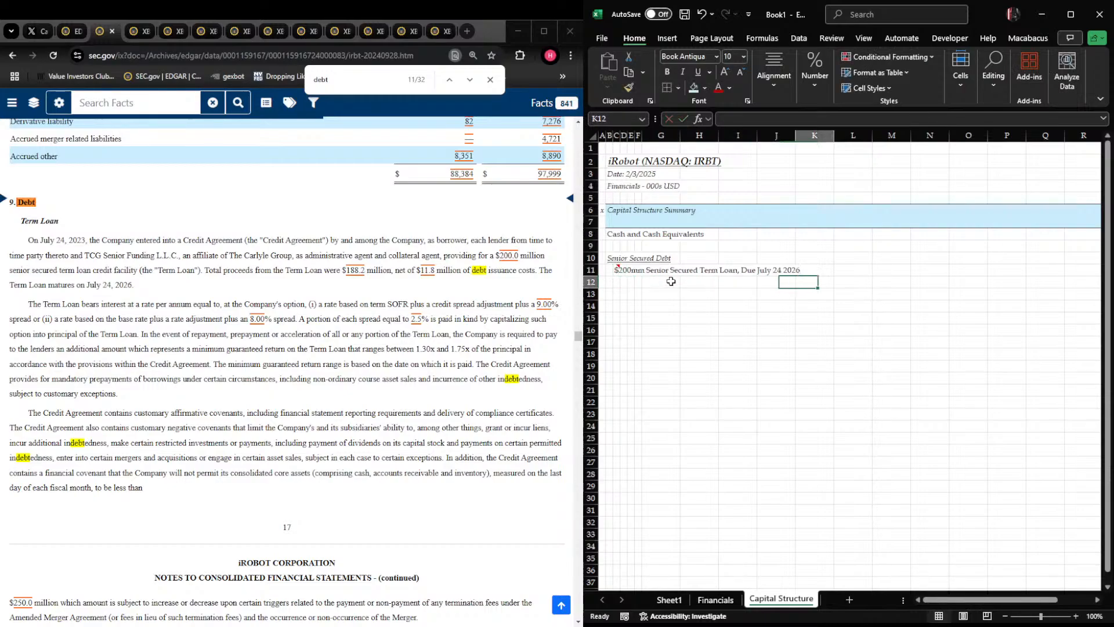
{"action": "key", "text": "ctrl+space"}
{"action": "key", "text": "ctrl+shift+Right"}
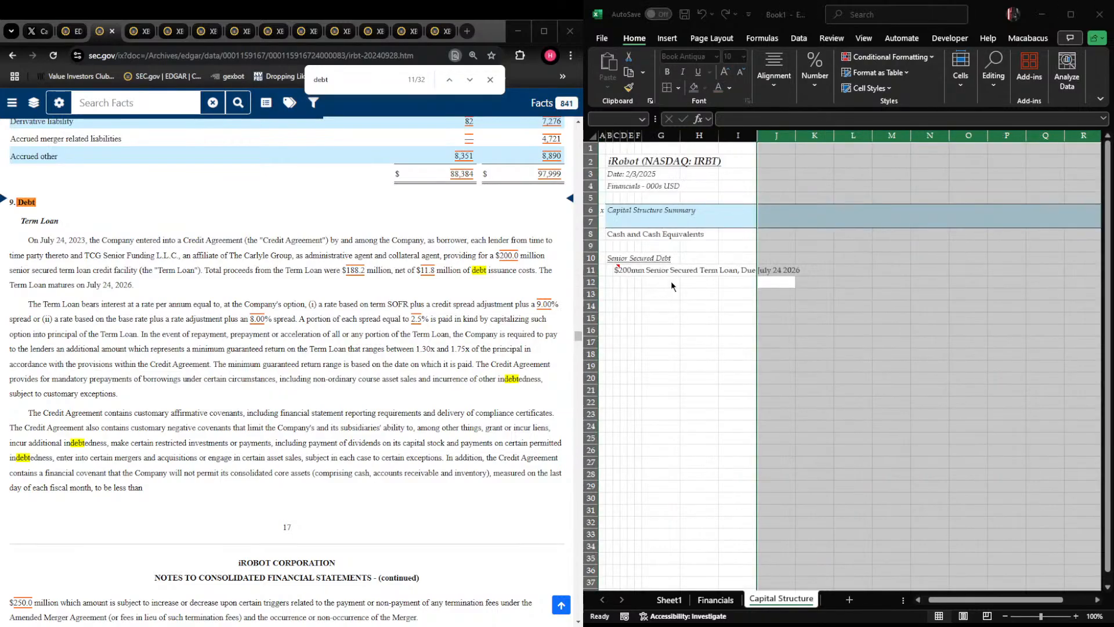
{"action": "type", "text": "20"}
{"action": "key", "text": "Return"}
Widen column I to hold the full term loan label and enter the column header "Outstanding" in J7
{"action": "key", "text": "Right"}
{"action": "key", "text": "Left"}
{"action": "key", "text": "Up"}
{"action": "key", "text": "Up"}
{"action": "key", "text": "Up"}
{"action": "key", "text": "Up"}
{"action": "key", "text": "Up"}
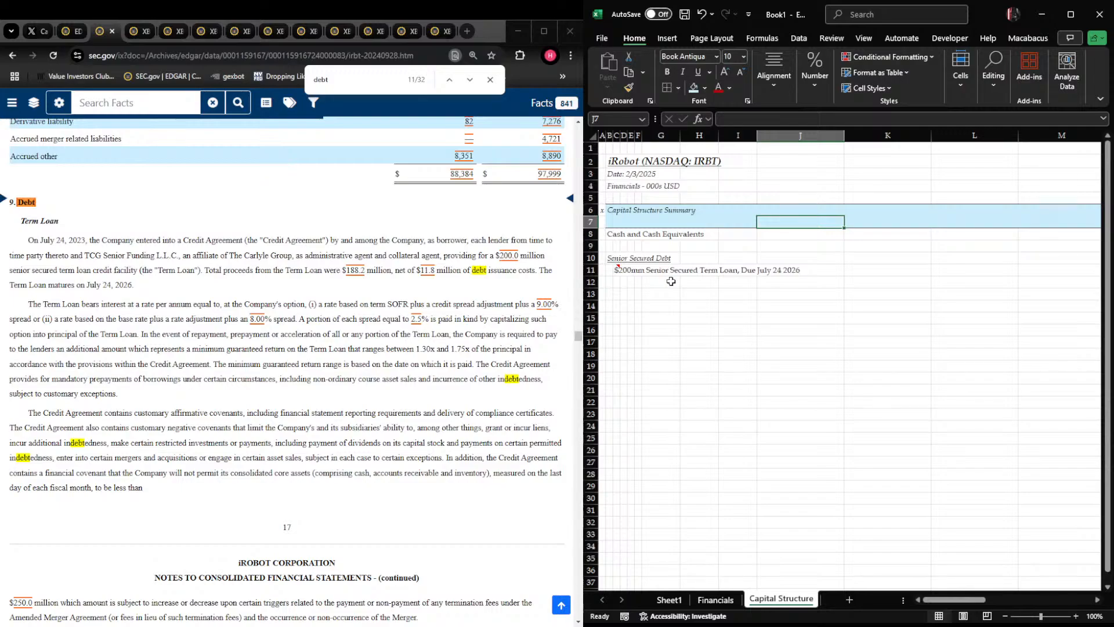
{"action": "left_click_drag", "start_coordinate": [757, 135], "coordinate": [847, 135]}
{"action": "type", "text": "Outstianding"}
{"action": "key", "text": "Tab"}
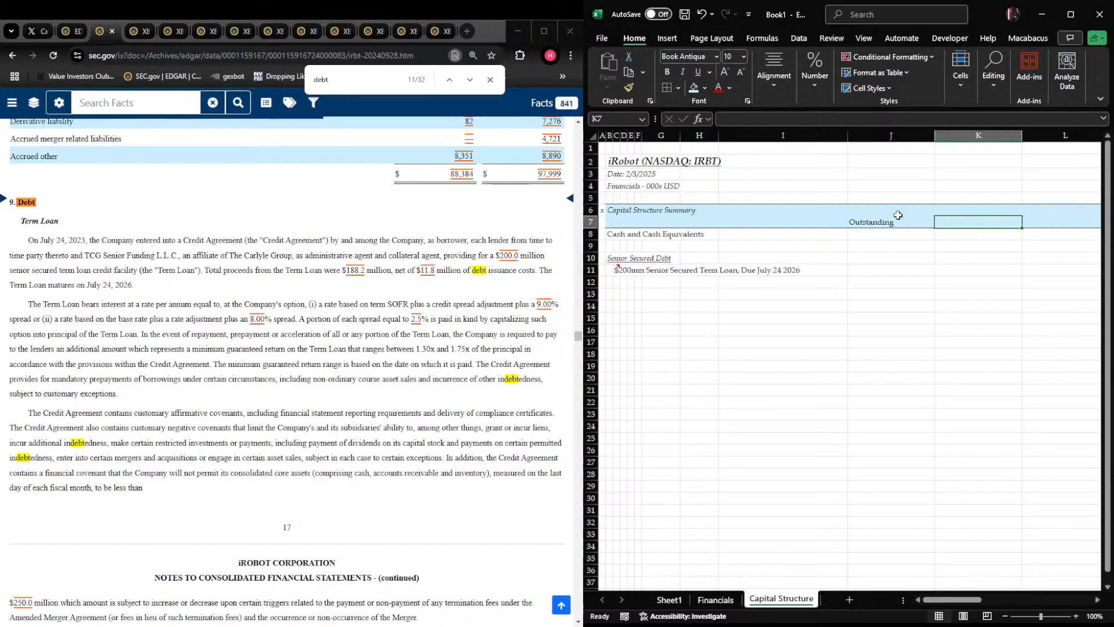
Enter the column headers "Market Price" in K7 and "Market Value" in L7
{"action": "type", "text": "Market Price"}
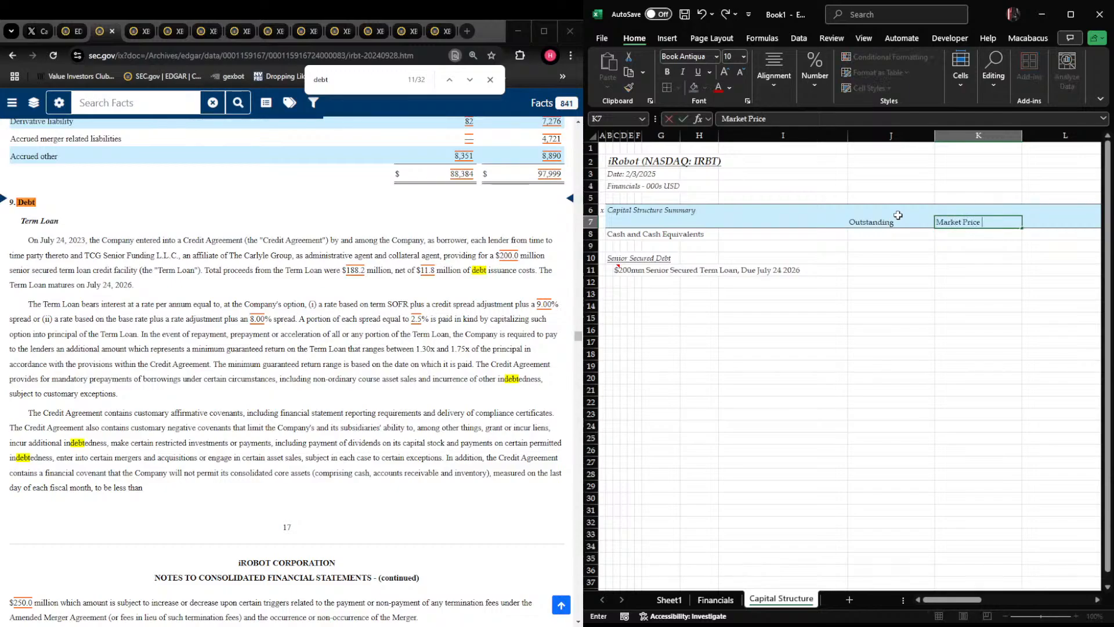
{"action": "key", "text": "Tab"}
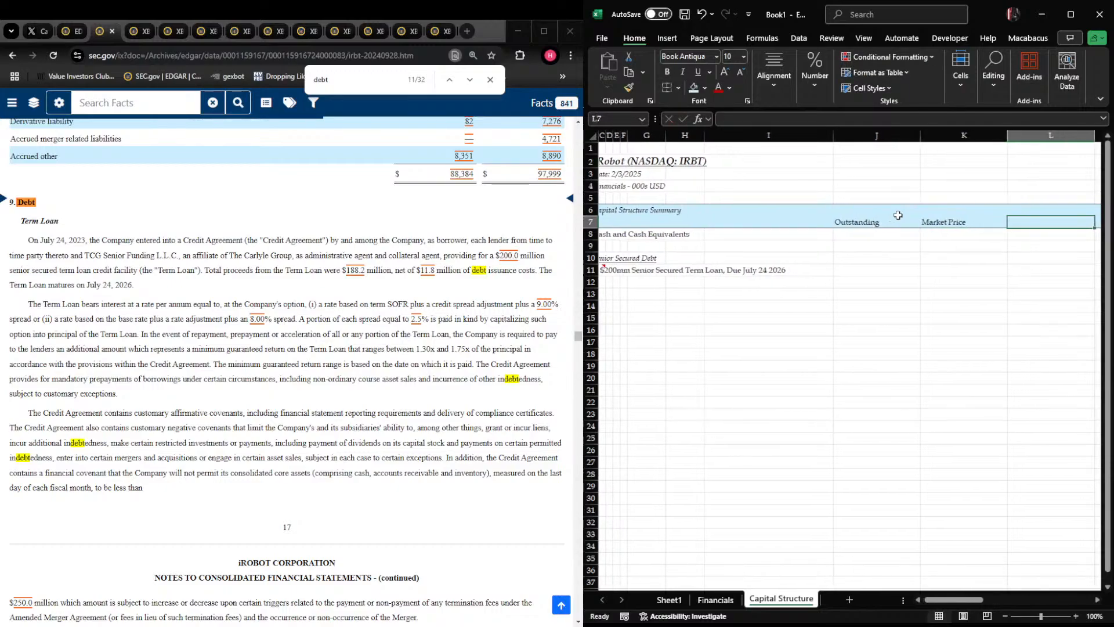
{"action": "type", "text": "M"}
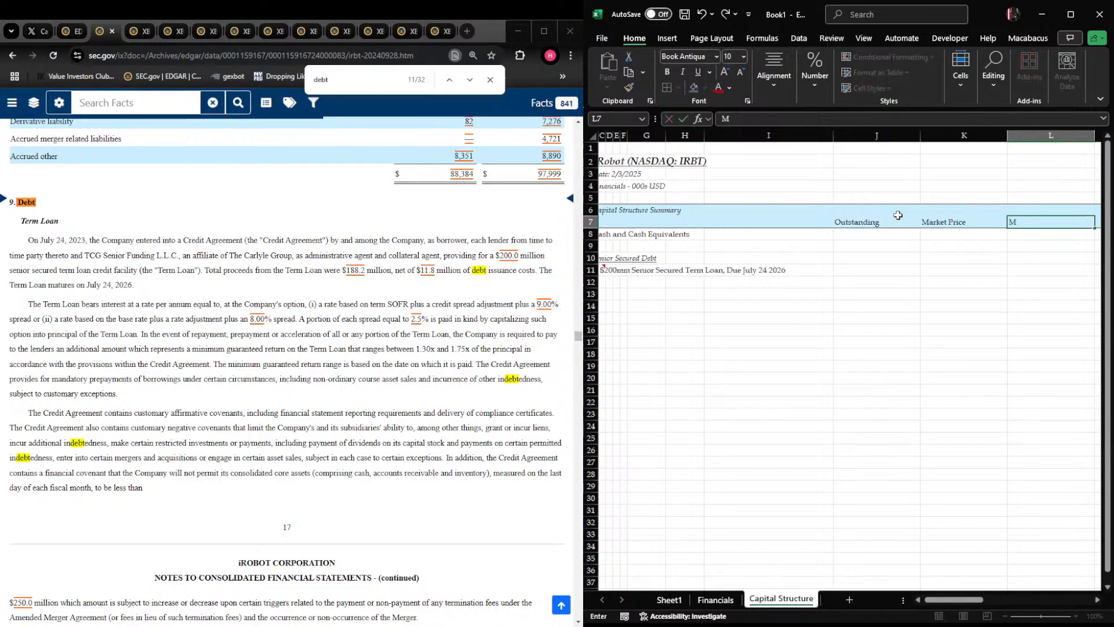
{"action": "type", "text": "arket Value"}
{"action": "key", "text": "Tab"}
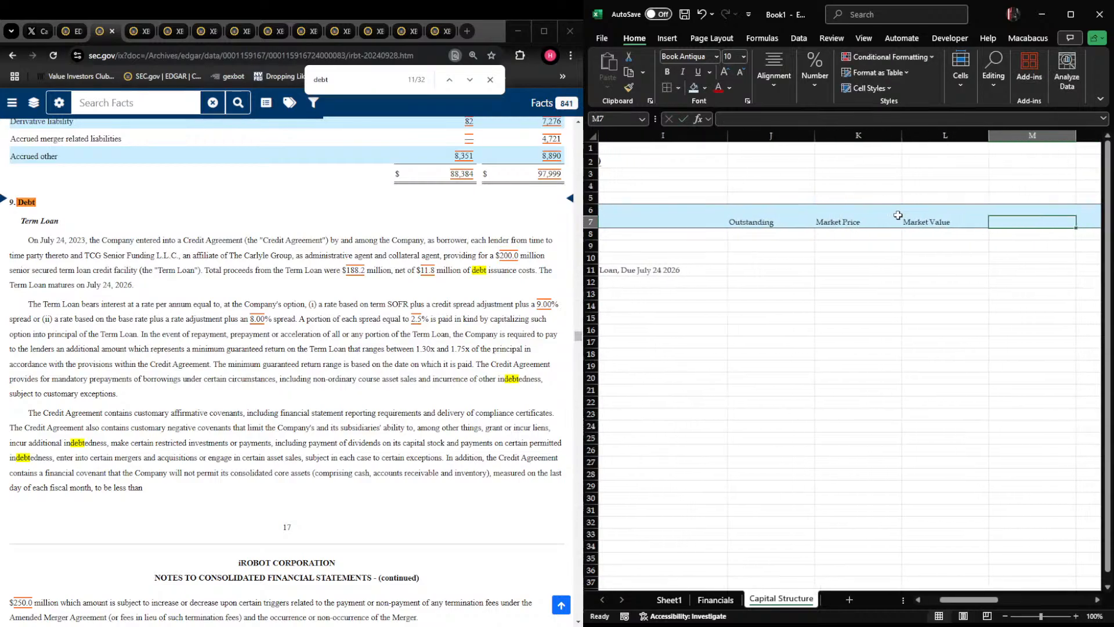
Enter the column headers "Interest Rate", "Interest Expense" and "Availability" in M7 through O7
{"action": "type", "text": "Interest Rate"}
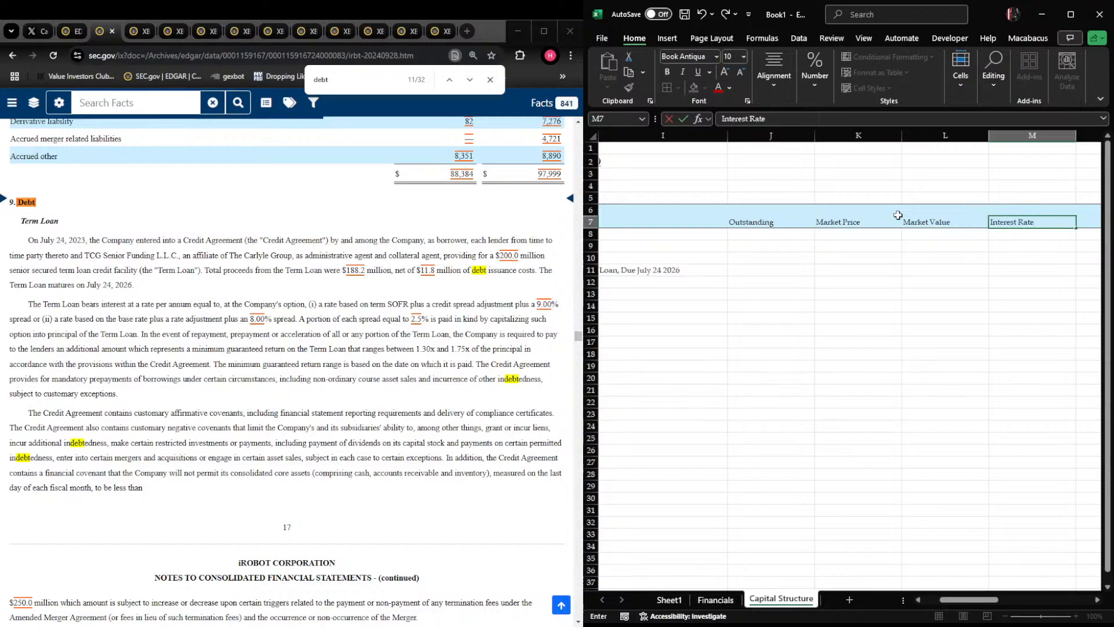
{"action": "key", "text": "Tab"}
{"action": "type", "text": "Interest Expense"}
{"action": "key", "text": "Tab"}
{"action": "type", "text": "Availability"}
{"action": "key", "text": "Return"}
{"action": "key", "text": "Up"}
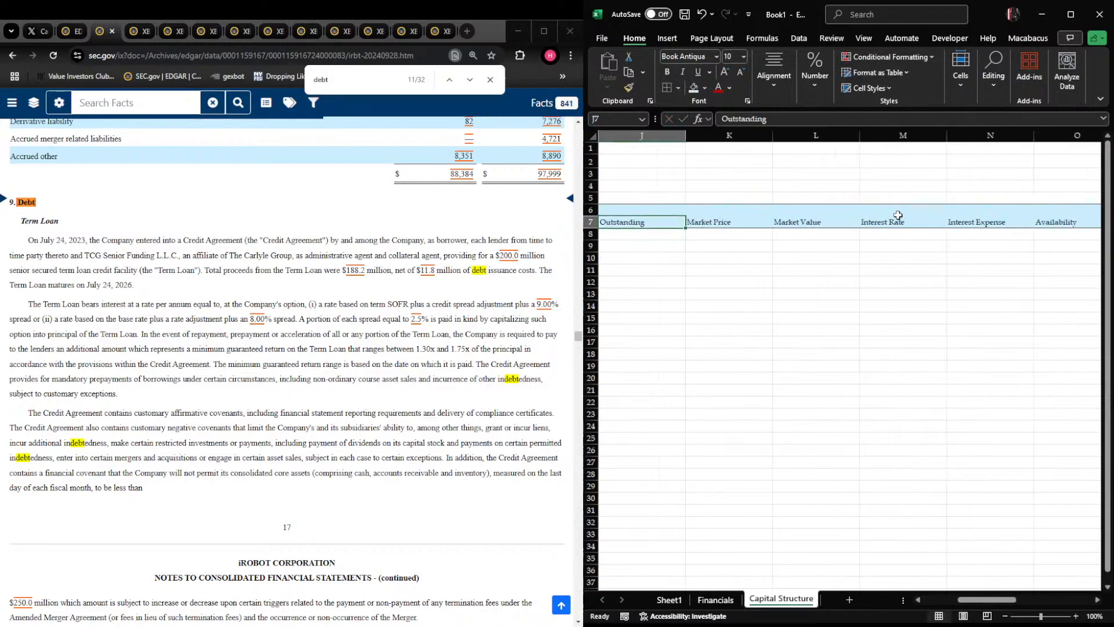
Right-align the capital structure column headers in J7 through O7
{"action": "key", "text": "ctrl+Right"}
{"action": "key", "text": "Left"}
{"action": "key", "text": "Left"}
{"action": "key", "text": "Left"}
{"action": "key", "text": "Left"}
{"action": "key", "text": "Left"}
{"action": "key", "text": "ctrl+shift+Right"}
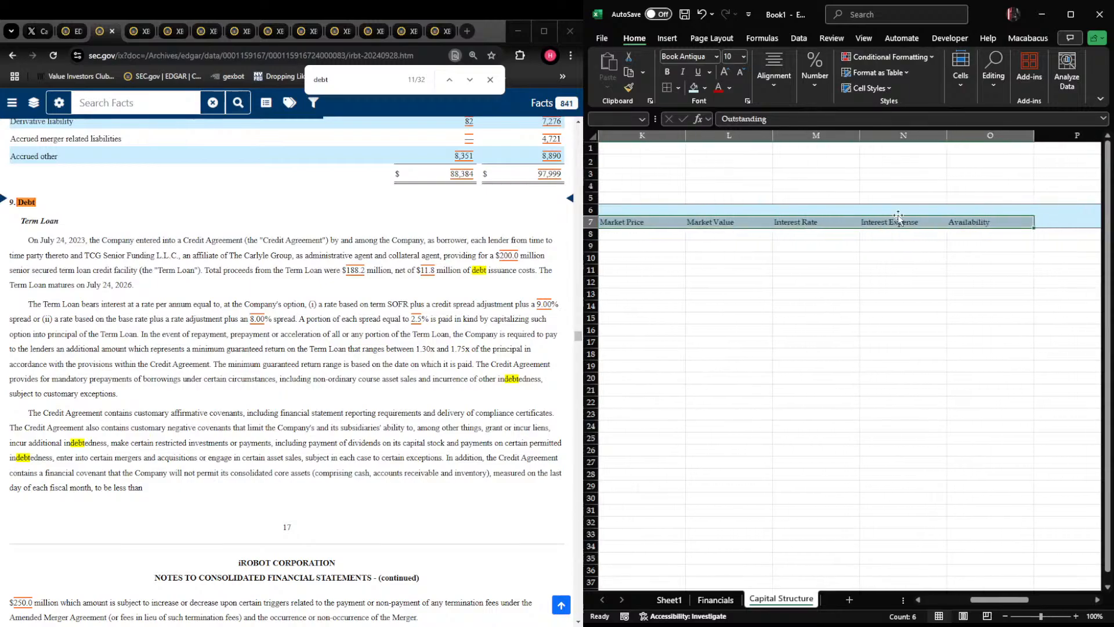
{"action": "key", "text": "Down"}
{"action": "key", "text": "Down"}
{"action": "key", "text": "Down"}
{"action": "key", "text": "Down"}
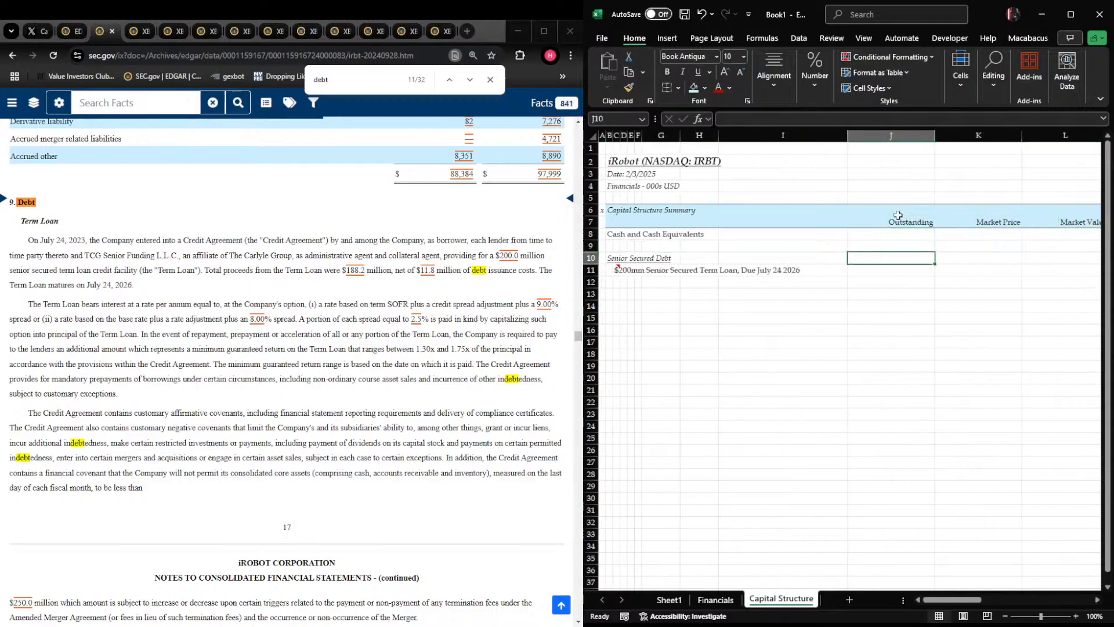
{"action": "key", "text": "Up"}
{"action": "key", "text": "Right"}
{"action": "key", "text": "Right"}
{"action": "key", "text": "Right"}
{"action": "key", "text": "Right"}
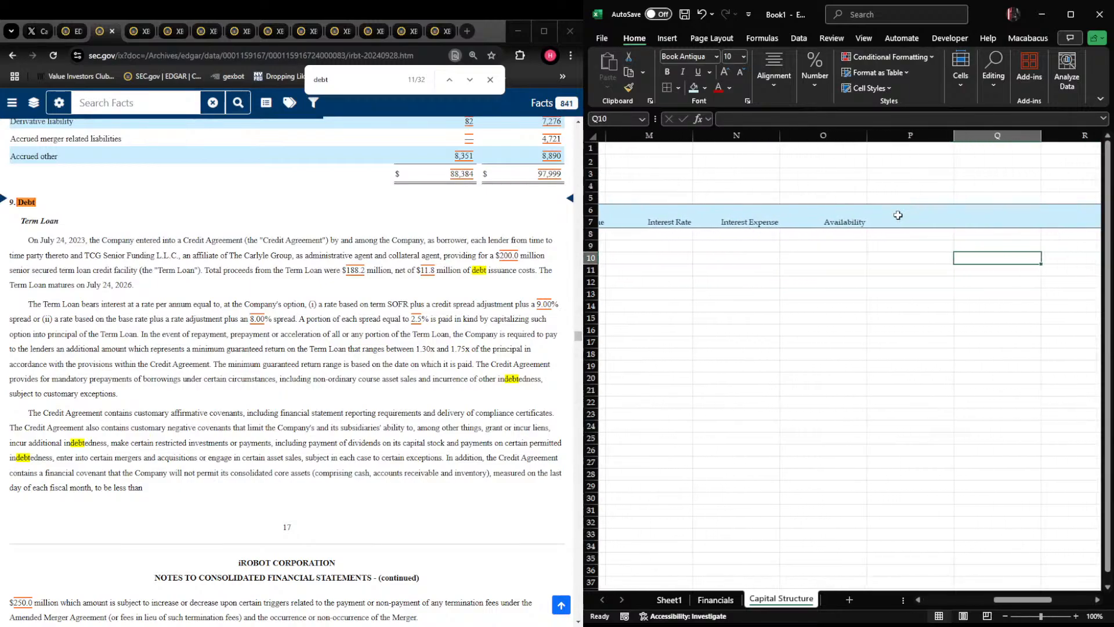
{"action": "key", "text": "Up"}
{"action": "key", "text": "Up"}
{"action": "key", "text": "Up"}
{"action": "key", "text": "Right"}
{"action": "key", "text": "ctrl+Left"}
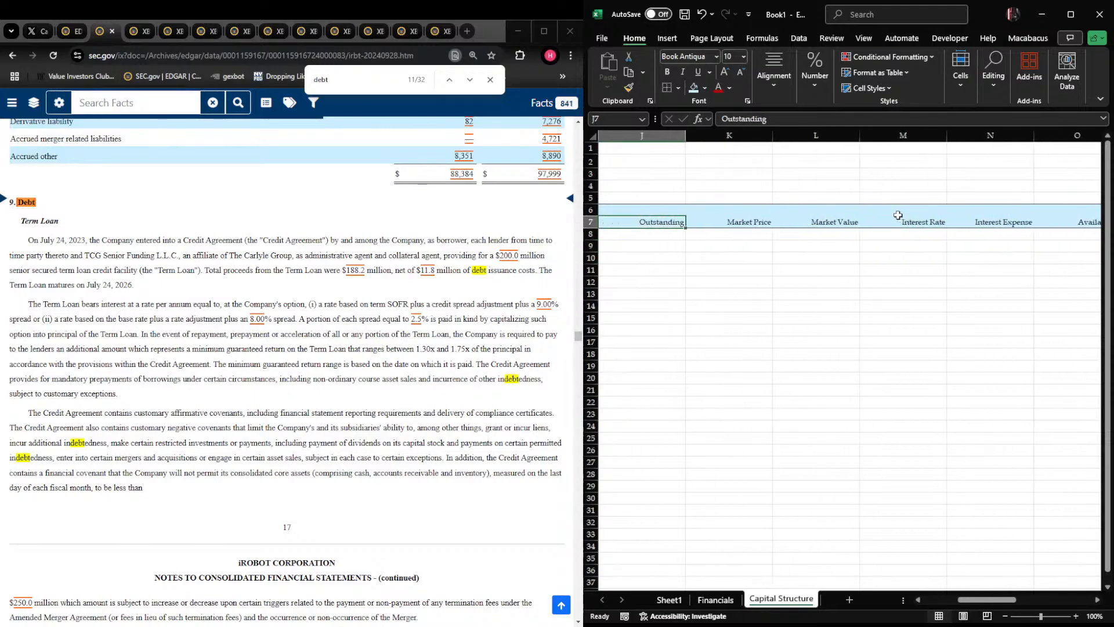
{"action": "key", "text": "ctrl+Right"}
{"action": "key", "text": "Down"}
{"action": "key", "text": "Down"}
{"action": "key", "text": "Down"}
{"action": "key", "text": "Down"}
{"action": "key", "text": "Right"}
{"action": "key", "text": "Left"}
{"action": "key", "text": "Up"}
{"action": "key", "text": "Up"}
{"action": "key", "text": "Up"}
{"action": "key", "text": "Up"}
{"action": "key", "text": "ctrl+Left"}
{"action": "key", "text": "Home"}
{"action": "key", "text": "Right"}
{"action": "key", "text": "Right"}
{"action": "key", "text": "Right"}
{"action": "key", "text": "Right"}
{"action": "key", "text": "Right"}
{"action": "key", "text": "Right"}
{"action": "key", "text": "Right"}
{"action": "key", "text": "Right"}
{"action": "key", "text": "Right"}
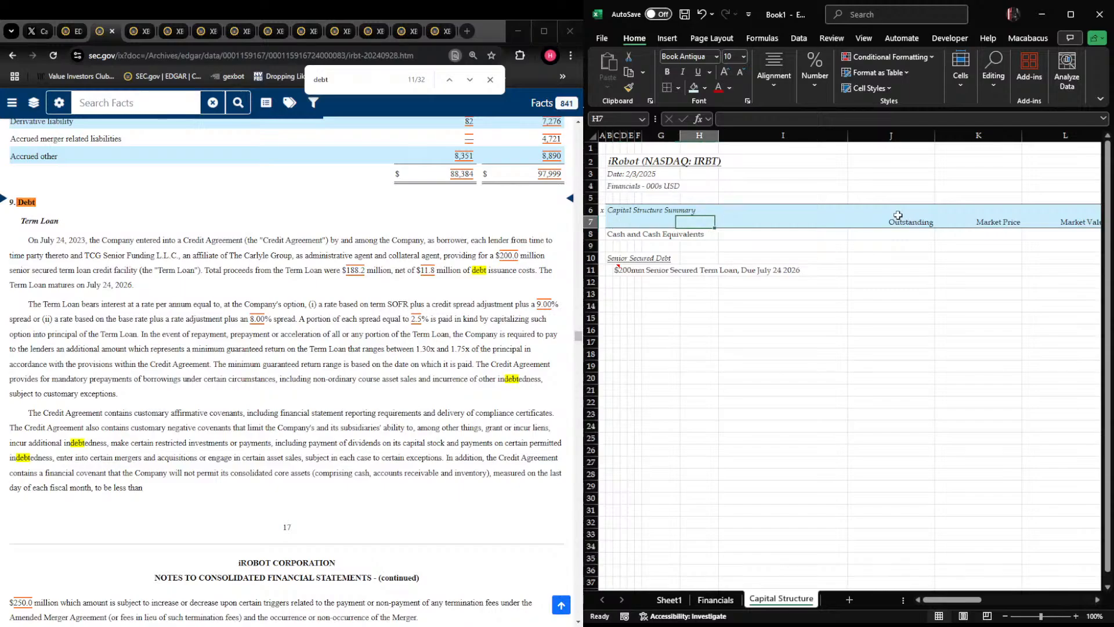
{"action": "key", "text": "Down"}
{"action": "key", "text": "Down"}
{"action": "key", "text": "Down"}
{"action": "key", "text": "Down"}
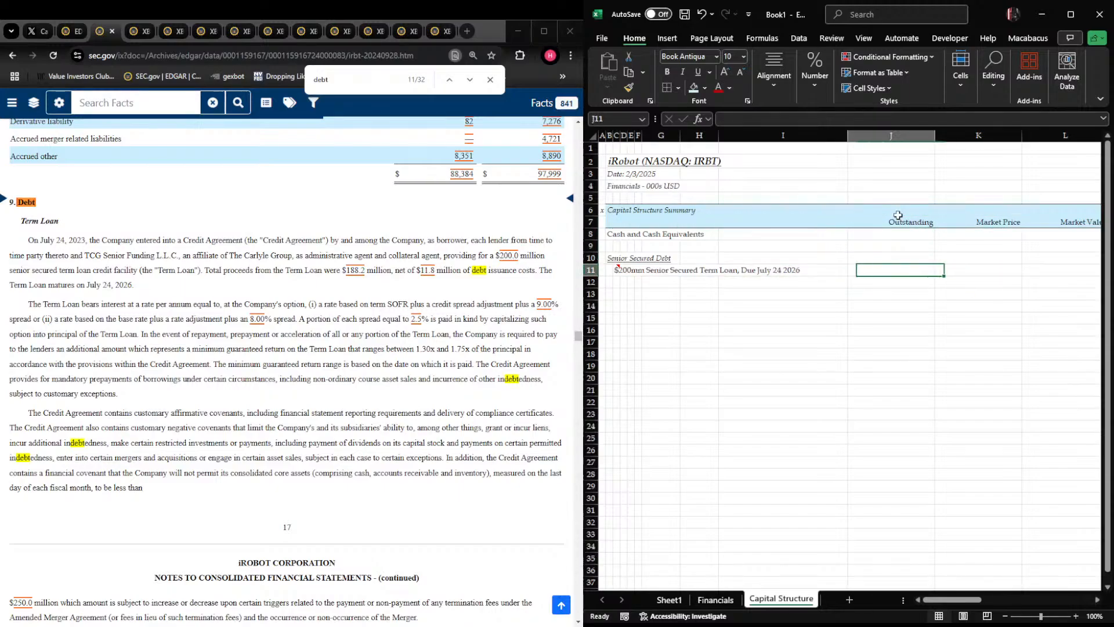
{"action": "type", "text": "2000"}
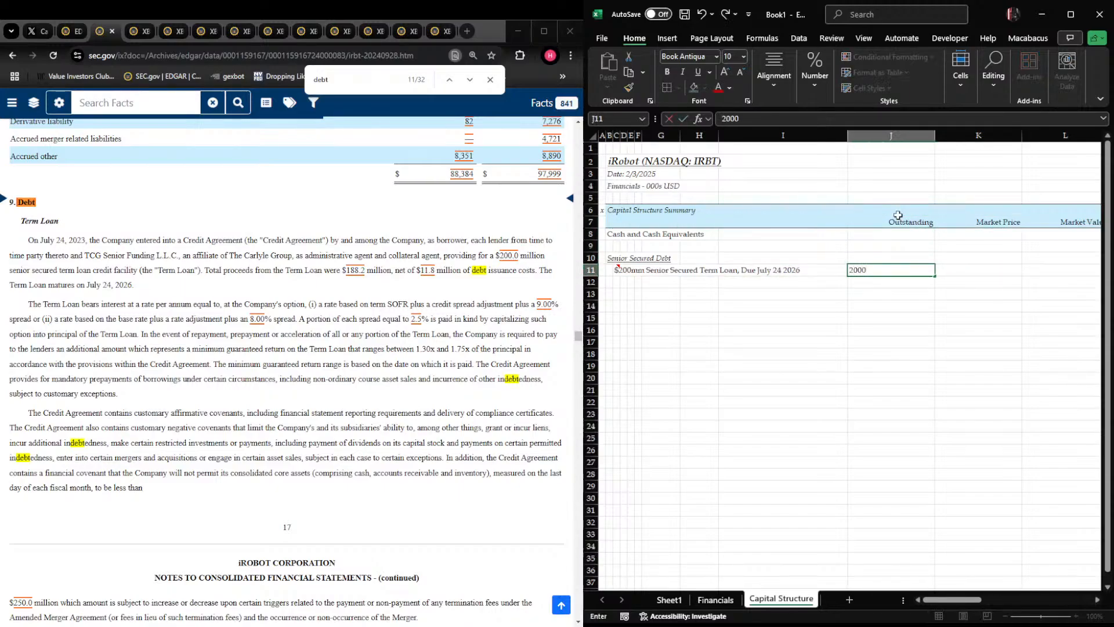
{"action": "key", "text": "Escape"}
{"action": "type", "text": "2"}
{"action": "key", "text": "Escape"}
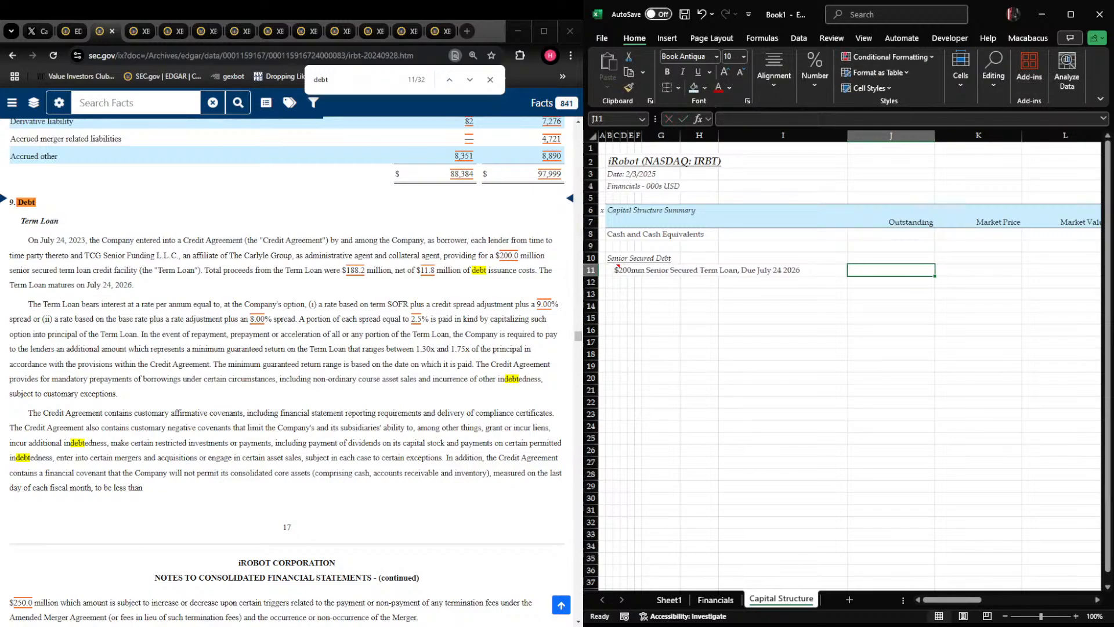
Look up the term loan's reduced principal balance in the filing's debt note and enter 176100 as its outstanding amount in J11
{"action": "scroll", "coordinate": [287, 371], "scroll_direction": "down", "scroll_amount": 4}
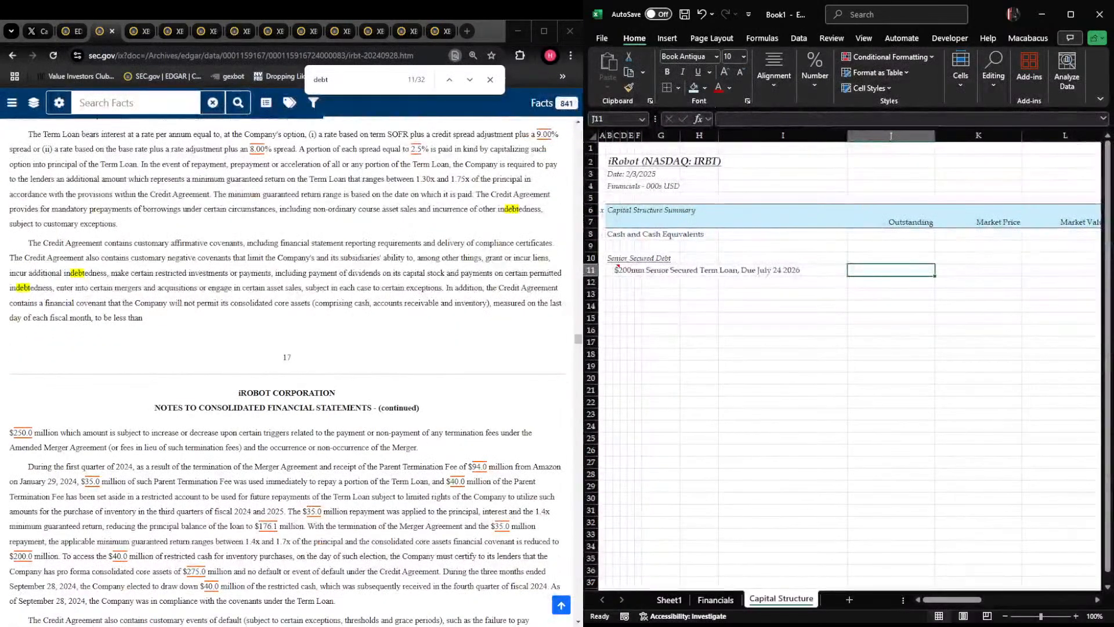
{"action": "scroll", "coordinate": [288, 372], "scroll_direction": "down", "scroll_amount": 1}
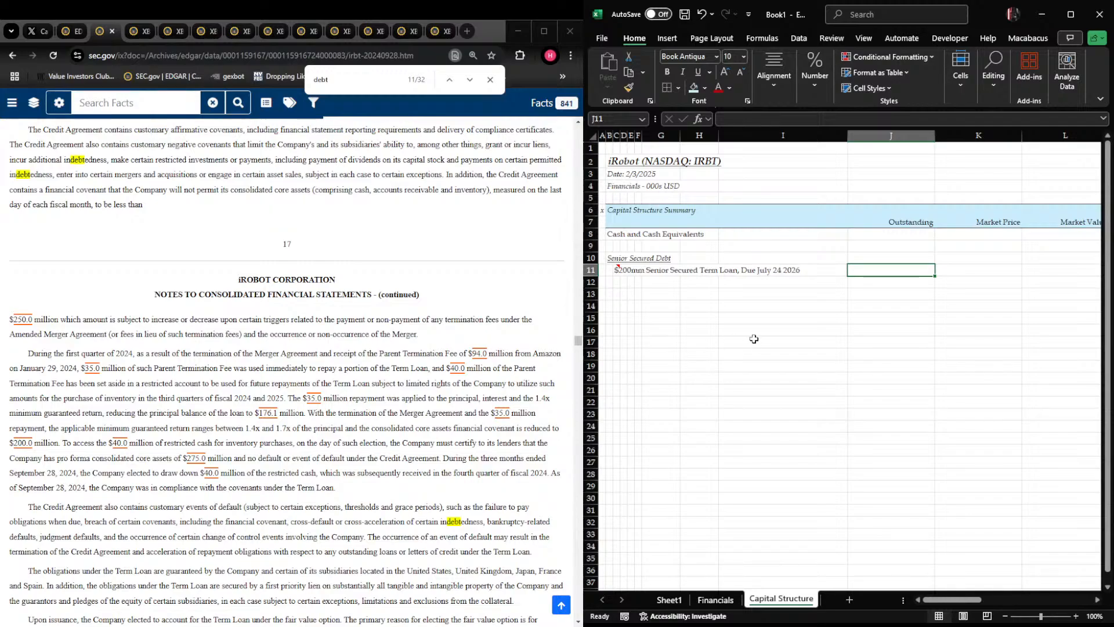
{"action": "type", "text": "17"}
{"action": "key", "text": "Escape"}
{"action": "type", "text": "176100"}
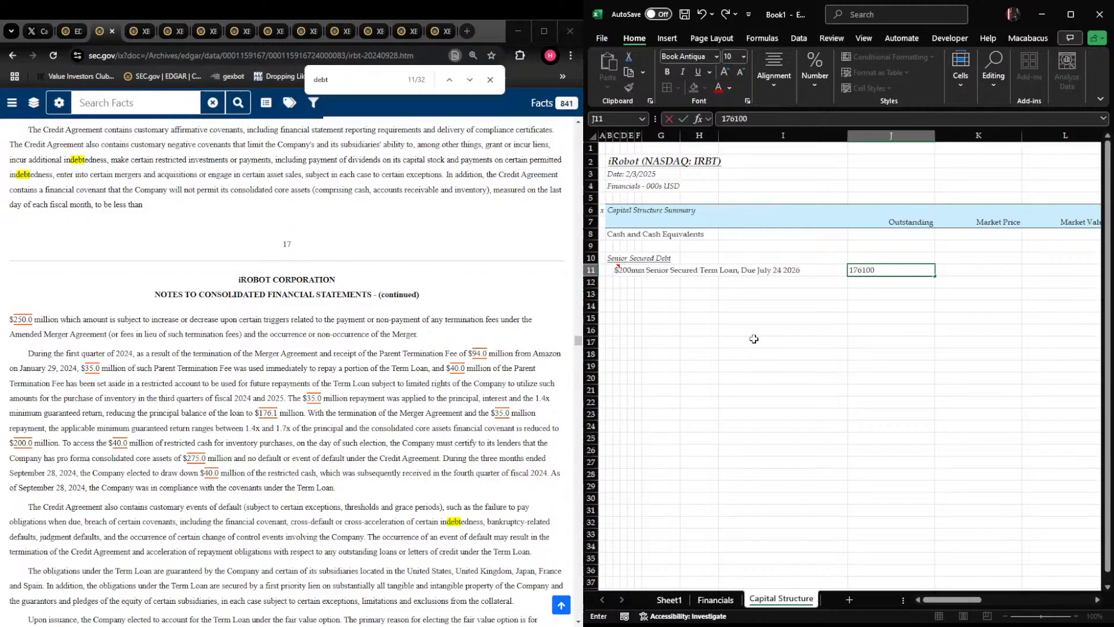
{"action": "key", "text": "Tab"}
Format the summary's data area from J8 rightward and downward as whole numbers with thousands separators
{"action": "key", "text": "Left"}
{"action": "key", "text": "Up"}
{"action": "key", "text": "Up"}
{"action": "key", "text": "Up"}
{"action": "key", "text": "shift+Right"}
{"action": "key", "text": "shift+Right"}
{"action": "key", "text": "shift+Right"}
{"action": "key", "text": "shift+Right"}
{"action": "key", "text": "shift+Right"}
{"action": "key", "text": "shift+Right"}
{"action": "key", "text": "shift+Right"}
{"action": "key", "text": "shift+Right"}
{"action": "key", "text": "shift+Right"}
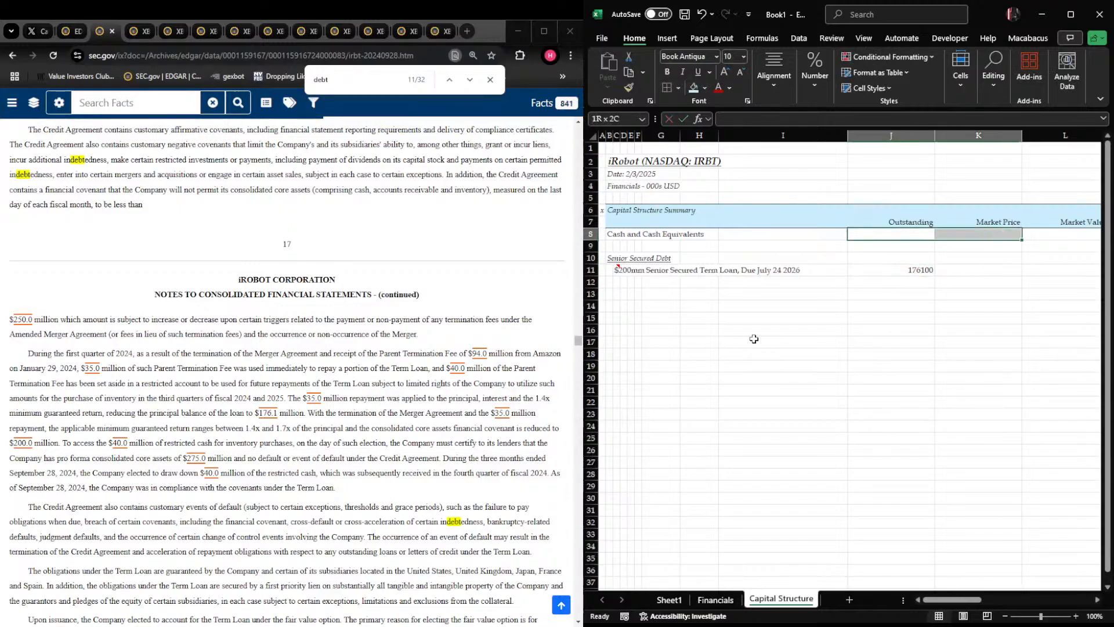
{"action": "key", "text": "shift+Left"}
{"action": "key", "text": "shift+Page_Down"}
{"action": "key", "text": "shift+Page_Down"}
{"action": "key", "text": "ctrl+BackSpace"}
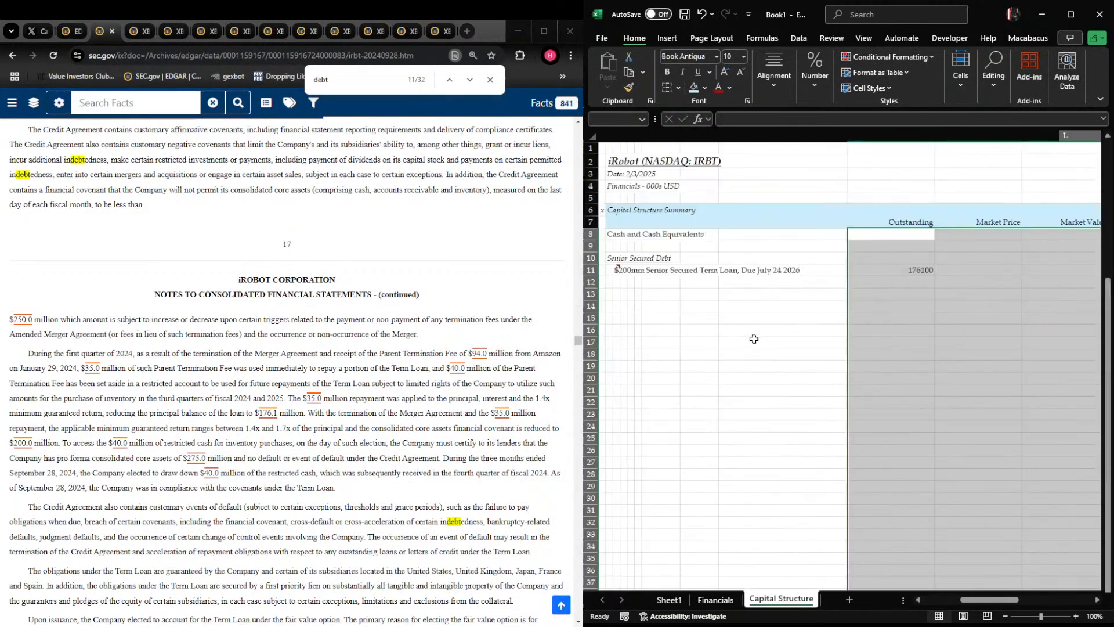
{"action": "key", "text": "ctrl+1"}
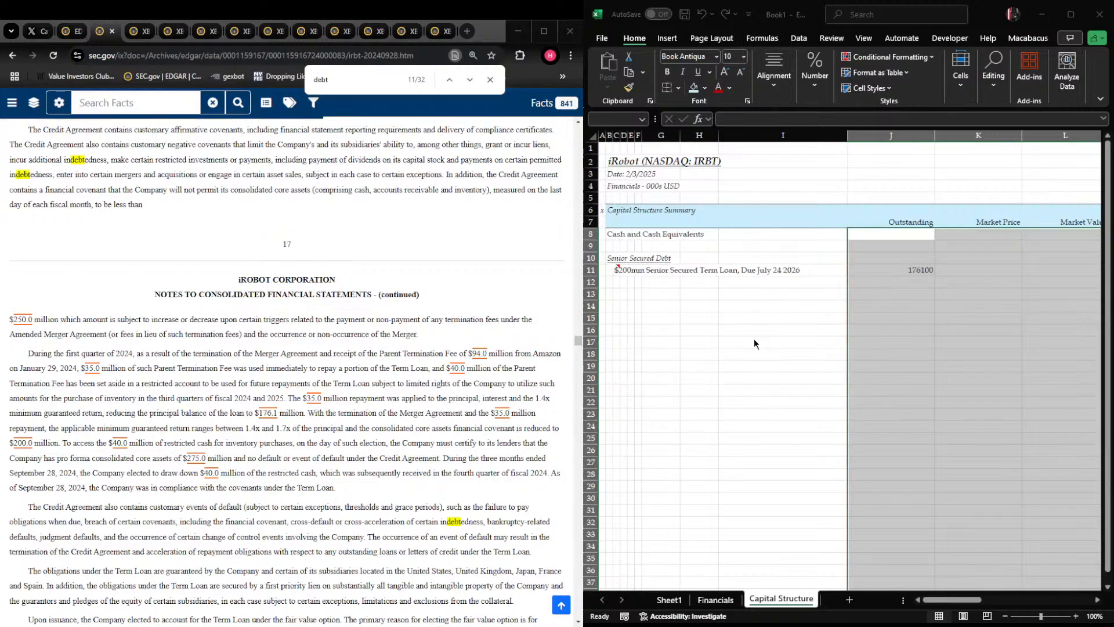
{"action": "key", "text": "Return"}
Enter 1 as the term loan's market price in K11
{"action": "key", "text": "Right"}
{"action": "key", "text": "Down"}
{"action": "key", "text": "Down"}
{"action": "key", "text": "Down"}
{"action": "type", "text": "1"}
{"action": "key", "text": "Return"}
Format the Market Price column from K8 downward as dollar currency with two decimals
{"action": "key", "text": "Up"}
{"action": "key", "text": "Up"}
{"action": "key", "text": "Up"}
{"action": "key", "text": "Up"}
{"action": "key", "text": "ctrl+shift+Down"}
{"action": "key", "text": "ctrl+shift+Down"}
{"action": "key", "text": "ctrl+BackSpace"}
{"action": "key", "text": "ctrl+1"}
{"action": "scroll", "coordinate": [754, 343], "scroll_direction": "up", "scroll_amount": 1}
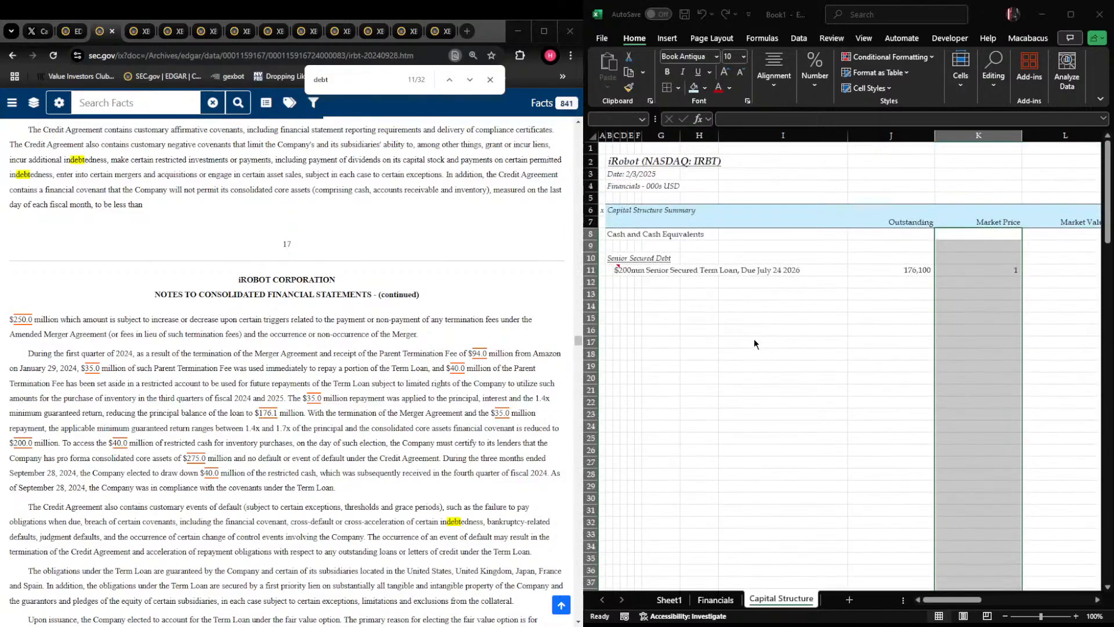
{"action": "key", "text": "Return"}
Color the hardcoded term loan balance and market price in J11:K11 blue
{"action": "key", "text": "Down"}
{"action": "key", "text": "Down"}
{"action": "key", "text": "Down"}
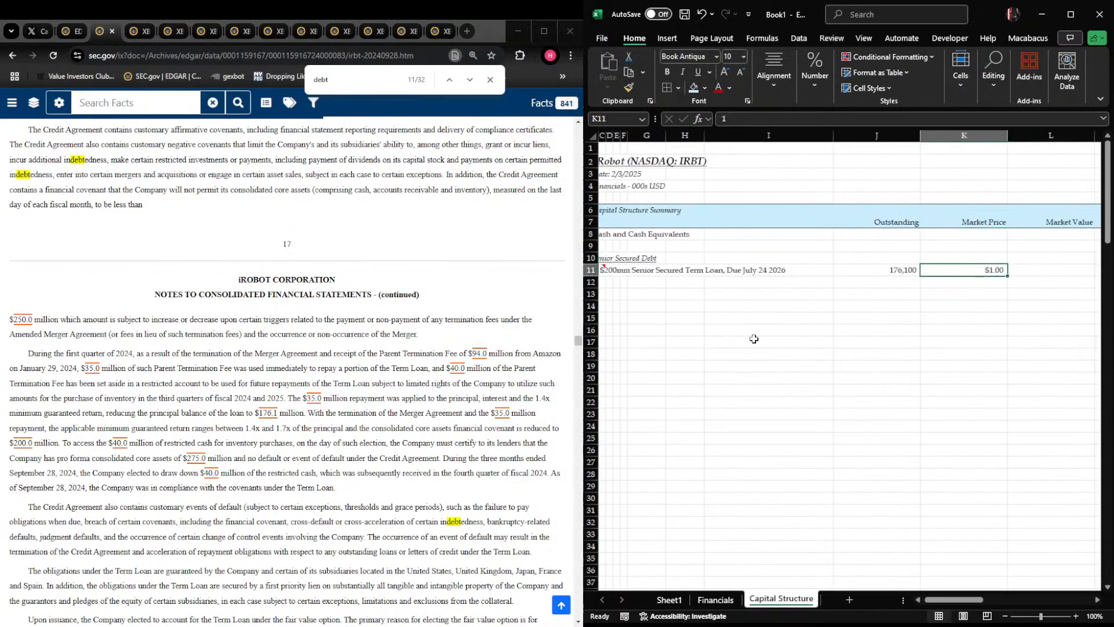
{"action": "key", "text": "Left"}
{"action": "key", "text": "shift+Right"}
{"action": "key", "text": "ctrl+;"}
Attach a note to J11 stating "$35mm repayment during Q1 2024 - balance went from $200mm to $176.1mm"
{"action": "key", "text": "Right"}
{"action": "key", "text": "Right"}
{"action": "key", "text": "Right"}
{"action": "key", "text": "Left"}
{"action": "key", "text": "Left"}
{"action": "key", "text": "Left"}
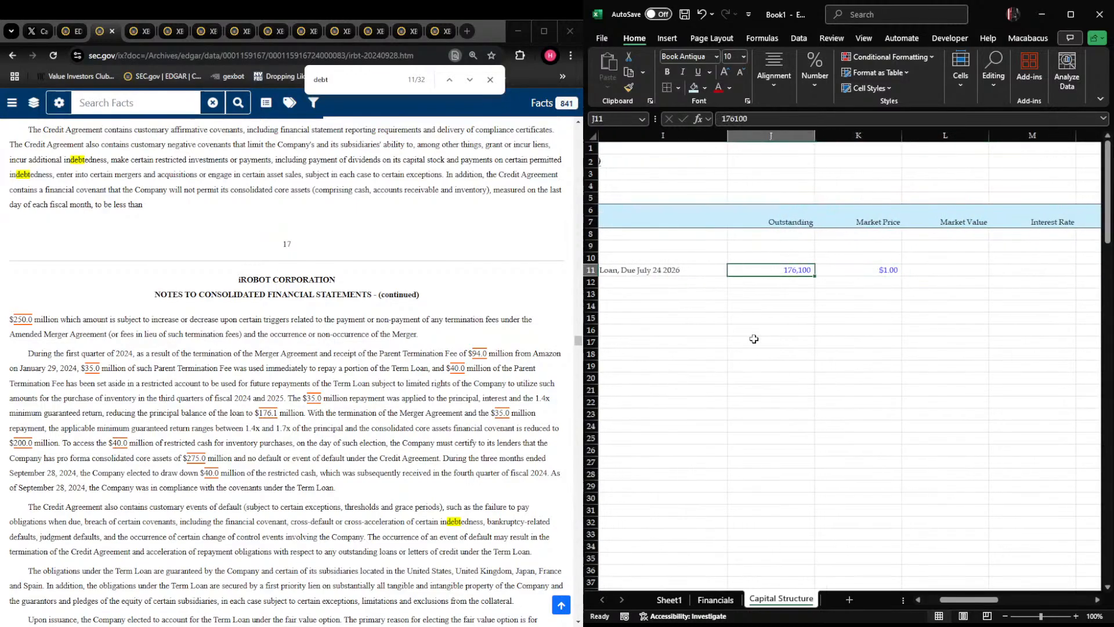
{"action": "key", "text": "shift+F2"}
{"action": "type", "text": "$35mm rep"}
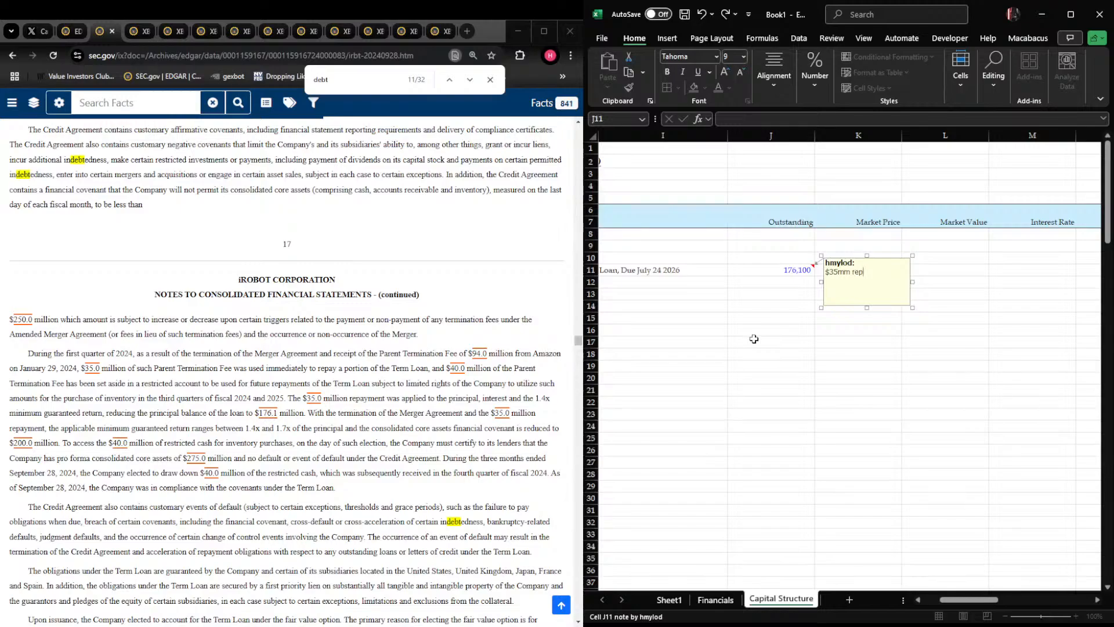
{"action": "type", "text": "ayment during Q1 2024 - balance went from $20"}
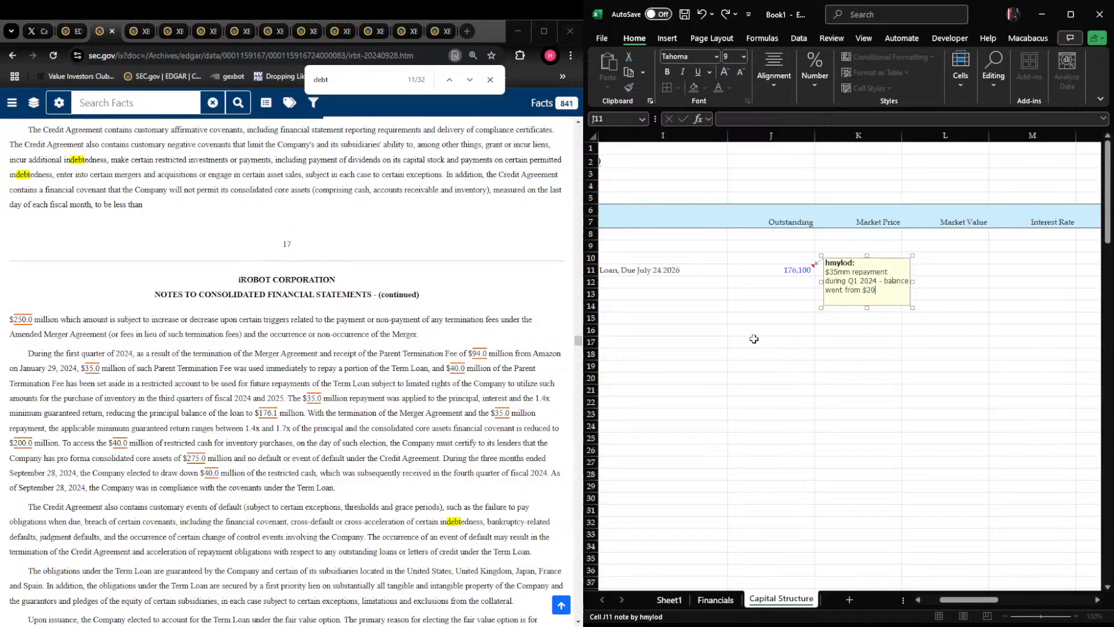
{"action": "type", "text": "0mm to $176.1mm"}
{"action": "key", "text": "Escape"}
Calculate the term loan's market value in L11 as market price K11 times outstanding balance J11
{"action": "key", "text": "Right"}
{"action": "key", "text": "Right"}
{"action": "type", "text": "+"}
{"action": "key", "text": "Left"}
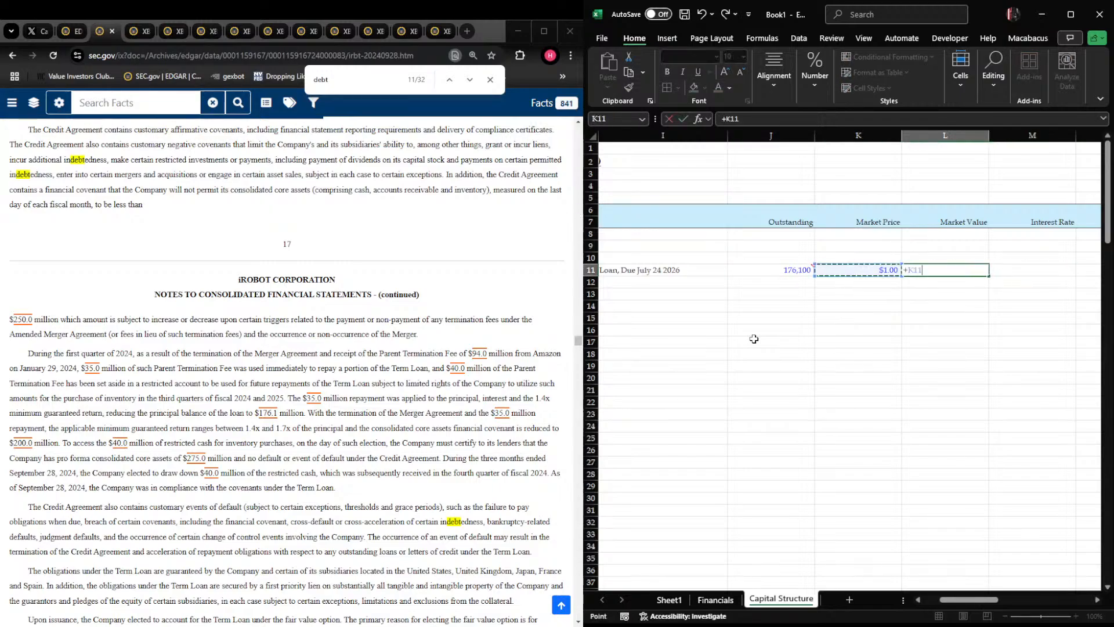
{"action": "type", "text": "*"}
{"action": "key", "text": "Left"}
{"action": "key", "text": "Left"}
{"action": "key", "text": "Tab"}
{"action": "key", "text": "Tab"}
{"action": "key", "text": "Left"}
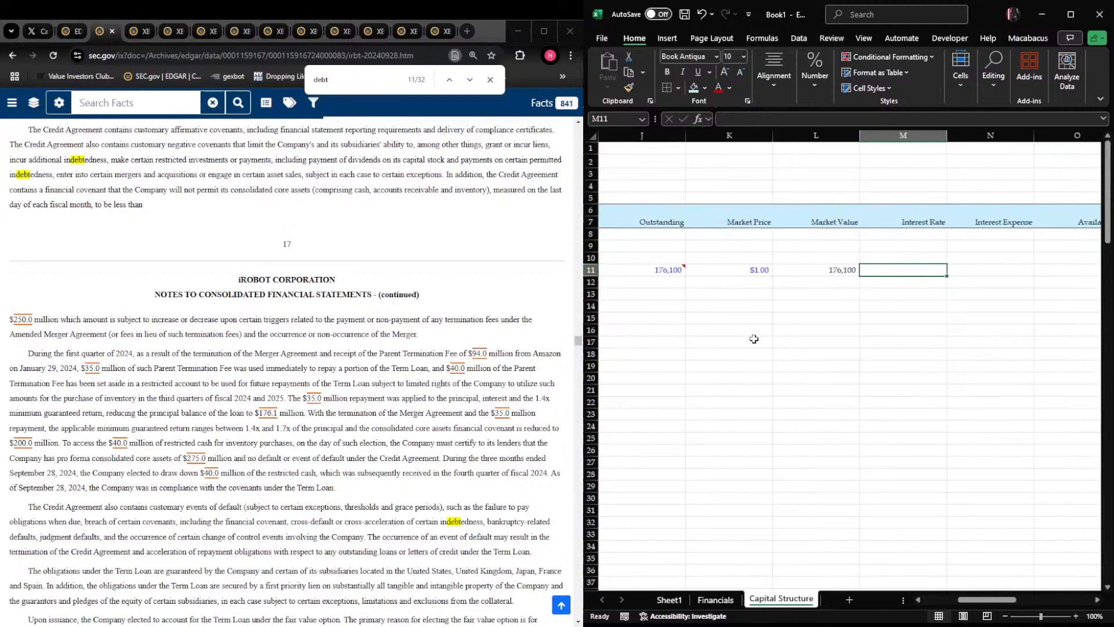
Format the term loan's interest rate cell M11 as a percentage with two decimals
{"action": "key", "text": "alt+Tab"}
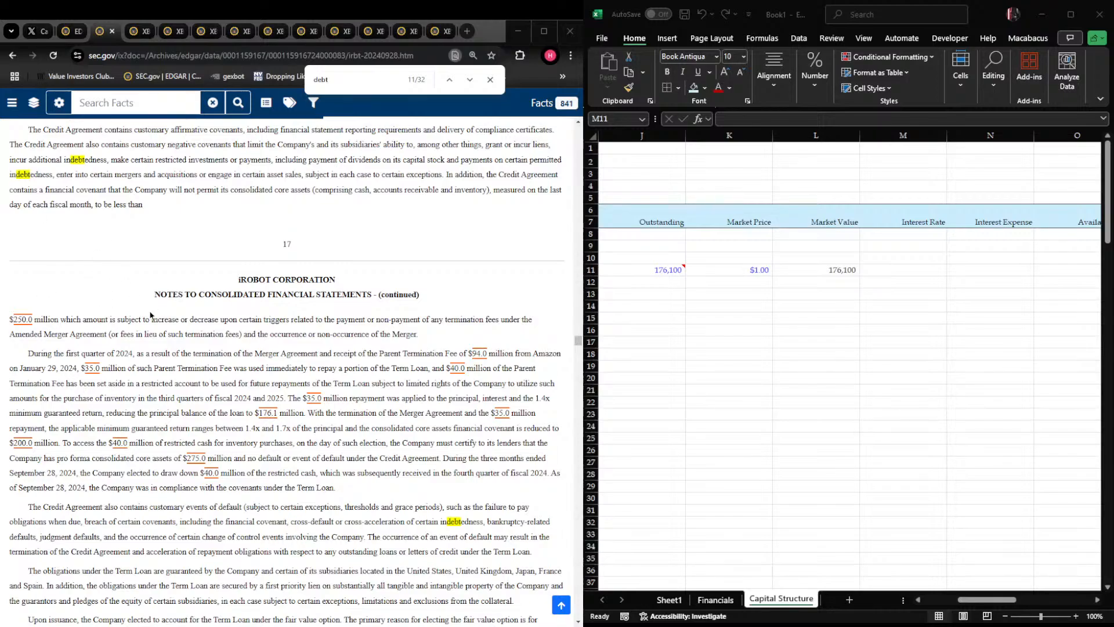
{"action": "left_click", "coordinate": [872, 277]}
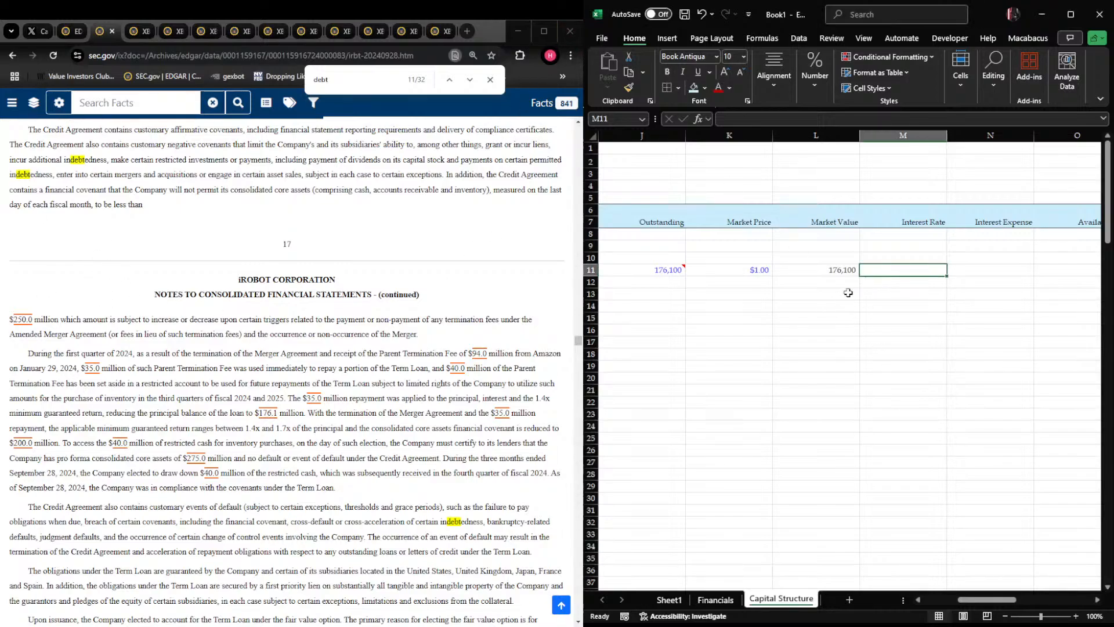
{"action": "type", "text": "="}
{"action": "key", "text": "Escape"}
{"action": "key", "text": "ctrl+1"}
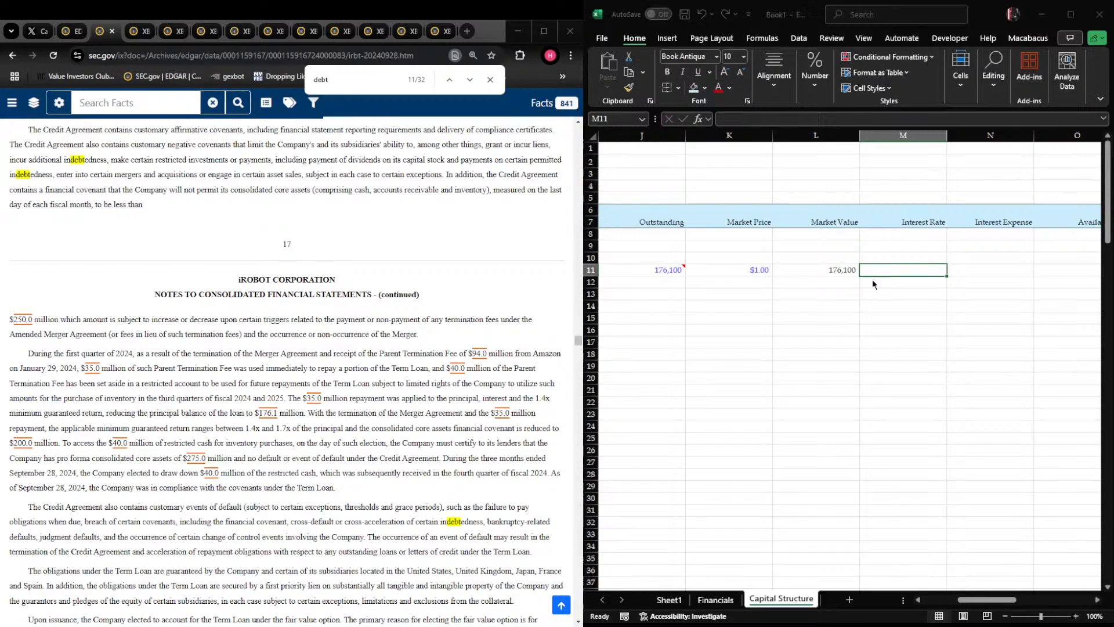
{"action": "left_click", "coordinate": [872, 280]}
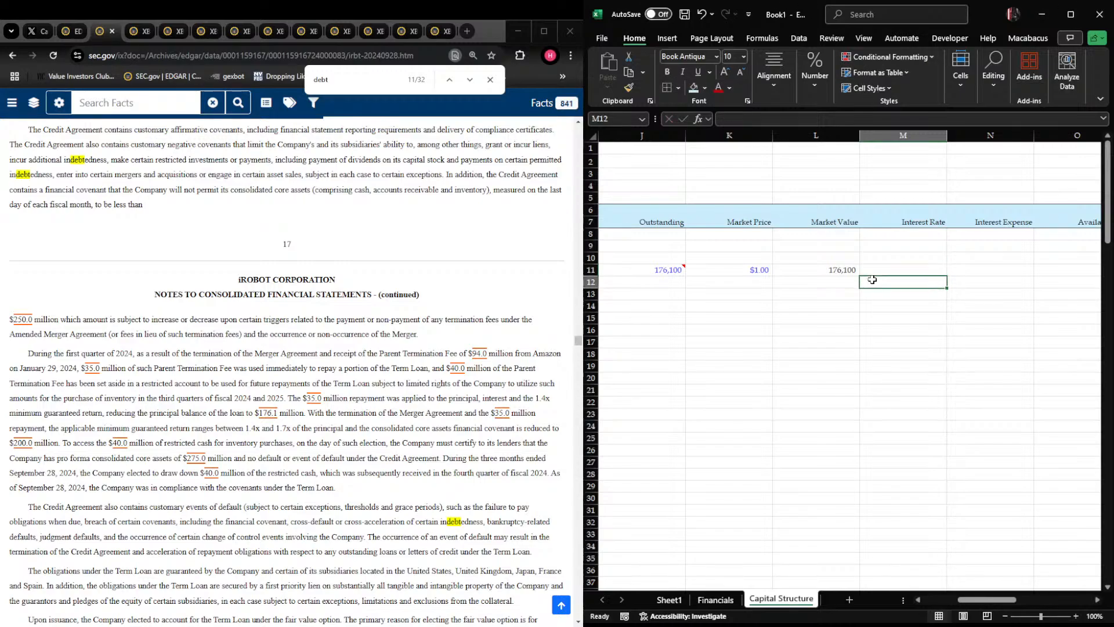
Try to build the term loan's interest rate in M11 with the formula =4.35+9%
{"action": "key", "text": "Up"}
{"action": "type", "text": "+4.35+%"}
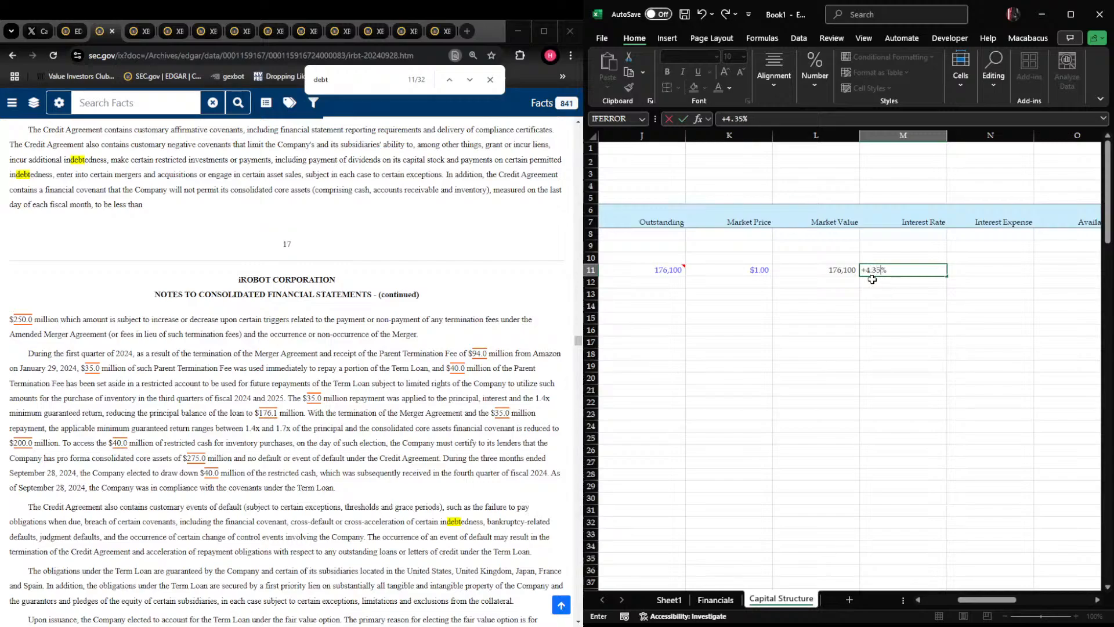
{"action": "type", "text": "9"}
{"action": "key", "text": "Return"}
{"action": "key", "text": "Up"}
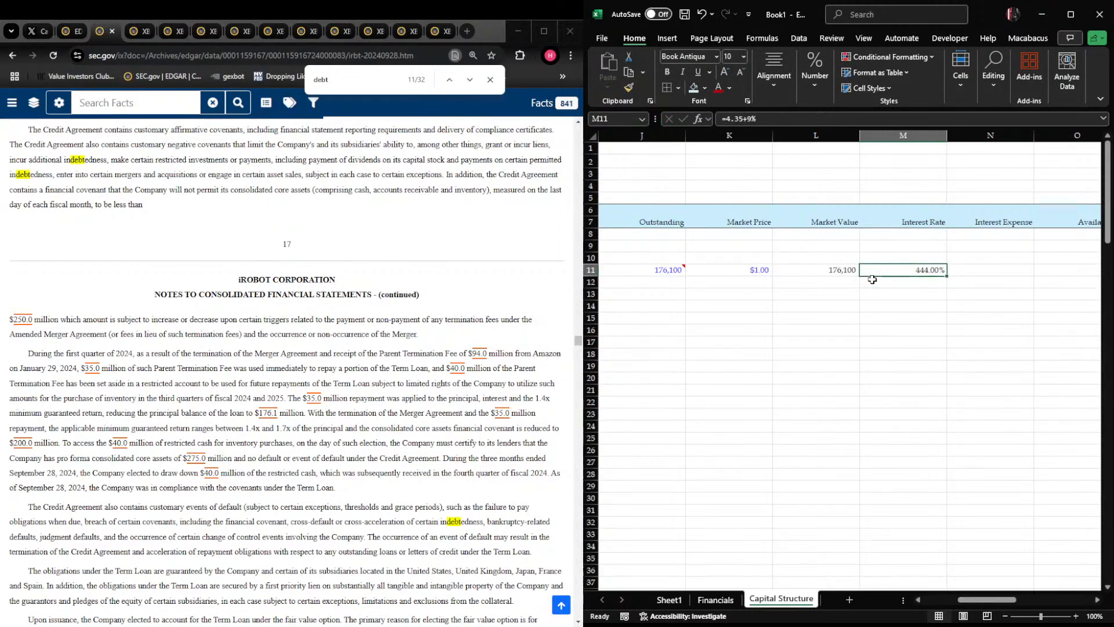
Check the term loan's credit spread in the filing and set the interest rate in M11 to 13.35%
{"action": "scroll", "coordinate": [287, 372], "scroll_direction": "up", "scroll_amount": 5}
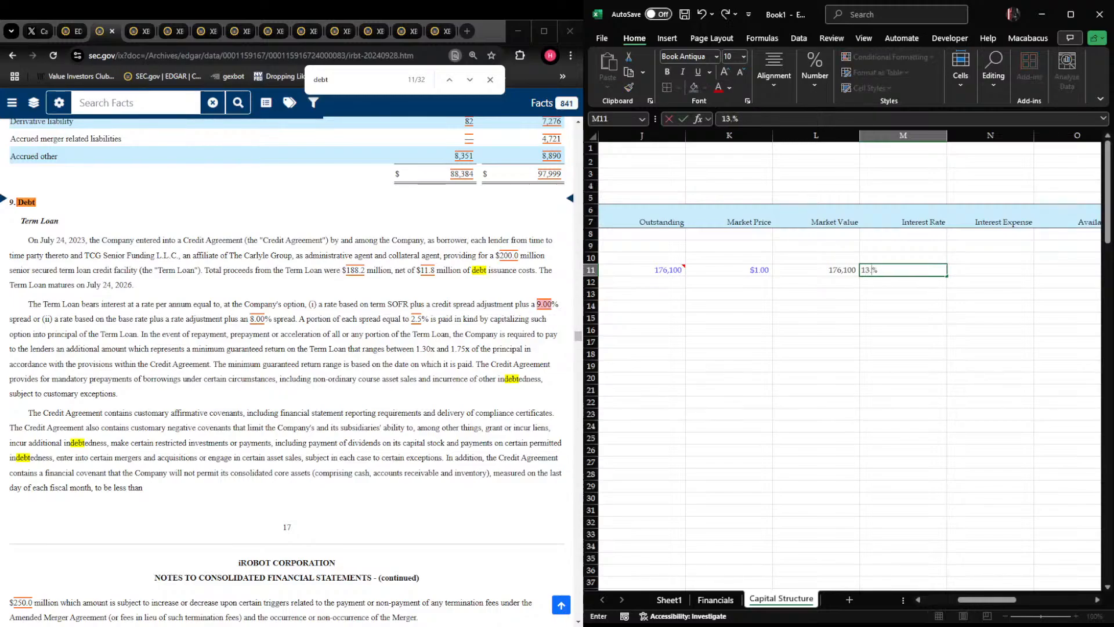
{"action": "type", "text": "35"}
{"action": "key", "text": "ctrl+Return"}
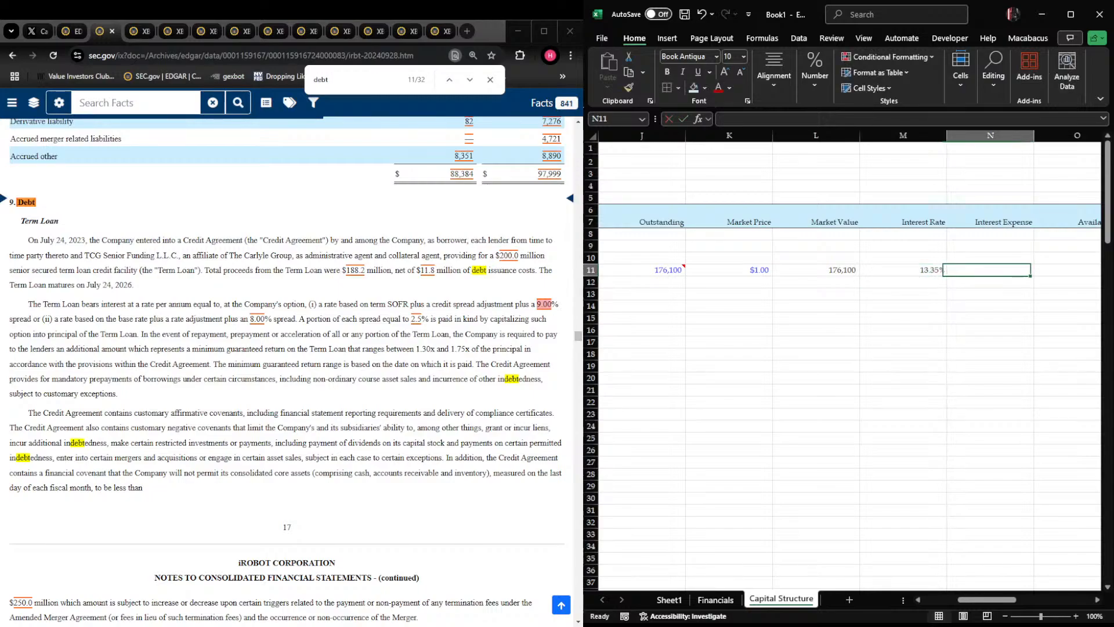
Calculate the term loan's interest expense in N11 using its interest rate in M11
{"action": "key", "text": "Right"}
{"action": "key", "text": "Left"}
{"action": "key", "text": "Right"}
{"action": "key", "text": "Left"}
{"action": "key", "text": "Right"}
{"action": "key", "text": "Left"}
Enter 0 for the term loan's availability in O11
{"action": "key", "text": "Right"}
{"action": "key", "text": "Left"}
{"action": "type", "text": "+"}
{"action": "key", "text": "Left"}
{"action": "key", "text": "Left"}
{"action": "type", "text": "*"}
{"action": "key", "text": "Left"}
{"action": "key", "text": "ctrl+Return"}
Add the row label "Total Debt" in C13 and make the row bold
{"action": "key", "text": "Right"}
{"action": "key", "text": "Right"}
{"action": "key", "text": "Left"}
{"action": "type", "text": "0"}
{"action": "key", "text": "Return"}
{"action": "key", "text": "Up"}
{"action": "key", "text": "Left"}
{"action": "key", "text": "Left"}
{"action": "key", "text": "Left"}
{"action": "key", "text": "Left"}
{"action": "key", "text": "Left"}
{"action": "key", "text": "Left"}
{"action": "key", "text": "Left"}
{"action": "key", "text": "Left"}
{"action": "key", "text": "Left"}
{"action": "key", "text": "Left"}
{"action": "key", "text": "Left"}
{"action": "key", "text": "Left"}
{"action": "key", "text": "Left"}
{"action": "key", "text": "Right"}
{"action": "key", "text": "Right"}
{"action": "key", "text": "Left"}
{"action": "key", "text": "Left"}
{"action": "key", "text": "Down"}
{"action": "key", "text": "Down"}
{"action": "key", "text": "Right"}
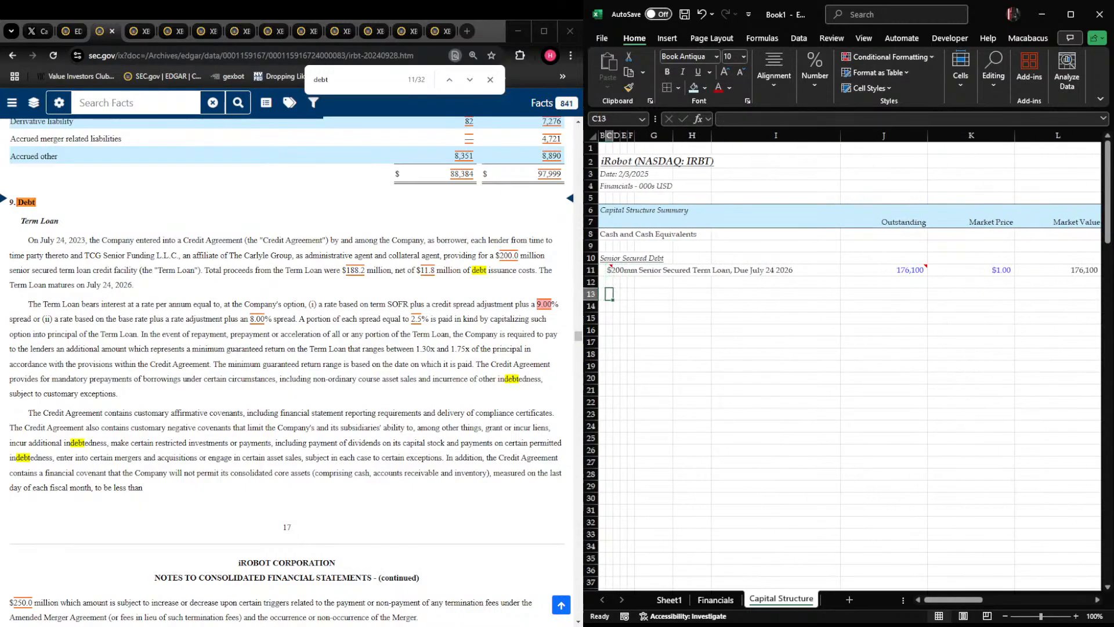
{"action": "type", "text": "DE"}
{"action": "type", "text": "tal Debt"}
{"action": "key", "text": "Return"}
{"action": "scroll", "coordinate": [287, 371], "scroll_direction": "down", "scroll_amount": 5}
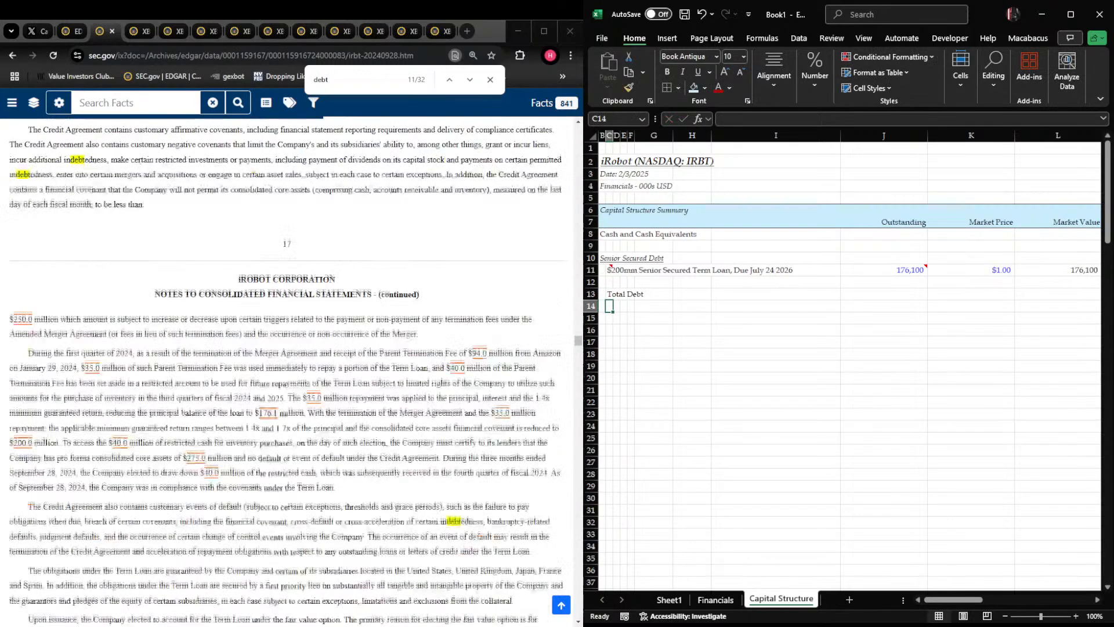
{"action": "scroll", "coordinate": [287, 371], "scroll_direction": "down", "scroll_amount": 9}
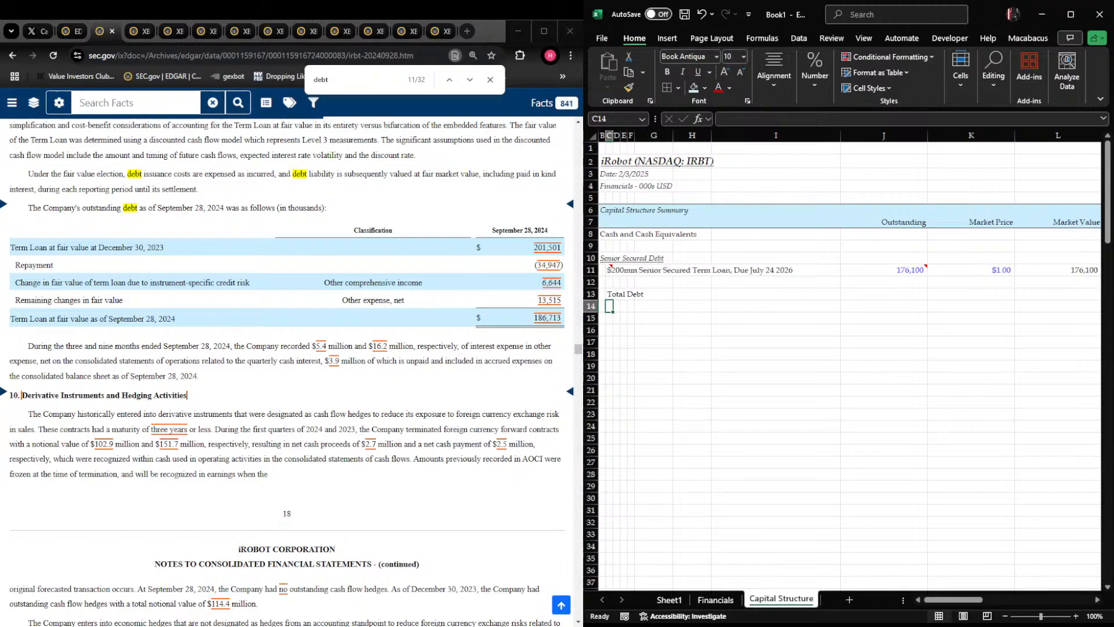
{"action": "scroll", "coordinate": [522, 325], "scroll_direction": "up", "scroll_amount": 8}
{"action": "key", "text": "Up"}
{"action": "key", "text": "shift+space"}
{"action": "key", "text": "ctrl+b"}
Add the label "Less: Cash and Cash Equivalents" in D14, indented beneath Total Debt
{"action": "key", "text": "Down"}
{"action": "key", "text": "Right"}
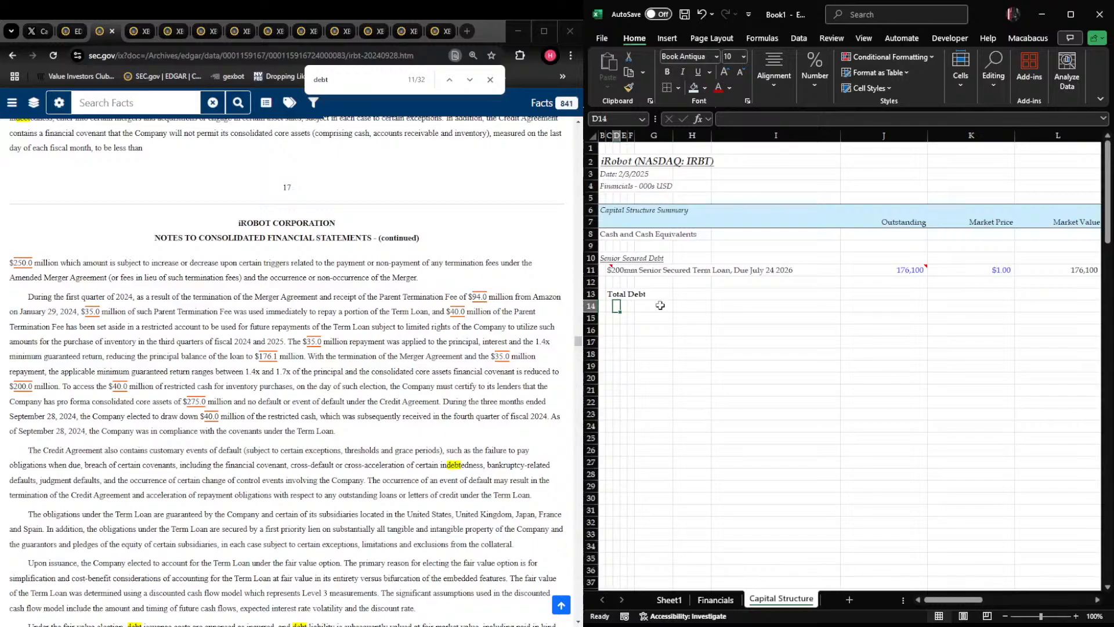
{"action": "type", "text": "Ledss"}
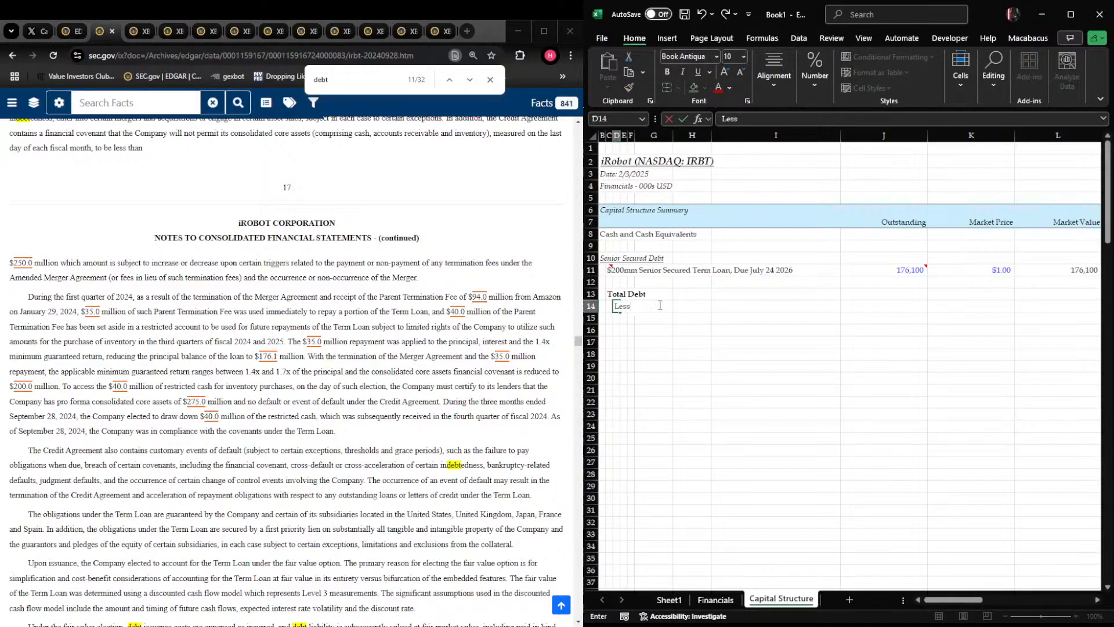
{"action": "type", "text": ": Cash And Cash E"}
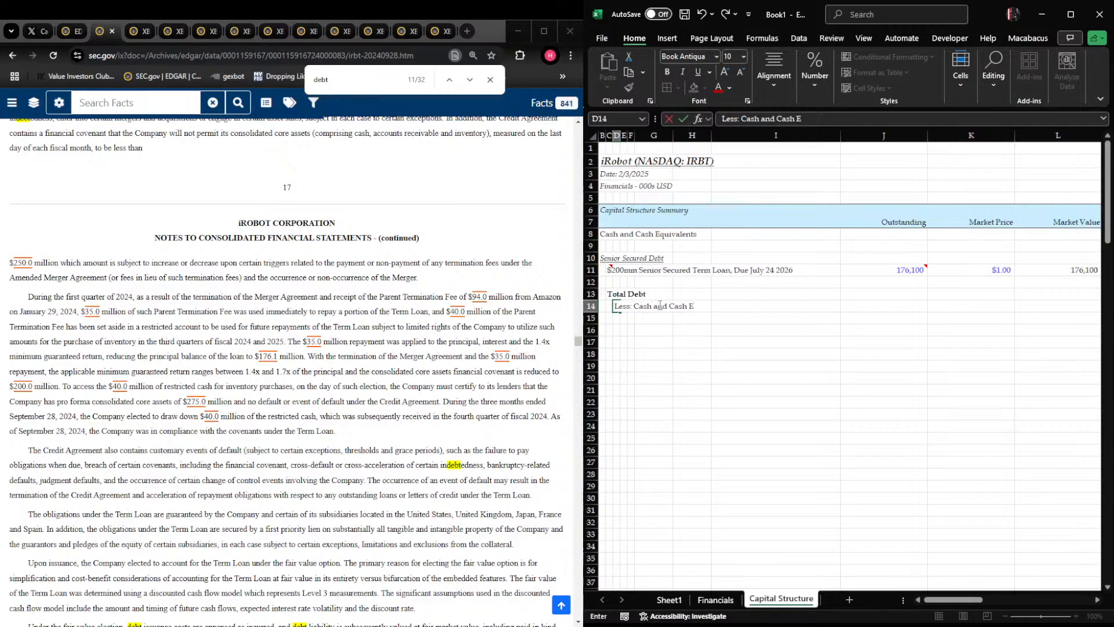
{"action": "type", "text": "quivalents"}
{"action": "key", "text": "Return"}
Link the Total Debt amount in J13 to the term loan's outstanding balance in J11
{"action": "key", "text": "Left"}
{"action": "key", "text": "Left"}
{"action": "key", "text": "Left"}
{"action": "key", "text": "Up"}
{"action": "key", "text": "Right"}
{"action": "key", "text": "Right"}
{"action": "key", "text": "Right"}
{"action": "key", "text": "Right"}
{"action": "key", "text": "Right"}
{"action": "key", "text": "Right"}
{"action": "key", "text": "Right"}
{"action": "key", "text": "Right"}
{"action": "key", "text": "Right"}
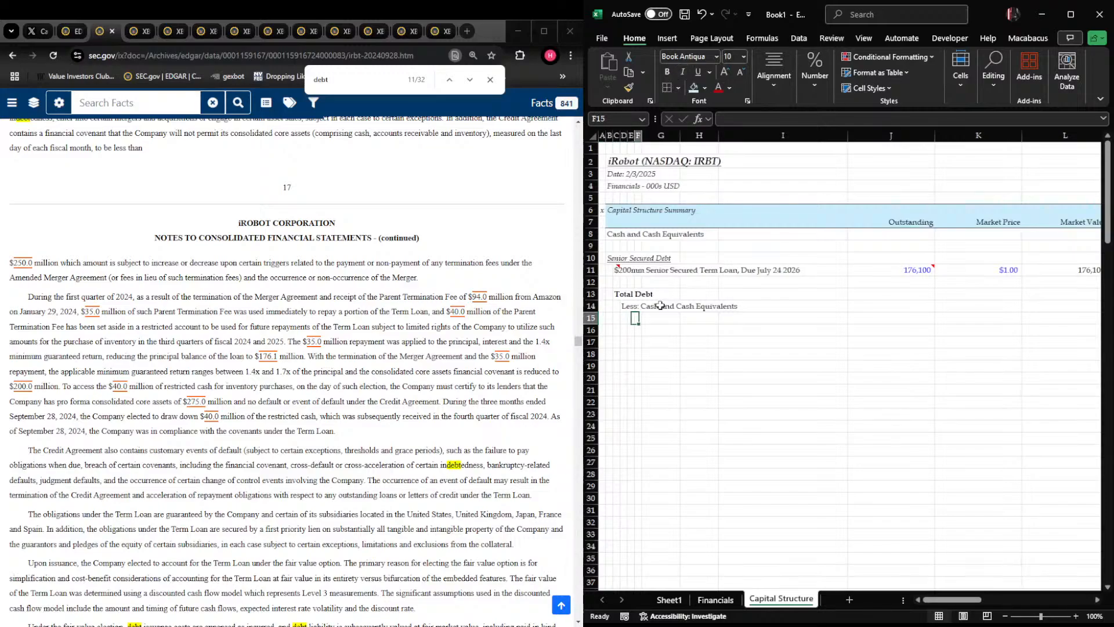
{"action": "key", "text": "Up"}
{"action": "type", "text": "="}
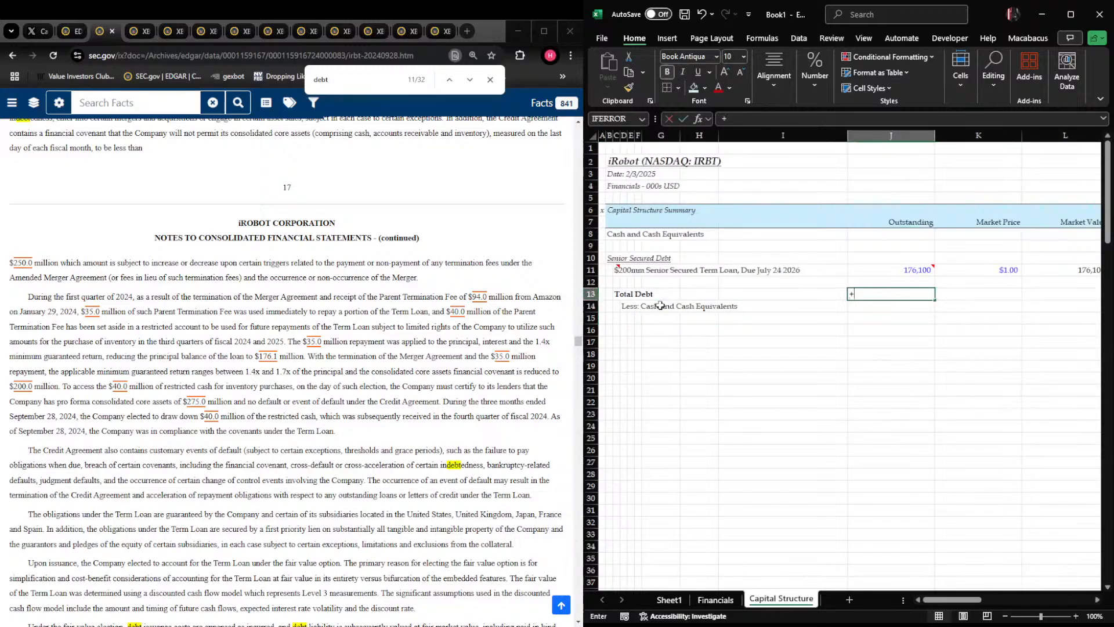
{"action": "key", "text": "Up"}
{"action": "key", "text": "Up"}
{"action": "key", "text": "Return"}
Link Cash and Cash Equivalents in J8 to the 30-Sep-24 cash balance on the Financials sheet's balance sheet
{"action": "key", "text": "Right"}
{"action": "key", "text": "Left"}
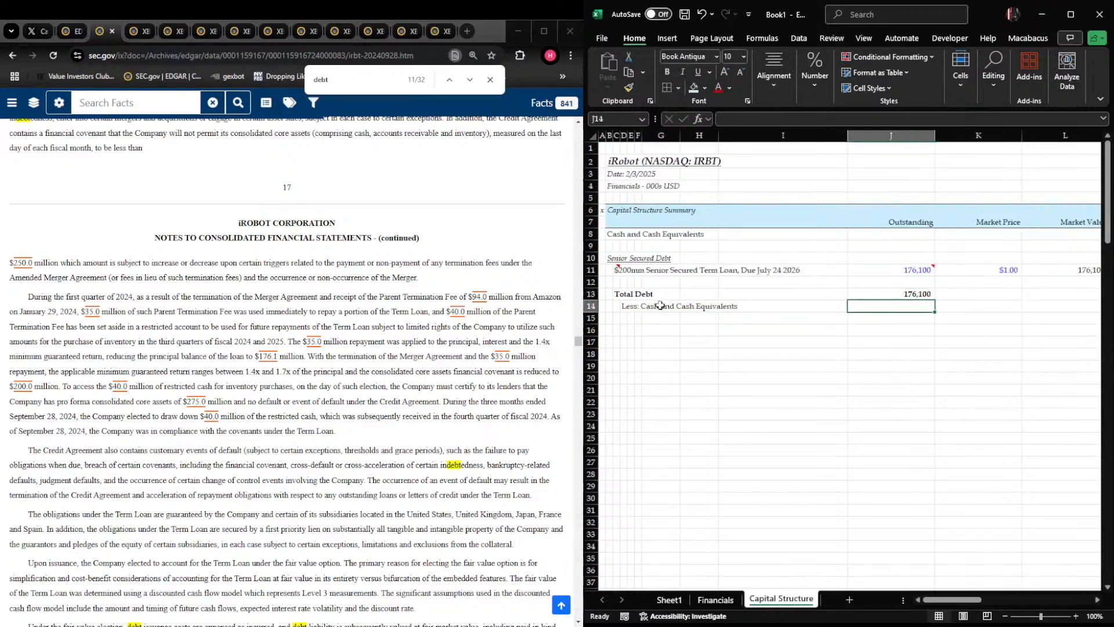
{"action": "key", "text": "Up"}
{"action": "key", "text": "Up"}
{"action": "key", "text": "Up"}
{"action": "key", "text": "Up"}
{"action": "key", "text": "Up"}
{"action": "key", "text": "Up"}
{"action": "type", "text": "+"}
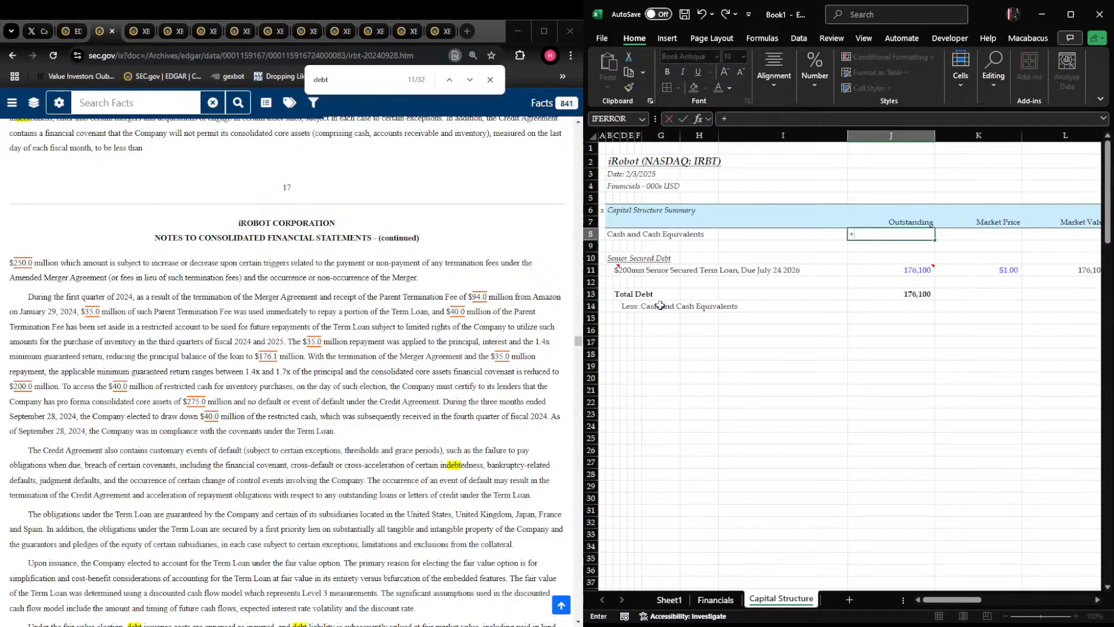
{"action": "key", "text": "ctrl+Page_Up"}
{"action": "key", "text": "Right"}
{"action": "key", "text": "Right"}
{"action": "key", "text": "Right"}
{"action": "key", "text": "Right"}
{"action": "key", "text": "Right"}
{"action": "key", "text": "Right"}
{"action": "key", "text": "Right"}
{"action": "key", "text": "Right"}
{"action": "key", "text": "Right"}
{"action": "key", "text": "Right"}
{"action": "key", "text": "Right"}
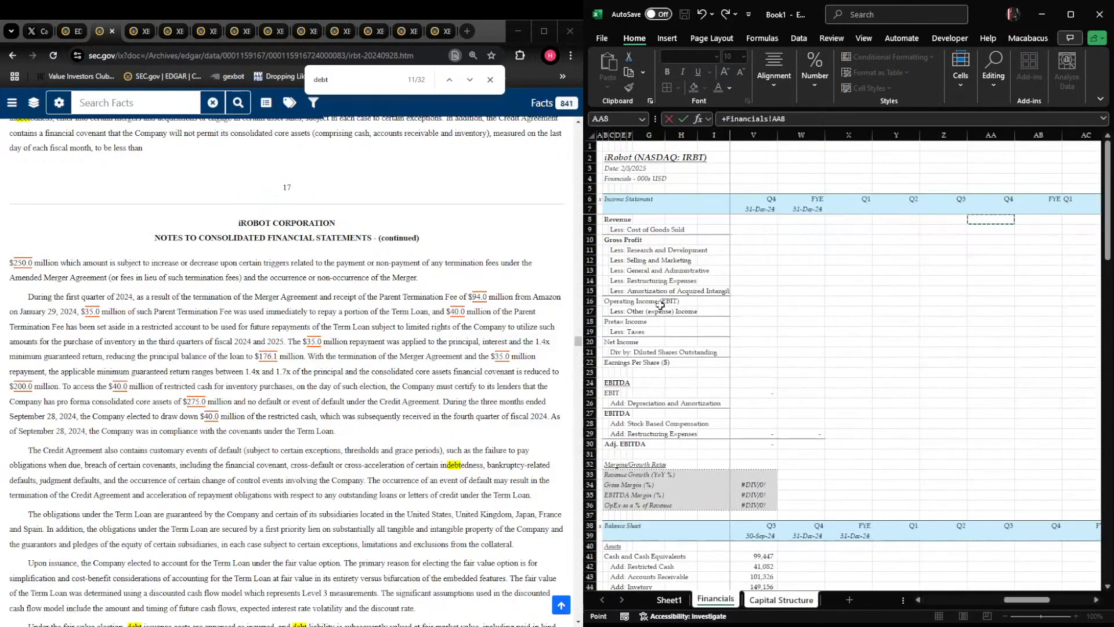
{"action": "key", "text": "Left"}
{"action": "key", "text": "Left"}
{"action": "key", "text": "Down"}
{"action": "key", "text": "Down"}
{"action": "key", "text": "Down"}
{"action": "key", "text": "Down"}
{"action": "key", "text": "Down"}
{"action": "key", "text": "Down"}
{"action": "key", "text": "Down"}
{"action": "key", "text": "Down"}
{"action": "key", "text": "Down"}
{"action": "key", "text": "Down"}
{"action": "key", "text": "Down"}
{"action": "key", "text": "Down"}
{"action": "key", "text": "Down"}
{"action": "key", "text": "Down"}
{"action": "key", "text": "Down"}
{"action": "key", "text": "Down"}
{"action": "key", "text": "Down"}
{"action": "key", "text": "Down"}
{"action": "key", "text": "Down"}
{"action": "key", "text": "Down"}
{"action": "key", "text": "Right"}
{"action": "key", "text": "Right"}
{"action": "key", "text": "Right"}
{"action": "key", "text": "Down"}
{"action": "key", "text": "Down"}
{"action": "key", "text": "Down"}
{"action": "key", "text": "Down"}
{"action": "key", "text": "Tab"}
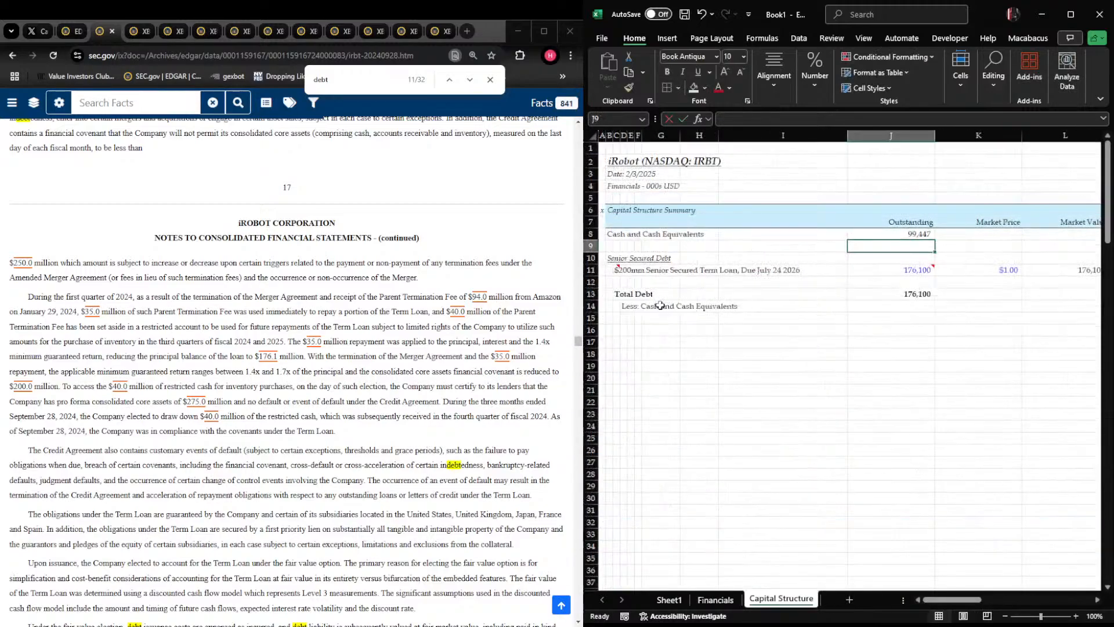
{"action": "key", "text": "Return"}
Set the Less: Cash and Cash Equivalents amount in J14 to the negative of J8
{"action": "key", "text": "Down"}
{"action": "key", "text": "Down"}
{"action": "key", "text": "Down"}
{"action": "key", "text": "Down"}
{"action": "key", "text": "Down"}
{"action": "type", "text": "-"}
{"action": "key", "text": "Up"}
{"action": "key", "text": "Up"}
{"action": "key", "text": "Up"}
{"action": "key", "text": "Up"}
{"action": "key", "text": "Up"}
{"action": "key", "text": "Up"}
{"action": "key", "text": "Return"}
Add the row label "Net Debt" in C15 and make the row bold
{"action": "key", "text": "Left"}
{"action": "key", "text": "Left"}
{"action": "key", "text": "Left"}
{"action": "key", "text": "Left"}
{"action": "key", "text": "Left"}
{"action": "key", "text": "Left"}
{"action": "key", "text": "Left"}
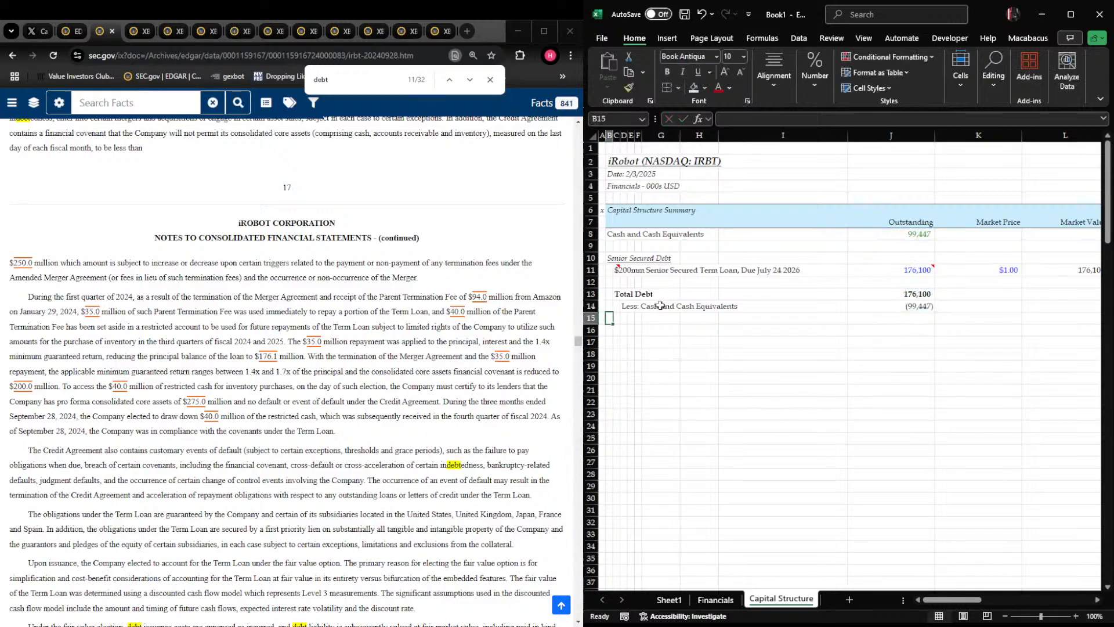
{"action": "type", "text": "Net Debt"}
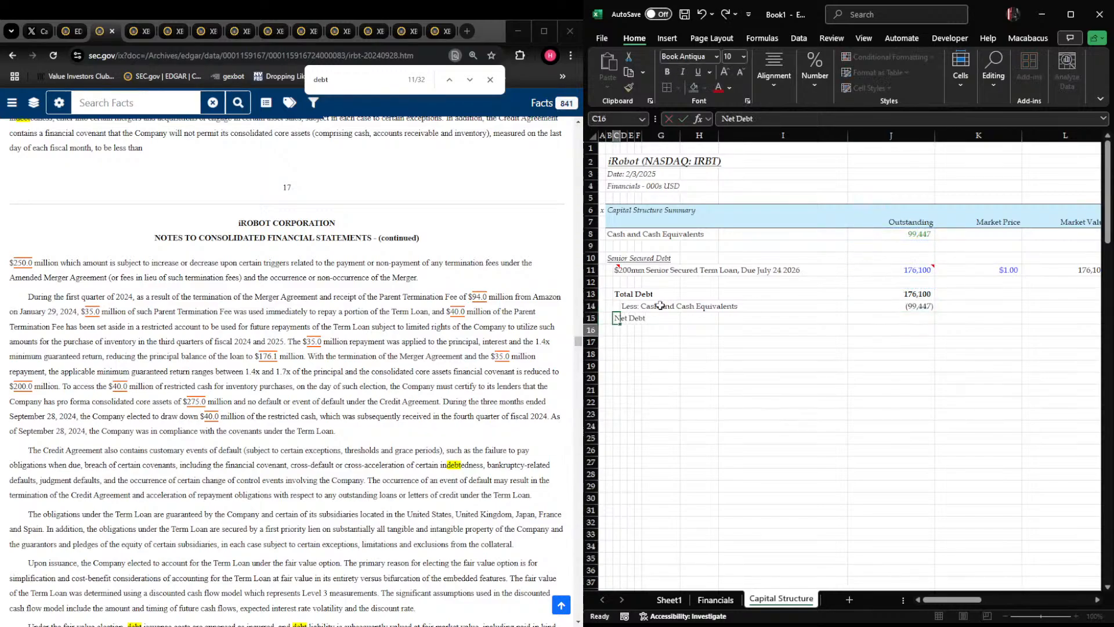
{"action": "key", "text": "ctrl+Return"}
{"action": "key", "text": "shift+space"}
{"action": "key", "text": "ctrl+b"}
Add a bottom border under the Less: Cash and Cash Equivalents row, from column C across the summary table
{"action": "key", "text": "ctrl+Right"}
{"action": "key", "text": "Up"}
{"action": "key", "text": "ctrl+Left"}
{"action": "key", "text": "ctrl+Left"}
{"action": "key", "text": "Right"}
{"action": "key", "text": "Left"}
{"action": "key", "text": "Left"}
{"action": "key", "text": "Left"}
{"action": "key", "text": "Left"}
{"action": "key", "text": "Right"}
{"action": "key", "text": "Right"}
{"action": "key", "text": "shift+Right"}
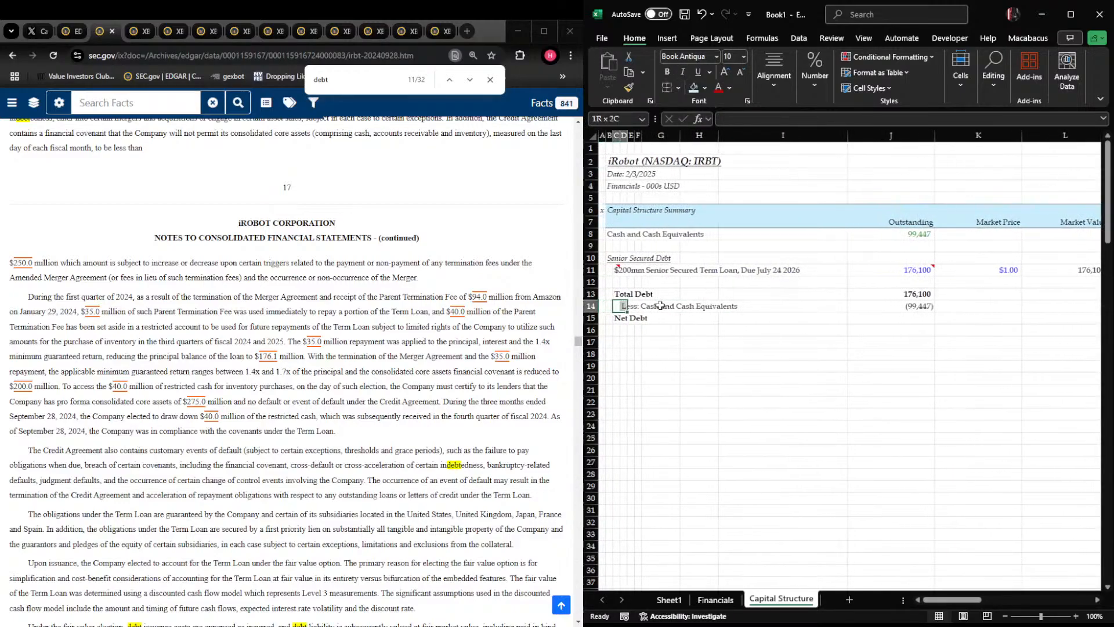
{"action": "key", "text": "ctrl+shift+Right"}
{"action": "key", "text": "shift+Right"}
{"action": "key", "text": "shift+Right"}
{"action": "key", "text": "ctrl+alt+shift+Down"}
Calculate Net Debt in J15 as the sum of J13:J14
{"action": "key", "text": "Right"}
{"action": "key", "text": "Down"}
{"action": "key", "text": "Right"}
{"action": "key", "text": "Right"}
{"action": "key", "text": "Right"}
{"action": "key", "text": "Right"}
{"action": "key", "text": "Right"}
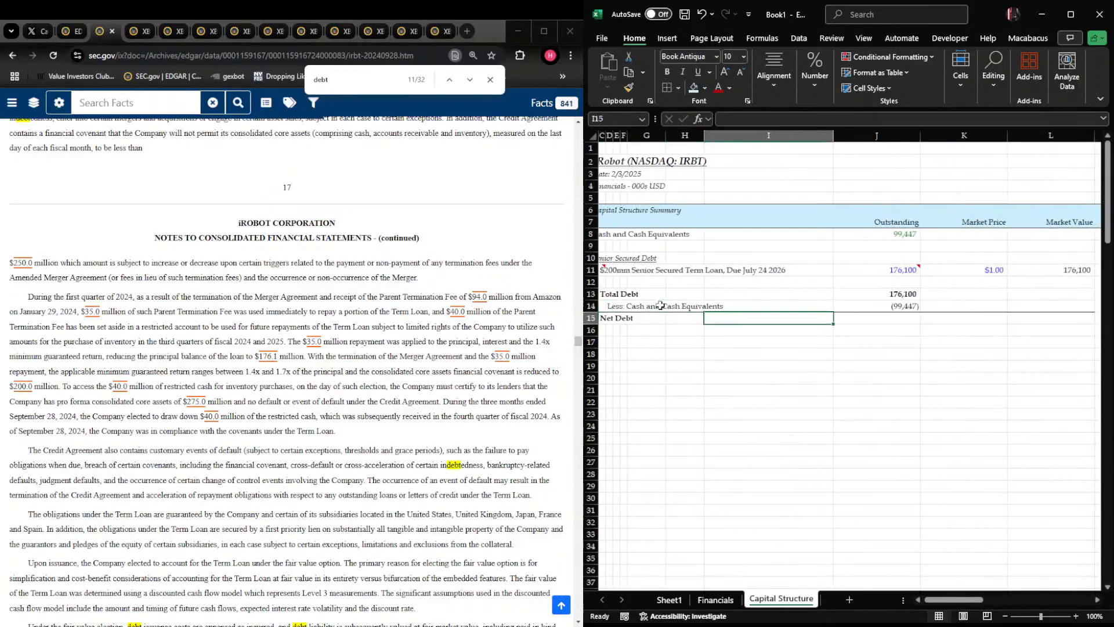
{"action": "key", "text": "Right"}
{"action": "type", "text": "+SUM("}
{"action": "key", "text": "Up"}
{"action": "key", "text": "shift+Up"}
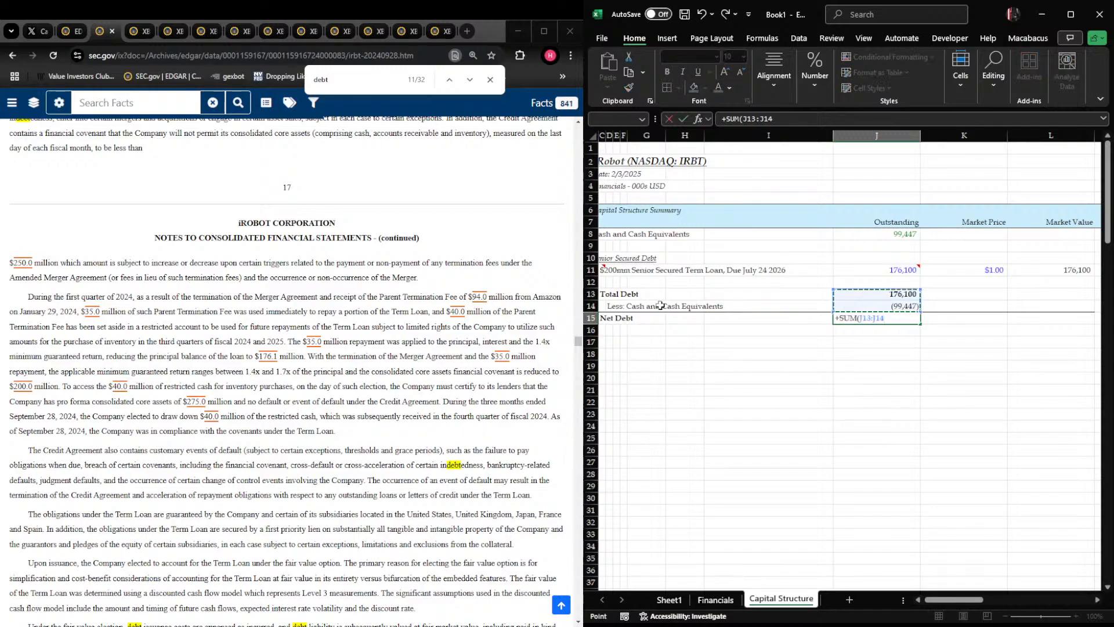
{"action": "key", "text": "Return"}
Add the label "Share Price" in C17, leaving a blank row below Net Debt
{"action": "key", "text": "ctrl+Left"}
{"action": "key", "text": "Right"}
{"action": "key", "text": "Right"}
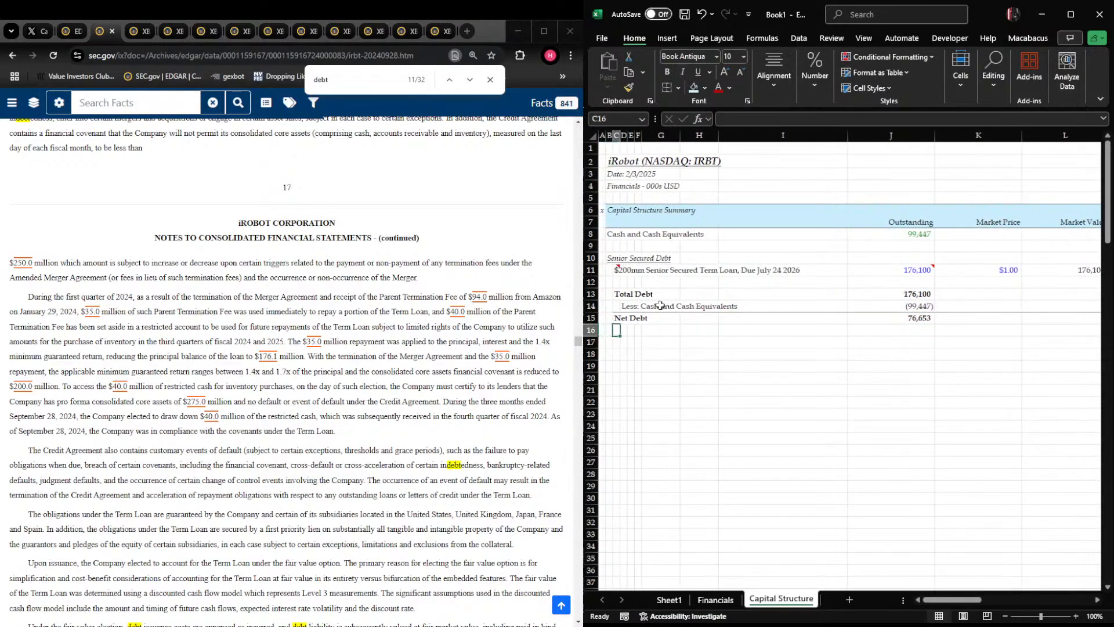
{"action": "key", "text": "Down"}
{"action": "type", "text": "Share Pr"}
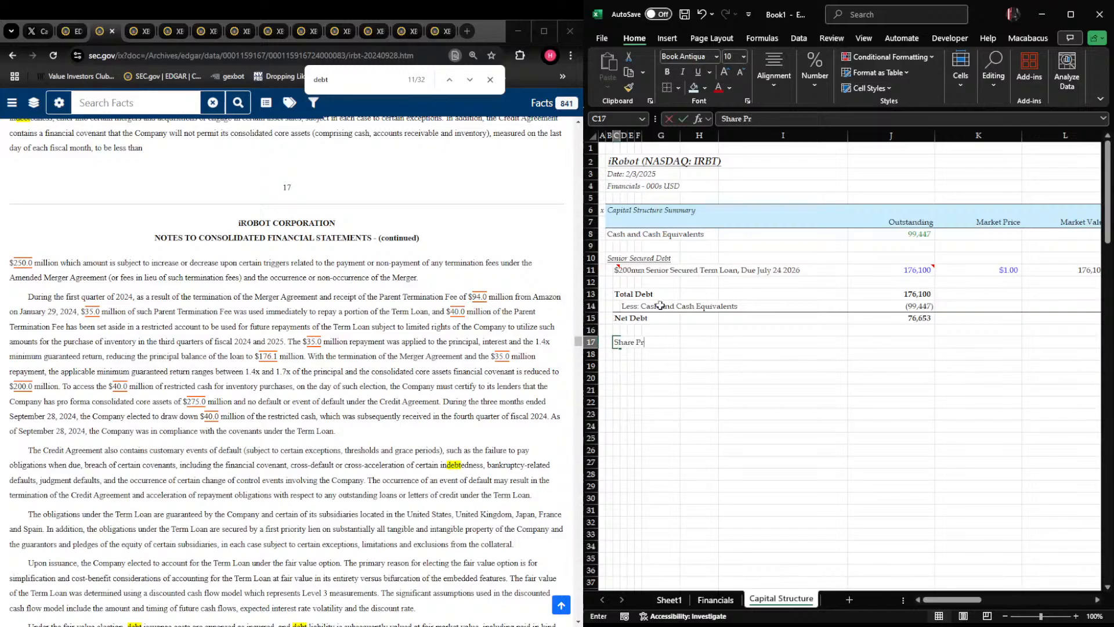
{"action": "type", "text": "ice"}
Switch to Chrome and search Google for "IRBT share price" in a new tab
{"action": "key", "text": "Right"}
{"action": "key", "text": "Right"}
{"action": "key", "text": "Right"}
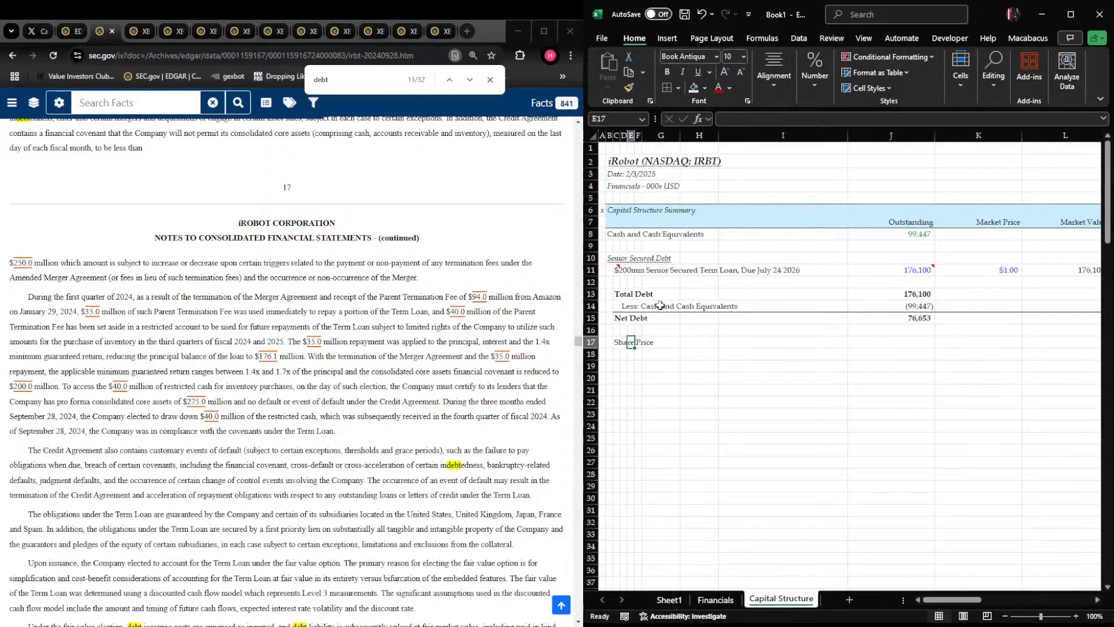
{"action": "key", "text": "Right"}
{"action": "key", "text": "Right"}
{"action": "key", "text": "Right"}
{"action": "key", "text": "Right"}
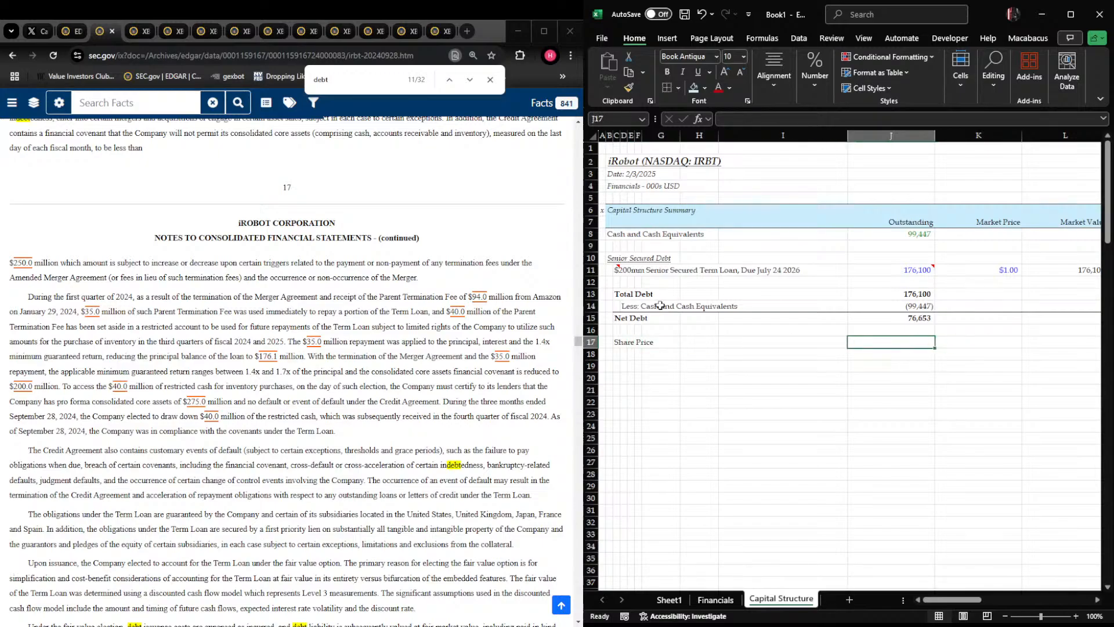
{"action": "key", "text": "alt+Tab"}
{"action": "key", "text": "ctrl+t"}
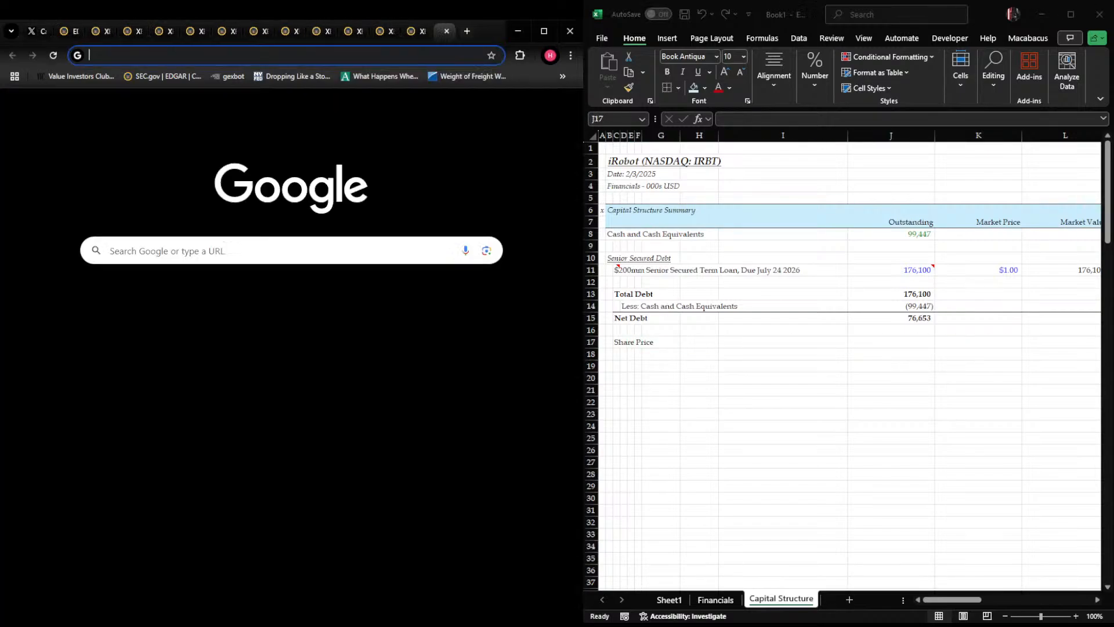
{"action": "type", "text": "IRBT s"}
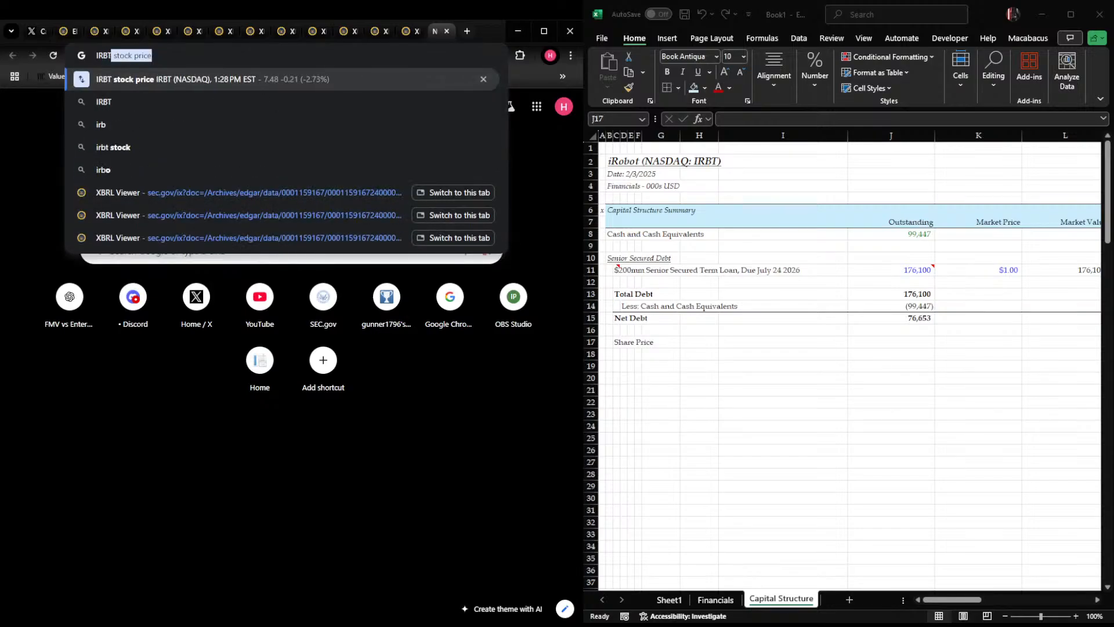
{"action": "type", "text": "hare price"}
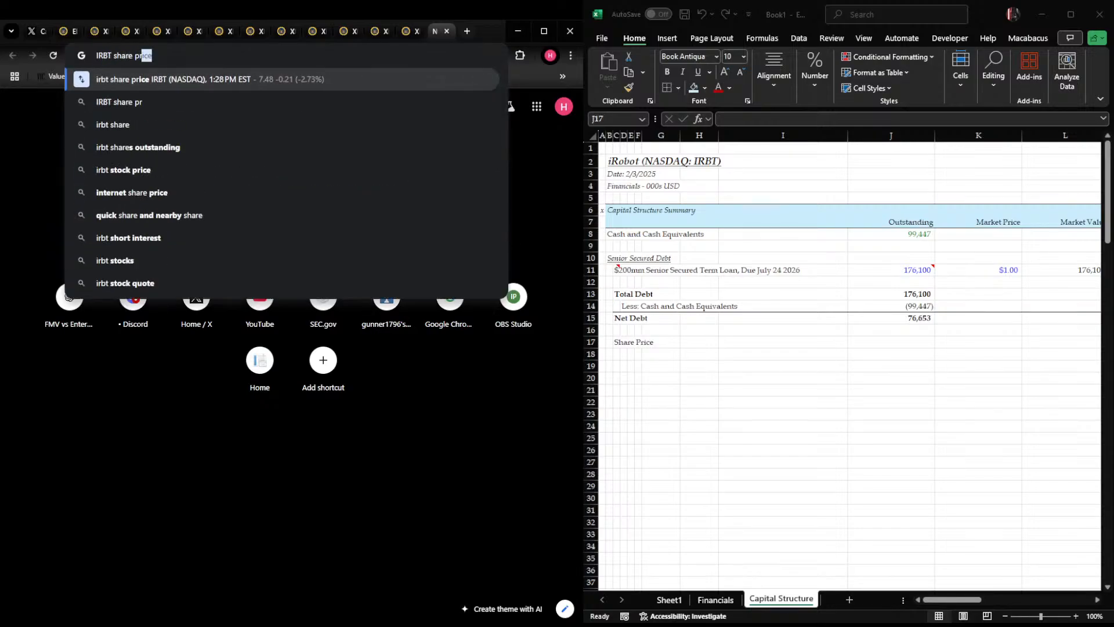
{"action": "key", "text": "Return"}
Return to Excel, enter the share price 7.48 in J17 and format it as dollars with two decimals
{"action": "key", "text": "alt+Tab"}
{"action": "type", "text": "7"}
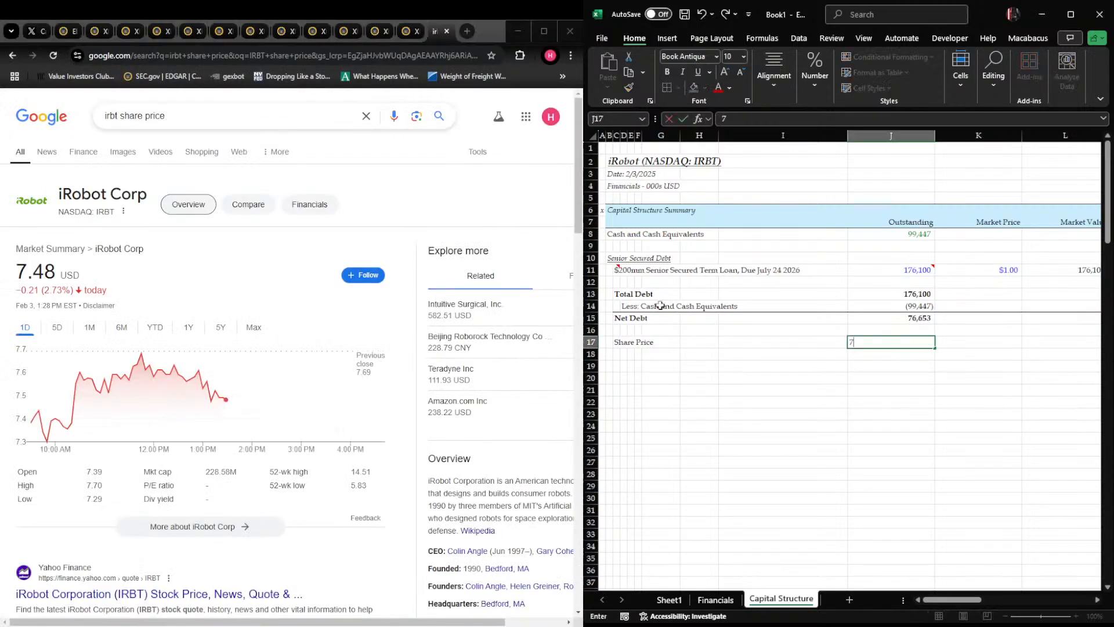
{"action": "key", "text": "ctrl+Return"}
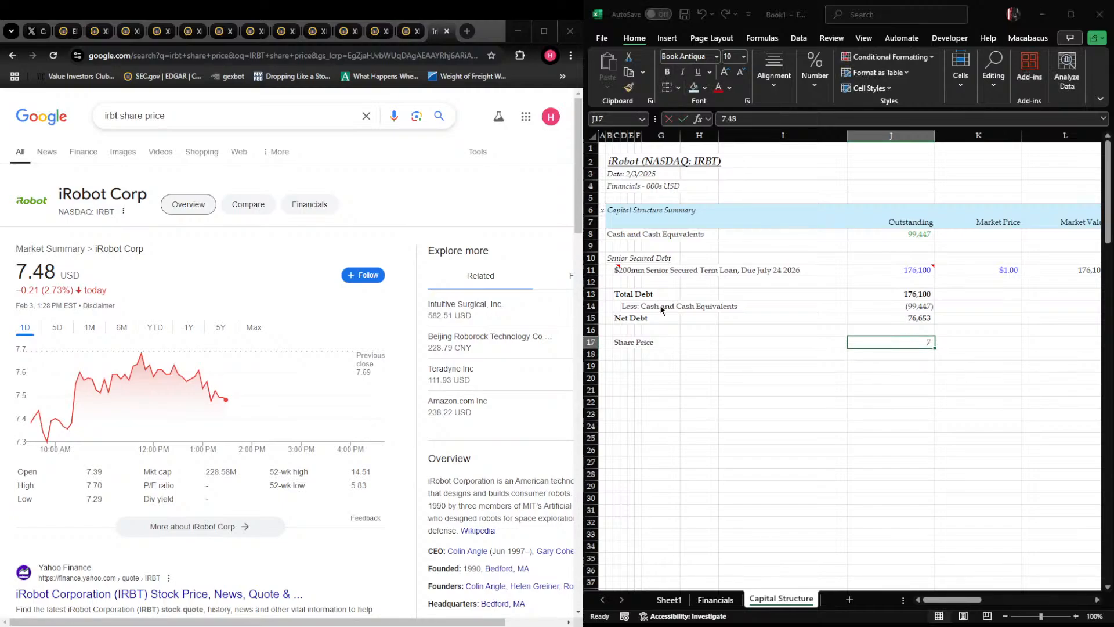
{"action": "key", "text": "ctrl+shift+4"}
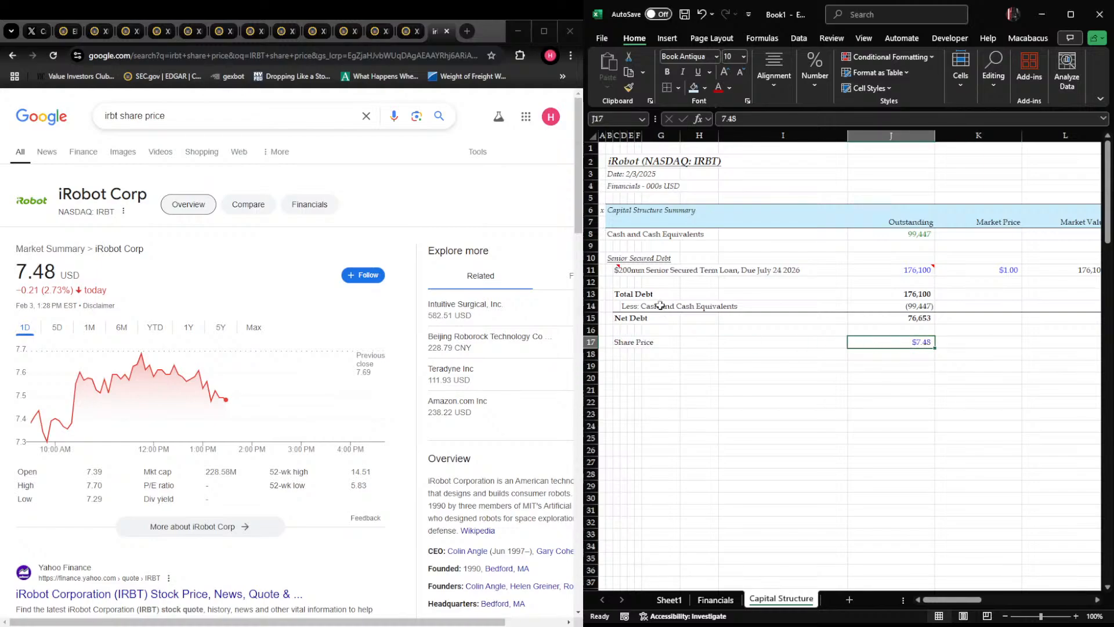
Attach a note with the date 2/3/2025 to the share price in J17
{"action": "key", "text": "shift+F2"}
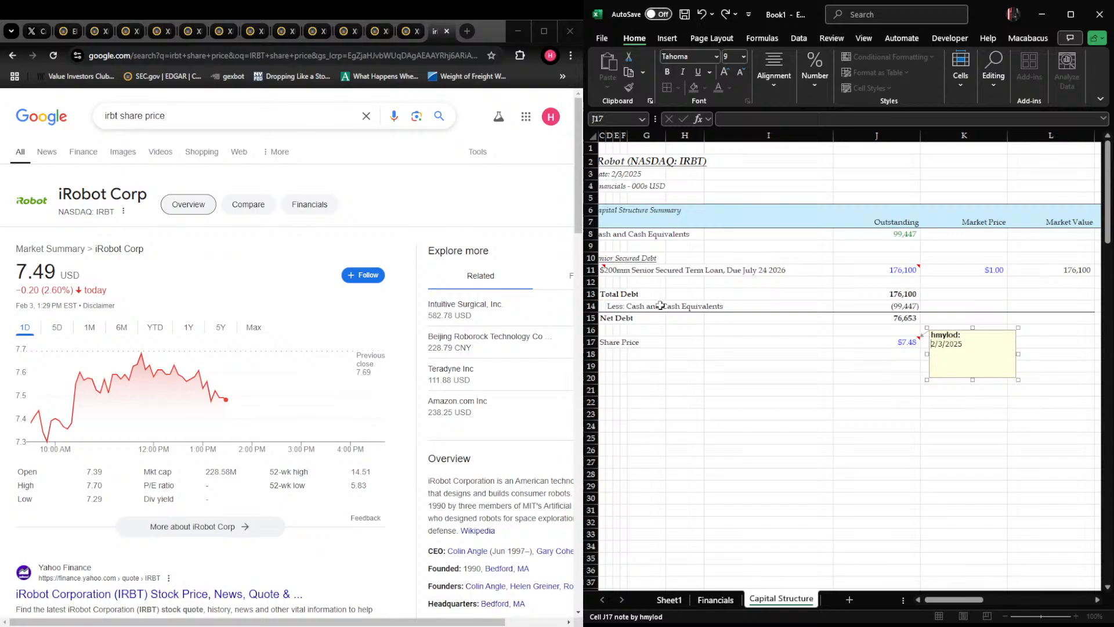
{"action": "type", "text": "• As of"}
{"action": "key", "text": "Escape"}
{"action": "key", "text": "Escape"}
{"action": "key", "text": "ctrl+Left"}
{"action": "key", "text": "ctrl+Left"}
{"action": "key", "text": "Right"}
{"action": "key", "text": "Right"}
{"action": "key", "text": "Right"}
{"action": "key", "text": "Down"}
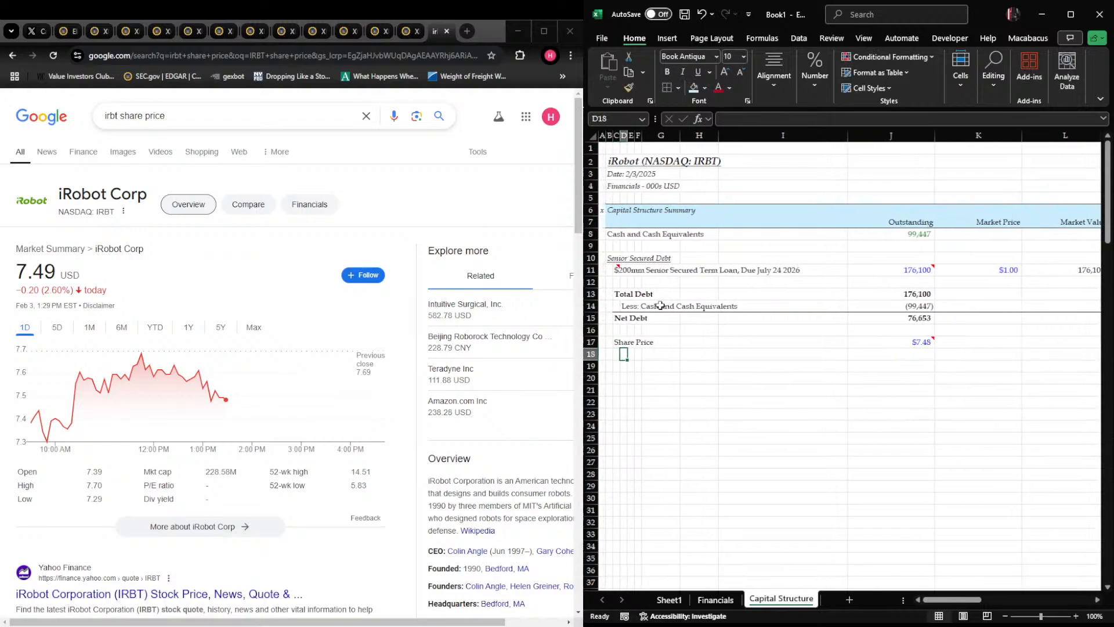
Add the label "Mult by: Shares Outstanding" in D18 and "Market Cap" in C19
{"action": "type", "text": "Mult by: Shares Outstanding"}
{"action": "key", "text": "Return"}
{"action": "key", "text": "Left"}
{"action": "type", "text": "M"}
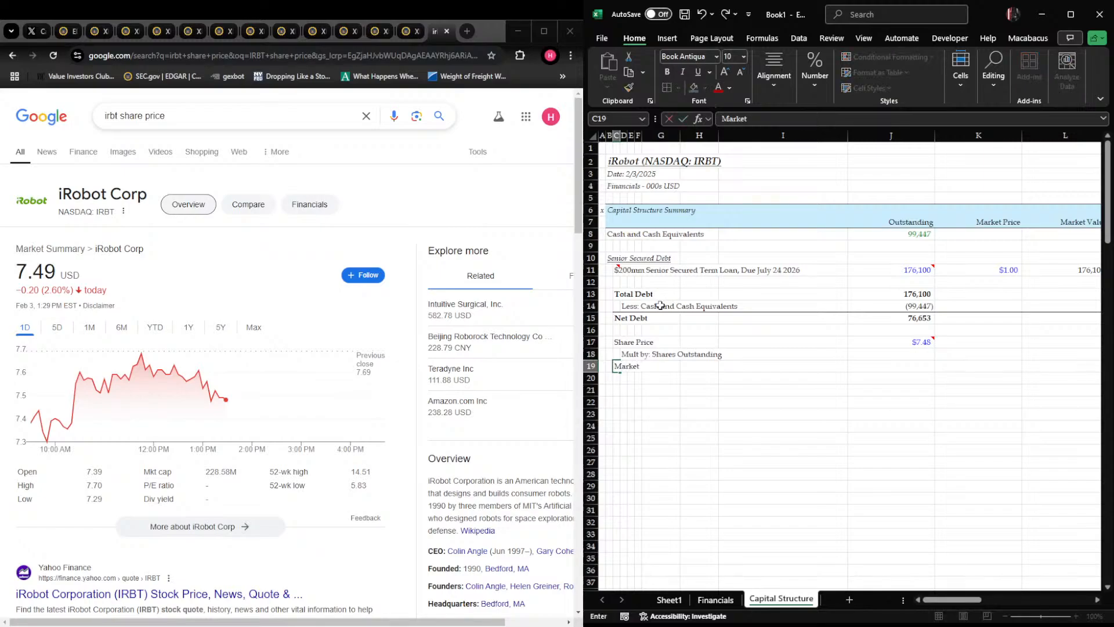
{"action": "type", "text": "arket Cap"}
{"action": "key", "text": "Return"}
Move the Total Debt, Less: Cash and Cash Equivalents and Net Debt labels one column to the left
{"action": "key", "text": "Up"}
{"action": "key", "text": "Up"}
{"action": "key", "text": "Left"}
{"action": "key", "text": "Left"}
{"action": "key", "text": "Right"}
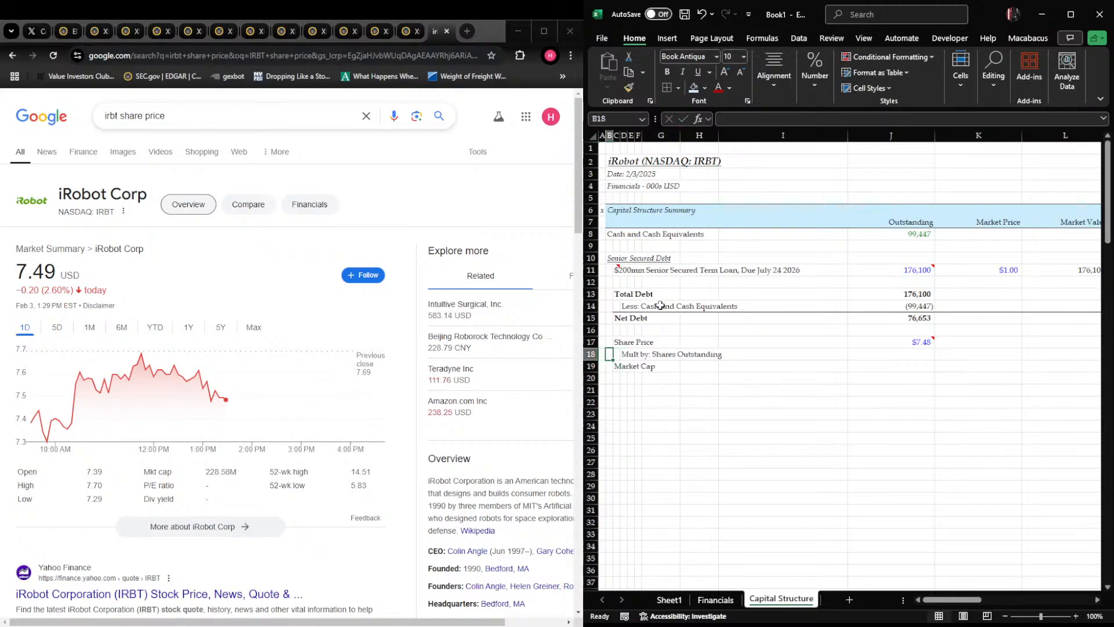
{"action": "key", "text": "Up"}
{"action": "key", "text": "Up"}
{"action": "key", "text": "Up"}
{"action": "key", "text": "Up"}
{"action": "key", "text": "Up"}
{"action": "key", "text": "Right"}
{"action": "key", "text": "shift+Down"}
{"action": "key", "text": "shift+Down"}
{"action": "key", "text": "ctrl+x"}
{"action": "key", "text": "Left"}
{"action": "key", "text": "ctrl+v"}
{"action": "key", "text": "Right"}
{"action": "key", "text": "Down"}
{"action": "key", "text": "Right"}
{"action": "key", "text": "ctrl+x"}
{"action": "key", "text": "Left"}
{"action": "key", "text": "ctrl+v"}
{"action": "key", "text": "Right"}
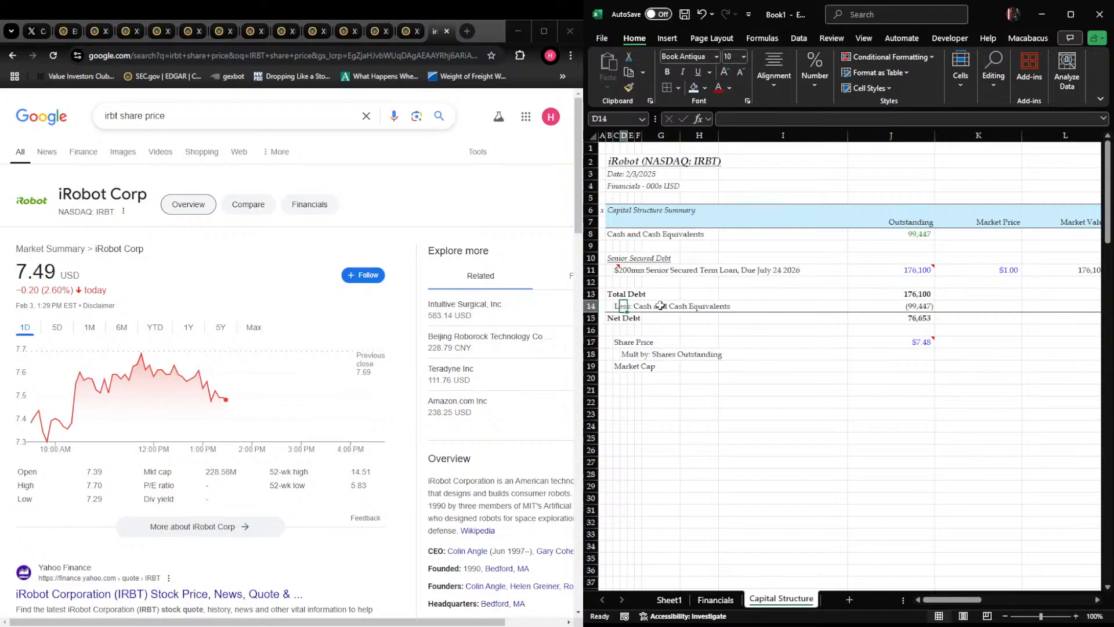
Move the Share Price, Mult by: Shares Outstanding and Market Cap labels one column to the left
{"action": "key", "text": "Down"}
{"action": "key", "text": "Down"}
{"action": "key", "text": "Left"}
Add a bottom border under the Shares Outstanding row, from column B through L
{"action": "key", "text": "Down"}
{"action": "key", "text": "shift+Down"}
{"action": "key", "text": "shift+Down"}
{"action": "key", "text": "shift+Right"}
{"action": "key", "text": "ctrl+x"}
{"action": "key", "text": "Left"}
{"action": "key", "text": "ctrl+v"}
{"action": "key", "text": "Down"}
{"action": "key", "text": "shift+Right"}
{"action": "key", "text": "shift+Right"}
{"action": "key", "text": "shift+Right"}
{"action": "key", "text": "shift+Right"}
{"action": "key", "text": "shift+Right"}
{"action": "key", "text": "shift+Right"}
{"action": "key", "text": "shift+Right"}
{"action": "key", "text": "shift+Right"}
{"action": "key", "text": "shift+Right"}
{"action": "key", "text": "shift+Right"}
{"action": "key", "text": "shift+Right"}
{"action": "key", "text": "shift+Right"}
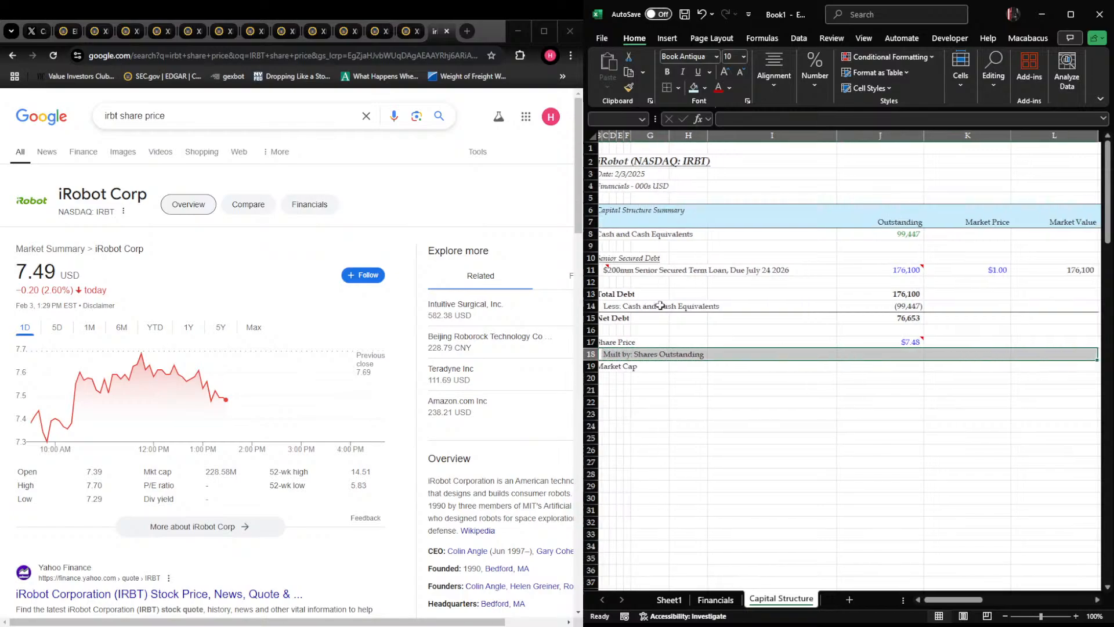
{"action": "key", "text": "shift+Left"}
{"action": "key", "text": "shift+Left"}
{"action": "key", "text": "alt+h"}
{"action": "key", "text": "b"}
{"action": "key", "text": "o"}
{"action": "key", "text": "Left"}
{"action": "key", "text": "Right"}
{"action": "key", "text": "Right"}
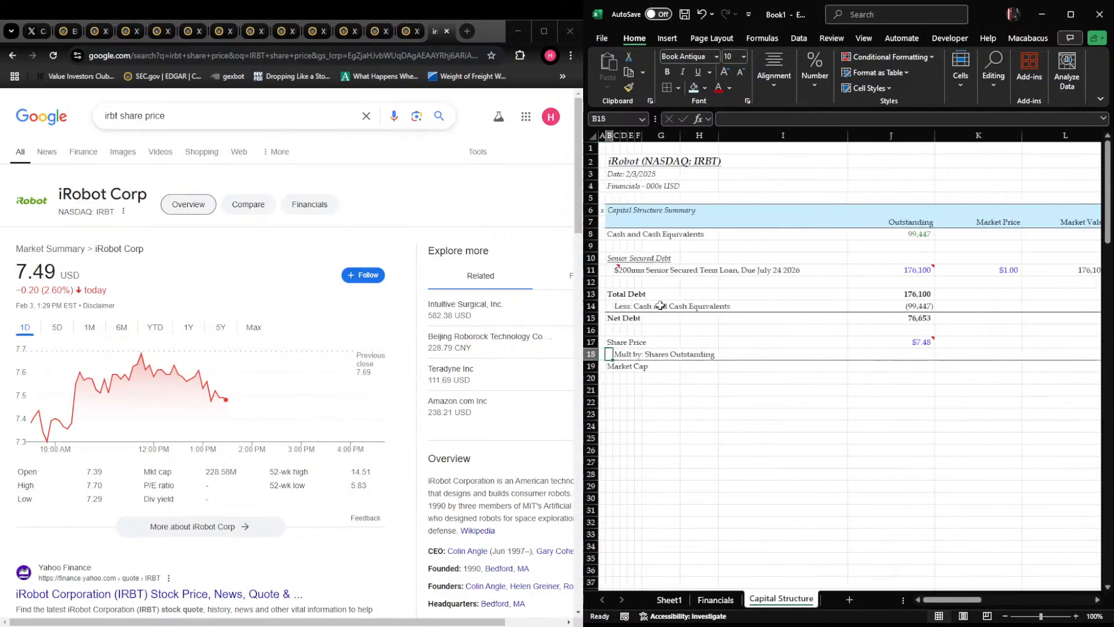
Make the whole Market Cap row bold
{"action": "key", "text": "Right"}
{"action": "key", "text": "Right"}
{"action": "key", "text": "Right"}
{"action": "key", "text": "Right"}
{"action": "key", "text": "Right"}
{"action": "key", "text": "Right"}
{"action": "key", "text": "Right"}
{"action": "key", "text": "Down"}
{"action": "key", "text": "shift+space"}
{"action": "key", "text": "ctrl+b"}
Link the shares outstanding in J18 to the Q3 diluted shares in Financials!U21
{"action": "key", "text": "Up"}
{"action": "type", "text": "+"}
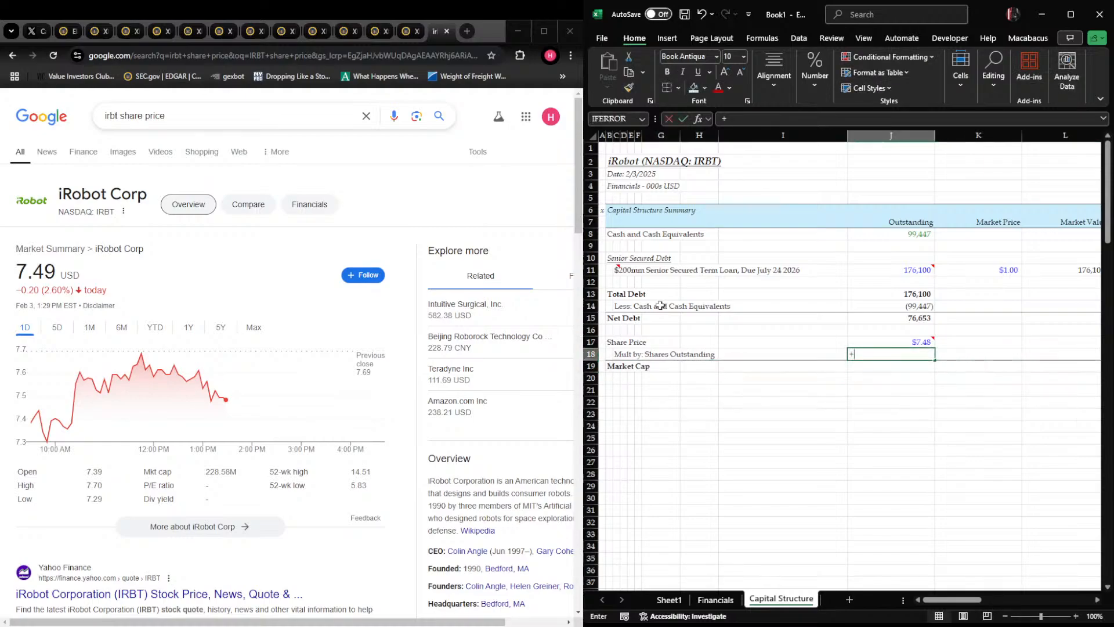
{"action": "key", "text": "ctrl+Page_Up"}
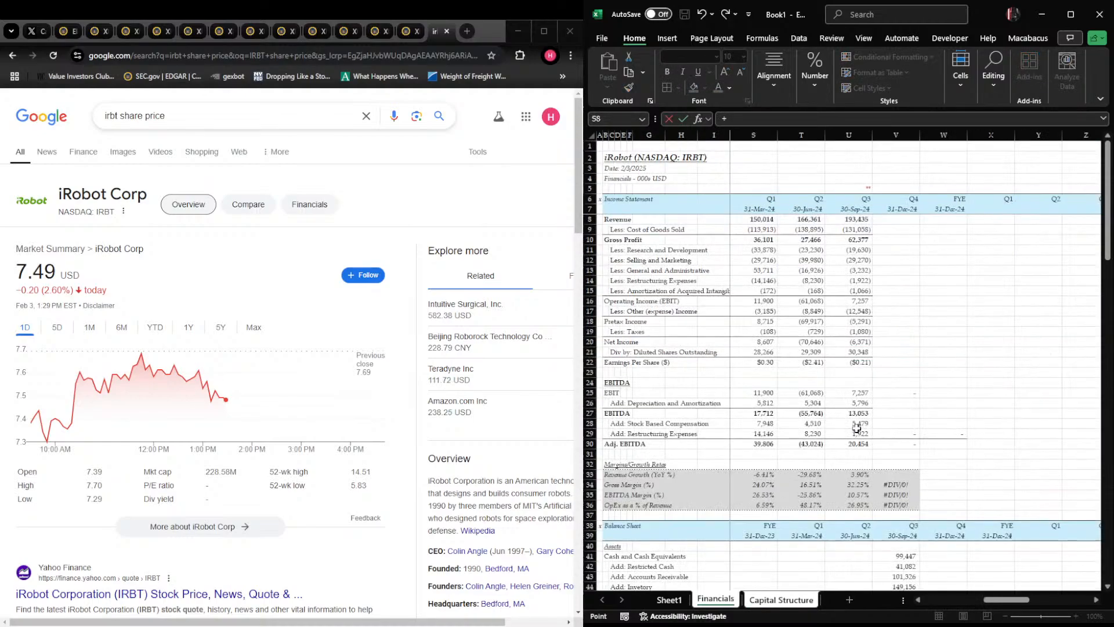
{"action": "left_click", "coordinate": [864, 352]}
{"action": "key", "text": "Return"}
{"action": "key", "text": "Up"}
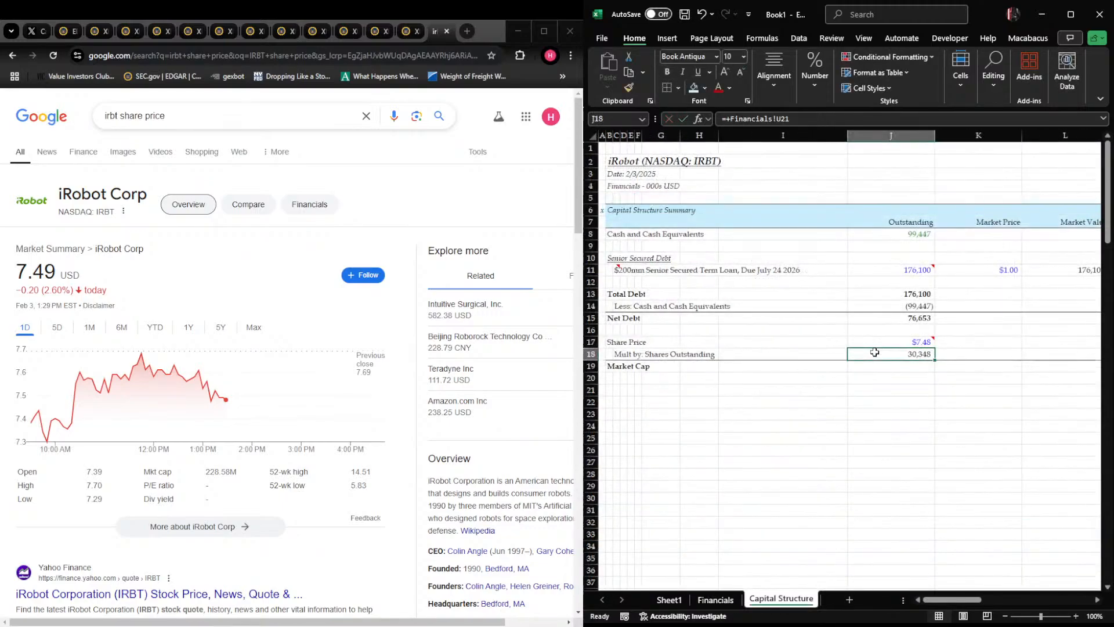
Calculate the market cap in J19 by multiplying shares outstanding (J18) by share price (J17)
{"action": "key", "text": "Down"}
{"action": "type", "text": "+"}
{"action": "key", "text": "Up"}
{"action": "type", "text": "*"}
{"action": "key", "text": "Up"}
{"action": "key", "text": "Up"}
{"action": "key", "text": "Return"}
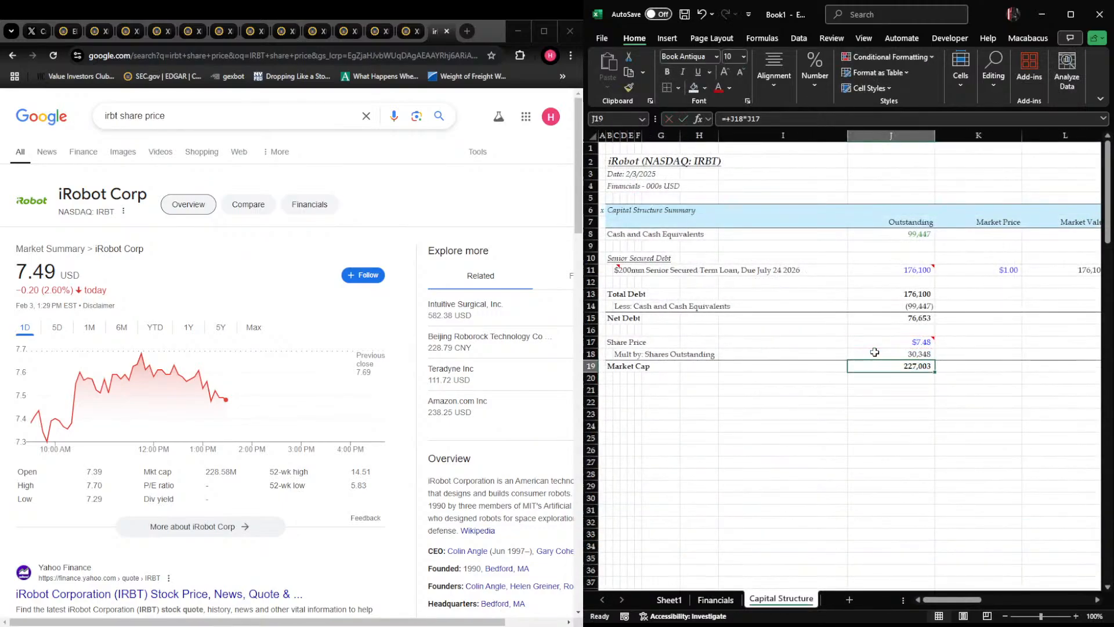
Add the label "Add: Net Debt" in C20 and "Enterprise Value" in B21
{"action": "key", "text": "Home"}
{"action": "key", "text": "Right"}
{"action": "key", "text": "Right"}
{"action": "type", "text": "Add"}
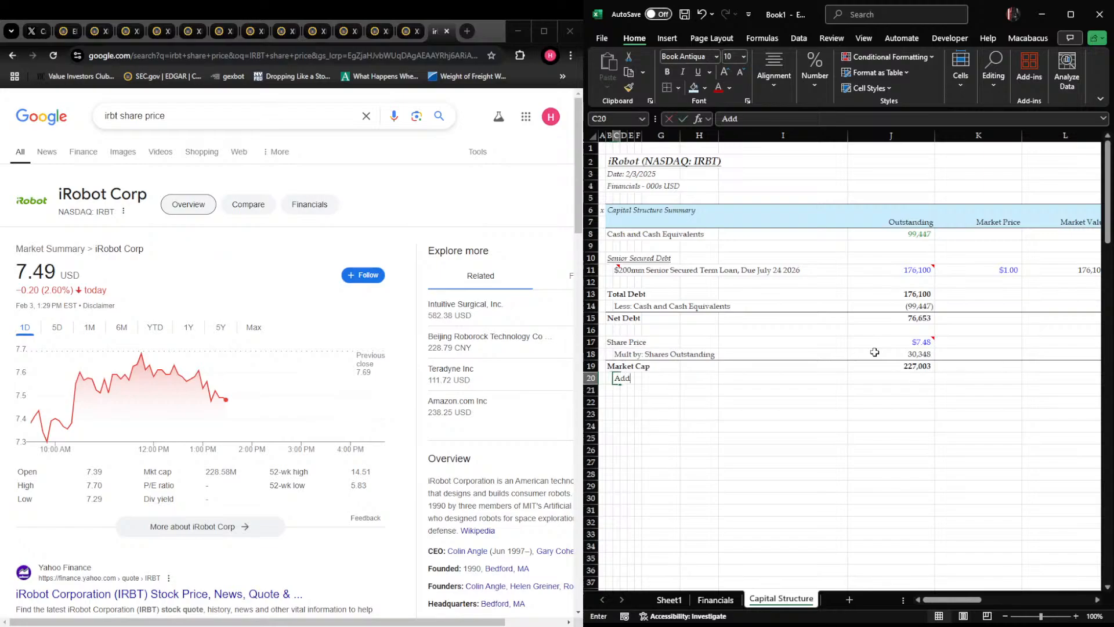
{"action": "type", "text": ": ne"}
{"action": "key", "text": "BackSpace"}
{"action": "key", "text": "BackSpace"}
{"action": "type", "text": "Net"}
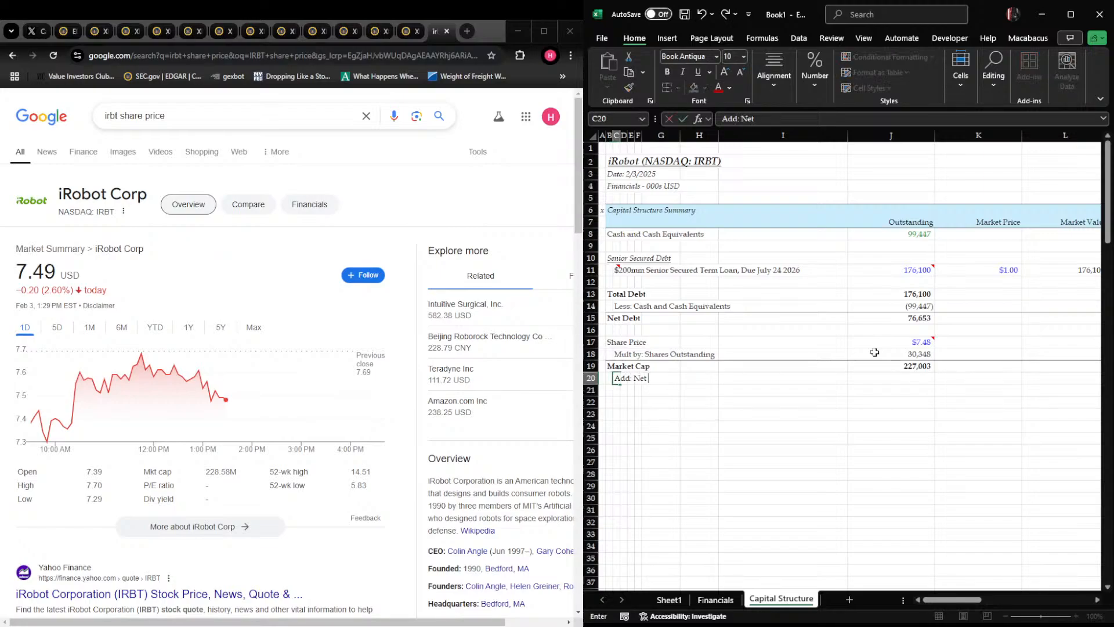
{"action": "type", "text": " Debt"}
{"action": "key", "text": "Return"}
{"action": "key", "text": "Left"}
{"action": "type", "text": "Enterprise Value"}
{"action": "key", "text": "Return"}
Make the Enterprise Value row bold and add a bottom border under the Add: Net Debt row
{"action": "key", "text": "Up"}
{"action": "key", "text": "shift+space"}
{"action": "key", "text": "ctrl+b"}
{"action": "key", "text": "Up"}
{"action": "key", "text": "shift+Right"}
{"action": "key", "text": "shift+Right"}
{"action": "key", "text": "shift+Right"}
{"action": "key", "text": "shift+Right"}
{"action": "key", "text": "shift+Right"}
{"action": "key", "text": "shift+Right"}
{"action": "key", "text": "shift+Right"}
{"action": "key", "text": "shift+Right"}
{"action": "key", "text": "shift+Right"}
{"action": "key", "text": "shift+Right"}
{"action": "key", "text": "shift+Right"}
{"action": "key", "text": "shift+Left"}
{"action": "key", "text": "ctrl+alt+shift+Down"}
{"action": "key", "text": "Left"}
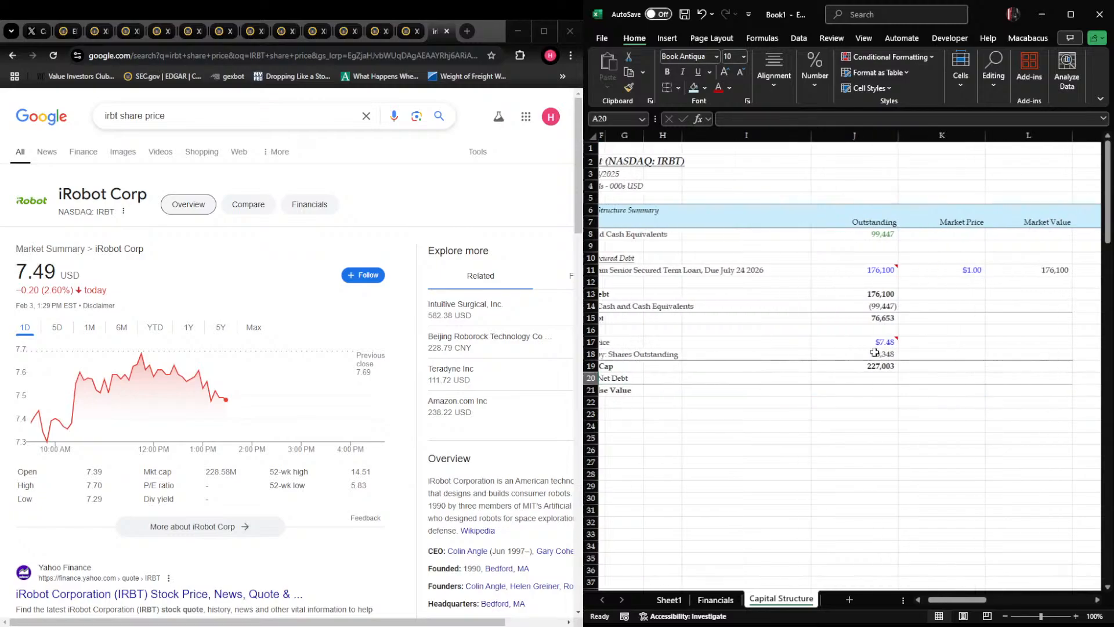
Link J20 on the Add: Net Debt row to the Net Debt amount in J15
{"action": "key", "text": "Right"}
{"action": "key", "text": "Up"}
{"action": "key", "text": "Right"}
{"action": "key", "text": "Right"}
{"action": "key", "text": "Right"}
{"action": "key", "text": "Right"}
{"action": "key", "text": "Right"}
{"action": "key", "text": "Right"}
{"action": "key", "text": "Right"}
{"action": "key", "text": "Right"}
{"action": "key", "text": "Right"}
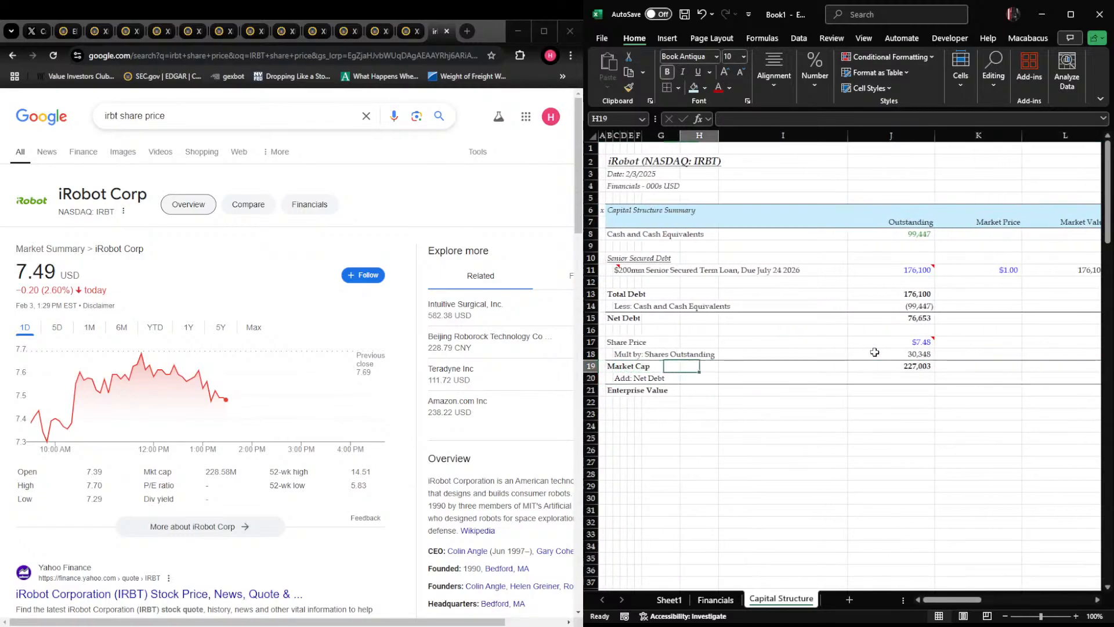
{"action": "key", "text": "Left"}
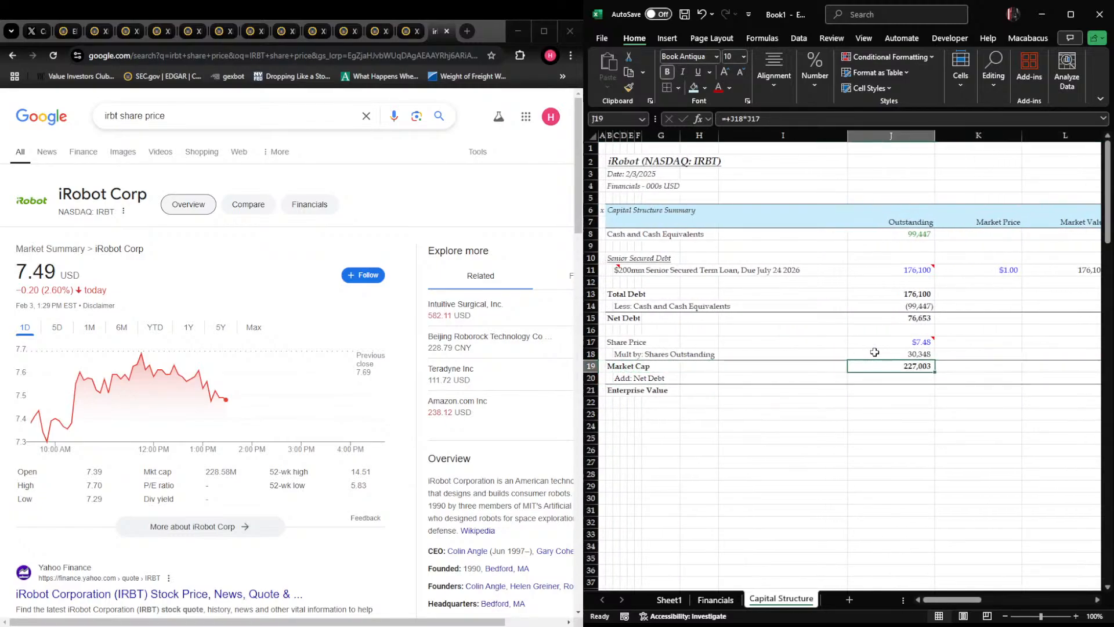
{"action": "key", "text": "Down"}
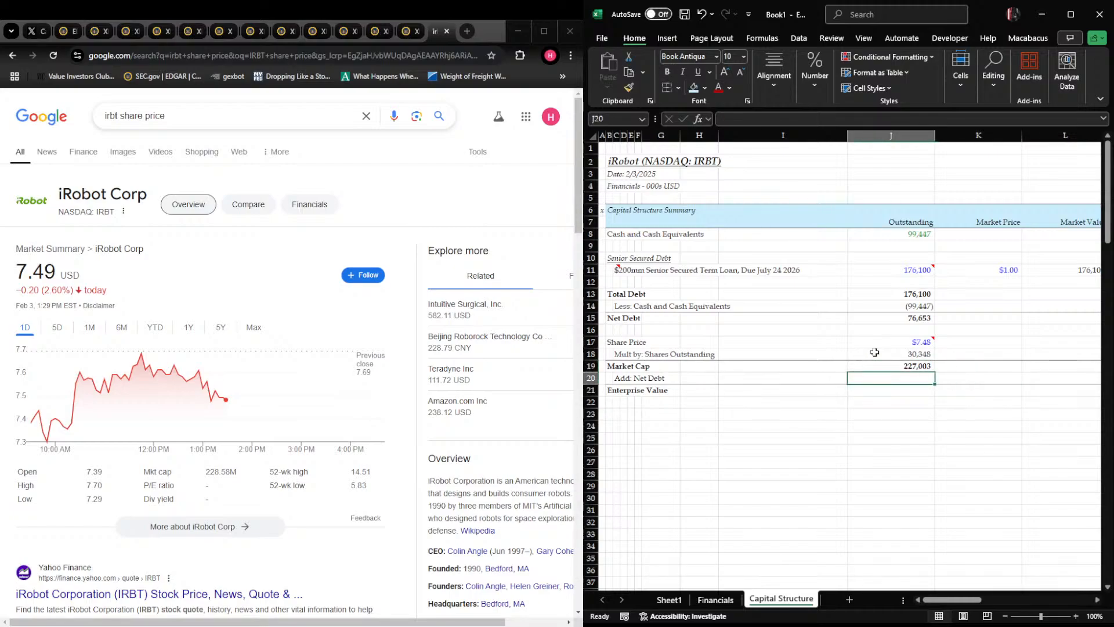
{"action": "key", "text": "Up"}
{"action": "key", "text": "Up"}
{"action": "key", "text": "Up"}
{"action": "key", "text": "Up"}
{"action": "key", "text": "Up"}
{"action": "key", "text": "Up"}
{"action": "key", "text": "Up"}
{"action": "key", "text": "Up"}
{"action": "key", "text": "Up"}
{"action": "key", "text": "Up"}
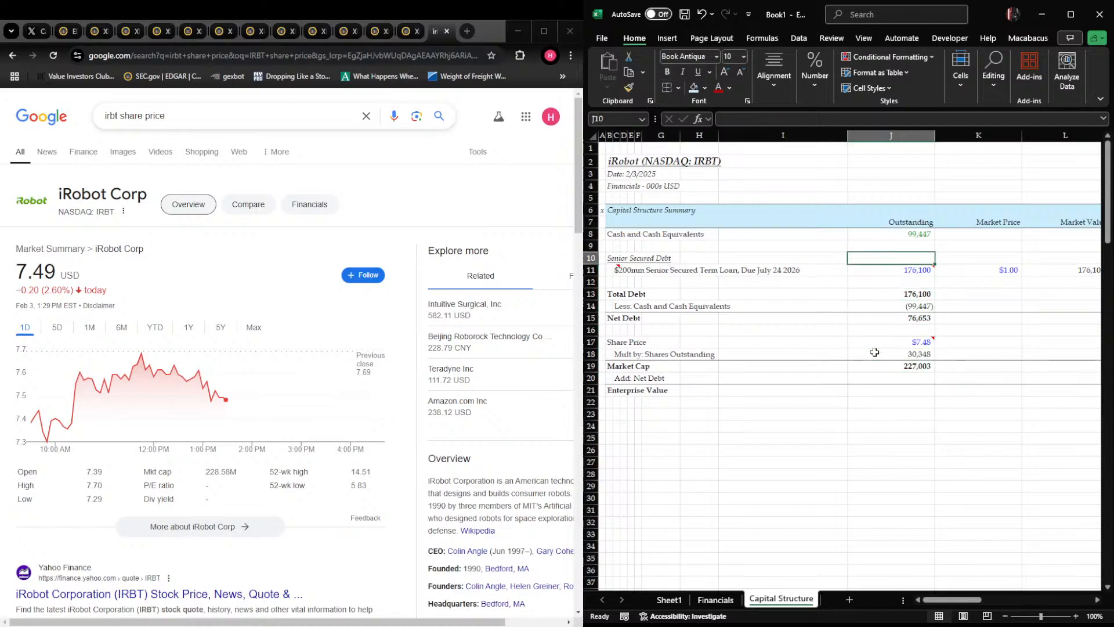
{"action": "key", "text": "Down"}
{"action": "key", "text": "Down"}
{"action": "key", "text": "Down"}
{"action": "key", "text": "Down"}
{"action": "key", "text": "Down"}
{"action": "key", "text": "Down"}
{"action": "key", "text": "Down"}
{"action": "key", "text": "Down"}
{"action": "key", "text": "Down"}
{"action": "key", "text": "Down"}
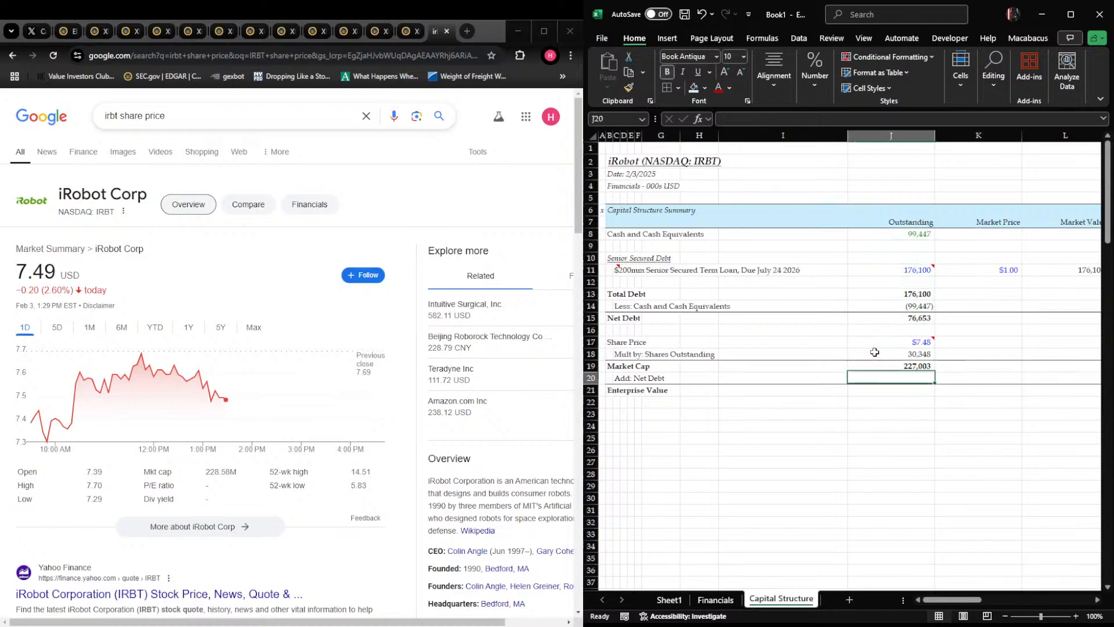
{"action": "type", "text": "+"}
{"action": "key", "text": "Up"}
{"action": "key", "text": "Up"}
{"action": "key", "text": "Up"}
{"action": "key", "text": "Up"}
{"action": "key", "text": "Up"}
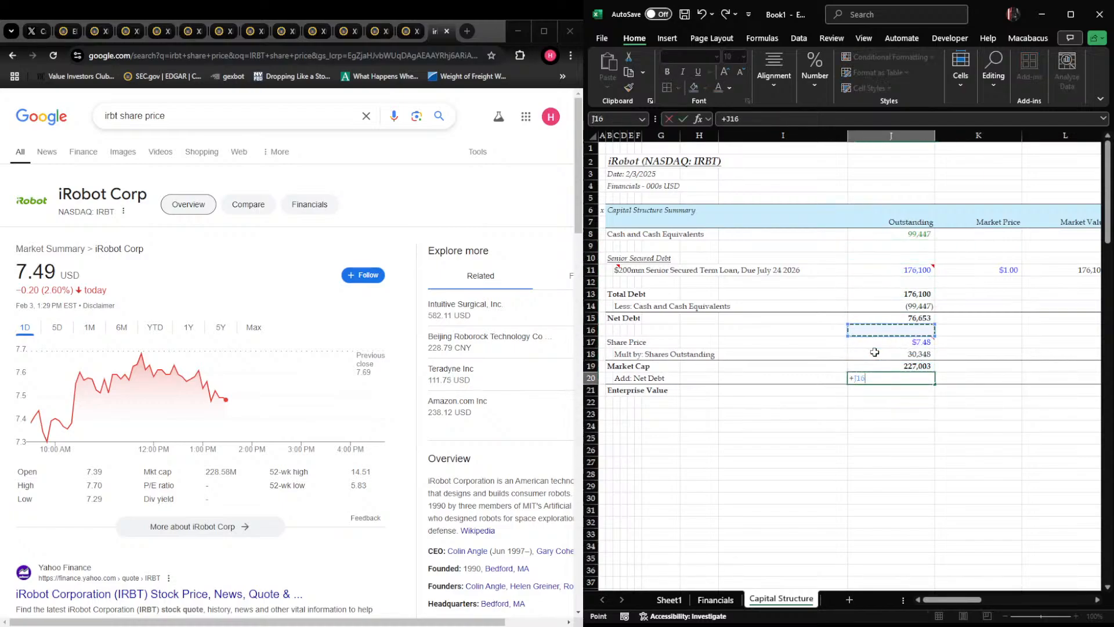
{"action": "key", "text": "Return"}
Calculate enterprise value in J21 as the sum of market cap and net debt, SUM(J19:J20)
{"action": "type", "text": "+SUM("}
{"action": "key", "text": "Up"}
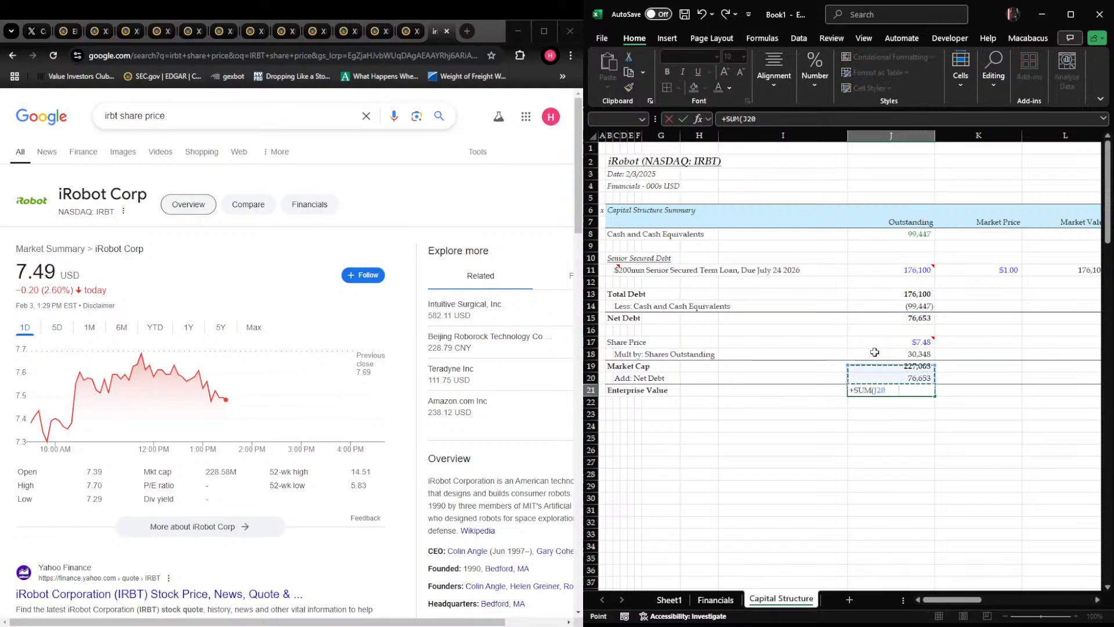
{"action": "key", "text": "shift+Up"}
{"action": "type", "text": ")"}
{"action": "key", "text": "Return"}
{"action": "key", "text": "Up"}
{"action": "key", "text": "shift+space"}
{"action": "key", "text": "Right"}
{"action": "key", "text": "Left"}
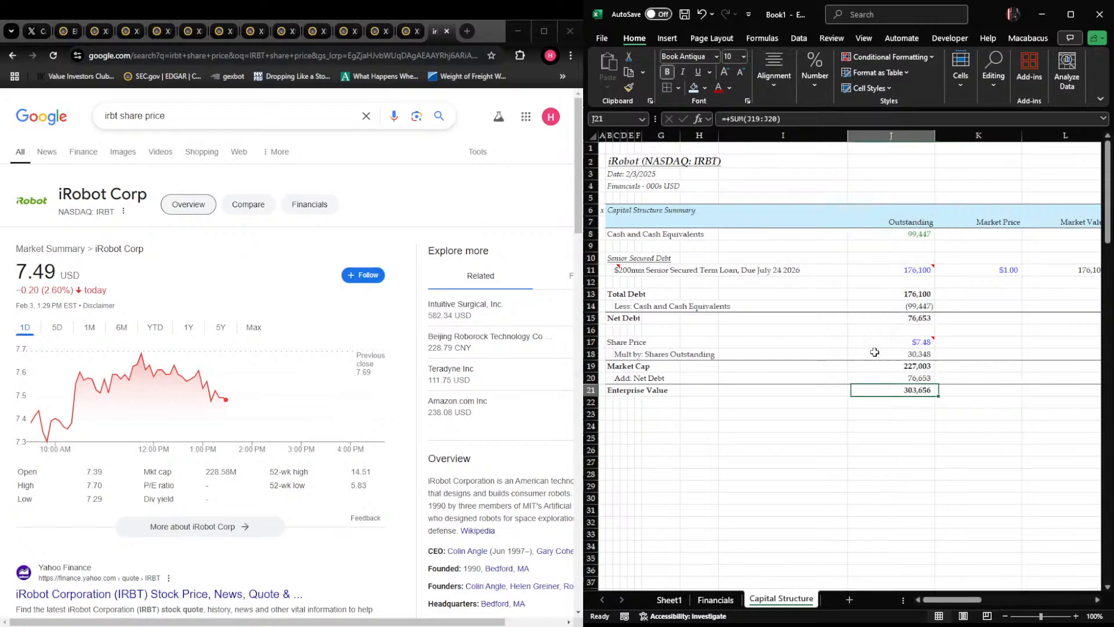
Auto-color the Capital Structure sheet so the linked shares outstanding figure turns green
{"action": "key", "text": "Left"}
{"action": "key", "text": "Left"}
{"action": "key", "text": "Left"}
{"action": "key", "text": "Left"}
{"action": "key", "text": "Left"}
{"action": "key", "text": "Left"}
{"action": "key", "text": "Right"}
{"action": "key", "text": "Right"}
{"action": "key", "text": "Right"}
{"action": "key", "text": "Right"}
{"action": "key", "text": "Right"}
{"action": "key", "text": "Right"}
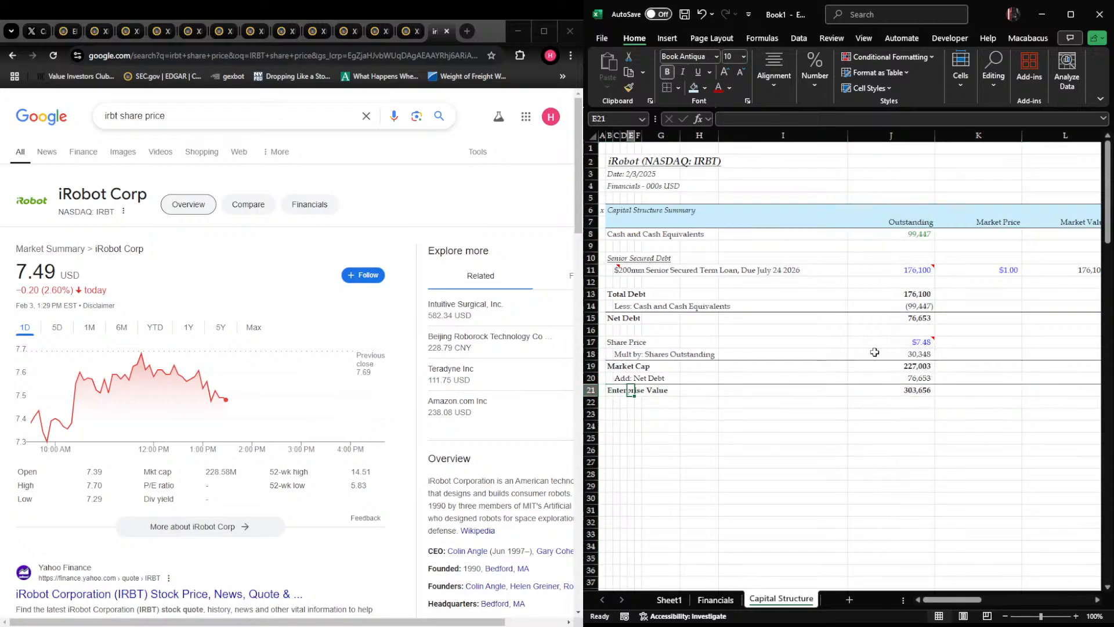
{"action": "key", "text": "ctrl+a"}
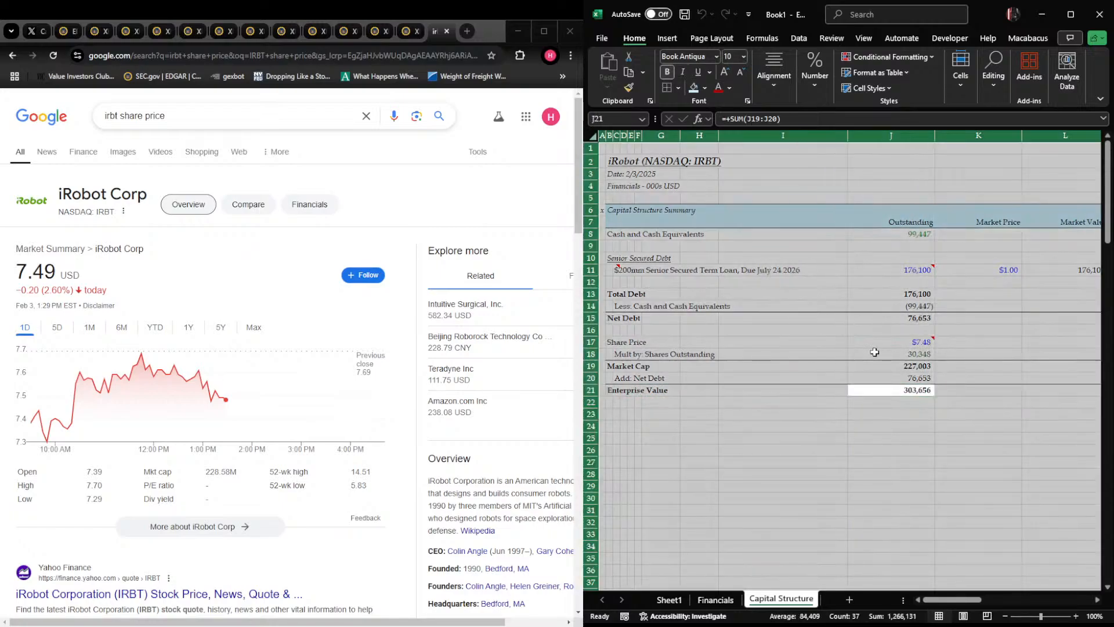
{"action": "key", "text": "Up"}
{"action": "key", "text": "Up"}
{"action": "key", "text": "Up"}
{"action": "key", "text": "Up"}
{"action": "key", "text": "Right"}
{"action": "key", "text": "Left"}
{"action": "key", "text": "Down"}
{"action": "key", "text": "Down"}
{"action": "key", "text": "Down"}
{"action": "key", "text": "Down"}
{"action": "key", "text": "Down"}
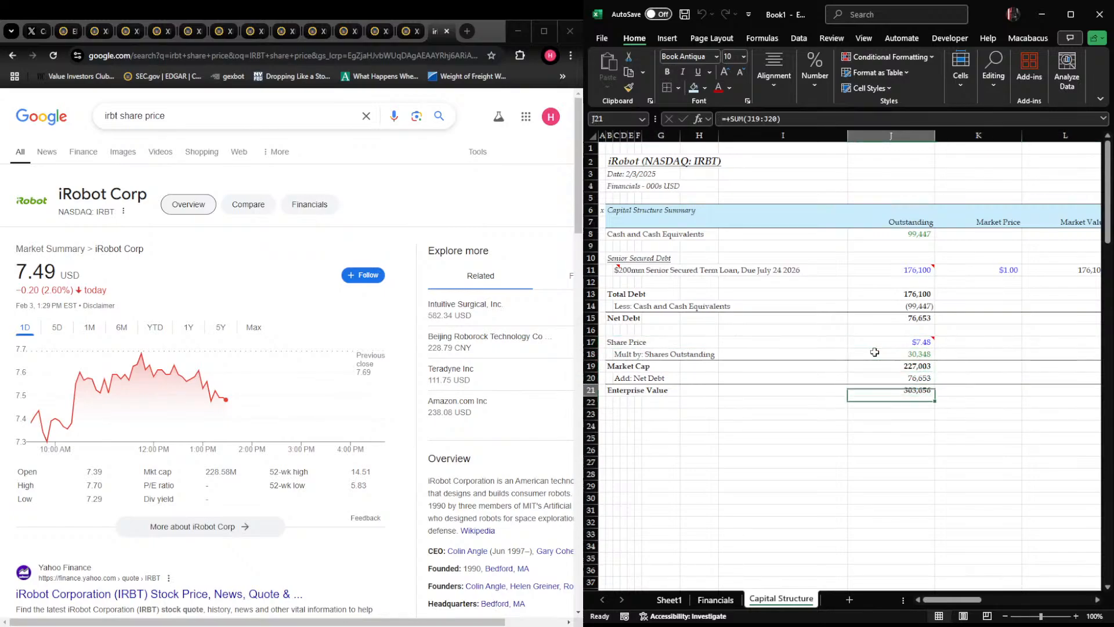
{"action": "key", "text": "Up"}
{"action": "key", "text": "Left"}
{"action": "key", "text": "Left"}
{"action": "key", "text": "Left"}
{"action": "key", "text": "Left"}
{"action": "key", "text": "Left"}
{"action": "key", "text": "Left"}
{"action": "key", "text": "Right"}
{"action": "key", "text": "Right"}
{"action": "key", "text": "Right"}
{"action": "key", "text": "Right"}
{"action": "key", "text": "Right"}
{"action": "key", "text": "Right"}
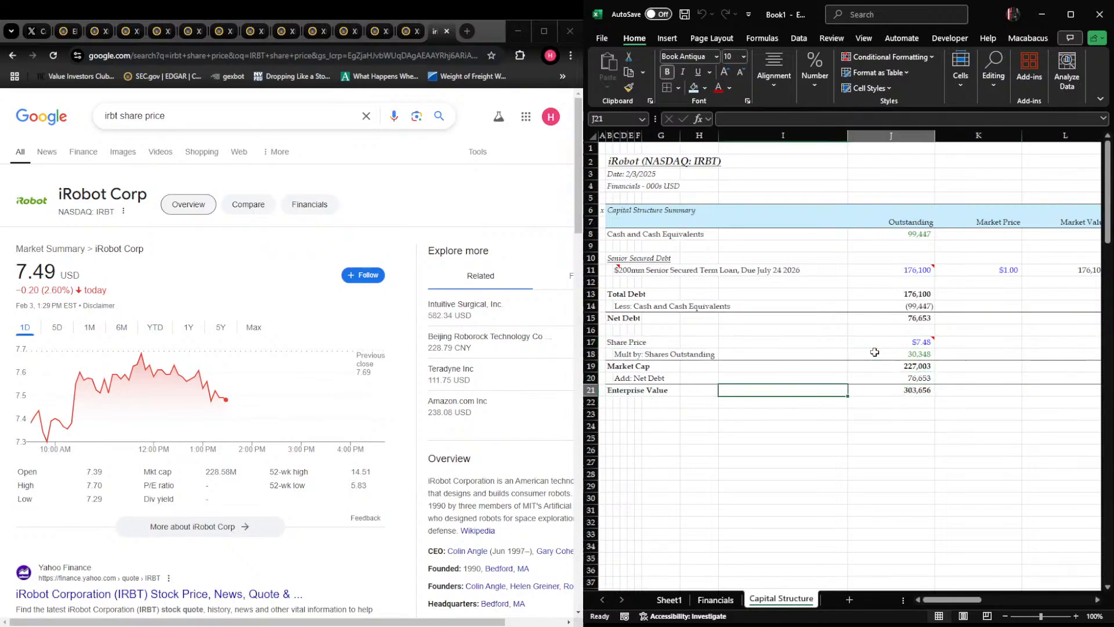
{"action": "key", "text": "shift+Up"}
{"action": "key", "text": "shift+Up"}
{"action": "key", "text": "shift+Up"}
{"action": "key", "text": "shift+Up"}
{"action": "key", "text": "Up"}
{"action": "key", "text": "Up"}
{"action": "key", "text": "Up"}
{"action": "key", "text": "Up"}
{"action": "key", "text": "Up"}
{"action": "key", "text": "Up"}
{"action": "key", "text": "Down"}
{"action": "key", "text": "Down"}
{"action": "key", "text": "Down"}
{"action": "key", "text": "Down"}
{"action": "key", "text": "Down"}
{"action": "key", "text": "Down"}
{"action": "key", "text": "Right"}
Mark row 23 with an x and add the heading "Liquidity Overview" in italic underlined text below Enterprise Value
{"action": "key", "text": "Left"}
{"action": "key", "text": "Left"}
{"action": "key", "text": "Left"}
{"action": "key", "text": "Left"}
{"action": "key", "text": "Left"}
{"action": "key", "text": "Left"}
{"action": "key", "text": "Left"}
{"action": "key", "text": "Left"}
{"action": "key", "text": "Left"}
{"action": "key", "text": "Down"}
{"action": "key", "text": "Down"}
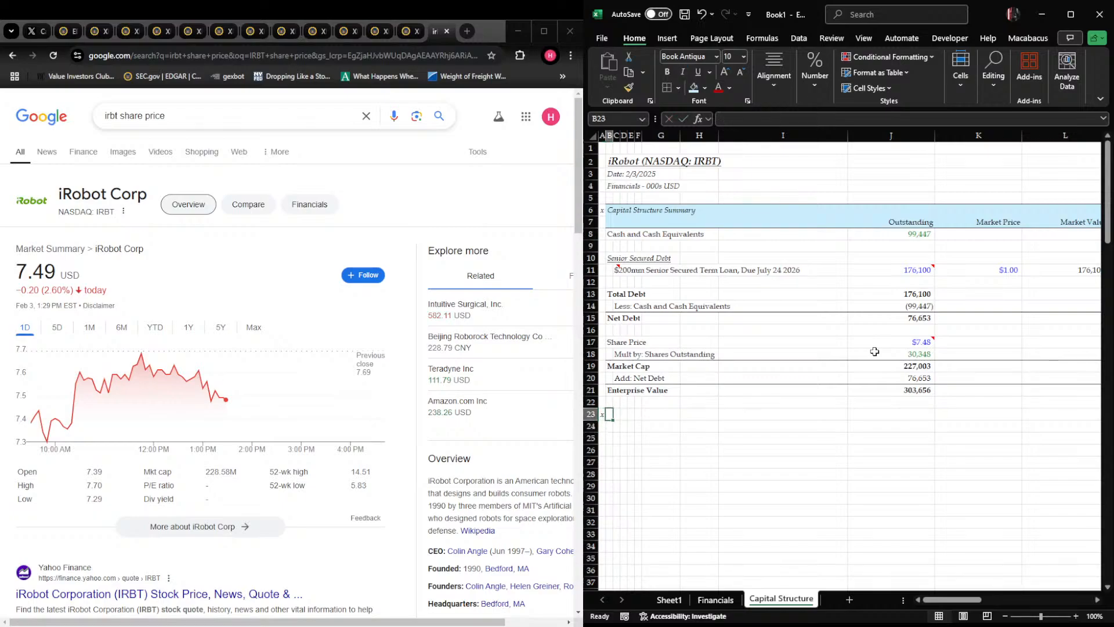
{"action": "type", "text": "Liquidity Overview"}
{"action": "key", "text": "ctrl+Return"}
{"action": "key", "text": "ctrl+i"}
{"action": "key", "text": "ctrl+u"}
{"action": "key", "text": "Down"}
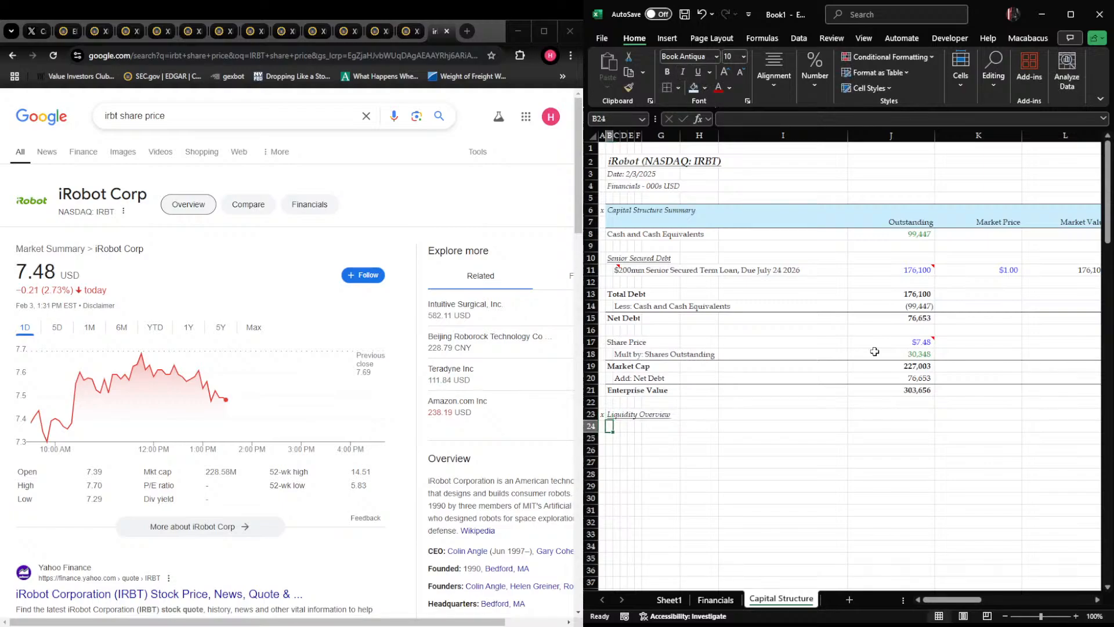
Go to the 30-Jun-24 balance sheet column on the Financials sheet and select its Cash and Cash Equivalents cell
{"action": "key", "text": "ctrl+Page_Up"}
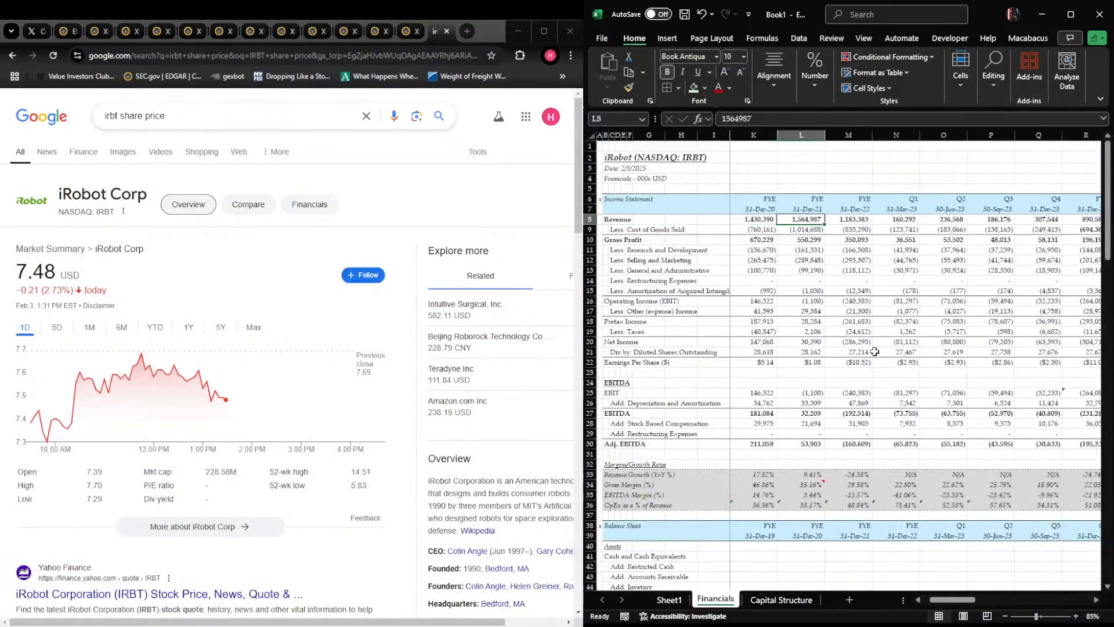
{"action": "key", "text": "Right"}
{"action": "key", "text": "Right"}
{"action": "key", "text": "Right"}
{"action": "key", "text": "Right"}
{"action": "key", "text": "Right"}
{"action": "key", "text": "Right"}
{"action": "key", "text": "Right"}
{"action": "key", "text": "Right"}
{"action": "key", "text": "Right"}
{"action": "key", "text": "Right"}
{"action": "key", "text": "Right"}
{"action": "key", "text": "Right"}
{"action": "key", "text": "Right"}
{"action": "key", "text": "Right"}
{"action": "key", "text": "Right"}
{"action": "key", "text": "Right"}
{"action": "key", "text": "Left"}
{"action": "key", "text": "Left"}
{"action": "key", "text": "Left"}
{"action": "key", "text": "Left"}
{"action": "key", "text": "Left"}
{"action": "key", "text": "Left"}
{"action": "key", "text": "Left"}
{"action": "key", "text": "Left"}
{"action": "key", "text": "Left"}
{"action": "key", "text": "Left"}
{"action": "key", "text": "Left"}
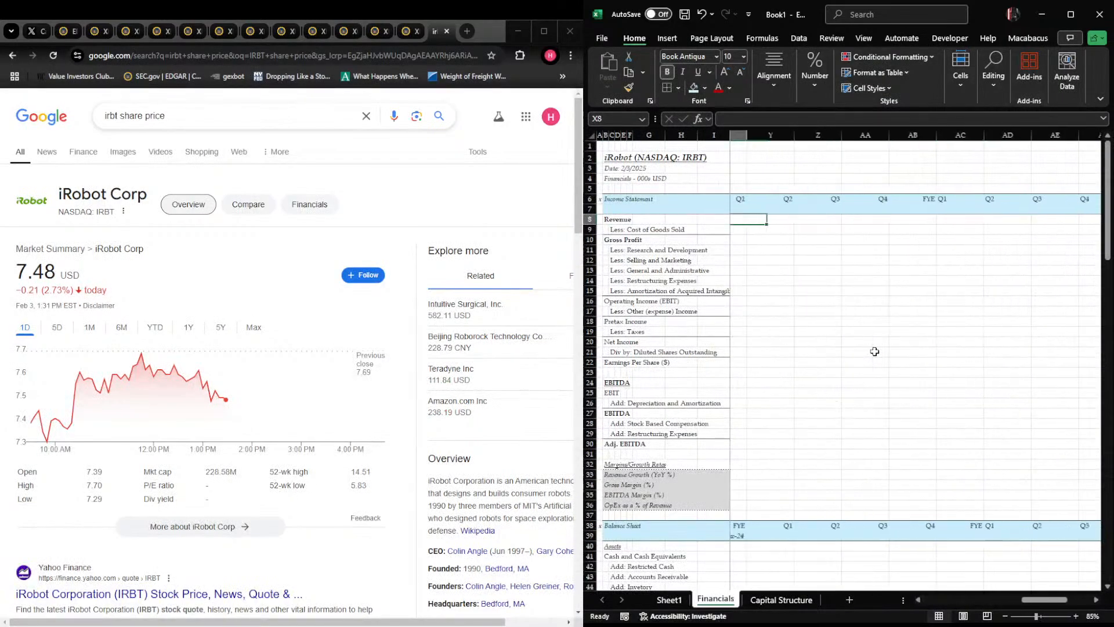
{"action": "key", "text": "Page_Down"}
{"action": "key", "text": "Right"}
{"action": "key", "text": "Up"}
{"action": "key", "text": "Up"}
{"action": "key", "text": "Up"}
{"action": "key", "text": "Up"}
{"action": "key", "text": "Up"}
{"action": "key", "text": "Up"}
{"action": "key", "text": "Up"}
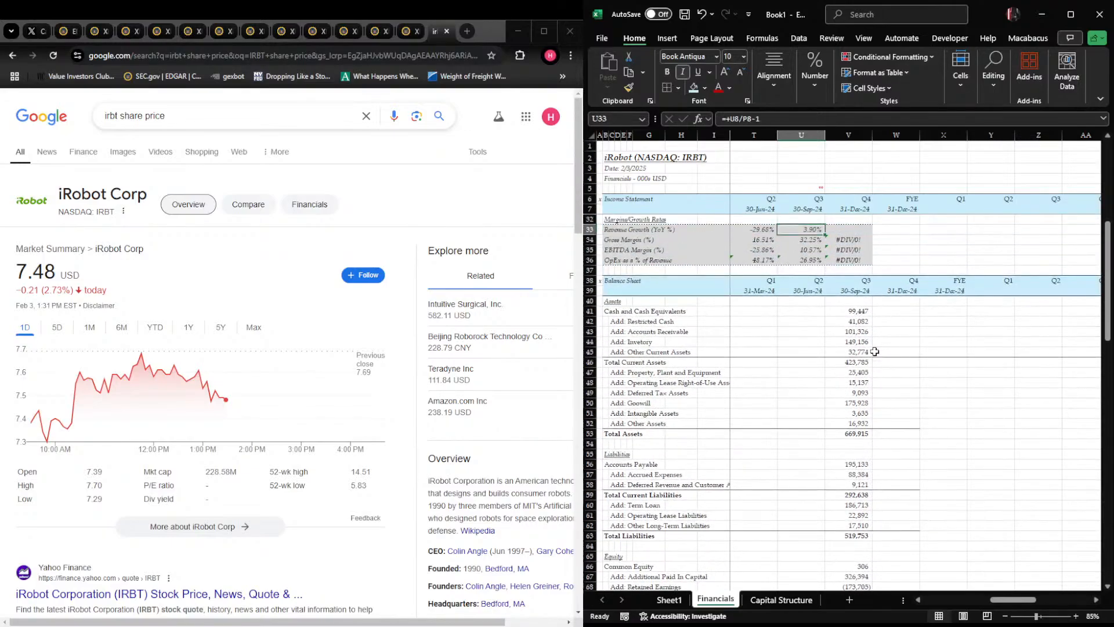
{"action": "key", "text": "Down"}
{"action": "key", "text": "Down"}
{"action": "key", "text": "Down"}
{"action": "key", "text": "Down"}
Switch to Chrome and bring up the consolidated balance sheet in iRobot's June 29, 2024 filing, checking the spreadsheet's period headers
{"action": "key", "text": "alt+Tab"}
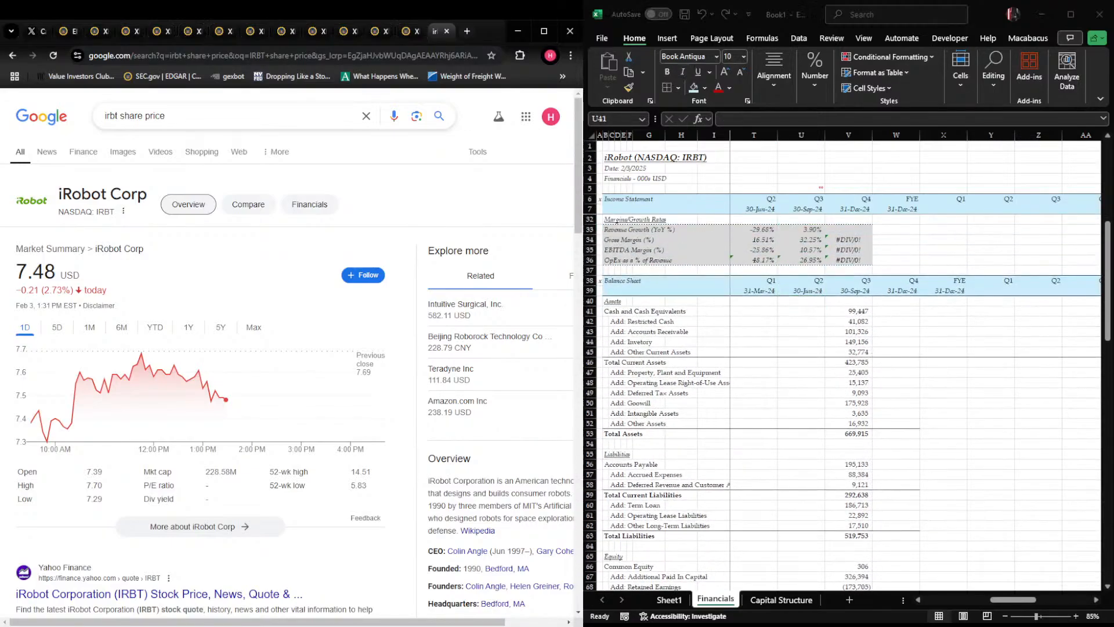
{"action": "key", "text": "ctrl+Tab"}
{"action": "key", "text": "ctrl+Tab"}
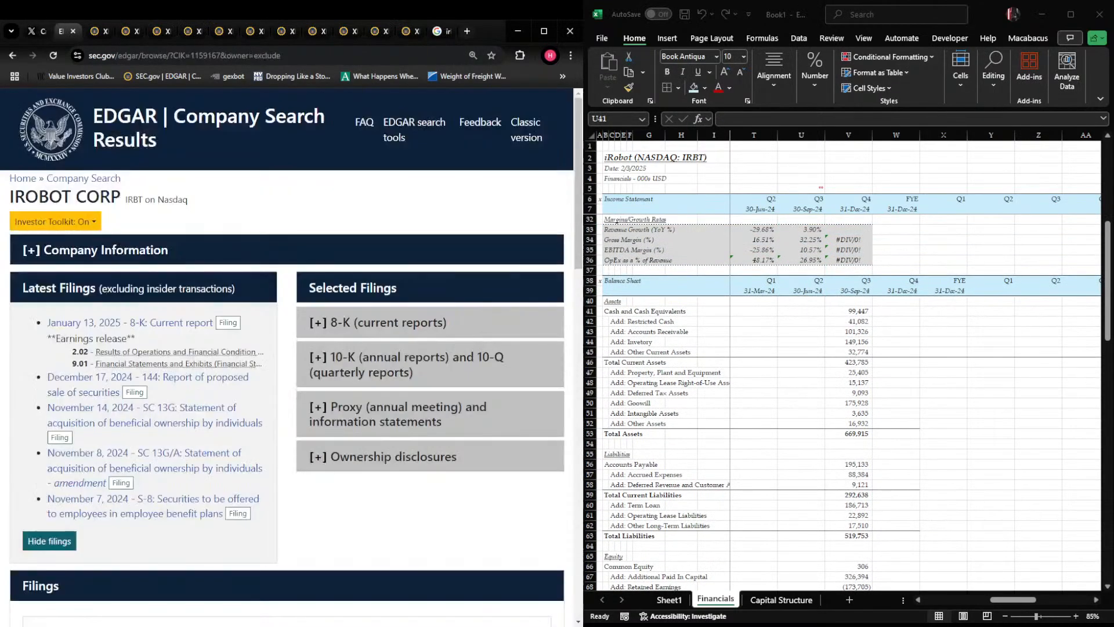
{"action": "key", "text": "ctrl+Tab"}
{"action": "key", "text": "ctrl+Tab"}
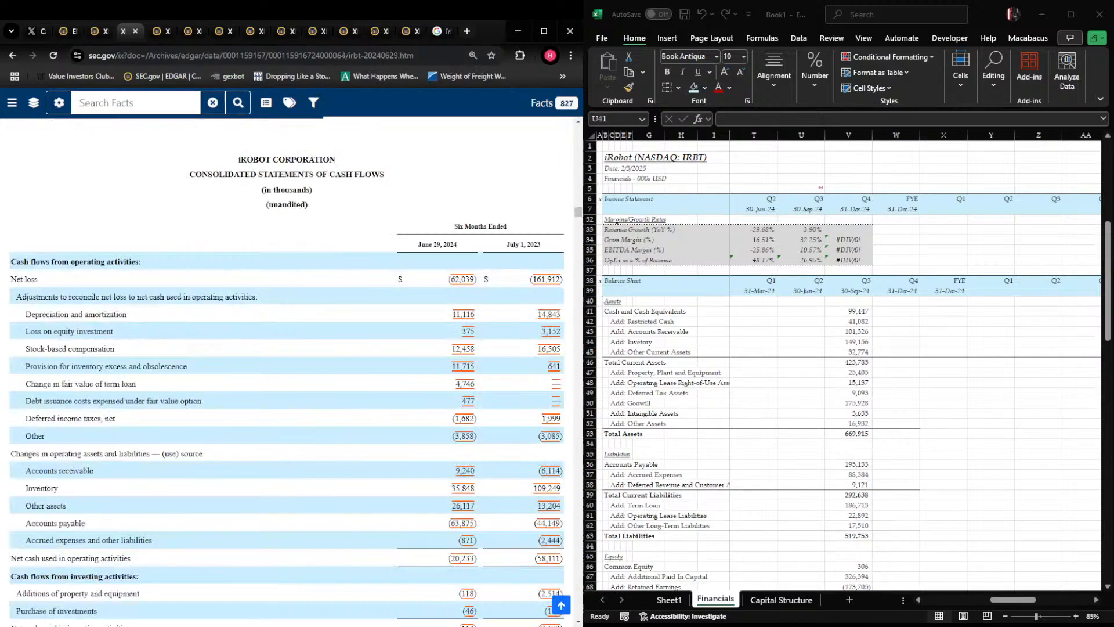
{"action": "key", "text": "alt+Tab"}
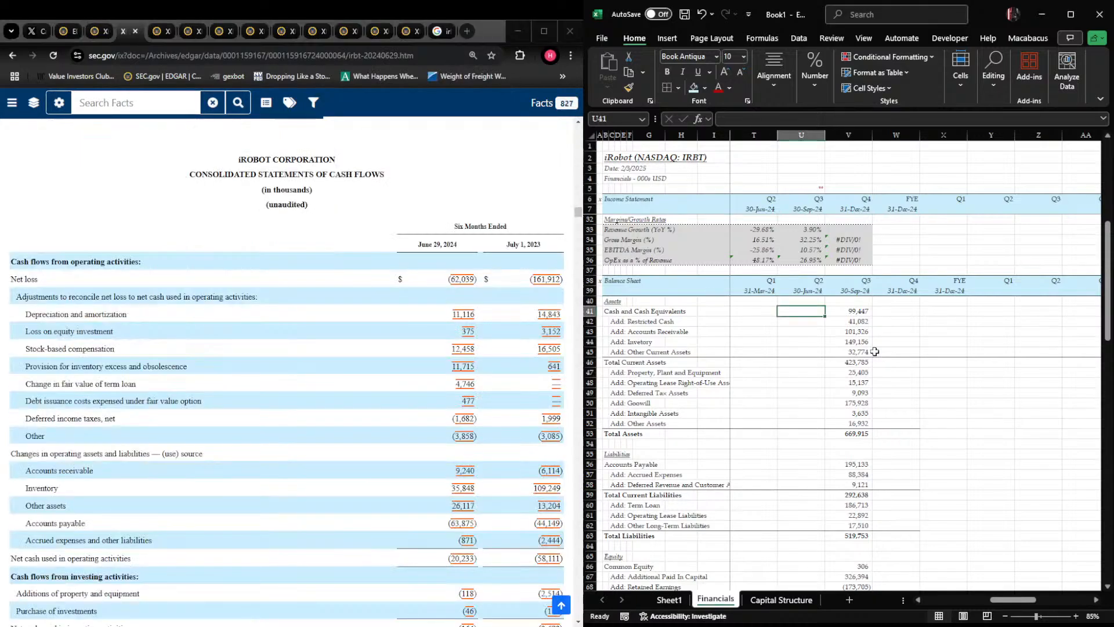
{"action": "key", "text": "Page_Up"}
{"action": "key", "text": "Page_Down"}
{"action": "key", "text": "Up"}
{"action": "key", "text": "Up"}
{"action": "key", "text": "Up"}
{"action": "key", "text": "Up"}
{"action": "key", "text": "Up"}
{"action": "key", "text": "Up"}
{"action": "key", "text": "Up"}
{"action": "key", "text": "Up"}
{"action": "key", "text": "Up"}
{"action": "key", "text": "Up"}
{"action": "key", "text": "Up"}
{"action": "key", "text": "Up"}
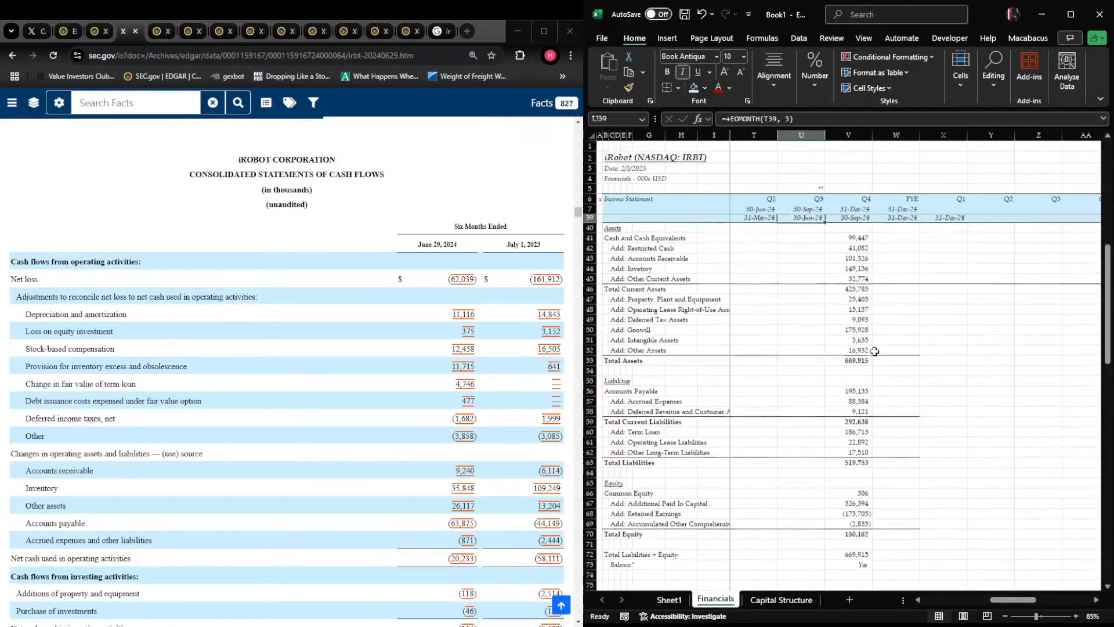
{"action": "key", "text": "alt+Tab"}
{"action": "key", "text": "Page_Up"}
{"action": "key", "text": "Page_Up"}
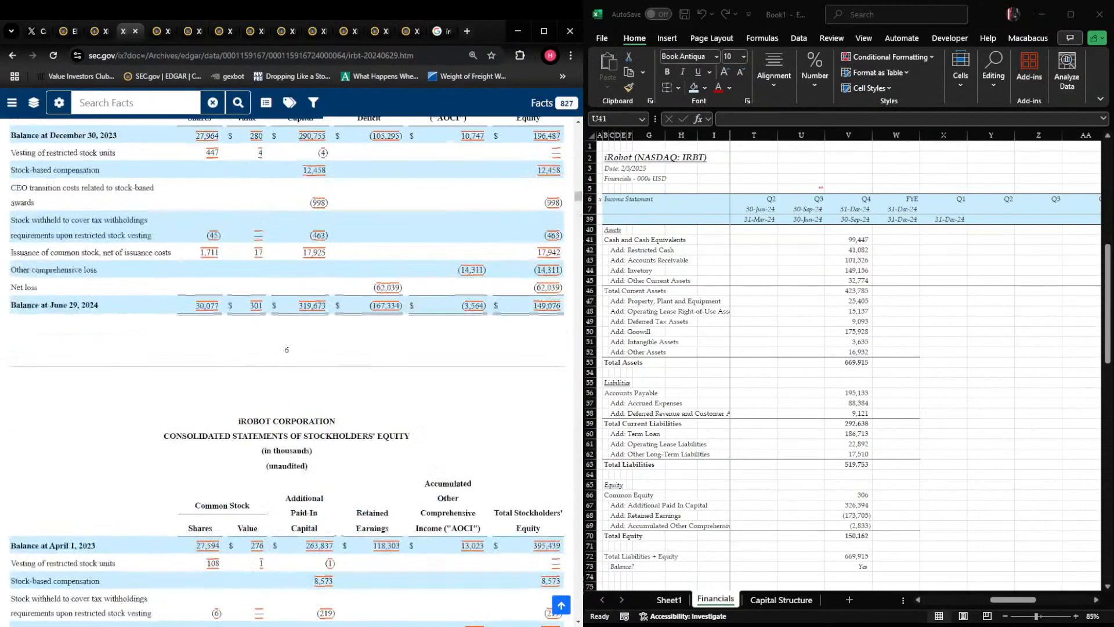
{"action": "key", "text": "Page_Up"}
{"action": "key", "text": "Page_Up"}
{"action": "key", "text": "Page_Up"}
{"action": "key", "text": "Page_Up"}
{"action": "key", "text": "Page_Up"}
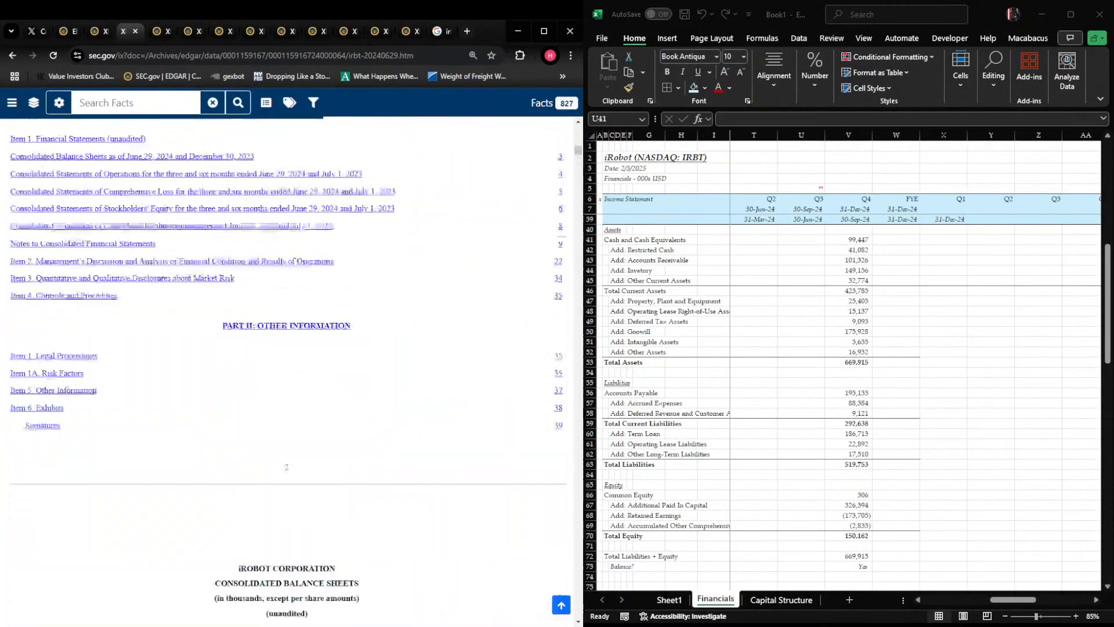
{"action": "key", "text": "Page_Down"}
Back in Excel, enter 108513 as the 30-Jun-24 Cash and Cash Equivalents on the Financials sheet
{"action": "key", "text": "alt+Tab"}
{"action": "type", "text": "108513"}
{"action": "key", "text": "ctrl+Return"}
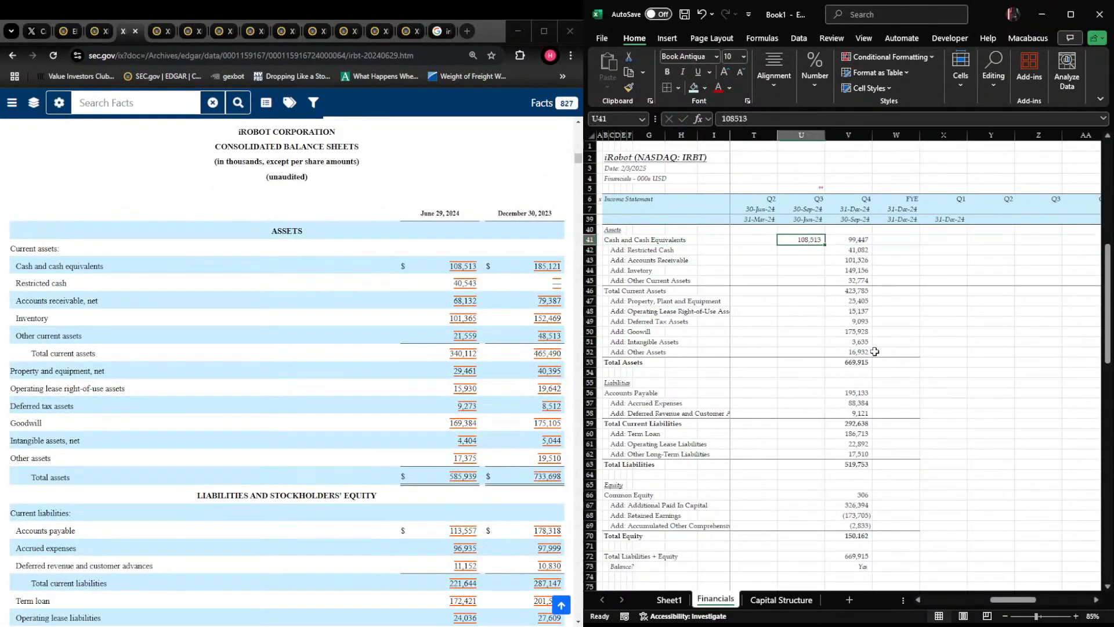
{"action": "key", "text": "Down"}
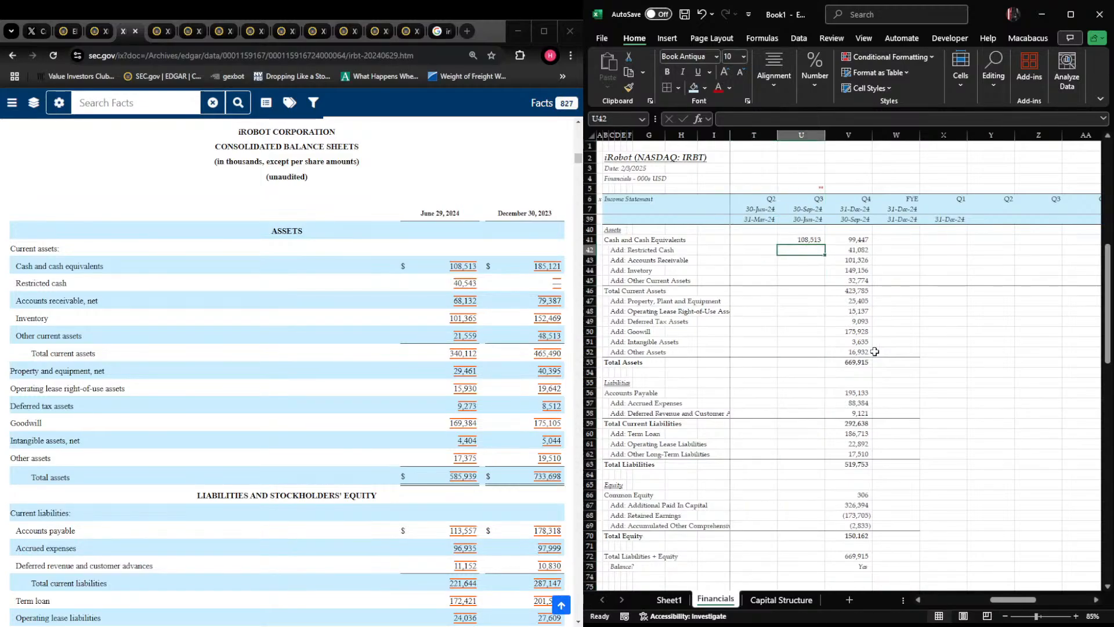
Add the row label "Beginning of Period Liquidity" under Liquidity Overview on the Capital Structure sheet
{"action": "key", "text": "ctrl+Page_Down"}
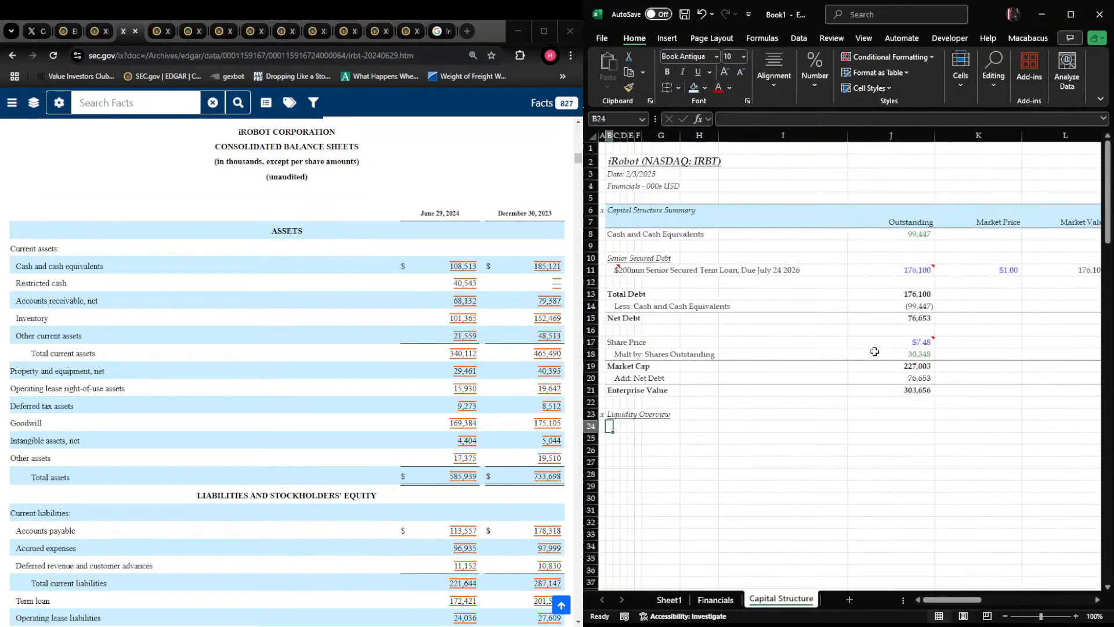
{"action": "type", "text": "Beginning of pe"}
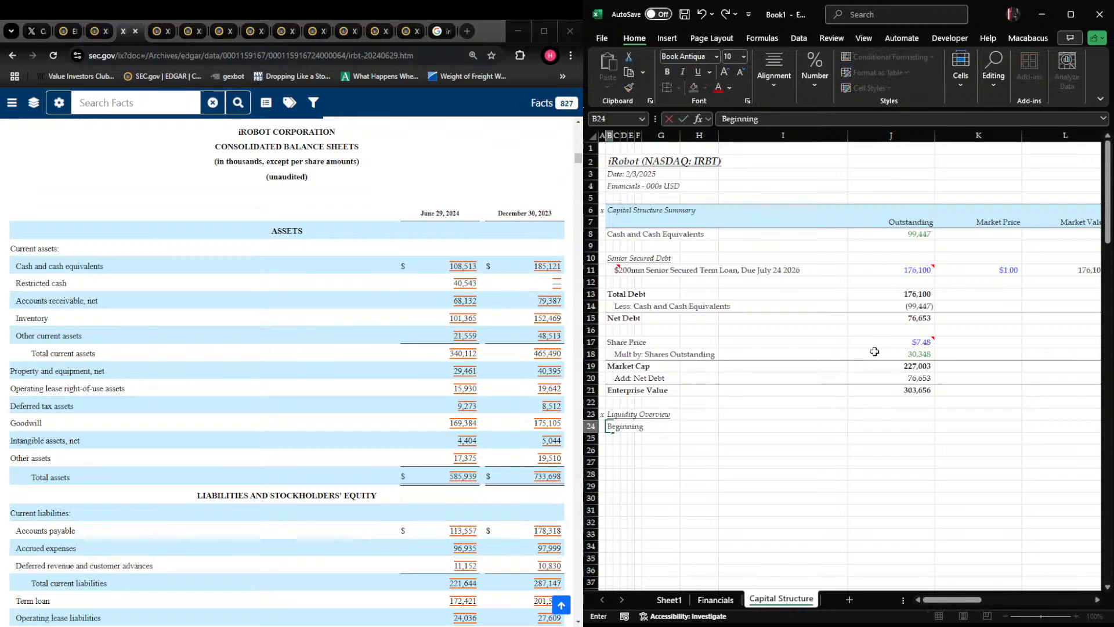
{"action": "key", "text": "BackSpace"}
{"action": "key", "text": "BackSpace"}
{"action": "type", "text": "Period Liquidity"}
{"action": "key", "text": "Return"}
Link the Beginning of Period Liquidity amount in J24 to the 30-Jun-24 cash figure in Financials U41
{"action": "key", "text": "Right"}
{"action": "key", "text": "Right"}
{"action": "key", "text": "Right"}
{"action": "key", "text": "Right"}
{"action": "key", "text": "Right"}
{"action": "key", "text": "Right"}
{"action": "key", "text": "Right"}
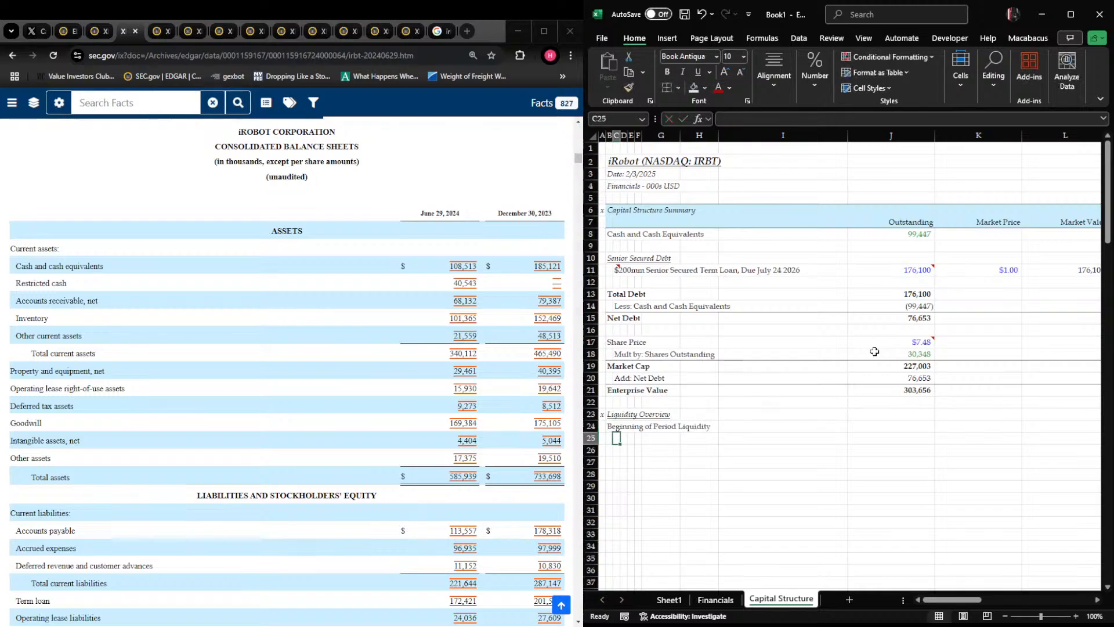
{"action": "key", "text": "Up"}
{"action": "key", "text": "Right"}
{"action": "type", "text": "+"}
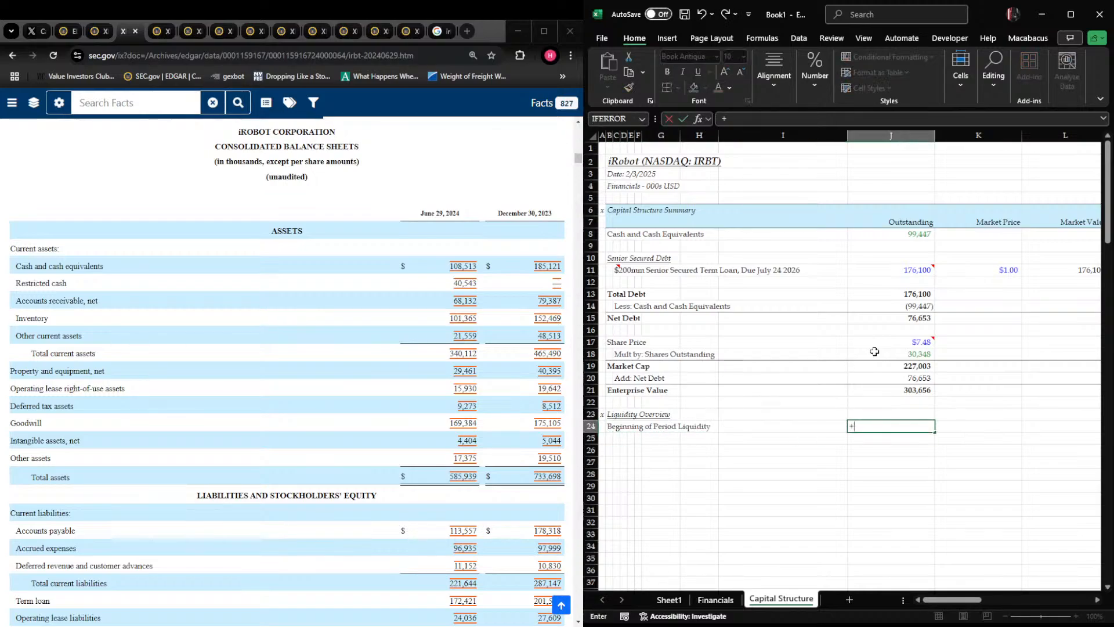
{"action": "key", "text": "ctrl+Page_Up"}
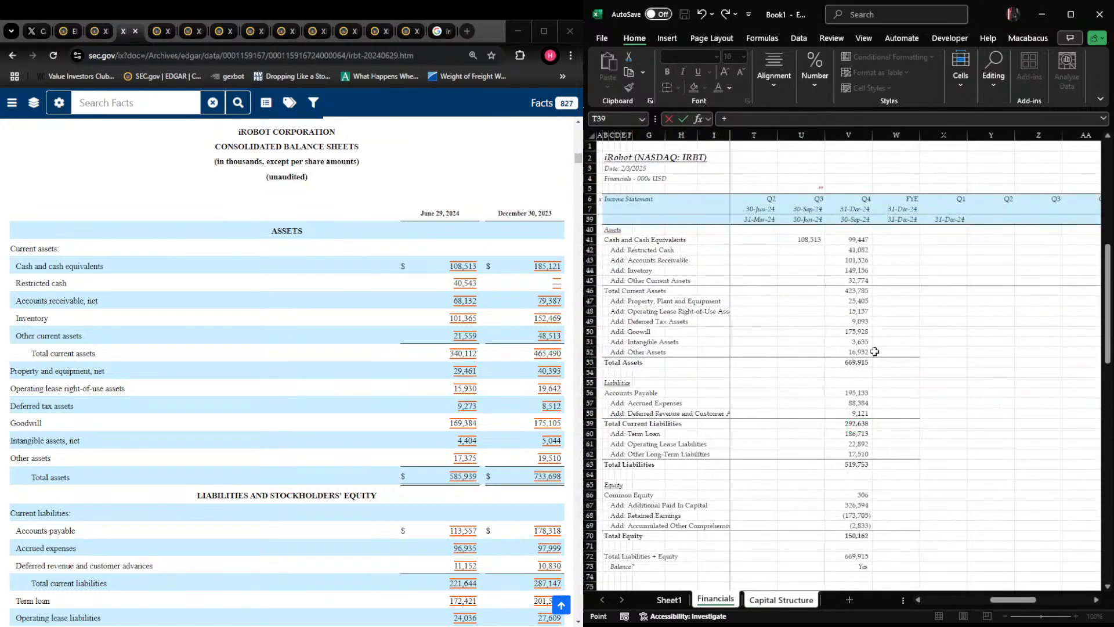
{"action": "left_click", "coordinate": [800, 240]}
{"action": "key", "text": "Return"}
Add the row labels "Less: Cash Burn", indented one column, and "Ending Period Liquidity" beneath the beginning liquidity row
{"action": "key", "text": "Left"}
{"action": "key", "text": "Left"}
{"action": "key", "text": "Left"}
{"action": "key", "text": "Left"}
{"action": "key", "text": "Left"}
{"action": "key", "text": "Left"}
{"action": "key", "text": "Left"}
{"action": "type", "text": "Le"}
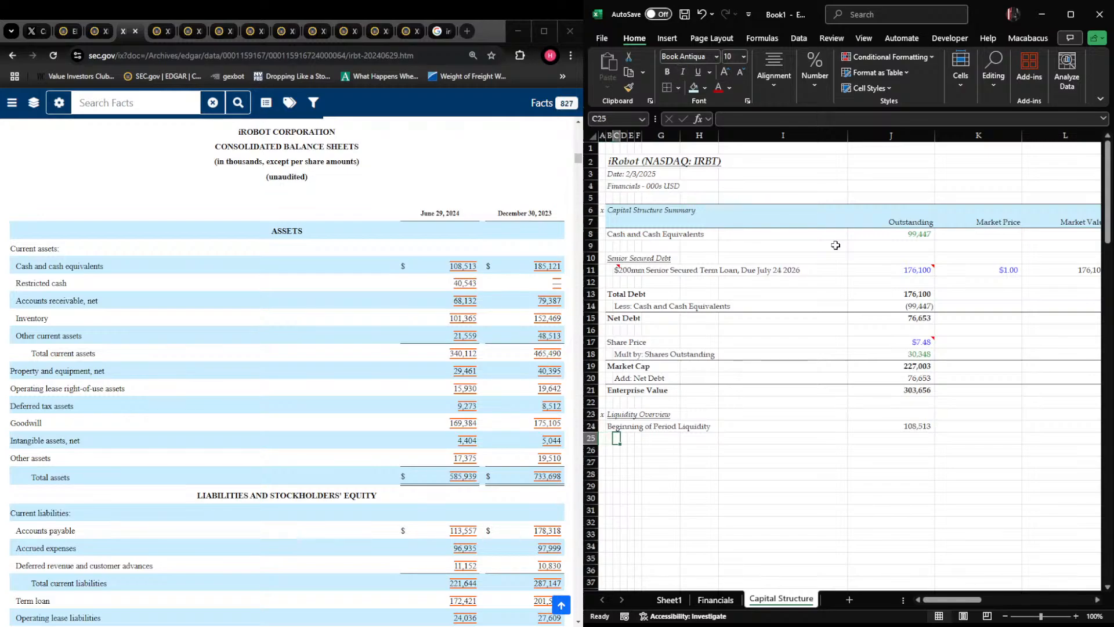
{"action": "type", "text": "ss; "}
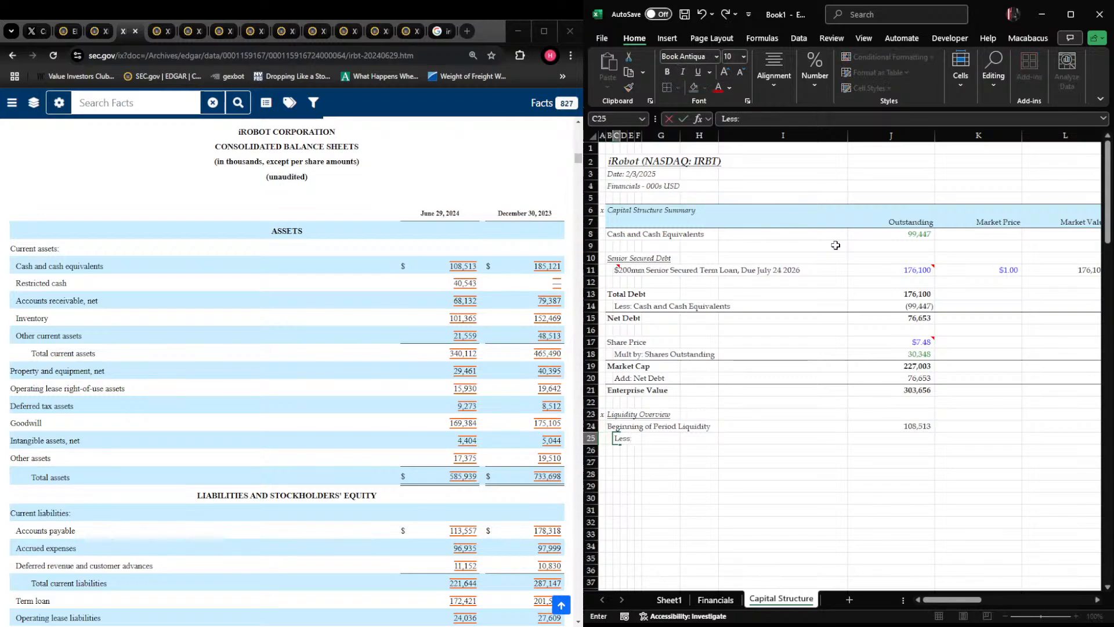
{"action": "type", "text": "Cash Burn"}
{"action": "key", "text": "Return"}
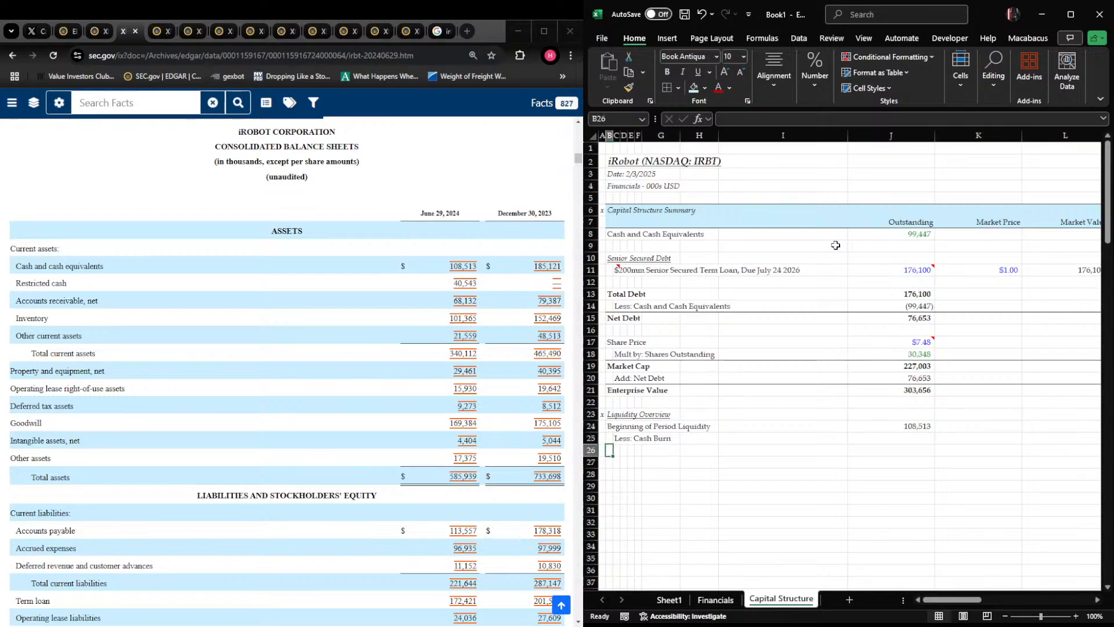
{"action": "type", "text": "Ending Pe"}
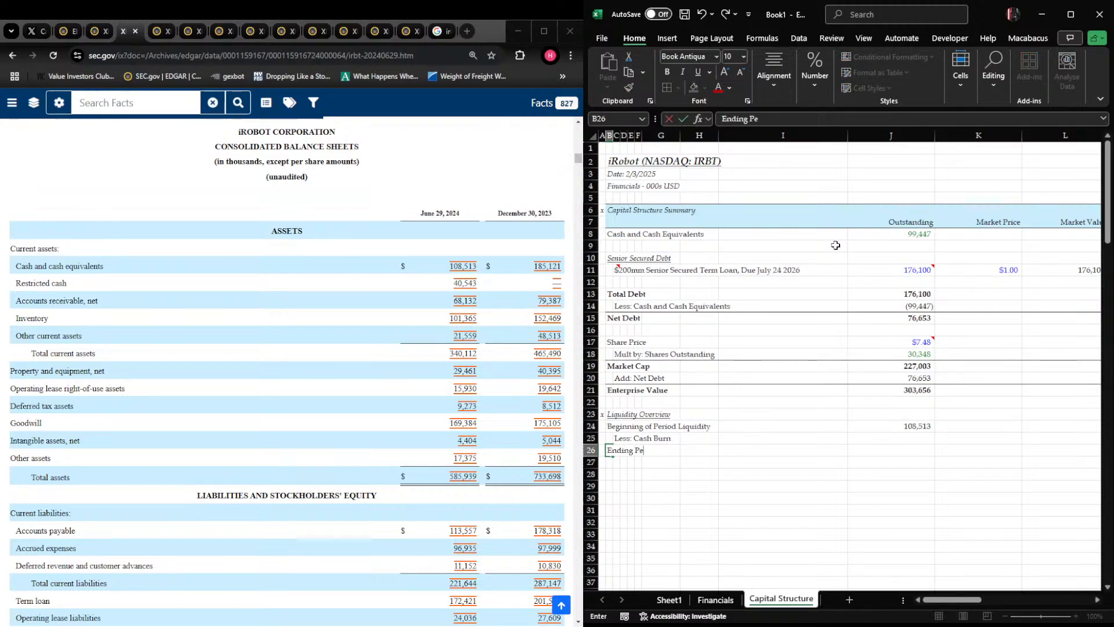
{"action": "type", "text": "riod Liquidity"}
{"action": "key", "text": "Return"}
Apply a bottom border to the Less: Cash Burn row from column B through the Market Value column
{"action": "key", "text": "Up"}
{"action": "key", "text": "Up"}
{"action": "key", "text": "shift+Right"}
{"action": "key", "text": "shift+Right"}
{"action": "key", "text": "shift+Right"}
{"action": "key", "text": "shift+Right"}
{"action": "key", "text": "shift+Right"}
{"action": "key", "text": "shift+Right"}
{"action": "key", "text": "shift+Right"}
{"action": "key", "text": "shift+Right"}
{"action": "key", "text": "shift+Right"}
{"action": "key", "text": "shift+Right"}
{"action": "key", "text": "shift+Right"}
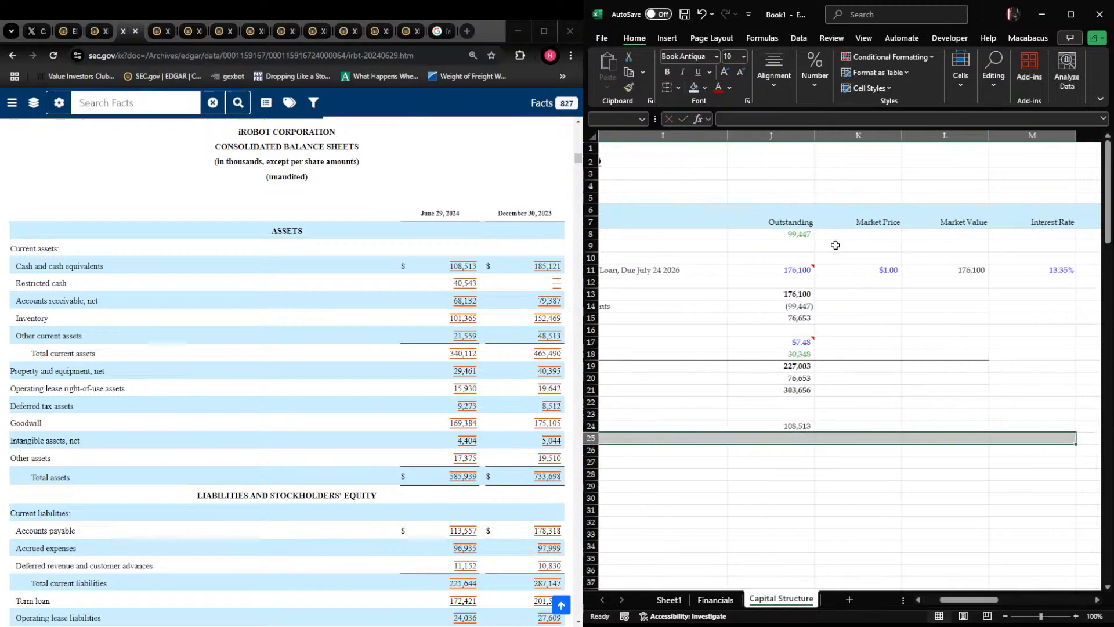
{"action": "key", "text": "shift+Left"}
{"action": "key", "text": "ctrl+alt+shift+Down"}
Calculate the cash burn in J25 as the 30-Sep-24 cash less the 30-Jun-24 cash, using +Financials!V41-Financials!U41
{"action": "key", "text": "Left"}
{"action": "key", "text": "Right"}
{"action": "key", "text": "Right"}
{"action": "key", "text": "Right"}
{"action": "key", "text": "Right"}
{"action": "key", "text": "Right"}
{"action": "key", "text": "Right"}
{"action": "key", "text": "Right"}
{"action": "key", "text": "Right"}
{"action": "key", "text": "Right"}
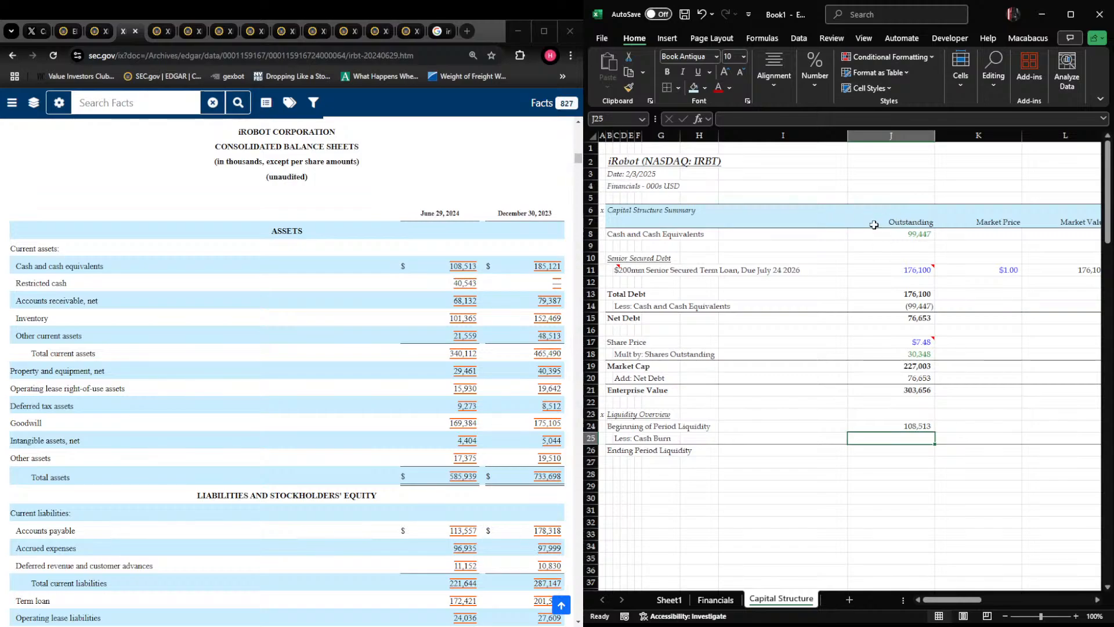
{"action": "type", "text": "+"}
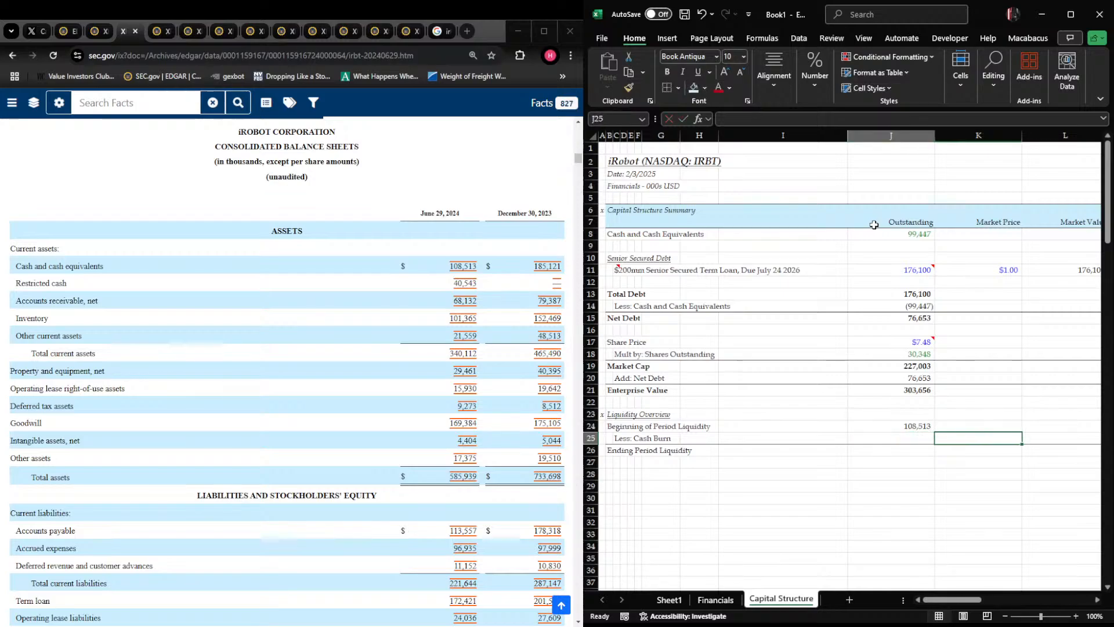
{"action": "key", "text": "ctrl+Page_Up"}
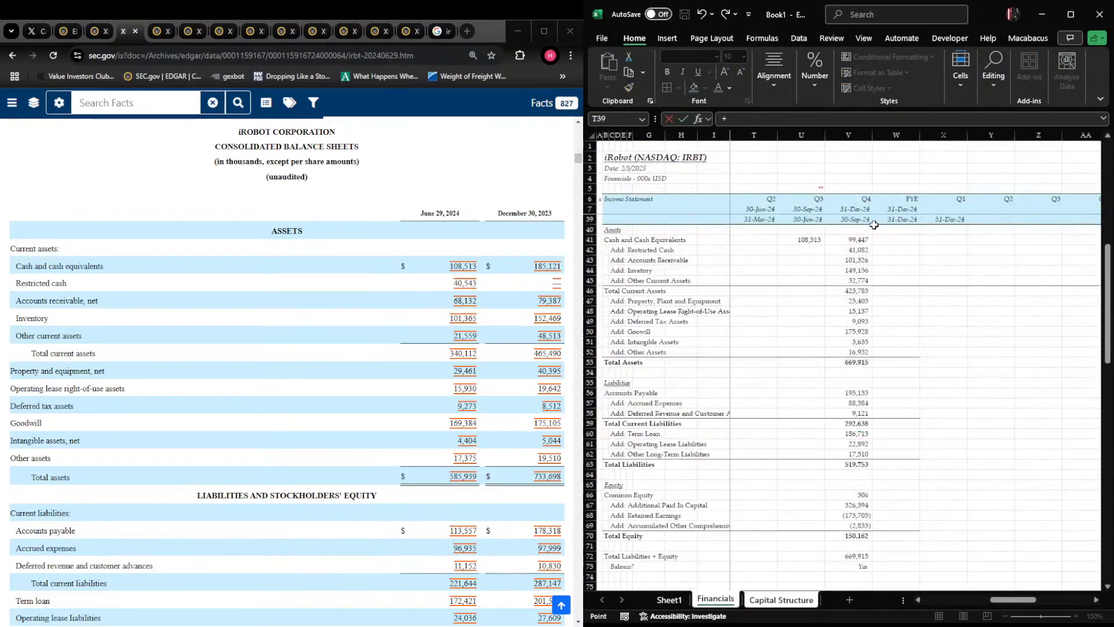
{"action": "left_click", "coordinate": [852, 239]}
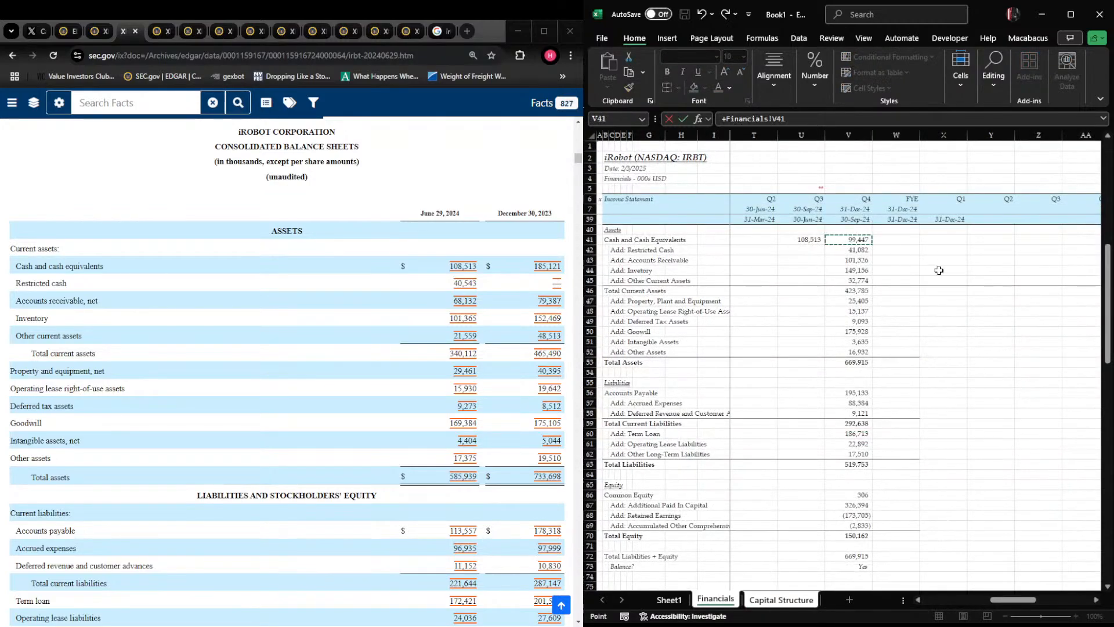
{"action": "type", "text": "-"}
{"action": "left_click", "coordinate": [801, 239]}
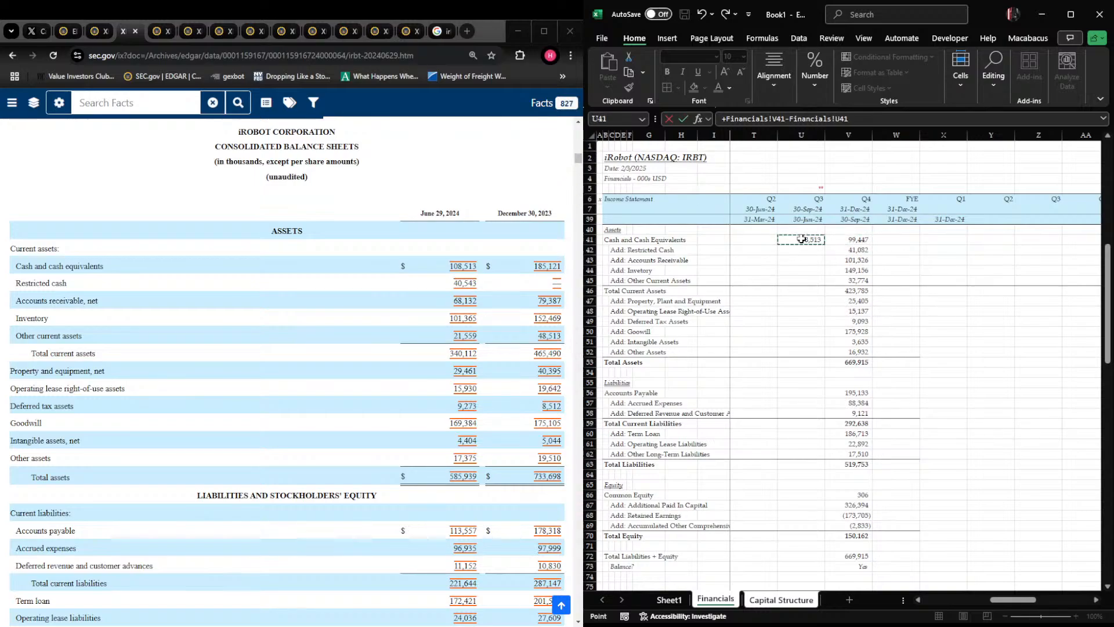
{"action": "key", "text": "Return"}
Color the cash burn figure green and enter a SUM formula for Ending Period Liquidity that references the beginning liquidity amount
{"action": "key", "text": "Up"}
{"action": "key", "text": "Right"}
{"action": "key", "text": "Left"}
{"action": "key", "text": "Down"}
{"action": "type", "text": "+sum"}
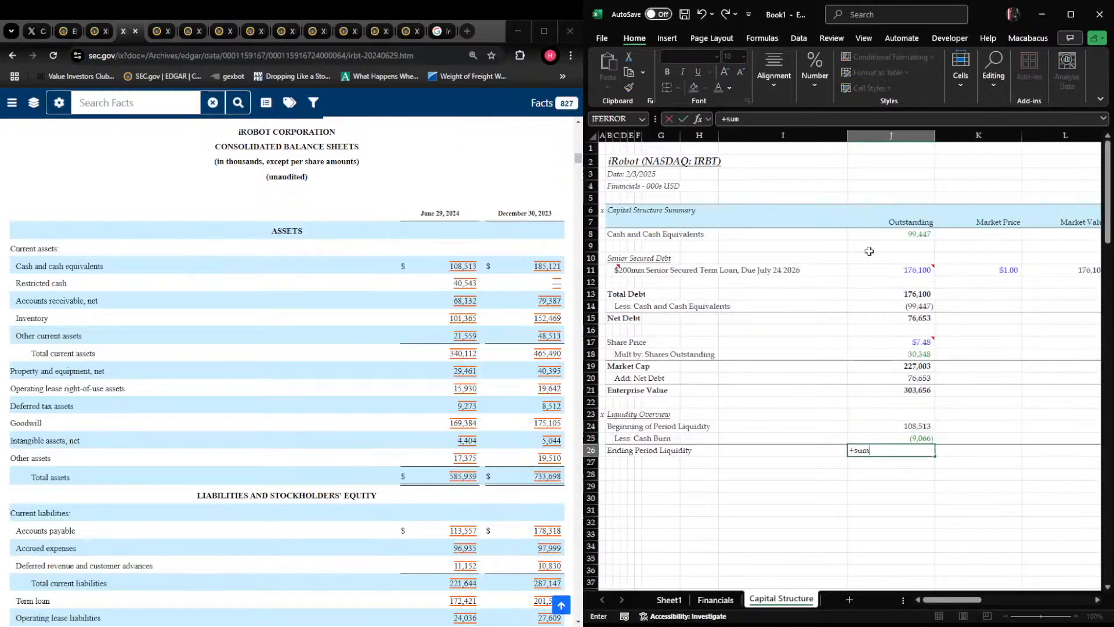
{"action": "type", "text": "("}
{"action": "key", "text": "Up"}
{"action": "key", "text": "Up"}
{"action": "key", "text": "Return"}
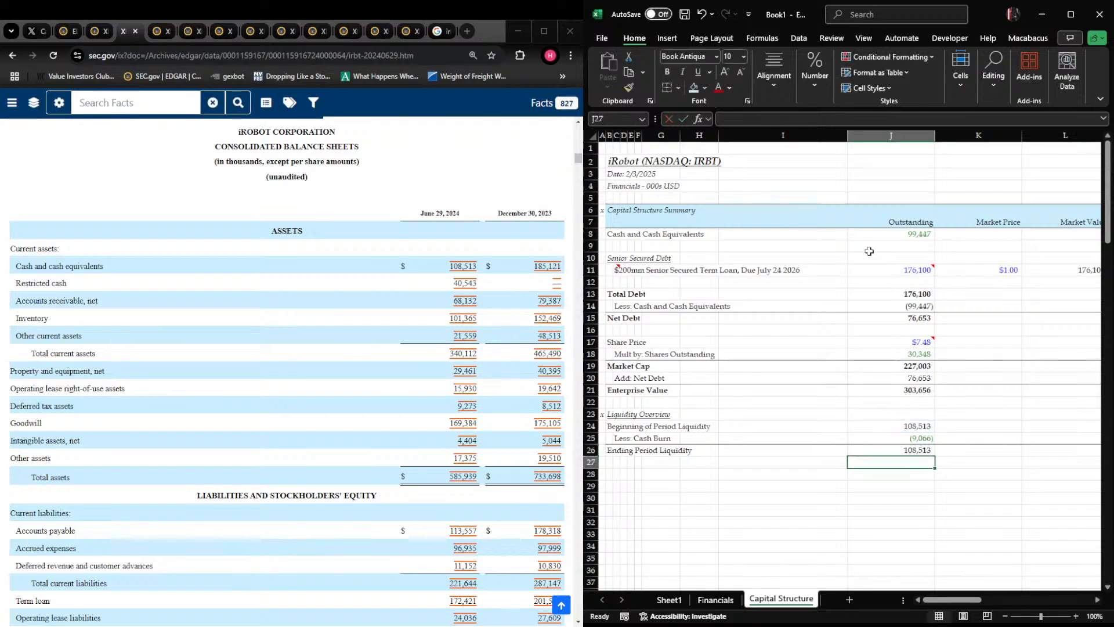
Calculate Ending Period Liquidity in J26 as the sum of beginning liquidity and cash burn, using +SUM(J24:J25)
{"action": "type", "text": "+"}
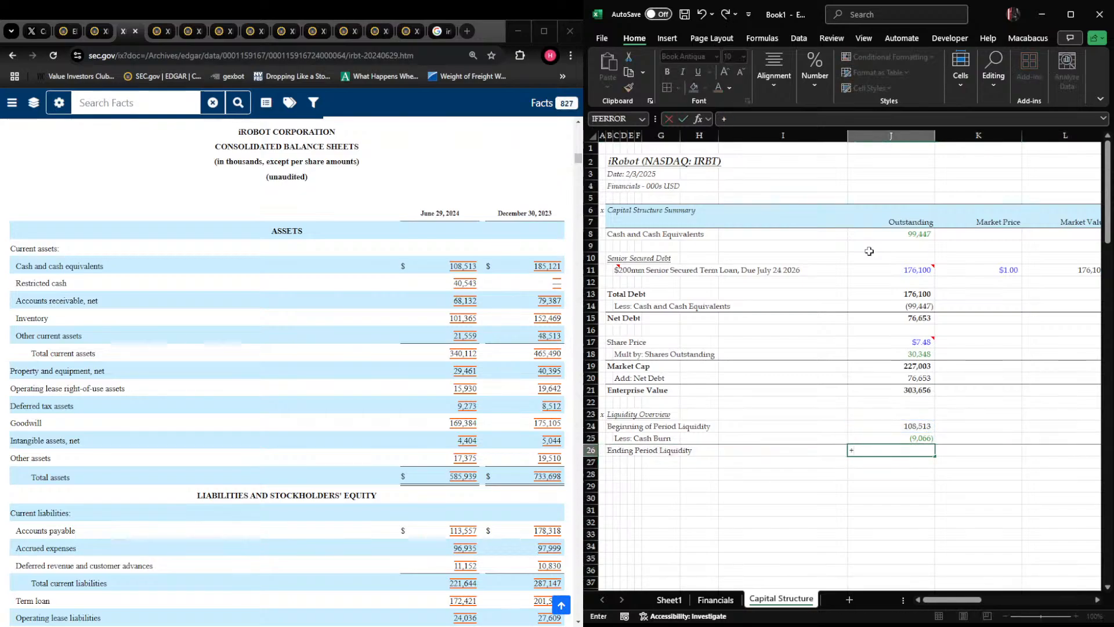
{"action": "type", "text": "SUM("}
{"action": "key", "text": "Up"}
{"action": "key", "text": "shift+Up"}
{"action": "key", "text": "Return"}
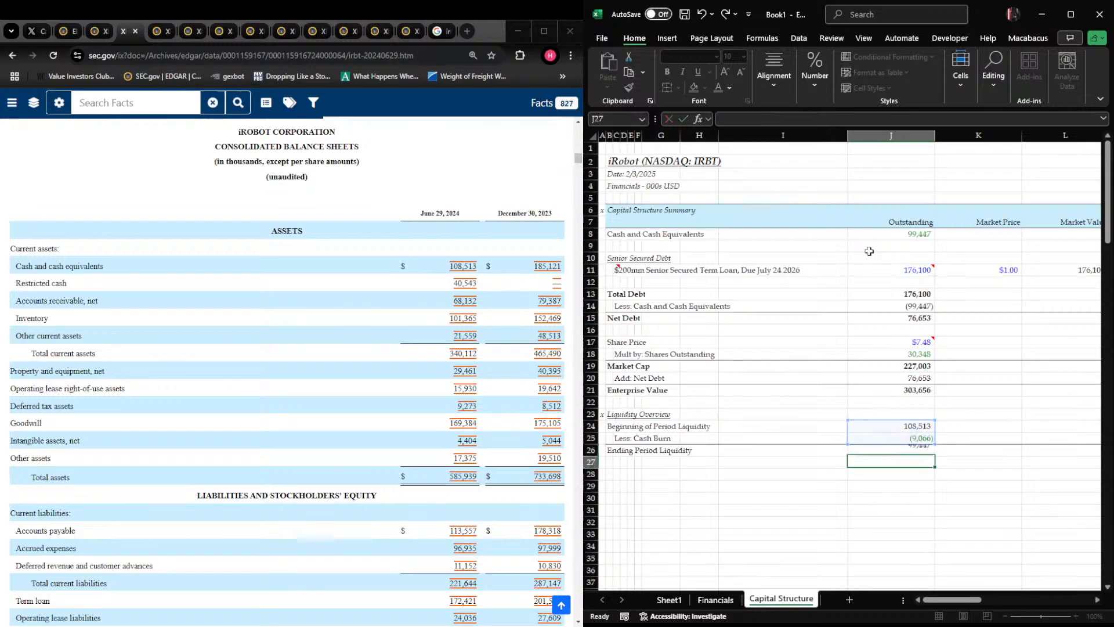
Check the formulas behind the beginning liquidity, cash burn and ending liquidity amounts
{"action": "key", "text": "Right"}
{"action": "key", "text": "Up"}
{"action": "key", "text": "Left"}
{"action": "key", "text": "F2"}
{"action": "key", "text": "Escape"}
{"action": "key", "text": "Left"}
{"action": "key", "text": "Up"}
{"action": "key", "text": "Right"}
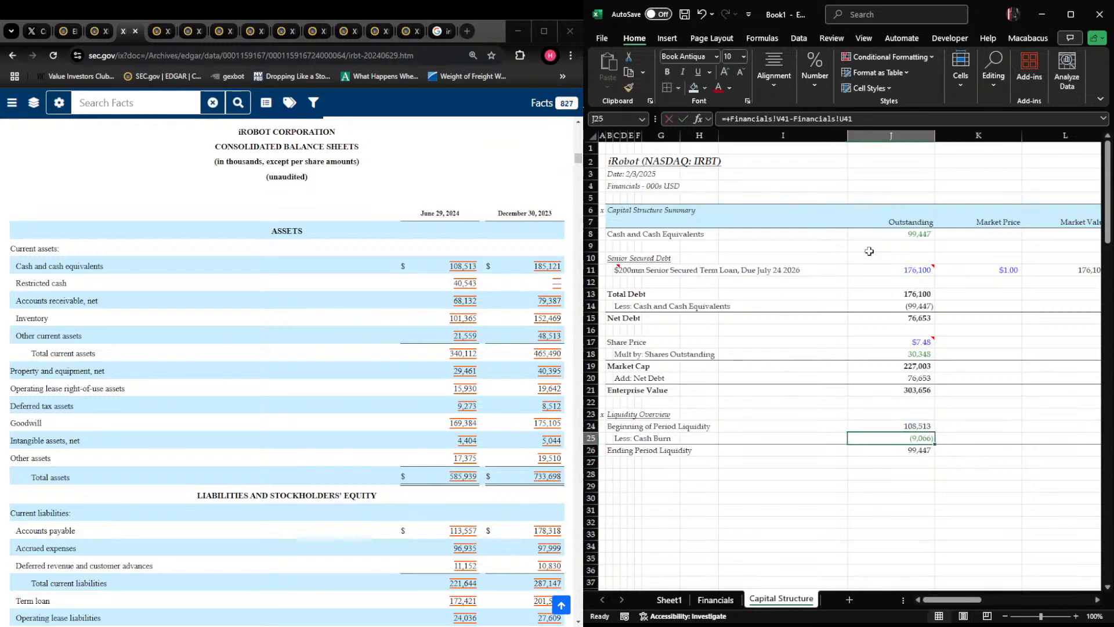
{"action": "key", "text": "Down"}
{"action": "key", "text": "Up"}
{"action": "key", "text": "Right"}
{"action": "key", "text": "Left"}
{"action": "key", "text": "Up"}
{"action": "key", "text": "Down"}
{"action": "key", "text": "Down"}
{"action": "key", "text": "Up"}
{"action": "key", "text": "Up"}
{"action": "key", "text": "Left"}
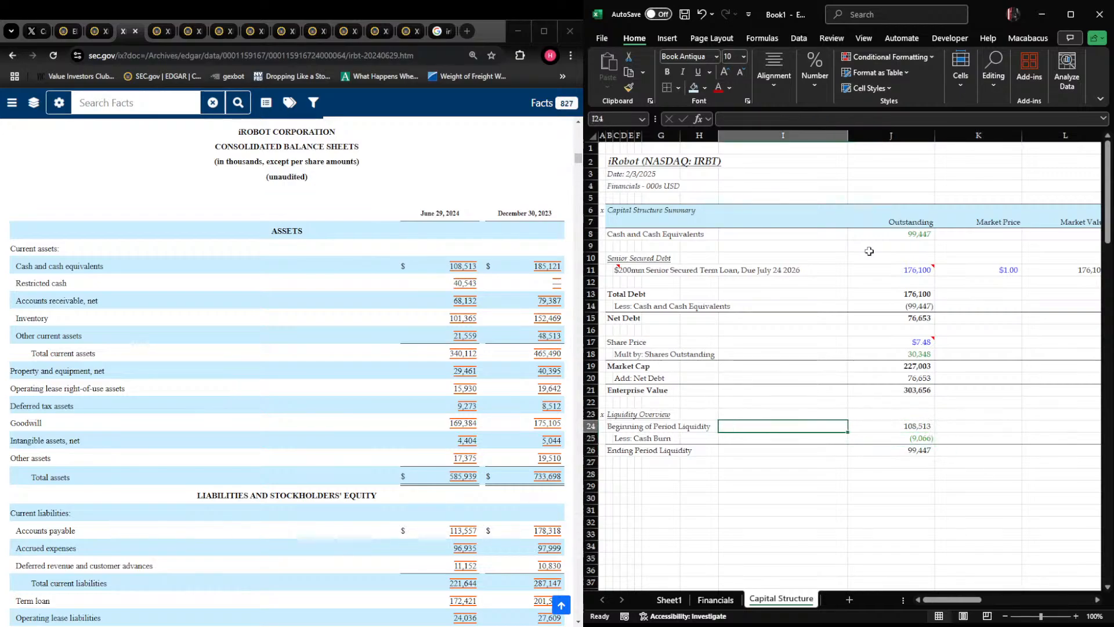
Make the Ending Period Liquidity row bold
{"action": "key", "text": "Right"}
{"action": "key", "text": "Down"}
{"action": "key", "text": "Down"}
{"action": "key", "text": "ctrl+Left"}
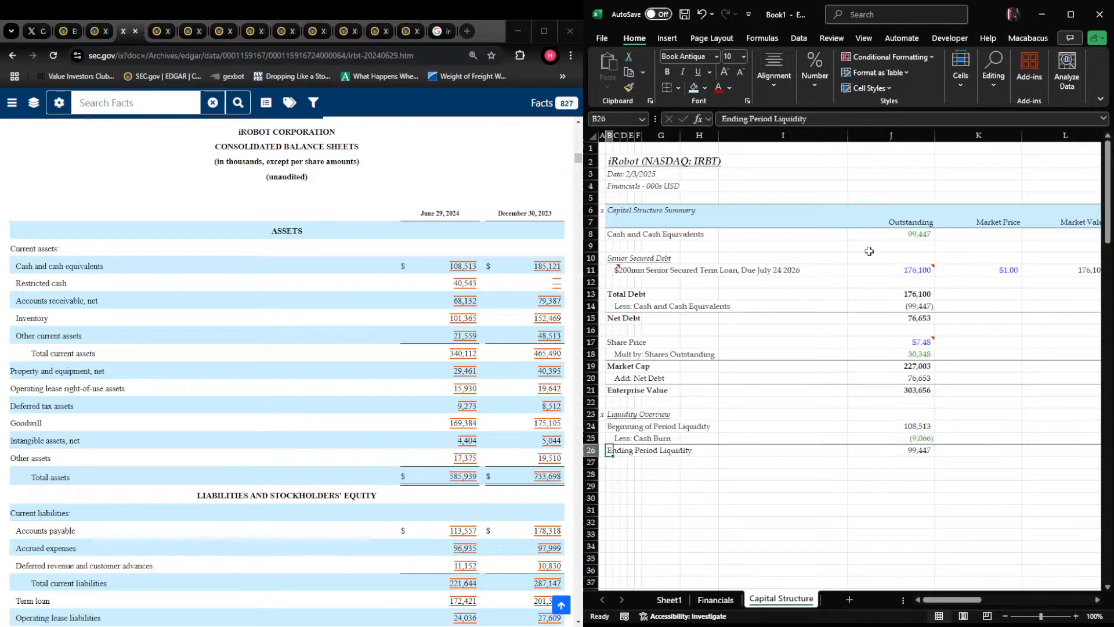
{"action": "key", "text": "shift+space"}
{"action": "key", "text": "ctrl+b"}
Add the label "Add: Secondary Equity Offerings" beneath Ending Period Liquidity, indented one column in C27
{"action": "key", "text": "Down"}
{"action": "key", "text": "Right"}
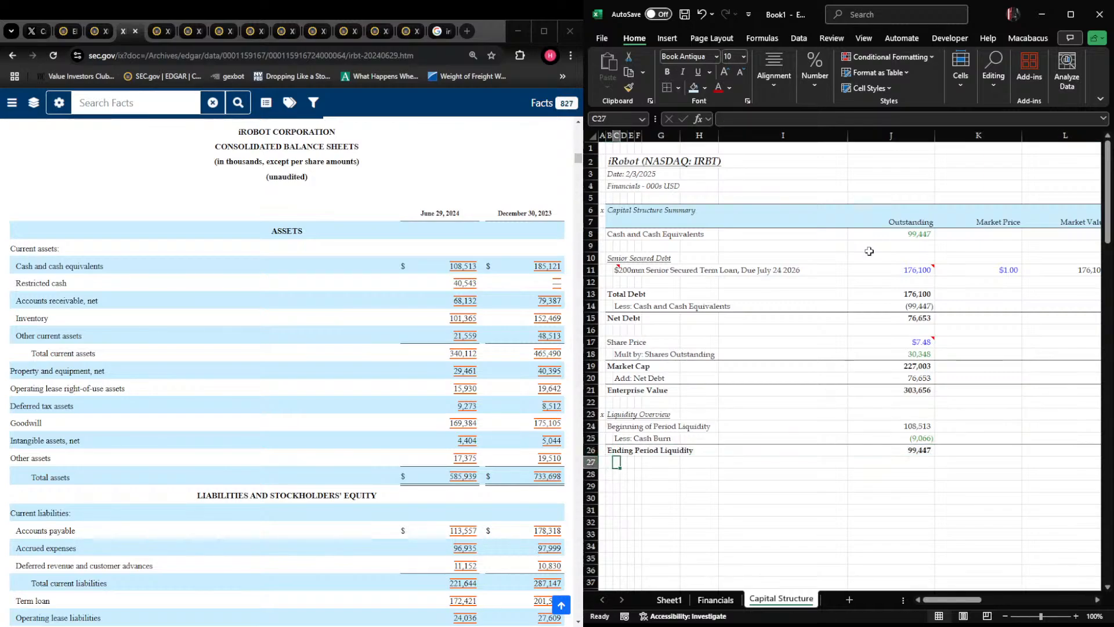
{"action": "type", "text": "Add"}
{"action": "key", "text": "BackSpace"}
{"action": "key", "text": "BackSpace"}
{"action": "key", "text": "BackSpace"}
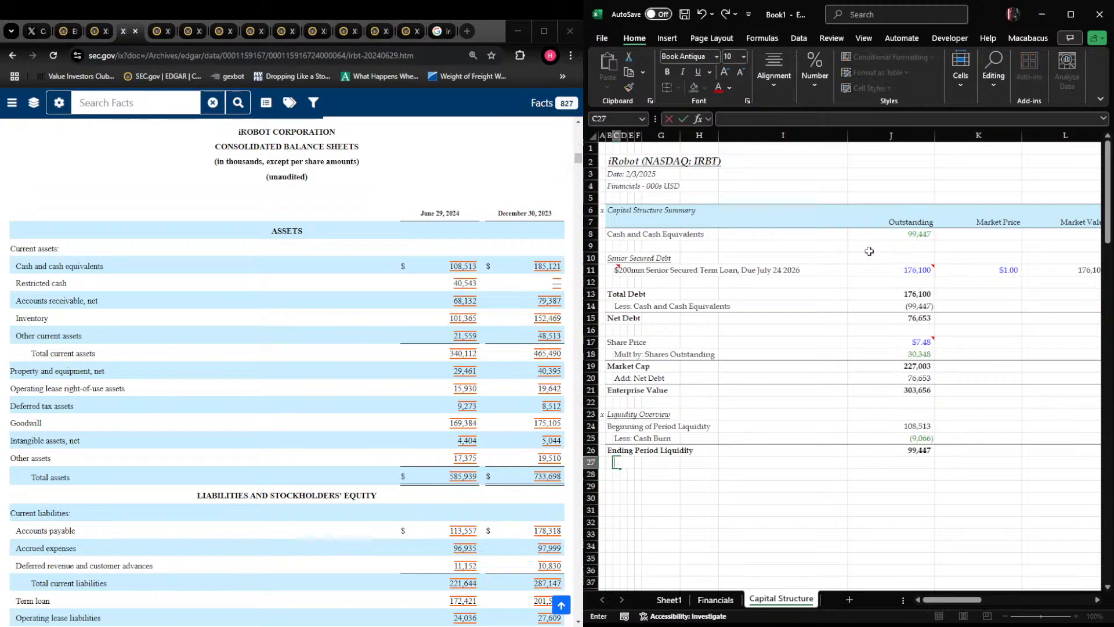
{"action": "type", "text": "Add: sec"}
{"action": "key", "text": "BackSpace"}
{"action": "key", "text": "BackSpace"}
{"action": "type", "text": "S"}
{"action": "key", "text": "BackSpace"}
{"action": "key", "text": "BackSpace"}
{"action": "key", "text": "BackSpace"}
{"action": "type", "text": "Secondary Offerings"}
{"action": "key", "text": "ctrl+Return"}
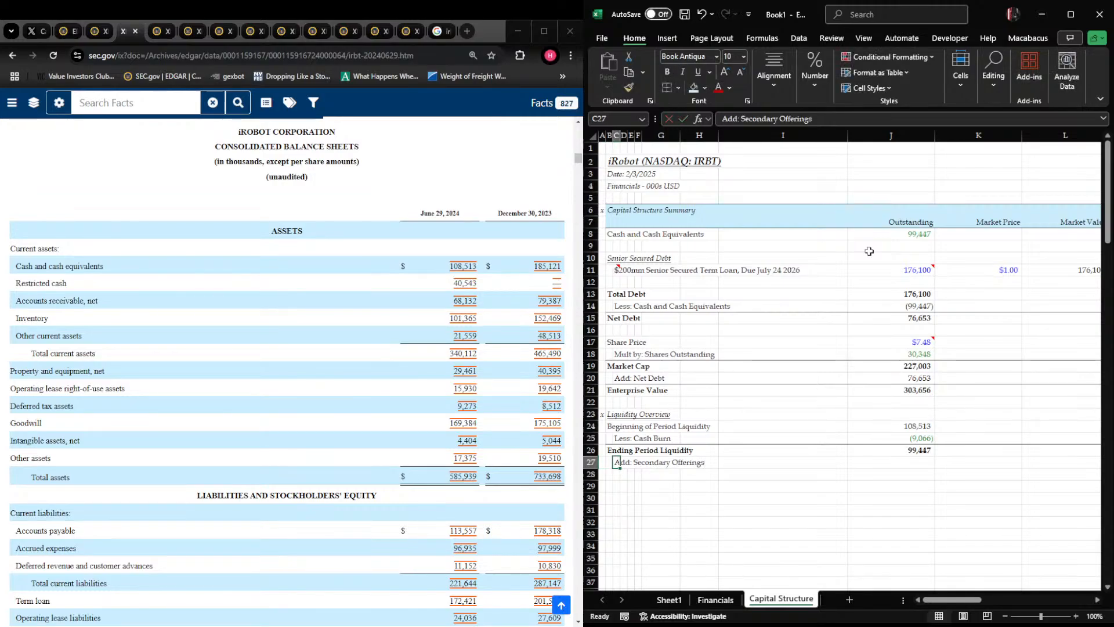
{"action": "key", "text": "F2"}
{"action": "key", "text": "ctrl+Left"}
{"action": "type", "text": "Equity"}
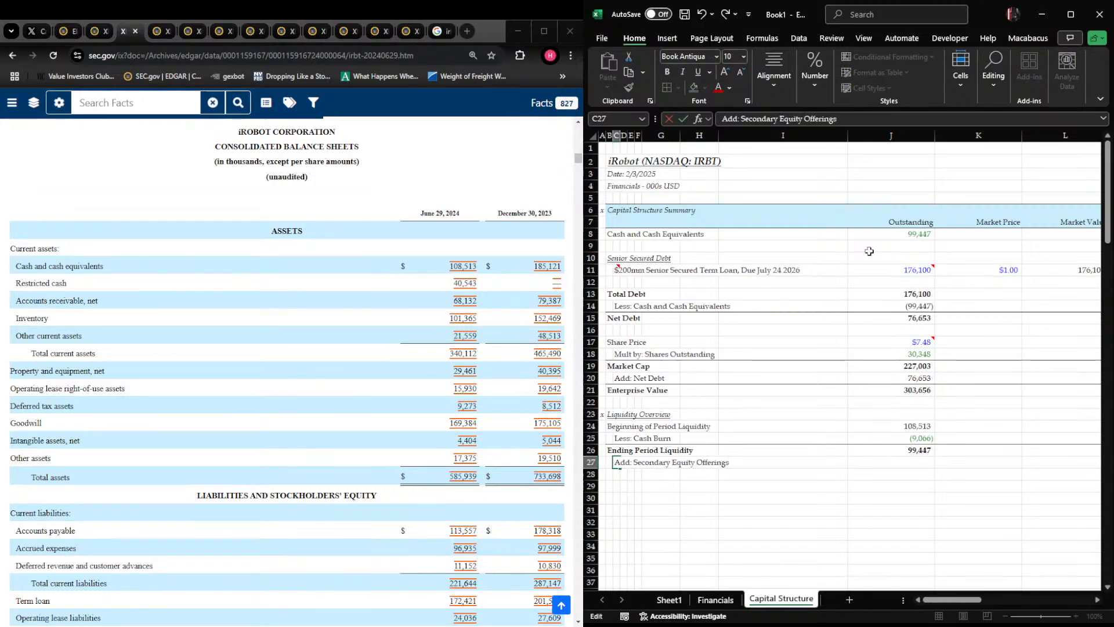
{"action": "key", "text": "Return"}
Select the secondary equity offerings amount cell J27 and search the 10-Q for "offering" to read the ATM Equity Offering proceeds
{"action": "key", "text": "Up"}
{"action": "key", "text": "Right"}
{"action": "key", "text": "Left"}
{"action": "key", "text": "Right"}
{"action": "key", "text": "Right"}
{"action": "key", "text": "Right"}
{"action": "key", "text": "Right"}
{"action": "key", "text": "Right"}
{"action": "key", "text": "Right"}
{"action": "key", "text": "Right"}
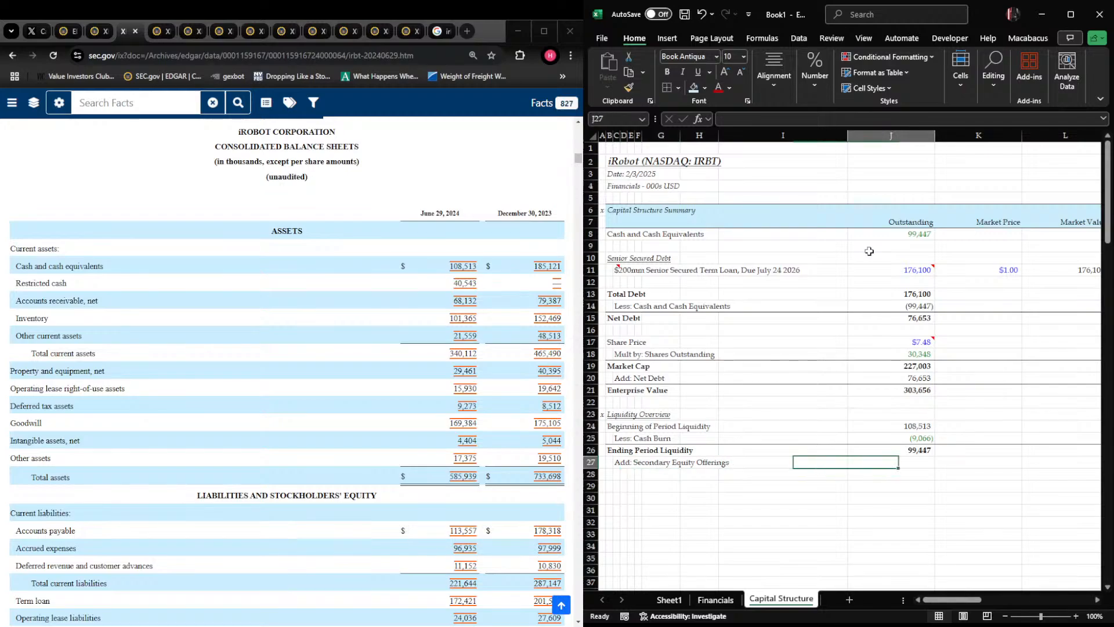
{"action": "left_click", "coordinate": [375, 180]}
{"action": "key", "text": "ctrl+f"}
{"action": "type", "text": "s"}
{"action": "key", "text": "BackSpace"}
{"action": "type", "text": "offering"}
{"action": "key", "text": "Return"}
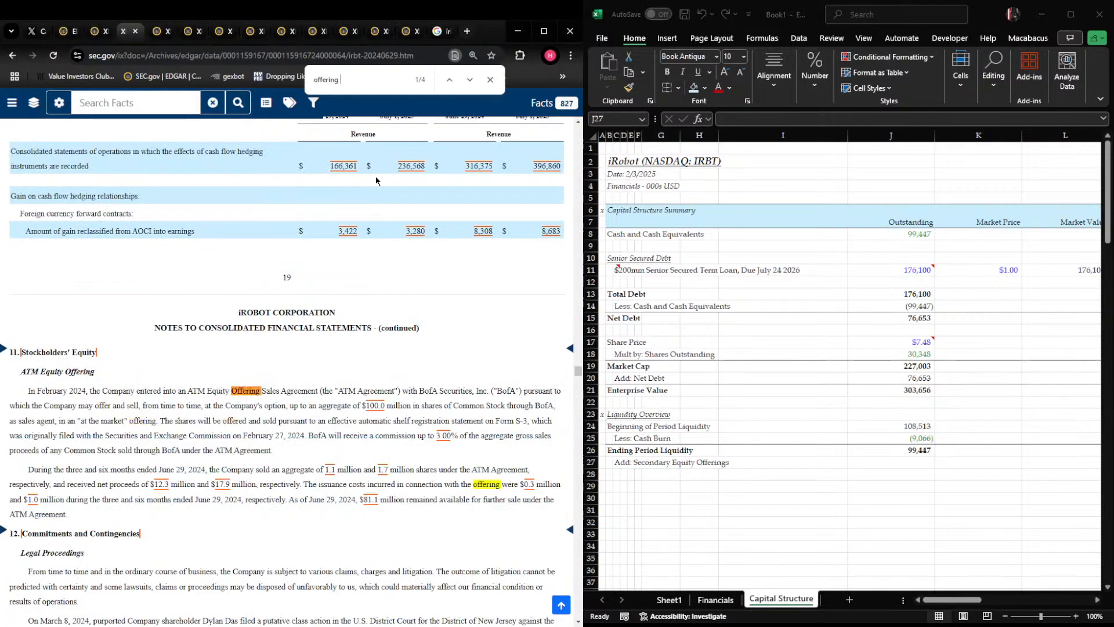
{"action": "scroll", "coordinate": [75, 306], "scroll_direction": "down", "scroll_amount": 1}
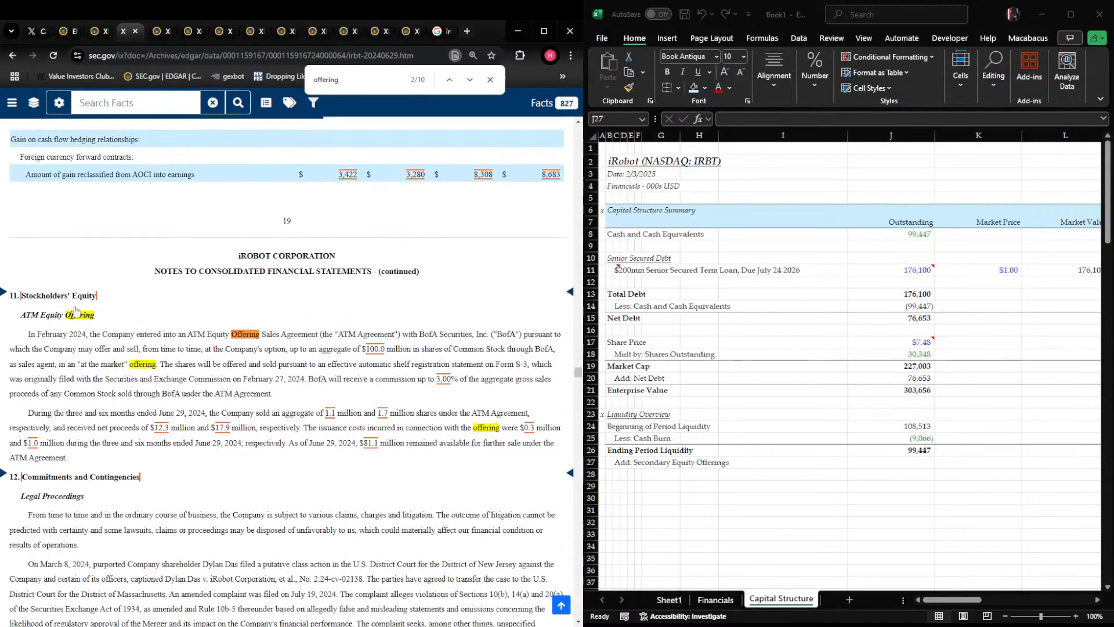
{"action": "scroll", "coordinate": [64, 306], "scroll_direction": "down", "scroll_amount": 1}
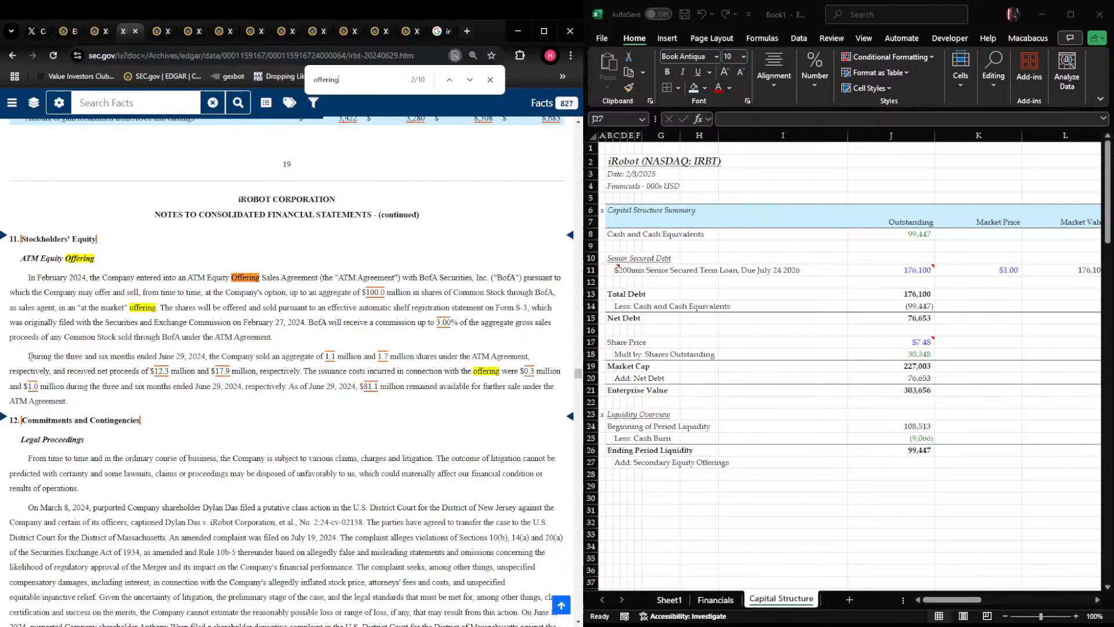
{"action": "left_click_drag", "start_coordinate": [33, 355], "coordinate": [348, 356]}
{"action": "left_click_drag", "start_coordinate": [436, 358], "coordinate": [433, 356]}
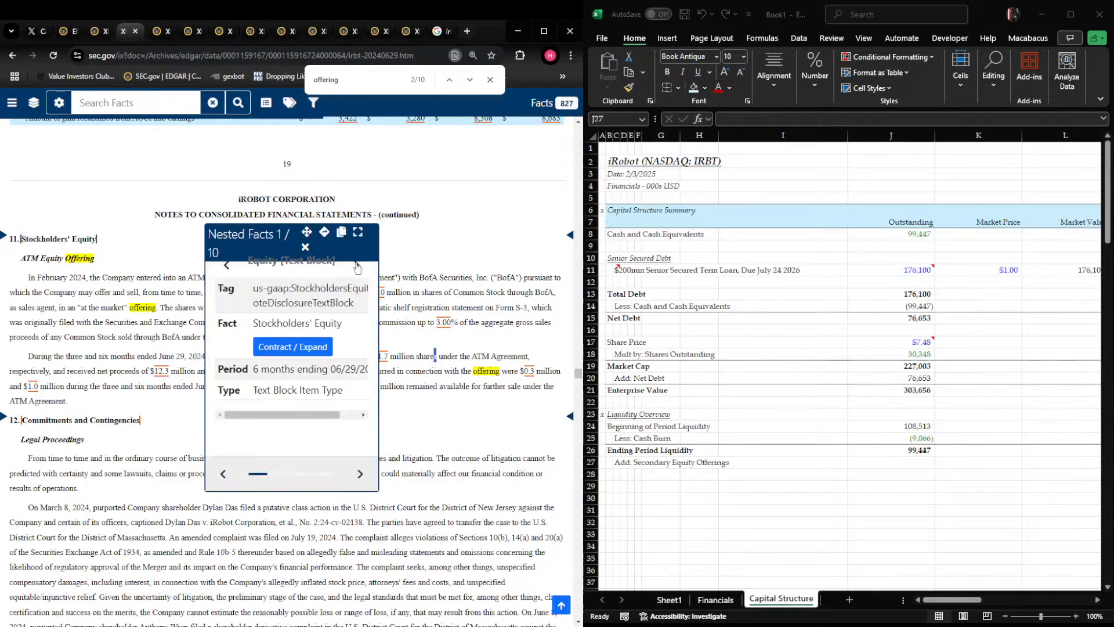
{"action": "left_click", "coordinate": [305, 247]}
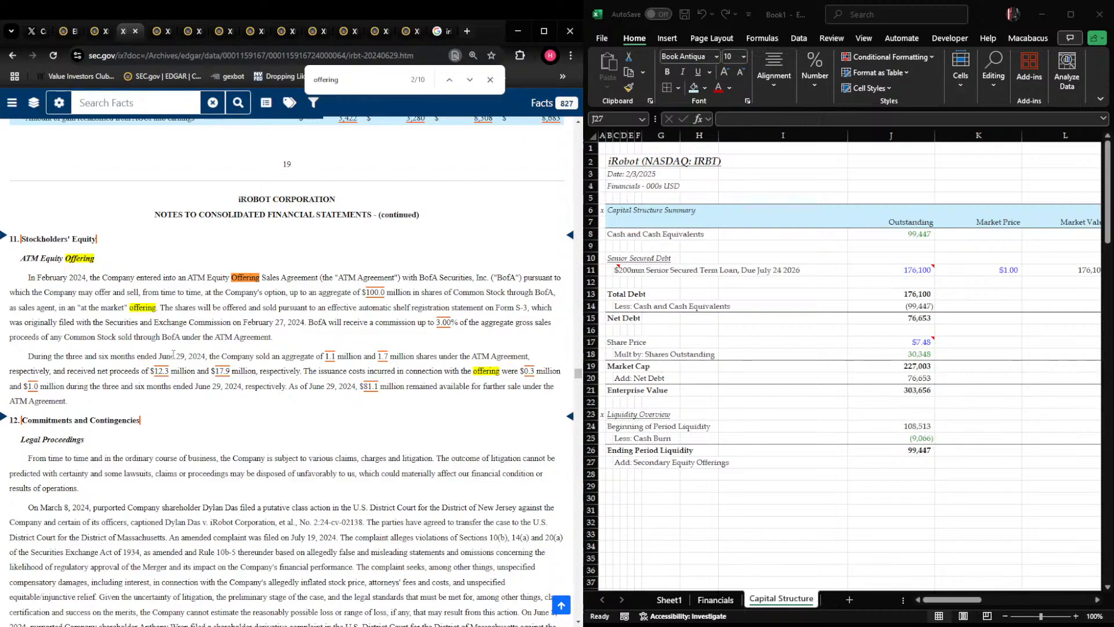
Attach a note to J27 in the Excel workbook citing page 20 of the 2024 10-Q as the source
{"action": "key", "text": "alt+Tab"}
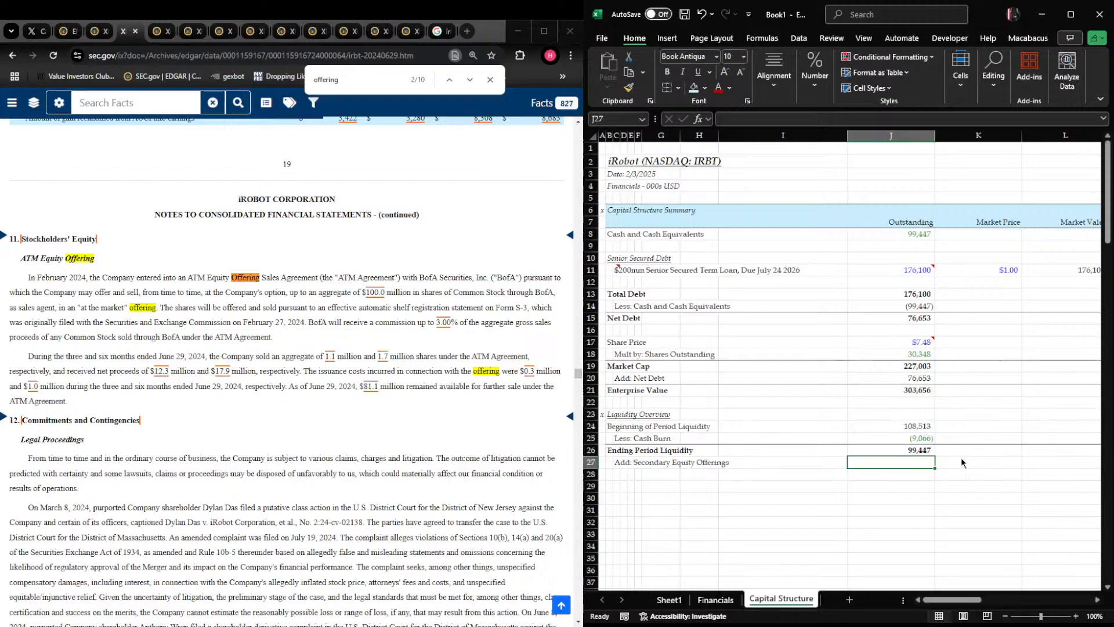
{"action": "key", "text": "shift+F2"}
{"action": "type", "text": "Page 20 of 2024 1"}
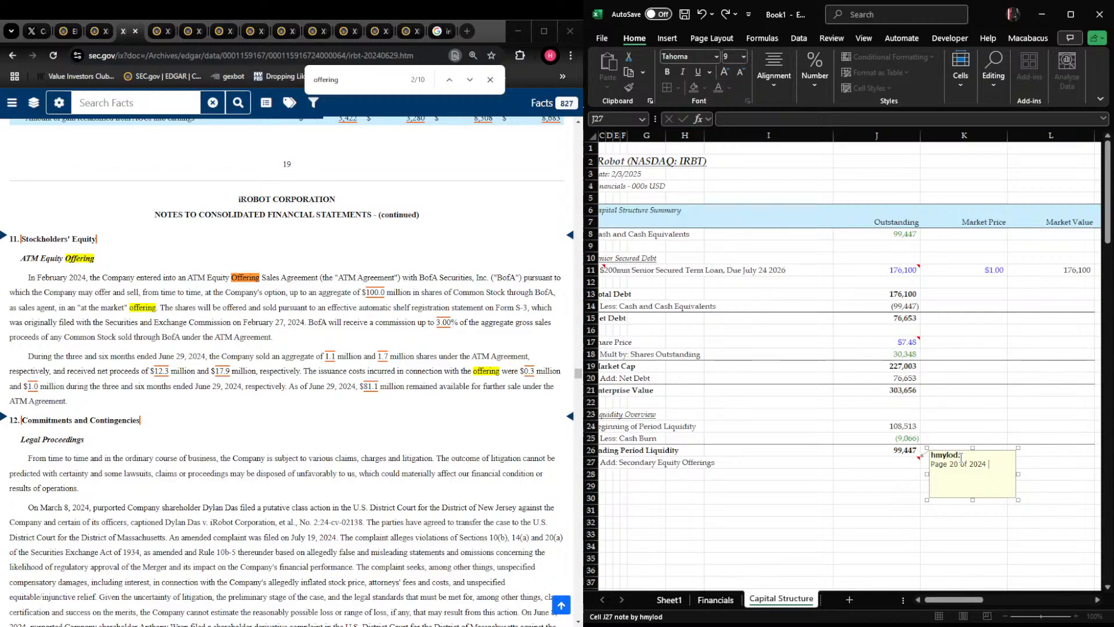
{"action": "type", "text": "3 10-Q."}
{"action": "key", "text": "Escape"}
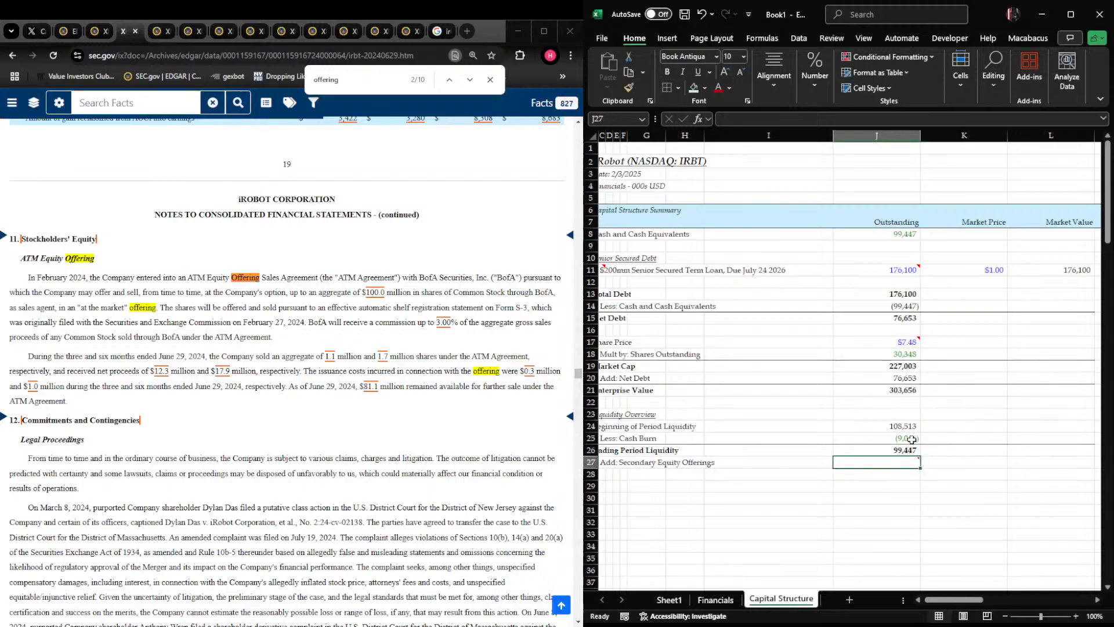
Enter the secondary equity offering proceeds in J27 as the formula +12300+17900
{"action": "type", "text": "+12"}
{"action": "key", "text": "Escape"}
{"action": "type", "text": "12300+17900"}
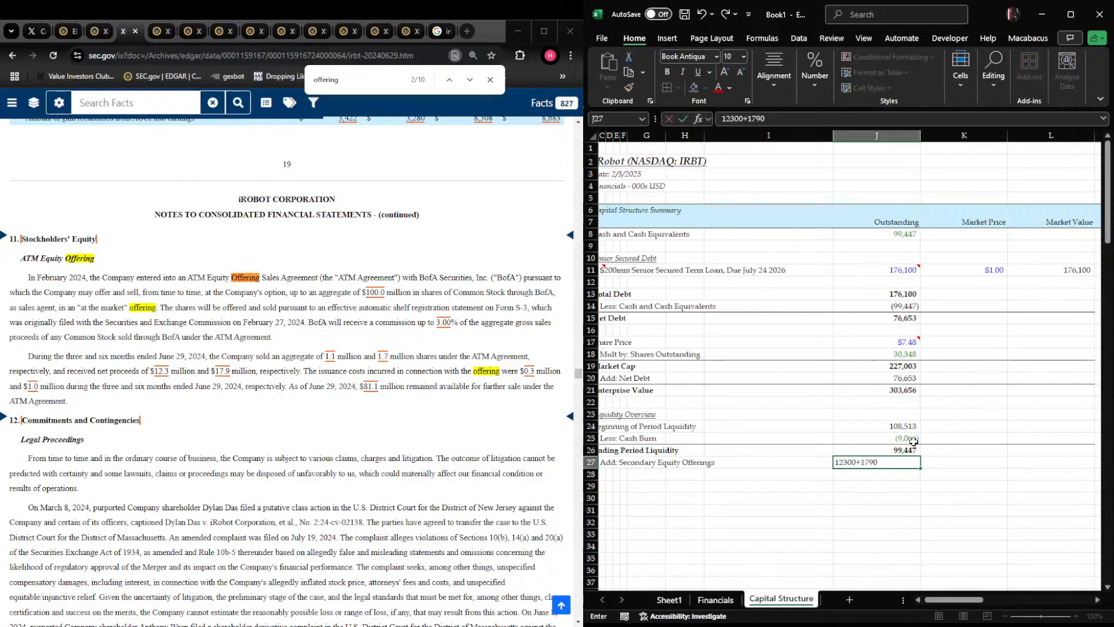
{"action": "key", "text": "Return"}
{"action": "key", "text": "Up"}
{"action": "type", "text": "+"}
{"action": "type", "text": "12300+17900"}
{"action": "key", "text": "Return"}
{"action": "key", "text": "Up"}
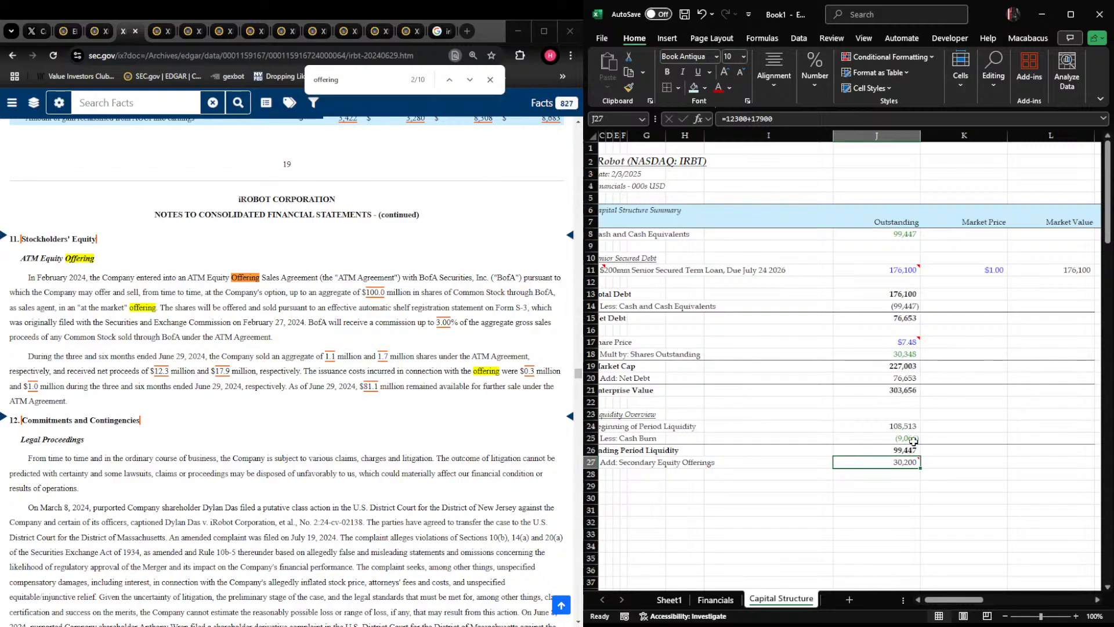
{"action": "key", "text": "Up"}
{"action": "key", "text": "Up"}
{"action": "key", "text": "Up"}
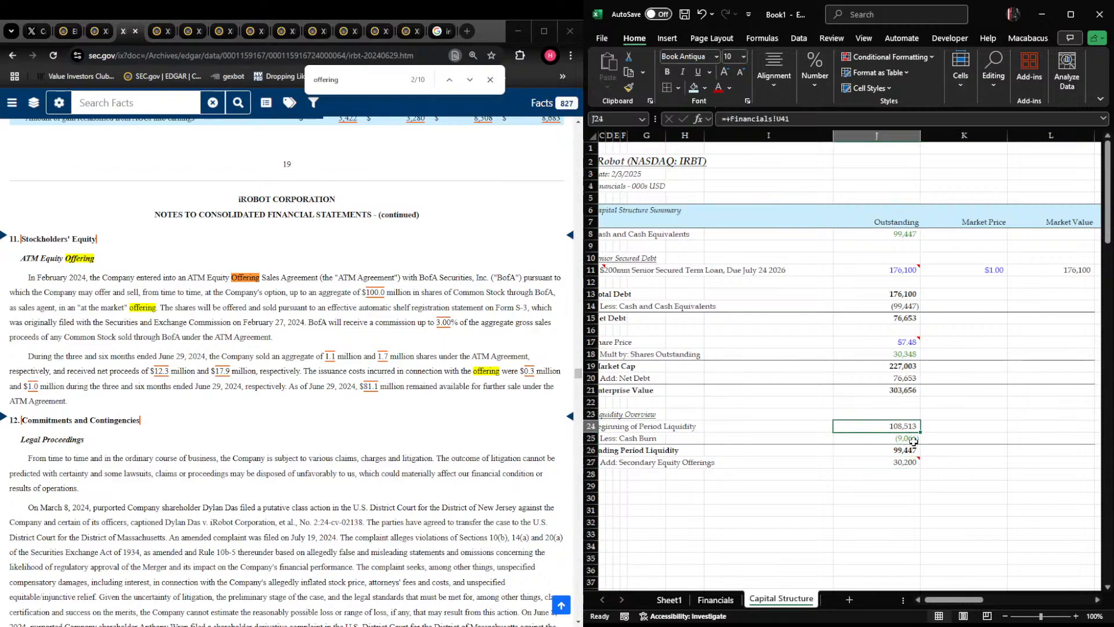
{"action": "key", "text": "Down"}
{"action": "key", "text": "Down"}
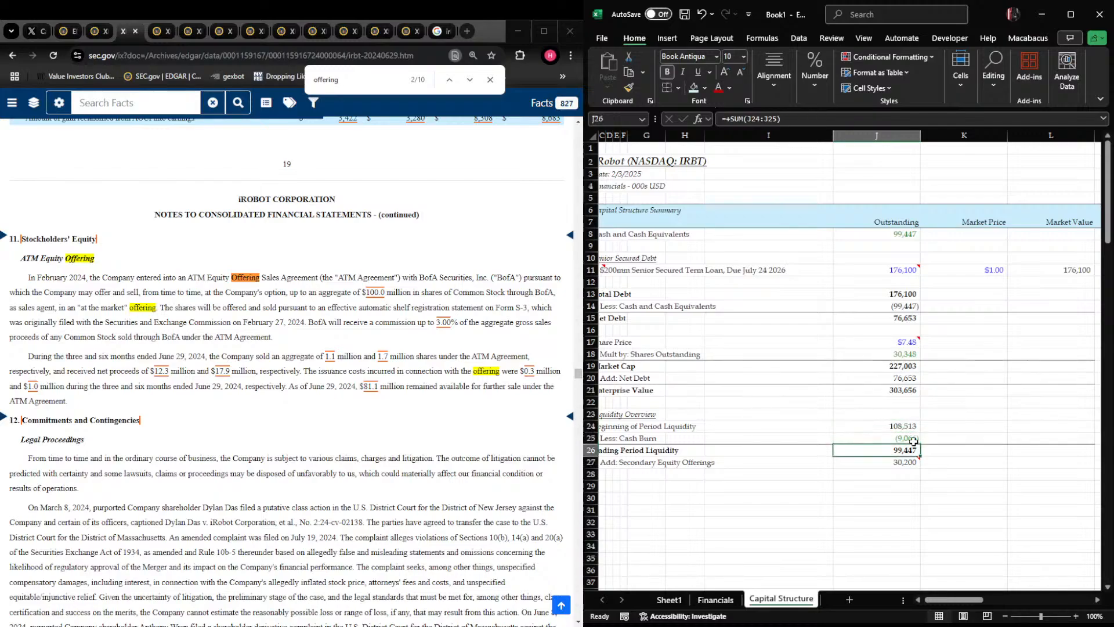
{"action": "key", "text": "Down"}
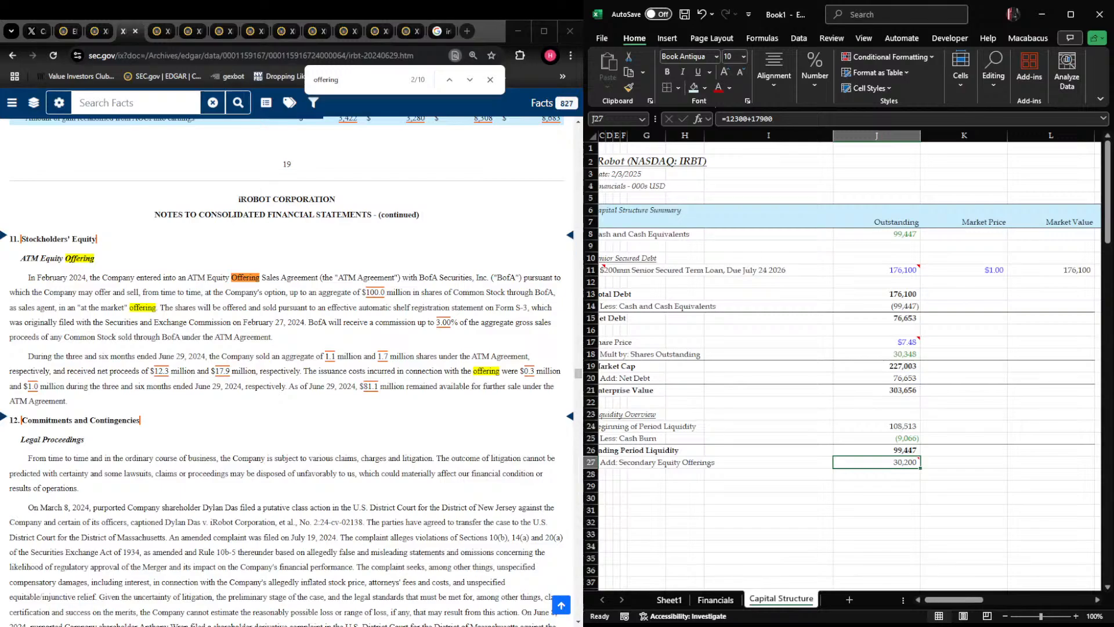
Search Google in a new browser tab for "irobot secondary offering" and expand the AI Overview
{"action": "left_click", "coordinate": [467, 30]}
{"action": "type", "text": "irobot secondary offe"}
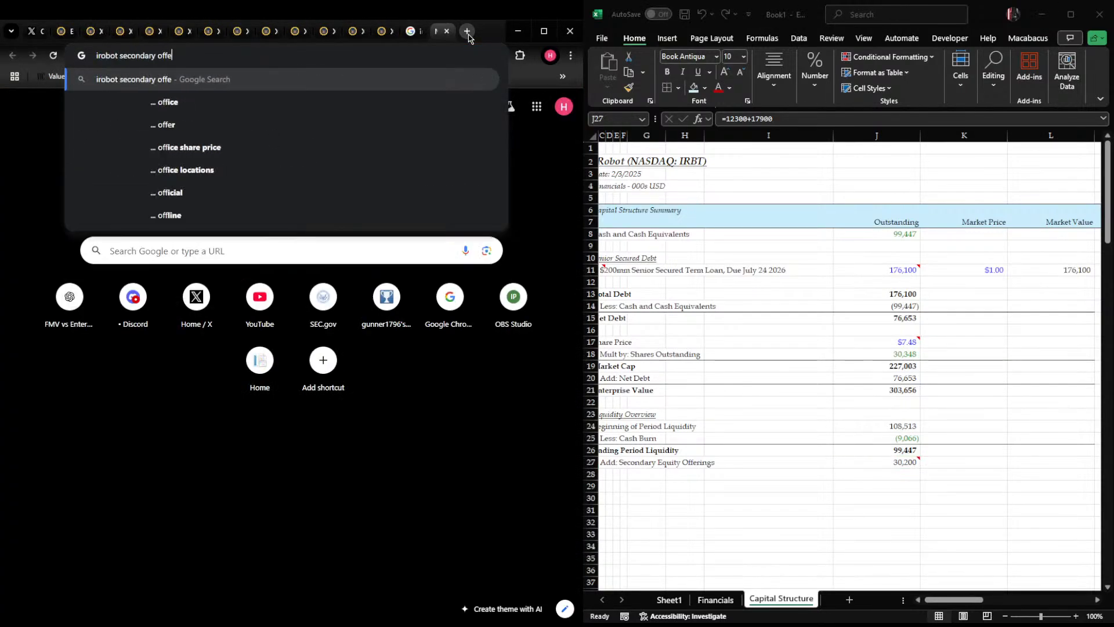
{"action": "type", "text": "ring"}
{"action": "key", "text": "Return"}
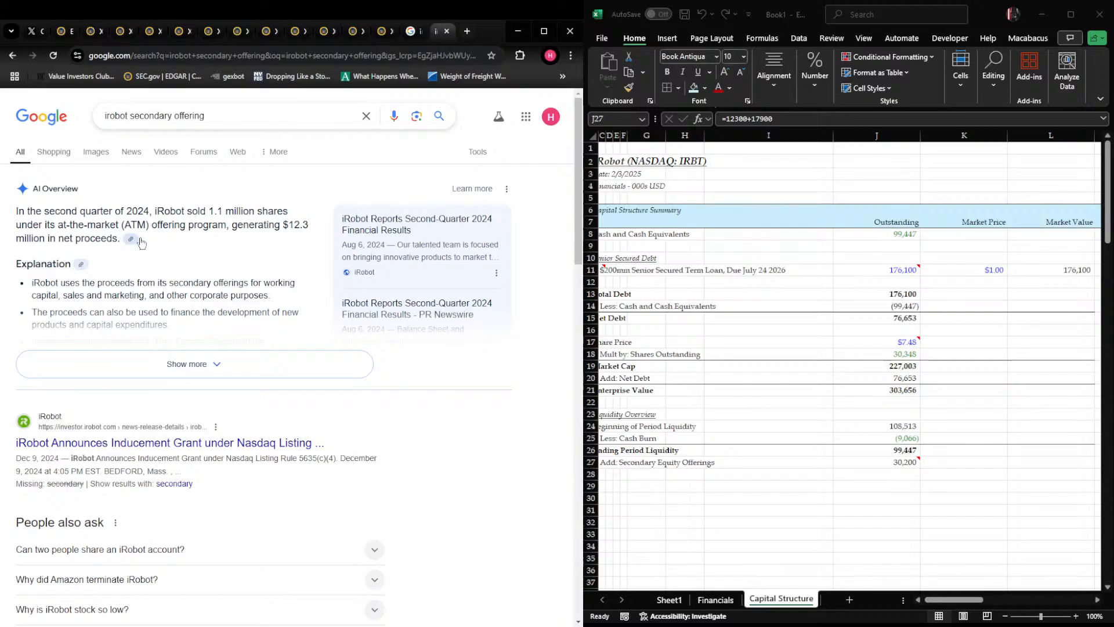
{"action": "left_click", "coordinate": [133, 364]}
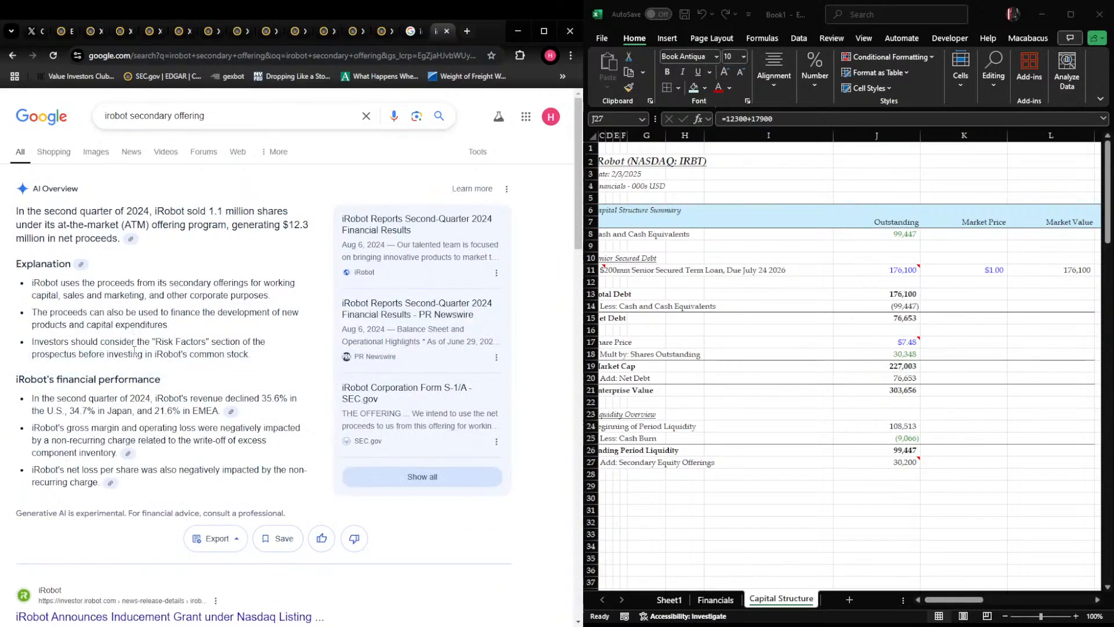
Return to Excel and replace the secondary equity offerings amount in J27 with 0
{"action": "key", "text": "alt+Tab"}
{"action": "key", "text": "Delete"}
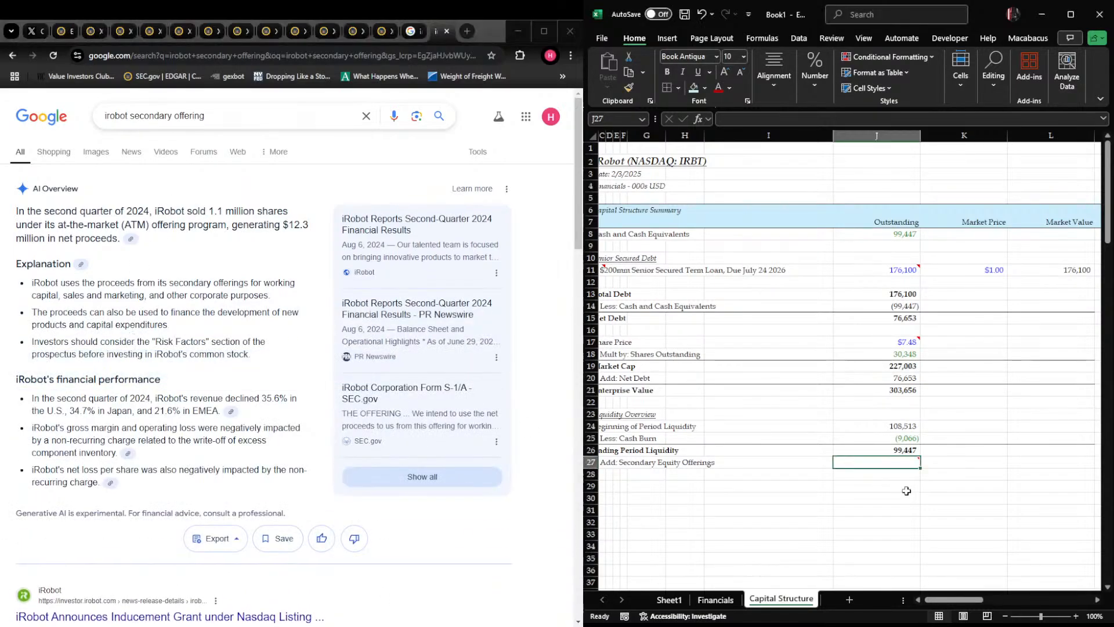
{"action": "type", "text": "0"}
{"action": "key", "text": "Return"}
{"action": "key", "text": "Up"}
Add the label "Add: Revolvers" in C28 beneath the secondary equity offerings label
{"action": "key", "text": "ctrl+Left"}
{"action": "key", "text": "Left"}
{"action": "key", "text": "Right"}
{"action": "key", "text": "Left"}
{"action": "key", "text": "Left"}
{"action": "key", "text": "Right"}
{"action": "key", "text": "Right"}
{"action": "key", "text": "Down"}
{"action": "type", "text": "AddL"}
{"action": "key", "text": "BackSpace"}
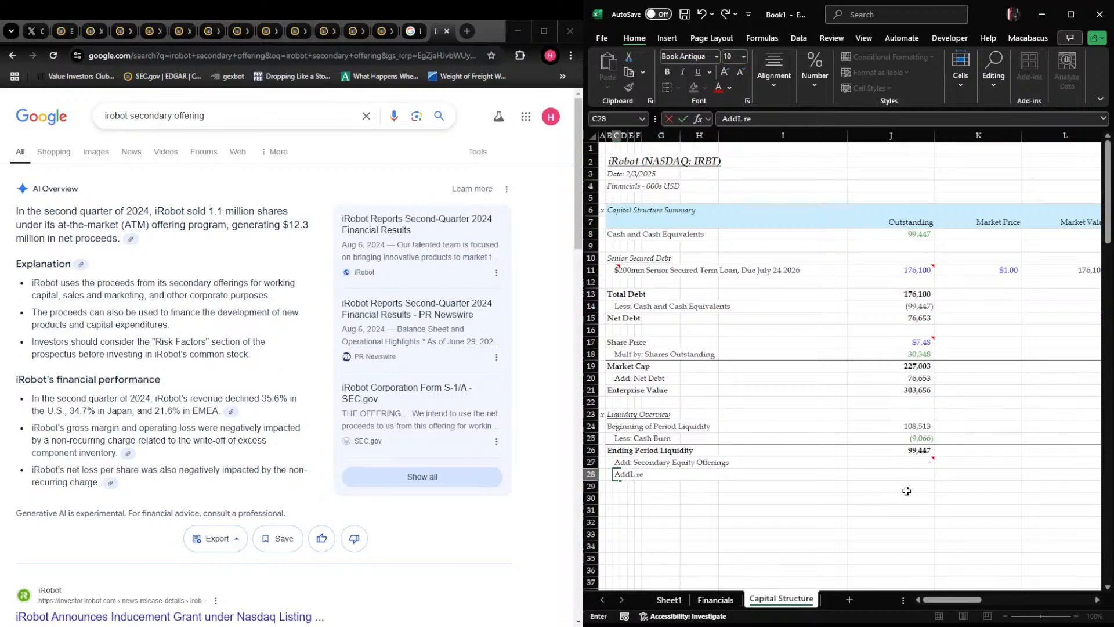
{"action": "key", "text": "BackSpace"}
{"action": "type", "text": ": Revol"}
{"action": "key", "text": "Return"}
Enter 0 as the Add: Revolvers amount in J28
{"action": "key", "text": "Up"}
{"action": "key", "text": "Right"}
{"action": "key", "text": "Right"}
{"action": "key", "text": "Right"}
{"action": "key", "text": "Right"}
{"action": "key", "text": "Right"}
{"action": "key", "text": "Right"}
{"action": "key", "text": "Right"}
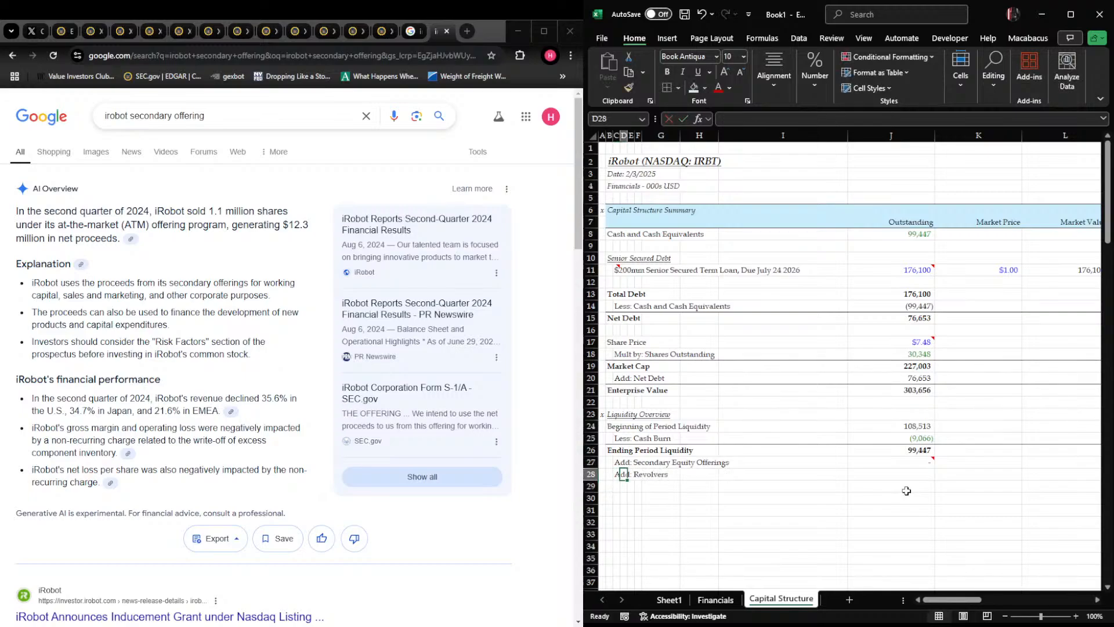
{"action": "key", "text": "Right"}
{"action": "key", "text": "Left"}
{"action": "type", "text": "0"}
{"action": "key", "text": "Return"}
Add the label "Total Liquidity" in B29 beneath the revolvers row and make that row bold
{"action": "key", "text": "Up"}
{"action": "key", "text": "ctrl+Left"}
{"action": "key", "text": "Left"}
{"action": "key", "text": "Down"}
{"action": "key", "text": "Up"}
{"action": "key", "text": "Right"}
{"action": "key", "text": "Left"}
{"action": "key", "text": "Down"}
{"action": "key", "text": "Up"}
{"action": "key", "text": "Right"}
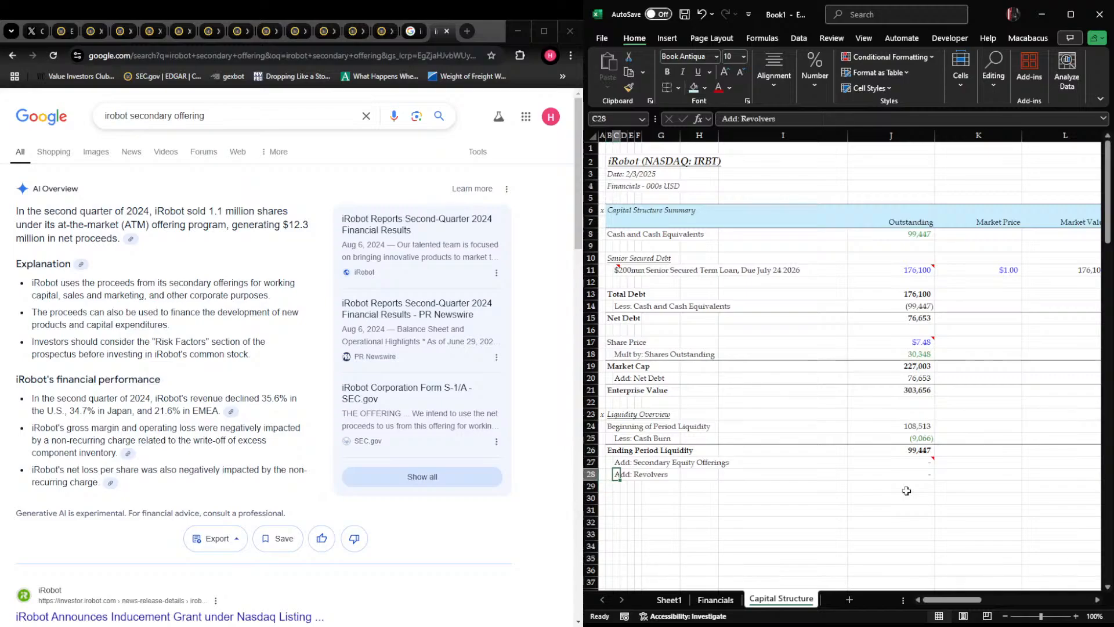
{"action": "key", "text": "Left"}
{"action": "key", "text": "Down"}
{"action": "type", "text": "T"}
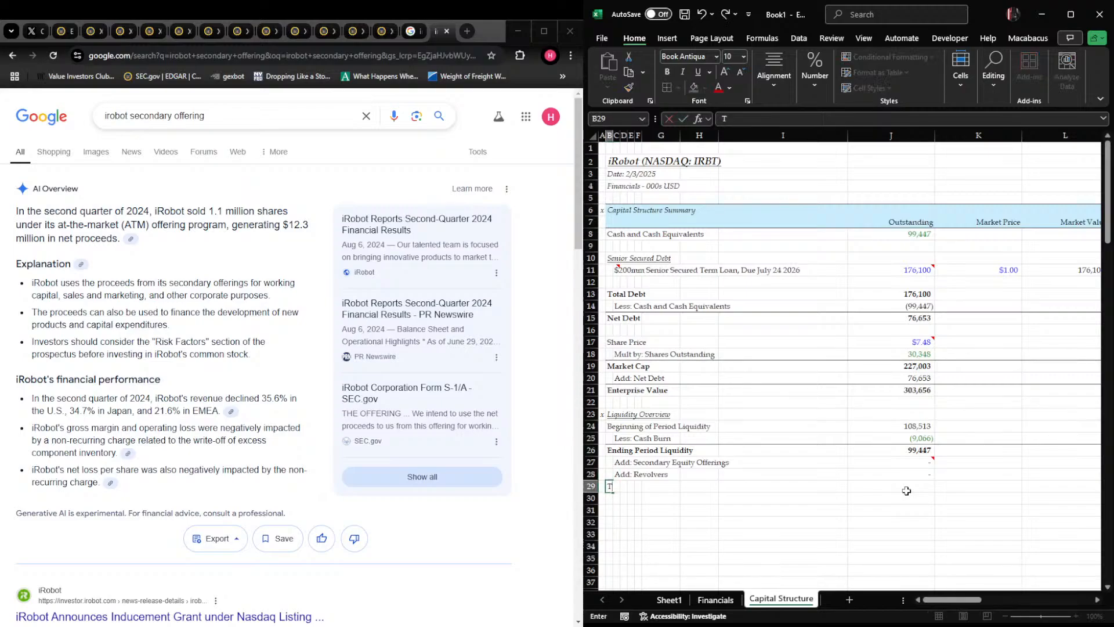
{"action": "type", "text": "otal Liquidity"}
{"action": "key", "text": "Return"}
{"action": "key", "text": "Up"}
{"action": "key", "text": "shift+space"}
{"action": "key", "text": "ctrl+b"}
Apply a bottom border to the Add: Revolvers row, from column B across the table
{"action": "key", "text": "Up"}
{"action": "key", "text": "shift+Right"}
{"action": "key", "text": "shift+Right"}
{"action": "key", "text": "shift+Right"}
{"action": "key", "text": "shift+Right"}
{"action": "key", "text": "shift+Right"}
{"action": "key", "text": "shift+Right"}
{"action": "key", "text": "shift+Right"}
{"action": "key", "text": "shift+Right"}
{"action": "key", "text": "shift+Right"}
{"action": "key", "text": "shift+Right"}
{"action": "key", "text": "shift+Right"}
{"action": "key", "text": "ctrl+alt+shift+Down"}
Add the label "Div by: Quarterly Cash Burn" in C30 beneath the Total Liquidity row
{"action": "key", "text": "Left"}
{"action": "key", "text": "Right"}
{"action": "key", "text": "Right"}
{"action": "key", "text": "Down"}
{"action": "key", "text": "Down"}
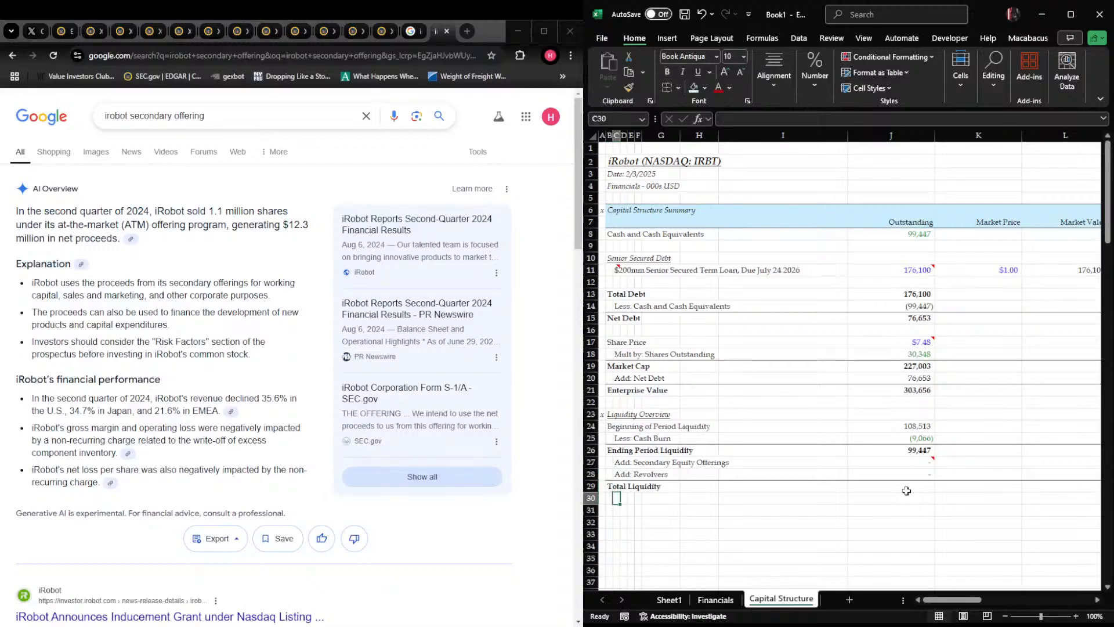
{"action": "type", "text": "Div by: Quar"}
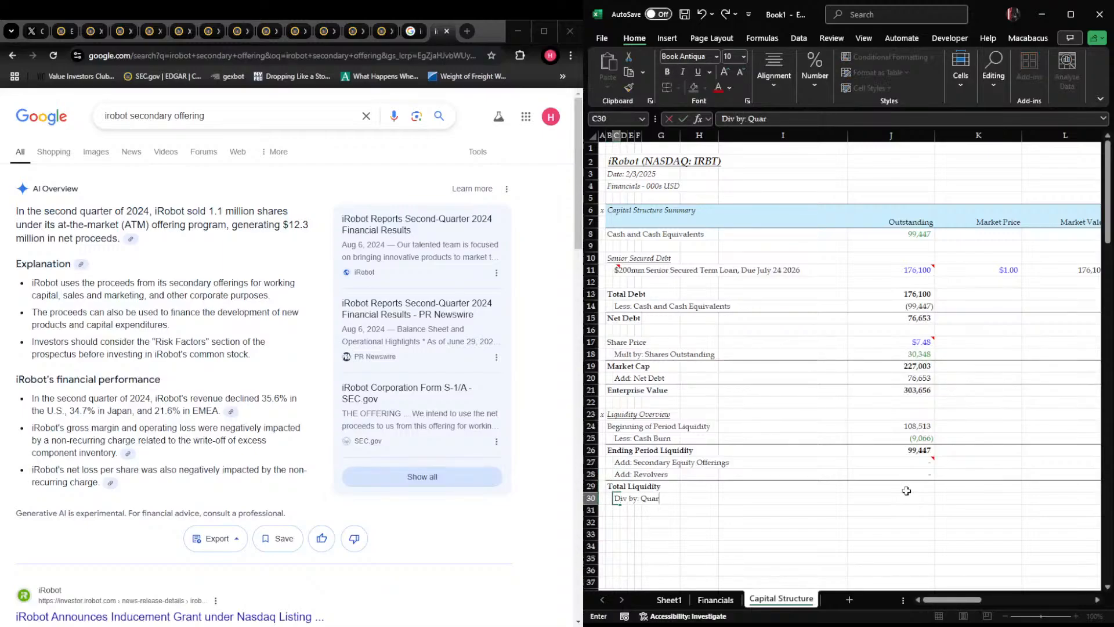
{"action": "type", "text": "terly Cash Burn"}
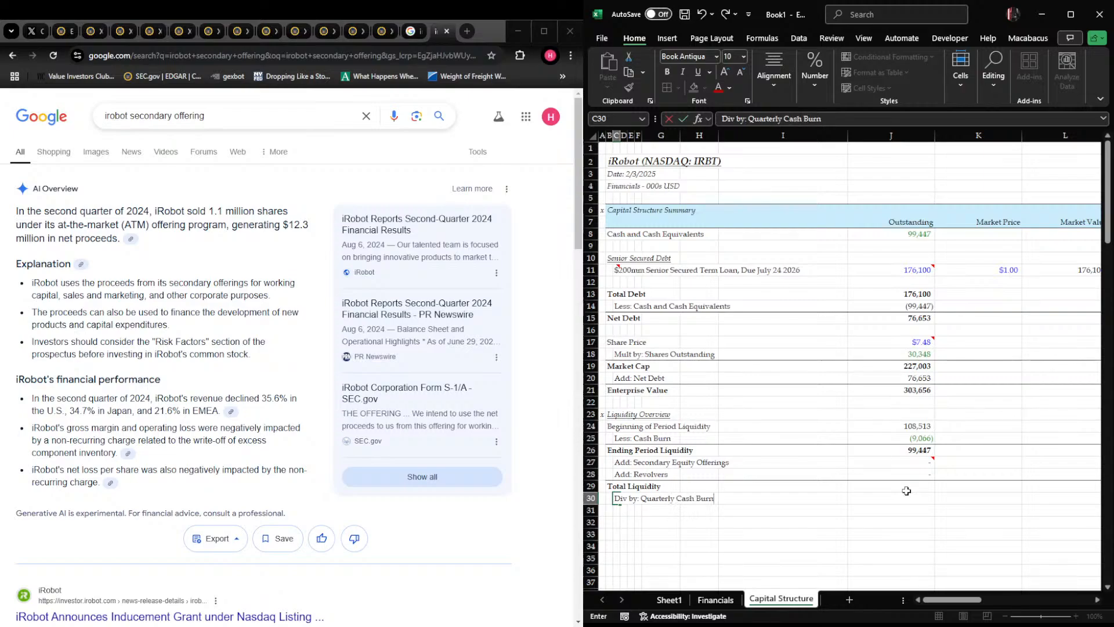
{"action": "key", "text": "Return"}
Add the label "Cash Runway" in B31 and make that row bold
{"action": "key", "text": "Left"}
{"action": "type", "text": "Cash"}
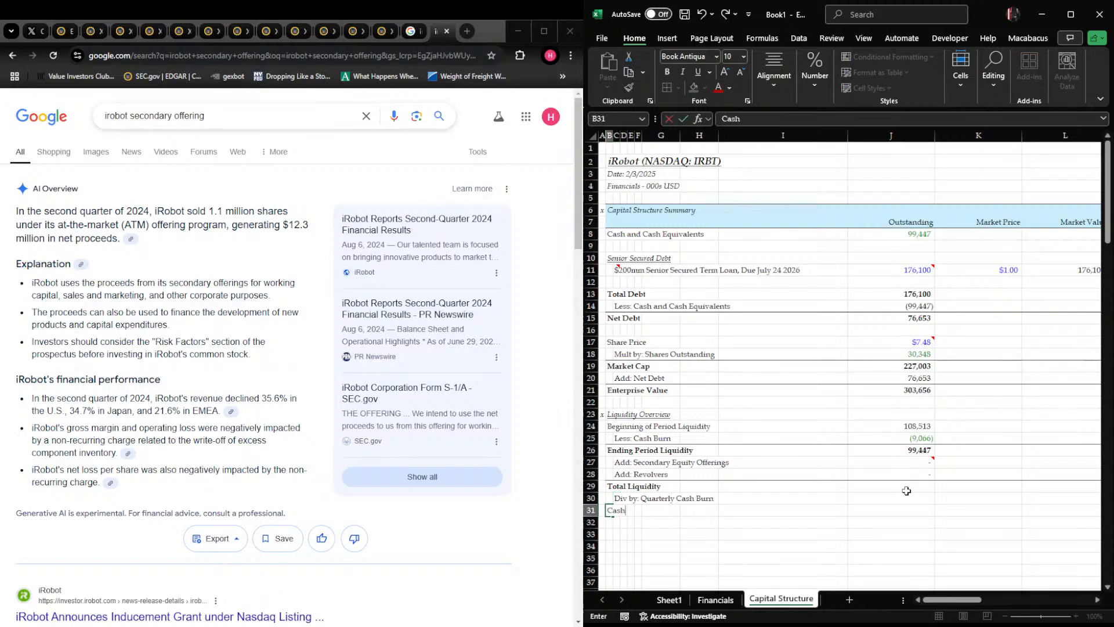
{"action": "type", "text": " Runway"}
{"action": "key", "text": "Return"}
{"action": "key", "text": "Up"}
{"action": "key", "text": "shift+space"}
{"action": "key", "text": "ctrl+b"}
Apply a bottom border to the quarterly cash burn row, from column B through column L
{"action": "key", "text": "Up"}
{"action": "key", "text": "shift+Right"}
{"action": "key", "text": "shift+Right"}
{"action": "key", "text": "shift+Right"}
{"action": "key", "text": "shift+Right"}
{"action": "key", "text": "shift+Right"}
{"action": "key", "text": "shift+Right"}
{"action": "key", "text": "shift+Right"}
{"action": "key", "text": "shift+Right"}
{"action": "key", "text": "shift+Right"}
{"action": "key", "text": "shift+Right"}
{"action": "key", "text": "shift+Right"}
{"action": "key", "text": "shift+Left"}
{"action": "key", "text": "ctrl+alt+shift+Down"}
{"action": "key", "text": "Left"}
Calculate Total Liquidity in J29 as the sum of ending period liquidity, secondary equity offerings and revolvers (J26:J28)
{"action": "key", "text": "Right"}
{"action": "key", "text": "Right"}
{"action": "key", "text": "Right"}
{"action": "key", "text": "Right"}
{"action": "key", "text": "Right"}
{"action": "key", "text": "Right"}
{"action": "key", "text": "Right"}
{"action": "key", "text": "Right"}
{"action": "key", "text": "Right"}
{"action": "key", "text": "Right"}
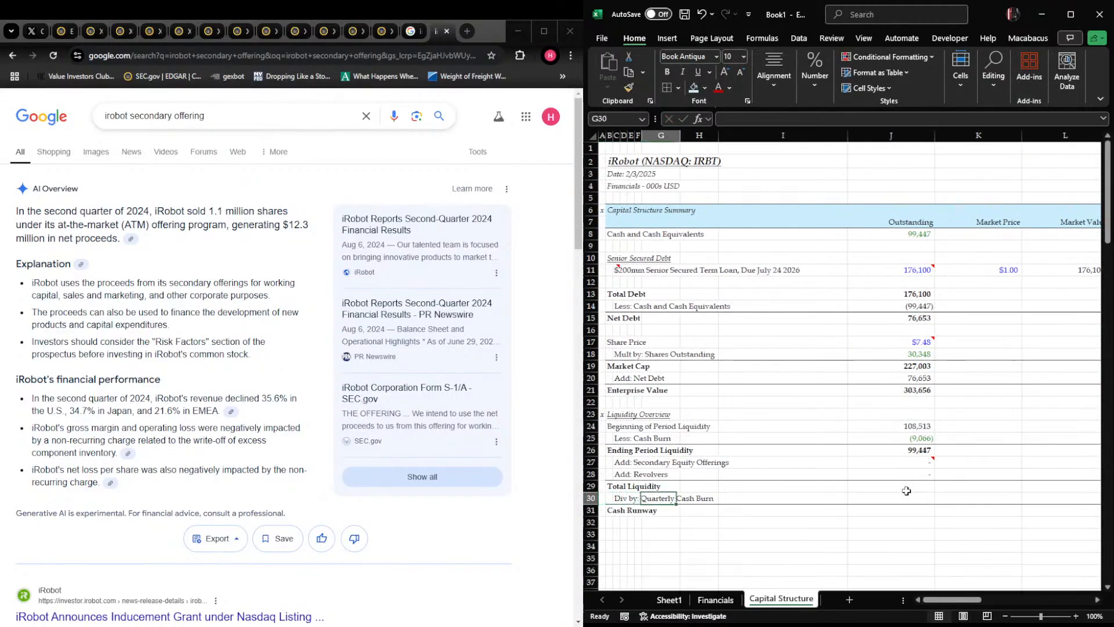
{"action": "key", "text": "Up"}
{"action": "key", "text": "Left"}
{"action": "type", "text": "+SUM("}
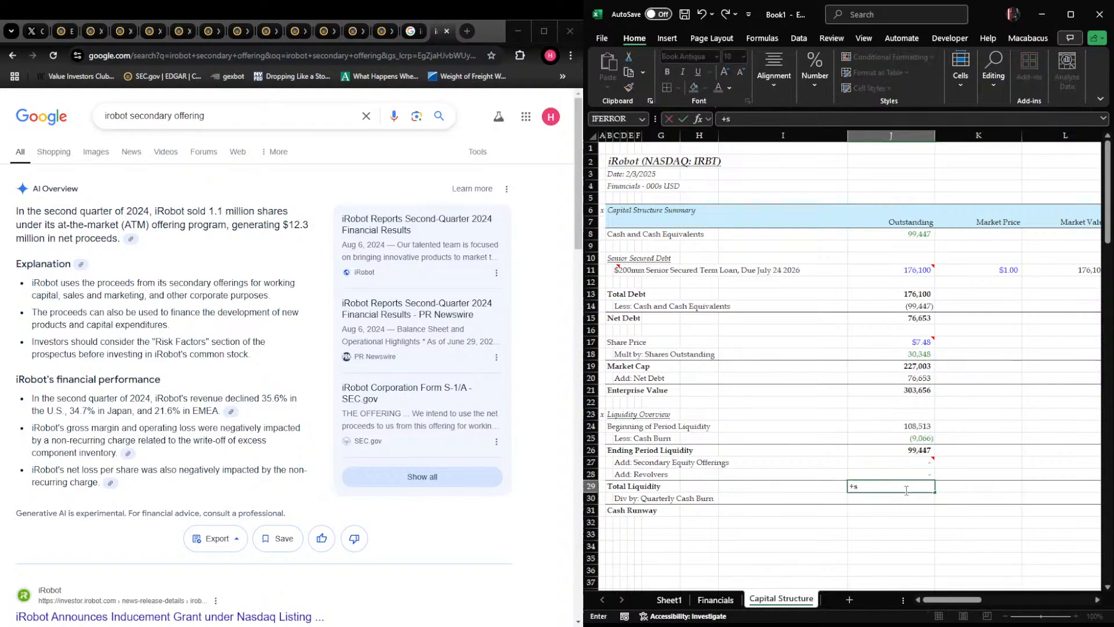
{"action": "key", "text": "Up"}
{"action": "key", "text": "shift+Up"}
{"action": "key", "text": "shift+Up"}
{"action": "key", "text": "Return"}
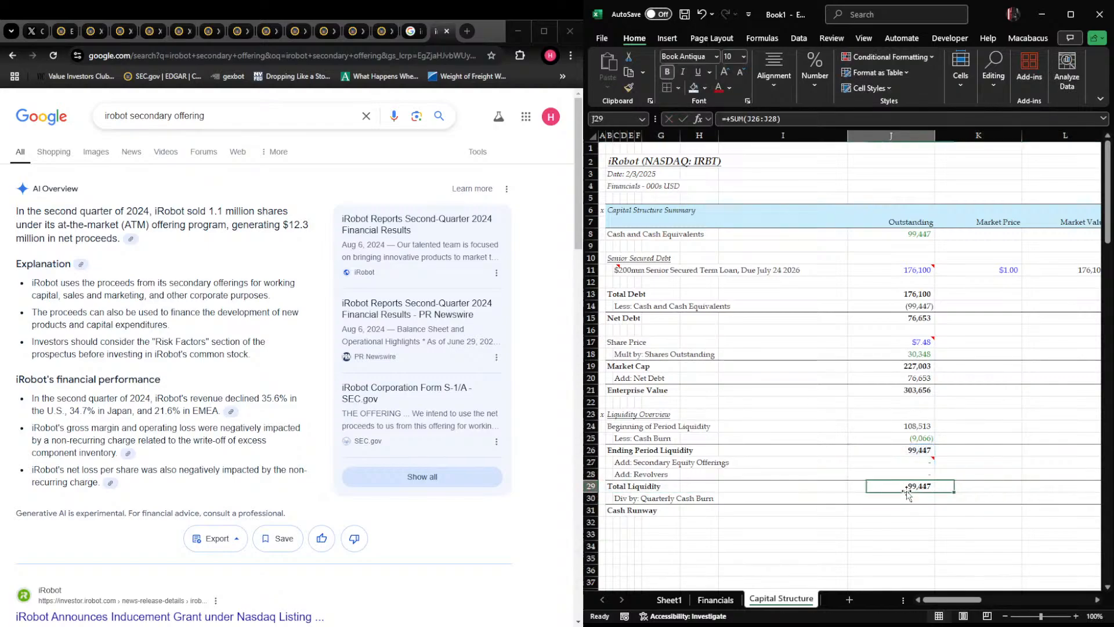
{"action": "key", "text": "Right"}
{"action": "key", "text": "Left"}
{"action": "key", "text": "Right"}
{"action": "key", "text": "Left"}
{"action": "key", "text": "Down"}
{"action": "key", "text": "Up"}
{"action": "key", "text": "ctrl+b"}
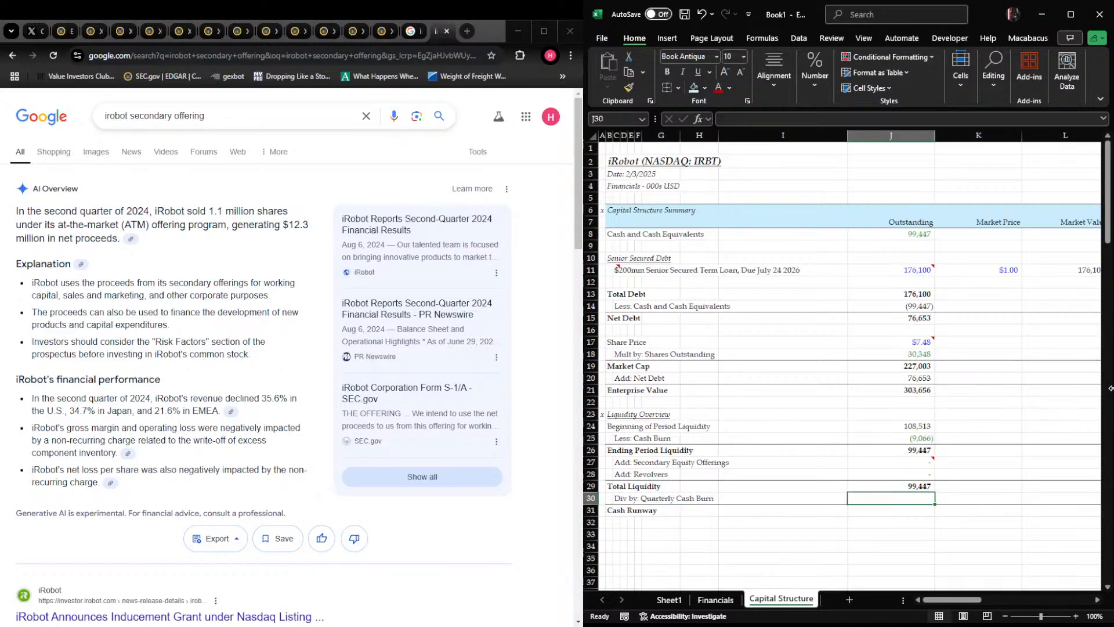
{"action": "key", "text": "alt+Tab"}
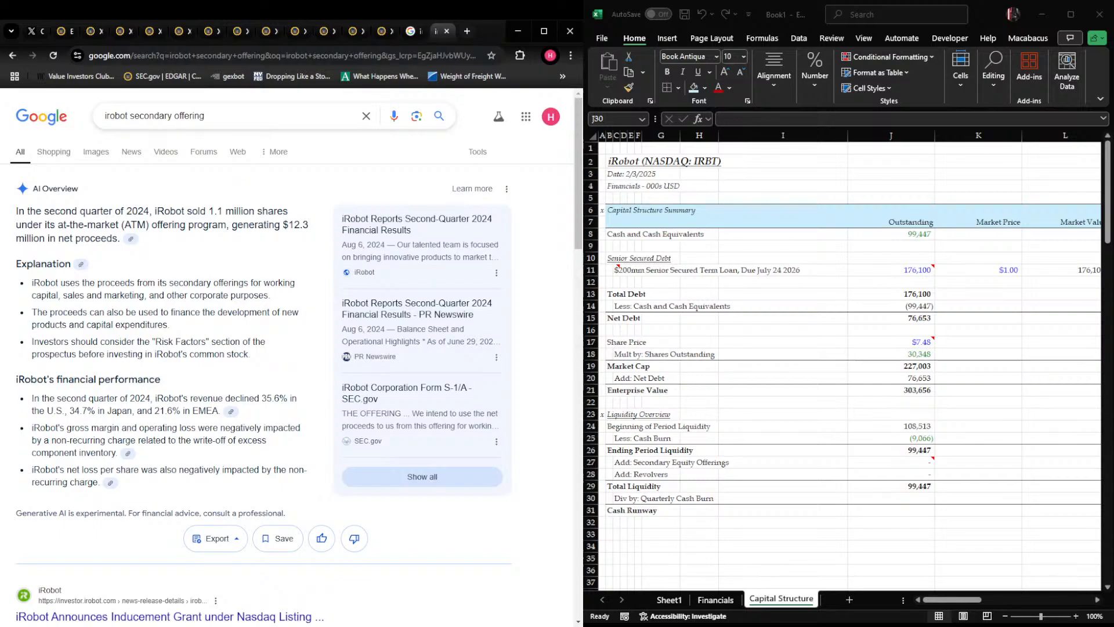
{"action": "key", "text": "alt+Tab"}
Link the quarterly cash burn in J30 to the Less: Cash Burn amount with its sign reversed
{"action": "type", "text": "-"}
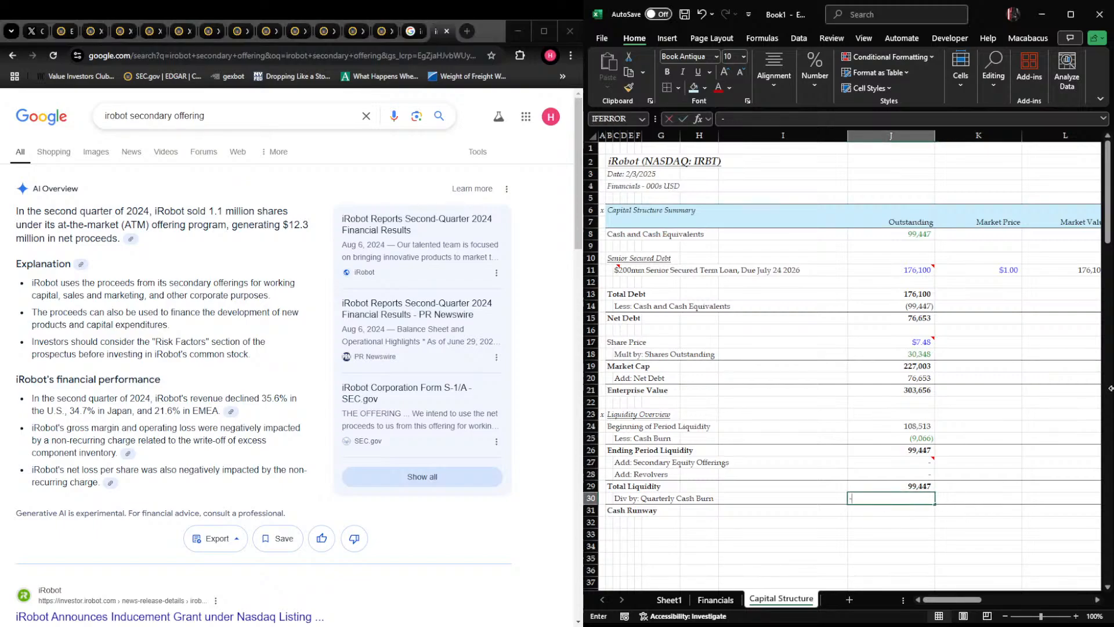
{"action": "key", "text": "Up"}
{"action": "key", "text": "Up"}
{"action": "key", "text": "Up"}
{"action": "key", "text": "Up"}
{"action": "key", "text": "Up"}
{"action": "key", "text": "ctrl+Return"}
Calculate Cash Runway in J31 as total liquidity divided by quarterly cash burn, displayed with two decimals
{"action": "key", "text": "Down"}
{"action": "type", "text": "="}
{"action": "key", "text": "Up"}
{"action": "key", "text": "Up"}
{"action": "type", "text": "/"}
{"action": "key", "text": "Up"}
{"action": "key", "text": "Return"}
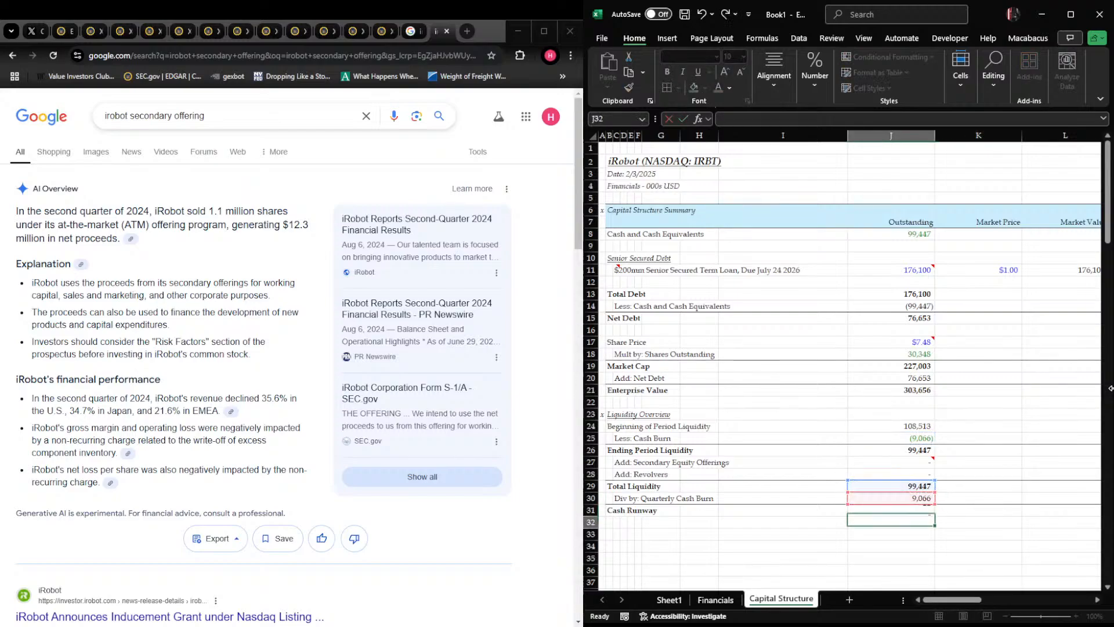
{"action": "key", "text": "Up"}
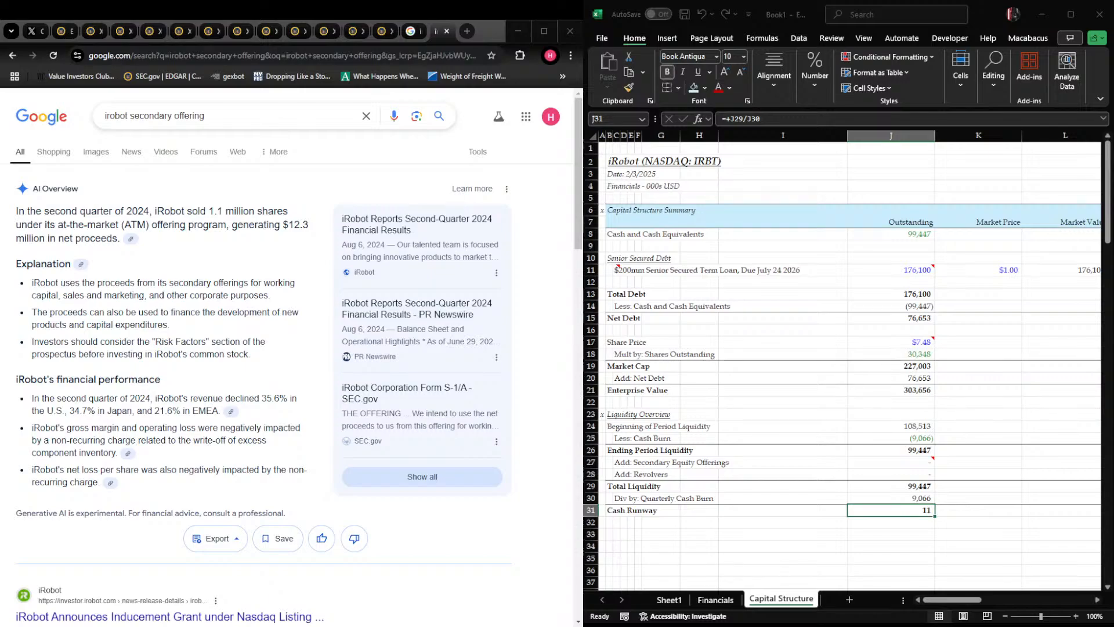
{"action": "key", "text": "alt+h+0"}
{"action": "key", "text": "alt+h+0"}
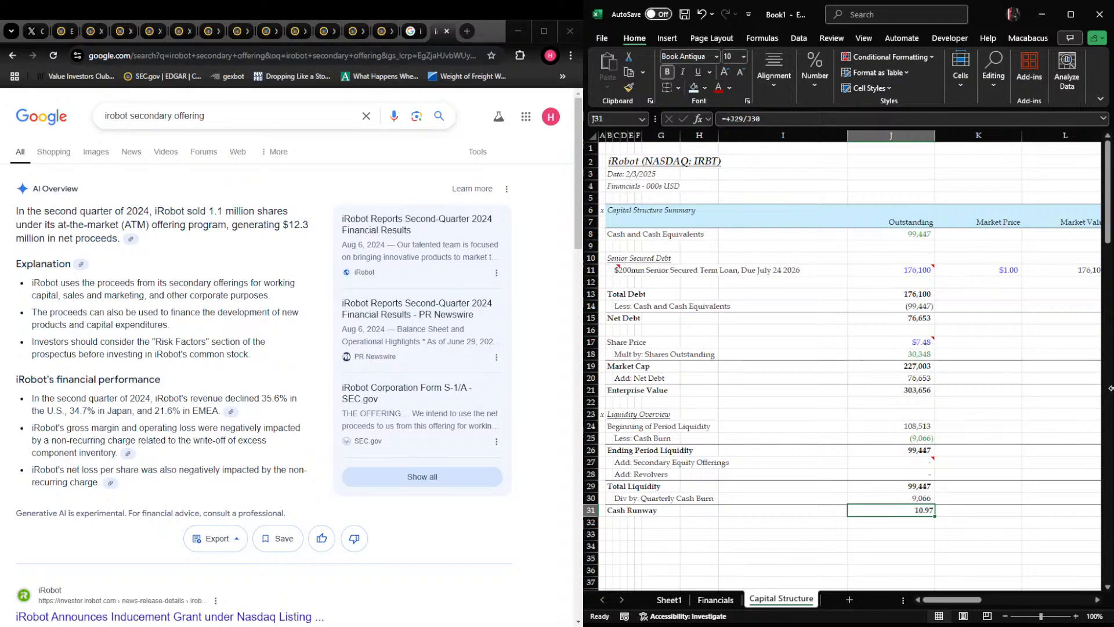
Review the capital structure table, from the equity value rows across to the term loan's interest rate and interest expense
{"action": "key", "text": "Up"}
{"action": "key", "text": "Up"}
{"action": "key", "text": "Up"}
{"action": "key", "text": "Up"}
{"action": "key", "text": "Up"}
{"action": "key", "text": "Up"}
{"action": "key", "text": "Up"}
{"action": "key", "text": "Up"}
{"action": "key", "text": "Up"}
{"action": "key", "text": "Up"}
{"action": "key", "text": "Up"}
{"action": "key", "text": "Up"}
{"action": "key", "text": "Up"}
{"action": "key", "text": "Up"}
{"action": "key", "text": "Up"}
{"action": "key", "text": "Up"}
{"action": "key", "text": "Up"}
{"action": "key", "text": "Up"}
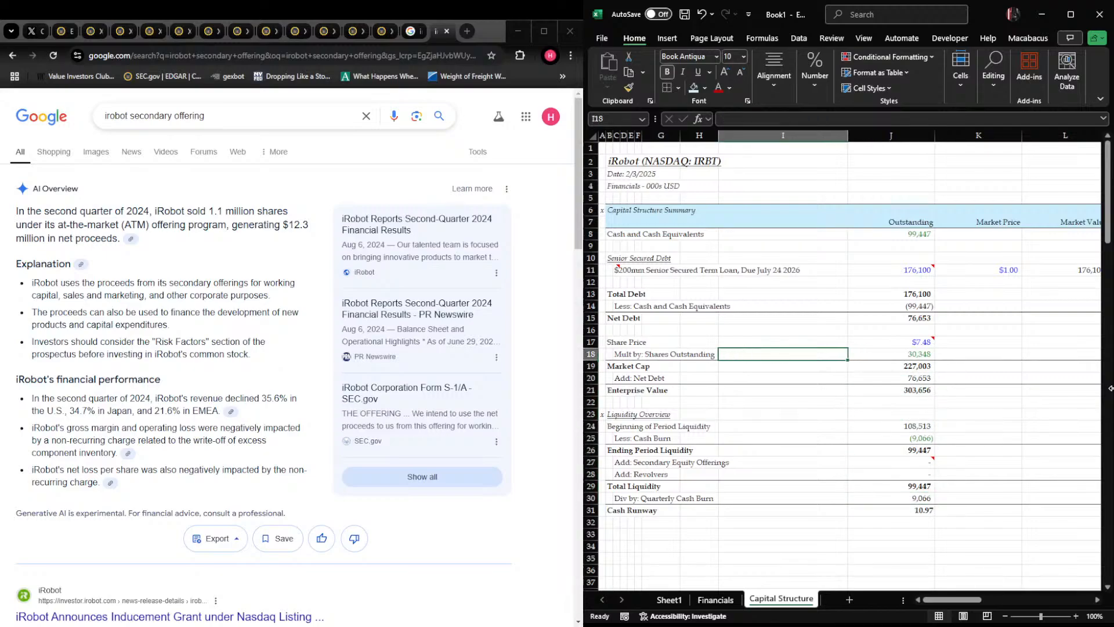
{"action": "key", "text": "Up"}
{"action": "key", "text": "Up"}
{"action": "key", "text": "Up"}
{"action": "key", "text": "Up"}
{"action": "key", "text": "Up"}
{"action": "key", "text": "Up"}
{"action": "key", "text": "Up"}
{"action": "key", "text": "Up"}
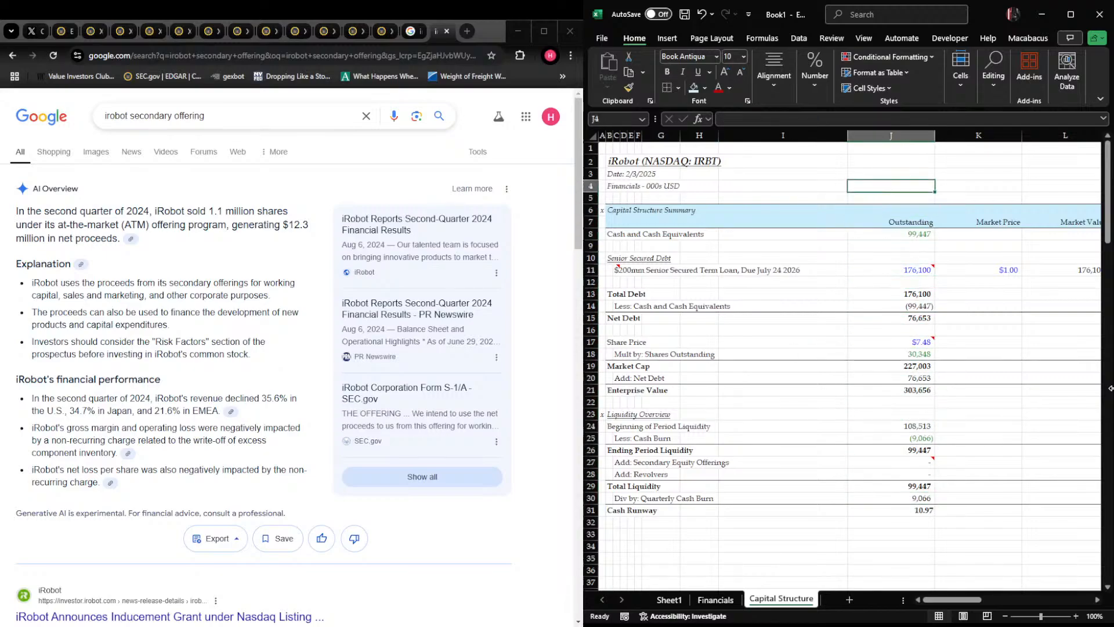
{"action": "key", "text": "Right"}
{"action": "key", "text": "Right"}
{"action": "key", "text": "Right"}
{"action": "key", "text": "Down"}
{"action": "key", "text": "Down"}
{"action": "key", "text": "Down"}
{"action": "key", "text": "Down"}
{"action": "key", "text": "Down"}
{"action": "key", "text": "Down"}
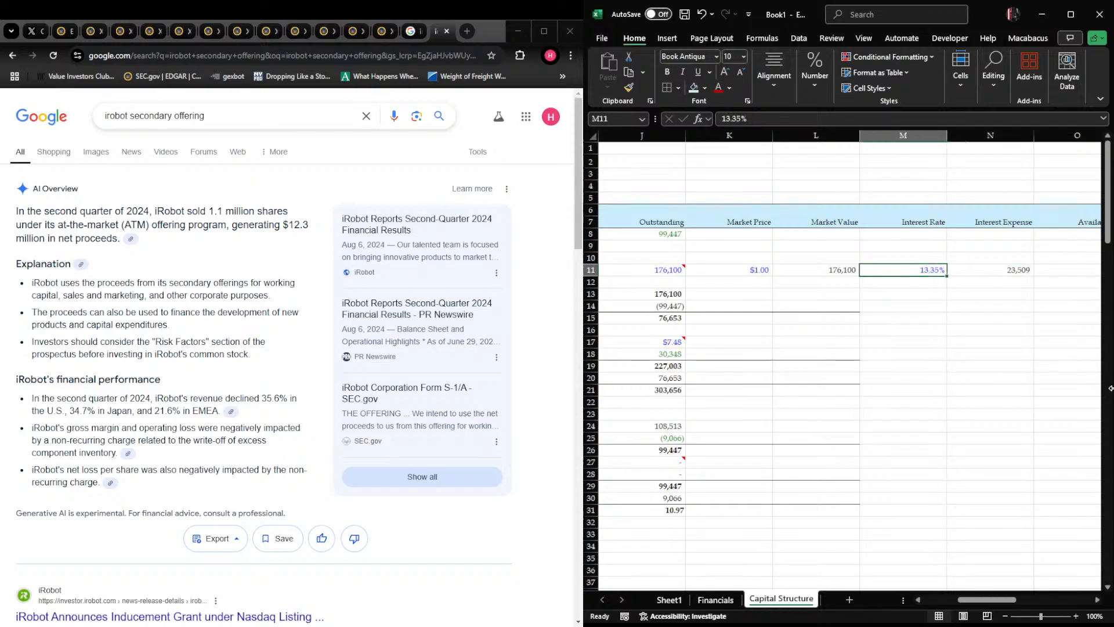
{"action": "key", "text": "Right"}
{"action": "key", "text": "Right"}
{"action": "key", "text": "Home"}
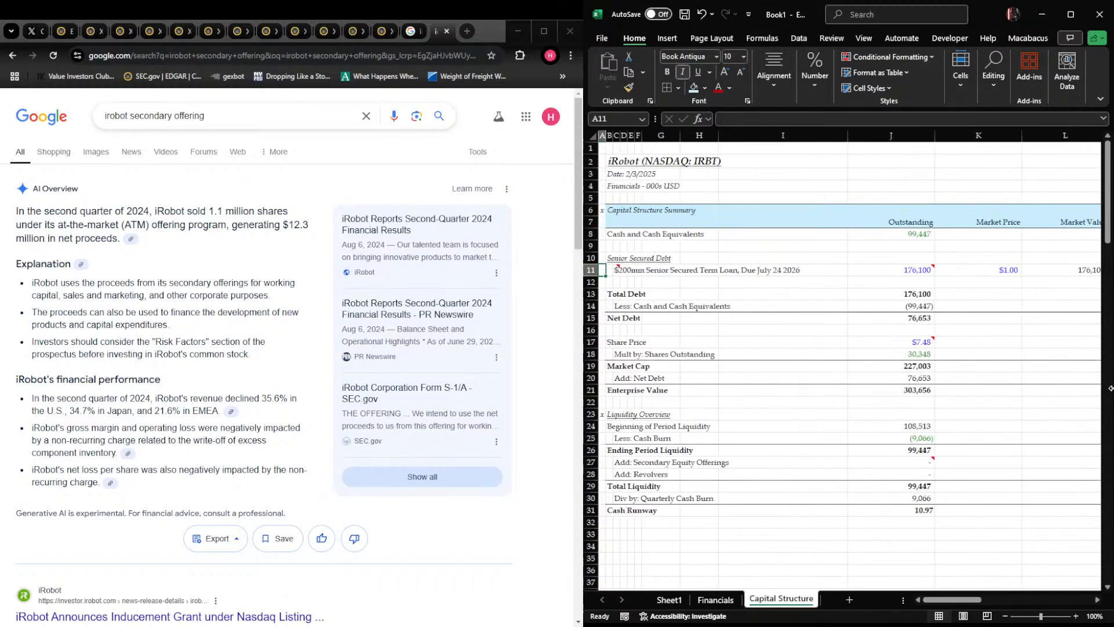
Add the labels "LTM EBITDA" in B33 and "Net Leverage" in B34 beneath the liquidity overview
{"action": "key", "text": "ctrl+Home"}
{"action": "key", "text": "Down"}
{"action": "key", "text": "Down"}
{"action": "key", "text": "Down"}
{"action": "key", "text": "Down"}
{"action": "key", "text": "Down"}
{"action": "key", "text": "Down"}
{"action": "key", "text": "Down"}
{"action": "key", "text": "Down"}
{"action": "key", "text": "Down"}
{"action": "key", "text": "Down"}
{"action": "key", "text": "Down"}
{"action": "key", "text": "Down"}
{"action": "key", "text": "Down"}
{"action": "key", "text": "Down"}
{"action": "key", "text": "Down"}
{"action": "key", "text": "Down"}
{"action": "key", "text": "Down"}
{"action": "key", "text": "Down"}
{"action": "key", "text": "Down"}
{"action": "key", "text": "Down"}
{"action": "key", "text": "Right"}
{"action": "key", "text": "Up"}
{"action": "key", "text": "Up"}
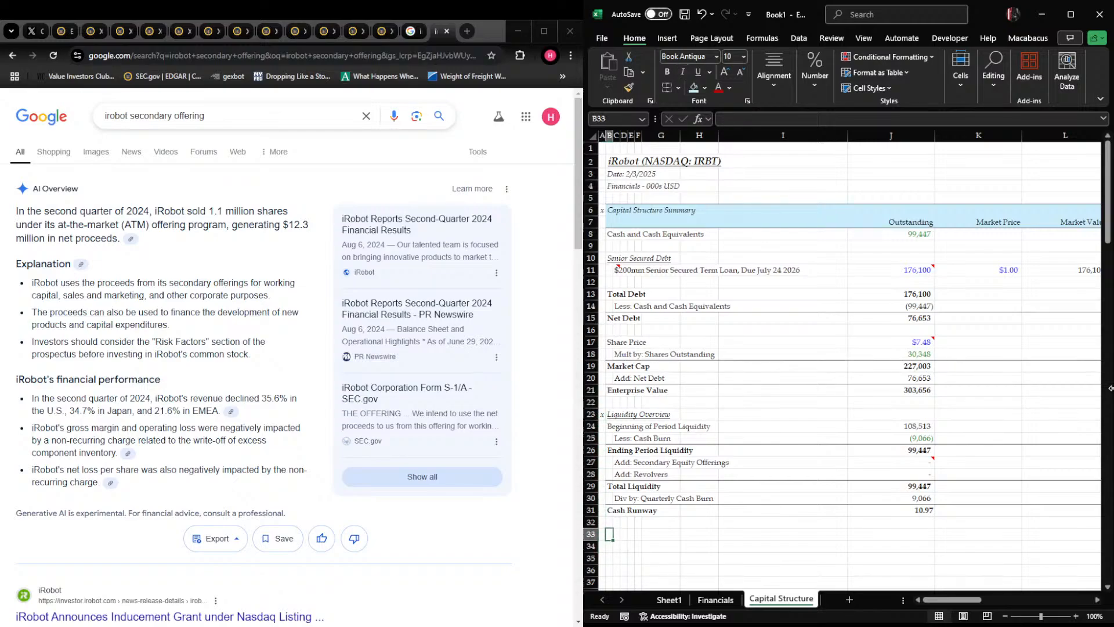
{"action": "type", "text": "LTM EBITDA"}
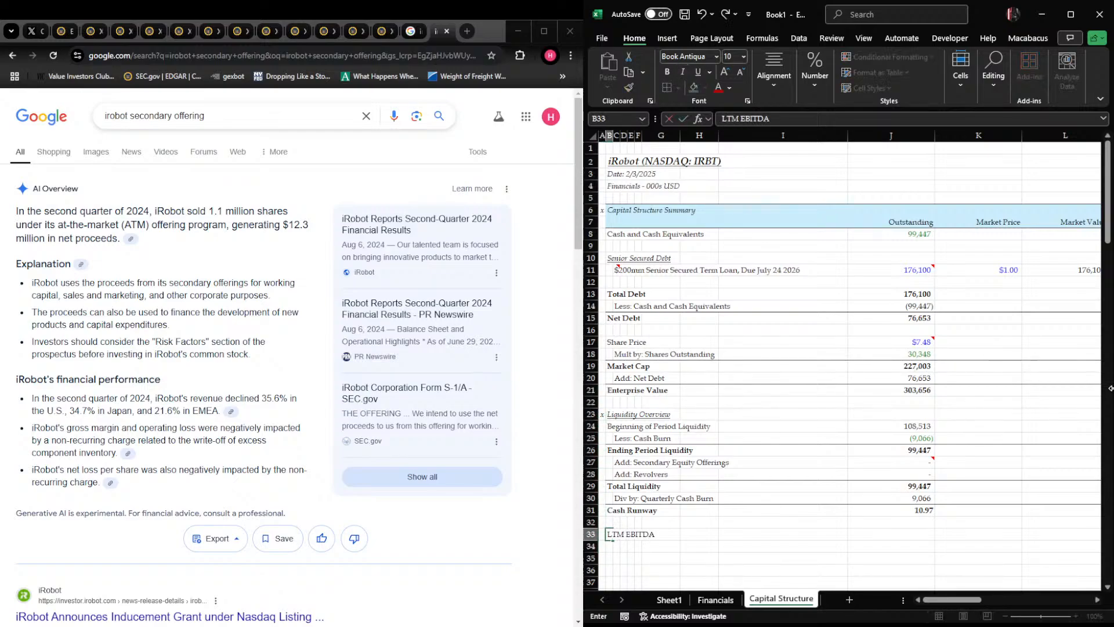
{"action": "key", "text": "Return"}
{"action": "type", "text": "Net Leverage"}
{"action": "key", "text": "Return"}
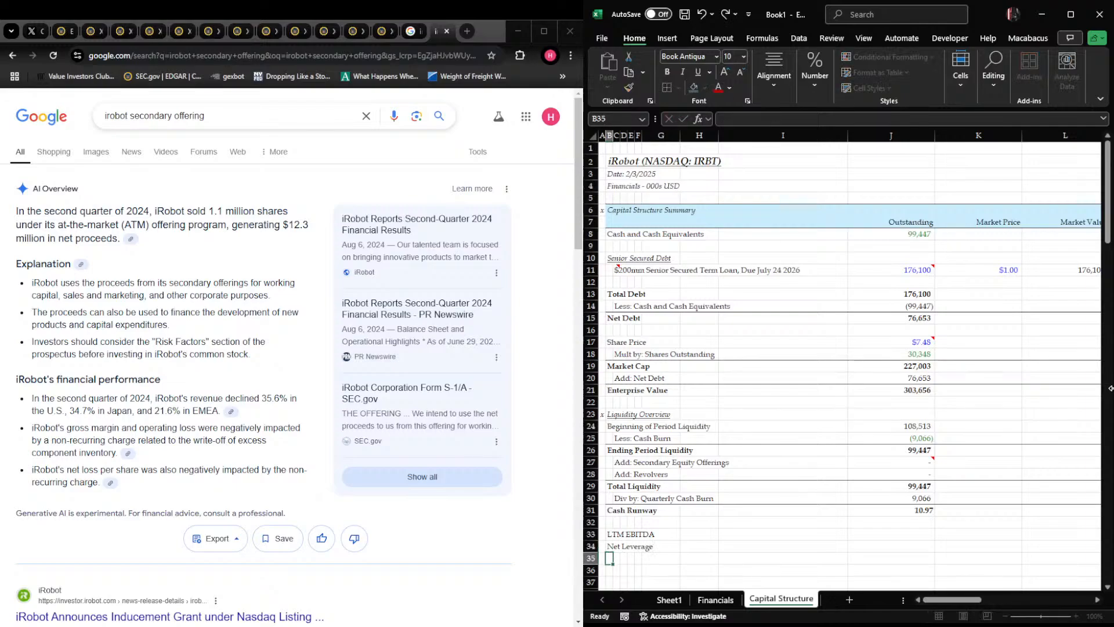
{"action": "key", "text": "Down"}
{"action": "key", "text": "Down"}
{"action": "key", "text": "Down"}
{"action": "key", "text": "Down"}
{"action": "key", "text": "Down"}
{"action": "key", "text": "Up"}
{"action": "key", "text": "Up"}
{"action": "key", "text": "Up"}
{"action": "key", "text": "Up"}
{"action": "key", "text": "Up"}
{"action": "key", "text": "Up"}
{"action": "key", "text": "Up"}
{"action": "key", "text": "Right"}
{"action": "key", "text": "Right"}
{"action": "key", "text": "Right"}
{"action": "key", "text": "Right"}
{"action": "key", "text": "Right"}
{"action": "key", "text": "Right"}
{"action": "key", "text": "Right"}
{"action": "key", "text": "Right"}
{"action": "type", "text": "+"}
{"action": "type", "text": "suM("}
{"action": "key", "text": "ctrl+Page_Up"}
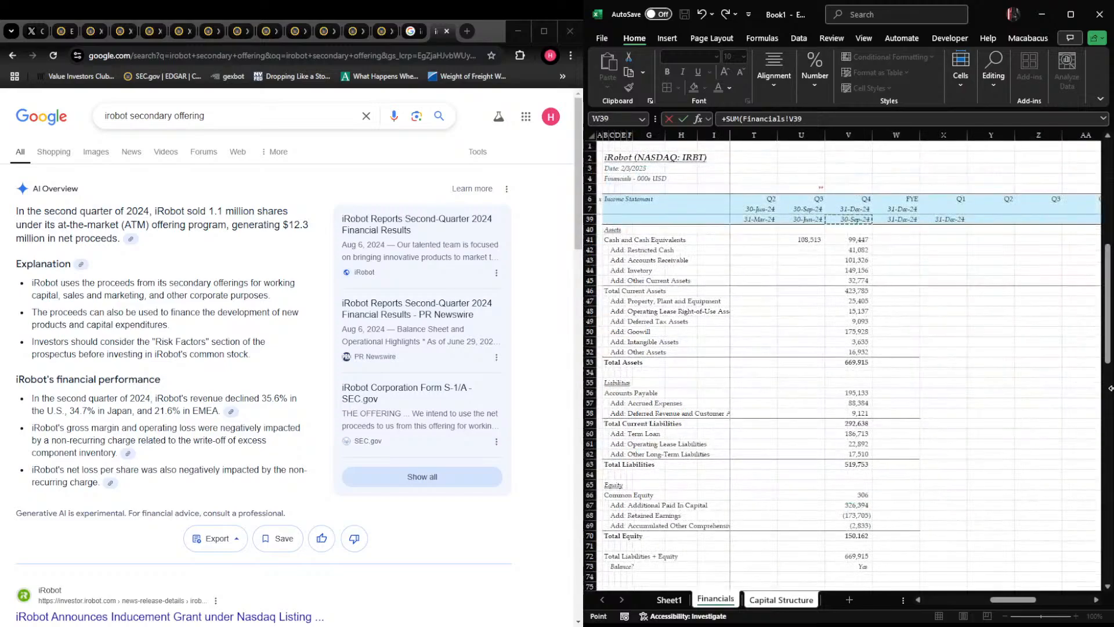
{"action": "key", "text": "Left"}
{"action": "key", "text": "Up"}
{"action": "key", "text": "Up"}
{"action": "key", "text": "Up"}
{"action": "key", "text": "Up"}
{"action": "key", "text": "Up"}
{"action": "key", "text": "Up"}
{"action": "key", "text": "Up"}
{"action": "key", "text": "Up"}
{"action": "key", "text": "Up"}
{"action": "key", "text": "Up"}
{"action": "key", "text": "Up"}
{"action": "key", "text": "Up"}
{"action": "key", "text": "Up"}
{"action": "key", "text": "Up"}
{"action": "key", "text": "Up"}
{"action": "key", "text": "Up"}
{"action": "key", "text": "Up"}
{"action": "key", "text": "Up"}
{"action": "key", "text": "Up"}
{"action": "key", "text": "Up"}
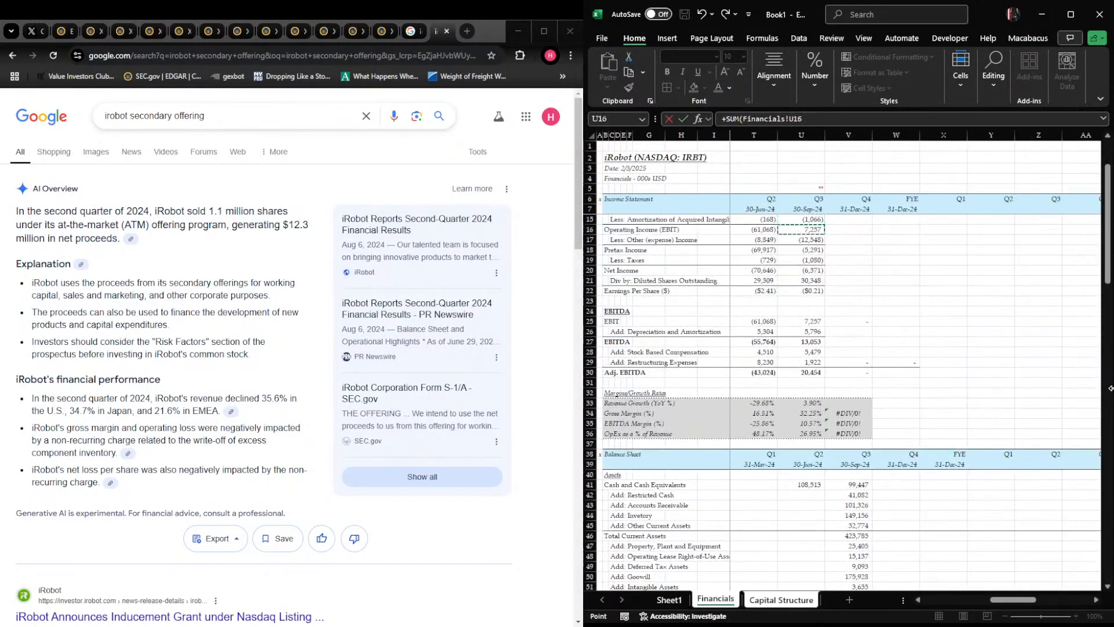
{"action": "key", "text": "Left"}
{"action": "key", "text": "Up"}
{"action": "key", "text": "Up"}
{"action": "key", "text": "shift+Left"}
{"action": "key", "text": "shift+Left"}
{"action": "type", "text": ","}
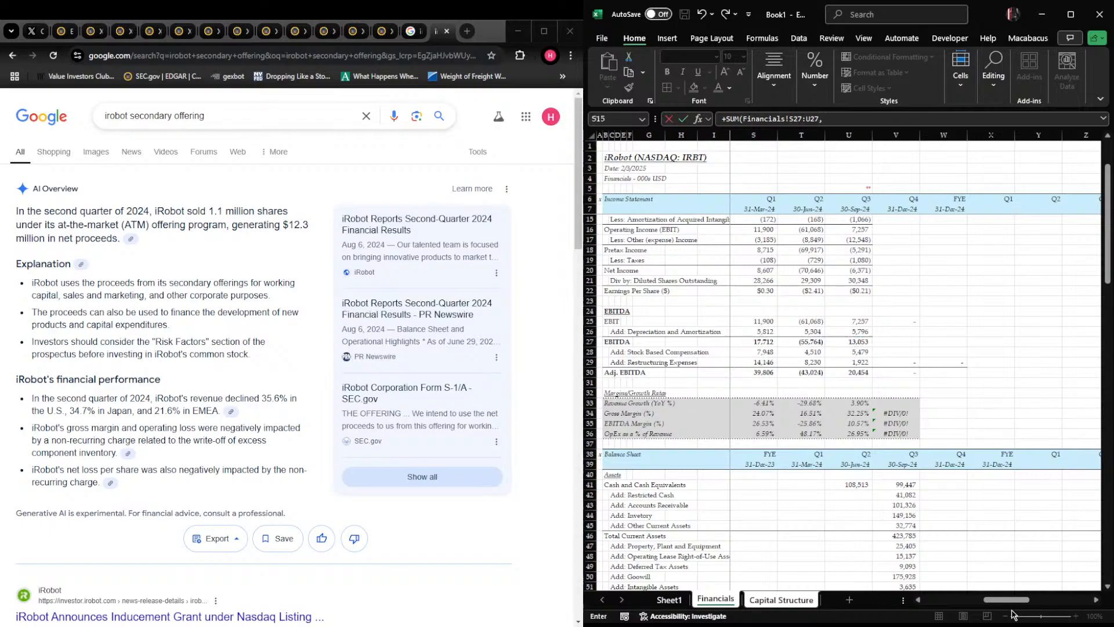
{"action": "left_click_drag", "start_coordinate": [1014, 614], "coordinate": [979, 606]}
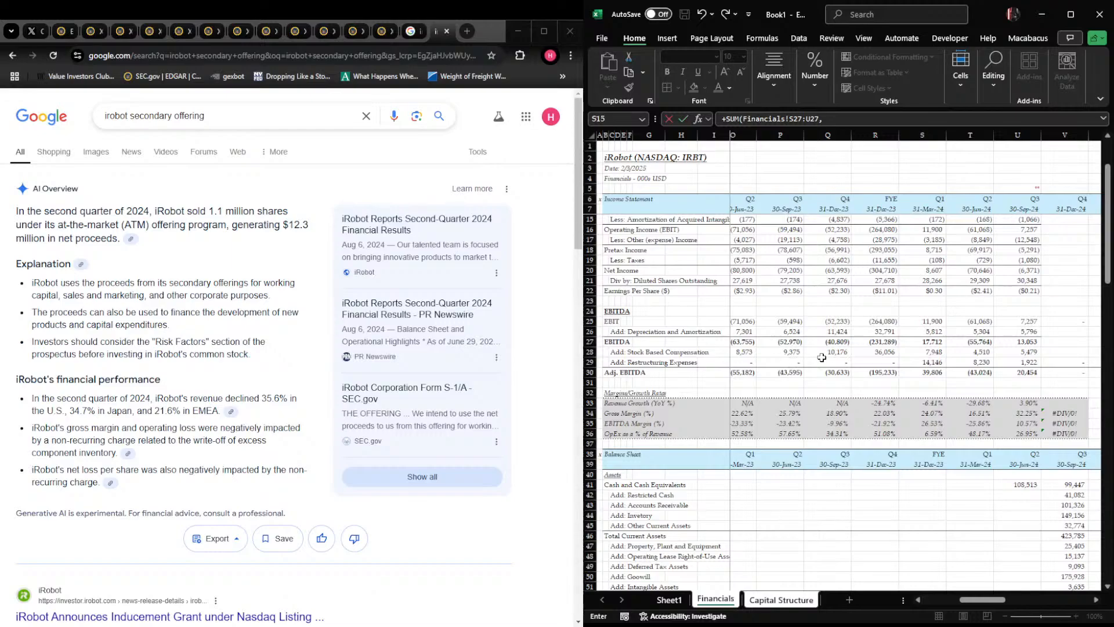
{"action": "key", "text": "Escape"}
Calculate LTM EBITDA in J33 by summing the Financials sheet's Adj. EBITDA cells S30:U30 and P30
{"action": "type", "text": "+"}
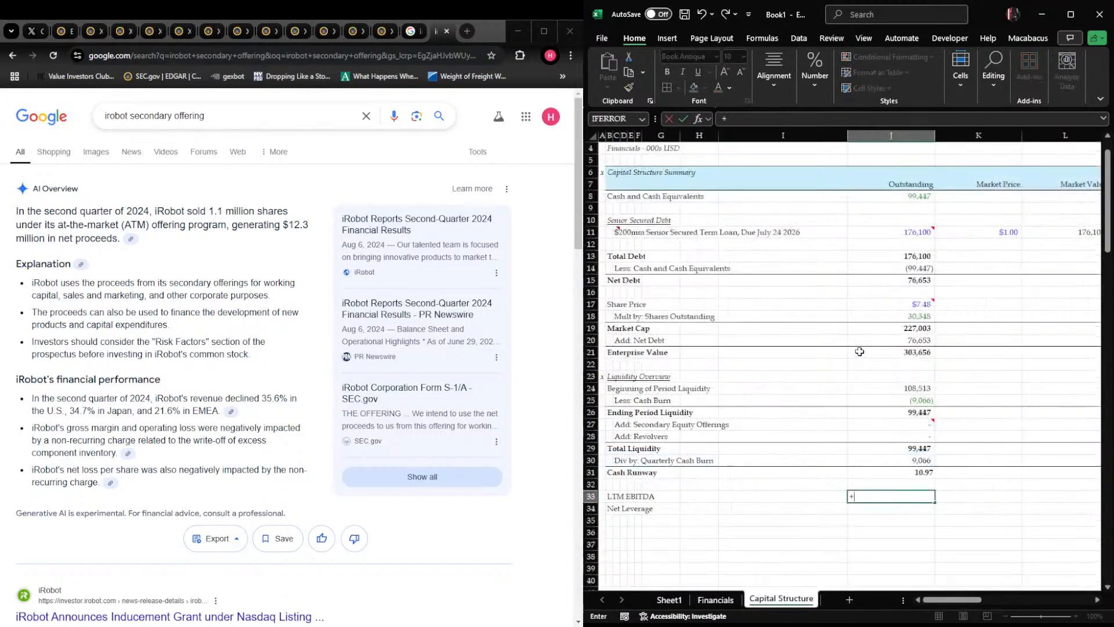
{"action": "type", "text": "SUM("}
{"action": "key", "text": "ctrl+Page_Up"}
{"action": "left_click_drag", "start_coordinate": [1026, 371], "coordinate": [950, 370]}
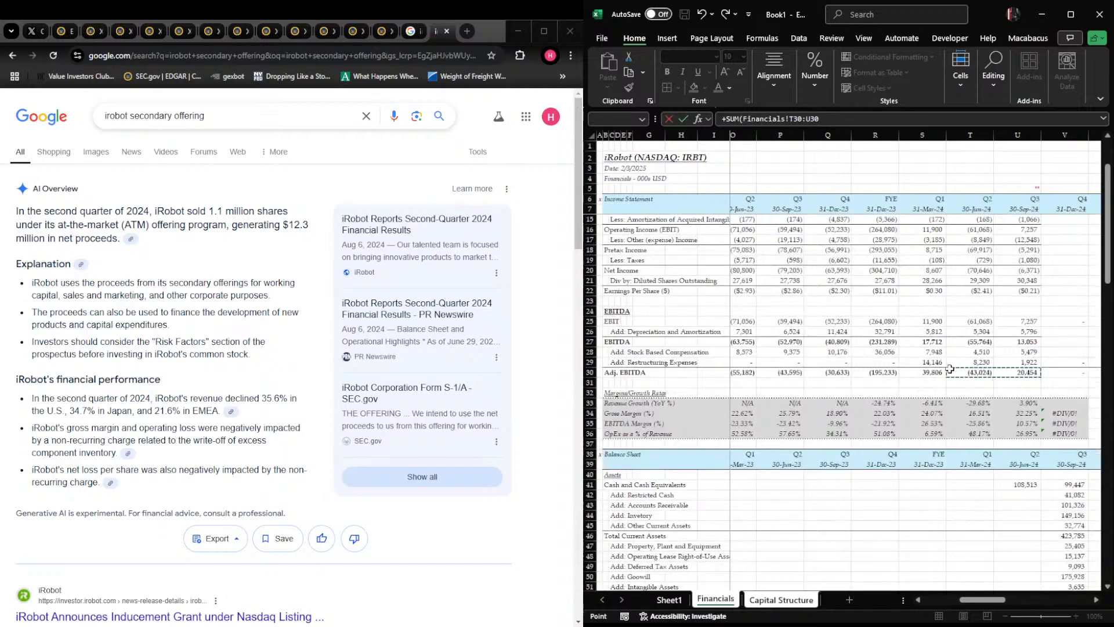
{"action": "type", "text": ","}
{"action": "left_click", "coordinate": [785, 372]}
{"action": "key", "text": "Return"}
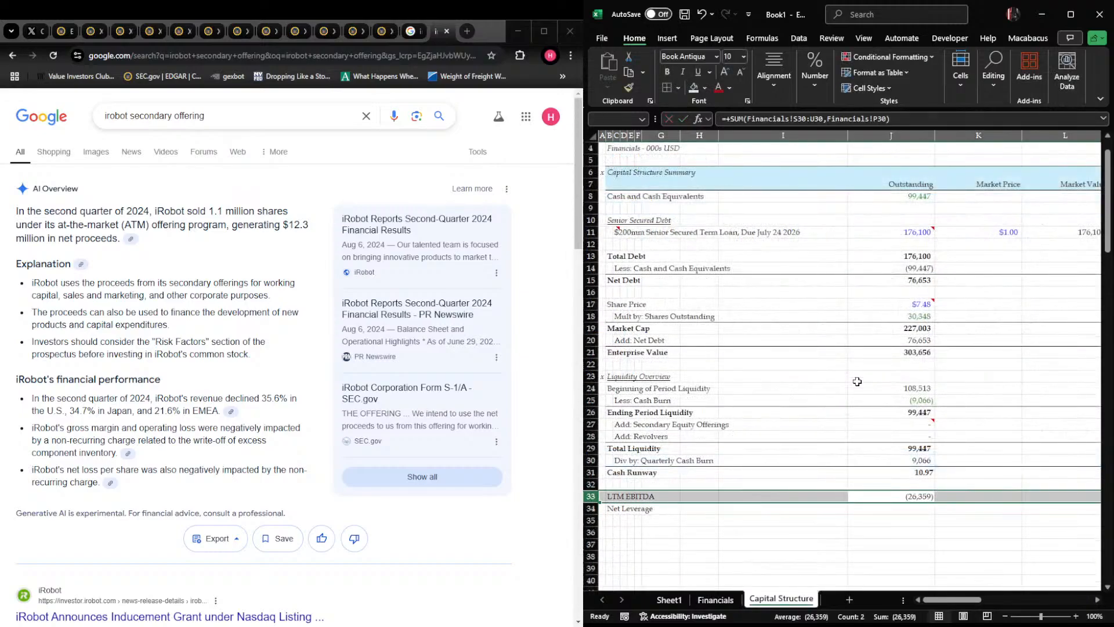
{"action": "type", "text": "+"}
{"action": "key", "text": "Up"}
{"action": "key", "text": "Up"}
{"action": "key", "text": "Up"}
{"action": "key", "text": "Up"}
{"action": "key", "text": "Up"}
{"action": "key", "text": "Up"}
{"action": "key", "text": "Up"}
{"action": "key", "text": "Up"}
{"action": "key", "text": "Up"}
{"action": "key", "text": "Up"}
{"action": "key", "text": "Up"}
{"action": "key", "text": "Up"}
{"action": "key", "text": "Up"}
{"action": "key", "text": "Up"}
{"action": "key", "text": "Up"}
{"action": "key", "text": "Up"}
{"action": "key", "text": "Up"}
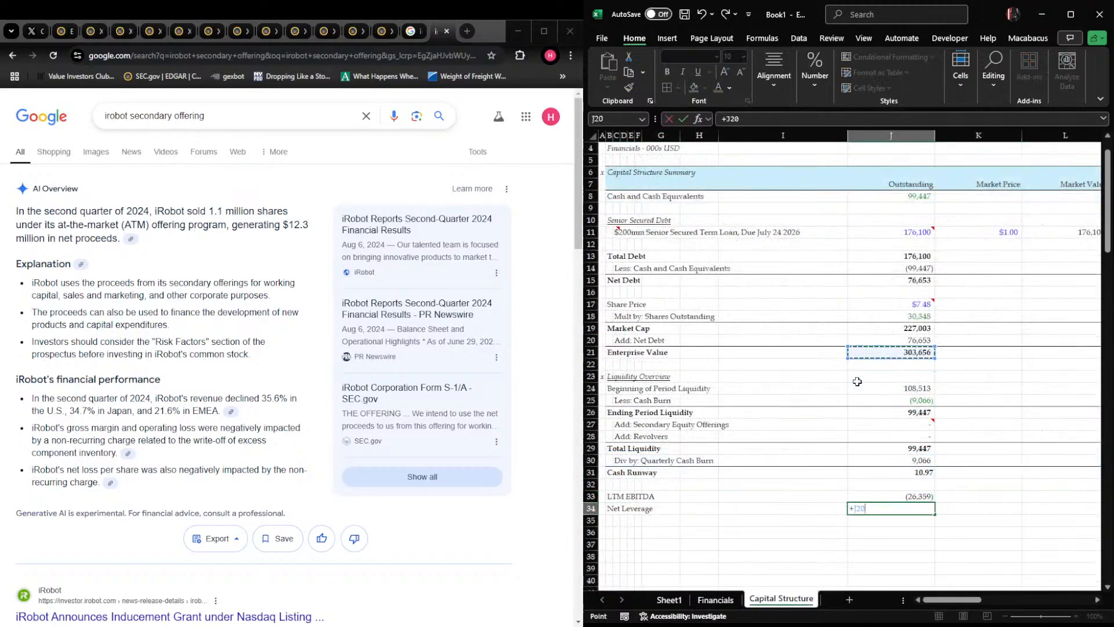
{"action": "key", "text": "Down"}
{"action": "key", "text": "Down"}
{"action": "key", "text": "Down"}
{"action": "key", "text": "Down"}
{"action": "type", "text": "/"}
{"action": "key", "text": "Up"}
{"action": "key", "text": "Return"}
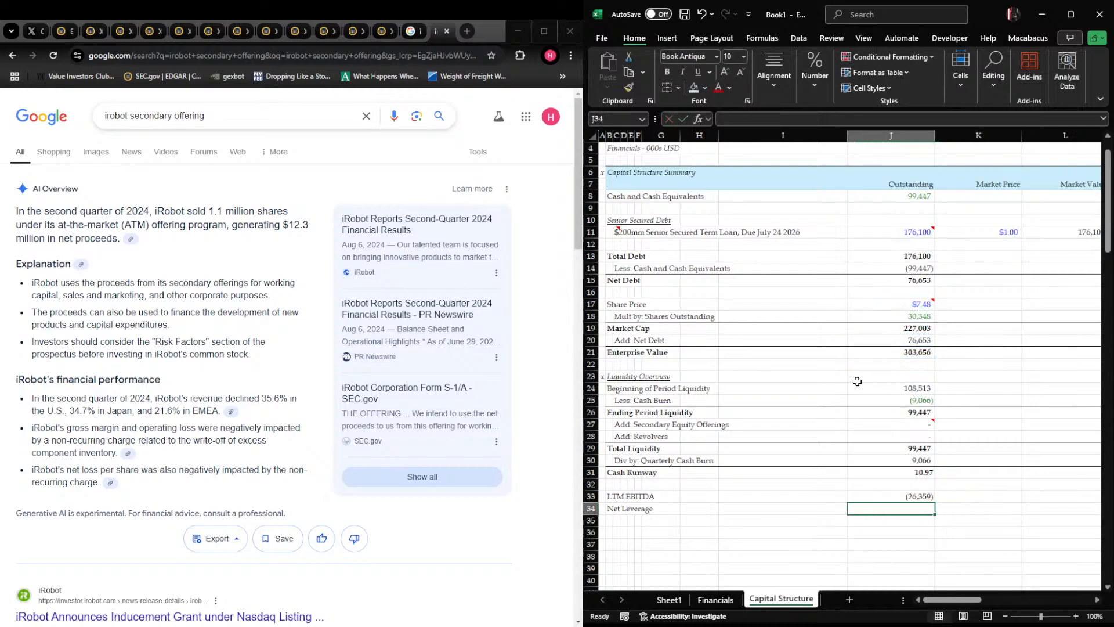
Enter N/A as the Net Leverage value in J34
{"action": "type", "text": "N/A"}
{"action": "key", "text": "Return"}
{"action": "key", "text": "shift+space"}
{"action": "key", "text": "Up"}
Review the 2024 quarterly income statement on the Financials sheet, from revenue down to diluted shares outstanding
{"action": "key", "text": "ctrl+Home"}
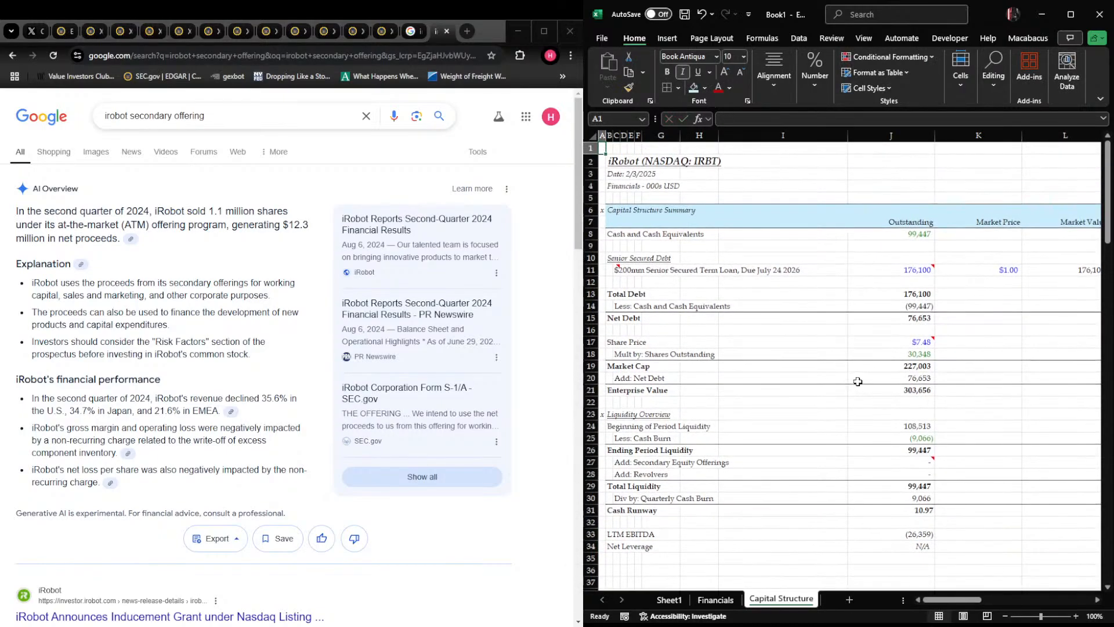
{"action": "key", "text": "ctrl+Page_Up"}
{"action": "key", "text": "Right"}
{"action": "key", "text": "Right"}
{"action": "key", "text": "Right"}
{"action": "key", "text": "Right"}
{"action": "key", "text": "Right"}
{"action": "key", "text": "Right"}
{"action": "key", "text": "Right"}
{"action": "key", "text": "Right"}
{"action": "key", "text": "Right"}
{"action": "key", "text": "Right"}
{"action": "key", "text": "Right"}
{"action": "key", "text": "Right"}
{"action": "key", "text": "Right"}
{"action": "key", "text": "Right"}
{"action": "key", "text": "Right"}
{"action": "key", "text": "Right"}
{"action": "key", "text": "Right"}
{"action": "key", "text": "Right"}
{"action": "key", "text": "Right"}
{"action": "key", "text": "Right"}
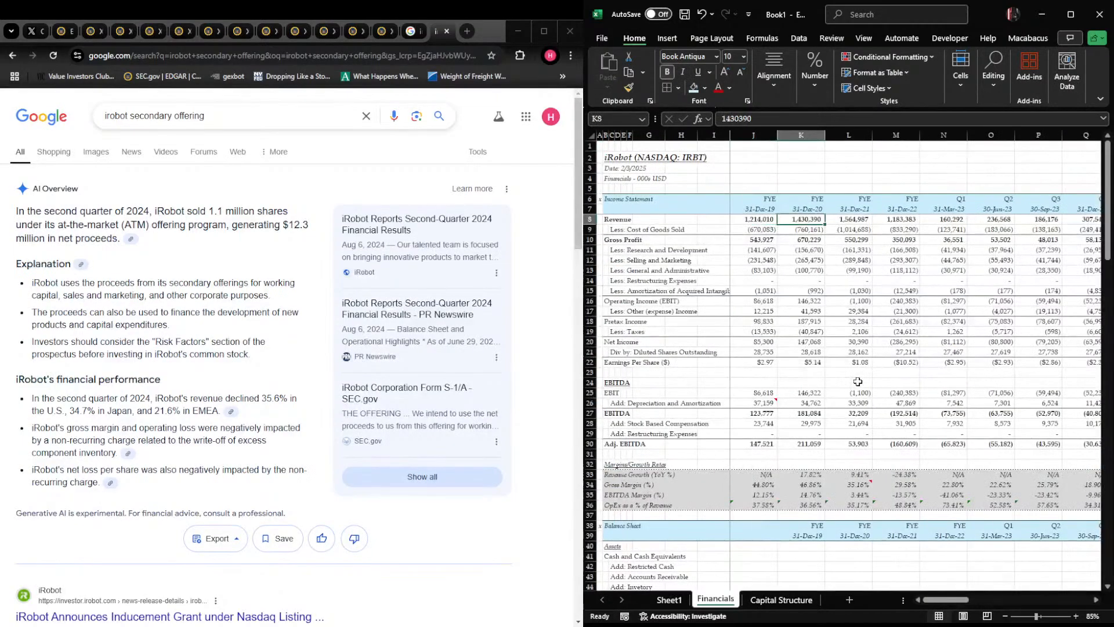
{"action": "key", "text": "Left"}
{"action": "key", "text": "Left"}
{"action": "key", "text": "Left"}
{"action": "key", "text": "Left"}
{"action": "key", "text": "Left"}
{"action": "key", "text": "Left"}
{"action": "key", "text": "Left"}
{"action": "key", "text": "Left"}
{"action": "key", "text": "Left"}
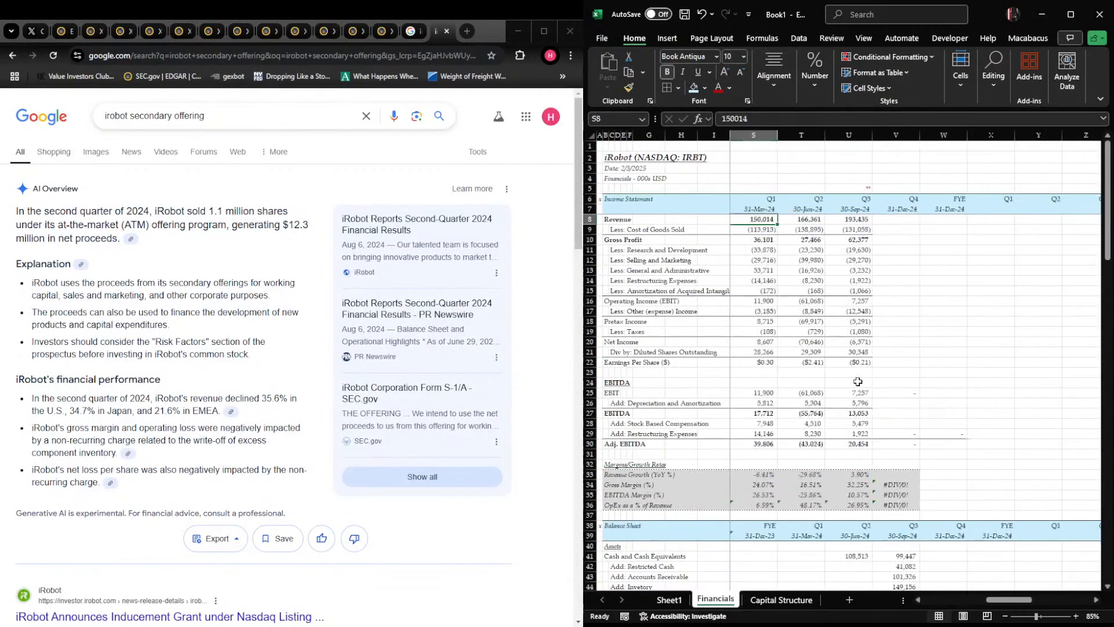
{"action": "key", "text": "Down"}
{"action": "key", "text": "Down"}
{"action": "key", "text": "Down"}
{"action": "key", "text": "Down"}
{"action": "key", "text": "Down"}
{"action": "key", "text": "Down"}
{"action": "key", "text": "Down"}
{"action": "key", "text": "Down"}
{"action": "key", "text": "Down"}
{"action": "key", "text": "Down"}
{"action": "key", "text": "Right"}
{"action": "key", "text": "Right"}
{"action": "key", "text": "Left"}
{"action": "key", "text": "Left"}
{"action": "key", "text": "Down"}
{"action": "key", "text": "Down"}
{"action": "key", "text": "Down"}
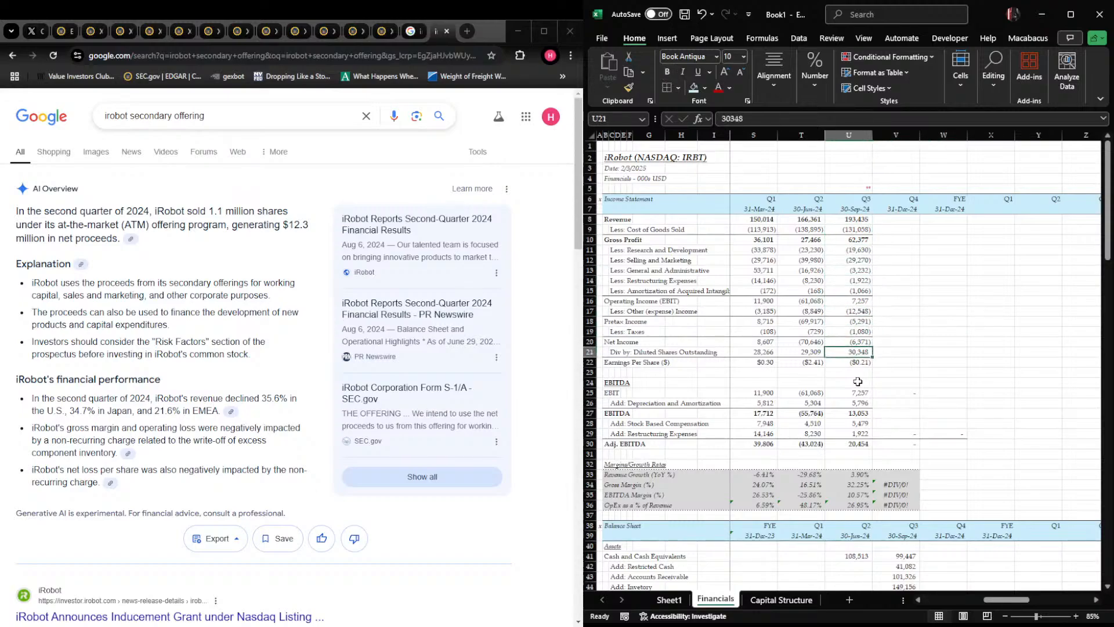
Move the Balance Sheet period headers in rows 38–39 one column back so they start in J38, matching the income statement's dates
{"action": "key", "text": "Left"}
{"action": "key", "text": "Left"}
{"action": "key", "text": "Left"}
{"action": "key", "text": "Left"}
{"action": "key", "text": "Left"}
{"action": "key", "text": "Left"}
{"action": "key", "text": "Left"}
{"action": "key", "text": "Left"}
{"action": "key", "text": "Left"}
{"action": "key", "text": "Left"}
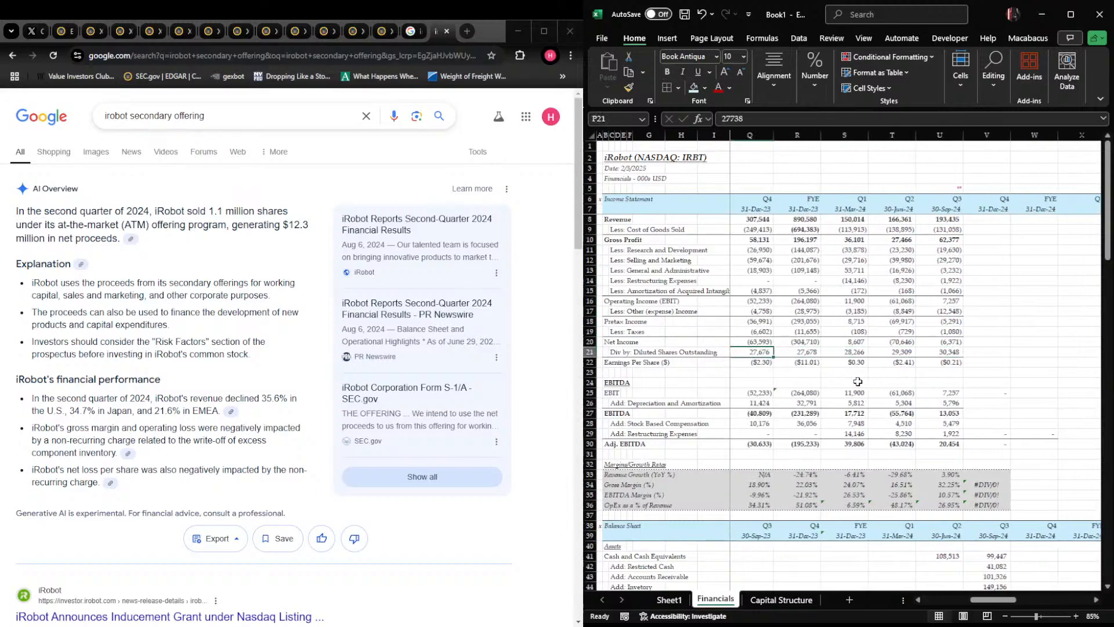
{"action": "key", "text": "Left"}
{"action": "key", "text": "Left"}
{"action": "key", "text": "Left"}
{"action": "key", "text": "Right"}
{"action": "key", "text": "Right"}
{"action": "key", "text": "Down"}
{"action": "key", "text": "Down"}
{"action": "key", "text": "Down"}
{"action": "key", "text": "Down"}
{"action": "key", "text": "Down"}
{"action": "key", "text": "Down"}
{"action": "key", "text": "Down"}
{"action": "key", "text": "Down"}
{"action": "key", "text": "Down"}
{"action": "key", "text": "Down"}
{"action": "key", "text": "Down"}
{"action": "key", "text": "Down"}
{"action": "key", "text": "Down"}
{"action": "key", "text": "Down"}
{"action": "key", "text": "Down"}
{"action": "key", "text": "Down"}
{"action": "key", "text": "Down"}
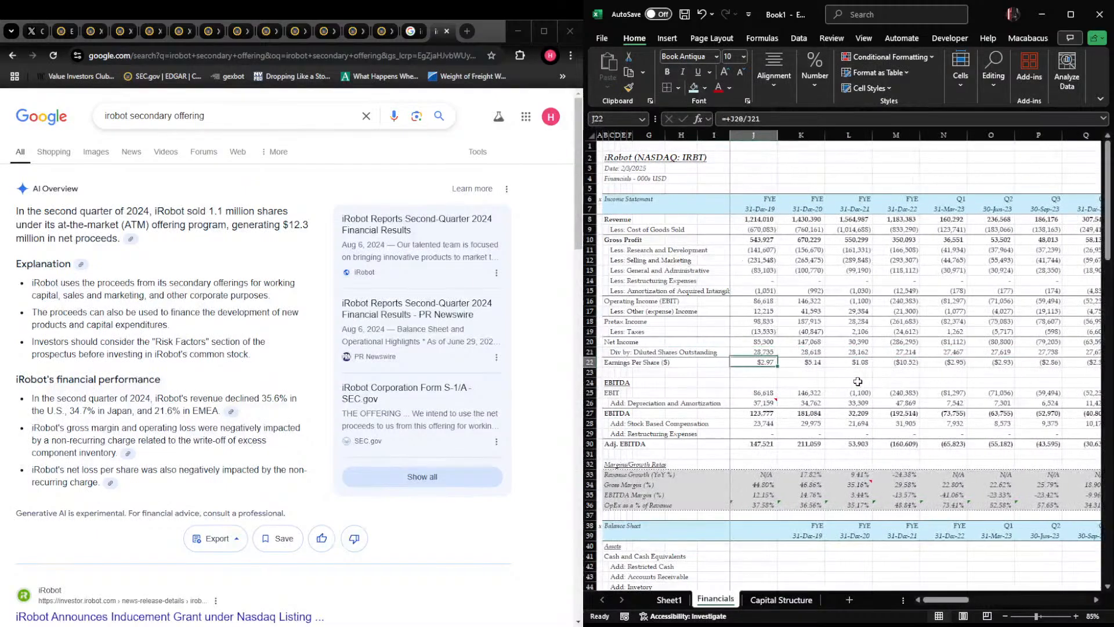
{"action": "key", "text": "Right"}
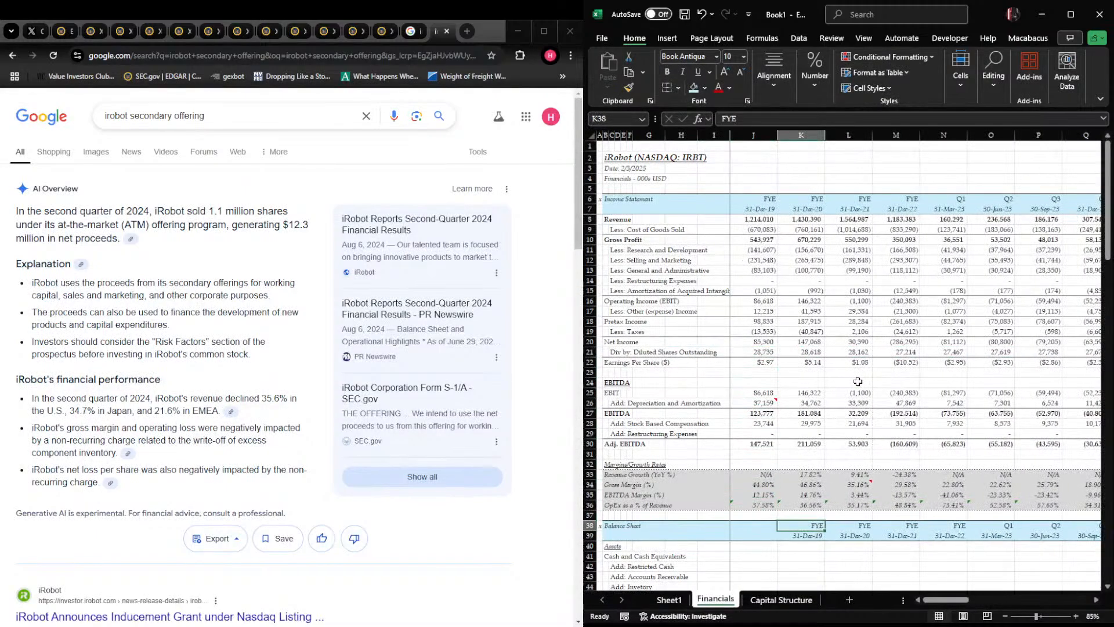
{"action": "key", "text": "ctrl+shift+Right"}
{"action": "key", "text": "ctrl+x"}
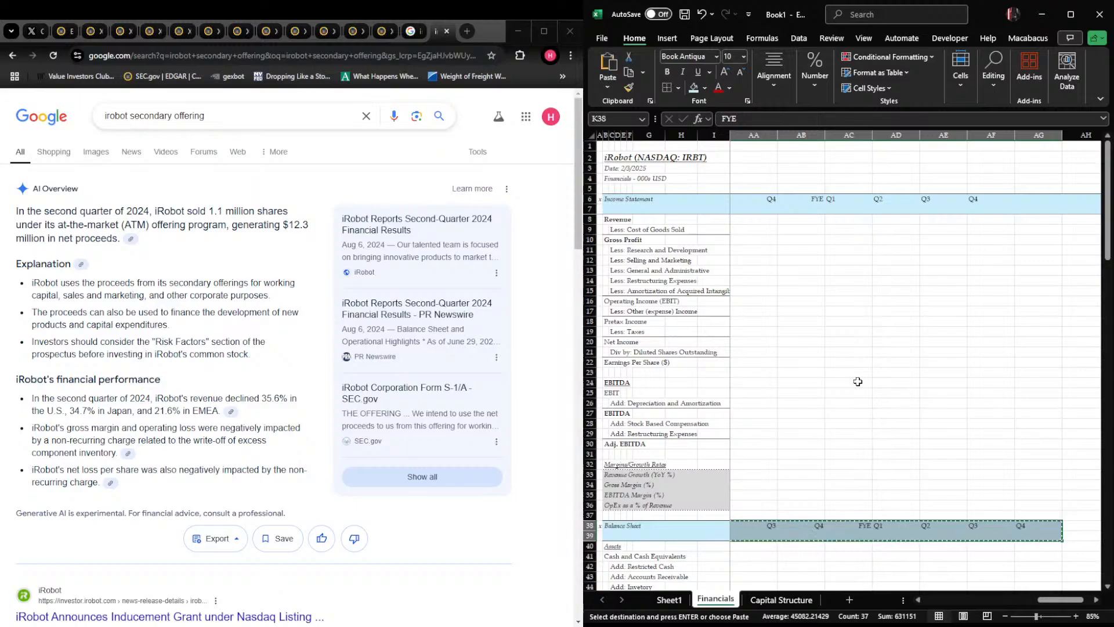
{"action": "key", "text": "Left"}
{"action": "key", "text": "Left"}
{"action": "key", "text": "Left"}
{"action": "key", "text": "Right"}
{"action": "key", "text": "Right"}
{"action": "key", "text": "ctrl+v"}
Delete the surplus empty period columns on the Financials sheet, from the Q1 column right after FYE 31-Dec-24 onward
{"action": "key", "text": "Right"}
{"action": "key", "text": "Right"}
{"action": "key", "text": "Right"}
{"action": "key", "text": "Right"}
{"action": "key", "text": "Right"}
{"action": "key", "text": "Right"}
{"action": "key", "text": "Right"}
{"action": "key", "text": "Right"}
{"action": "key", "text": "Right"}
{"action": "key", "text": "Right"}
{"action": "key", "text": "Right"}
{"action": "key", "text": "Right"}
{"action": "key", "text": "Right"}
{"action": "key", "text": "Right"}
{"action": "key", "text": "Right"}
{"action": "key", "text": "Right"}
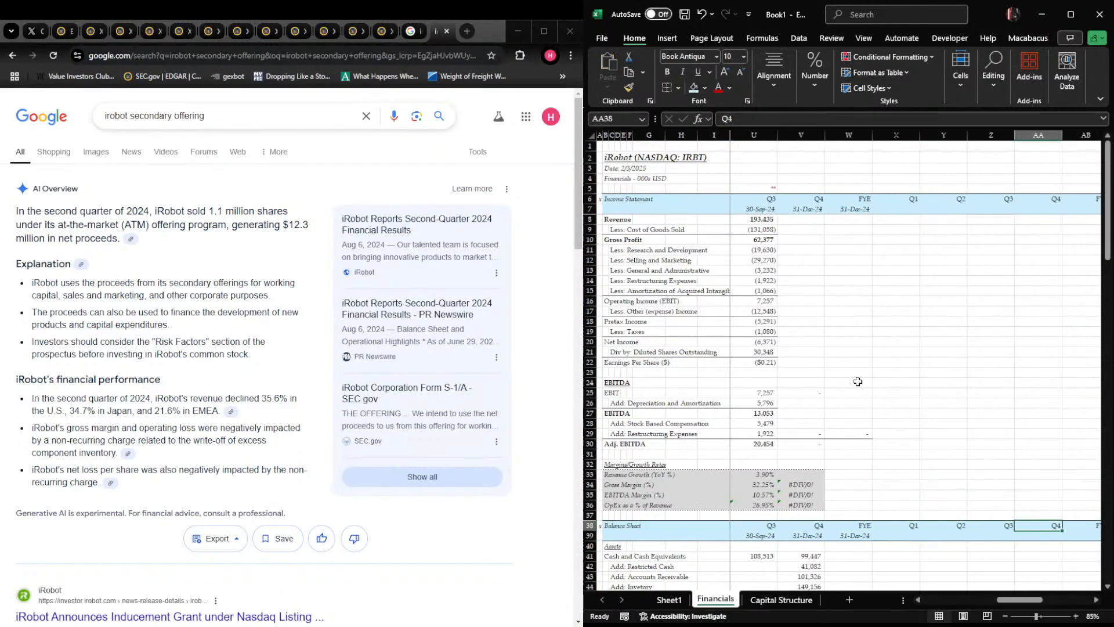
{"action": "key", "text": "ctrl+space"}
{"action": "key", "text": "Right"}
{"action": "key", "text": "Right"}
{"action": "key", "text": "Right"}
{"action": "key", "text": "ctrl+space"}
{"action": "key", "text": "shift+Left"}
{"action": "key", "text": "shift+Left"}
{"action": "key", "text": "shift+Left"}
{"action": "key", "text": "shift+Left"}
{"action": "key", "text": "shift+Left"}
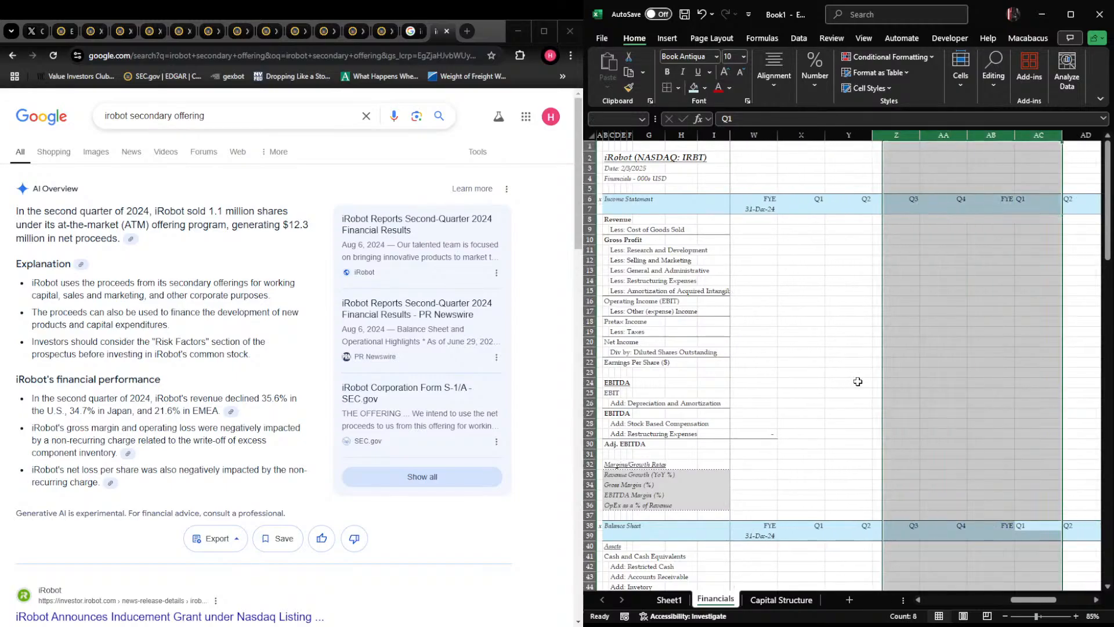
{"action": "key", "text": "ctrl+minus"}
Delete the leftover Q2, Q3 and Q4 columns X through Z beyond FYE 31-Dec-24
{"action": "key", "text": "Right"}
{"action": "key", "text": "Left"}
{"action": "key", "text": "Left"}
{"action": "key", "text": "Left"}
{"action": "key", "text": "Left"}
{"action": "key", "text": "ctrl+space"}
{"action": "key", "text": "shift+Left"}
{"action": "key", "text": "shift+Left"}
{"action": "key", "text": "ctrl+minus"}
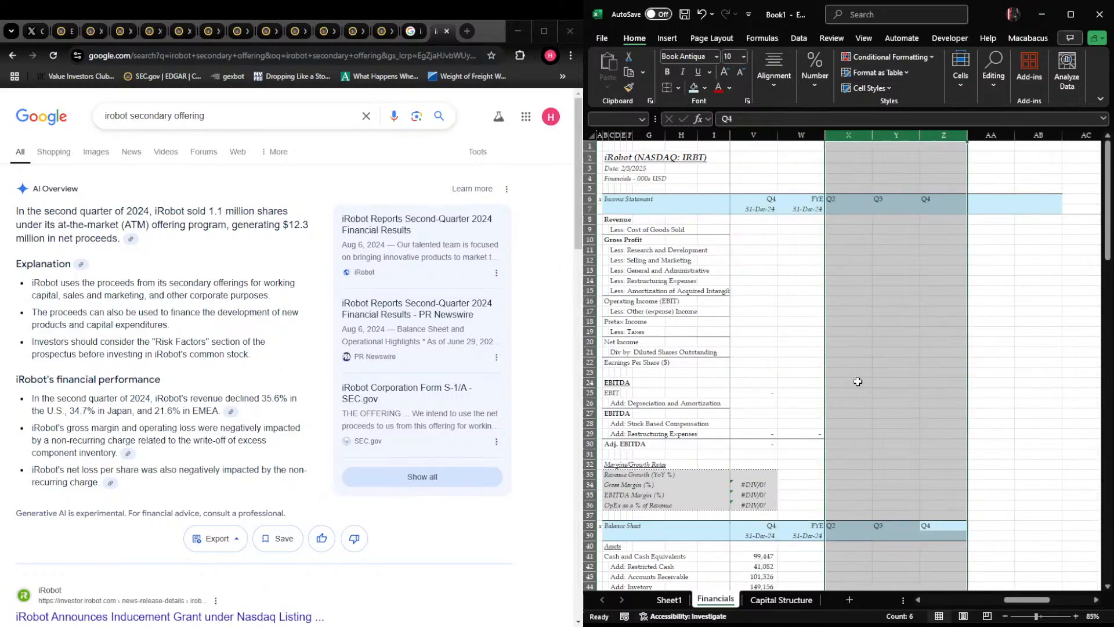
Move the asset figures in U41:V53 one column back to T41, under their matching Q2 and Q3 2024 headers
{"action": "key", "text": "Left"}
{"action": "key", "text": "Left"}
{"action": "key", "text": "Left"}
{"action": "key", "text": "Left"}
{"action": "key", "text": "Left"}
{"action": "key", "text": "Left"}
{"action": "key", "text": "Left"}
{"action": "key", "text": "Left"}
{"action": "key", "text": "Left"}
{"action": "key", "text": "Left"}
{"action": "key", "text": "Right"}
{"action": "key", "text": "Right"}
{"action": "key", "text": "Right"}
{"action": "key", "text": "Right"}
{"action": "key", "text": "Right"}
{"action": "key", "text": "Right"}
{"action": "key", "text": "Right"}
{"action": "key", "text": "Right"}
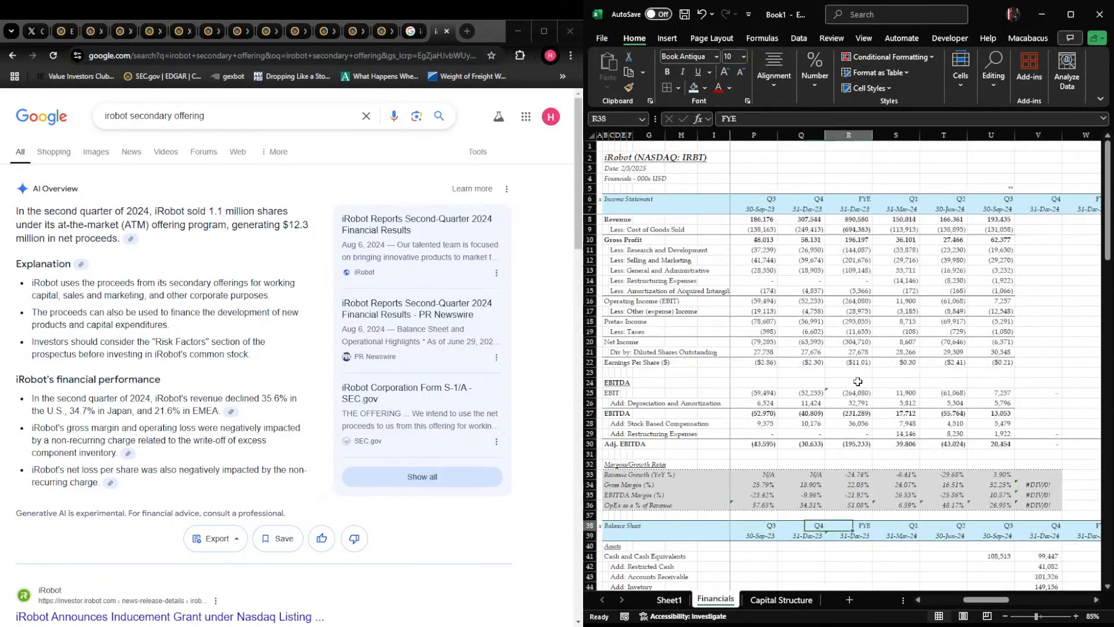
{"action": "key", "text": "Left"}
{"action": "key", "text": "Left"}
{"action": "key", "text": "Down"}
{"action": "key", "text": "Down"}
{"action": "key", "text": "Down"}
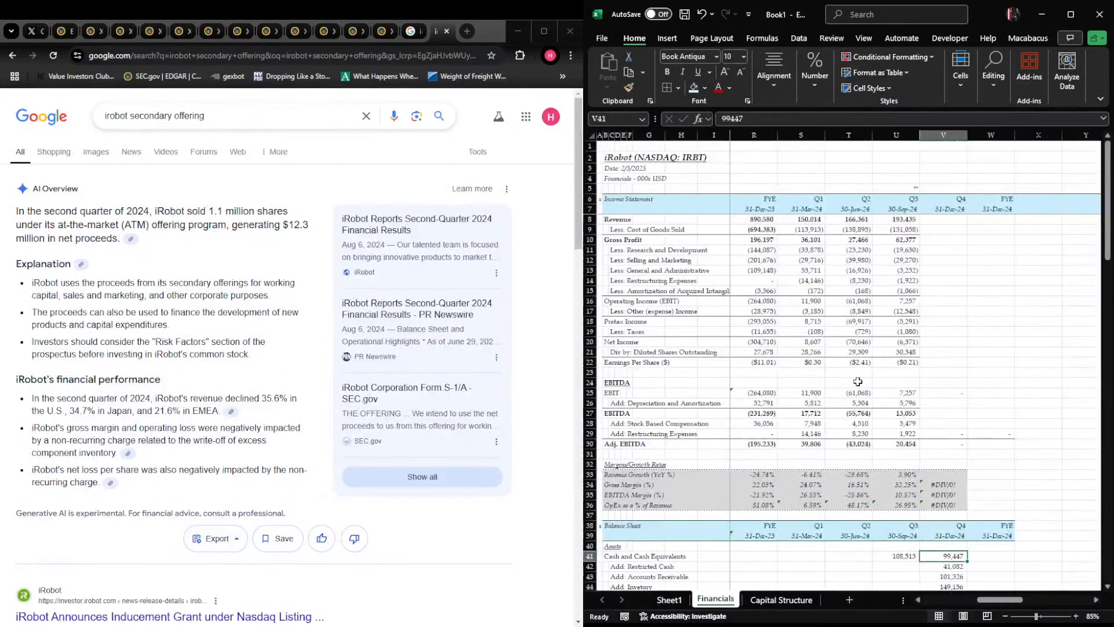
{"action": "key", "text": "ctrl+shift+Down"}
{"action": "key", "text": "shift+Left"}
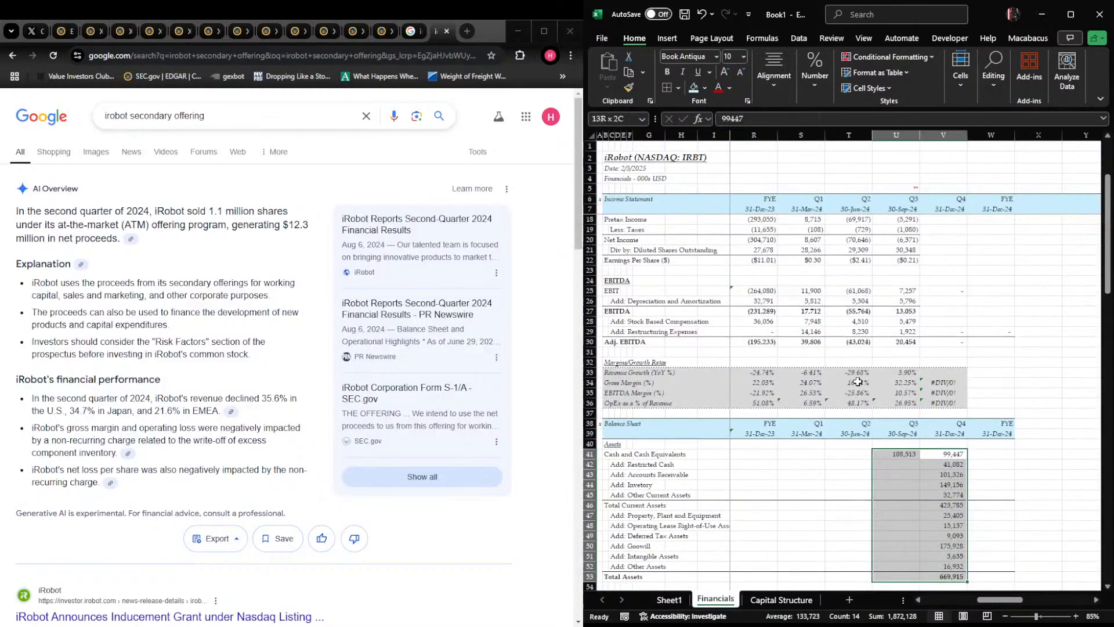
{"action": "key", "text": "ctrl+x"}
{"action": "key", "text": "Left"}
{"action": "key", "text": "ctrl+v"}
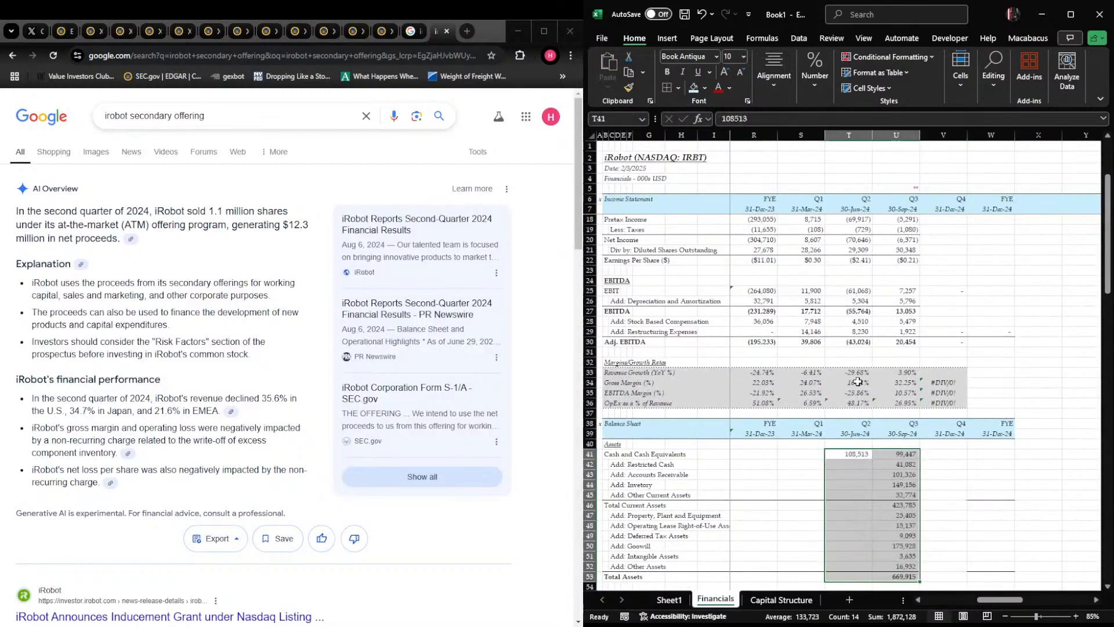
Move the liabilities and equity figures, including the balance check, from V56:V73 to U56 under the 30-Sep-24 column
{"action": "key", "text": "ctrl+Down"}
{"action": "key", "text": "Right"}
{"action": "key", "text": "ctrl+Up"}
{"action": "key", "text": "Down"}
{"action": "key", "text": "Down"}
{"action": "key", "text": "Right"}
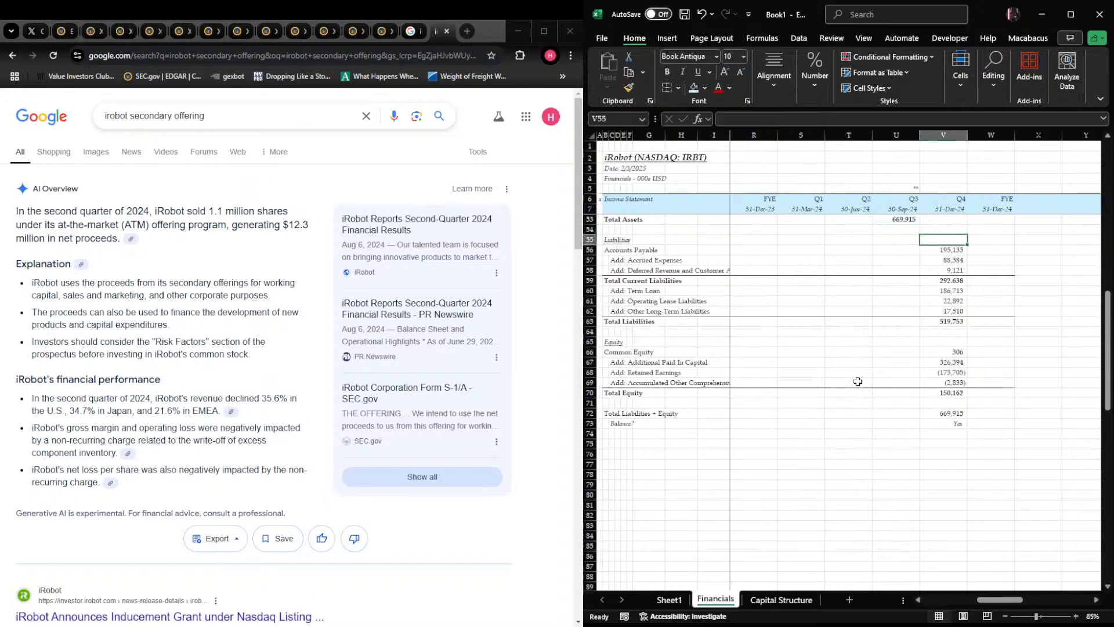
{"action": "key", "text": "Down"}
{"action": "key", "text": "shift+Down"}
{"action": "key", "text": "shift+Down"}
{"action": "key", "text": "shift+Down"}
{"action": "key", "text": "shift+Down"}
{"action": "key", "text": "shift+Down"}
{"action": "key", "text": "shift+Down"}
{"action": "key", "text": "shift+Down"}
{"action": "key", "text": "shift+Down"}
{"action": "key", "text": "shift+Down"}
{"action": "key", "text": "shift+Down"}
{"action": "key", "text": "shift+Down"}
{"action": "key", "text": "shift+Down"}
{"action": "key", "text": "shift+Down"}
{"action": "key", "text": "shift+Down"}
{"action": "key", "text": "shift+Down"}
{"action": "key", "text": "shift+Down"}
{"action": "key", "text": "shift+Down"}
{"action": "key", "text": "ctrl+x"}
{"action": "key", "text": "Left"}
{"action": "key", "text": "ctrl+v"}
Check that the moved asset, liability and equity figures line up with the balance sheet's 2024 quarter headers
{"action": "key", "text": "Right"}
{"action": "key", "text": "Down"}
{"action": "key", "text": "Down"}
{"action": "key", "text": "Down"}
{"action": "key", "text": "Down"}
{"action": "key", "text": "Down"}
{"action": "key", "text": "Down"}
{"action": "key", "text": "Down"}
{"action": "key", "text": "Down"}
{"action": "key", "text": "Down"}
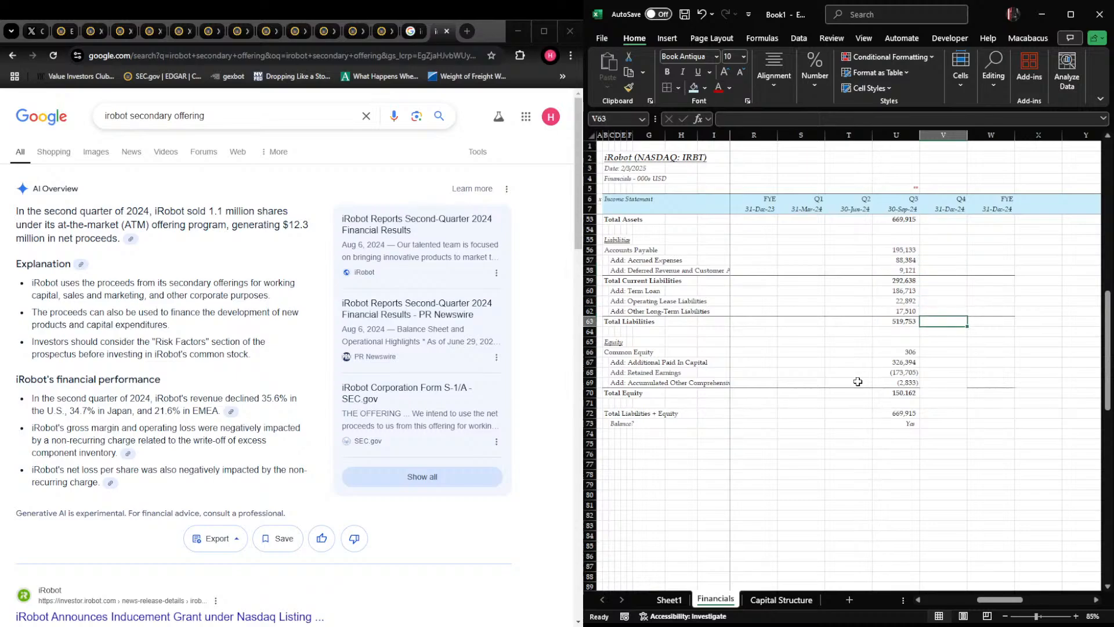
{"action": "key", "text": "Down"}
{"action": "key", "text": "Down"}
{"action": "key", "text": "Down"}
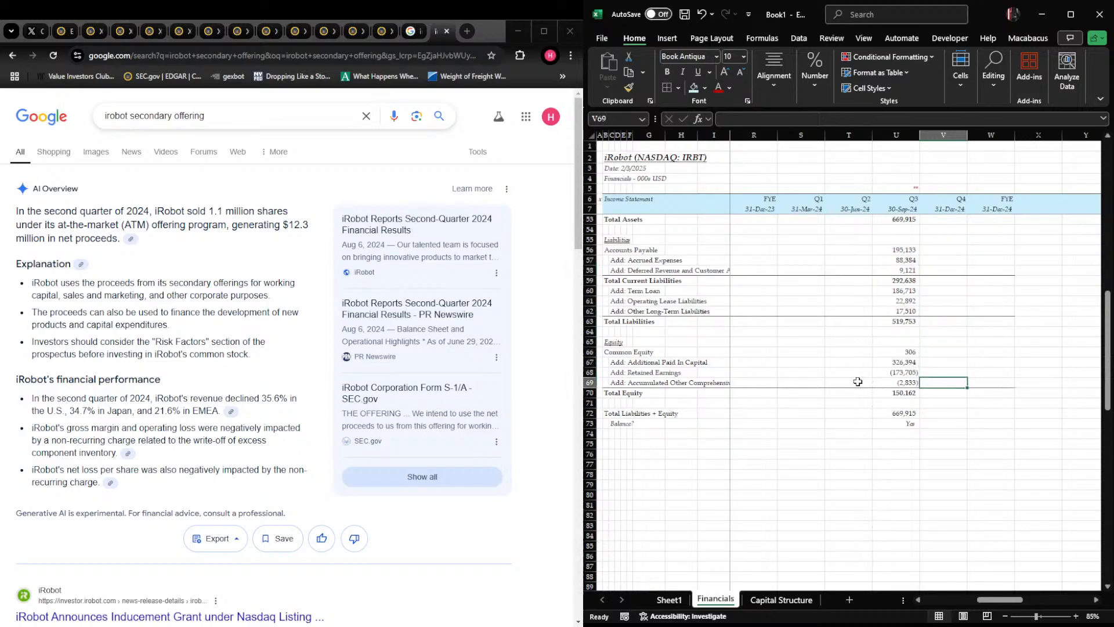
{"action": "key", "text": "Left"}
{"action": "key", "text": "Up"}
{"action": "key", "text": "Up"}
{"action": "key", "text": "Up"}
{"action": "key", "text": "Up"}
{"action": "key", "text": "Up"}
{"action": "key", "text": "Up"}
{"action": "key", "text": "Up"}
{"action": "key", "text": "Up"}
{"action": "key", "text": "Up"}
{"action": "key", "text": "Up"}
{"action": "key", "text": "Up"}
{"action": "key", "text": "Up"}
{"action": "key", "text": "Up"}
{"action": "key", "text": "Up"}
{"action": "key", "text": "Up"}
{"action": "key", "text": "Up"}
{"action": "key", "text": "Up"}
{"action": "key", "text": "Up"}
{"action": "key", "text": "Up"}
{"action": "key", "text": "Up"}
{"action": "key", "text": "Up"}
{"action": "key", "text": "Up"}
{"action": "key", "text": "Up"}
{"action": "key", "text": "Up"}
{"action": "key", "text": "Up"}
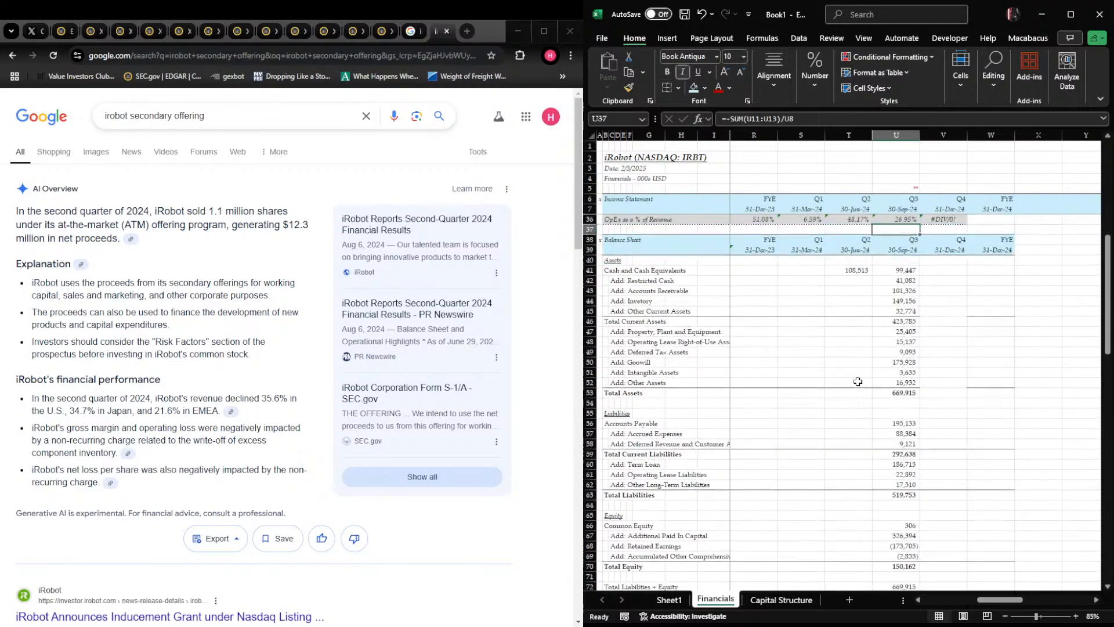
{"action": "key", "text": "Down"}
{"action": "key", "text": "Down"}
{"action": "key", "text": "Down"}
{"action": "key", "text": "Down"}
{"action": "key", "text": "Down"}
{"action": "key", "text": "Down"}
{"action": "key", "text": "Down"}
{"action": "key", "text": "Right"}
{"action": "key", "text": "Down"}
{"action": "key", "text": "Down"}
{"action": "key", "text": "Down"}
{"action": "key", "text": "Down"}
{"action": "key", "text": "Down"}
{"action": "key", "text": "Down"}
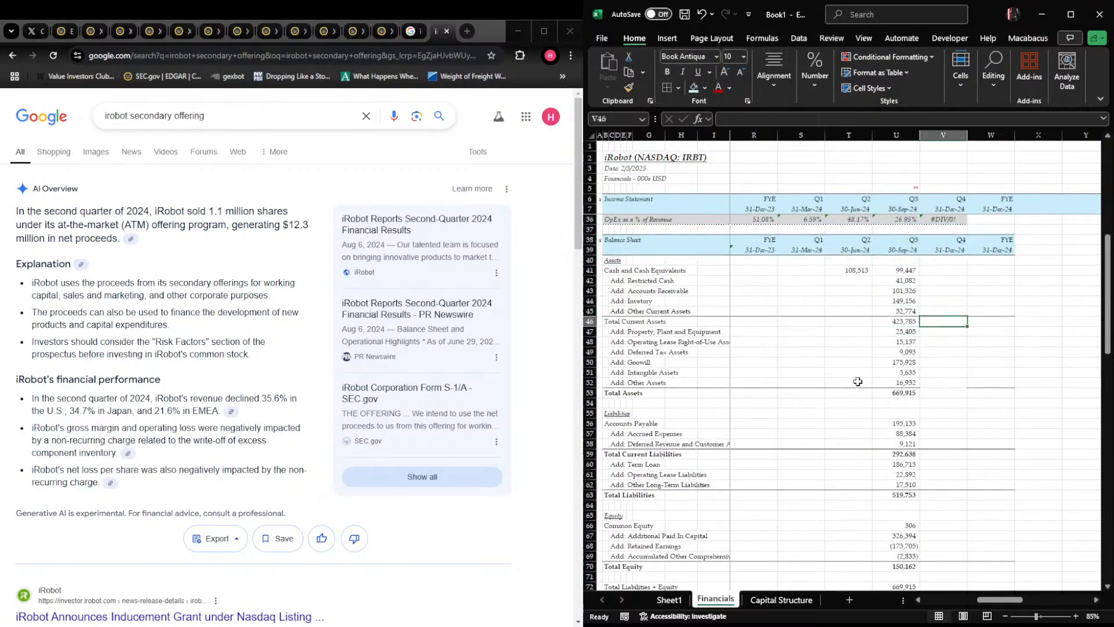
{"action": "key", "text": "Down"}
{"action": "key", "text": "Down"}
{"action": "key", "text": "Up"}
{"action": "key", "text": "Up"}
{"action": "key", "text": "Up"}
{"action": "key", "text": "Up"}
{"action": "key", "text": "Up"}
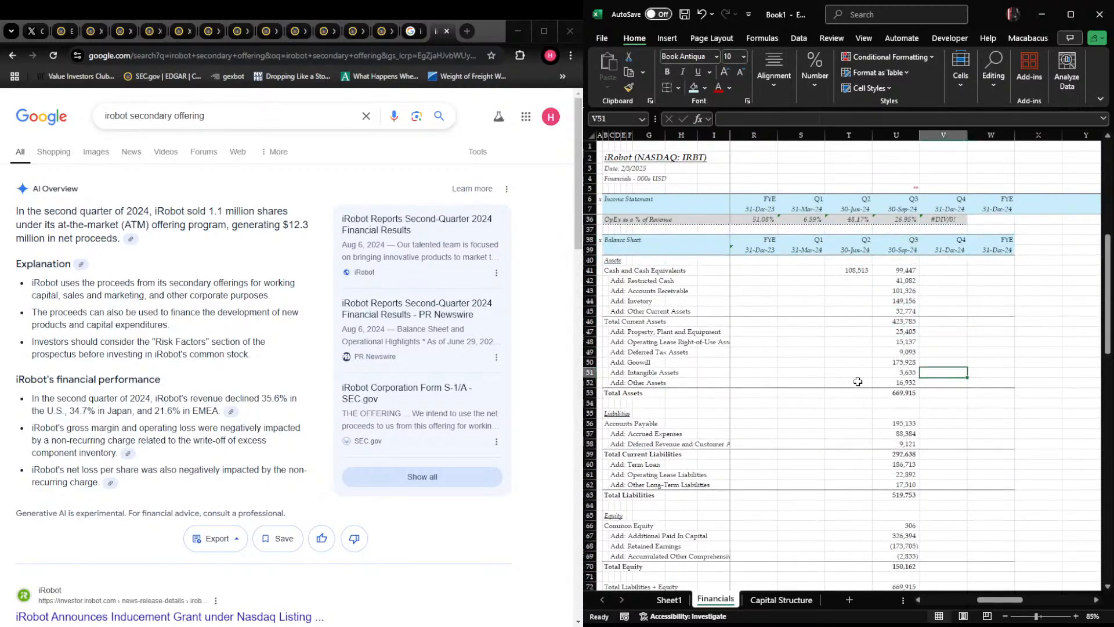
Delete the empty FYE 31-Dec-24 column W from the Financials sheet
{"action": "key", "text": "Up"}
{"action": "key", "text": "Up"}
{"action": "key", "text": "Up"}
{"action": "key", "text": "Up"}
{"action": "key", "text": "Up"}
{"action": "key", "text": "Up"}
{"action": "key", "text": "Up"}
{"action": "key", "text": "Up"}
{"action": "key", "text": "Up"}
{"action": "key", "text": "Up"}
{"action": "key", "text": "Up"}
{"action": "key", "text": "Up"}
{"action": "key", "text": "Up"}
{"action": "key", "text": "Up"}
{"action": "key", "text": "Up"}
{"action": "key", "text": "Up"}
{"action": "key", "text": "Up"}
{"action": "key", "text": "Up"}
{"action": "key", "text": "Up"}
{"action": "key", "text": "Up"}
{"action": "key", "text": "Right"}
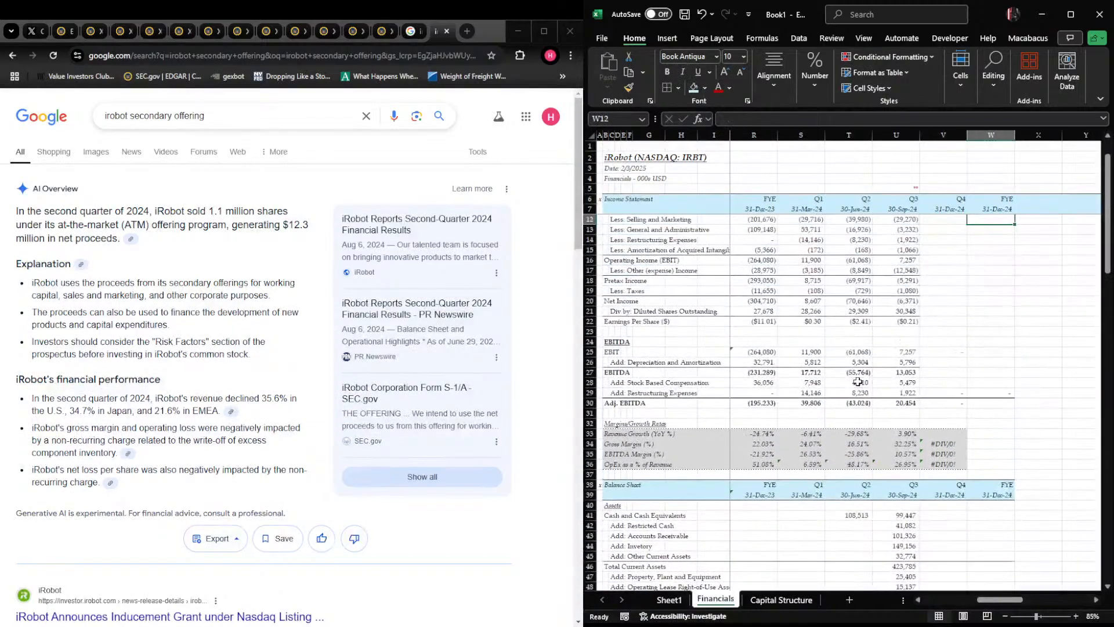
{"action": "key", "text": "Up"}
{"action": "key", "text": "Up"}
{"action": "key", "text": "ctrl+space"}
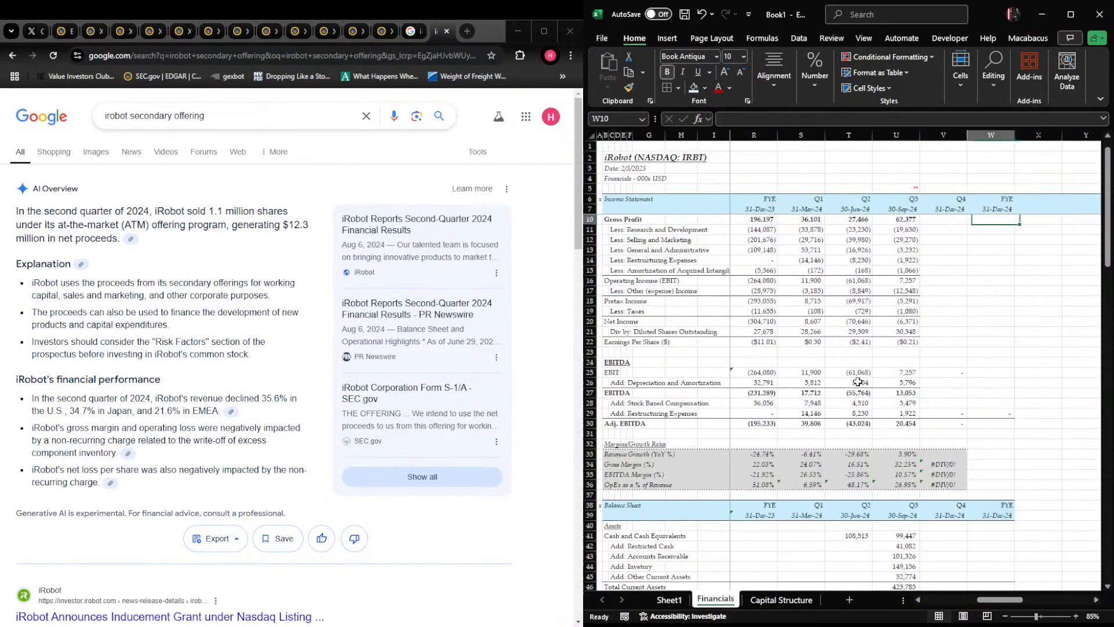
{"action": "key", "text": "ctrl+minus"}
{"action": "key", "text": "Left"}
{"action": "key", "text": "Right"}
{"action": "key", "text": "Left"}
{"action": "key", "text": "ctrl+space"}
{"action": "key", "text": "Right"}
{"action": "key", "text": "Left"}
{"action": "key", "text": "ctrl+Home"}
{"action": "key", "text": "Right"}
{"action": "key", "text": "Right"}
{"action": "key", "text": "Right"}
{"action": "key", "text": "Right"}
{"action": "key", "text": "Right"}
{"action": "key", "text": "Right"}
{"action": "key", "text": "Right"}
{"action": "key", "text": "Right"}
{"action": "key", "text": "Right"}
{"action": "key", "text": "Right"}
{"action": "key", "text": "Right"}
{"action": "key", "text": "Right"}
{"action": "key", "text": "Right"}
{"action": "key", "text": "Right"}
{"action": "key", "text": "Right"}
{"action": "key", "text": "Right"}
{"action": "key", "text": "Right"}
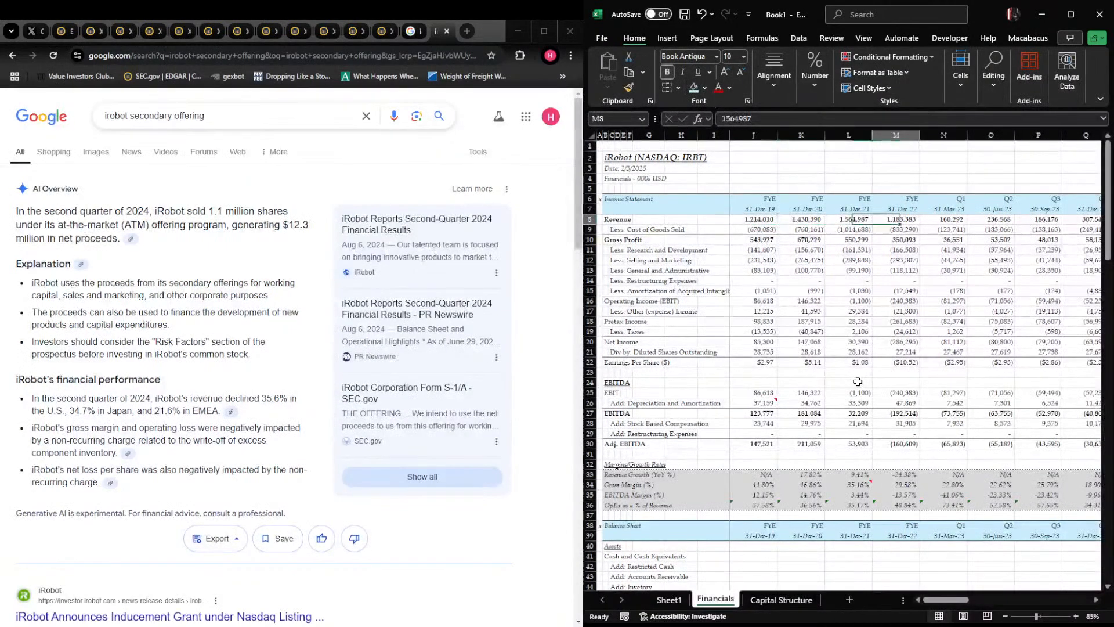
{"action": "key", "text": "Left"}
{"action": "key", "text": "Left"}
{"action": "key", "text": "Left"}
{"action": "key", "text": "Left"}
{"action": "key", "text": "Left"}
{"action": "key", "text": "Left"}
{"action": "key", "text": "Left"}
{"action": "key", "text": "Left"}
{"action": "key", "text": "Left"}
{"action": "key", "text": "Left"}
{"action": "key", "text": "Left"}
{"action": "key", "text": "Left"}
{"action": "key", "text": "Left"}
{"action": "key", "text": "Left"}
{"action": "key", "text": "Left"}
{"action": "key", "text": "Left"}
{"action": "key", "text": "Left"}
{"action": "key", "text": "Left"}
{"action": "key", "text": "Left"}
{"action": "key", "text": "Left"}
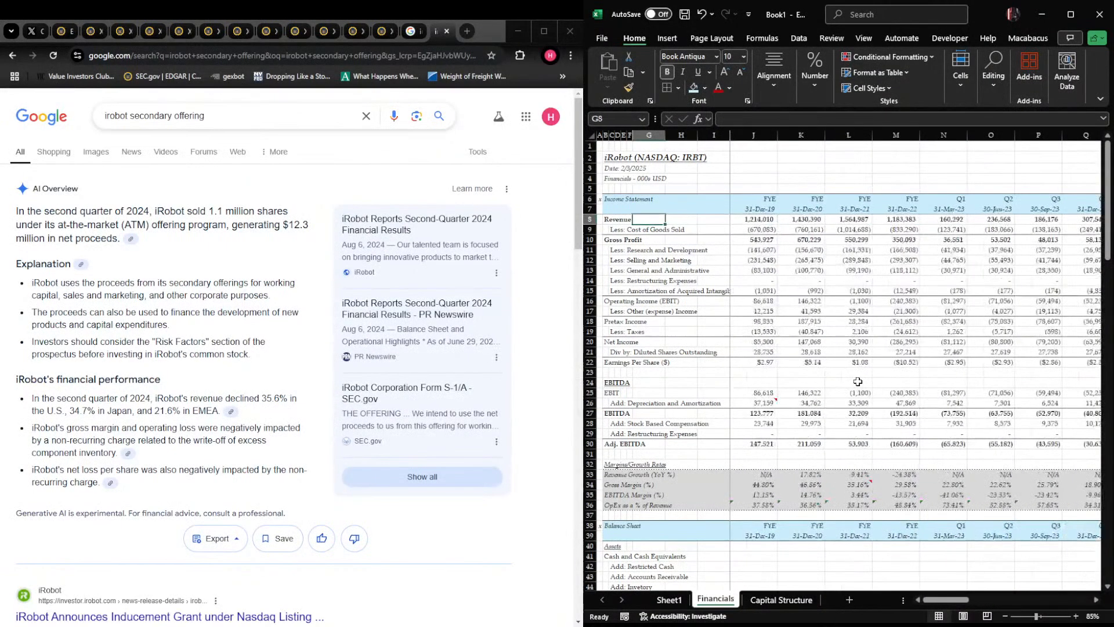
{"action": "key", "text": "Right"}
{"action": "key", "text": "Right"}
{"action": "key", "text": "Right"}
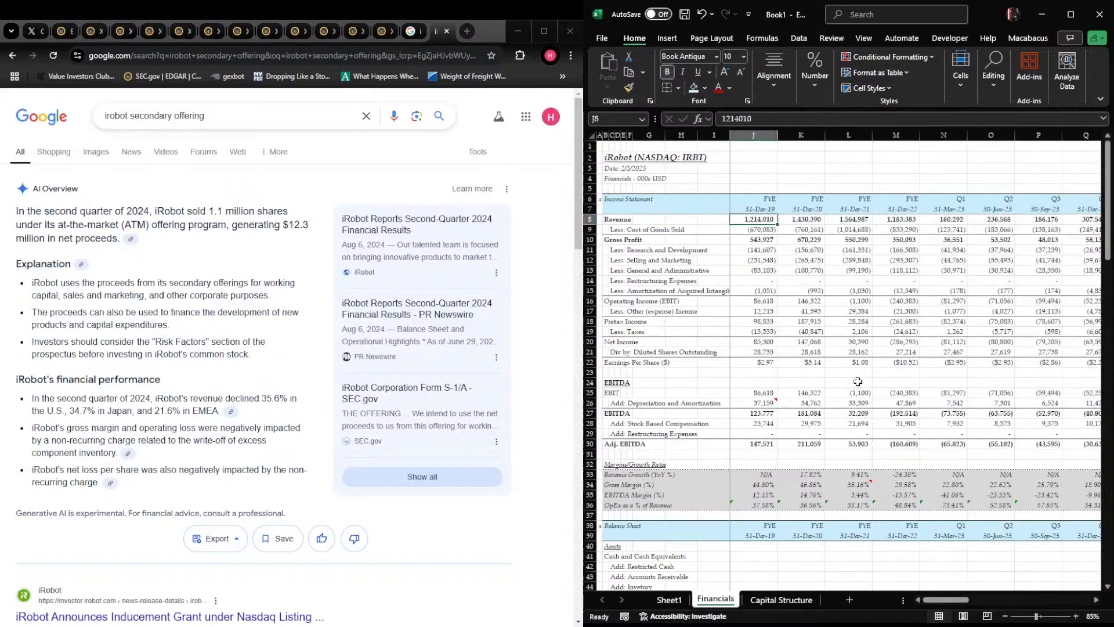
Set the Capital Structure sheet's zoom to 85% and return to the start of the sheet
{"action": "key", "text": "ctrl+Page_Down"}
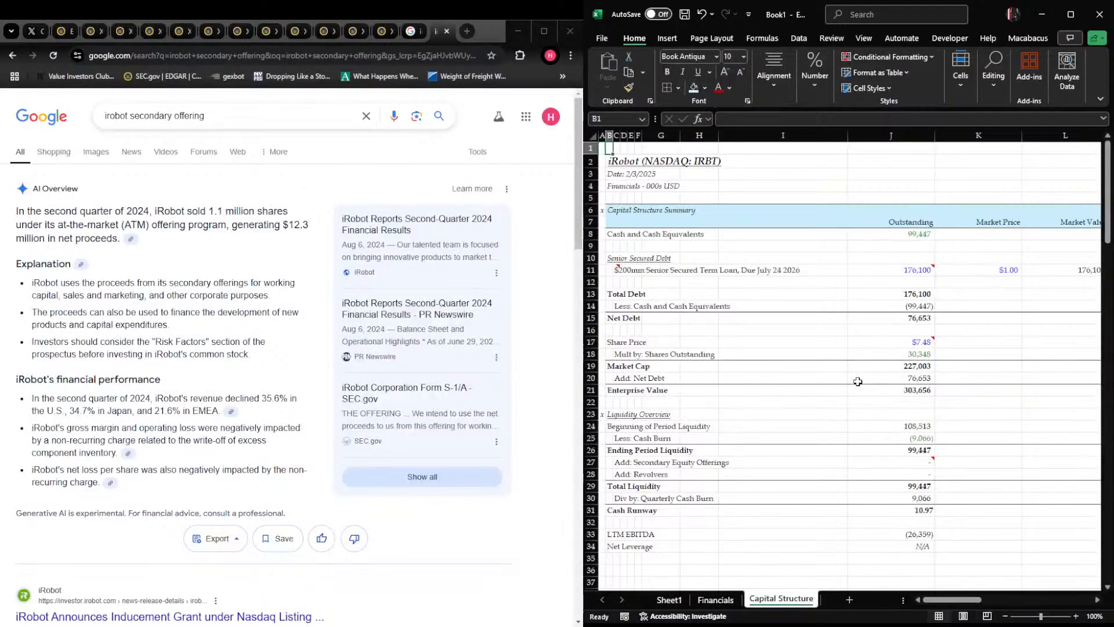
{"action": "scroll", "coordinate": [789, 326], "scroll_direction": "down", "scroll_amount": 2}
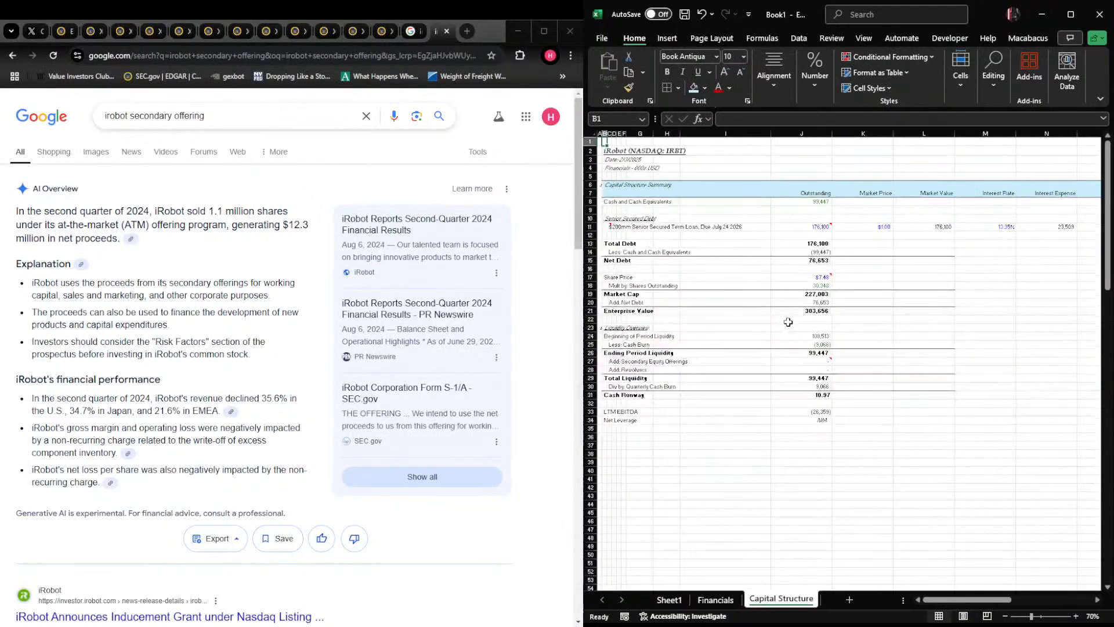
{"action": "scroll", "coordinate": [733, 281], "scroll_direction": "up", "scroll_amount": 1}
{"action": "left_click", "coordinate": [747, 278]}
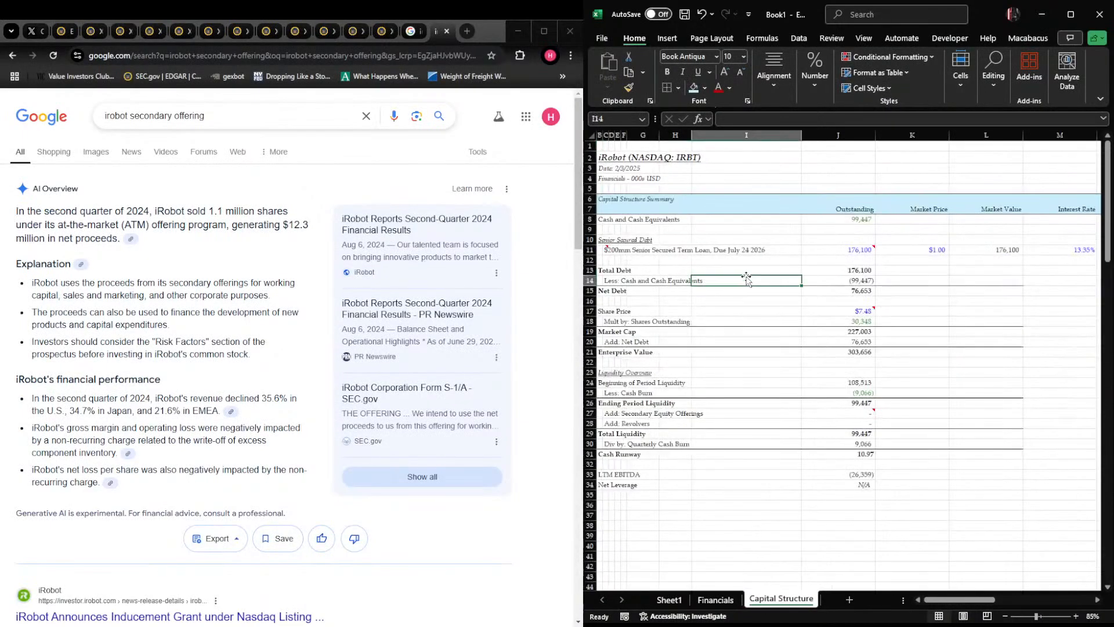
{"action": "key", "text": "ctrl+Home"}
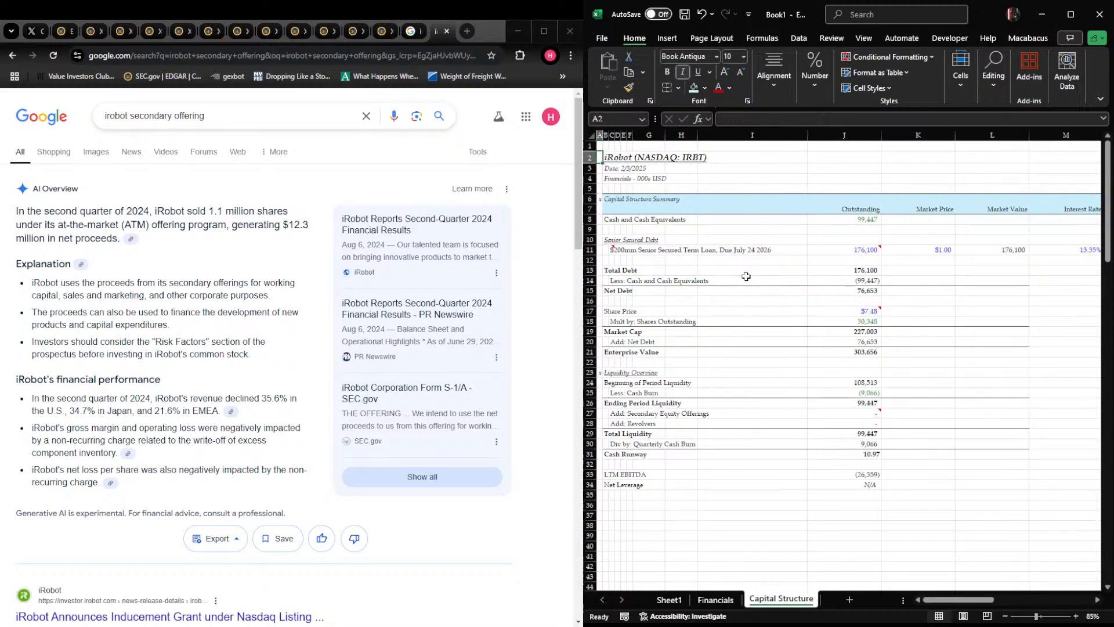
Review the capital structure summary, valuation and liquidity rows, and look over the company overview on Sheet1
{"action": "key", "text": "Down"}
{"action": "key", "text": "Down"}
{"action": "key", "text": "Down"}
{"action": "key", "text": "Right"}
{"action": "key", "text": "Right"}
{"action": "key", "text": "Right"}
{"action": "key", "text": "Right"}
{"action": "key", "text": "Right"}
{"action": "key", "text": "Right"}
{"action": "key", "text": "Up"}
{"action": "key", "text": "Up"}
{"action": "key", "text": "Up"}
{"action": "key", "text": "Up"}
{"action": "key", "text": "Up"}
{"action": "key", "text": "Up"}
{"action": "key", "text": "Up"}
{"action": "key", "text": "Up"}
{"action": "key", "text": "Up"}
{"action": "key", "text": "Up"}
{"action": "key", "text": "Up"}
{"action": "key", "text": "Up"}
{"action": "key", "text": "Up"}
{"action": "key", "text": "Up"}
{"action": "key", "text": "Up"}
{"action": "key", "text": "Up"}
{"action": "key", "text": "Up"}
{"action": "key", "text": "Up"}
{"action": "key", "text": "Up"}
{"action": "key", "text": "Up"}
{"action": "key", "text": "Up"}
{"action": "key", "text": "Up"}
{"action": "key", "text": "Up"}
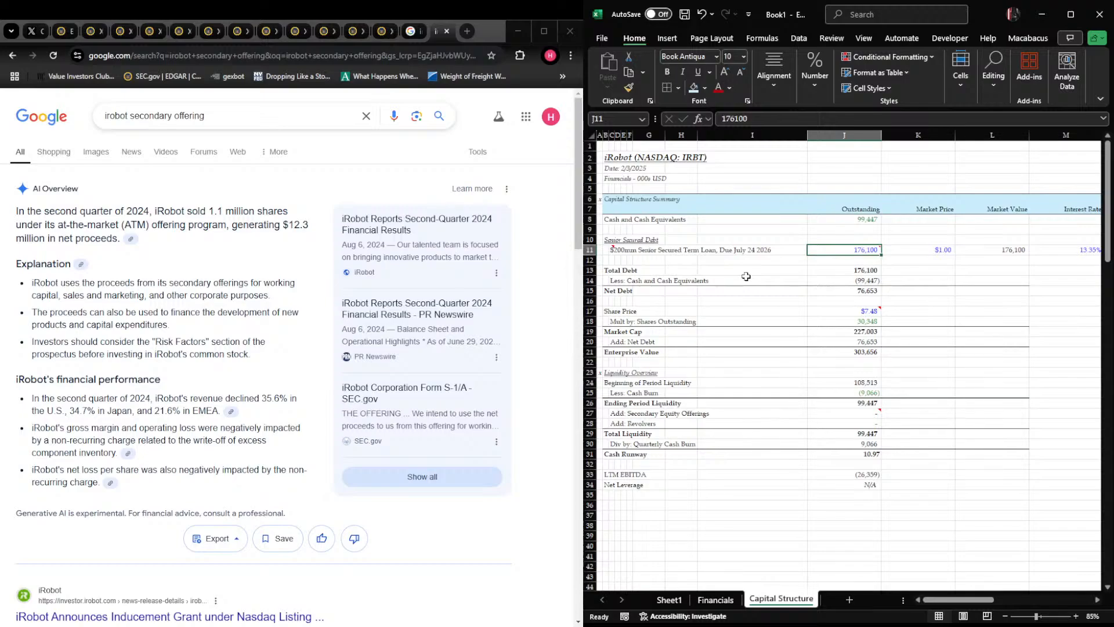
{"action": "key", "text": "ctrl+Page_Up"}
{"action": "key", "text": "ctrl+Page_Up"}
{"action": "key", "text": "ctrl+Page_Down"}
{"action": "key", "text": "ctrl+Page_Down"}
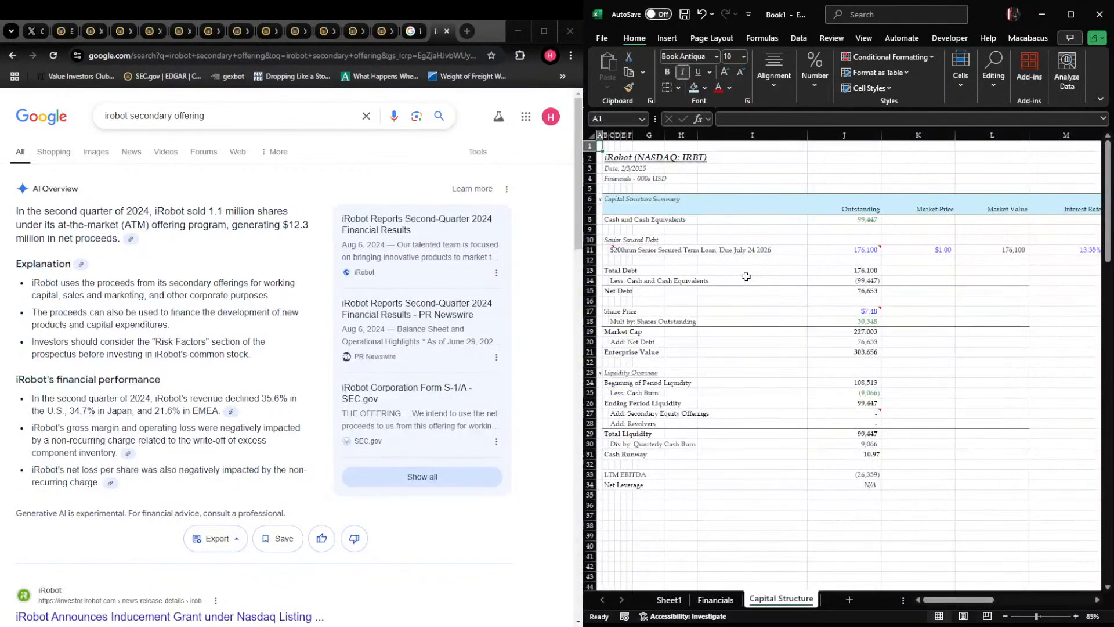
{"action": "key", "text": "ctrl+Page_Up"}
{"action": "key", "text": "ctrl+Page_Up"}
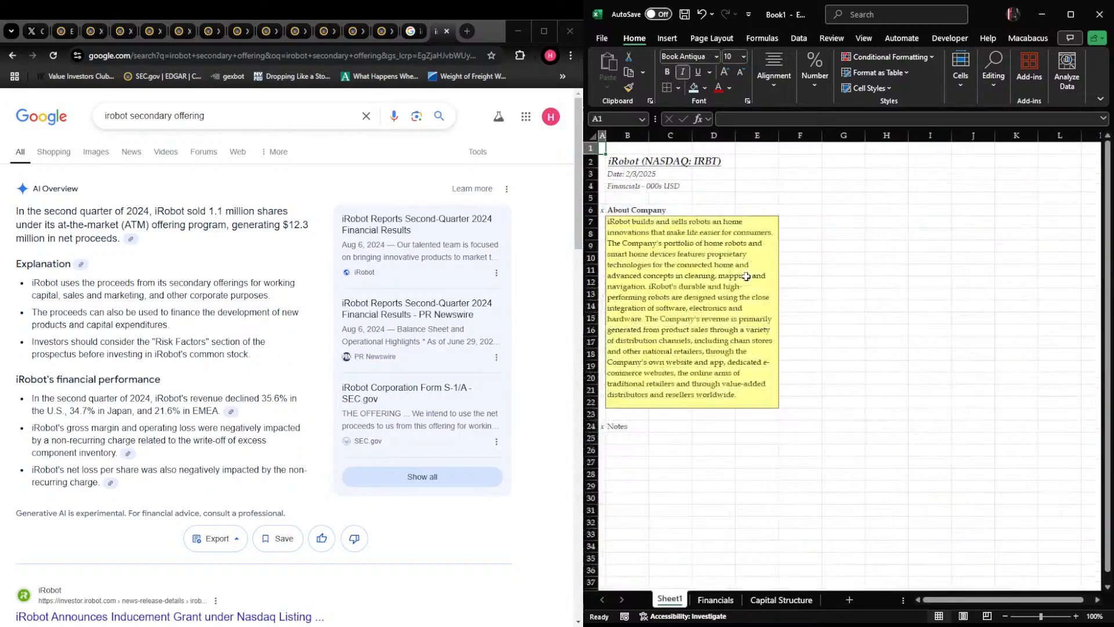
Delete the two empty shaded columns W and X beyond Q4 31-Dec-24 on the Financials sheet, and return to the first revenue figures
{"action": "key", "text": "ctrl+Page_Down"}
{"action": "key", "text": "Right"}
{"action": "key", "text": "Right"}
{"action": "key", "text": "Right"}
{"action": "key", "text": "Right"}
{"action": "key", "text": "Right"}
{"action": "key", "text": "Right"}
{"action": "key", "text": "Right"}
{"action": "key", "text": "Right"}
{"action": "key", "text": "Right"}
{"action": "key", "text": "Right"}
{"action": "key", "text": "Right"}
{"action": "key", "text": "Right"}
{"action": "key", "text": "Right"}
{"action": "key", "text": "Right"}
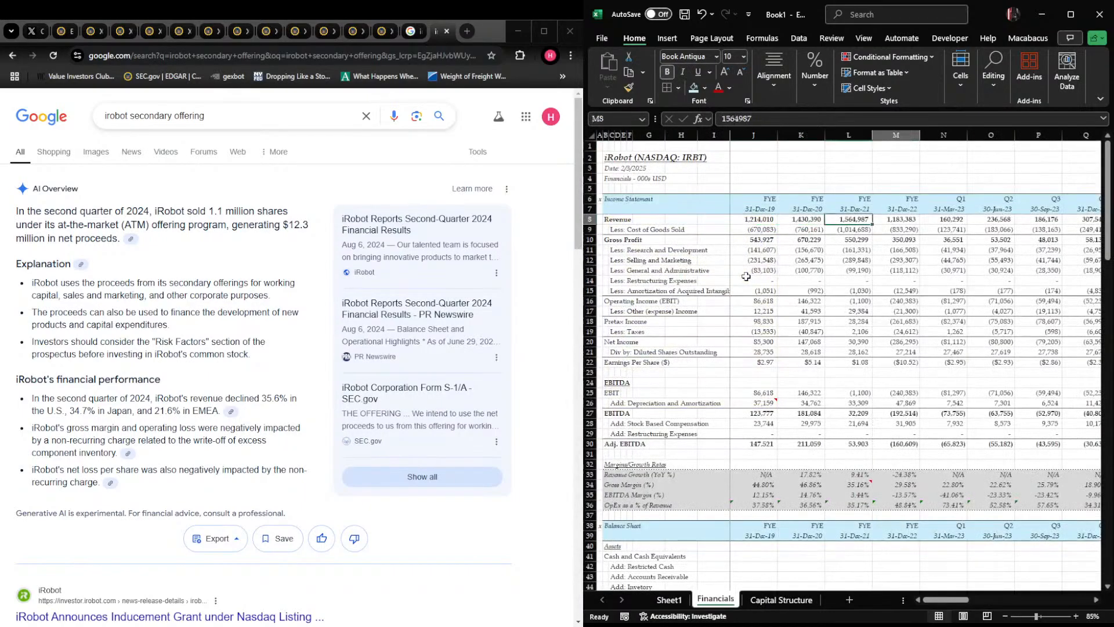
{"action": "key", "text": "Left"}
{"action": "key", "text": "Left"}
{"action": "key", "text": "Right"}
{"action": "key", "text": "Right"}
{"action": "key", "text": "ctrl+space"}
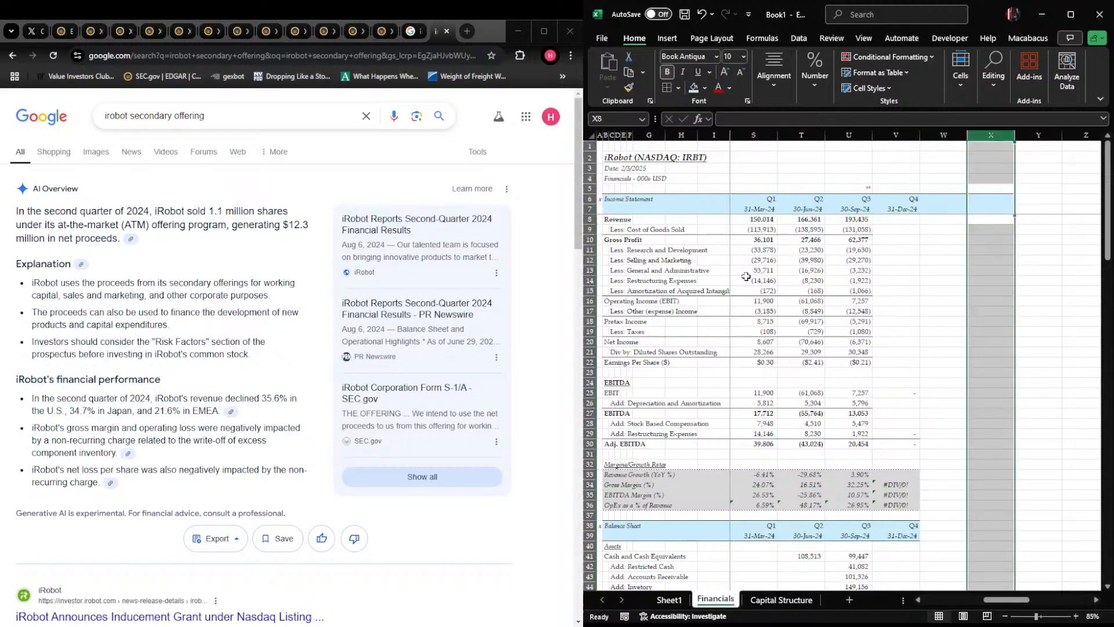
{"action": "key", "text": "shift+Left"}
{"action": "key", "text": "ctrl+minus"}
{"action": "key", "text": "Left"}
{"action": "key", "text": "ctrl+Left"}
{"action": "key", "text": "ctrl+Left"}
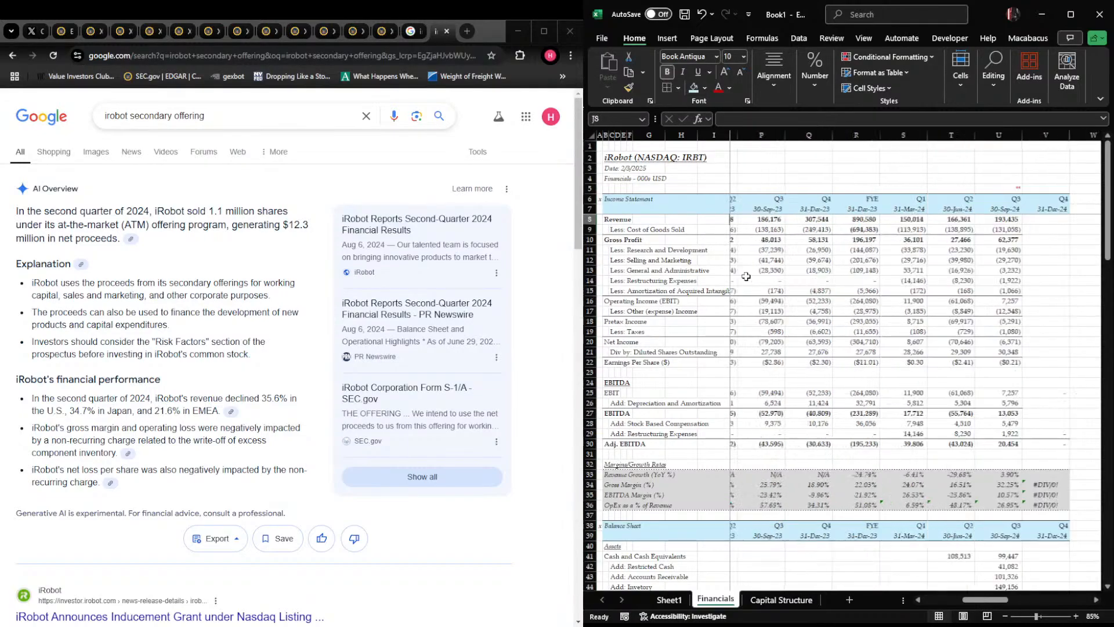